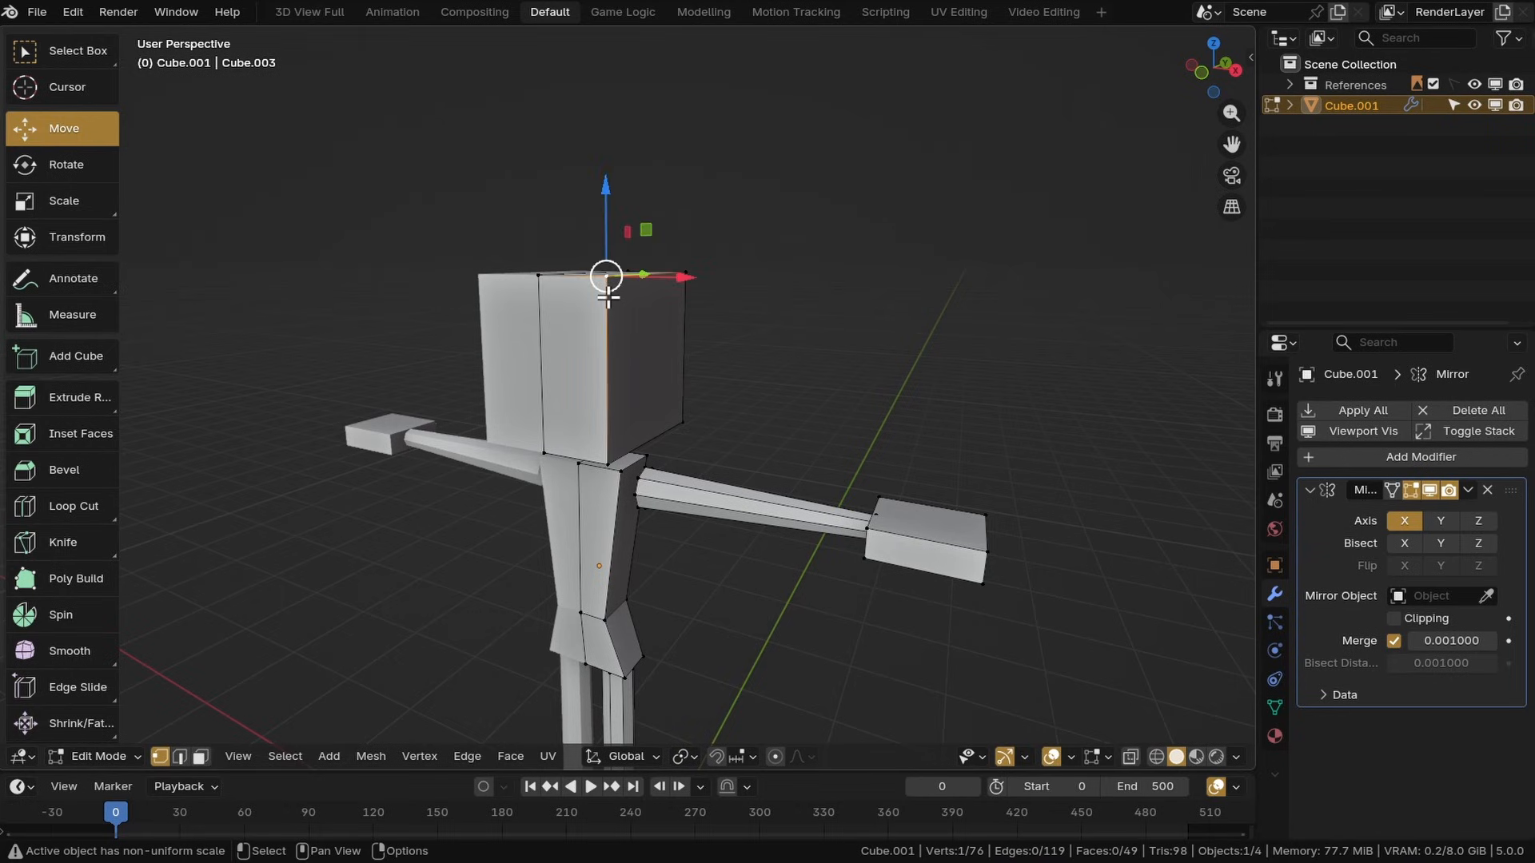
Select the linked geometry of the head and separate it into its own object
middle_drag(608, 297, 670, 256)
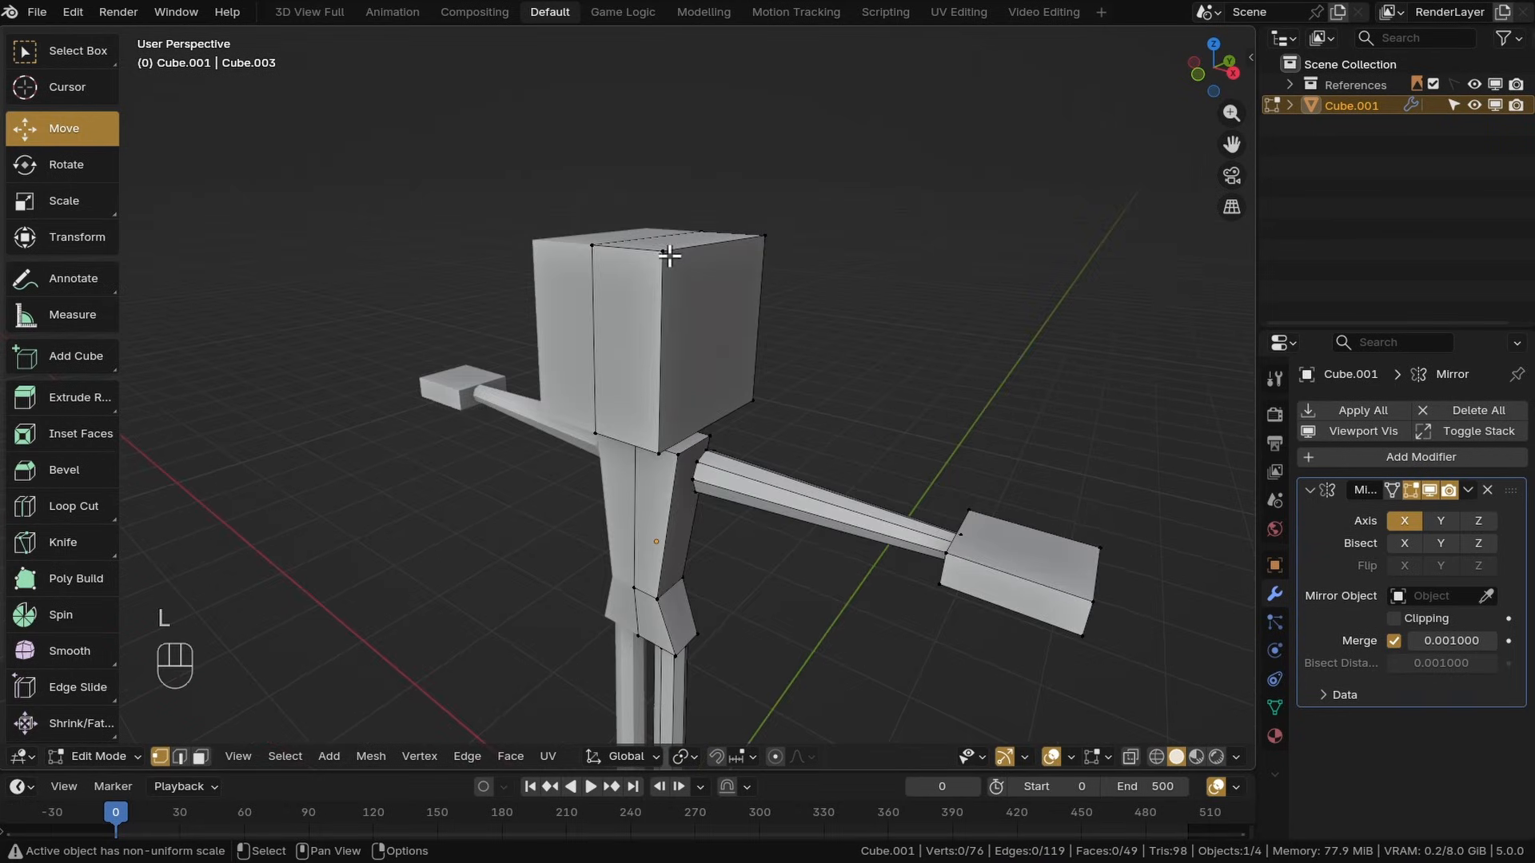
key(l)
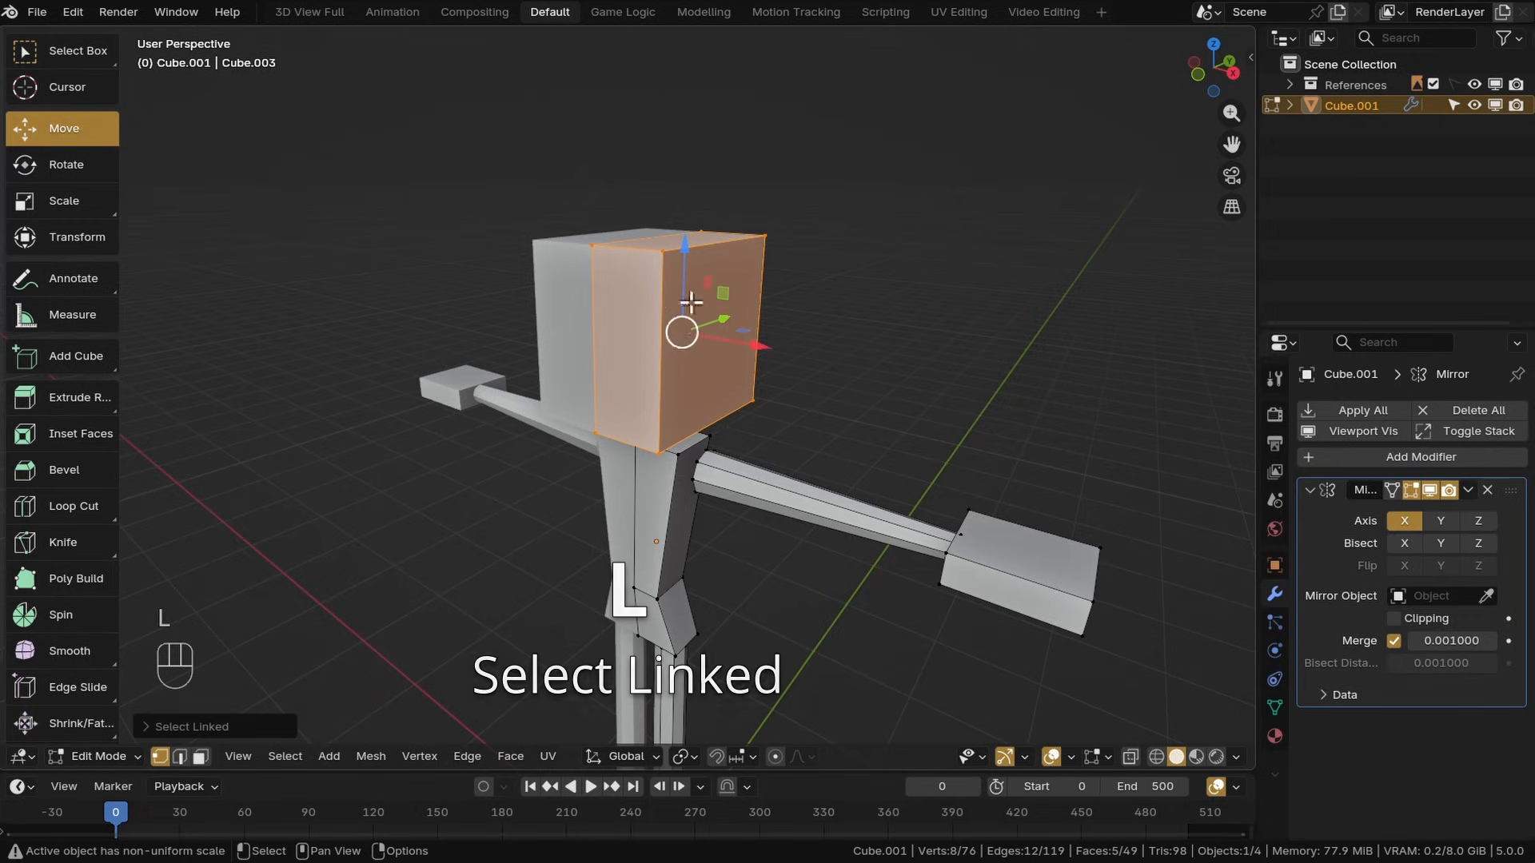
key(p)
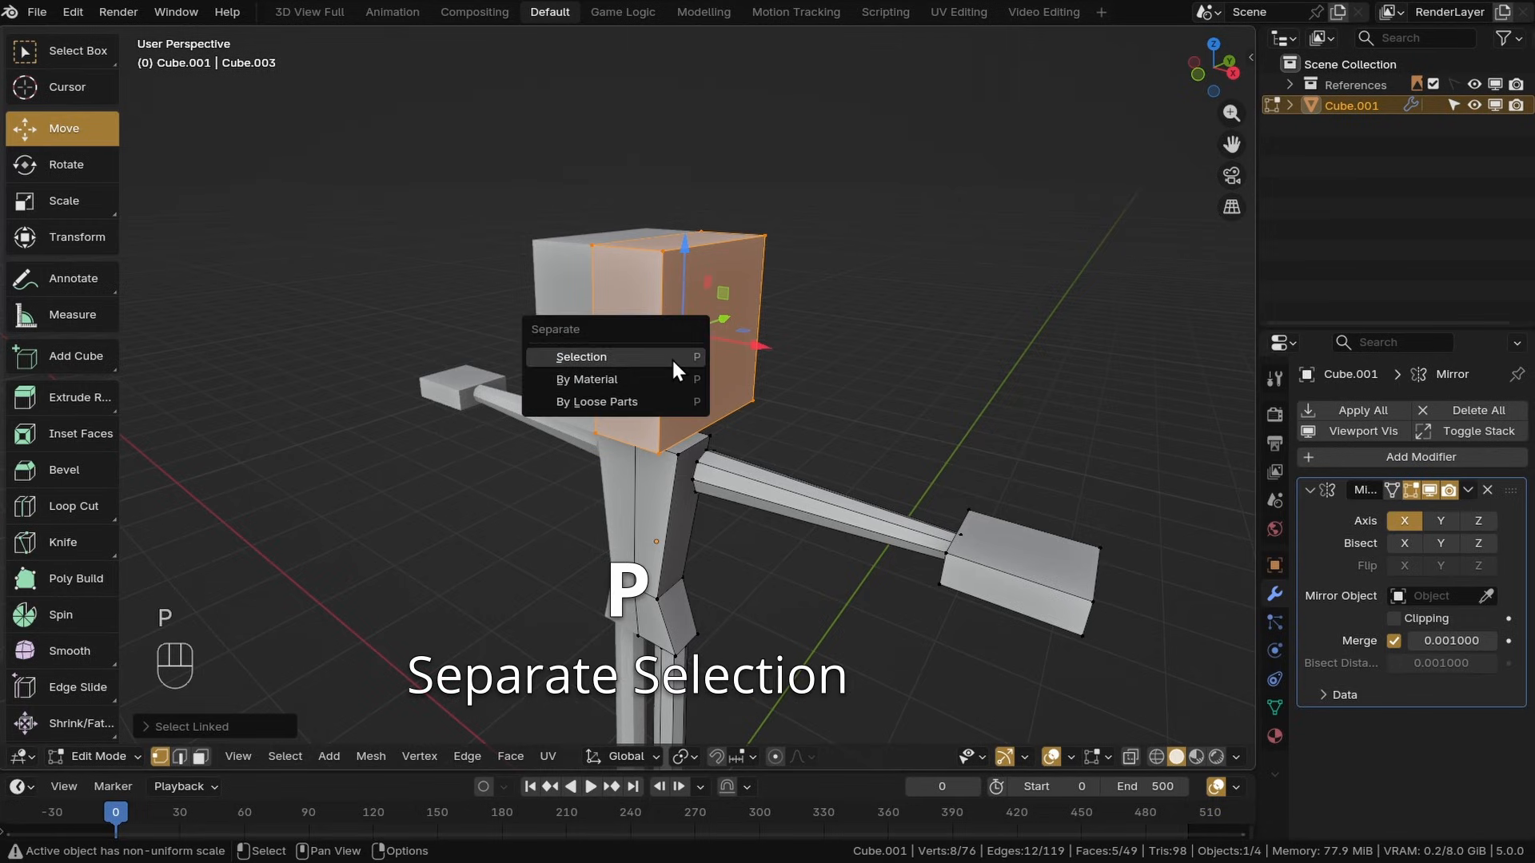
click(573, 359)
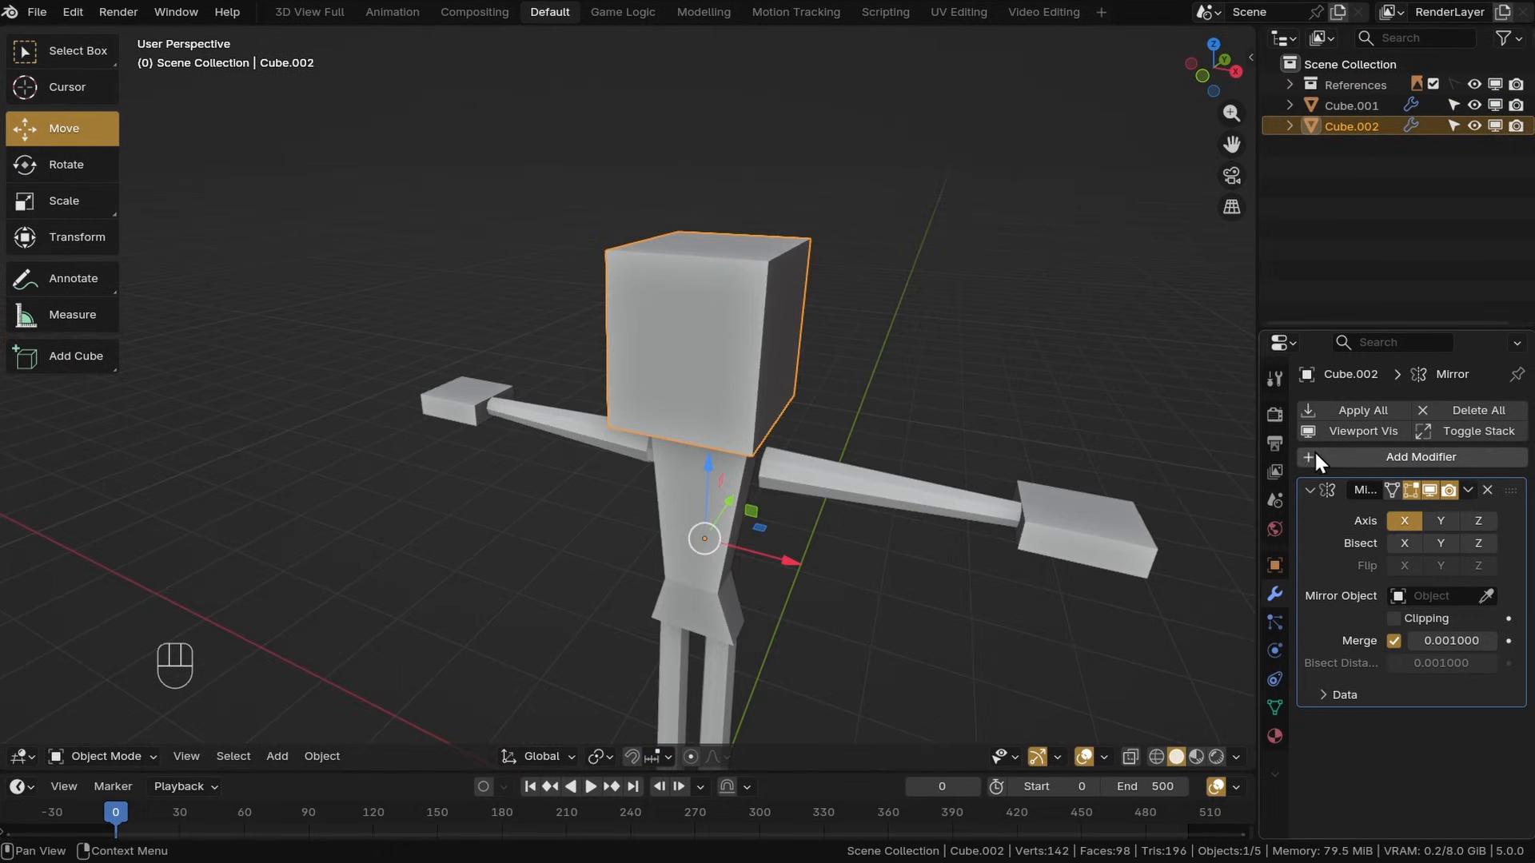
Add a Subdivision Surface modifier to the separated head object
click(1315, 452)
click(1313, 452)
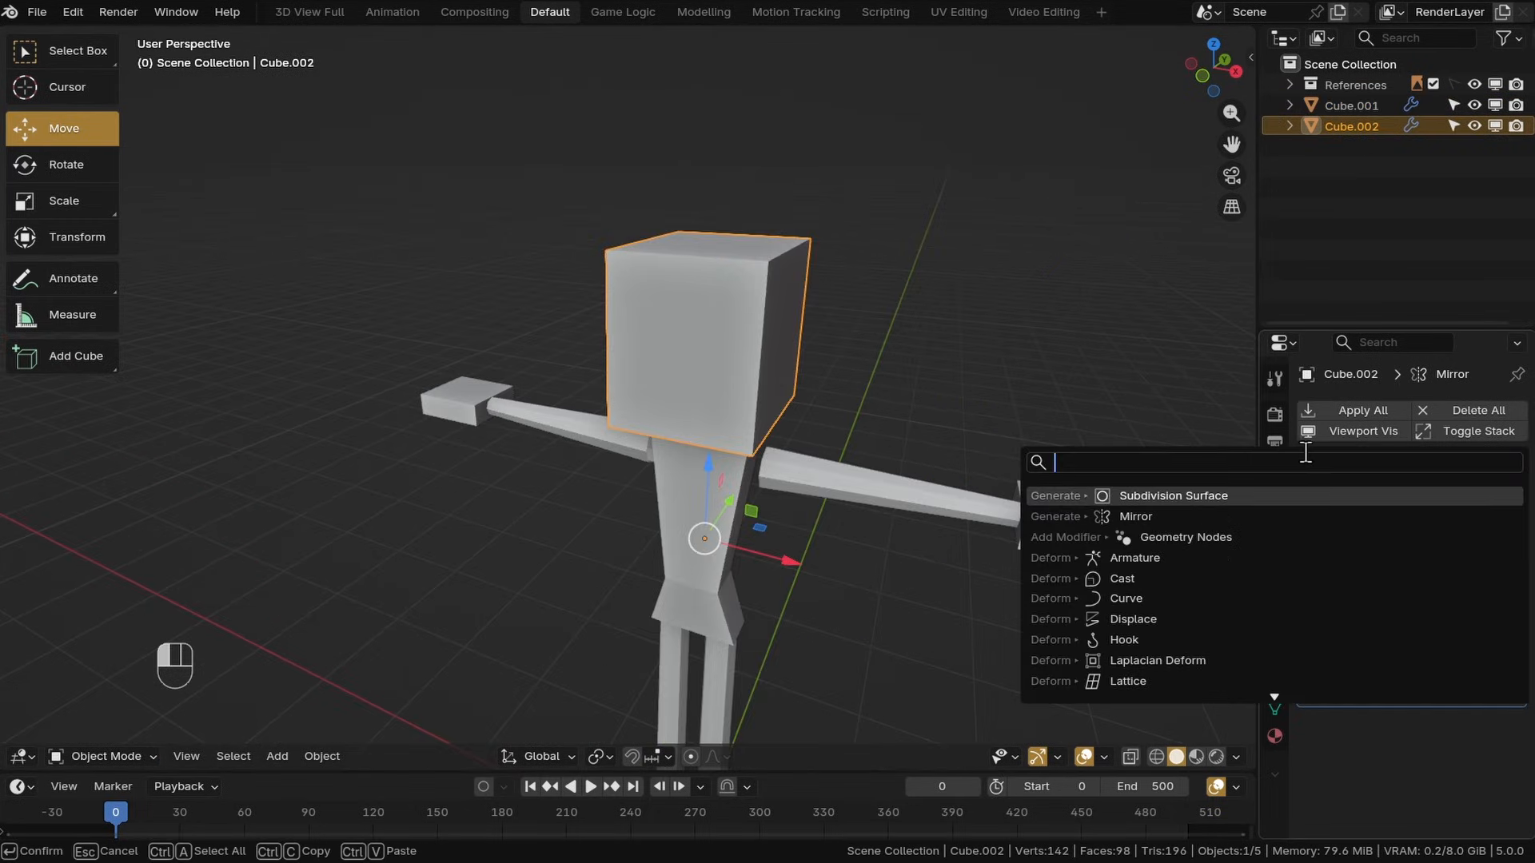
click(1145, 497)
middle_drag(1139, 501, 998, 415)
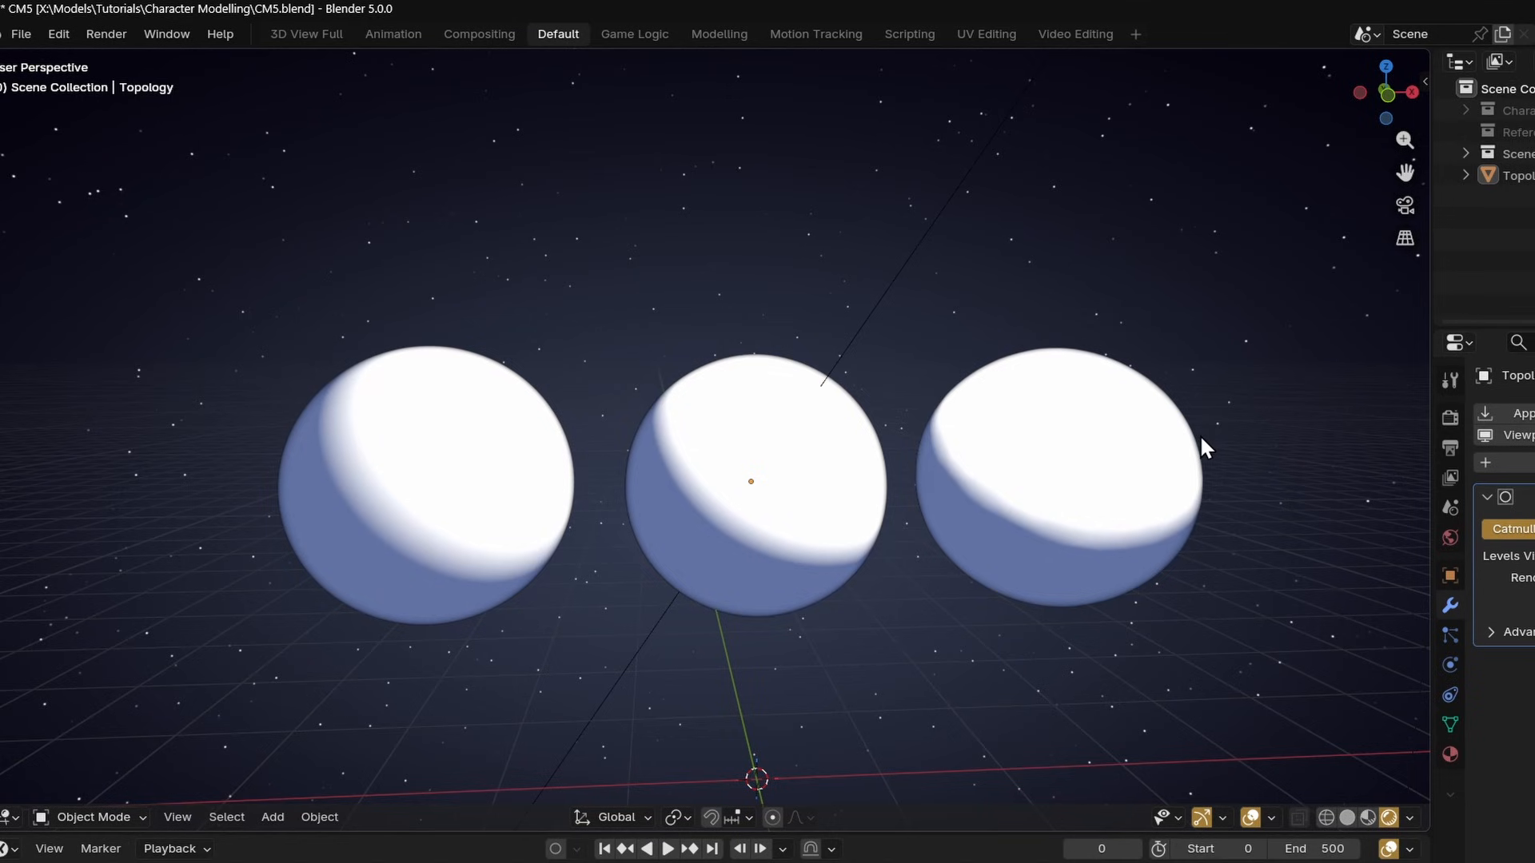
Select all three demo spheres and switch them to Edit Mode
middle_drag(1201, 436, 1180, 576)
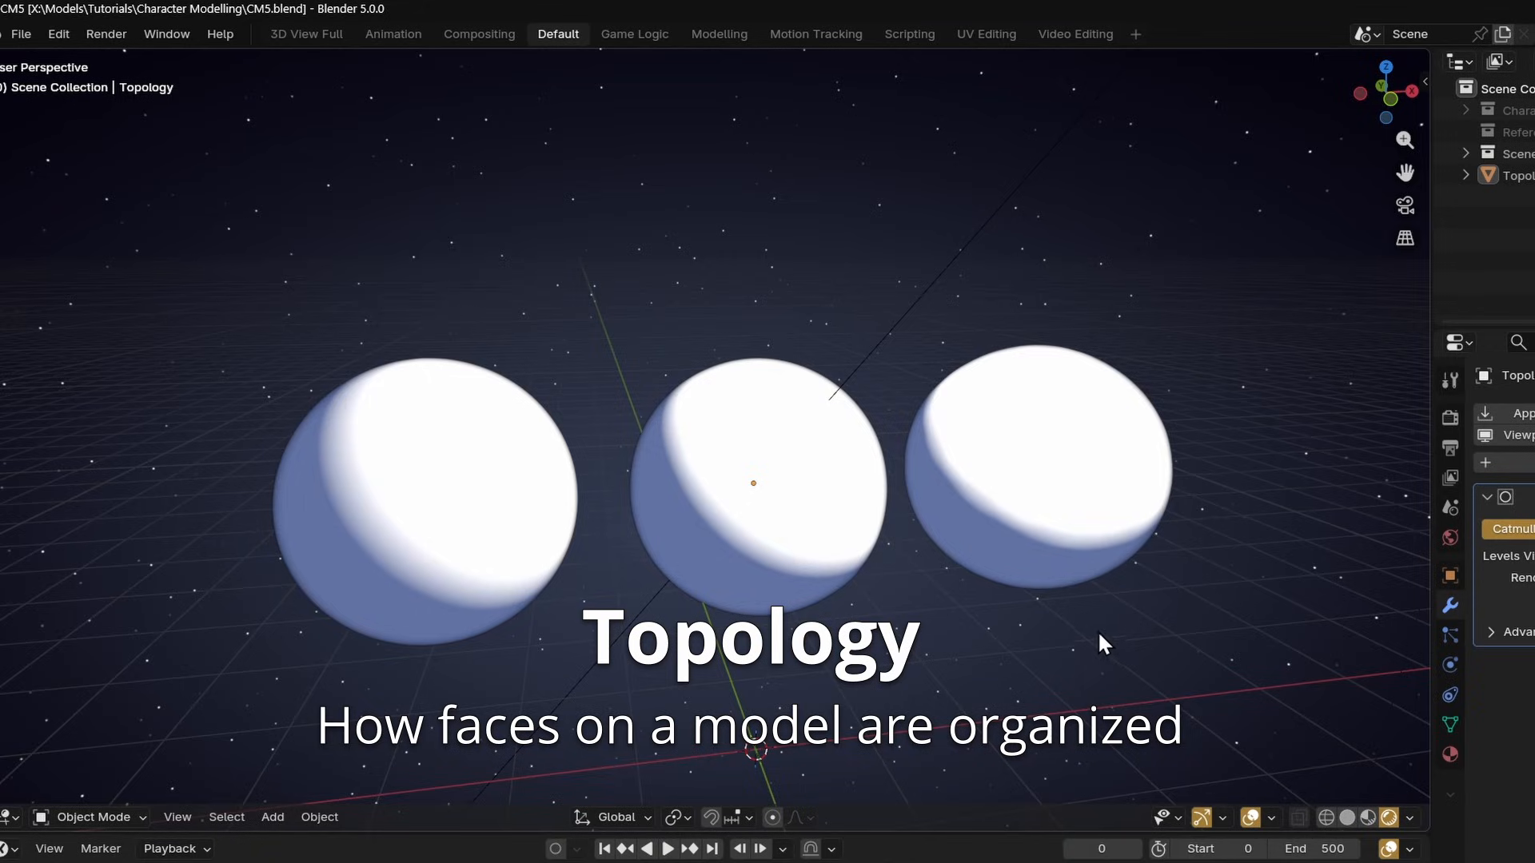
middle_drag(1100, 635, 867, 531)
key(a)
click(113, 817)
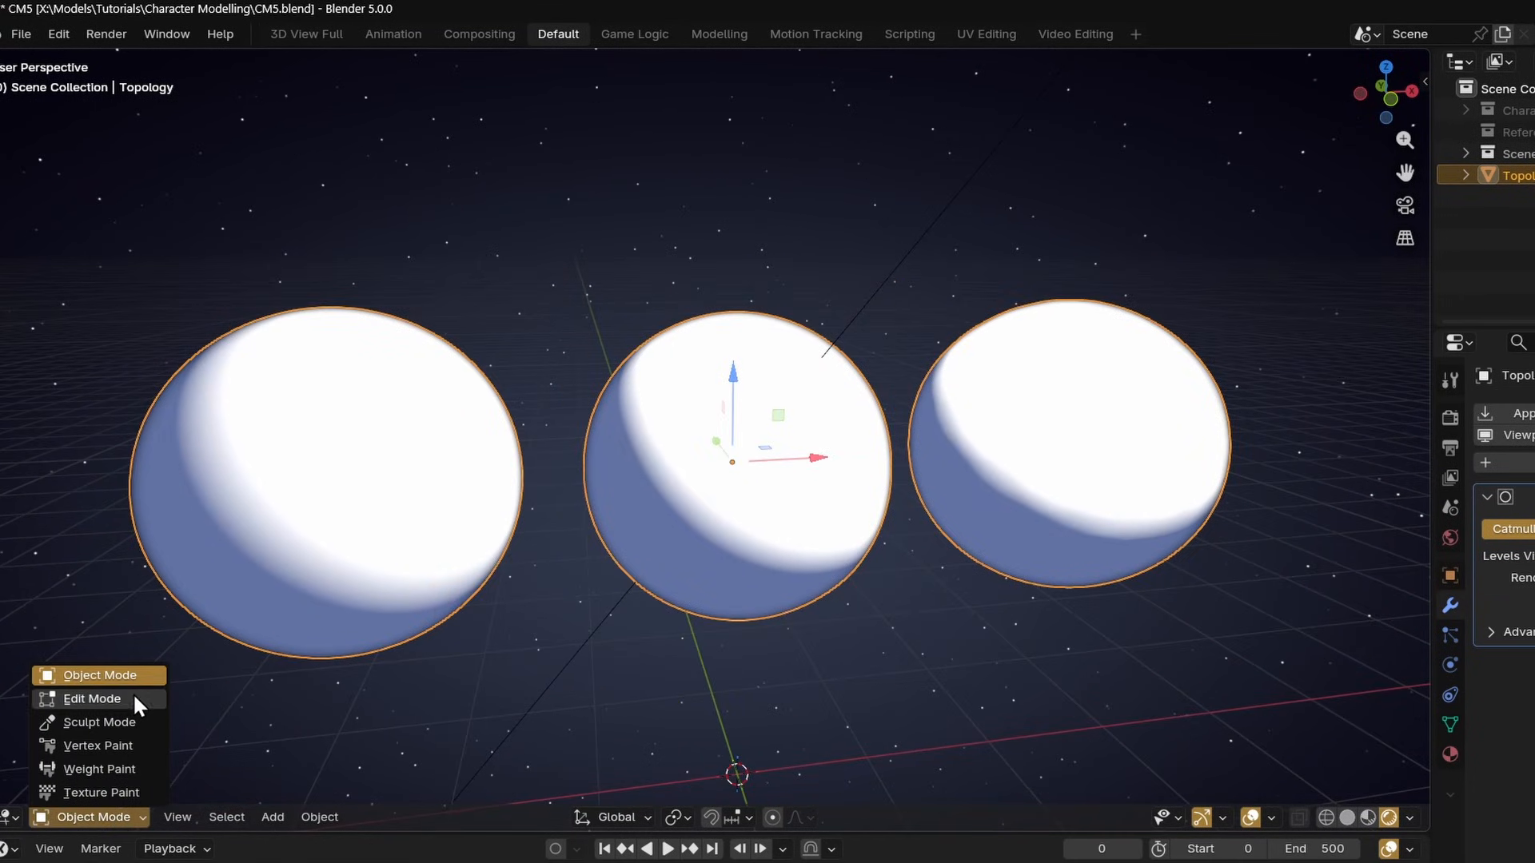
click(94, 698)
middle_drag(606, 702, 730, 603)
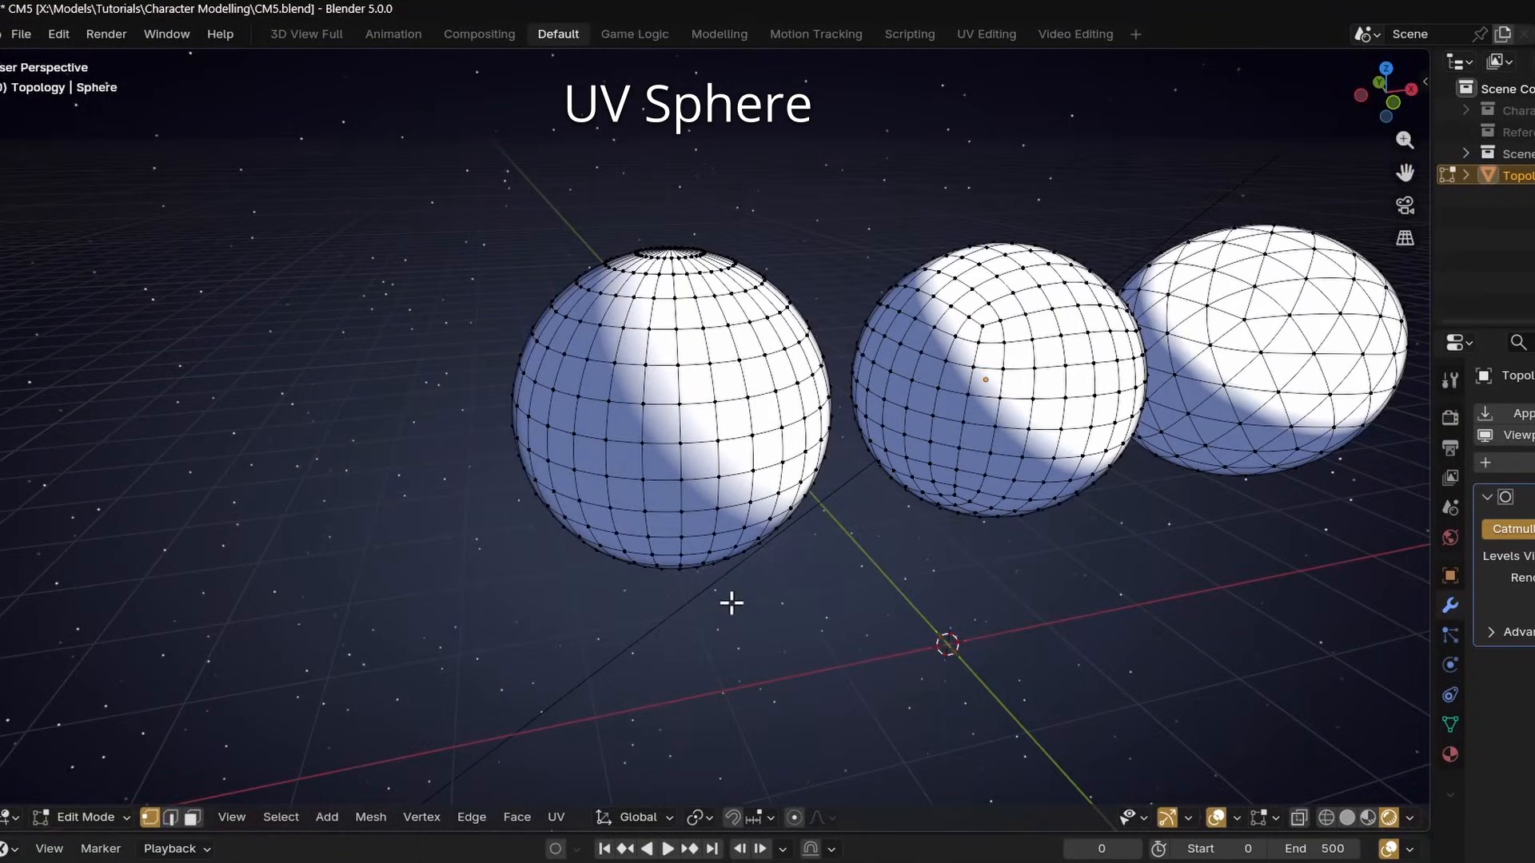
Examine the face topology of each sphere up close
key(shift+a)
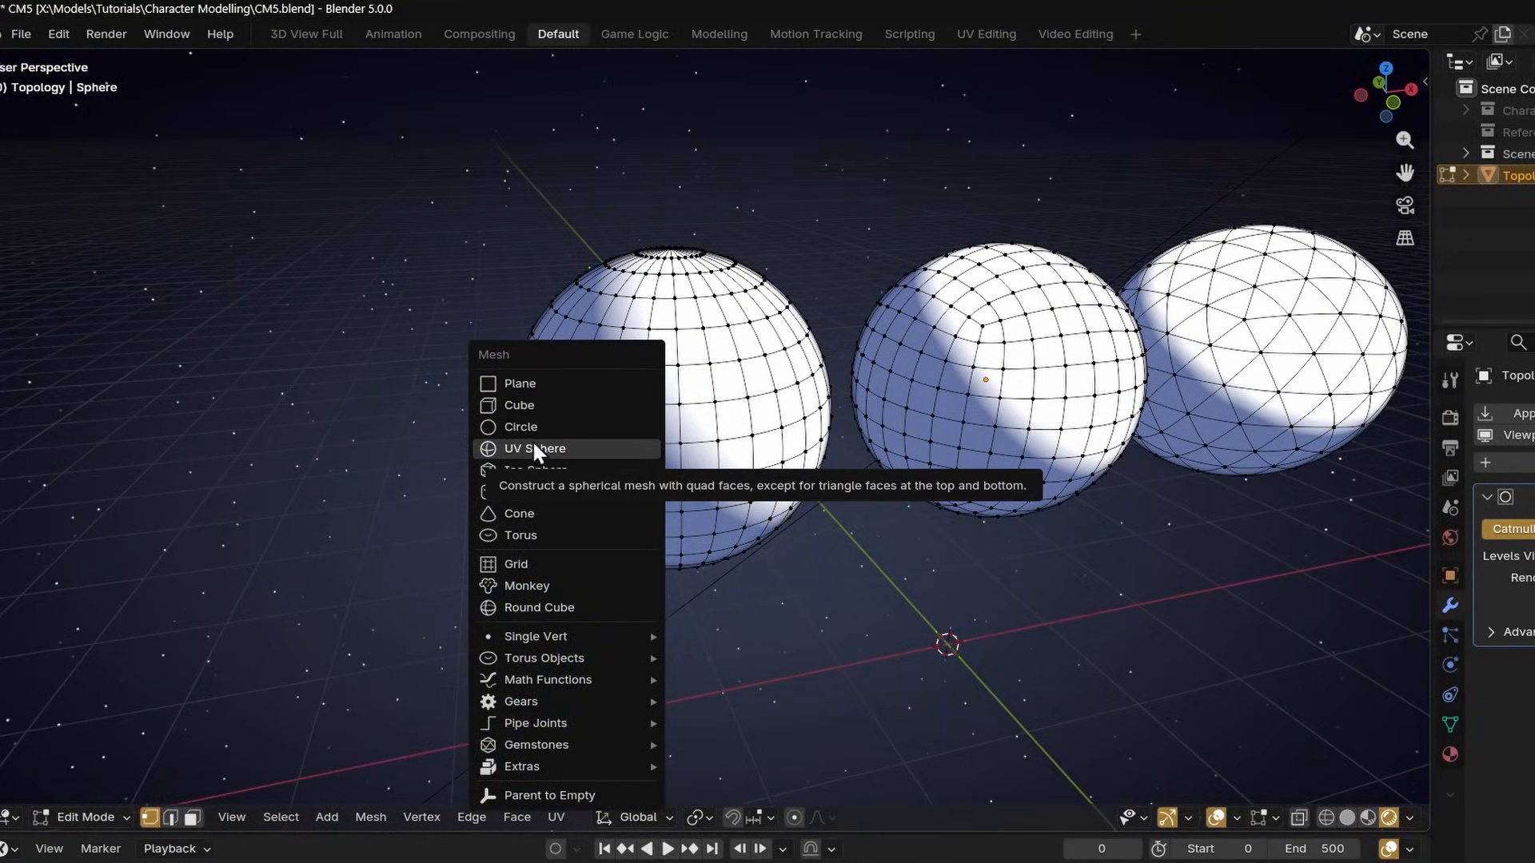
middle_drag(806, 614, 767, 644)
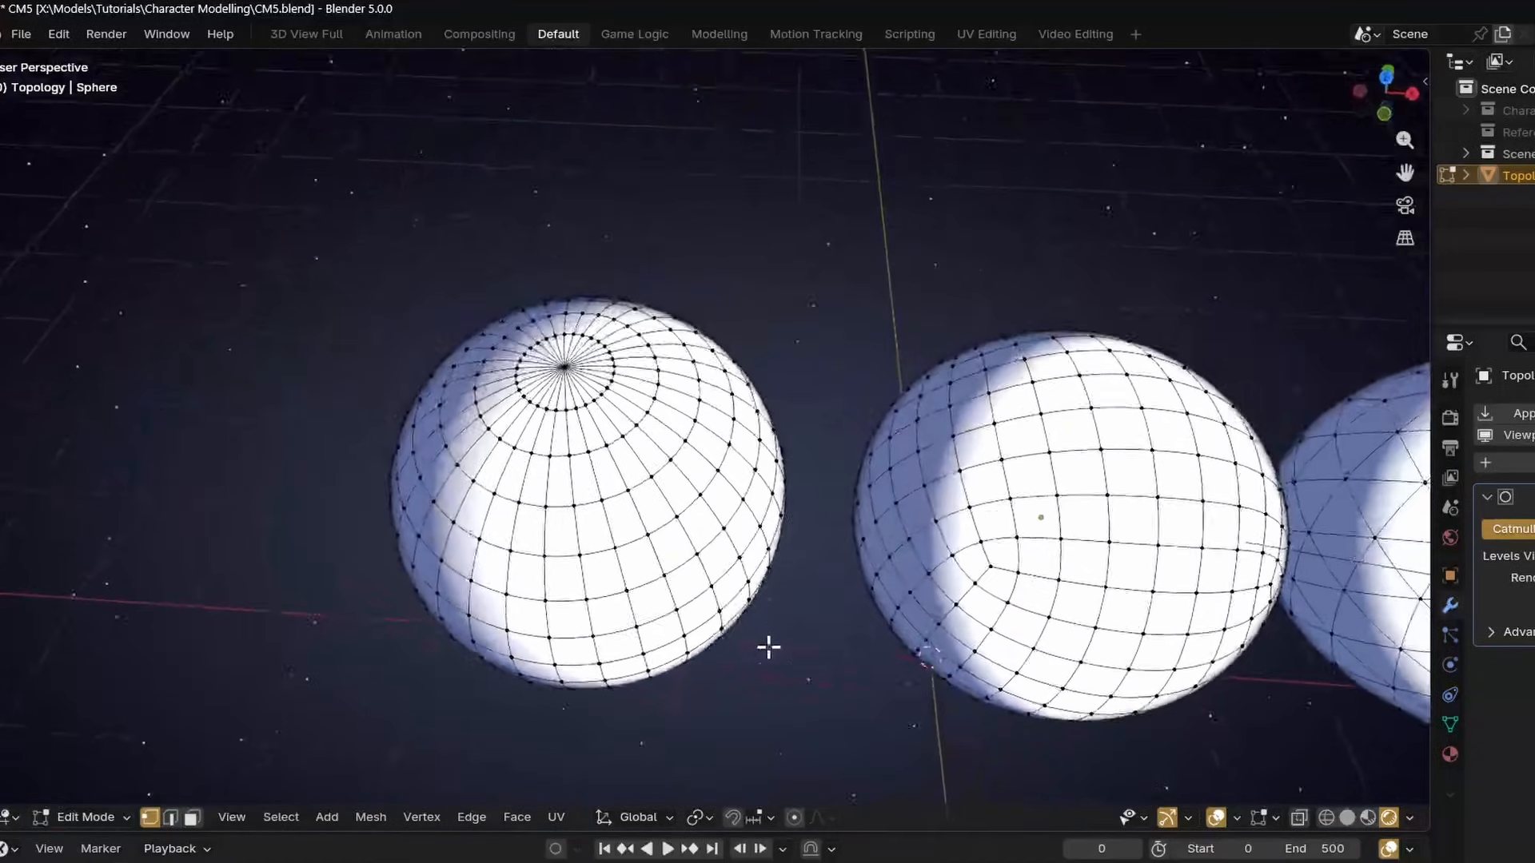
scroll(576, 400, up, 2)
shift+middle_drag(479, 368, 677, 434)
scroll(677, 434, up, 3)
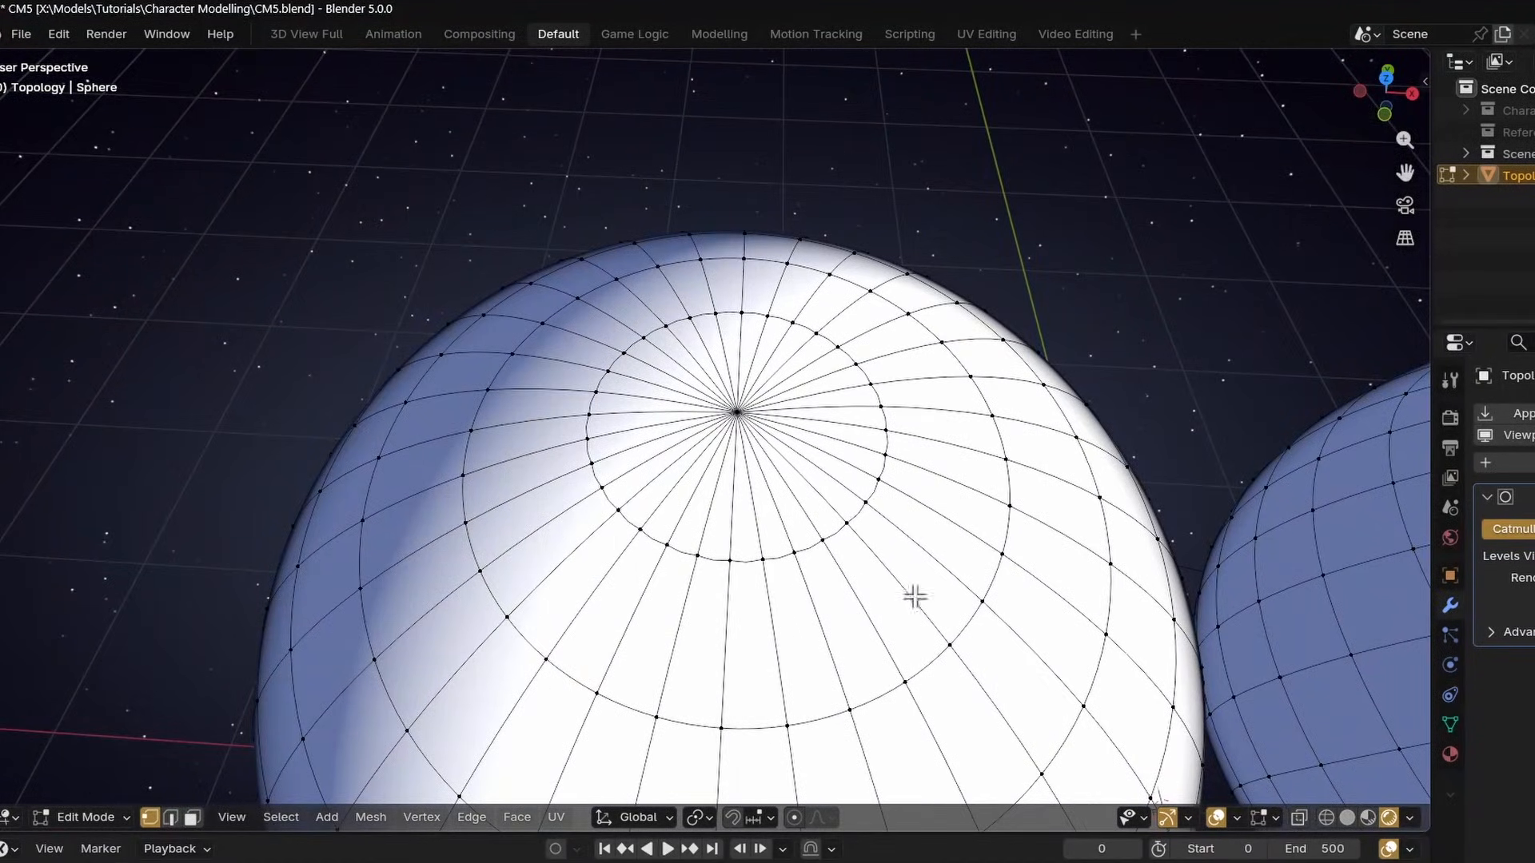
click(755, 441)
mouse_move(898, 538)
middle_down()
mouse_move(943, 503)
mouse_move(911, 538)
mouse_move(888, 411)
mouse_move(891, 560)
middle_up()
shift+middle_drag(1183, 480, 559, 446)
click(781, 516)
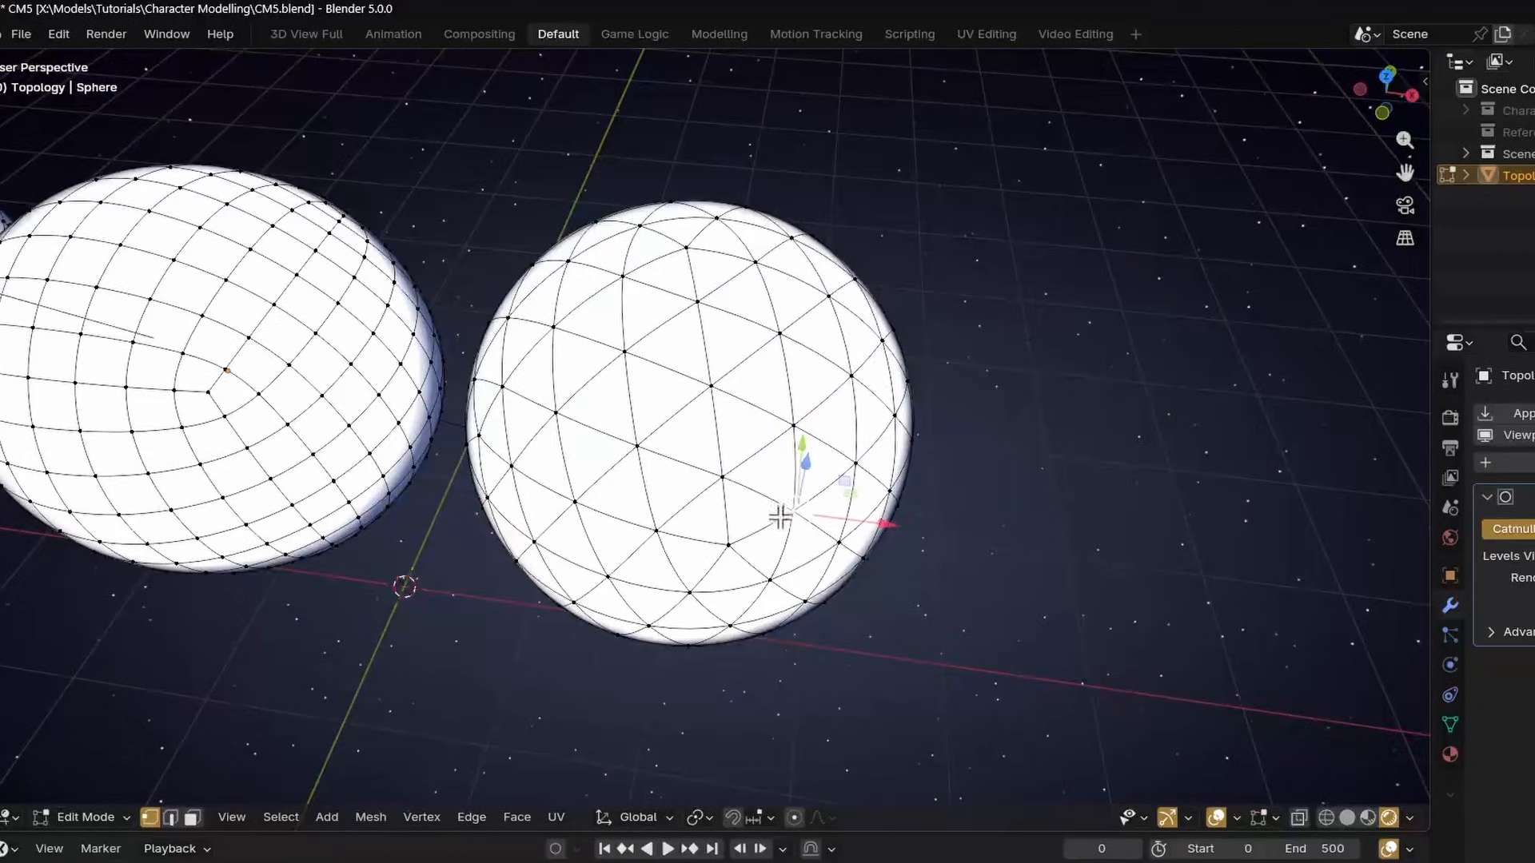
middle_drag(781, 517, 829, 486)
scroll(699, 483, down, 4)
scroll(946, 479, up, 3)
scroll(783, 408, down, 5)
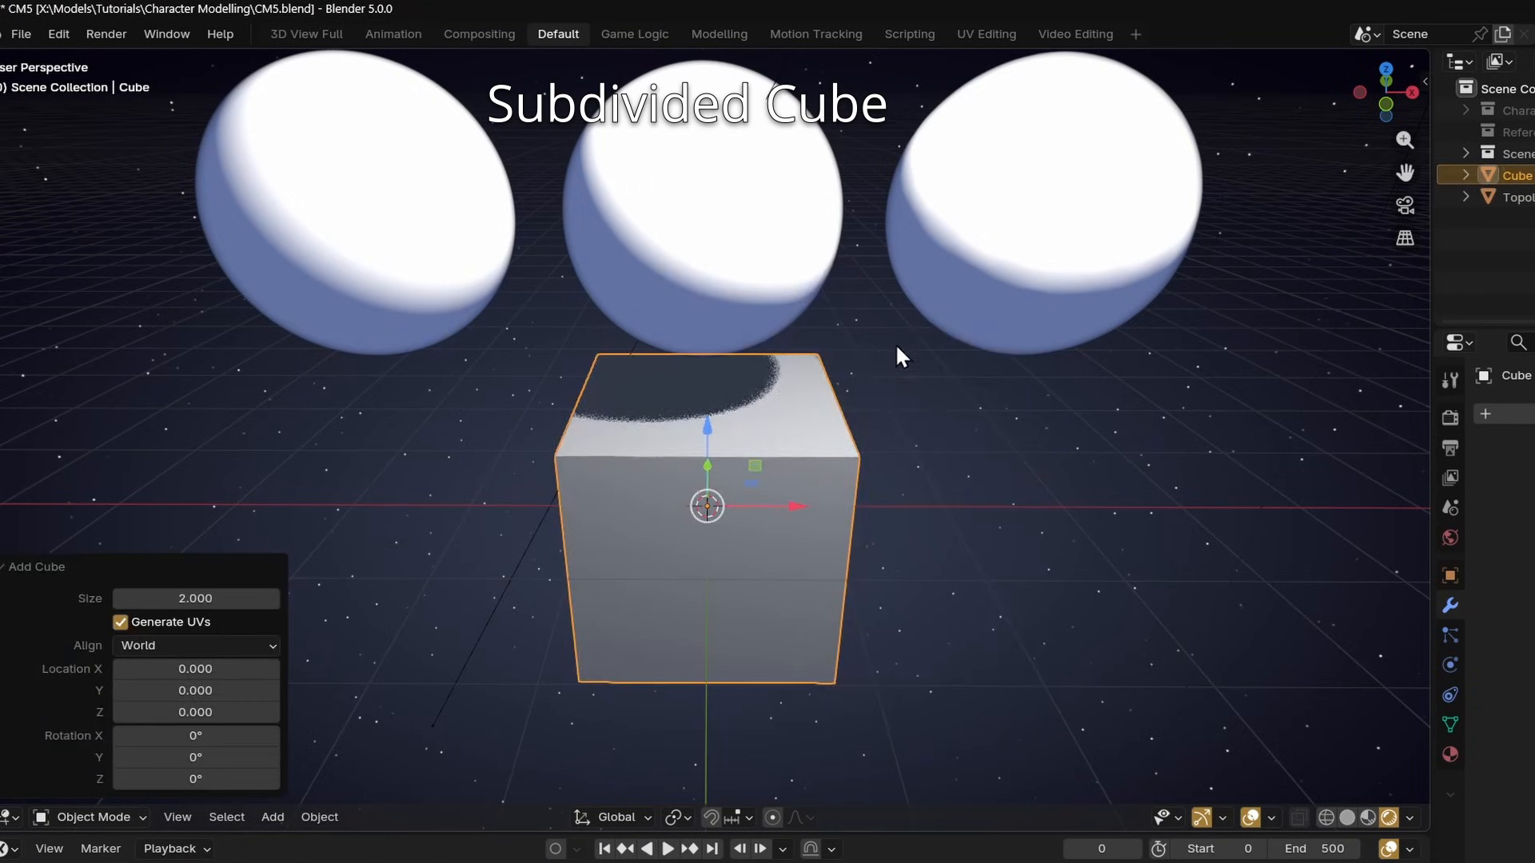
middle_drag(896, 352, 650, 511)
Set a level 3 subdivision on the cube and move it along Y and then up along Z
key(ctrl+3)
key(g)
key(y)
click(740, 523)
key(g)
key(z)
click(858, 304)
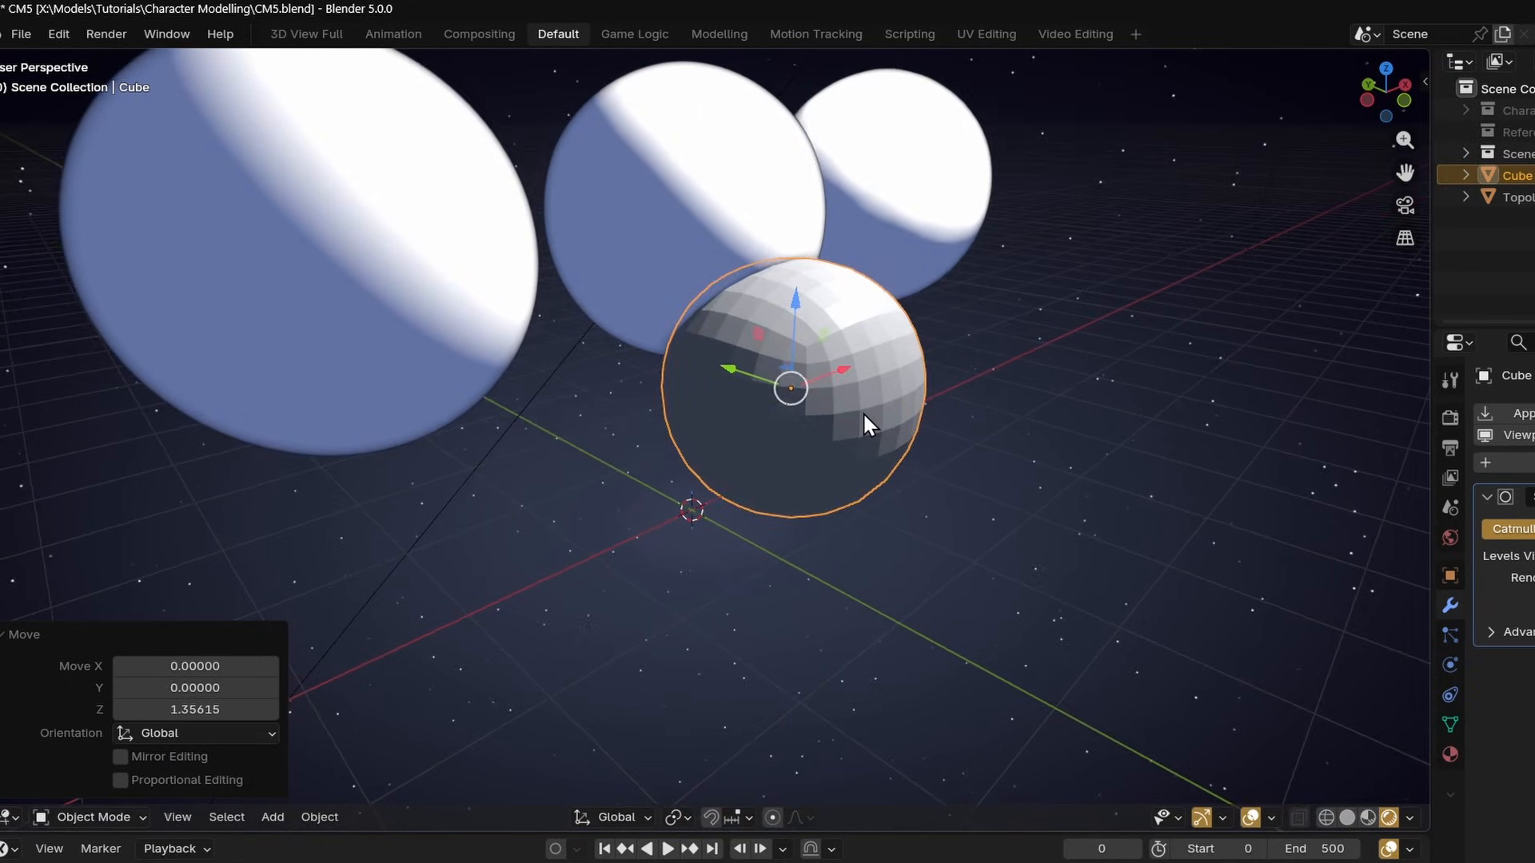
drag(737, 375, 831, 409)
click(1088, 477)
middle_drag(1089, 476, 1007, 486)
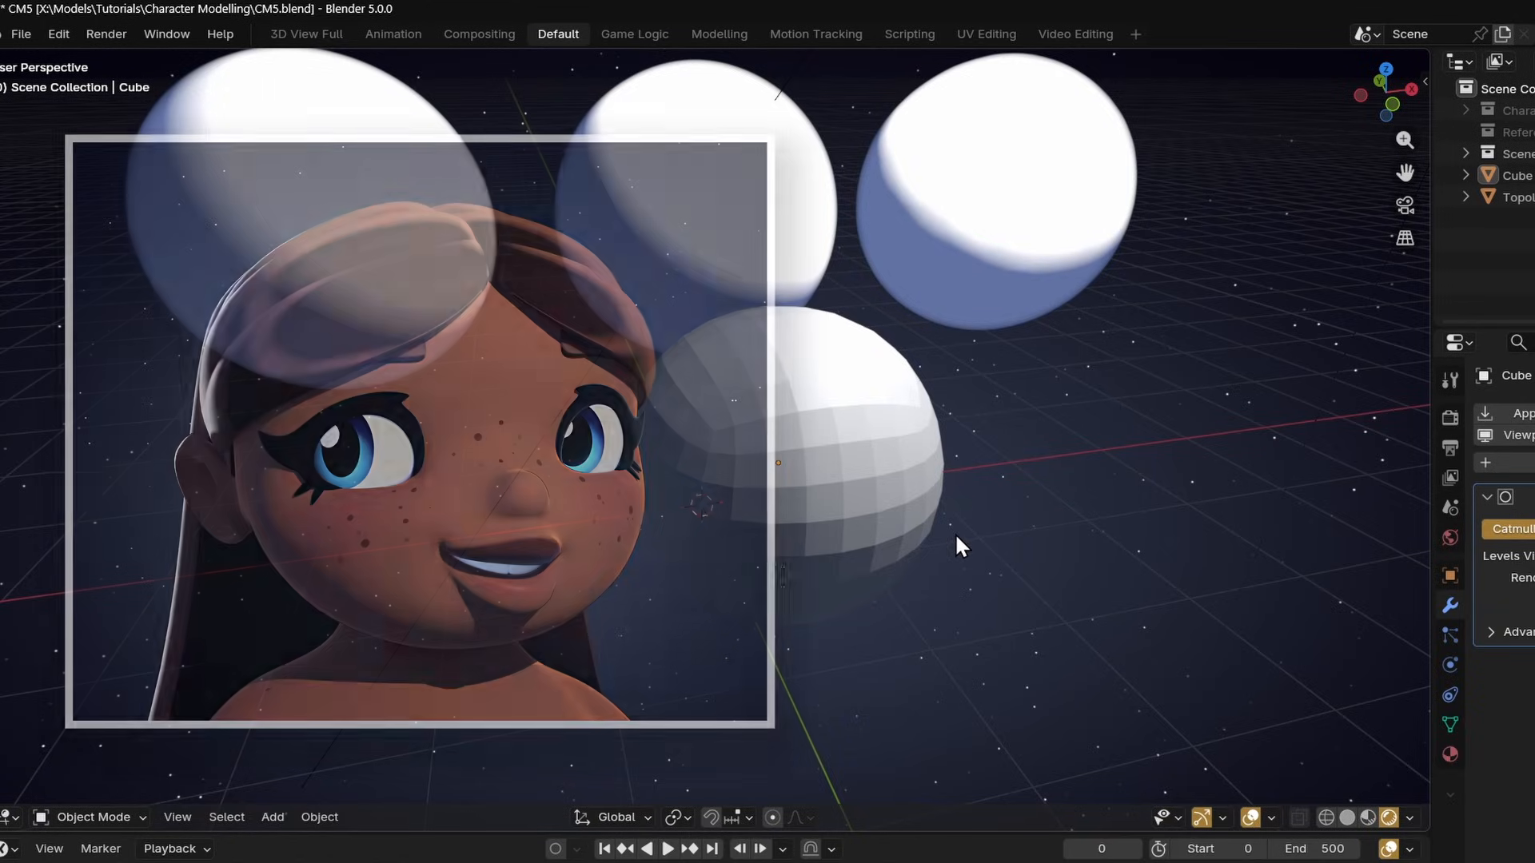
shift+middle_drag(955, 535, 913, 567)
middle_drag(688, 551, 756, 604)
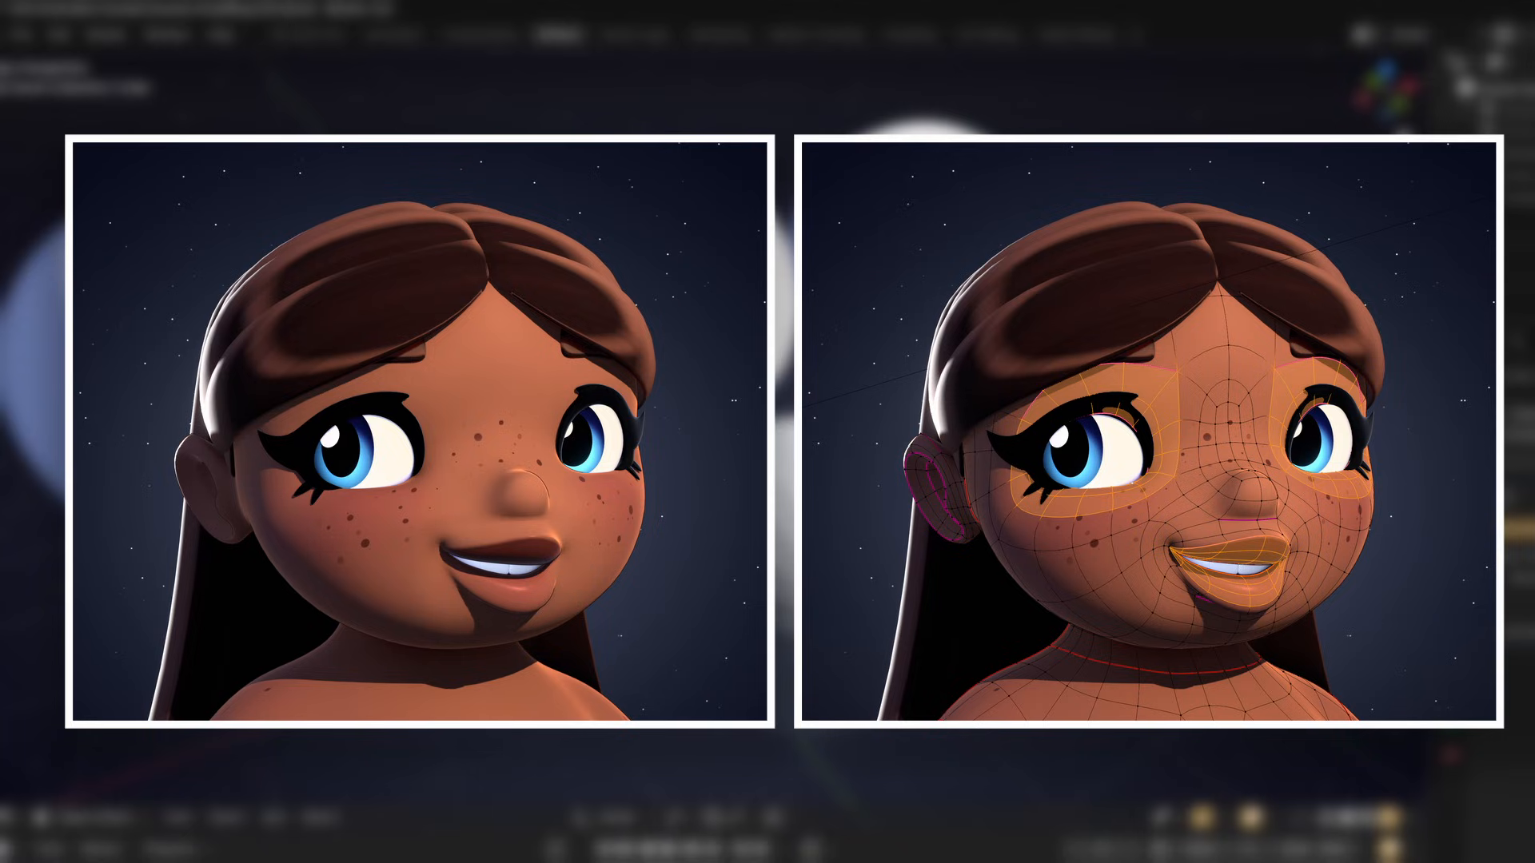
middle_drag(756, 603, 671, 605)
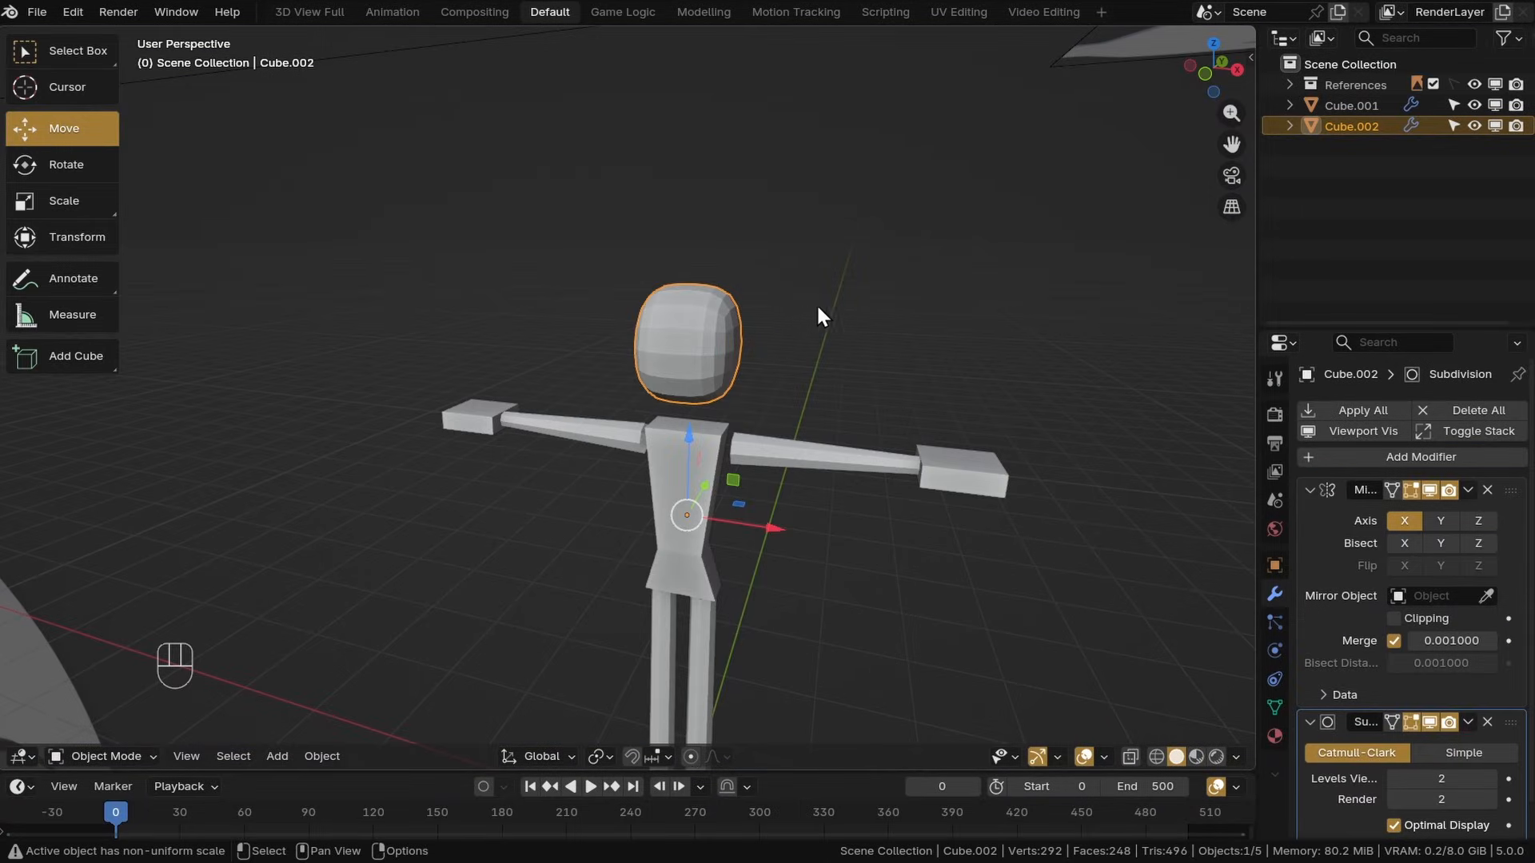
Switch the head object into Edit Mode
click(1468, 722)
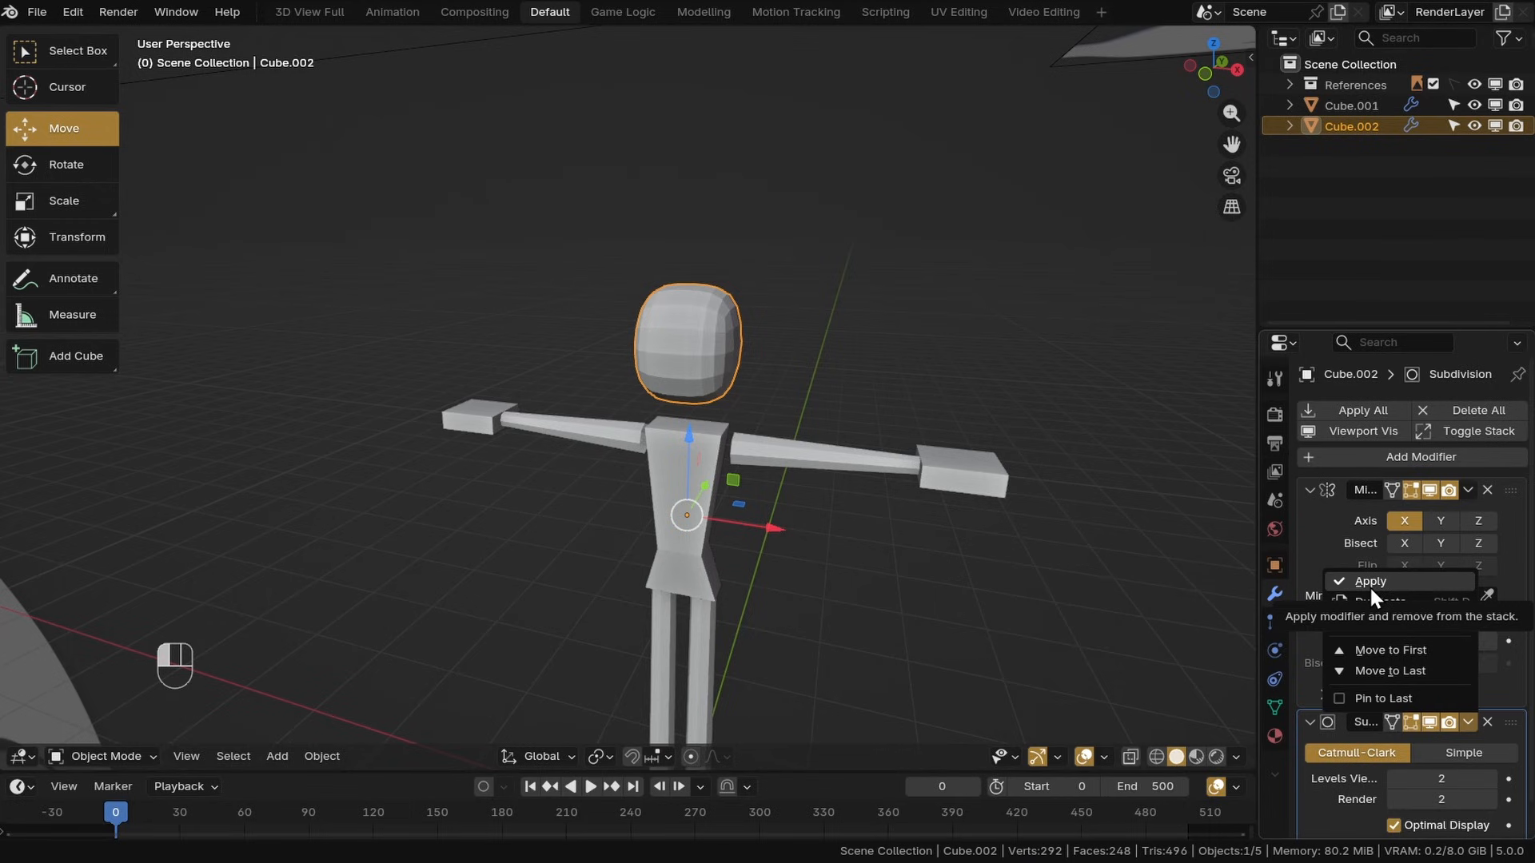
click(102, 757)
click(96, 718)
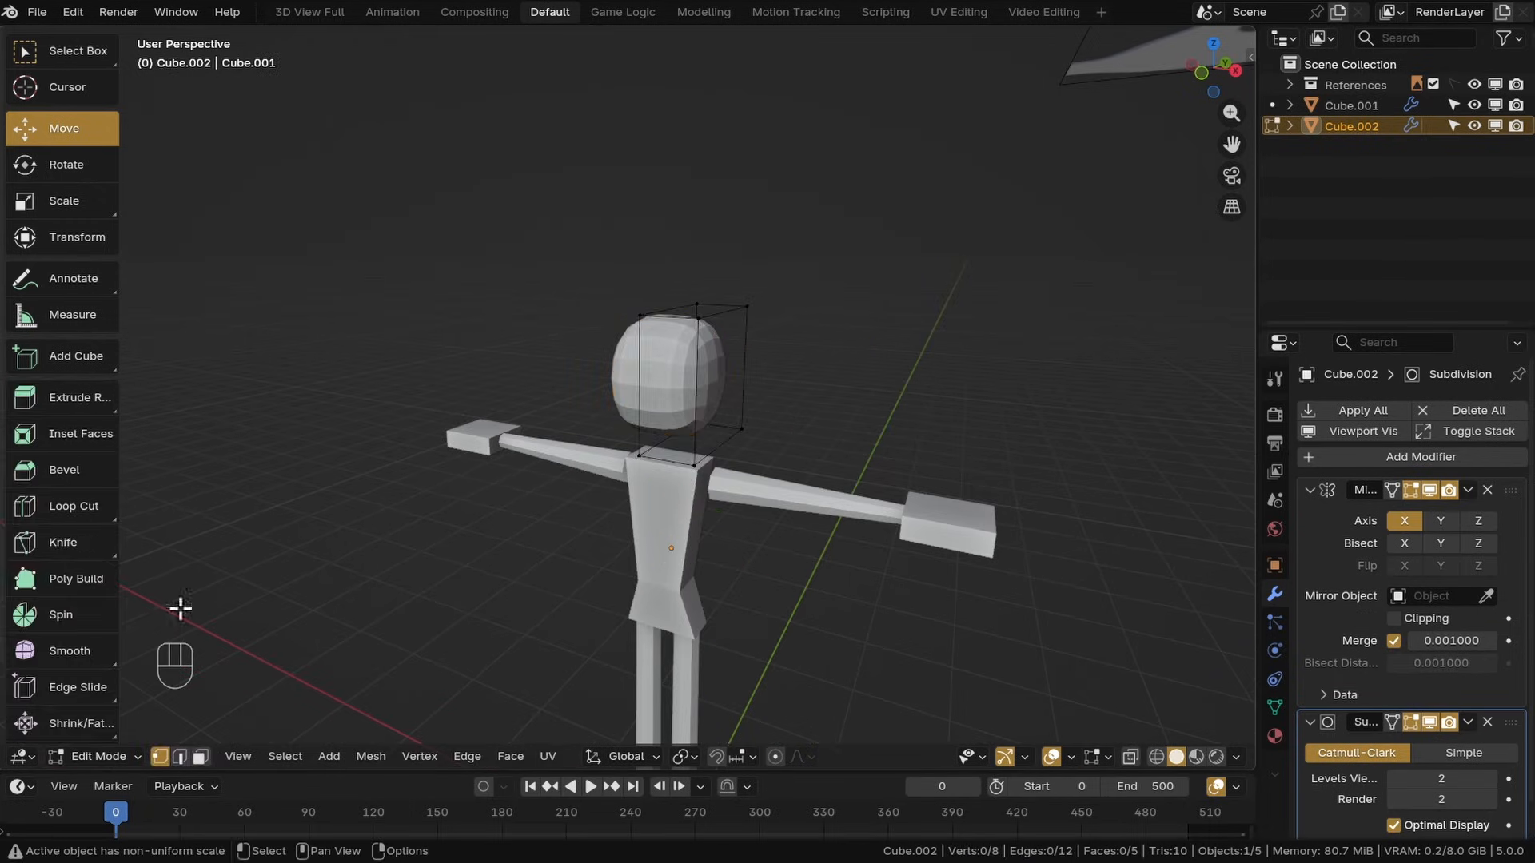
Insert two horizontal edge loops around the head with Loop Cut
scroll(688, 404, up, 5)
middle_drag(689, 405, 682, 401)
key(ctrl+r)
scroll(737, 319, up, 1)
click(733, 331)
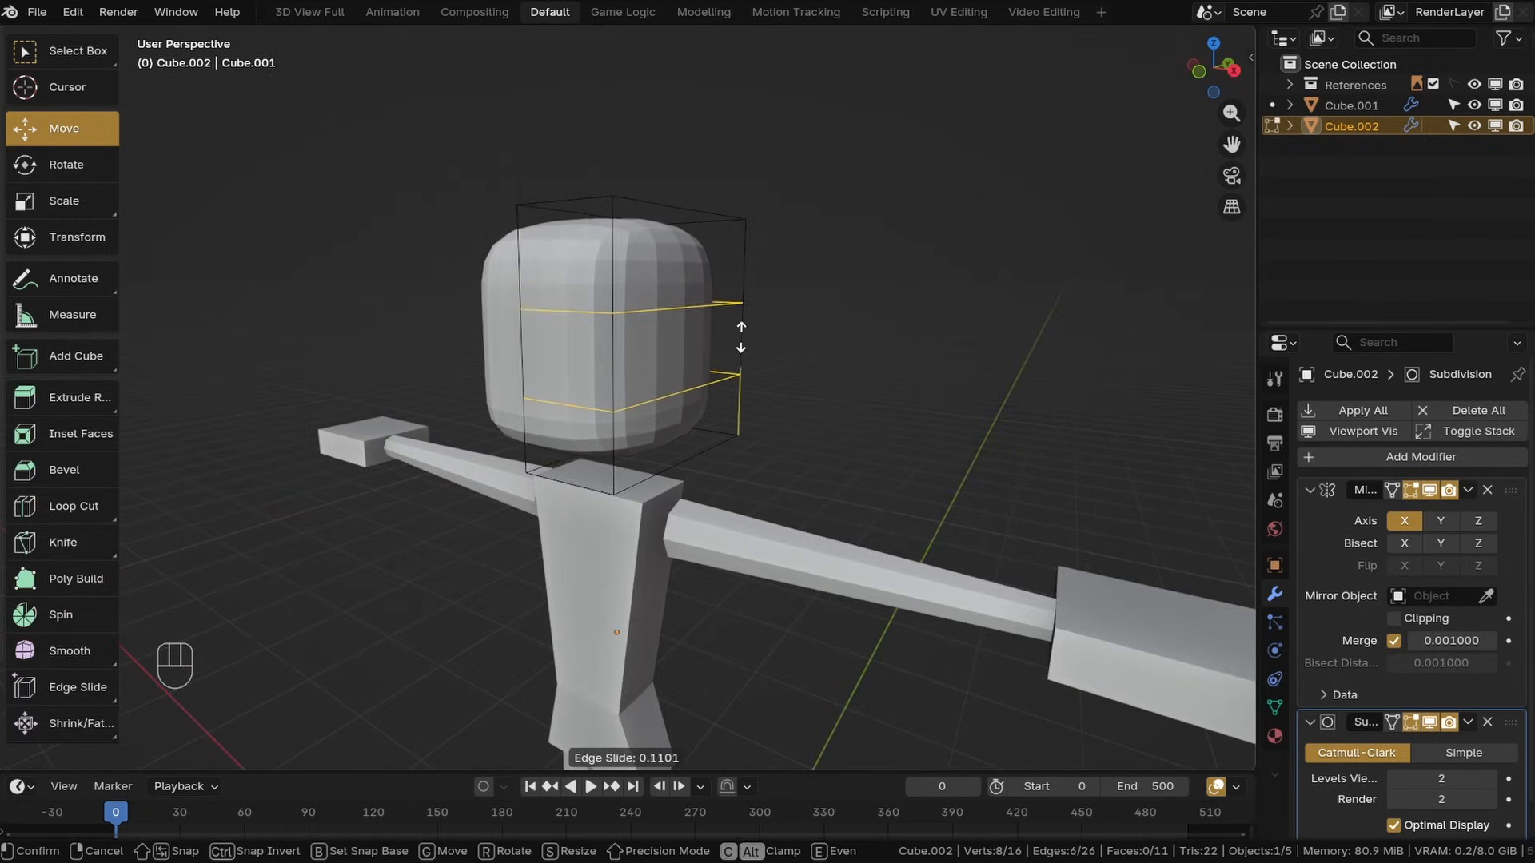
click(730, 343)
middle_drag(730, 343, 426, 326)
Scale the two new loops closer together and pull them down slightly in side view
click(111, 205)
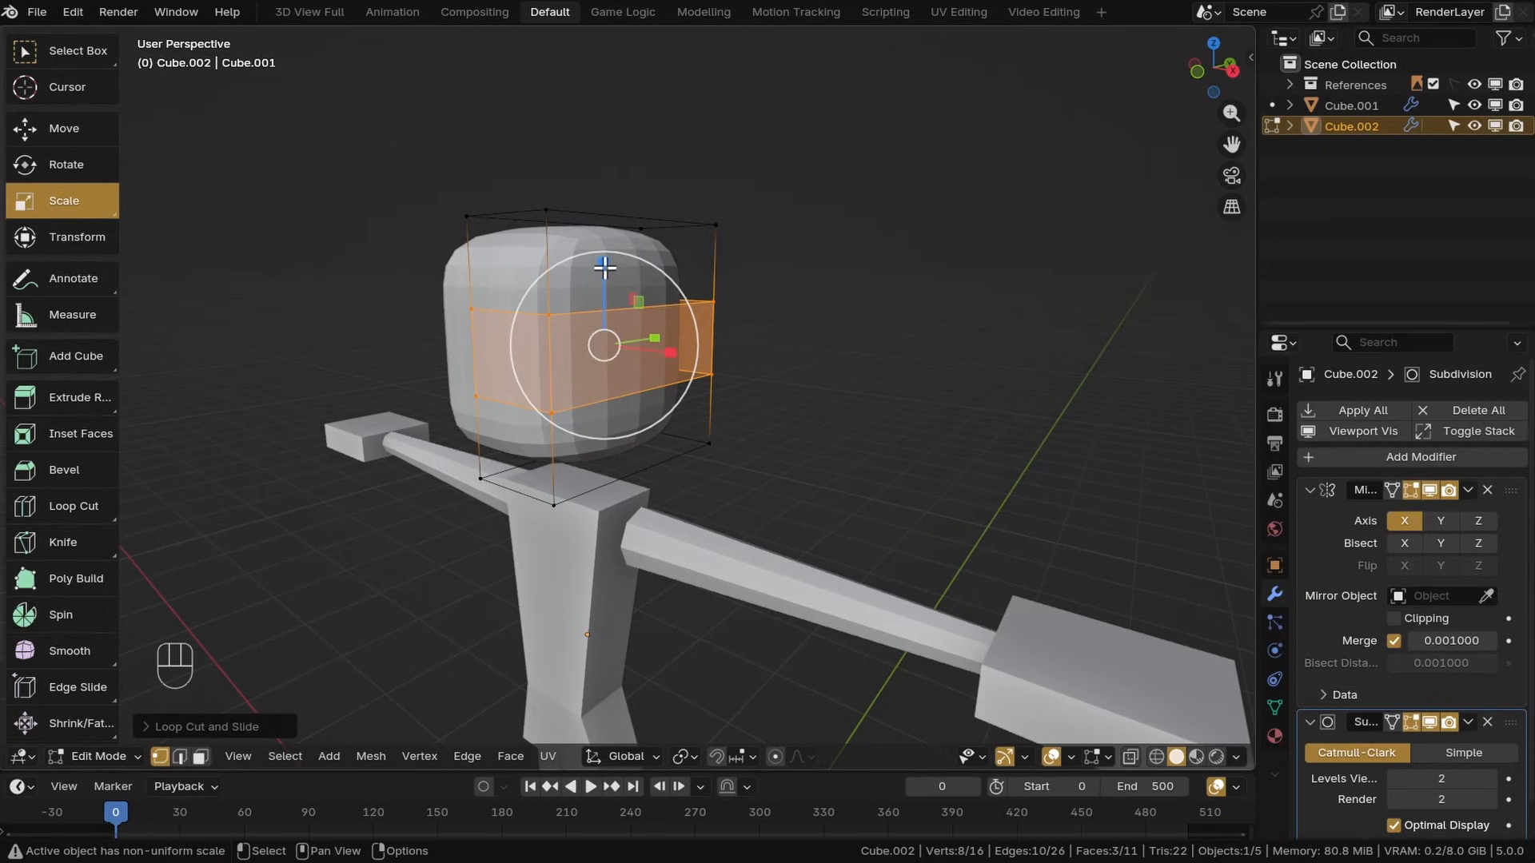
drag(604, 267, 604, 323)
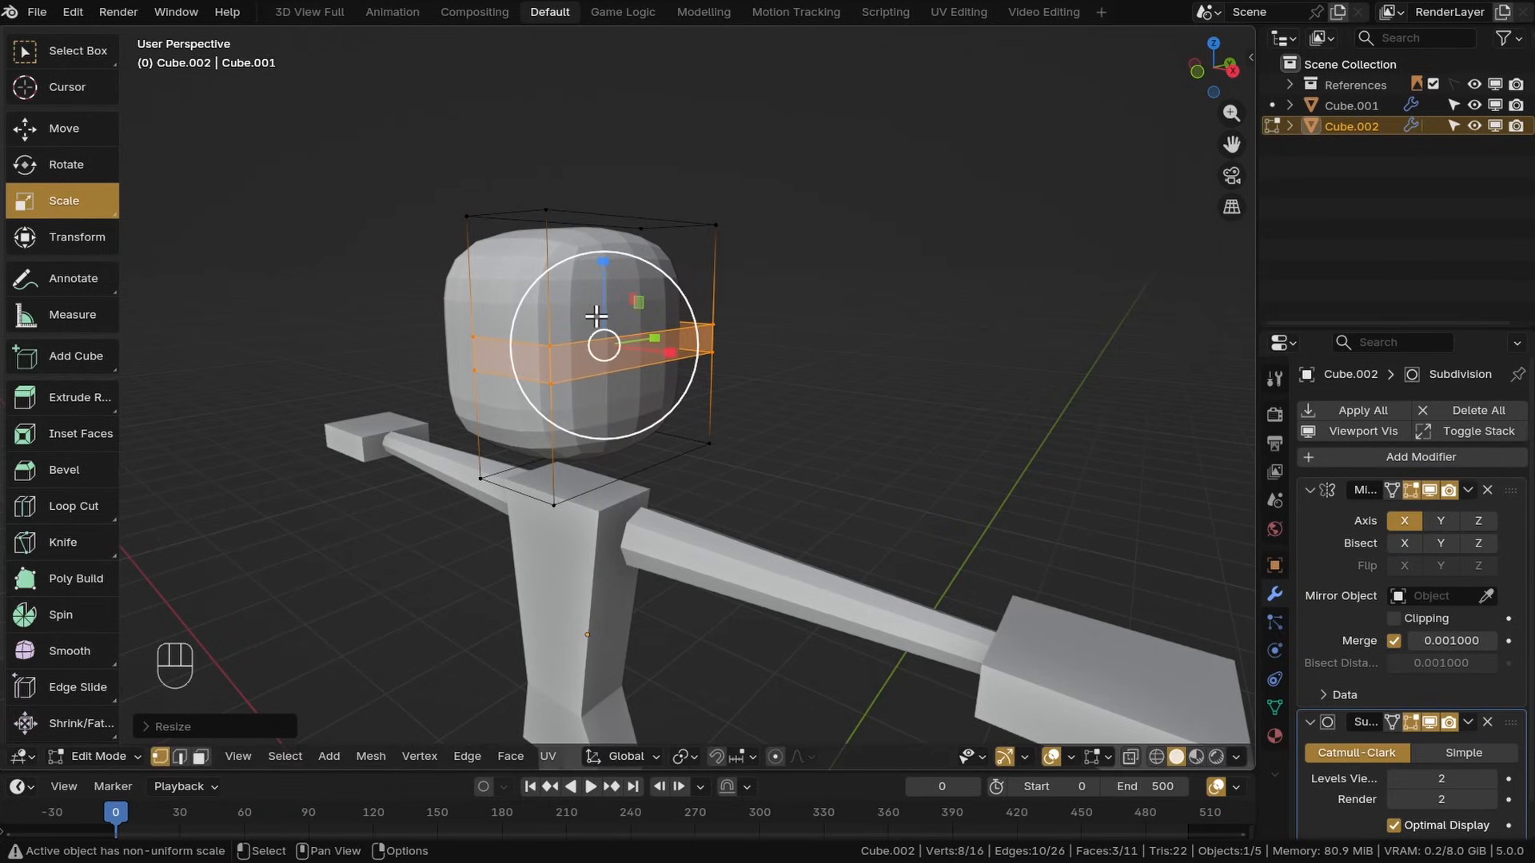
key(KP_3)
scroll(590, 349, up, 6)
click(108, 132)
scroll(763, 315, up, 1)
drag(732, 282, 738, 353)
scroll(688, 372, down, 1)
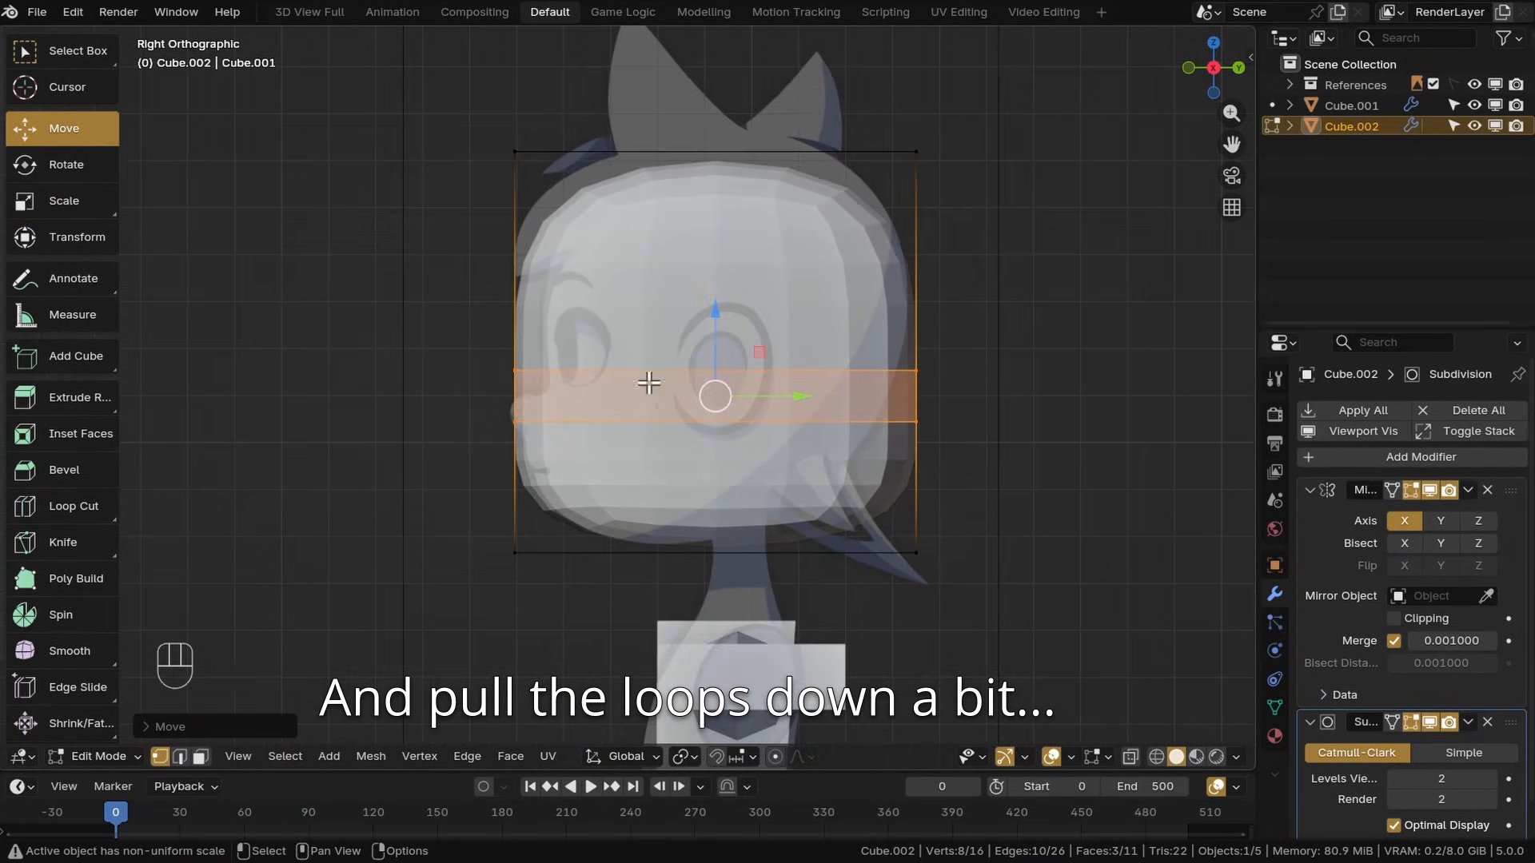
middle_drag(647, 384, 741, 405)
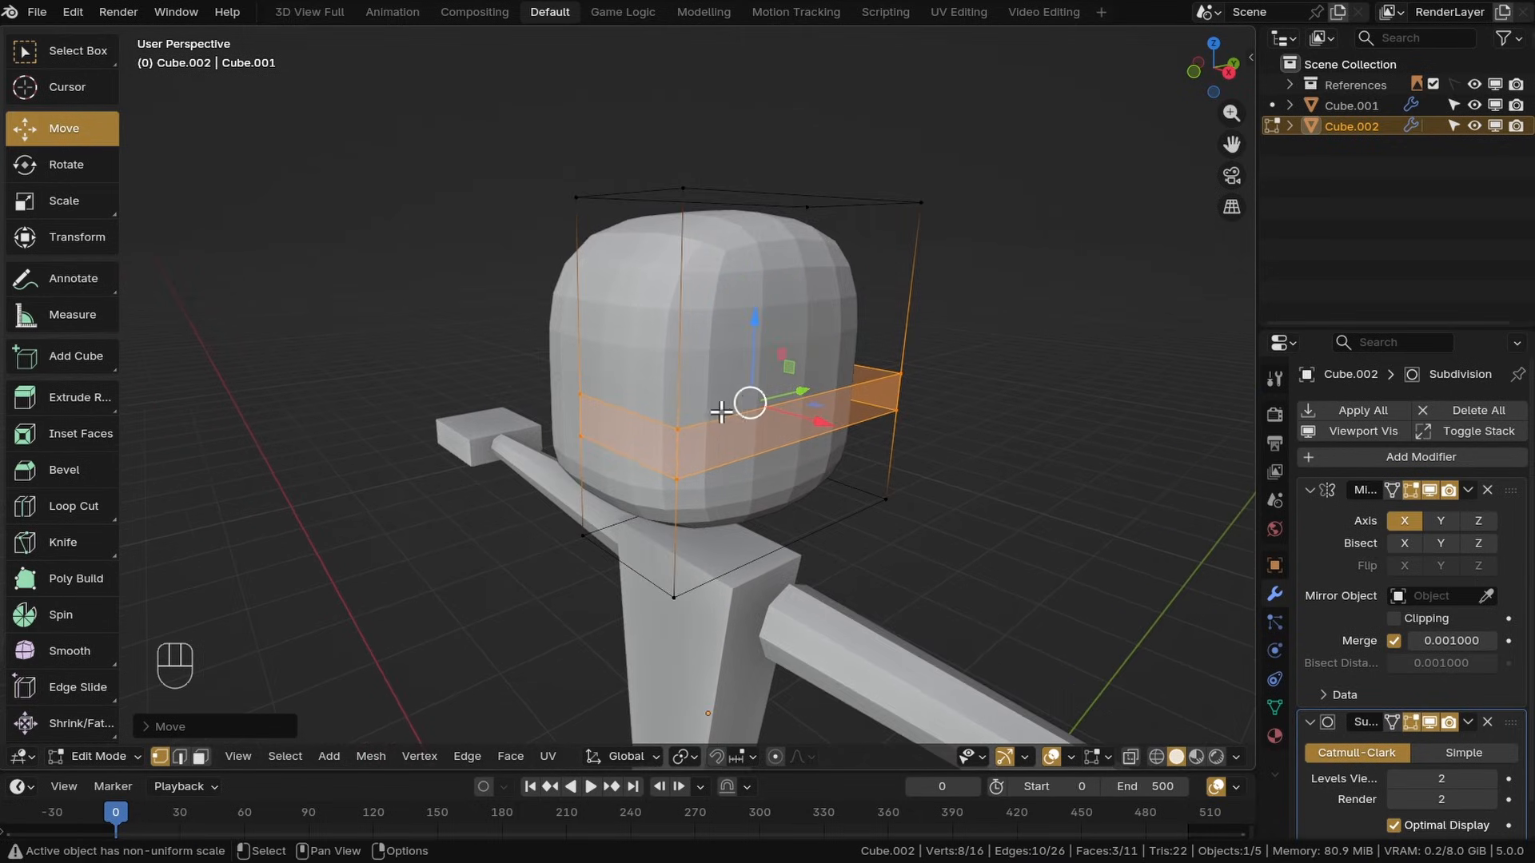
Add a vertical edge loop through the middle of the head
key(ctrl+r)
click(777, 190)
right_click(774, 191)
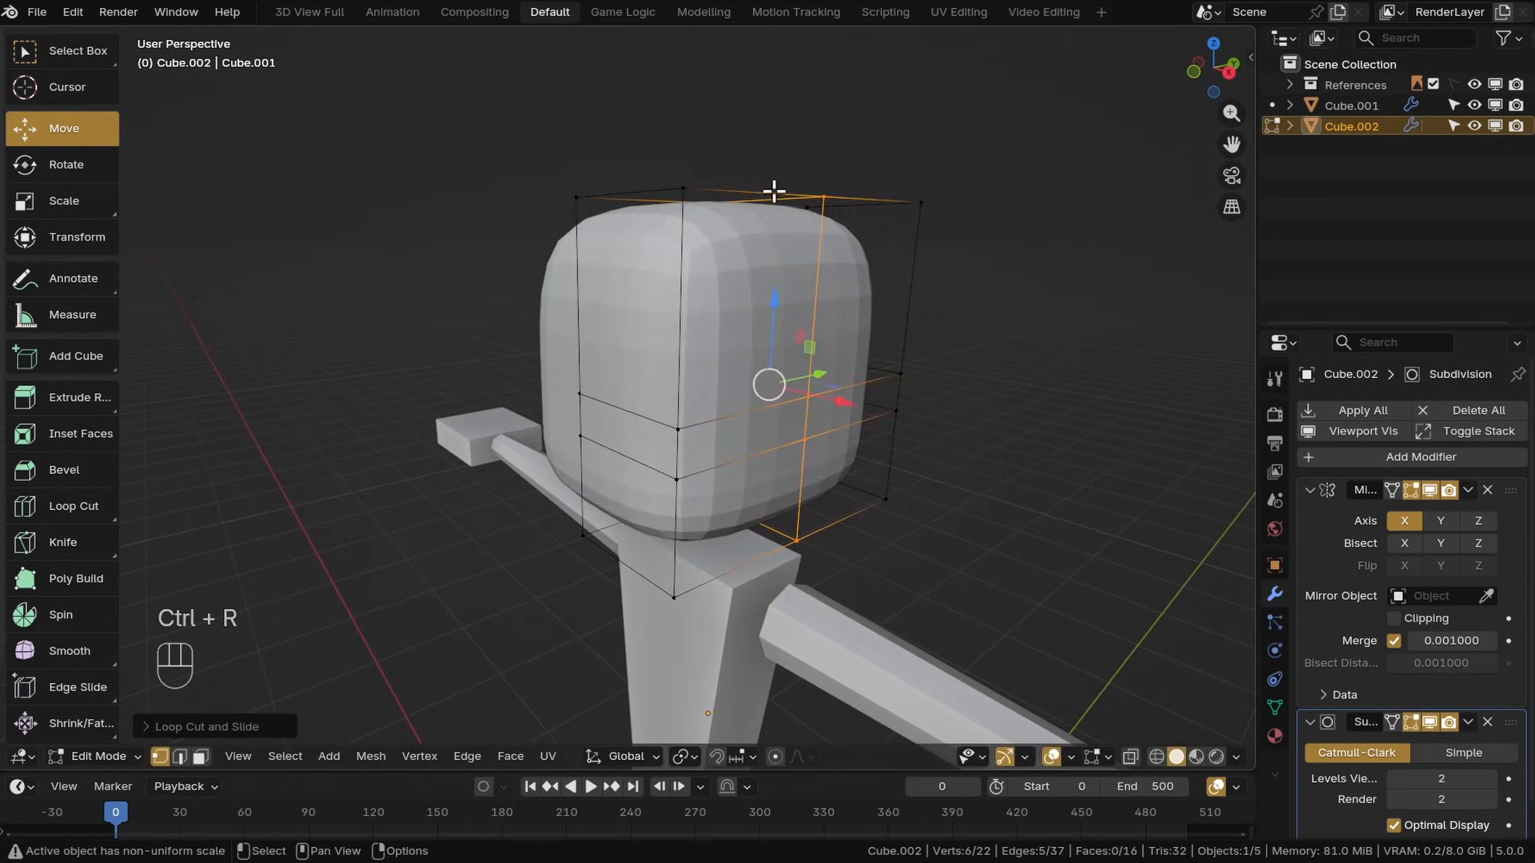
Select the vertices of the head's upper front face and reposition them in side view to reshape the forehead
middle_drag(740, 292, 789, 301)
scroll(704, 327, down, 3)
click(627, 343)
shift+click(703, 342)
shift+click(710, 225)
shift+click(628, 227)
middle_drag(688, 260, 637, 311)
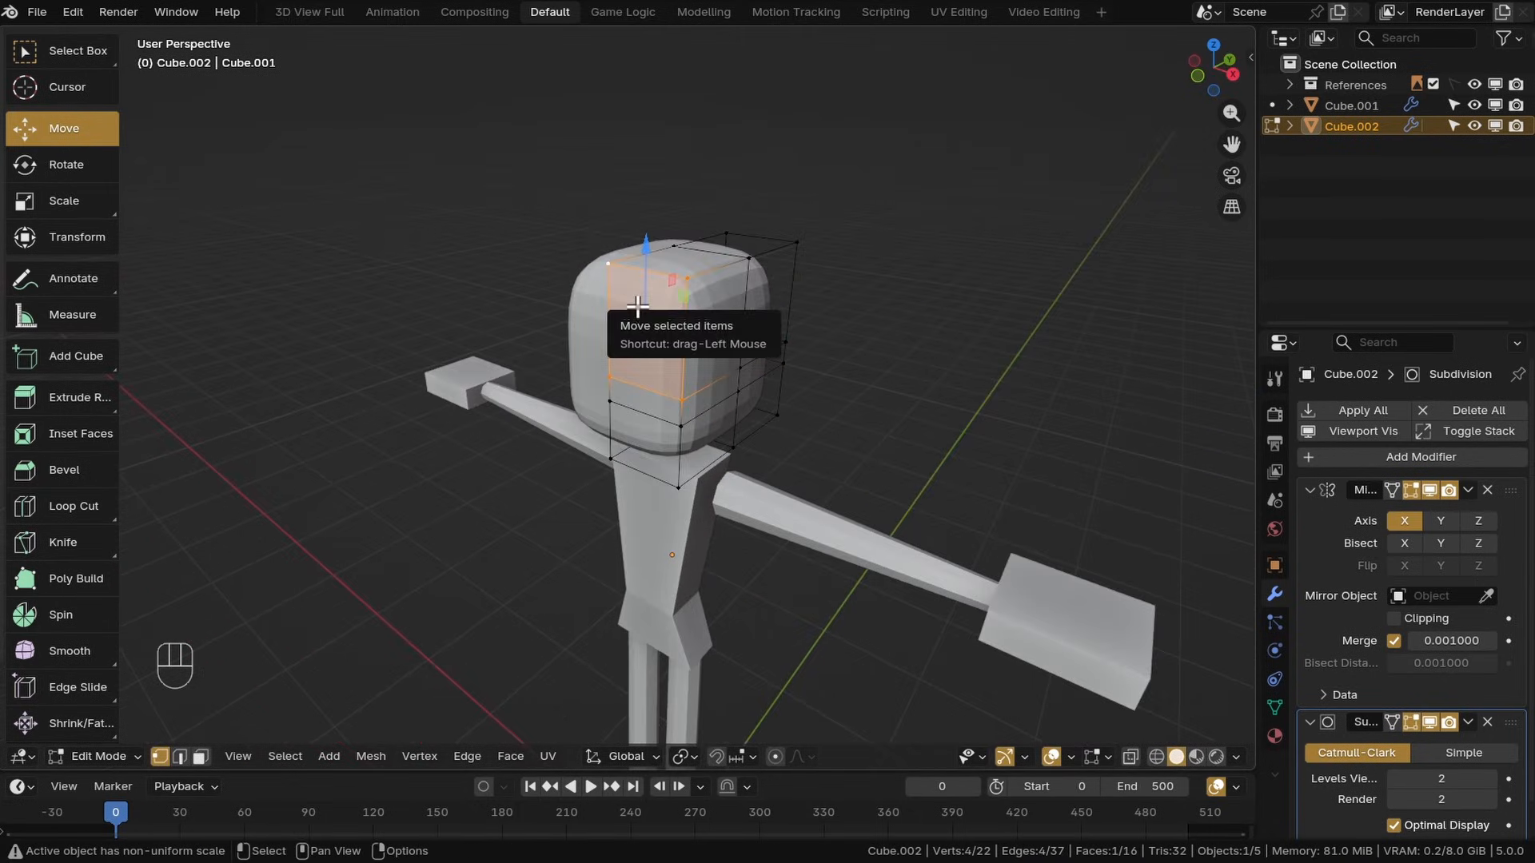
key(KP_3)
scroll(565, 285, up, 5)
drag(569, 316, 607, 329)
drag(523, 242, 539, 258)
drag(607, 335, 609, 335)
middle_drag(547, 434, 665, 418)
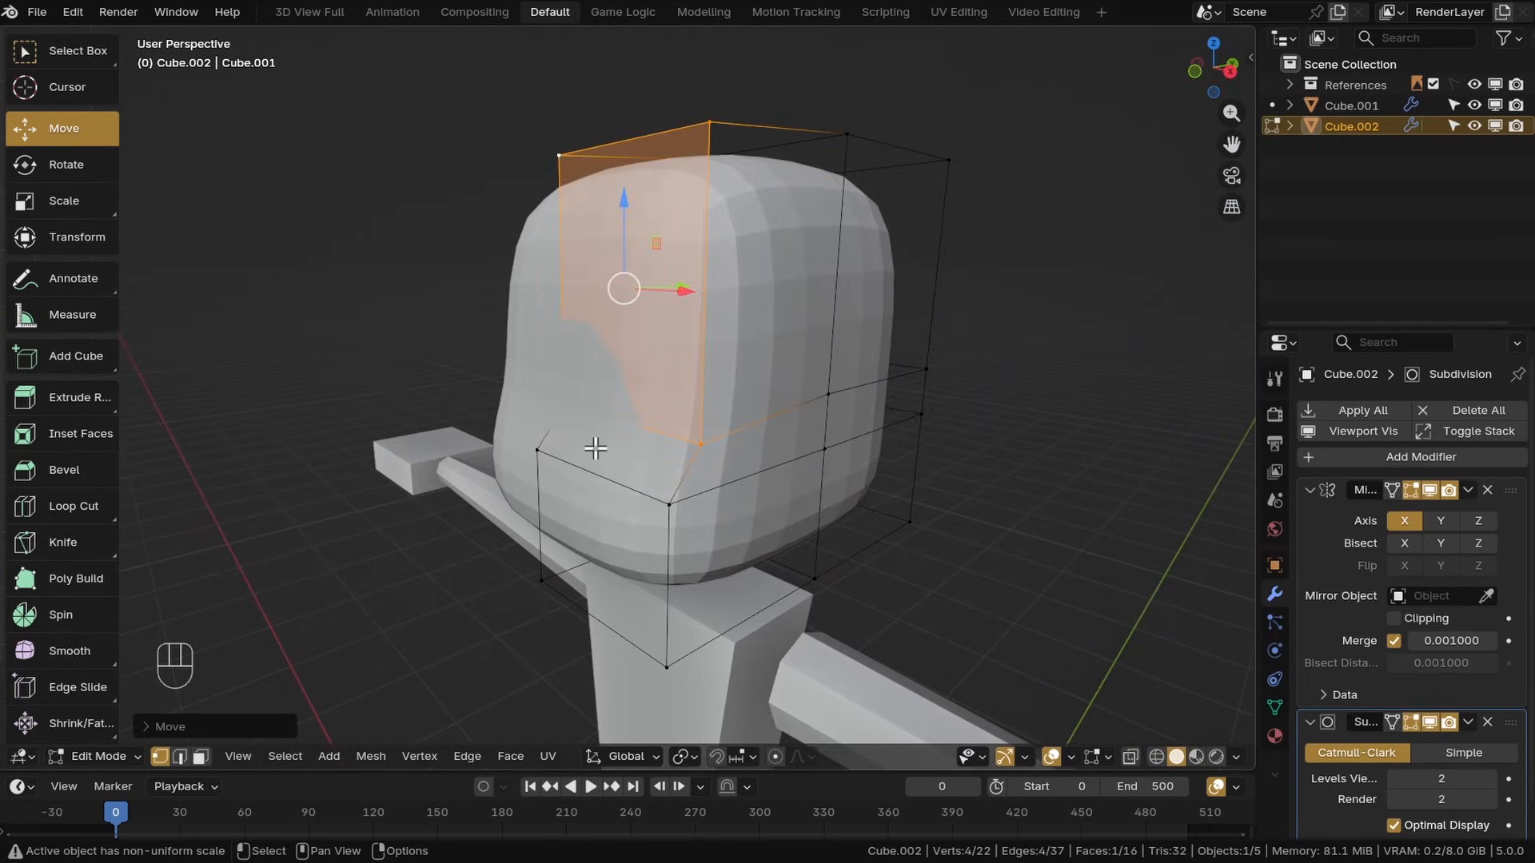
Select the head's middle horizontal edge loop and set its Mean Crease to 1.00
click(1396, 723)
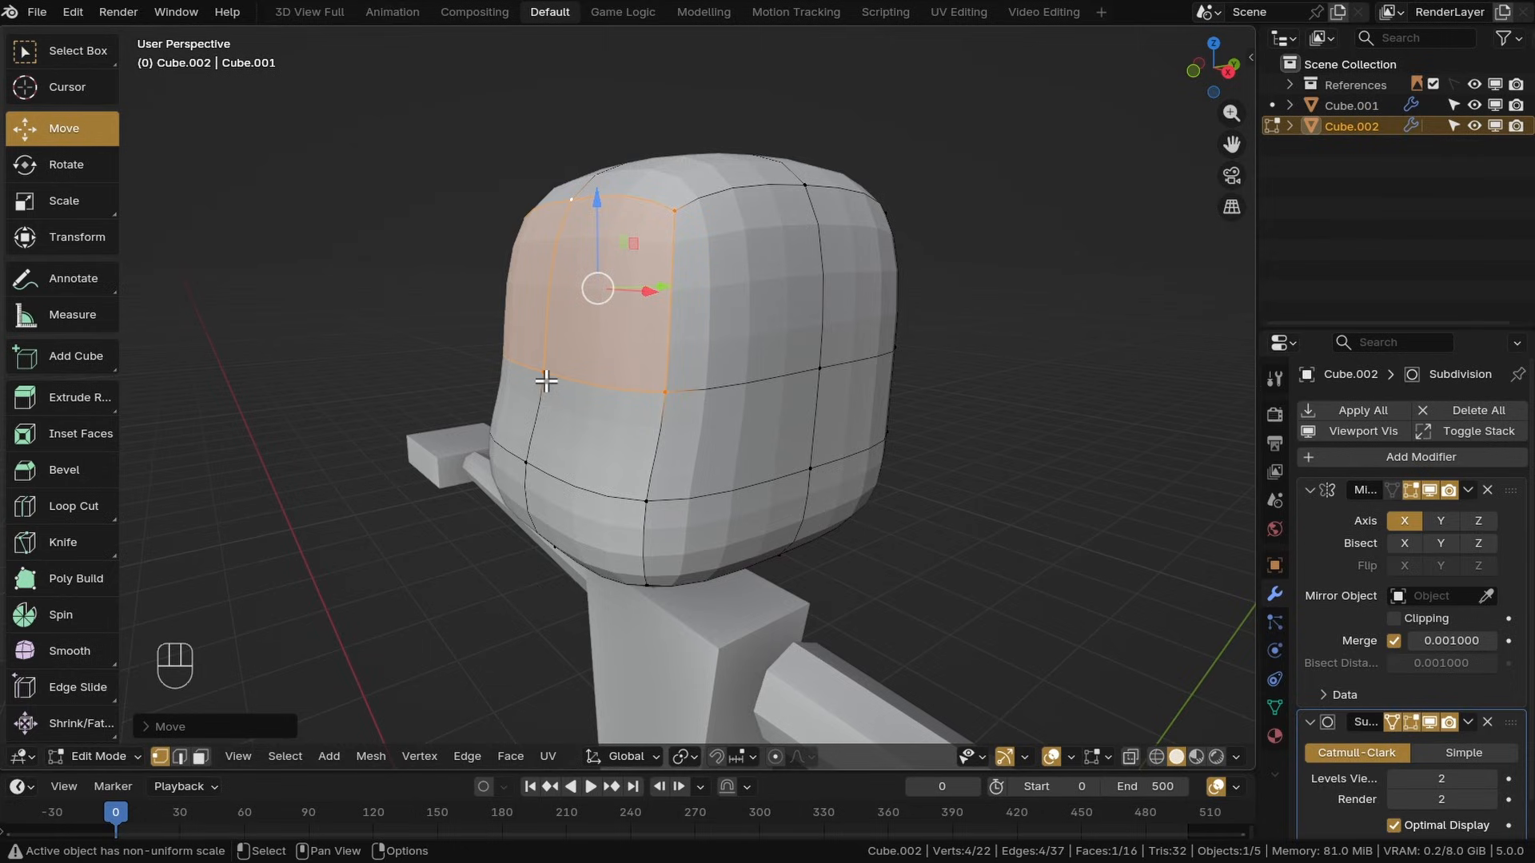
click(546, 381)
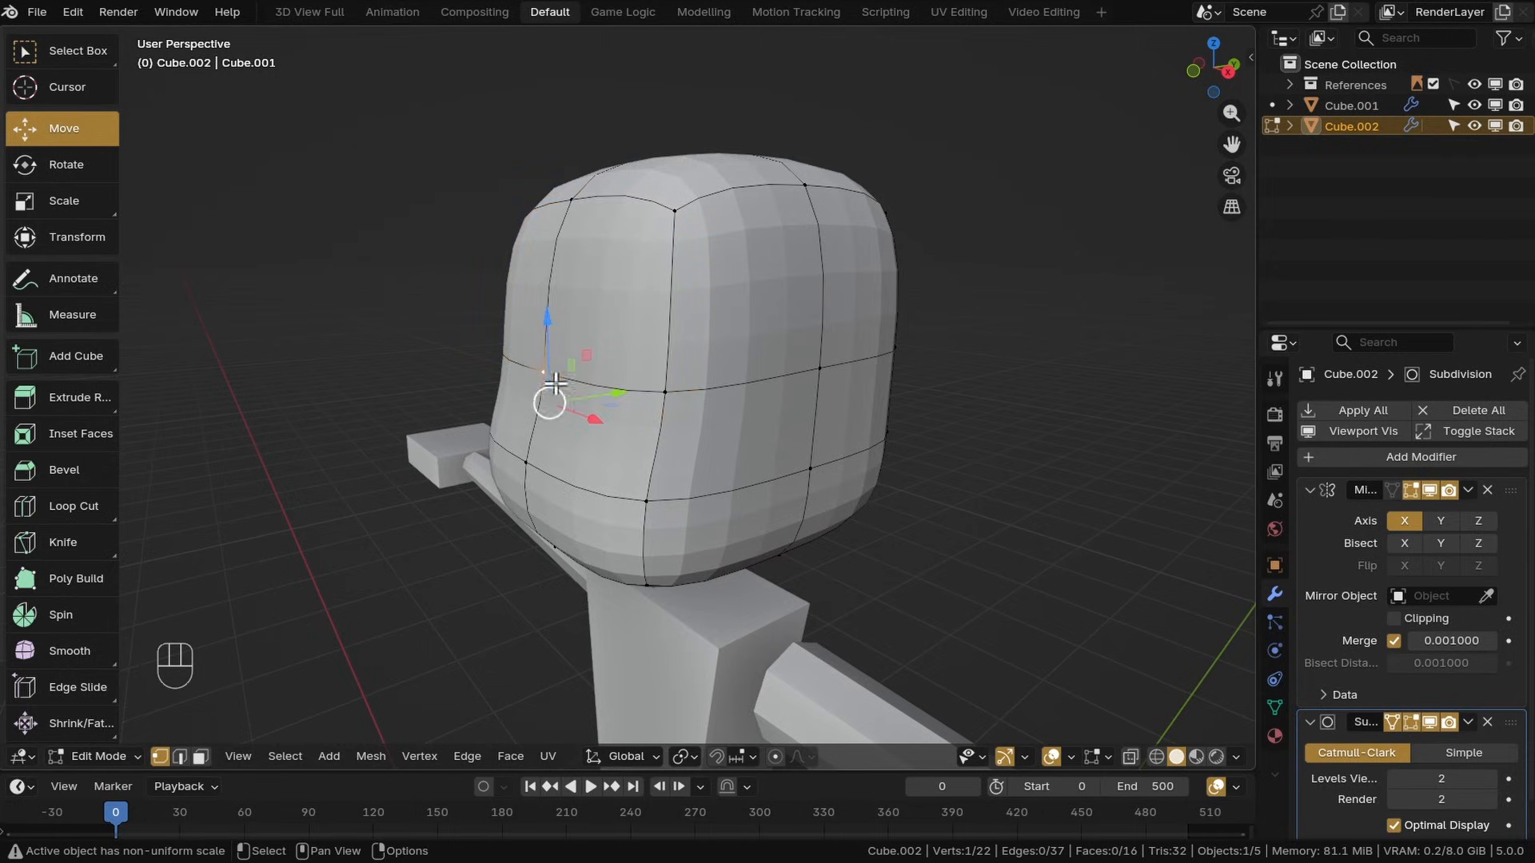
click(1249, 61)
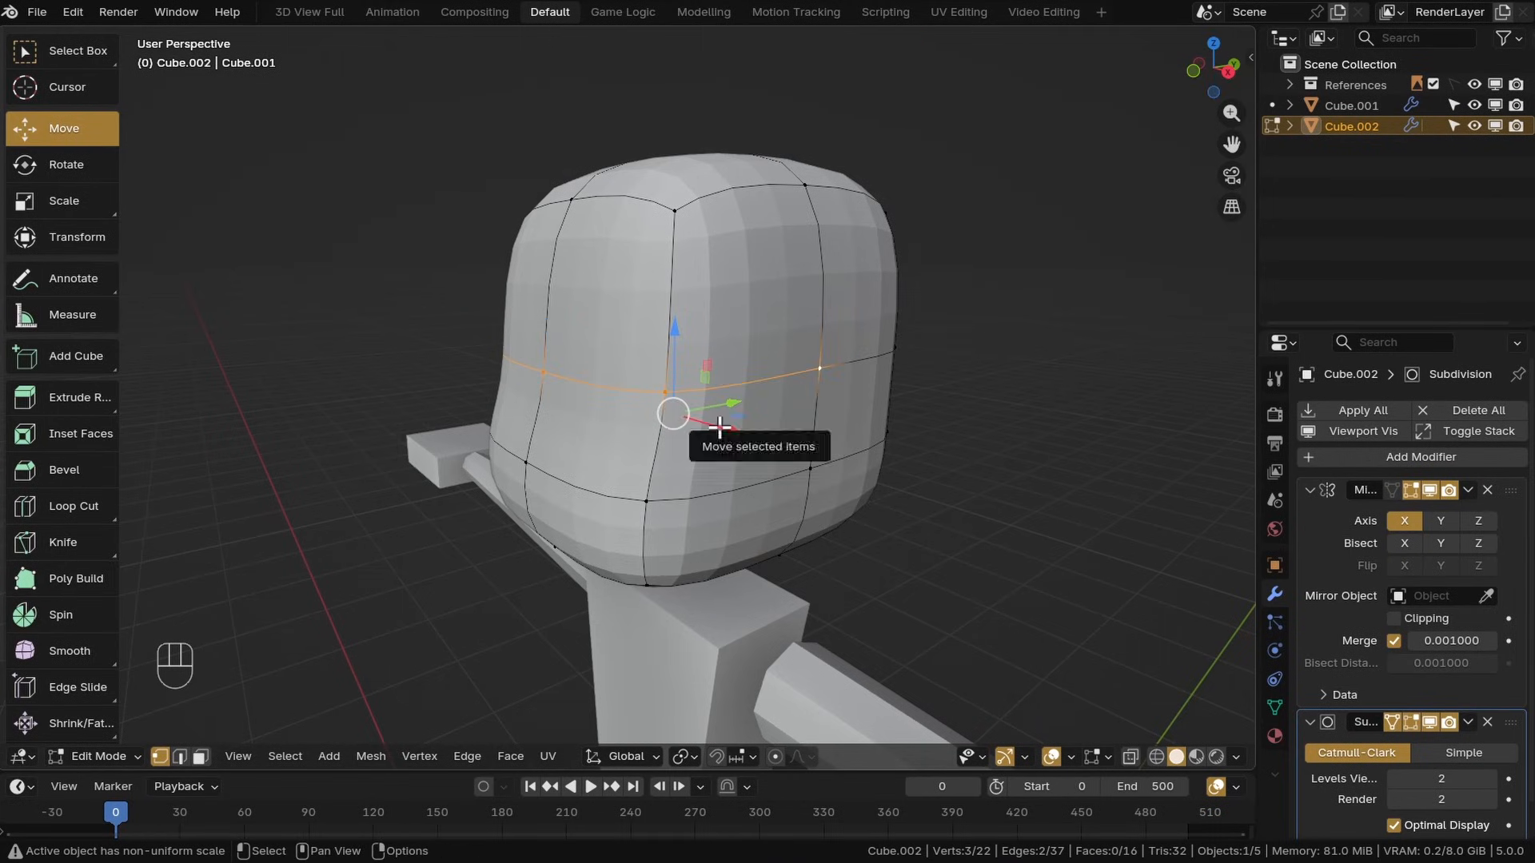
key(n)
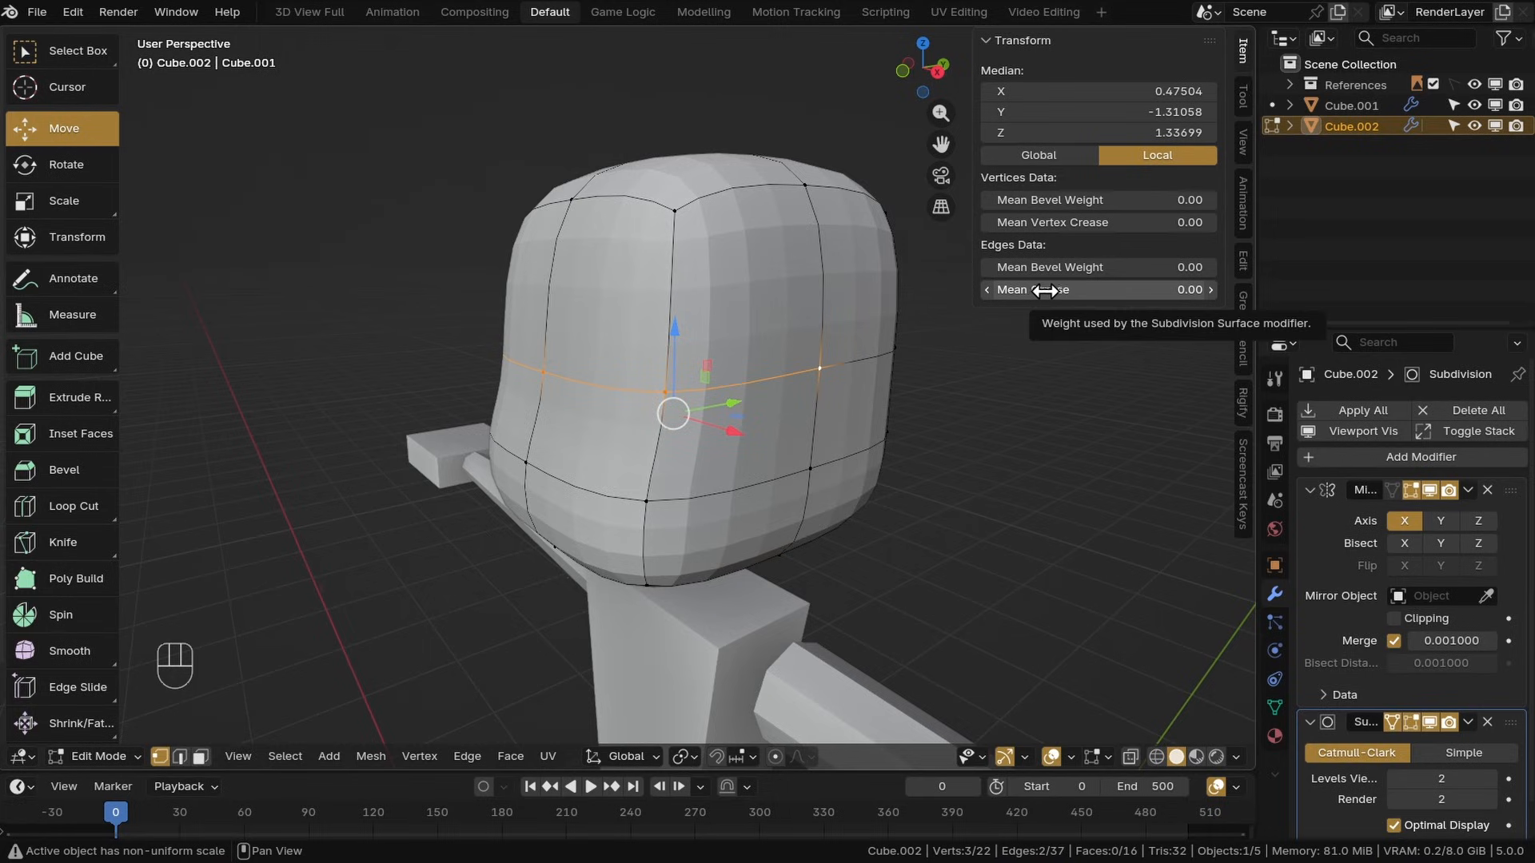
drag(1059, 294, 1151, 293)
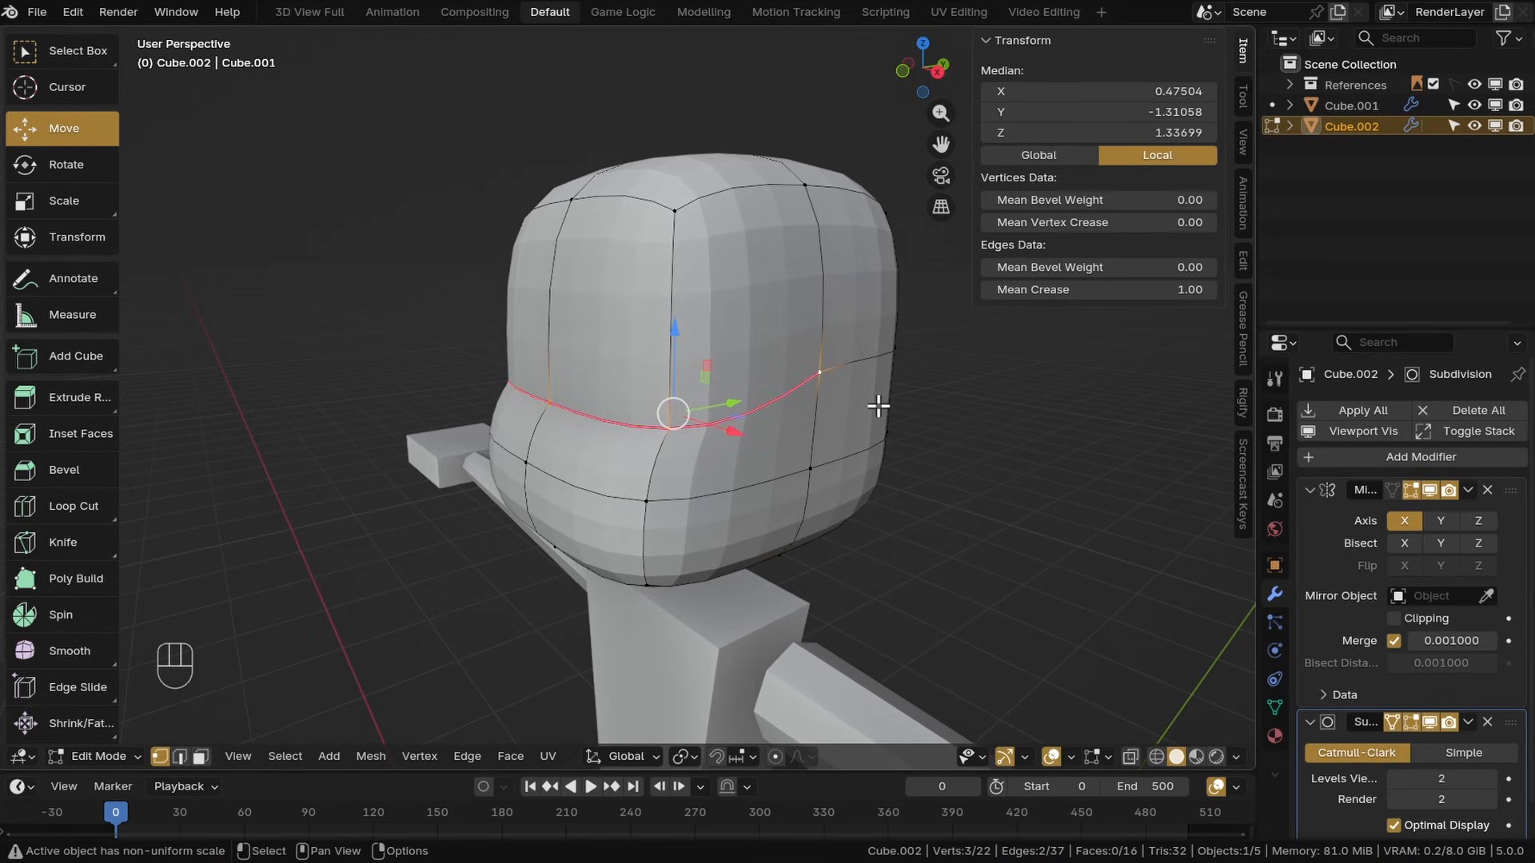
Try adjusting the edge loop's crease interactively, then undo it
middle_drag(881, 404, 760, 415)
key(shift+e)
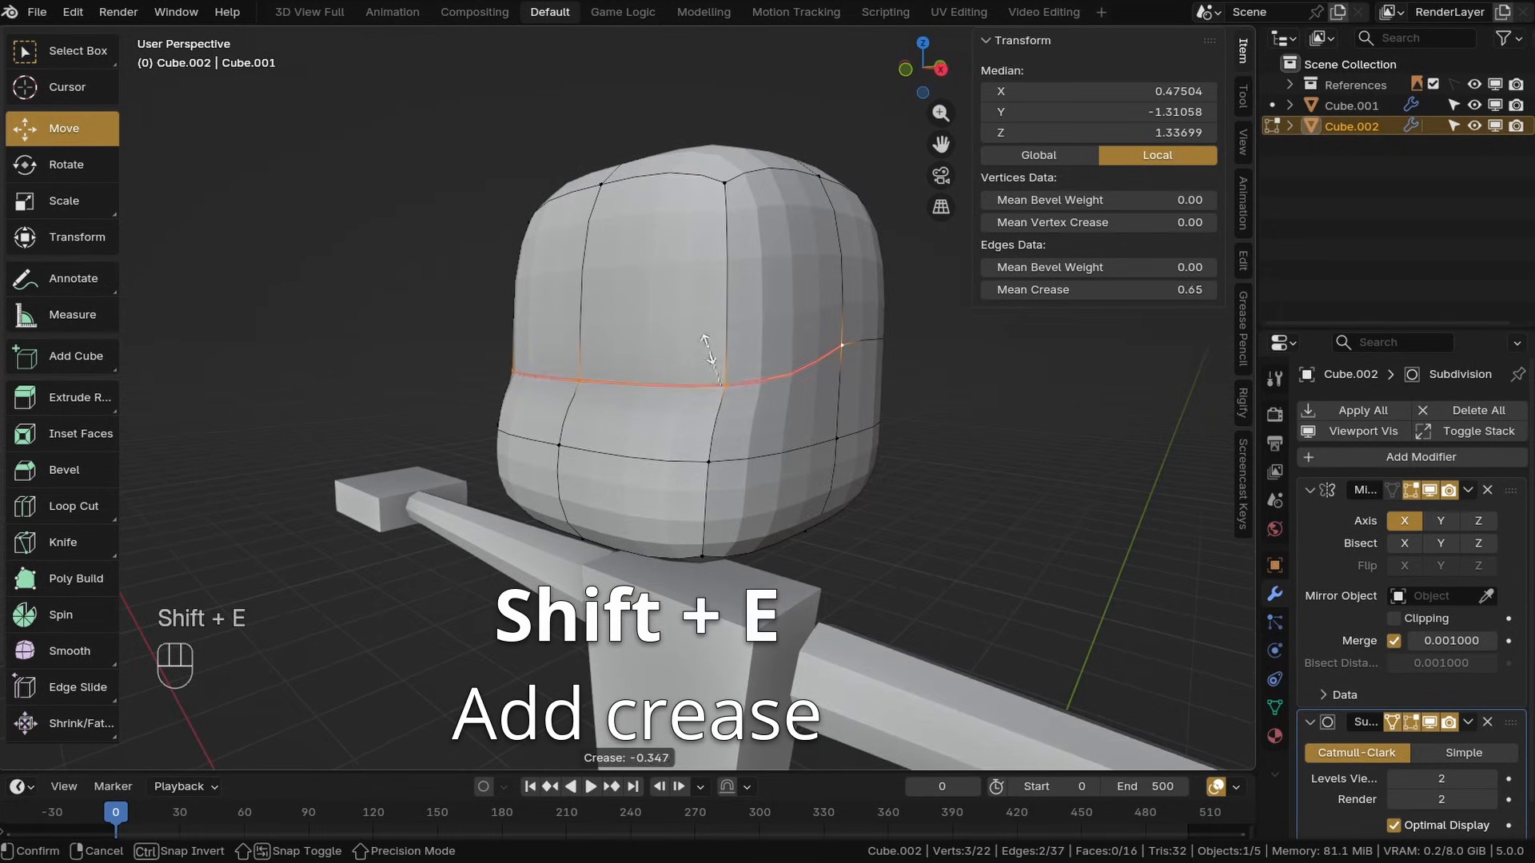
key(ctrl+z)
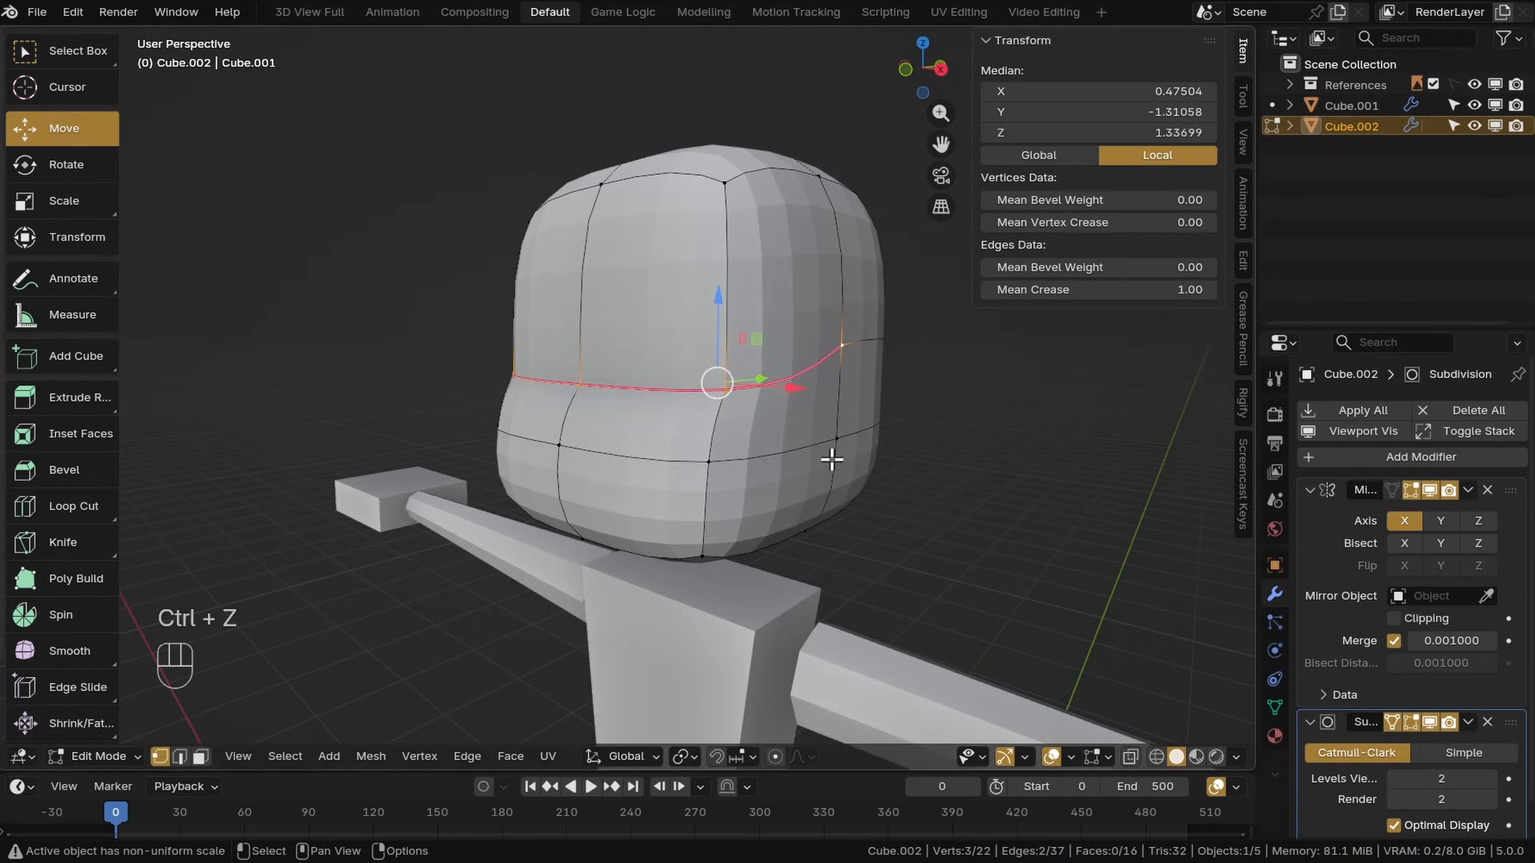
Reposition the lower front vertex of the face in side view to shape the cheek
middle_drag(822, 413, 800, 424)
mouse_move(1112, 290)
mouse_down()
mouse_move(1070, 290)
mouse_move(1123, 290)
mouse_up()
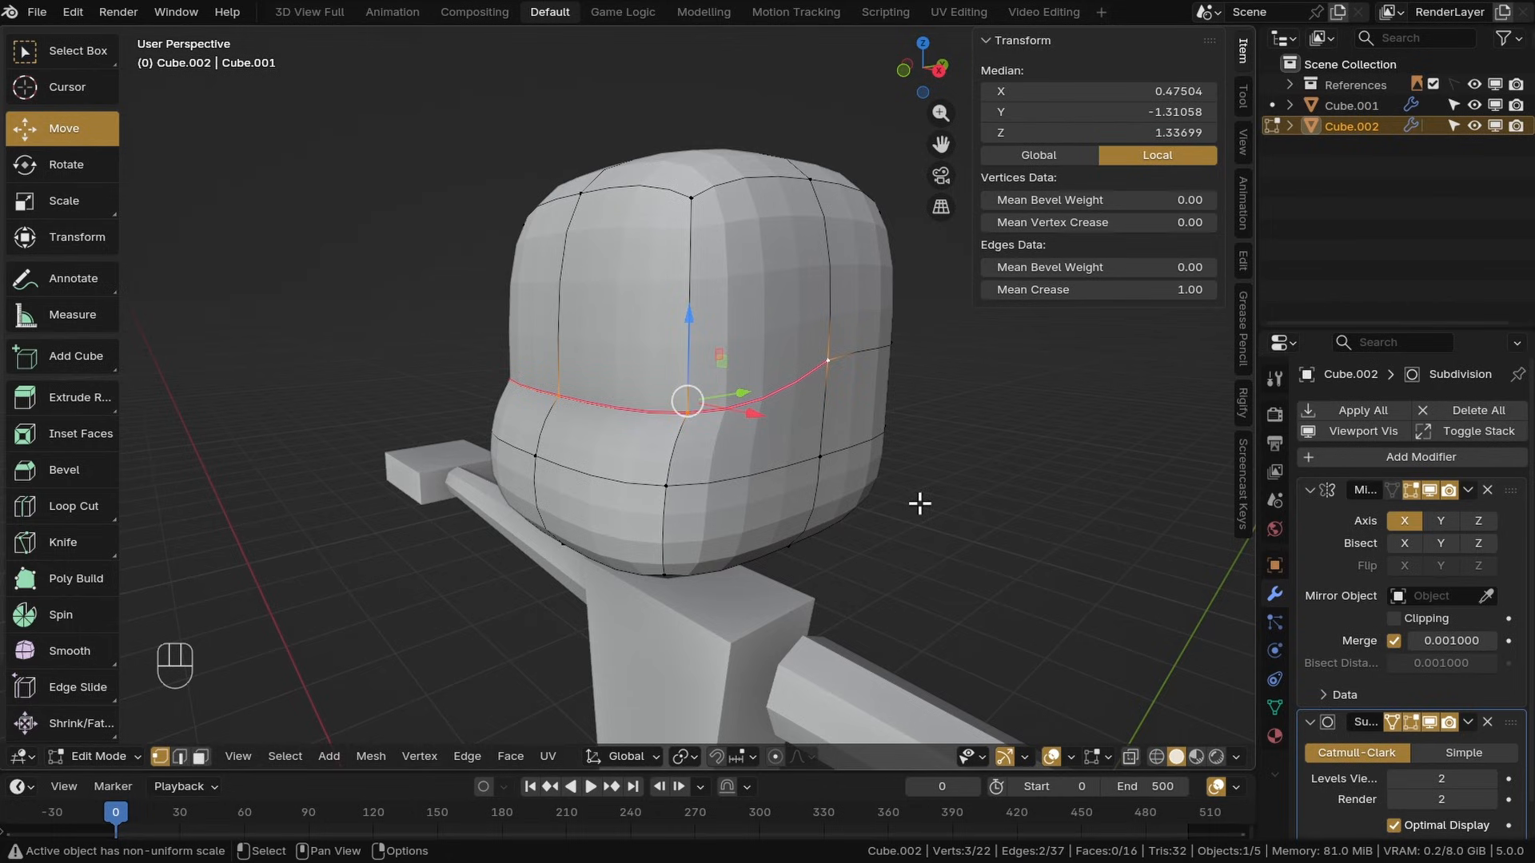
click(828, 362)
shift+middle_drag(829, 364, 716, 448)
key(KP_3)
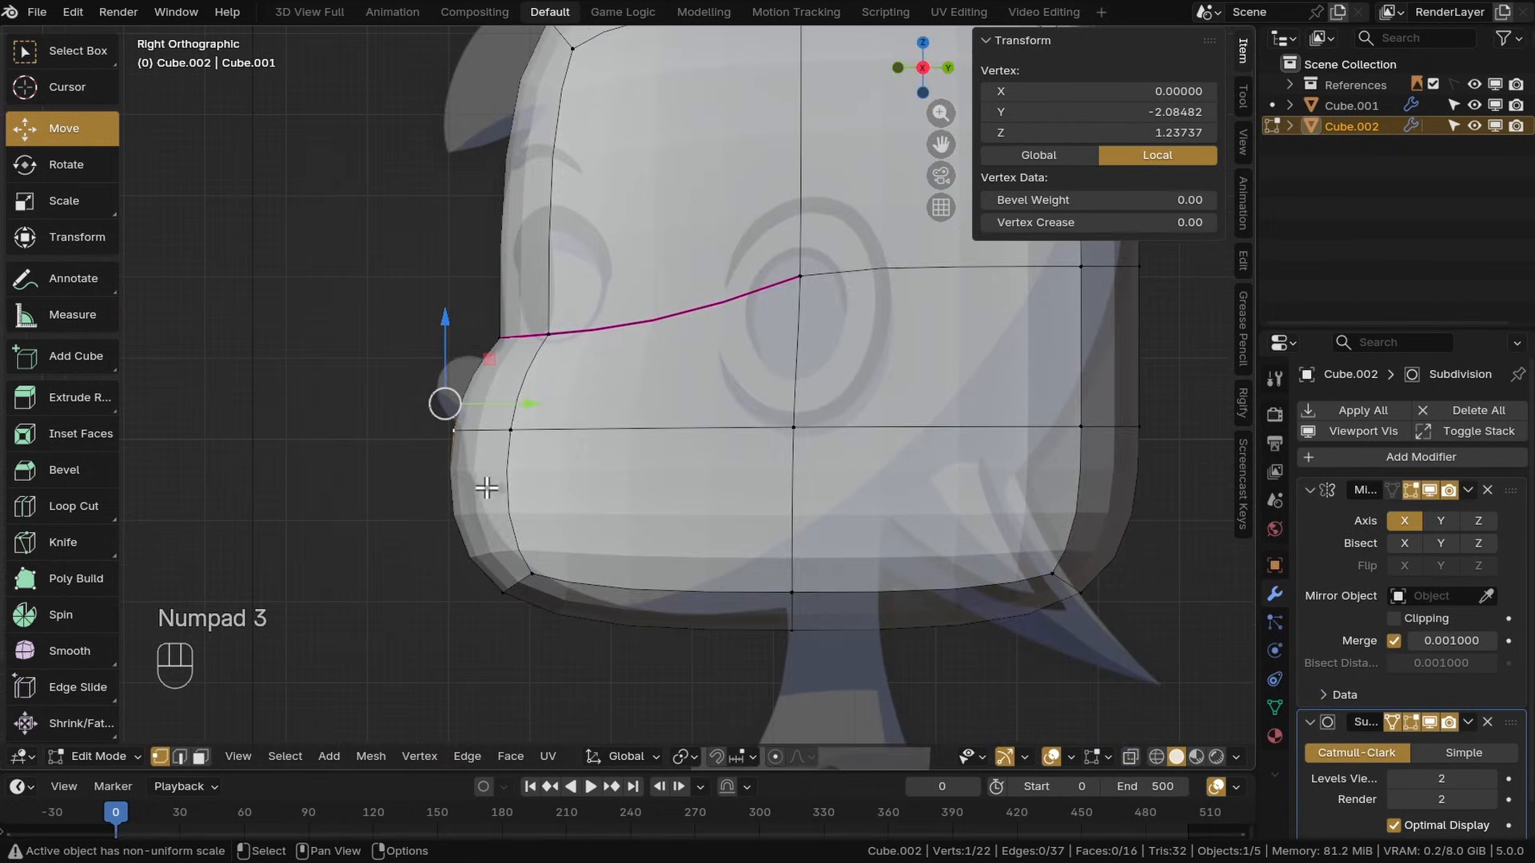
shift+click(524, 483)
key(g)
click(598, 506)
Move the front end of the creased edge loop in side view
scroll(518, 237, up, 1)
click(488, 250)
shift+click(543, 247)
key(g)
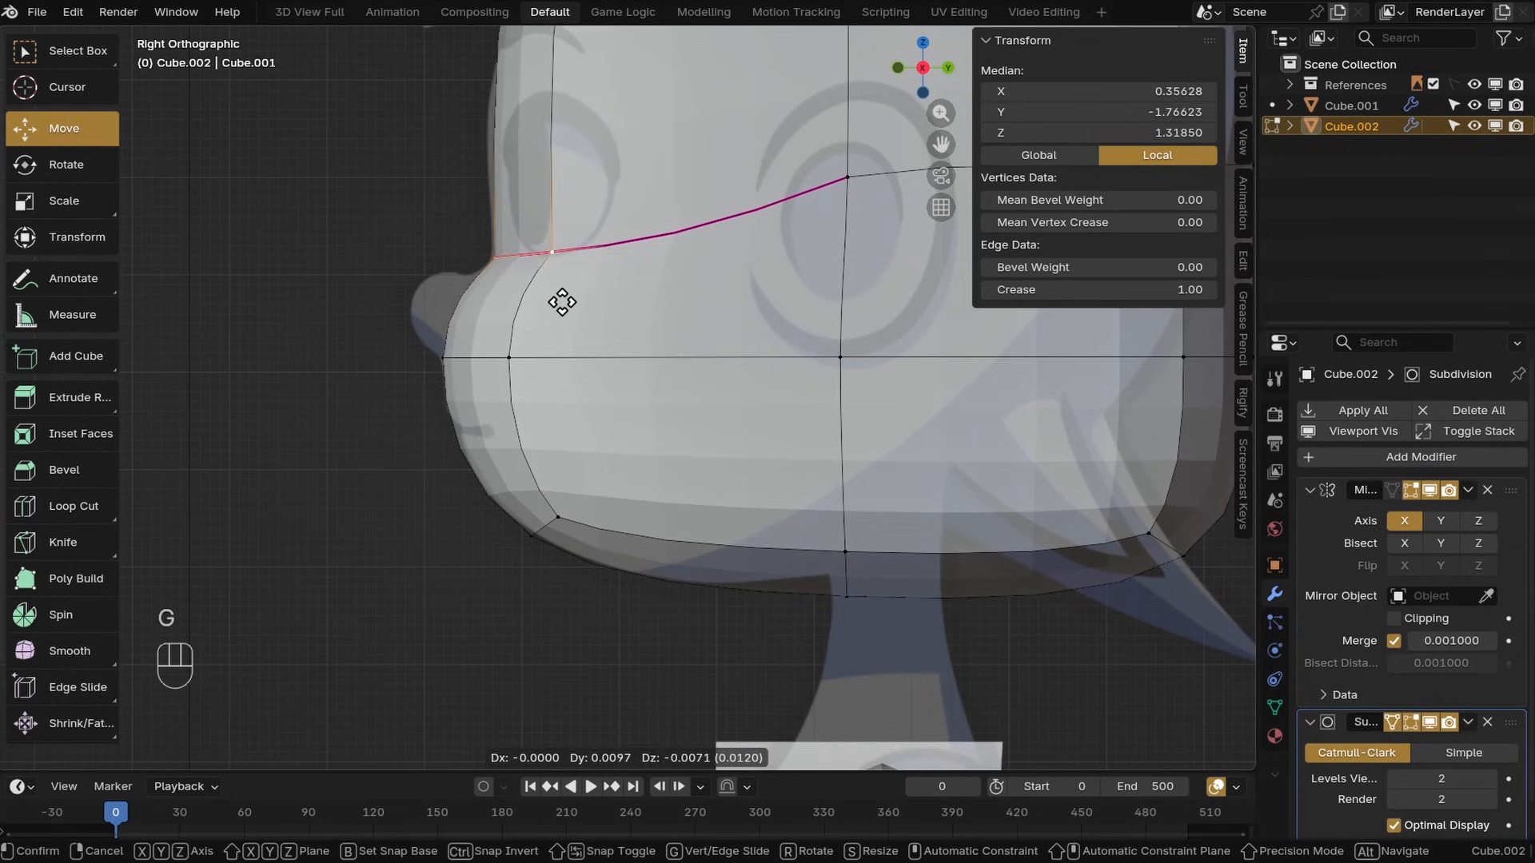
click(563, 303)
Move a vertex at the back of the lower head in side view
scroll(576, 307, down, 1)
click(976, 498)
shift+click(1007, 513)
key(g)
click(902, 457)
Adjust the back vertices of the lower horizontal edge loop in side view
middle_drag(919, 408, 824, 518)
click(957, 435)
shift+click(910, 448)
key(g)
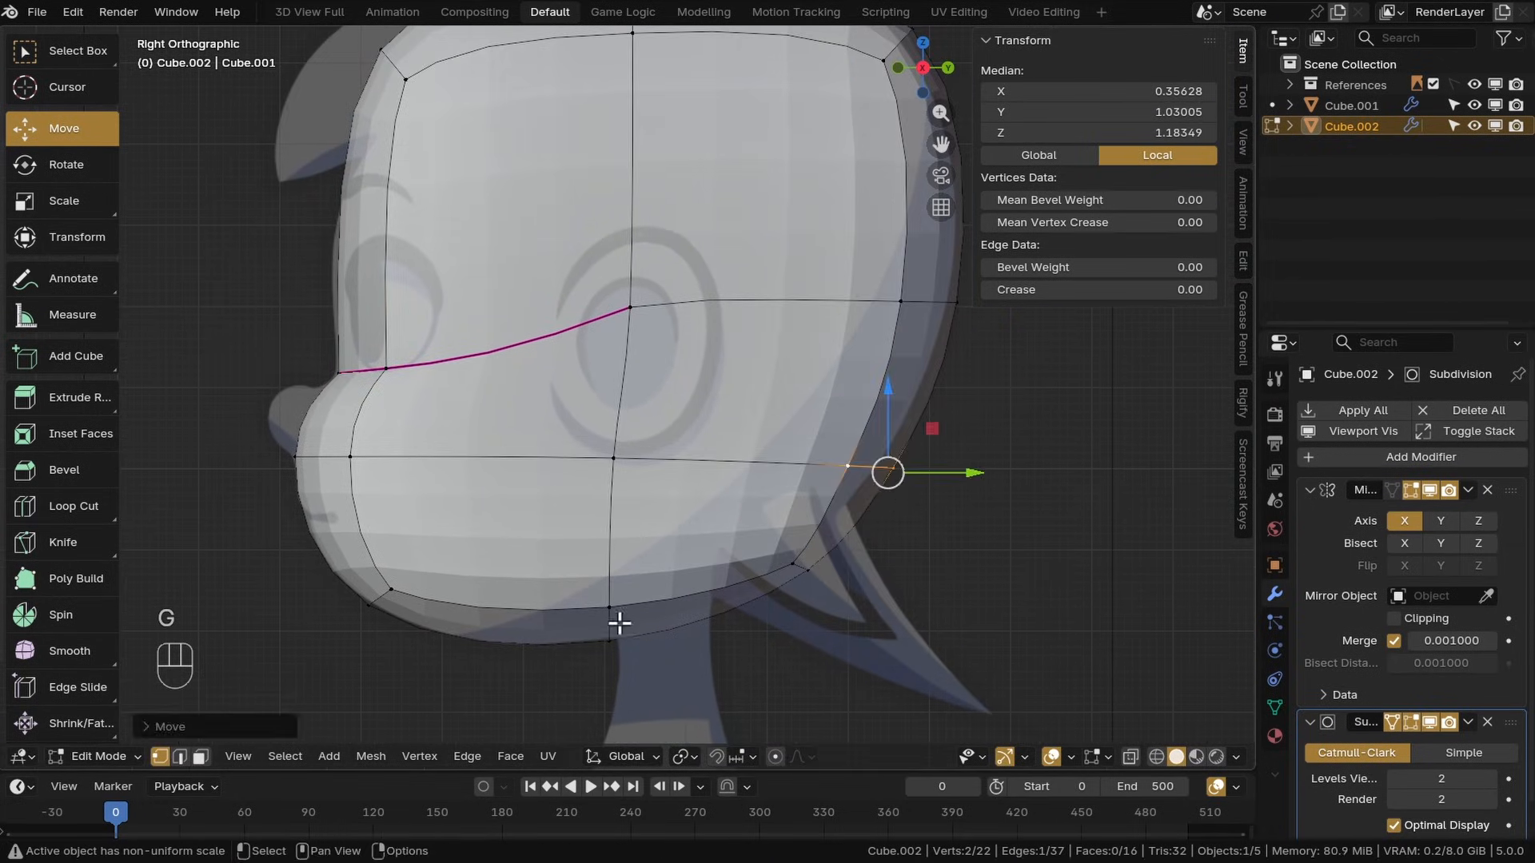
click(790, 563)
shift+click(805, 570)
key(g)
click(741, 631)
Move the back end of the head's middle horizontal edge loop
shift+middle_drag(931, 324, 844, 437)
click(869, 415)
shift+click(813, 414)
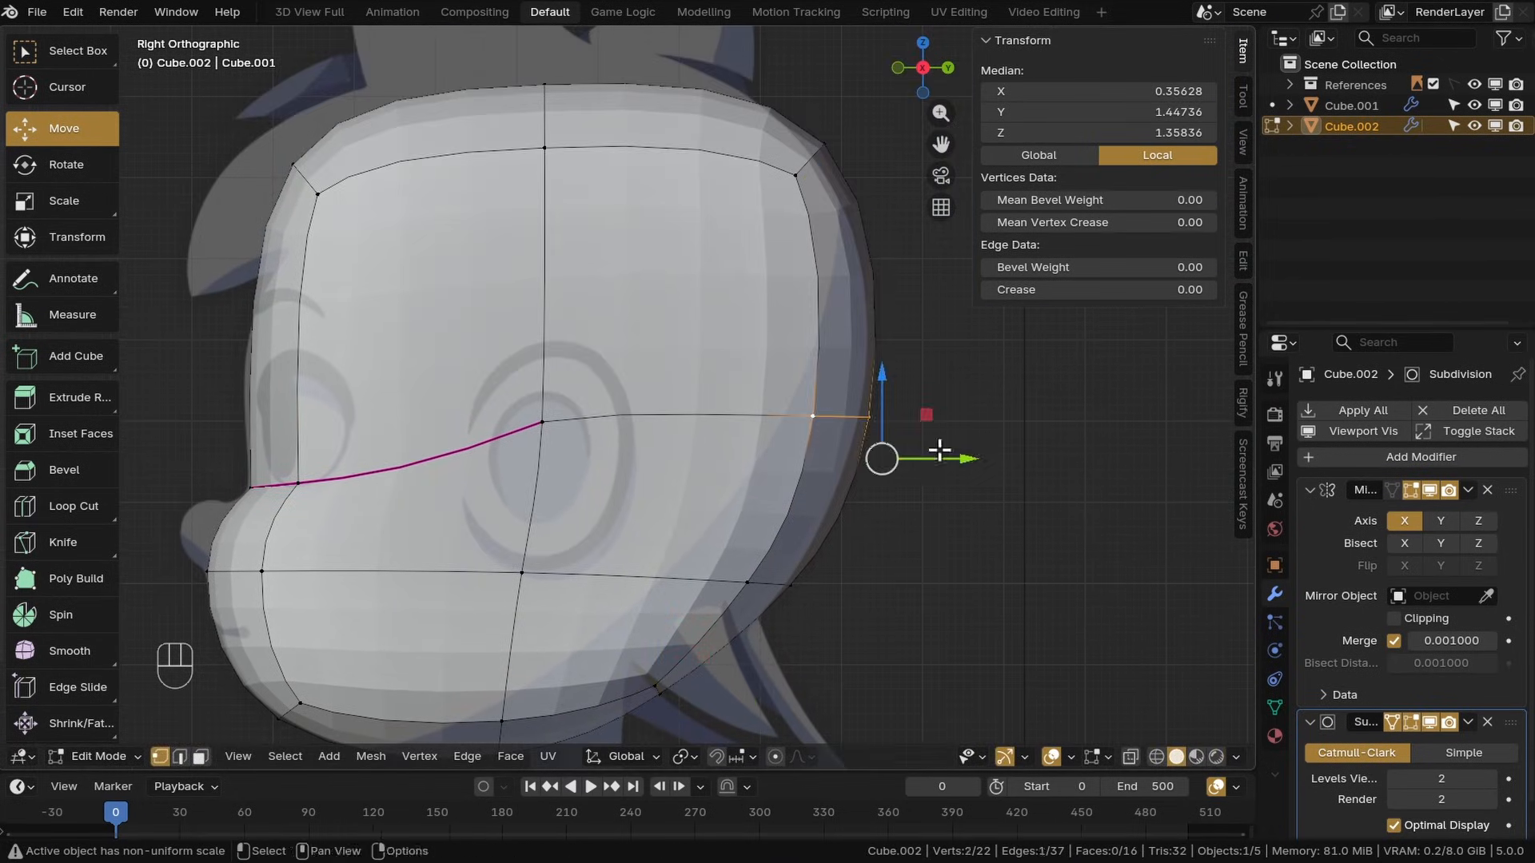
key(g)
click(830, 148)
Move the upper back vertex of the head in side view
middle_drag(839, 180, 829, 298)
shift+click(800, 294)
key(g)
click(805, 309)
Move the top centre vertex of the head's crown in side view
click(535, 206)
shift+click(535, 260)
key(g)
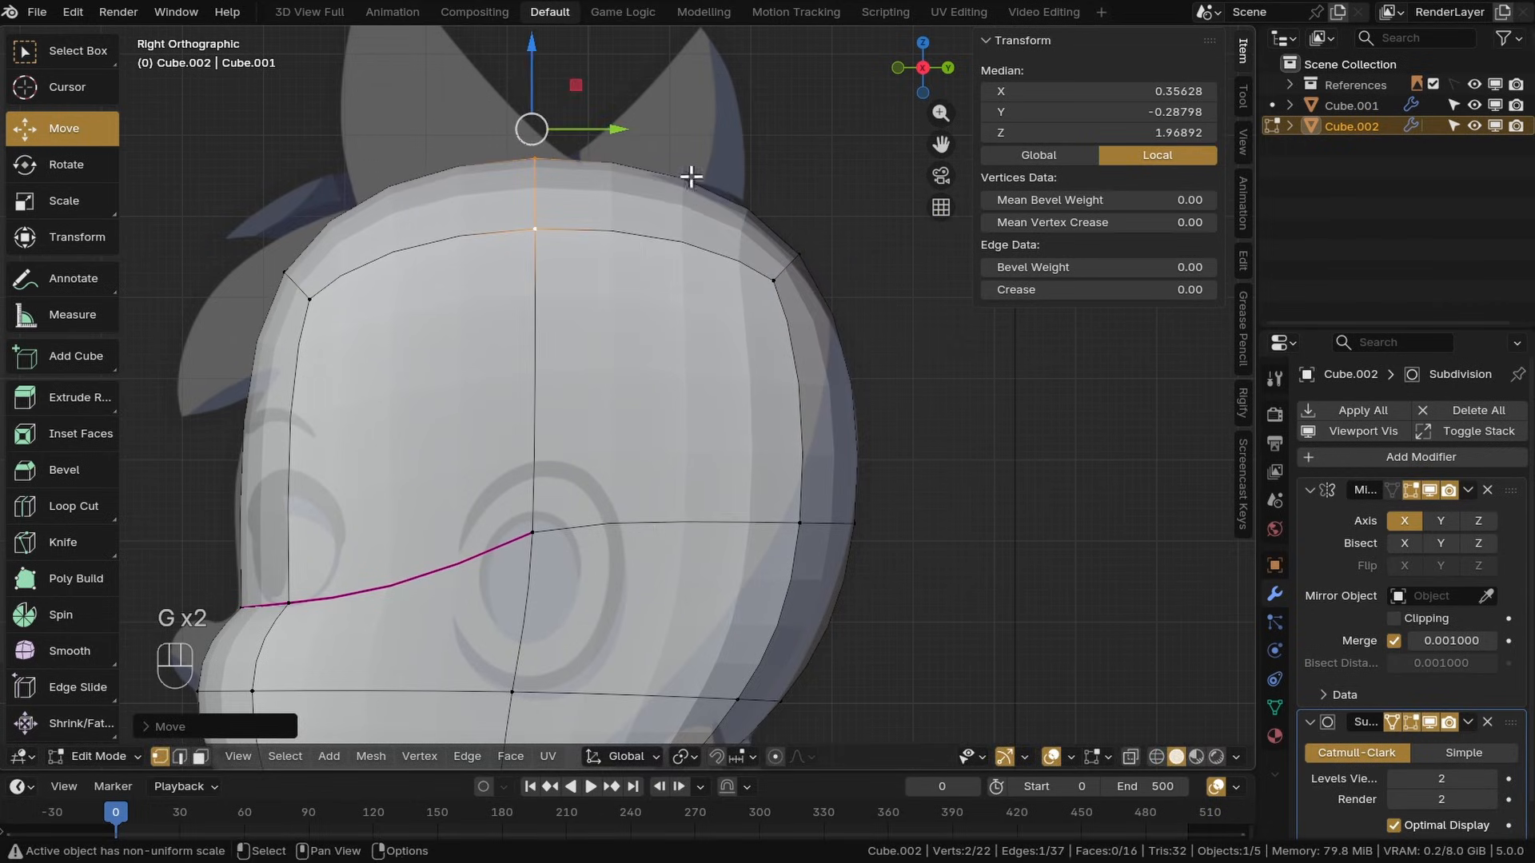
middle_drag(512, 274, 531, 271)
Move the upper front vertex of the forehead in side view
click(507, 225)
key(g)
click(521, 336)
alt+click(516, 255)
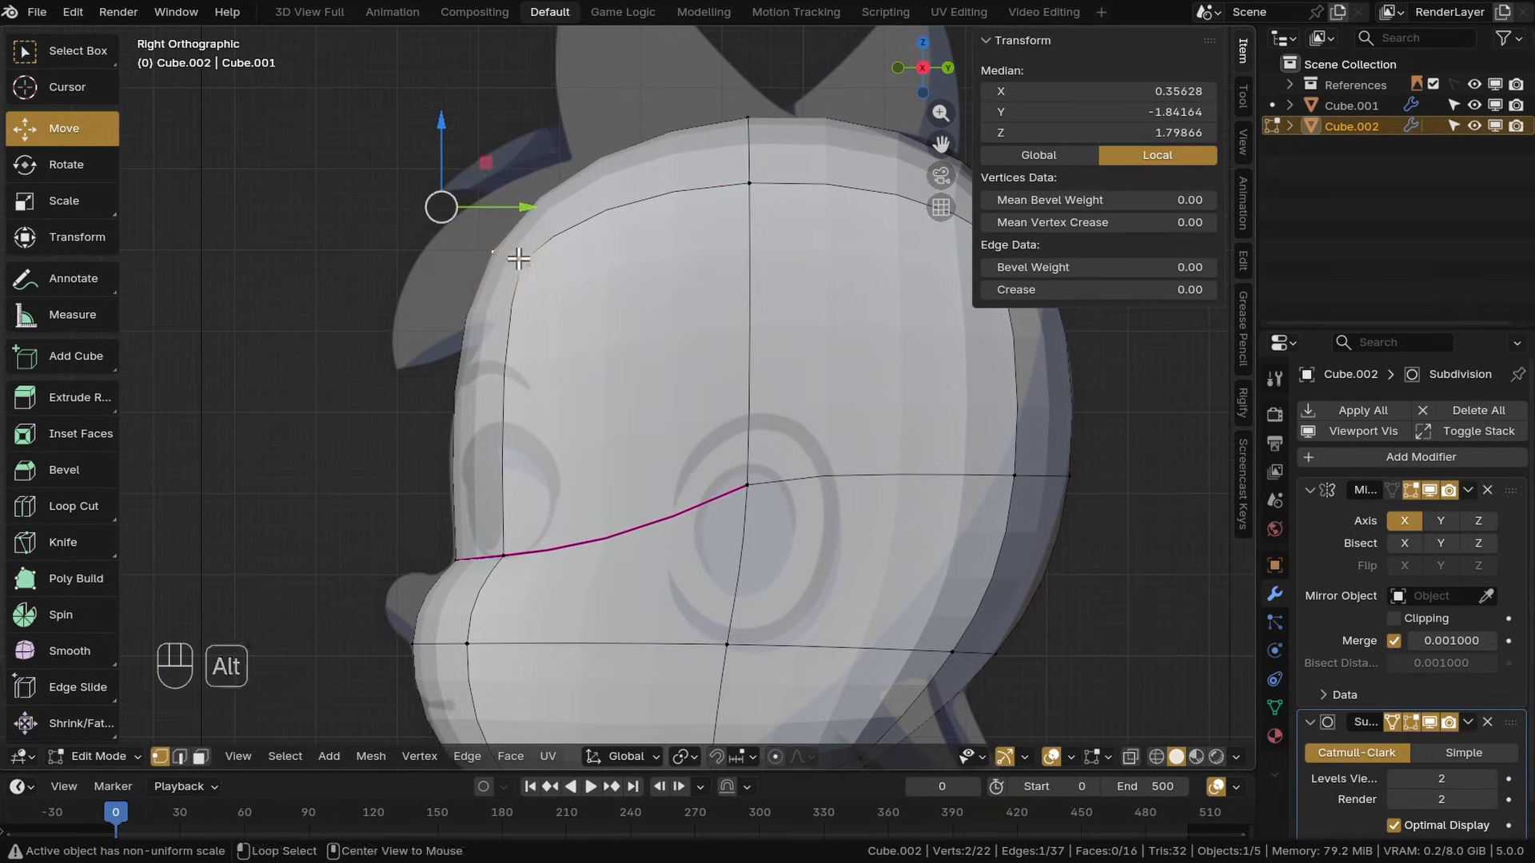
key(g)
click(513, 238)
middle_drag(488, 489, 501, 273)
Save the file and move the jaw's side vertices in front view
key(KP_1)
scroll(558, 421, down, 4)
key(ctrl+s)
scroll(776, 412, up, 6)
alt+click(771, 405)
scroll(868, 520, down, 1)
key(g)
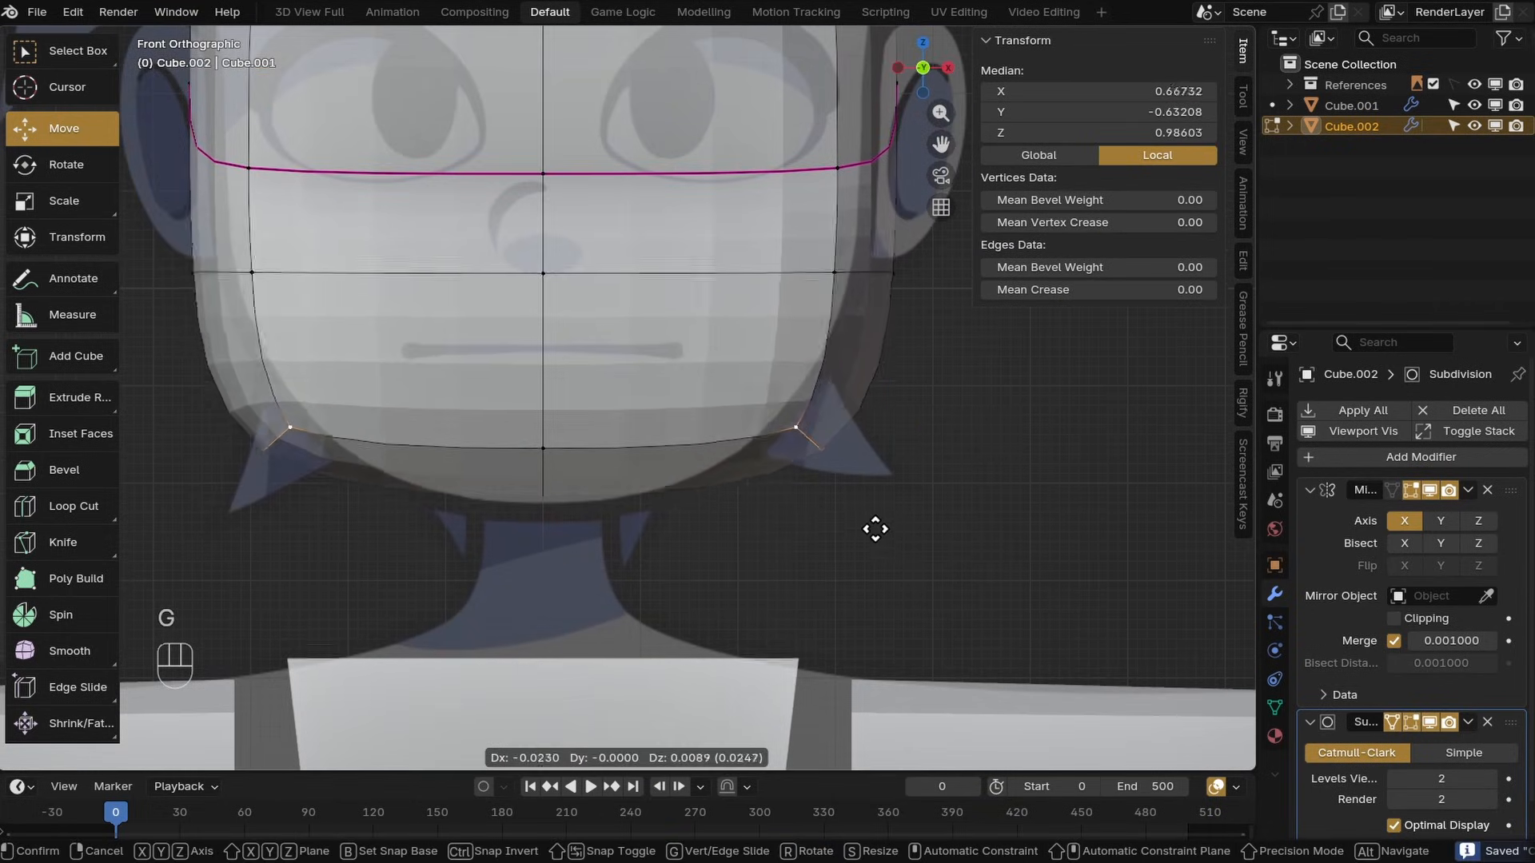
click(811, 525)
Enable Clipping on the Mirror modifier and move the bottom centre vertex of the chin
click(547, 449)
shift+click(552, 442)
key(KP_1)
key(g)
key(ctrl+z)
click(1395, 619)
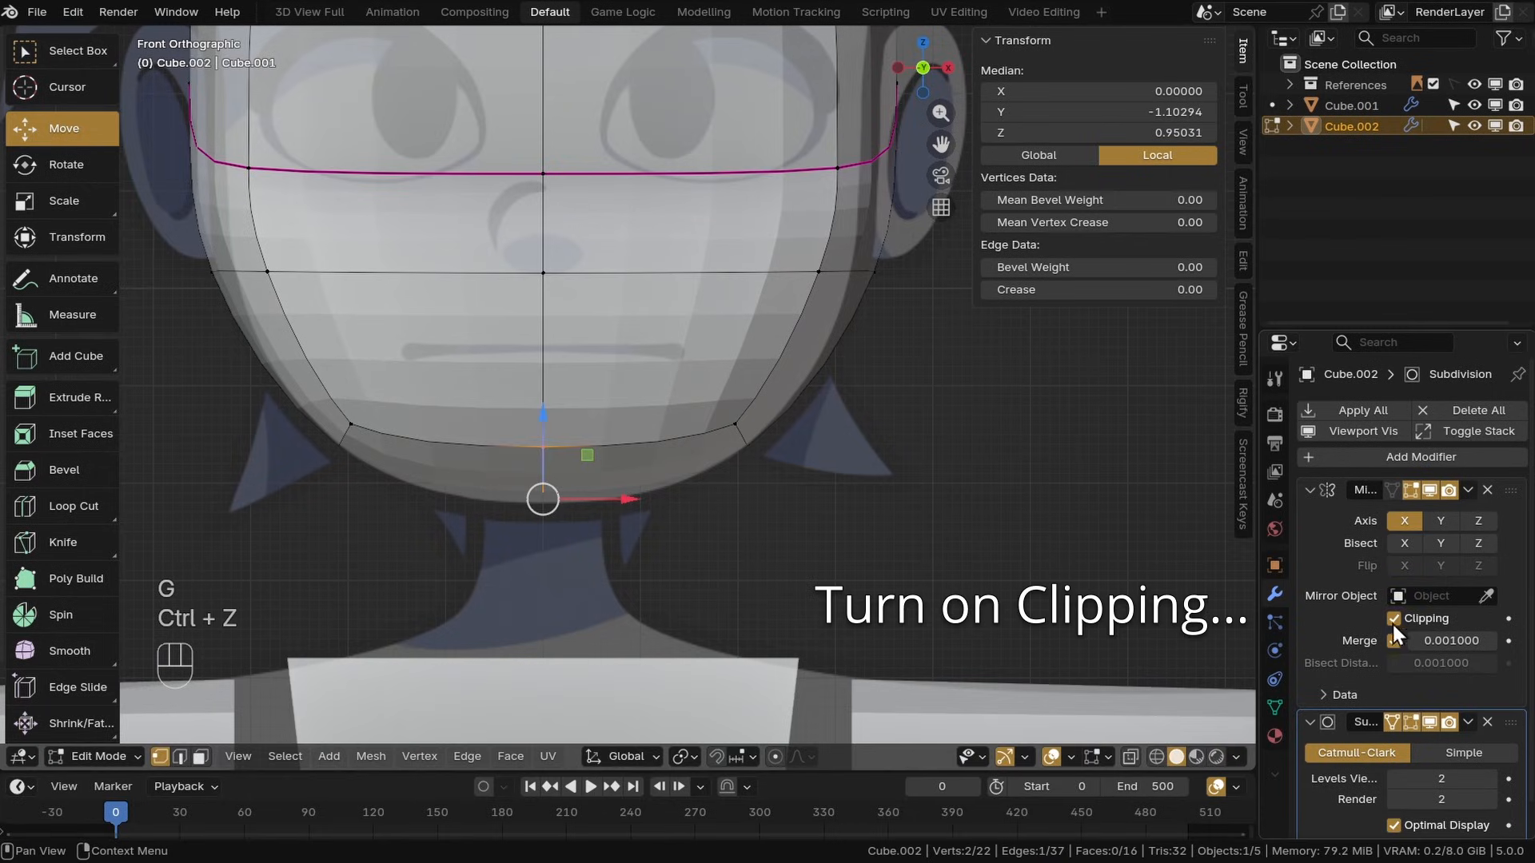
key(g)
click(774, 553)
Move the side vertices of the lower horizontal edge loop in front view
click(819, 273)
shift+middle_drag(821, 276, 806, 392)
shift+click(797, 392)
key(g)
click(755, 421)
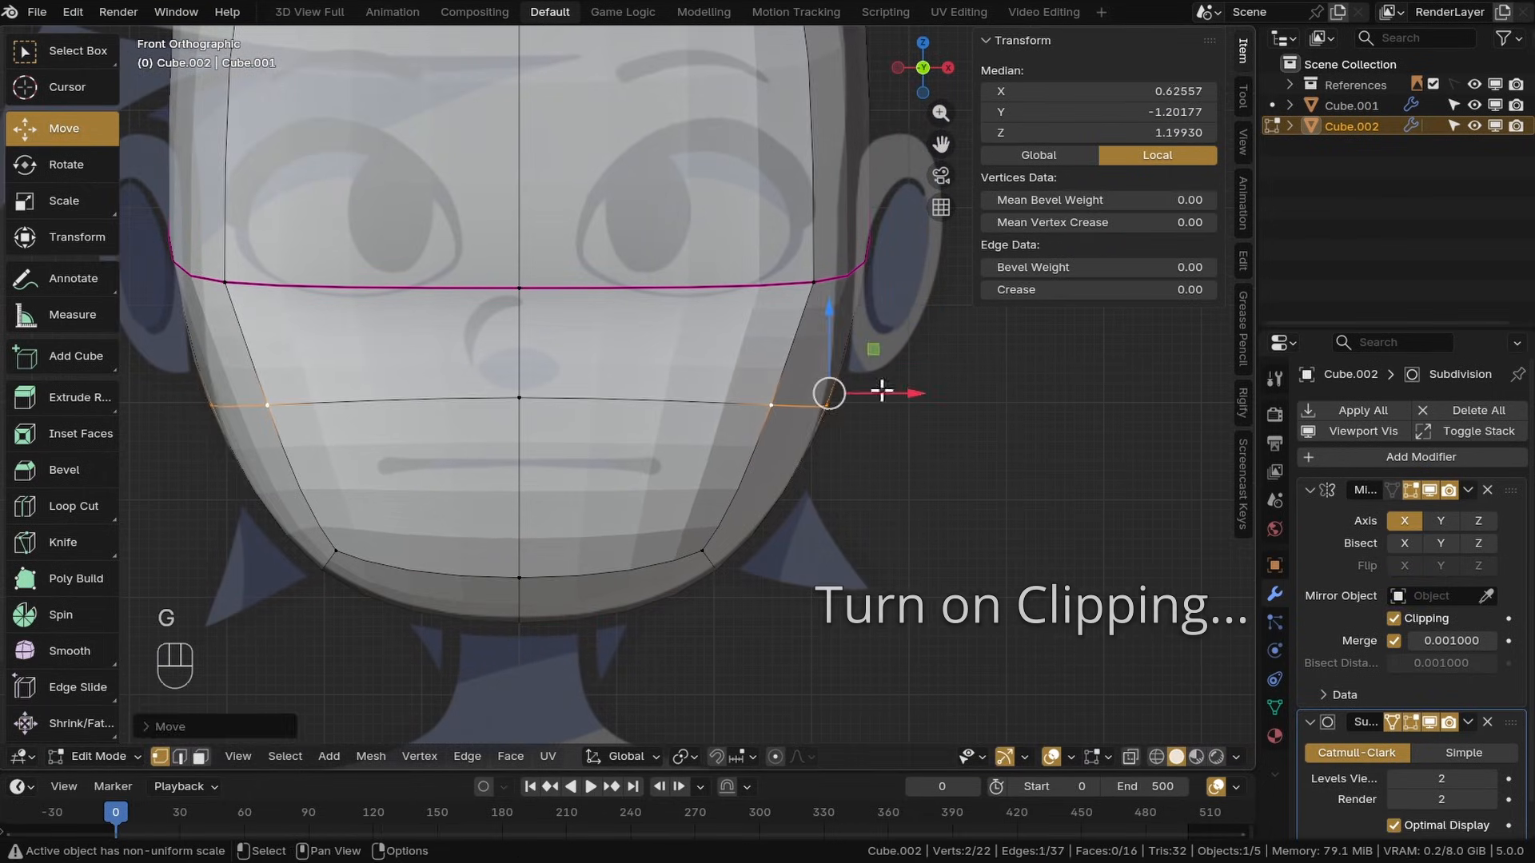
Move the side end of the creased edge loop in front view
click(873, 200)
shift+click(785, 397)
key(KP_1)
key(g)
click(757, 324)
click(762, 335)
key(g)
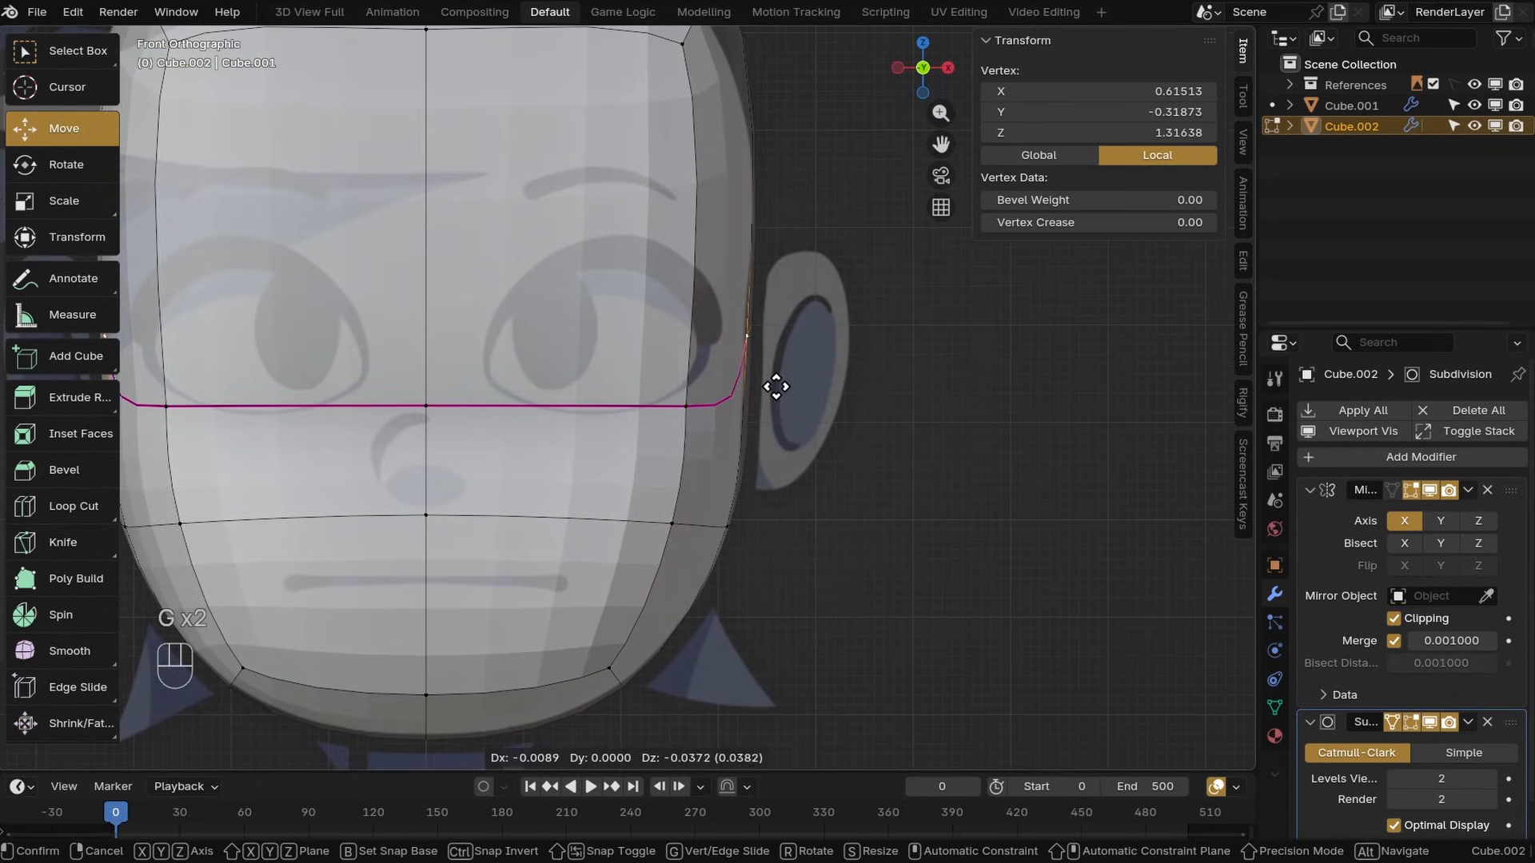
click(776, 389)
Reposition a cheek vertex and the upper corner vertices of the head in front view
click(564, 512)
key(g)
click(569, 526)
alt+click(745, 209)
key(g)
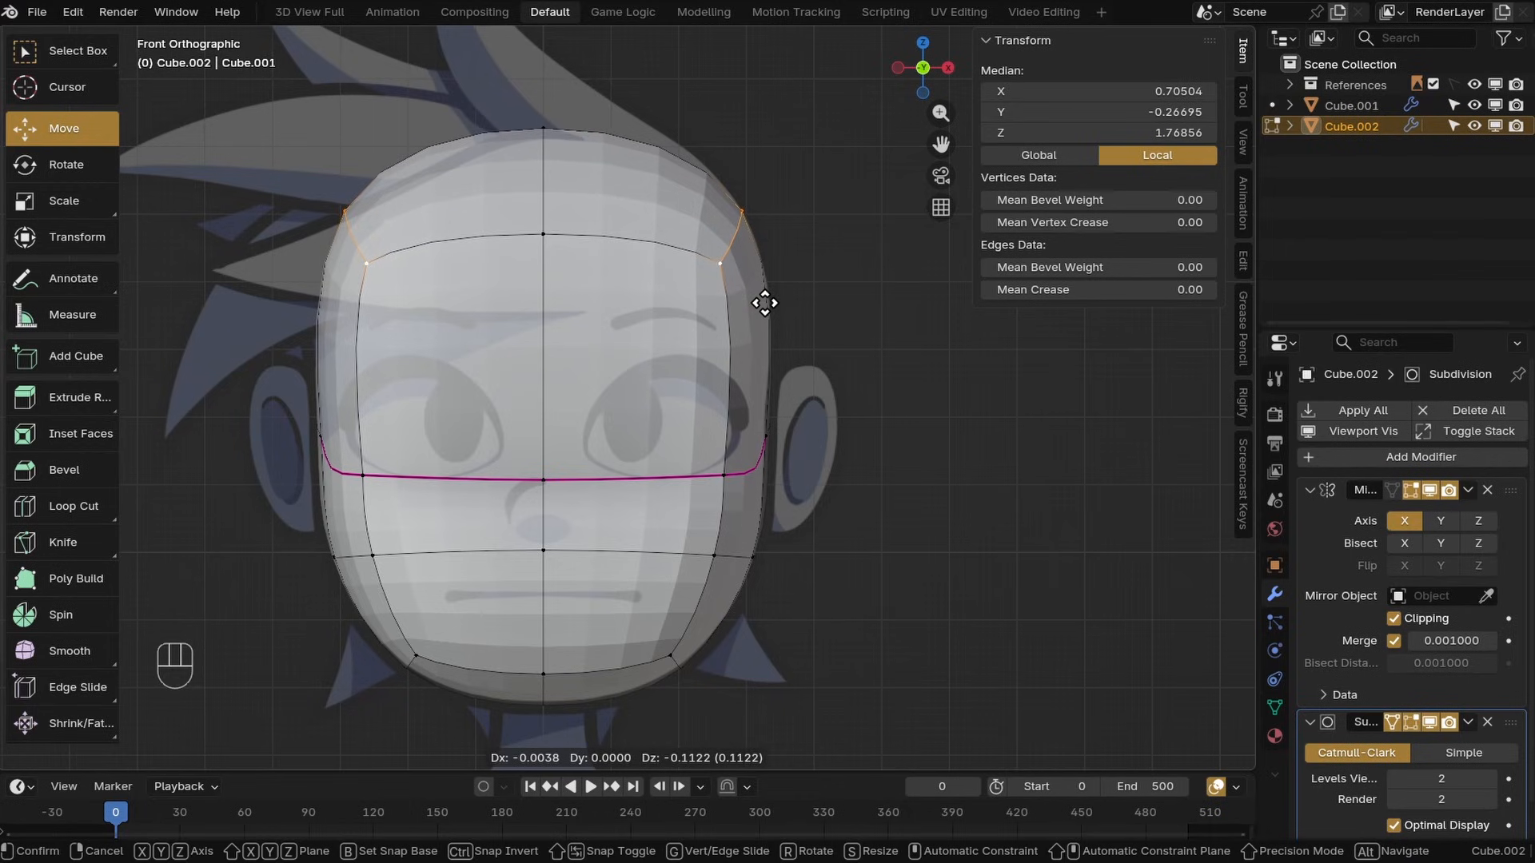
click(765, 306)
Move the top centre vertex of the head in front view
click(547, 123)
shift+click(549, 230)
key(g)
scroll(523, 438, down, 3)
middle_drag(522, 439, 583, 456)
scroll(584, 456, up, 3)
Apply Shrink/Fatten to the front vertical edges of the face
alt+click(624, 389)
middle_drag(625, 389, 829, 484)
key(alt+s)
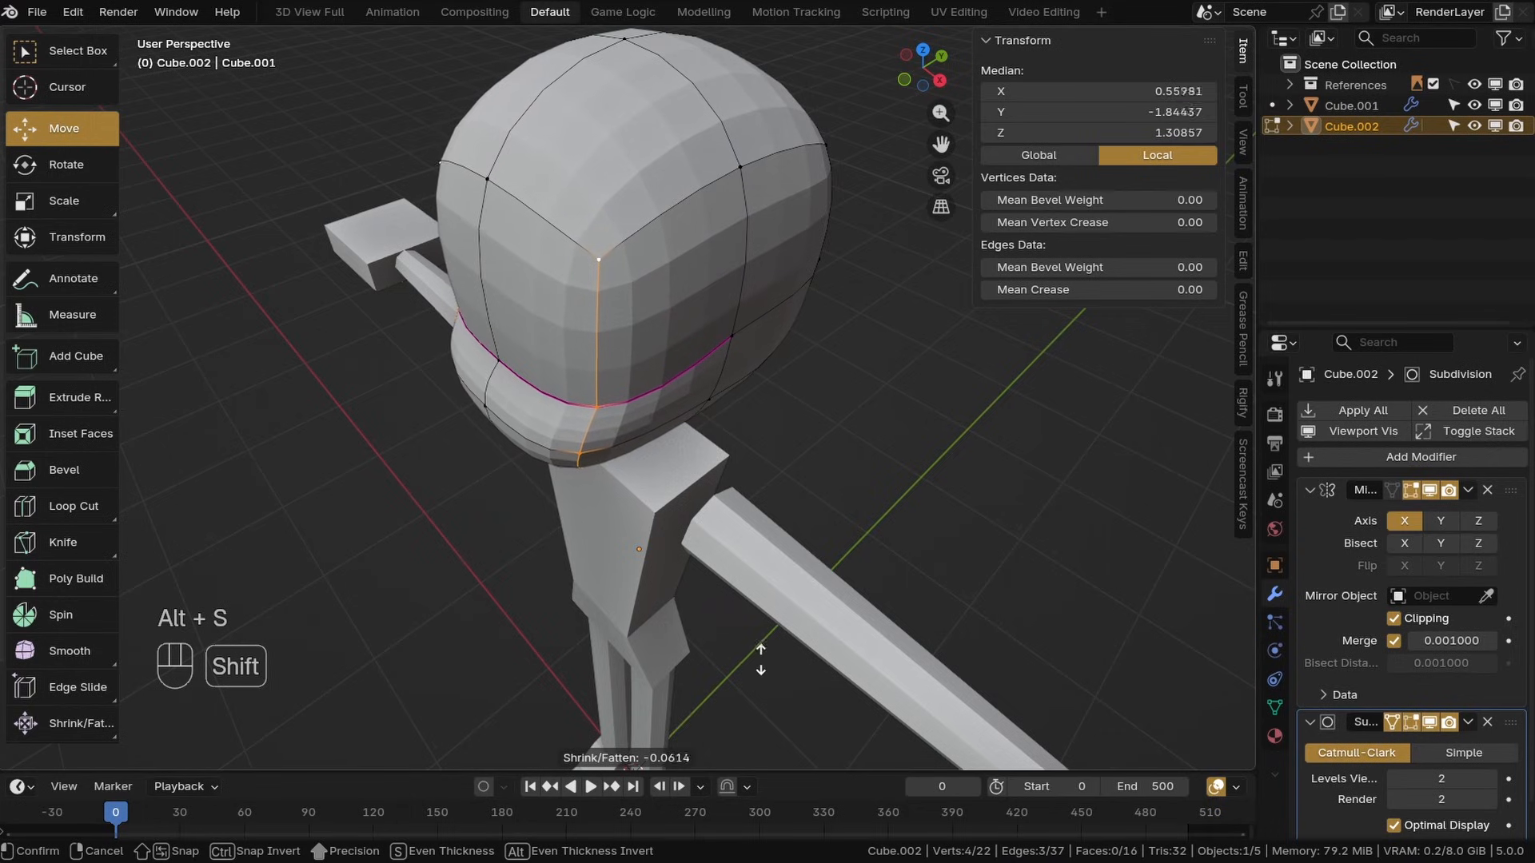
shift+click(610, 682)
middle_drag(610, 682, 606, 514)
key(alt+s)
shift+click(736, 616)
drag(657, 411, 667, 426)
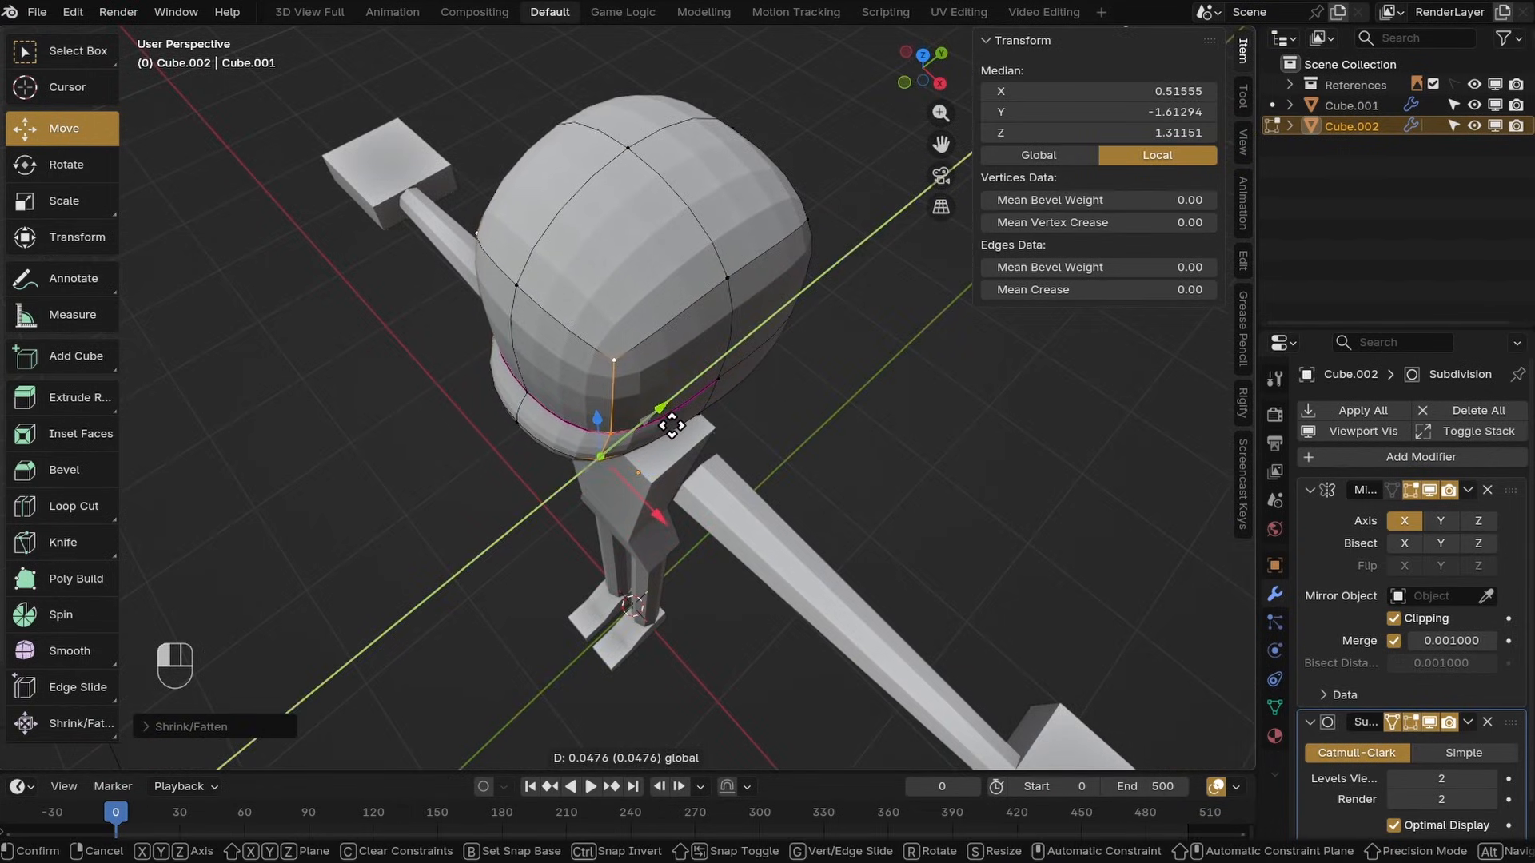
shift+click(671, 425)
middle_drag(671, 424, 627, 514)
key(alt+s)
click(819, 403)
Edge-slide a vertex on the back of the head in side view
click(637, 482)
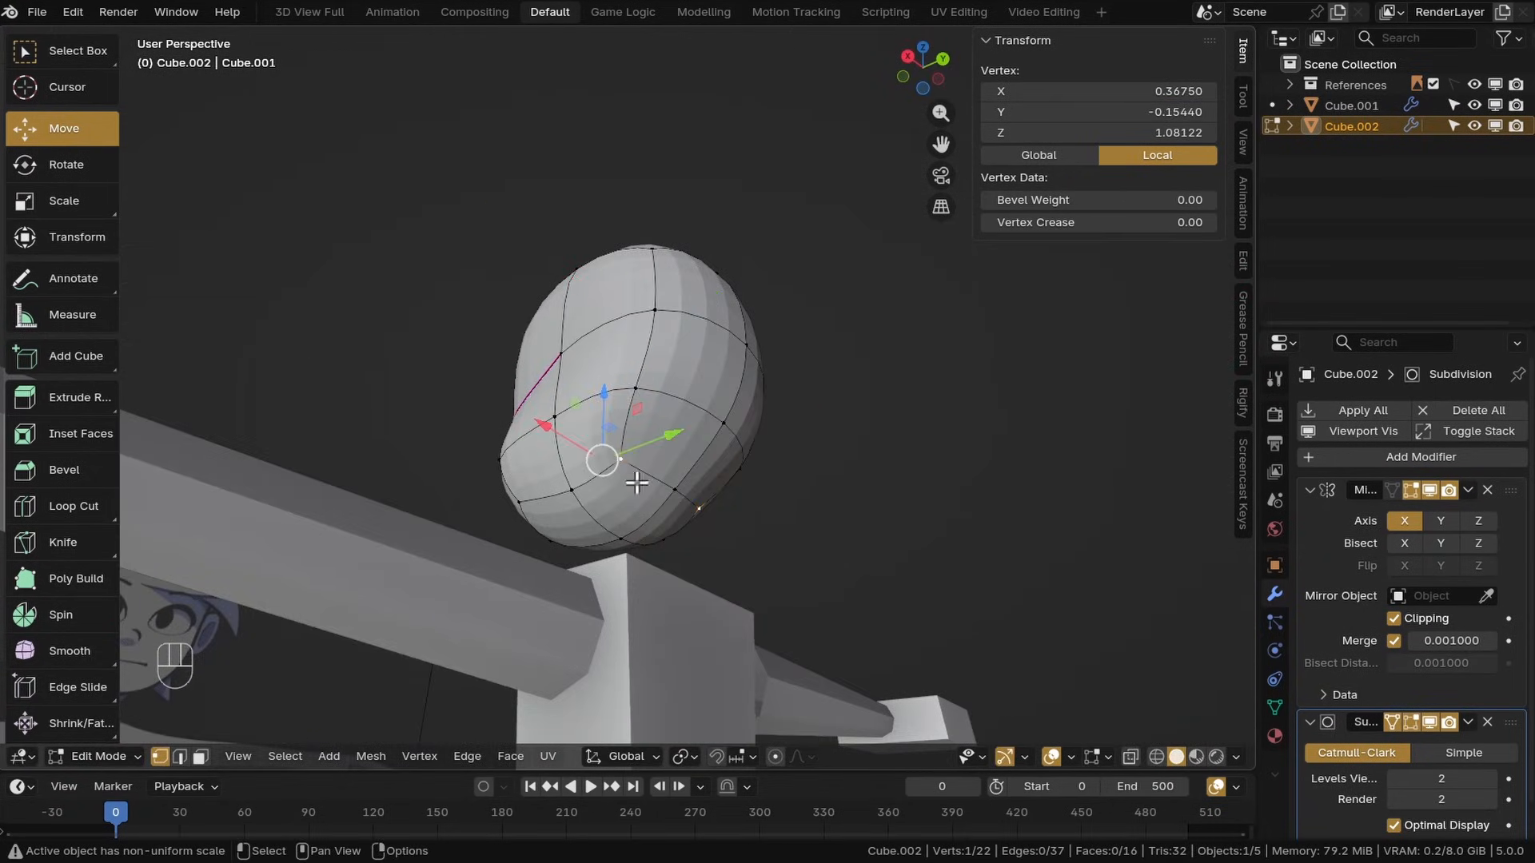
shift+click(695, 472)
key(KP_3)
key(g)
Move the top centre vertex and the chin's bottom vertices in side view
key(g)
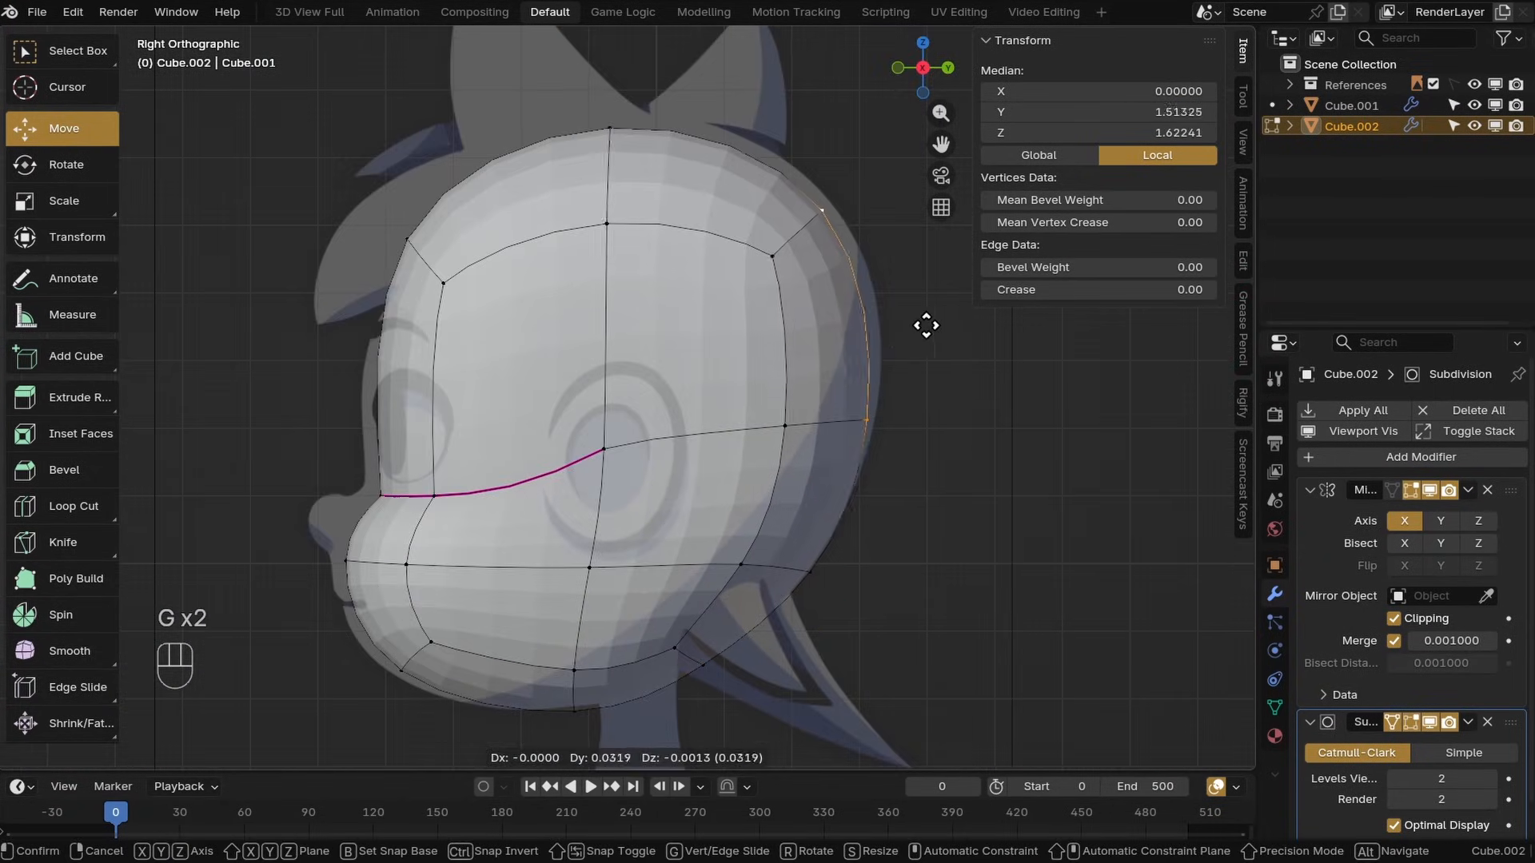
click(919, 356)
click(616, 136)
key(g)
click(617, 133)
middle_drag(541, 370, 675, 480)
click(666, 494)
shift+click(653, 528)
key(KP_3)
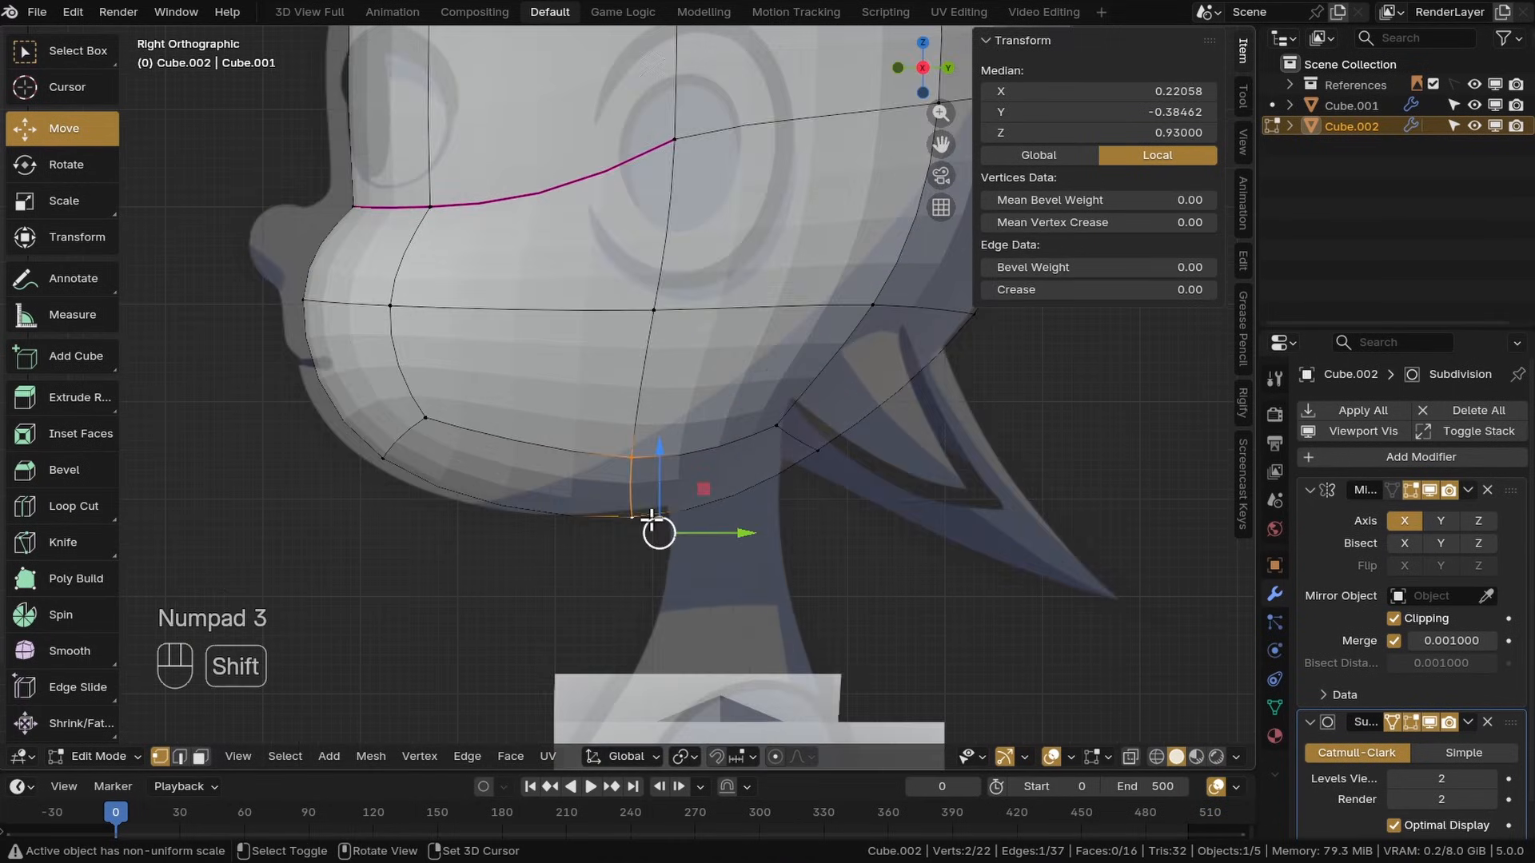
alt+click(639, 496)
scroll(662, 331, down, 4)
Edge-slide the front end of the creased edge loop in side view
key(g)
click(637, 299)
scroll(551, 308, up, 2)
click(547, 327)
shift+click(590, 440)
key(g)
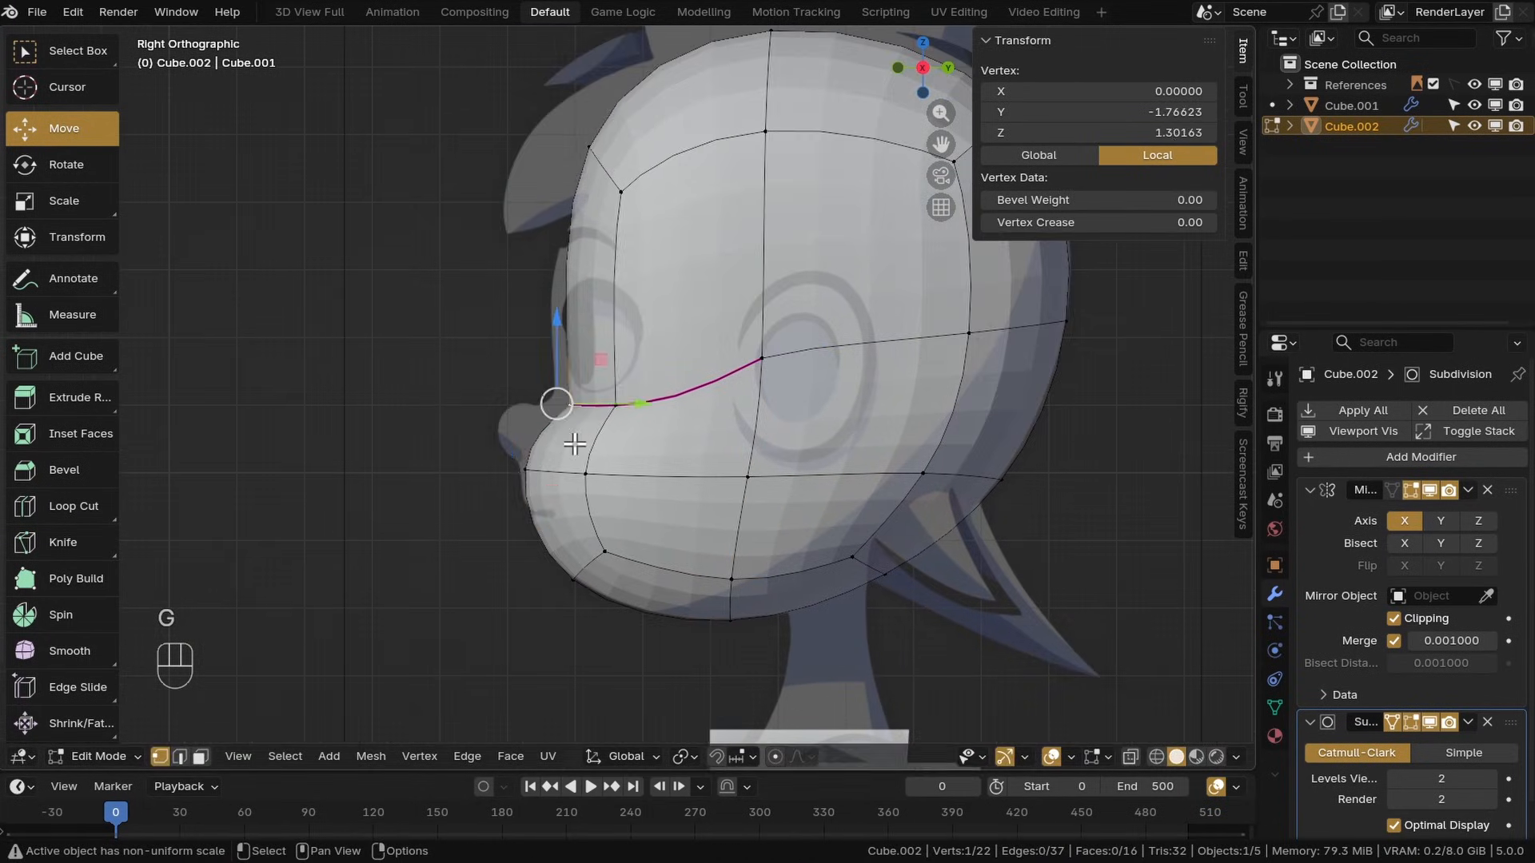
Edge-slide the upper front vertex of the forehead in side view
key(g)
click(590, 142)
key(g)
shift+middle_drag(777, 134, 631, 270)
click(623, 267)
key(g)
shift+click(471, 323)
key(g)
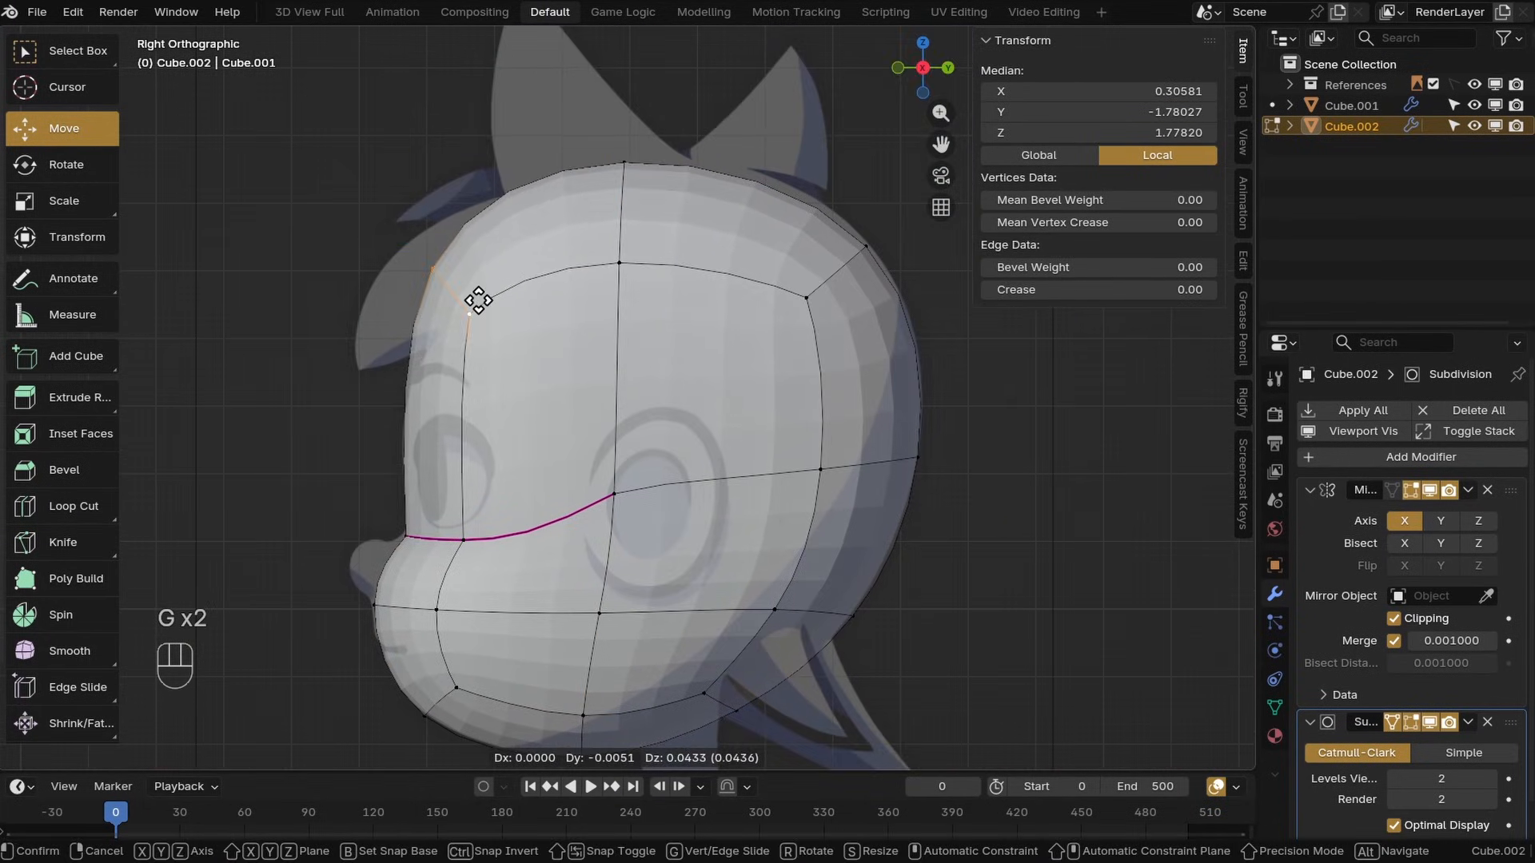
click(476, 295)
Move a lower side vertex of the jaw in front view
shift+middle_drag(685, 416, 677, 245)
click(593, 444)
key(z)
middle_drag(593, 444, 631, 448)
middle_drag(632, 448, 541, 479)
key(KP_1)
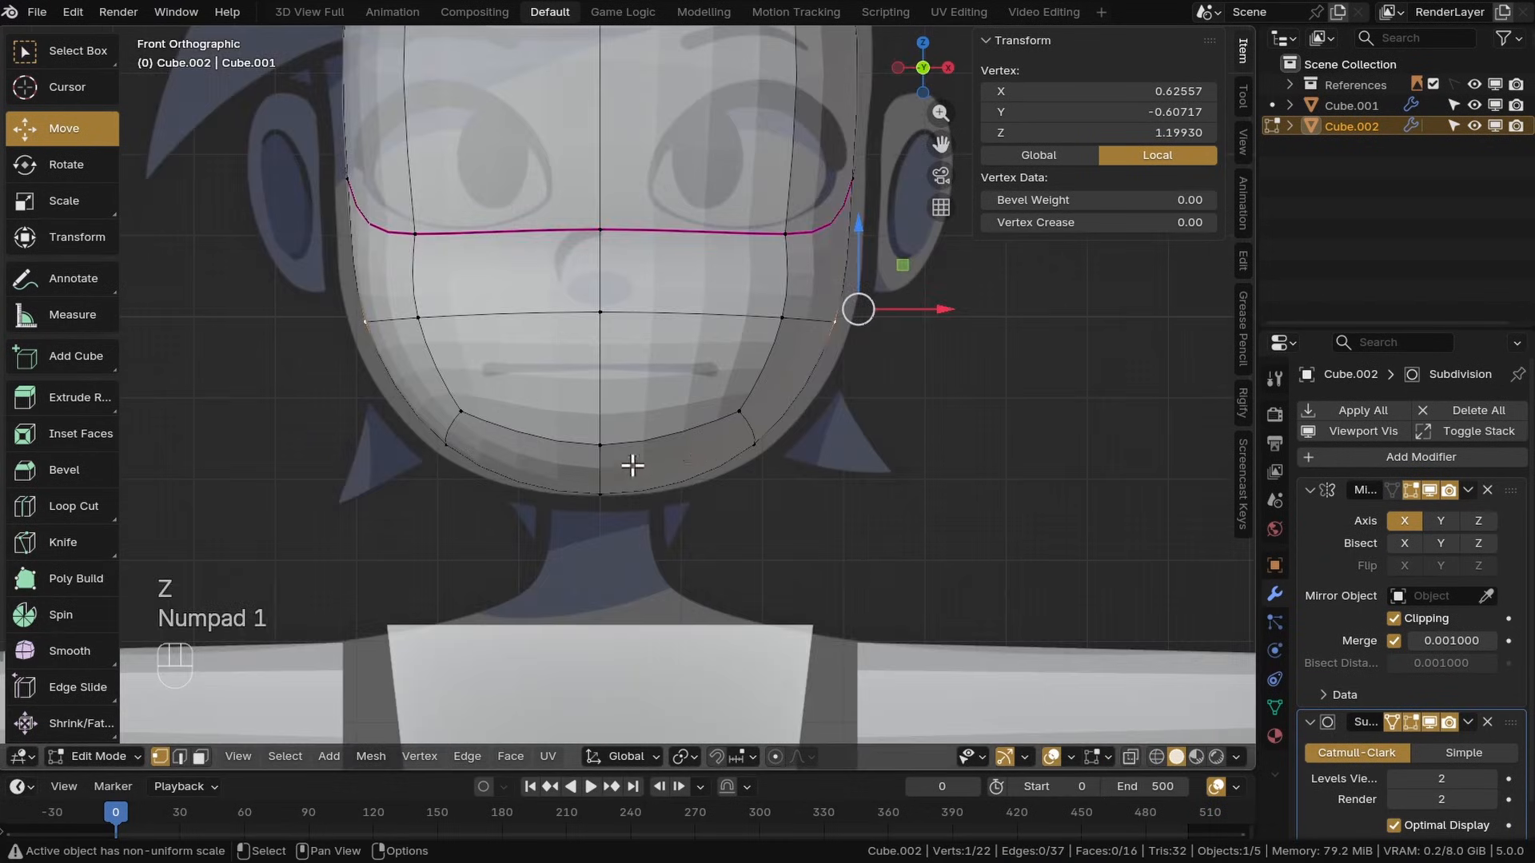
click(754, 444)
shift+click(740, 411)
key(g)
click(811, 515)
Edge-slide the side vertices of the creased edge loop in front view
key(g)
click(824, 274)
shift+click(757, 330)
key(g)
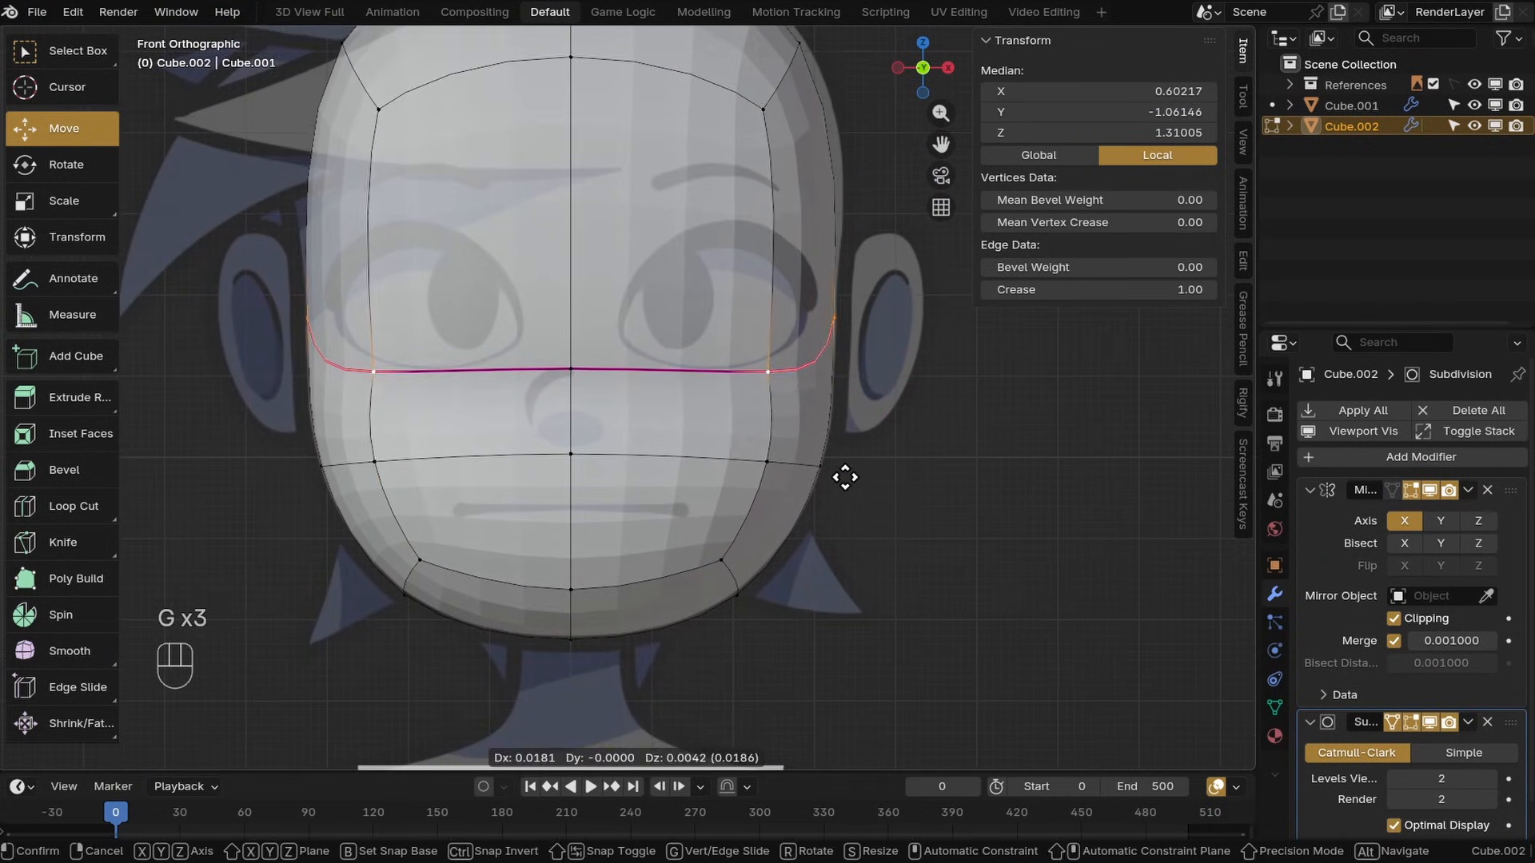
click(845, 477)
shift+middle_drag(839, 360, 838, 513)
key(g)
click(827, 297)
Save the file
key(KP_1)
scroll(658, 439, down, 7)
key(ctrl+s)
middle_drag(658, 439, 631, 473)
scroll(632, 474, up, 4)
shift+middle_drag(632, 473, 723, 448)
scroll(665, 438, down, 2)
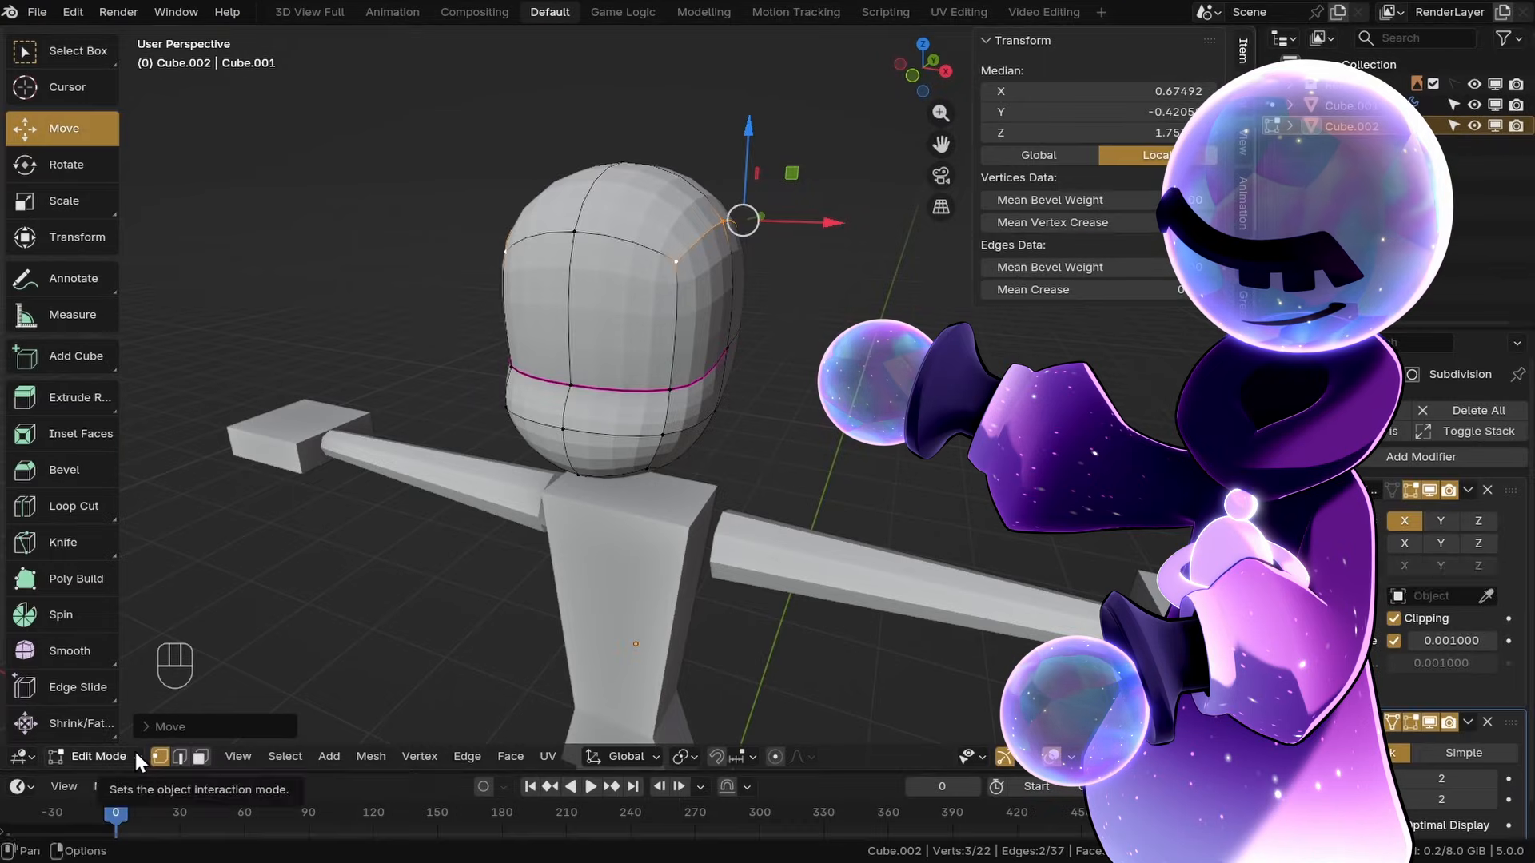
Switch back to Object Mode
click(137, 758)
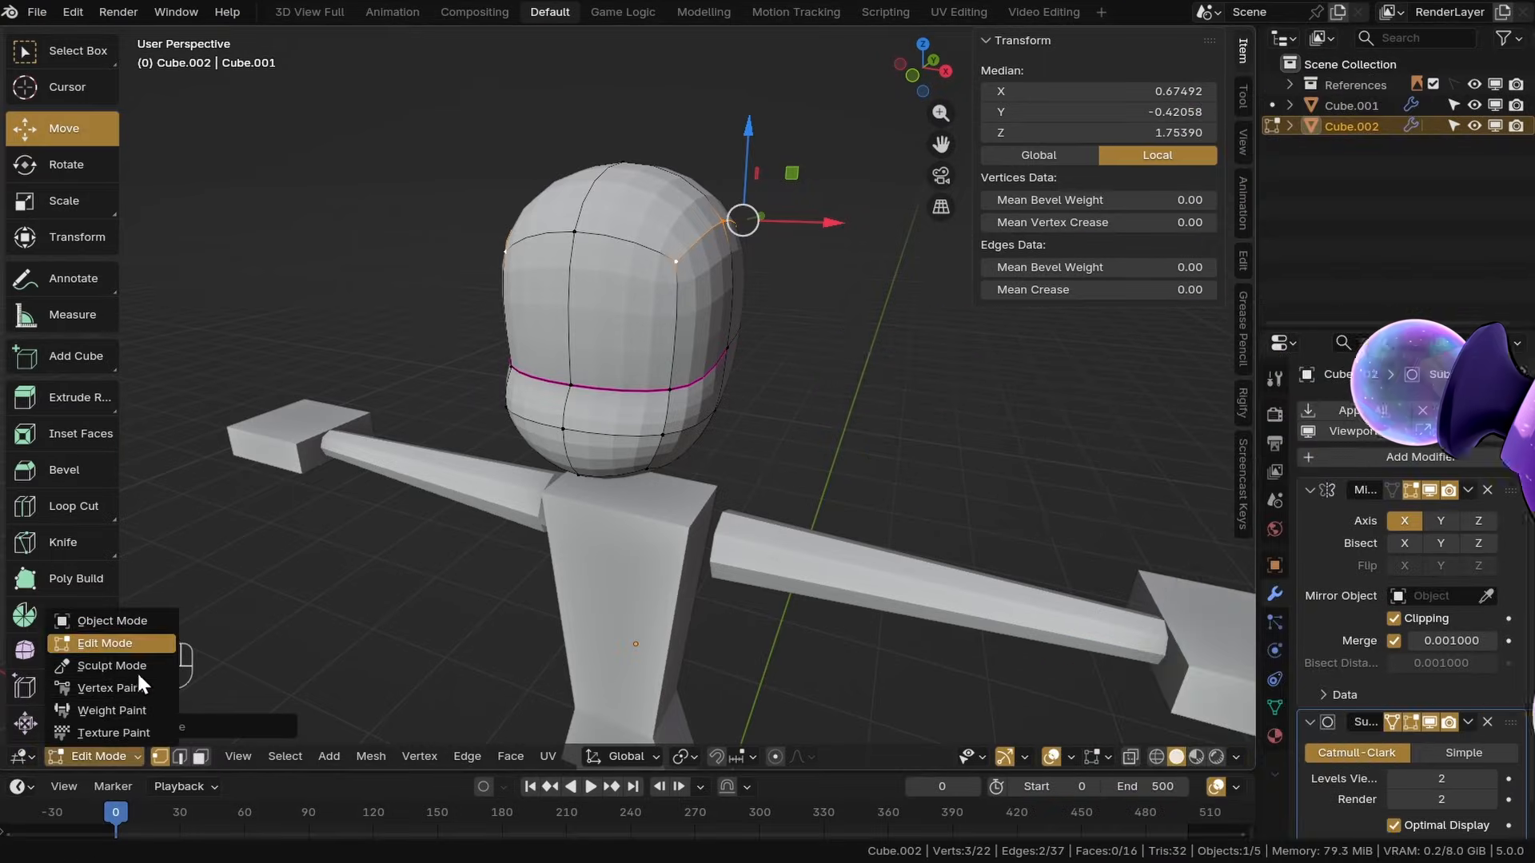
click(104, 617)
middle_drag(589, 519, 838, 416)
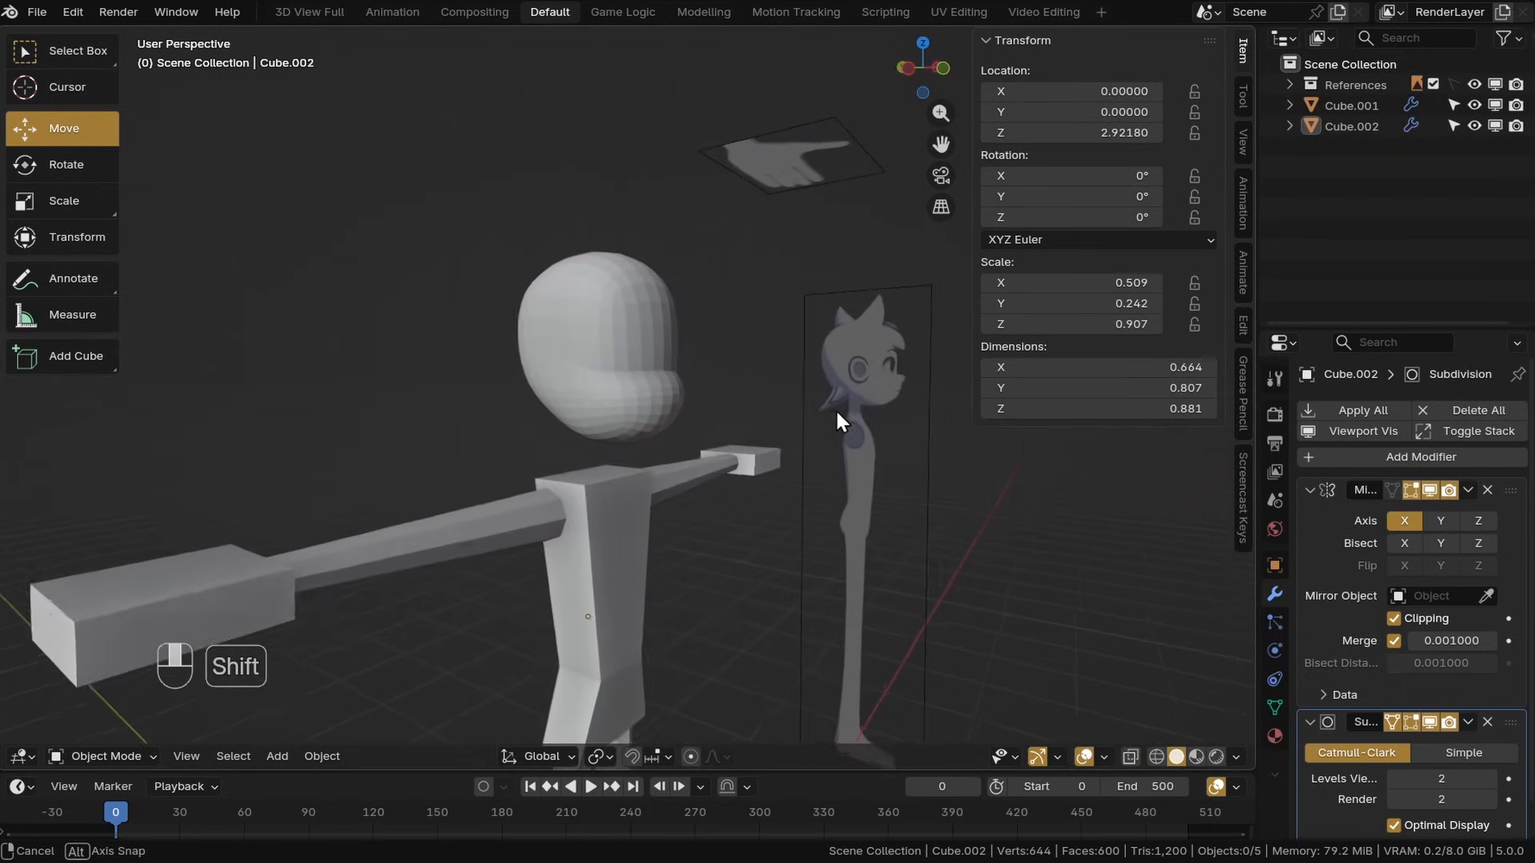
Save the file and duplicate the head object in place as a backup copy
key(ctrl+s)
middle_drag(695, 381, 646, 425)
click(702, 425)
scroll(702, 425, up, 2)
right_click(645, 419)
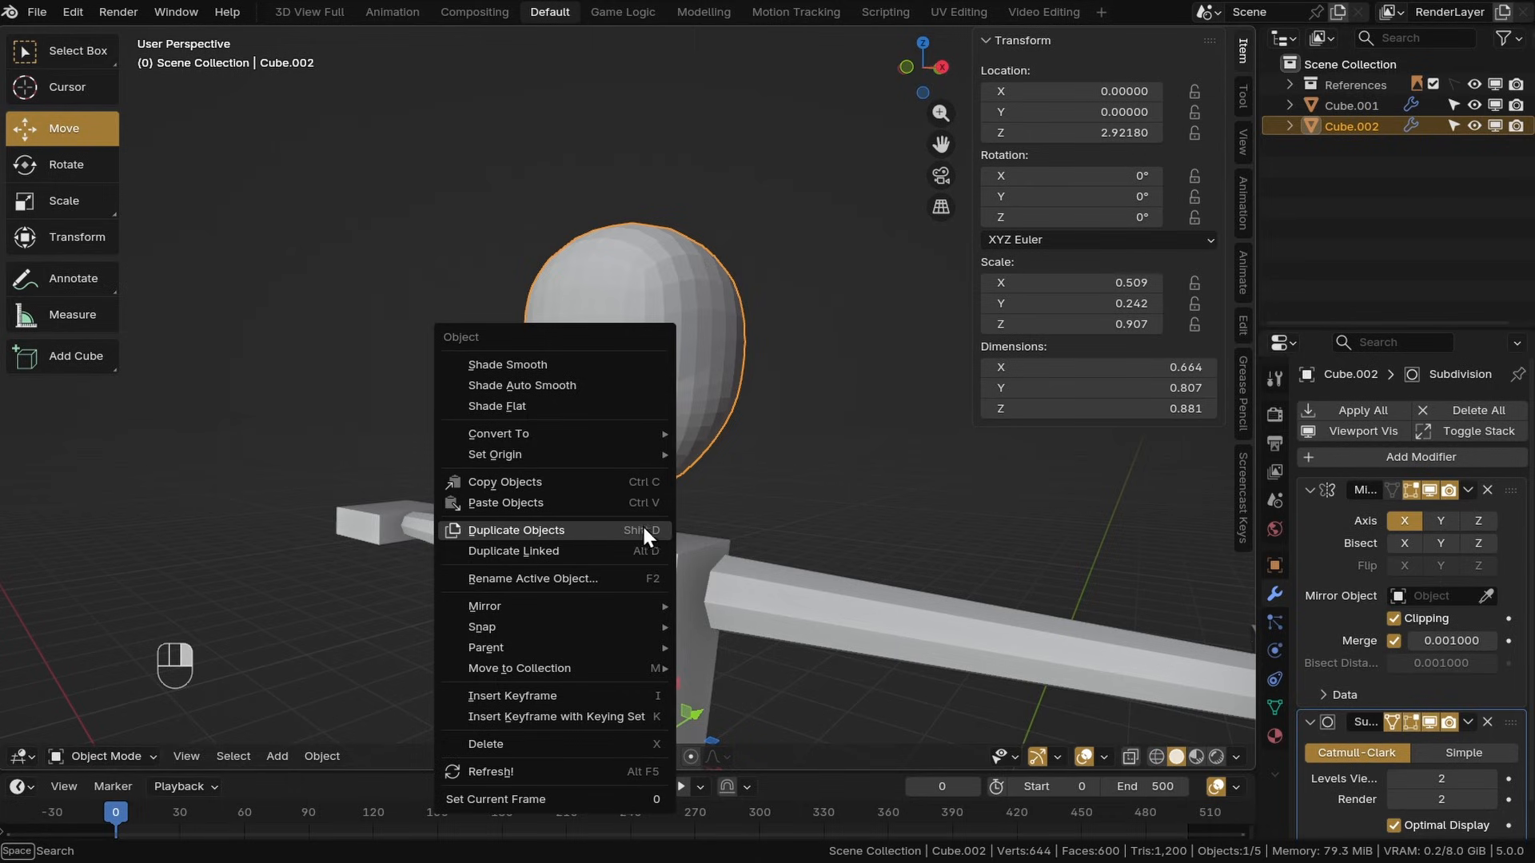
key(shift+d)
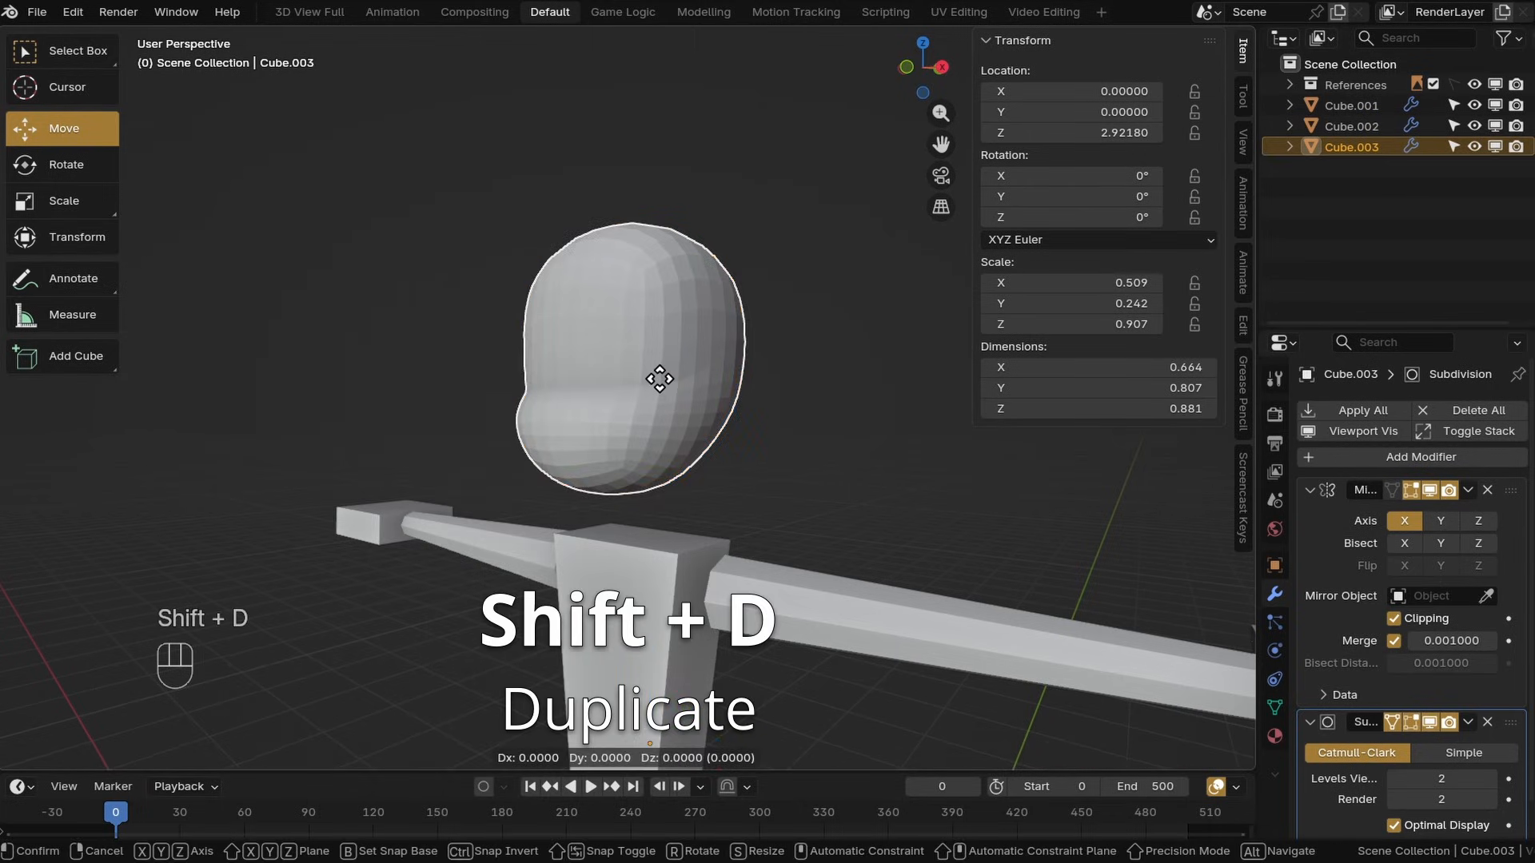
right_click(660, 379)
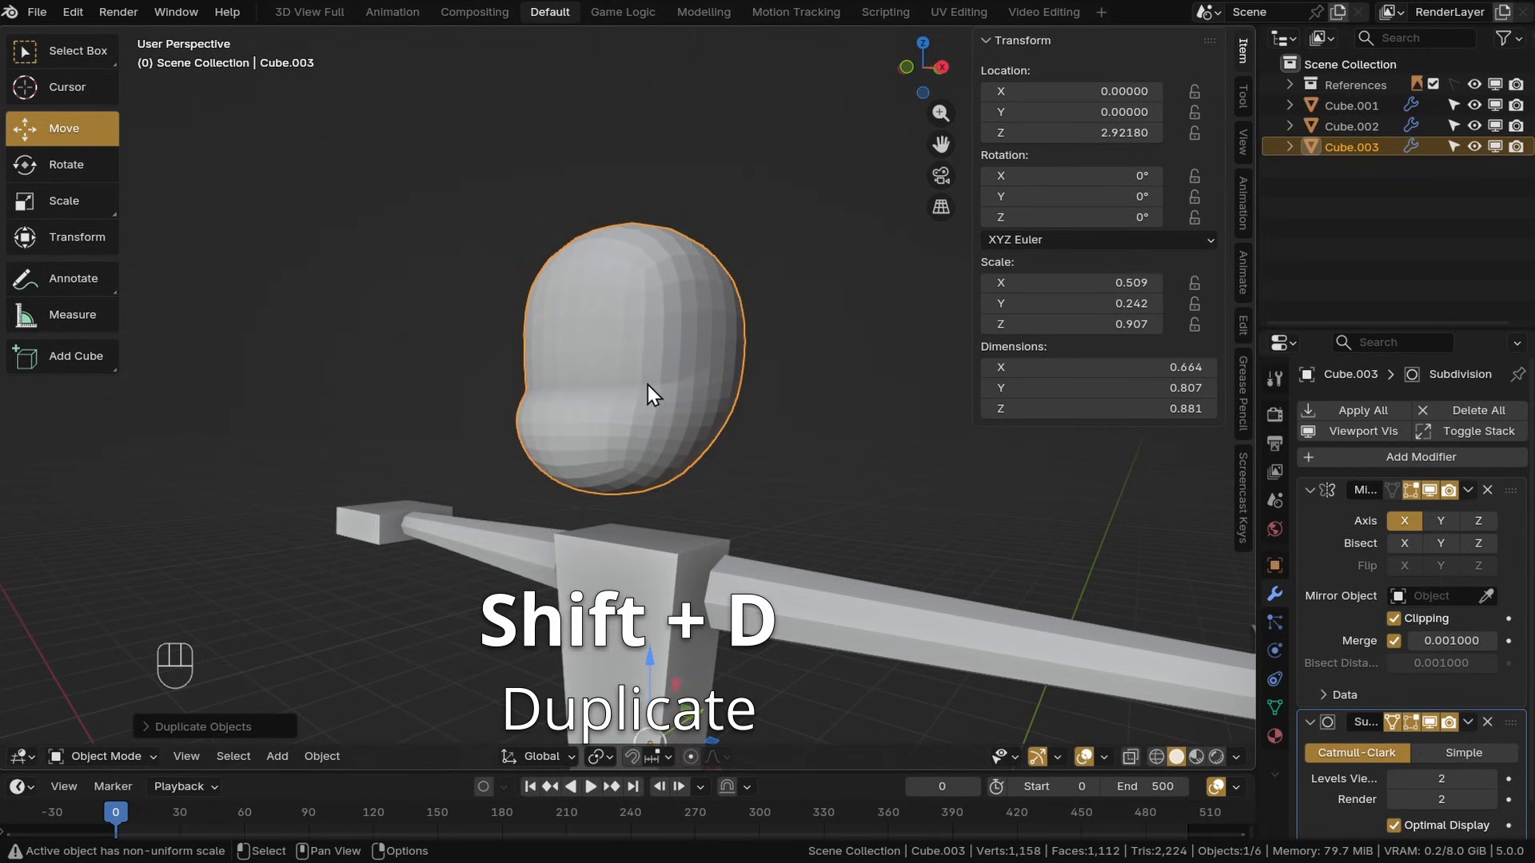
Hide the duplicate head and reselect the original head object
click(1348, 128)
click(1351, 146)
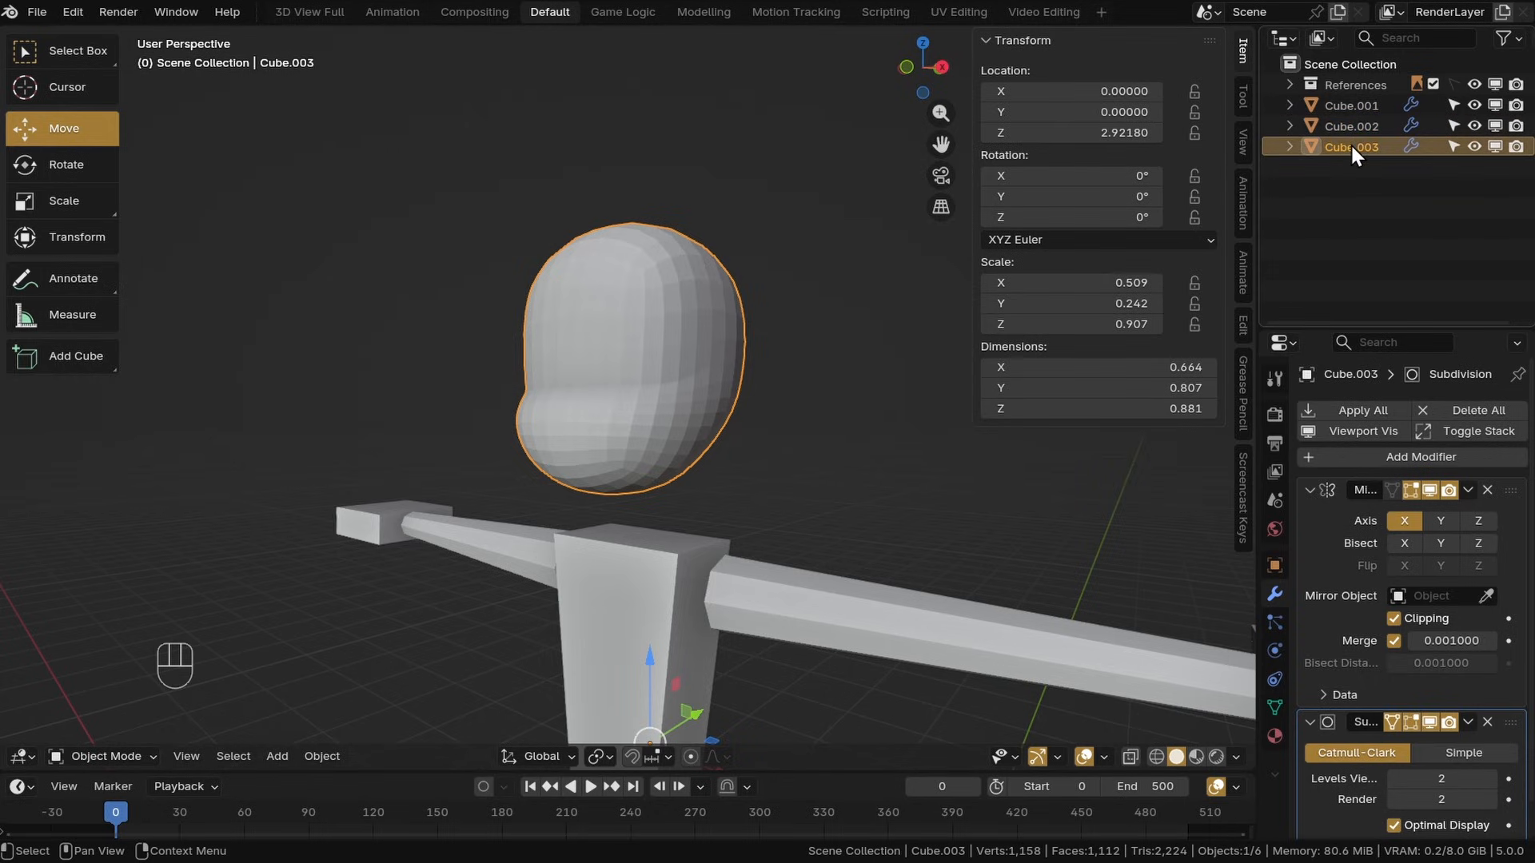
click(1474, 146)
click(1474, 126)
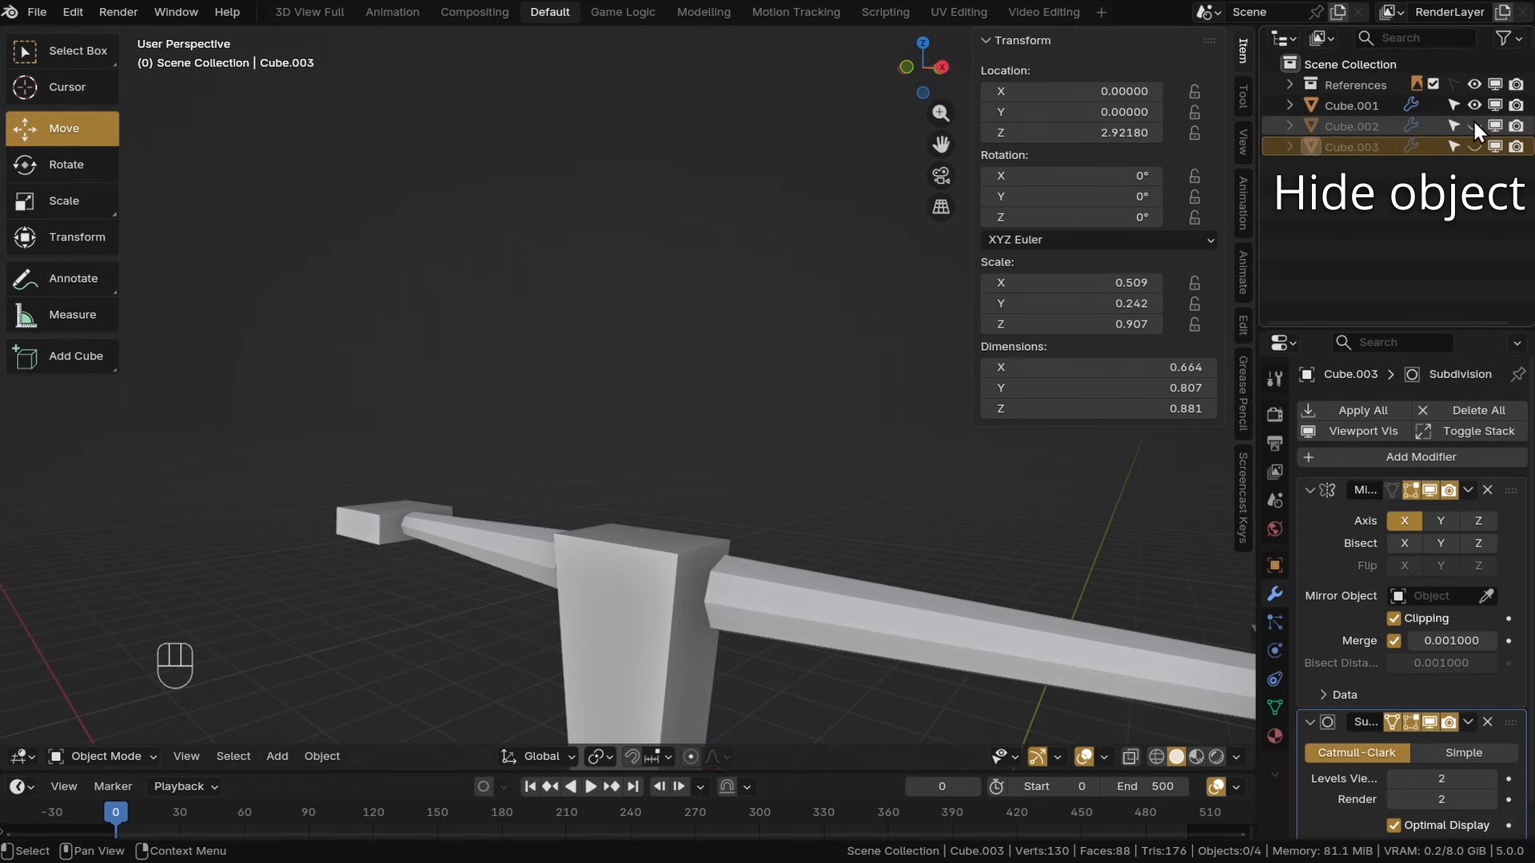
click(1475, 125)
click(1435, 126)
shift+middle_drag(879, 304, 1109, 486)
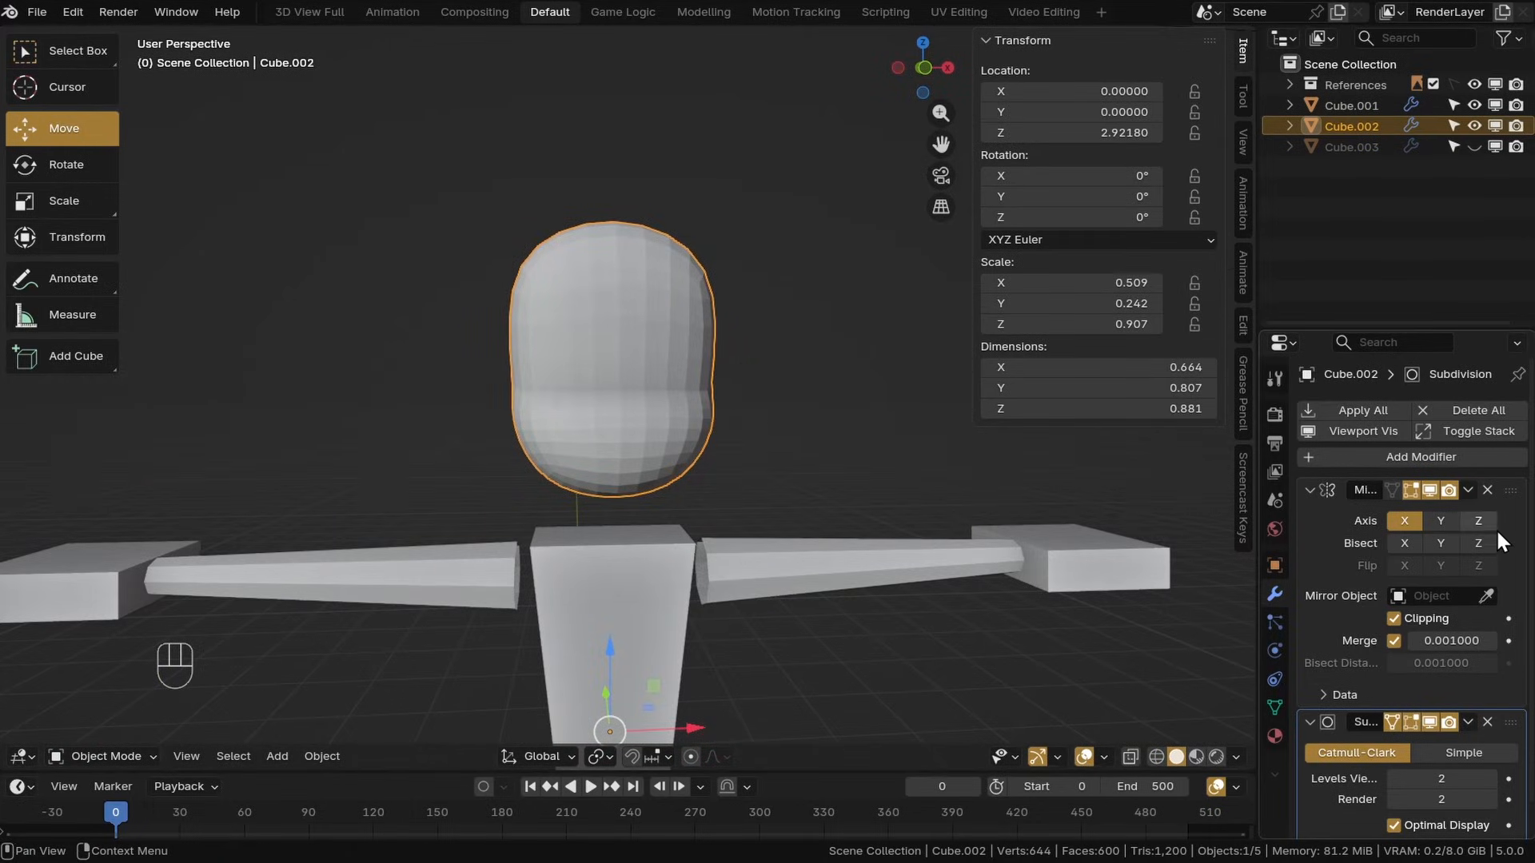
Try applying the head's Subdivision modifier and undo it
scroll(1475, 704, down, 1)
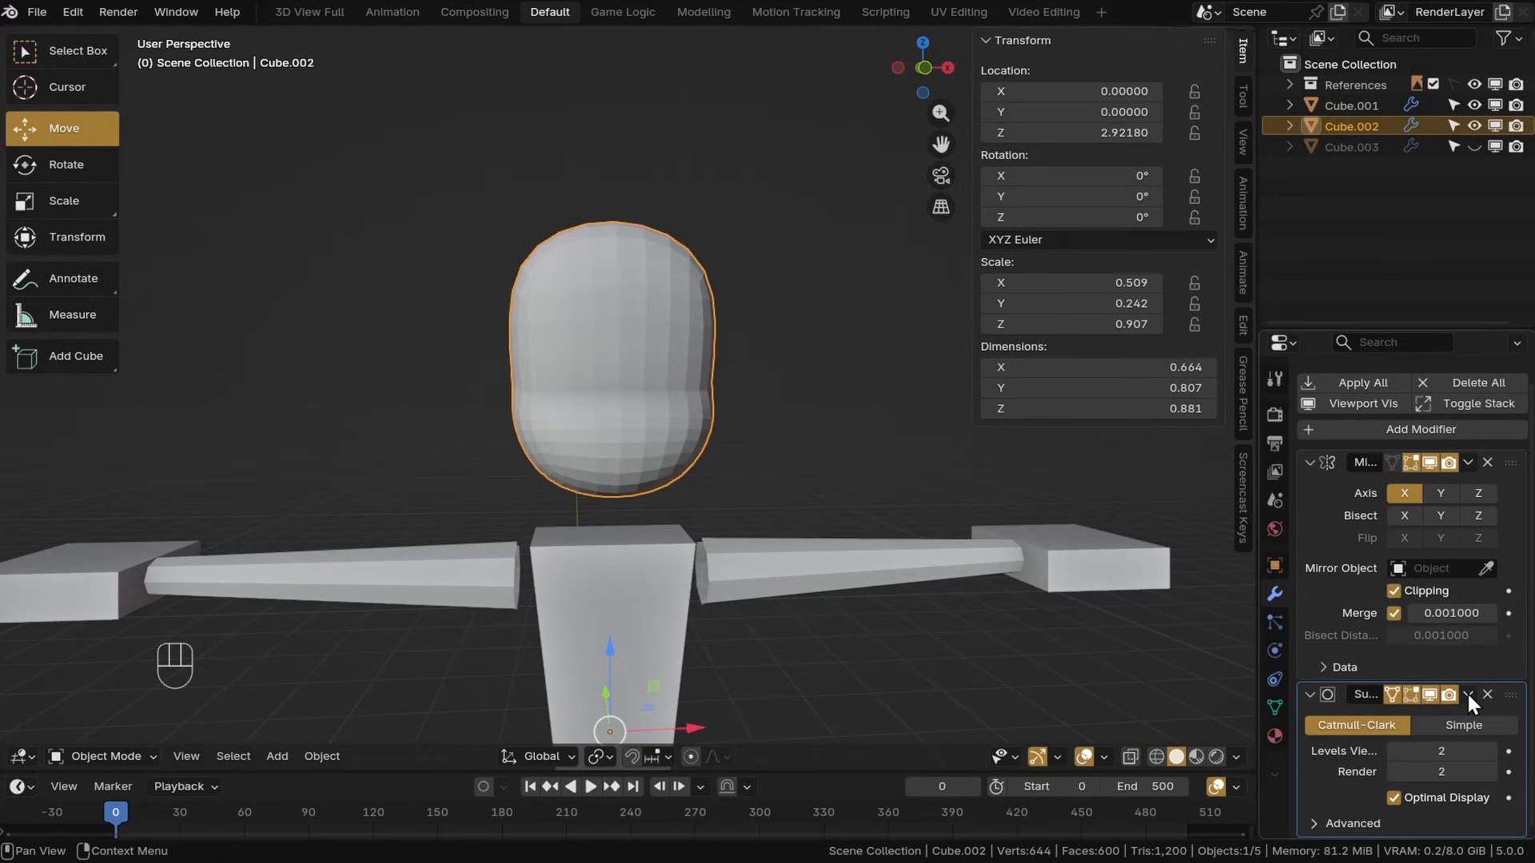
click(1468, 694)
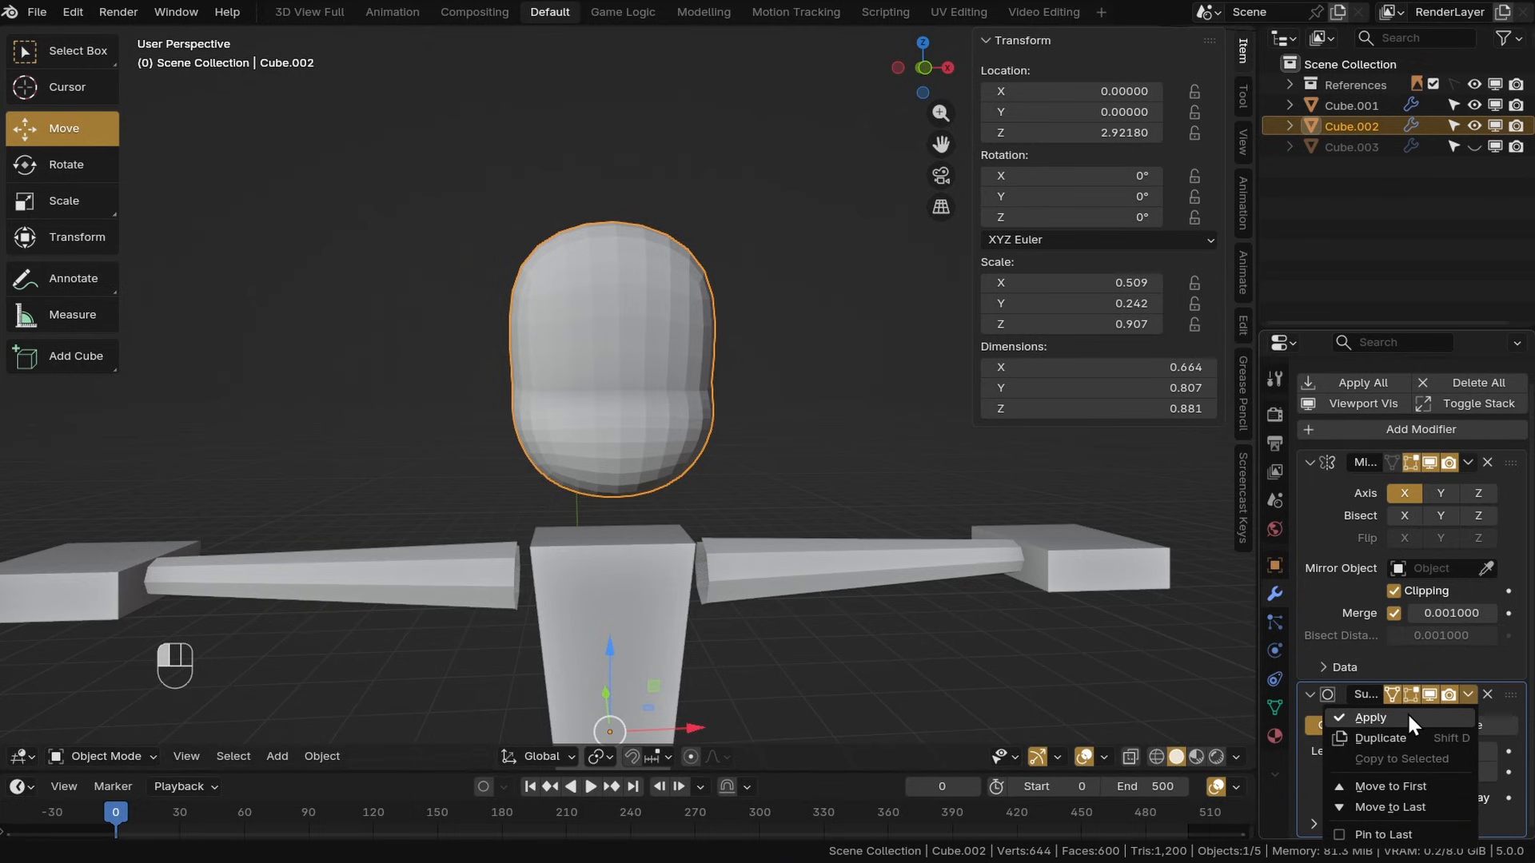
key(ctrl+a)
middle_drag(1000, 559, 712, 381)
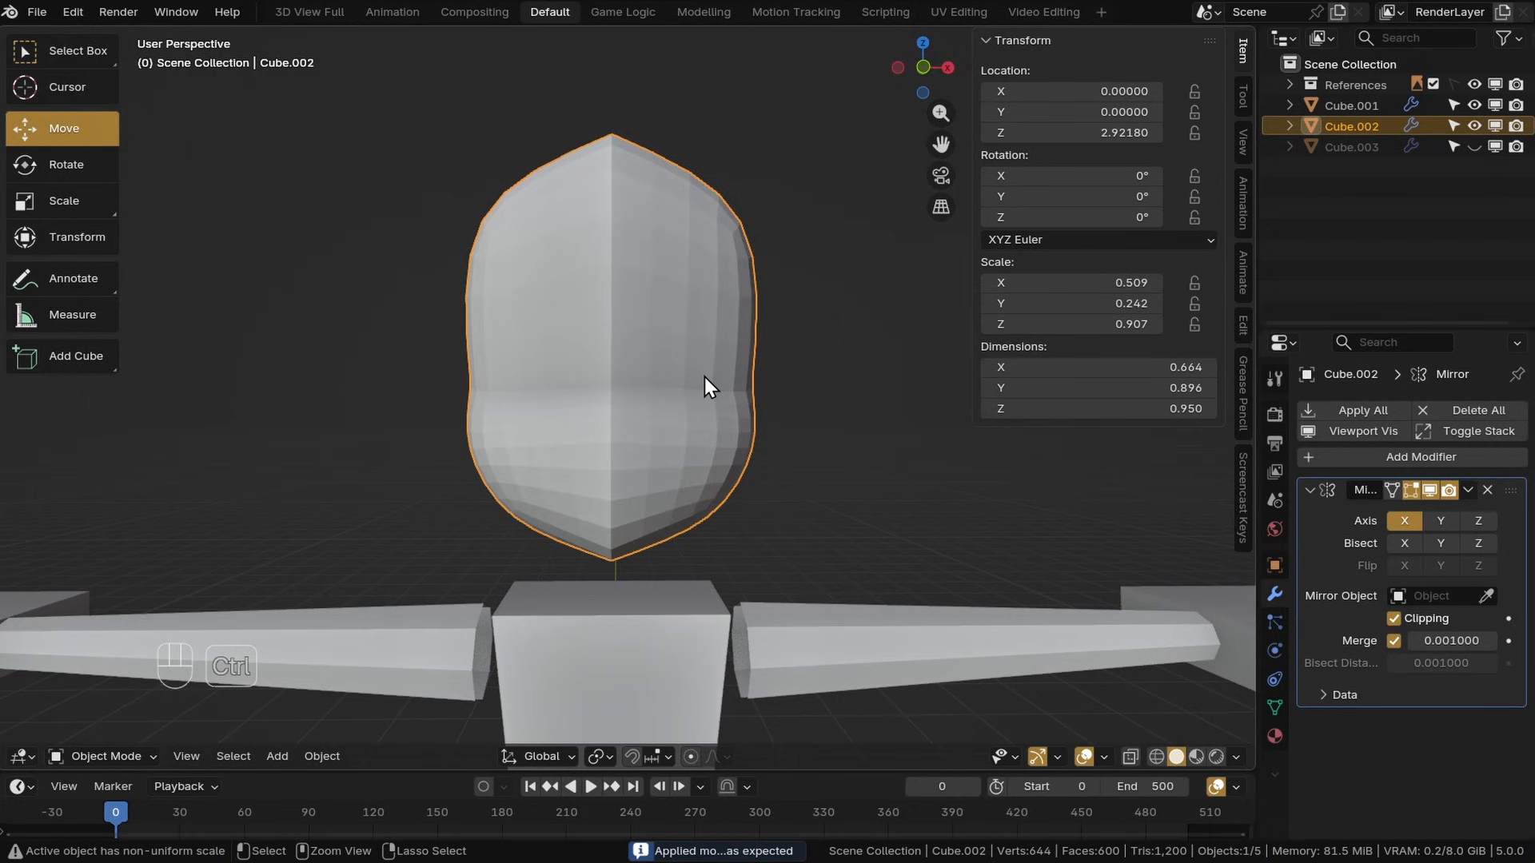
key(ctrl+z)
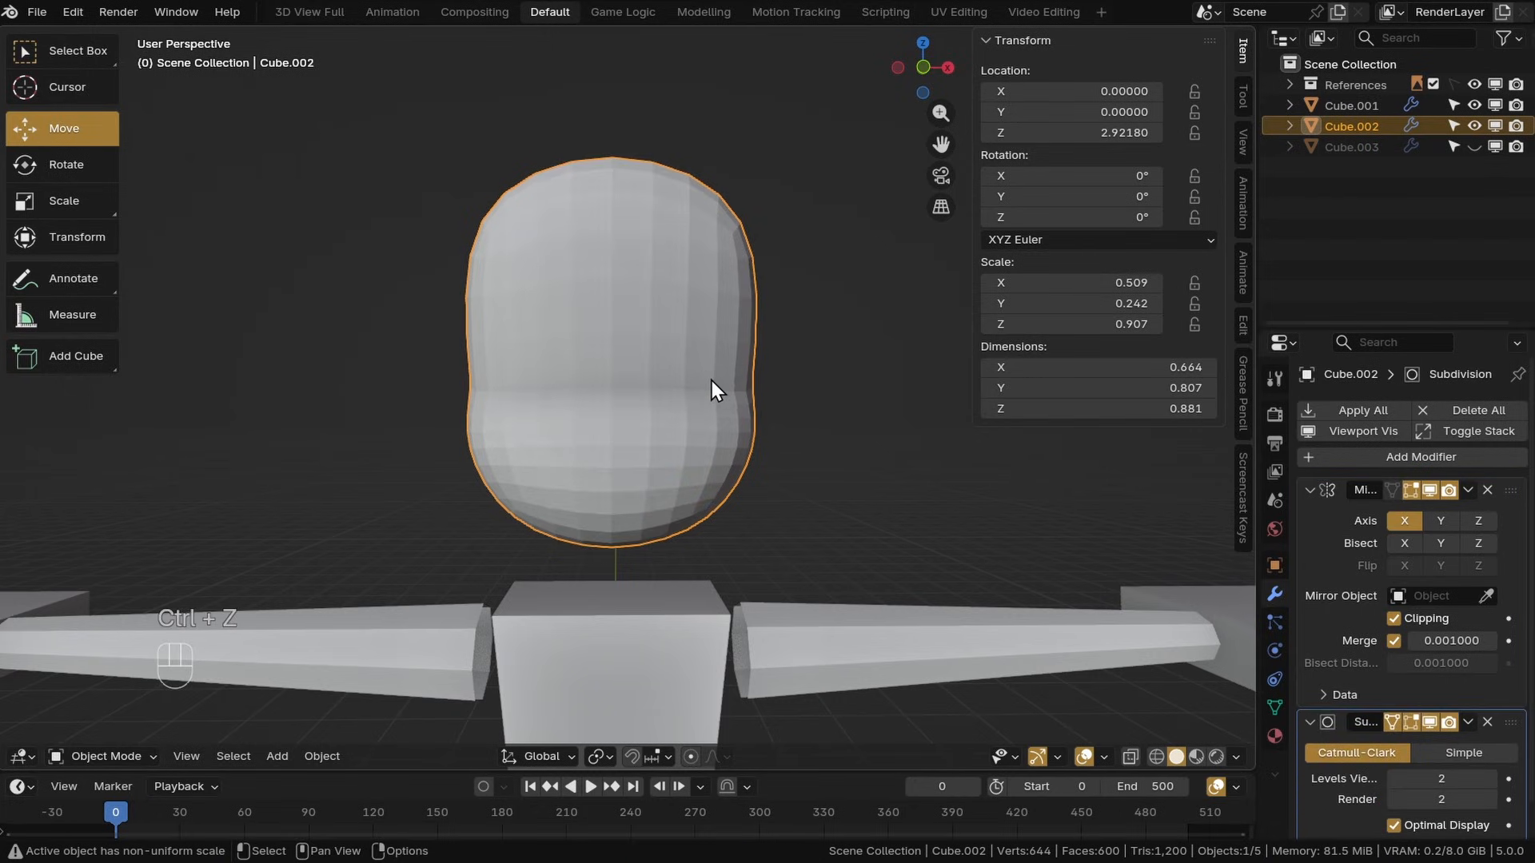
Apply the head's Mirror modifier followed by its Subdivision modifier
middle_drag(712, 381, 827, 417)
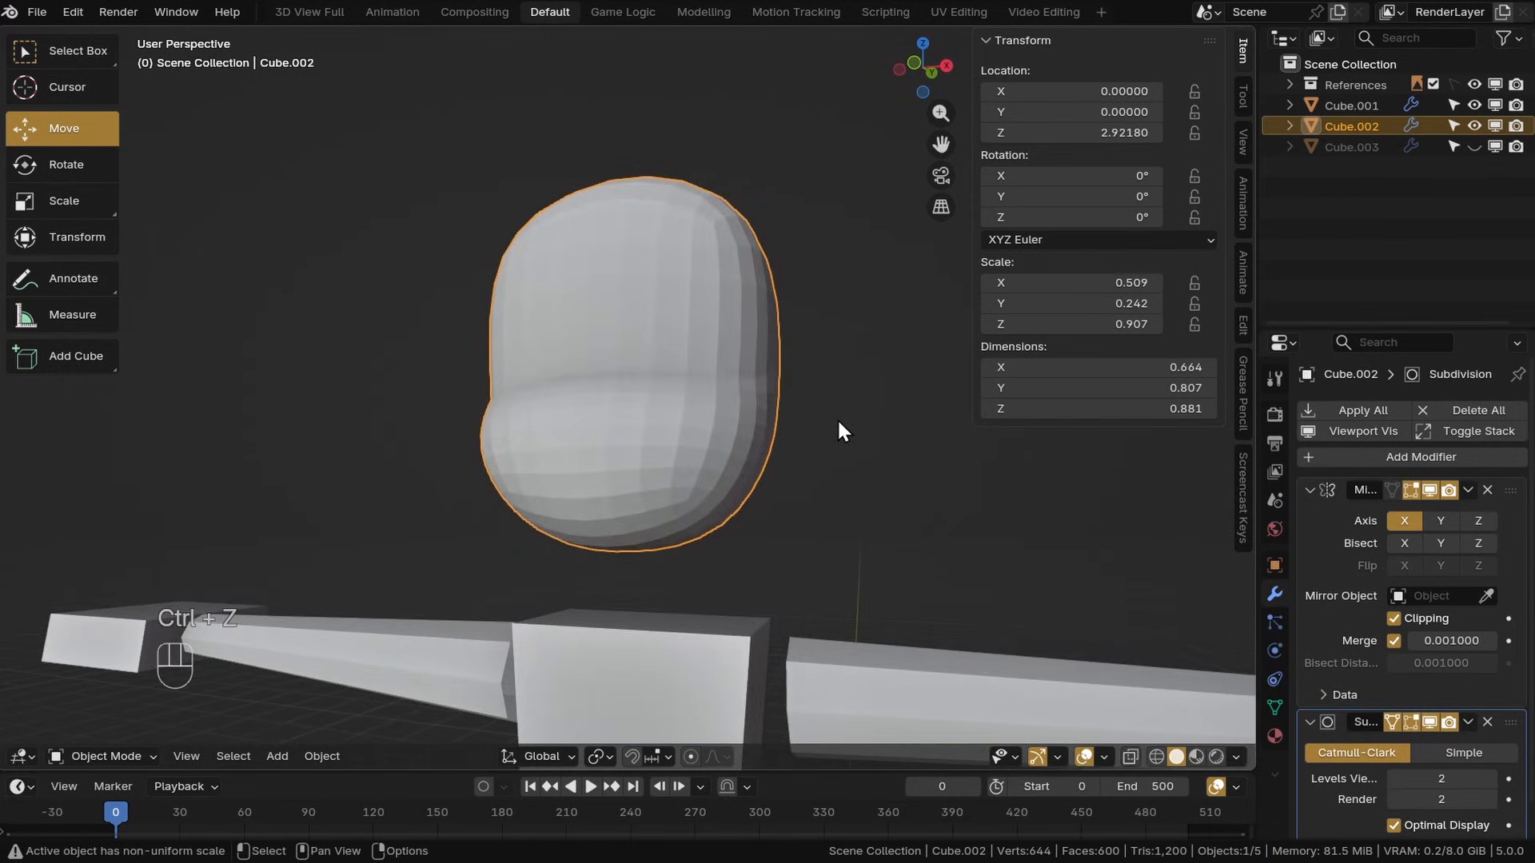
drag(1509, 719, 1511, 476)
middle_drag(823, 352, 780, 385)
key(ctrl+z)
scroll(843, 434, down, 1)
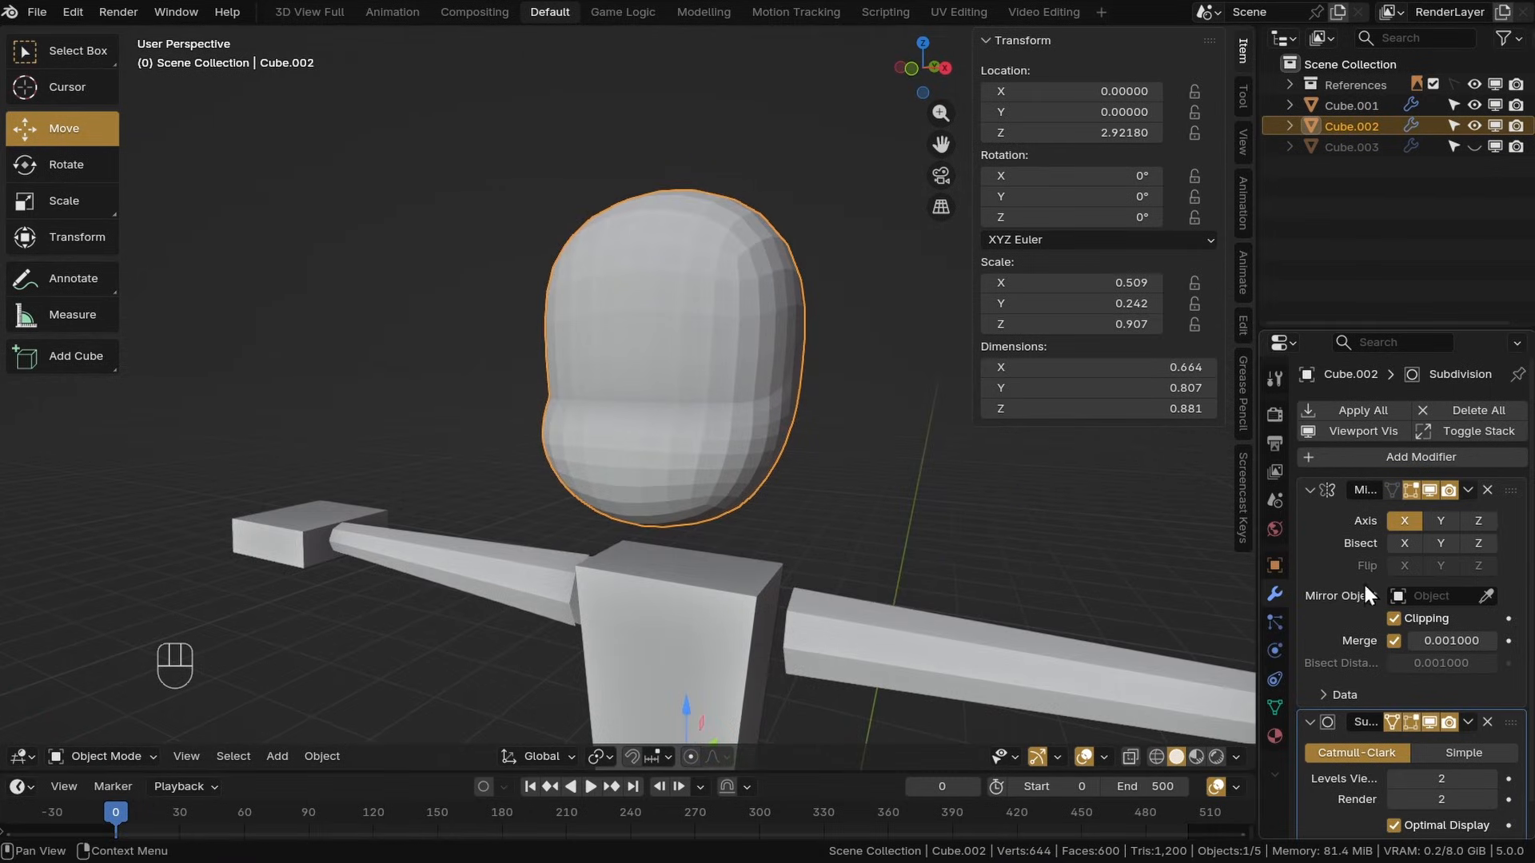
click(1468, 490)
click(1374, 515)
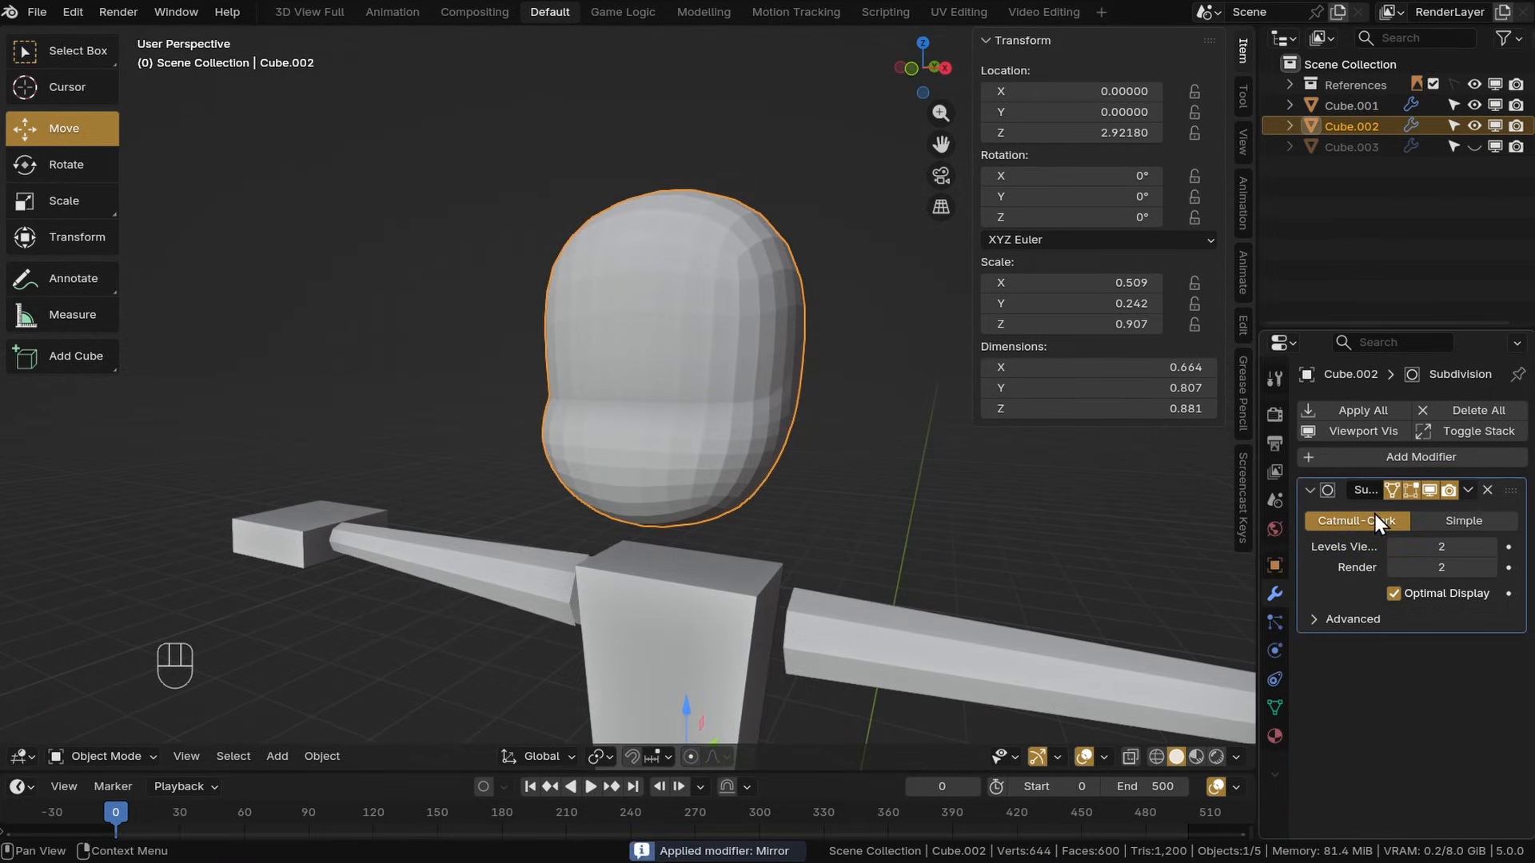
click(1469, 490)
click(1367, 512)
Enter Edit Mode and rip the head's centre vertical edge loop in place
middle_drag(1119, 472, 128, 705)
click(109, 756)
click(105, 643)
click(664, 418)
middle_drag(651, 511, 642, 321)
alt+click(648, 291)
key(v)
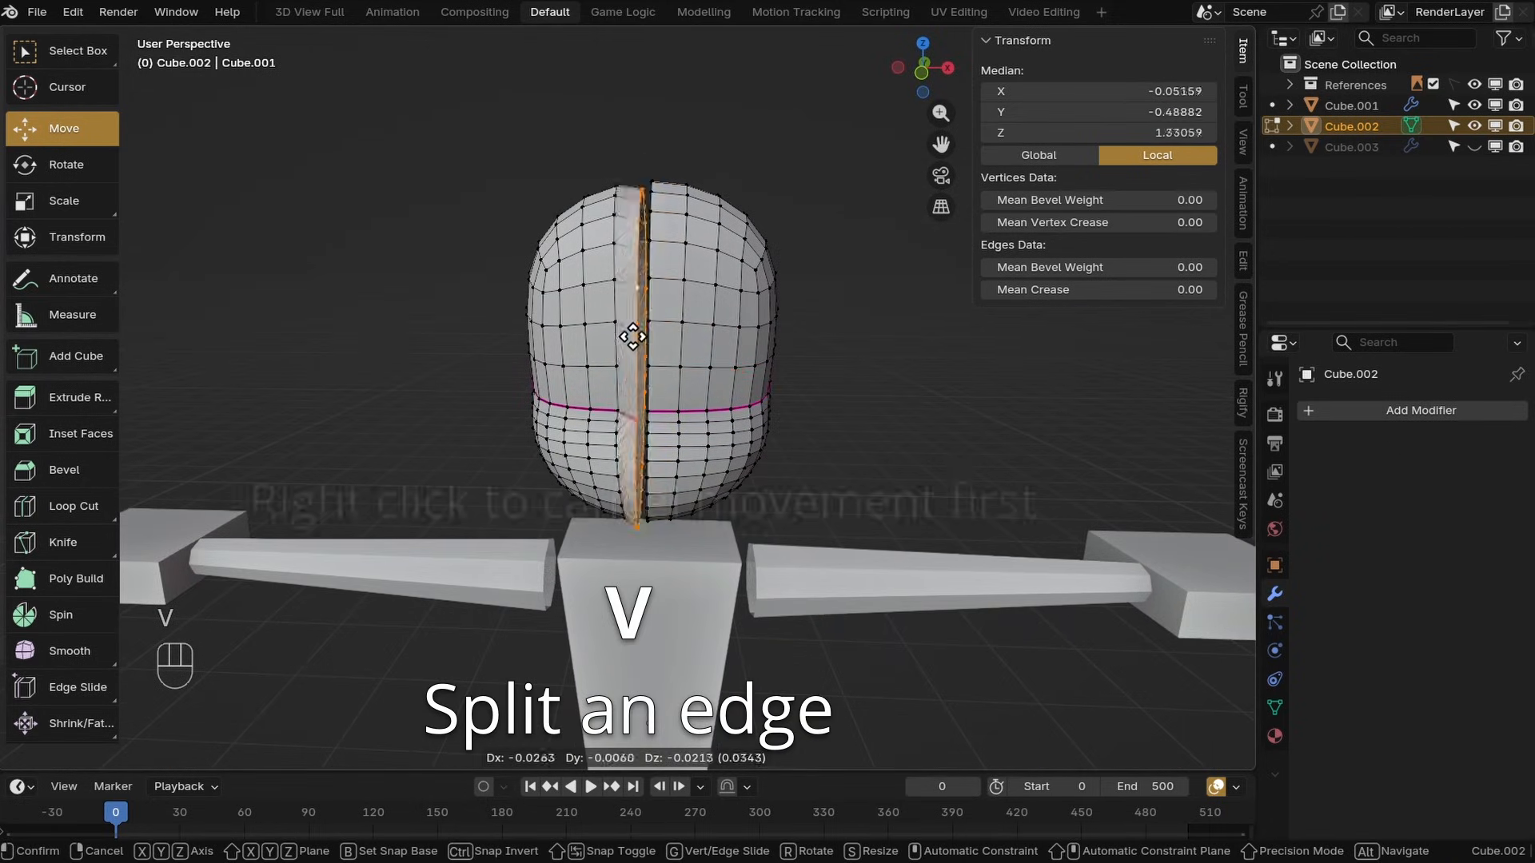
right_click(698, 376)
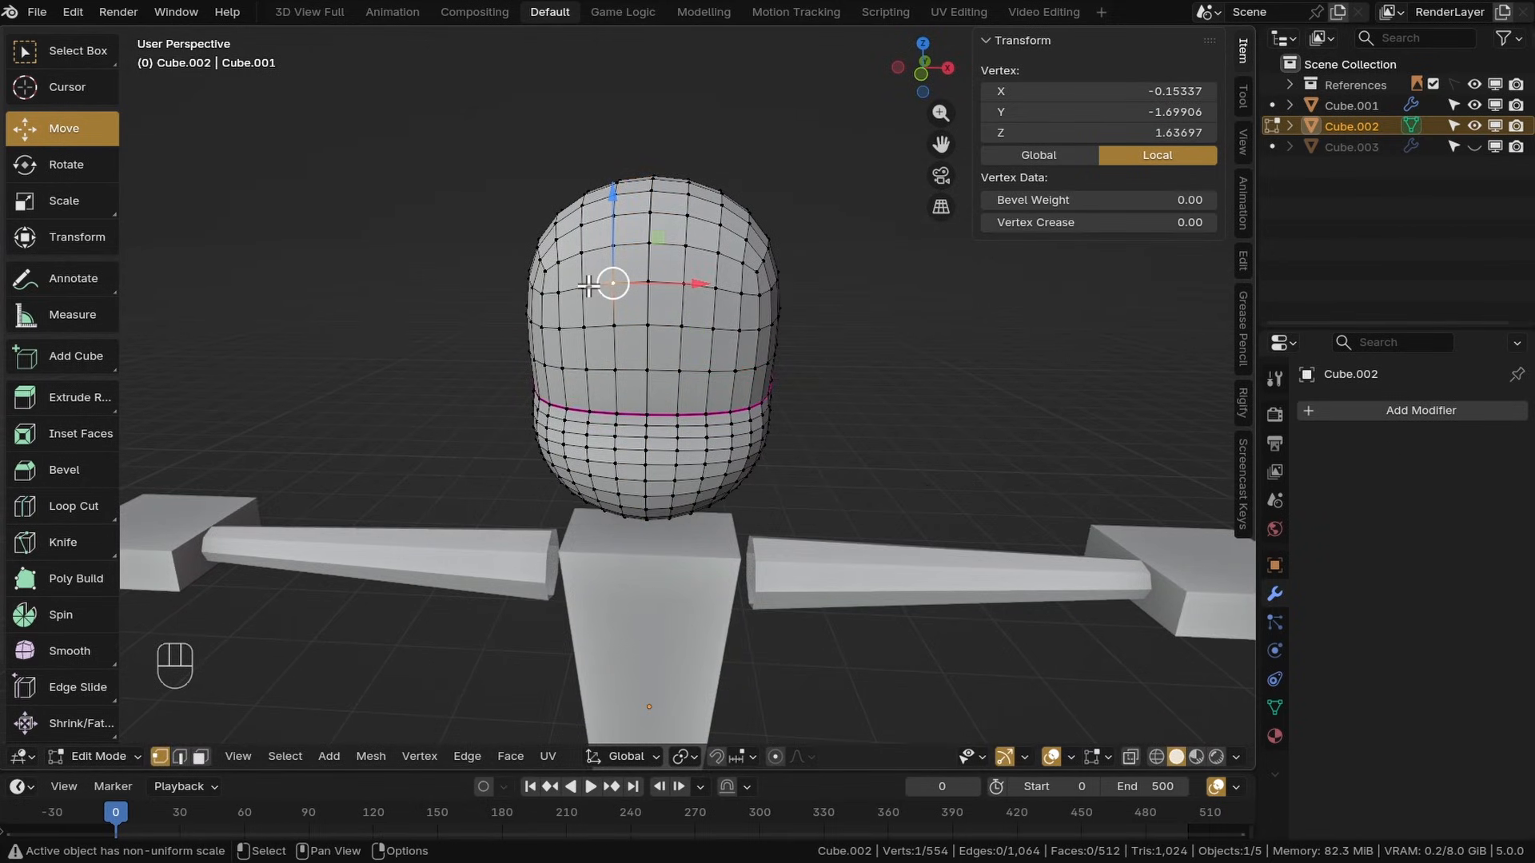
Select the head's separated left half and delete its vertices
key(l)
key(g)
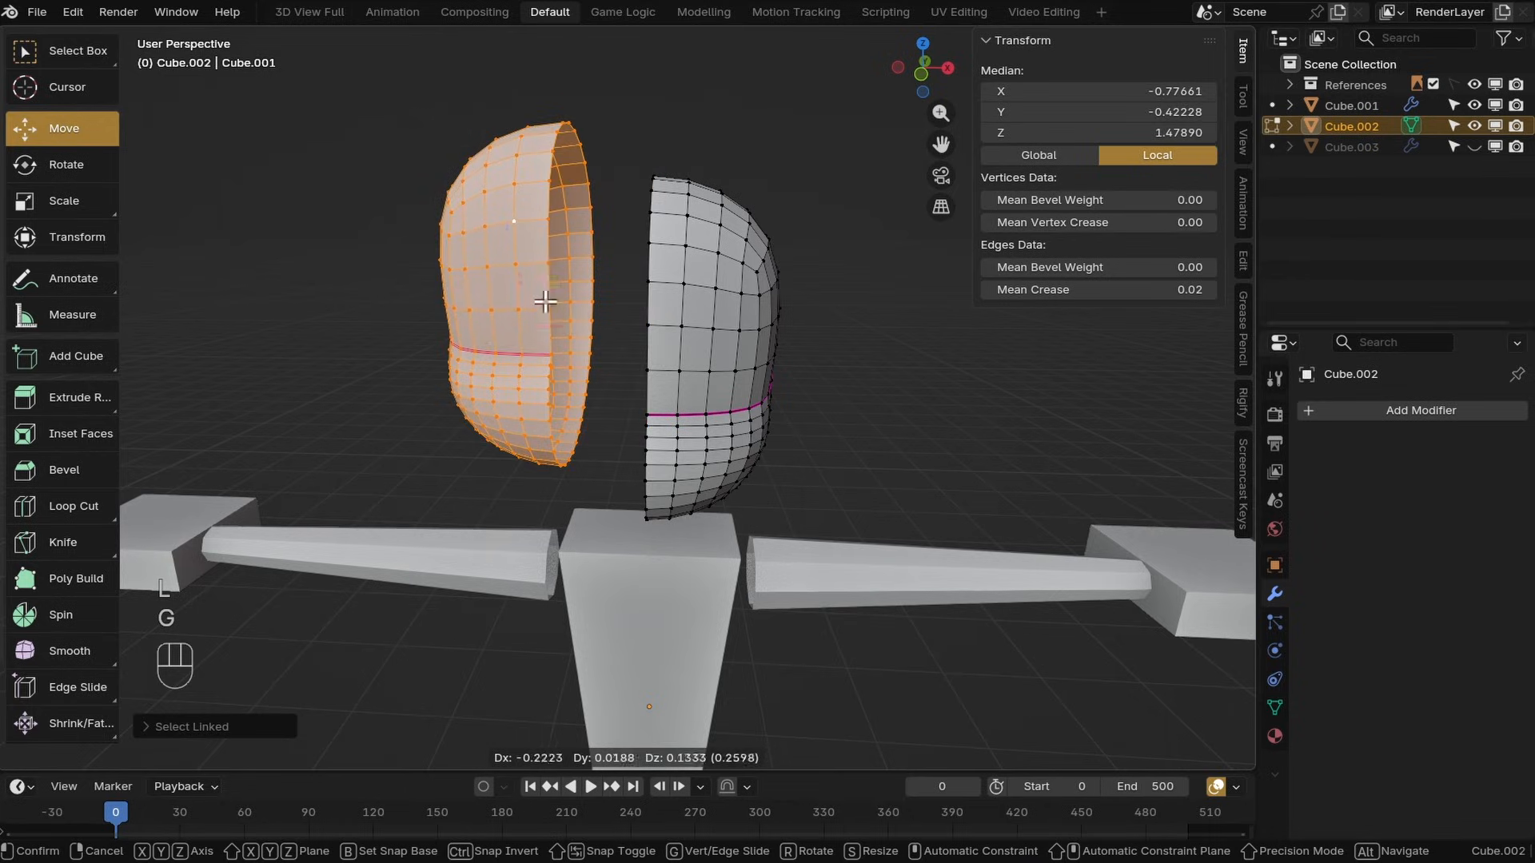
click(443, 326)
key(x)
click(448, 302)
mouse_move(456, 307)
shift+middle_down()
mouse_move(551, 312)
mouse_move(456, 311)
shift+middle_up()
Return to Object Mode and add a Mirror modifier to the head
click(94, 755)
click(96, 732)
click(1415, 410)
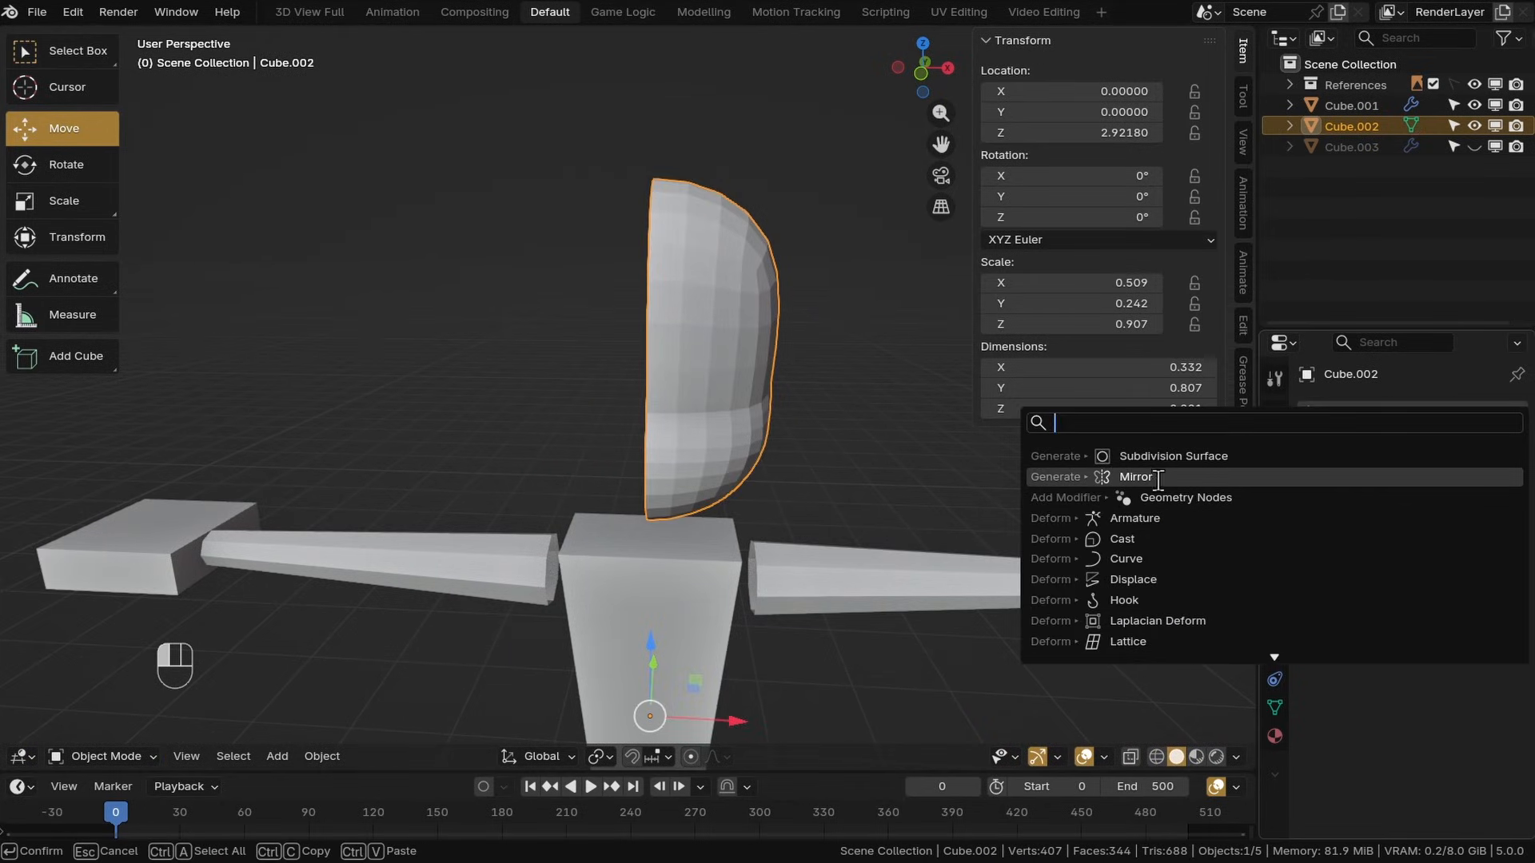
click(1128, 477)
Enter Edit Mode and adjust vertices along the lower side of the head
shift+middle_drag(827, 457, 105, 758)
click(108, 758)
click(127, 643)
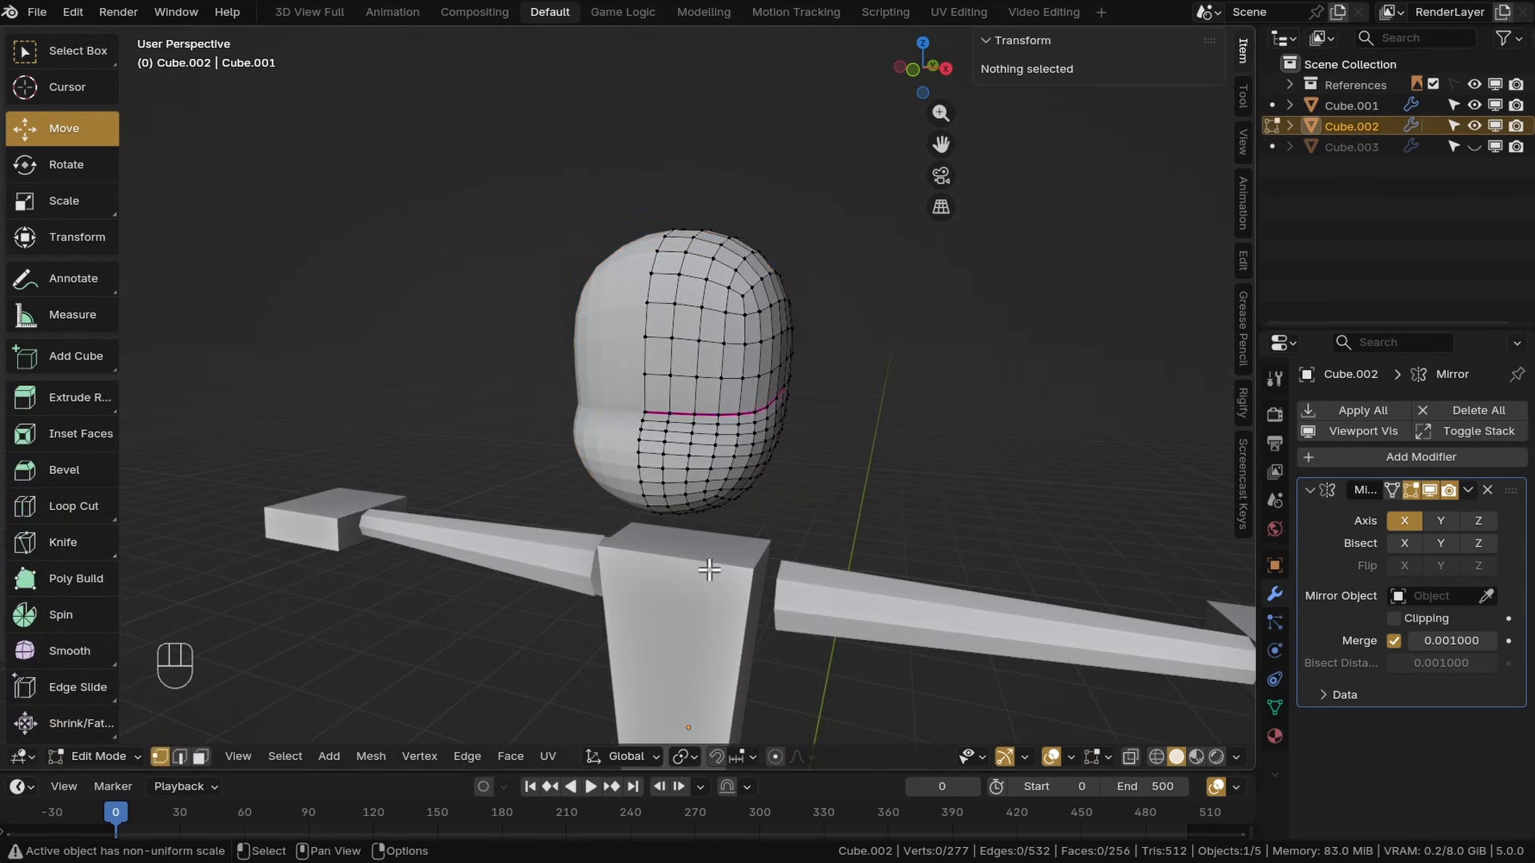
click(751, 341)
shift+middle_drag(796, 419, 750, 483)
click(680, 369)
click(694, 441)
click(603, 432)
click(554, 413)
scroll(748, 447, up, 2)
click(736, 396)
mouse_move(808, 405)
mouse_down()
mouse_move(901, 428)
mouse_move(814, 421)
mouse_up()
key(ctrl+z)
click(712, 469)
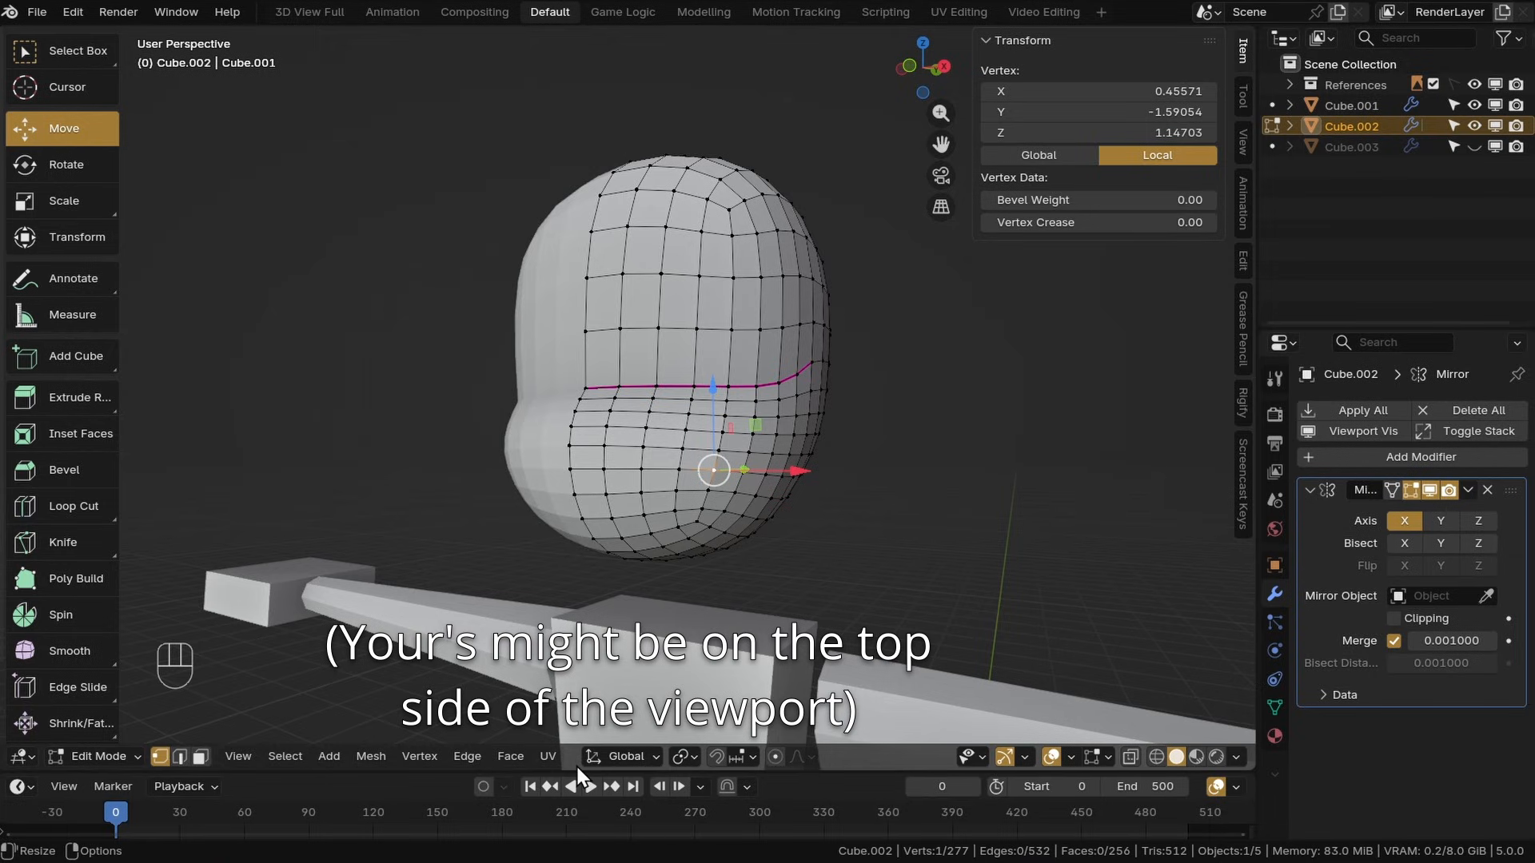
Enable proportional editing and try moving a side vertex of the jaw with it
click(779, 755)
shift+middle_drag(772, 521, 756, 600)
middle_drag(756, 599, 760, 476)
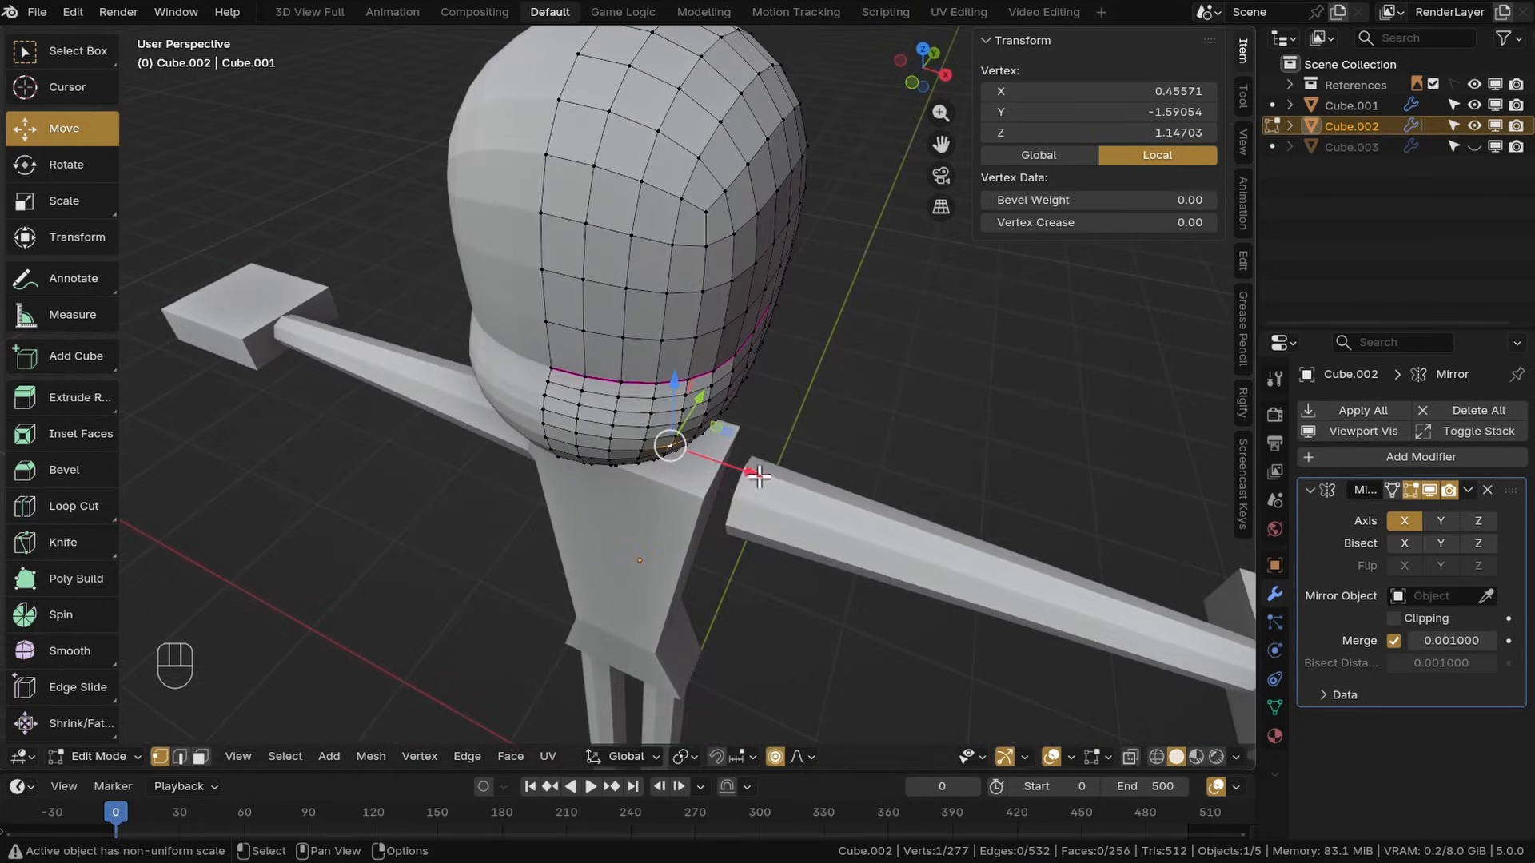
drag(758, 477, 834, 534)
scroll(831, 533, down, 5)
drag(931, 578, 942, 607)
scroll(947, 592, up, 2)
scroll(959, 594, up, 3)
scroll(1054, 615, down, 4)
key(ctrl+z)
middle_drag(949, 610, 759, 390)
click(773, 407)
drag(852, 416, 870, 449)
key(ctrl+z)
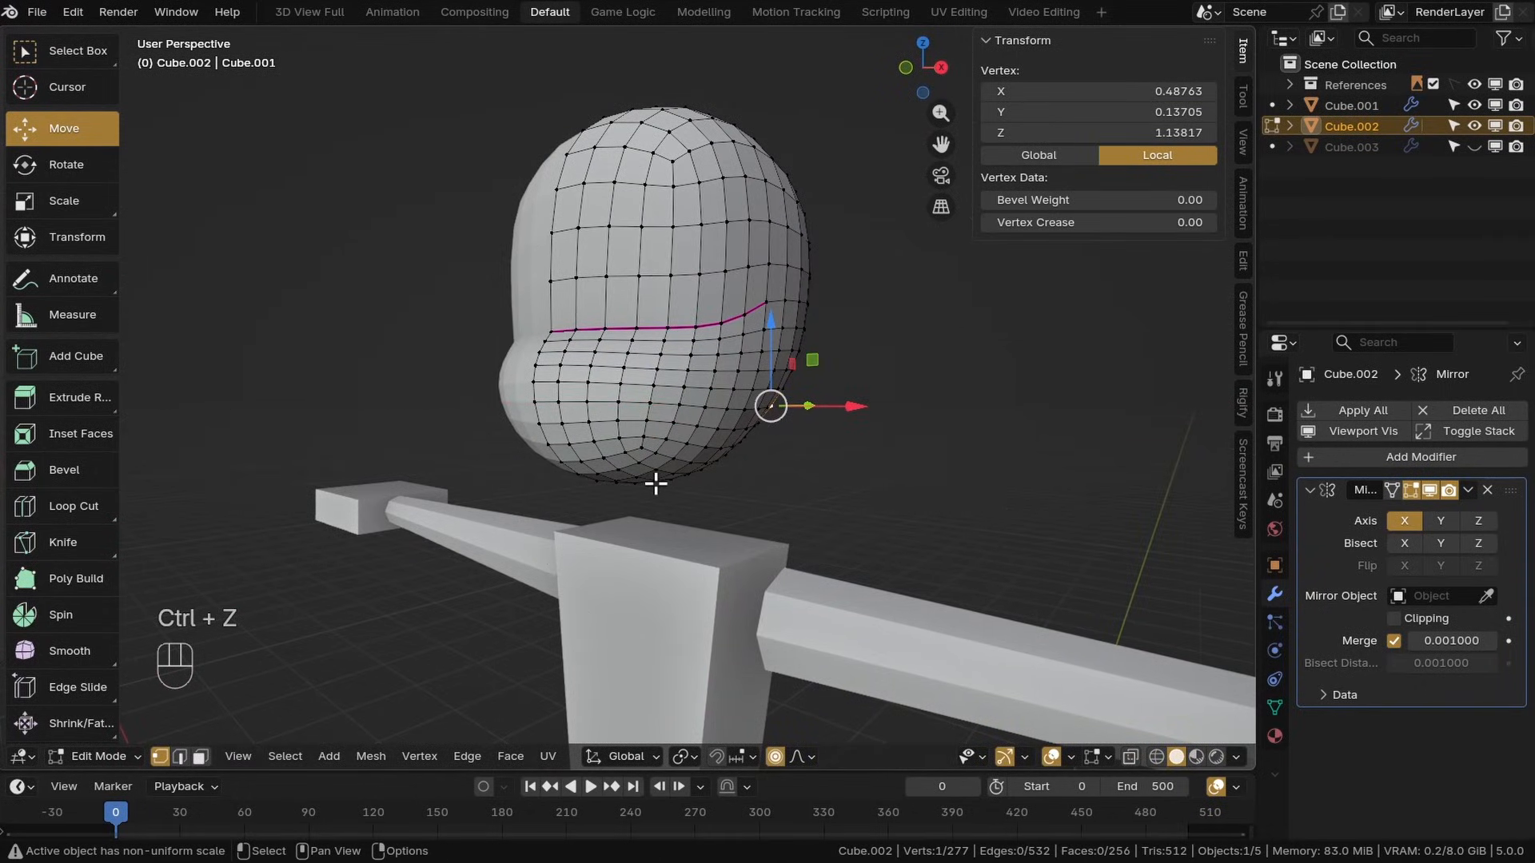
Nudge the selected side vertex along X and switch to Object Mode
middle_drag(578, 496, 840, 436)
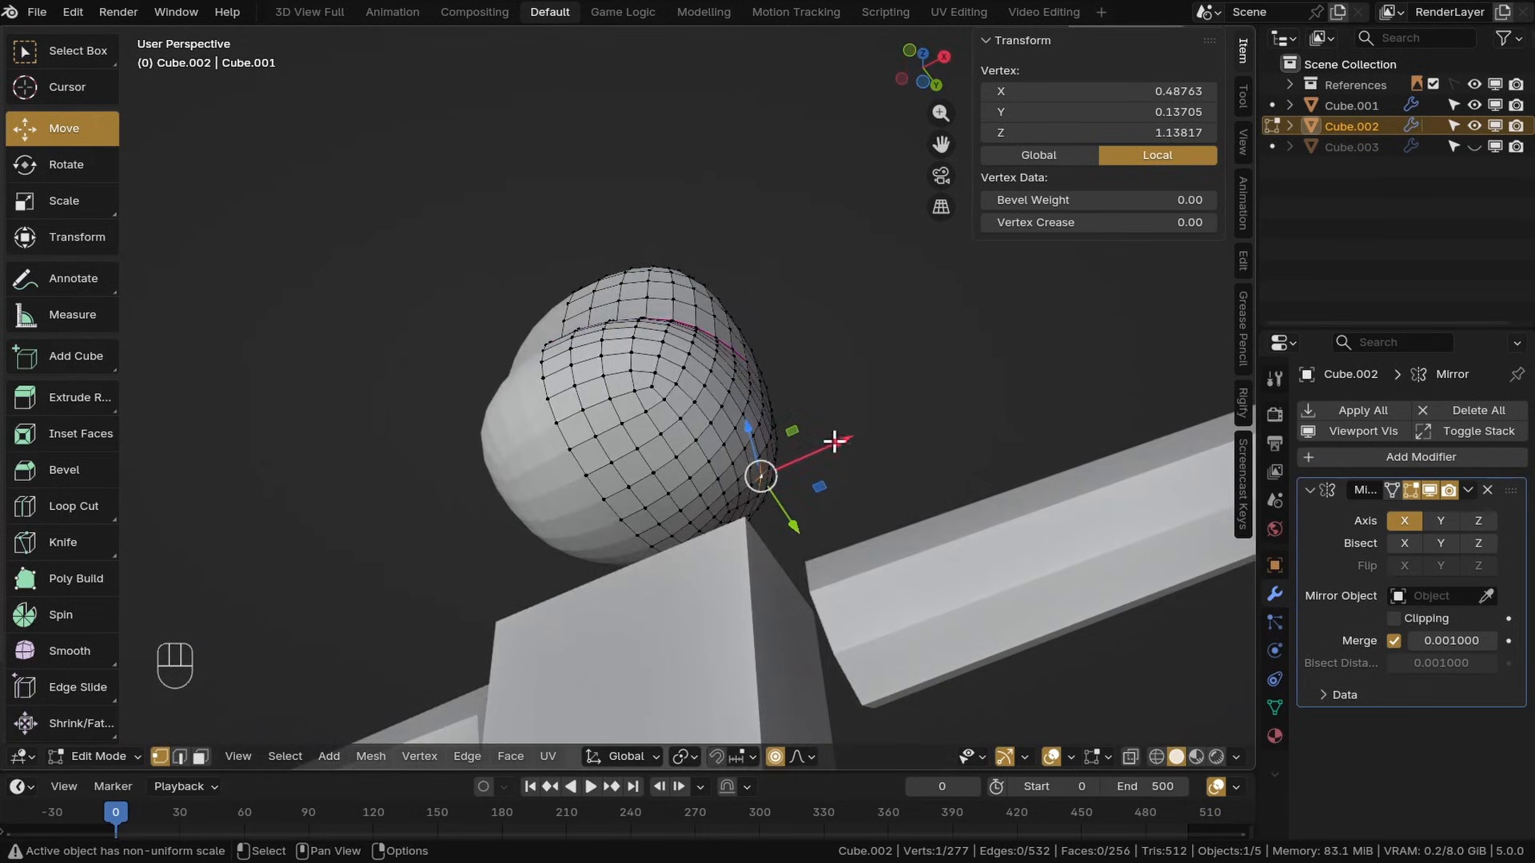
mouse_move(839, 436)
mouse_down()
mouse_move(898, 418)
mouse_move(832, 445)
mouse_up()
middle_drag(833, 446, 80, 762)
click(79, 756)
click(104, 619)
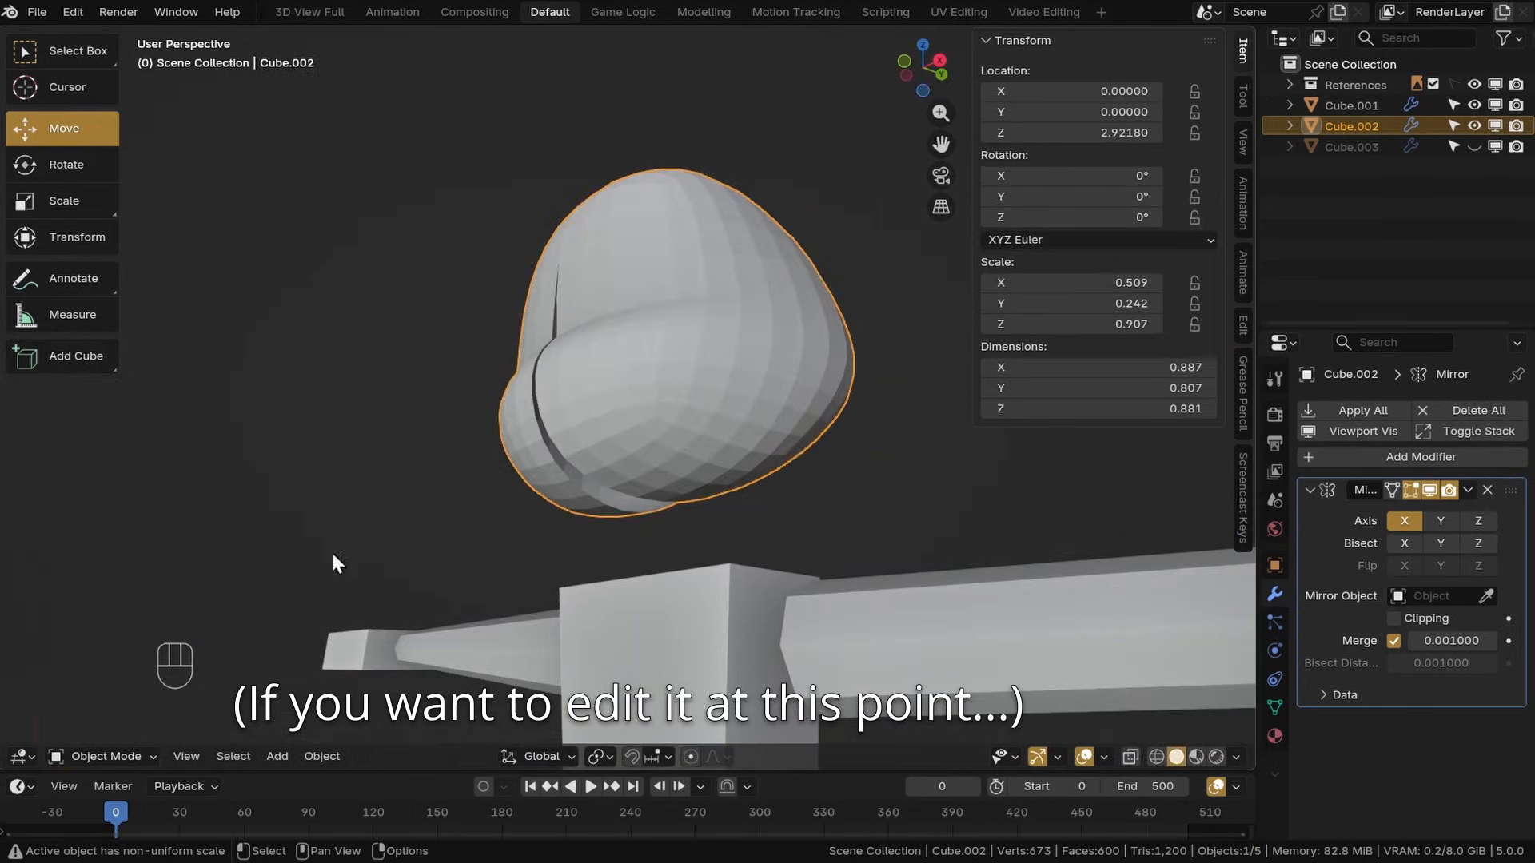
Undo the duplicate, deletion and recent vertex nudge to return to Edit Mode
key(shift+d)
right_click(745, 370)
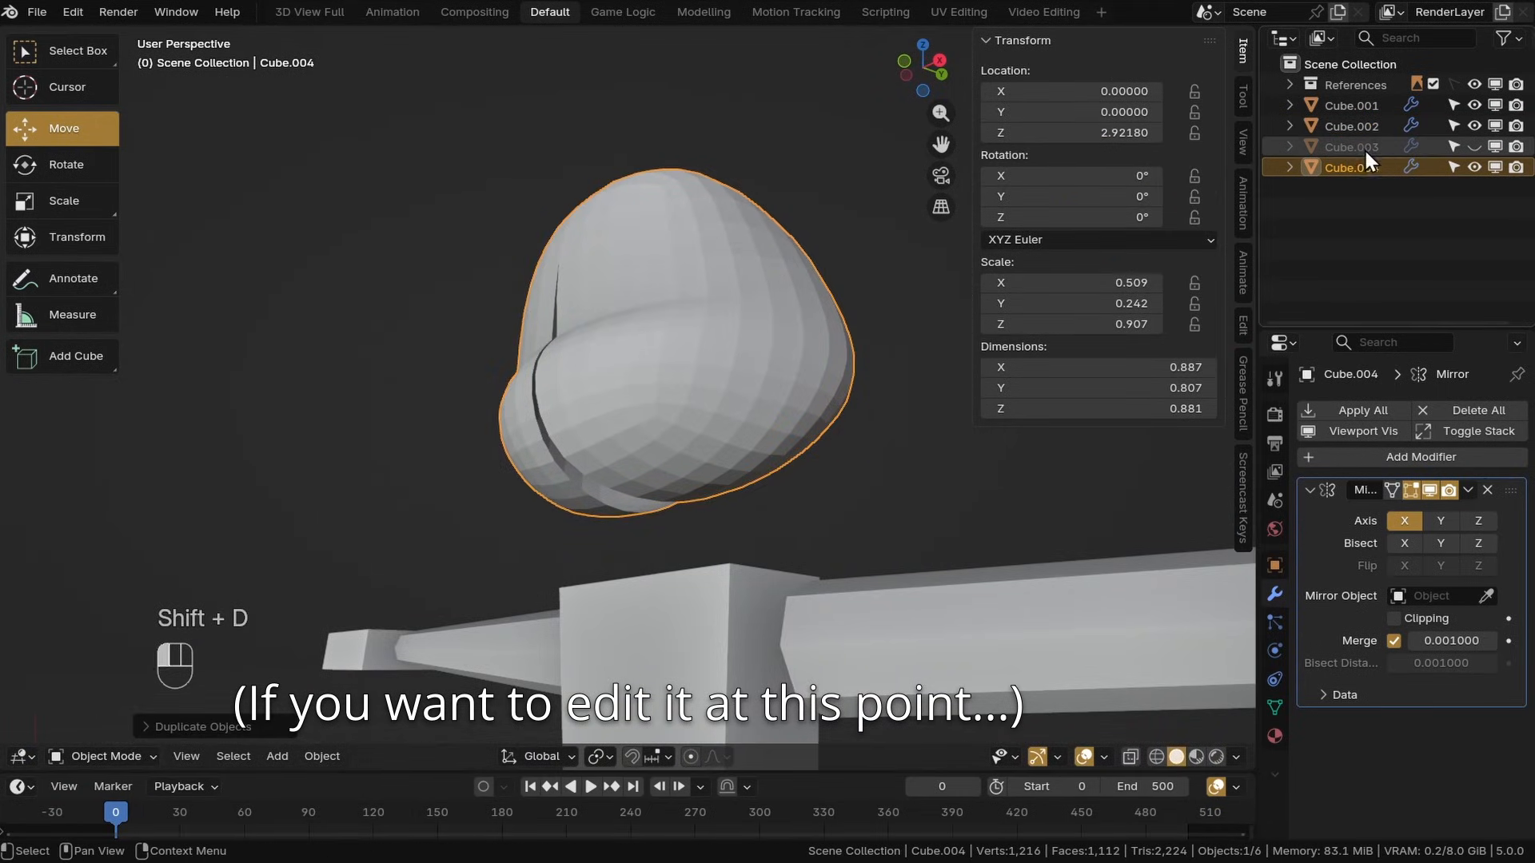
key(Delete)
key(ctrl+z)
key(ctrl+z)
key(ctrl+z)
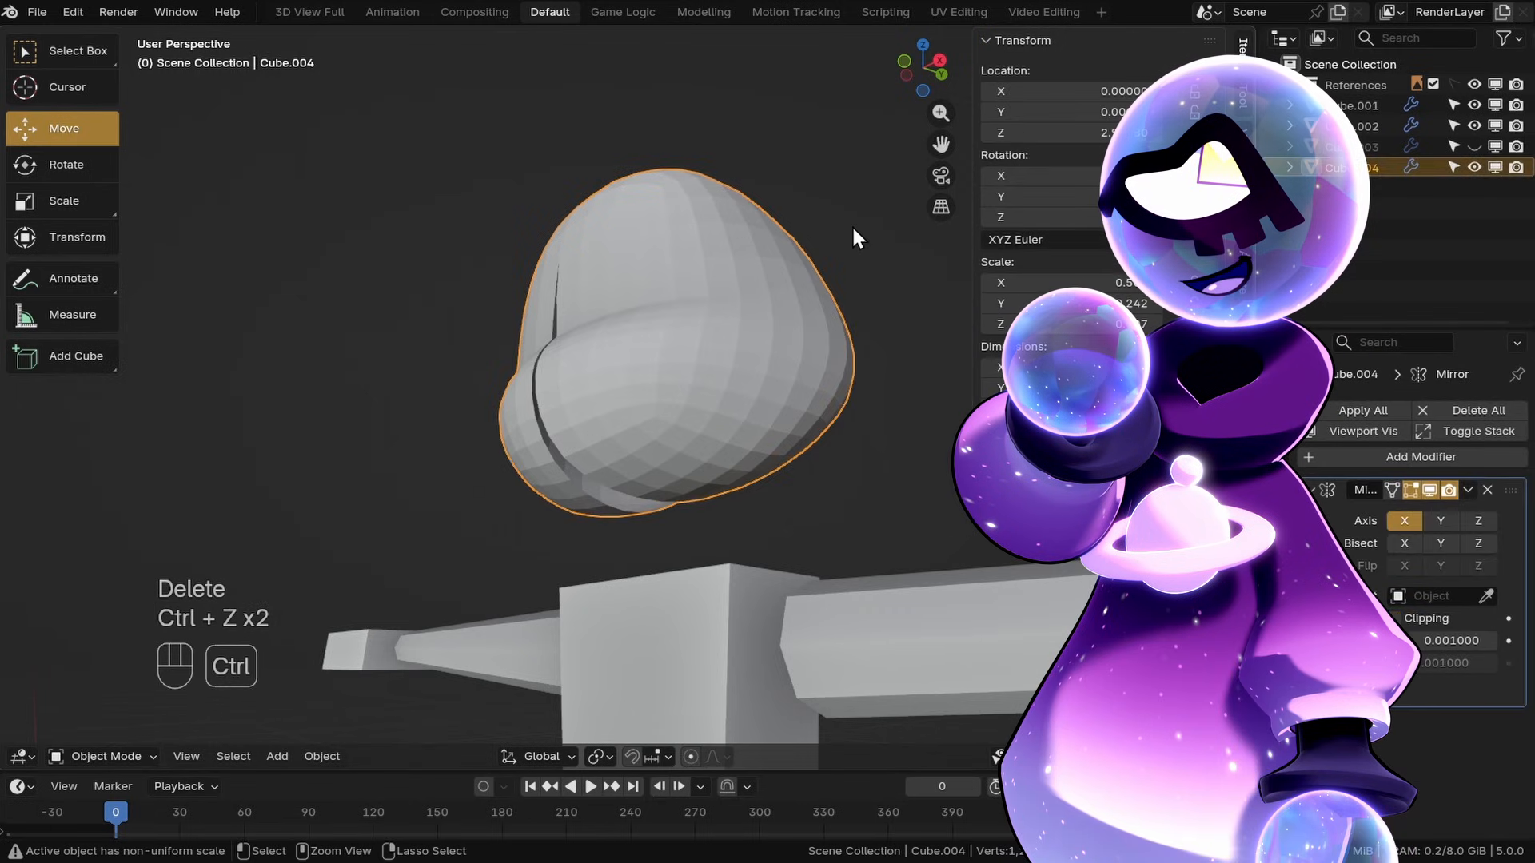
key(ctrl+z)
key(ctrl+z)
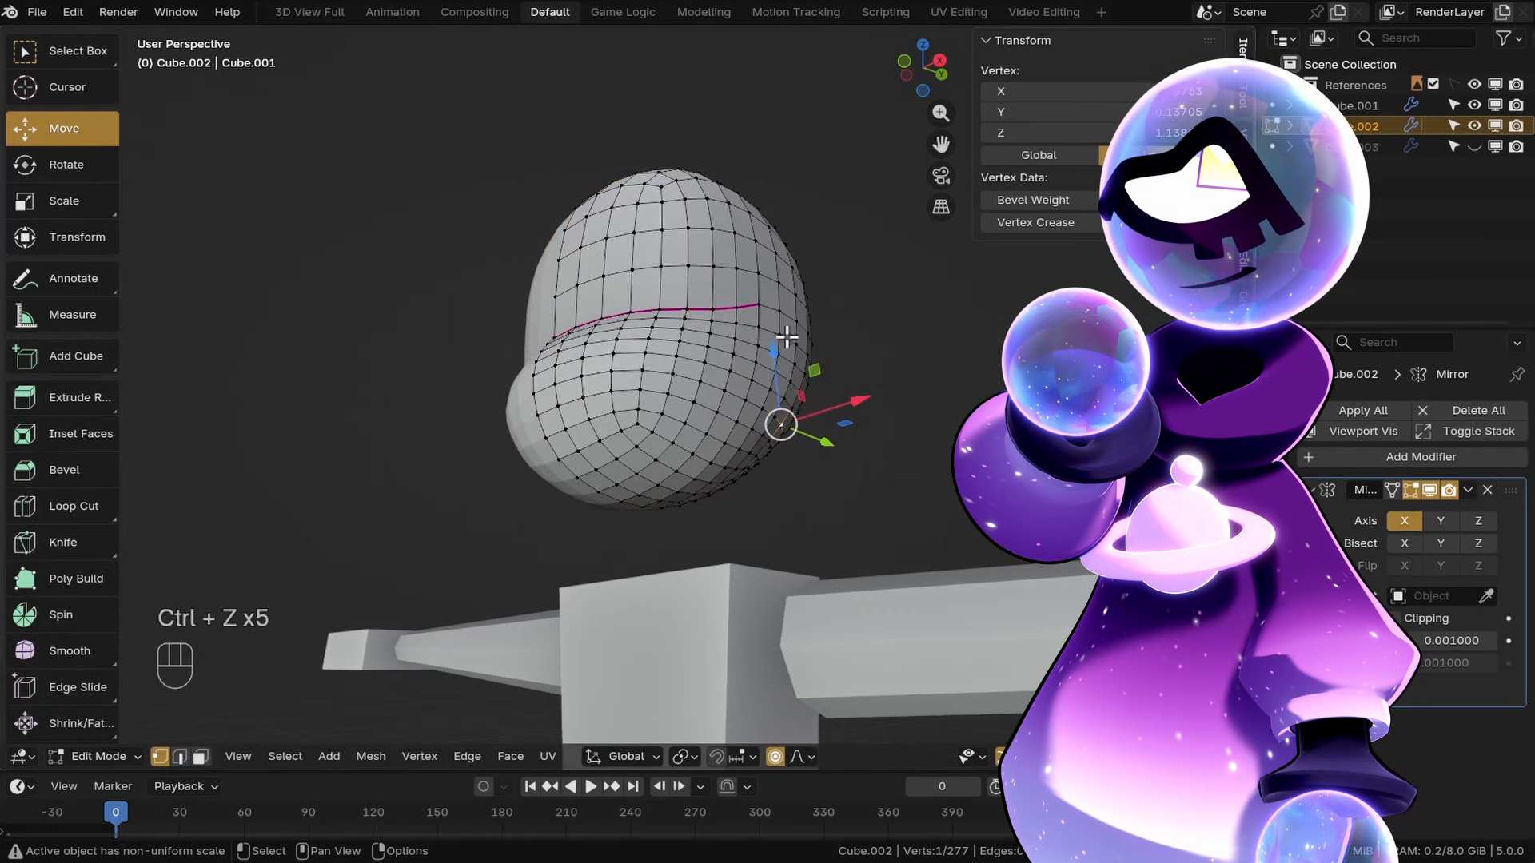
Enable Clipping on the head's Mirror modifier and return to Object Mode
middle_drag(786, 336, 855, 402)
click(1396, 620)
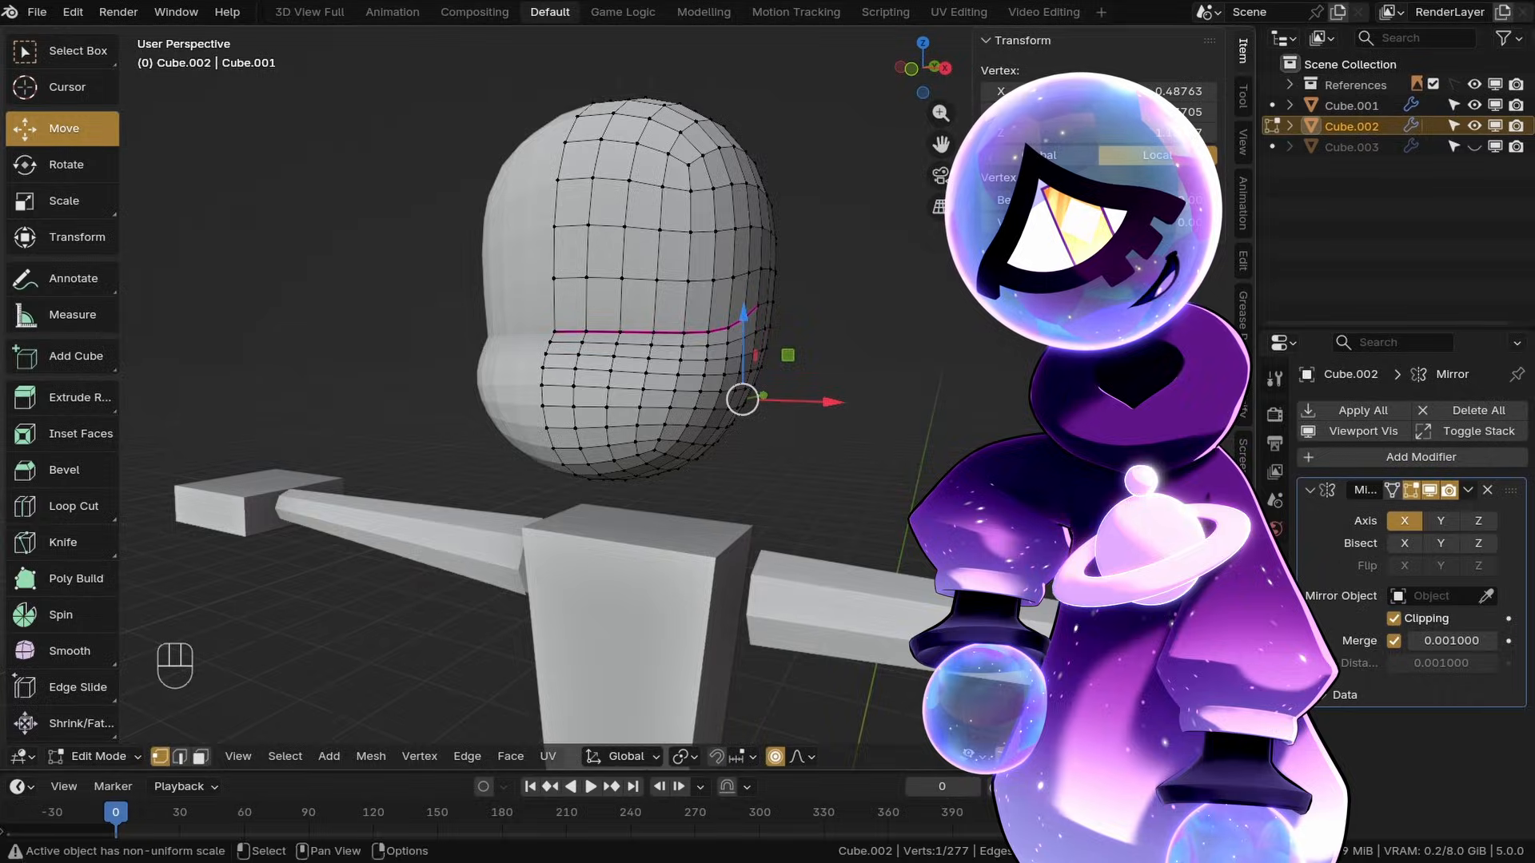
click(99, 756)
click(120, 622)
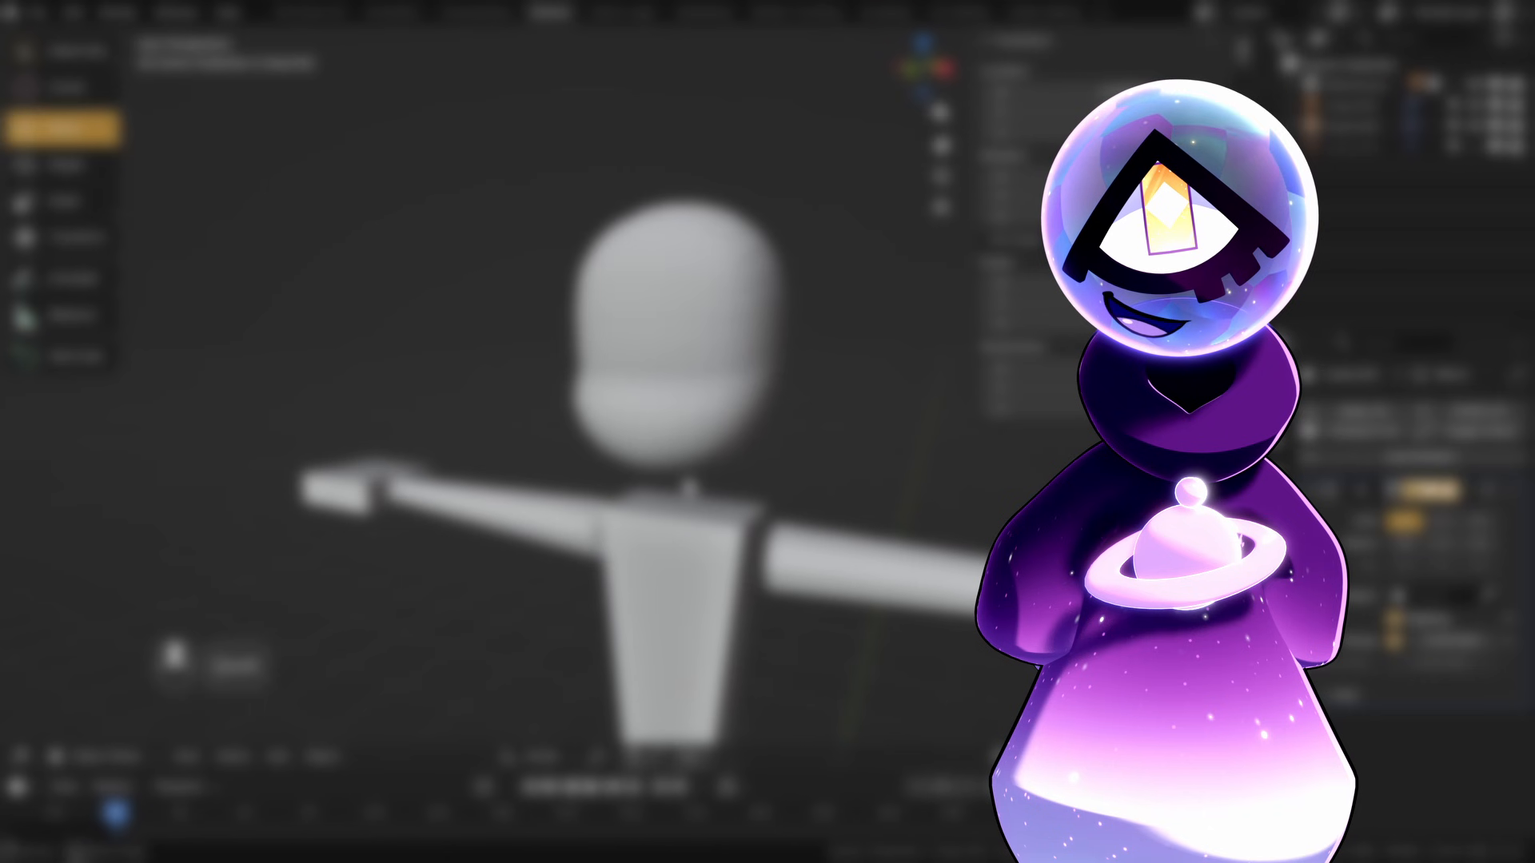
Enter Edit Mode, switch to face select and select faces on the head's side above the crease
shift+middle_drag(684, 475, 657, 421)
scroll(686, 471, up, 2)
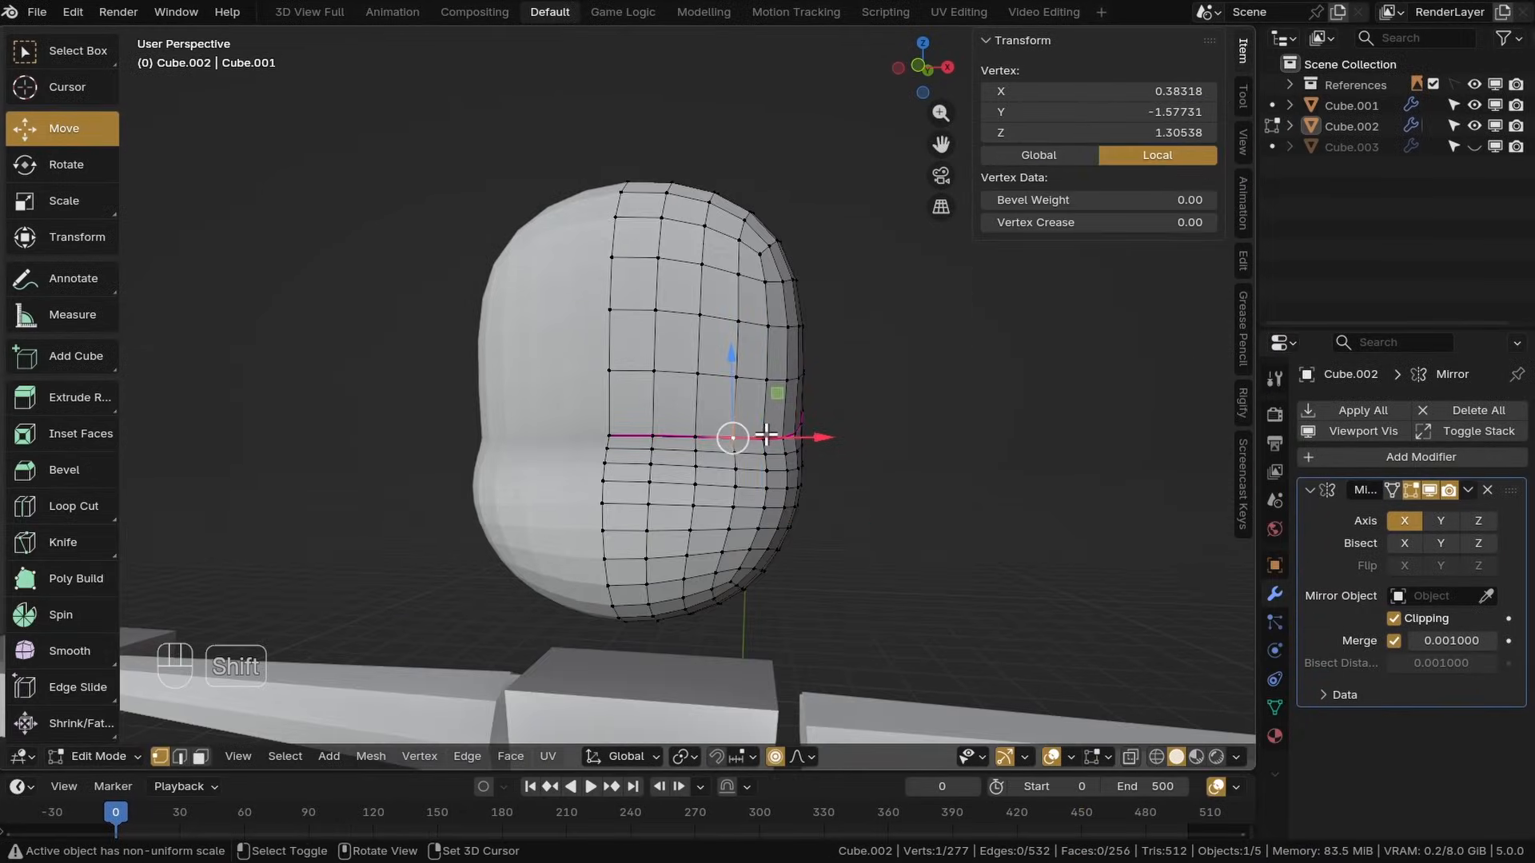
shift+click(766, 434)
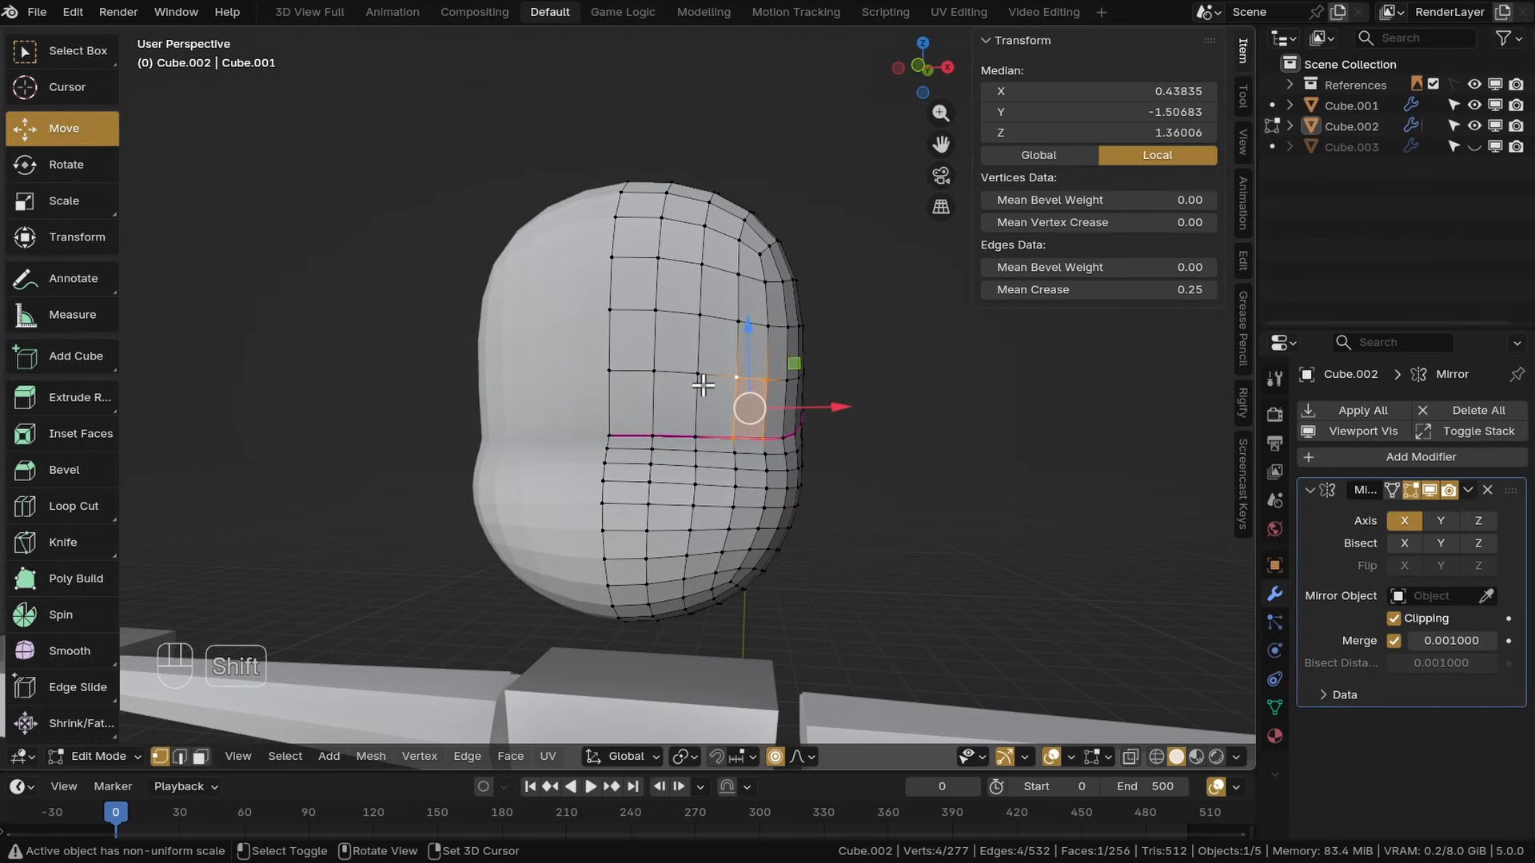
click(864, 434)
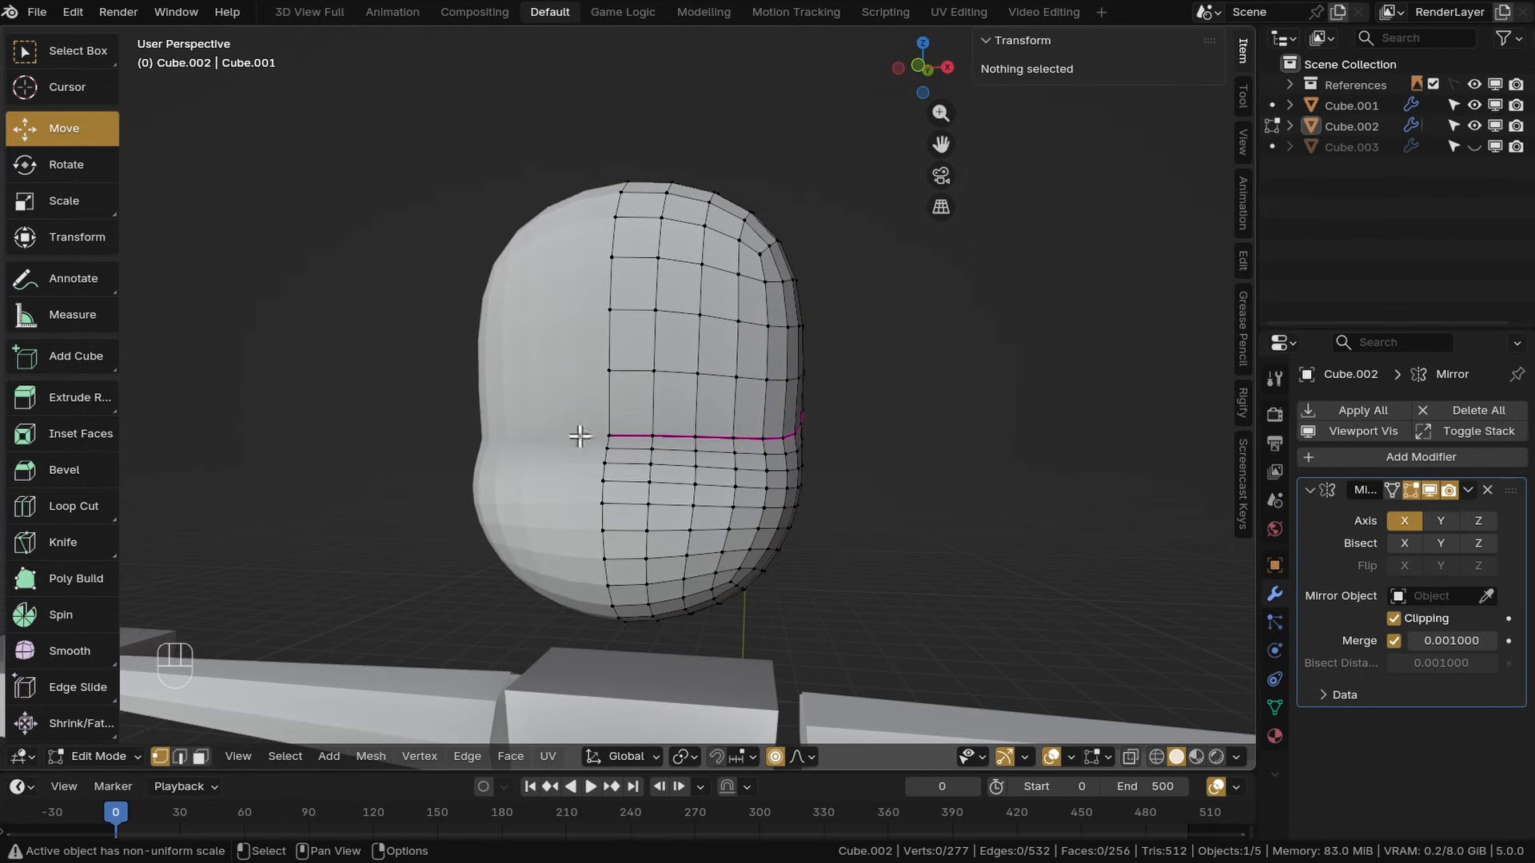
click(200, 756)
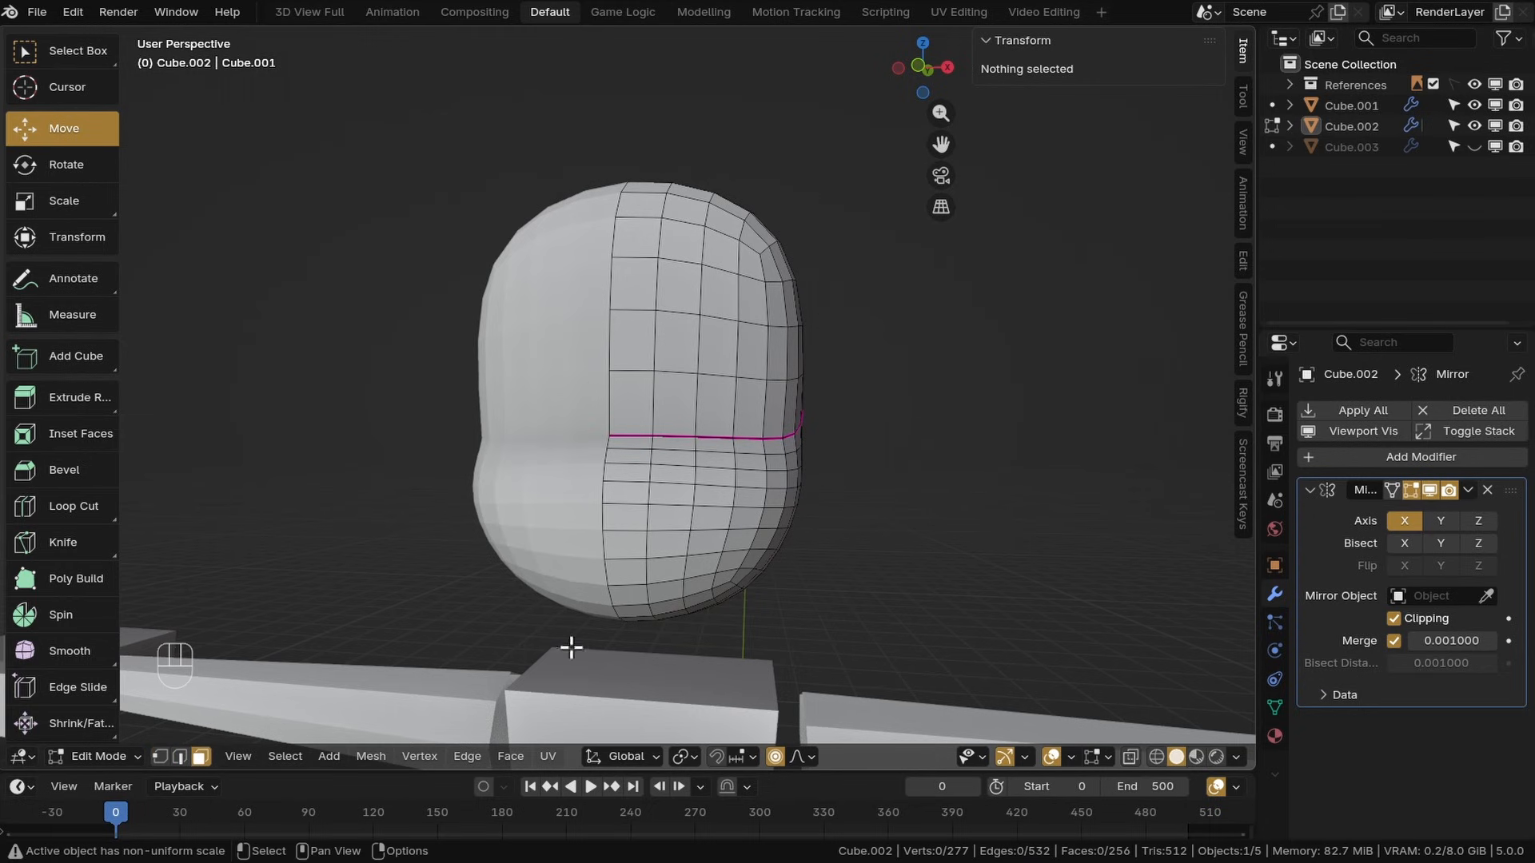
click(689, 352)
click(711, 297)
shift+click(715, 360)
shift+click(677, 350)
shift+click(678, 409)
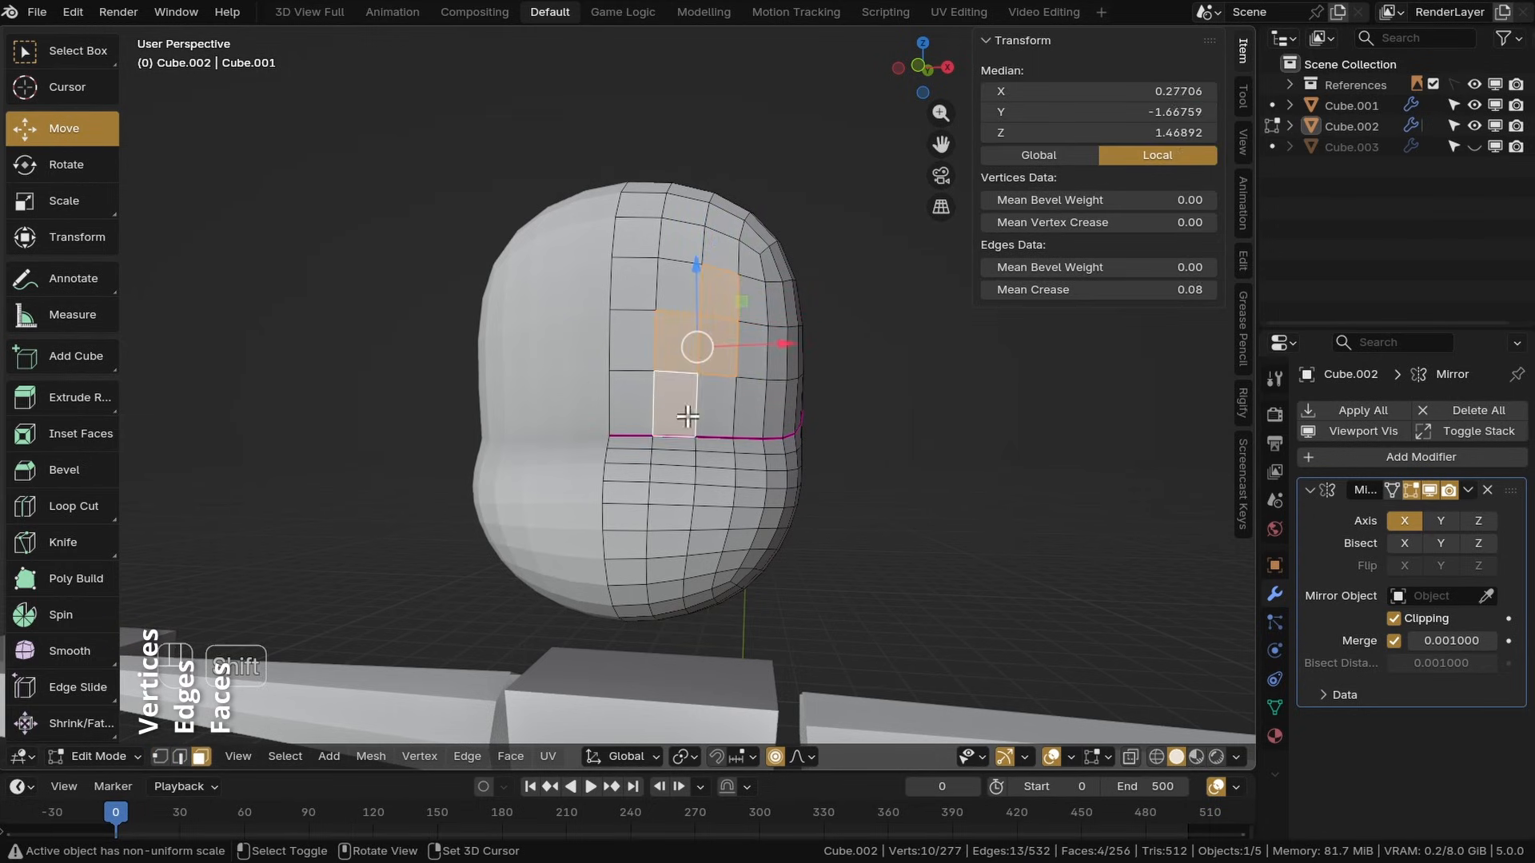
shift+click(714, 410)
shift+drag(744, 368, 748, 369)
shift+click(750, 371)
shift+click(748, 415)
key(ctrl+z)
key(ctrl+z)
key(ctrl+z)
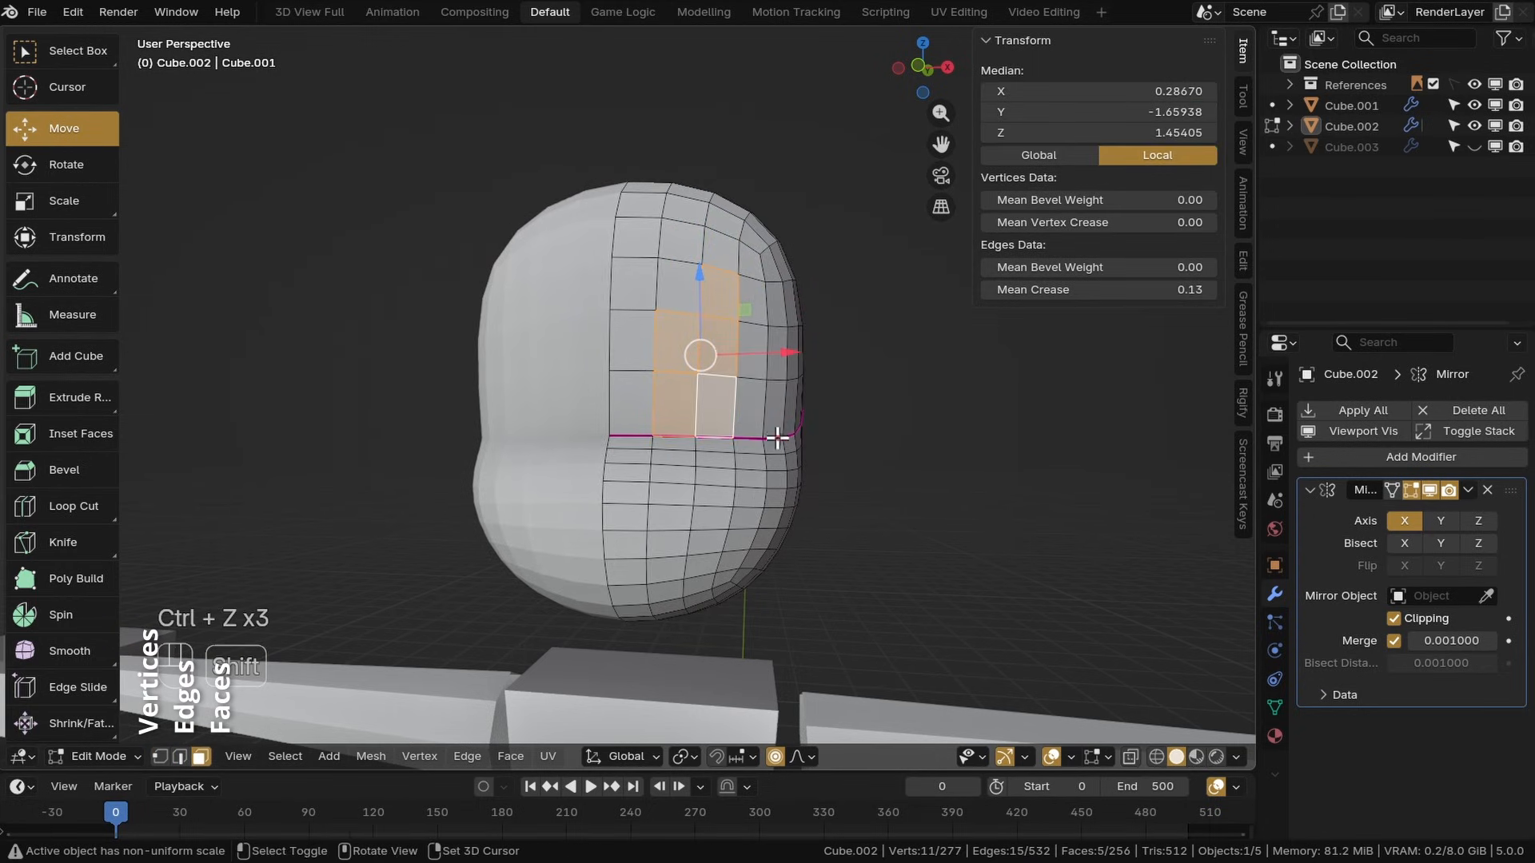
Select the faces over the eye area, leaving a bridge for the nose, and delete them
middle_drag(747, 415, 805, 490)
click(768, 475)
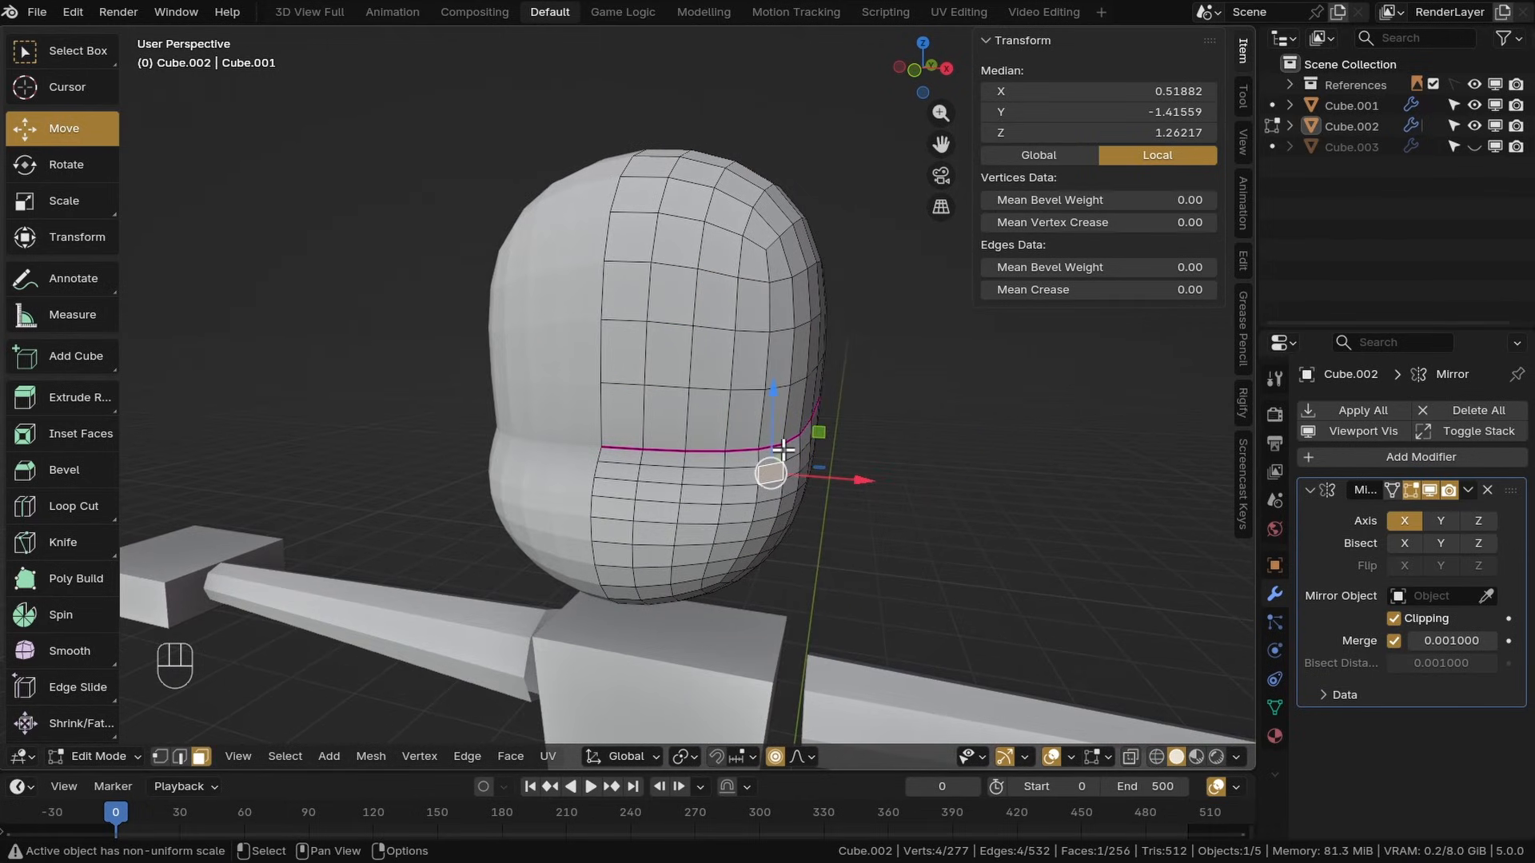
key(KP_1)
scroll(752, 408, up, 3)
click(627, 406)
shift+click(640, 320)
shift+click(697, 305)
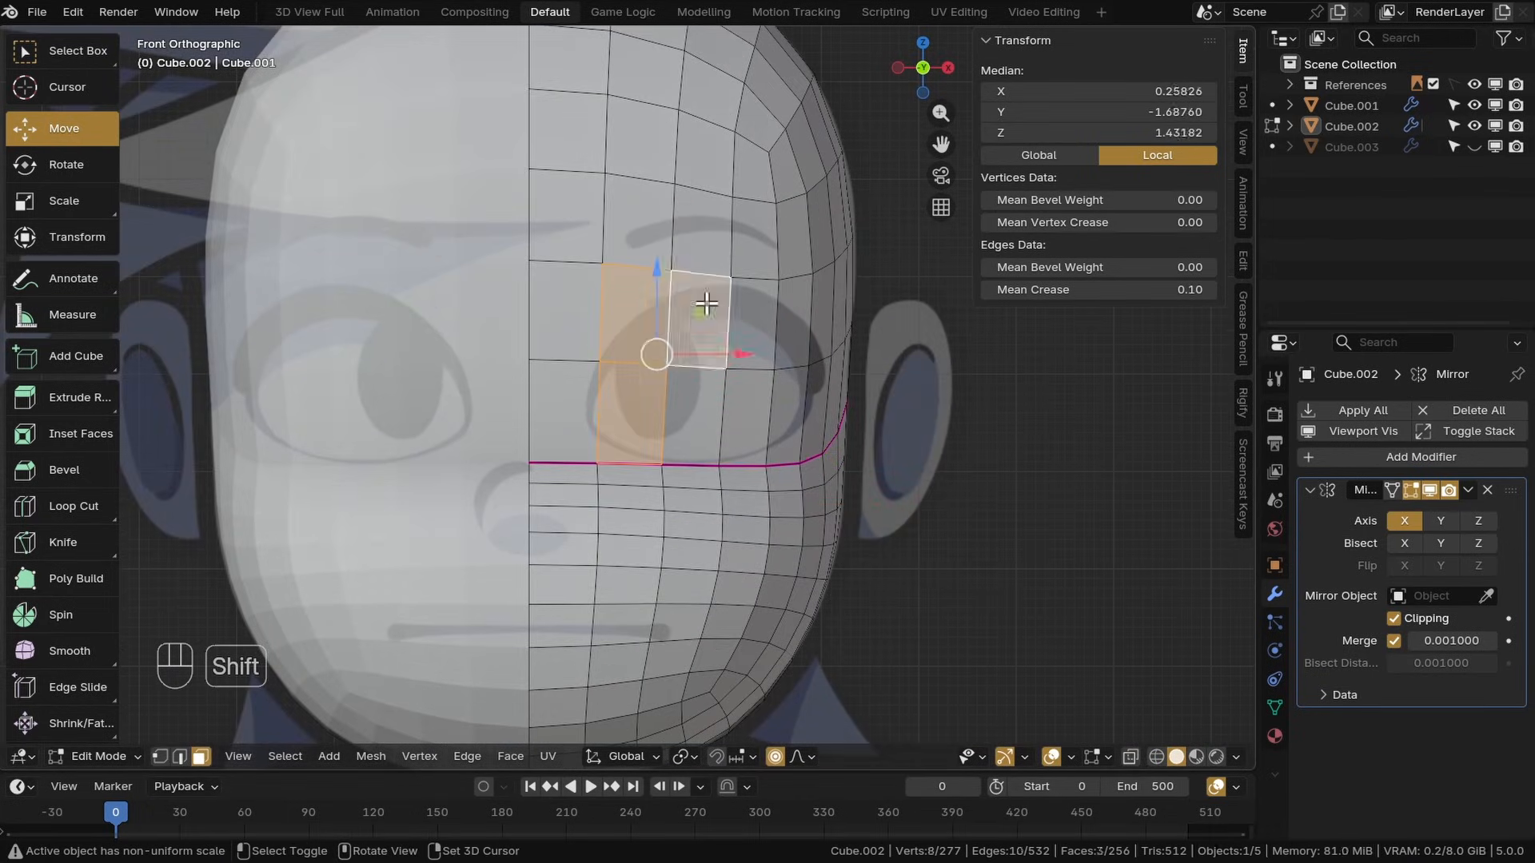
shift+click(749, 306)
shift+click(794, 312)
shift+click(823, 326)
middle_drag(704, 418, 628, 469)
key(KP_1)
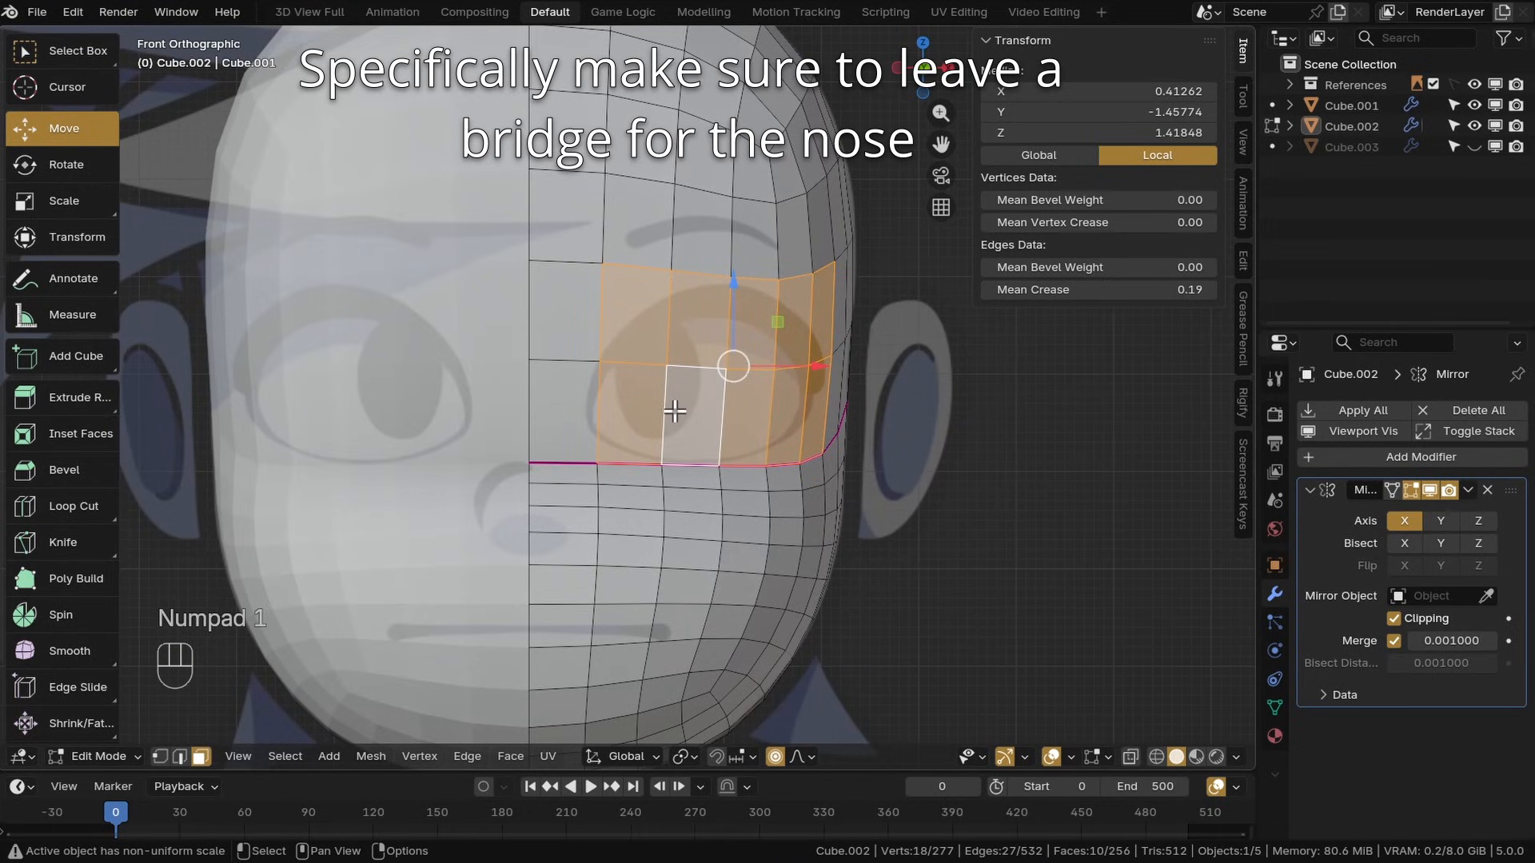
key(x)
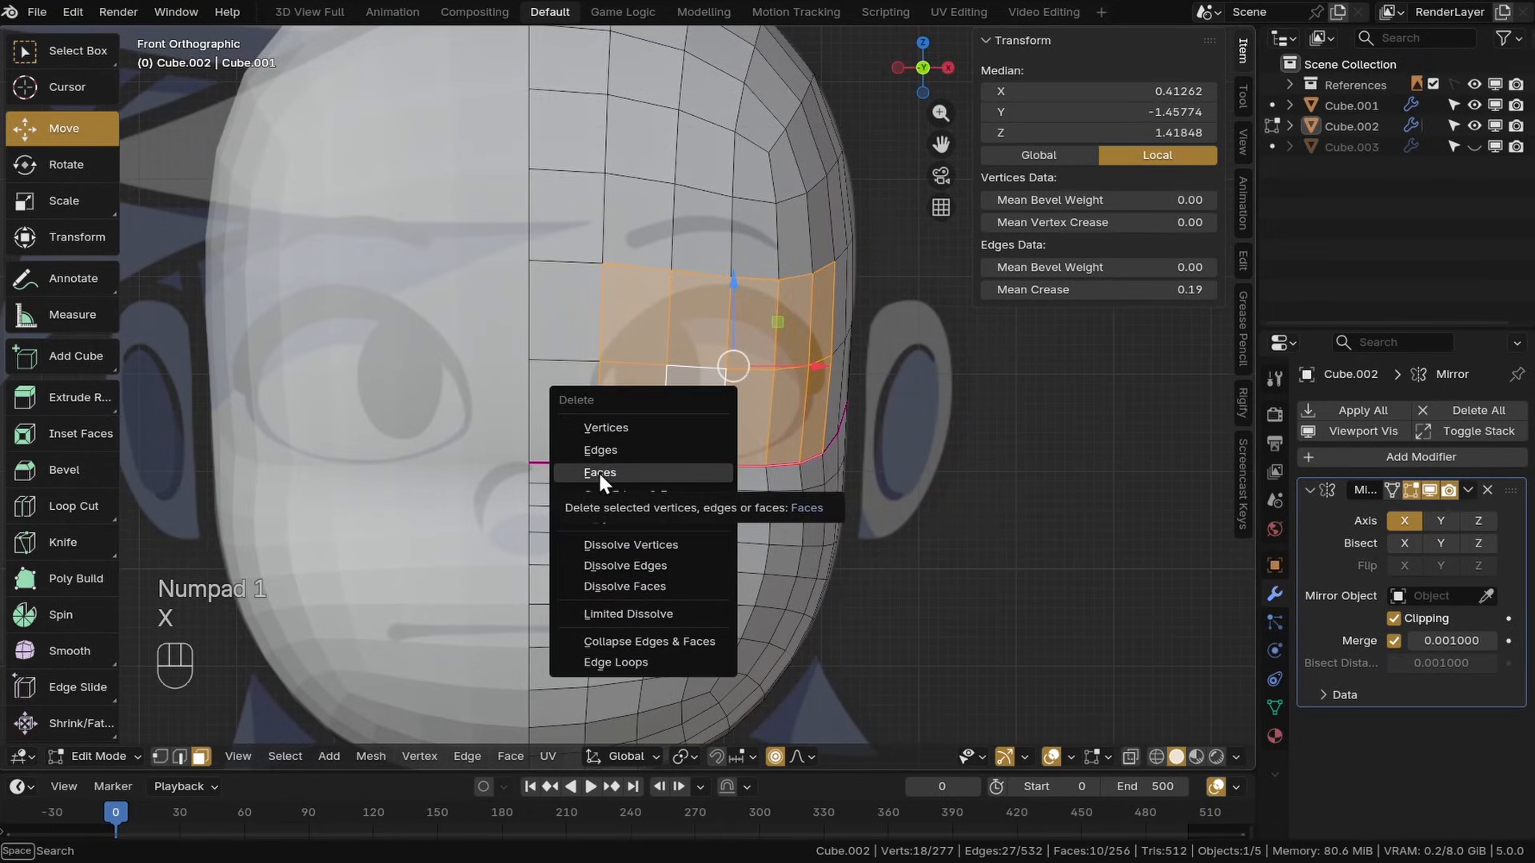
click(599, 471)
Select more faces around the eye opening and delete them, then save the file
shift+middle_drag(840, 424, 848, 357)
click(693, 396)
shift+click(689, 362)
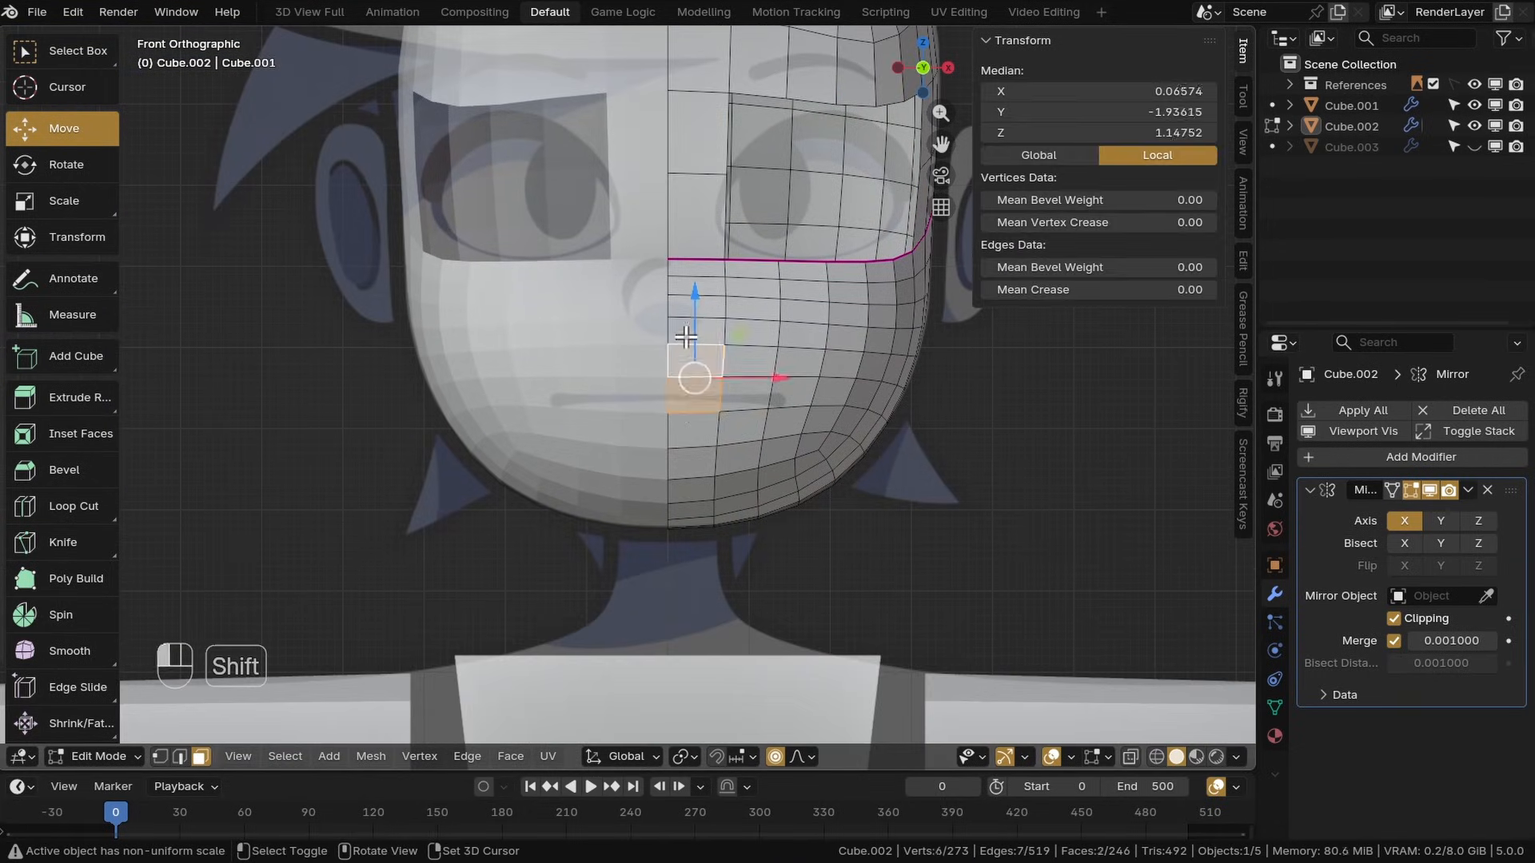
shift+click(692, 464)
shift+click(749, 337)
shift+click(780, 445)
shift+click(844, 339)
middle_drag(829, 408, 750, 422)
key(KP_1)
key(x)
click(692, 359)
key(ctrl+s)
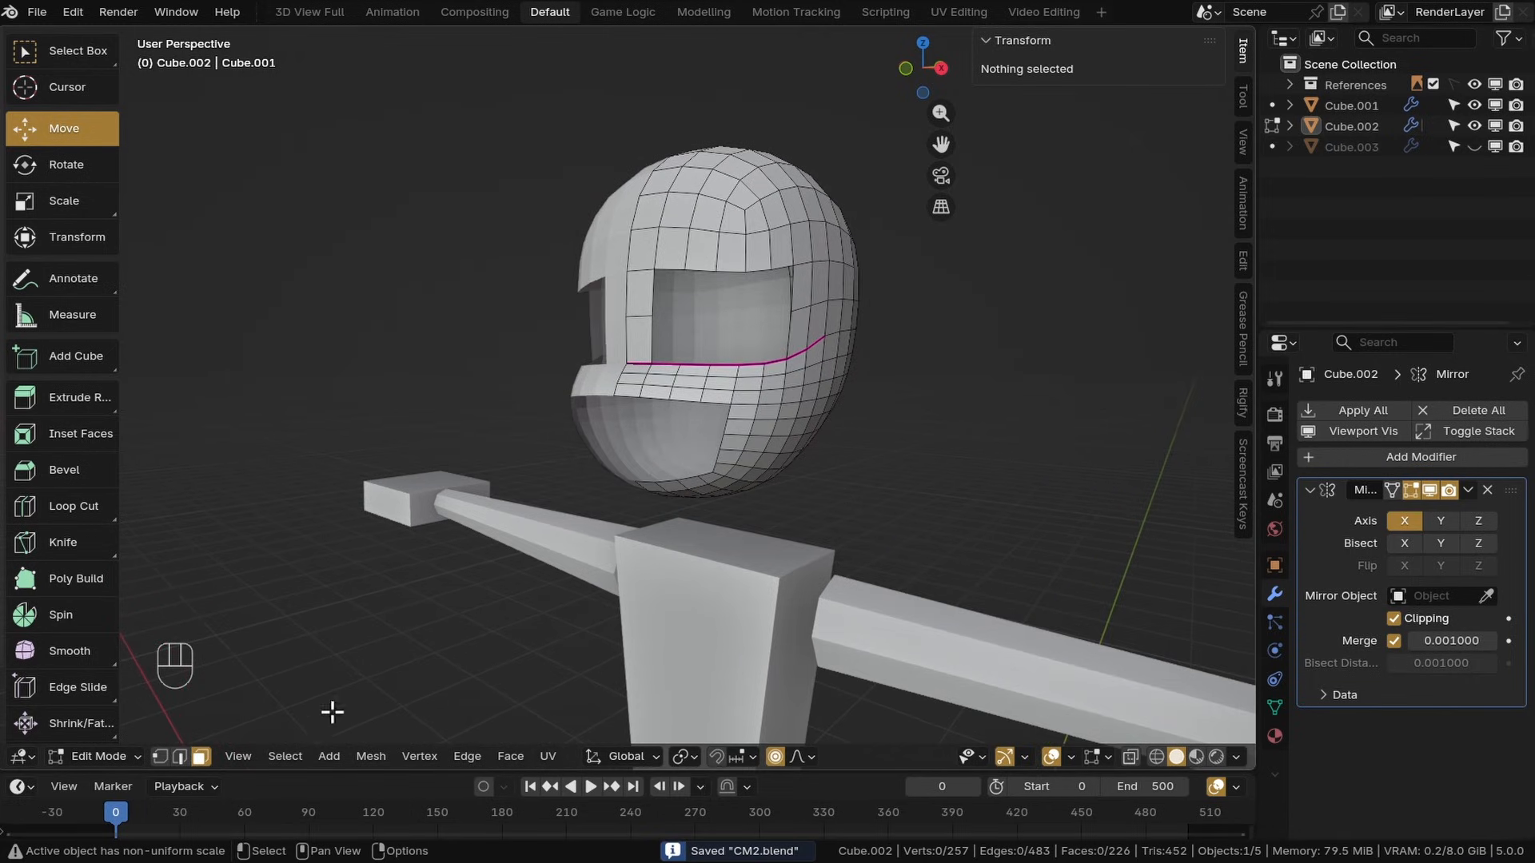
Switch to vertex select and select the border loop of the eye opening
click(163, 757)
middle_drag(497, 617, 587, 389)
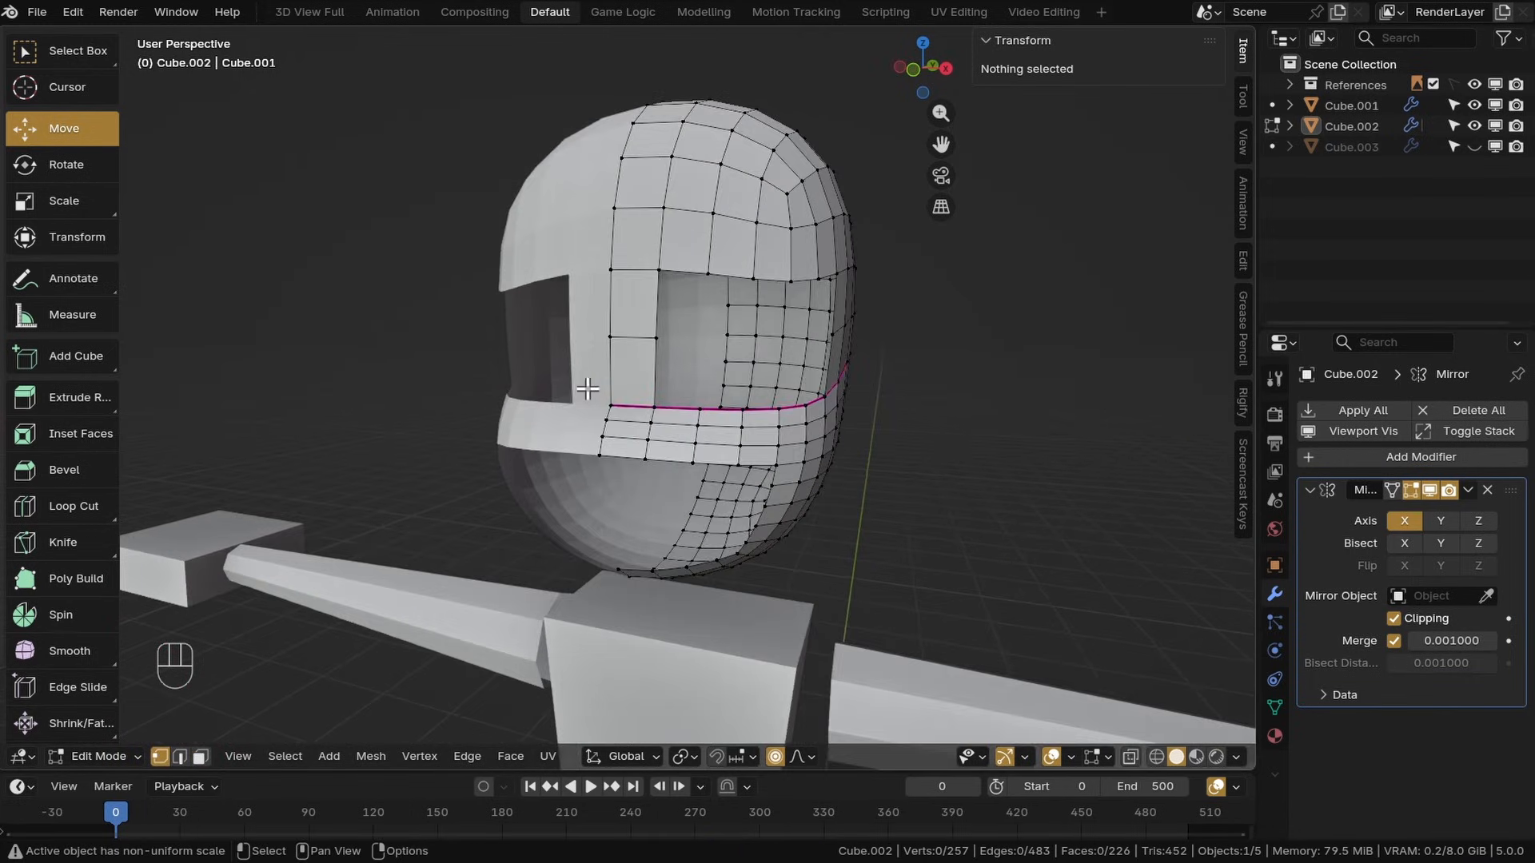
alt+click(750, 339)
middle_drag(749, 339, 691, 392)
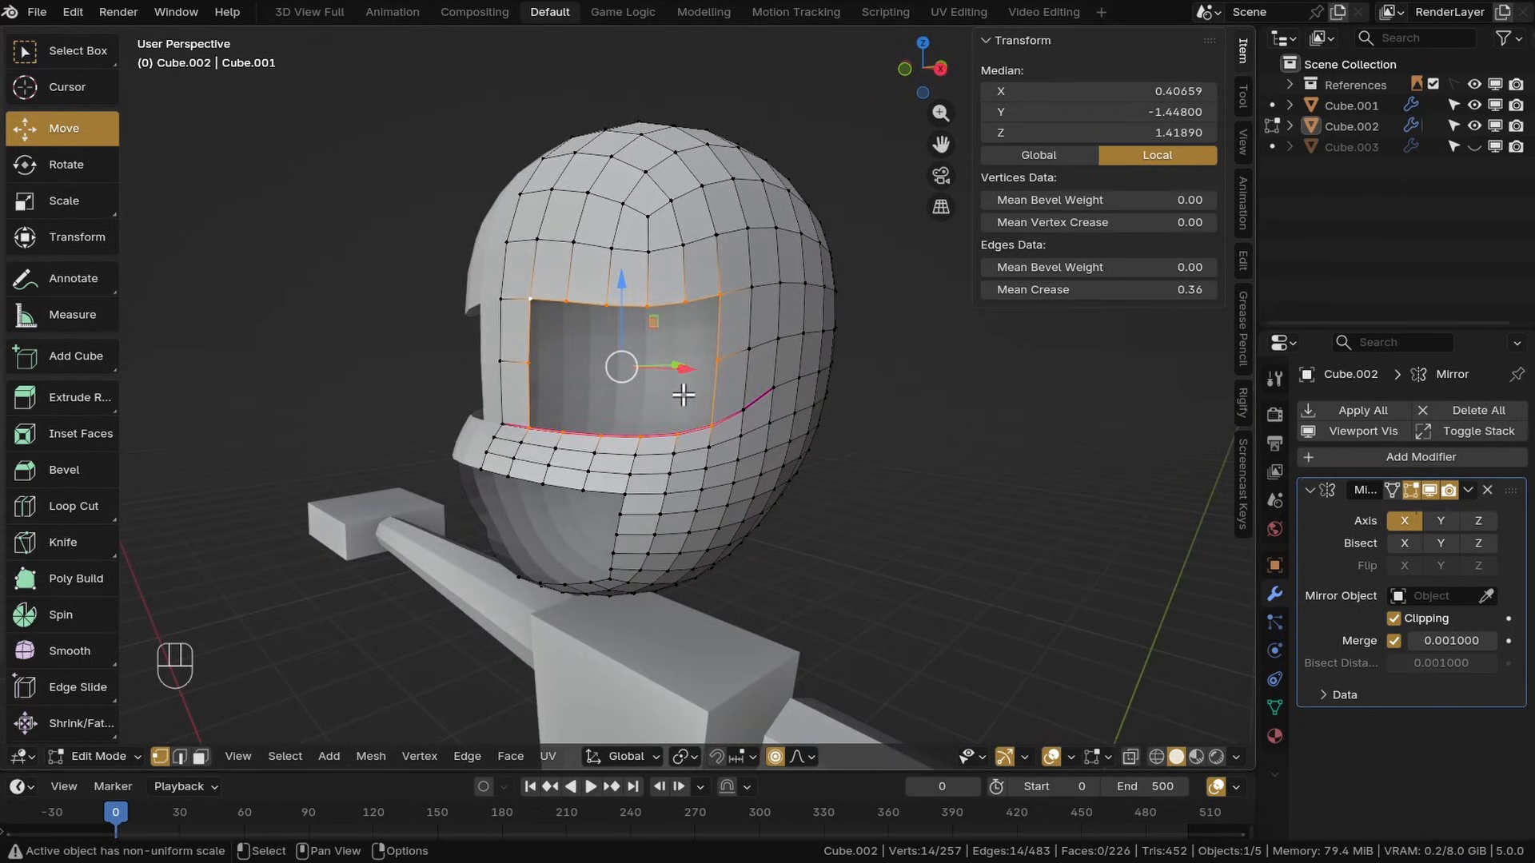
Try to extrude the eye opening's border loop, including with the Extrude Region tool
key(e)
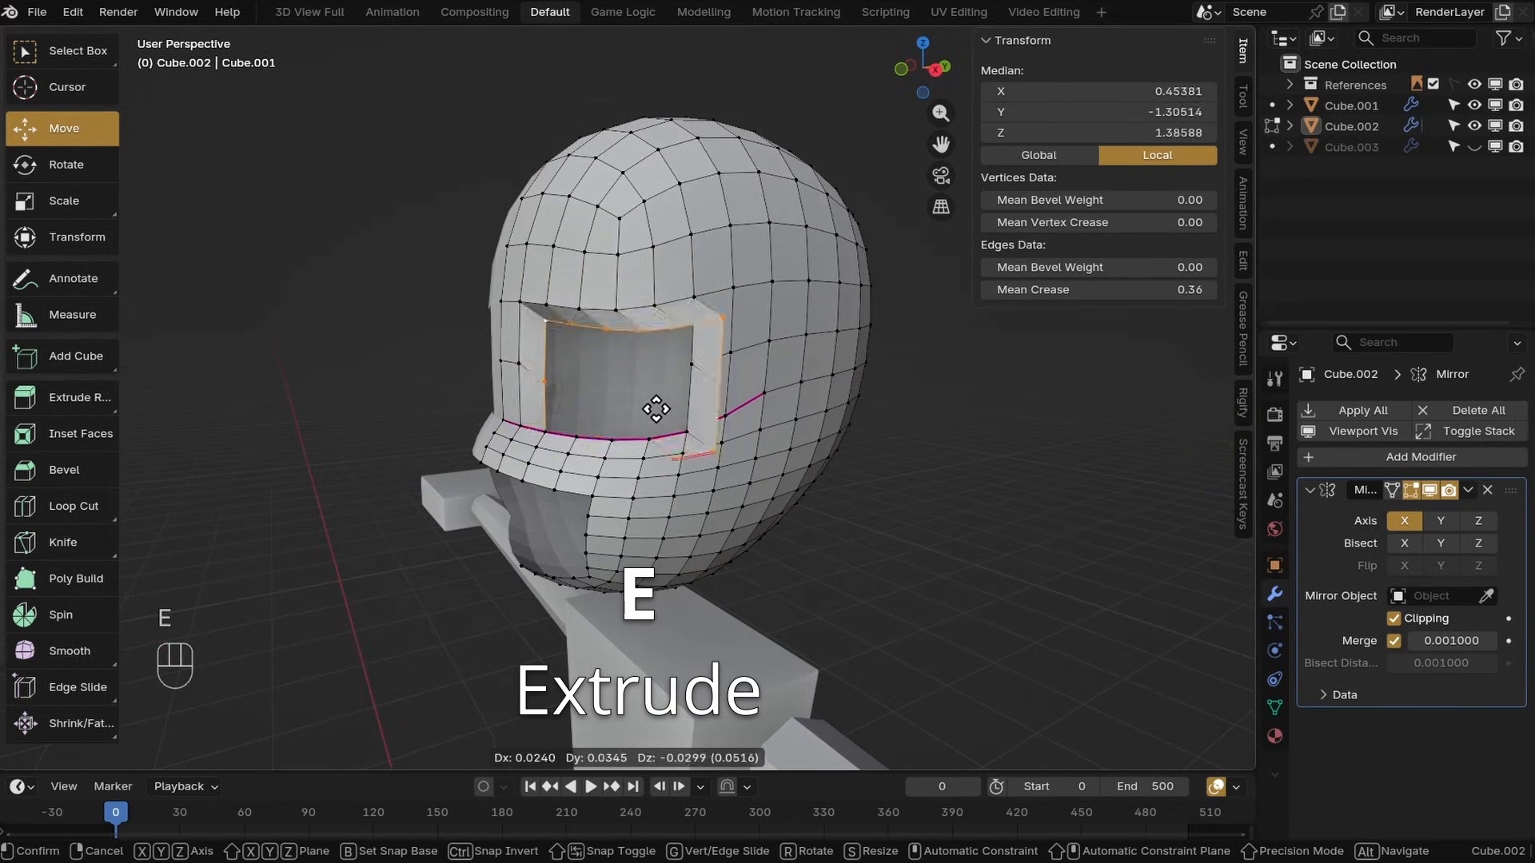
key(ctrl+z)
click(72, 398)
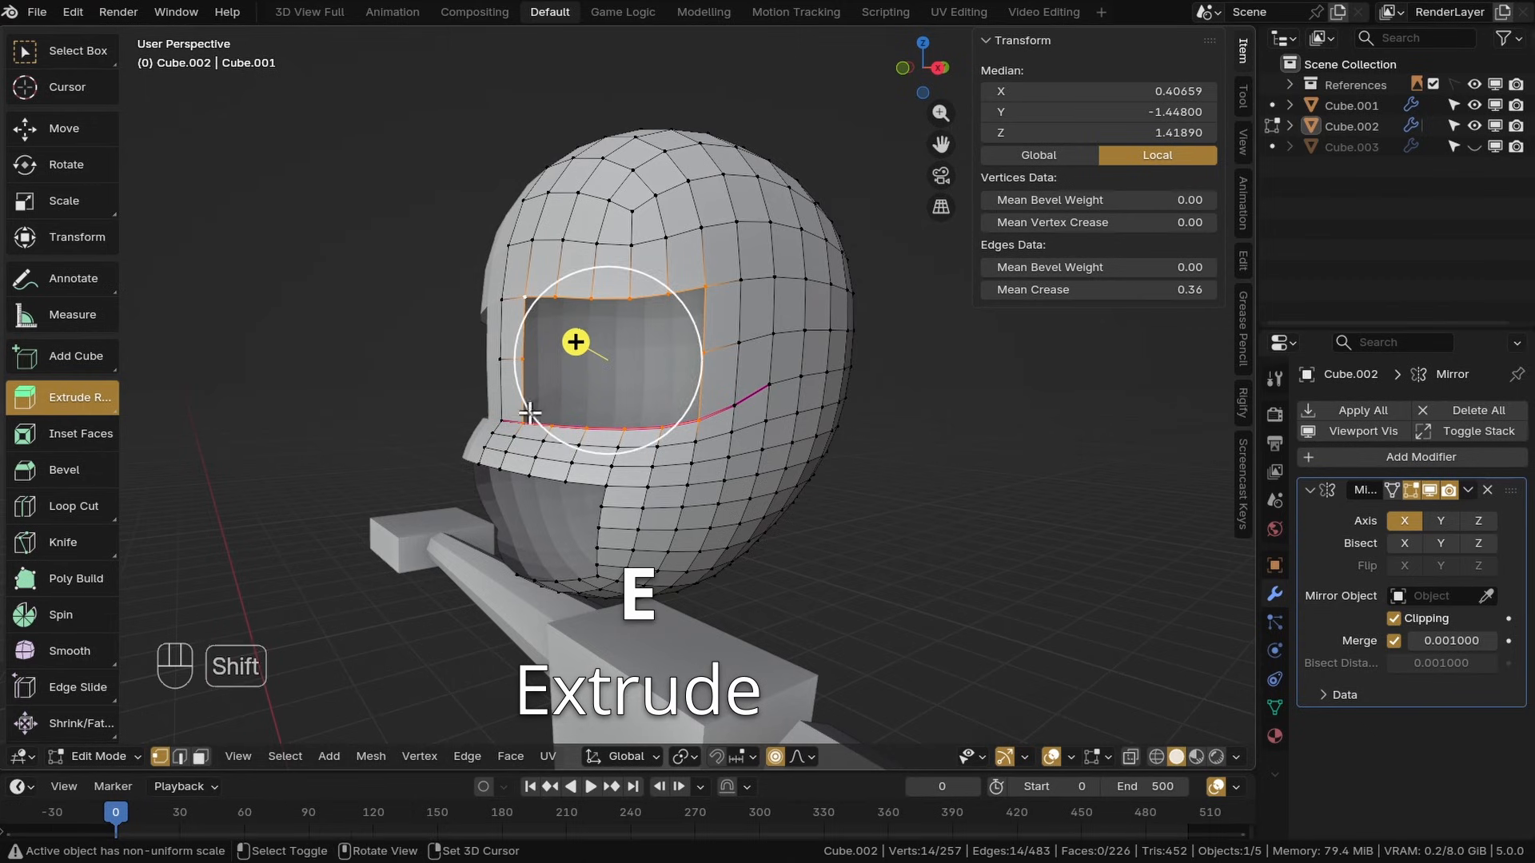
middle_drag(531, 415, 490, 356)
drag(490, 357, 504, 387)
middle_drag(504, 387, 768, 398)
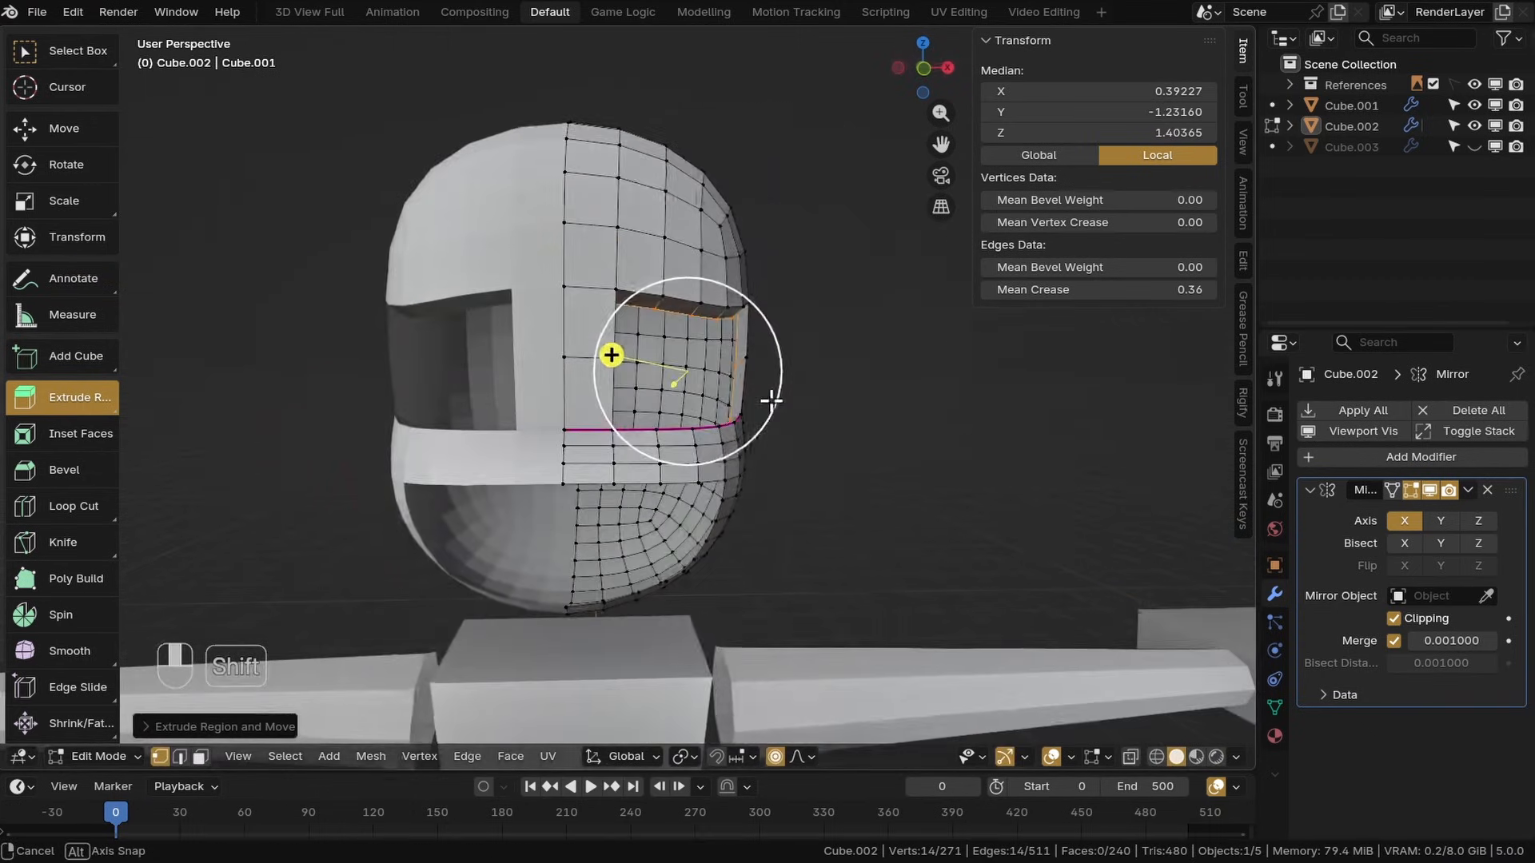
key(ctrl+z)
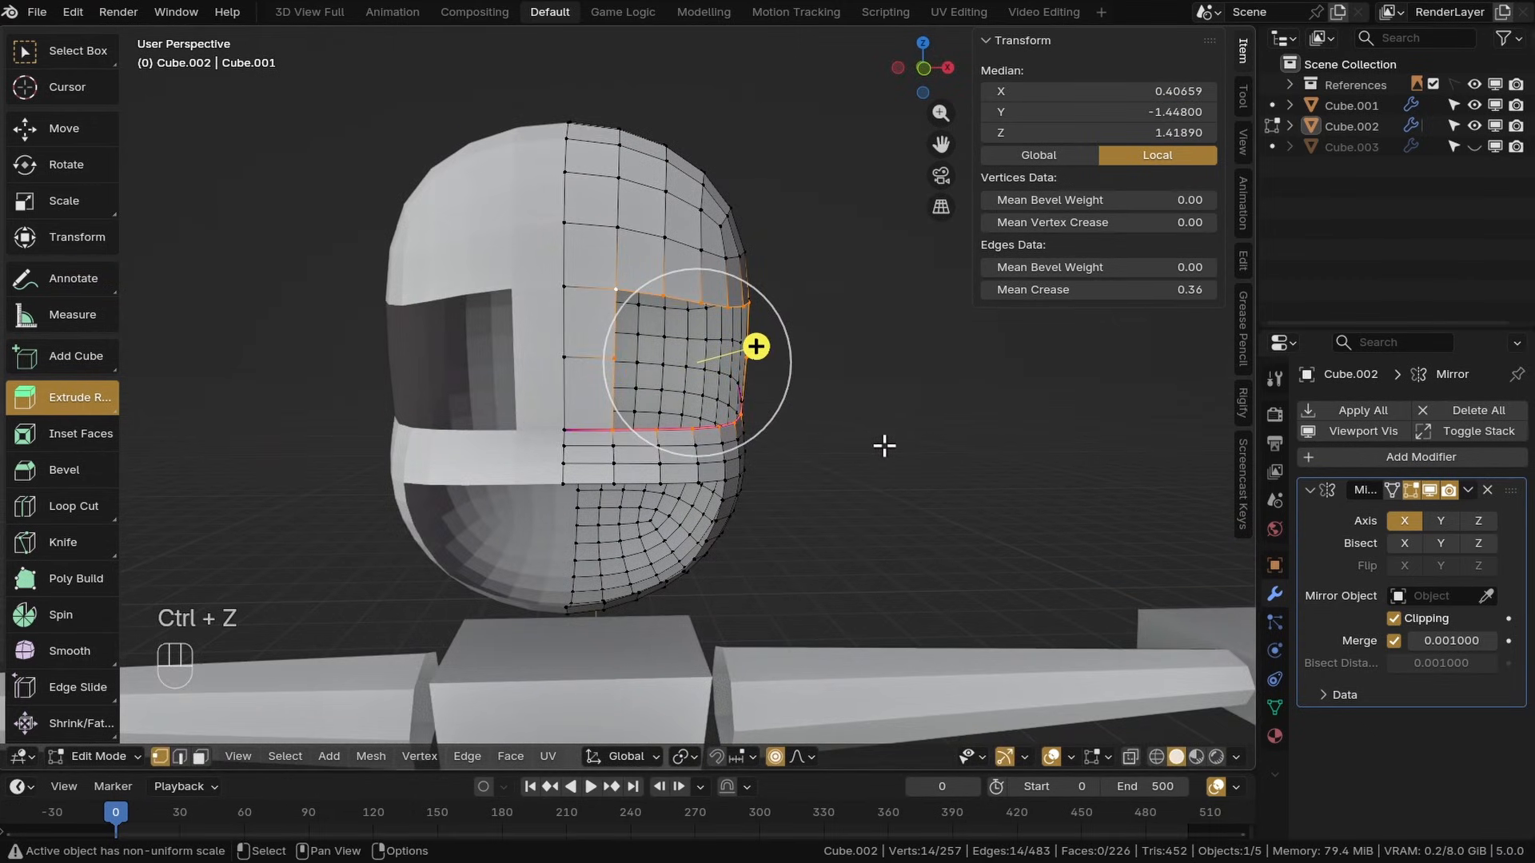
Extrude the eye opening's border loop in place
middle_drag(884, 446, 767, 399)
key(e)
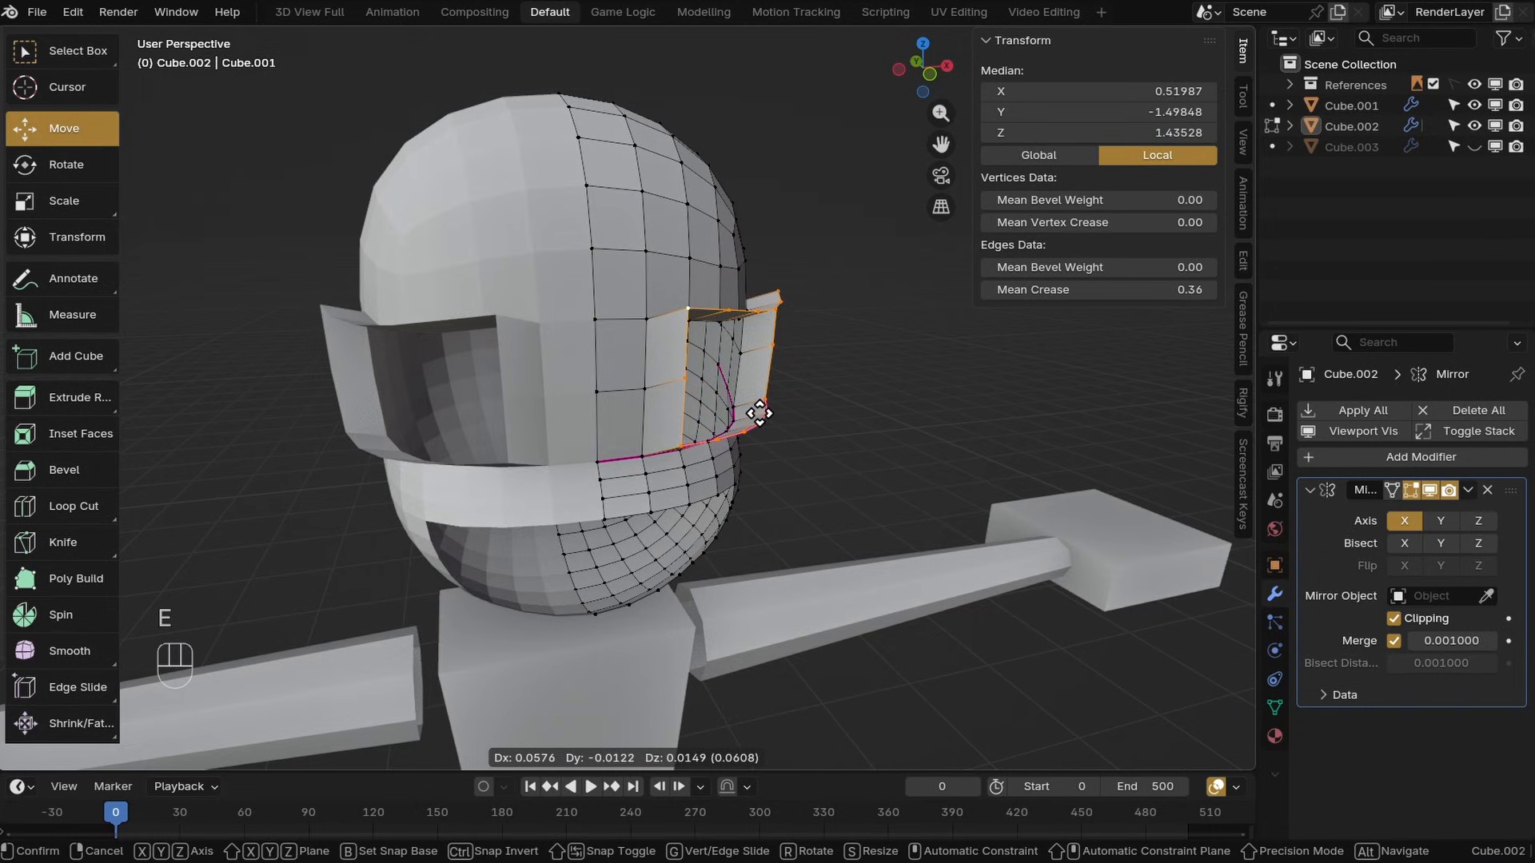
right_click(759, 413)
Try scaling the extruded loop inward with proportional editing on
middle_drag(864, 447, 636, 330)
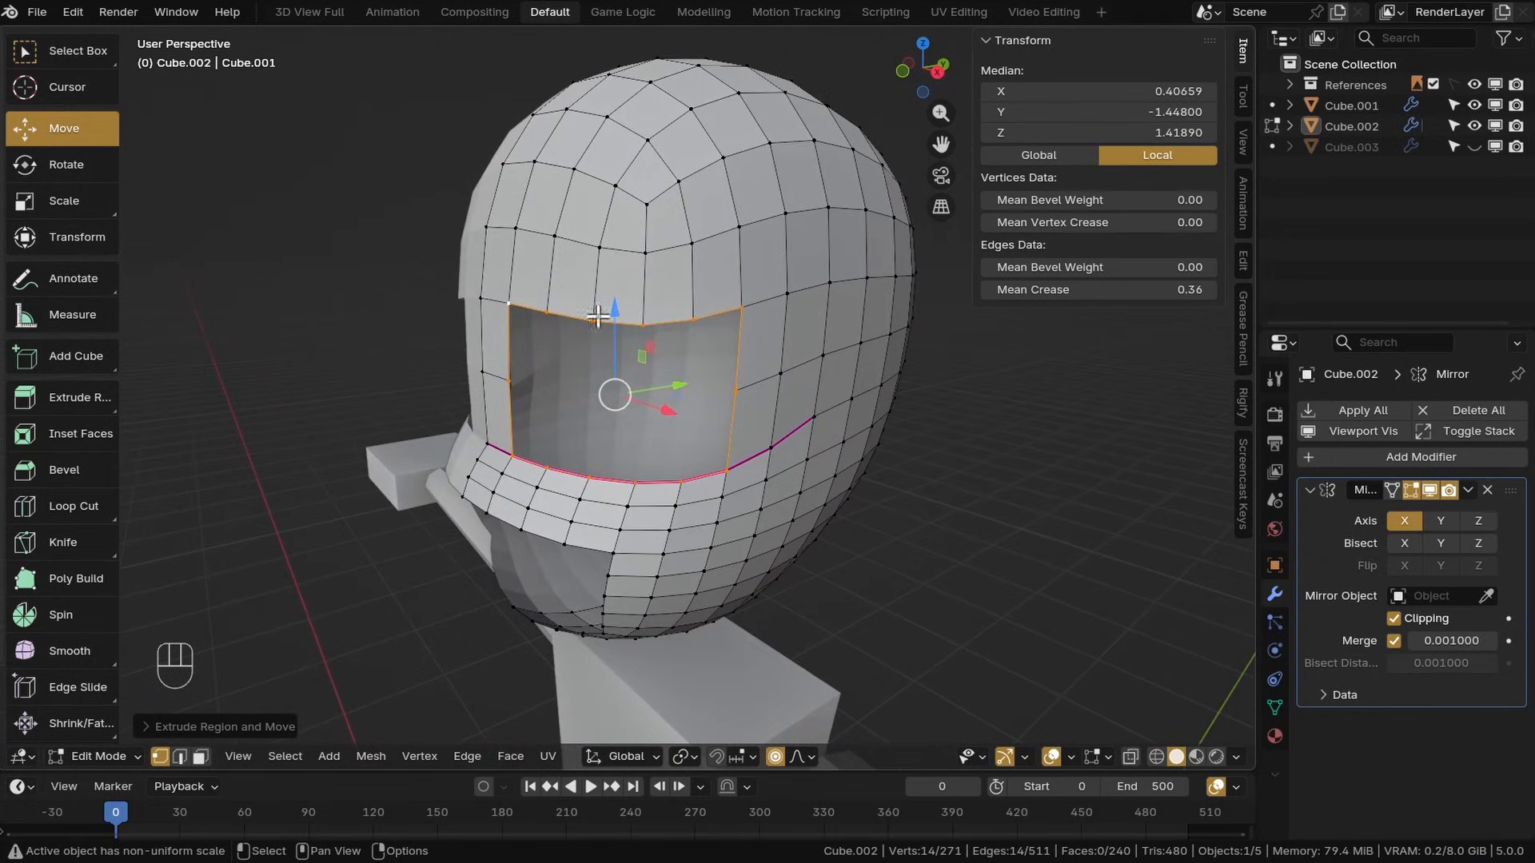
key(s)
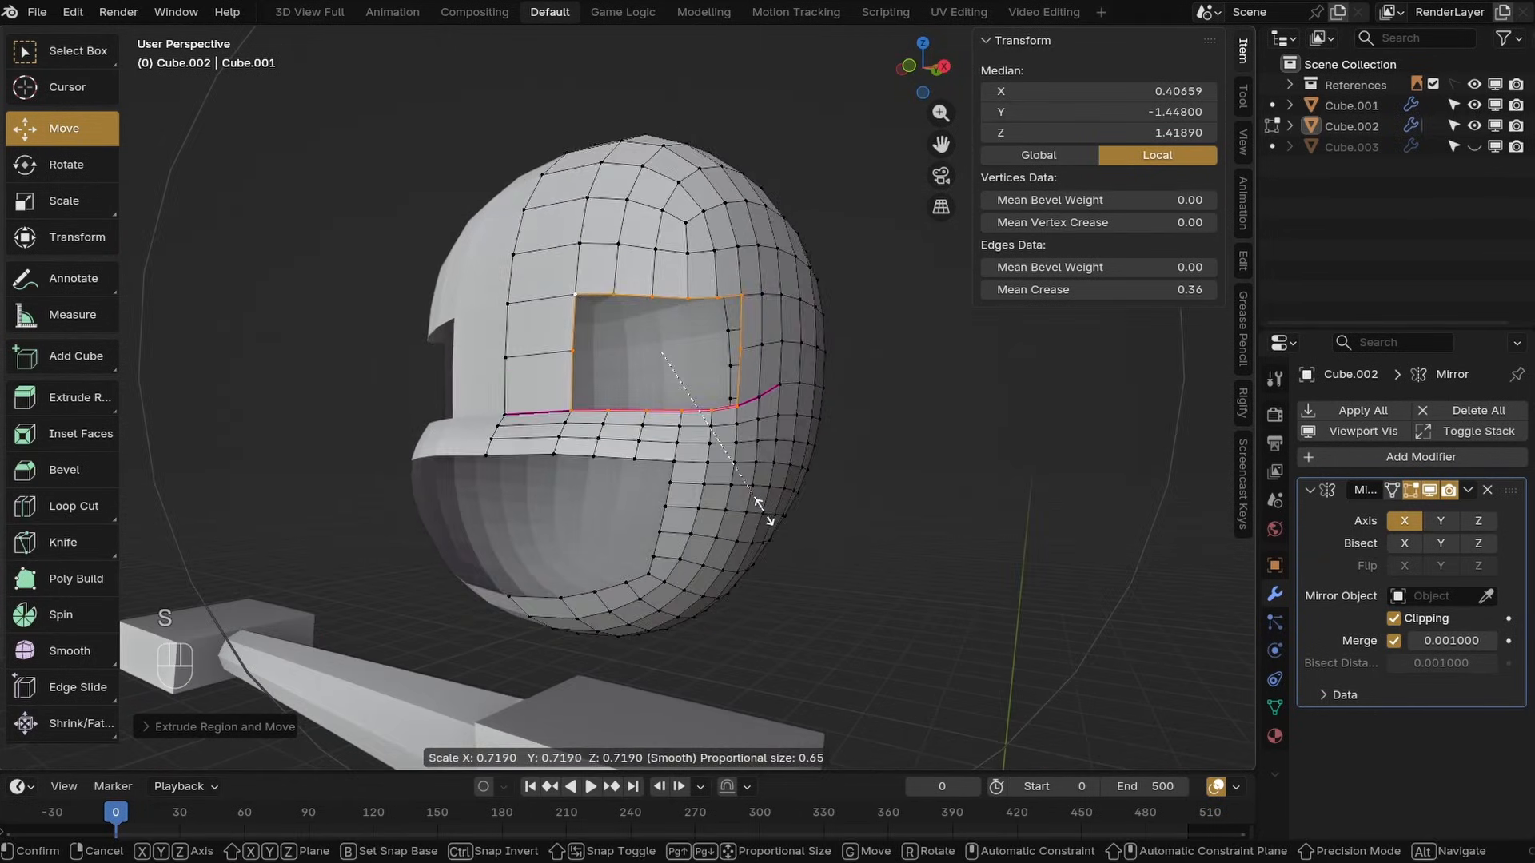
click(727, 459)
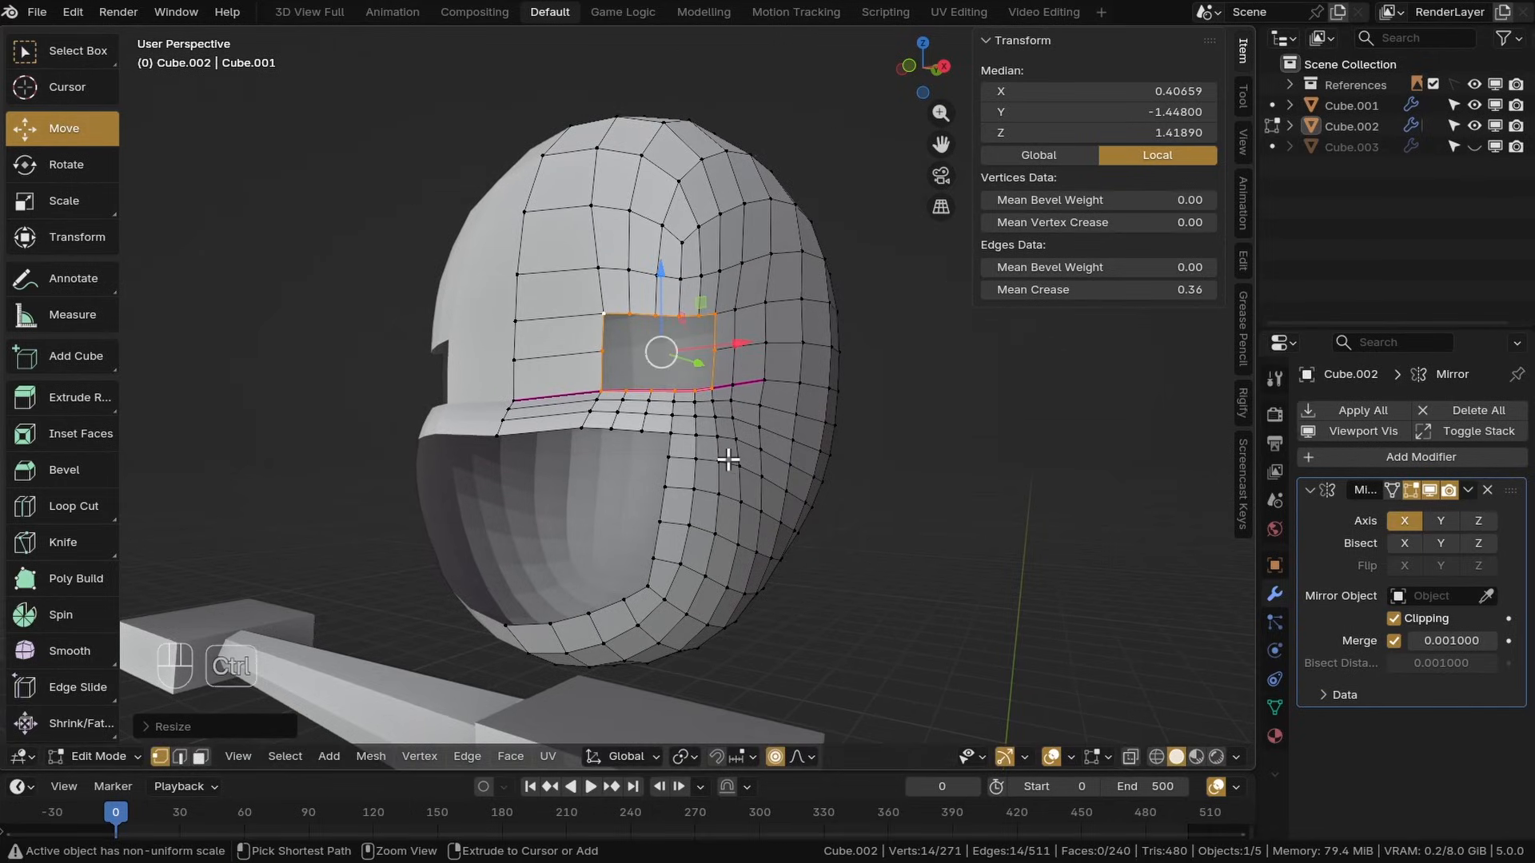
key(ctrl+z)
Turn off proportional editing and scale the extruded eye loop down to 0.701
click(775, 758)
key(s)
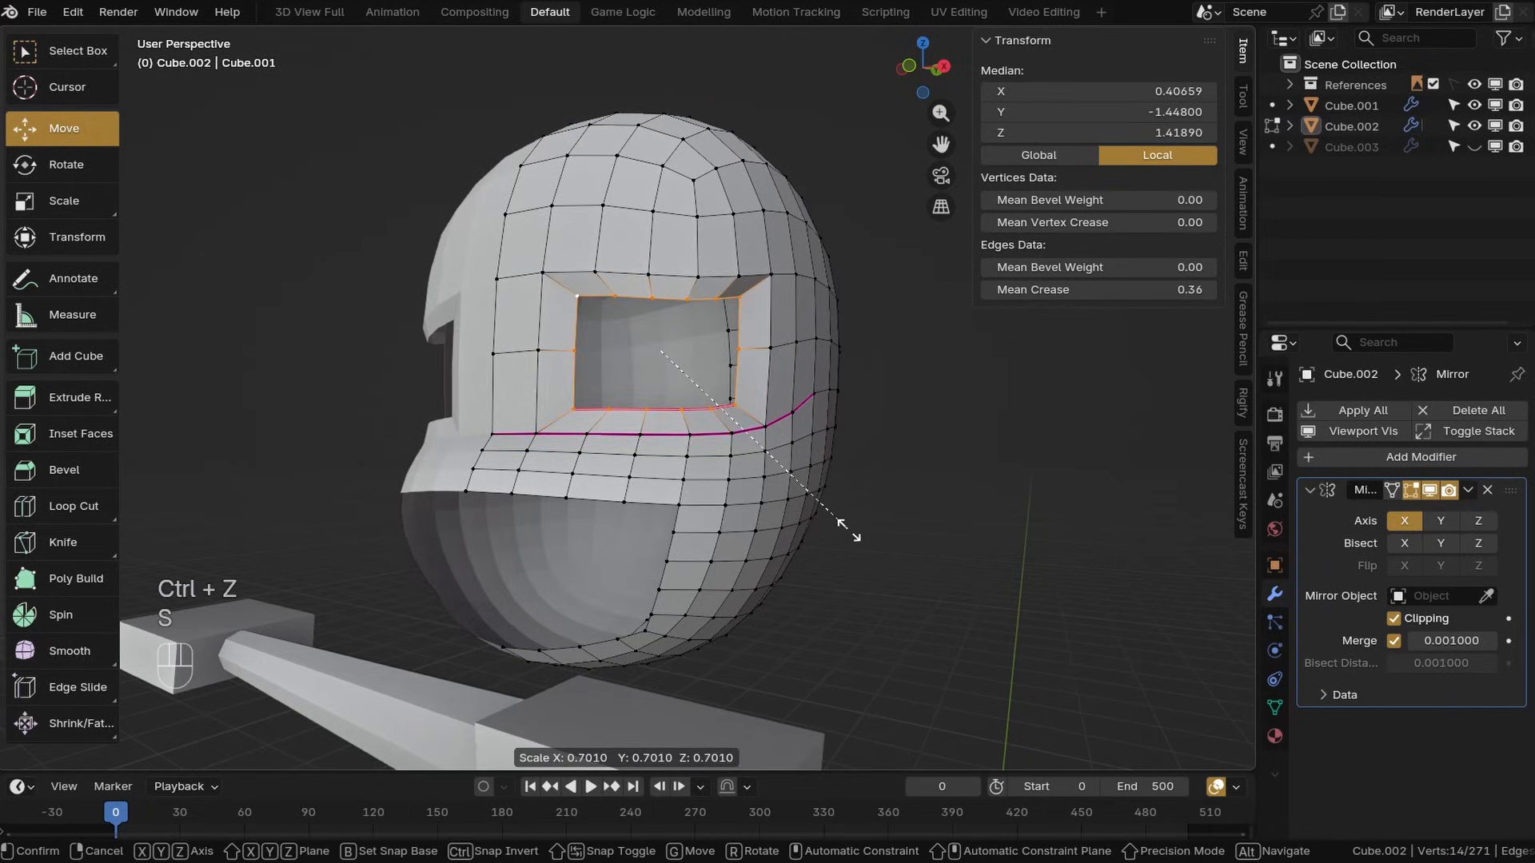
click(850, 528)
middle_drag(850, 527, 779, 466)
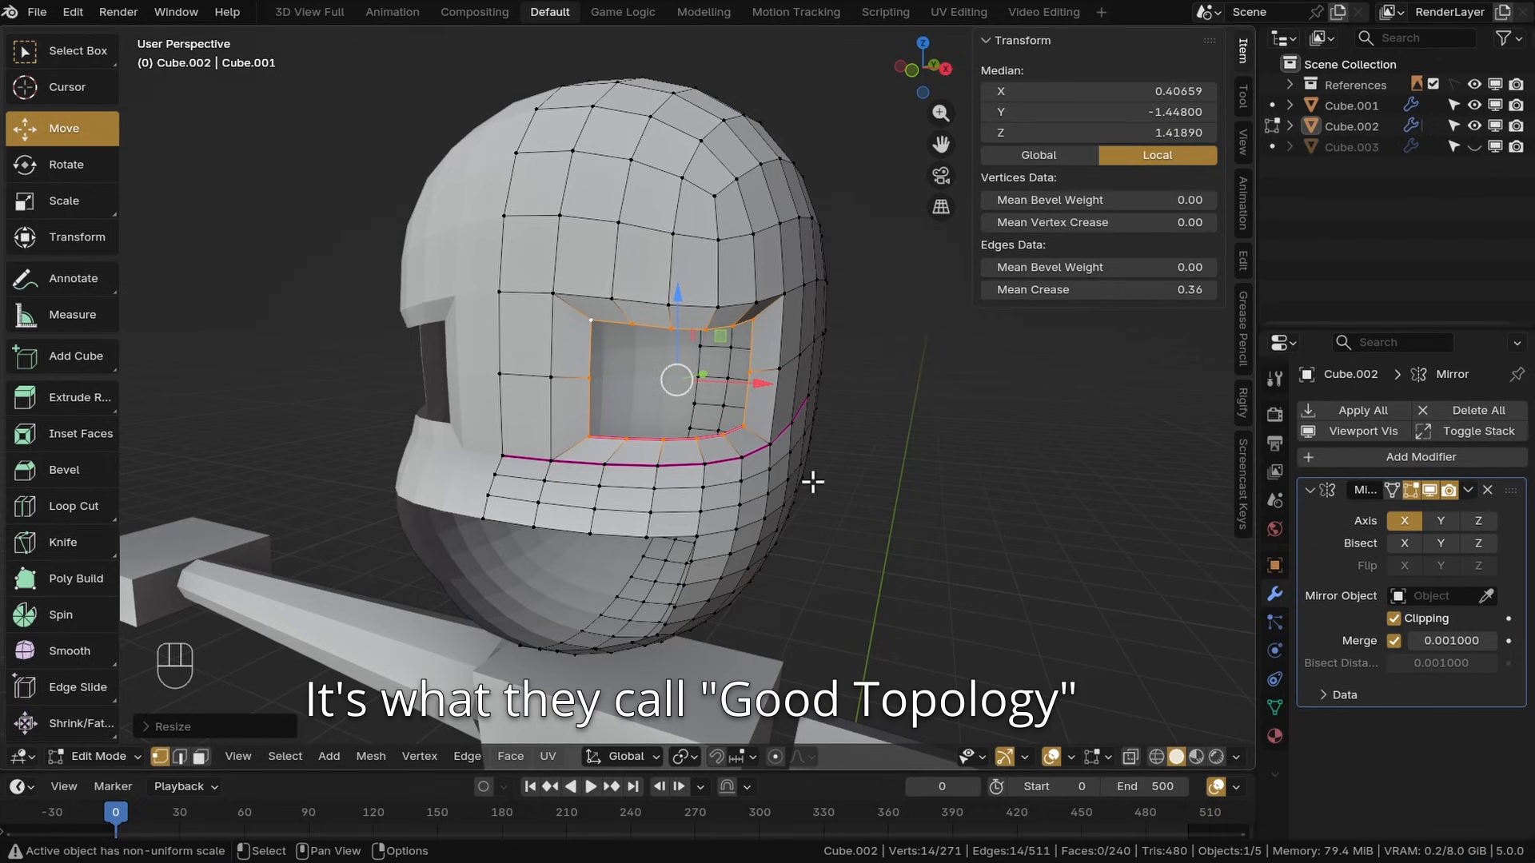
Move vertices along the eye's lower rim and the crease line to curve the bottom of the eye socket
middle_drag(808, 491, 856, 502)
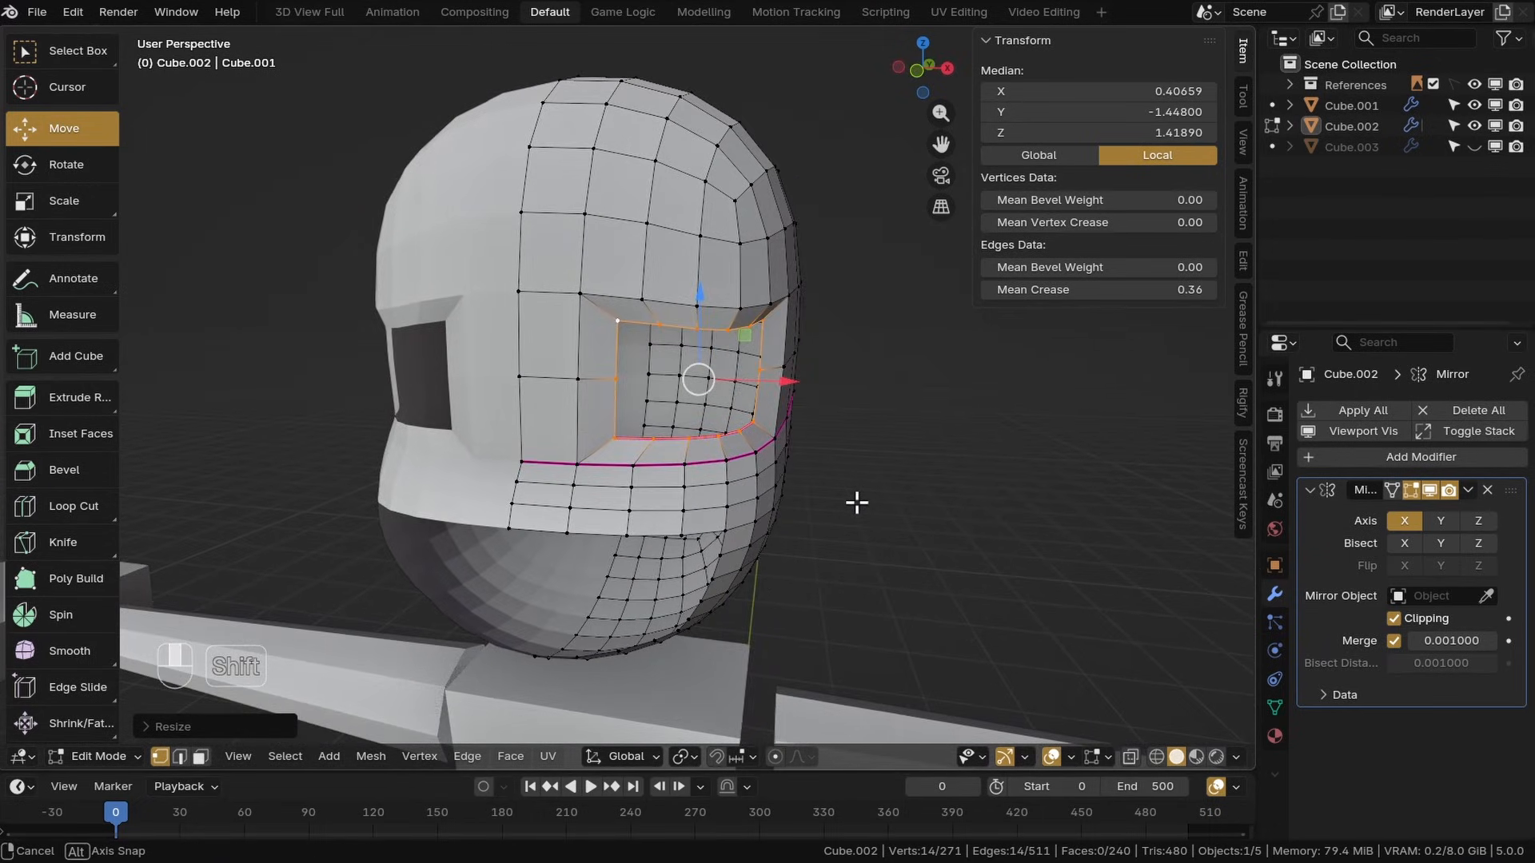
key(KP_1)
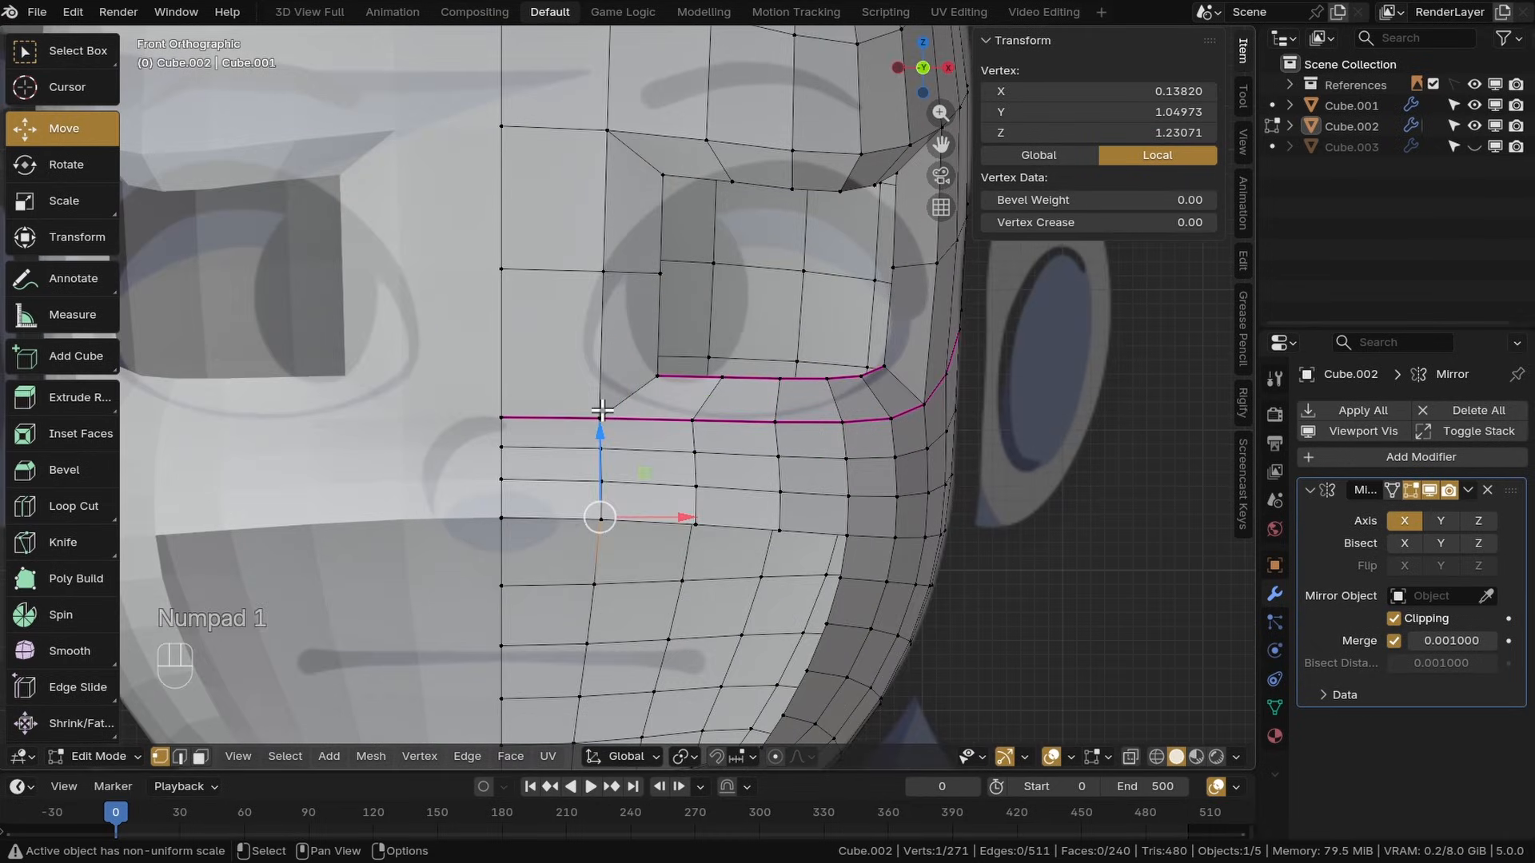
click(600, 421)
click(776, 756)
key(g)
click(634, 426)
click(588, 275)
key(g)
click(542, 276)
click(597, 377)
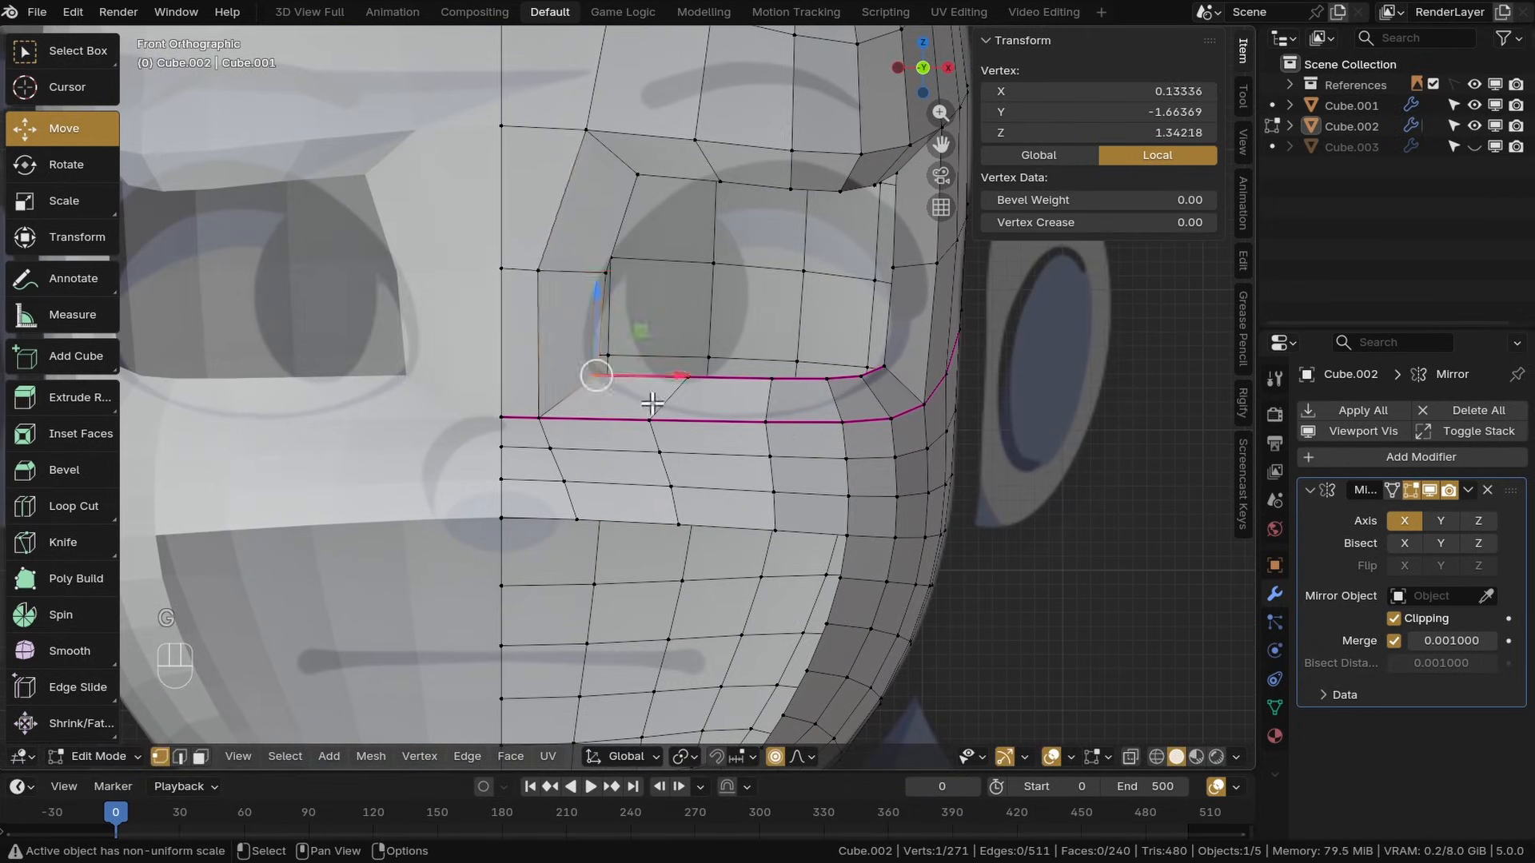
key(g)
click(647, 401)
click(688, 379)
key(g)
click(885, 372)
key(g)
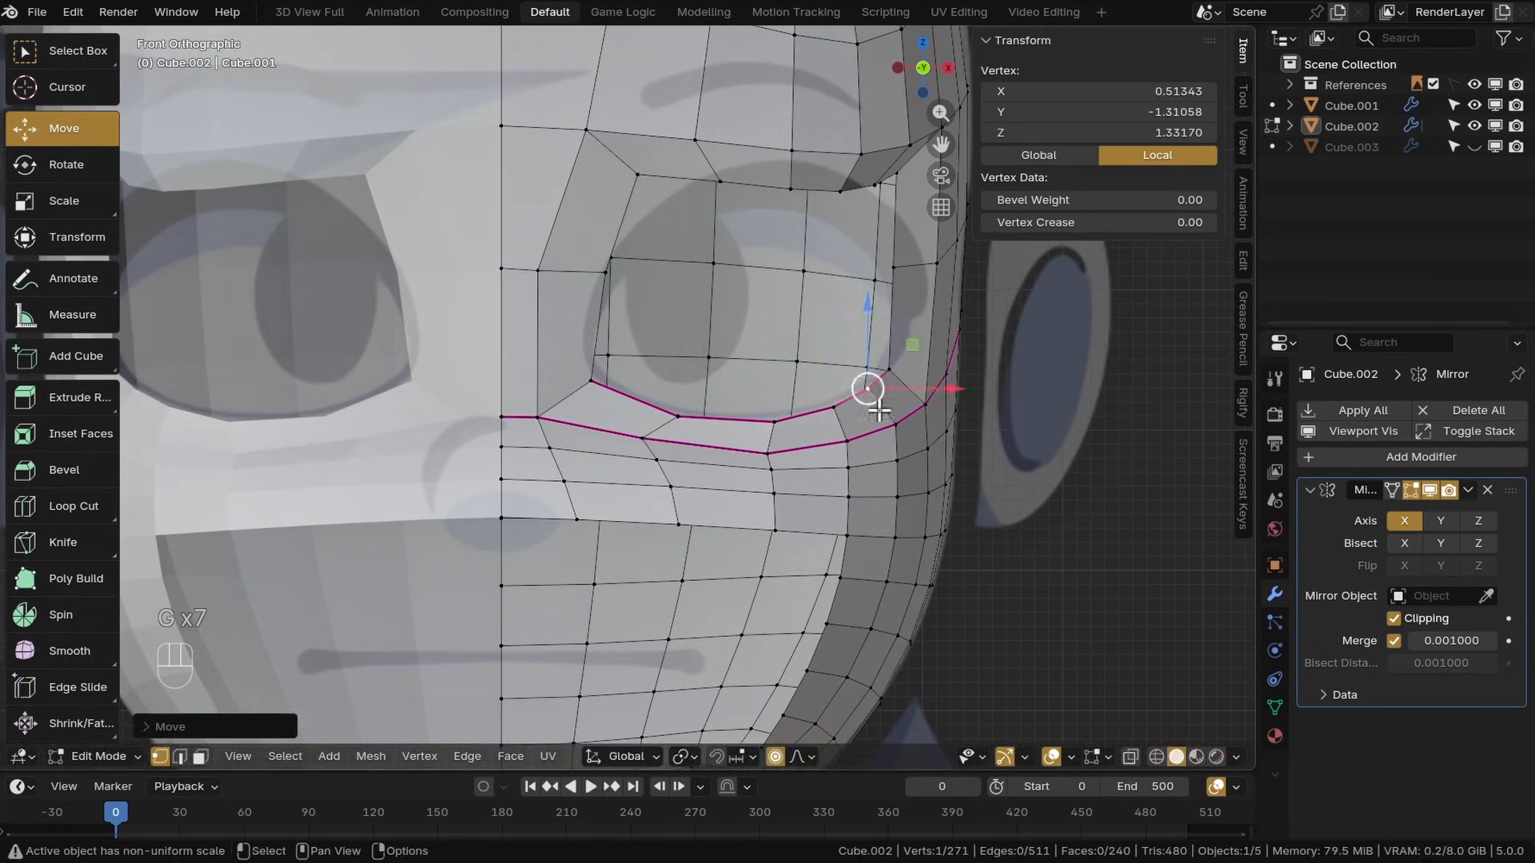
click(895, 272)
Move the vertices around the eye's upper and outer rim to round the eye opening
key(g)
click(902, 200)
key(g)
scroll(905, 240, up, 7)
click(853, 242)
click(840, 197)
key(g)
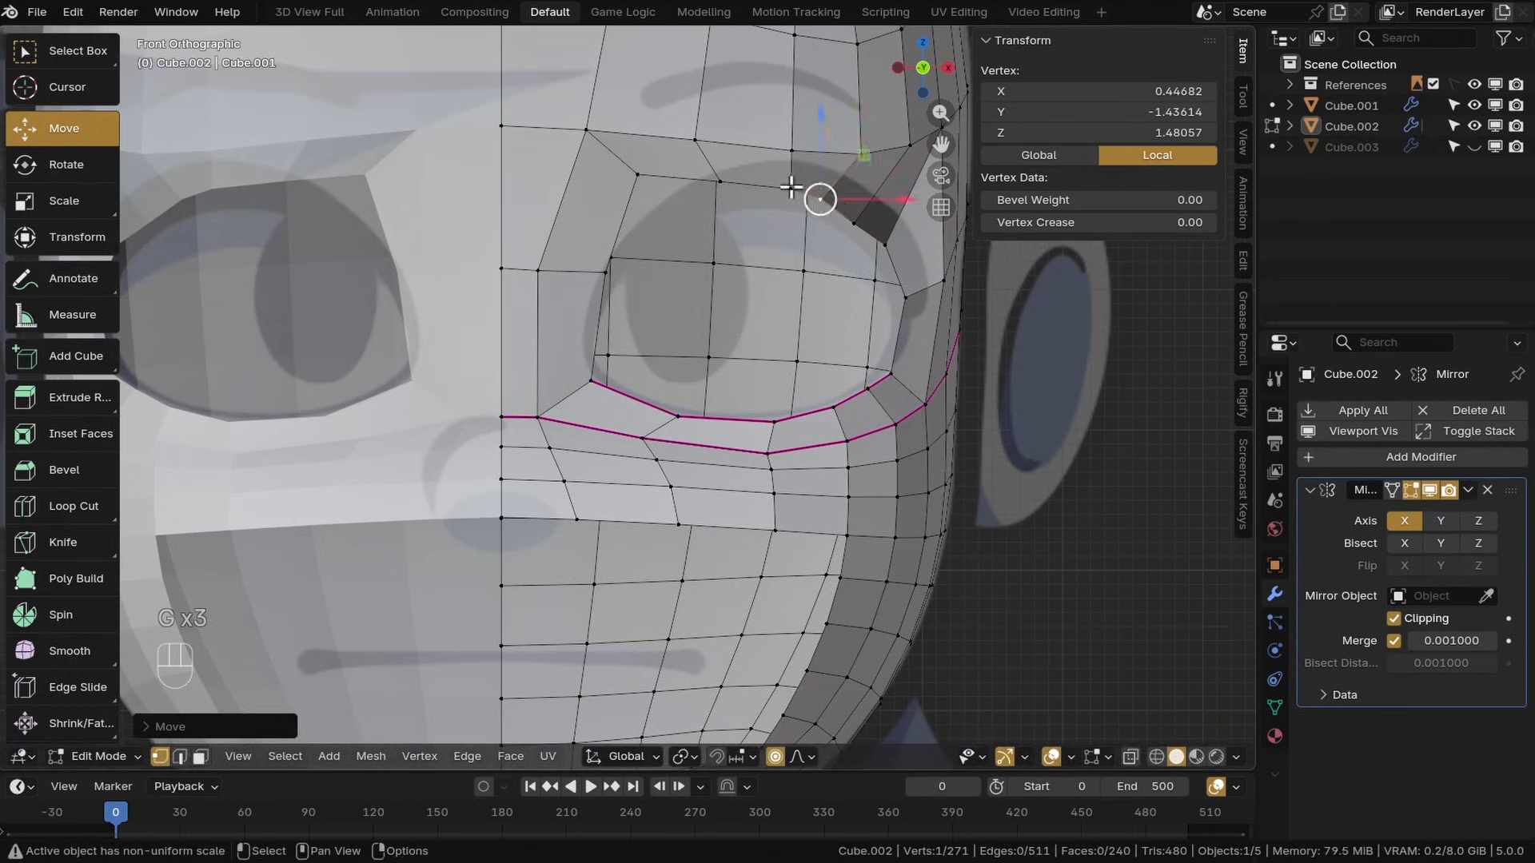
click(791, 190)
key(g)
click(605, 291)
key(g)
click(592, 388)
key(g)
click(591, 381)
click(676, 416)
key(g)
click(637, 405)
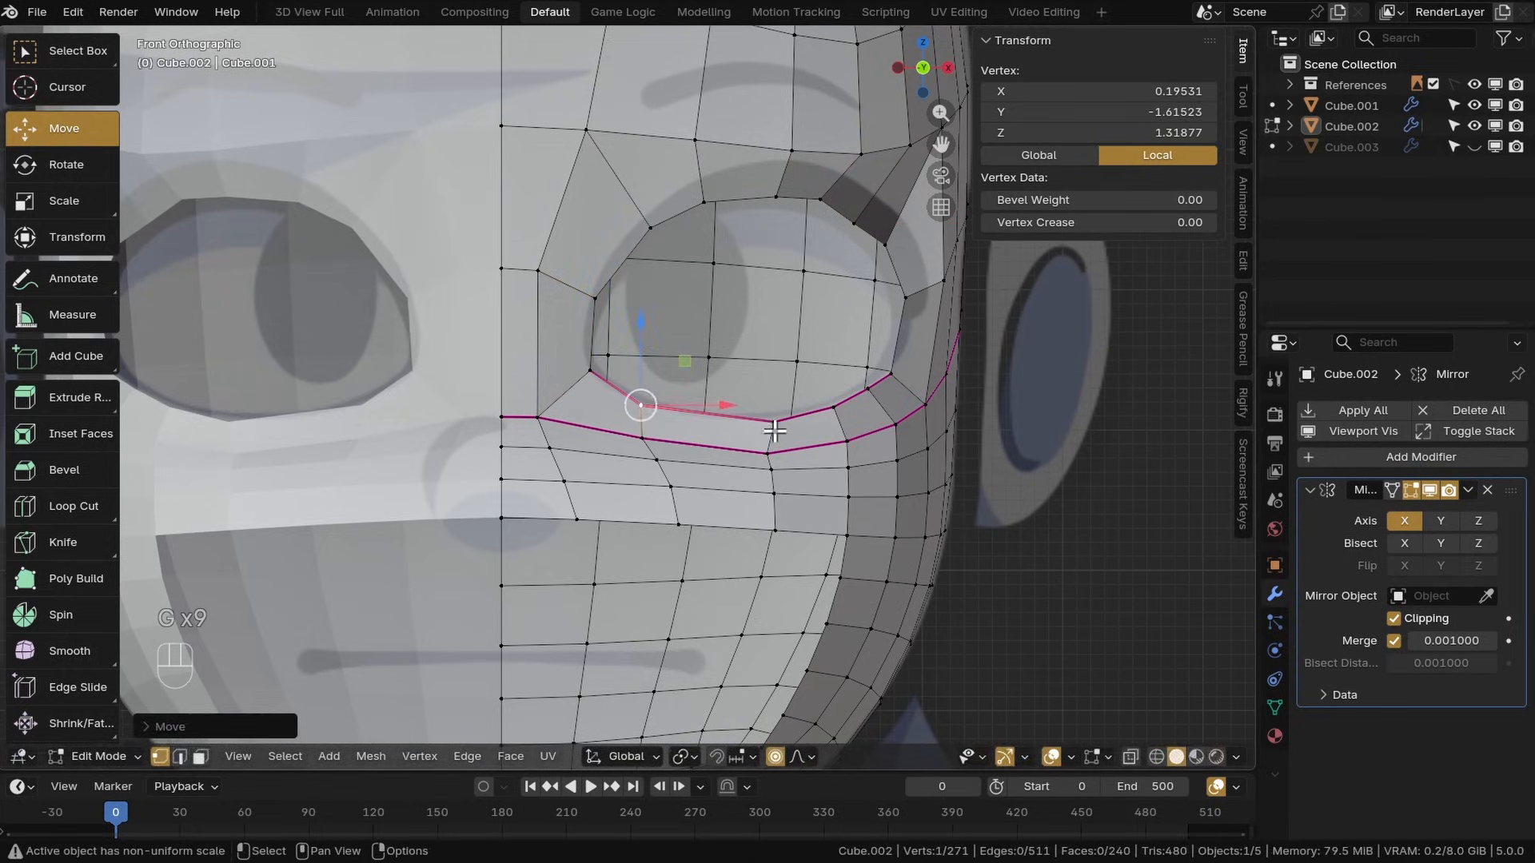
click(774, 423)
key(g)
click(749, 420)
click(832, 408)
click(908, 337)
click(854, 225)
key(g)
click(858, 216)
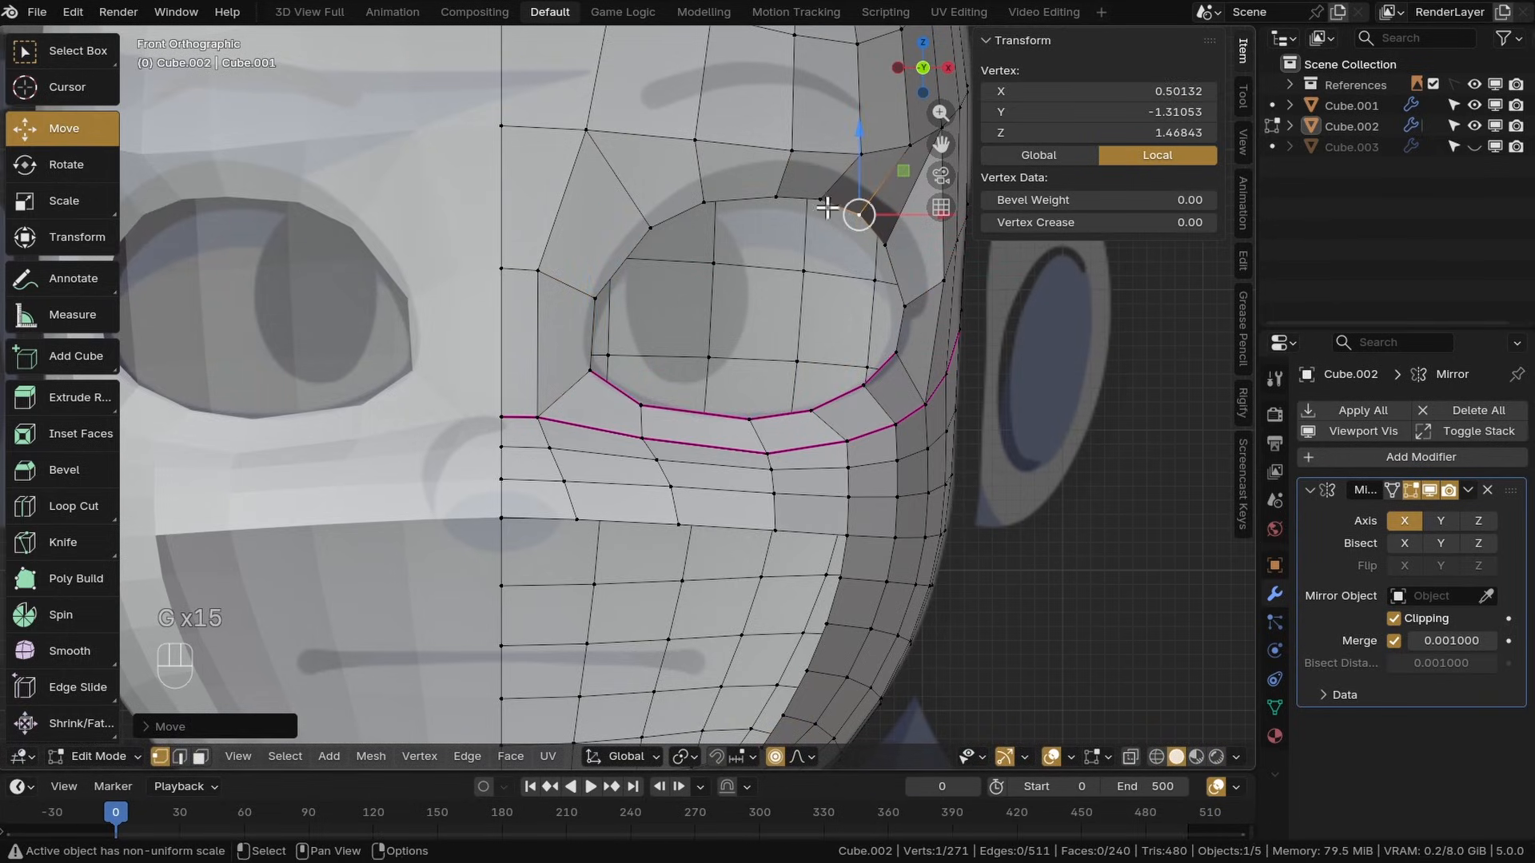
shift+click(885, 241)
shift+click(862, 217)
key(g)
click(864, 227)
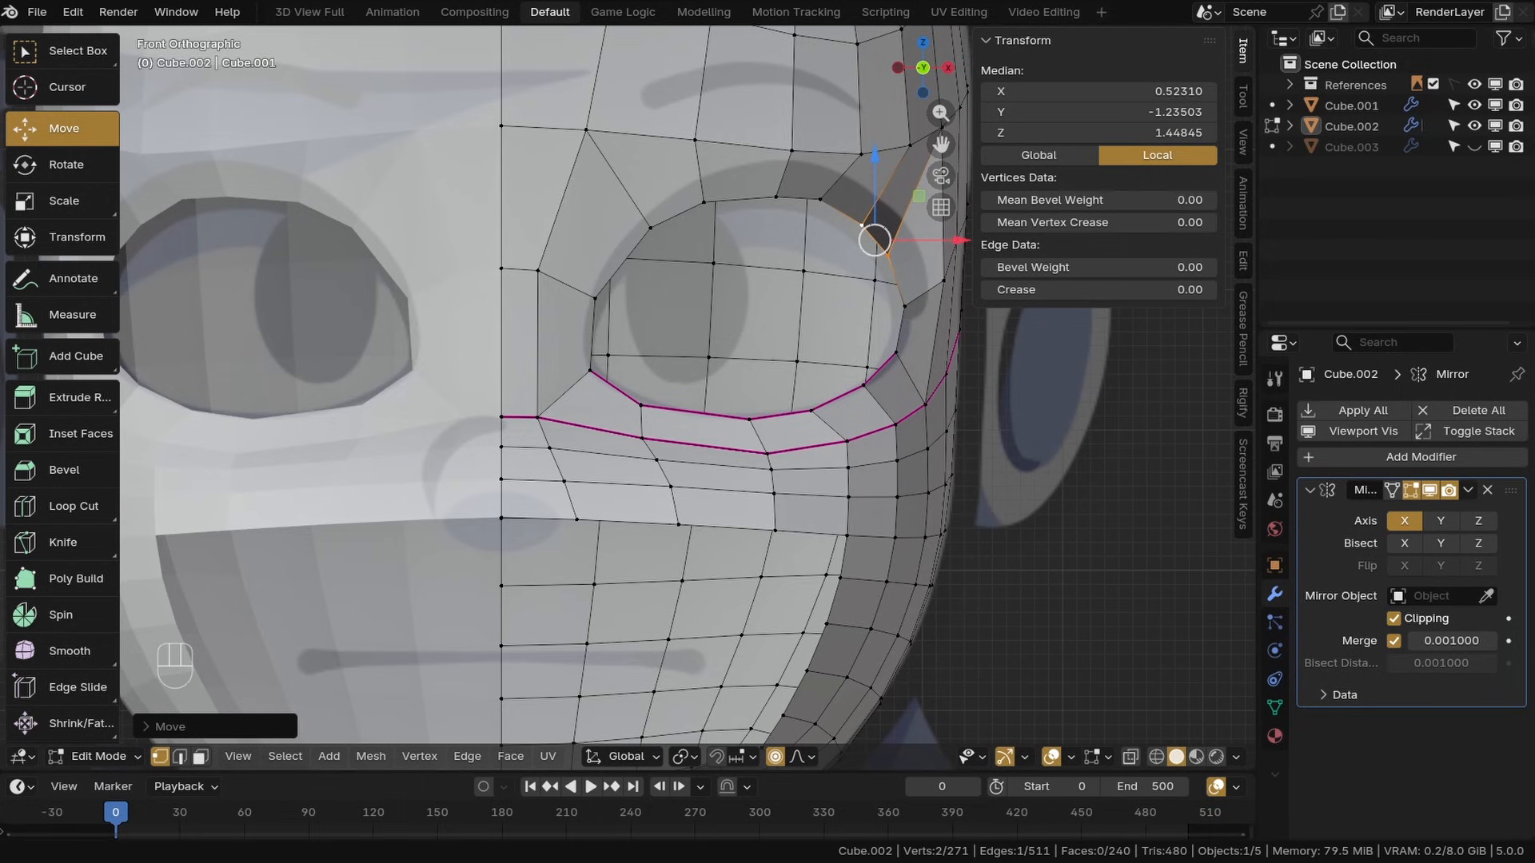
Select the loop around the eye, grow the selection, and smooth it with the Smooth tool
click(812, 412)
middle_drag(814, 416, 685, 403)
scroll(627, 421, down, 3)
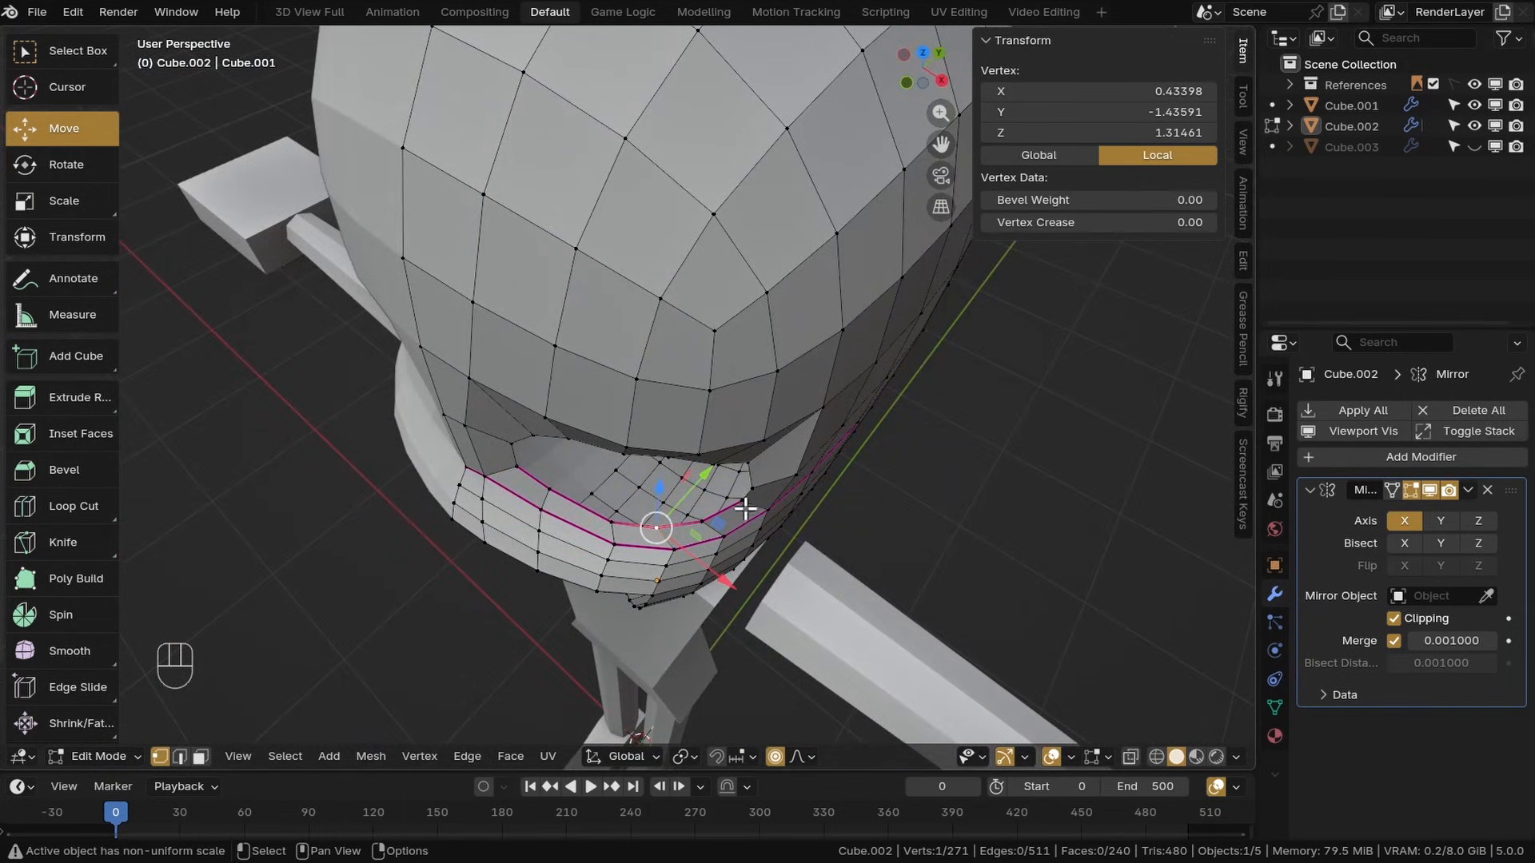
middle_drag(690, 510, 722, 474)
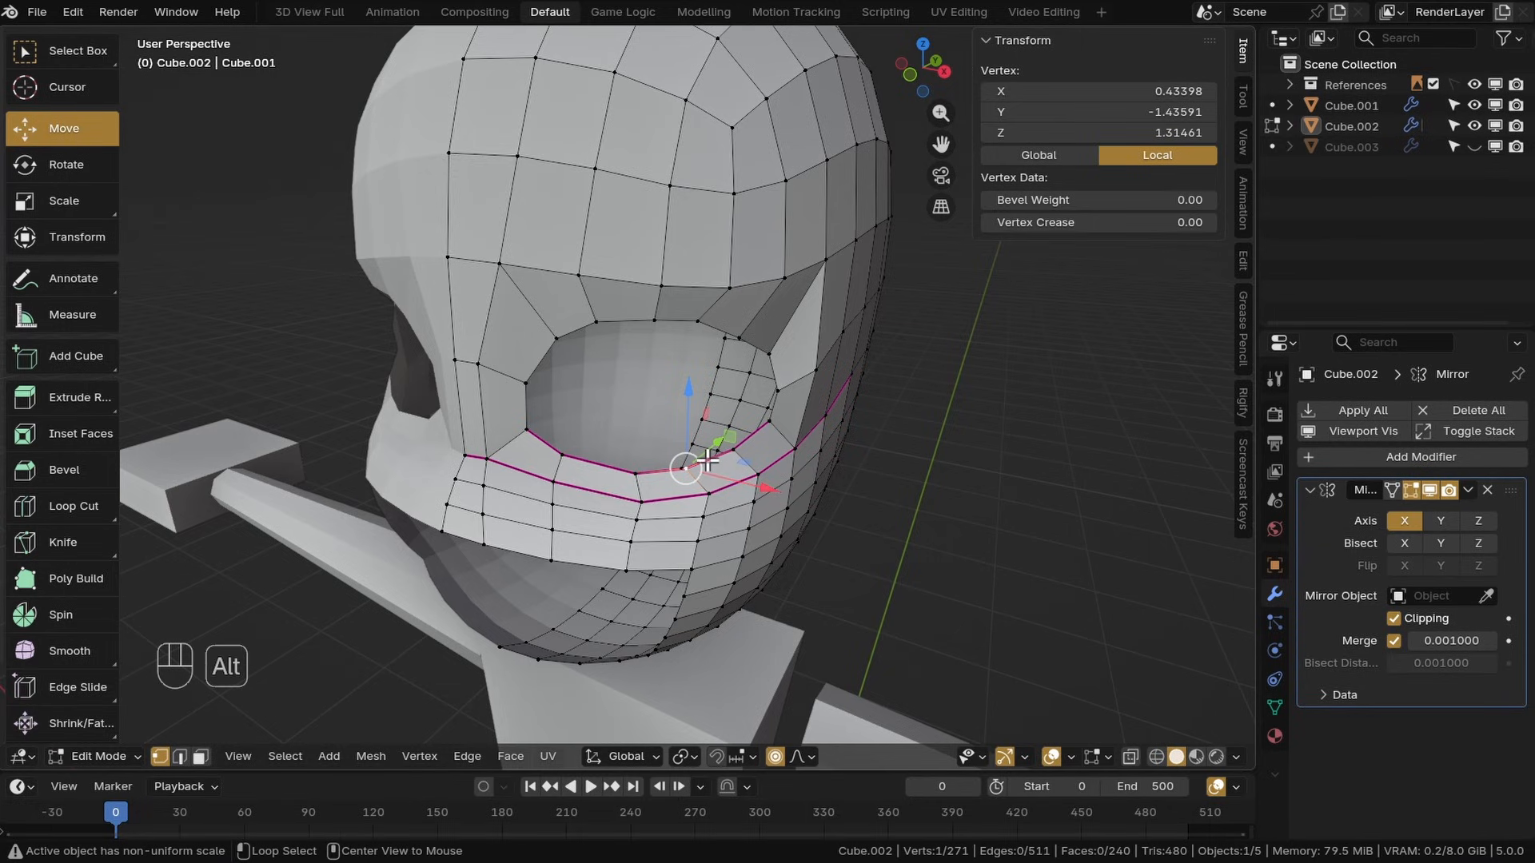
alt+click(708, 461)
middle_drag(709, 460, 632, 413)
key(ctrl+KP_Add)
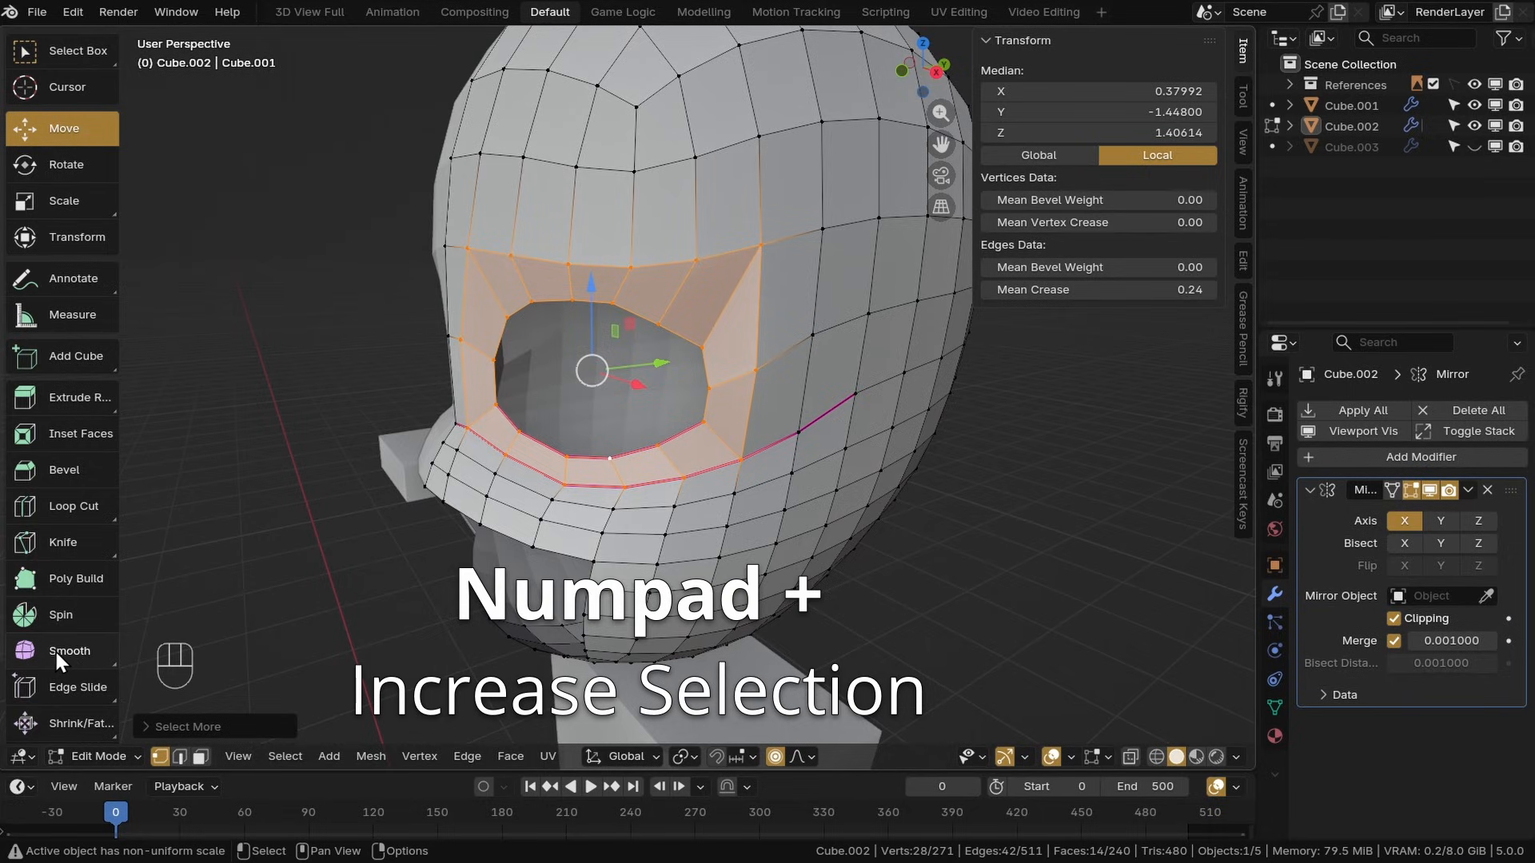
click(45, 652)
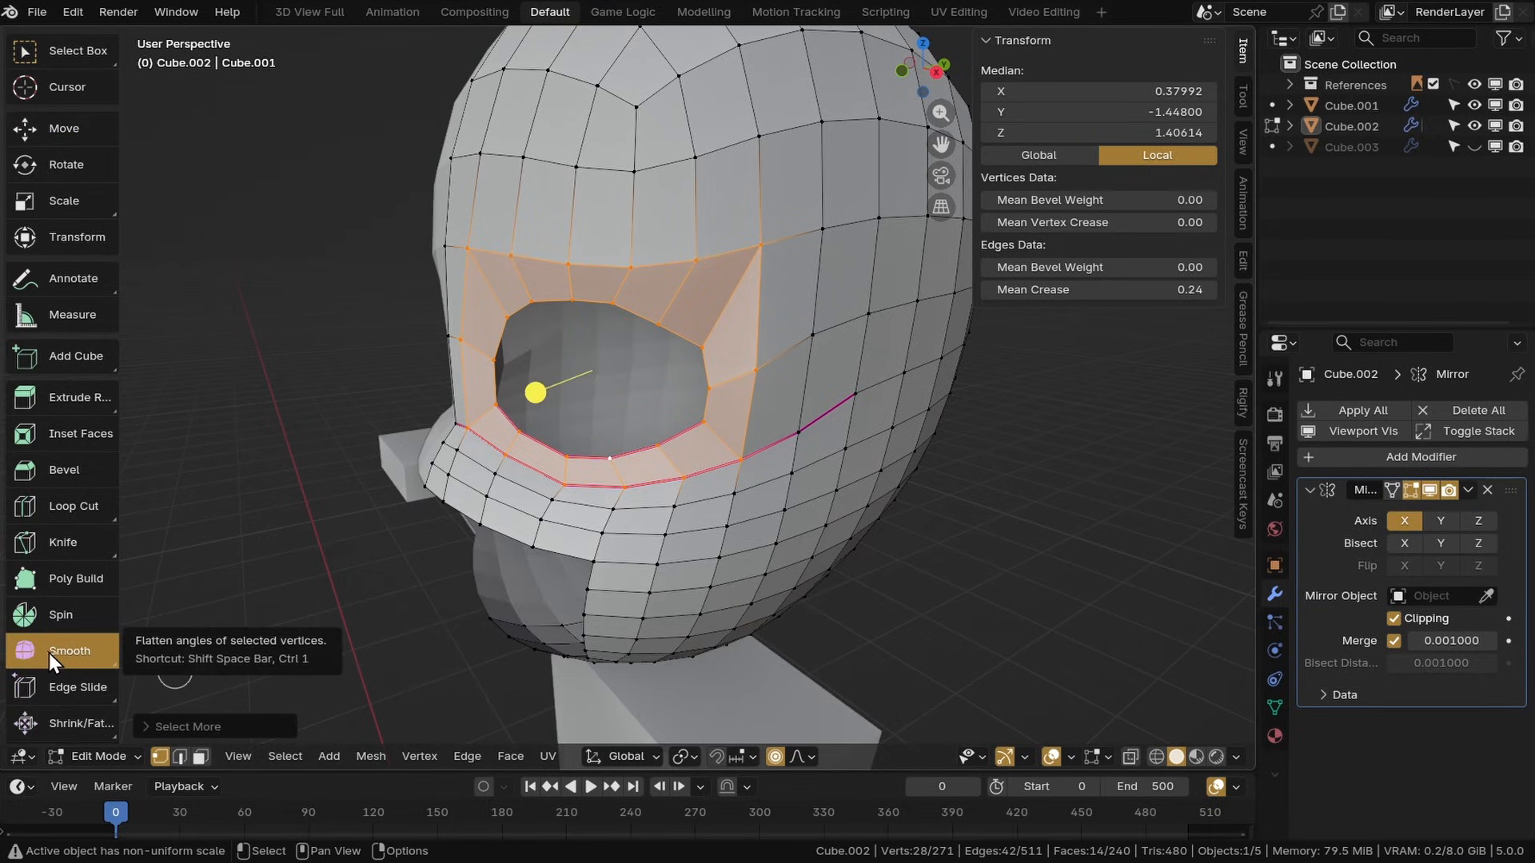
middle_drag(578, 581, 730, 522)
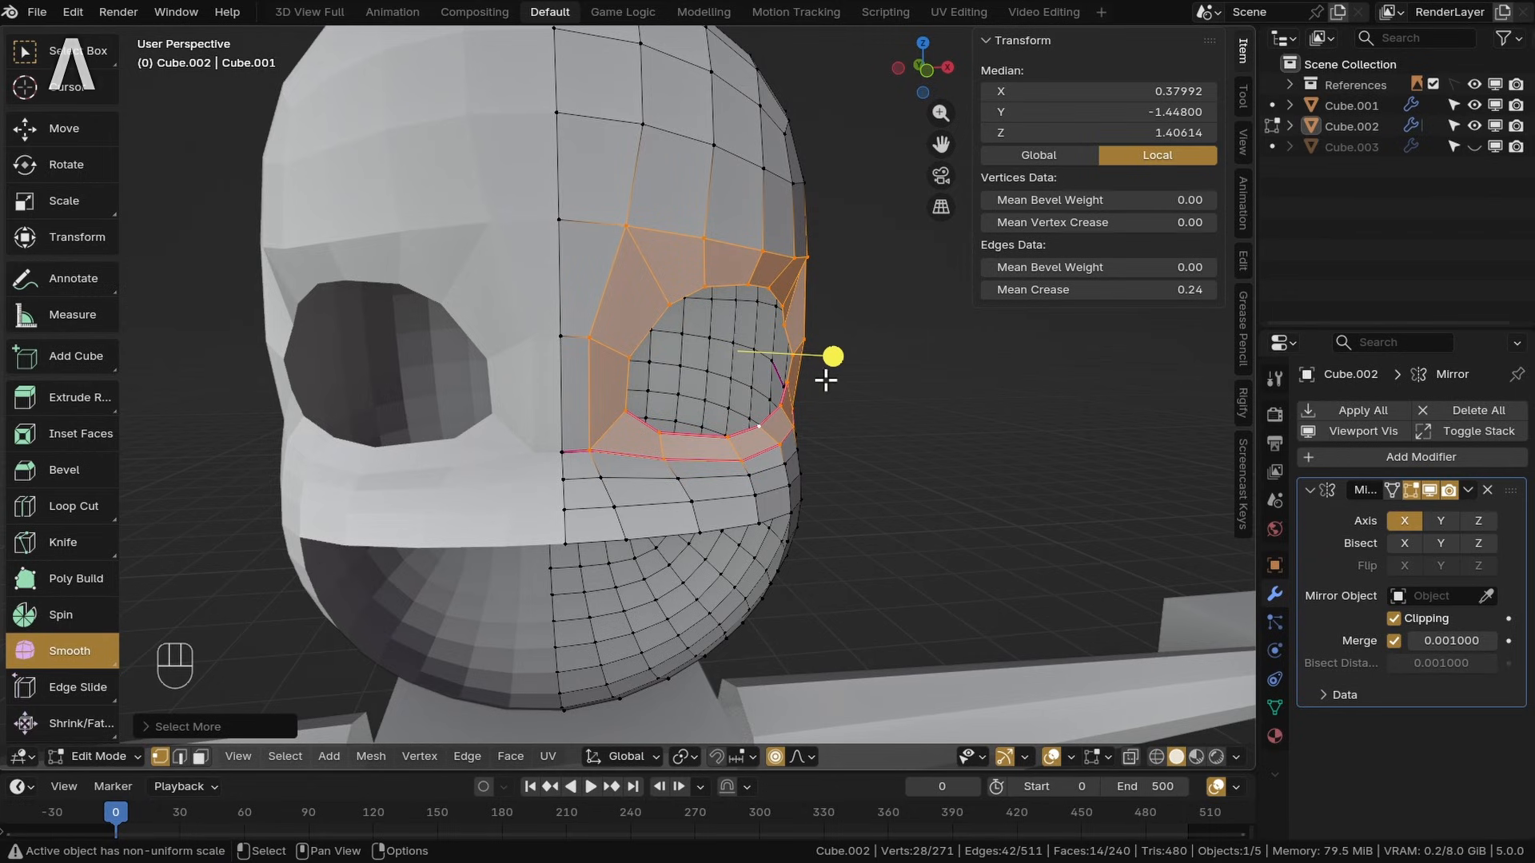
shift+middle_drag(826, 382, 767, 384)
drag(767, 383, 868, 403)
shift+middle_drag(868, 404, 751, 456)
Select the whole mesh and edit its Mean Crease value
key(a)
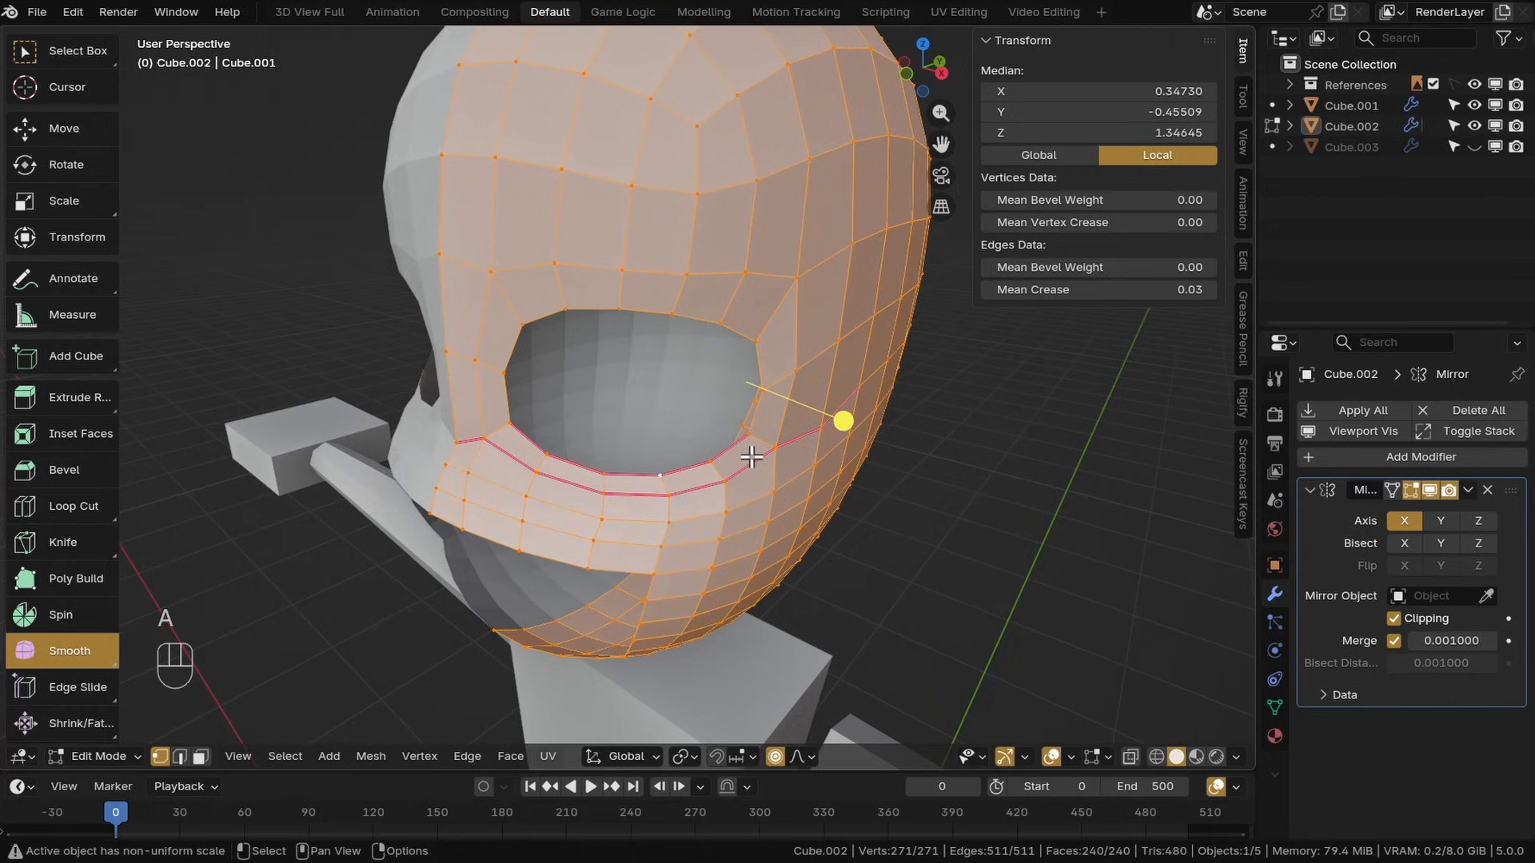
click(1080, 291)
key(Return)
Move vertices along the eye's upper and inner rim to reshape the eye opening
click(658, 475)
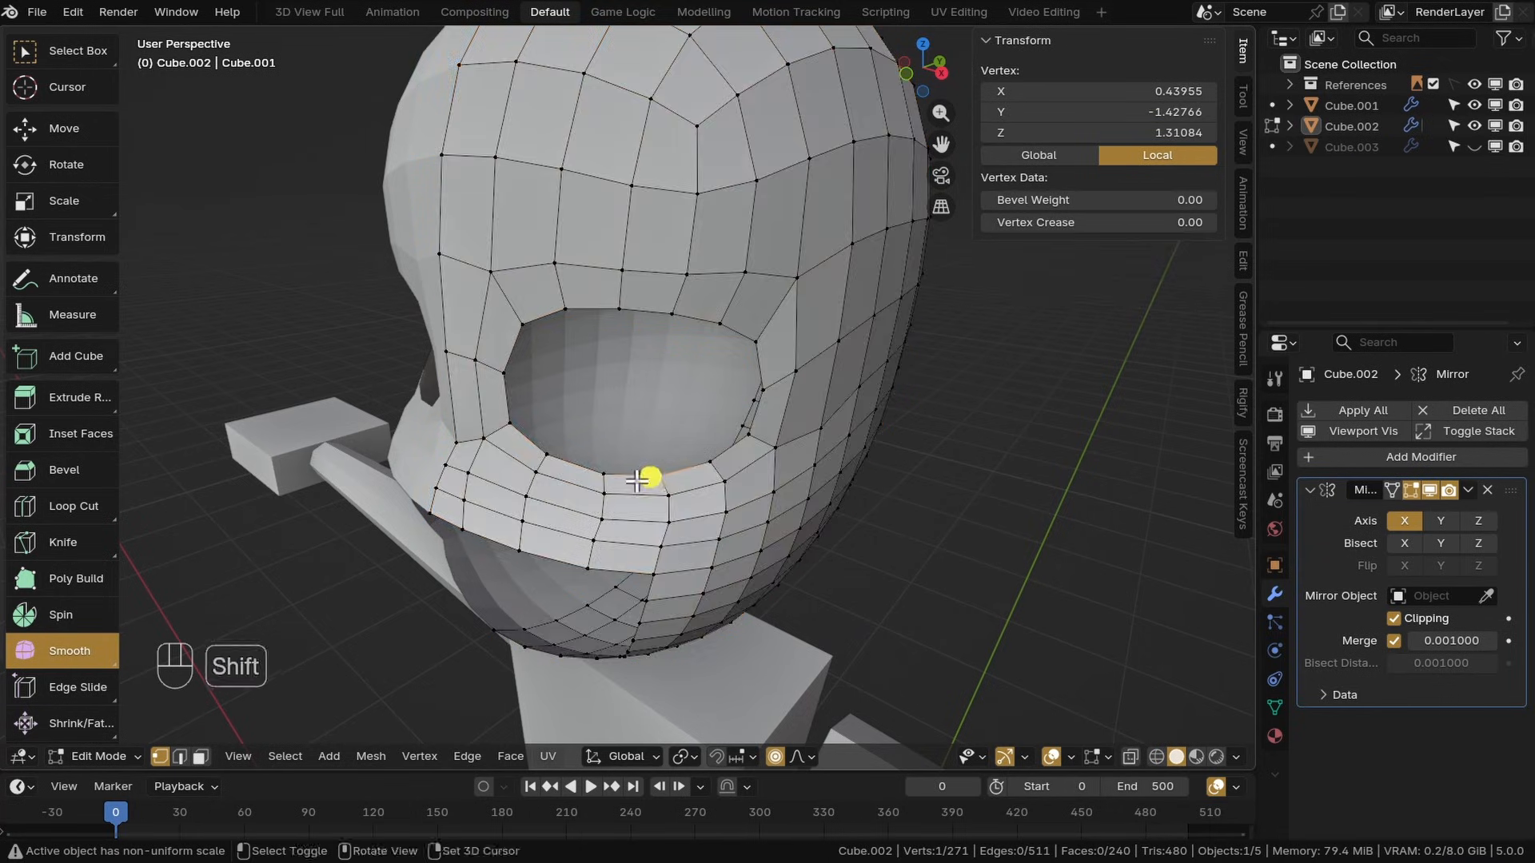
shift+middle_drag(657, 472, 559, 439)
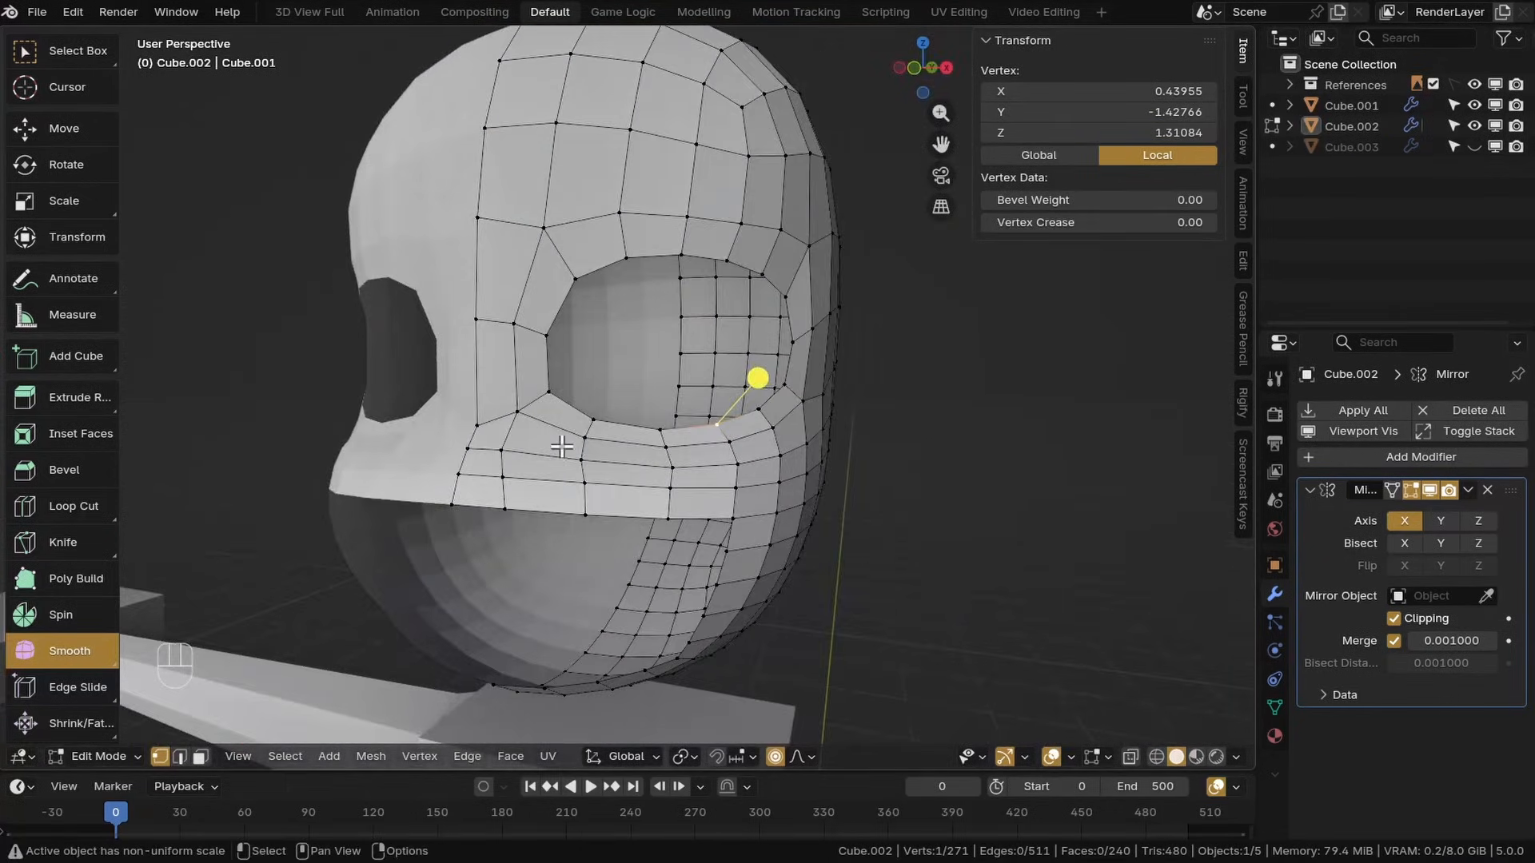
key(KP_2)
key(KP_1)
scroll(609, 383, up, 4)
click(606, 391)
key(o)
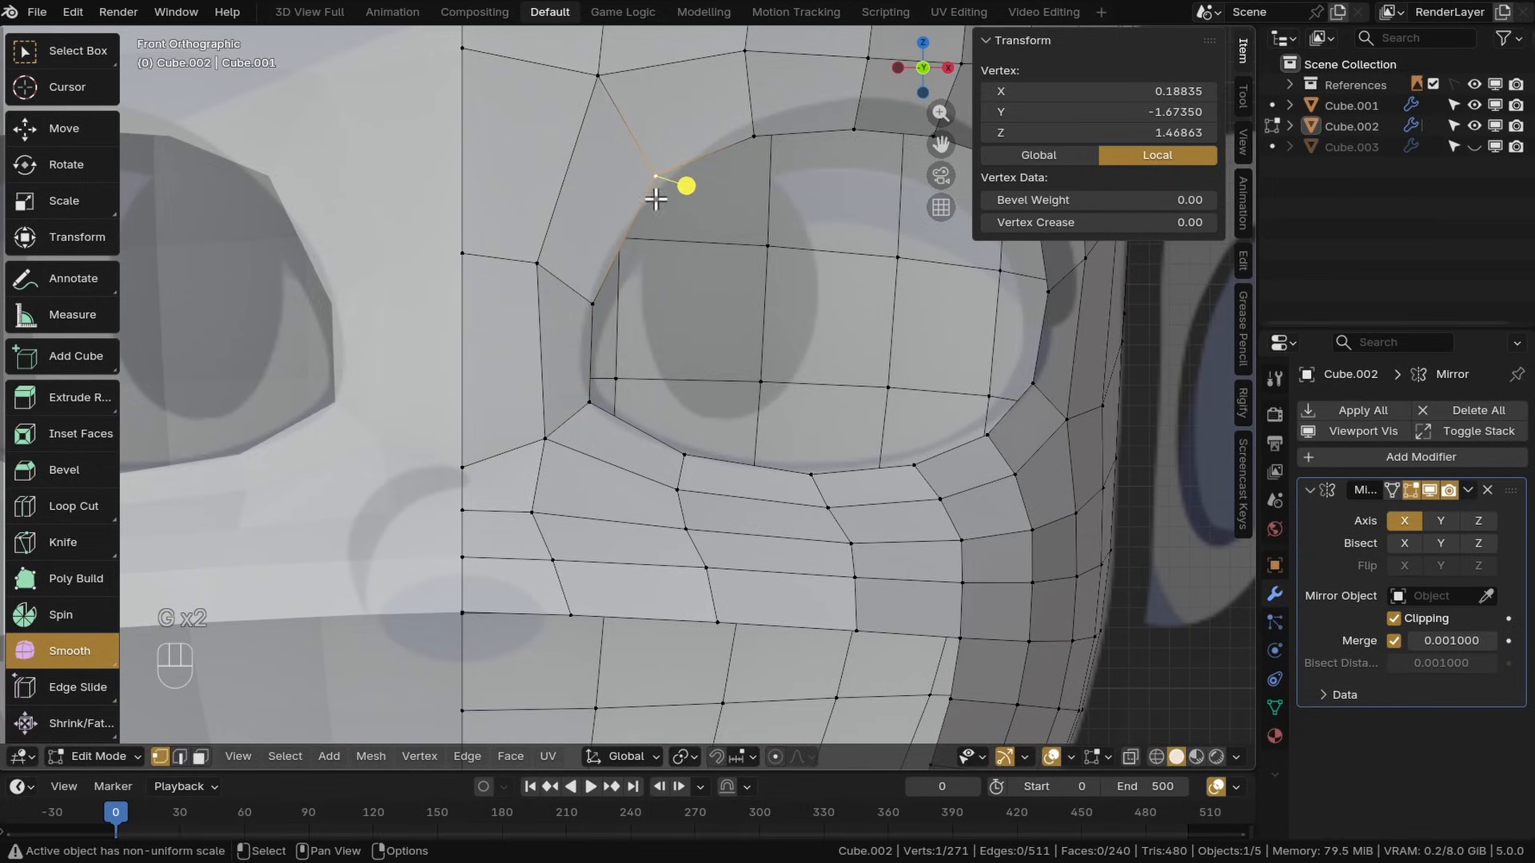
key(g)
click(661, 223)
middle_drag(704, 192, 628, 287)
click(674, 243)
key(g)
click(673, 280)
middle_drag(784, 291, 704, 292)
Adjust the vertices at the eye's outer corner and lower rim
click(885, 294)
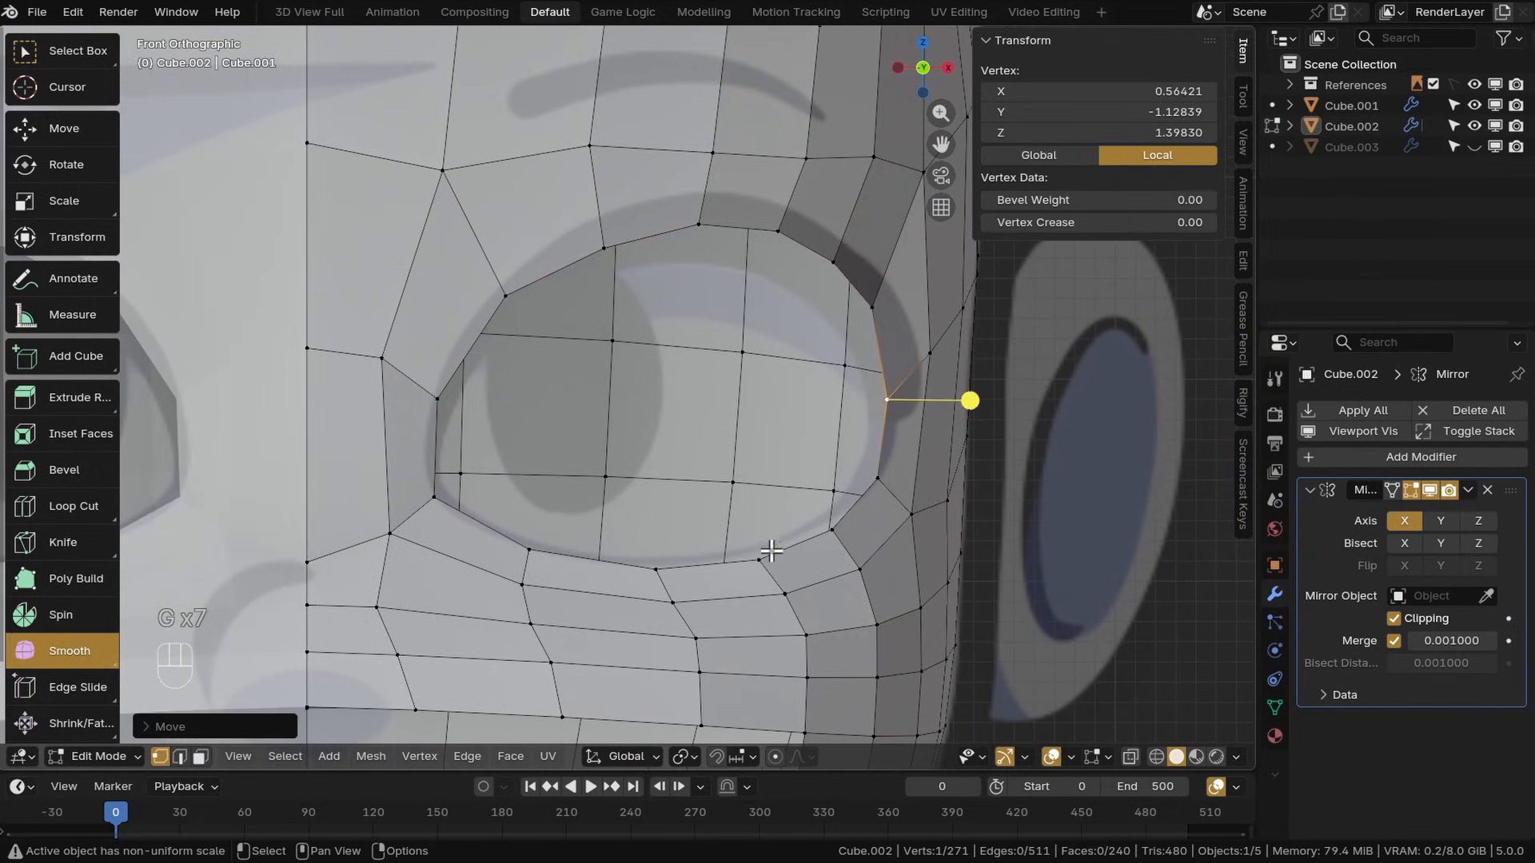
click(770, 552)
key(g)
click(769, 539)
click(834, 529)
key(g)
click(817, 525)
Move and scale vertices of the eye's outer and lower rim to adjust the socket's depth profile
key(KP_3)
click(790, 282)
shift+click(811, 370)
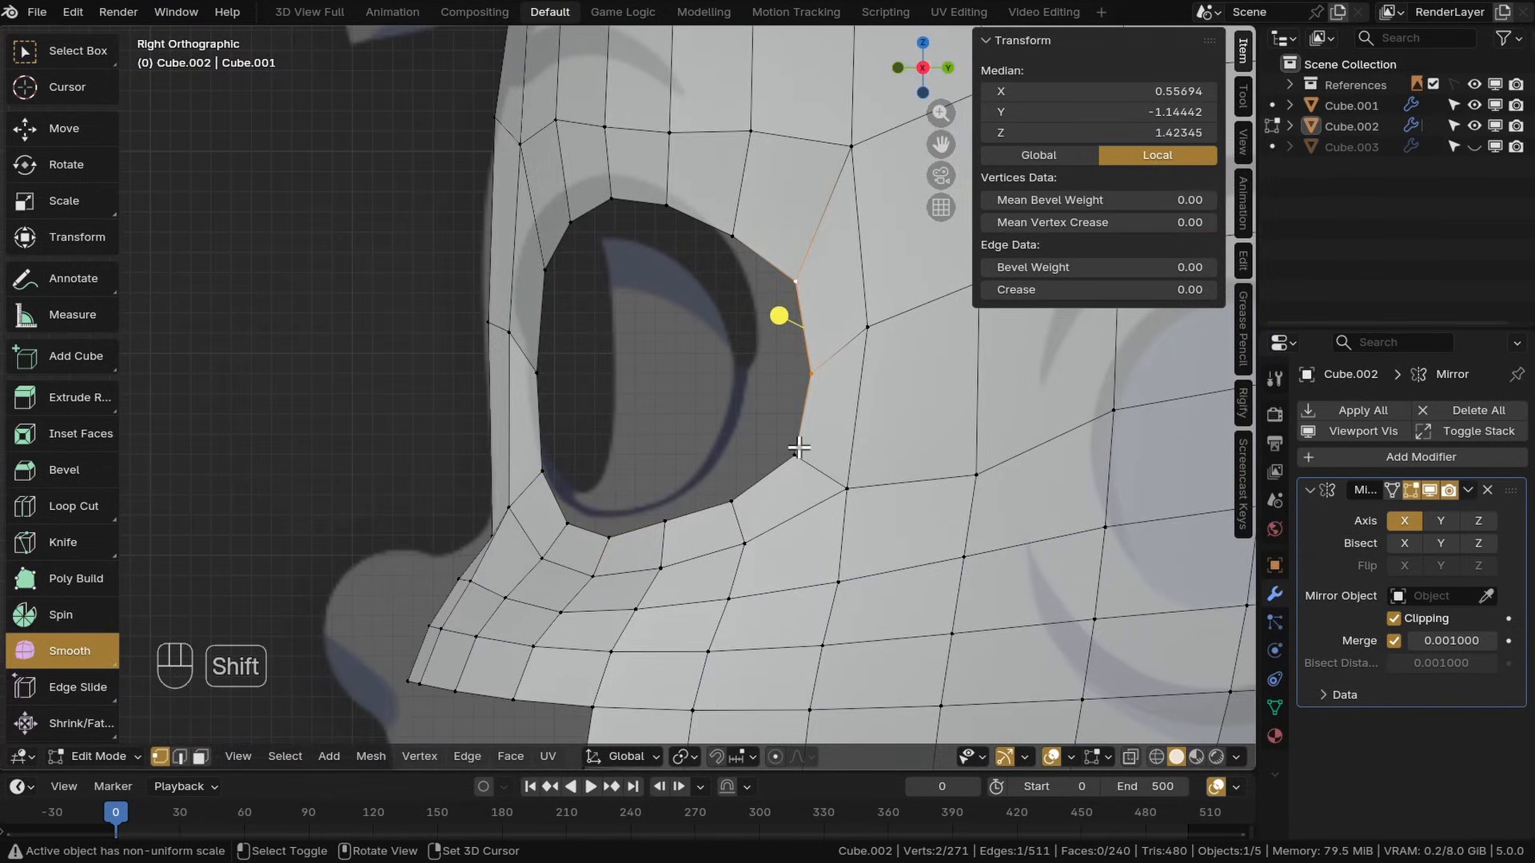
shift+click(795, 449)
key(g)
click(740, 442)
key(s)
click(739, 412)
click(706, 454)
click(667, 519)
key(g)
click(664, 503)
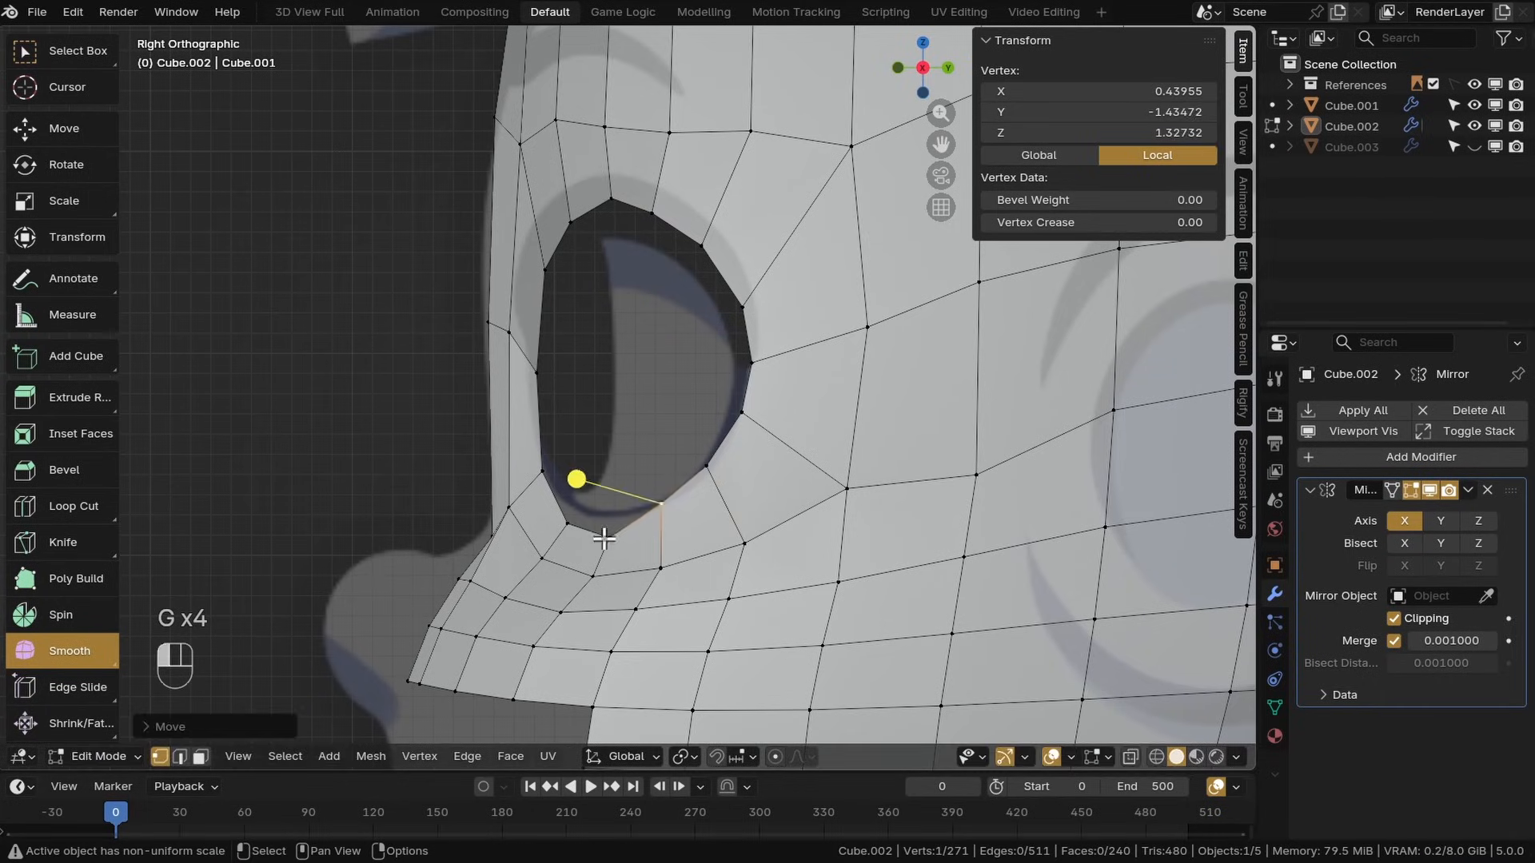
click(606, 534)
key(g)
click(609, 516)
click(568, 520)
Select the eye's lower rim vertices and move them with the outer corner to smooth the lower curve
key(KP_1)
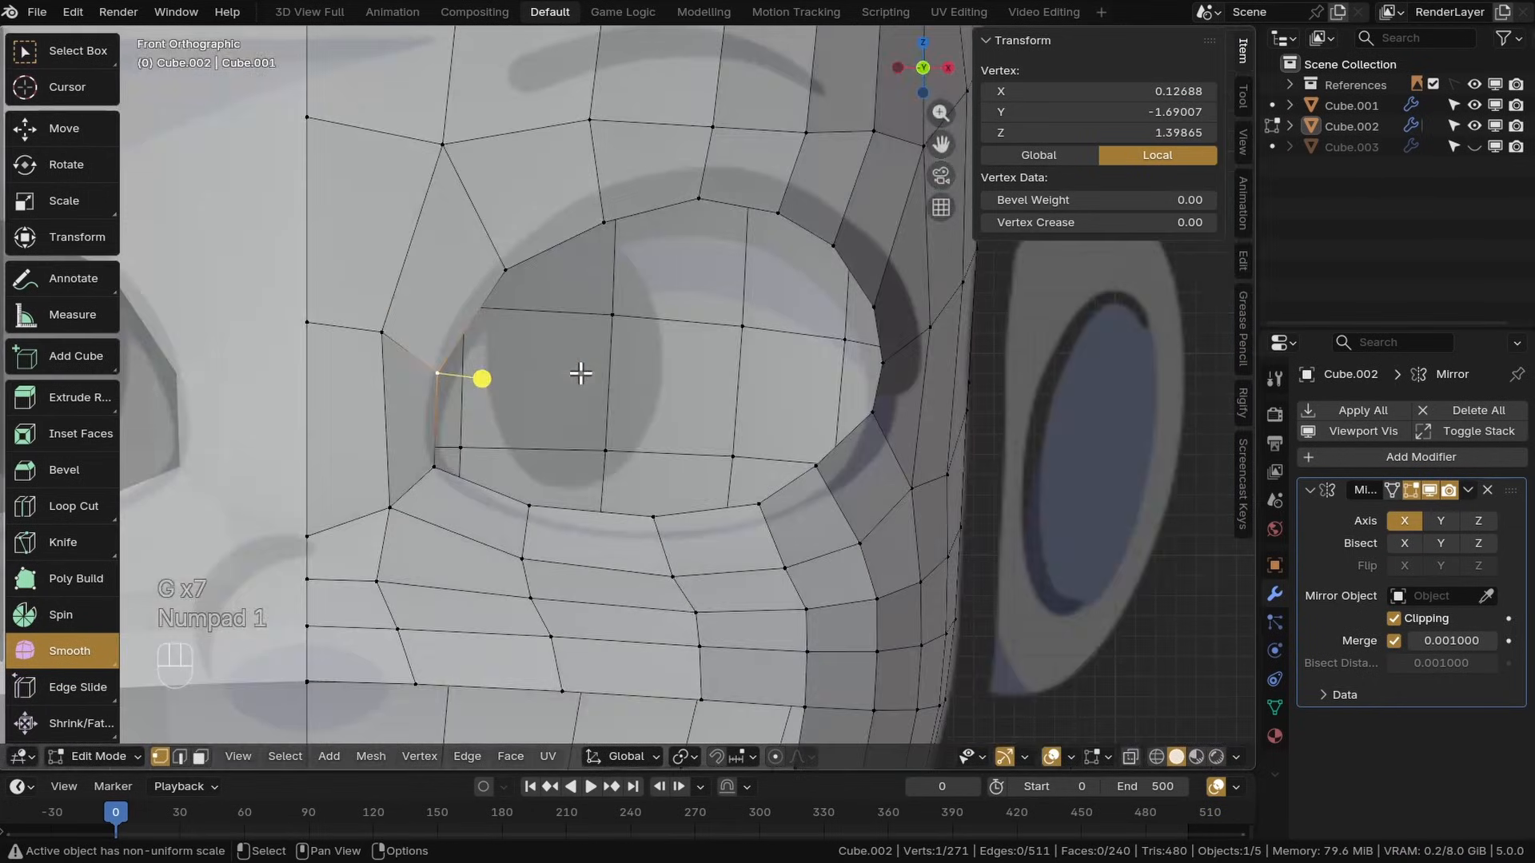
ctrl+shift+click(820, 463)
click(568, 531)
shift+click(669, 536)
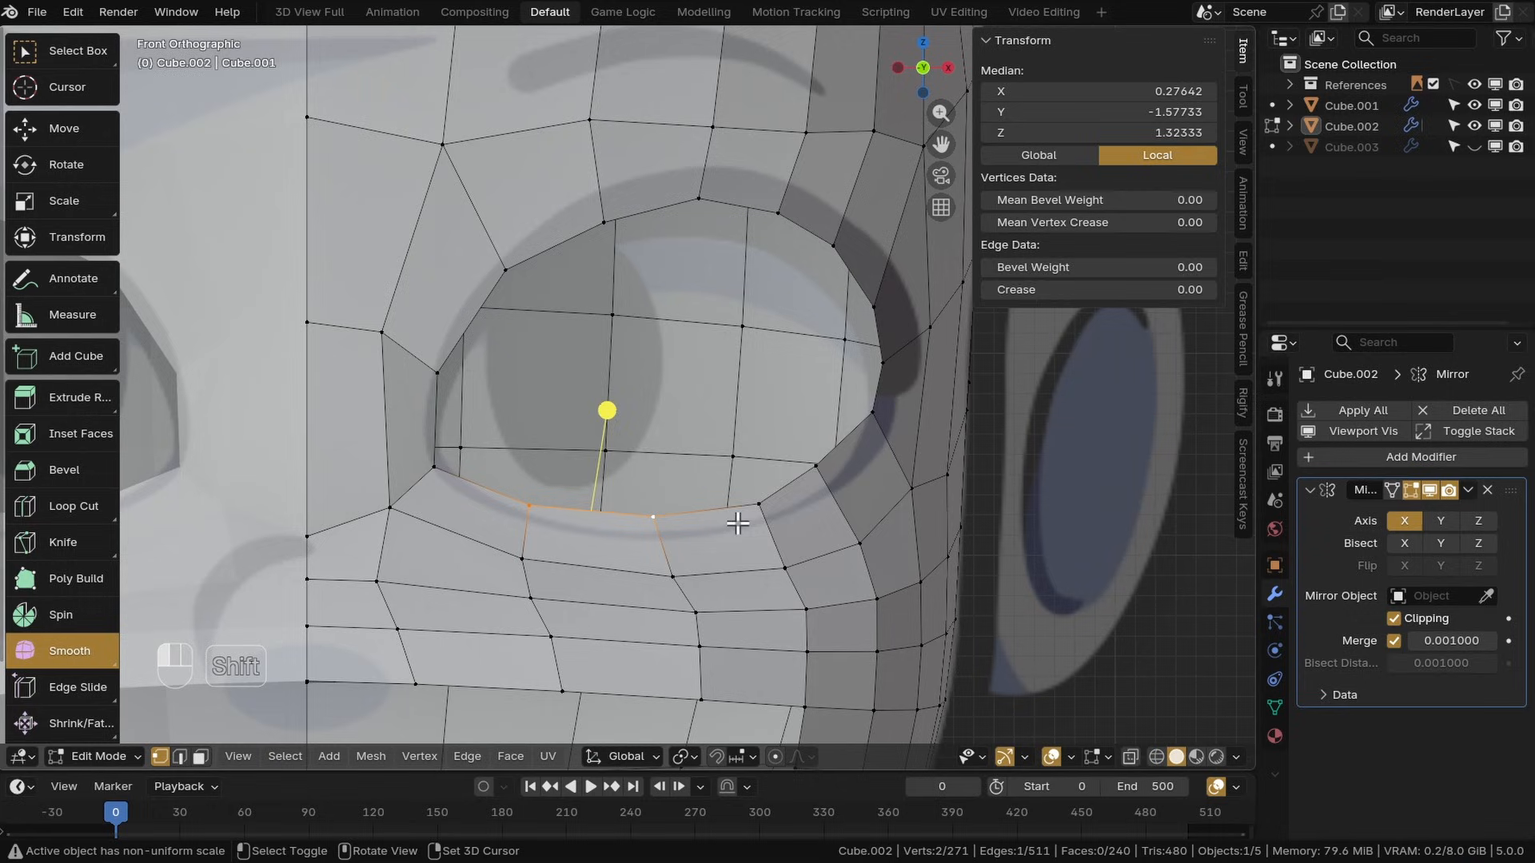
key(g)
click(805, 538)
click(825, 481)
key(g)
click(867, 477)
click(780, 531)
key(g)
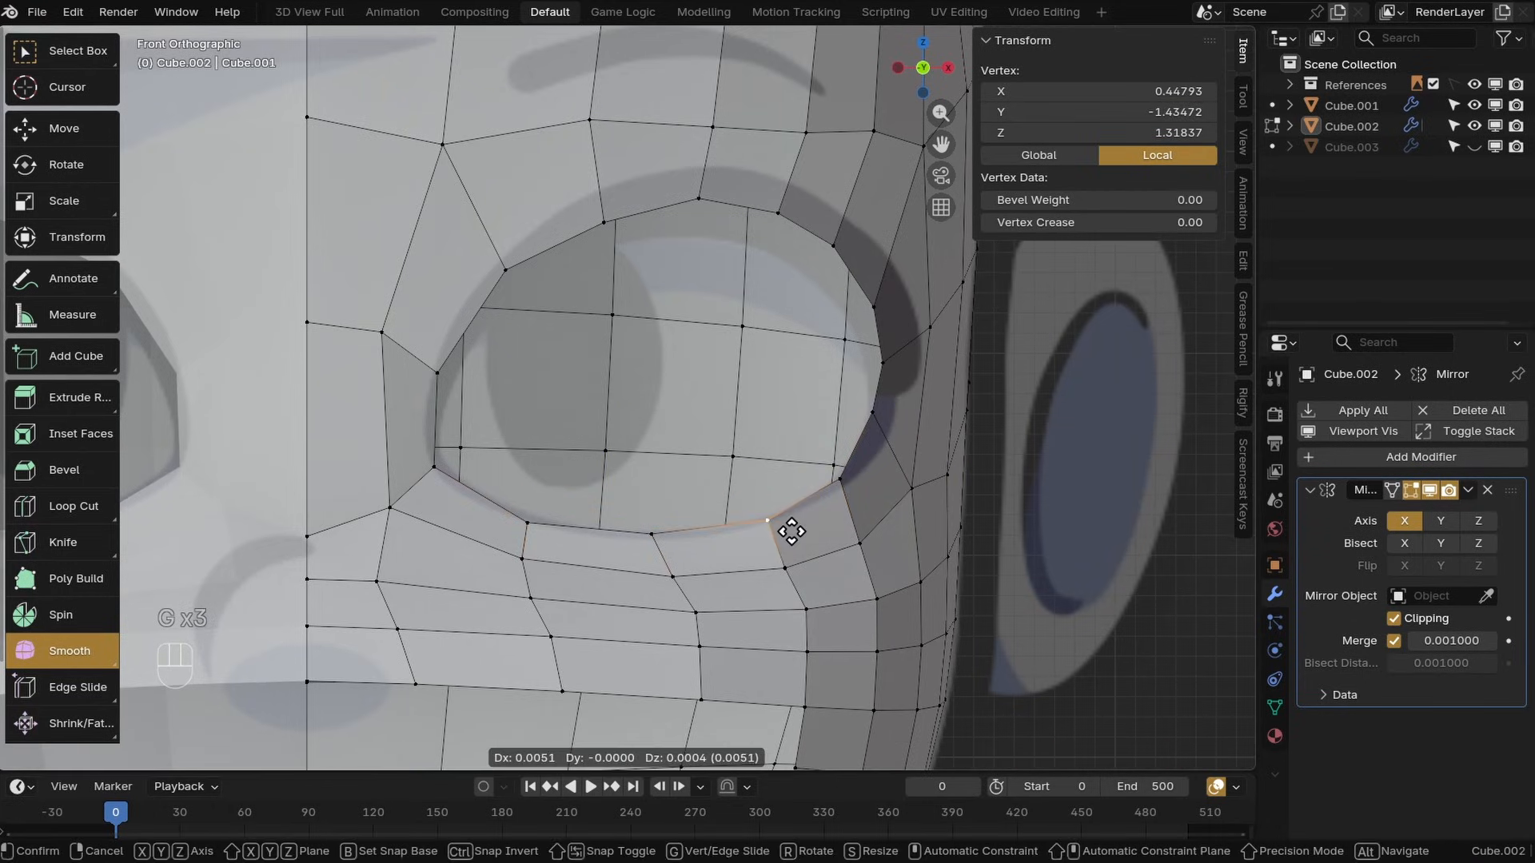
click(792, 532)
click(865, 422)
key(g)
click(865, 511)
Move the eye's top and inner corner vertices to refine the opening's shape
click(598, 234)
key(g)
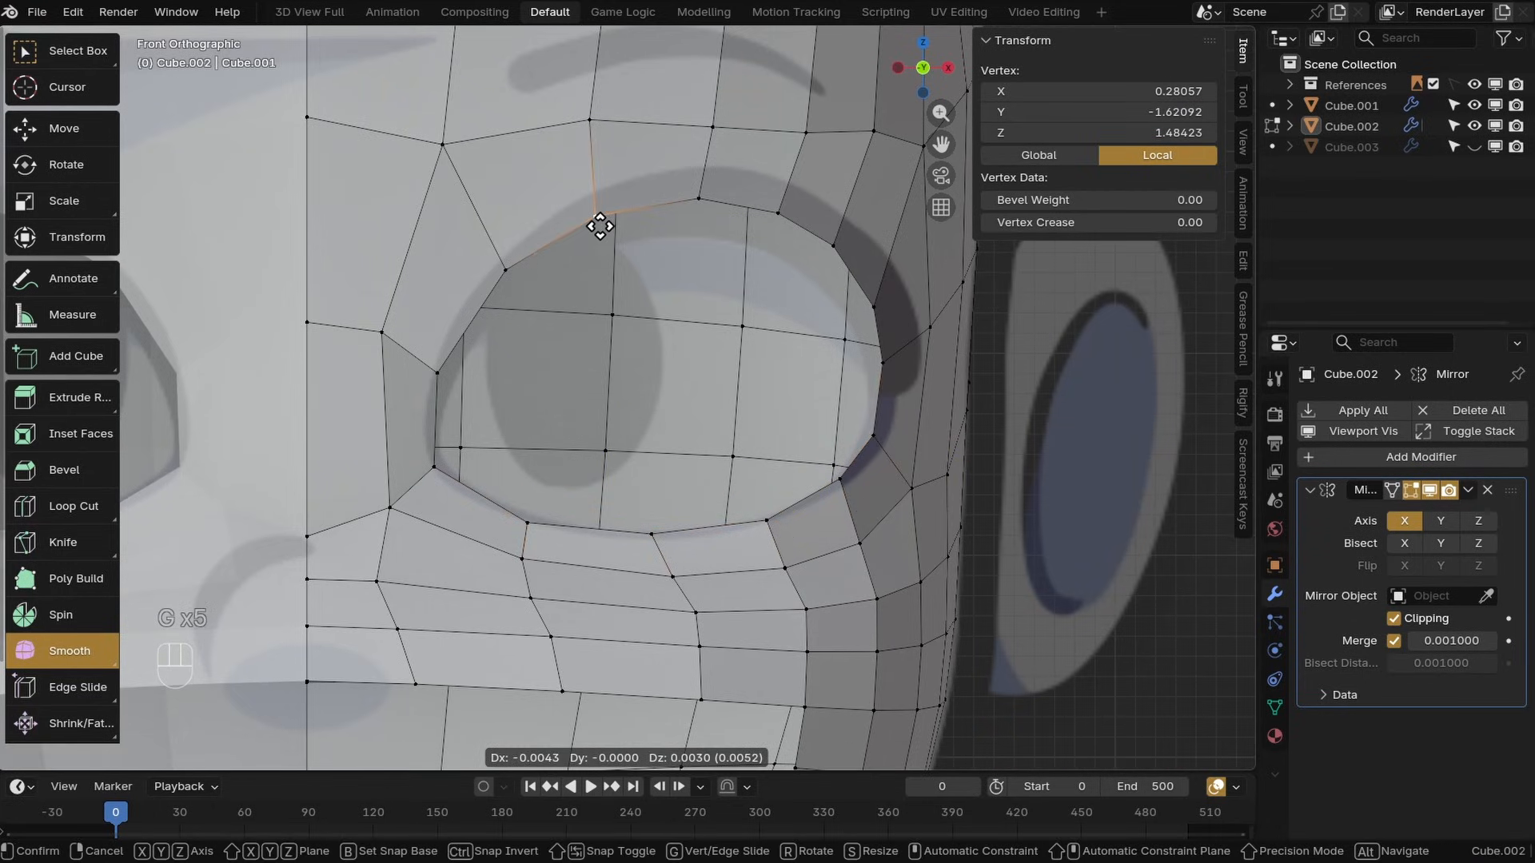
click(598, 226)
click(445, 376)
key(g)
click(454, 380)
middle_drag(480, 394, 424, 411)
Save the file
shift+middle_drag(423, 412, 849, 451)
key(ctrl+s)
scroll(823, 507, up, 4)
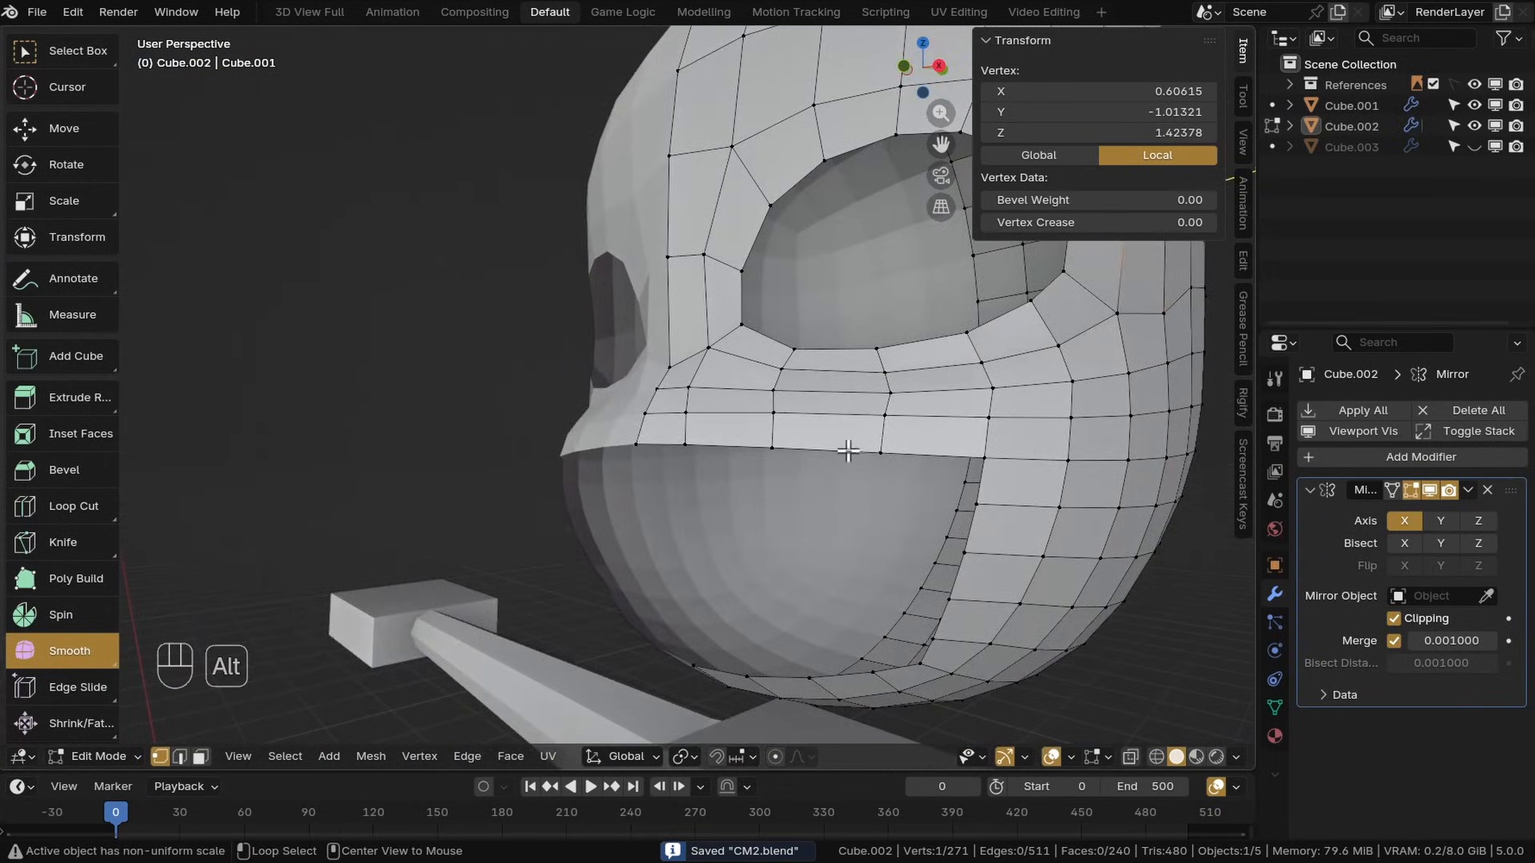
Select the mouth opening's edge loop, extrude it in place and scale it inward
alt+click(848, 450)
shift+middle_drag(1028, 531, 830, 425)
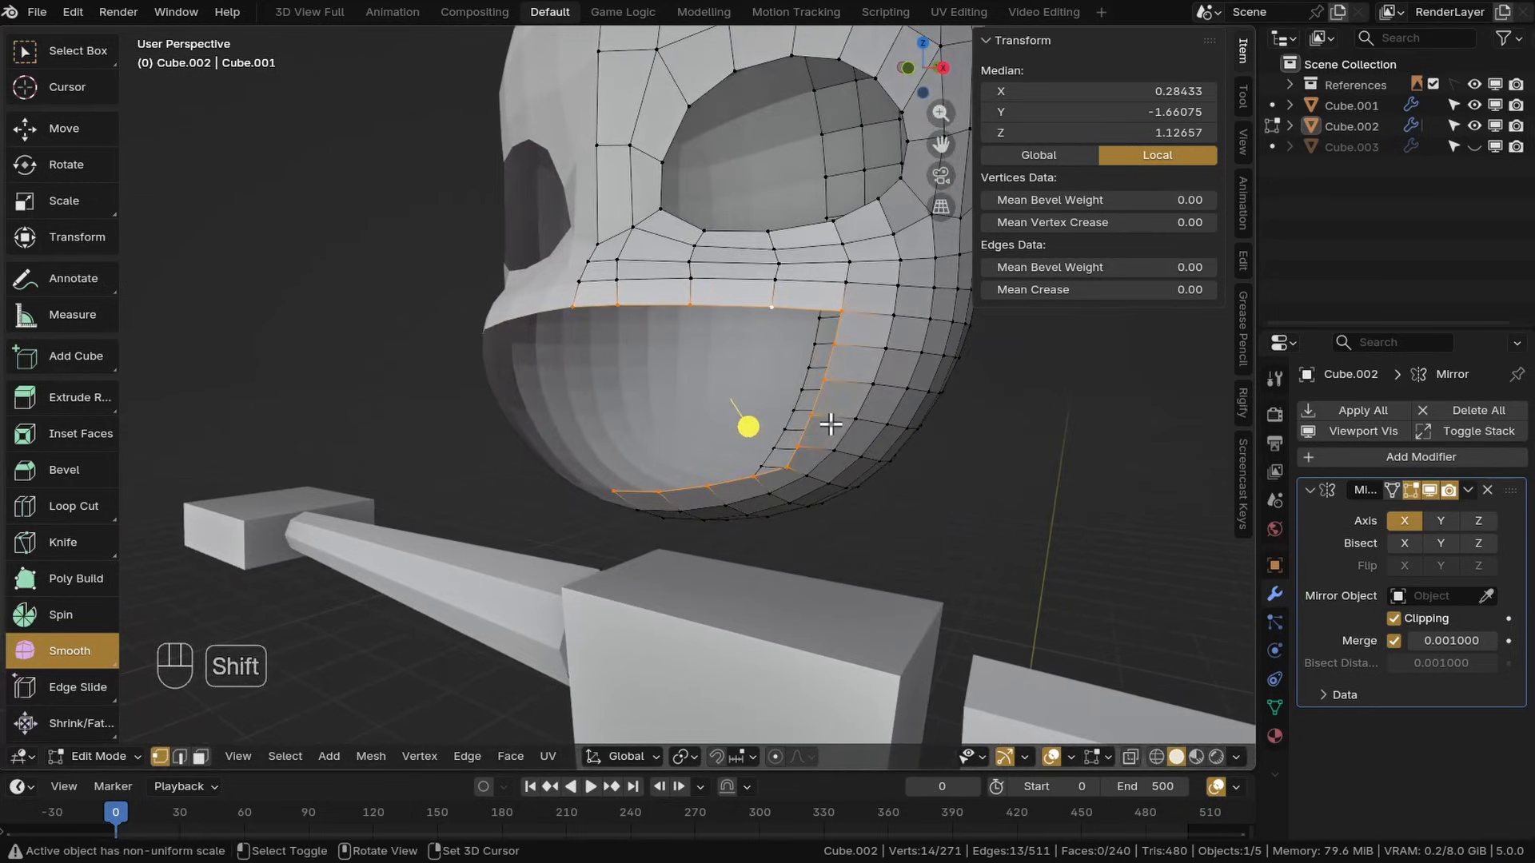
key(e)
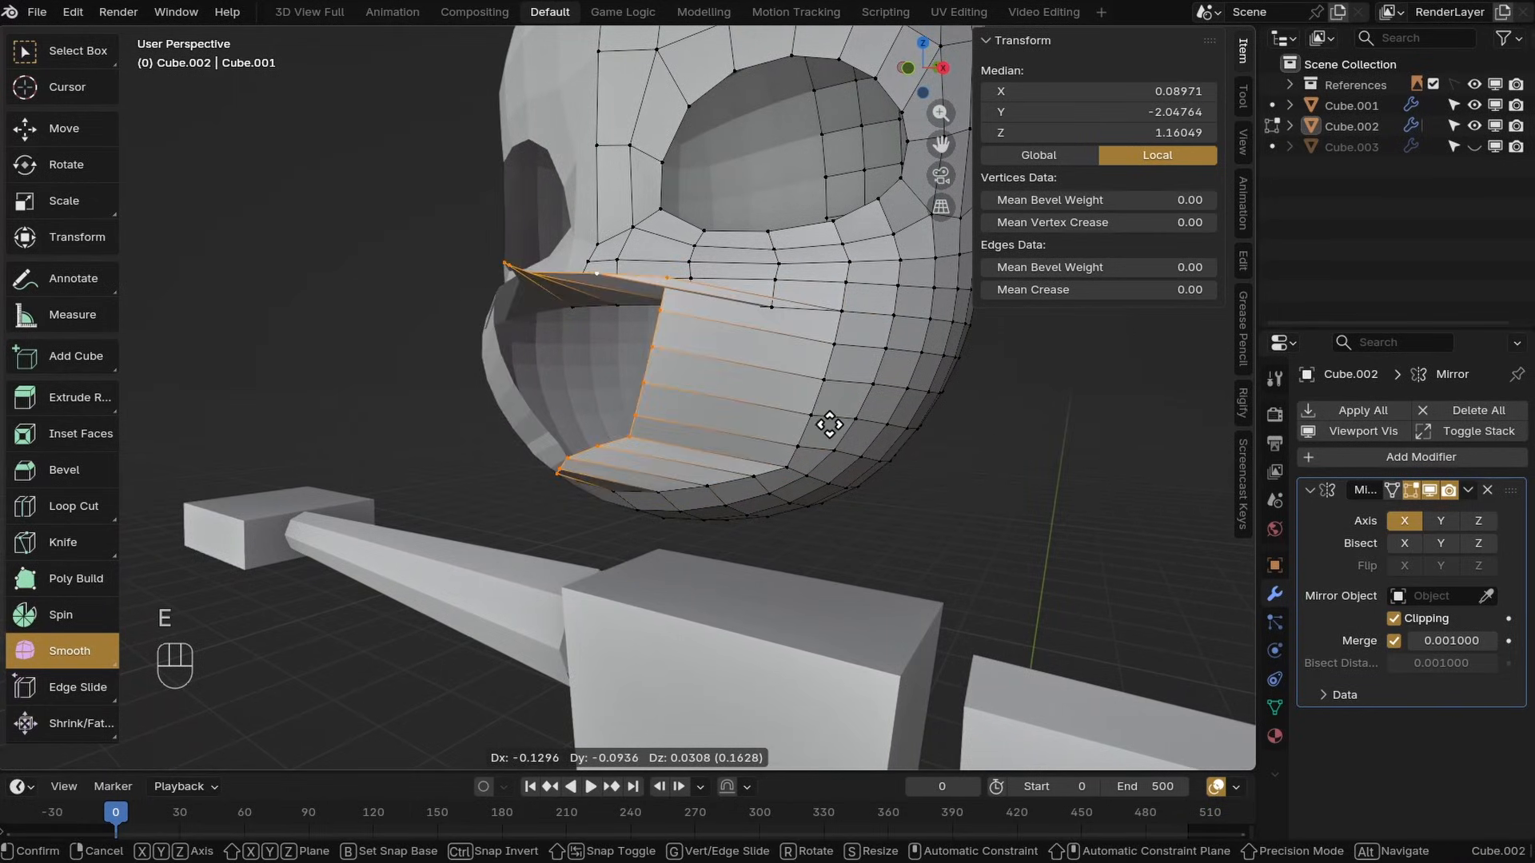
right_click(828, 426)
middle_drag(828, 427, 816, 456)
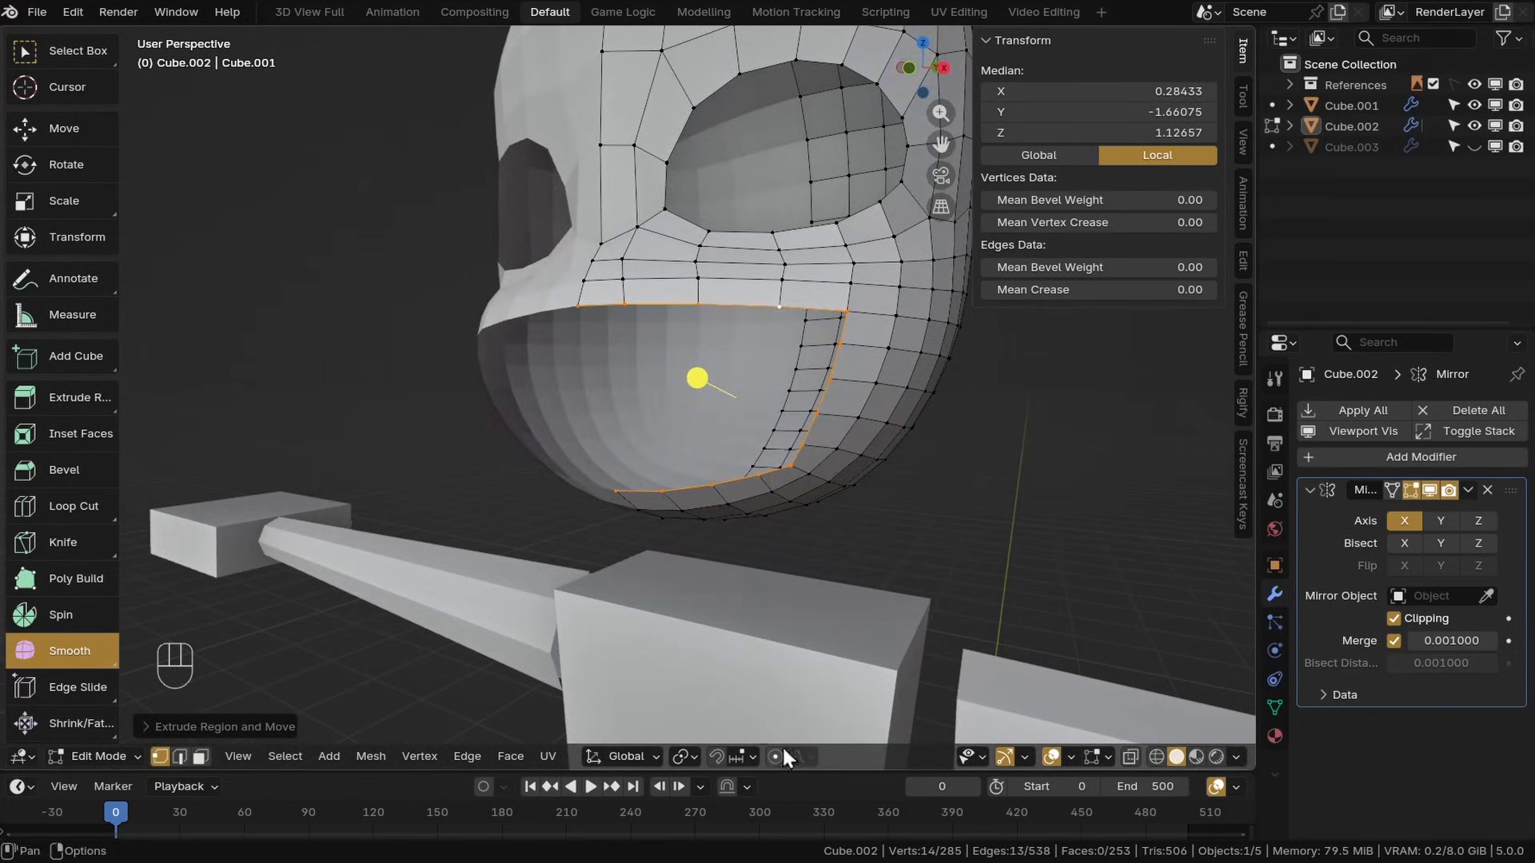
key(s)
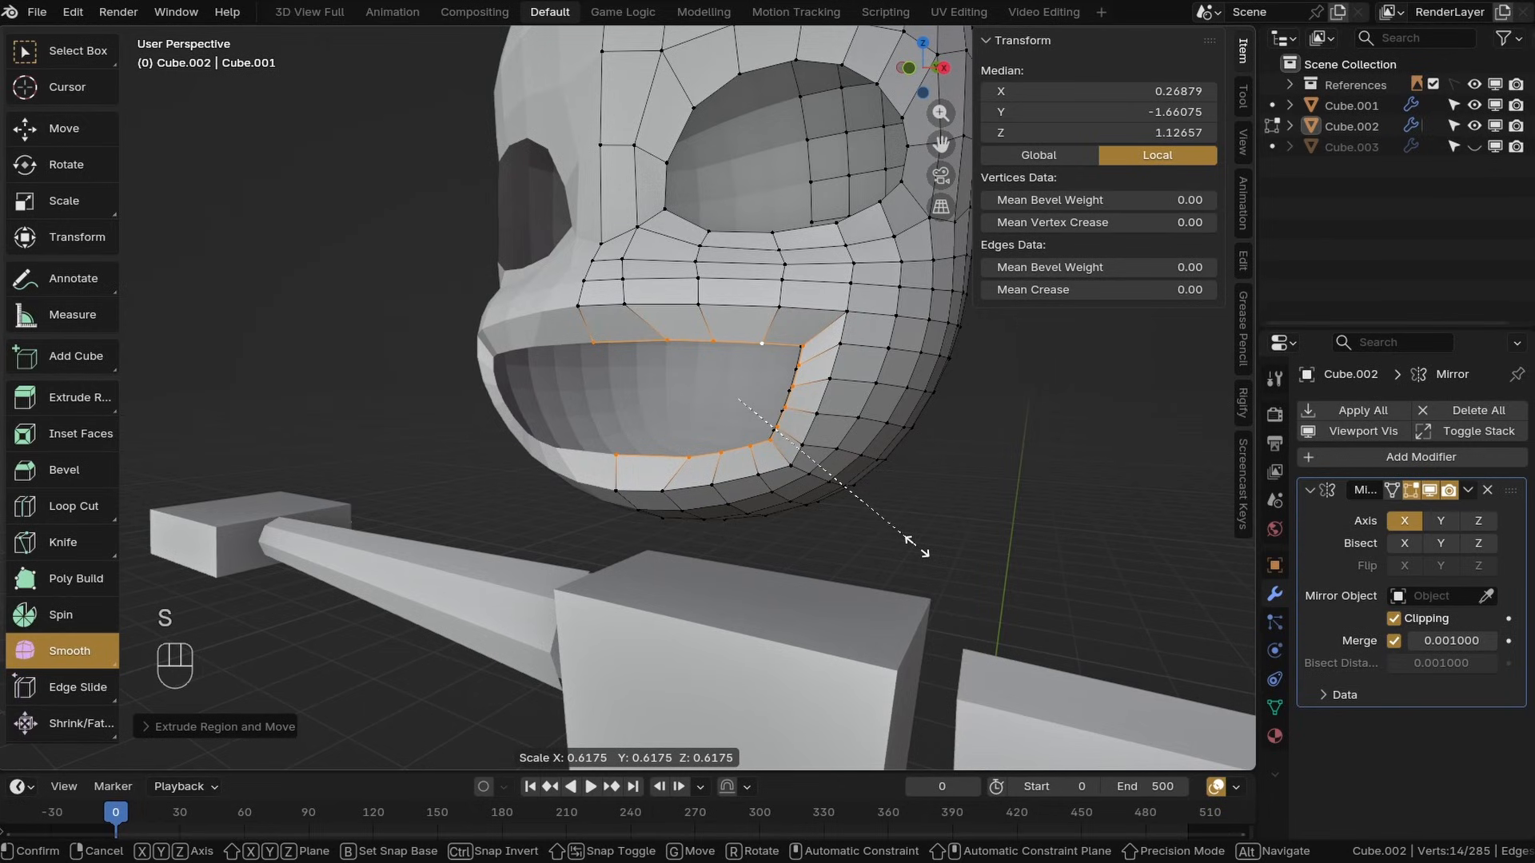
click(917, 550)
Extrude the mouth loop once more and scale it inward
key(KP_1)
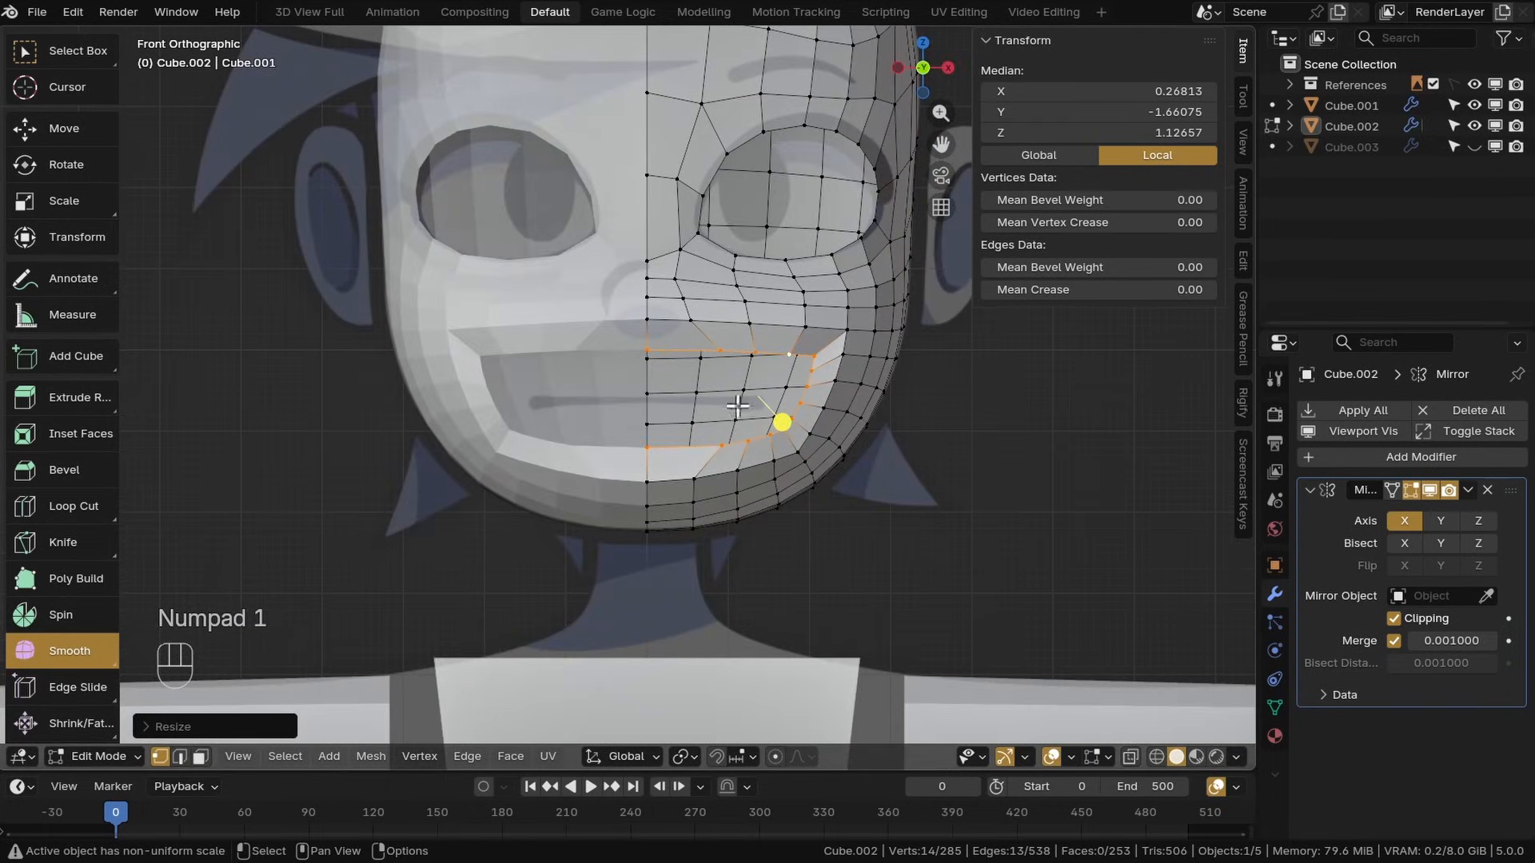
scroll(644, 344, up, 2)
drag(854, 422, 895, 425)
click(65, 200)
key(s)
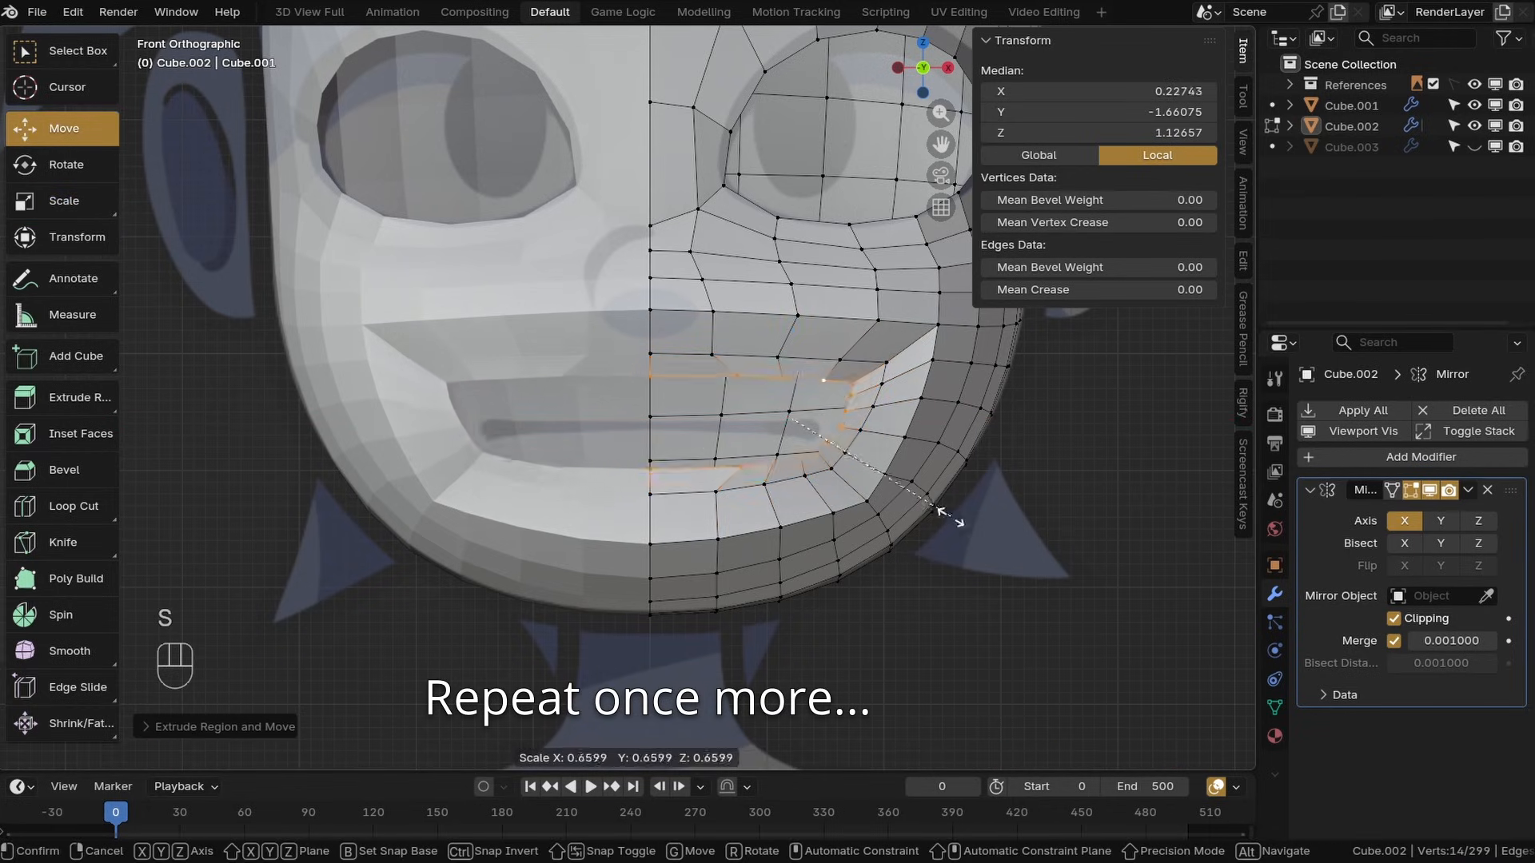
click(949, 514)
Pull the inner mouth loops forward with the Move tool
click(67, 201)
drag(795, 336, 796, 344)
key(ctrl+z)
drag(785, 344, 785, 396)
drag(786, 396, 798, 415)
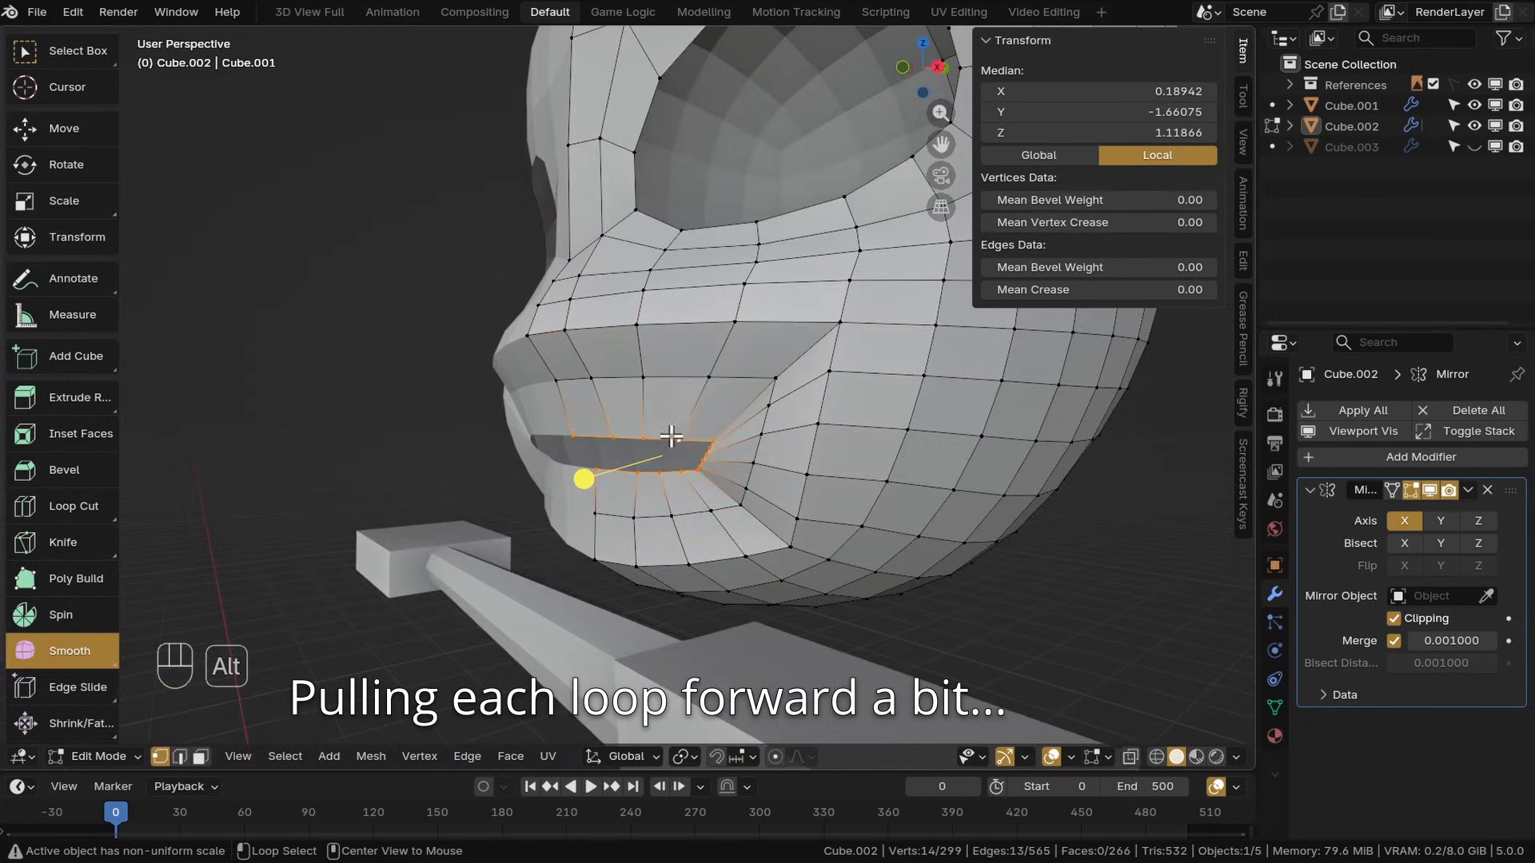
click(64, 129)
middle_drag(496, 320, 447, 339)
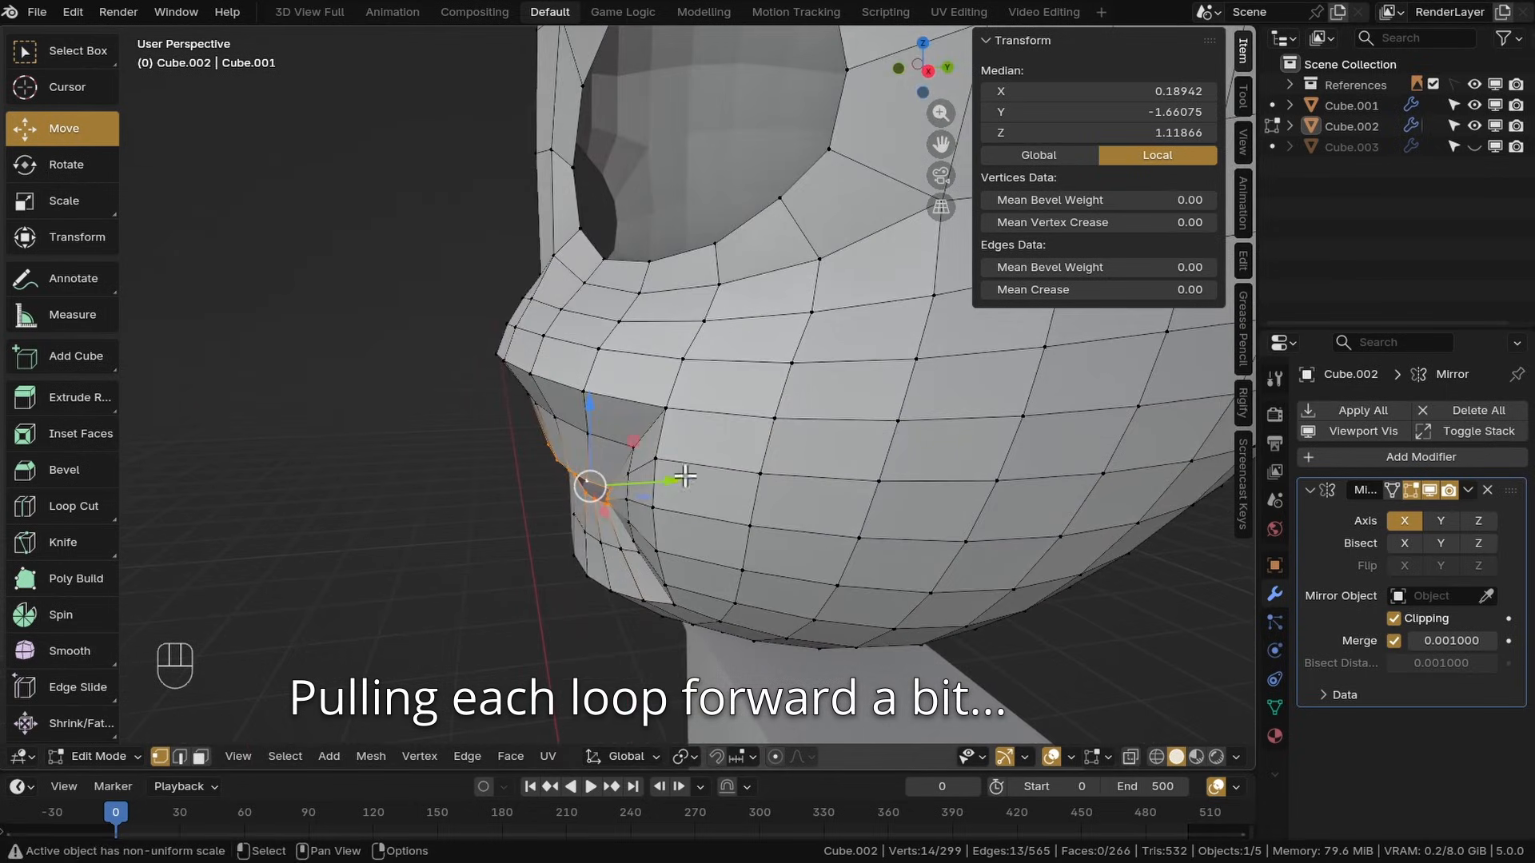
drag(678, 480, 606, 490)
alt+click(599, 438)
alt+click(564, 486)
middle_drag(605, 490, 772, 438)
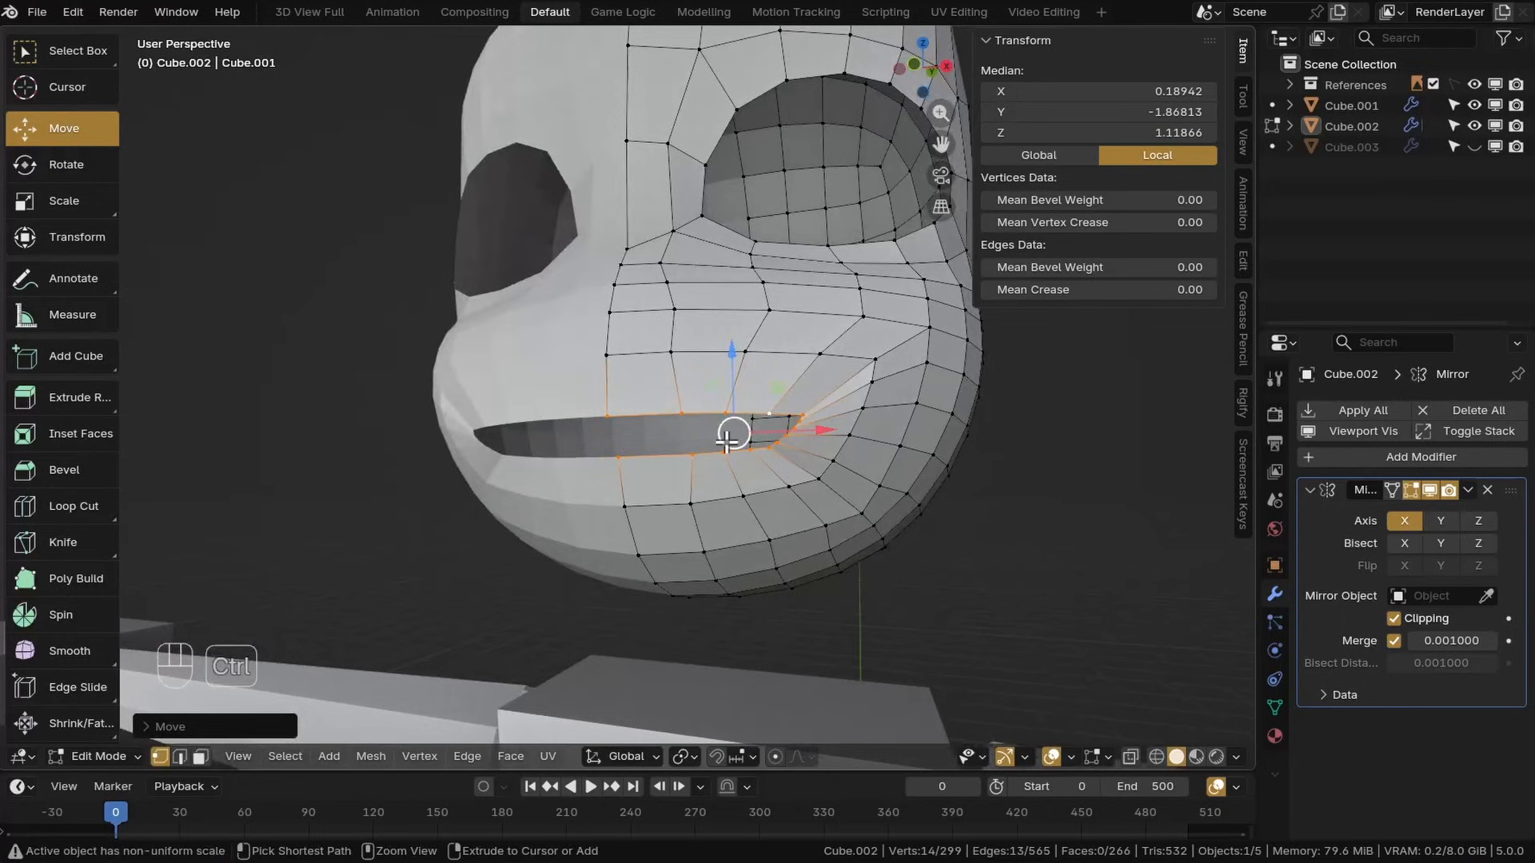
Grow the selection around the mouth twice and pull it forward
key(ctrl+KP_Add)
key(ctrl+KP_Add)
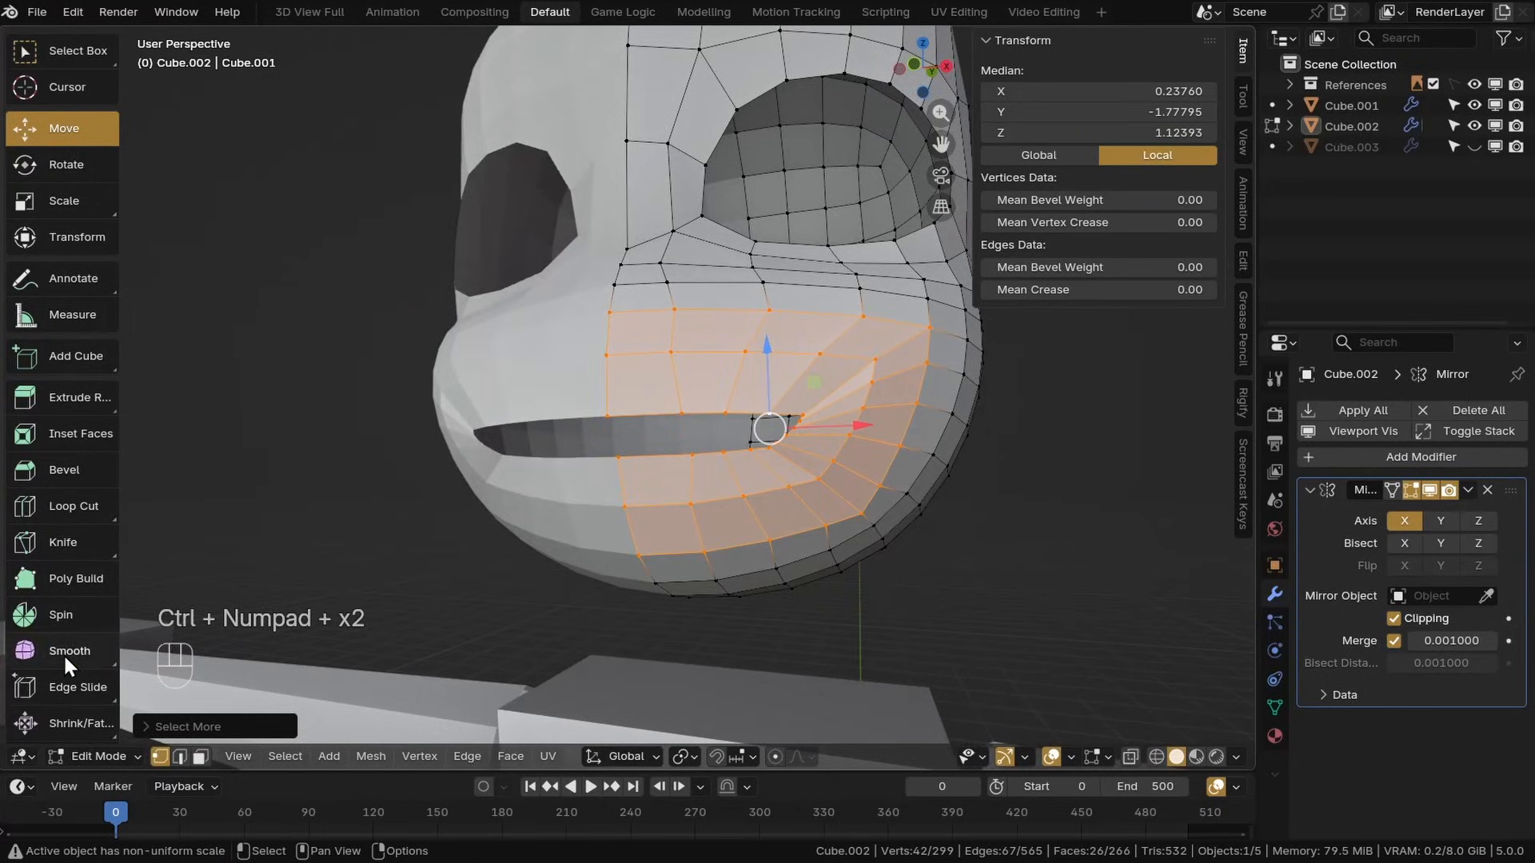
drag(816, 444, 841, 450)
drag(815, 444, 845, 453)
drag(816, 445, 848, 455)
drag(816, 445, 844, 454)
middle_drag(815, 446, 795, 497)
Grow the mouth selection once more and smooth its vertices twice
key(ctrl+KP_Add)
drag(592, 514, 672, 524)
middle_drag(672, 524, 703, 434)
key(alt+shift+z)
key(alt+shift+z)
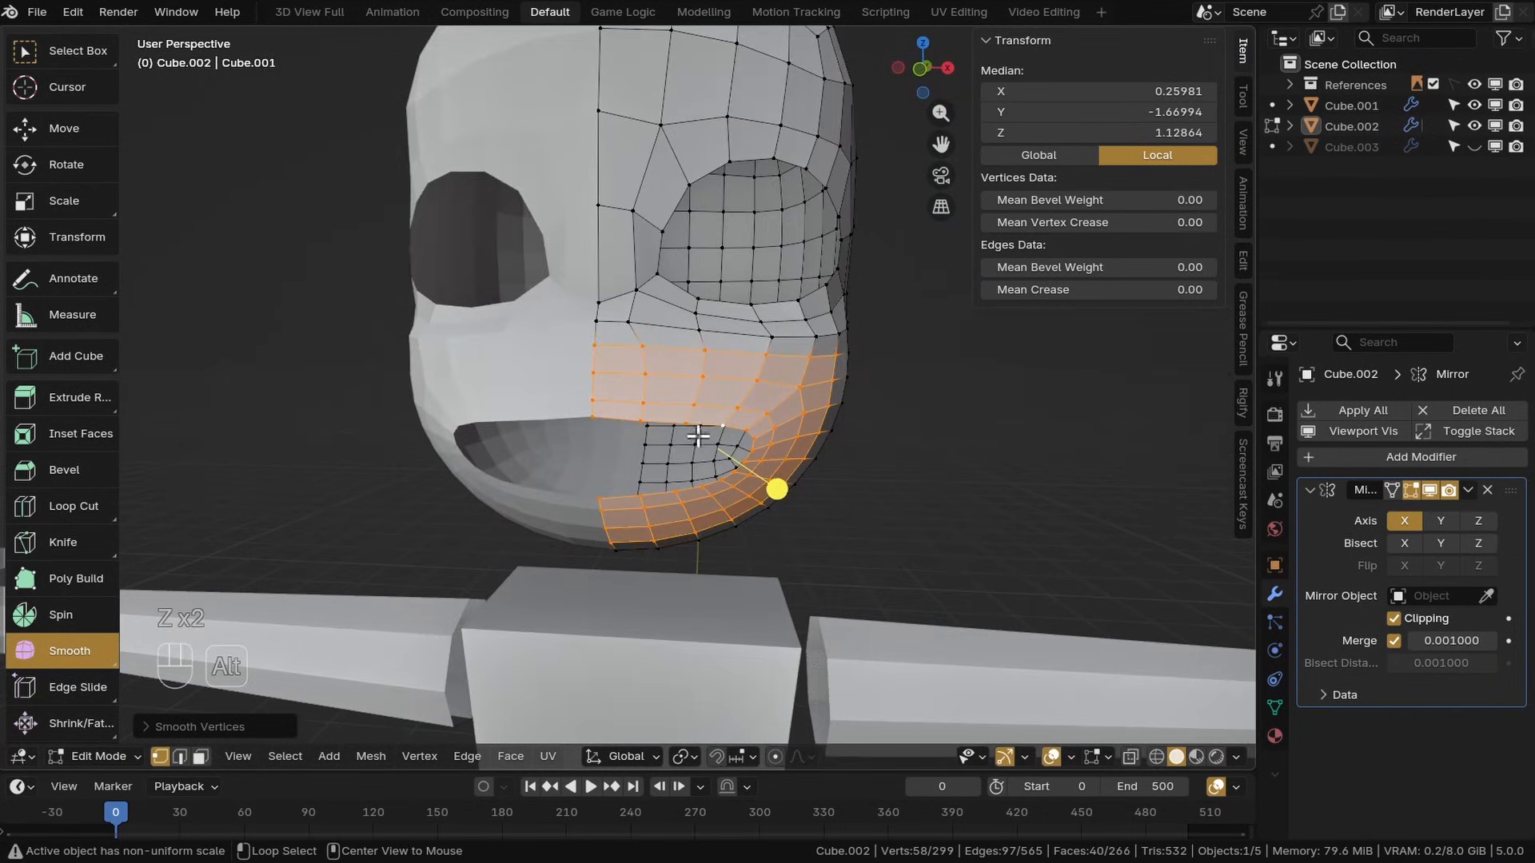
Move the upper lip vertices near the centre to shape the mouth's top edge
alt+click(704, 431)
key(KP_1)
scroll(707, 429, up, 4)
click(520, 384)
shift+middle_drag(560, 414, 616, 398)
scroll(615, 399, up, 3)
key(g)
click(597, 529)
key(g)
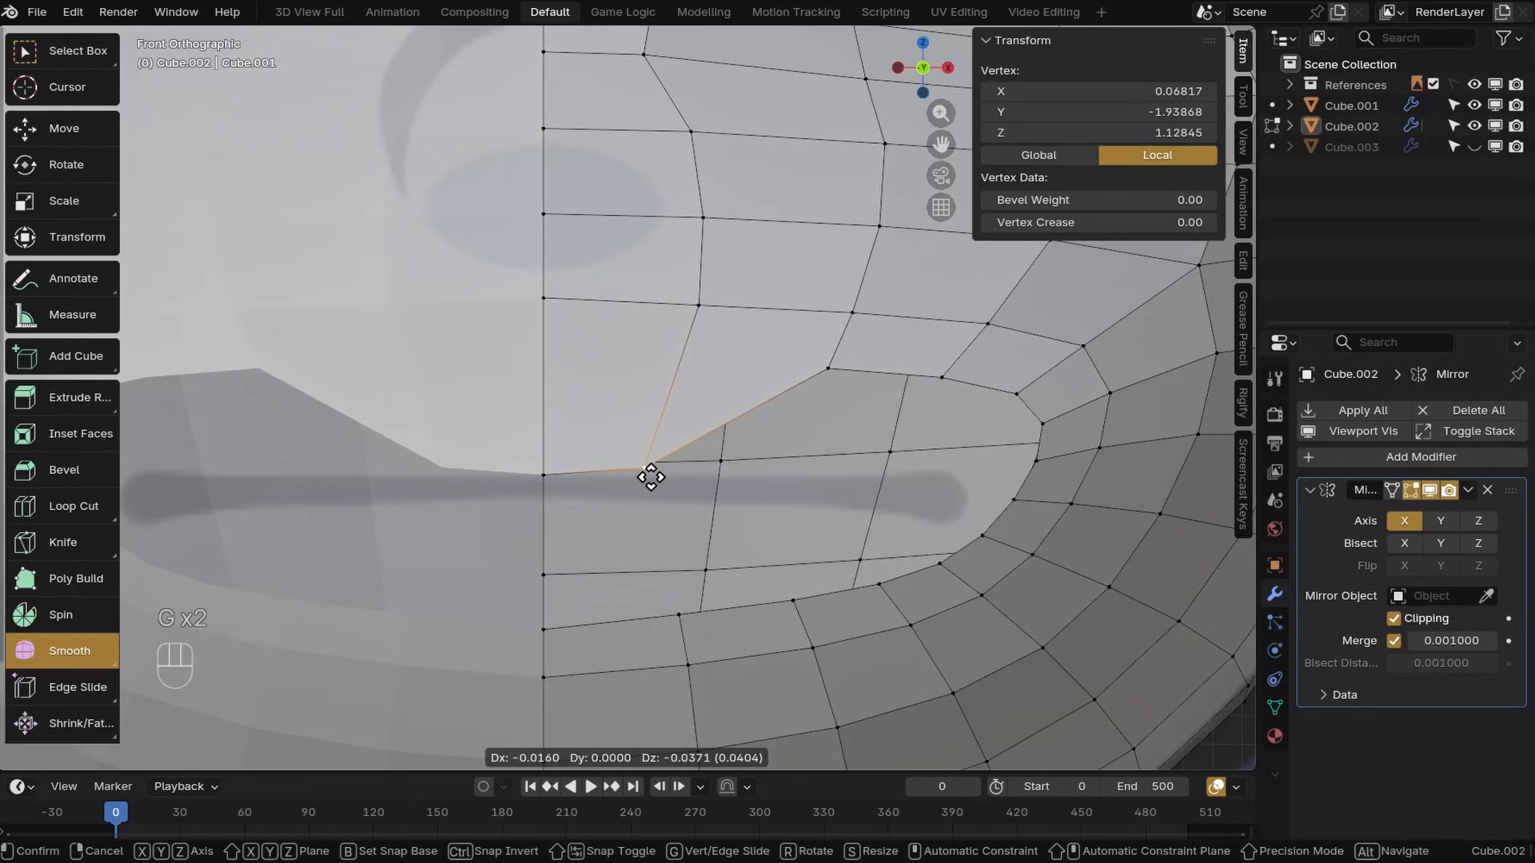
click(648, 472)
key(g)
click(752, 516)
Move vertices along the mouth's corner and lower edge
click(943, 376)
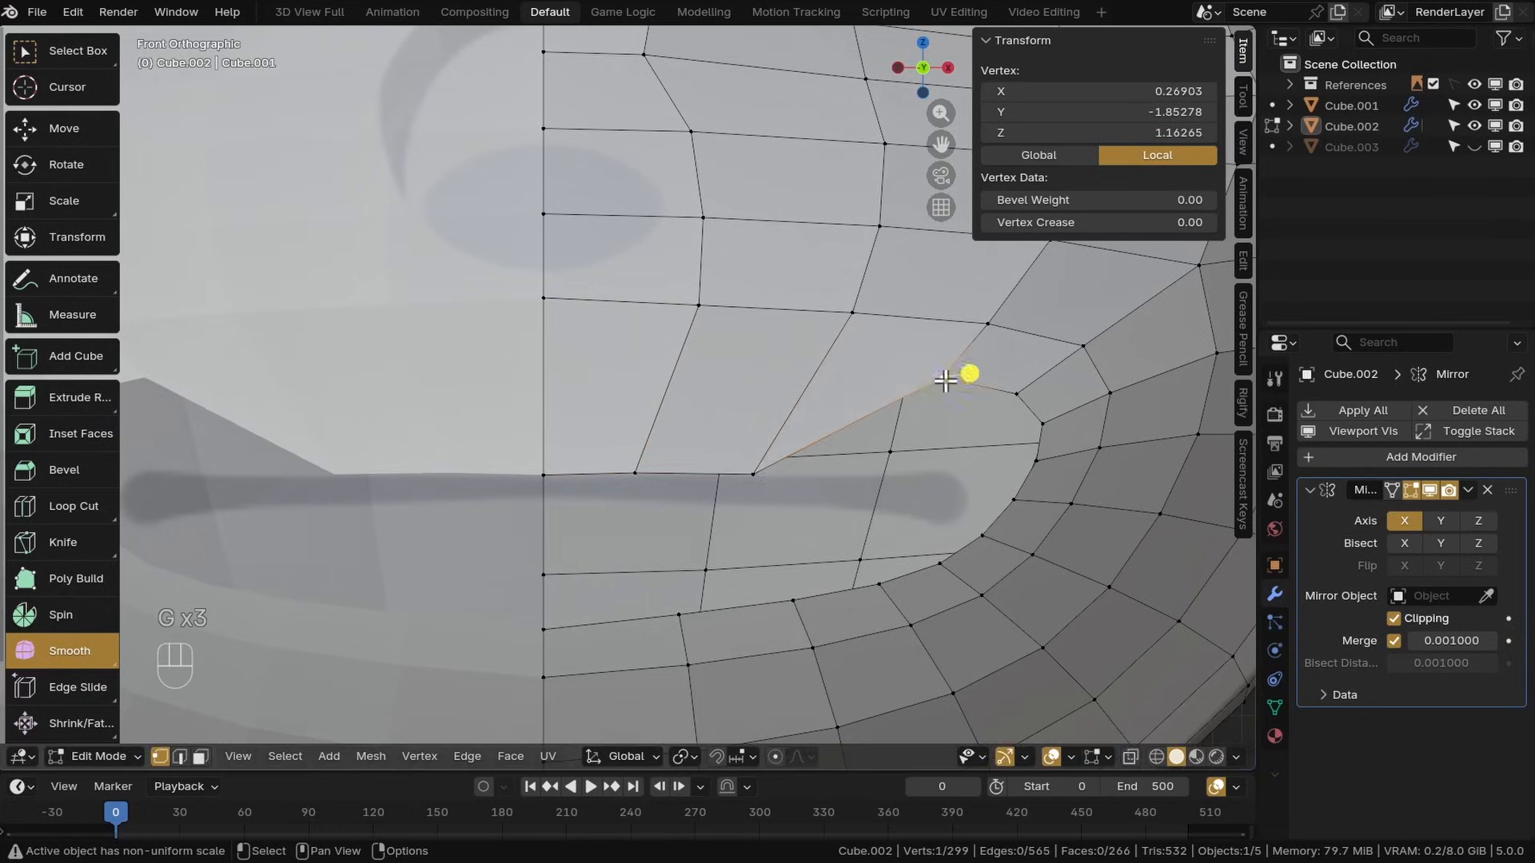
key(g)
click(871, 486)
key(g)
click(576, 579)
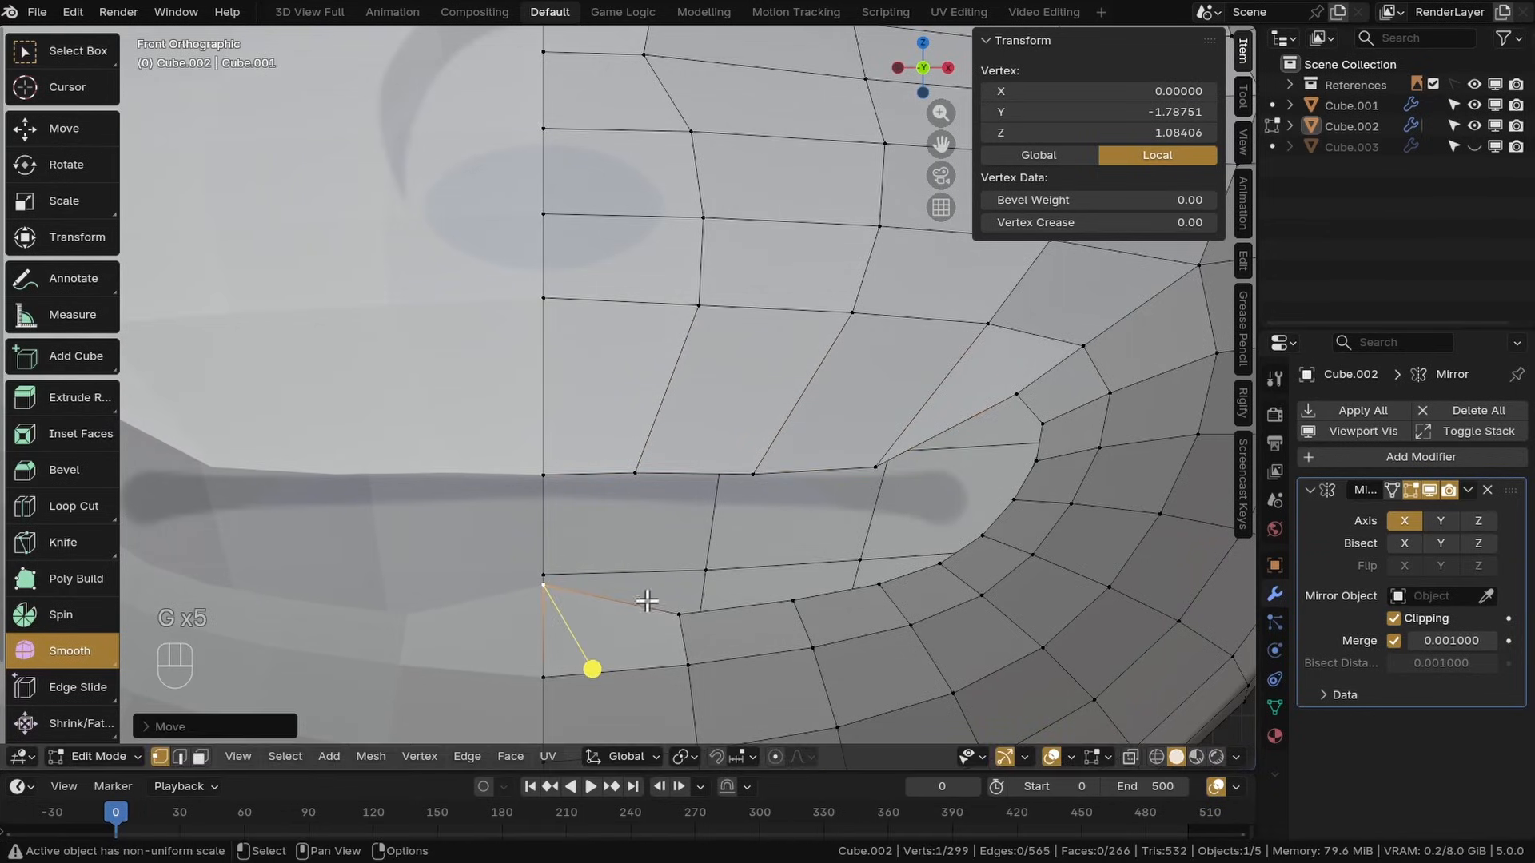
key(g)
click(671, 569)
click(804, 599)
key(g)
click(753, 572)
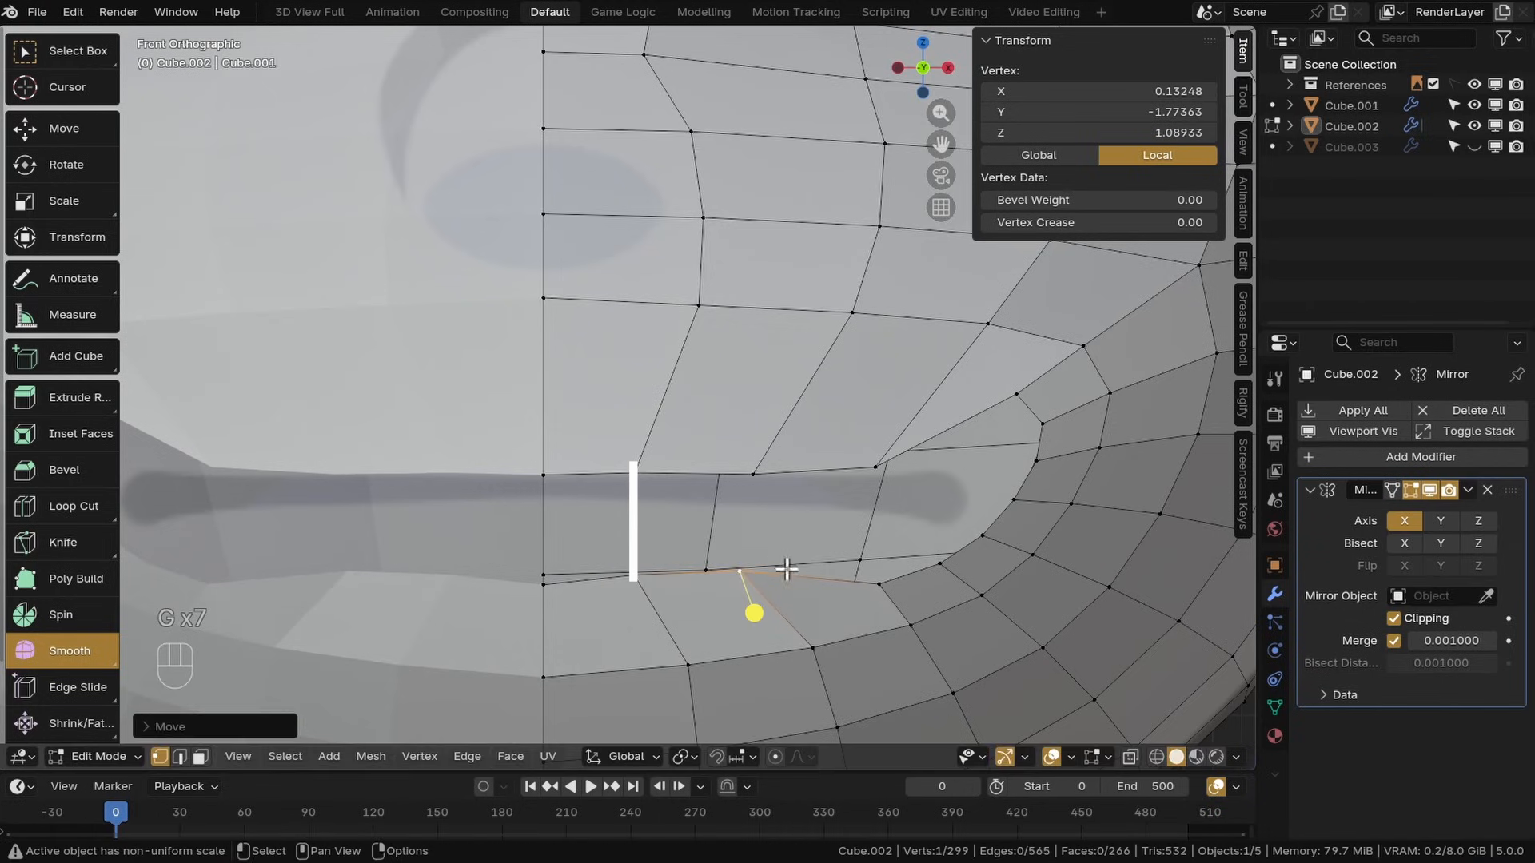
click(880, 577)
key(g)
click(866, 546)
Adjust the vertices around the mouth corner to round it
middle_drag(929, 543, 764, 504)
key(g)
click(797, 483)
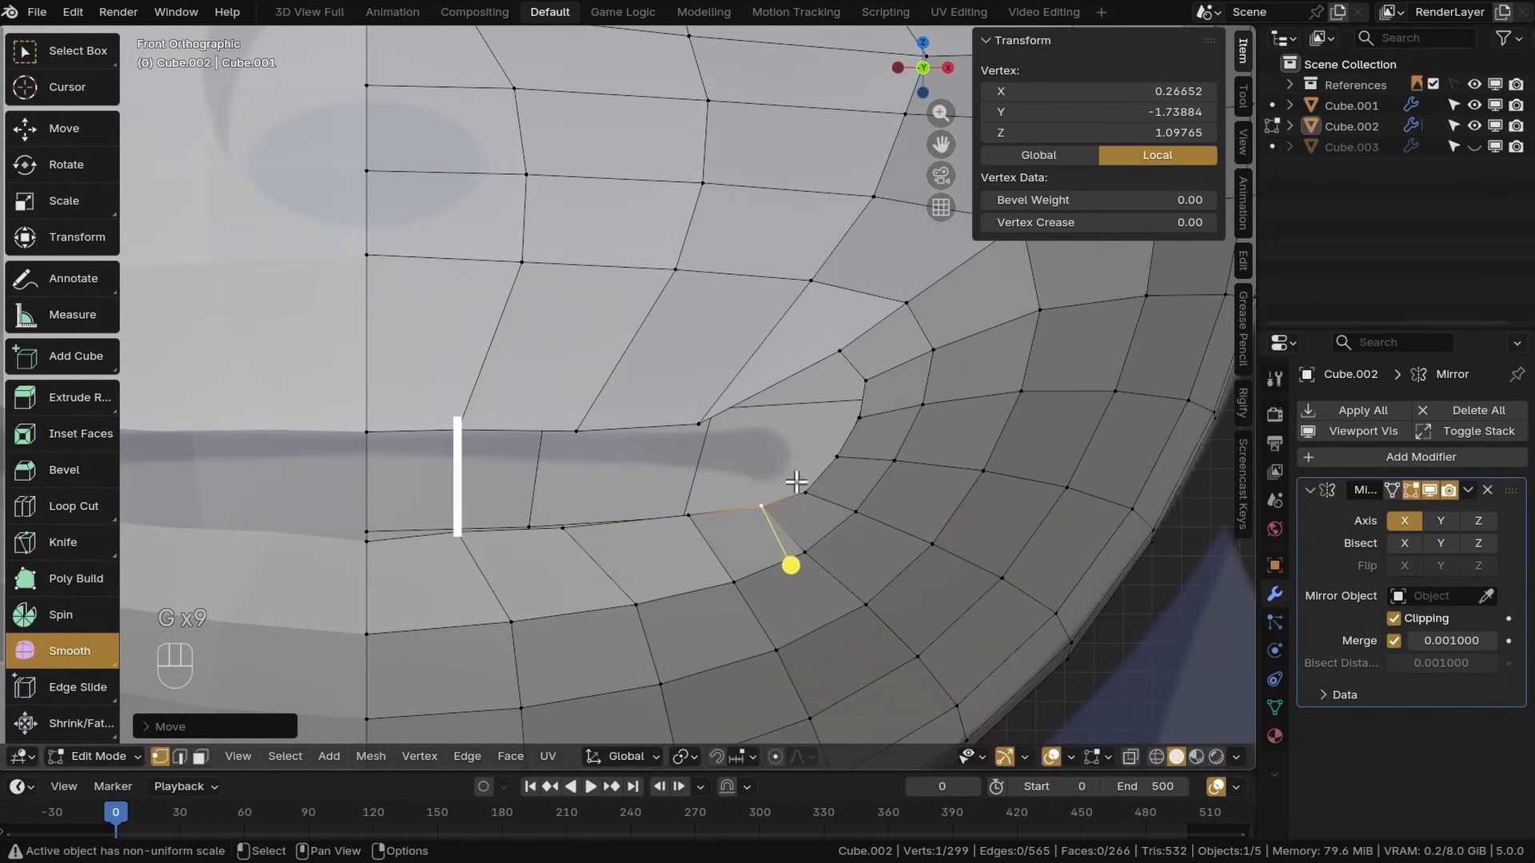
key(g)
click(781, 426)
click(849, 392)
key(g)
click(812, 426)
click(856, 433)
key(g)
click(837, 450)
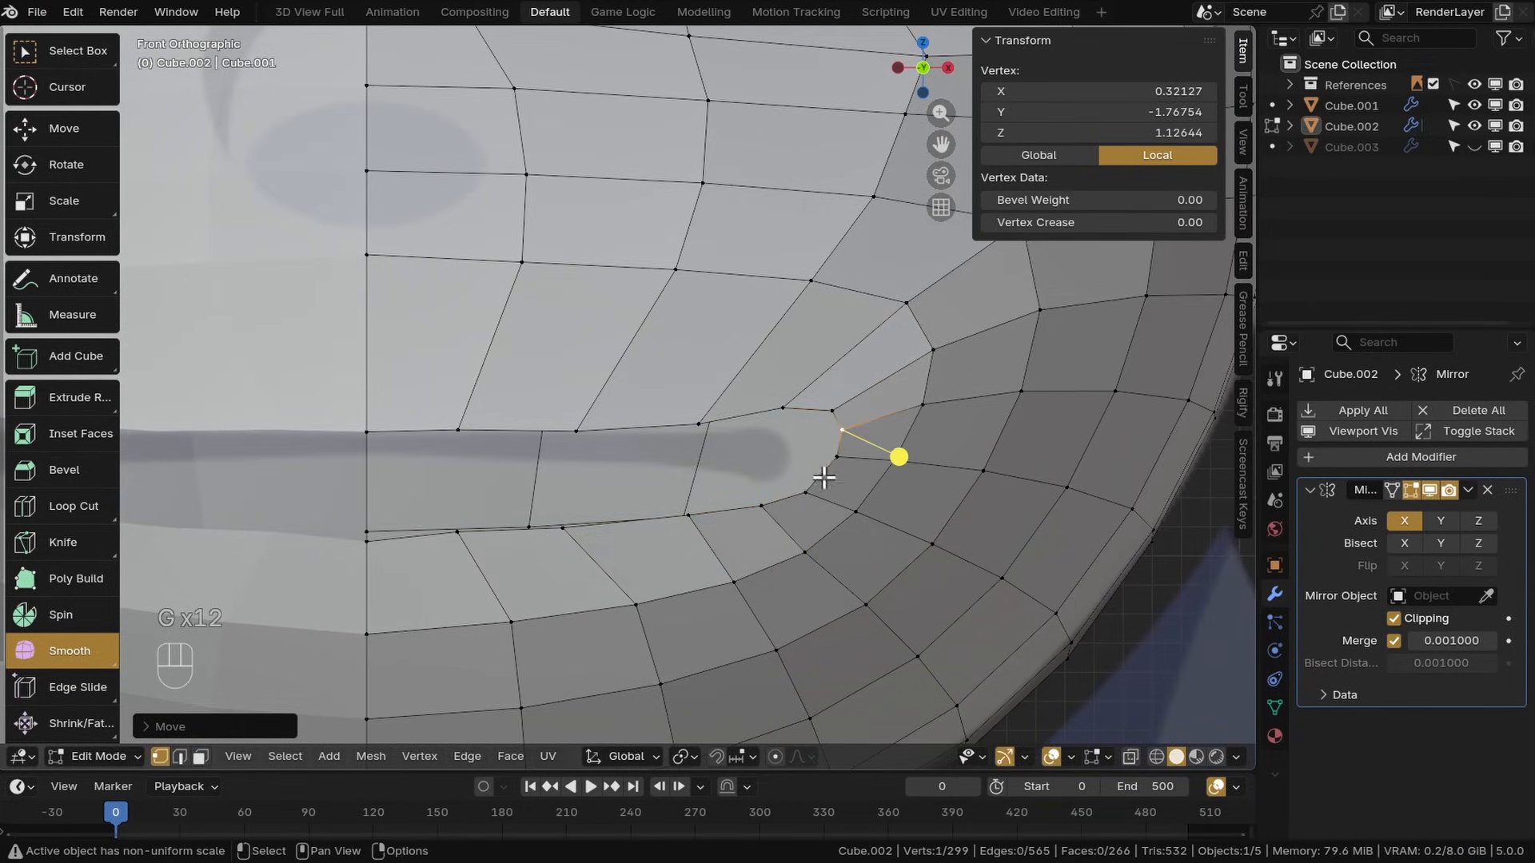
Move the lower lip and mouth-corner vertices to tighten the mouth's outline
click(387, 545)
key(g)
click(449, 463)
click(576, 525)
key(g)
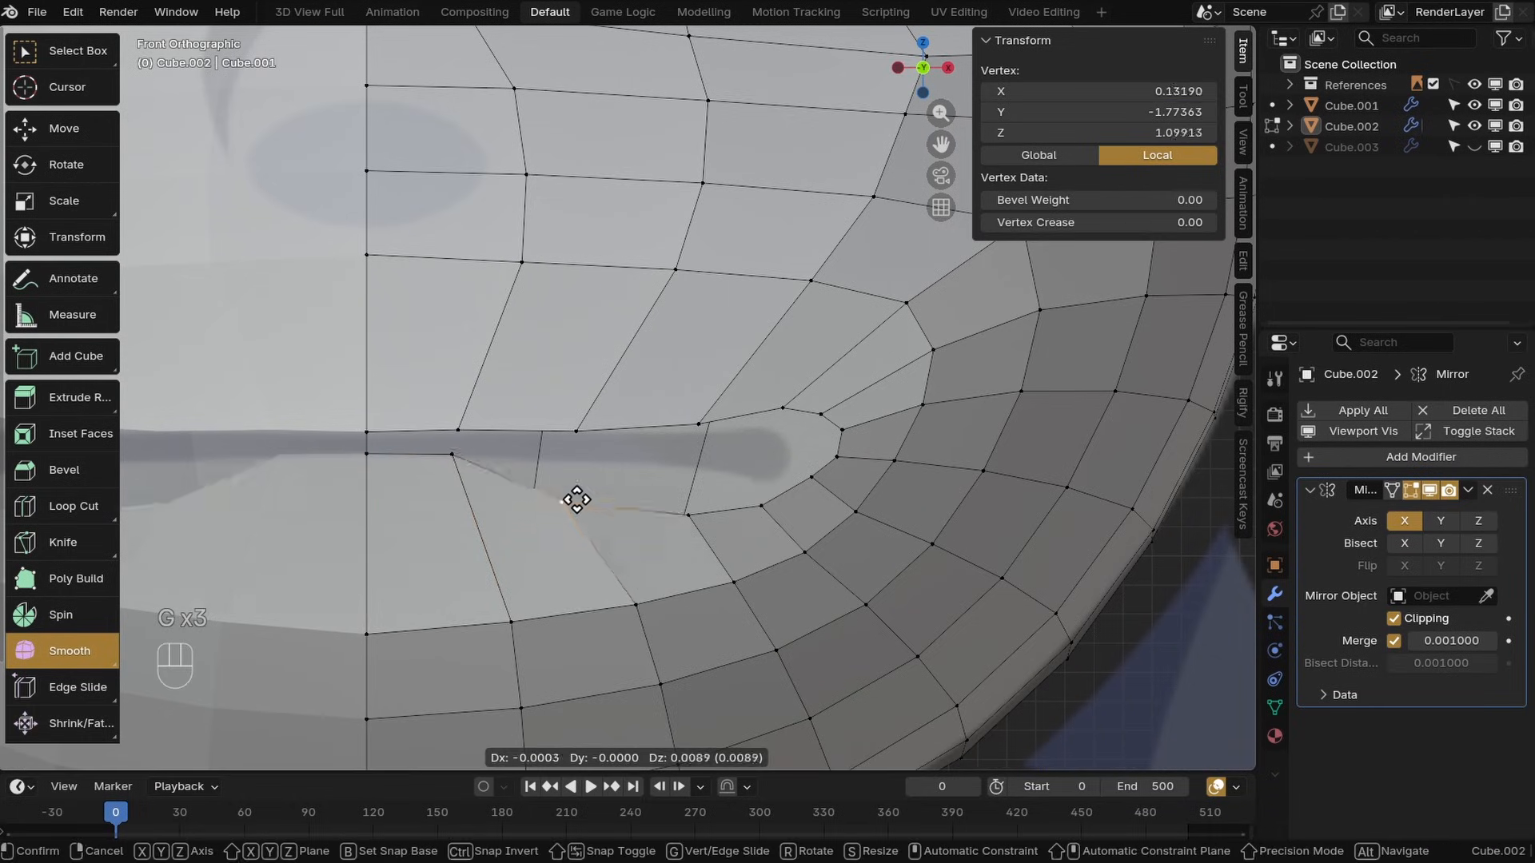
click(581, 461)
click(688, 501)
key(g)
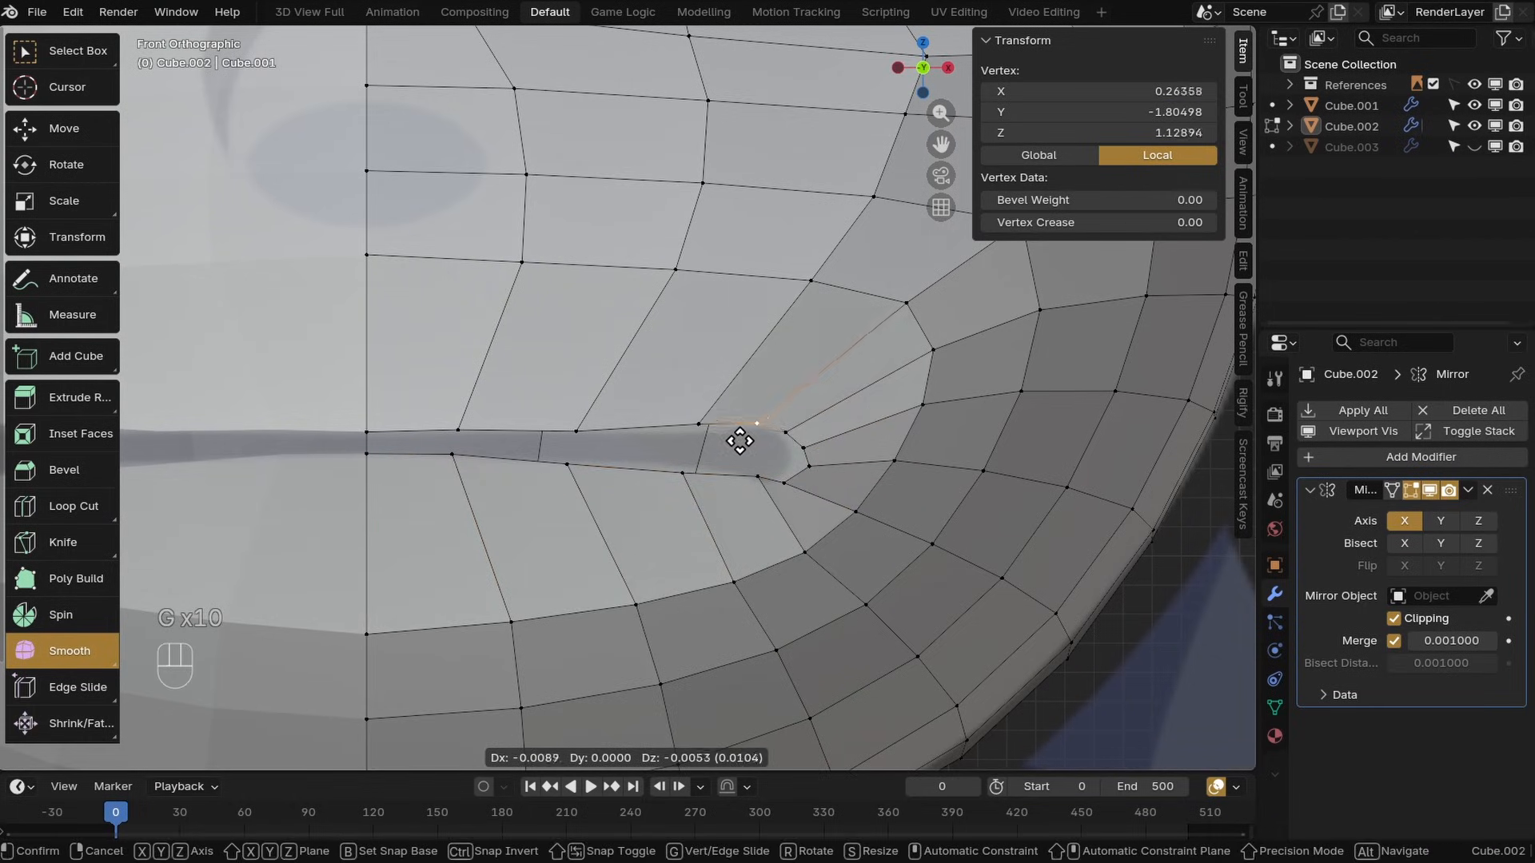
click(738, 443)
click(791, 489)
key(g)
click(800, 478)
click(814, 472)
key(g)
click(802, 468)
scroll(788, 490, up, 3)
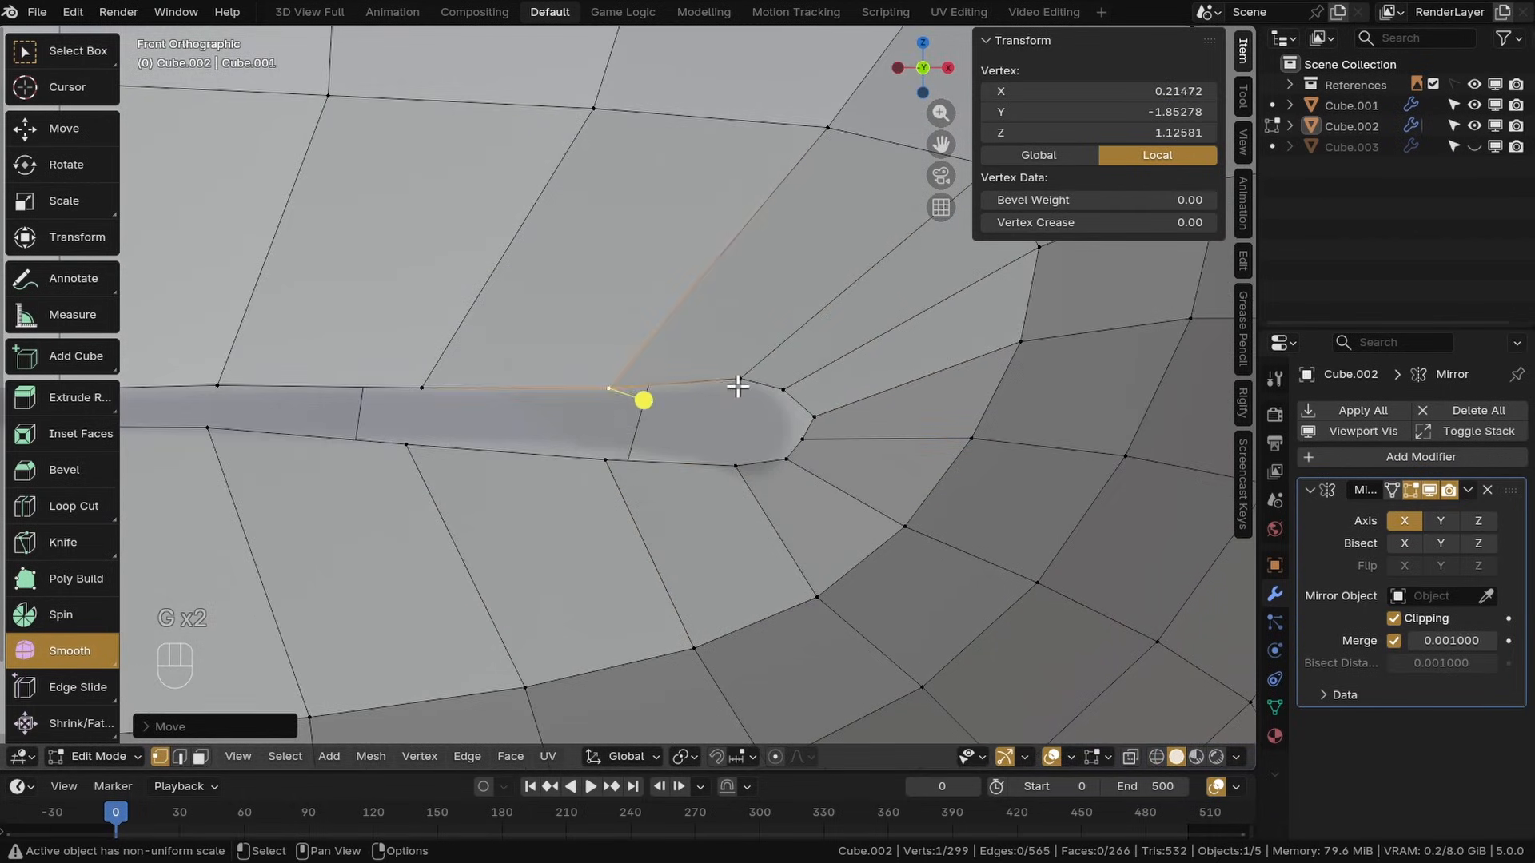
Finish moving the vertex at the mouth corner and save the file
click(738, 386)
key(g)
scroll(780, 447, down, 9)
key(ctrl+s)
scroll(730, 497, up, 4)
Move the vertices around the mouth corner to refine its rounded shape
alt+click(698, 504)
shift+middle_drag(698, 504, 612, 459)
click(554, 427)
shift+click(575, 428)
shift+click(610, 434)
click(64, 129)
middle_drag(592, 384, 612, 435)
click(627, 385)
drag(690, 405, 663, 398)
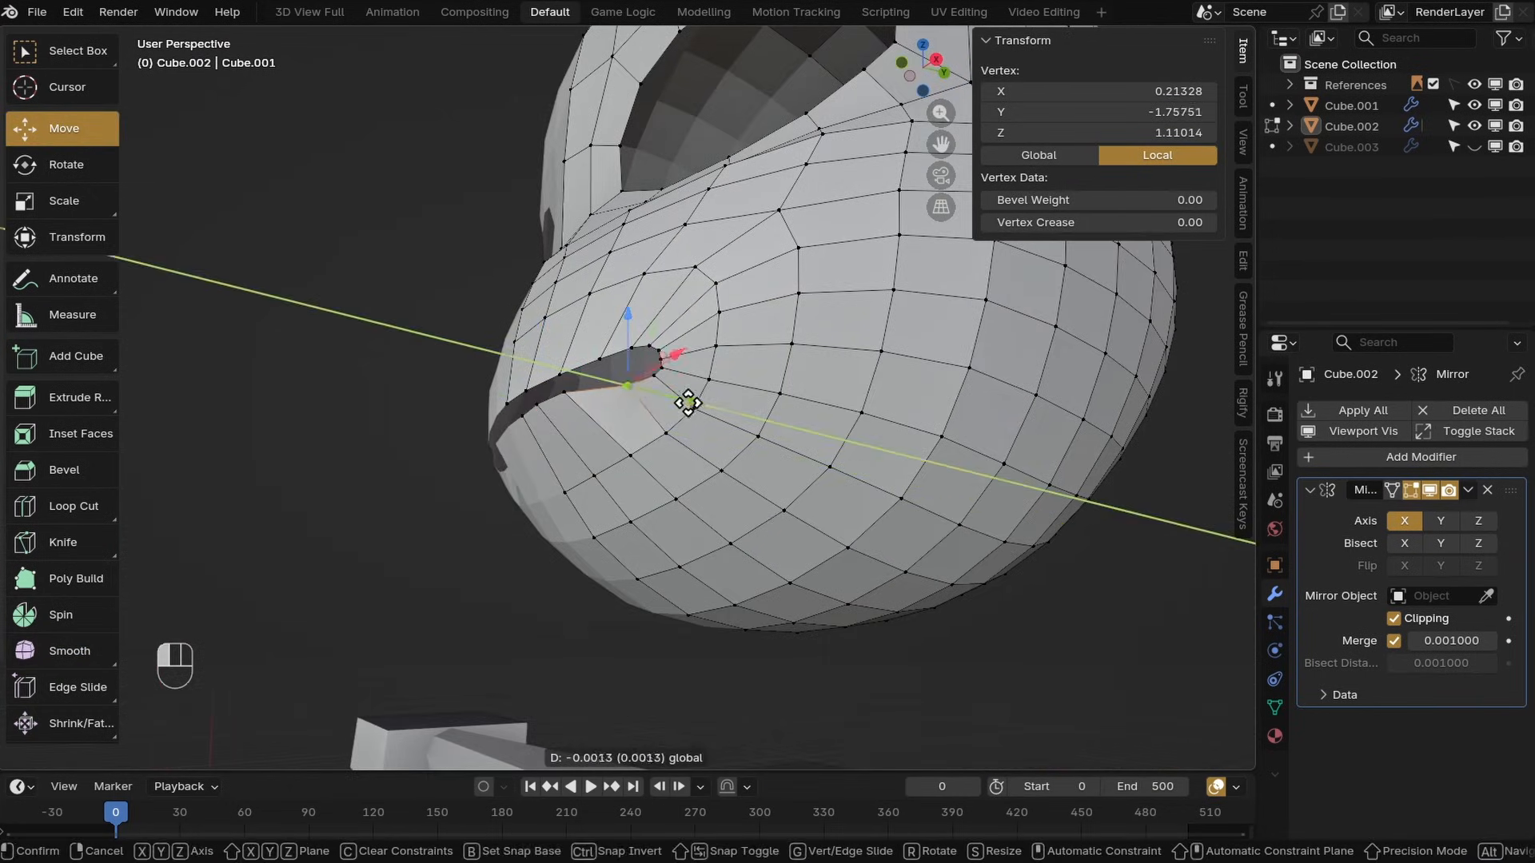
In the side view, reposition the lip vertex near the mouth corner to adjust the mouth's depth
key(KP_3)
scroll(551, 512, up, 4)
click(564, 462)
key(g)
click(599, 528)
key(ctrl+z)
middle_drag(592, 516, 628, 460)
shift+click(615, 450)
key(KP_3)
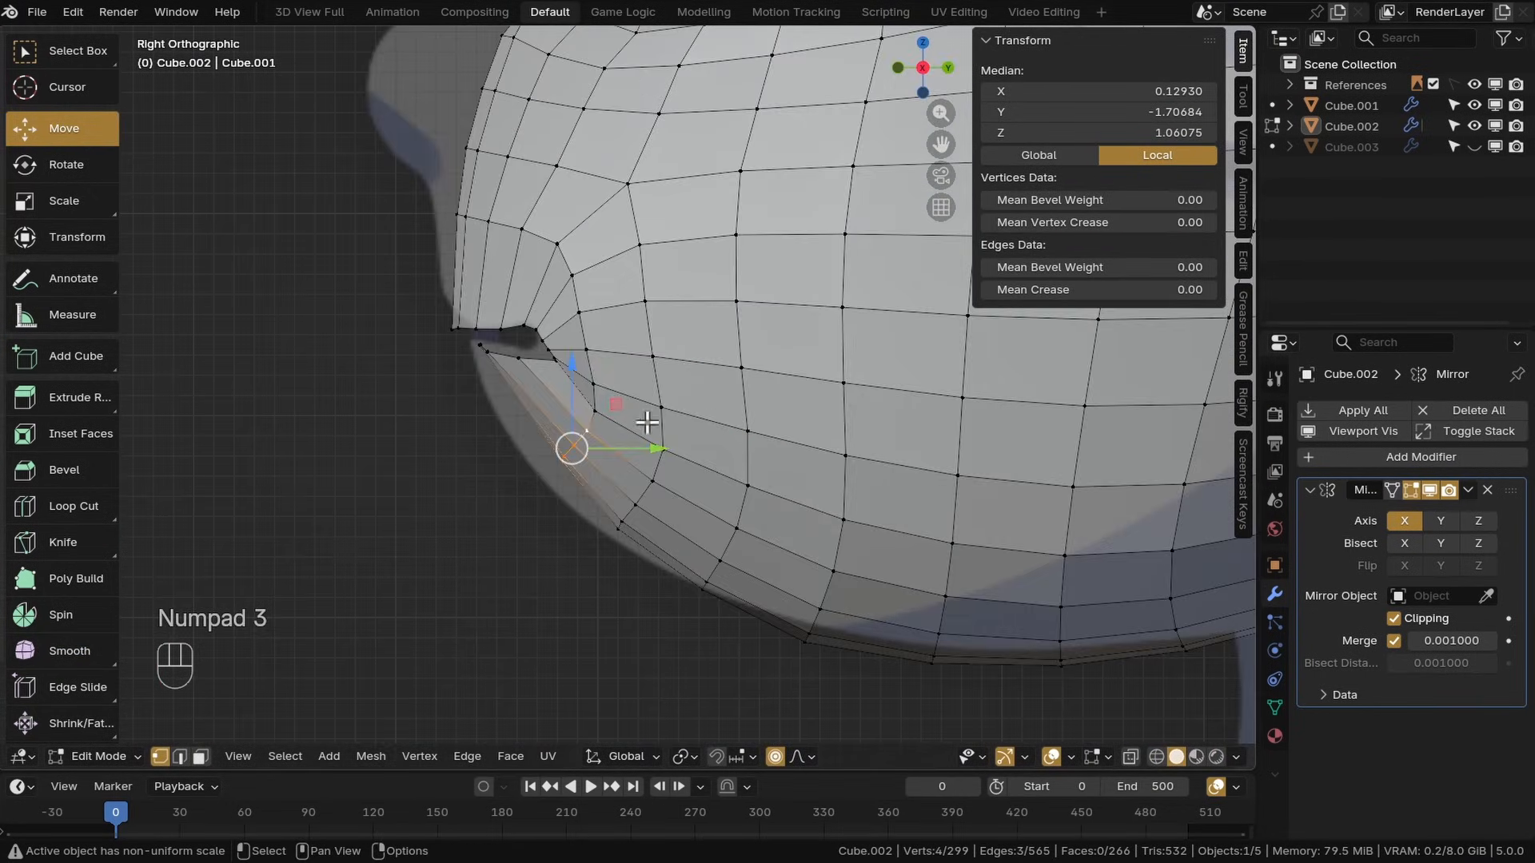
Select the lower lip vertices in the right side view and move them to shape the chin profile
scroll(608, 418, down, 20)
drag(622, 411, 592, 423)
shift+middle_drag(576, 336, 616, 526)
click(497, 404)
drag(542, 361, 528, 360)
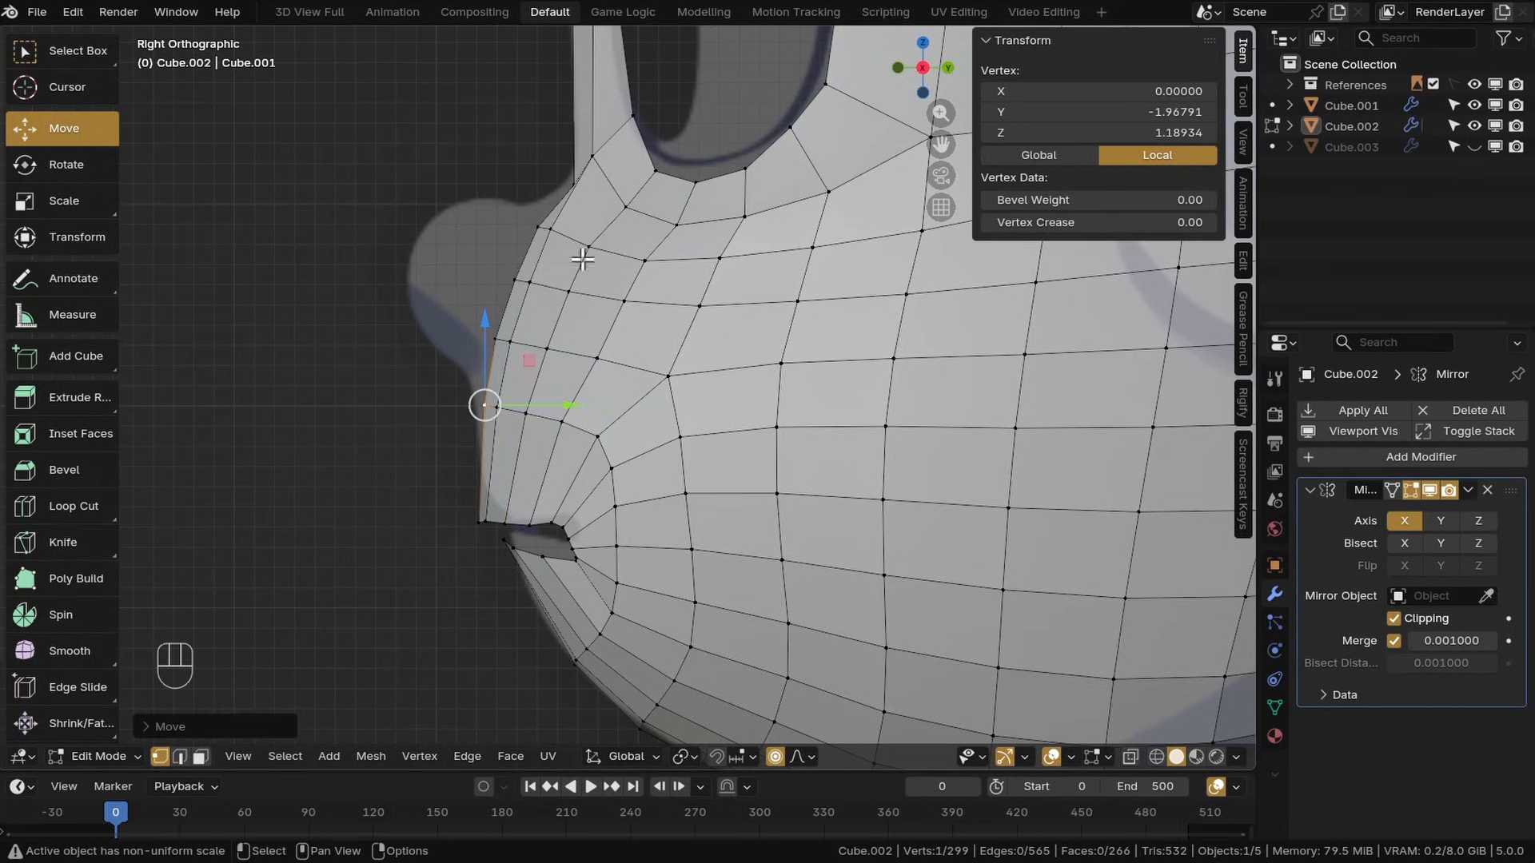
Turn off proportional editing, move the centre vertex above the upper lip, and save the file
click(600, 343)
shift+middle_drag(560, 240, 685, 493)
click(775, 758)
key(g)
click(602, 403)
scroll(560, 456, down, 3)
key(ctrl+s)
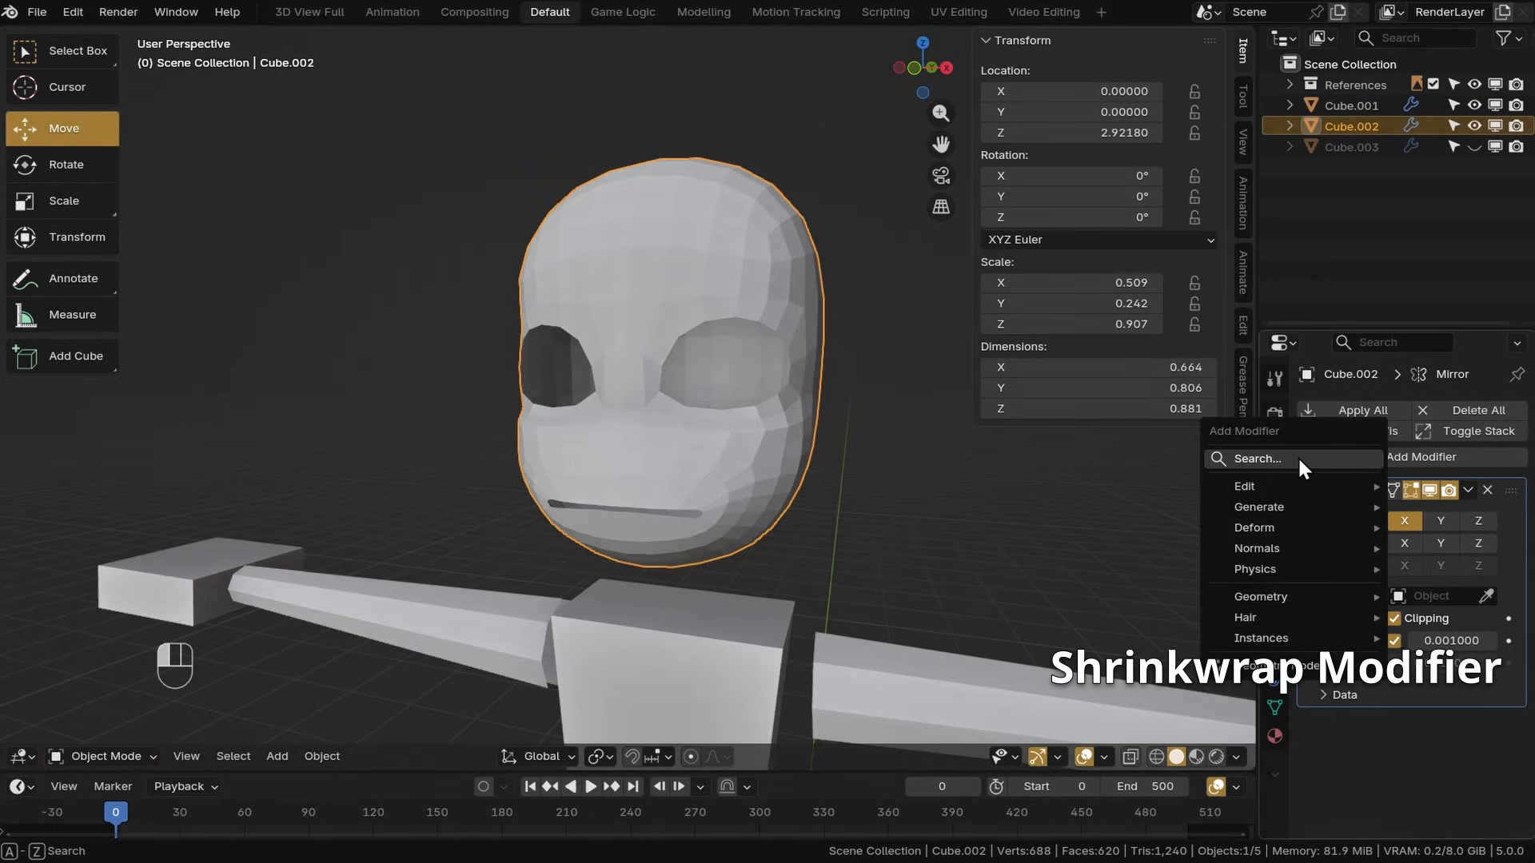
Add a Shrinkwrap modifier to the head object
click(1297, 455)
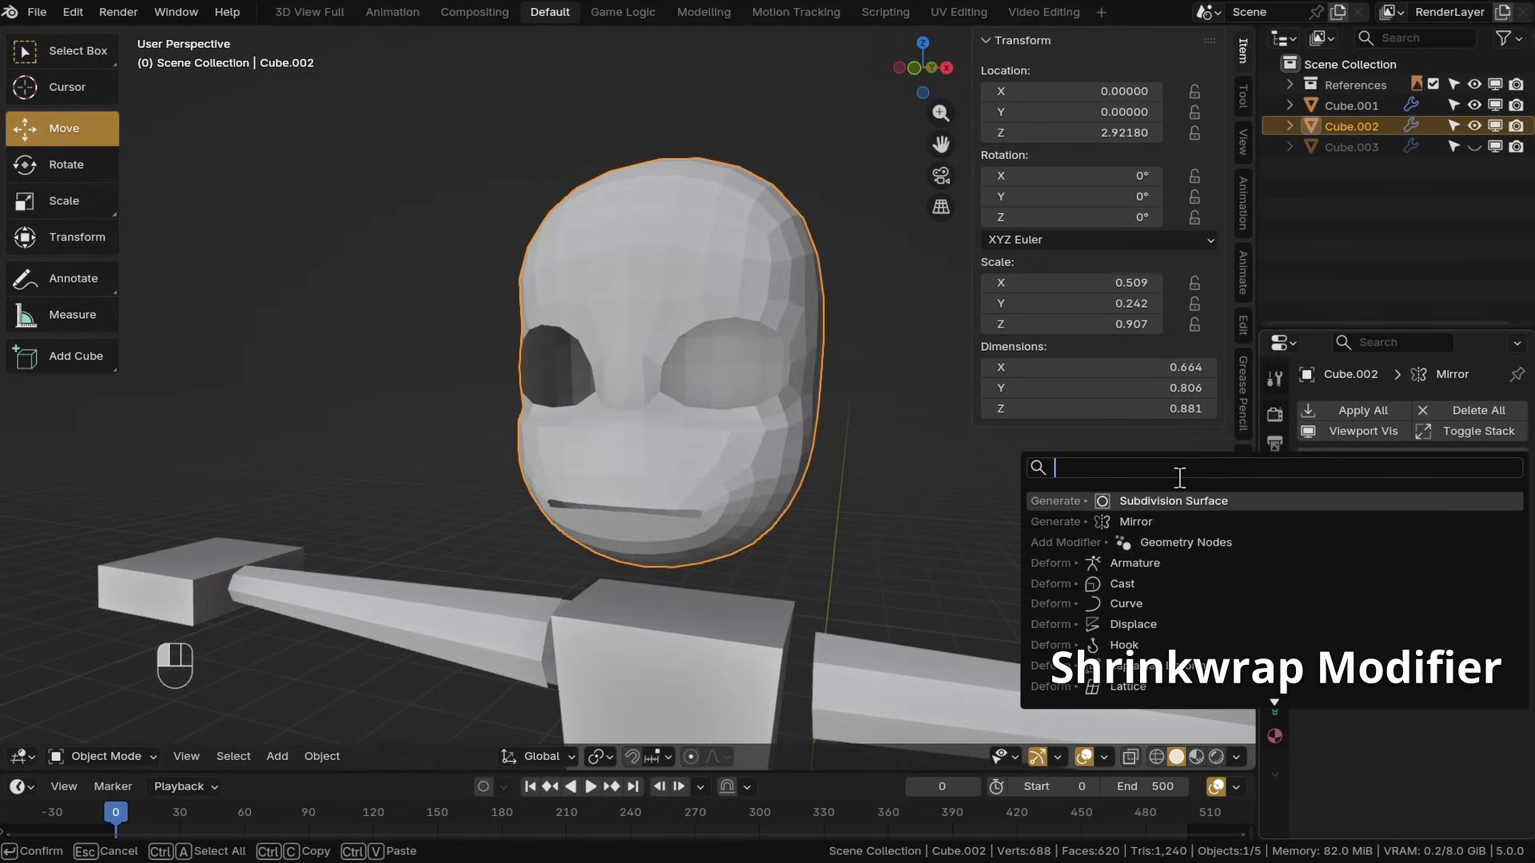
text(shrinkwra)
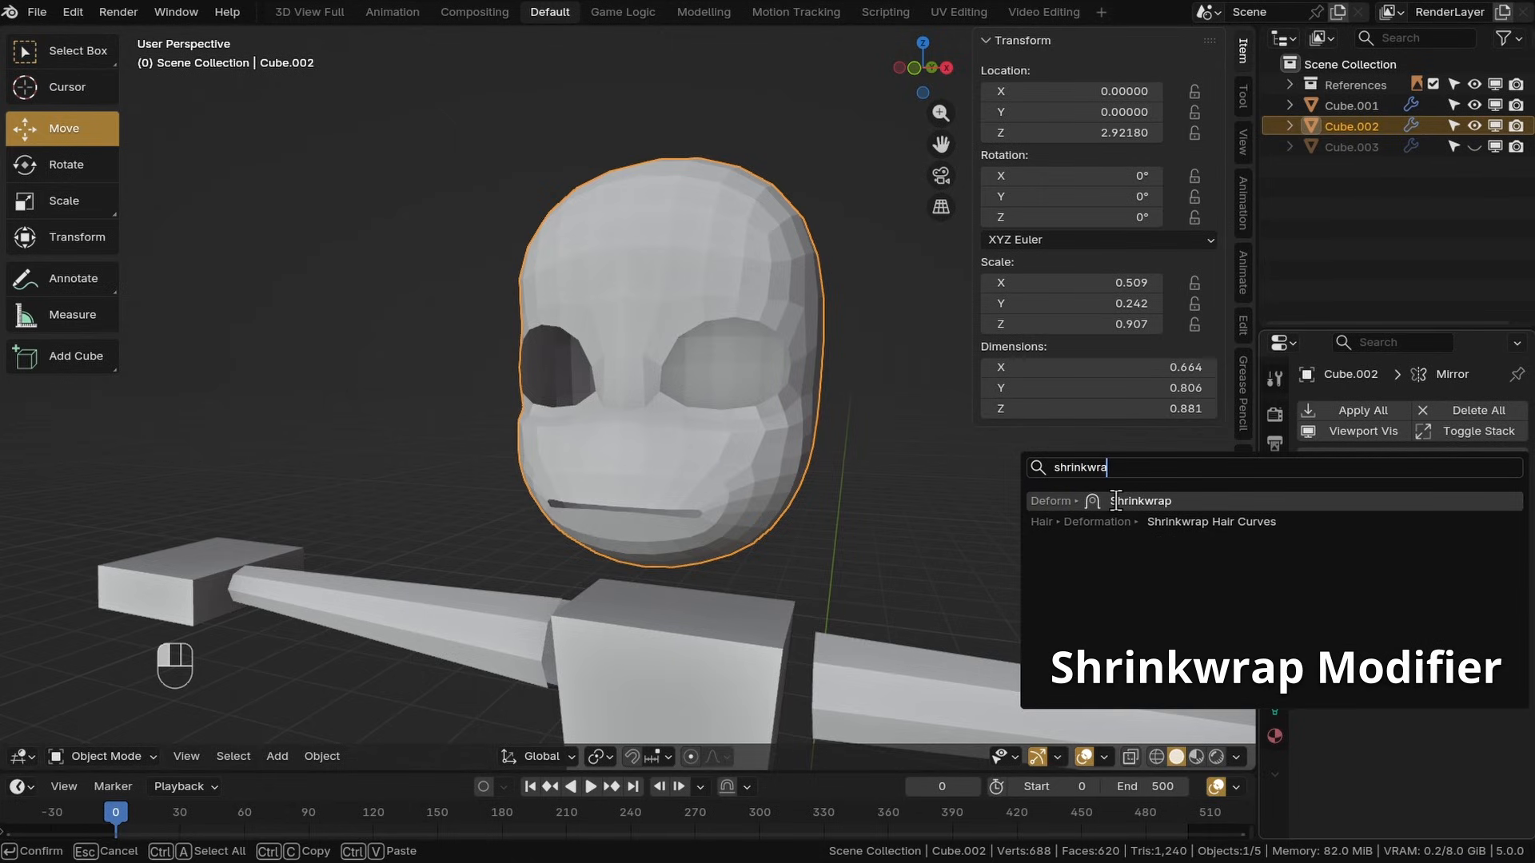
click(1124, 501)
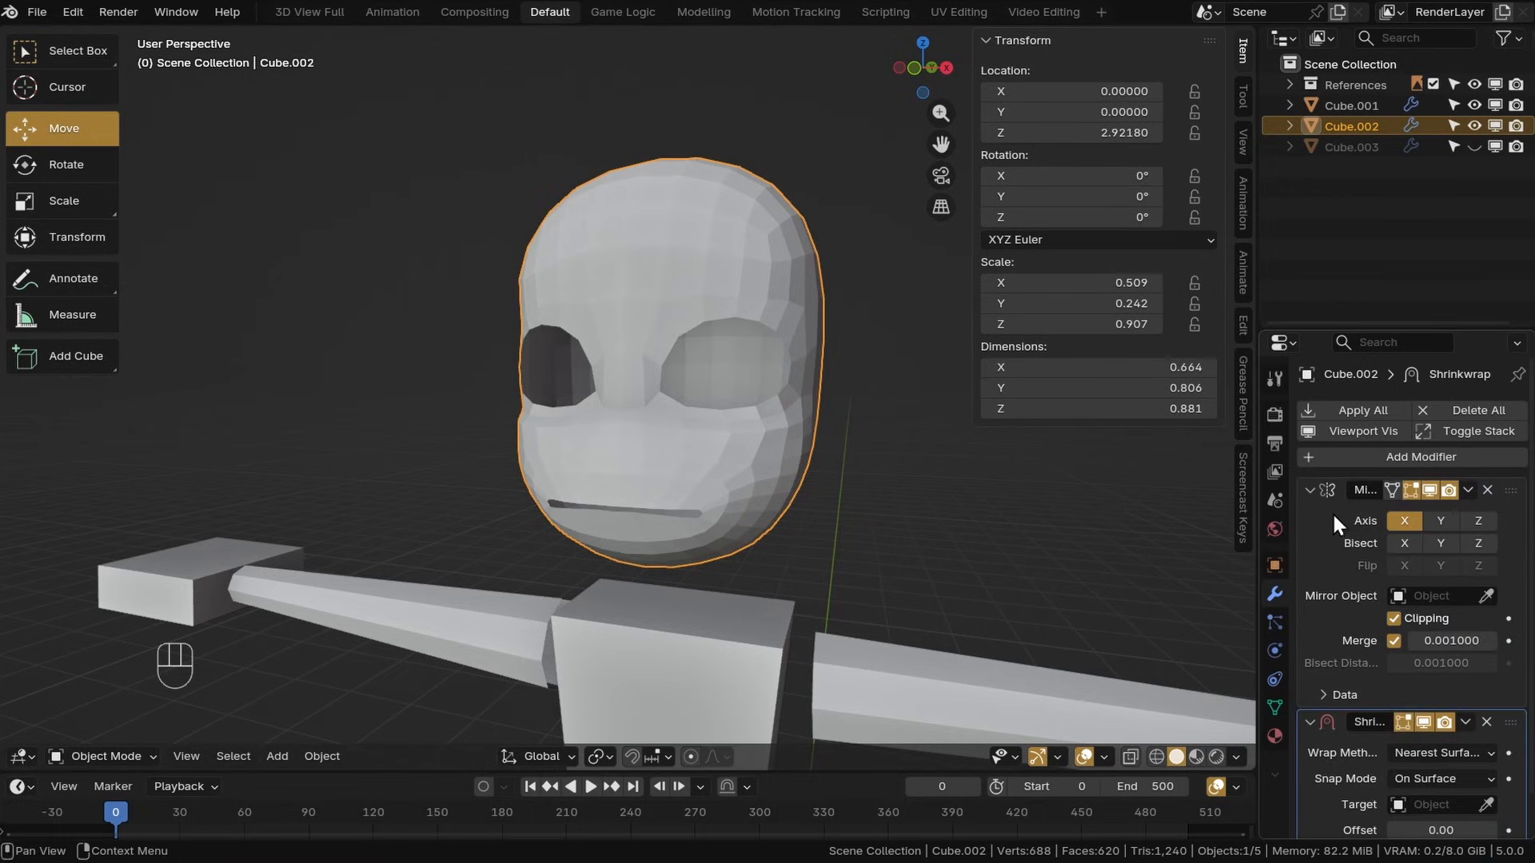
drag(1408, 328, 1408, 182)
middle_drag(1004, 479, 903, 477)
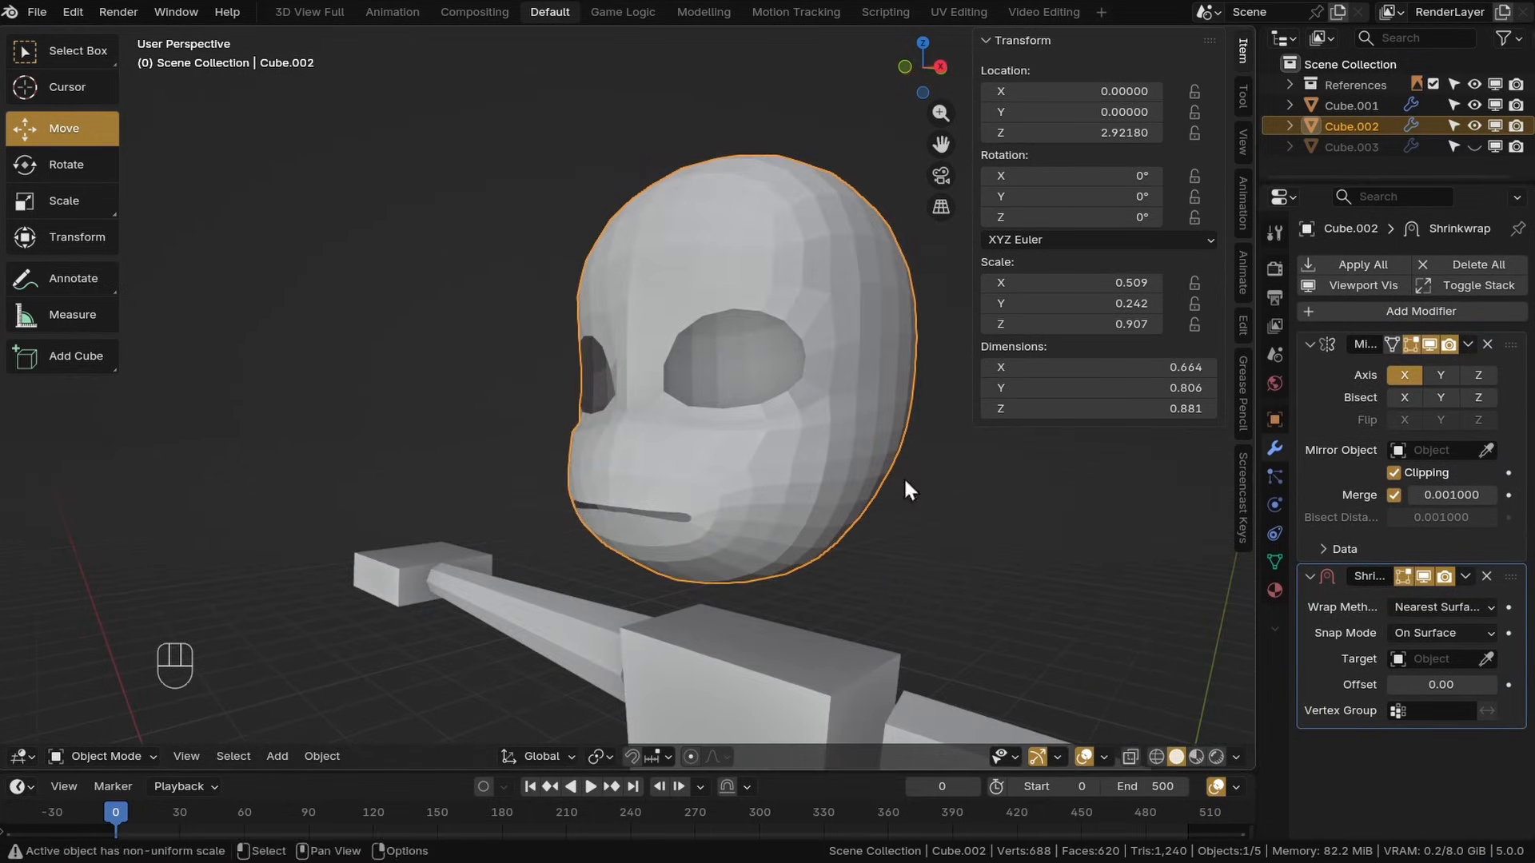
click(1418, 659)
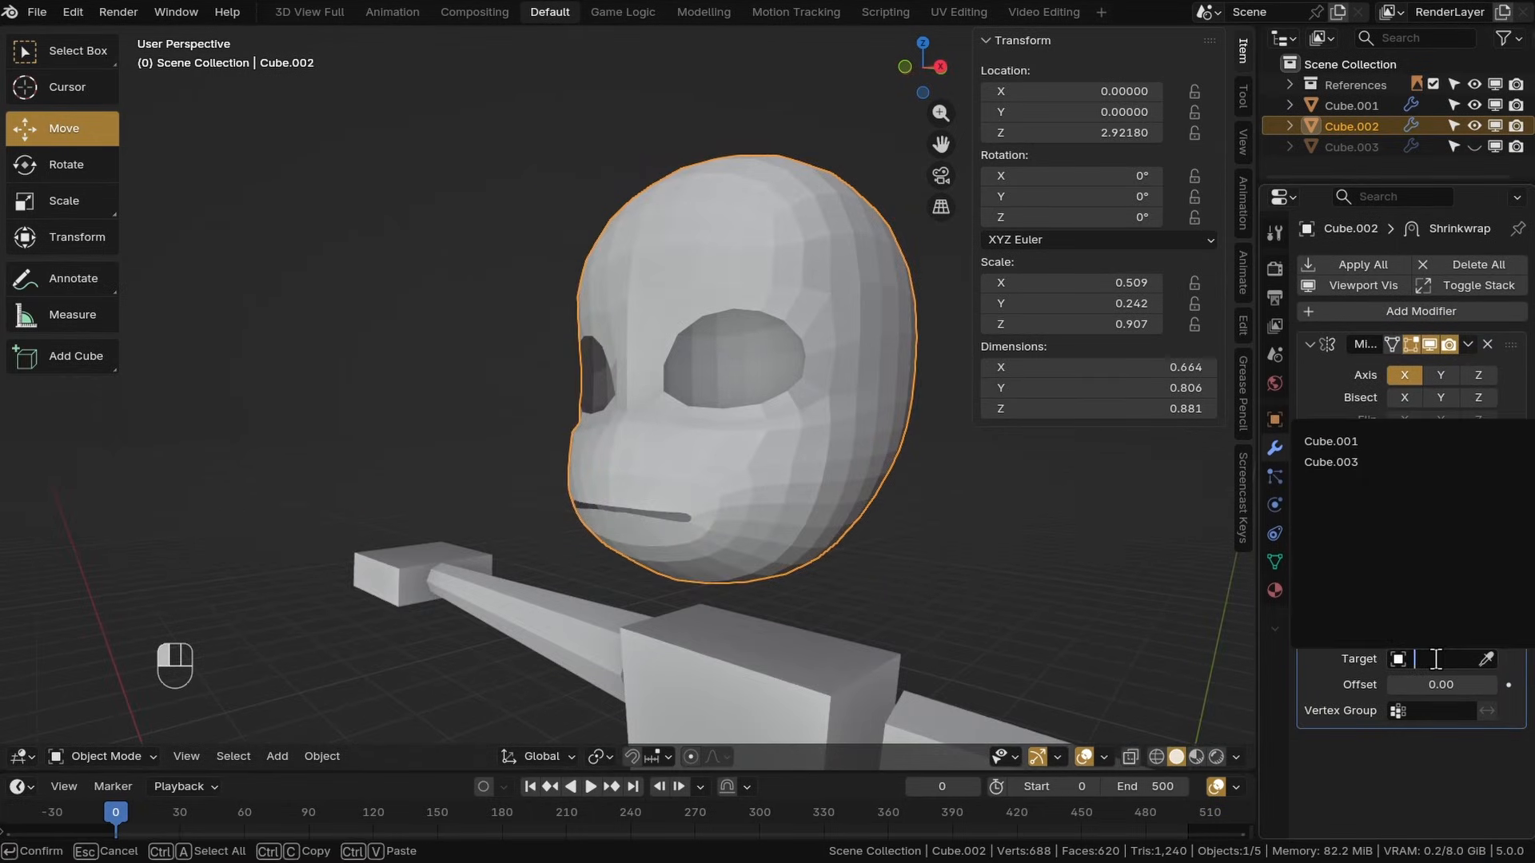
click(1340, 464)
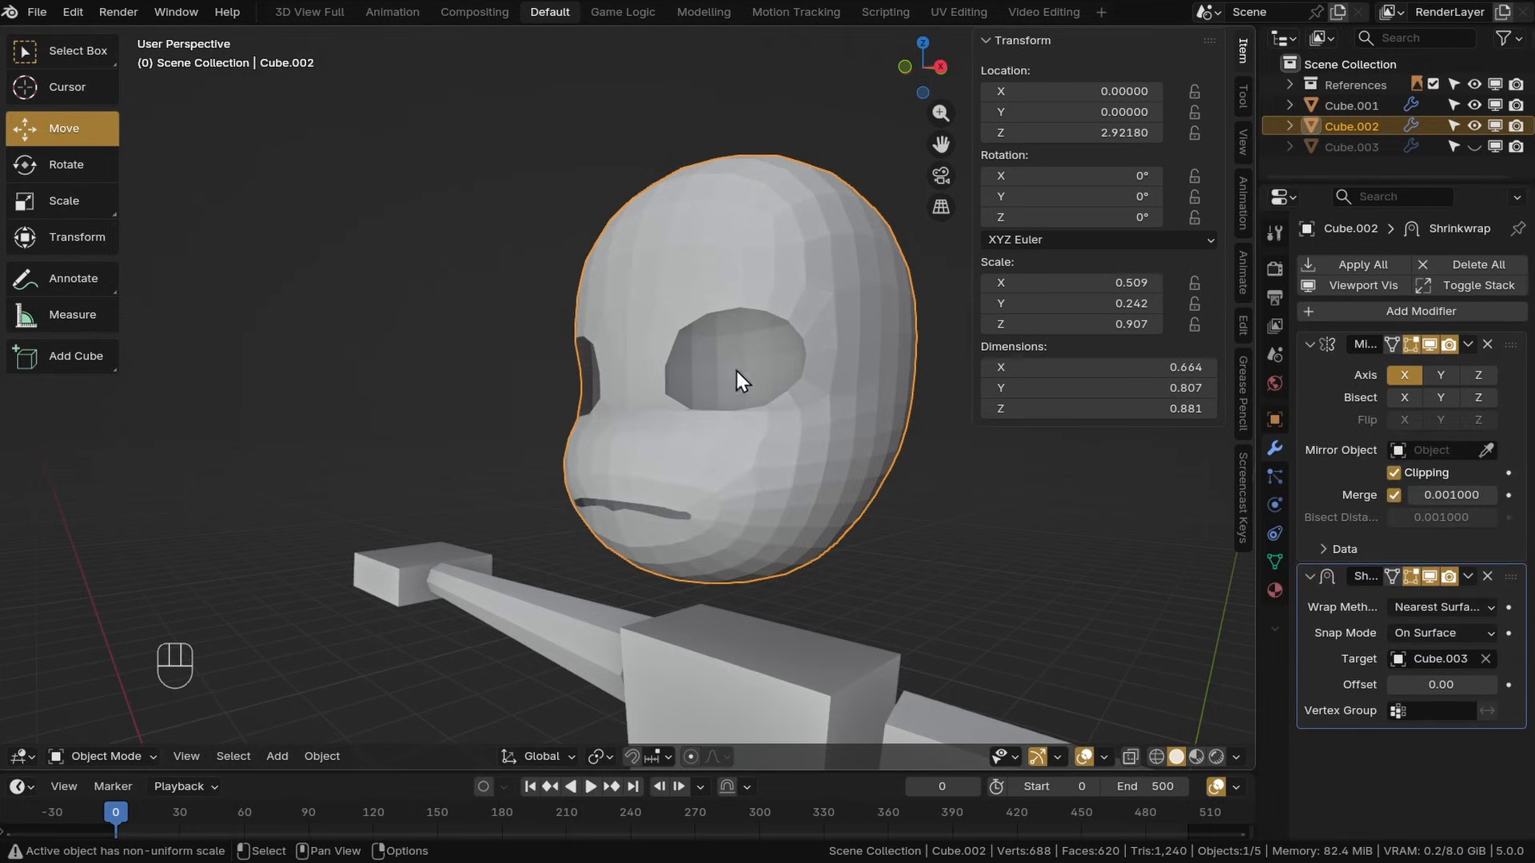
key(ctrl+z)
Temporarily unhide Cube.003 and pick it with the eyedropper as the Shrinkwrap target, then hide it again
click(1472, 149)
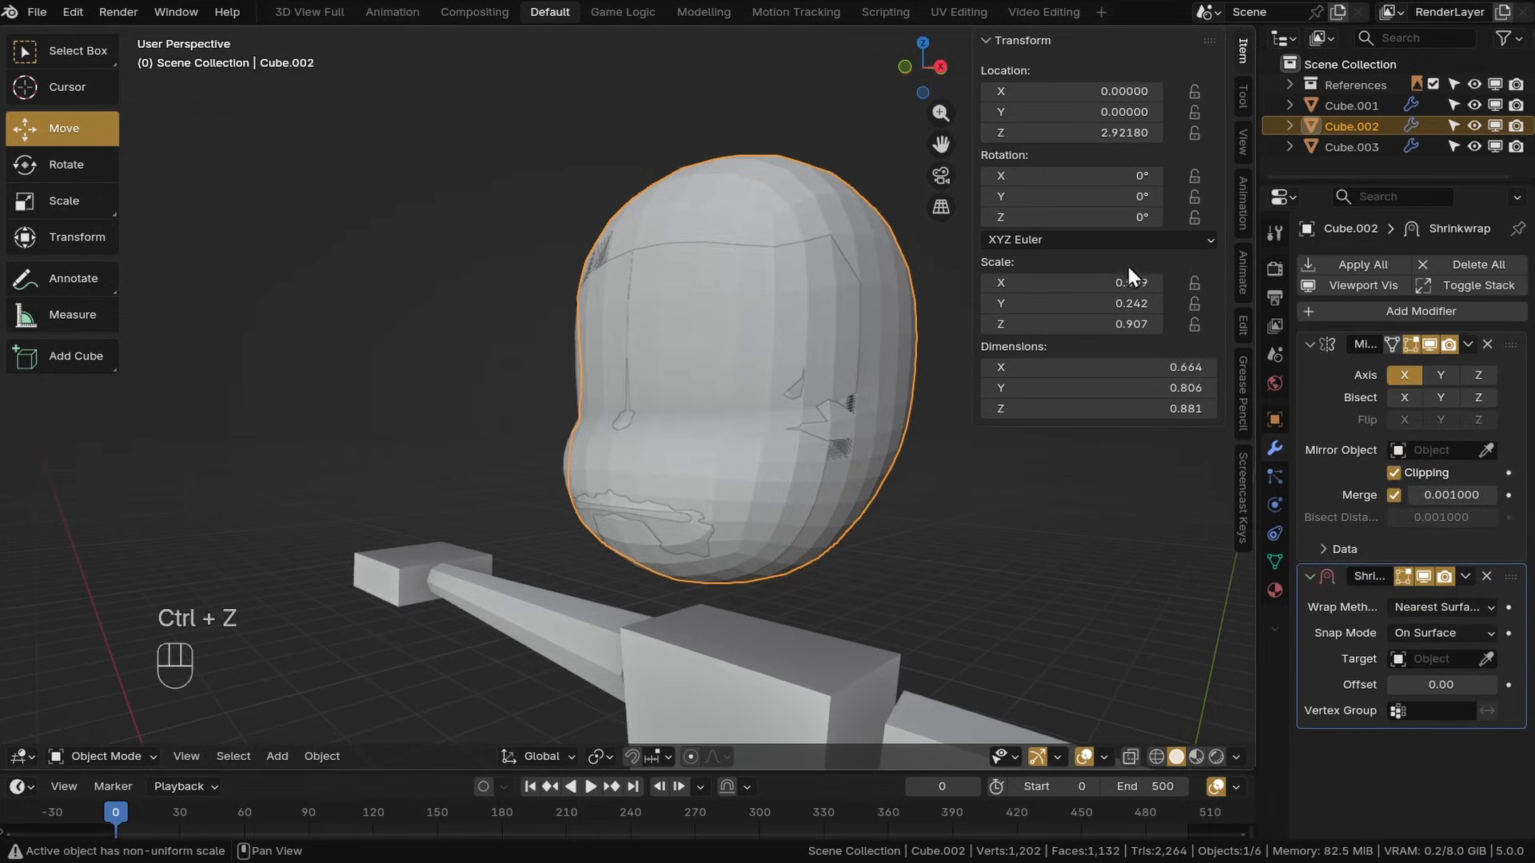
mouse_move(1119, 272)
middle_down()
mouse_move(941, 334)
mouse_move(1107, 280)
middle_up()
click(1488, 660)
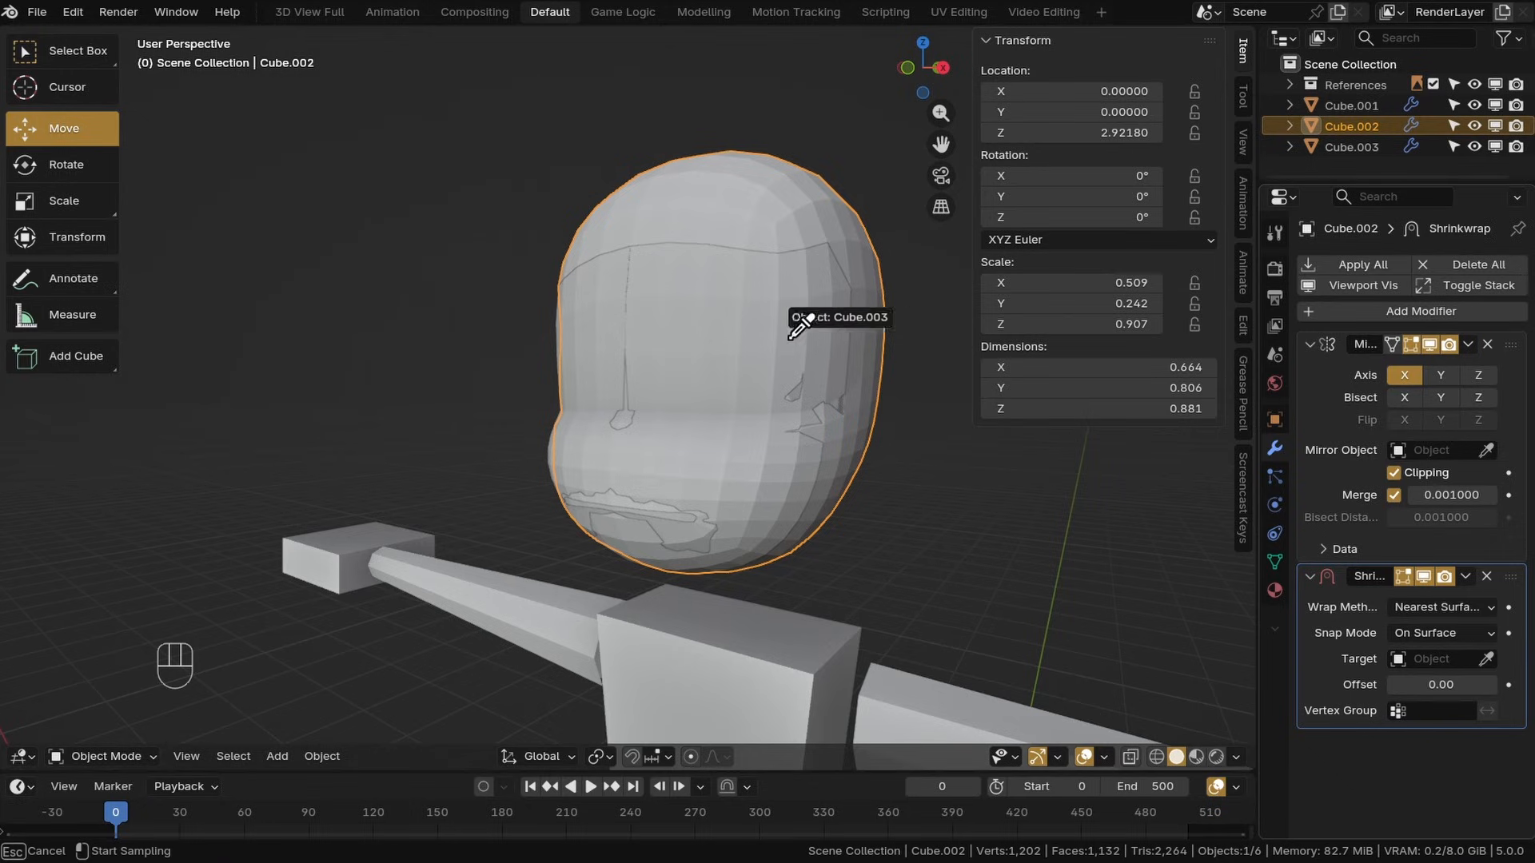
click(740, 346)
middle_drag(660, 406, 807, 351)
click(1473, 146)
Move the Shrinkwrap modifier above the Mirror modifier in the stack and apply it
middle_drag(784, 495, 855, 557)
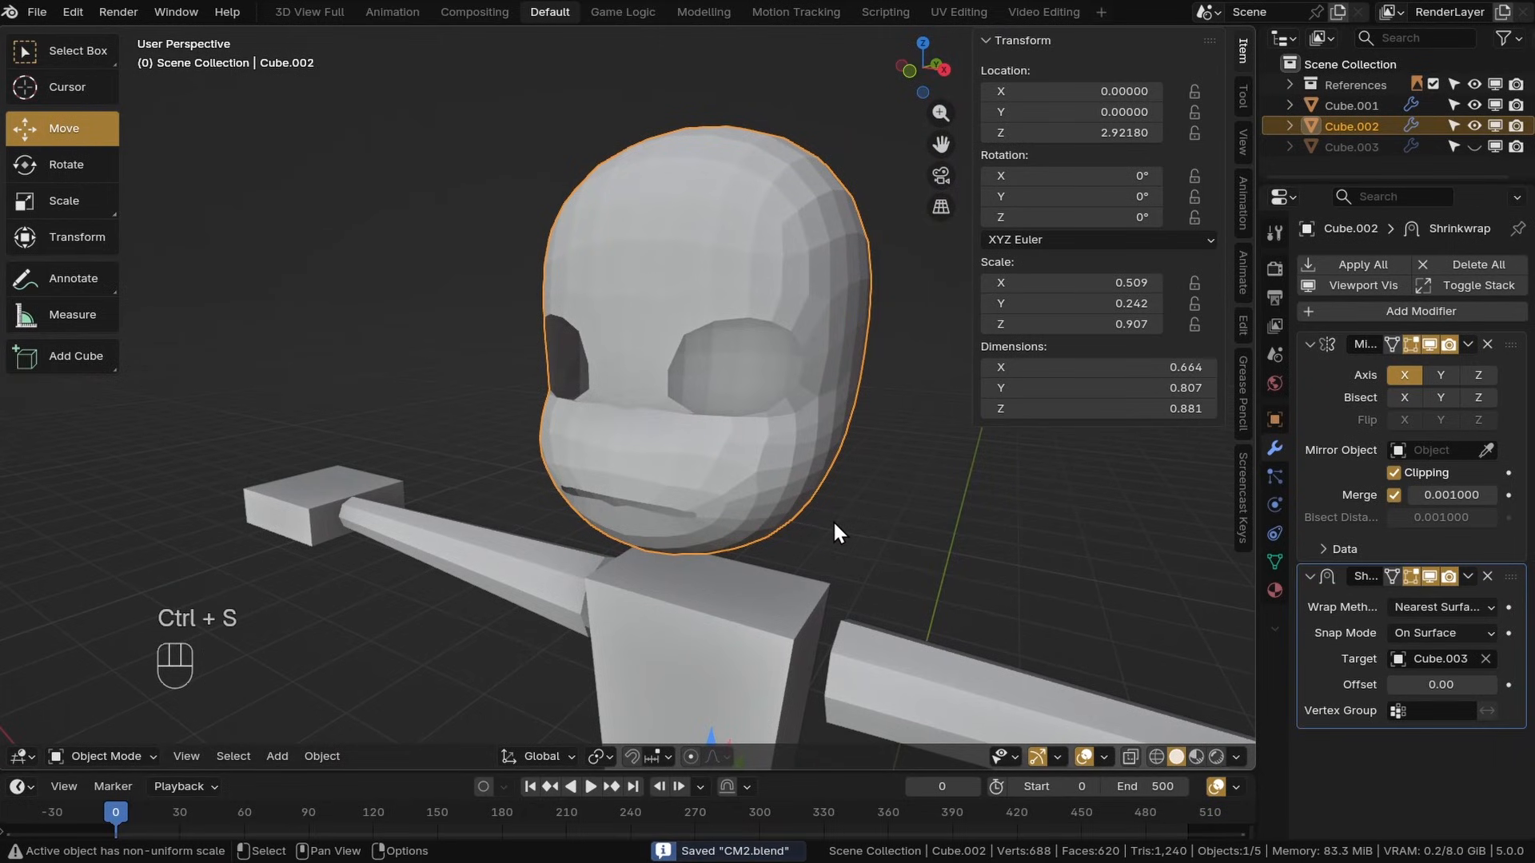
middle_drag(766, 525, 807, 520)
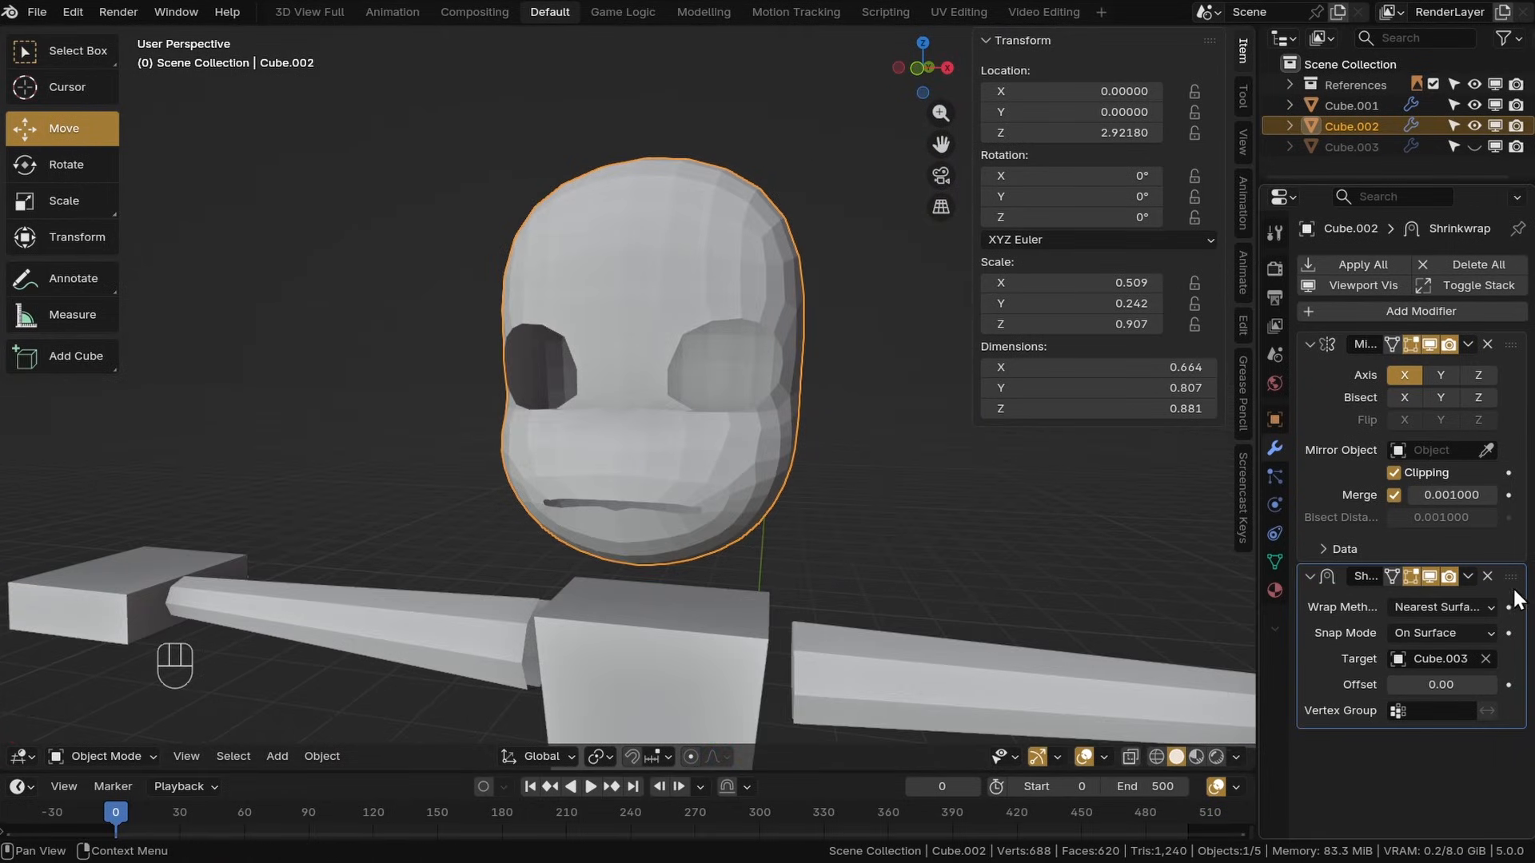
drag(1510, 577, 1480, 302)
shift+middle_drag(681, 500, 704, 474)
mouse_move(1511, 344)
mouse_down()
mouse_move(1487, 624)
mouse_move(1530, 339)
mouse_up()
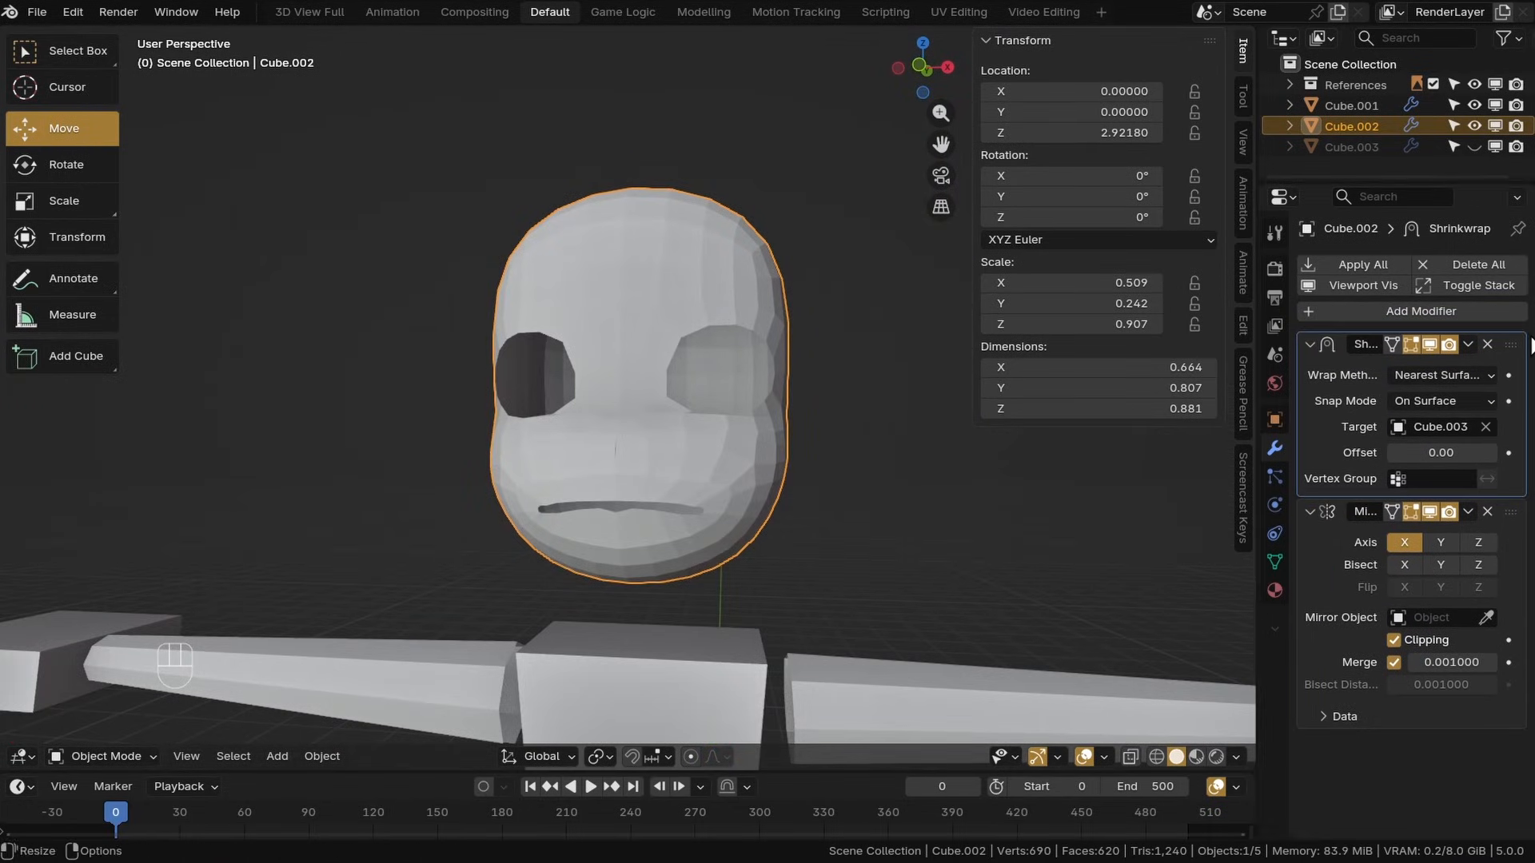
click(1469, 345)
click(1401, 371)
Switch the head back into Edit Mode
middle_drag(612, 436, 649, 480)
shift+middle_drag(649, 480, 645, 476)
click(94, 760)
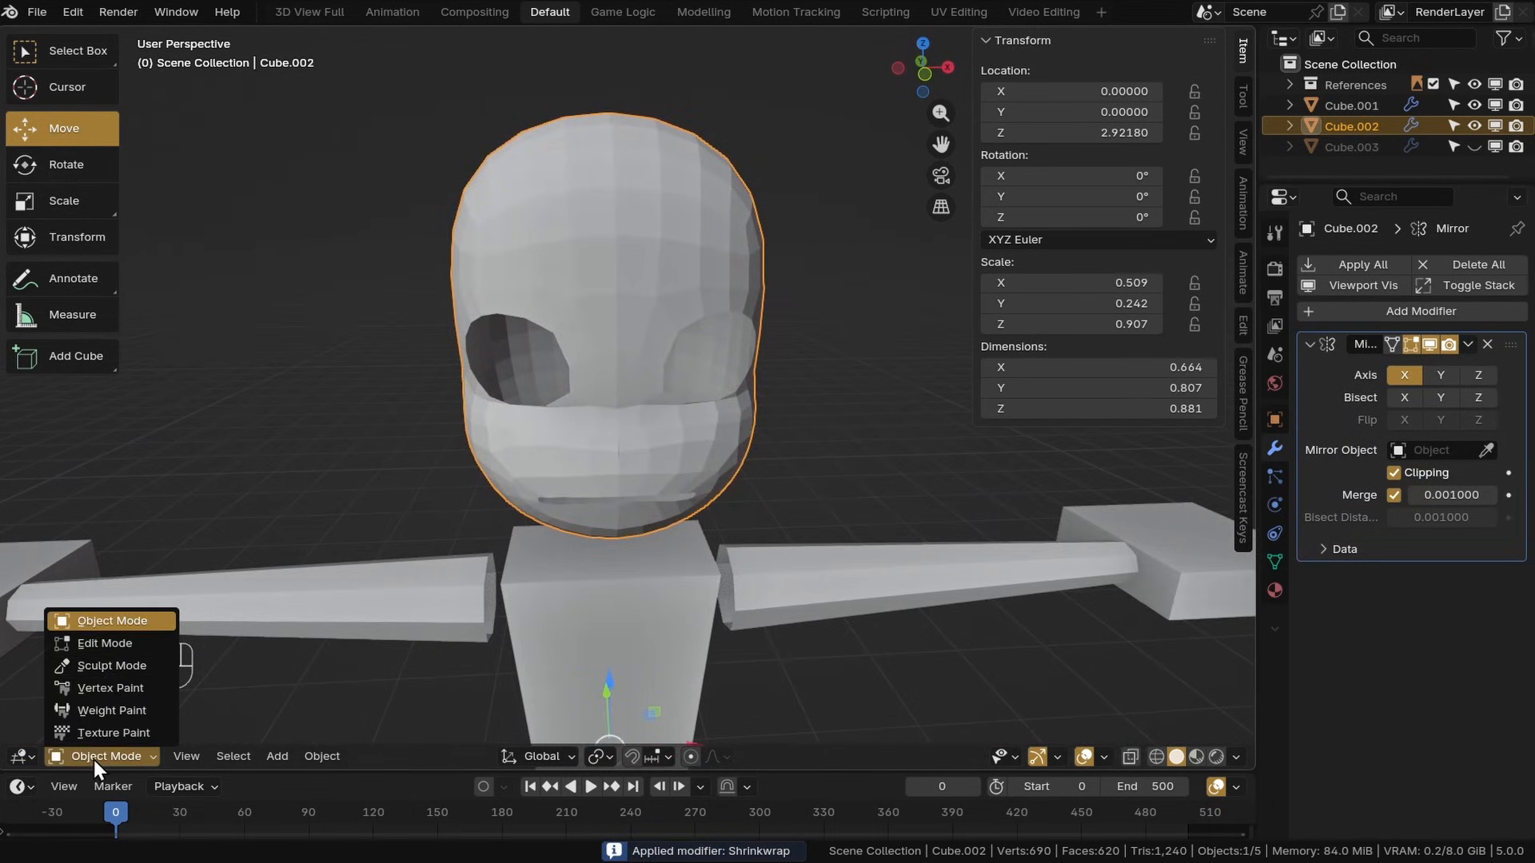
click(105, 643)
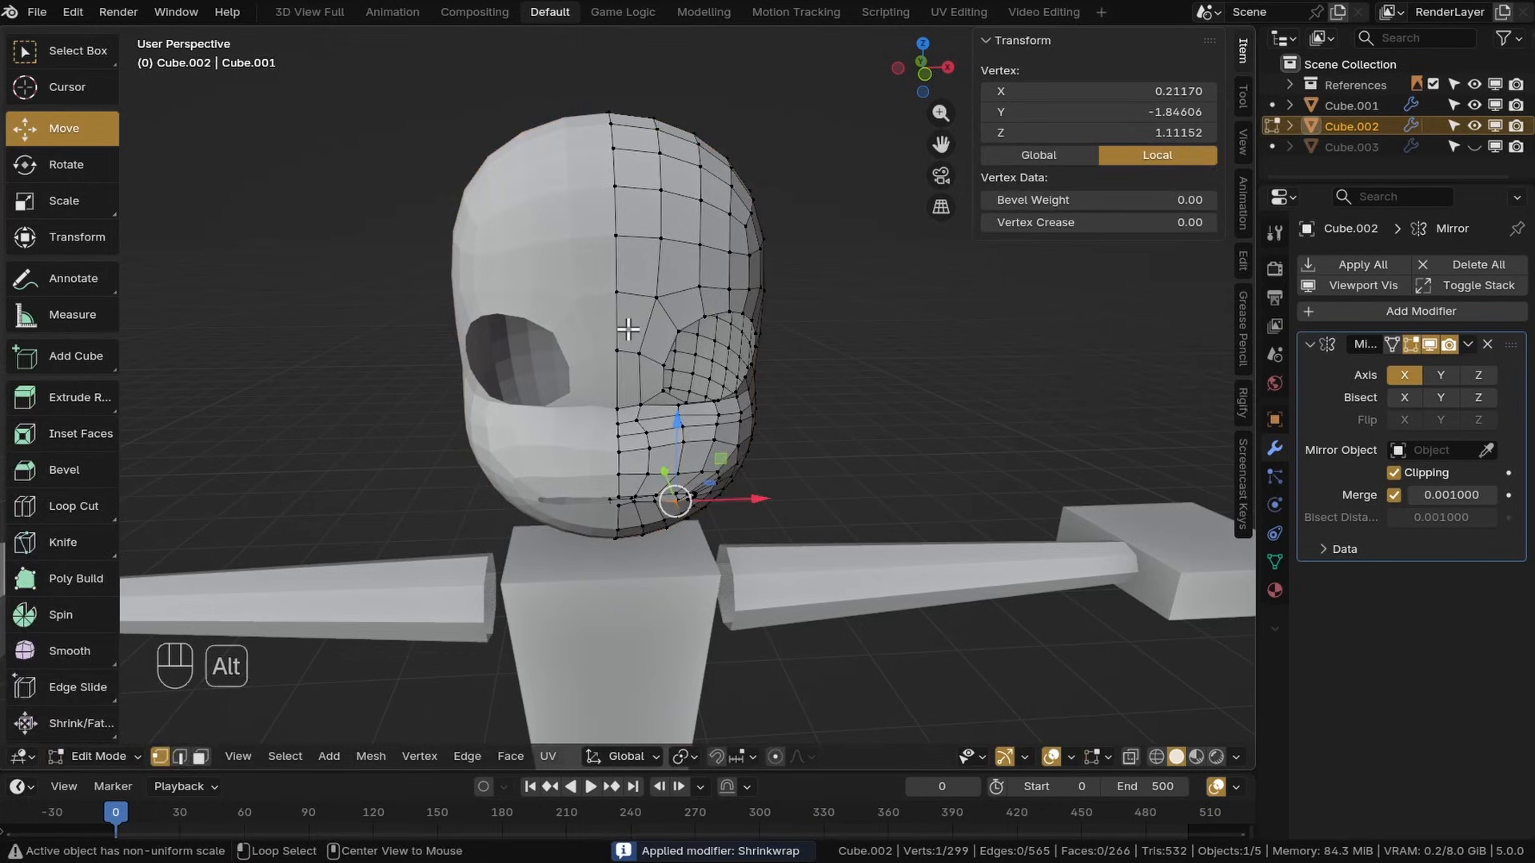
Select the centre-line vertex loop and move it along X so it snaps onto the mirror plane
alt+click(617, 328)
middle_drag(618, 327, 608, 392)
middle_drag(807, 412, 772, 406)
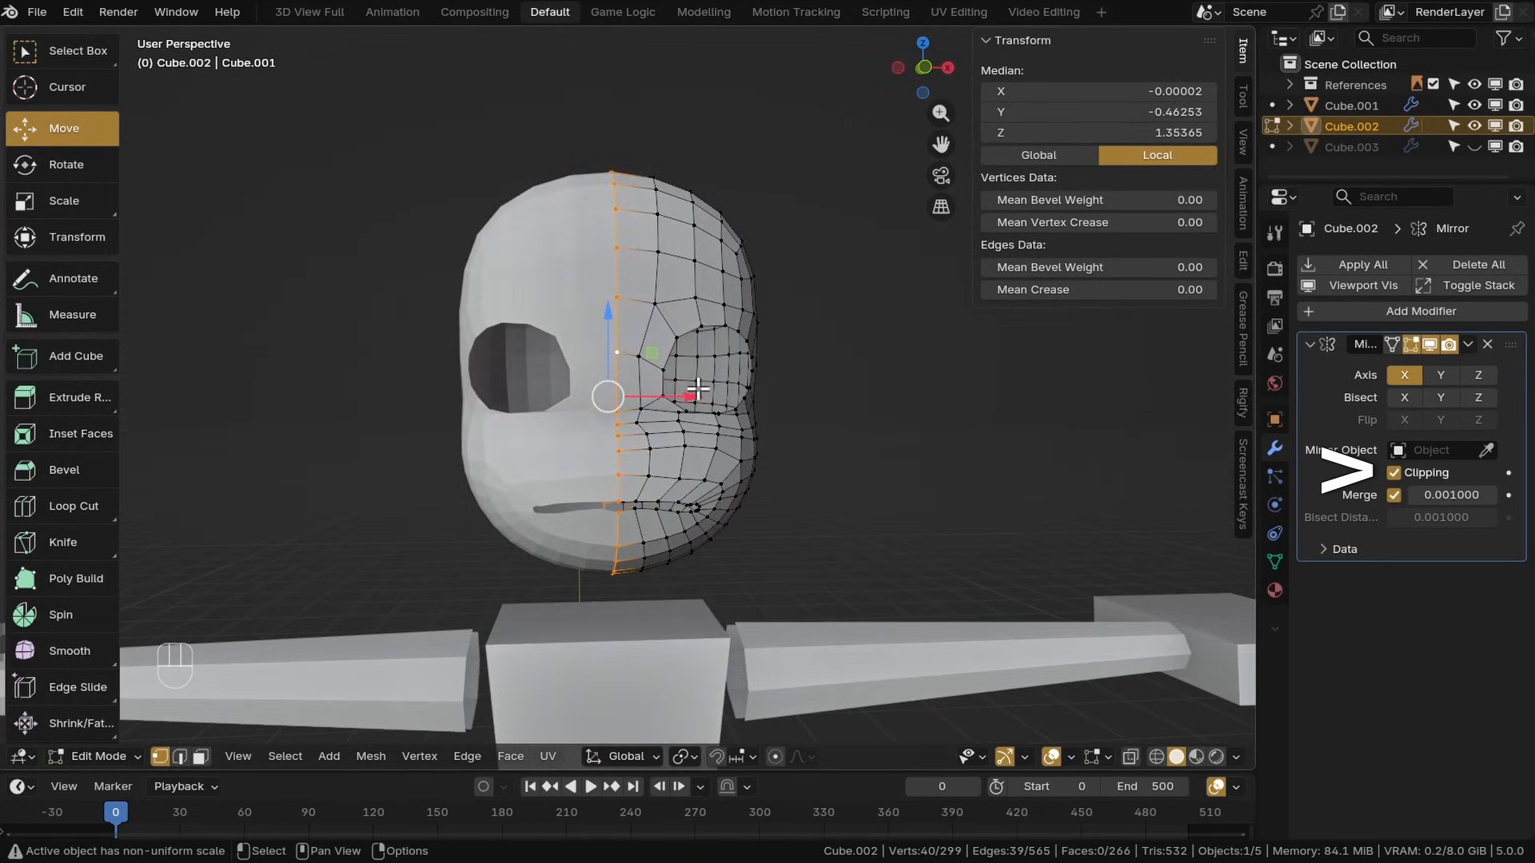
key(g)
key(x)
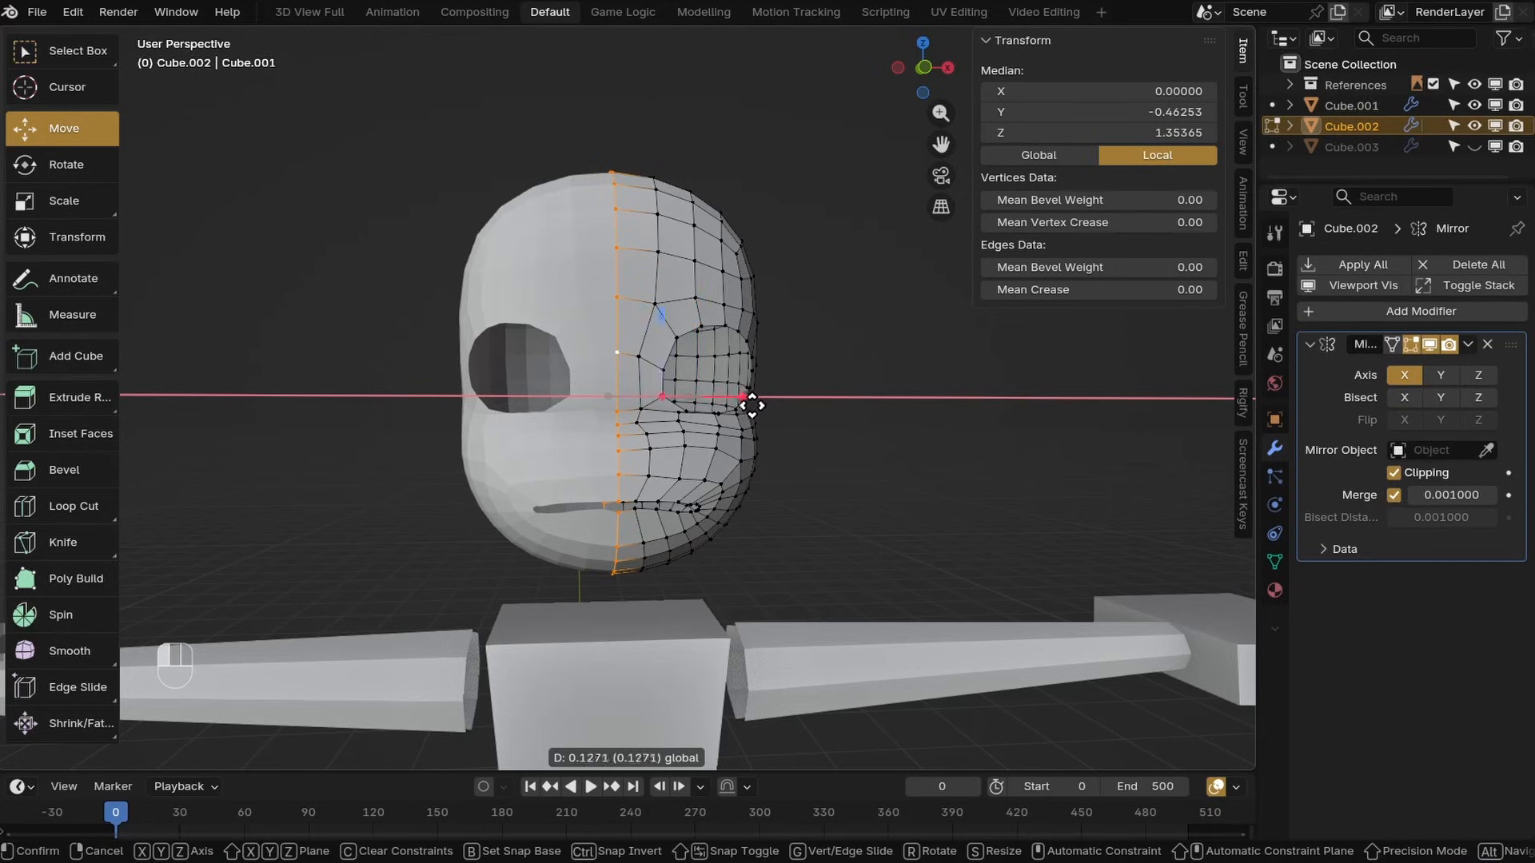
click(752, 406)
key(g)
key(x)
right_click(456, 377)
key(g)
key(x)
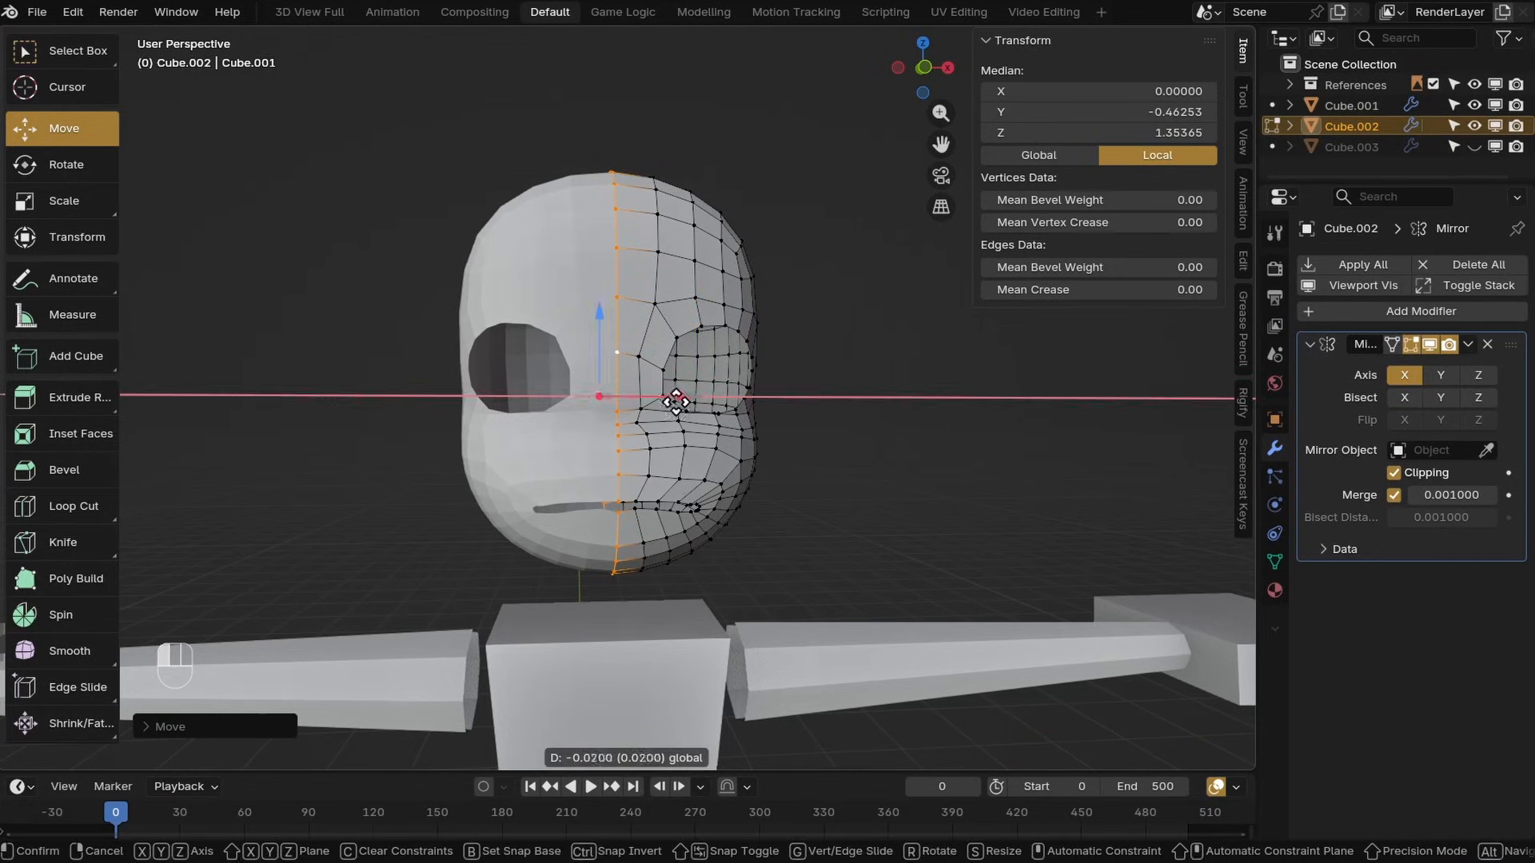
click(675, 402)
Inspect the head in Object Mode and return to Edit Mode
middle_drag(760, 490, 421, 552)
drag(102, 771, 102, 769)
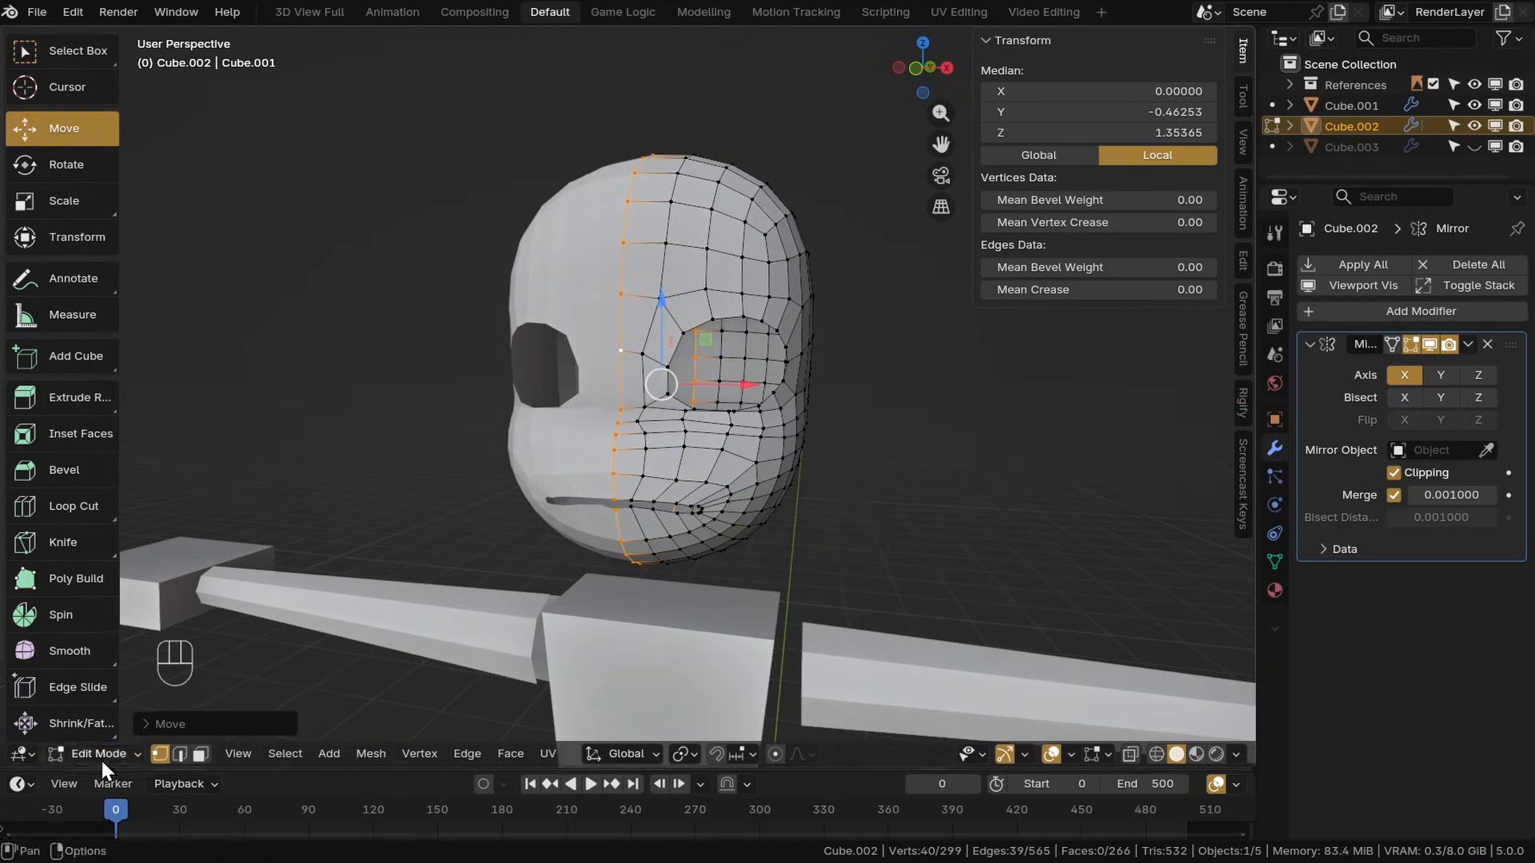
click(102, 760)
click(112, 621)
middle_drag(703, 436, 780, 450)
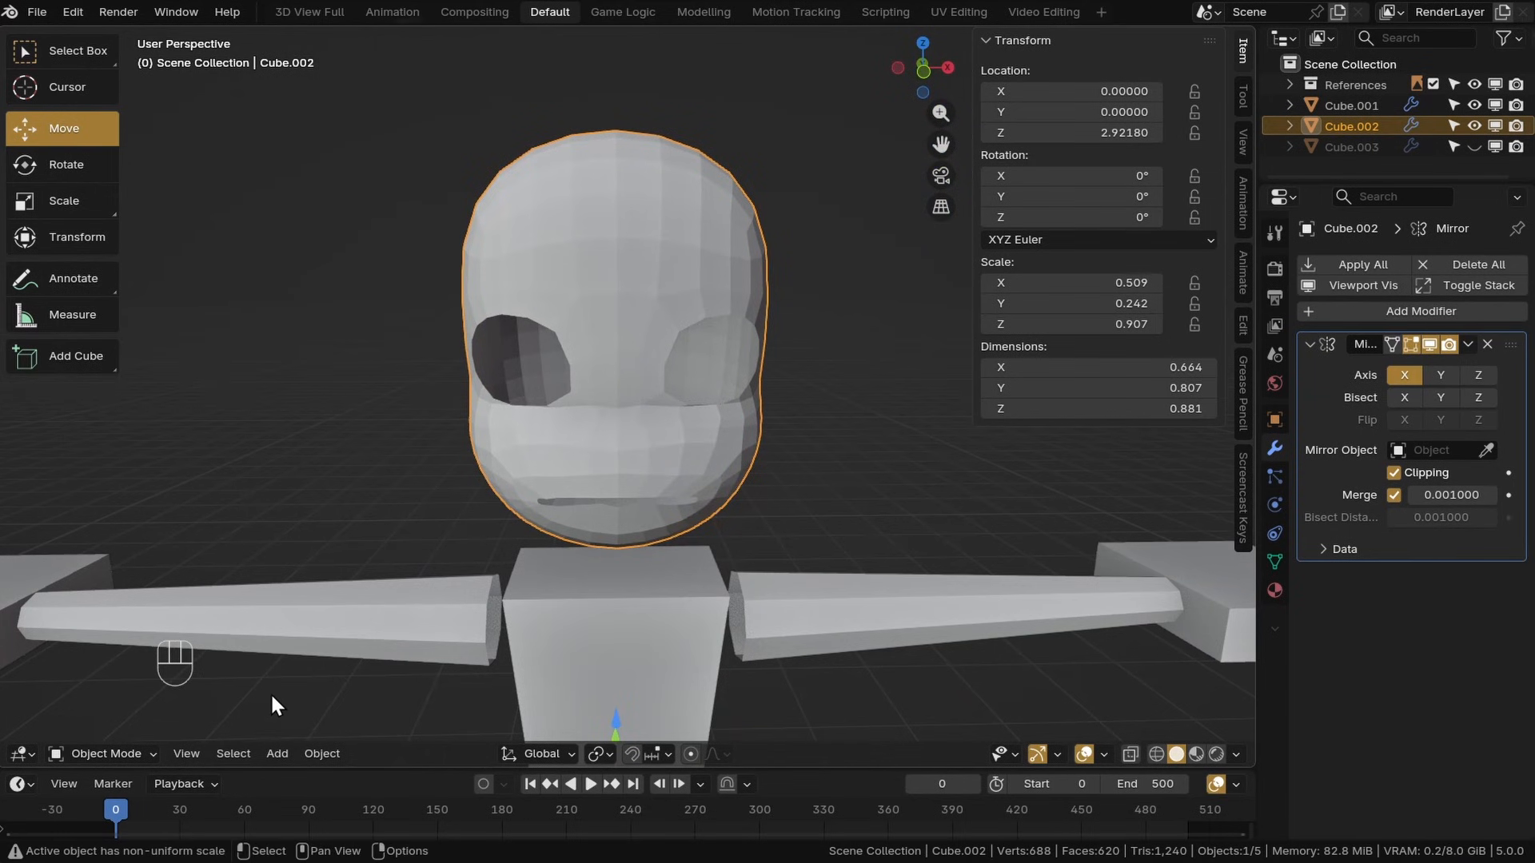
click(110, 641)
Select the band of faces beneath the eye socket and relax it with the Smooth tool
middle_drag(720, 336, 640, 320)
scroll(631, 315, up, 3)
alt+click(629, 318)
key(ctrl+KP_Add)
scroll(704, 400, up, 4)
alt+click(511, 402)
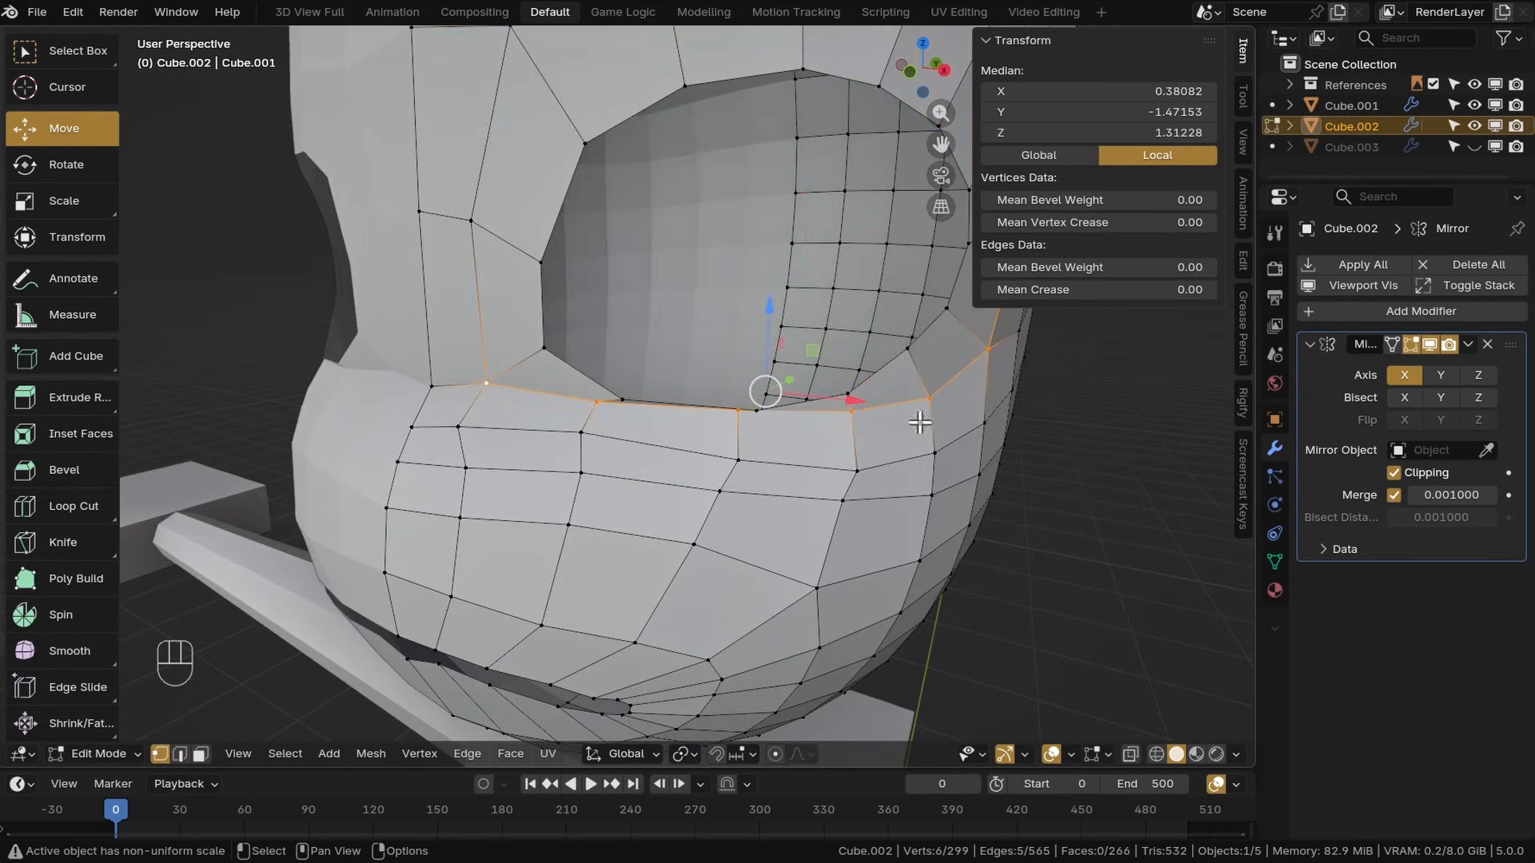
middle_drag(919, 422, 871, 432)
shift+middle_drag(471, 452, 431, 447)
shift+click(428, 400)
shift+click(517, 410)
shift+click(651, 446)
shift+click(760, 489)
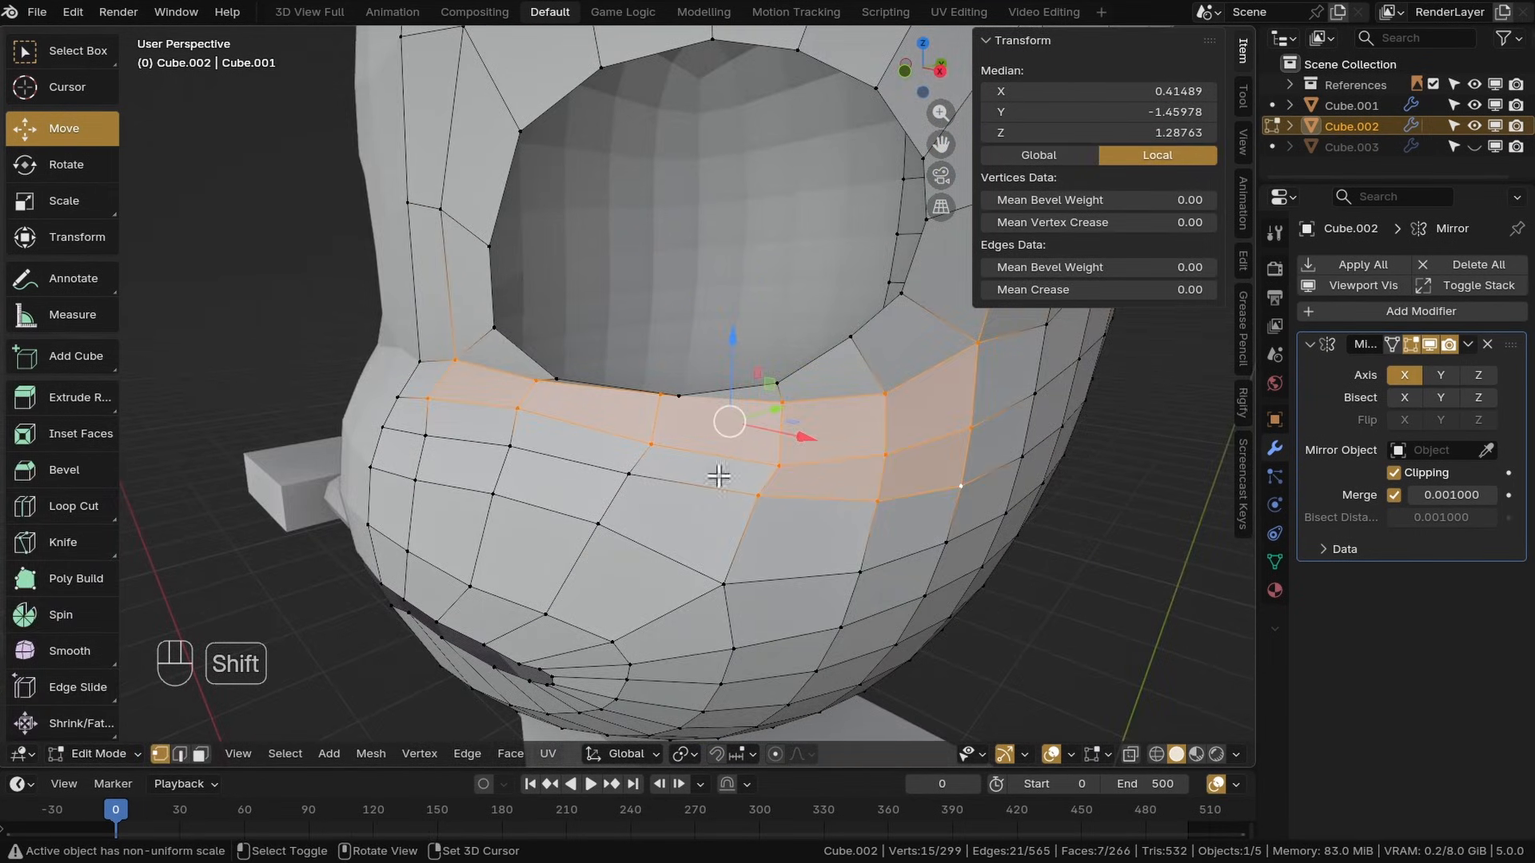
shift+click(630, 474)
shift+click(510, 447)
shift+click(426, 435)
scroll(559, 432, down, 3)
middle_drag(560, 432, 631, 424)
click(68, 651)
drag(637, 389, 853, 408)
middle_drag(853, 408, 664, 418)
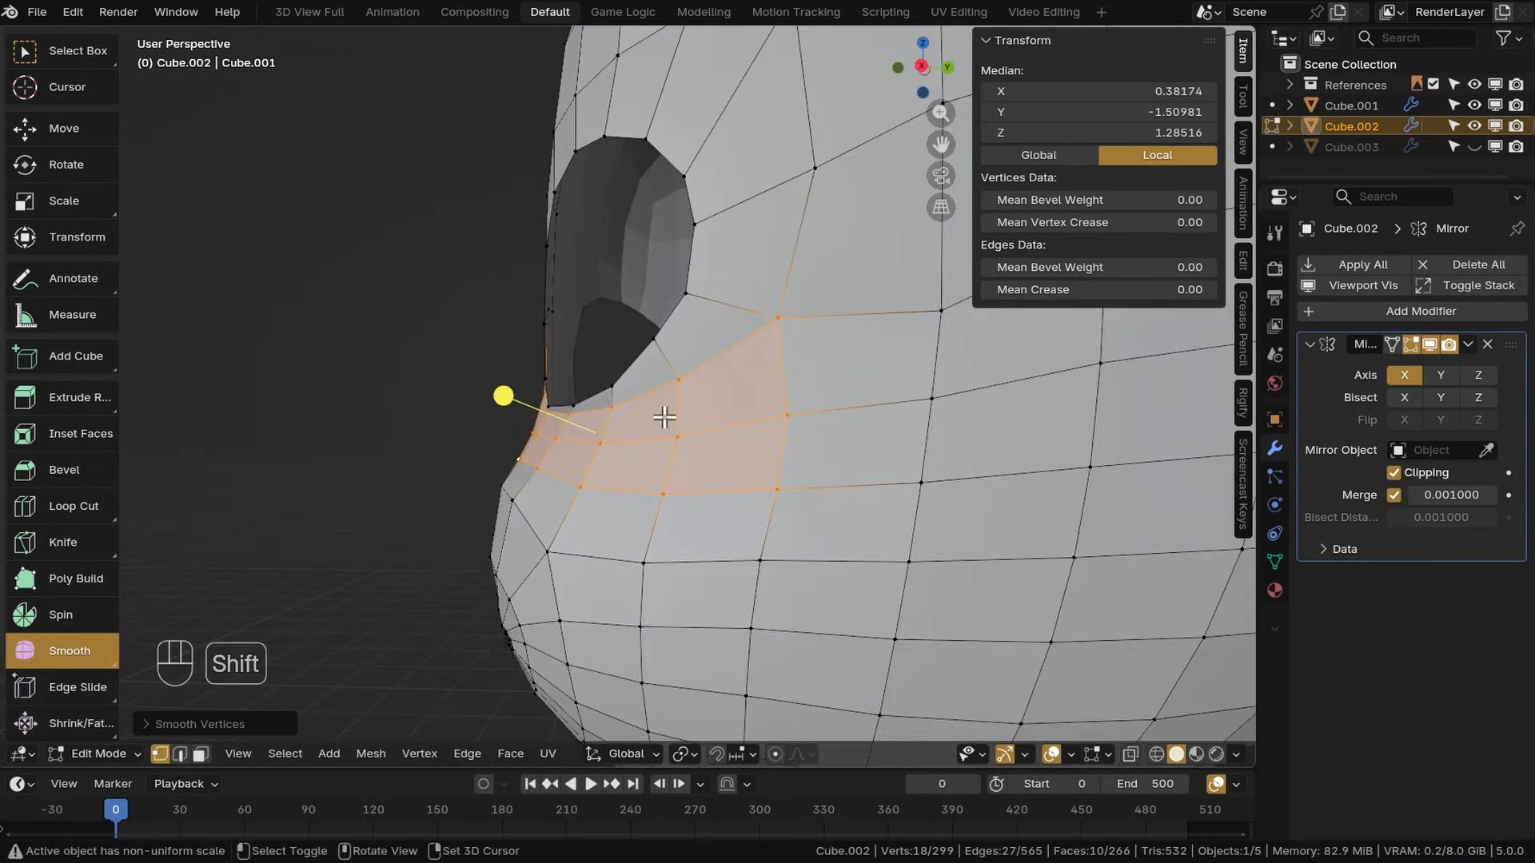
Move individual cheek vertices below the eye socket to even out the surface
key(g)
middle_drag(575, 455, 712, 479)
click(539, 413)
key(g)
click(679, 419)
key(g)
middle_drag(748, 425, 592, 424)
shift+click(524, 416)
click(544, 408)
Move the vertices between the eye socket and the upper lip near the centre line
key(g)
click(507, 448)
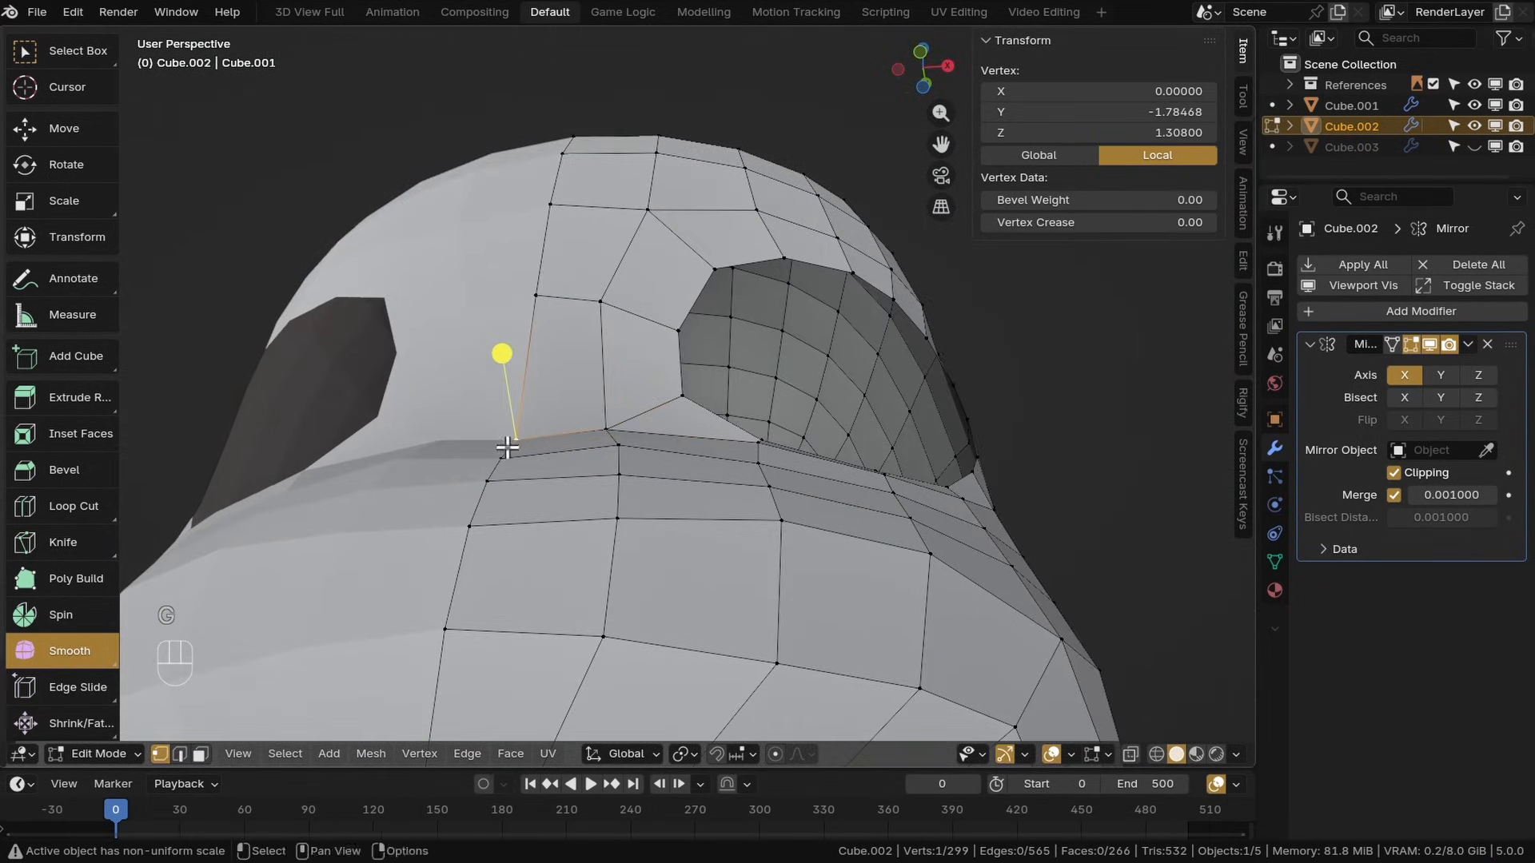
shift+click(503, 457)
key(g)
middle_drag(727, 446, 679, 328)
click(567, 352)
key(g)
click(649, 409)
shift+click(732, 416)
middle_drag(747, 435, 666, 443)
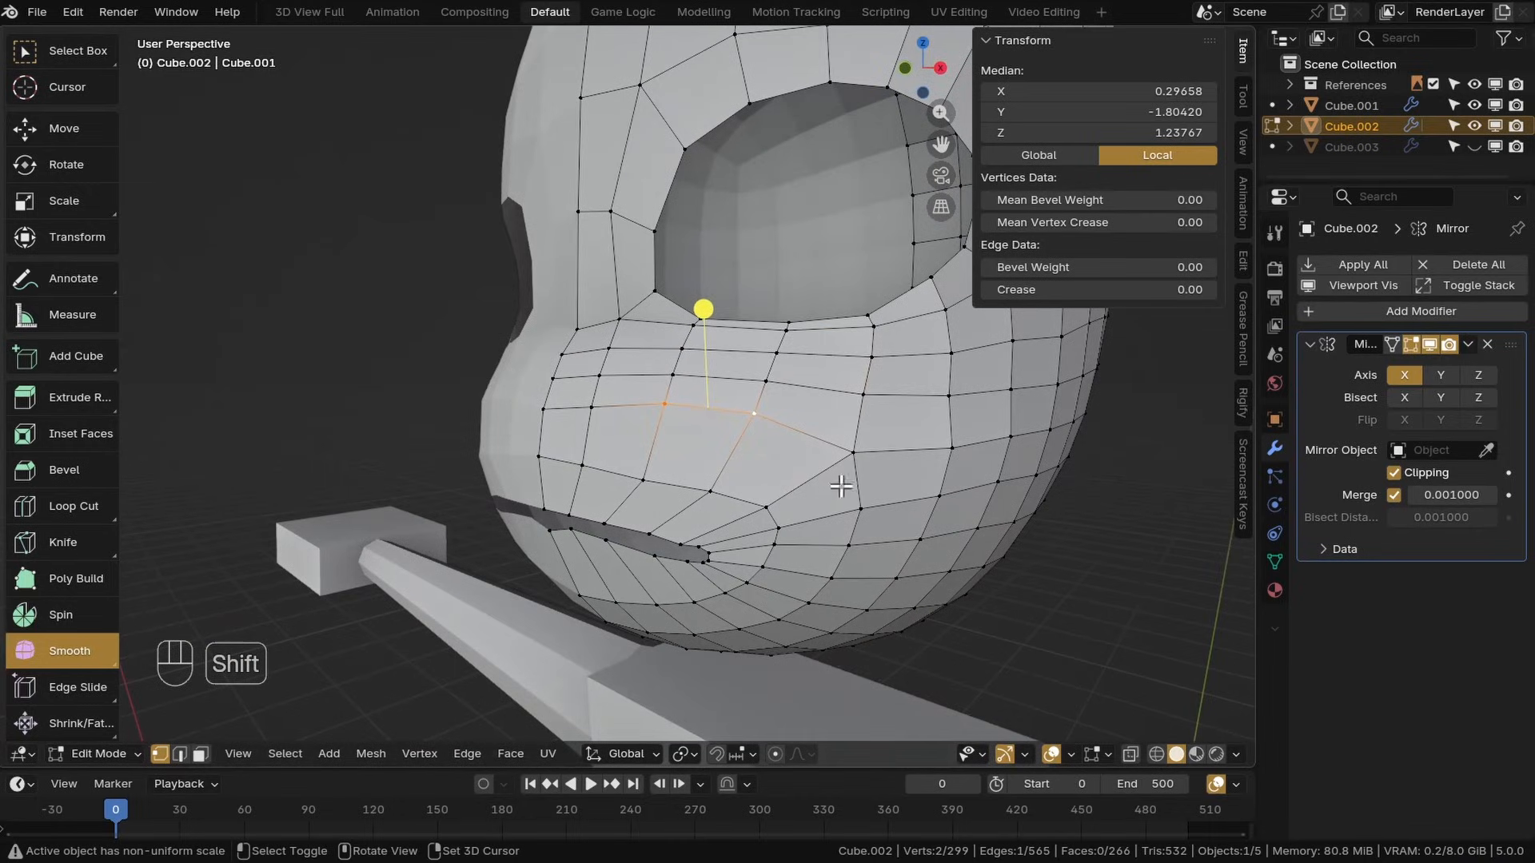
Select the cheek edge loop and slide it along its edges toward the mouth
alt+shift+click(811, 437)
shift+middle_drag(808, 447, 847, 507)
drag(724, 598, 790, 598)
shift+middle_drag(790, 598, 826, 566)
key(ctrl+z)
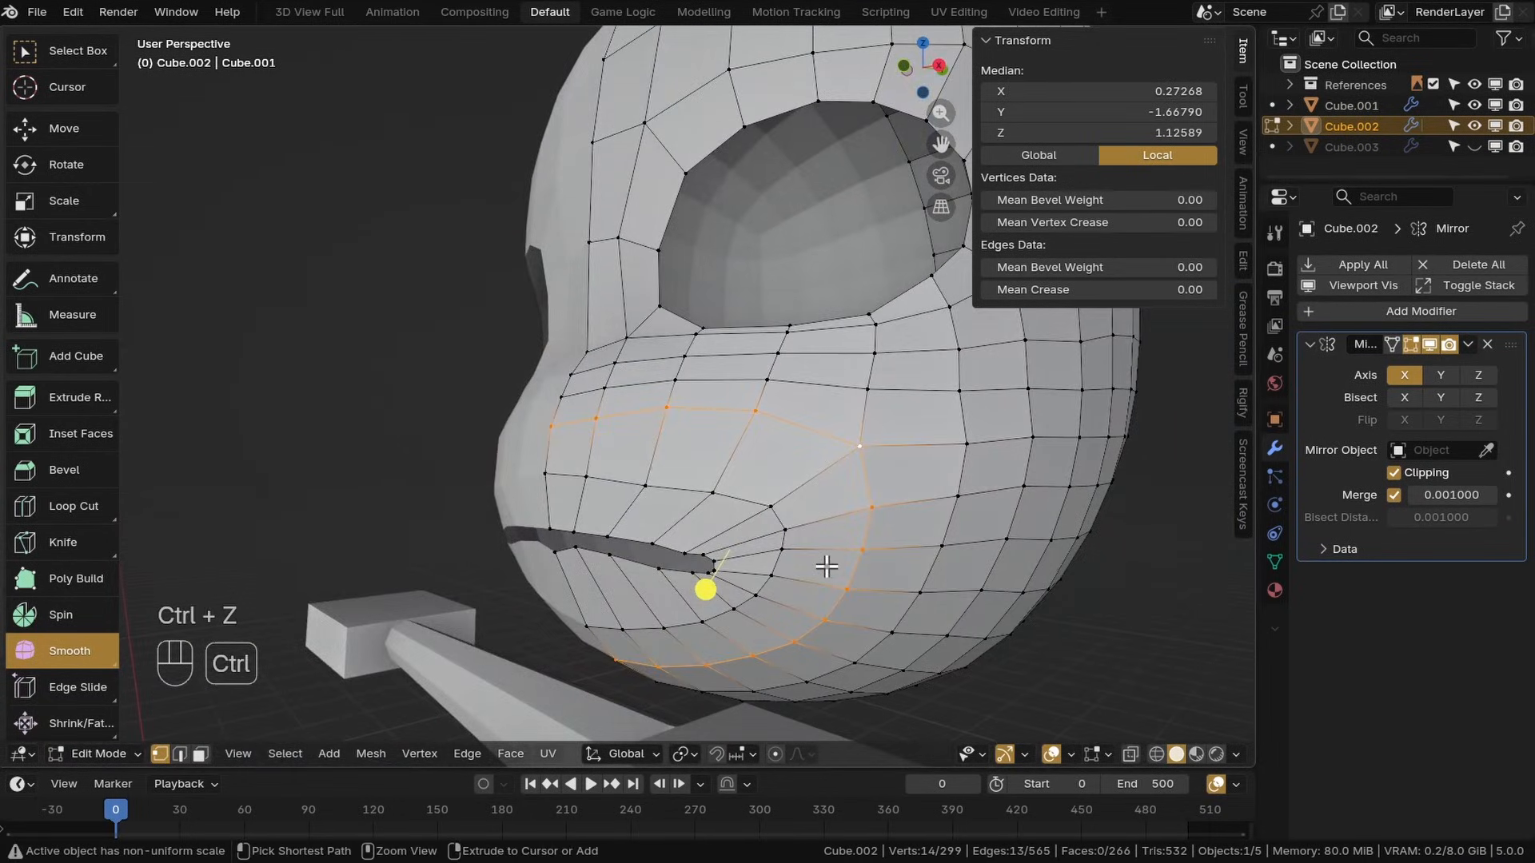
key(g)
key(g)
click(761, 502)
shift+middle_drag(764, 500, 755, 436)
Select and move the centre vertex just below the lower lip
alt+click(730, 500)
drag(685, 511, 856, 522)
alt+click(656, 484)
drag(622, 509, 582, 528)
shift+middle_drag(552, 525, 624, 518)
click(510, 527)
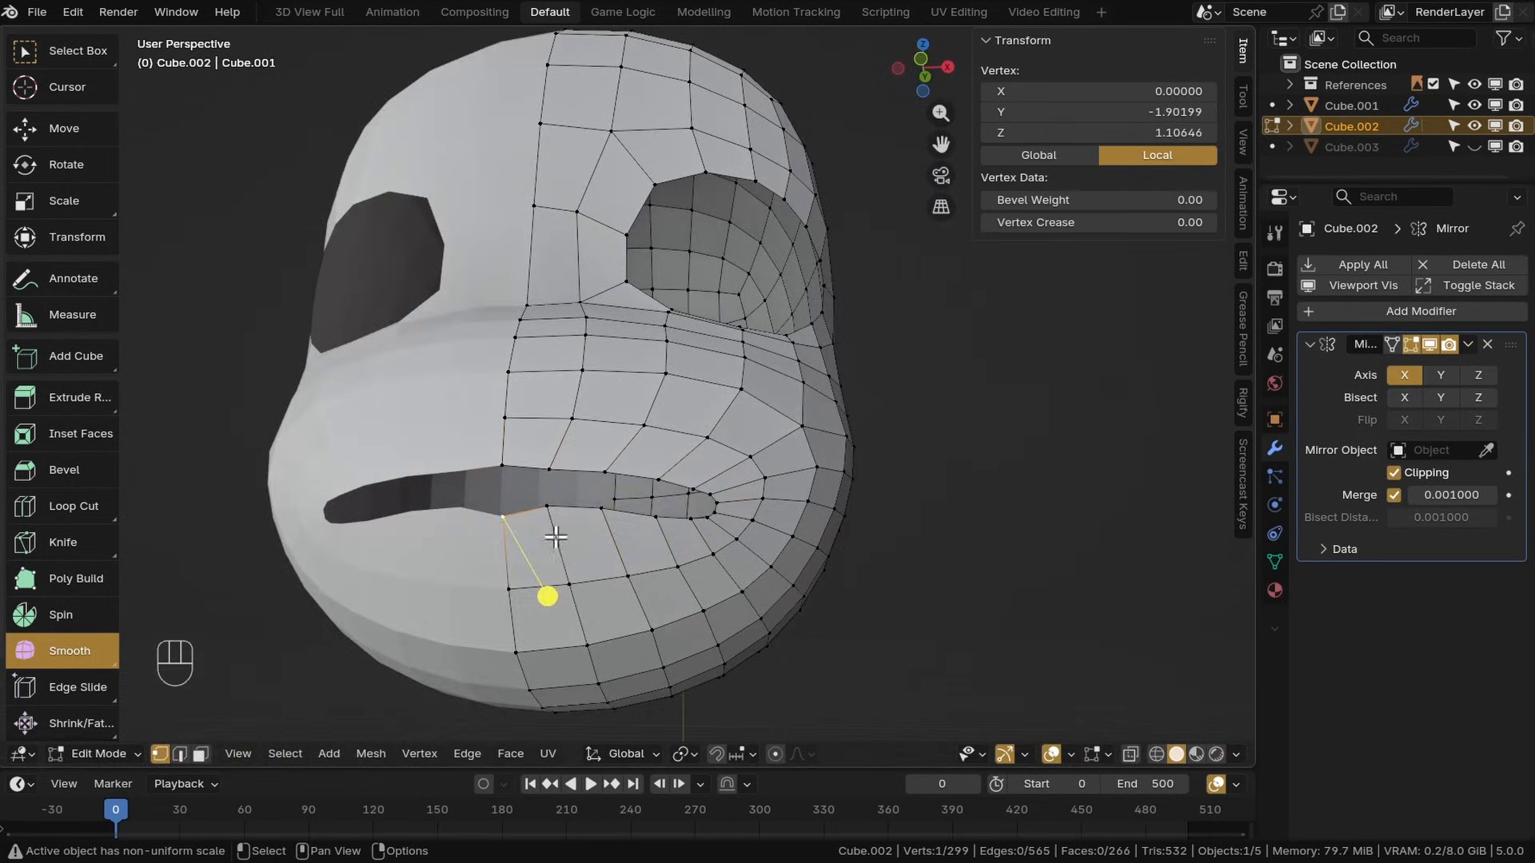
key(g)
shift+click(550, 447)
Try moving the centre vertex above the upper lip in the side view
key(KP_3)
key(g)
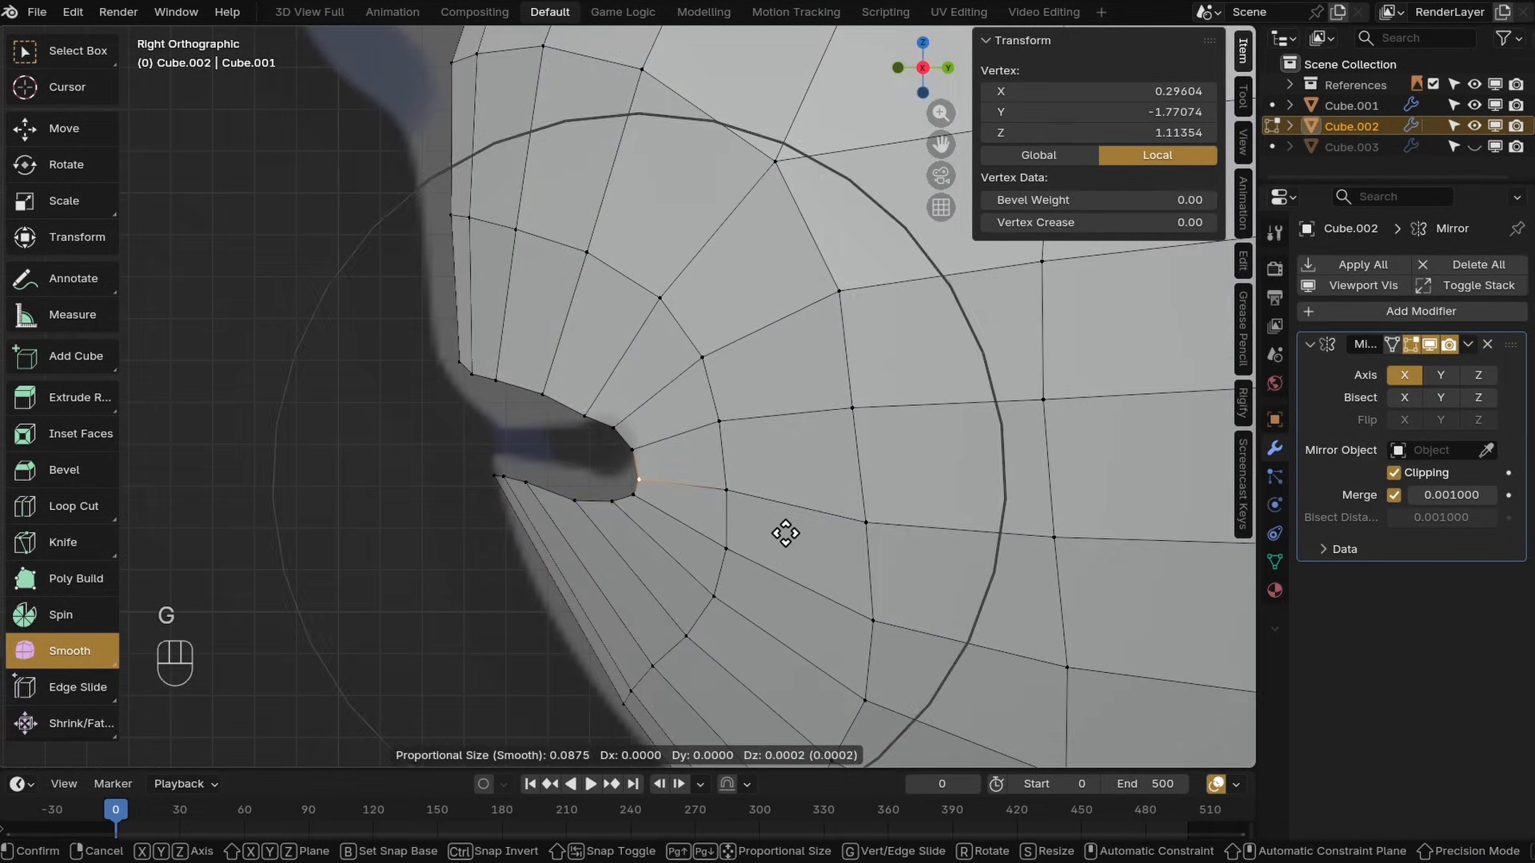
click(446, 415)
key(ctrl+z)
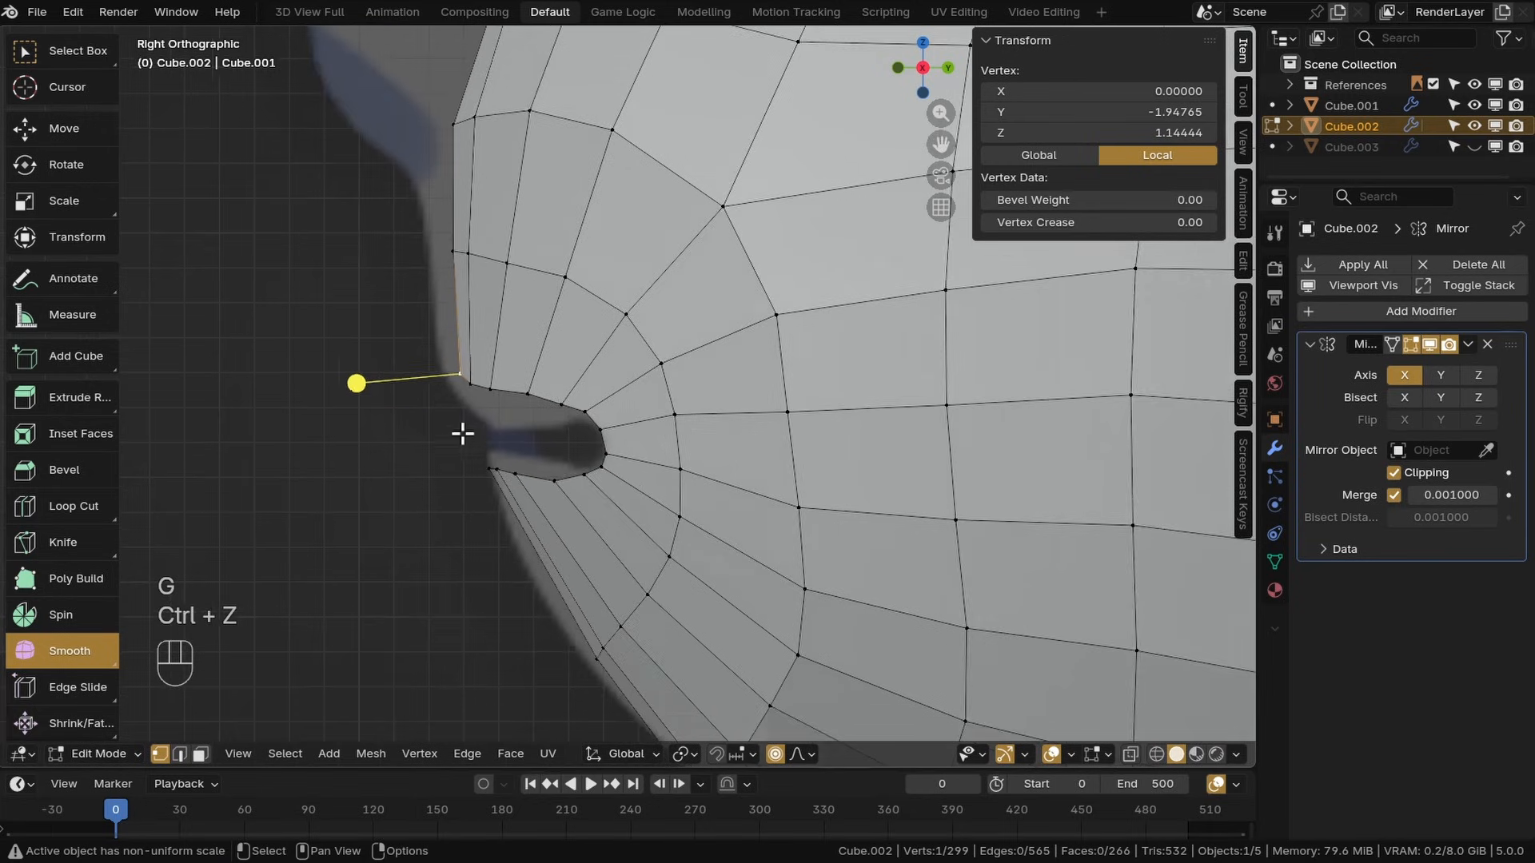
shift+middle_drag(460, 428, 514, 406)
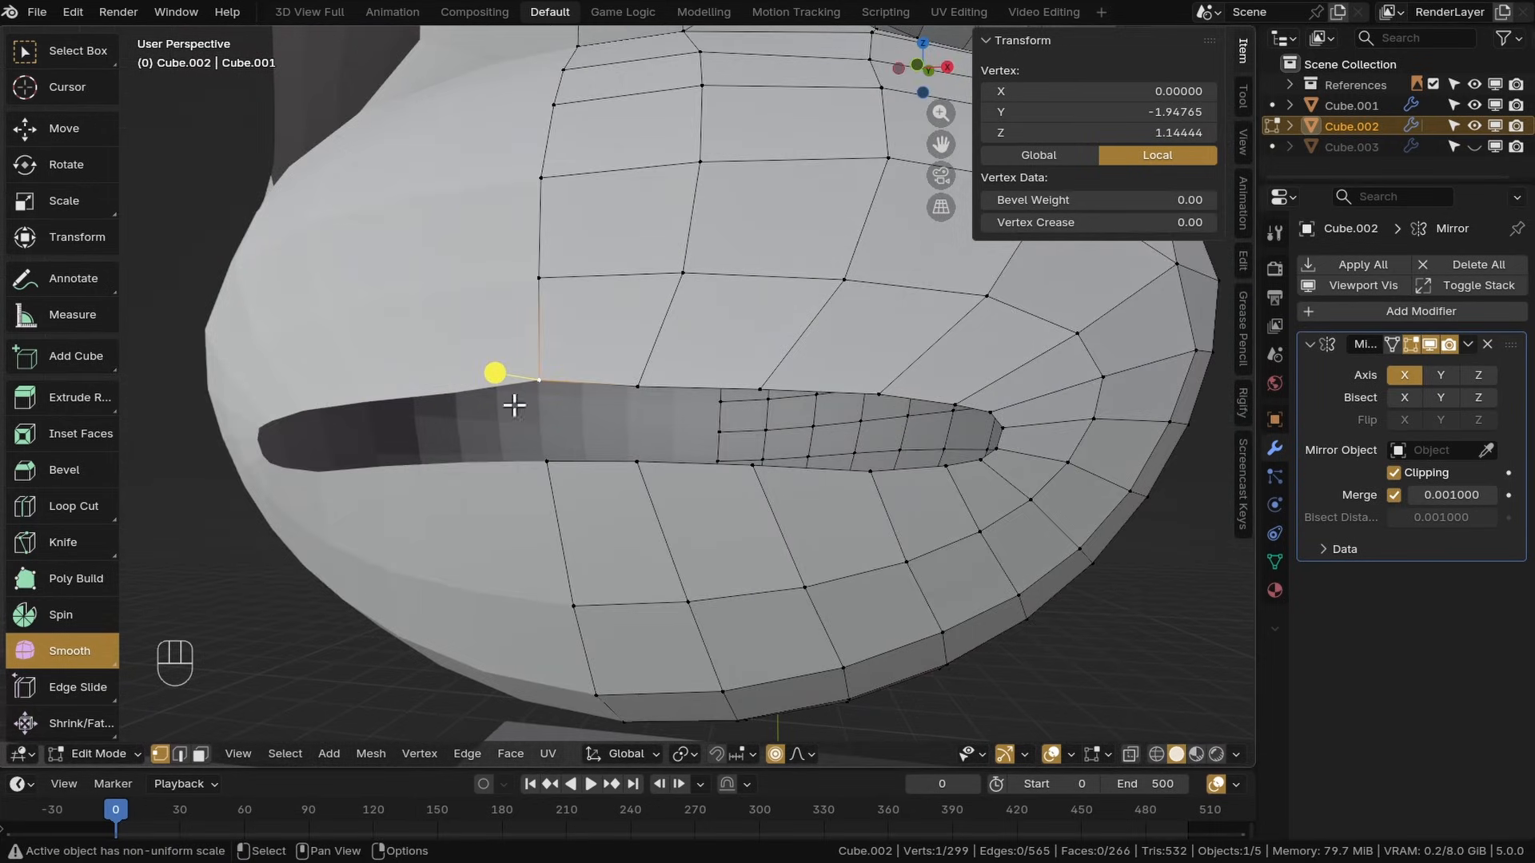
Move the upper lip's centre vertex with proportional editing in the side view
click(801, 754)
key(KP_3)
key(g)
scroll(538, 472, down, 4)
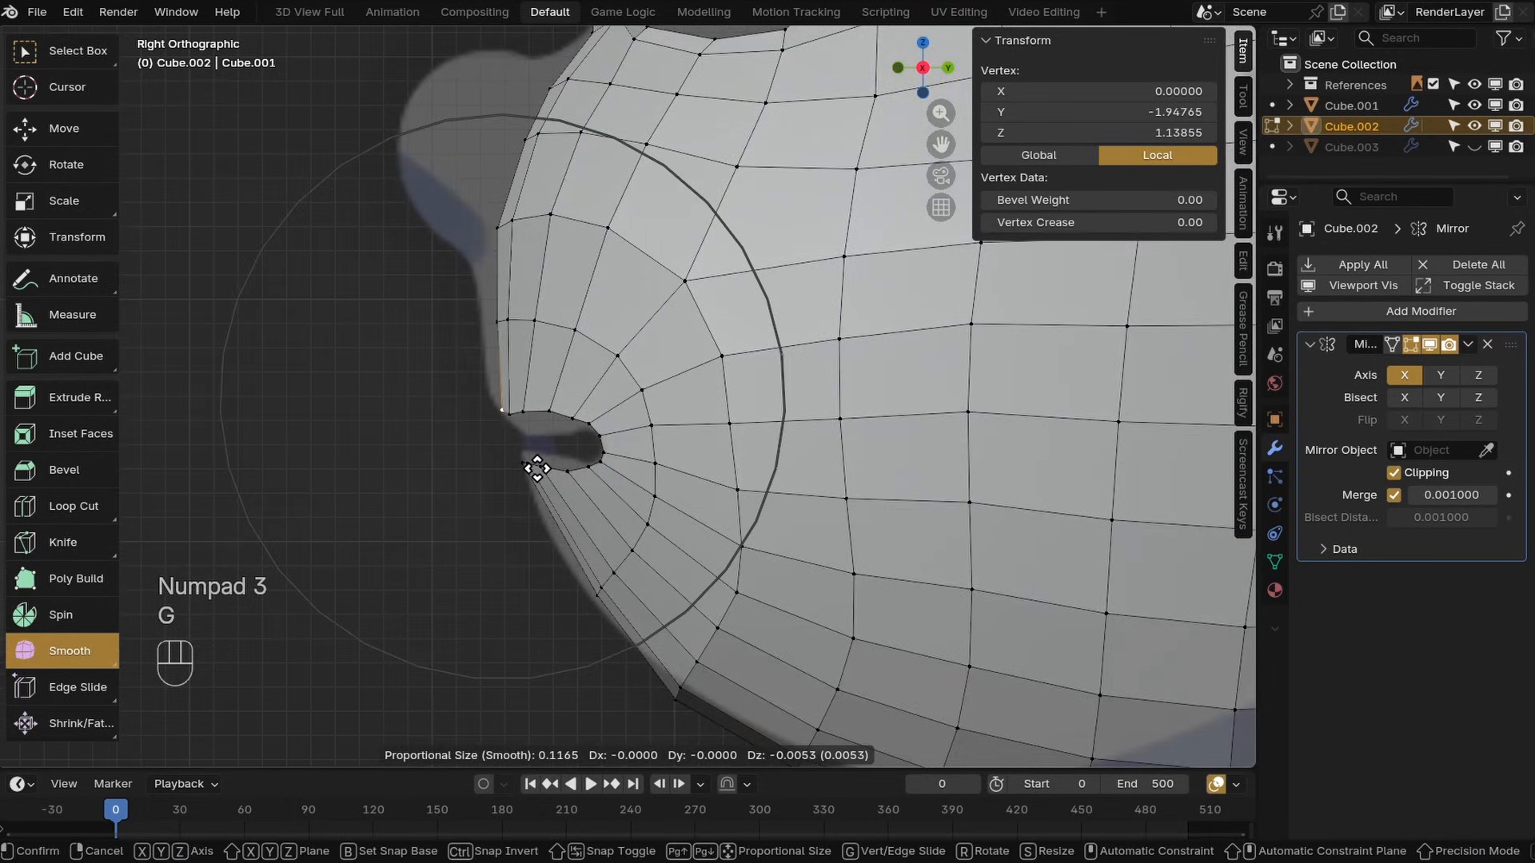
scroll(532, 539, down, 7)
click(535, 504)
key(ctrl+z)
scroll(514, 457, up, 3)
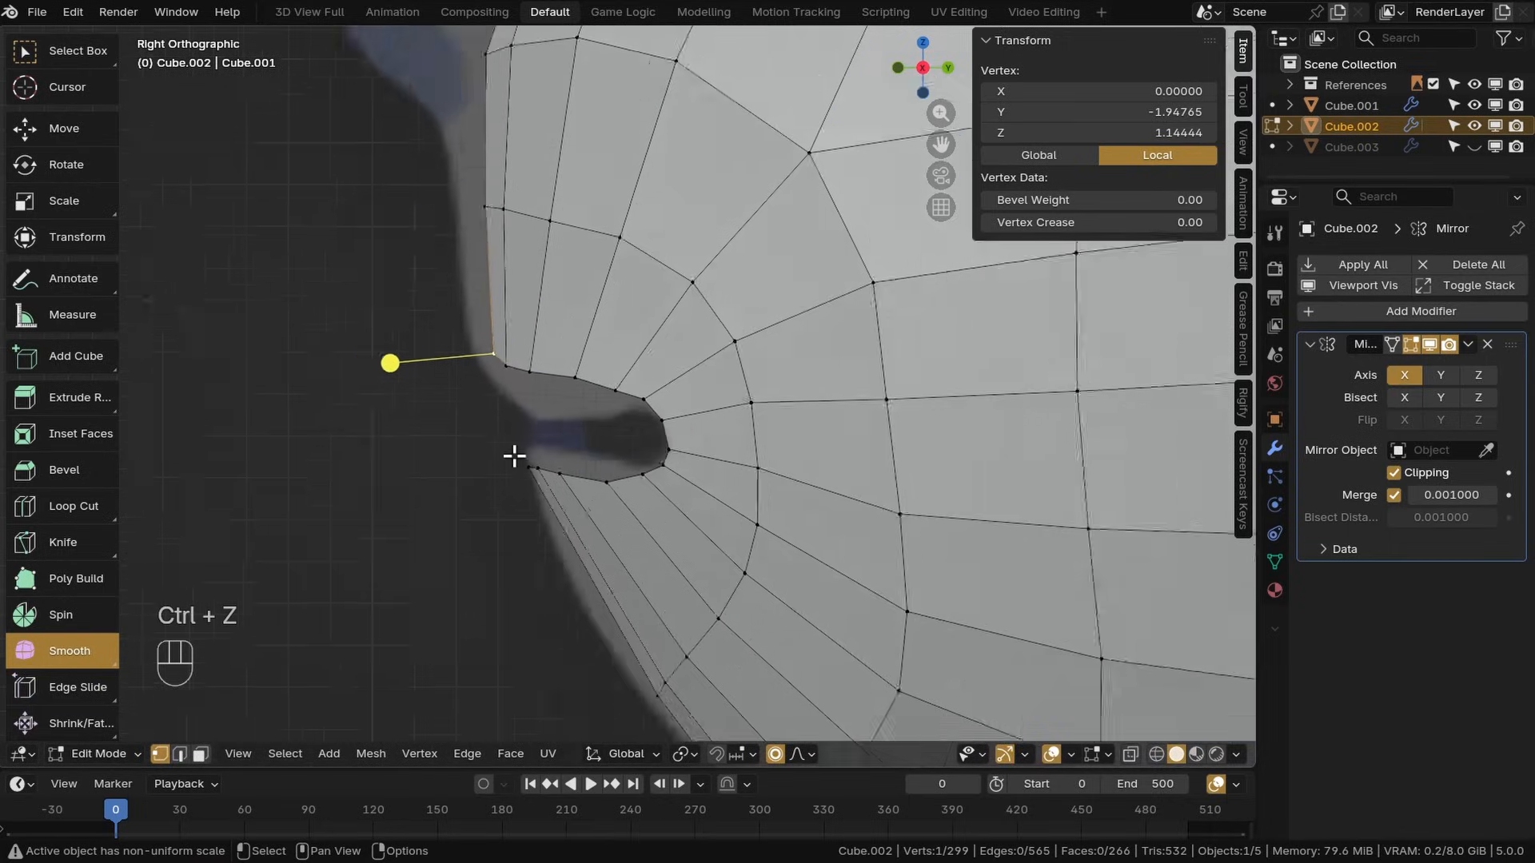
key(g)
click(575, 361)
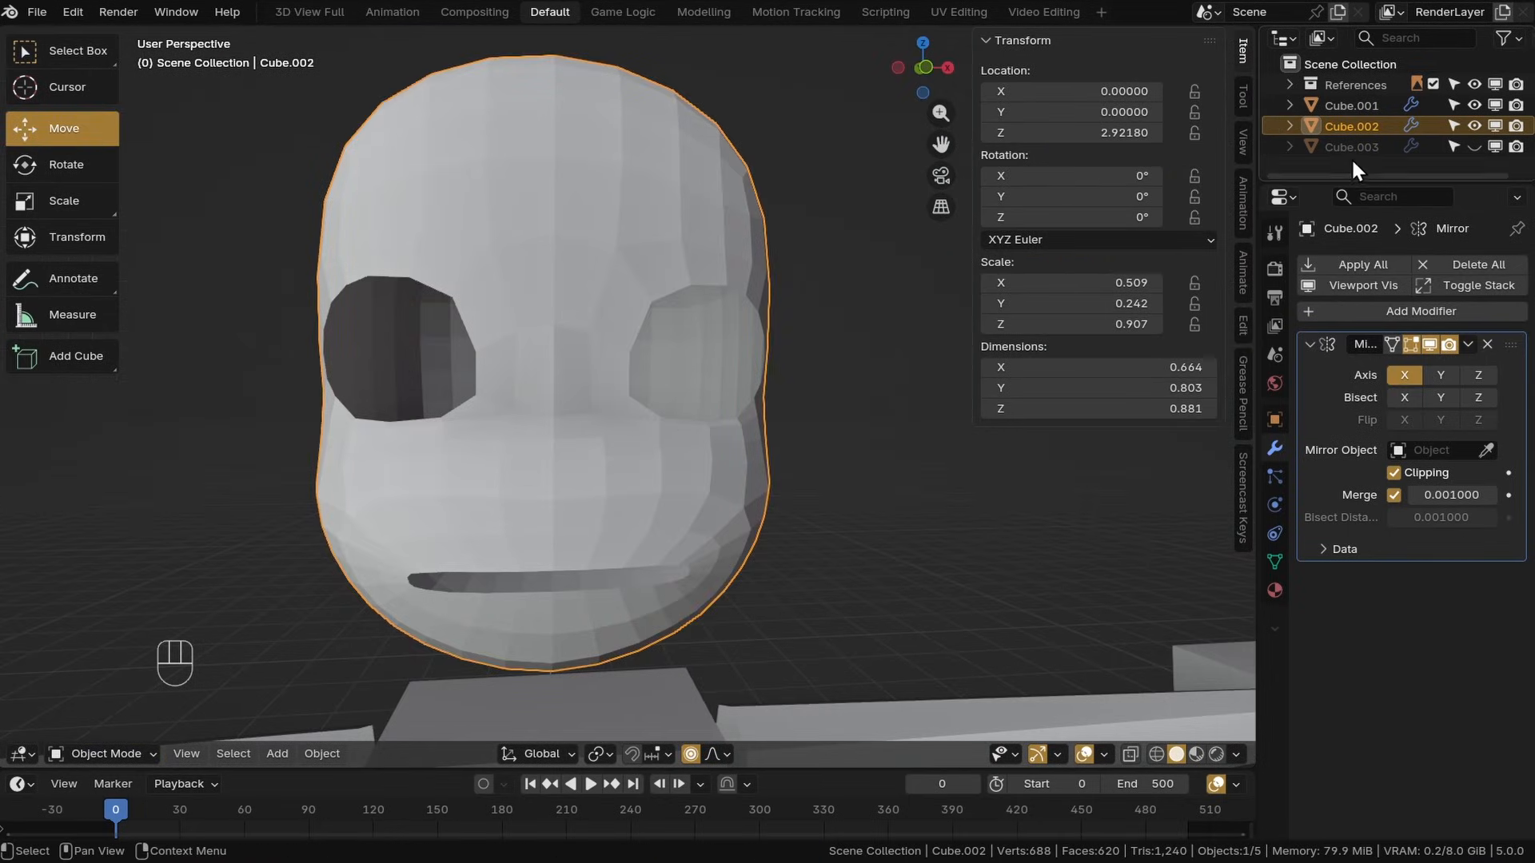
Delete the extra Cube.003 object
click(1351, 147)
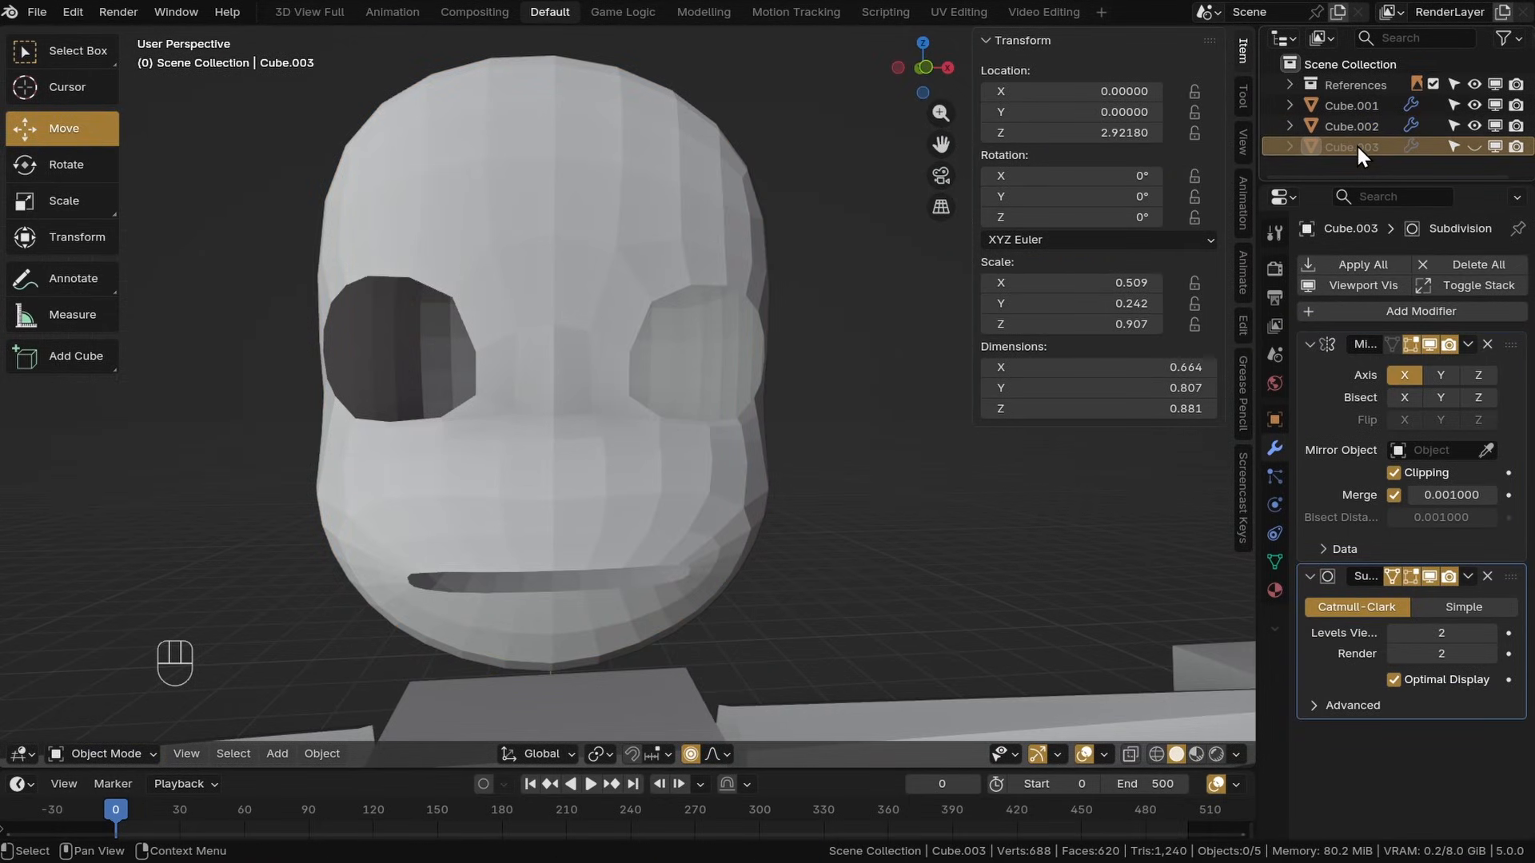
key(Delete)
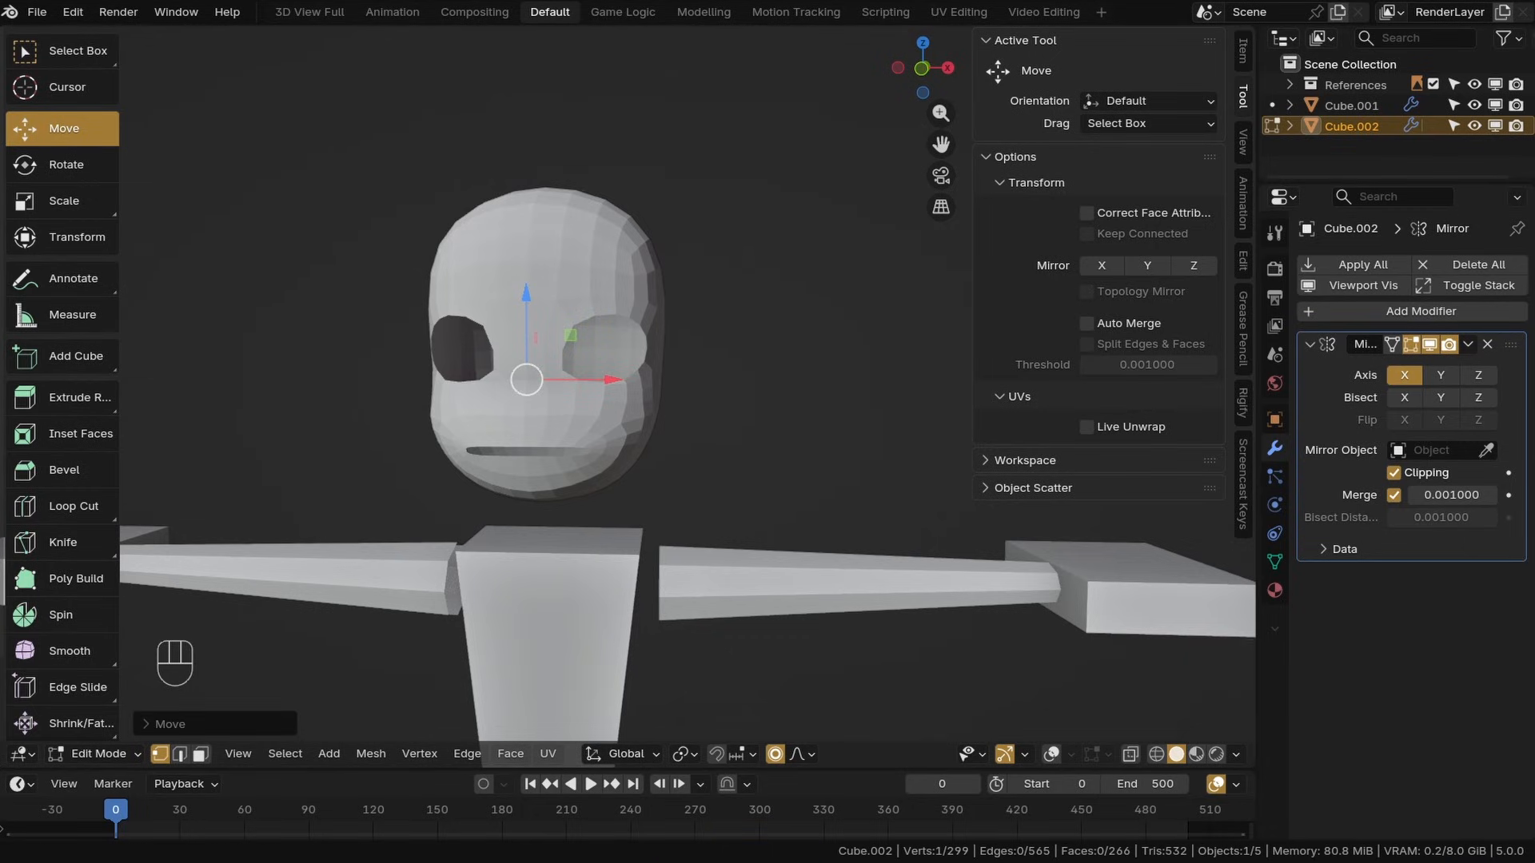
Select the three central faces below the eyes, extrude them outward and scale them down to start the nose
shift+middle_drag(466, 400, 630, 449)
scroll(630, 448, up, 5)
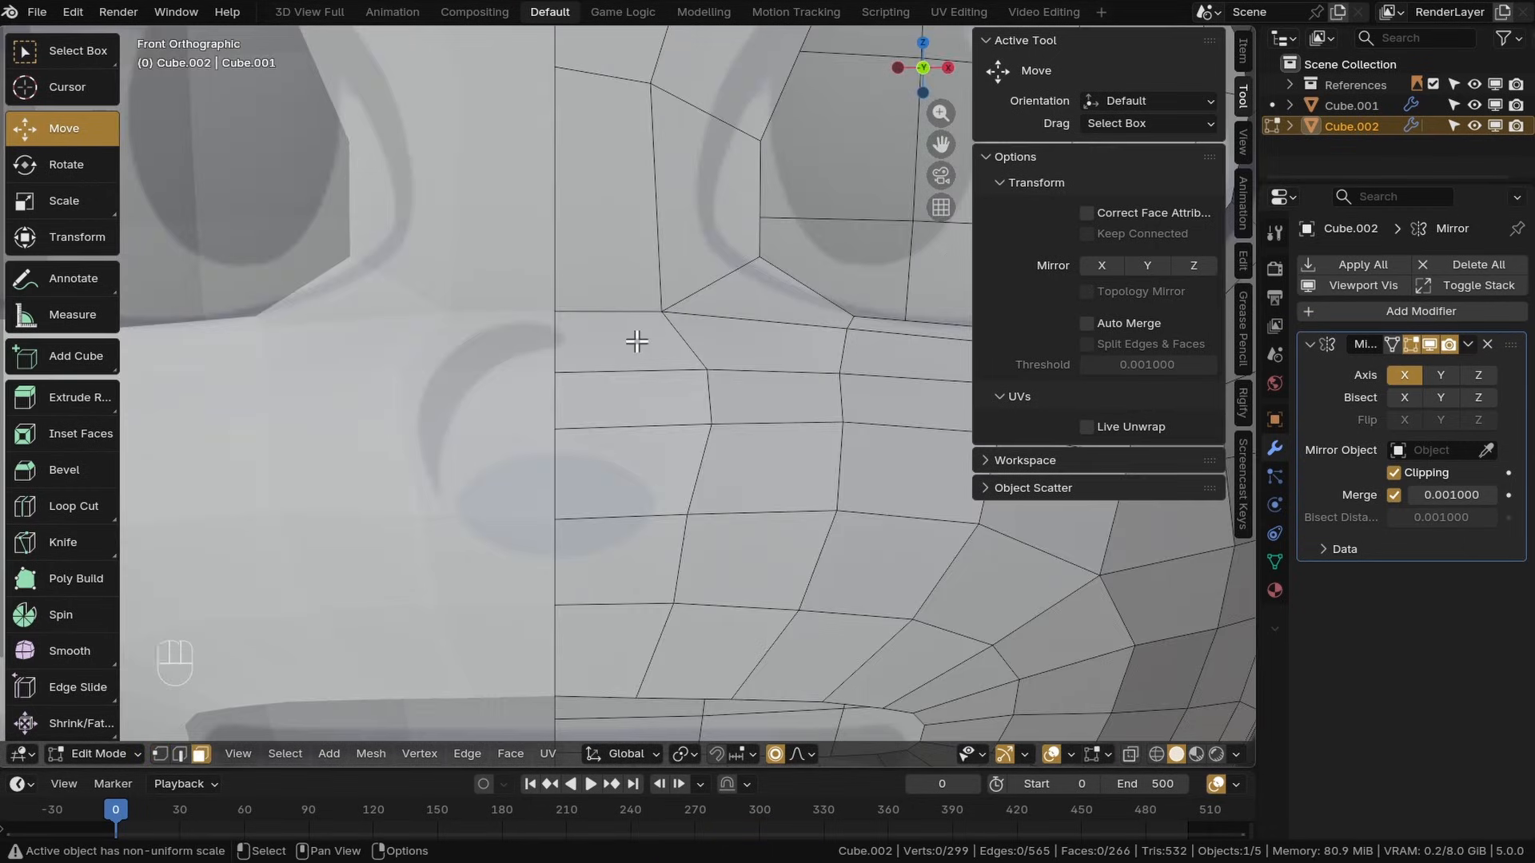
click(638, 342)
shift+click(630, 397)
shift+click(627, 468)
middle_drag(524, 501, 590, 535)
scroll(590, 536, down, 3)
shift+middle_drag(590, 536, 693, 480)
key(KP_3)
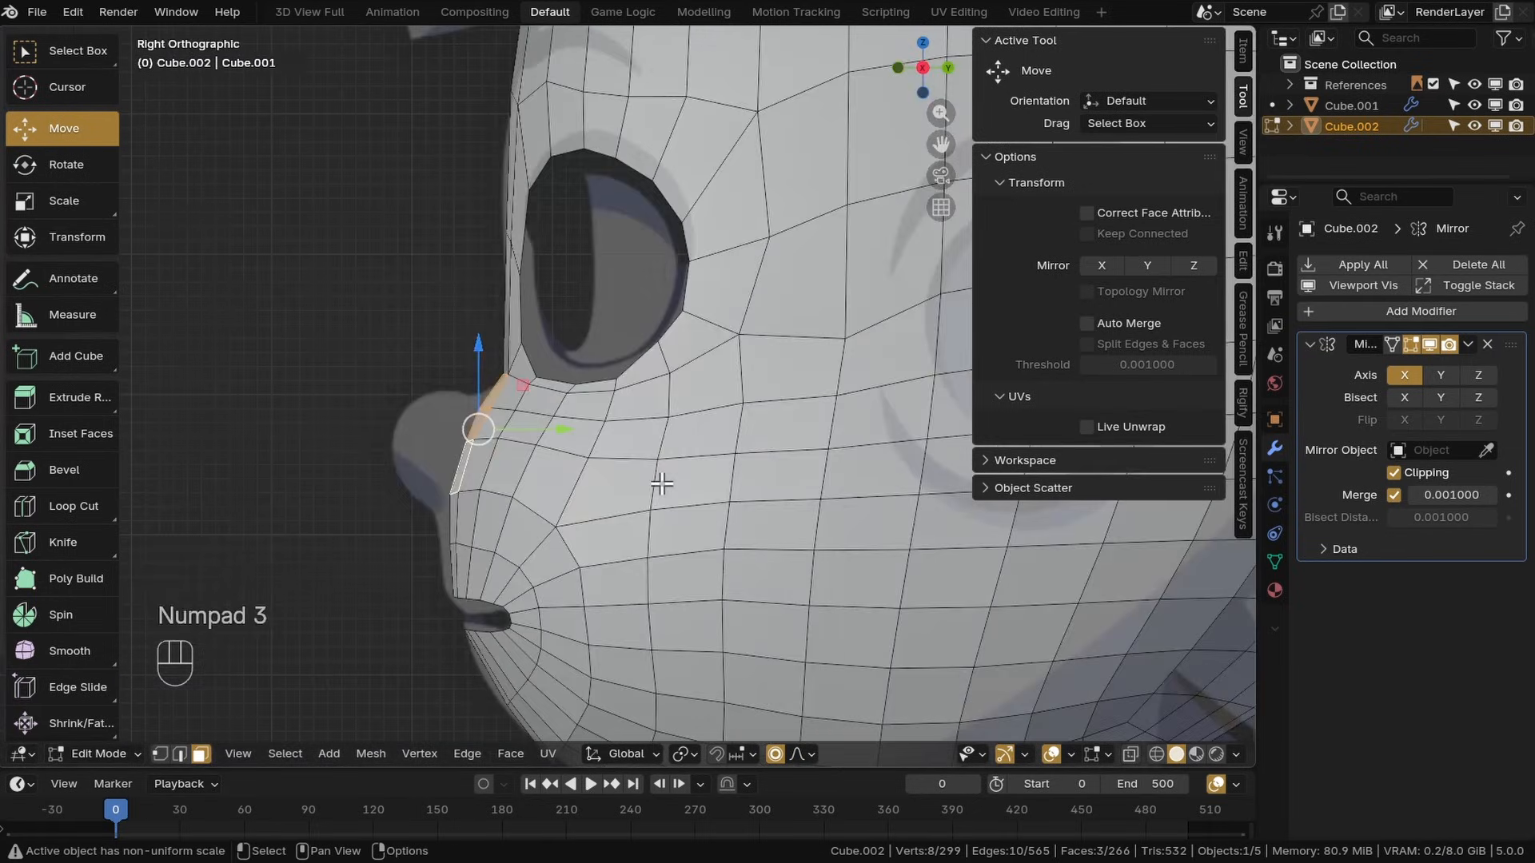
key(e)
click(544, 463)
middle_drag(544, 463, 661, 496)
key(s)
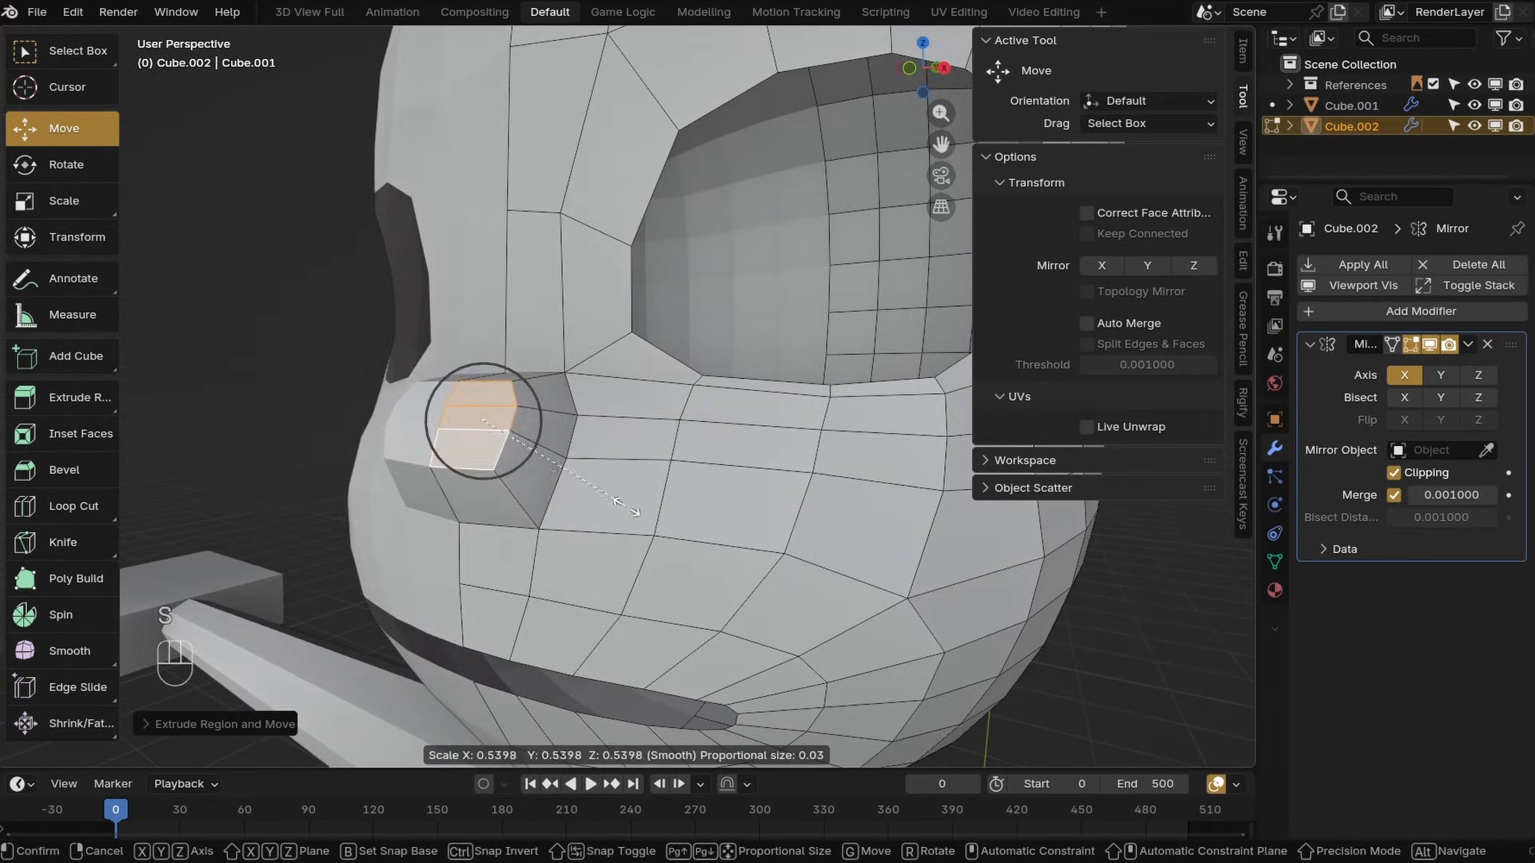
click(579, 462)
middle_drag(580, 462, 687, 424)
drag(711, 382, 682, 387)
Move the nose's front edge forward in the side view
key(KP_3)
key(ctrl+KP_Add)
ctrl+middle_drag(591, 452, 757, 713)
key(ctrl+z)
shift+middle_drag(430, 507, 662, 503)
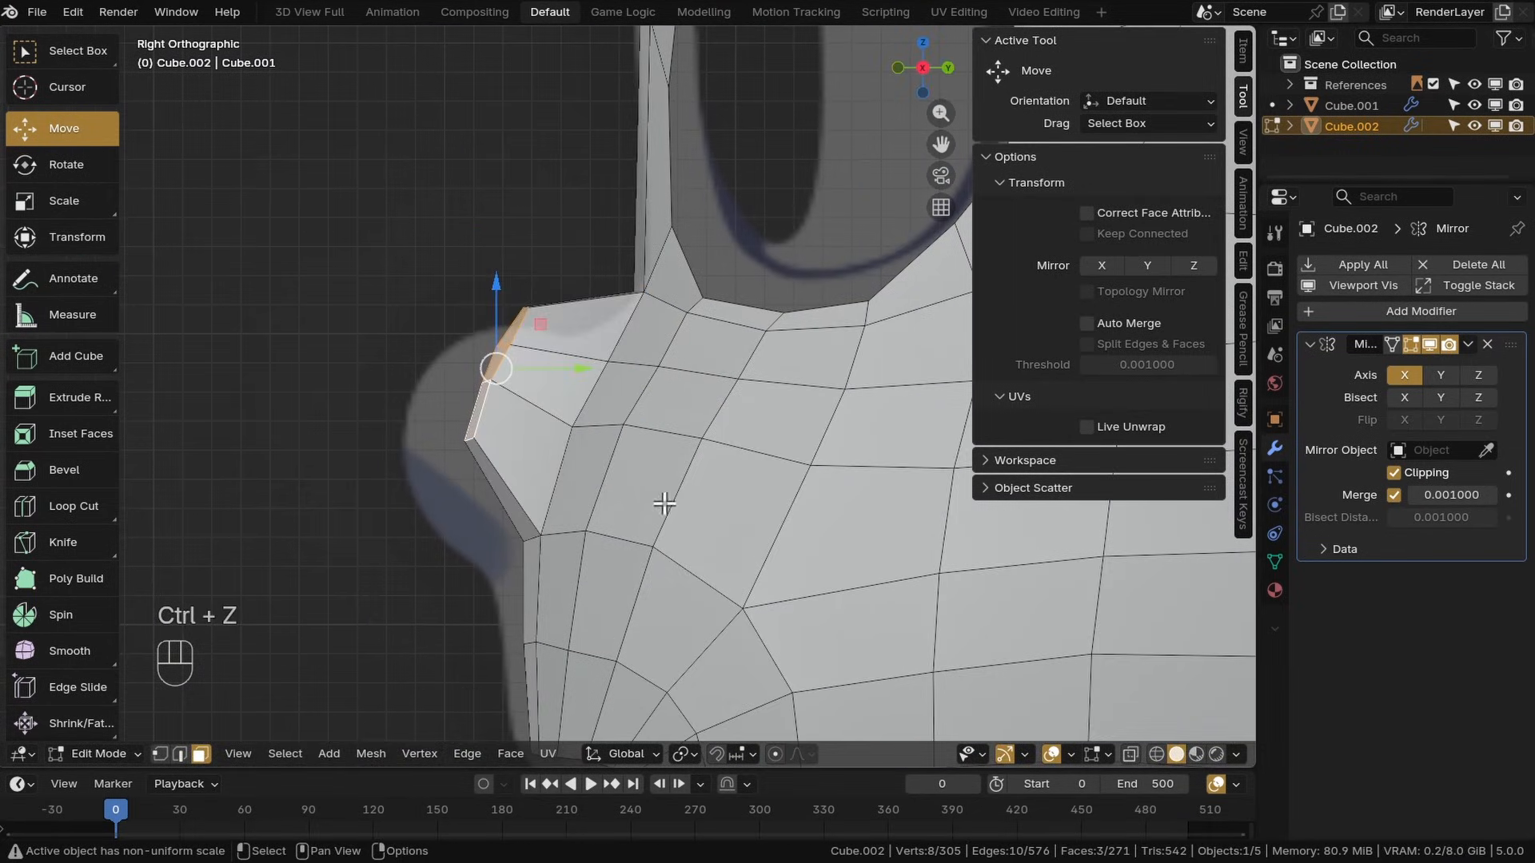
key(g)
click(619, 519)
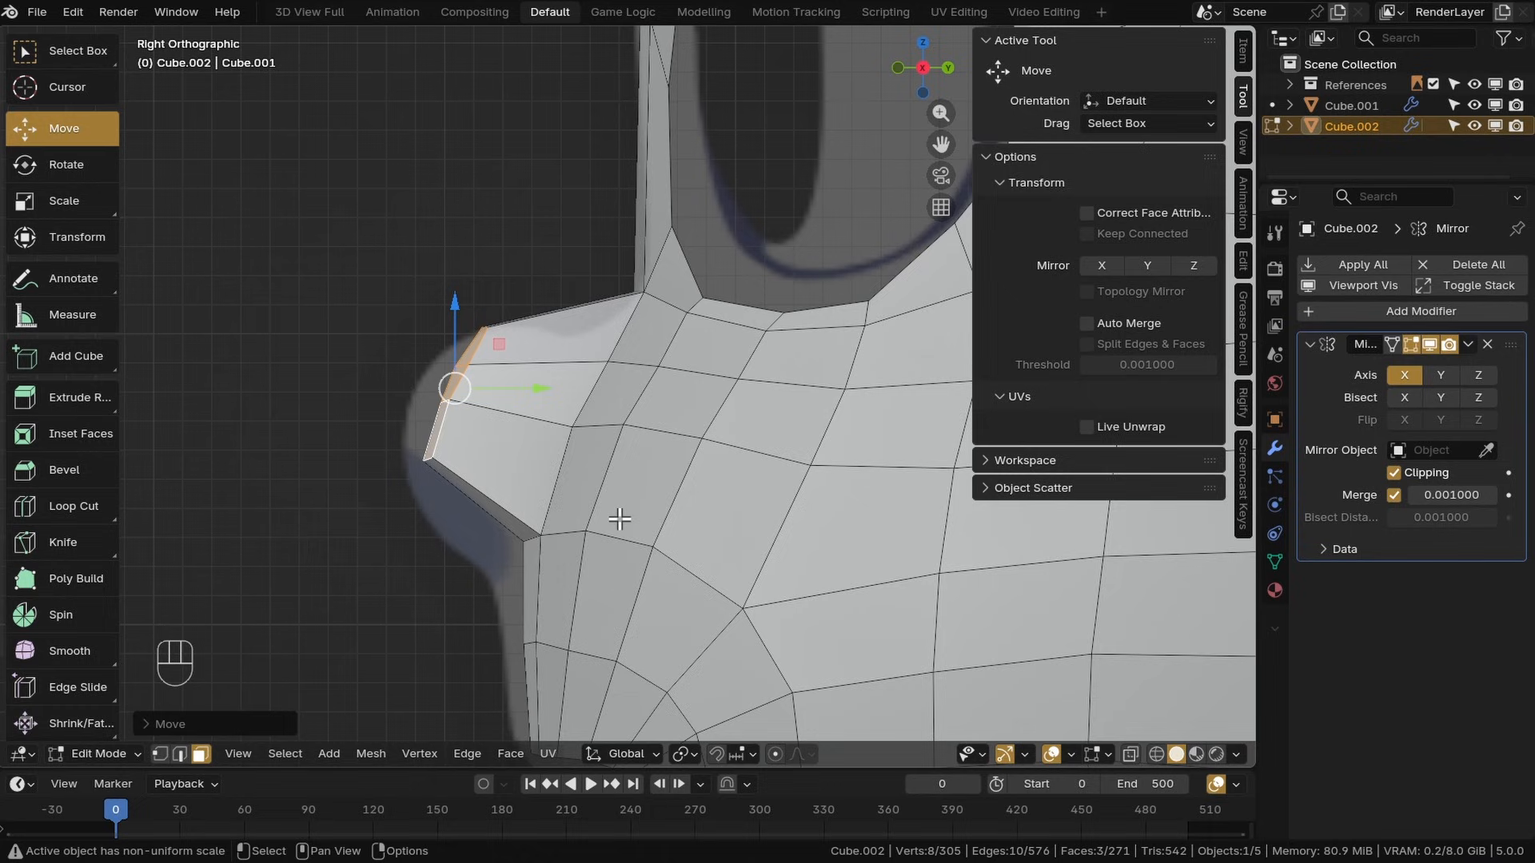
Enable proportional editing and reshape the nose's vertices in the side view
alt+click(524, 543)
key(1)
alt+click(529, 541)
shift+middle_drag(576, 562, 644, 381)
click(774, 756)
click(698, 550)
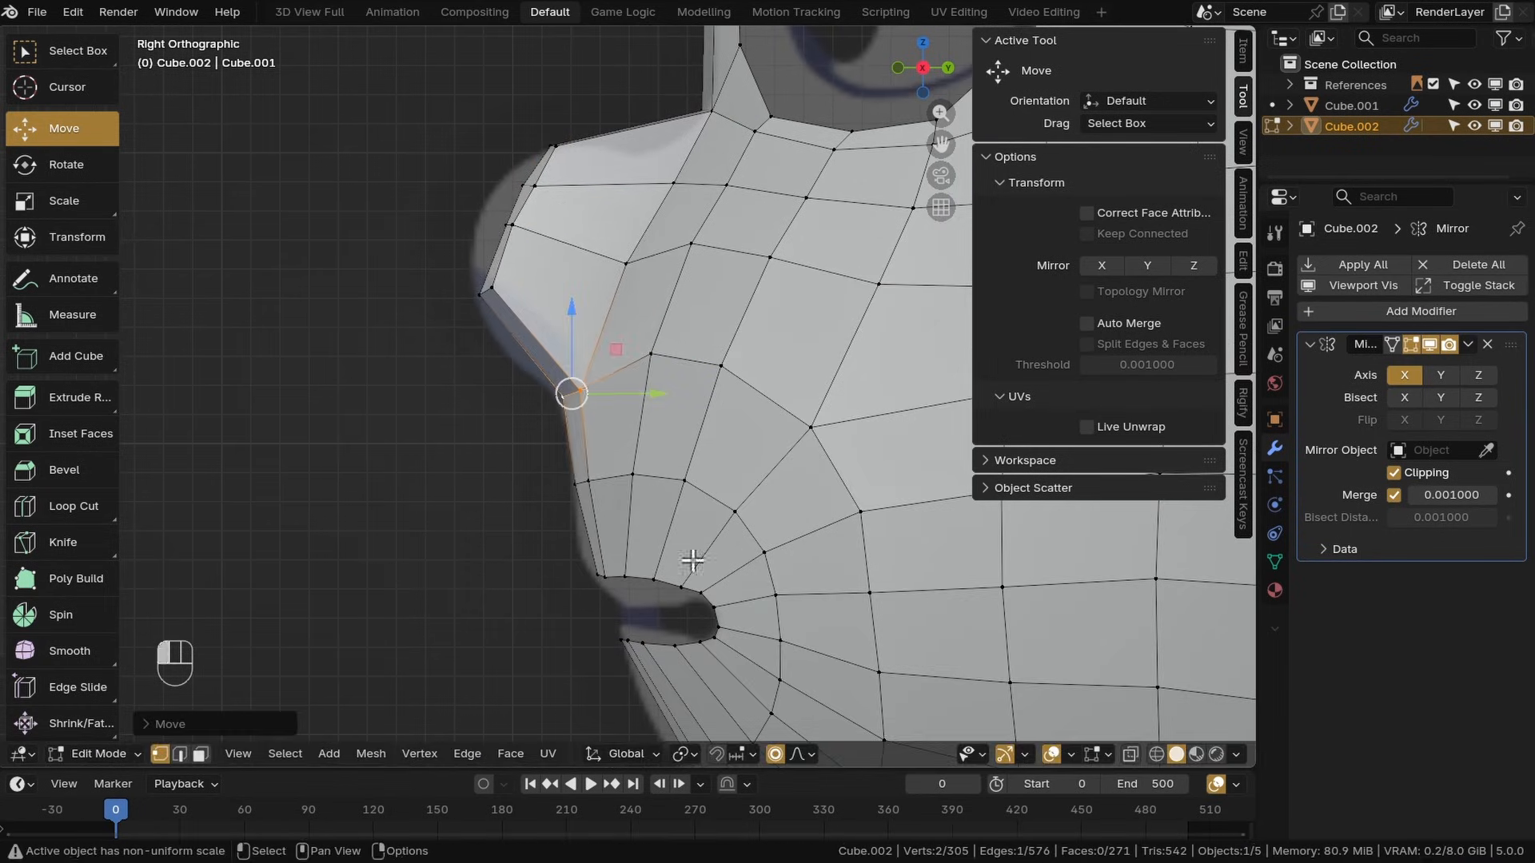
middle_drag(692, 558, 473, 323)
drag(404, 270, 415, 285)
key(KP_3)
key(g)
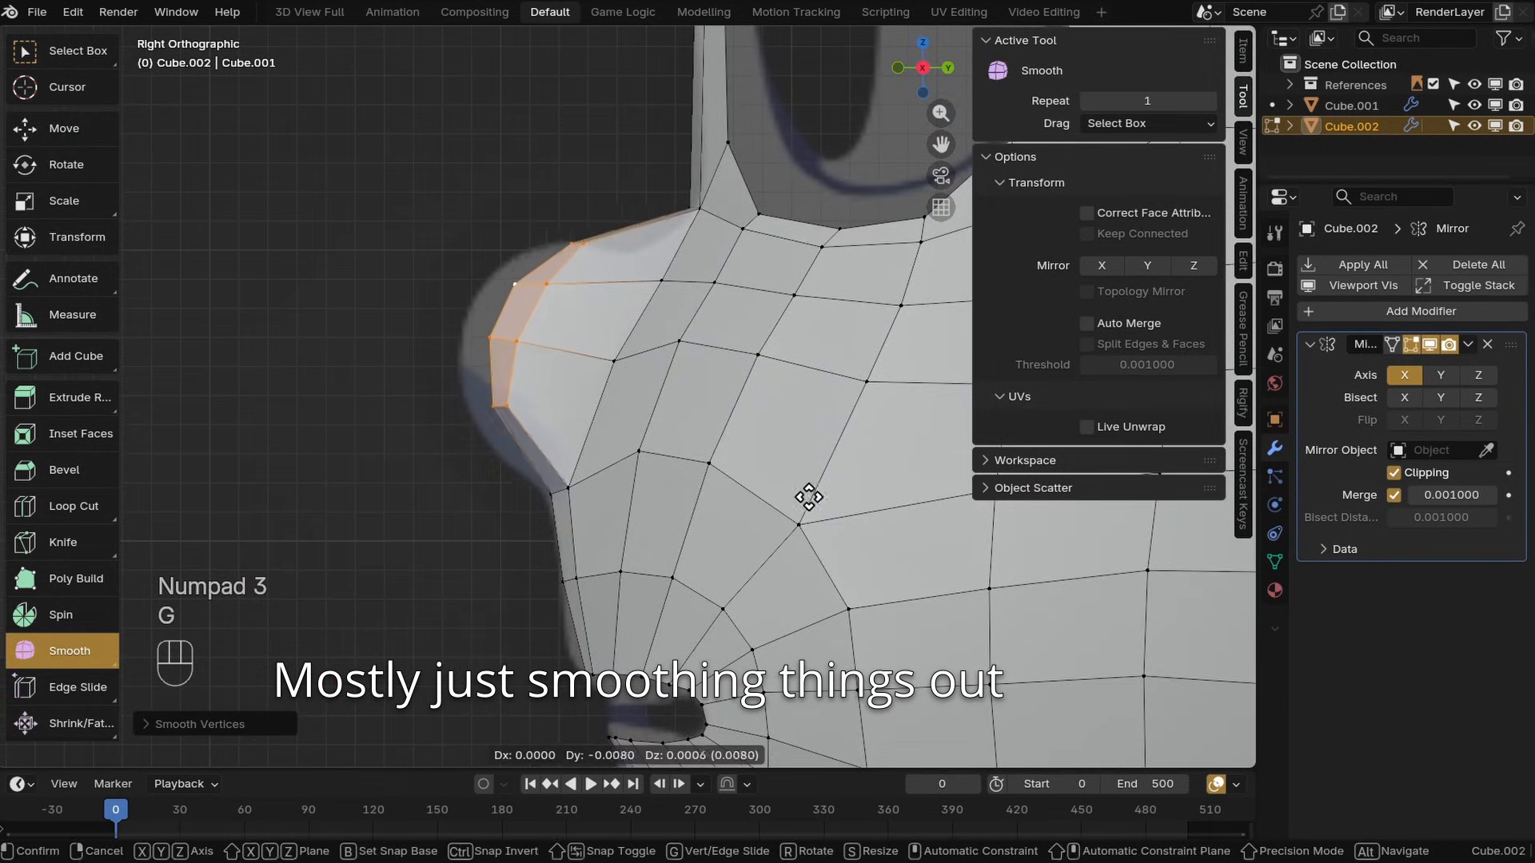
click(807, 495)
Move the vertex where the nose meets the brow upward and save the file
scroll(694, 254, up, 3)
alt+middle_click(694, 255)
click(652, 348)
key(g)
click(611, 403)
key(ctrl+s)
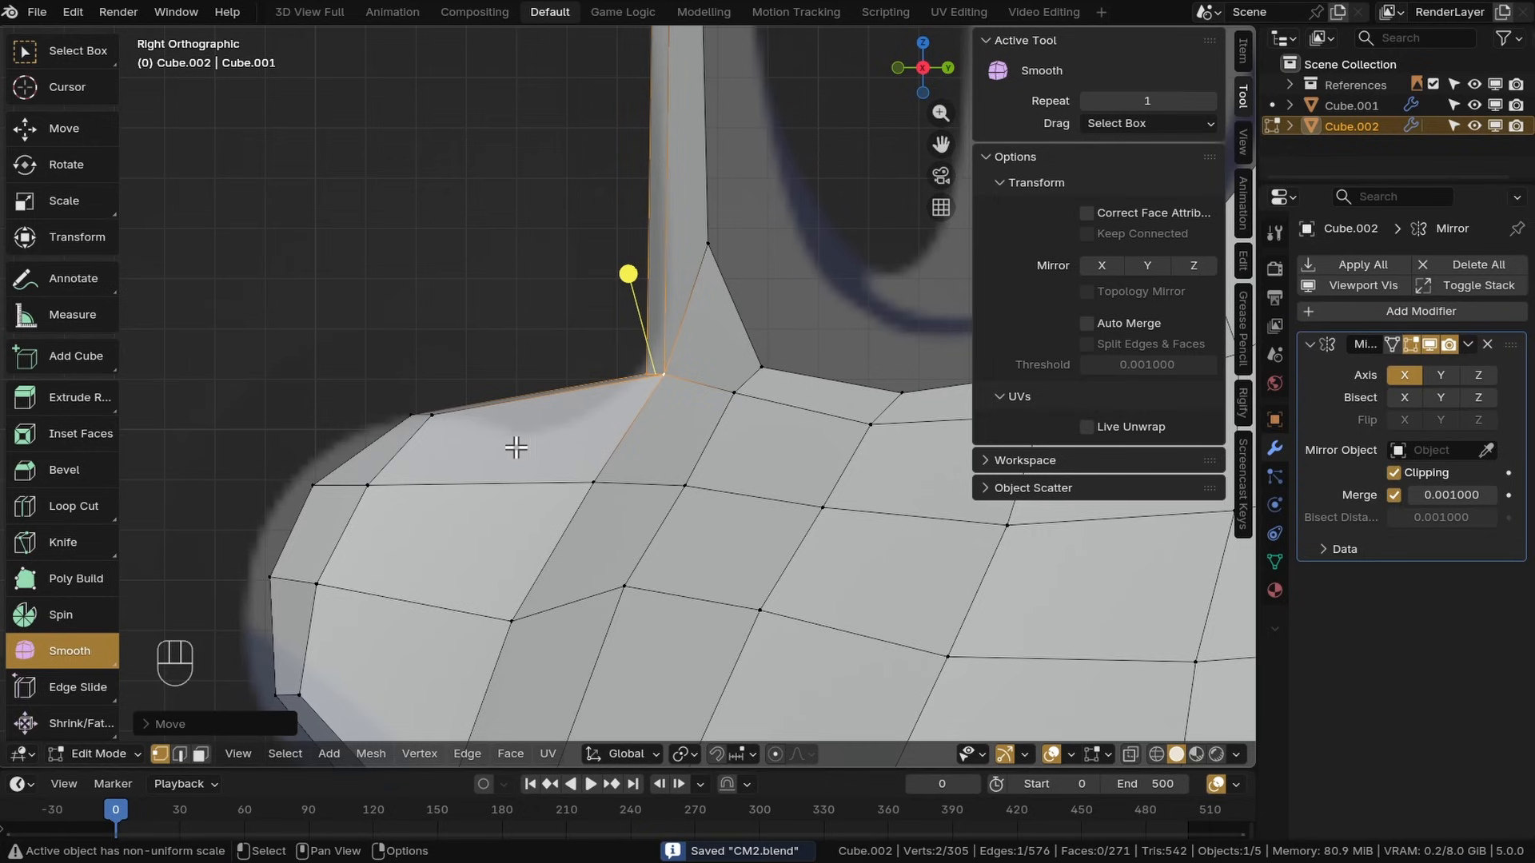
Move several vertices around the nose's bridge and sides to refine the nose shape
scroll(516, 447, down, 2)
alt+click(438, 446)
middle_drag(445, 436, 696, 396)
scroll(744, 416, down, 2)
click(703, 387)
key(g)
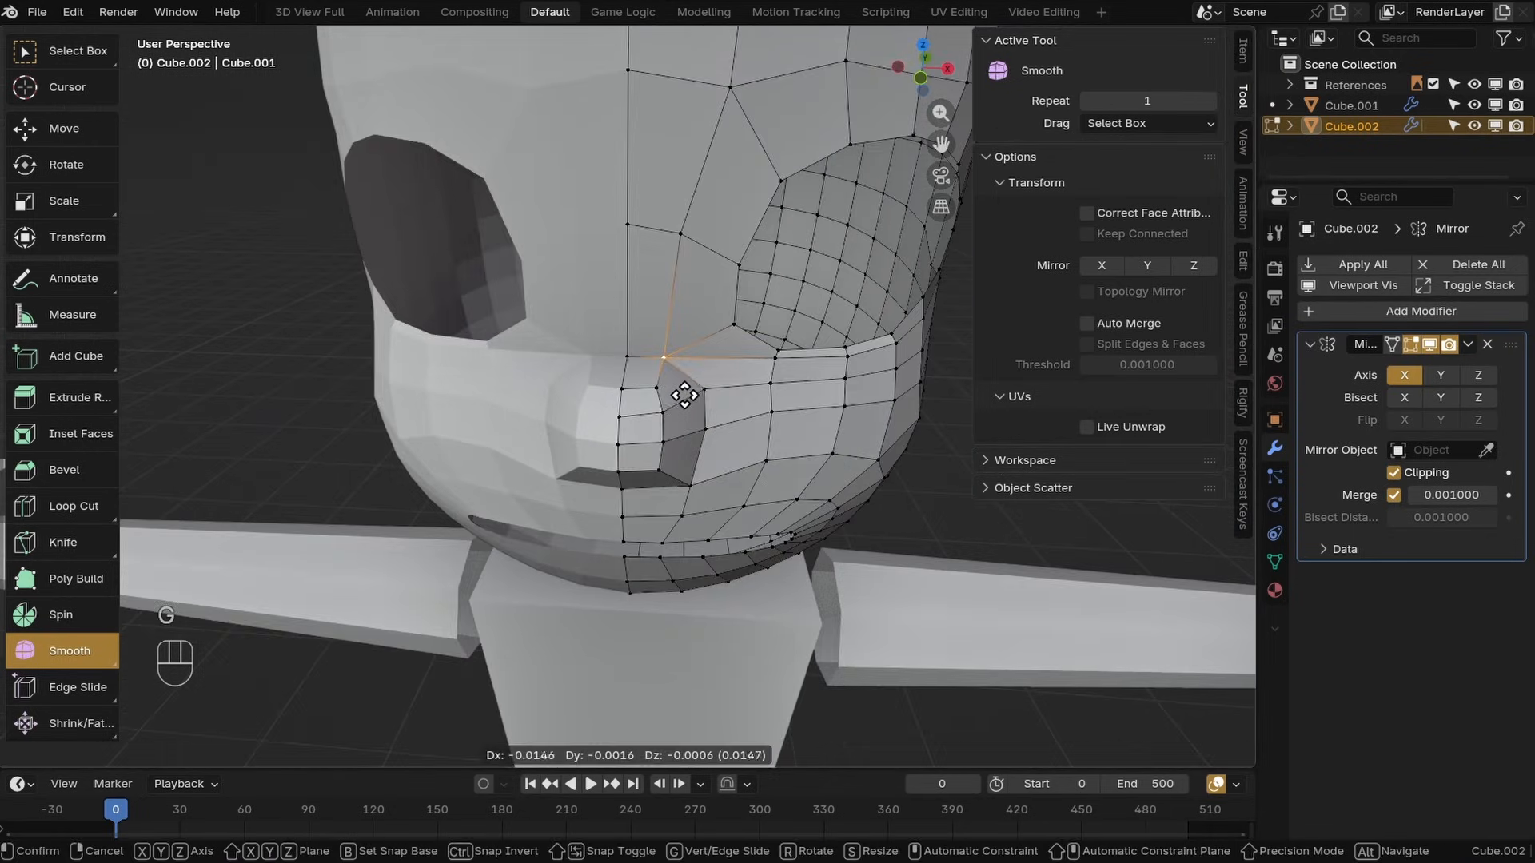
click(685, 395)
scroll(684, 395, up, 3)
key(g)
click(697, 436)
key(g)
click(690, 516)
key(g)
click(684, 532)
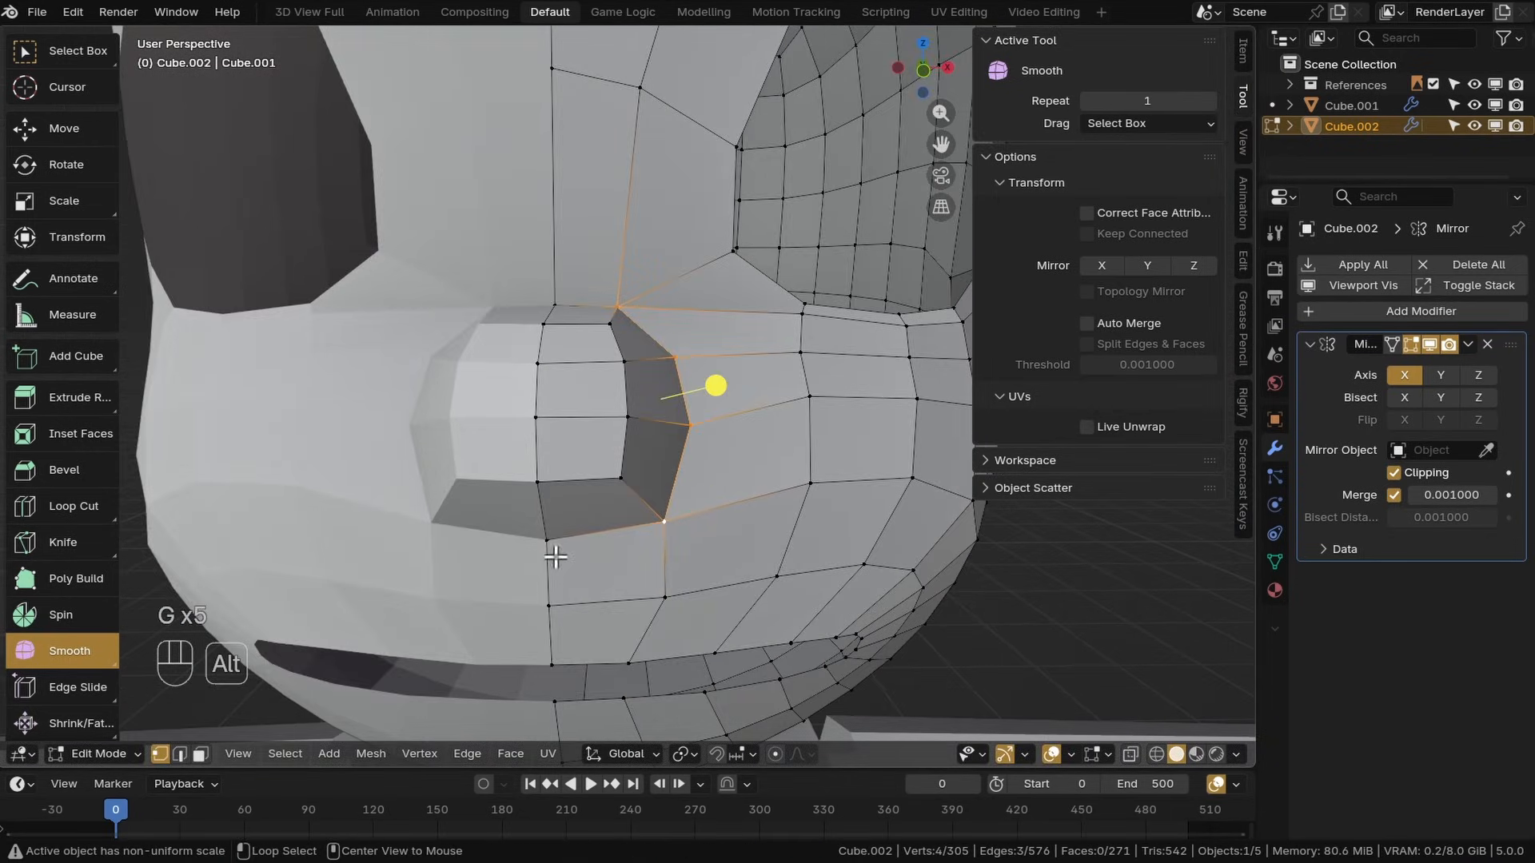
Add a loop cut around the nose in the side view and move its vertices to round the nose
key(KP_3)
key(ctrl+r)
click(423, 424)
key(g)
click(586, 318)
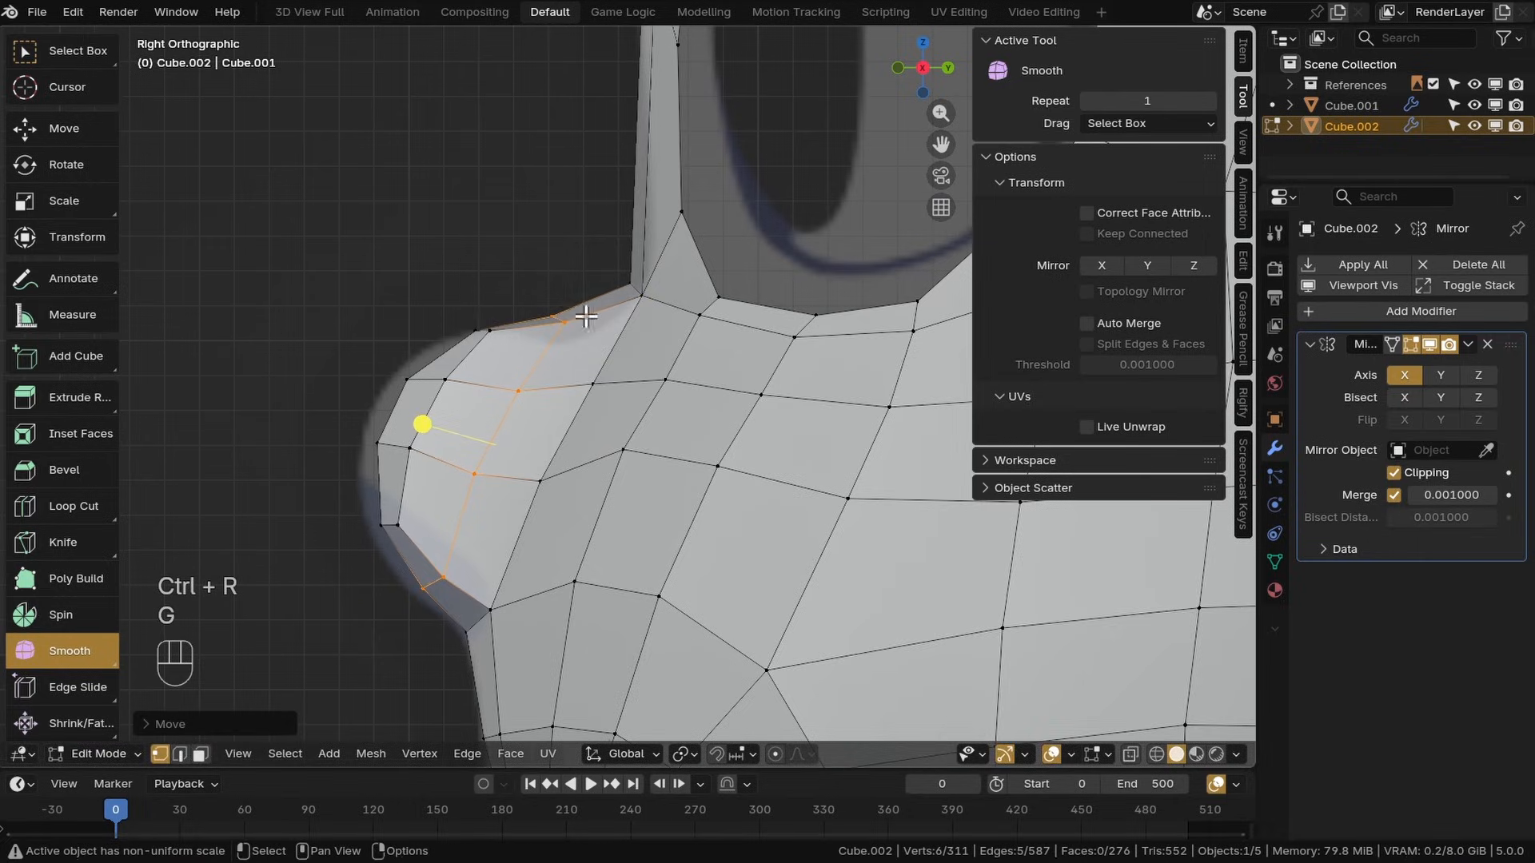
key(g)
click(620, 390)
middle_drag(620, 390, 429, 583)
Add a Subdivision Surface modifier to the head in Object Mode
key(Tab)
scroll(684, 449, up, 3)
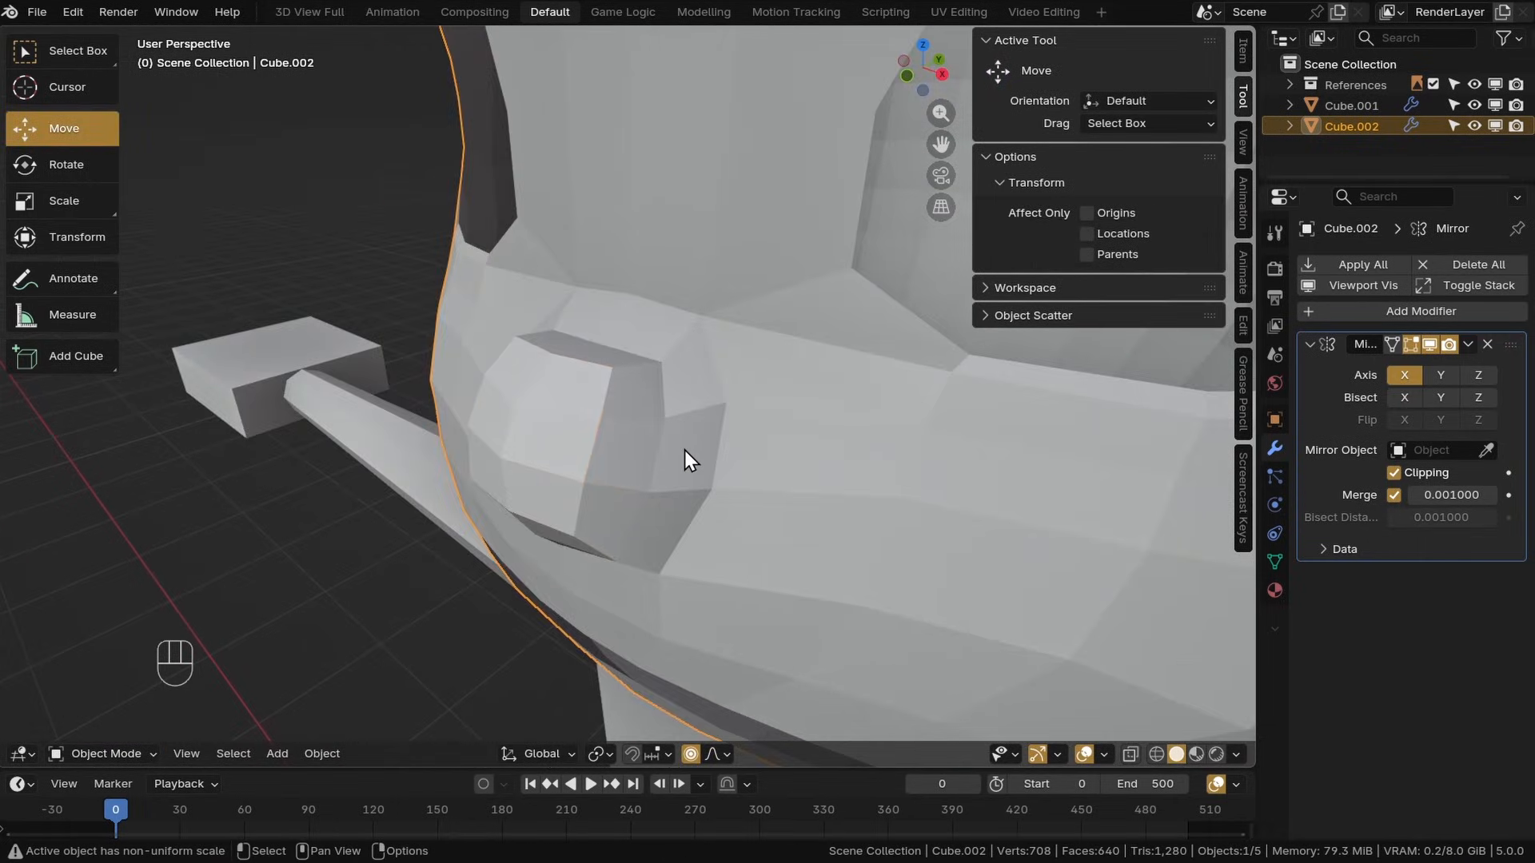
middle_drag(684, 450, 745, 368)
click(1316, 312)
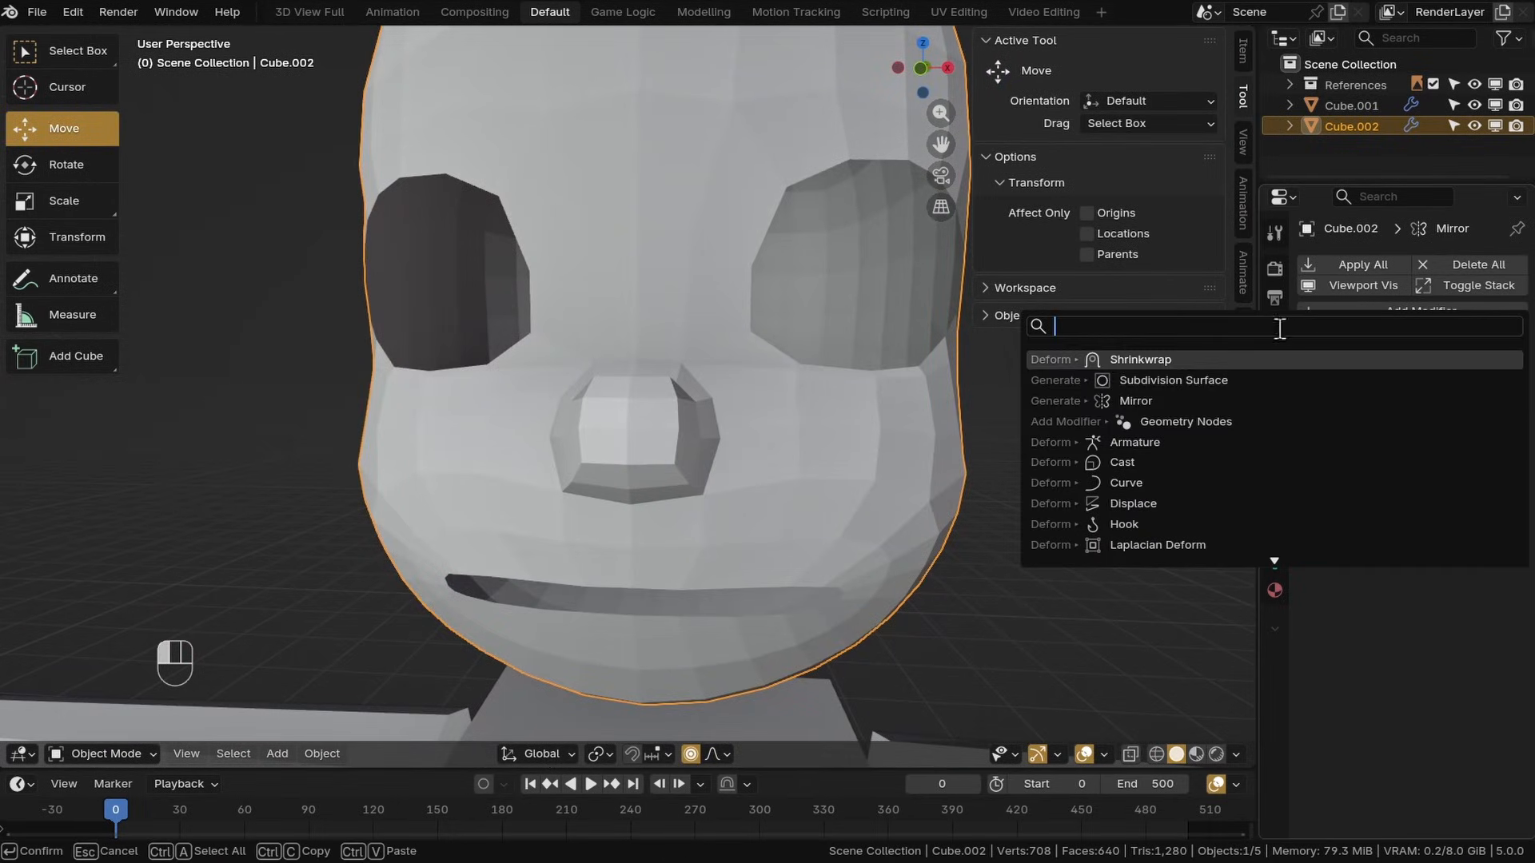
click(1161, 380)
middle_drag(925, 439, 1165, 554)
click(1492, 636)
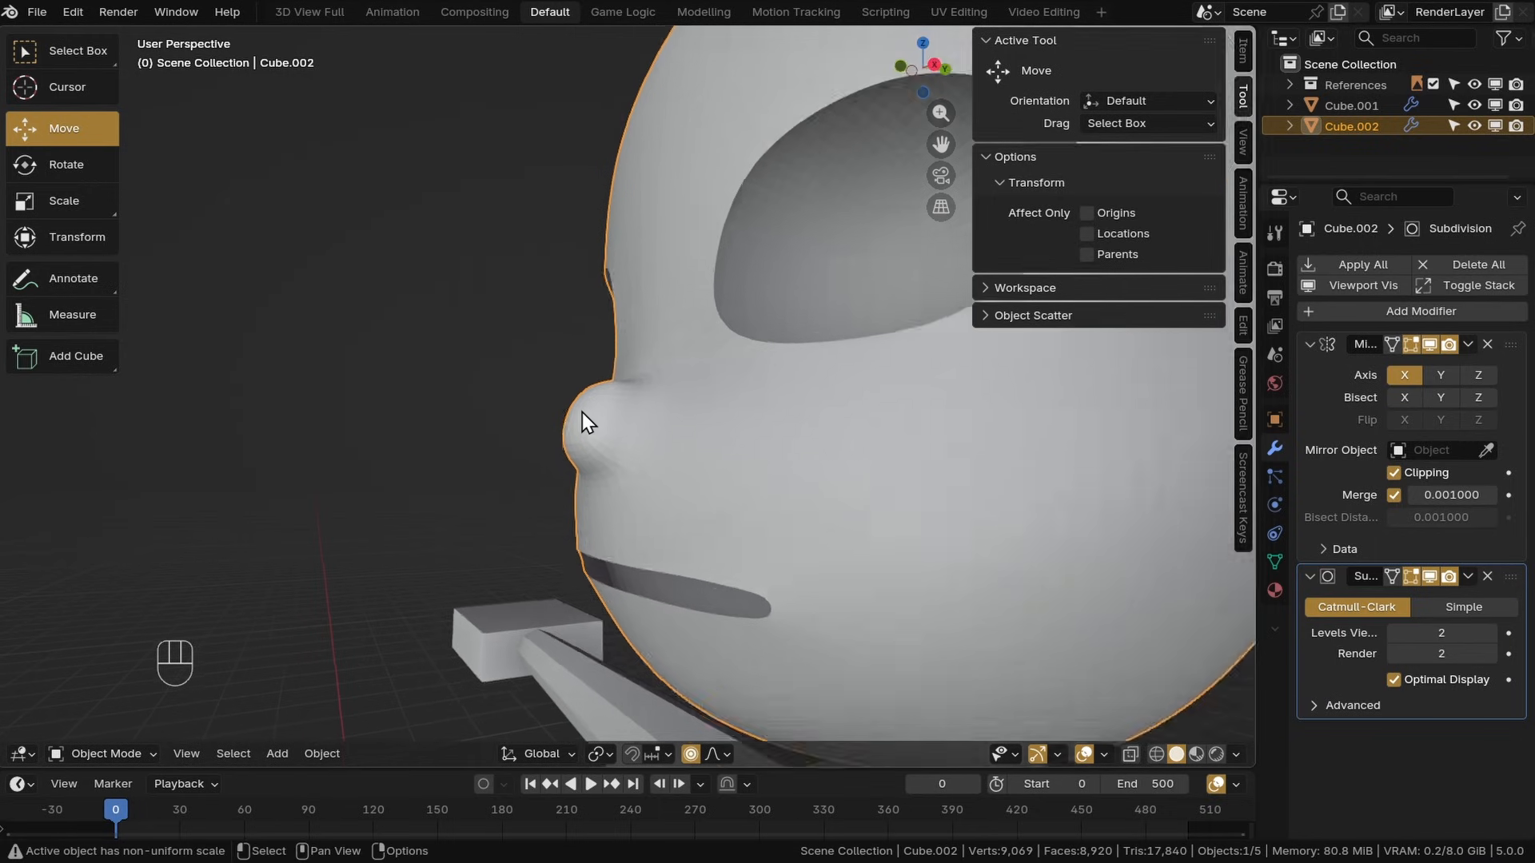
Shade the head object smooth
middle_drag(582, 412, 670, 396)
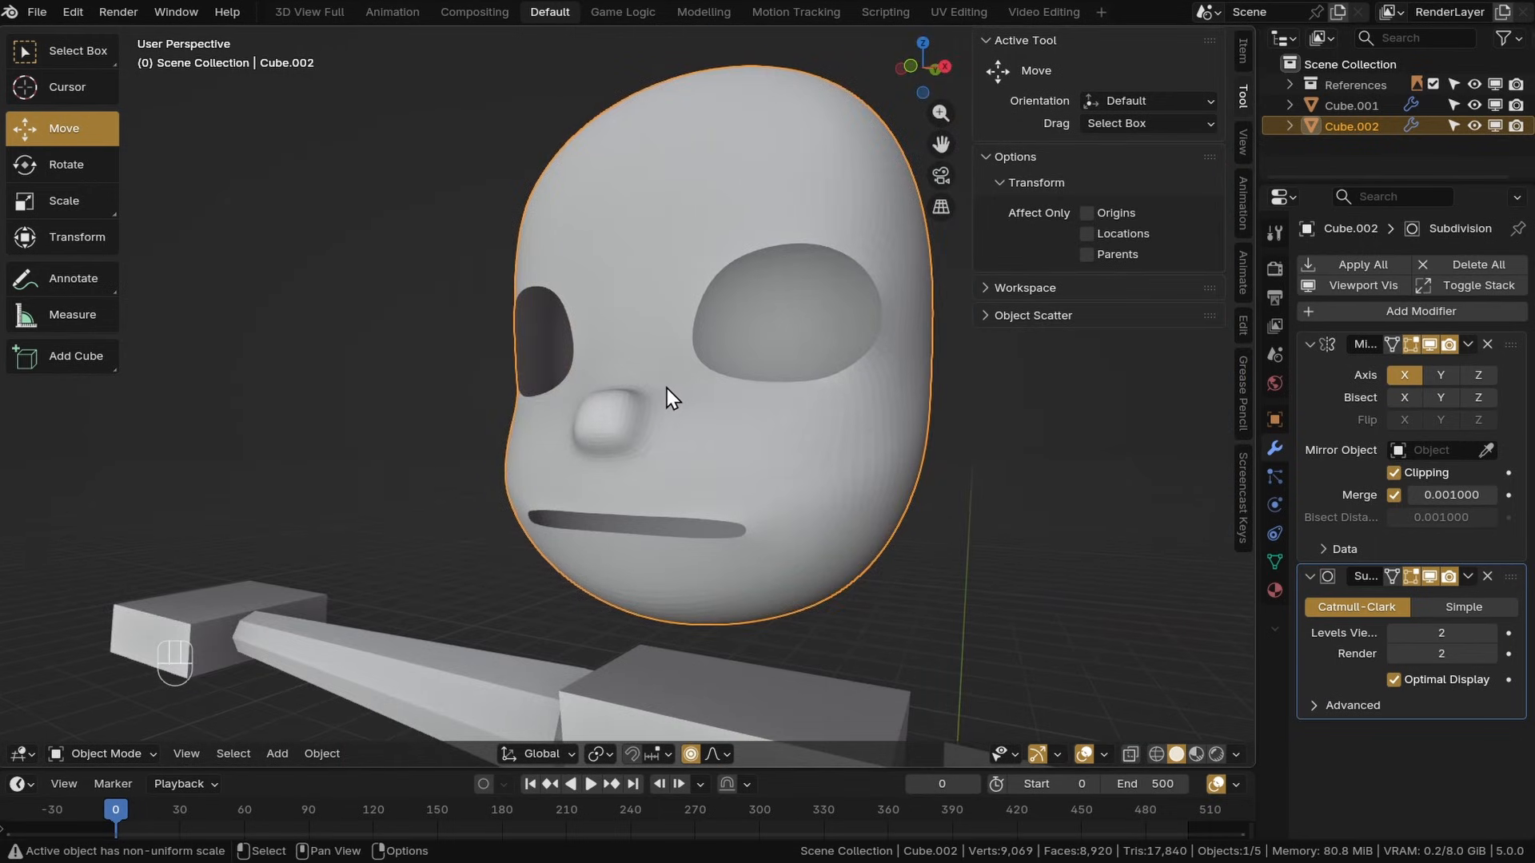
right_click(628, 349)
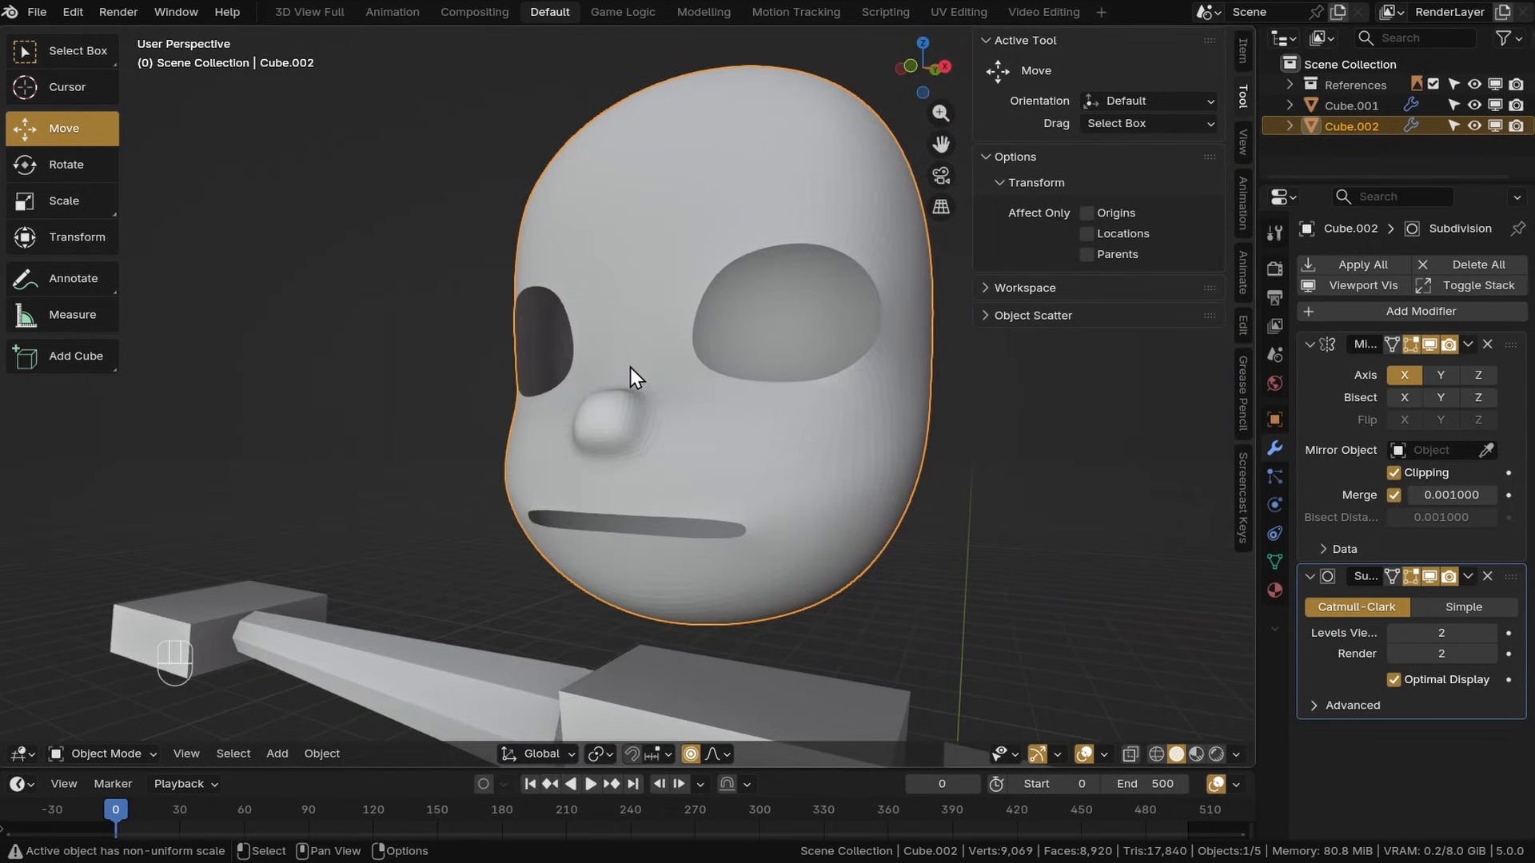
right_click(628, 348)
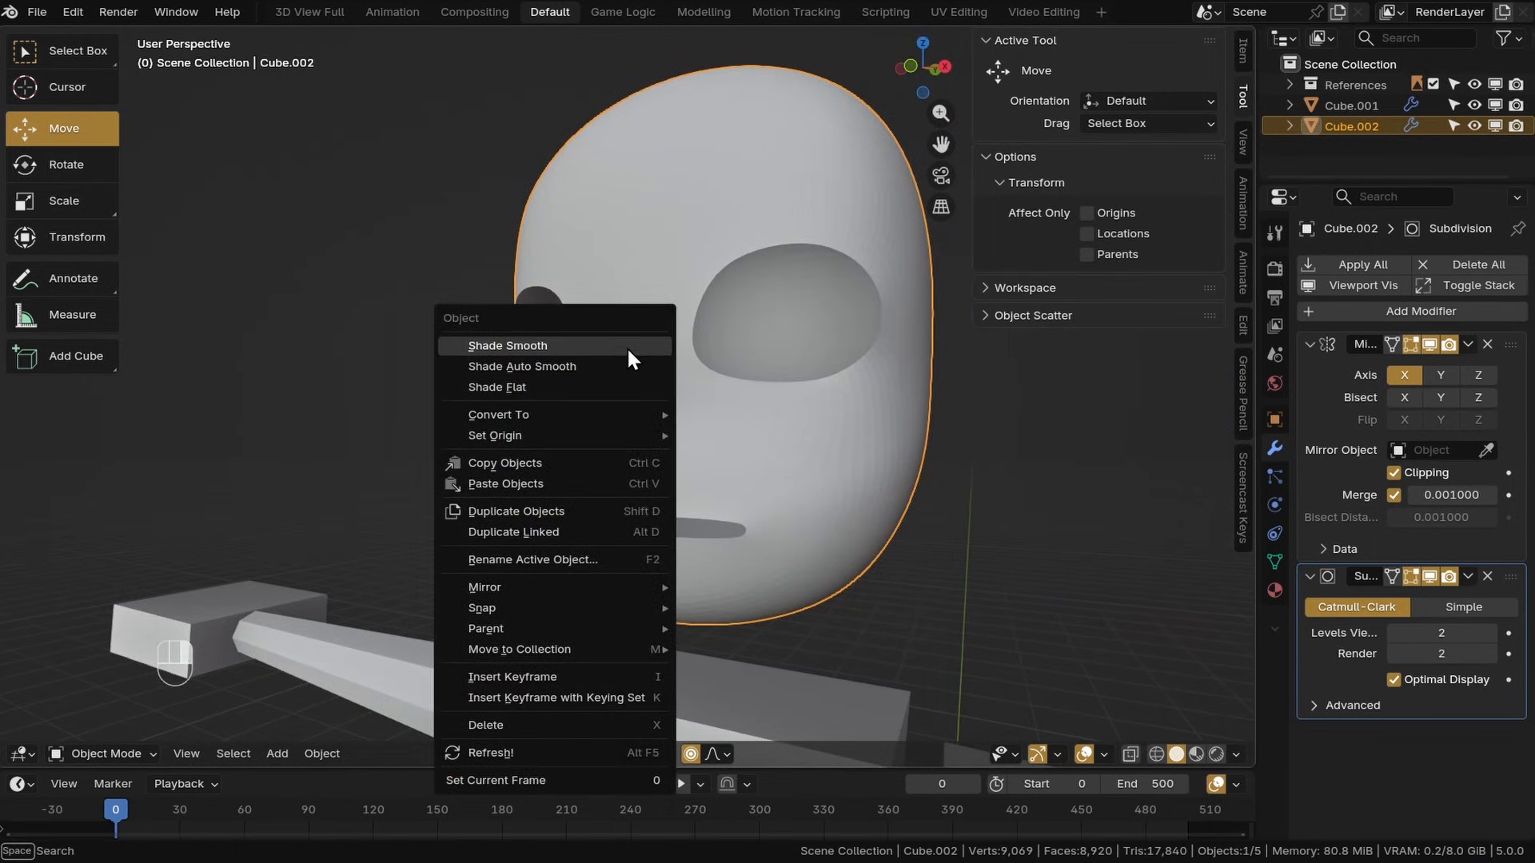
click(627, 347)
Switch back to Edit Mode and show the Subdivision modifier in edit mode
middle_drag(626, 347, 314, 596)
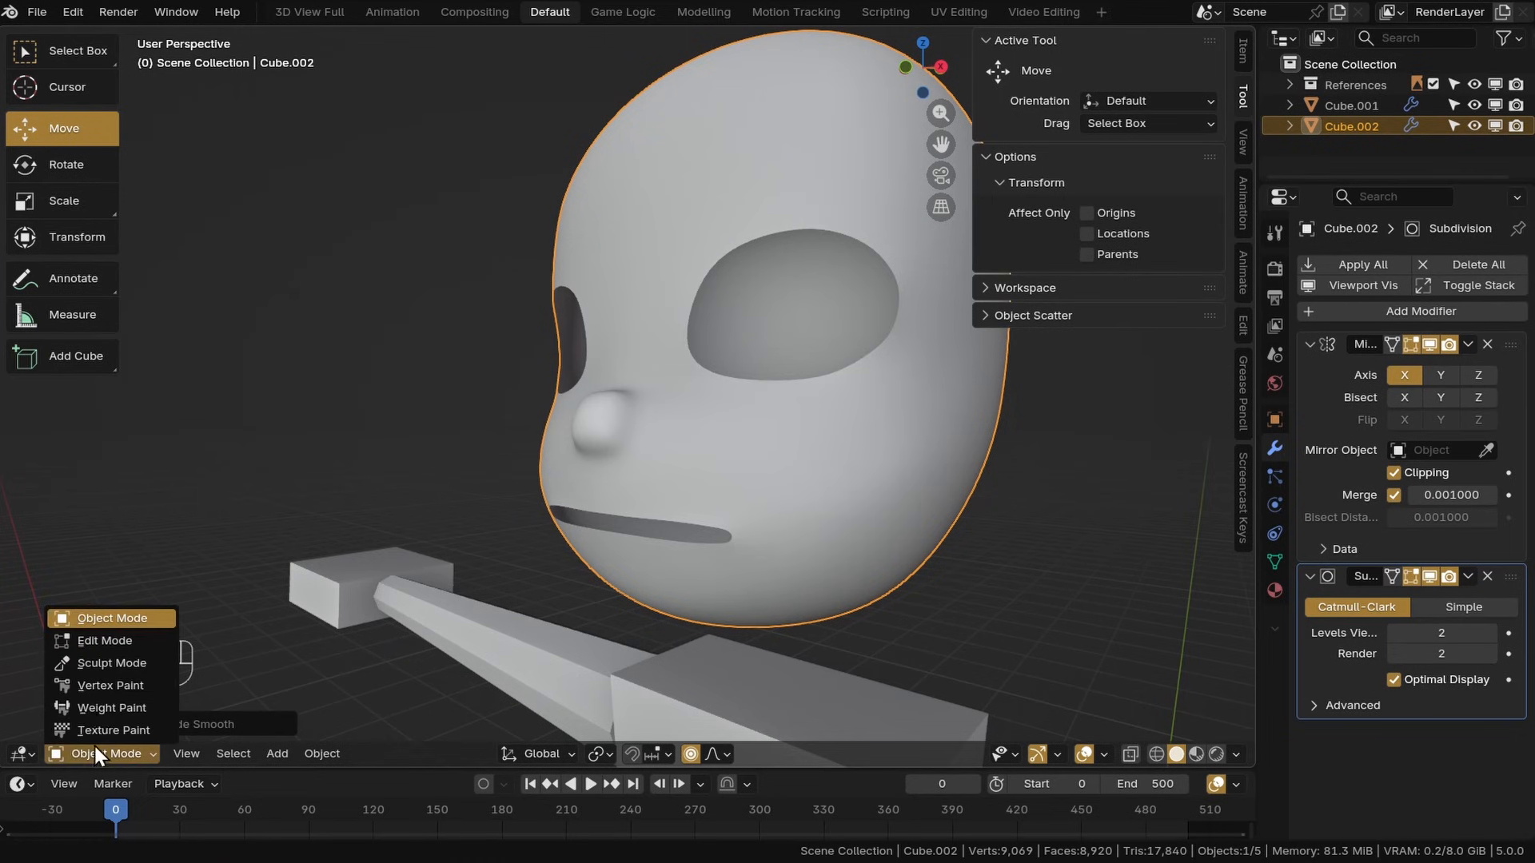
click(105, 641)
key(KP_3)
click(1392, 577)
Move vertices on the nose's top and bottom in the side view to round it
scroll(623, 449, up, 6)
shift+middle_drag(570, 455, 623, 449)
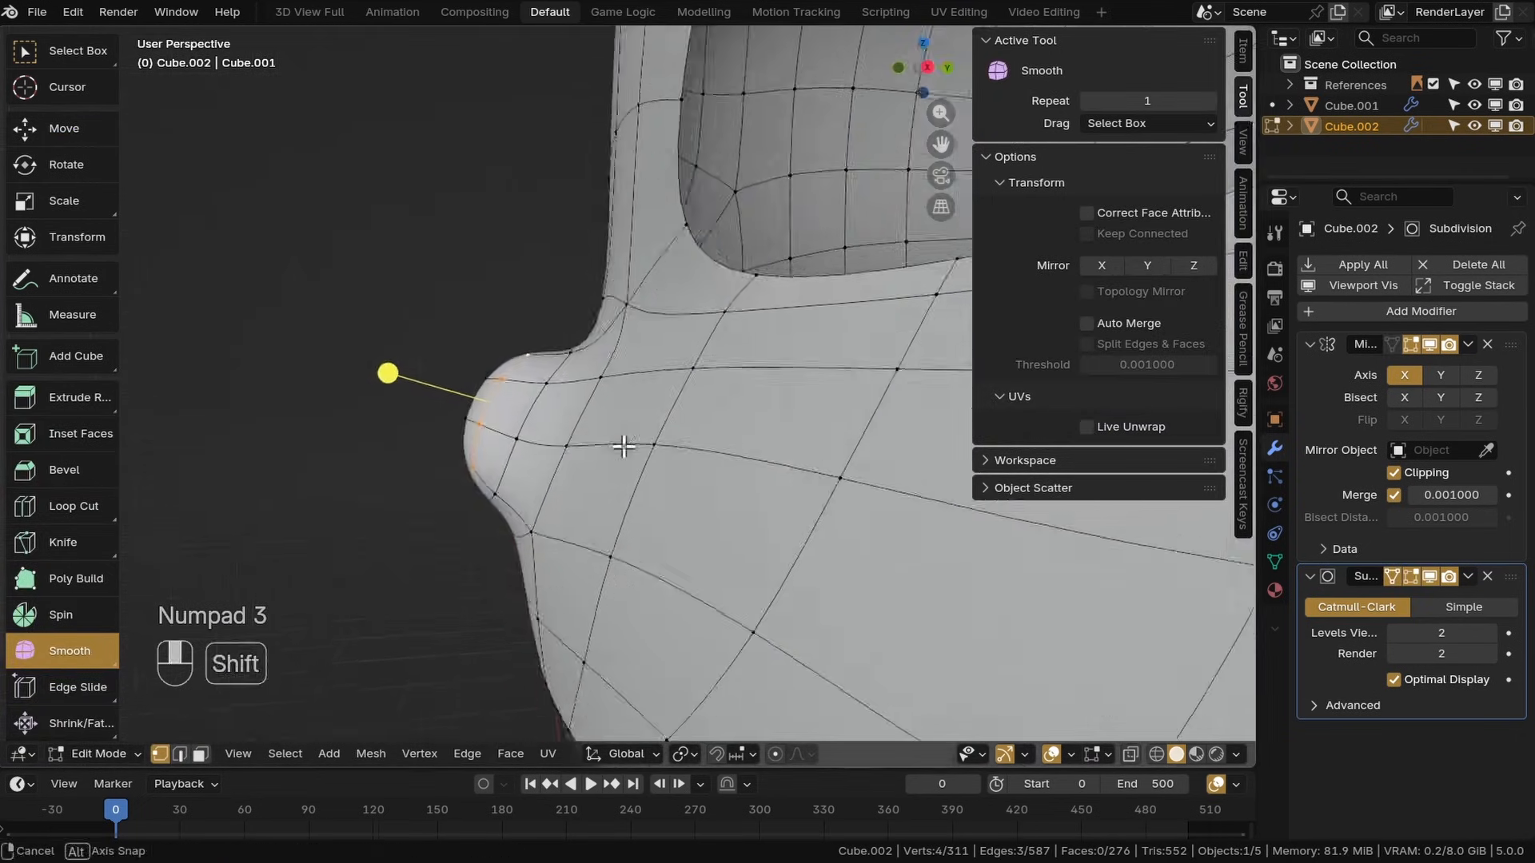
key(KP_3)
scroll(370, 408, up, 2)
key(g)
click(463, 366)
click(406, 583)
key(g)
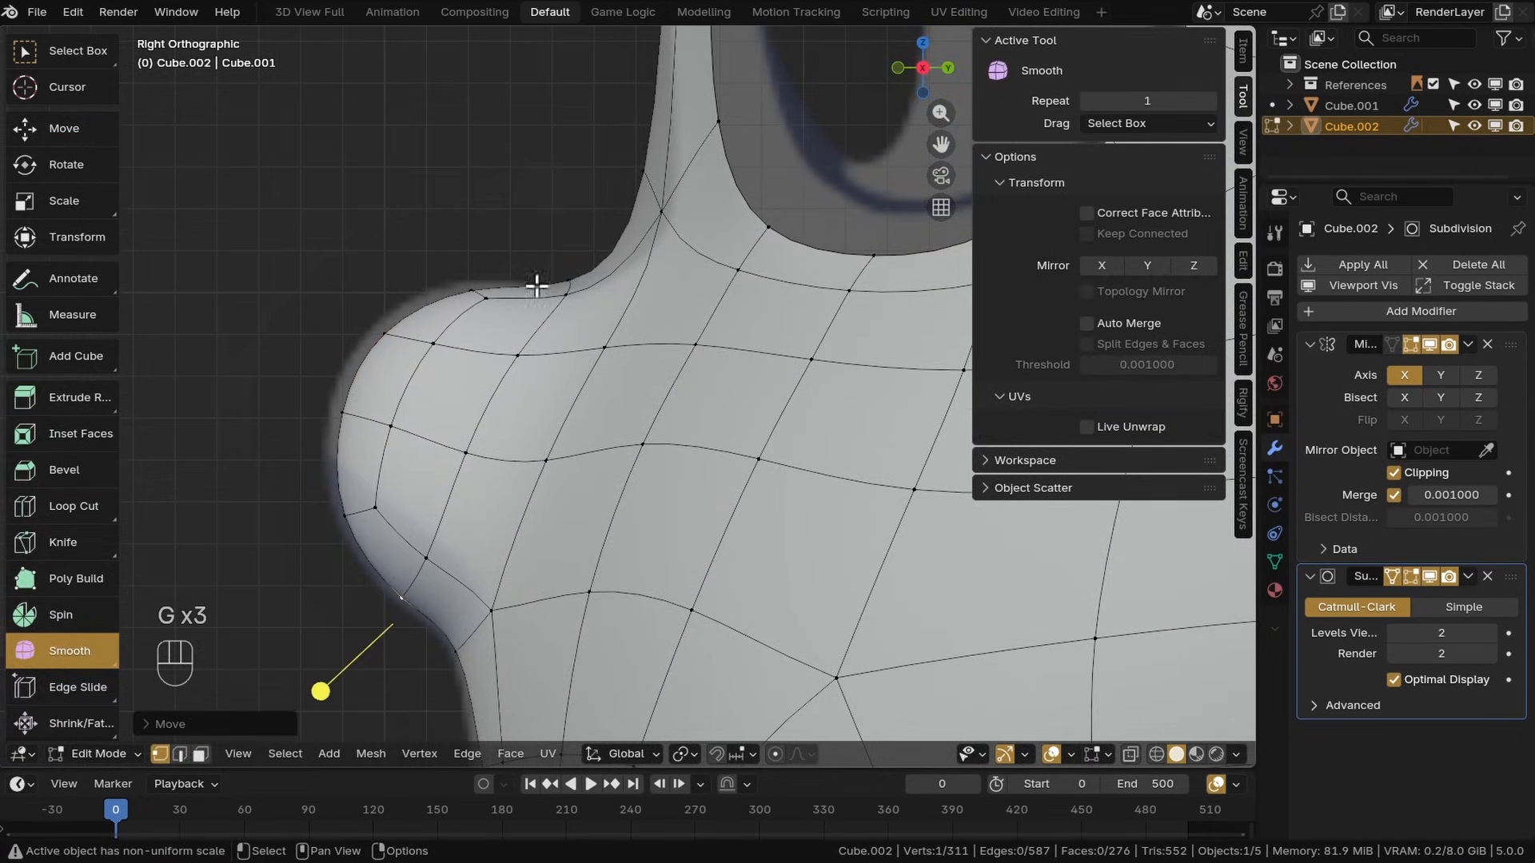
click(566, 295)
Refine the vertices along the underside of the nose
key(g)
click(472, 290)
key(g)
key(g)
scroll(531, 364, down, 3)
middle_drag(531, 364, 721, 474)
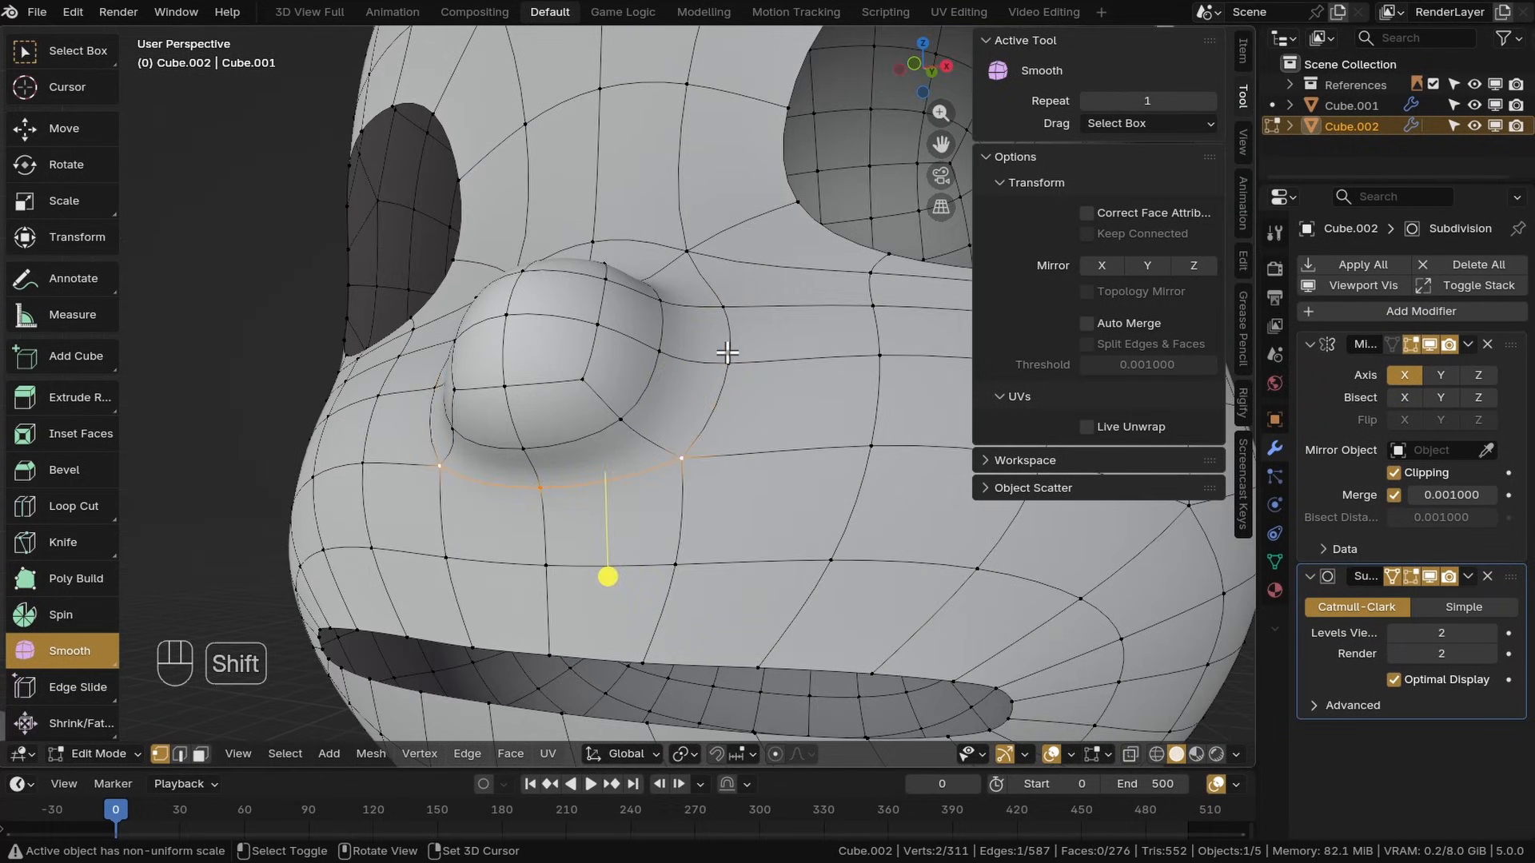
Set the crease of the edges under the nose to 1.00 and mark them sharp
click(1241, 51)
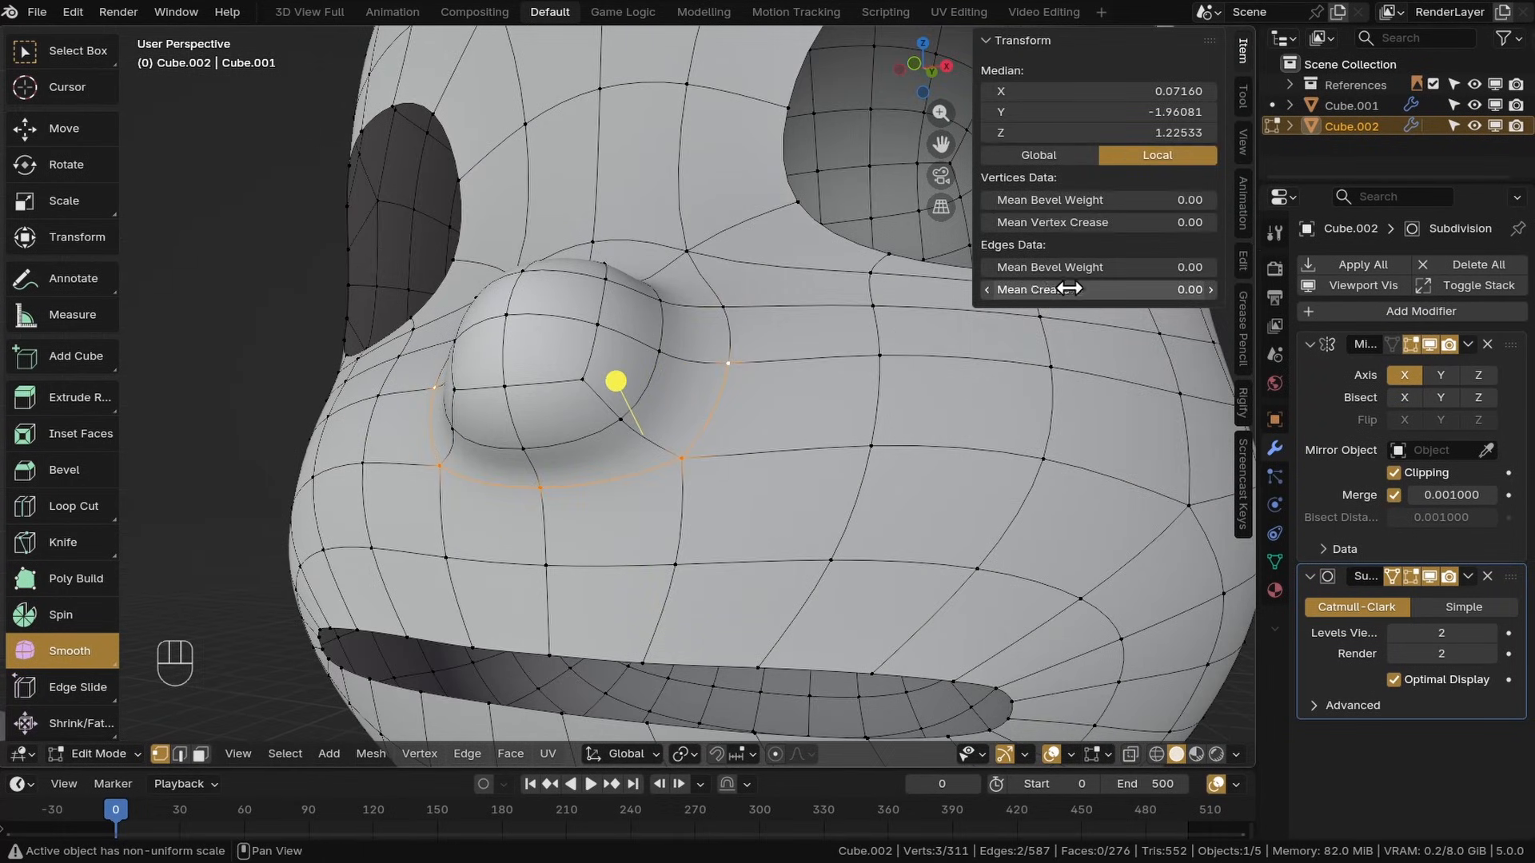
key(shift+alt+z)
middle_drag(661, 432, 632, 534)
scroll(617, 480, down, 6)
scroll(567, 477, up, 5)
key(shift+alt+z)
key(shift+alt+z)
key(shift+alt+z)
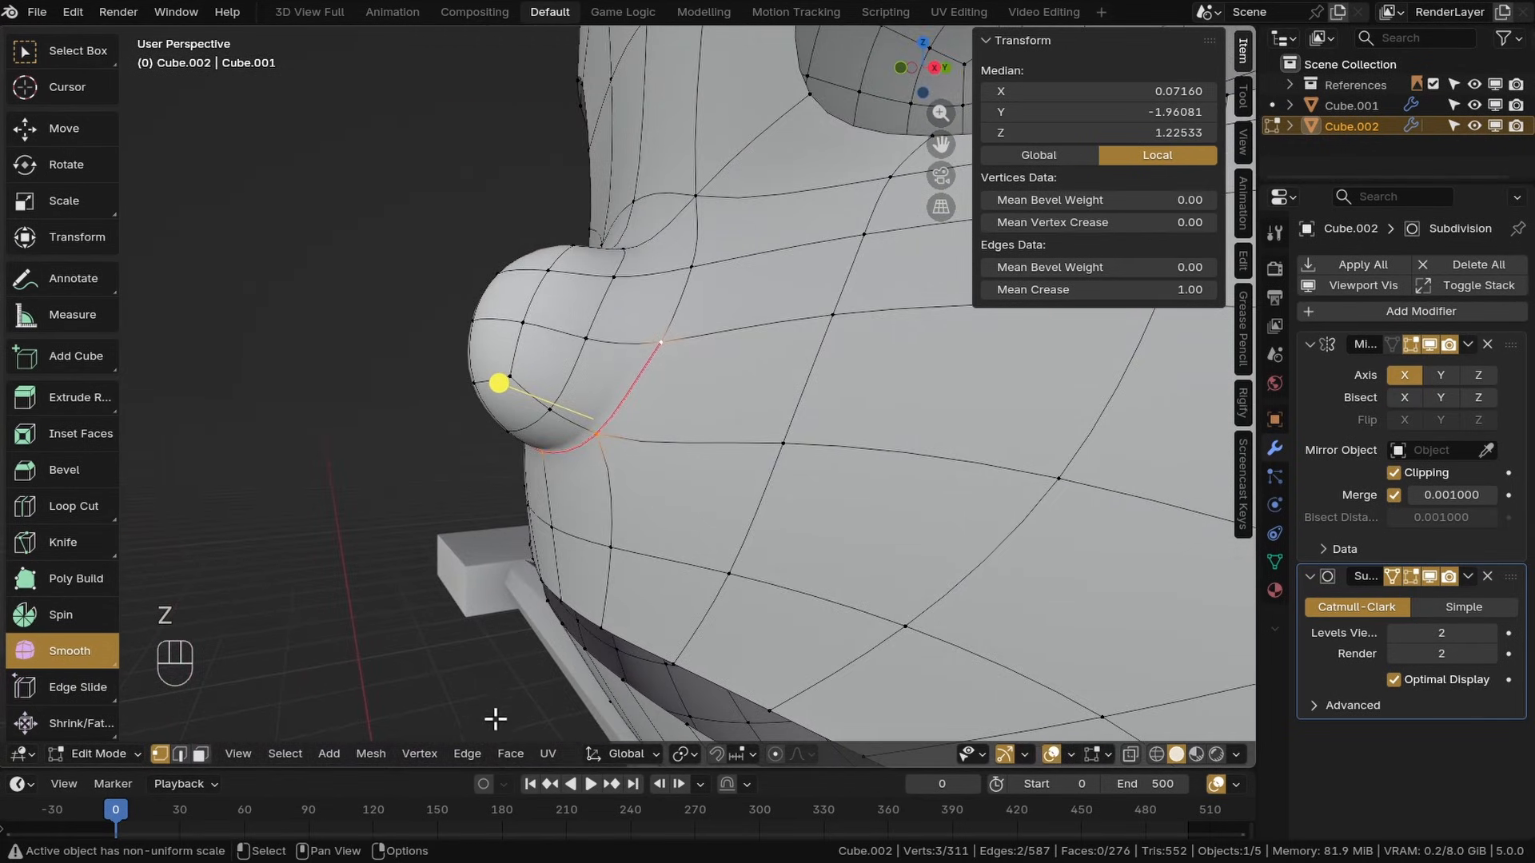
click(468, 755)
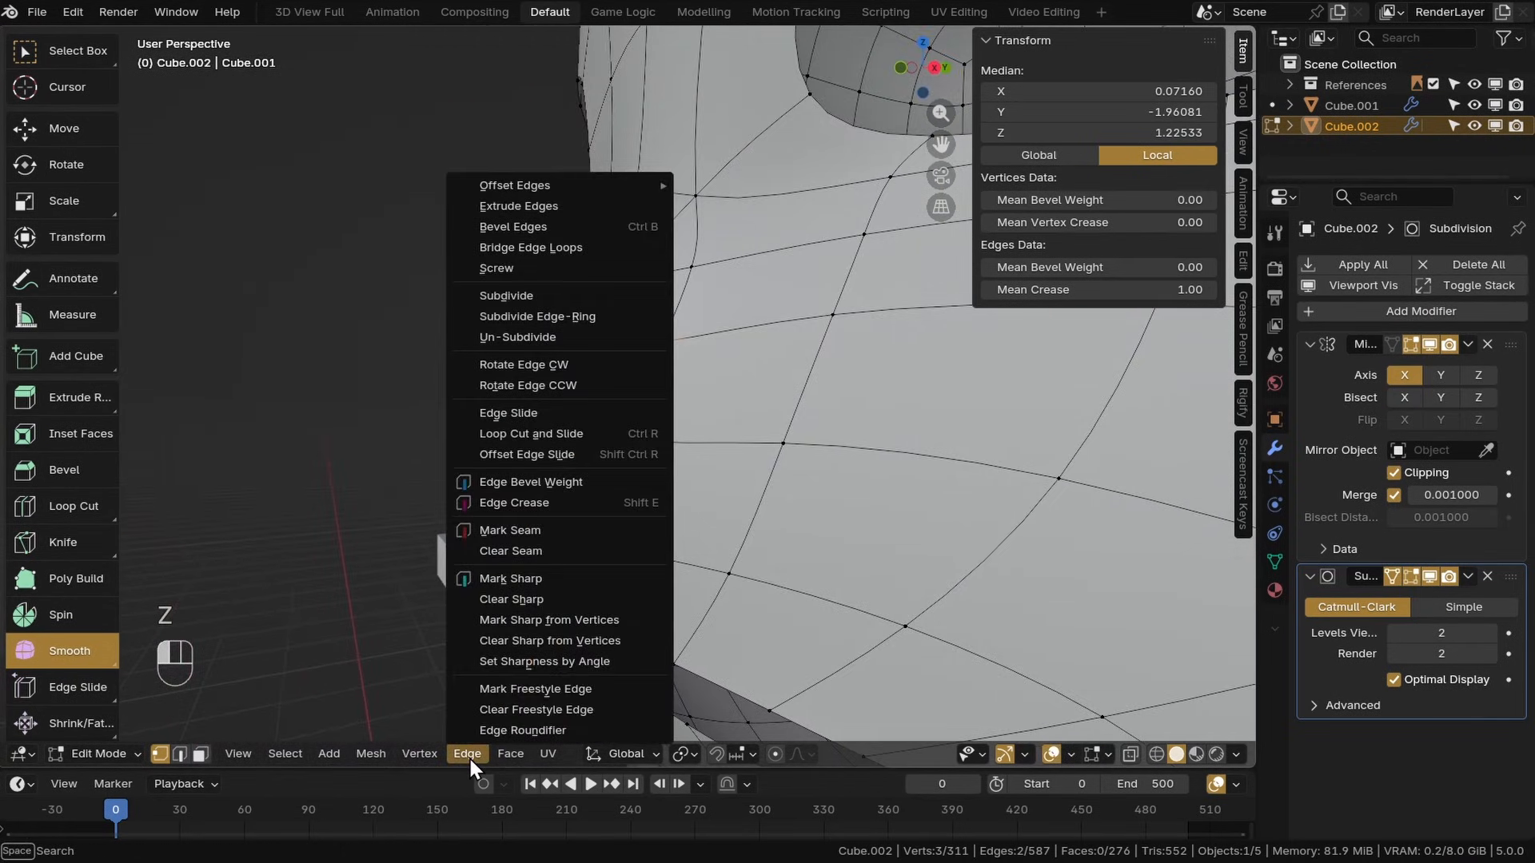
click(497, 578)
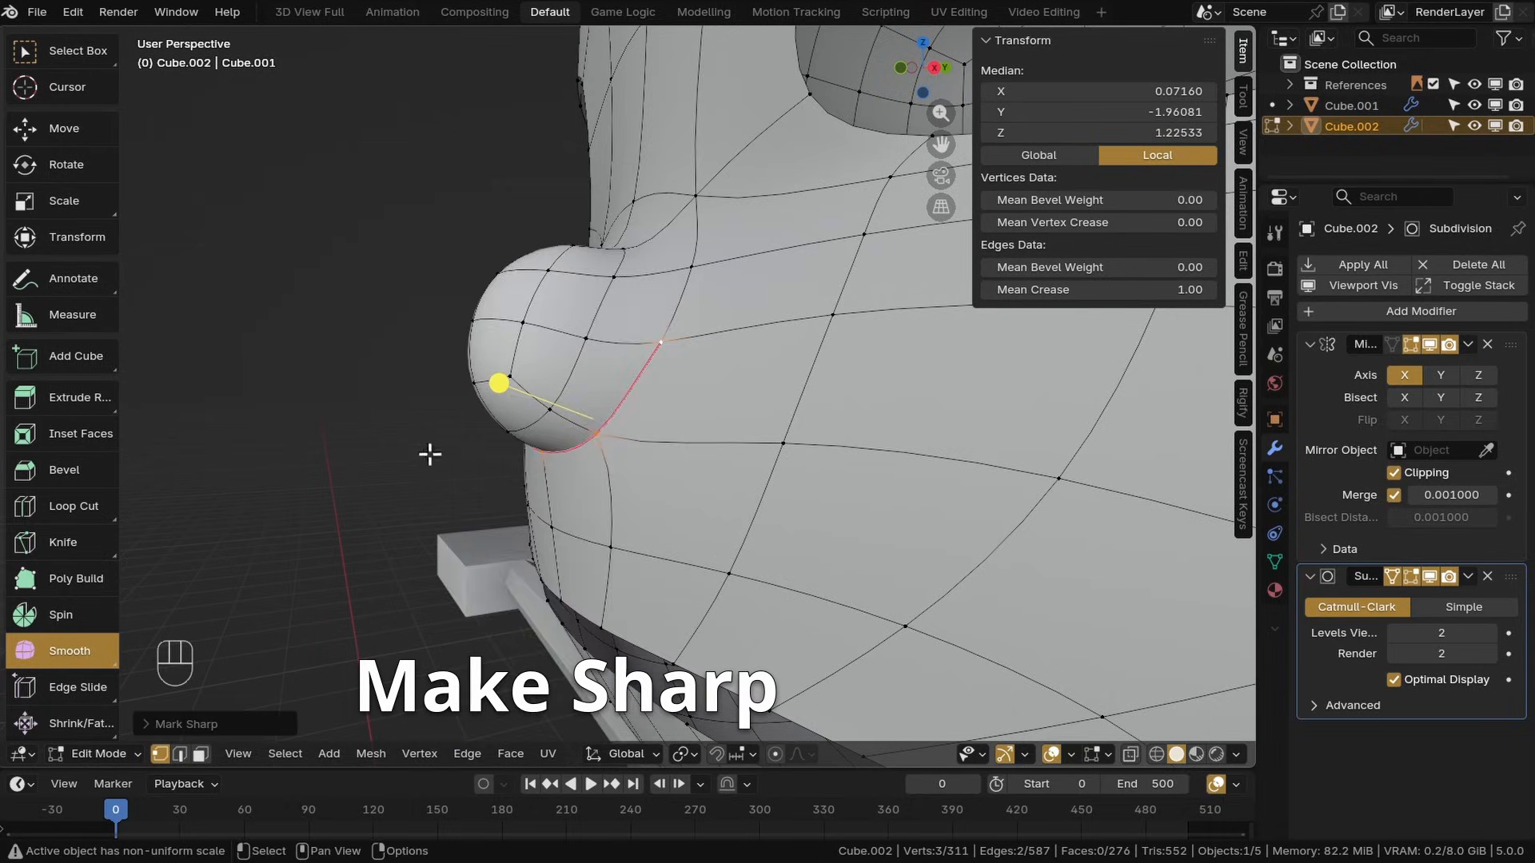
Examine the creased nose from several angles in different shading modes
key(z)
middle_drag(429, 454, 668, 504)
scroll(669, 504, up, 6)
middle_drag(624, 435, 818, 463)
scroll(612, 441, down, 7)
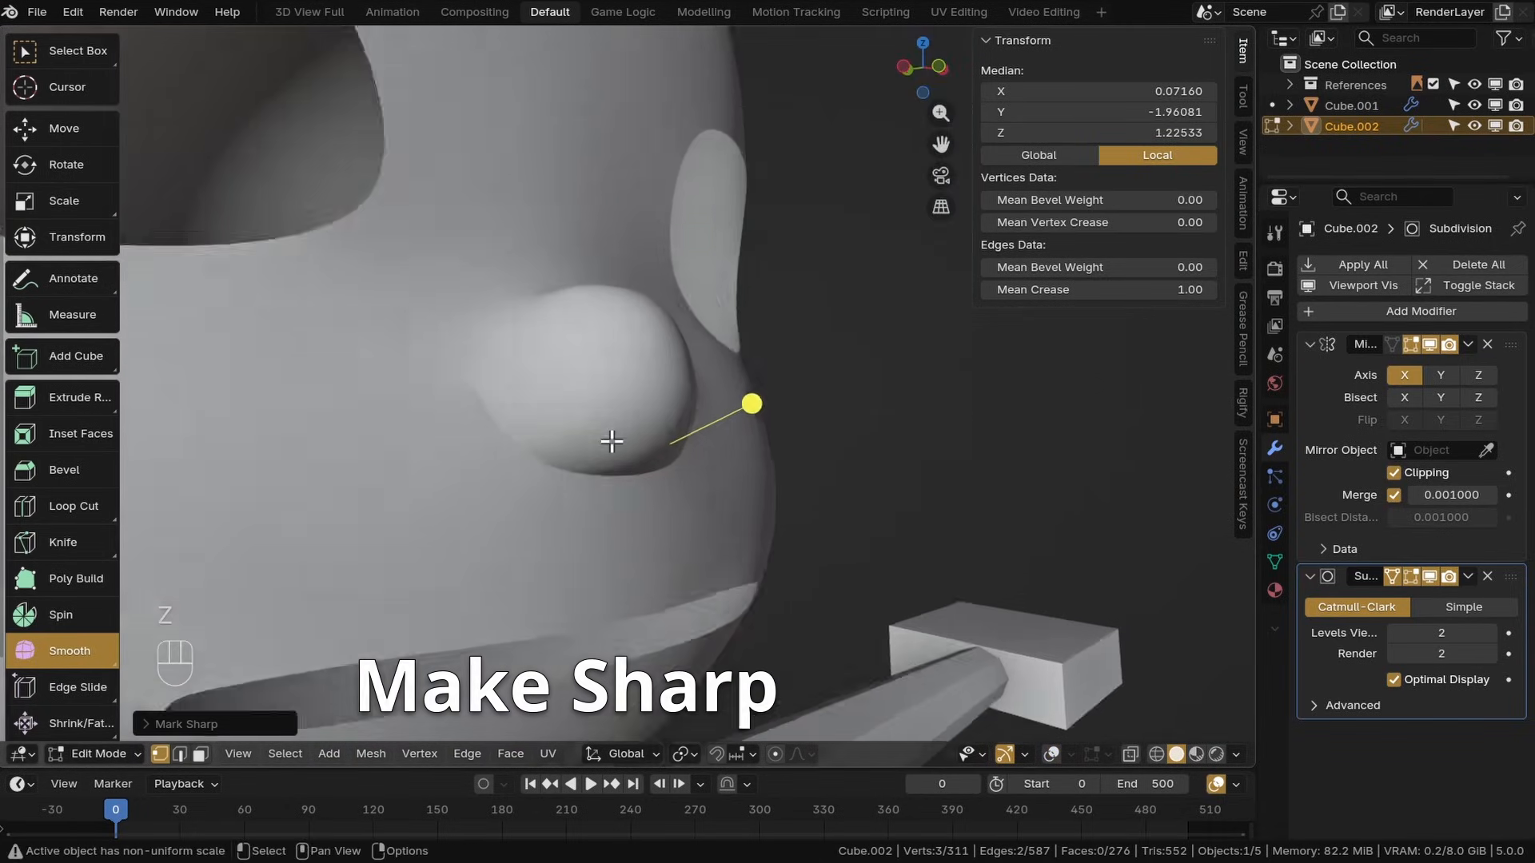
scroll(611, 441, down, 6)
shift+middle_drag(665, 419, 596, 411)
scroll(682, 418, up, 3)
key(z)
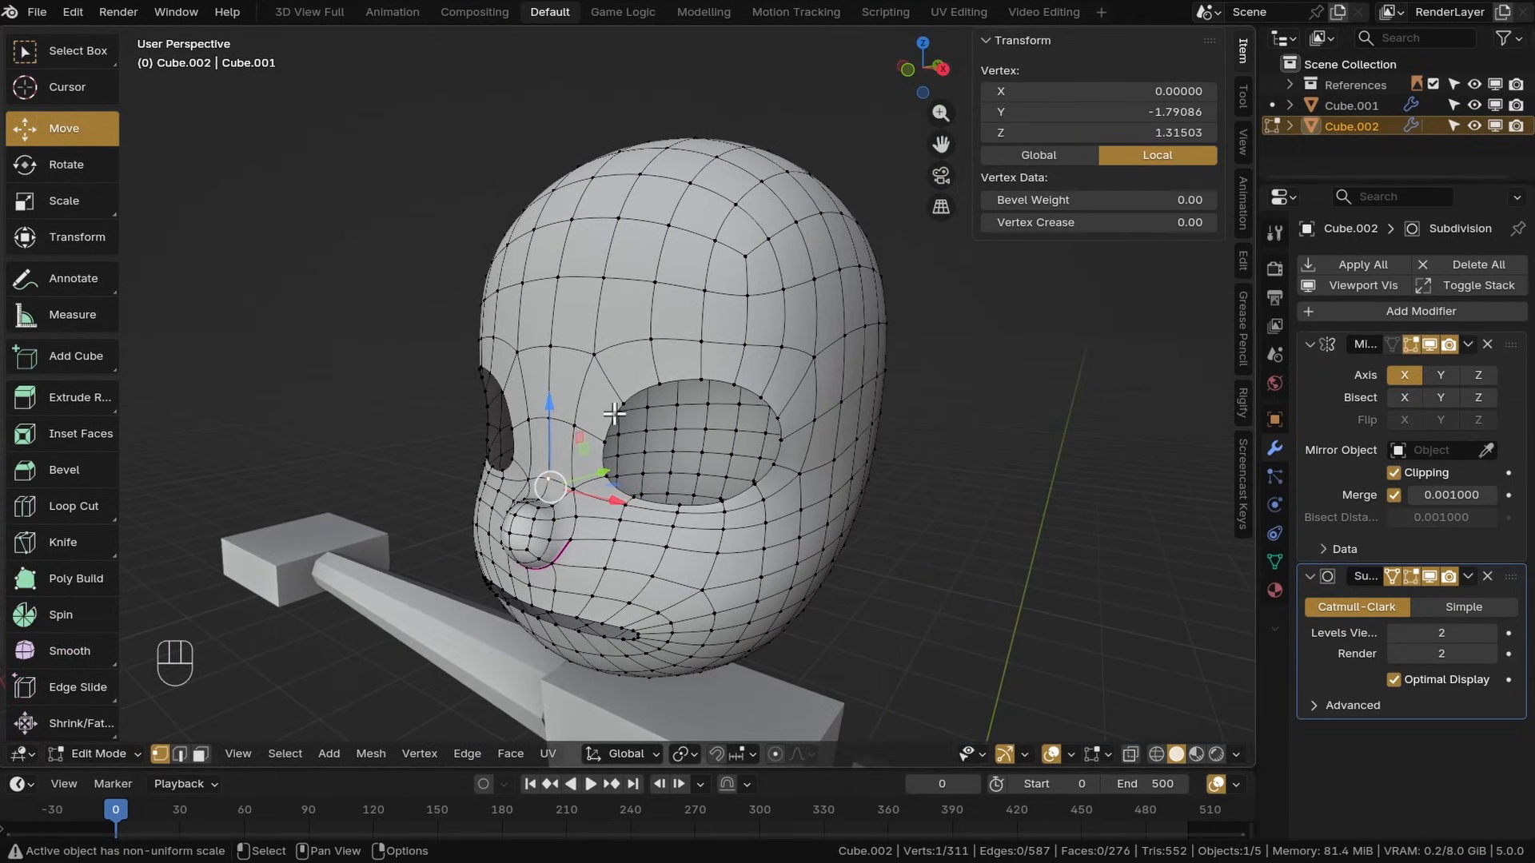
Extrude the eye socket's rim edge loop and move it inward
alt+click(614, 415)
shift+middle_drag(614, 415, 576, 479)
scroll(751, 423, up, 4)
key(e)
right_click(752, 424)
middle_drag(692, 448, 634, 478)
drag(659, 470, 681, 462)
drag(650, 520, 613, 459)
drag(636, 446, 700, 446)
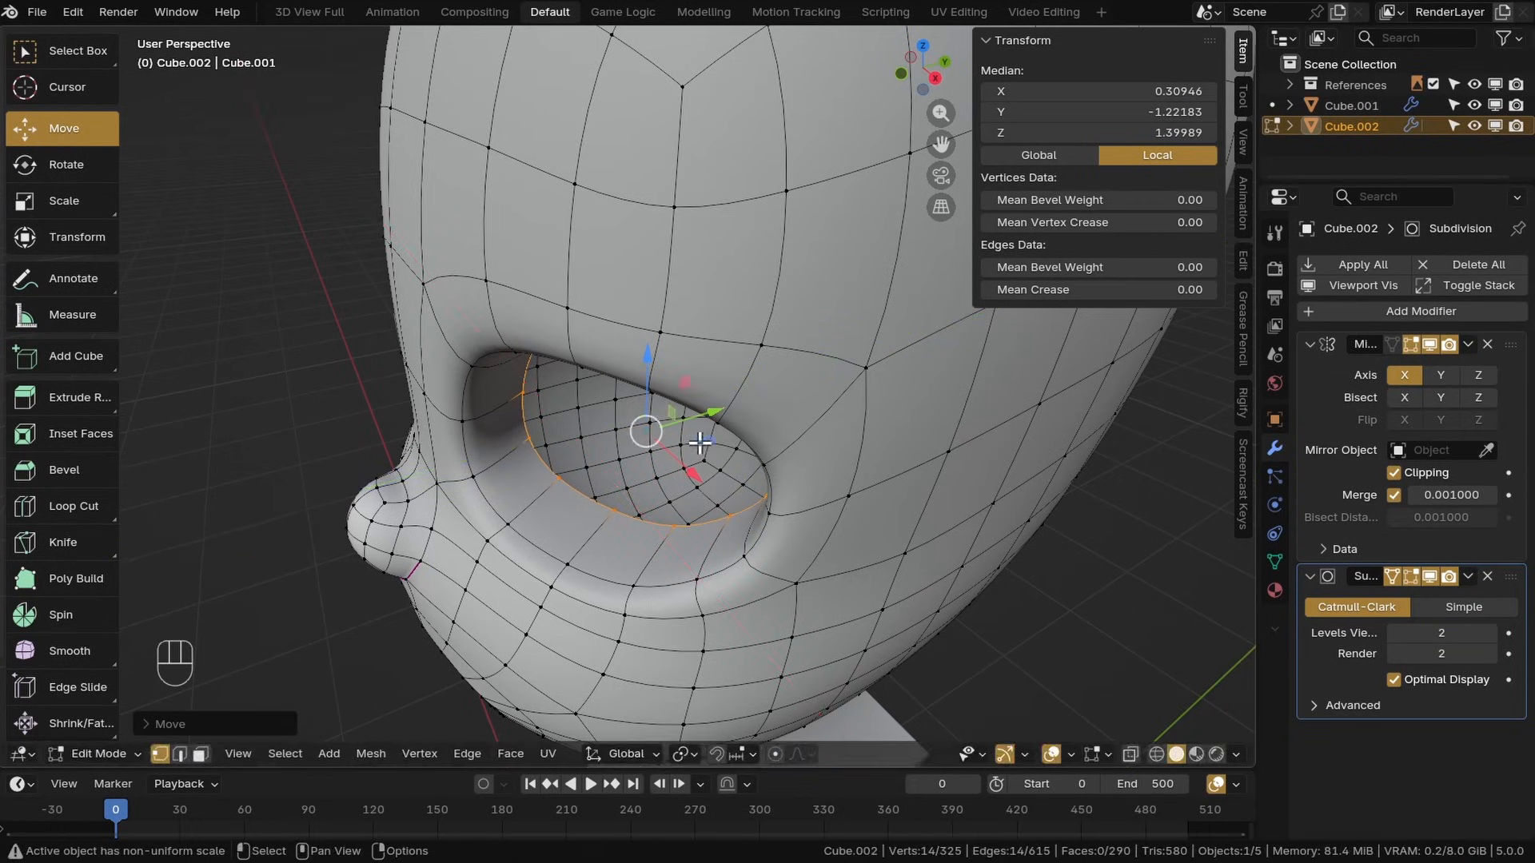
middle_drag(543, 472, 592, 436)
shift+middle_drag(592, 436, 633, 411)
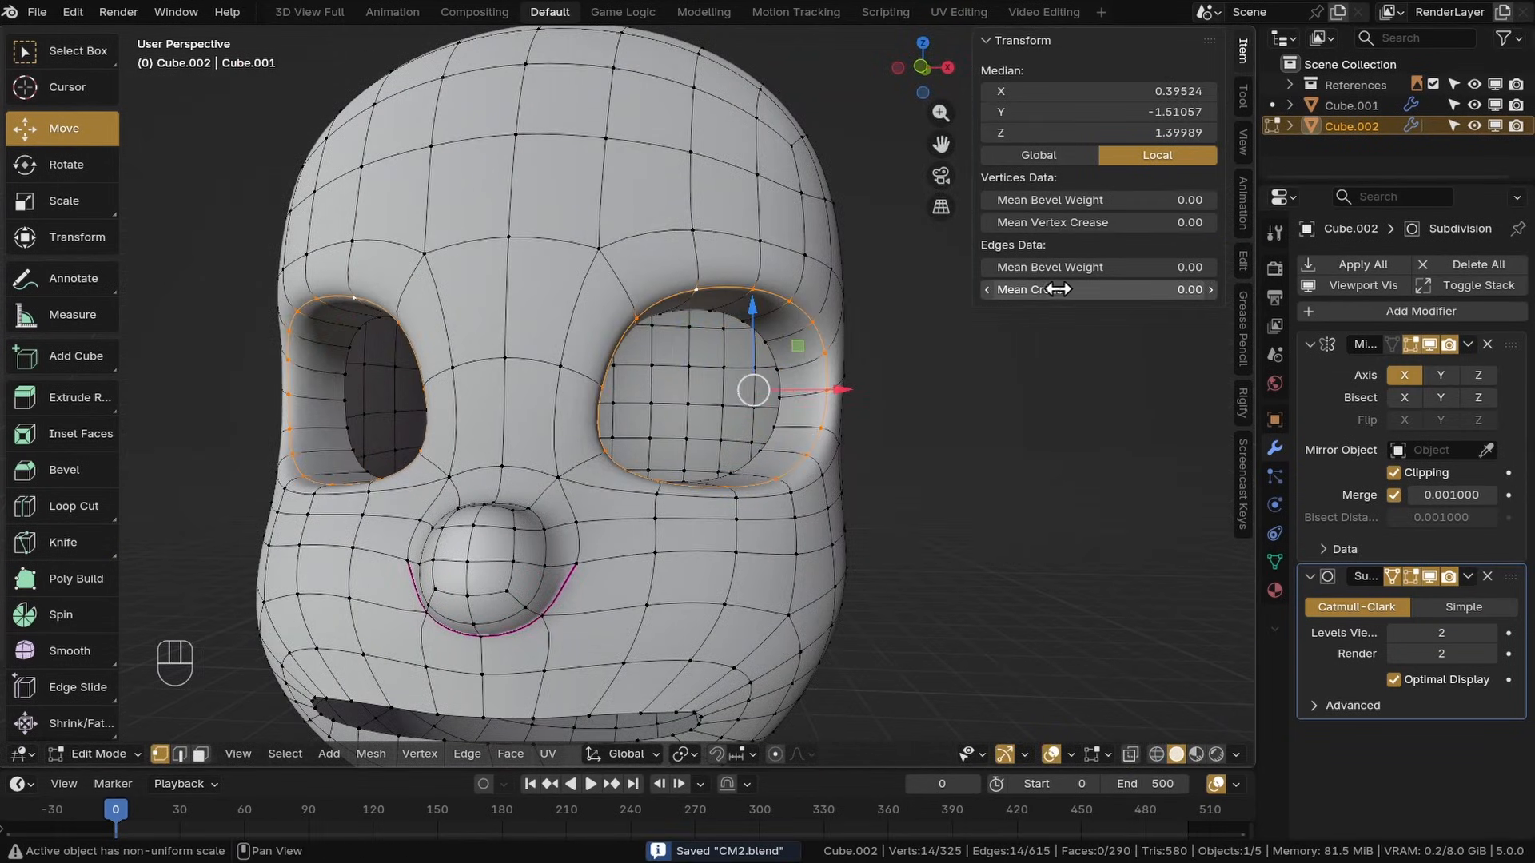
key(Return)
Adjust vertices on the inner side of the eye socket rim in the front view
key(z)
key(z)
key(KP_1)
click(590, 428)
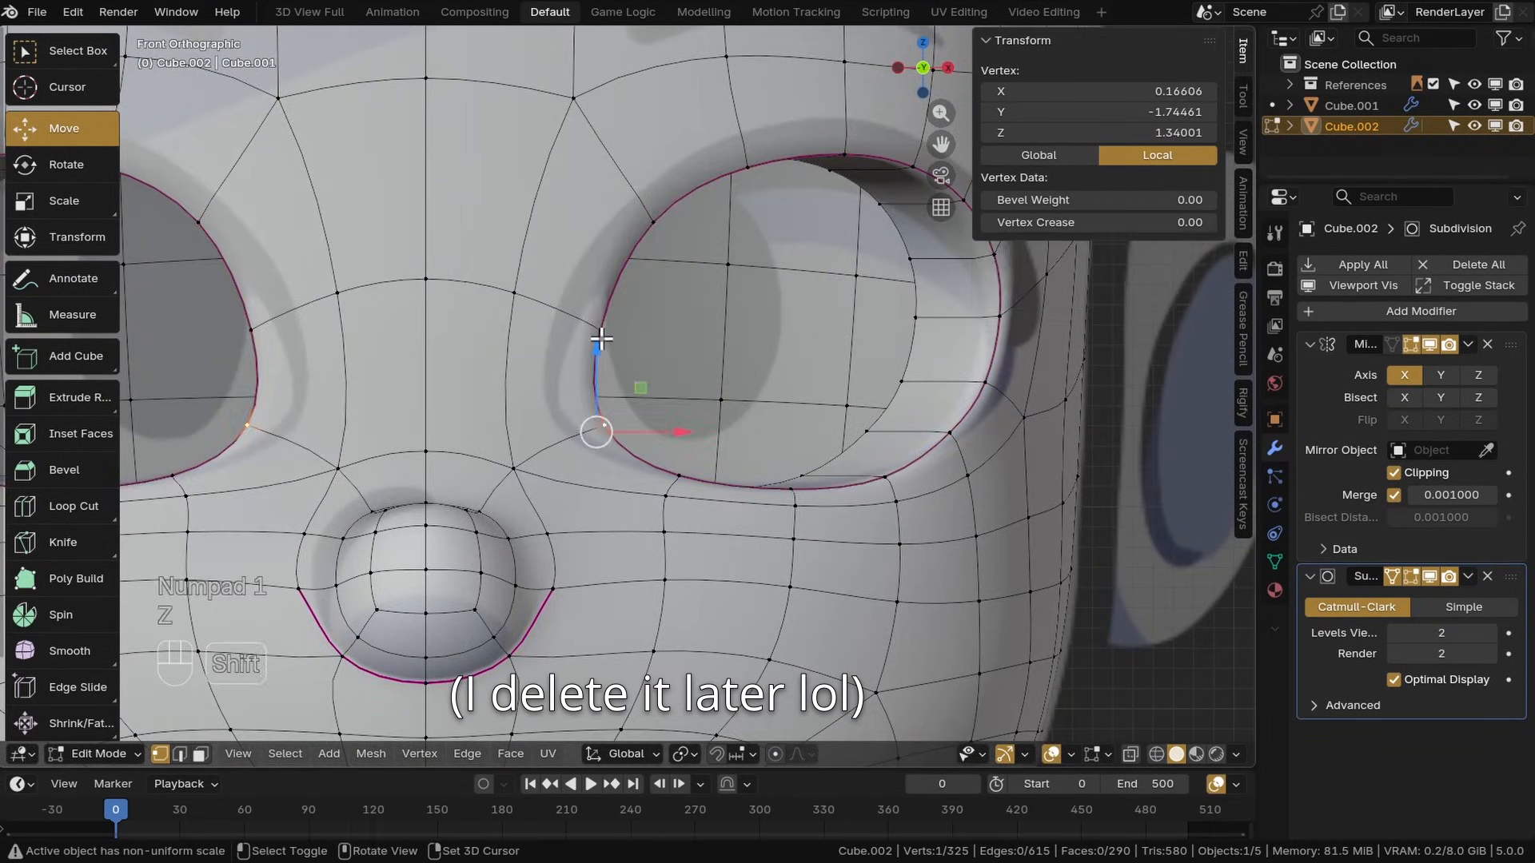
click(634, 216)
key(g)
click(685, 247)
click(661, 504)
key(g)
click(634, 502)
Move the vertex at the eye socket's lower outer corner
scroll(635, 506, down, 1)
scroll(871, 494, up, 4)
click(904, 432)
key(g)
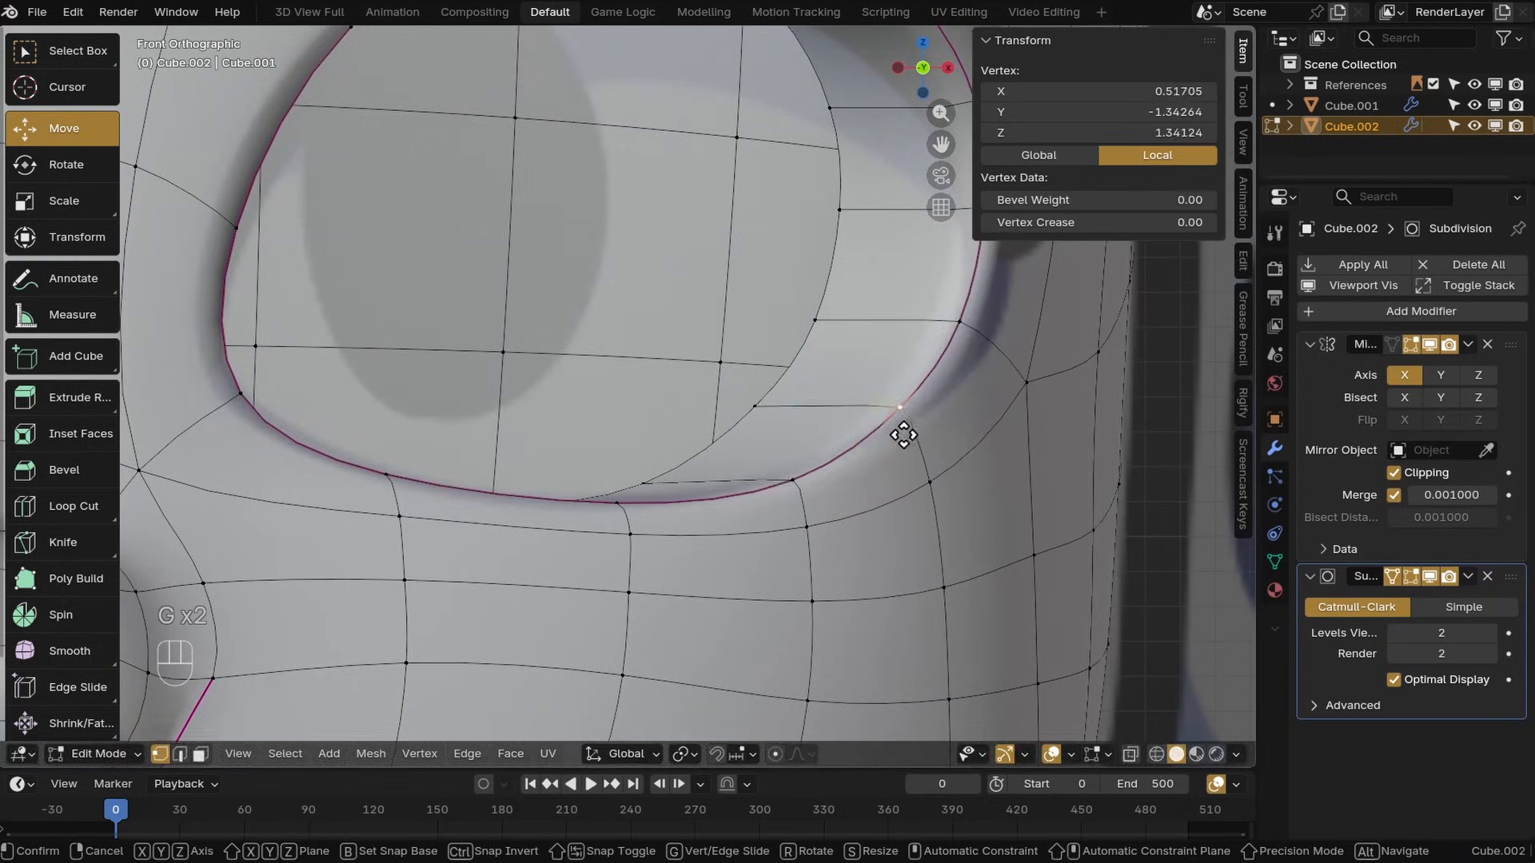
scroll(824, 494, down, 7)
shift+middle_drag(824, 484, 576, 448)
scroll(575, 449, up, 5)
Select the cheek faces below the eye and try pushing them outward with Shrink/Fatten
click(535, 439)
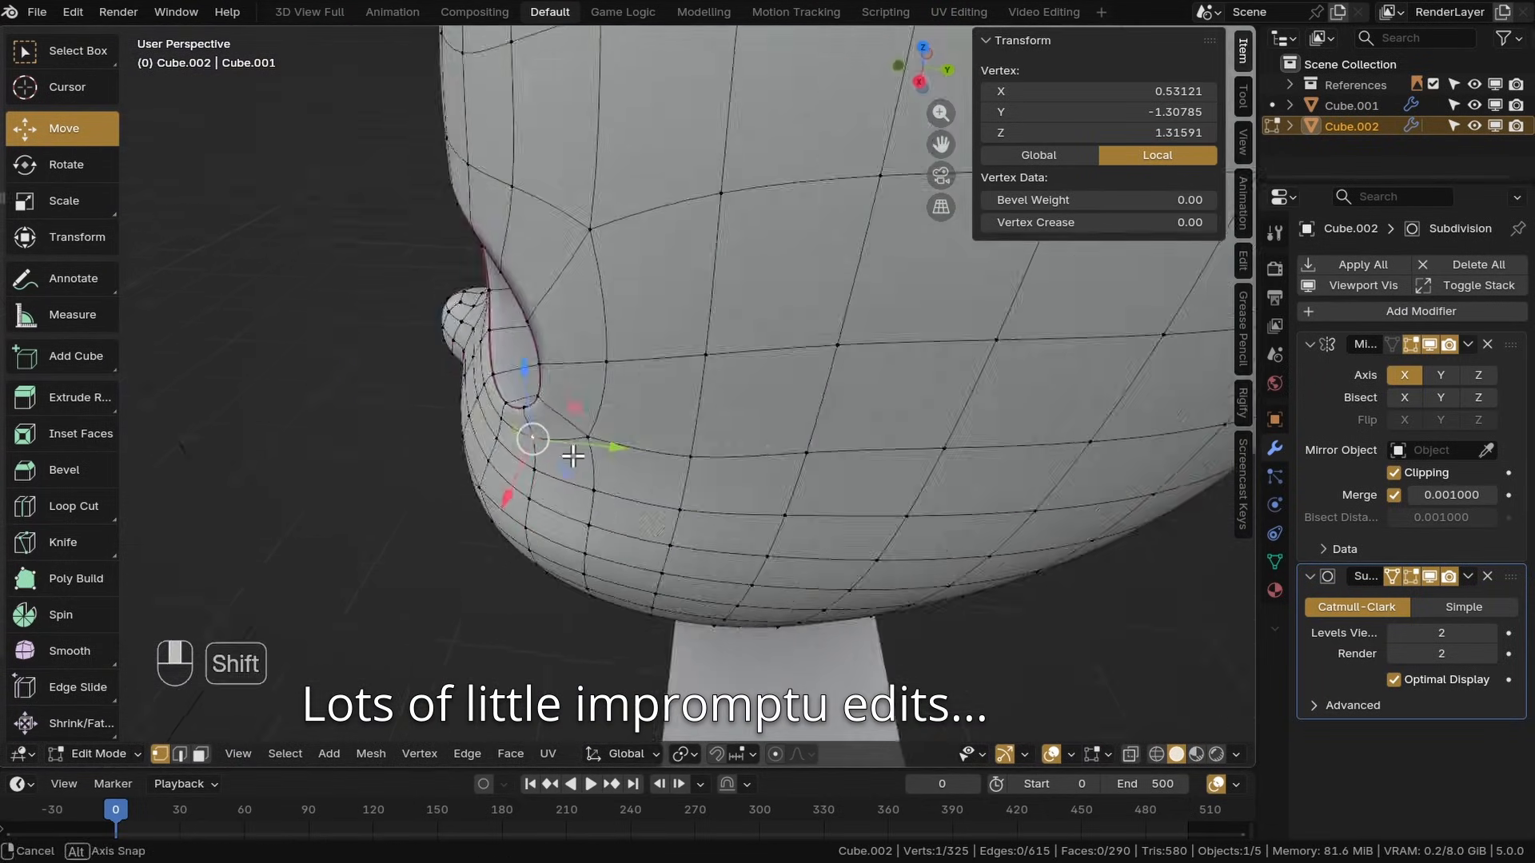
scroll(575, 448, up, 3)
shift+click(500, 459)
shift+click(639, 367)
shift+click(645, 499)
shift+click(491, 521)
shift+click(630, 573)
scroll(680, 512, down, 4)
middle_drag(759, 505, 721, 485)
key(alt+s)
click(584, 405)
middle_drag(584, 404, 784, 424)
key(ctrl+z)
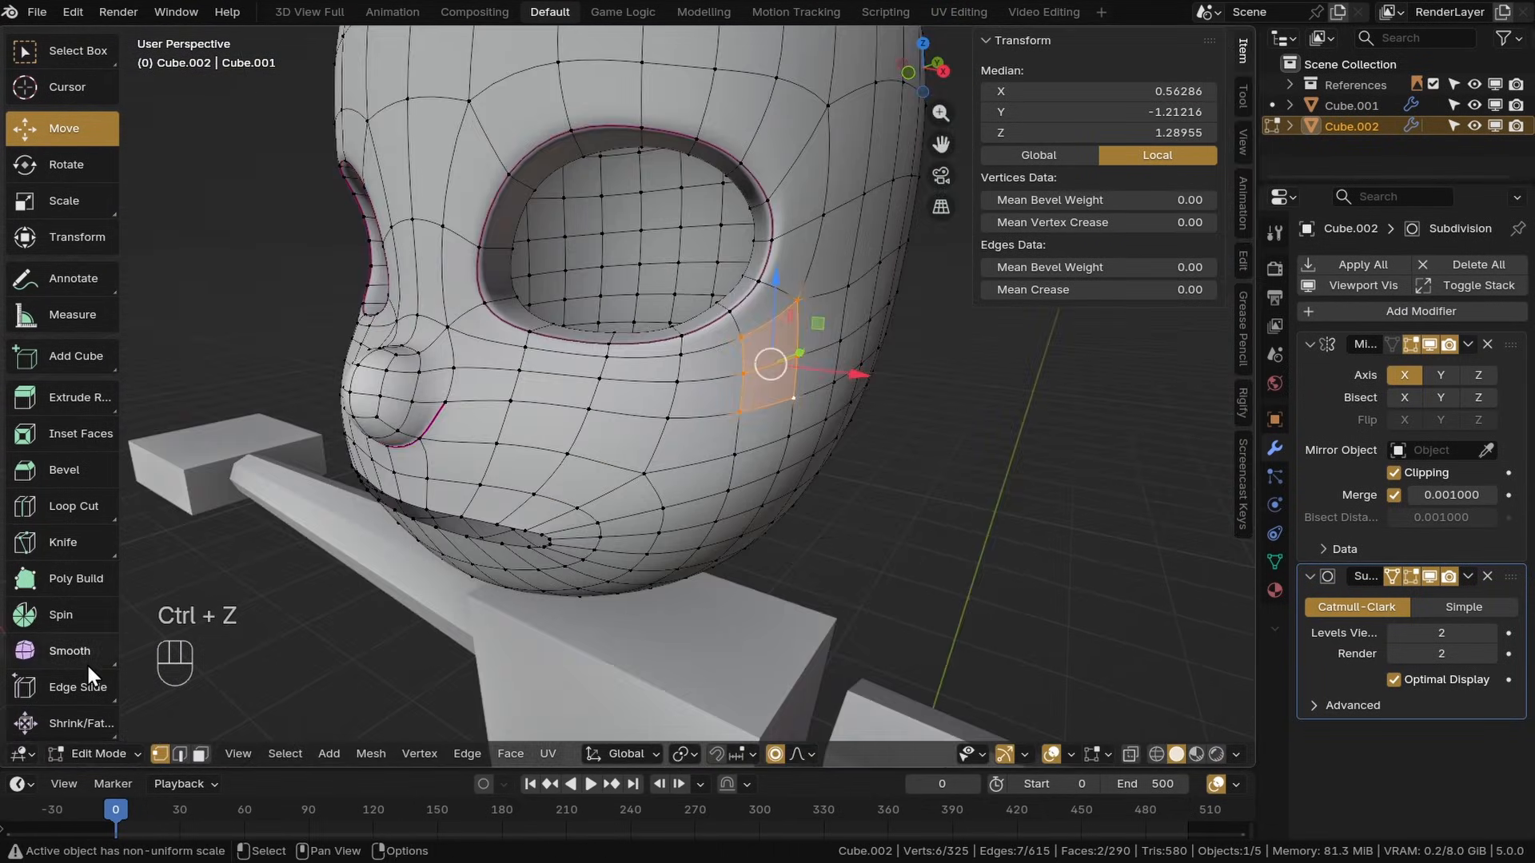
Re-apply Shrink/Fatten to the selected cheek faces below the eye after undoing a smoothing attempt
click(86, 658)
drag(887, 334, 1072, 352)
key(ctrl+z)
key(alt+s)
click(932, 339)
middle_drag(932, 339, 688, 359)
Edge-slide a vertex on the eye socket's upper rim
click(605, 386)
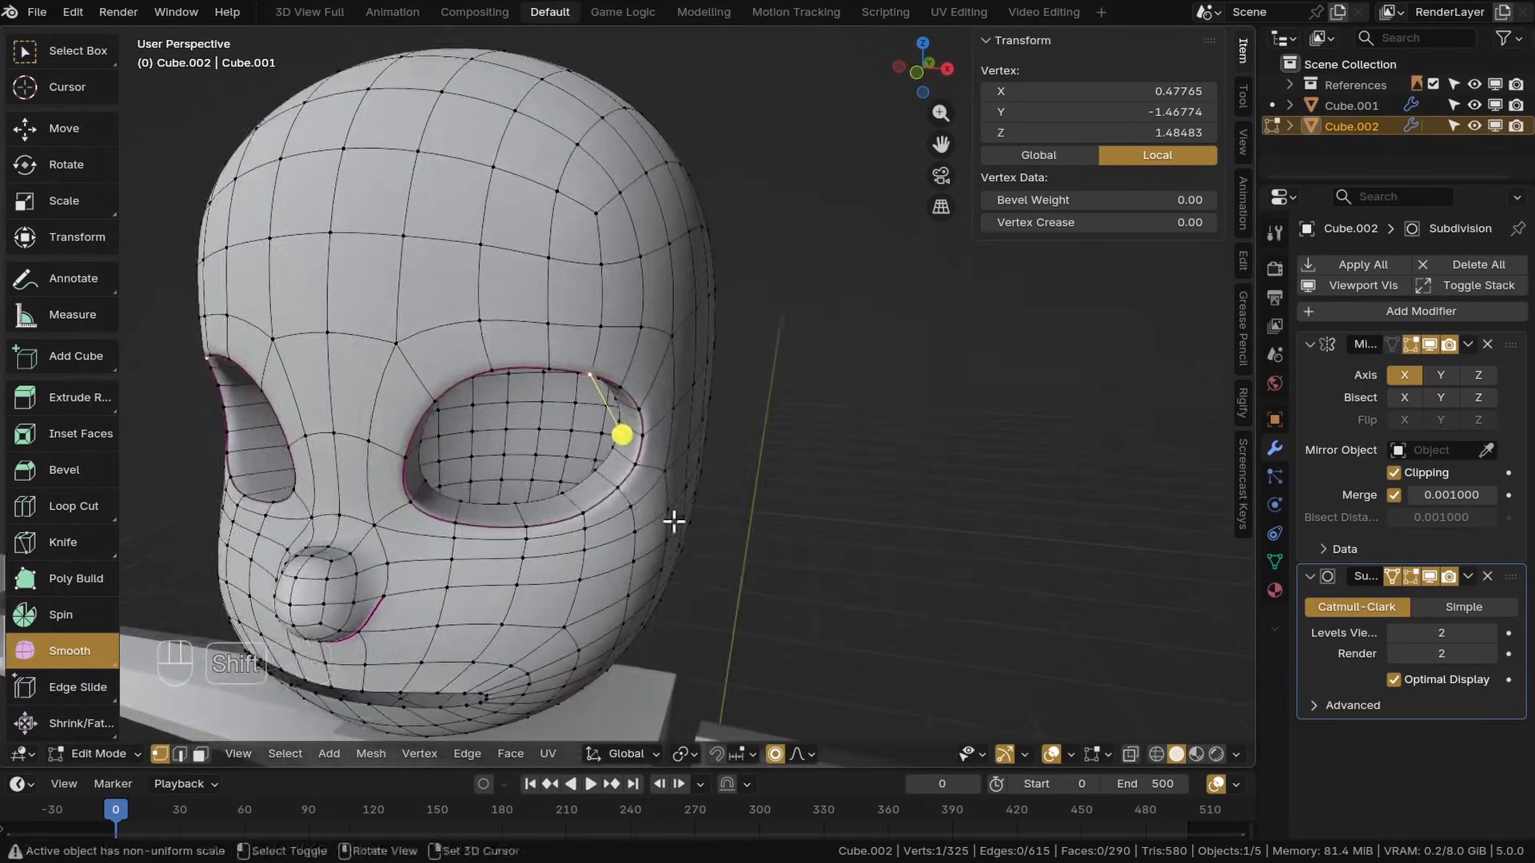
ctrl+click(639, 512)
key(g)
key(g)
click(709, 477)
middle_drag(709, 477, 607, 528)
Edge-slide a vertex on the eye socket's outer rim
click(605, 520)
key(g)
key(g)
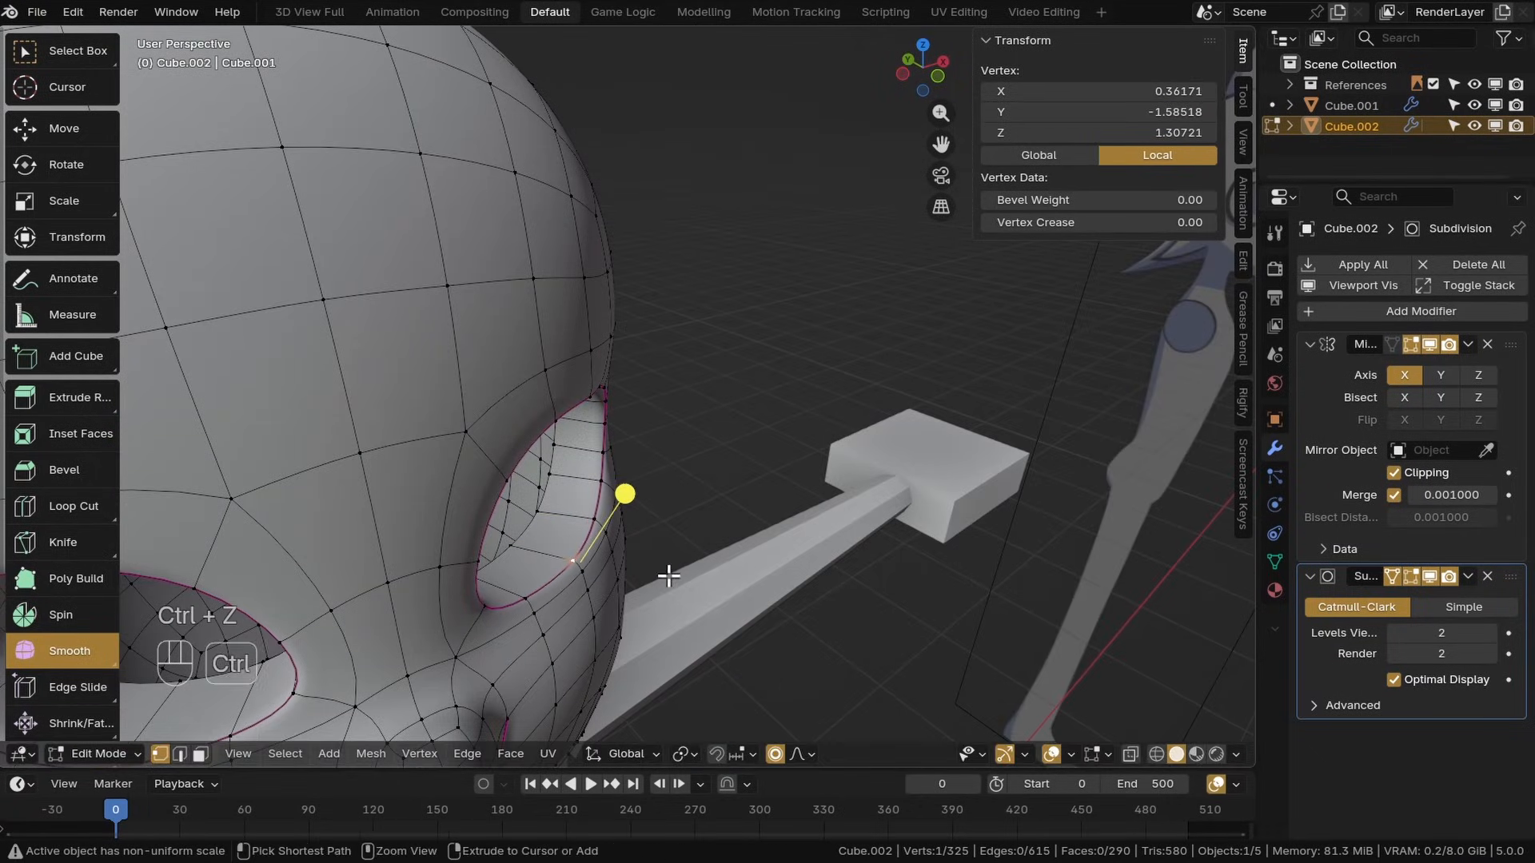
key(g)
key(g)
middle_drag(670, 576, 432, 527)
Try shrinking/fattening the faces below the eye socket near the nose
ctrl+shift+click(707, 545)
drag(531, 515, 607, 516)
key(alt+s)
key(ctrl+z)
key(alt+s)
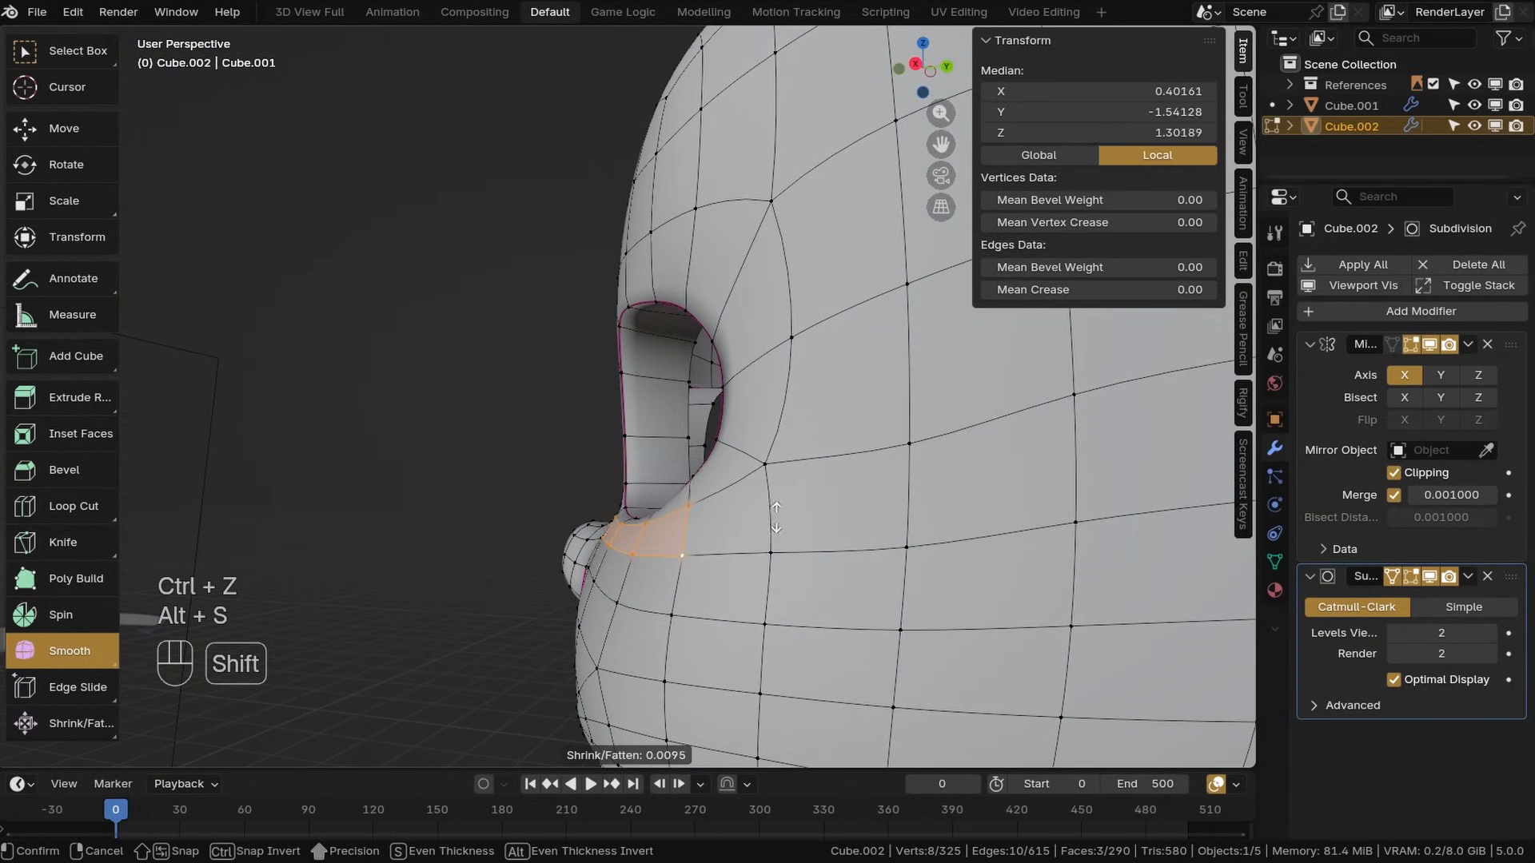
click(776, 518)
key(ctrl+z)
Move the faces under the eye socket and adjust a nearby rim vertex
key(g)
click(693, 542)
middle_drag(693, 541, 863, 528)
click(674, 472)
key(g)
click(678, 483)
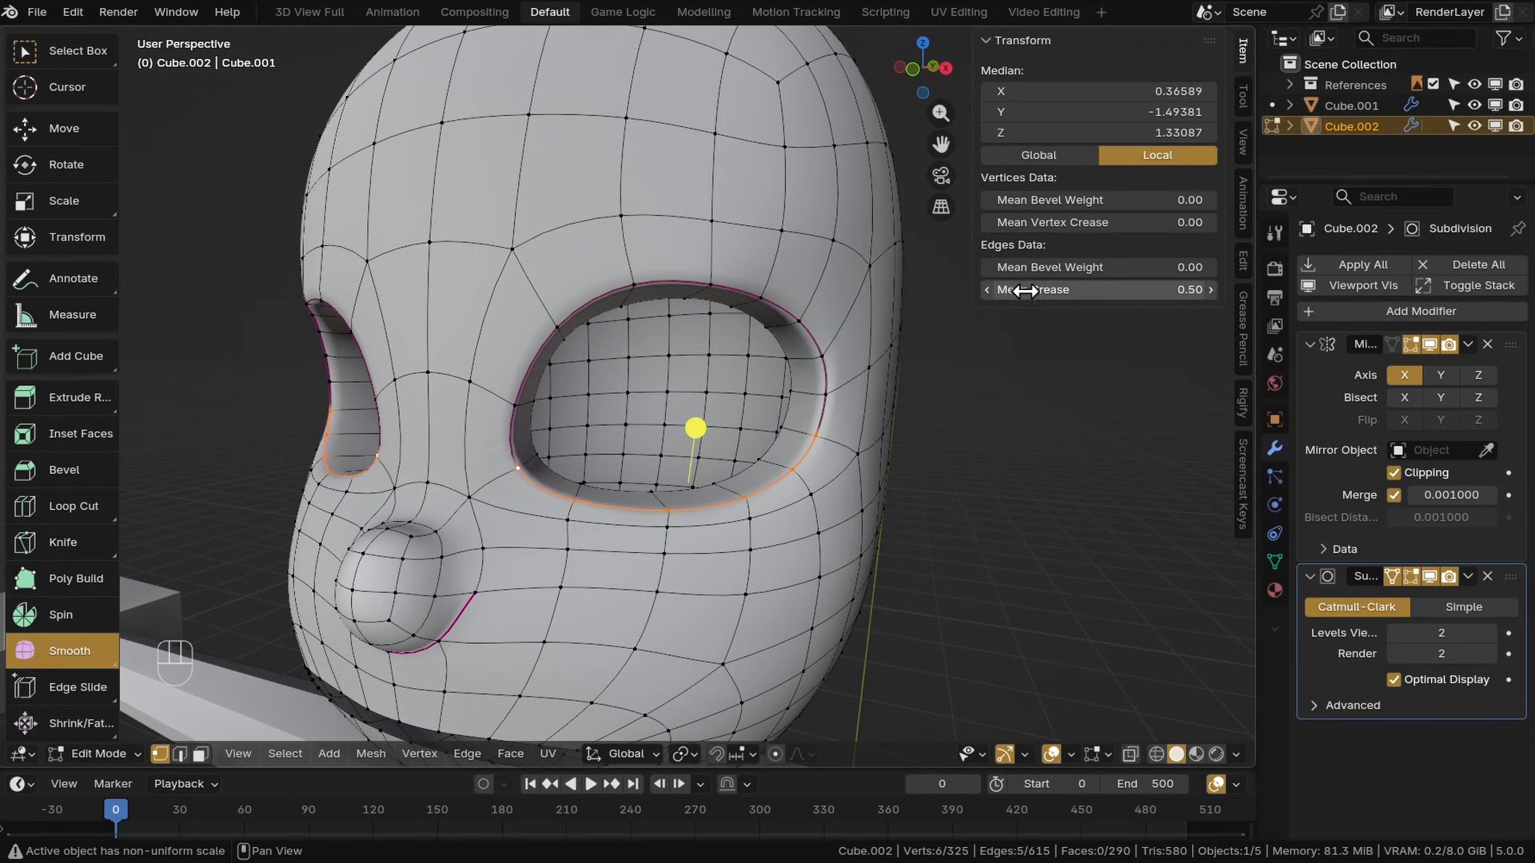
Edge-slide a vertex on the lower eye socket rim, checking the shape without overlays
key(shift+alt+z)
middle_drag(624, 543, 799, 520)
key(shift+alt+z)
ctrl+click(617, 472)
key(g)
key(g)
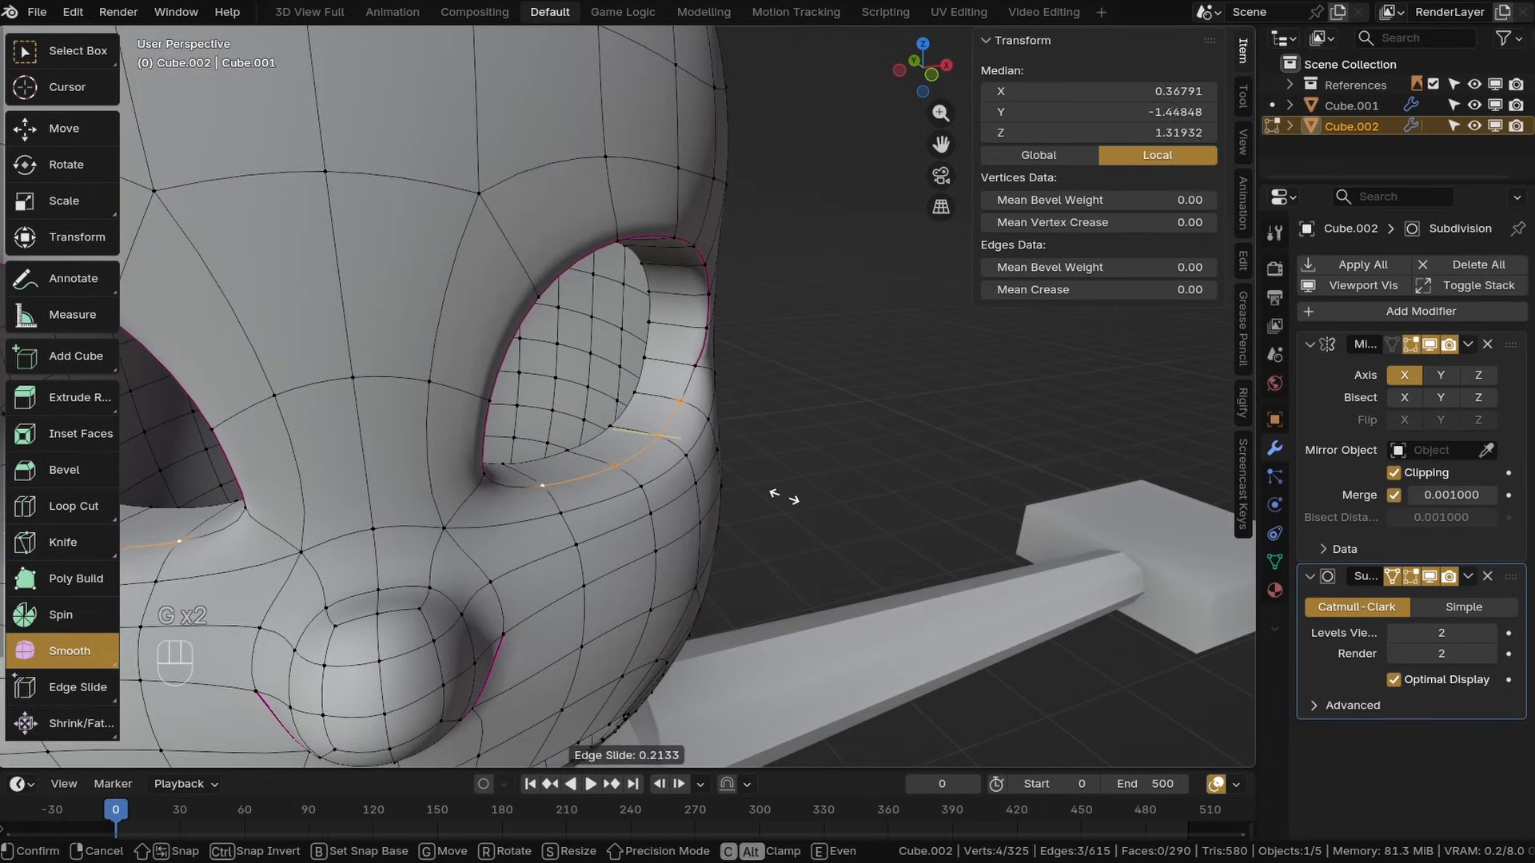
click(559, 514)
Move a vertex at the eye socket's outer corner
ctrl+click(708, 421)
drag(745, 432, 807, 415)
key(shift+alt+z)
middle_drag(807, 448, 687, 495)
key(shift+alt+z)
click(884, 462)
key(g)
click(884, 464)
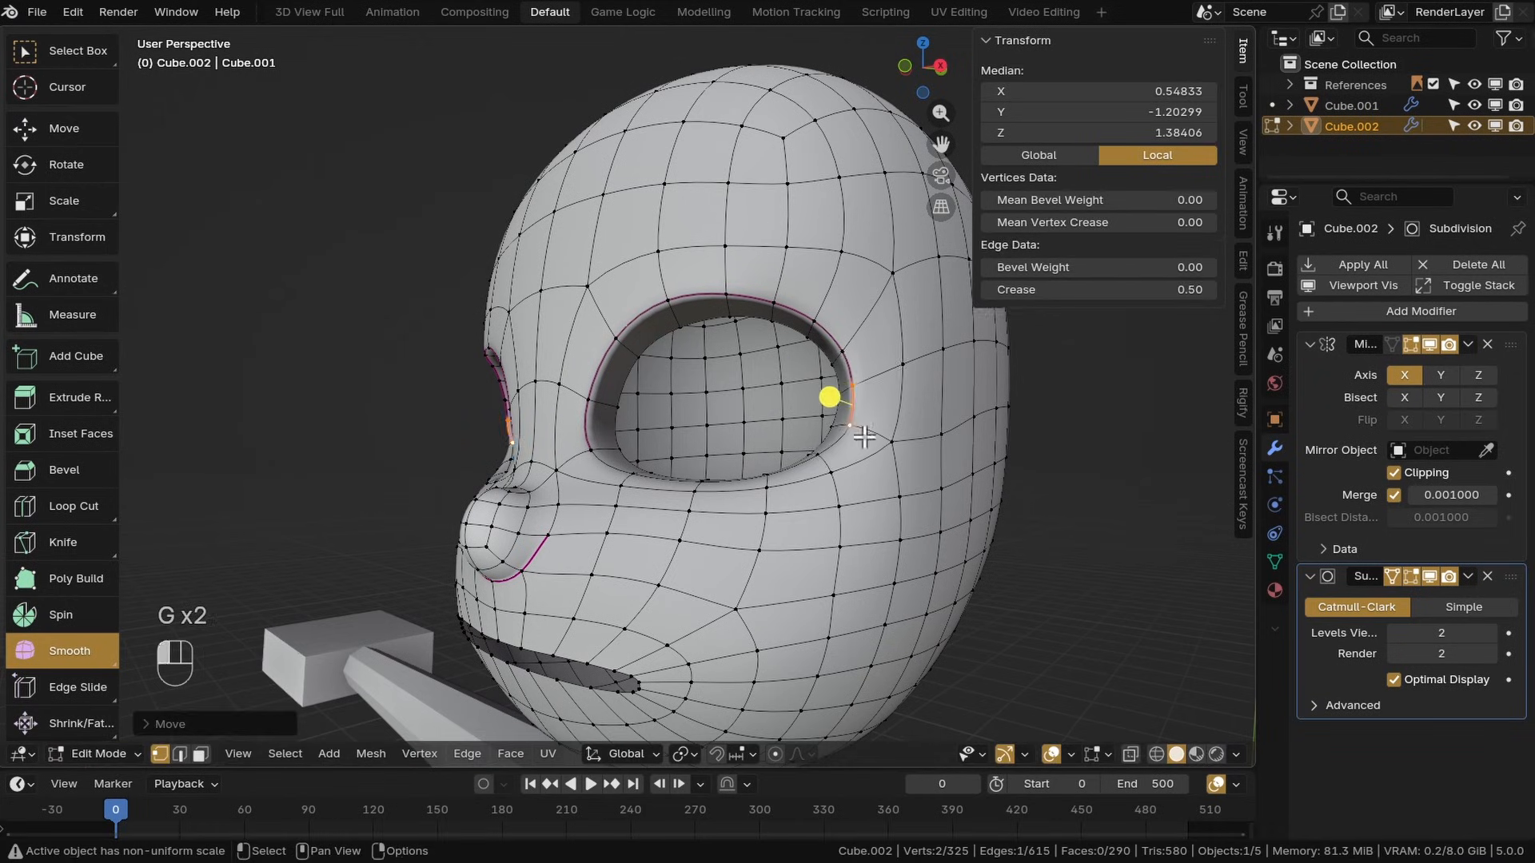
Move a vertex at the upper inner edge of the eye socket and save the file
click(549, 308)
key(g)
click(550, 302)
key(ctrl+s)
Edge-slide a vertex on the eye socket's upper rim and check the shape without overlays
shift+middle_drag(552, 307, 680, 351)
shift+click(560, 365)
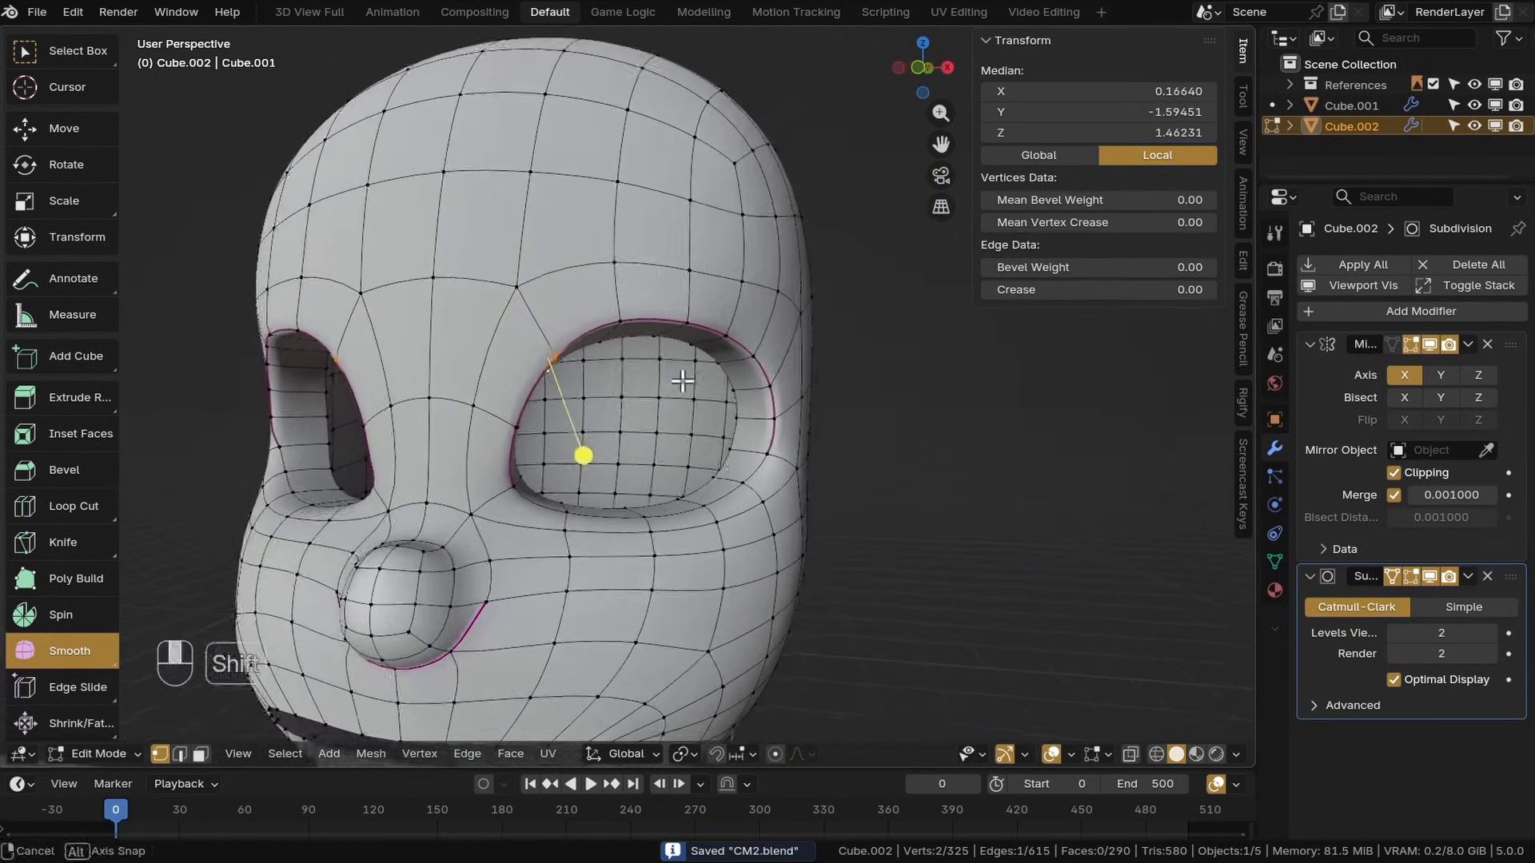
key(g)
key(g)
key(shift+alt+z)
key(shift+alt+z)
key(shift+alt+z)
key(shift+alt+z)
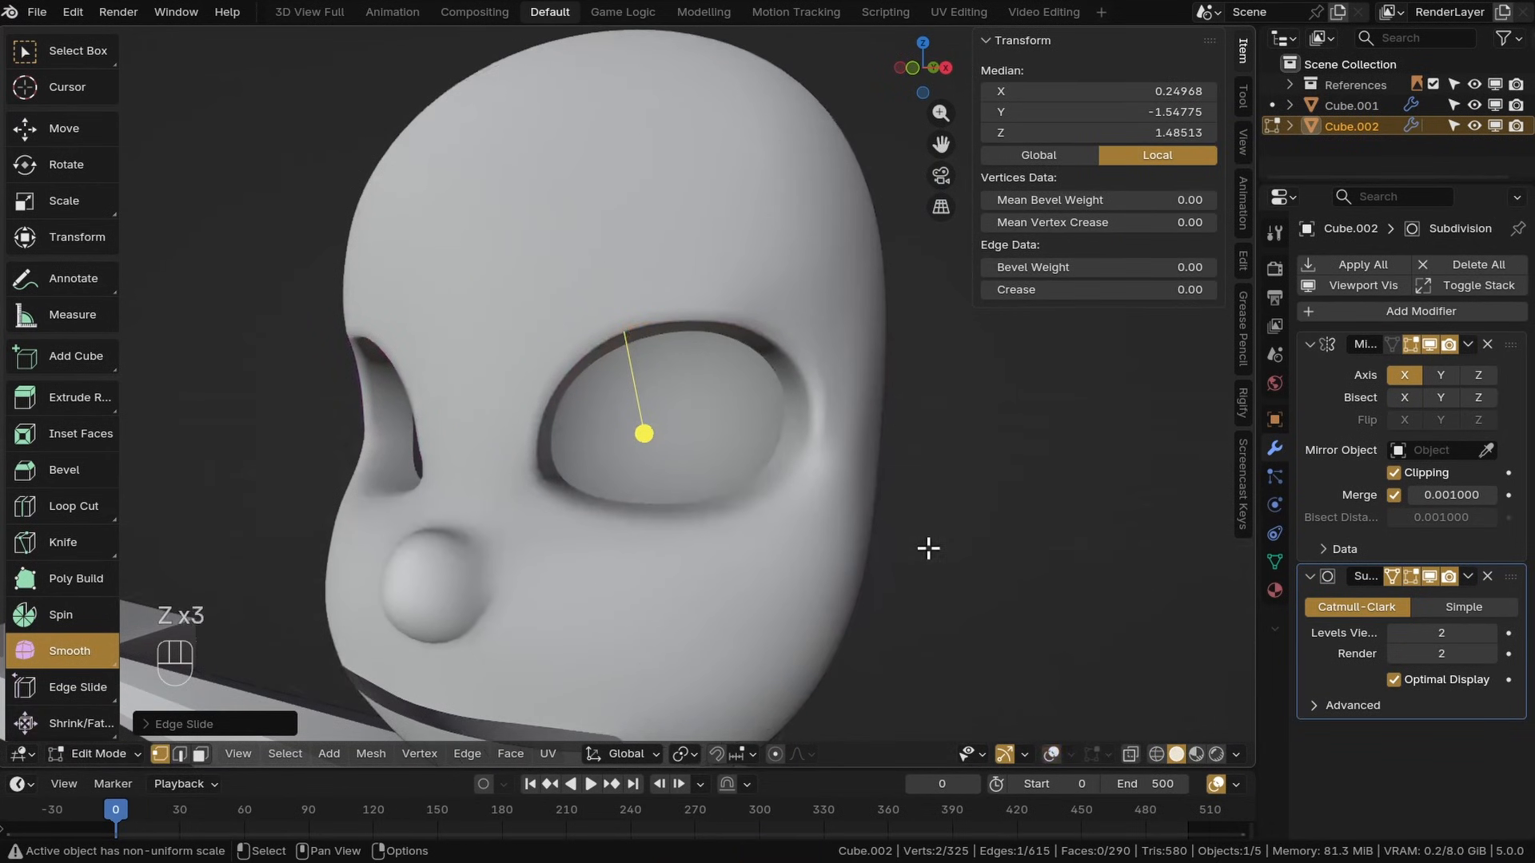
click(1054, 752)
click(1054, 752)
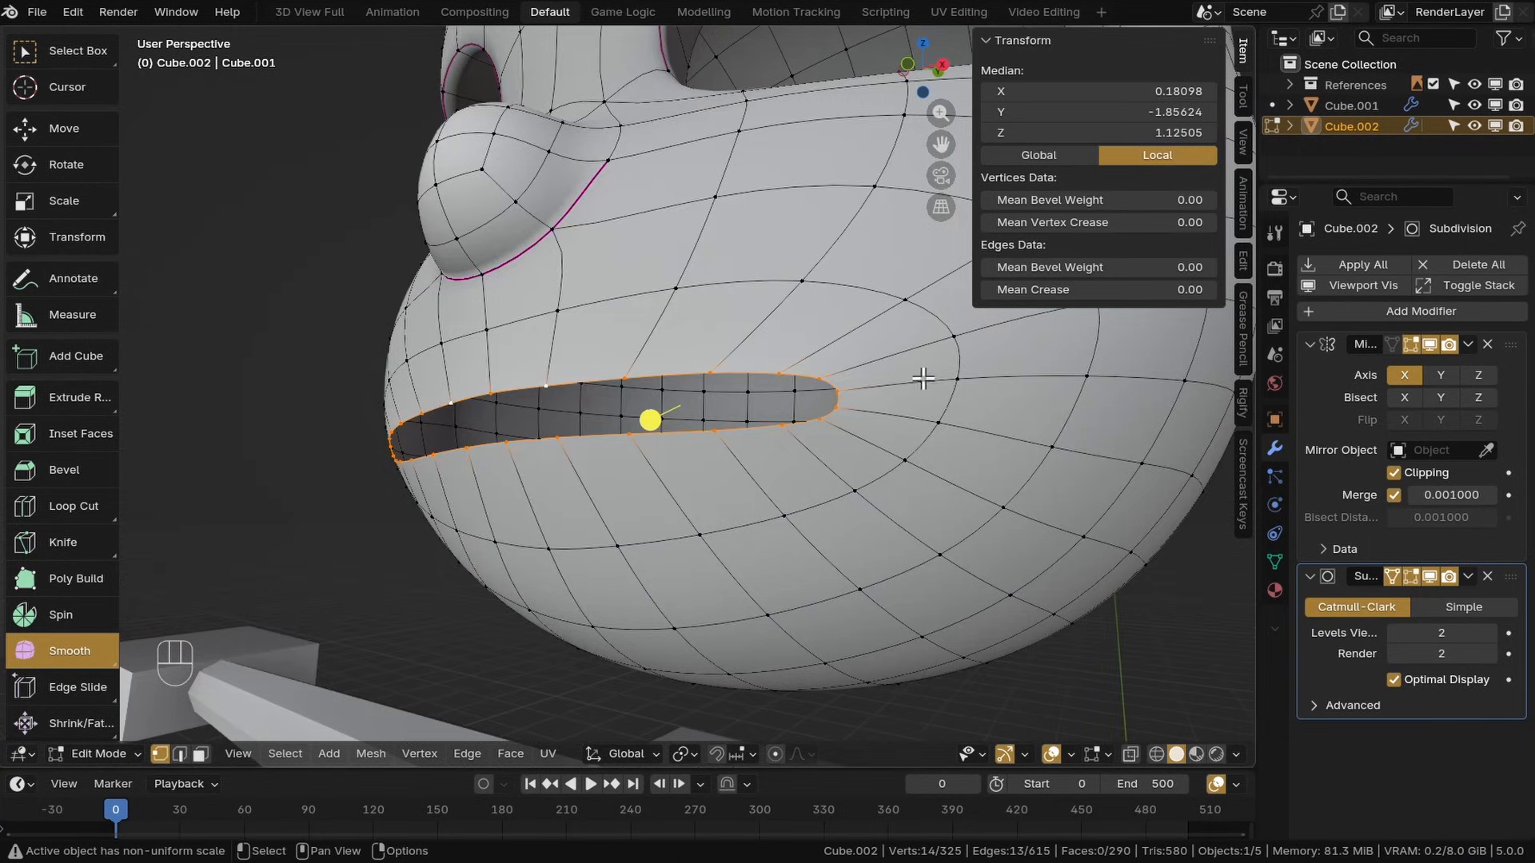
Extrude the mouth opening's rim edge loop in place
middle_drag(923, 378, 692, 272)
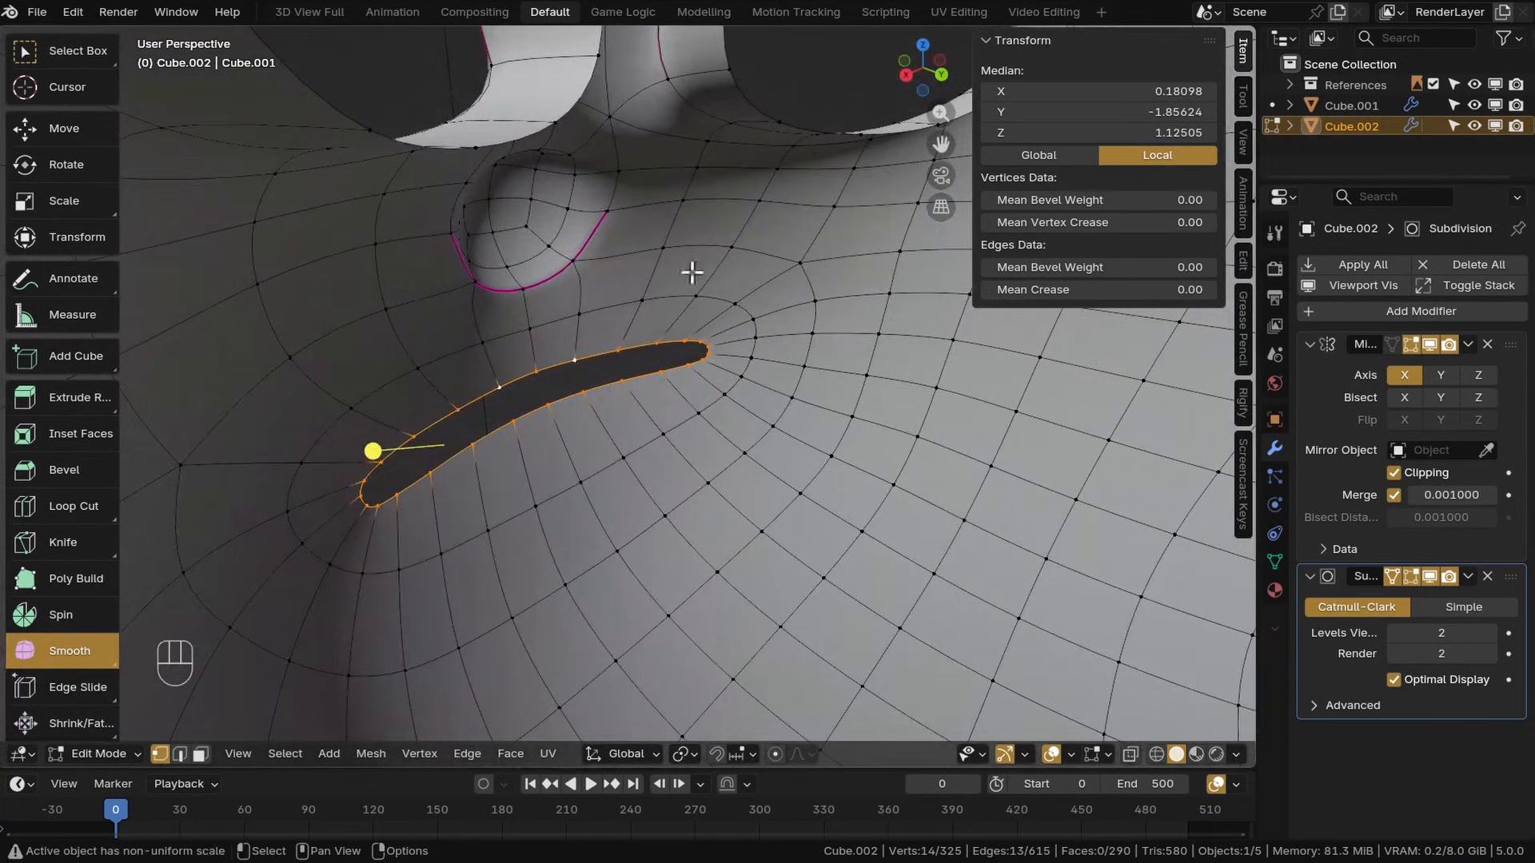
middle_drag(775, 702, 862, 432)
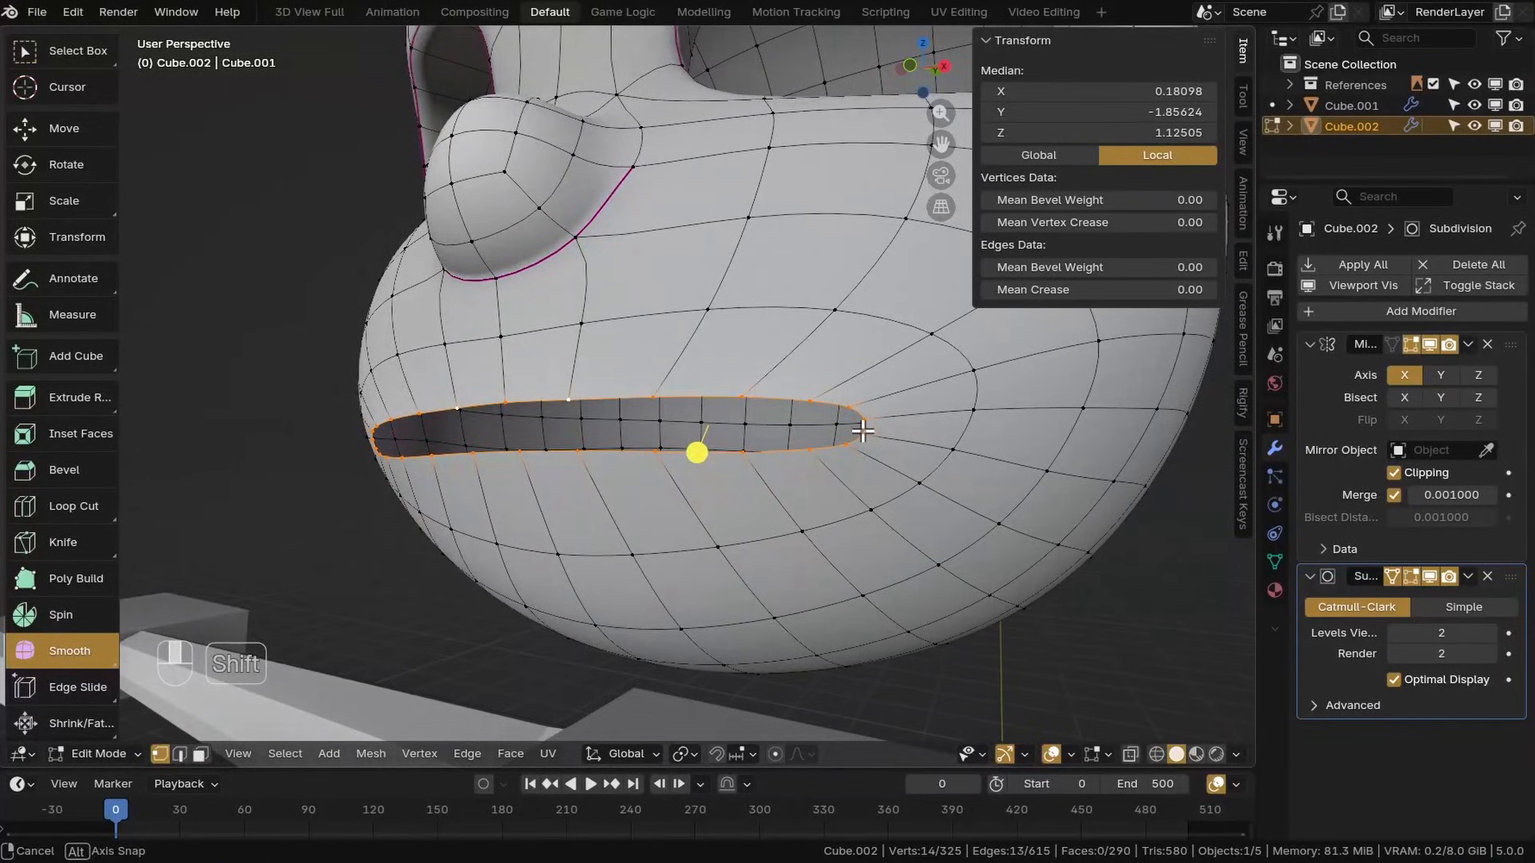
click(707, 356)
key(e)
middle_drag(707, 356, 733, 449)
right_click(680, 369)
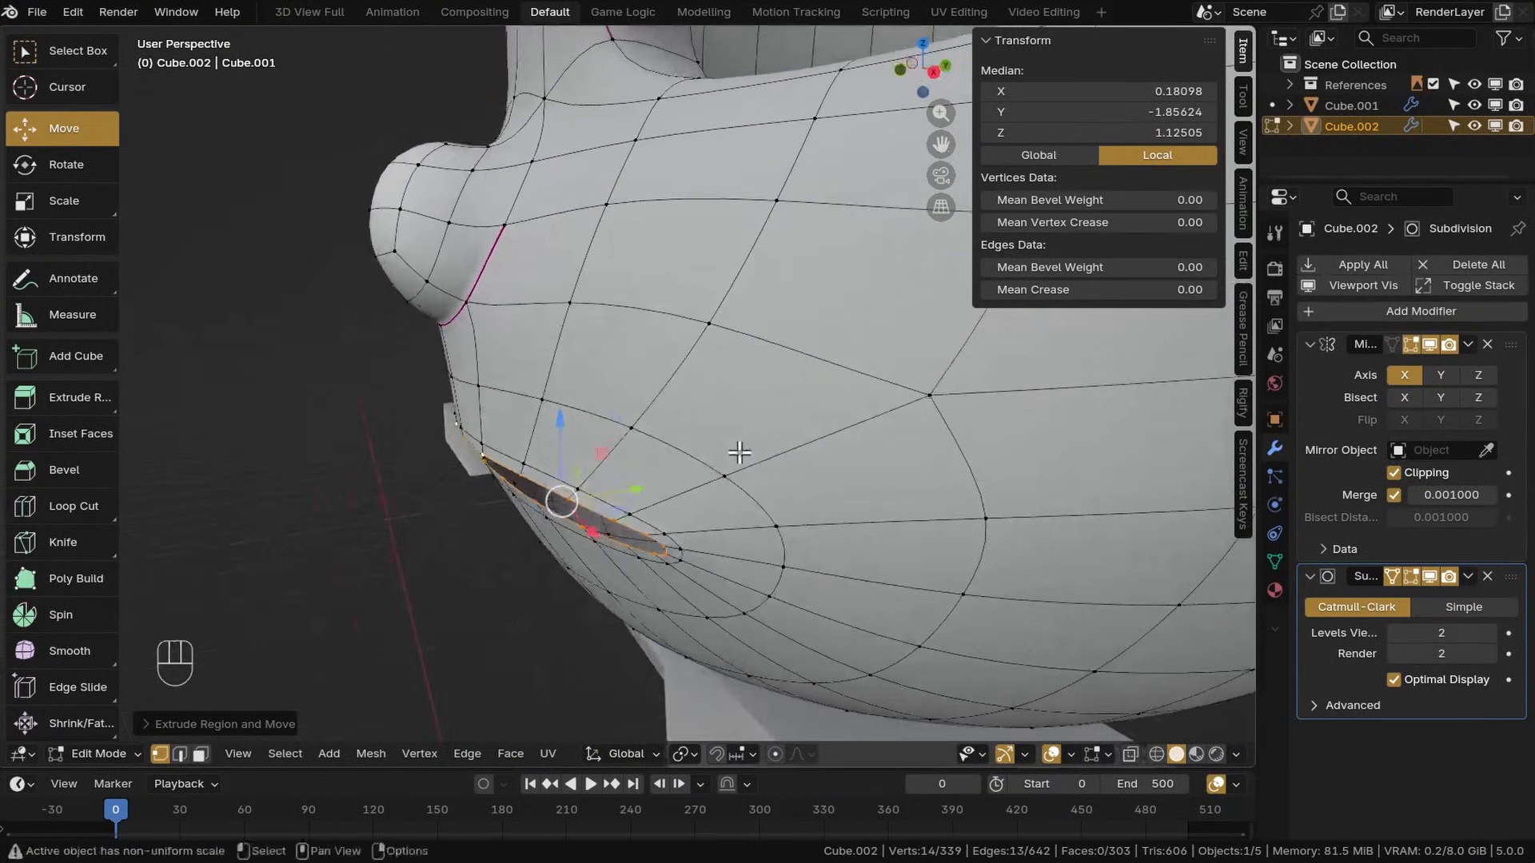
Move the extruded mouth loop inward into the head
drag(733, 449, 698, 474)
middle_drag(698, 475, 572, 344)
drag(529, 329, 530, 328)
middle_drag(530, 327, 604, 416)
middle_drag(604, 416, 637, 548)
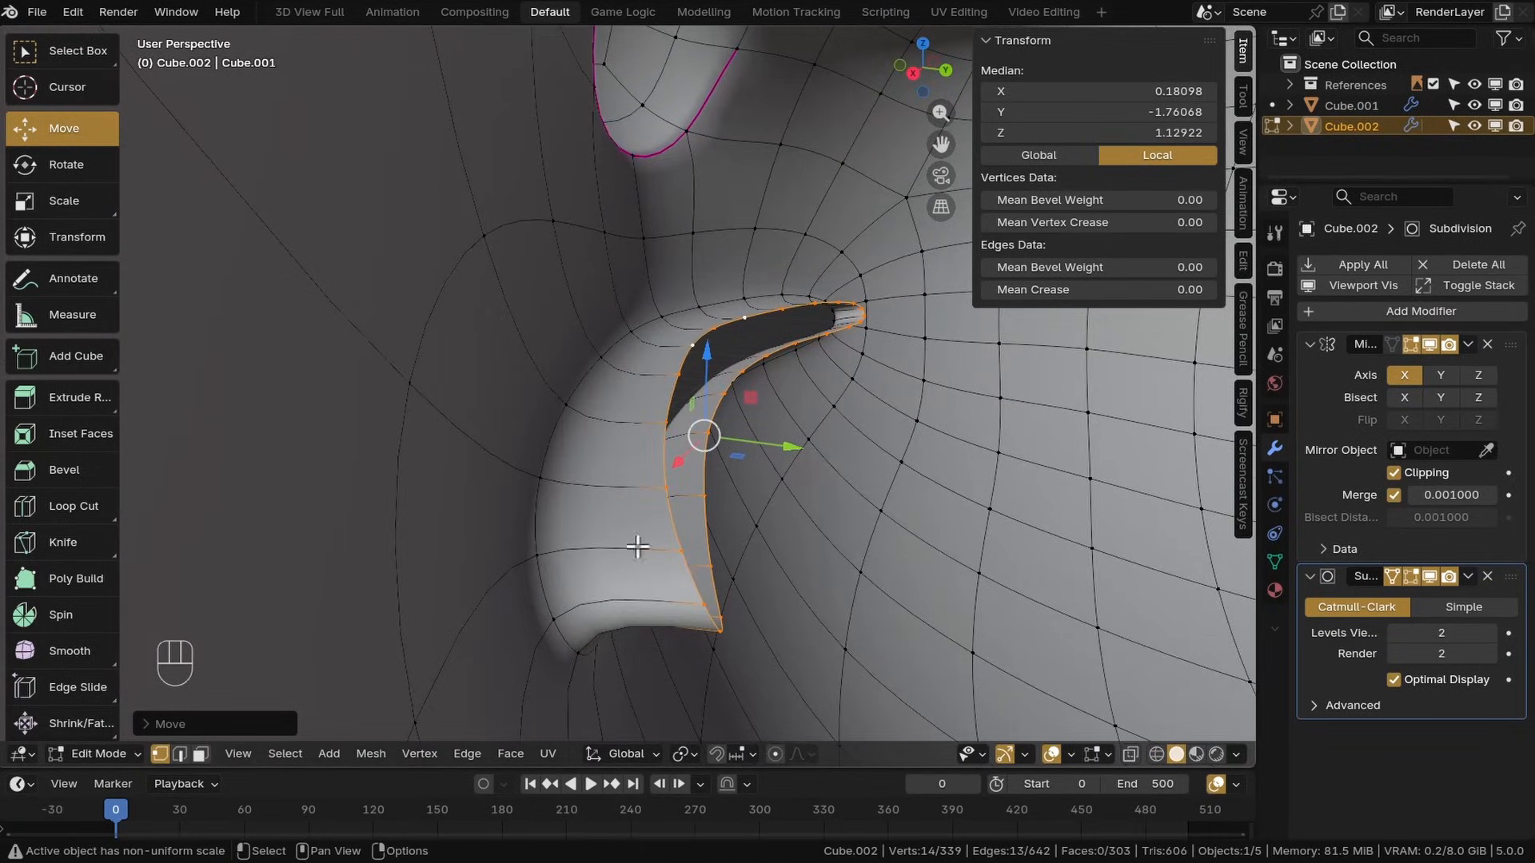
Extrude the inner mouth loop again and scale it down
middle_drag(829, 470, 904, 428)
key(e)
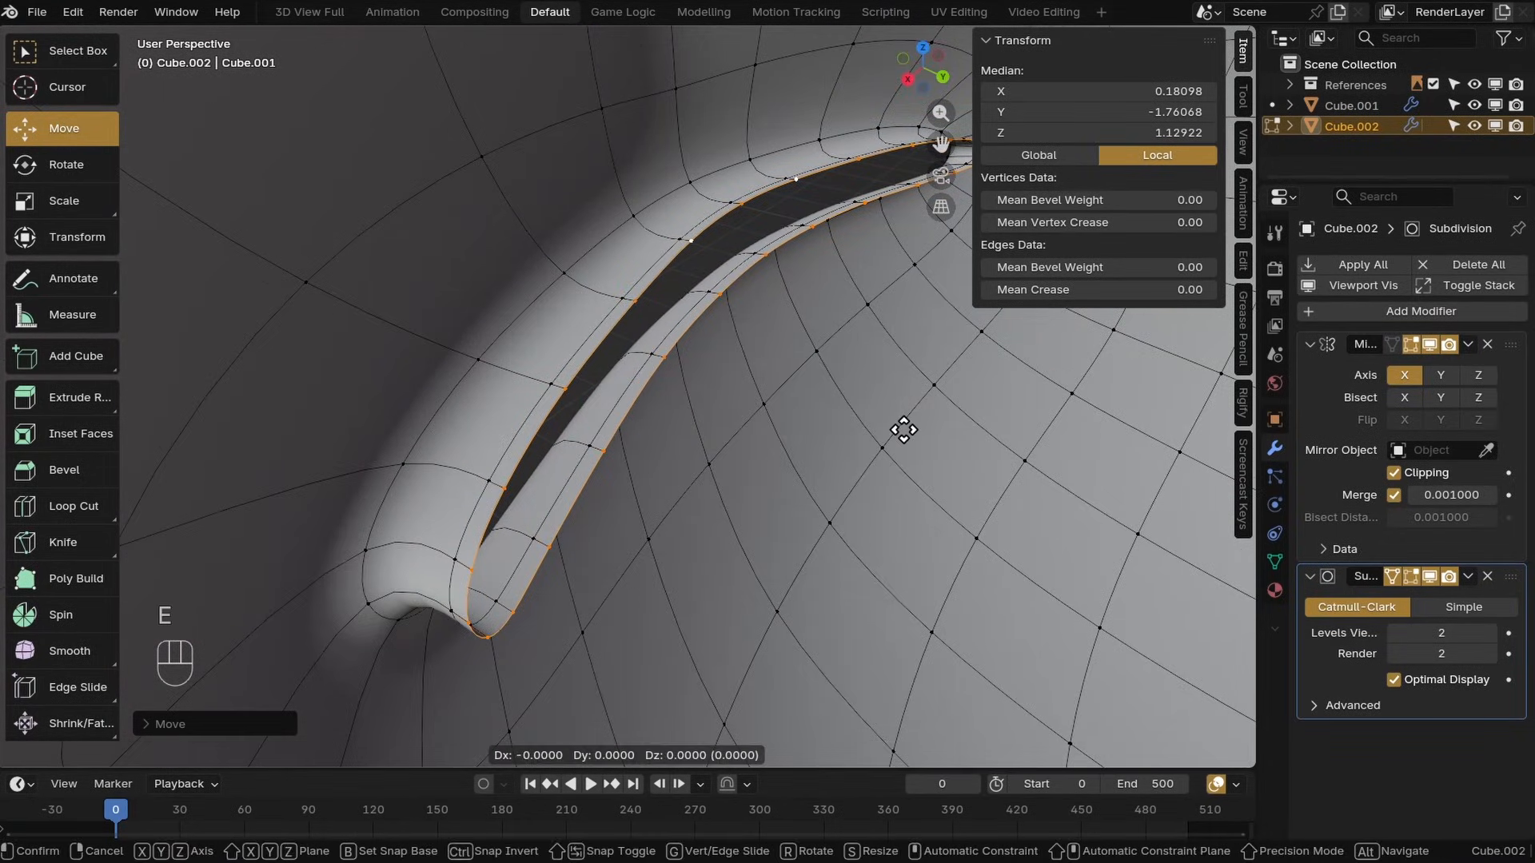
right_click(904, 429)
middle_drag(791, 439, 756, 430)
scroll(755, 429, down, 4)
key(s)
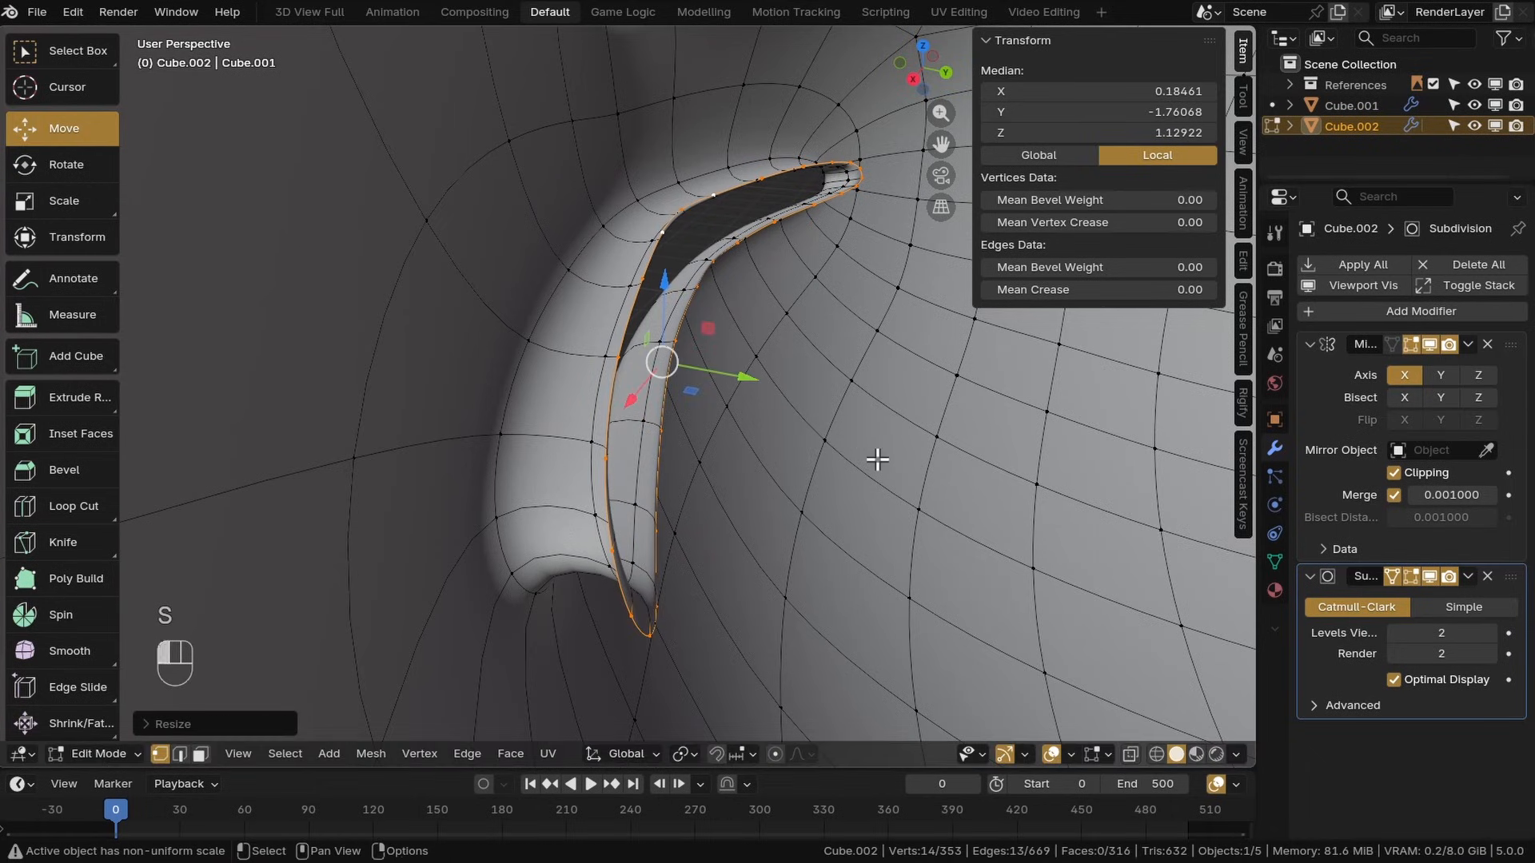
shift+middle_drag(771, 334, 704, 240)
key(s)
key(z)
middle_drag(676, 706, 565, 575)
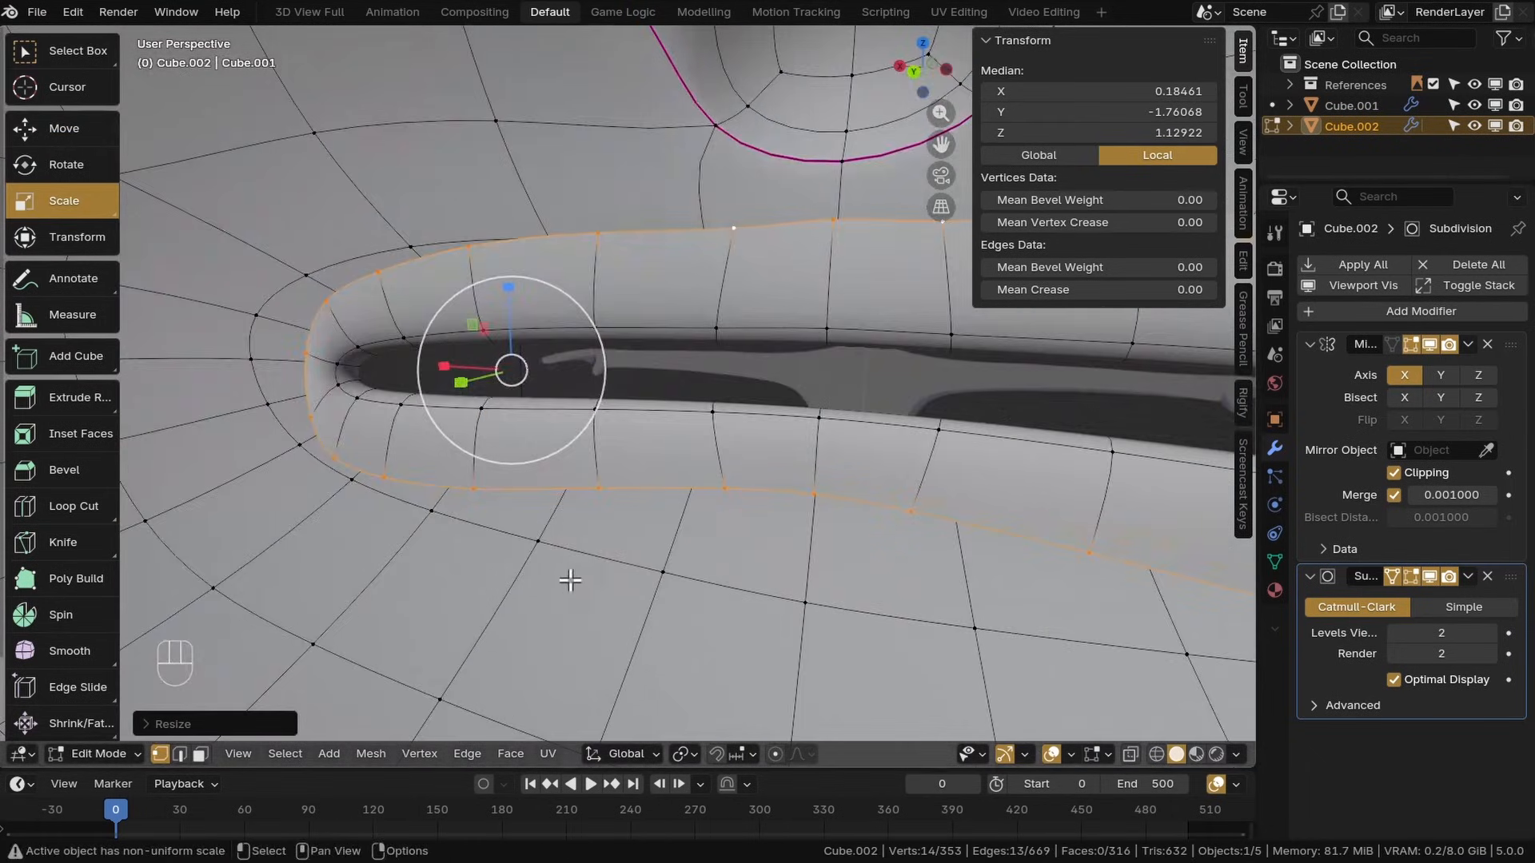
Flatten the inner mouth loop vertically and reposition it
scroll(565, 576, up, 2)
key(s)
key(z)
click(56, 128)
key(g)
middle_drag(446, 404, 594, 460)
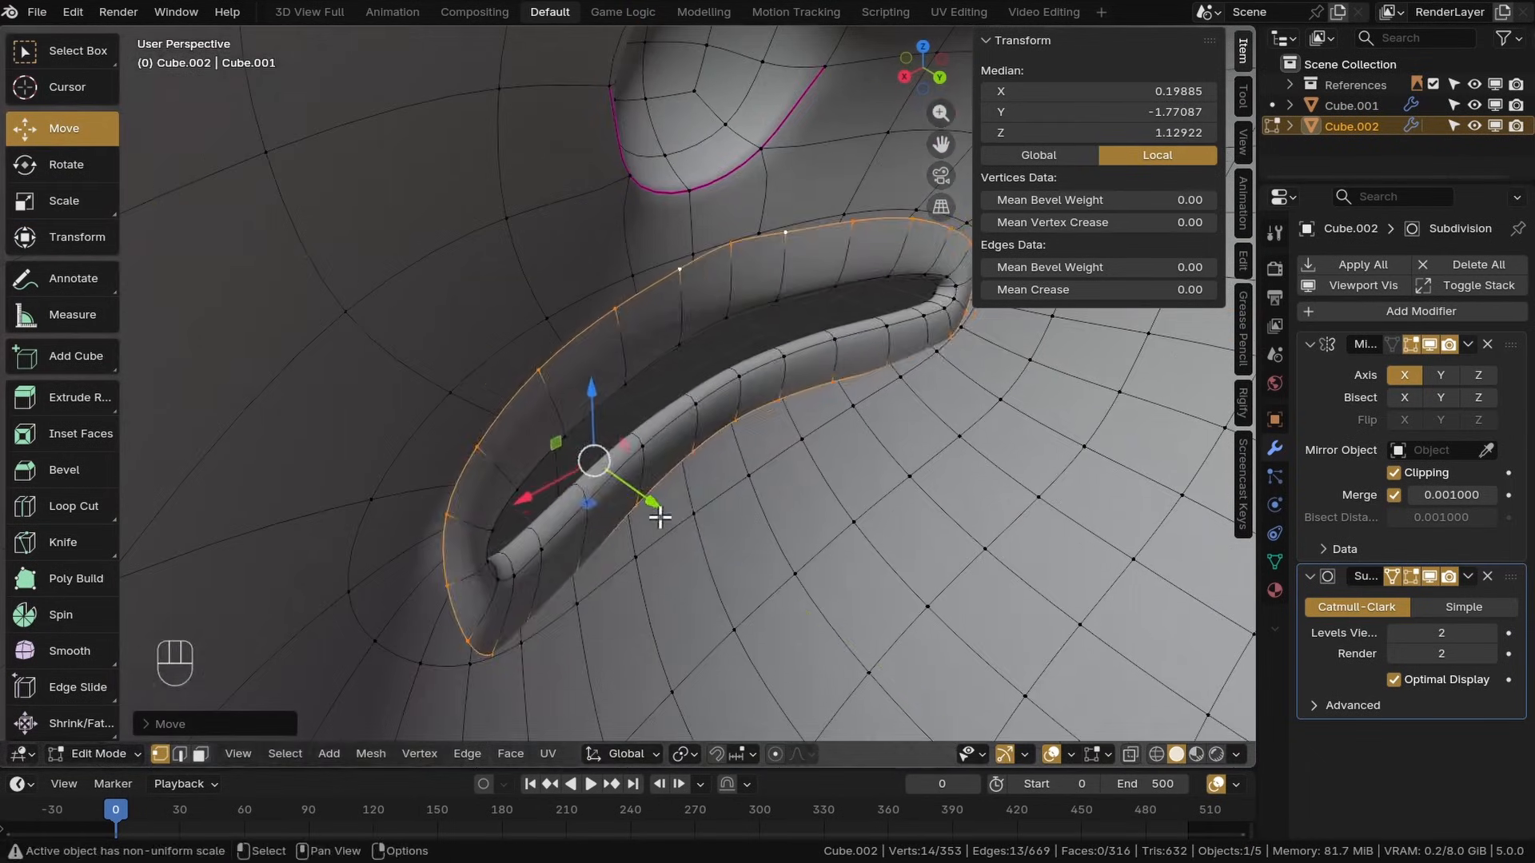
key(g)
click(675, 521)
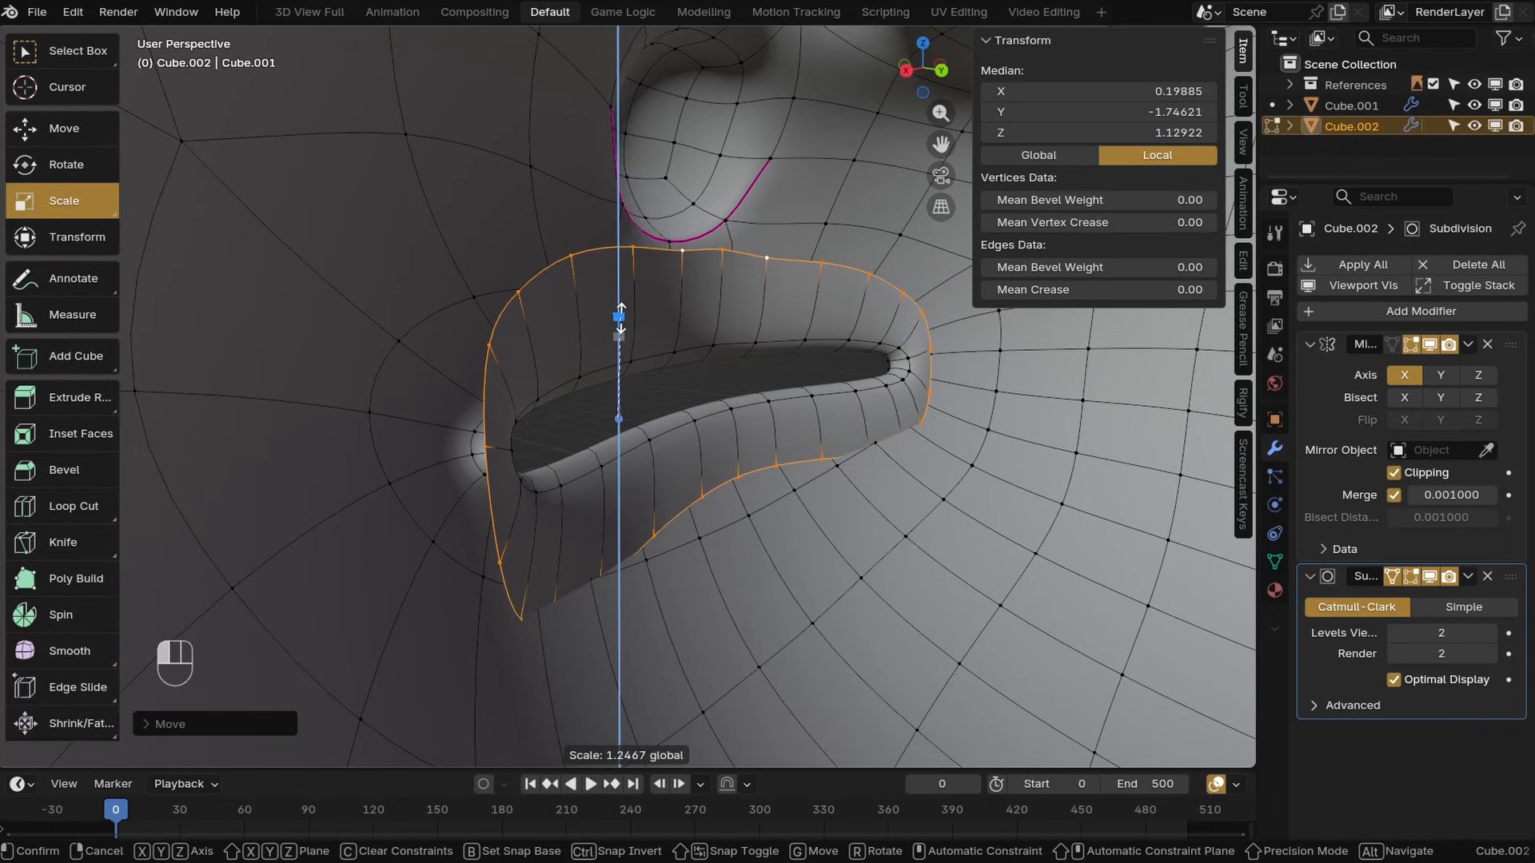
Try scaling the mouth's outer rim loop vertically with the gizmo
click(621, 320)
middle_drag(620, 320, 634, 334)
key(ctrl+z)
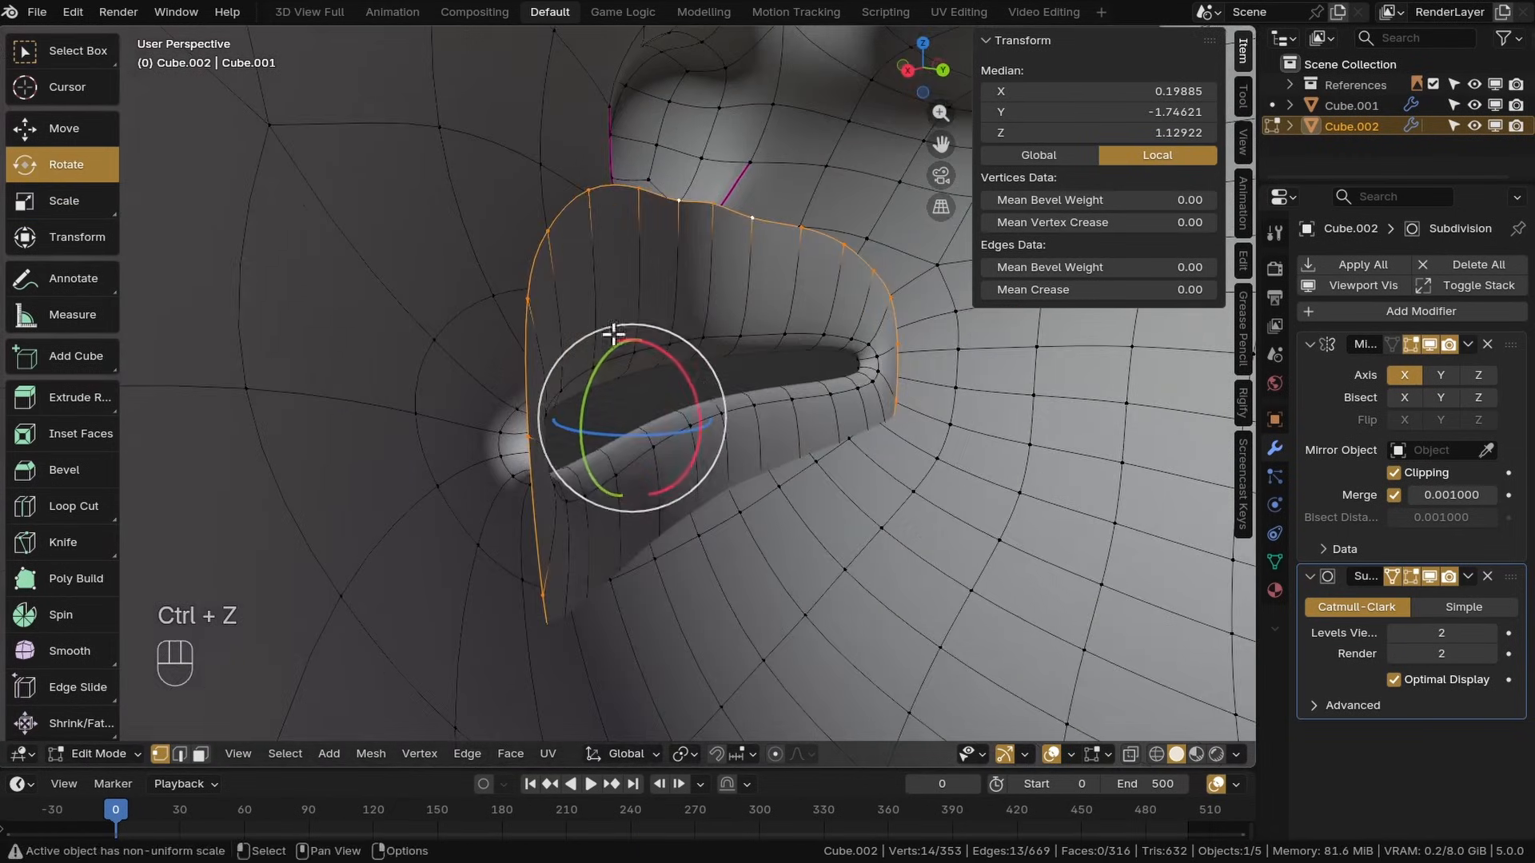
Move the mouth's outer rim loop into place and smooth its vertices
click(90, 130)
middle_drag(703, 400, 679, 448)
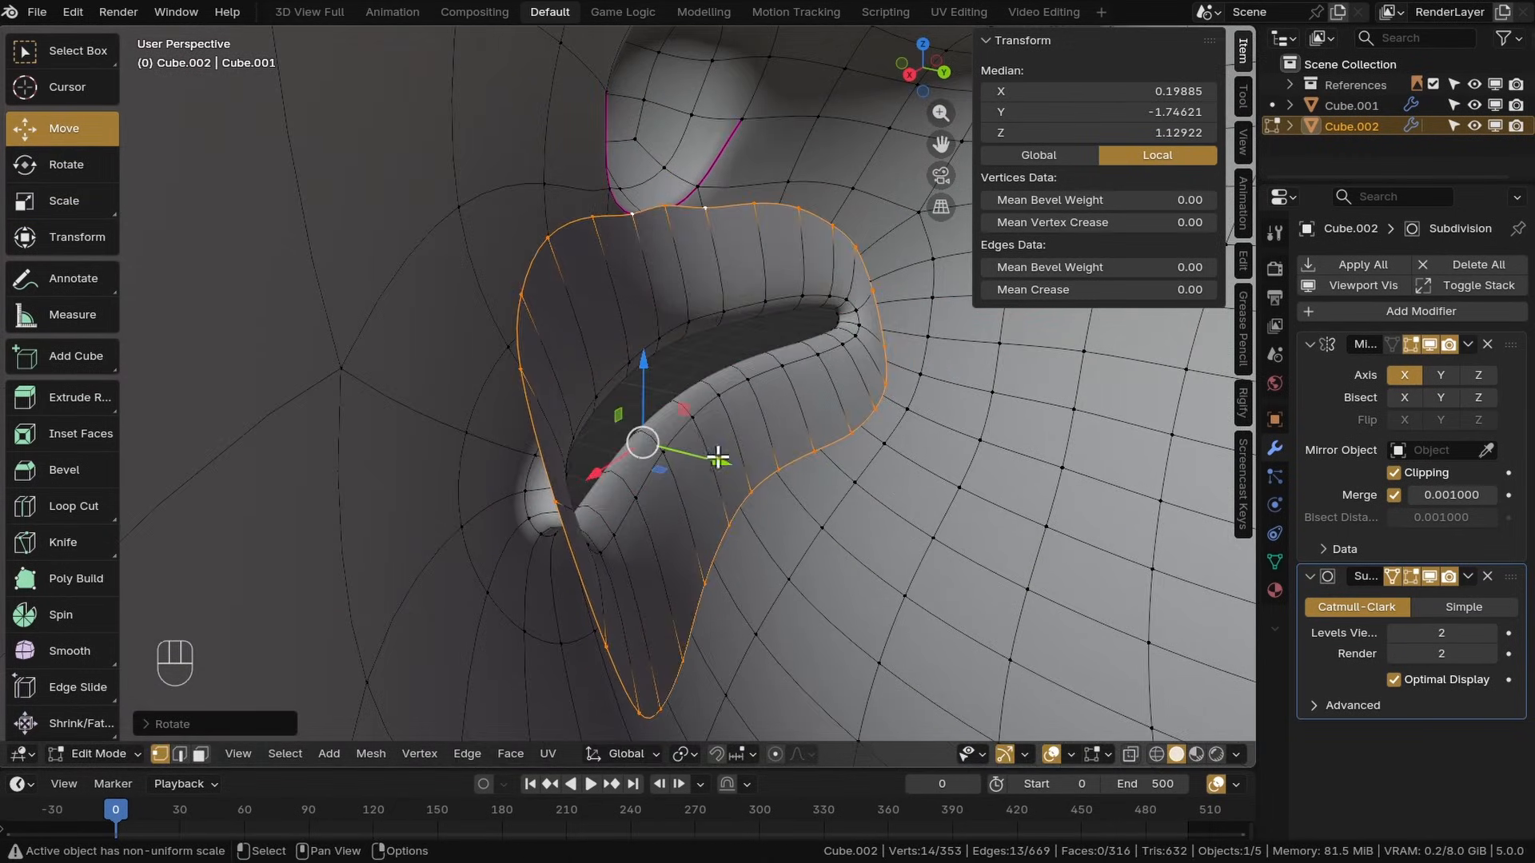
drag(717, 459, 761, 471)
middle_drag(761, 471, 687, 496)
click(63, 644)
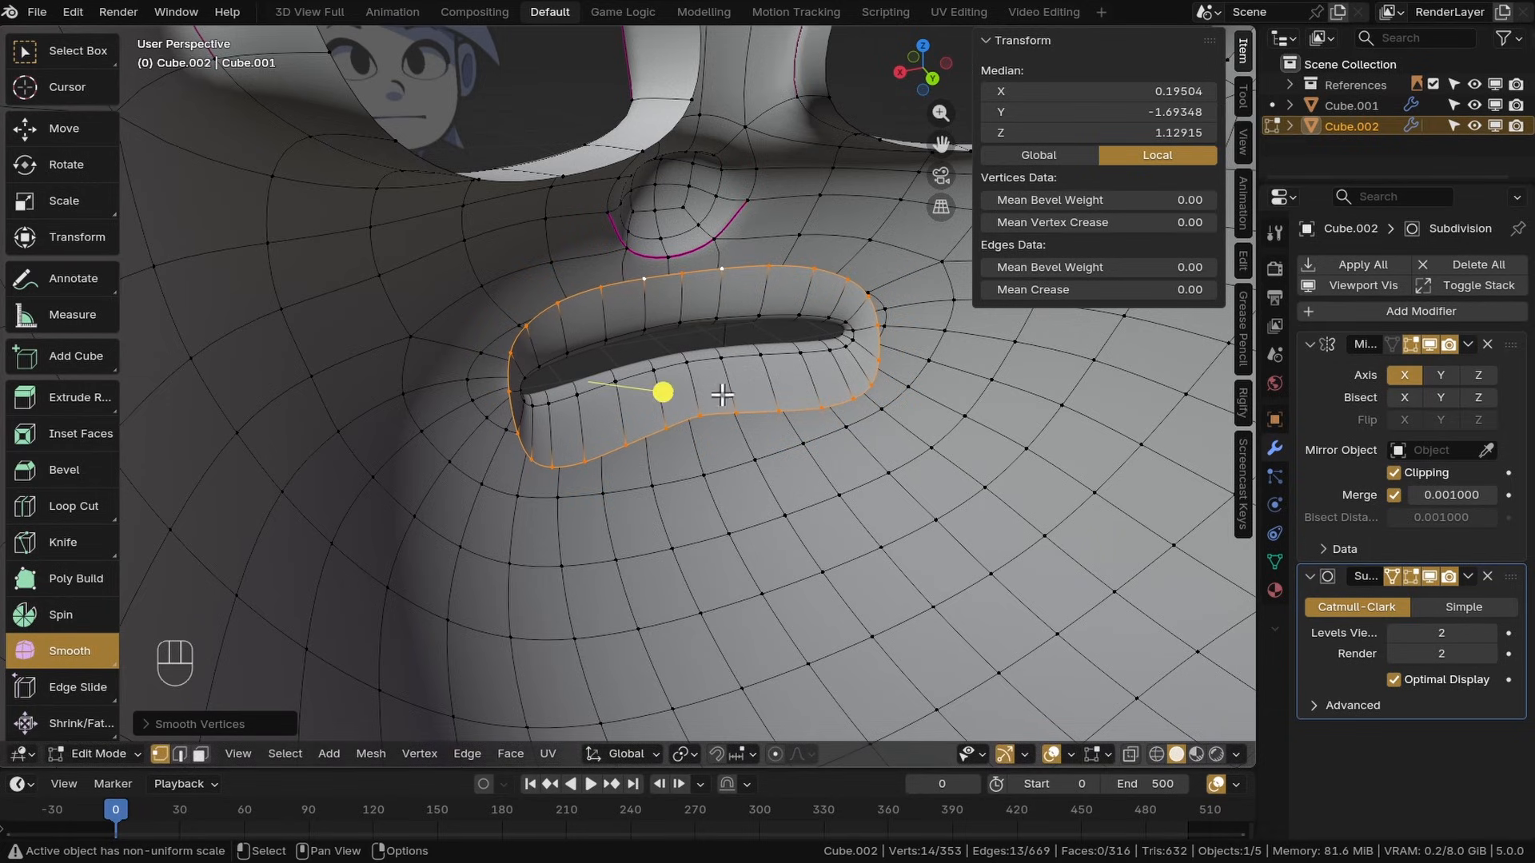
Adjust the outer mouth loop's scale, rotation and position with the gizmos to shape the lip
click(85, 202)
drag(590, 311, 590, 288)
middle_drag(590, 288, 559, 272)
click(85, 166)
drag(677, 357, 688, 375)
click(85, 131)
middle_drag(552, 336, 580, 429)
Save the file, extrude the outer mouth loop outward and flatten it with the Scale tool
key(ctrl+s)
key(e)
right_click(579, 428)
drag(418, 407, 490, 439)
shift+middle_drag(490, 438, 538, 469)
click(68, 204)
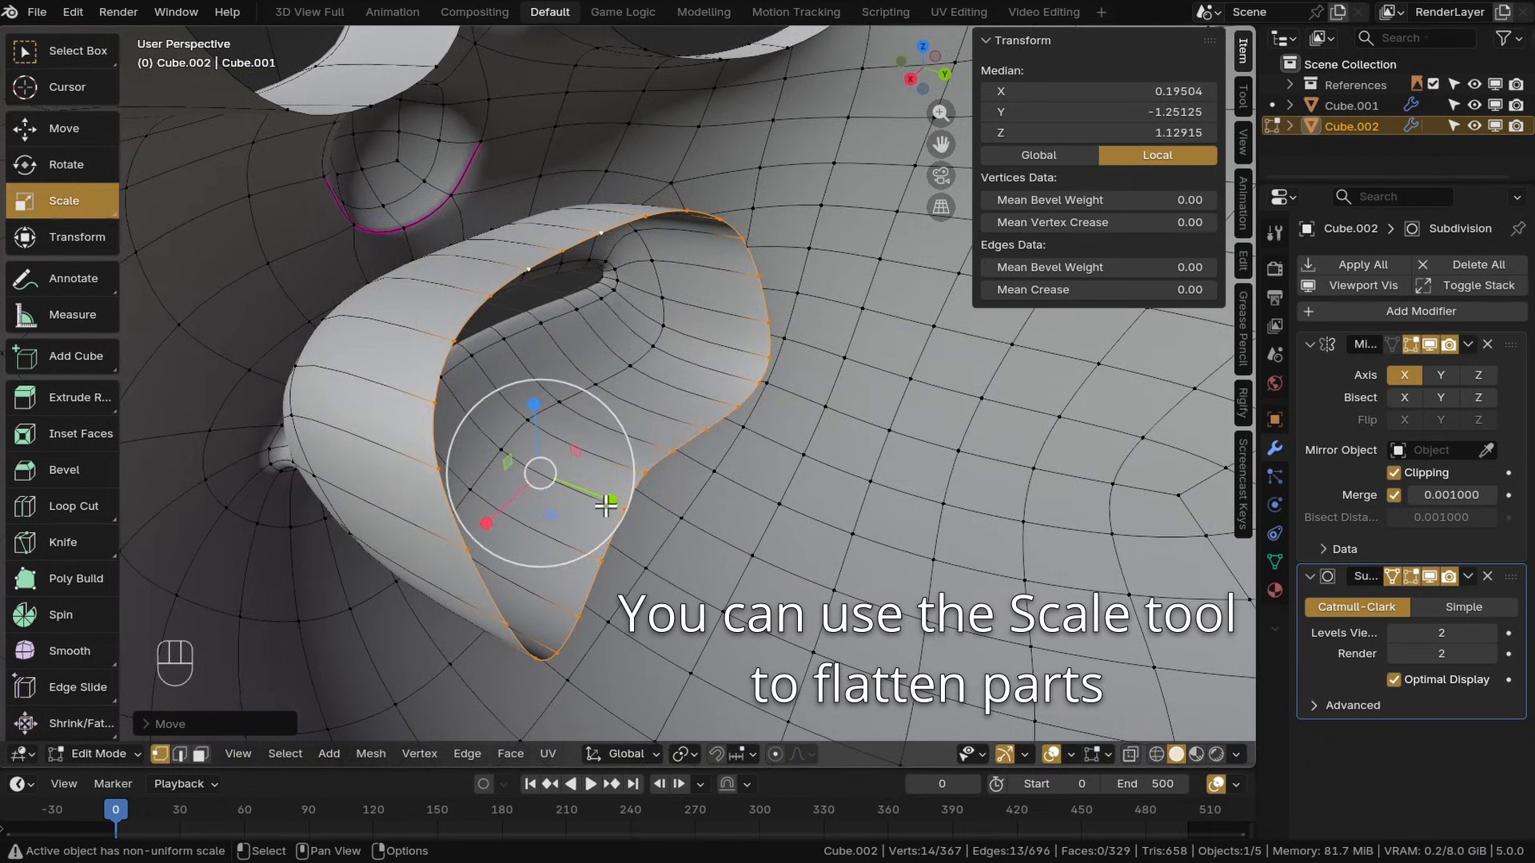
drag(606, 505, 541, 473)
Extrude the lip loop again and move it forward
click(14, 132)
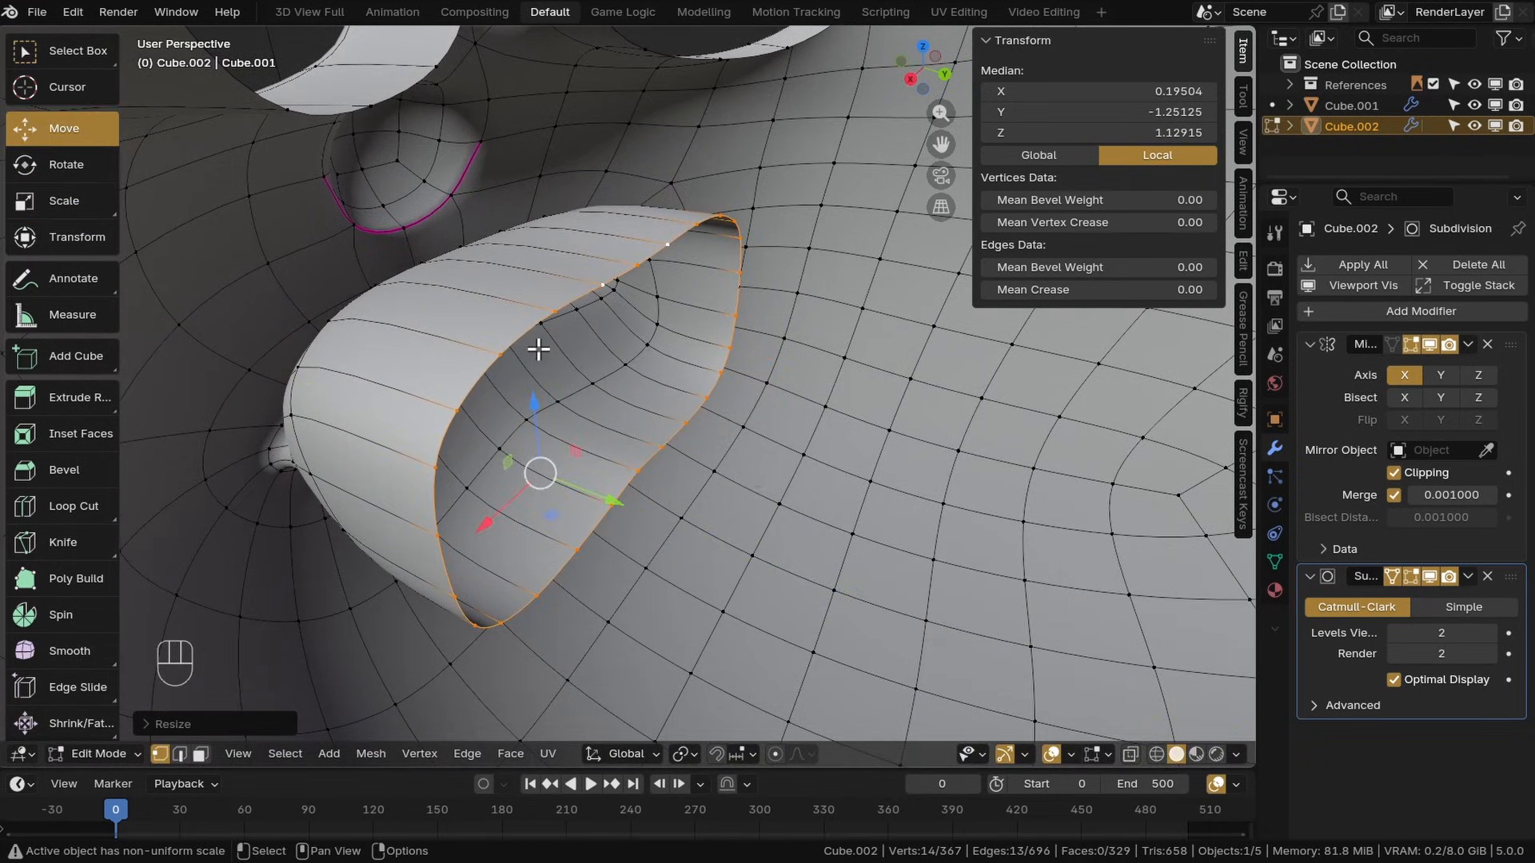
shift+middle_drag(654, 410, 620, 387)
key(e)
right_click(618, 392)
drag(572, 475, 885, 627)
shift+middle_drag(885, 568, 675, 435)
Save, extrude the lip loop once more and merge its vertices at center
key(ctrl+s)
key(e)
right_click(611, 403)
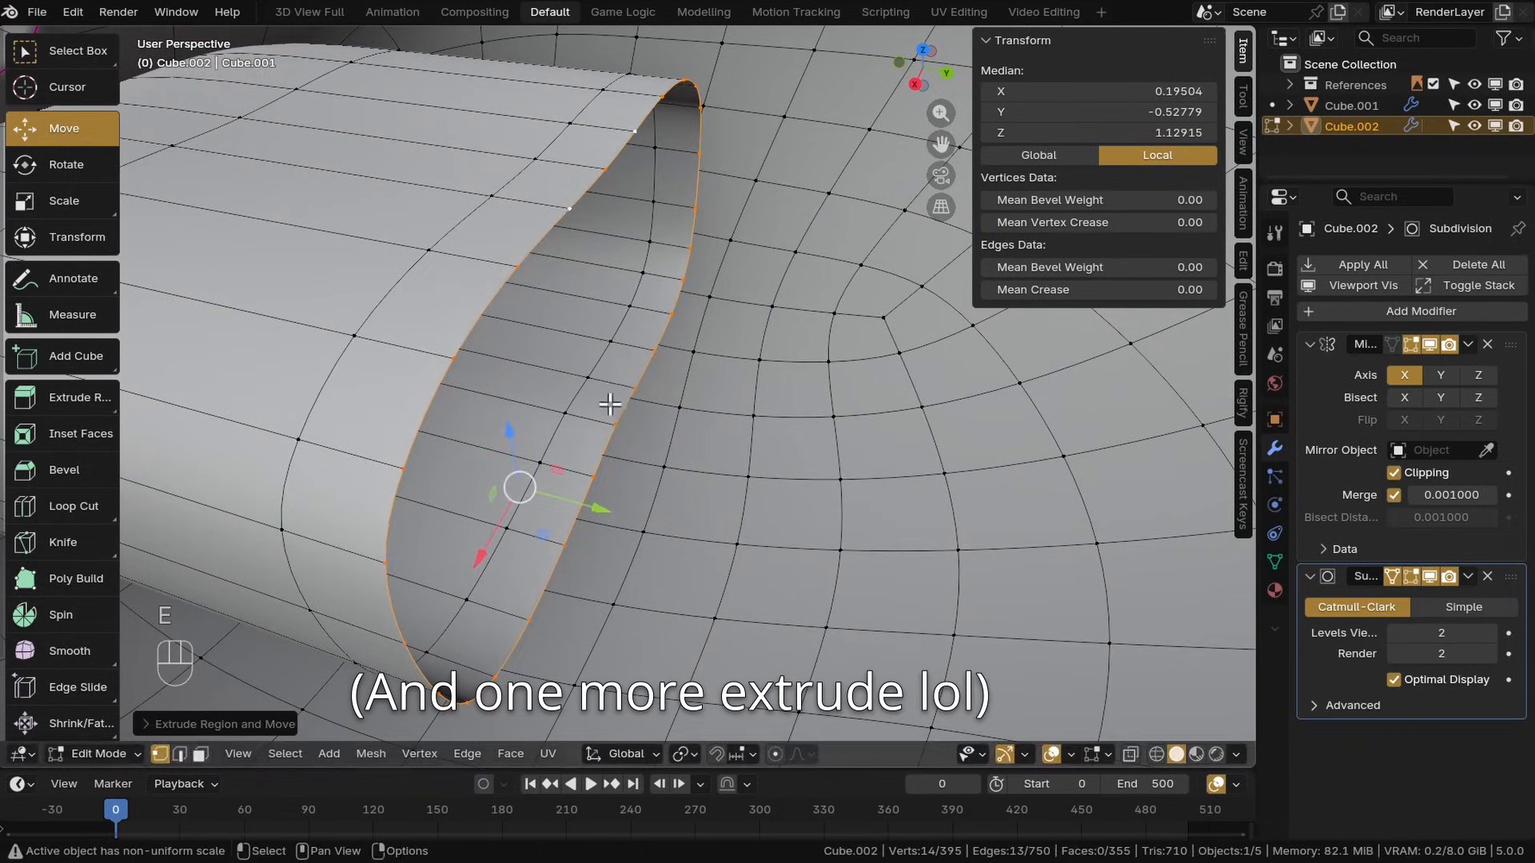
key(m)
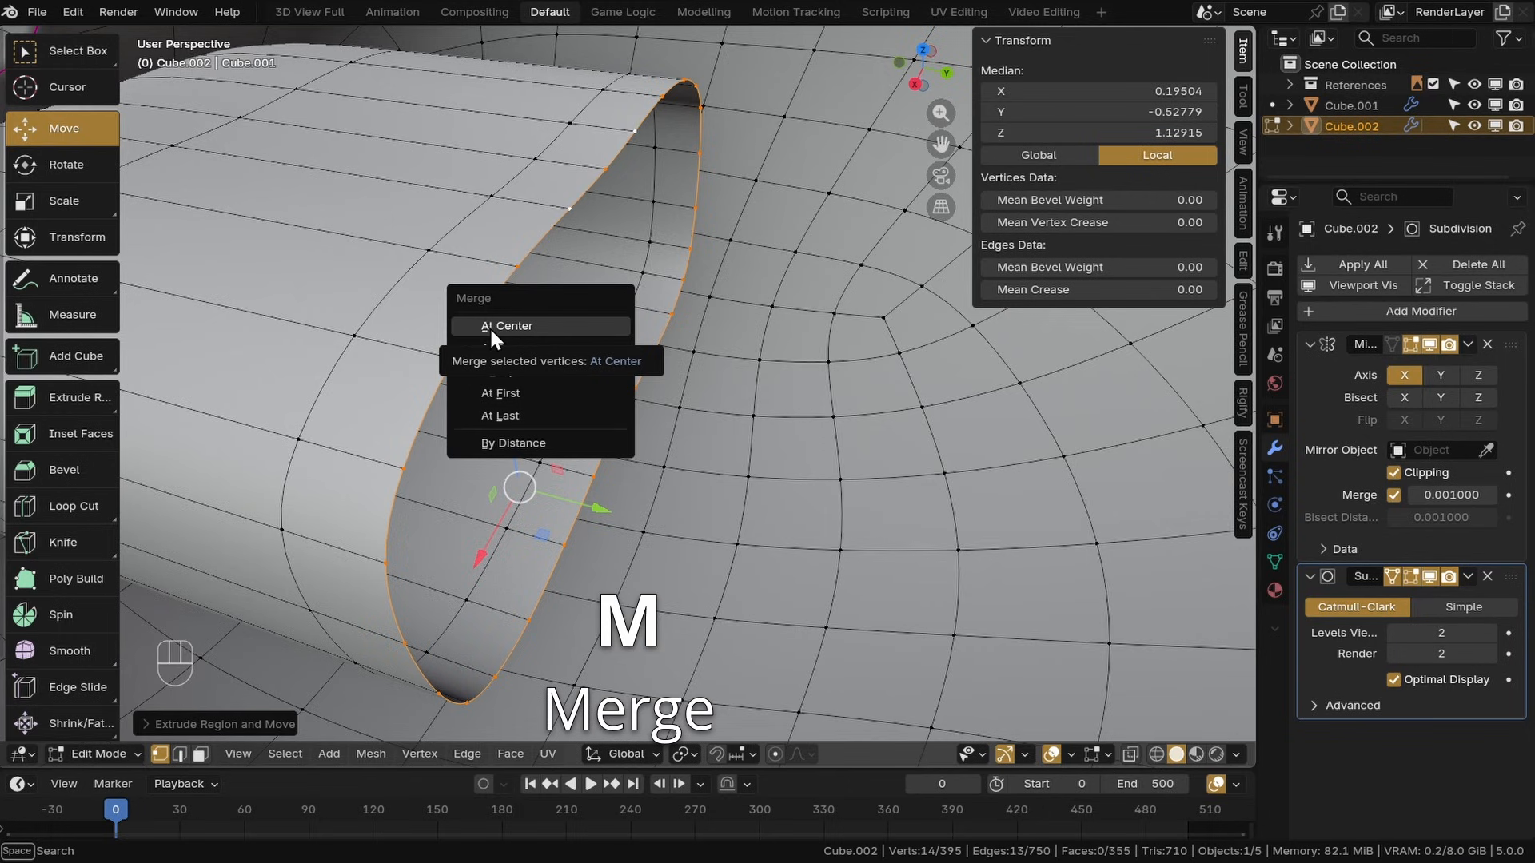
click(511, 327)
Move the merged vertex at the mouth's center back toward the head
middle_drag(573, 362, 400, 386)
key(g)
key(x)
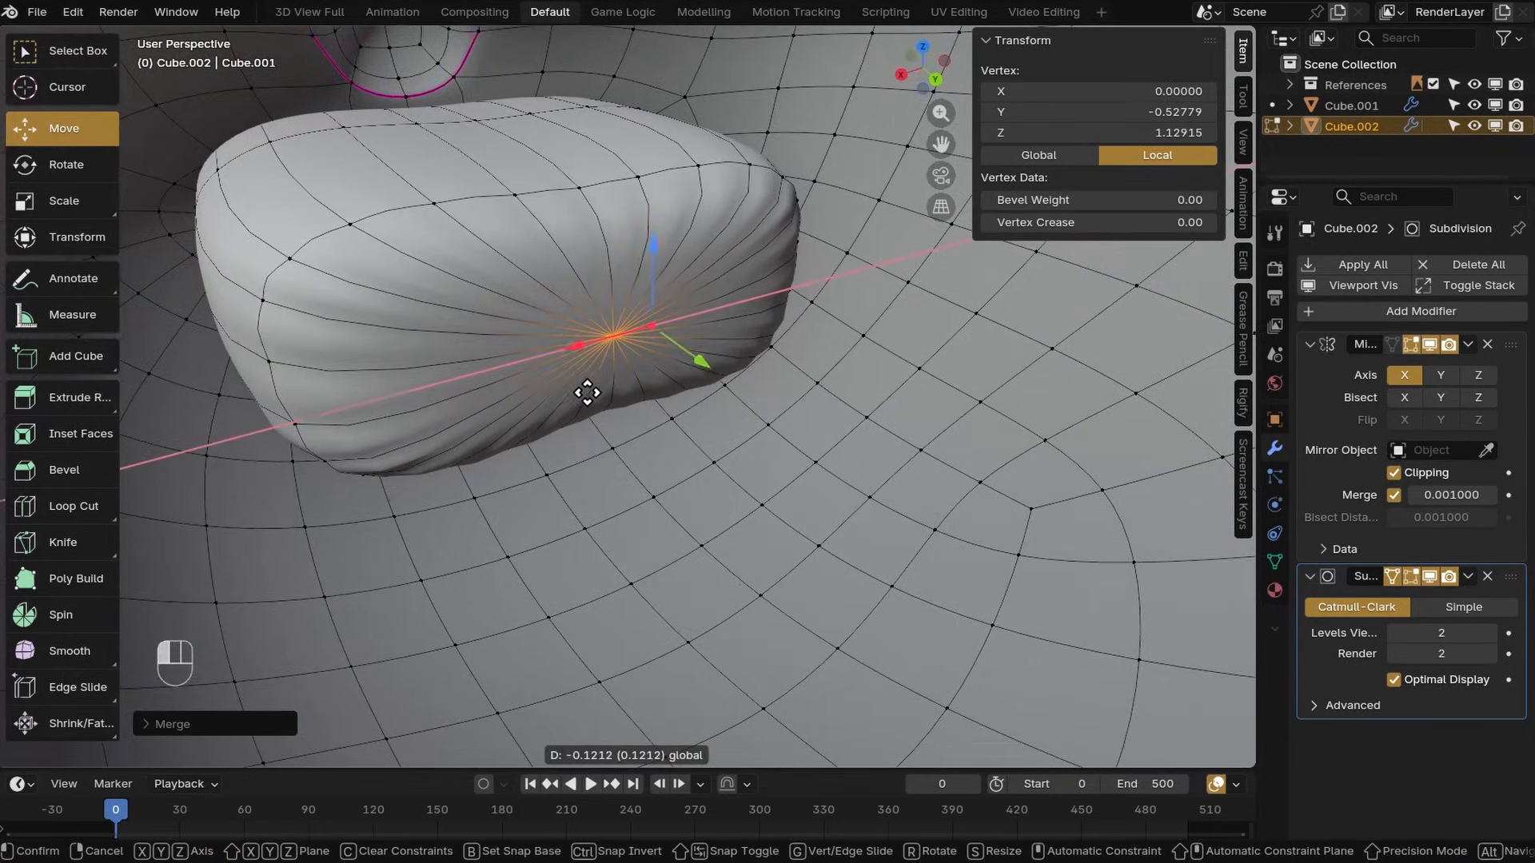
drag(587, 393, 587, 392)
middle_drag(488, 356, 615, 372)
scroll(572, 353, down, 6)
scroll(469, 366, up, 6)
scroll(615, 371, down, 2)
drag(822, 403, 862, 431)
middle_drag(767, 412, 831, 424)
shift+middle_drag(831, 424, 808, 387)
middle_drag(808, 387, 810, 398)
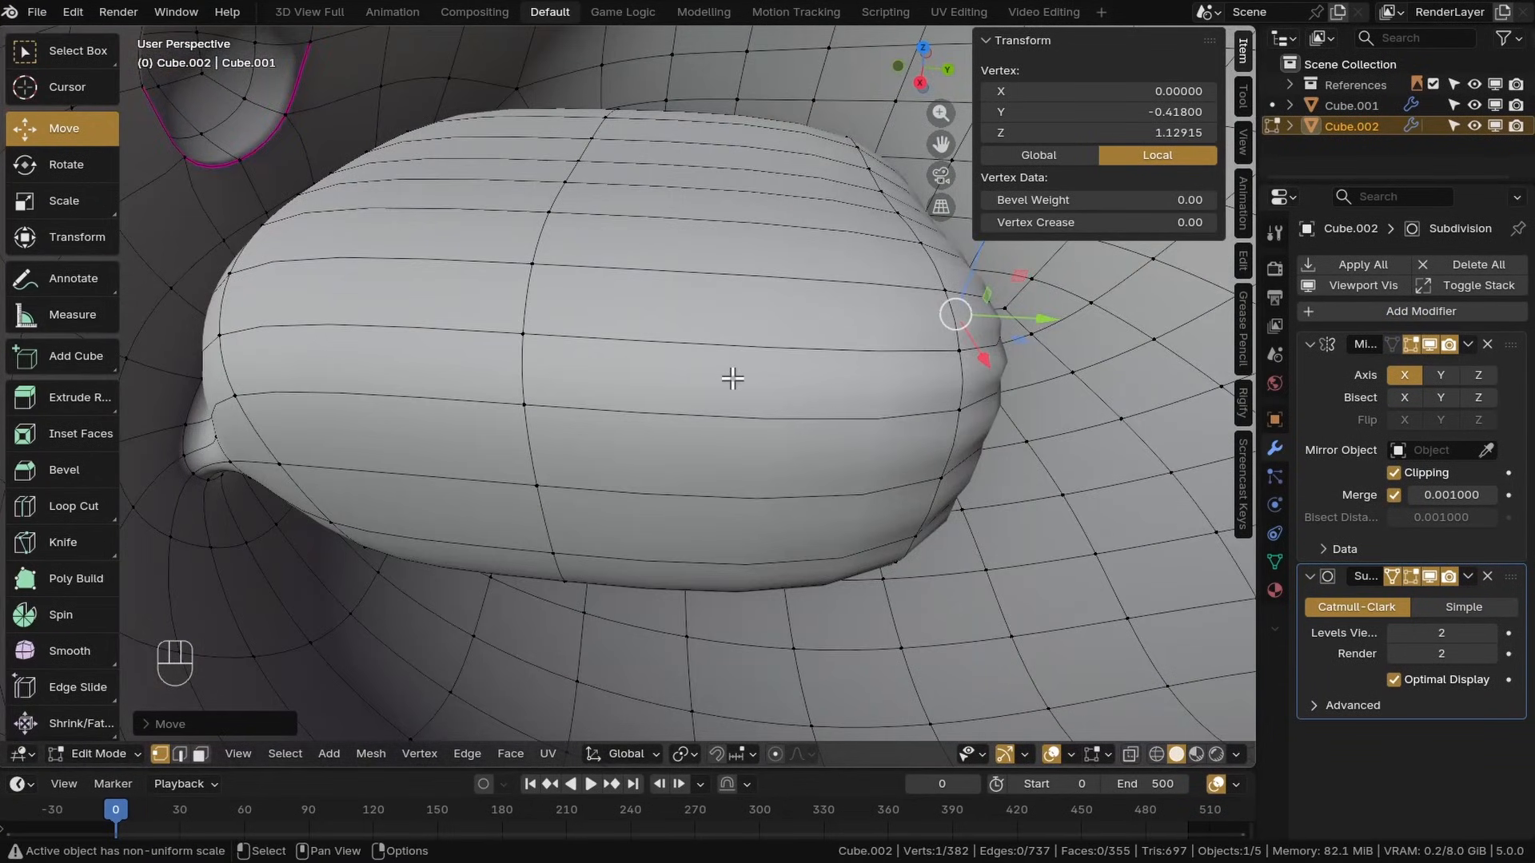
Select the faces inside the mouth and scale them with the Scale tool
middle_drag(729, 371, 636, 302)
alt+click(401, 359)
alt+shift+click(401, 360)
middle_drag(400, 360, 336, 346)
click(64, 200)
drag(814, 302, 793, 364)
middle_drag(576, 364, 719, 446)
scroll(719, 446, up, 5)
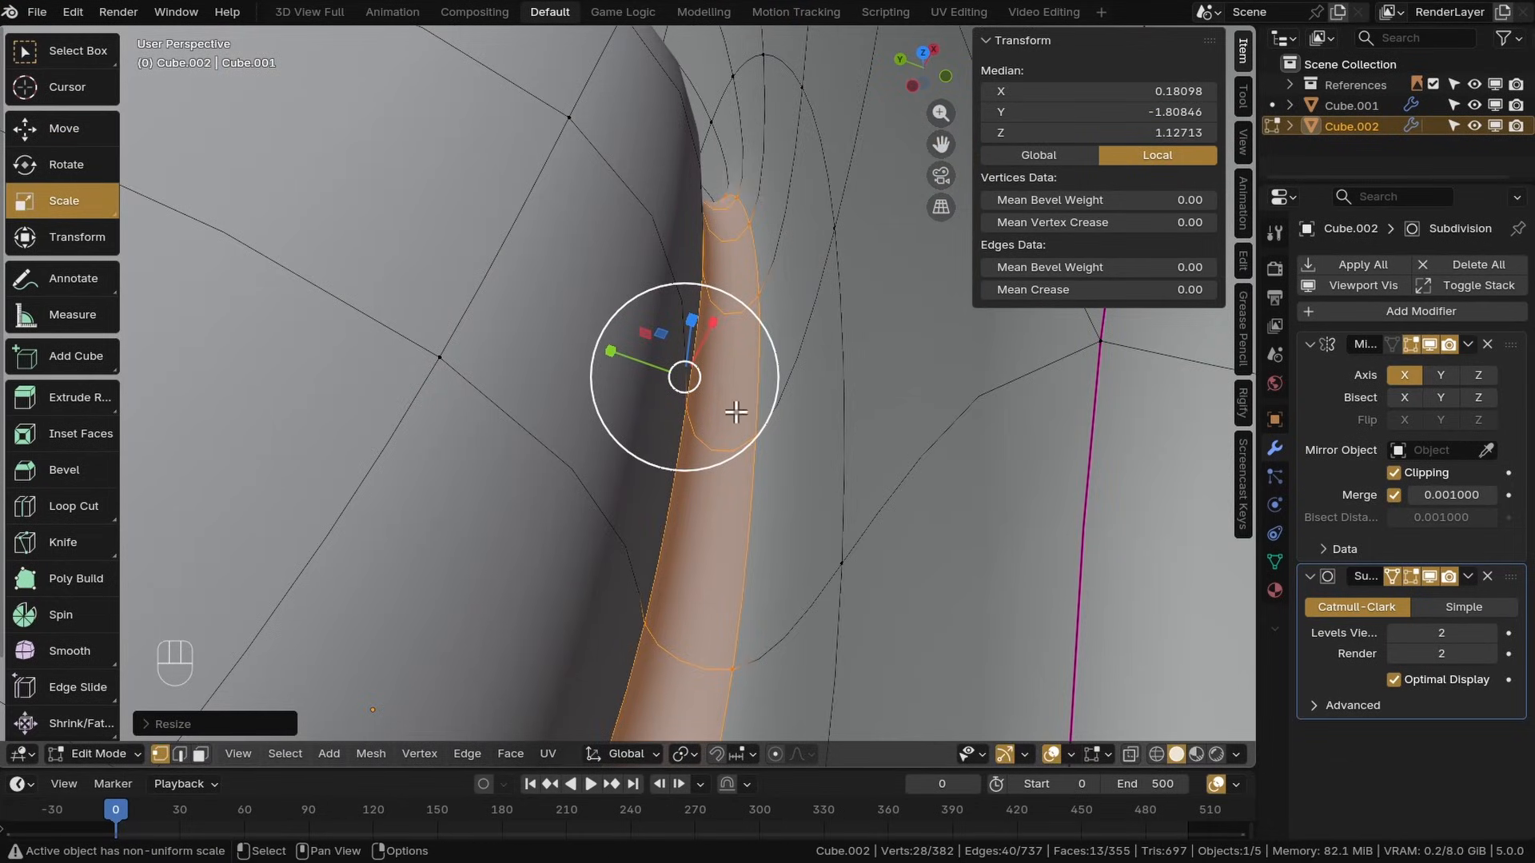
Add a loop cut along the mouth's inner edge
key(ctrl+r)
click(719, 446)
right_click(719, 446)
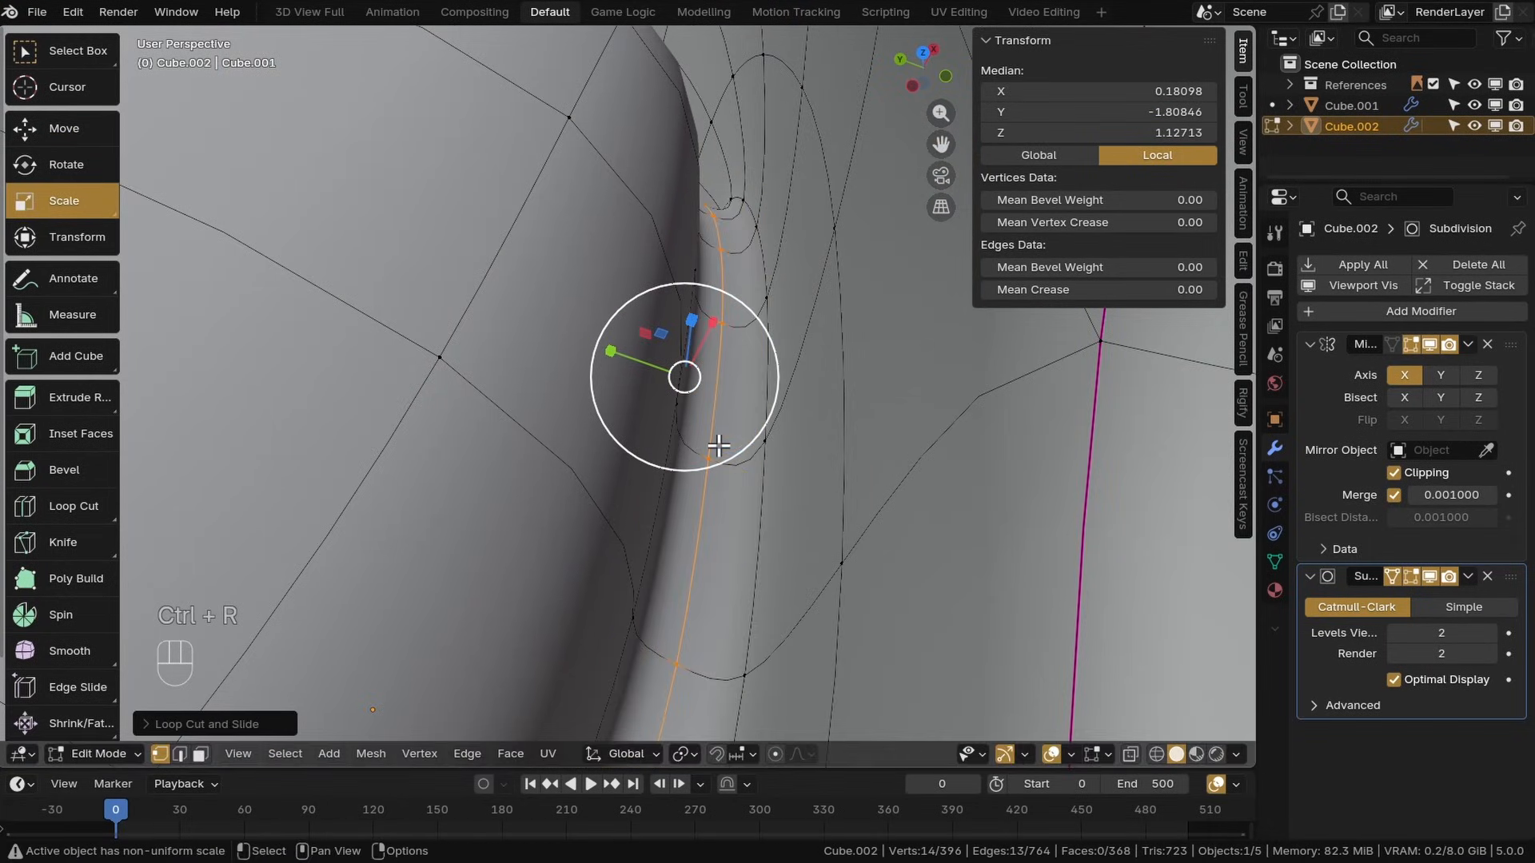
middle_drag(807, 416, 736, 370)
middle_drag(737, 370, 769, 340)
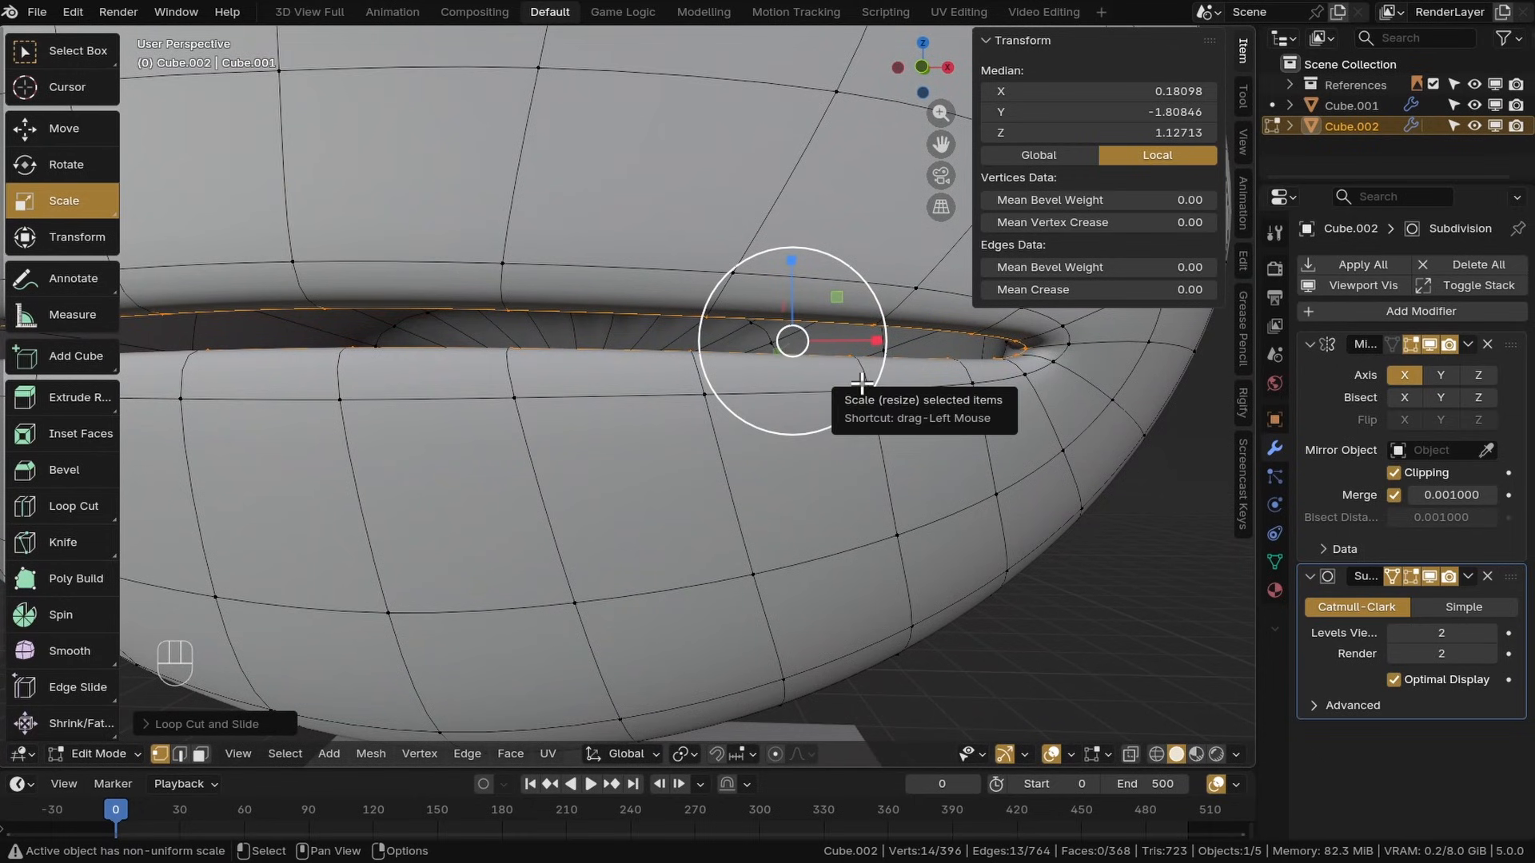
Scale the new mouth loop vertically to narrow the mouth gap, undoing the last change
middle_drag(862, 384, 811, 384)
shift+middle_drag(810, 383, 800, 424)
scroll(800, 424, down, 2)
drag(744, 321, 745, 349)
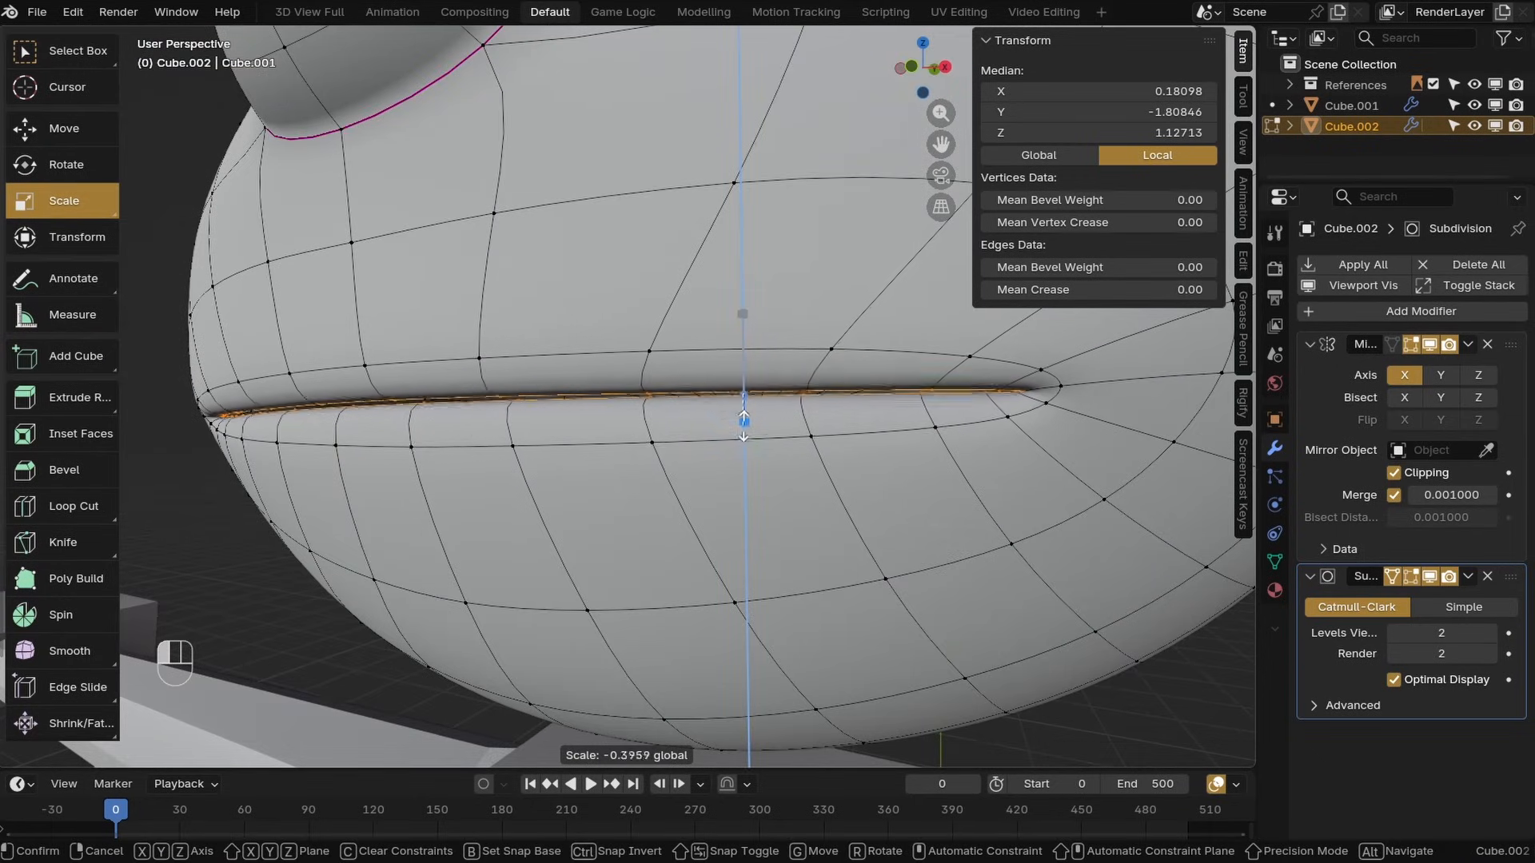
drag(739, 450, 739, 453)
middle_drag(739, 453, 720, 399)
click(64, 129)
key(ctrl+z)
Enable proportional editing with Smooth falloff and move the mouth corner vertex back along Y to tuck the corner in
click(451, 463)
click(778, 755)
click(809, 756)
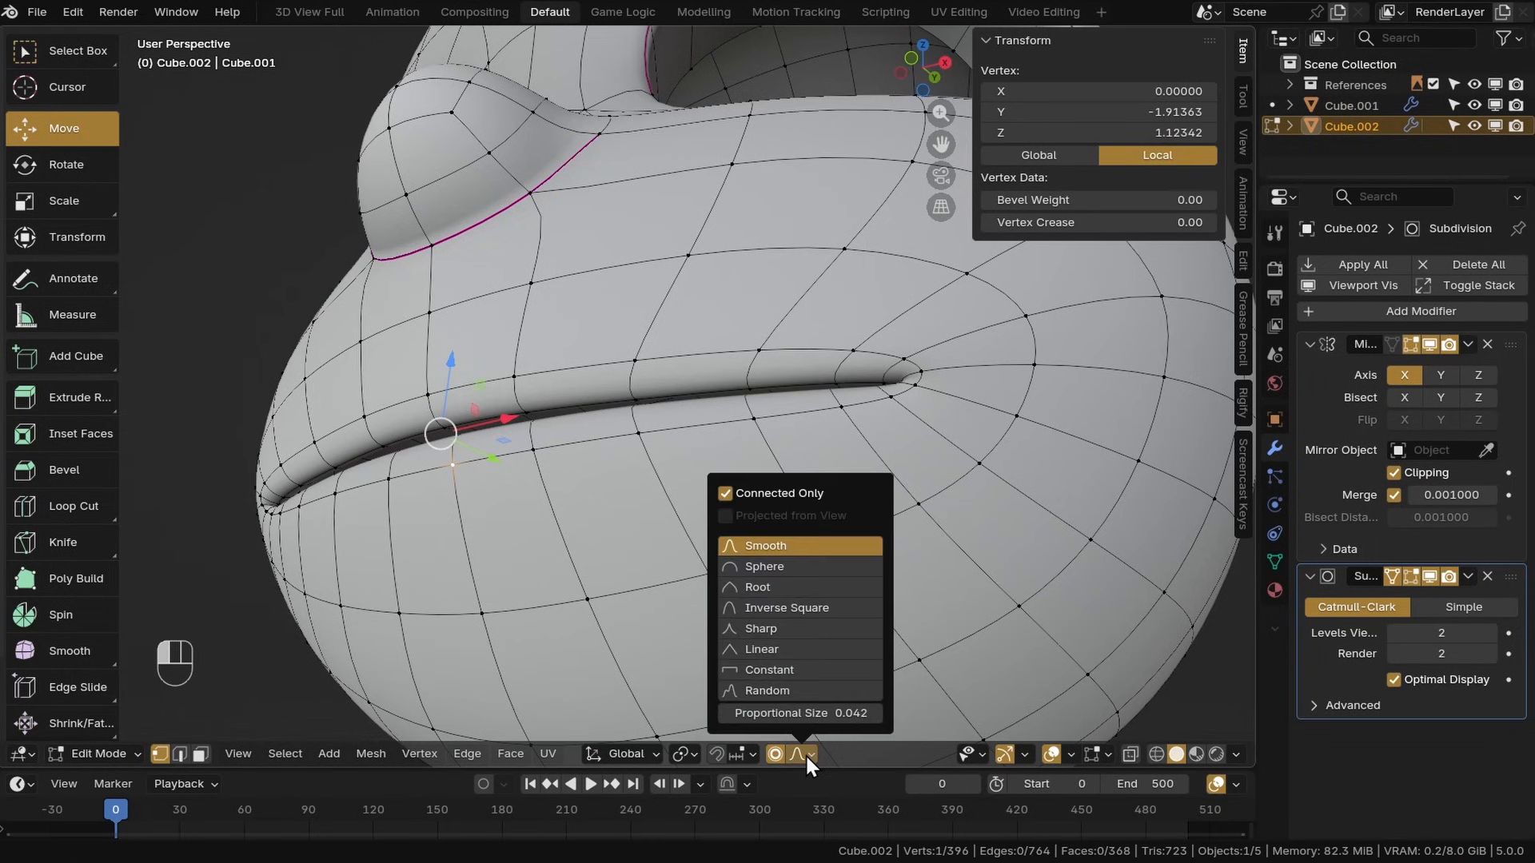
middle_drag(590, 463, 572, 415)
key(g)
key(y)
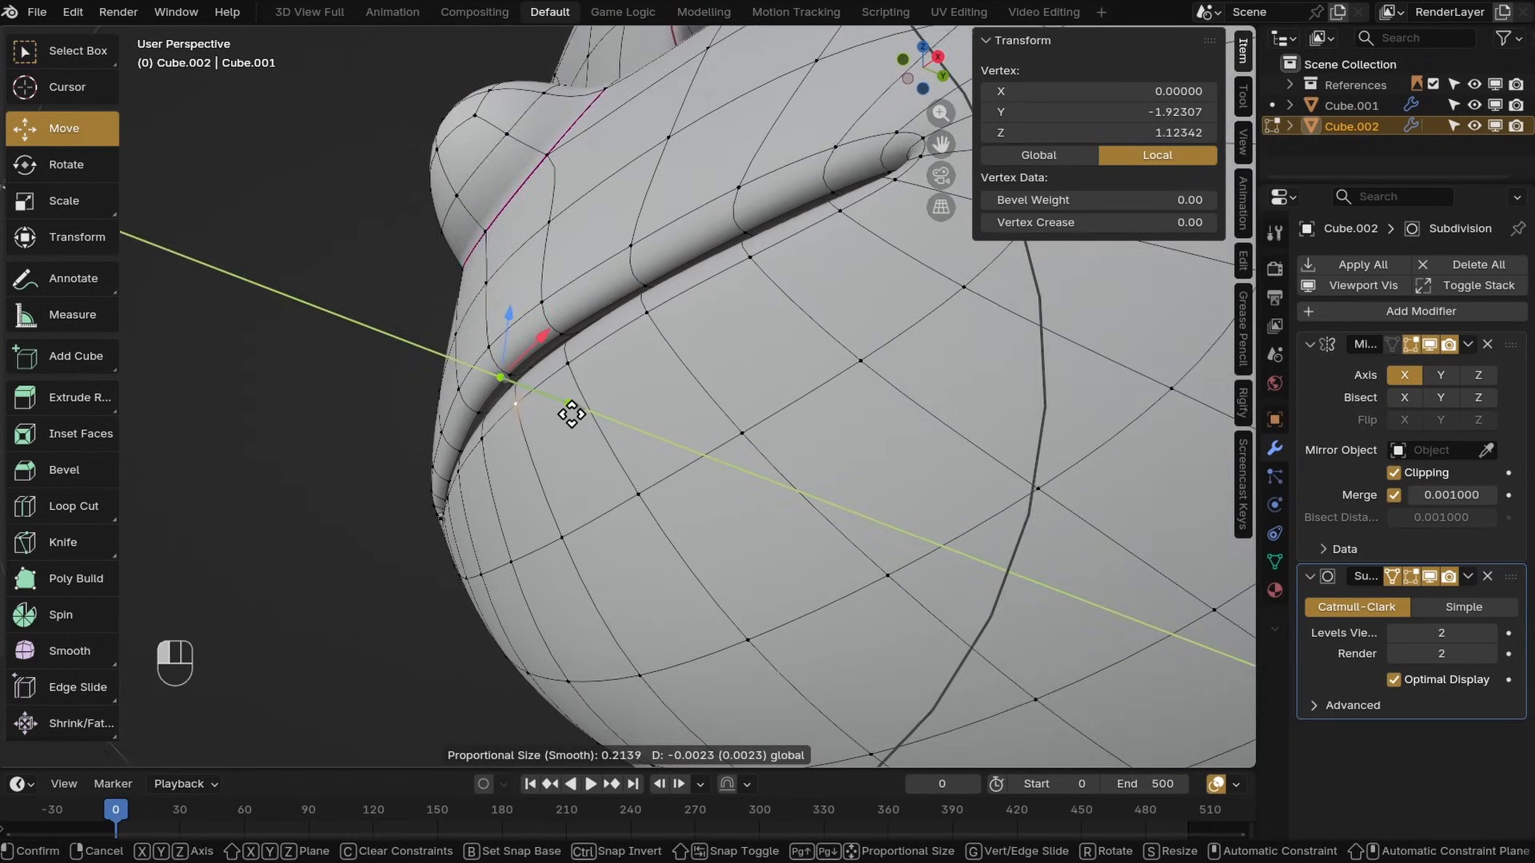
scroll(563, 415, down, 1)
drag(572, 414, 553, 415)
middle_drag(553, 415, 618, 445)
mouse_move(618, 444)
shift+middle_down()
mouse_move(614, 463)
mouse_move(639, 456)
shift+middle_up()
click(581, 359)
Refine the vertices around the mouth corner with small proportional moves to round the corner's crease
drag(563, 250, 566, 265)
scroll(620, 301, down, 6)
key(z)
key(z)
middle_drag(619, 301, 661, 463)
scroll(661, 384, up, 6)
click(659, 353)
middle_drag(661, 353, 670, 199)
drag(677, 176, 697, 186)
middle_drag(694, 188, 652, 396)
scroll(652, 396, up, 5)
middle_drag(652, 396, 648, 457)
scroll(651, 518, down, 16)
drag(636, 517, 680, 520)
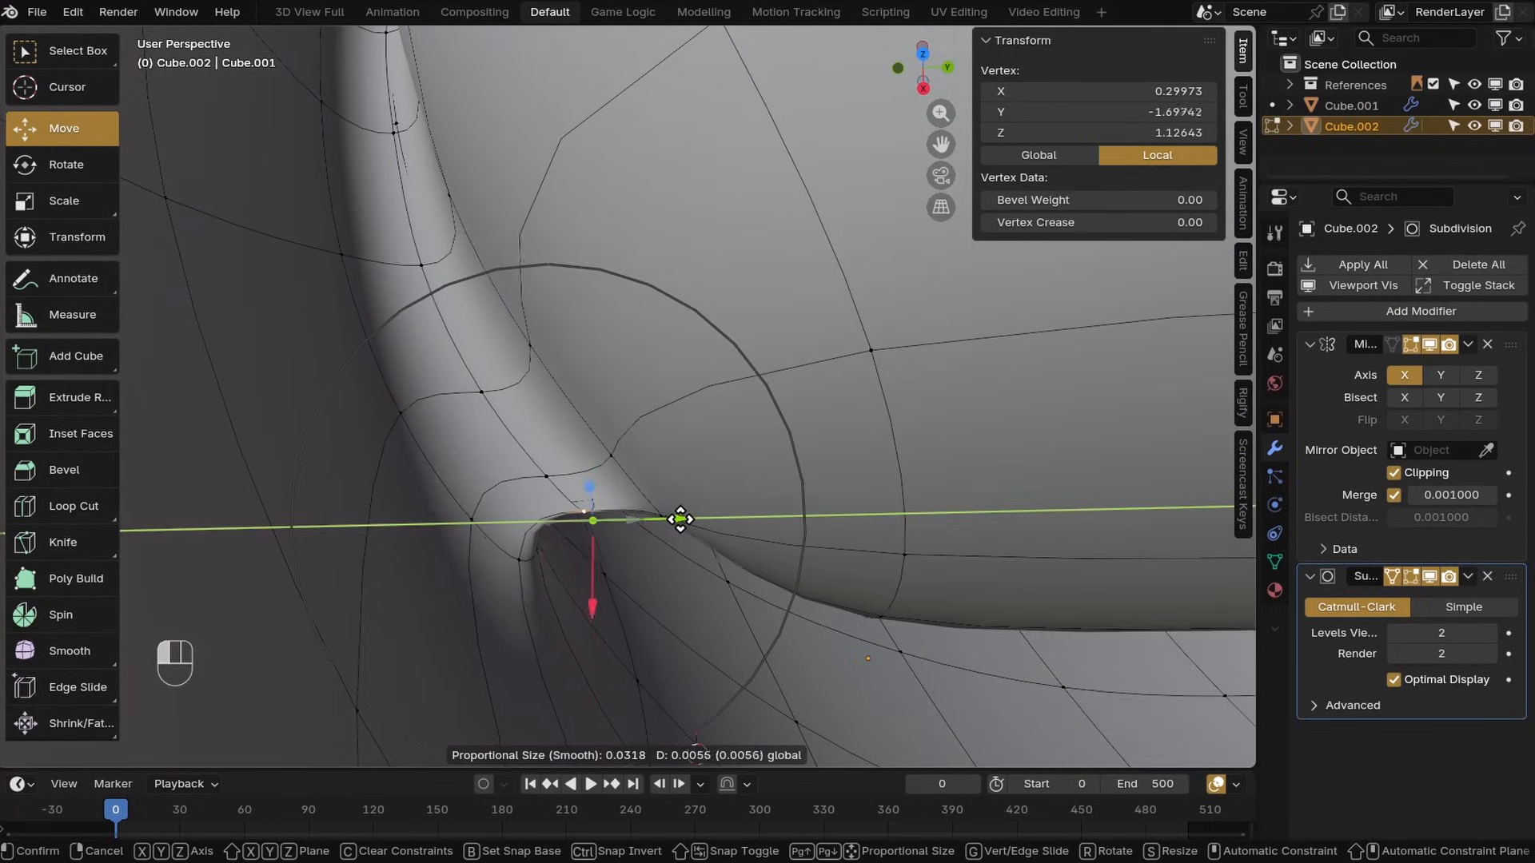
middle_drag(683, 520, 659, 392)
Select the lower lip edge loop and move it to shape the lip's underside
scroll(687, 408, down, 8)
key(z)
scroll(661, 376, up, 6)
key(z)
alt+click(667, 342)
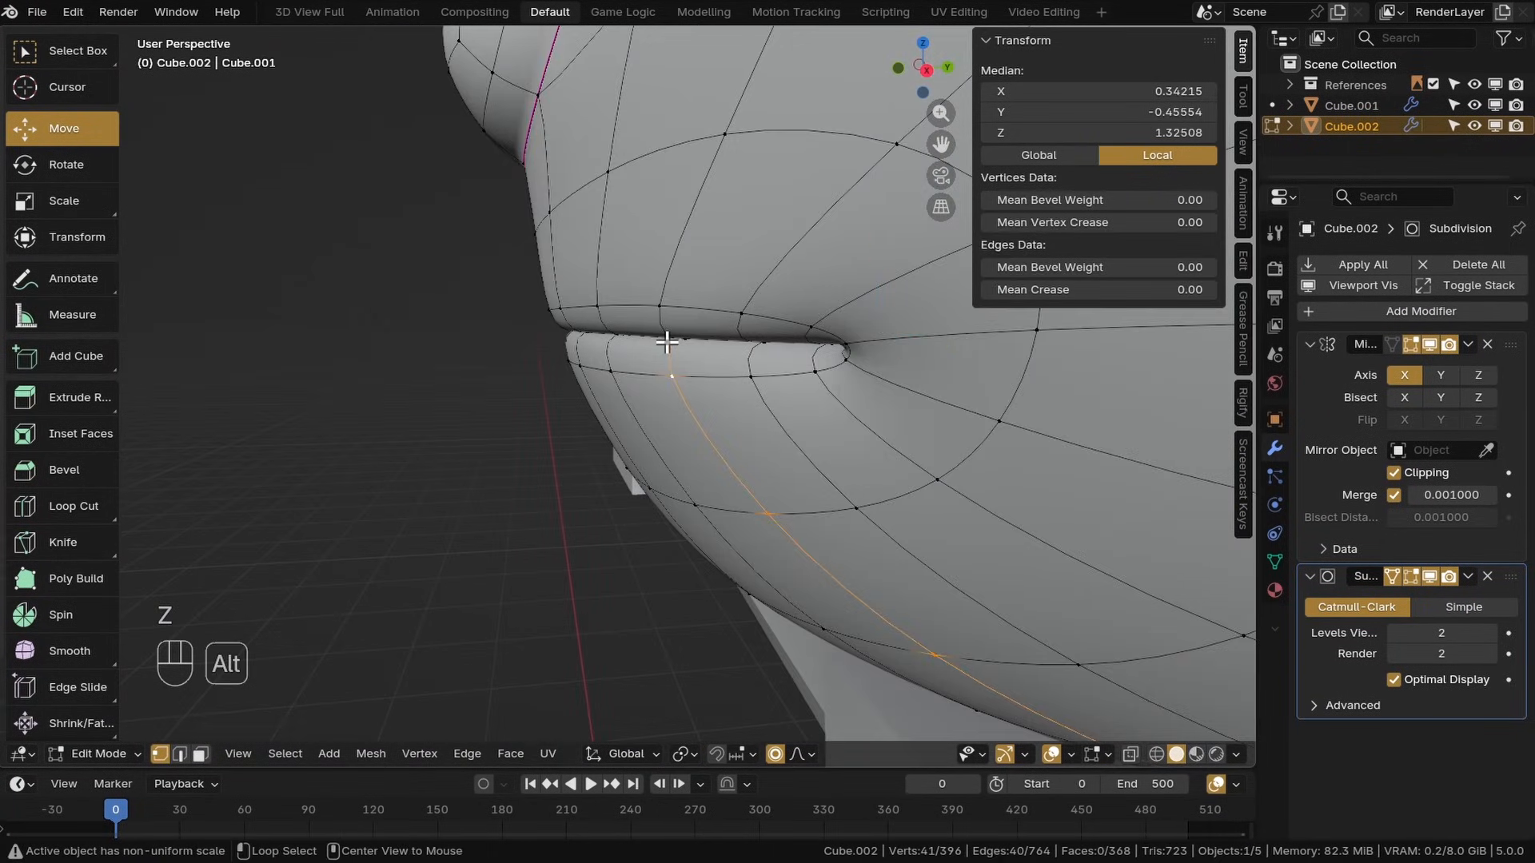
alt+click(670, 334)
middle_drag(670, 334, 649, 344)
drag(708, 363, 747, 365)
scroll(735, 375, down, 8)
key(z)
middle_drag(583, 428, 658, 442)
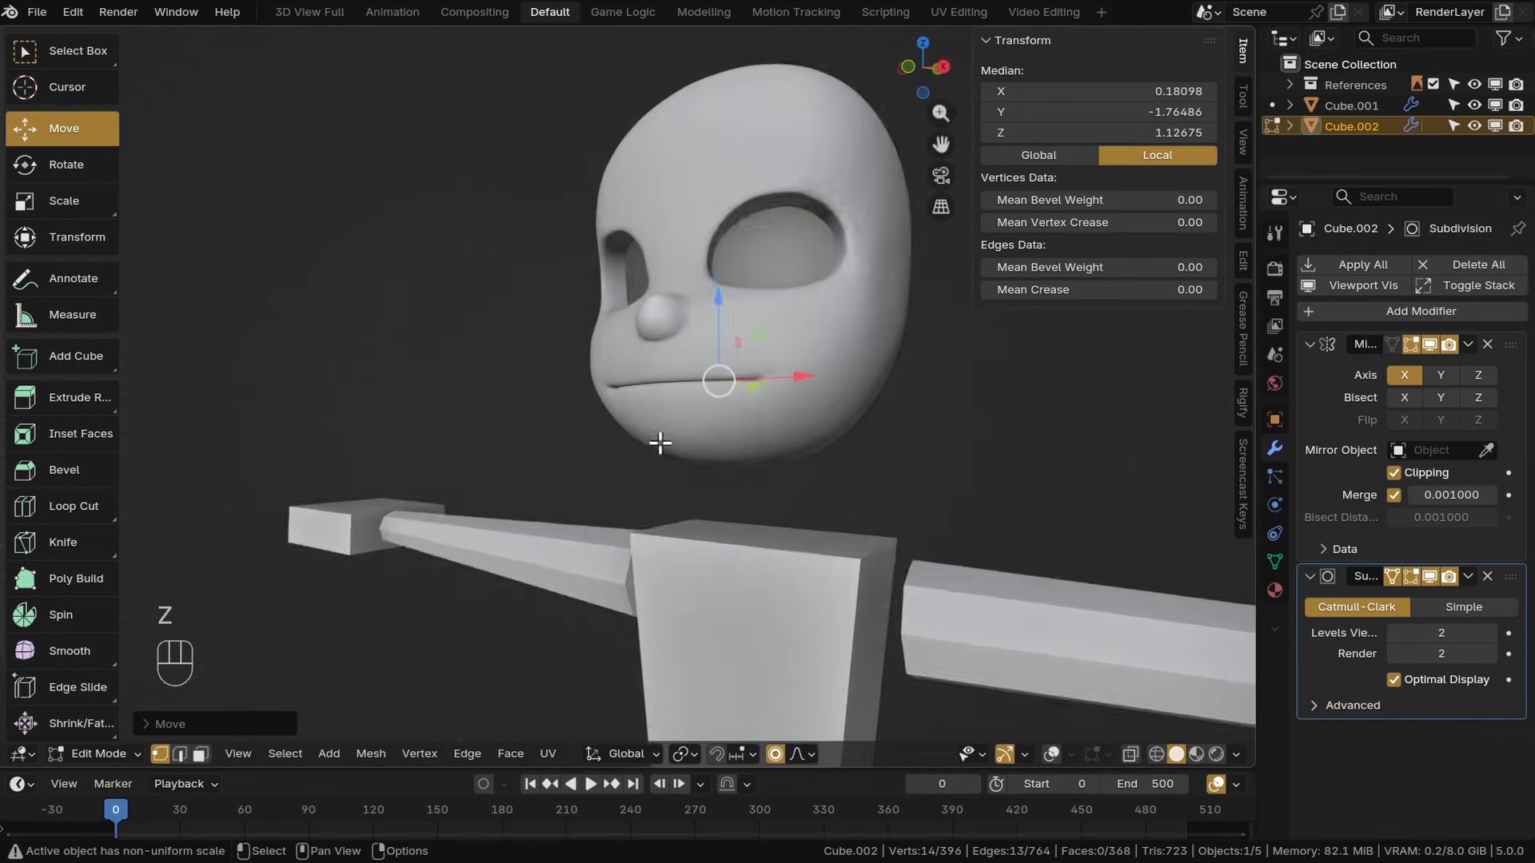
Switch to front view and nudge the cheek vertices beside the nose with proportional moves
key(KP_1)
key(z)
scroll(799, 471, up, 10)
scroll(871, 472, down, 5)
drag(811, 347, 812, 357)
key(z)
key(z)
click(872, 429)
key(z)
scroll(903, 472, down, 3)
shift+middle_drag(914, 479, 899, 481)
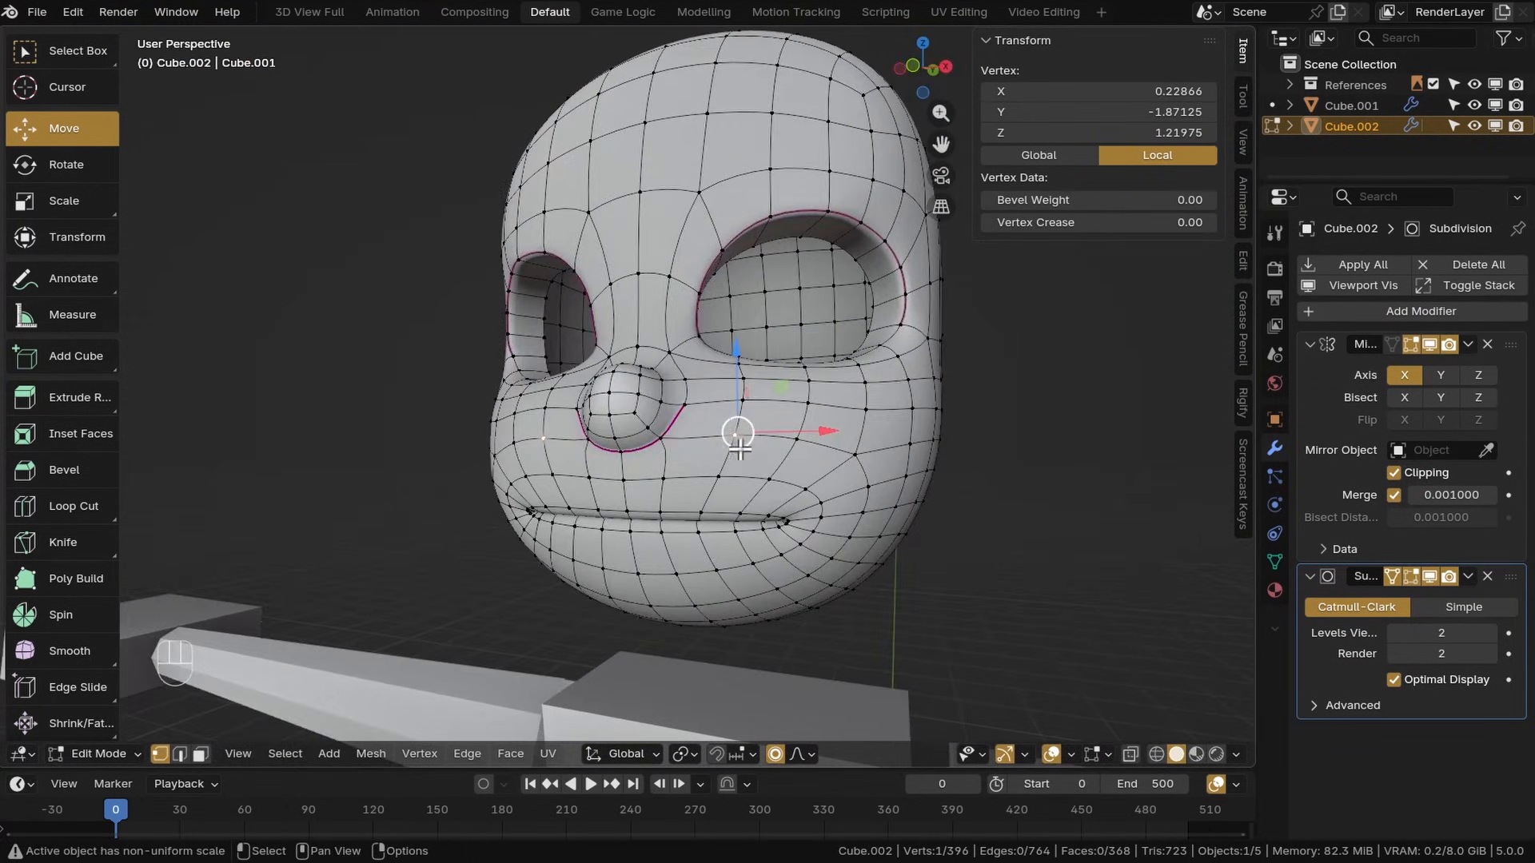
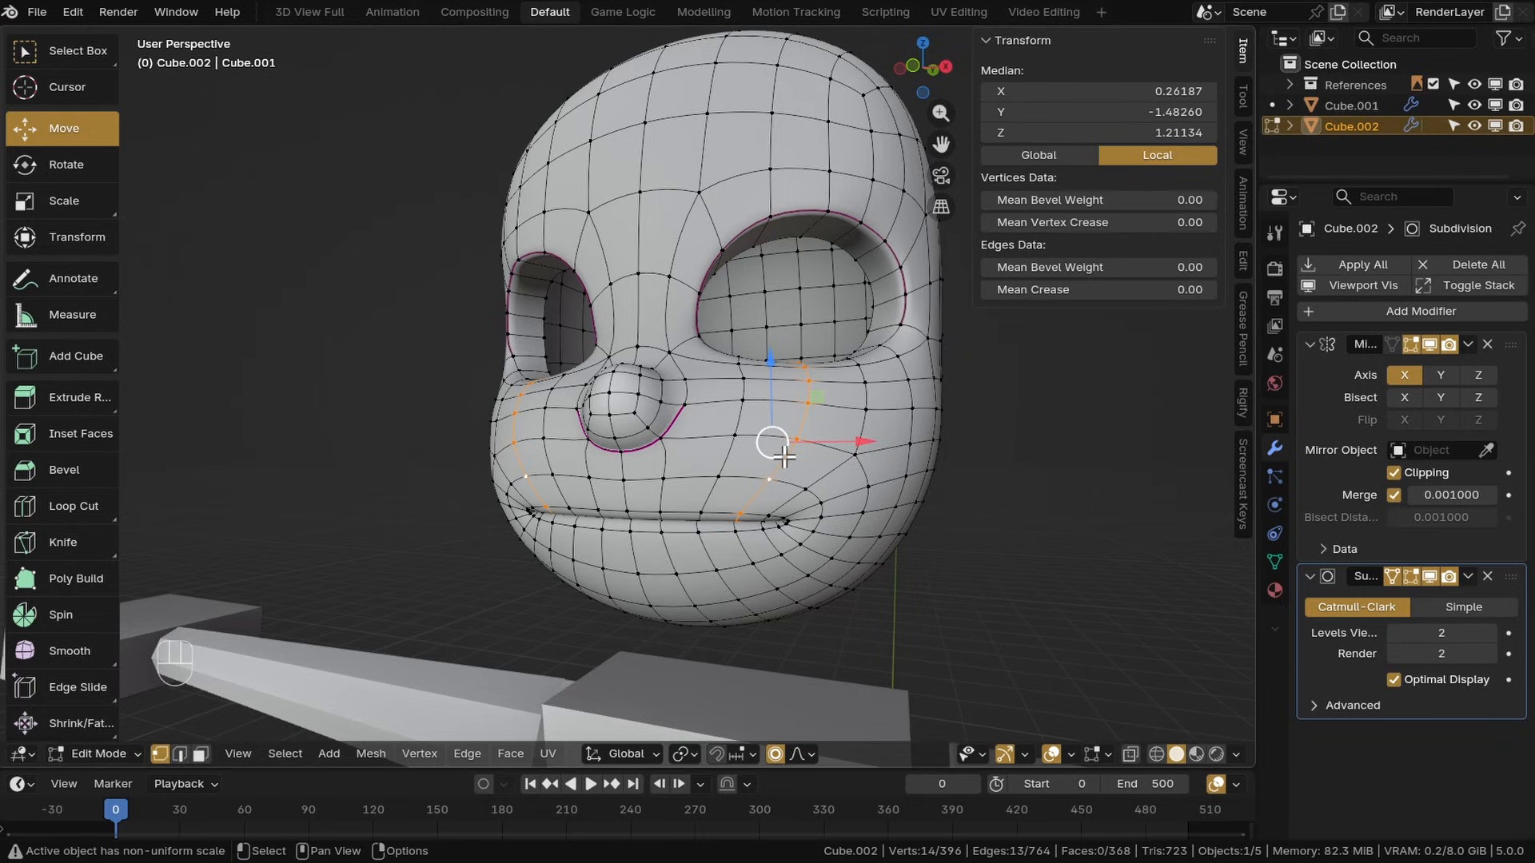
Dissolve the selected cheek edges and edge-slide the remaining cheek vertex to even out the loops
key(x)
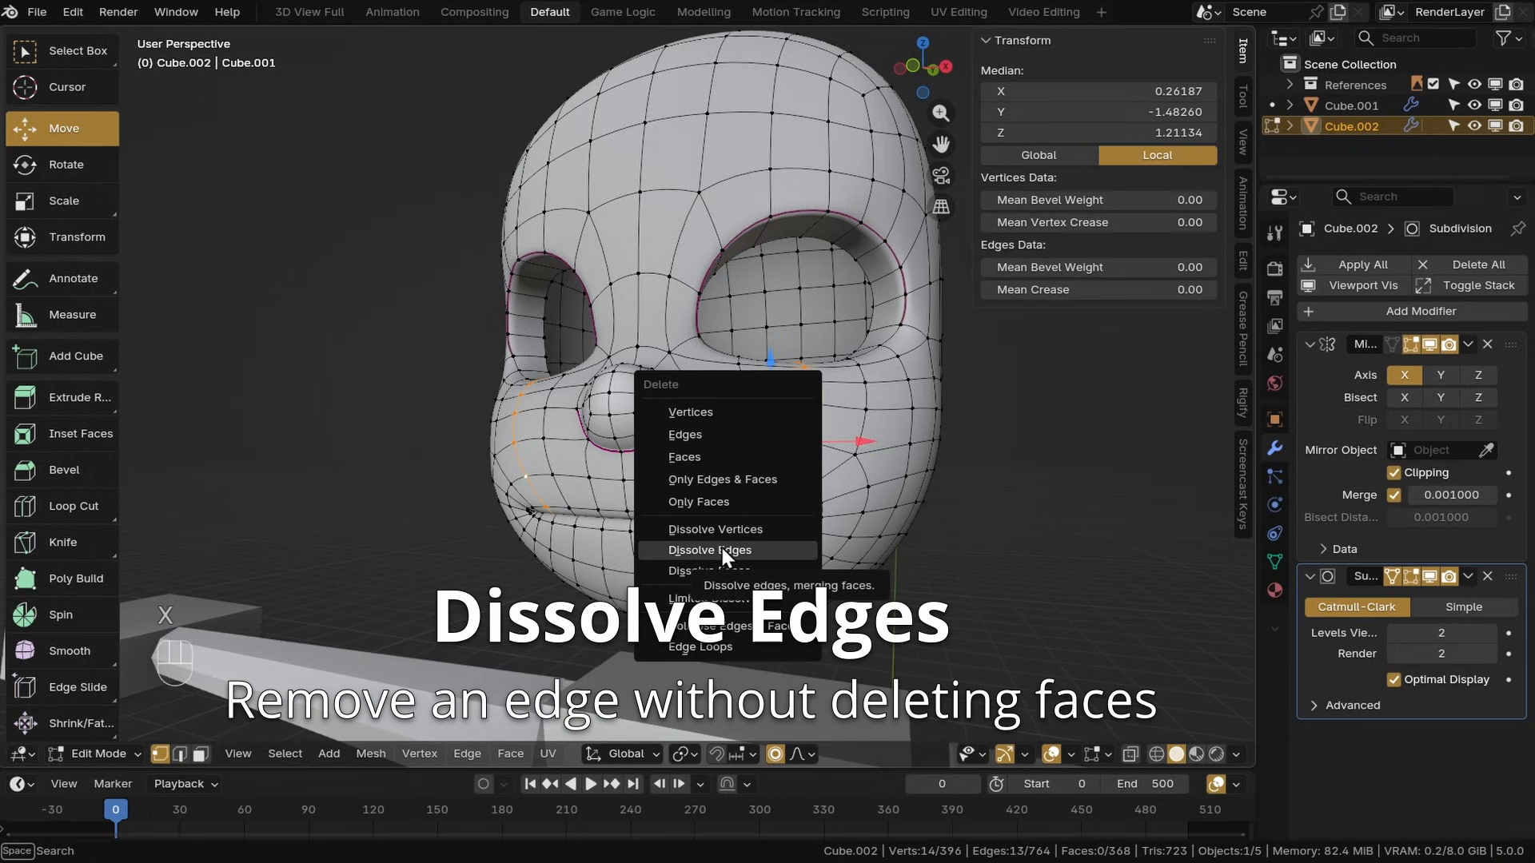
click(707, 551)
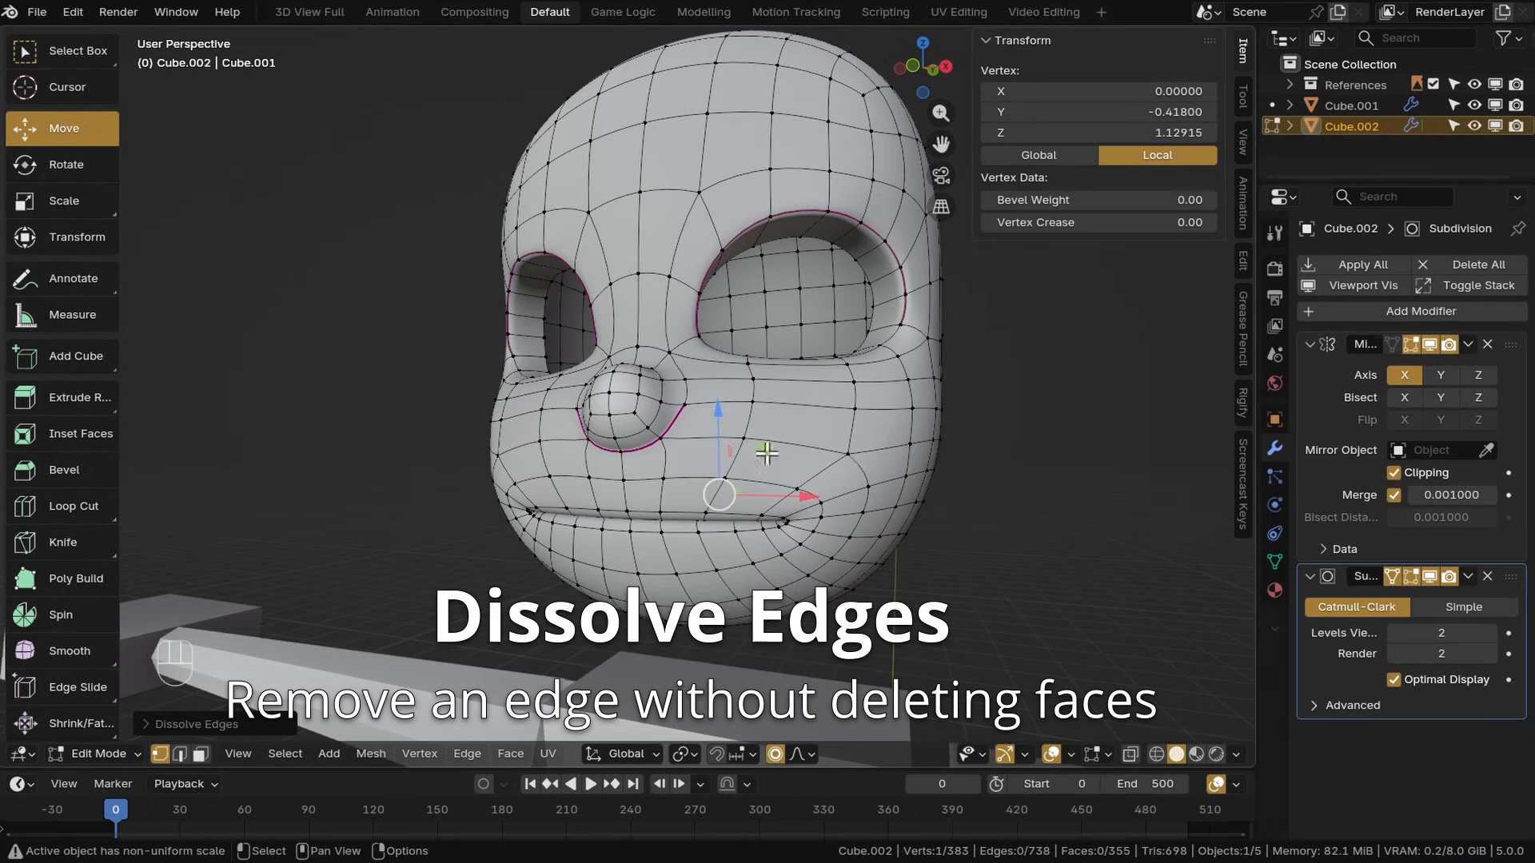
shift+middle_drag(810, 432, 774, 385)
alt+click(758, 457)
key(g)
key(g)
click(833, 436)
Edge-slide the vertices along the loop beside the nose
scroll(759, 400, up, 1)
alt+click(665, 495)
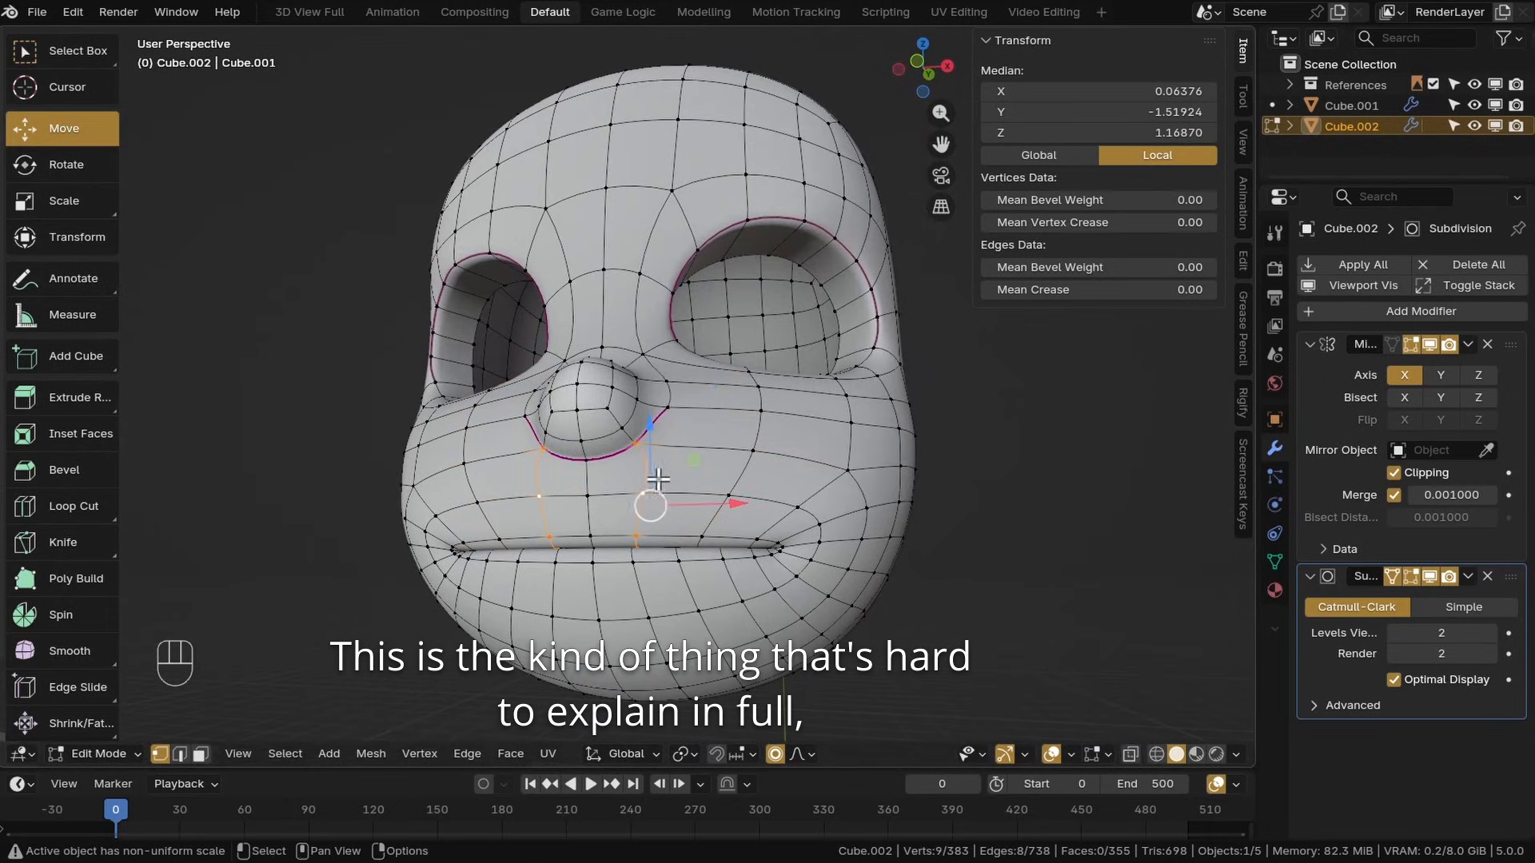
key(g)
key(g)
click(678, 498)
Dissolve another cheek edge and edge-slide the edge loop under the eye
middle_drag(678, 497, 650, 431)
alt+click(716, 370)
scroll(707, 436, down, 3)
key(x)
click(709, 439)
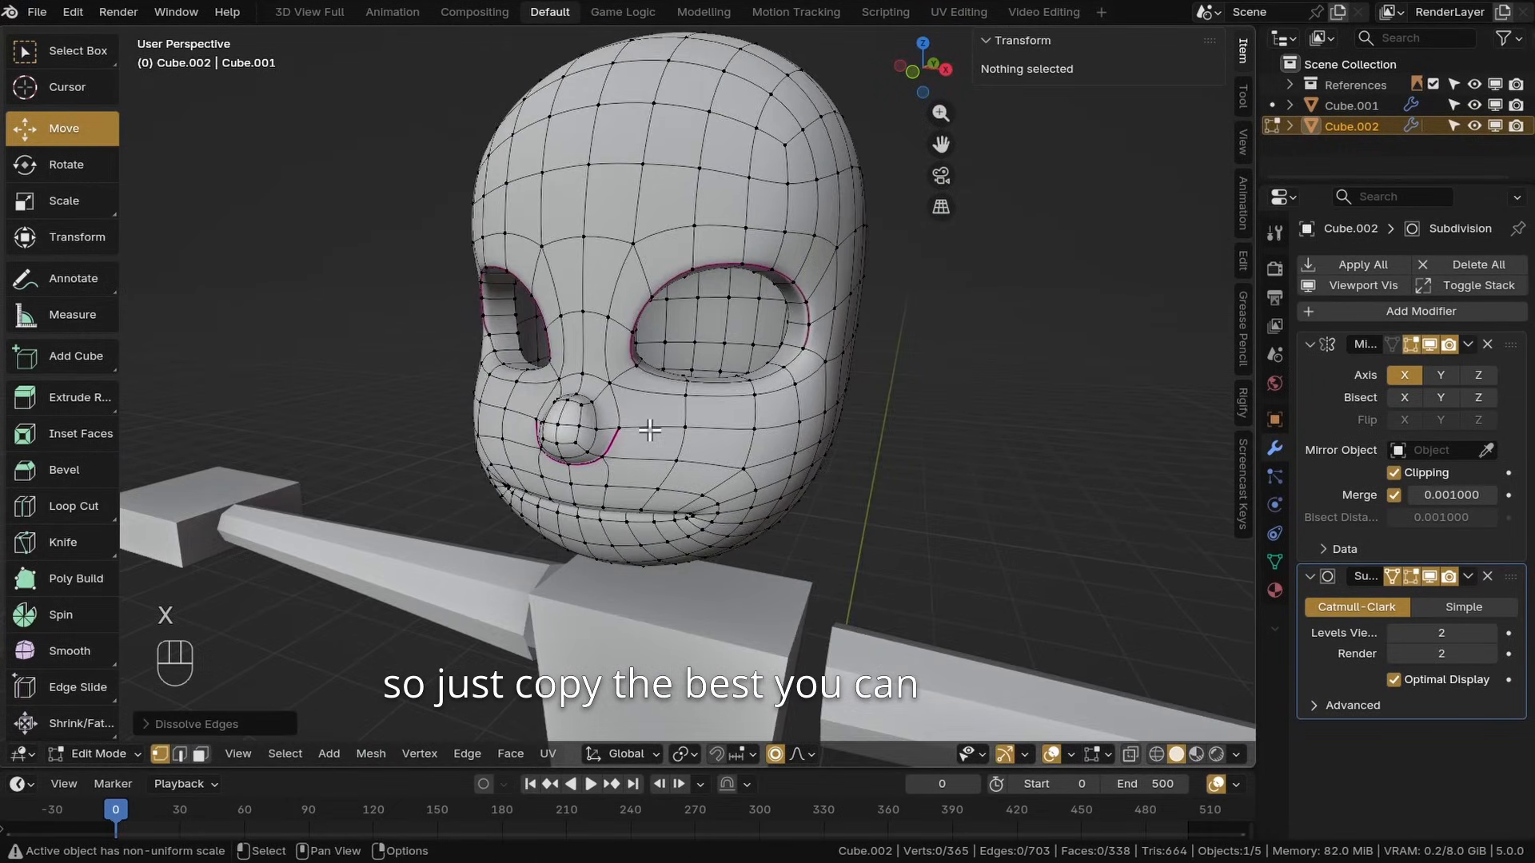
alt+click(650, 431)
scroll(817, 466, up, 2)
key(g)
key(g)
click(839, 451)
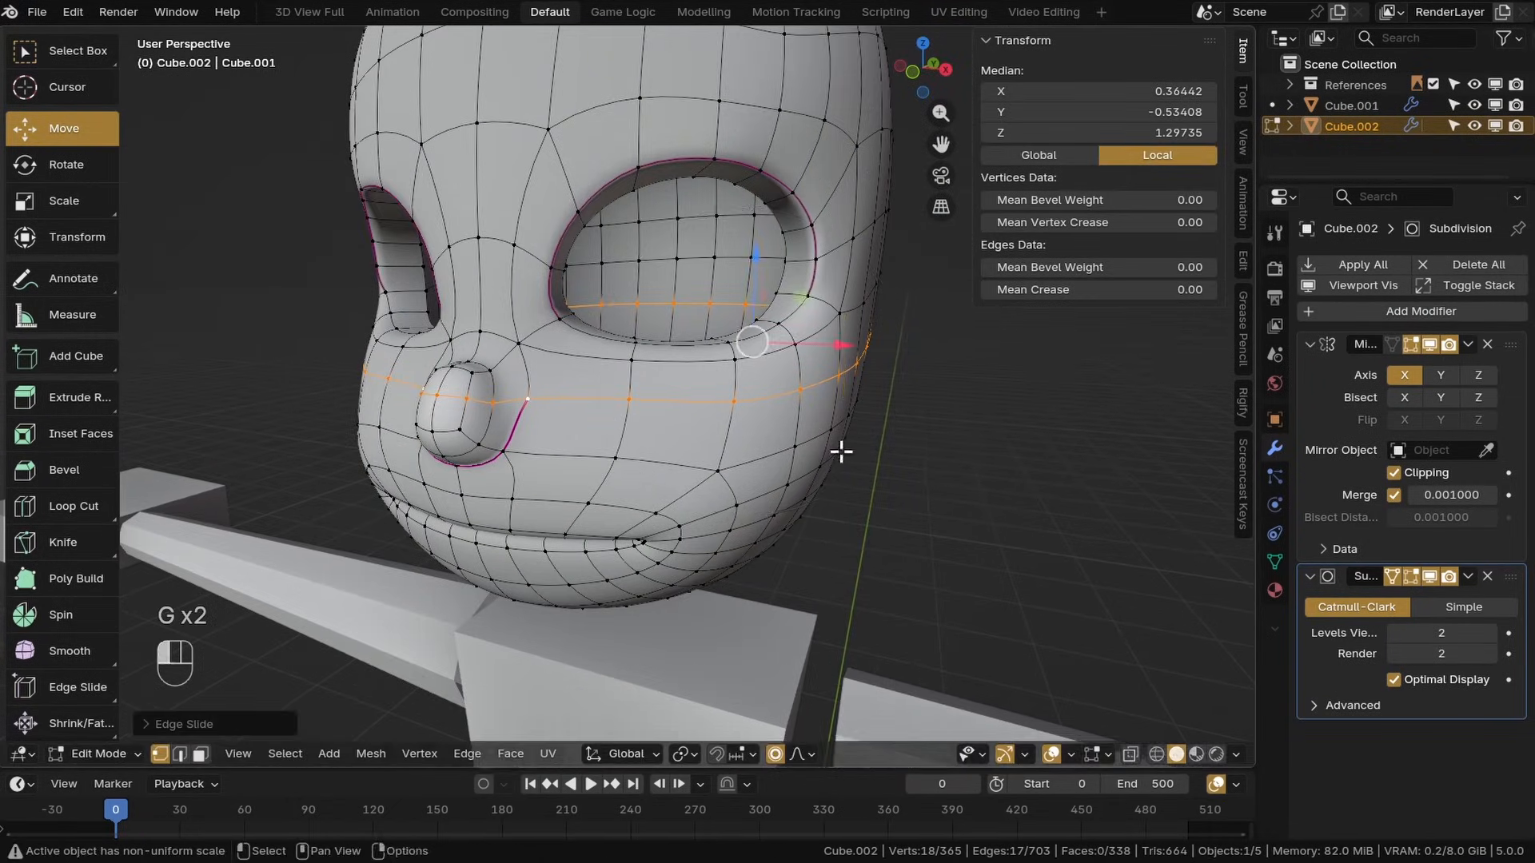
Dissolve a vertical edge loop on the side of the head and edge-slide the loop above the eye
scroll(839, 450, down, 2)
middle_drag(840, 451, 768, 376)
scroll(719, 335, down, 1)
shift+middle_drag(667, 353, 819, 452)
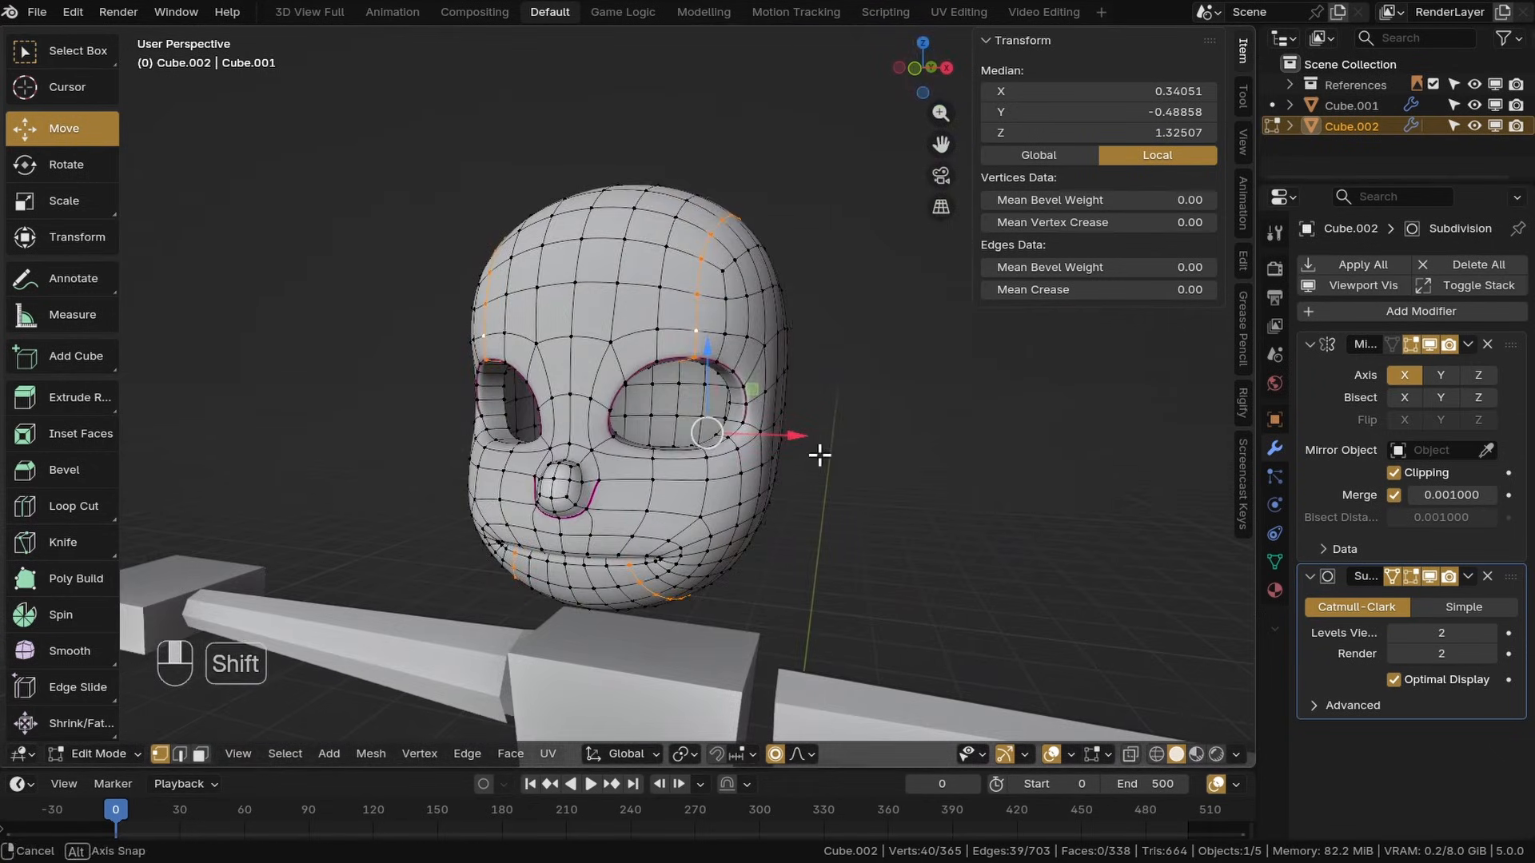
key(x)
click(705, 358)
alt+click(617, 584)
shift+middle_drag(740, 425, 719, 345)
alt+click(714, 342)
key(g)
key(g)
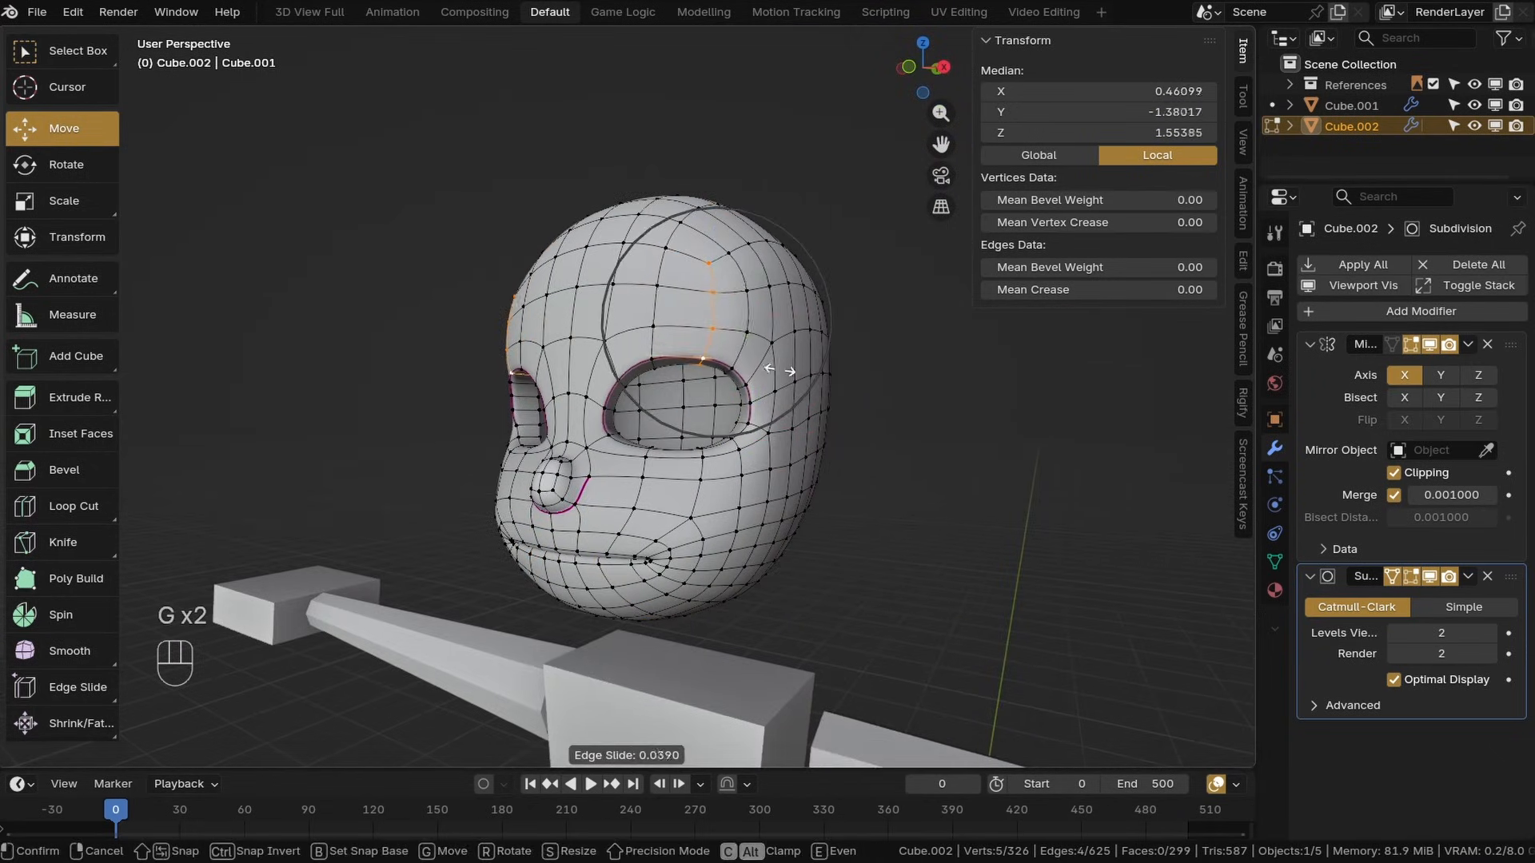
click(760, 369)
Slide and dissolve the vertical edge loops on the side of the head
shift+middle_drag(595, 604, 603, 424)
key(g)
key(g)
click(604, 582)
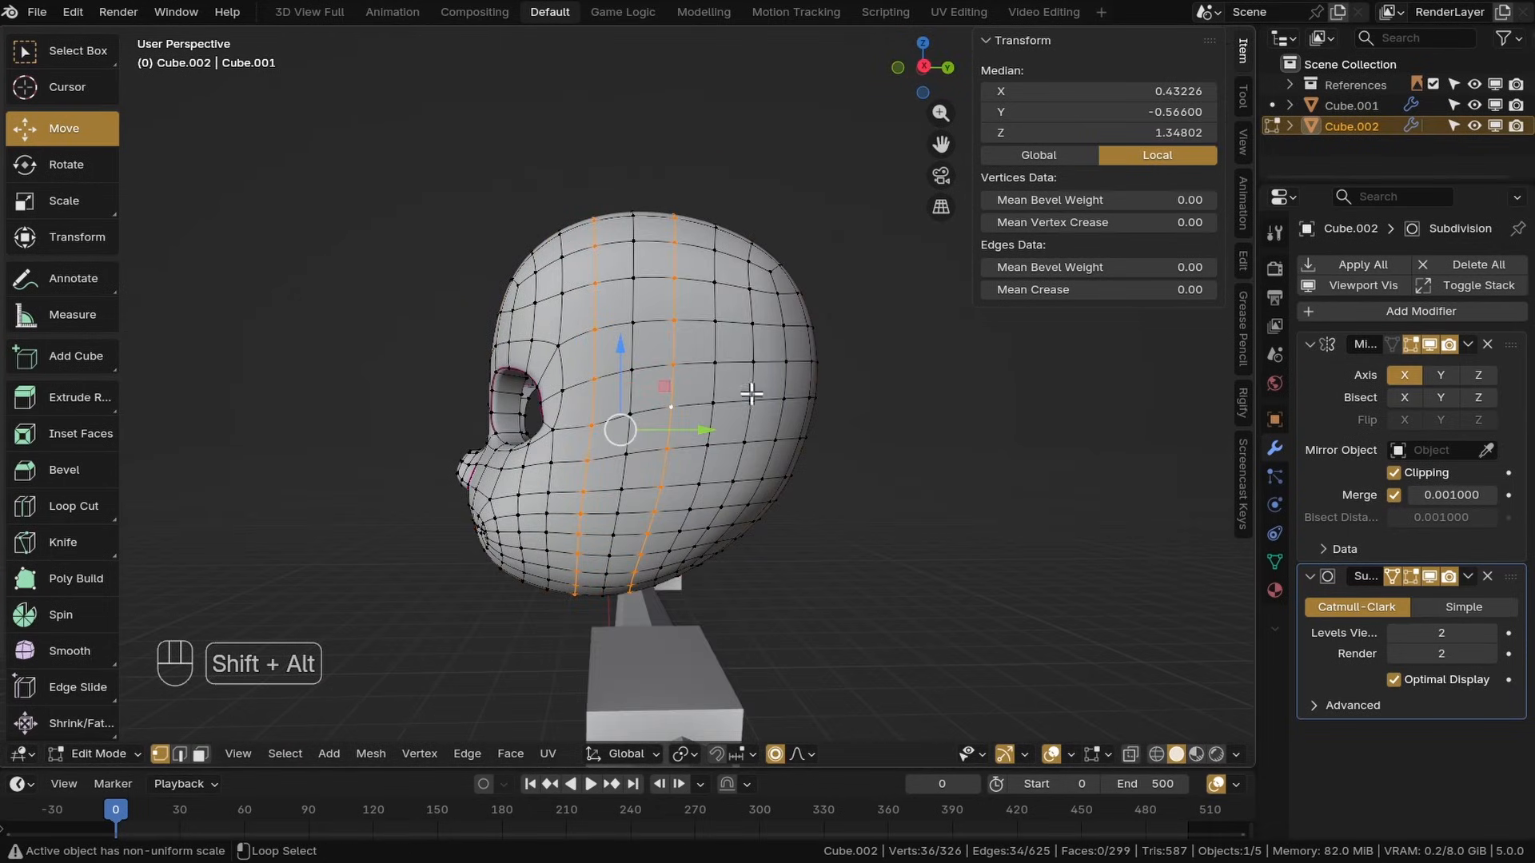
key(x)
click(748, 497)
Dissolve several more edges on the side of the head to simplify the topology
shift+middle_drag(748, 497, 552, 402)
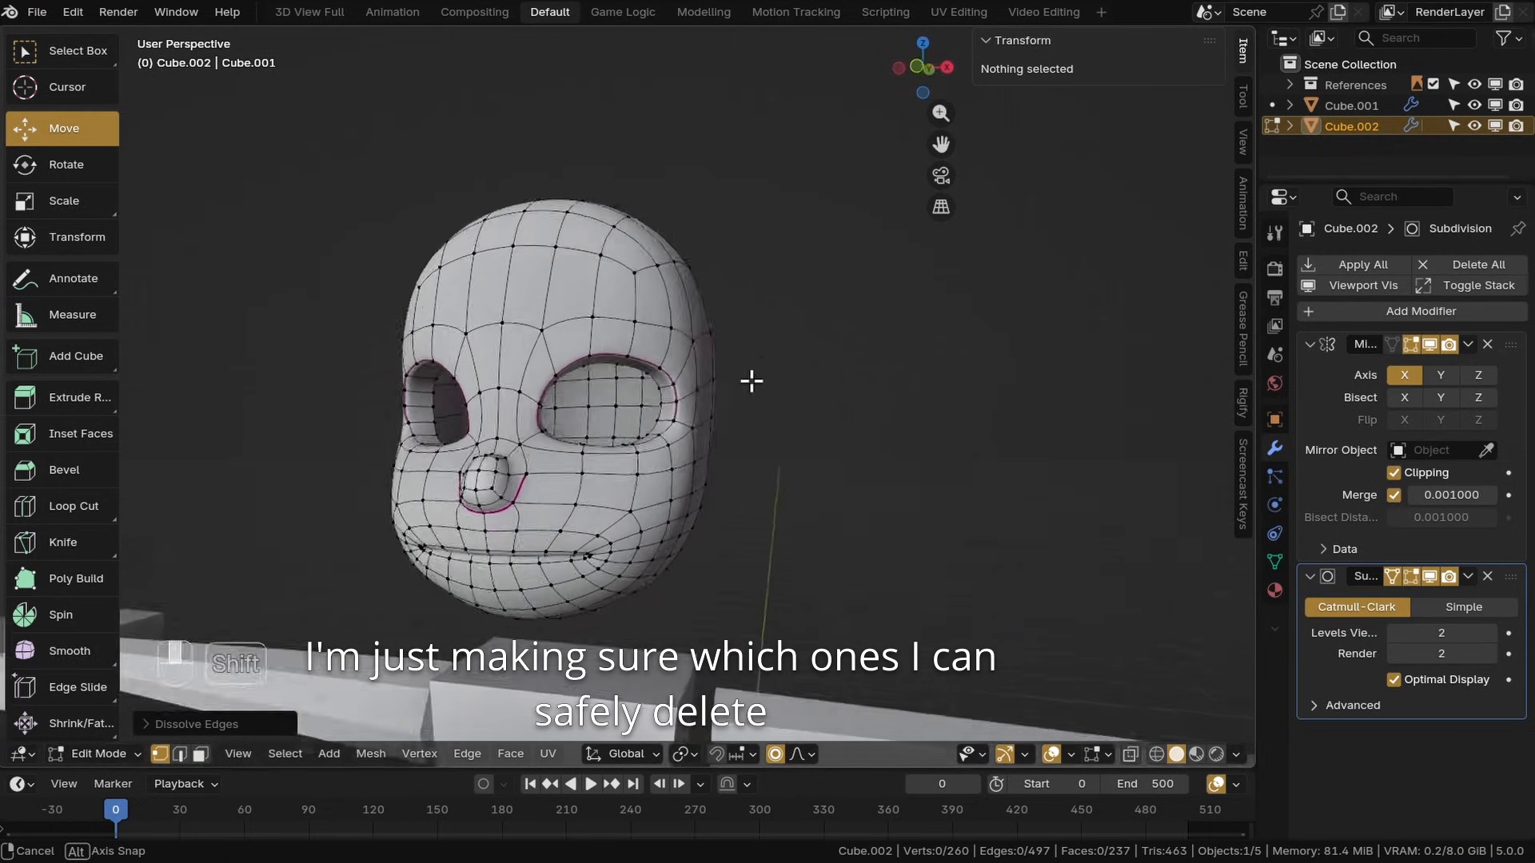
shift+middle_drag(839, 436, 569, 448)
scroll(719, 408, up, 2)
alt+click(706, 393)
key(x)
click(698, 329)
alt+click(694, 406)
key(x)
click(698, 411)
alt+click(603, 446)
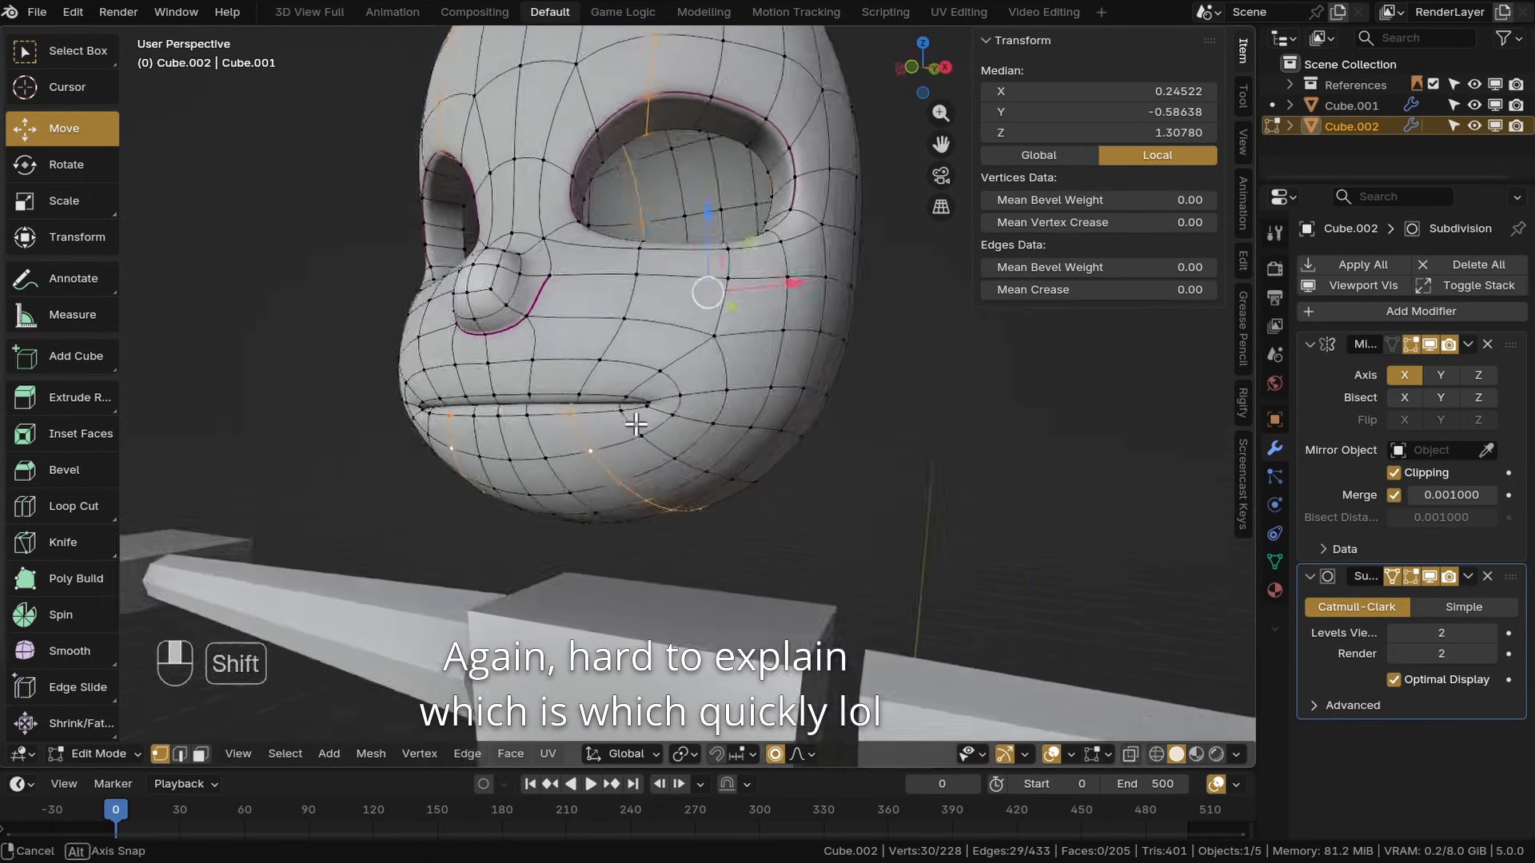
alt+click(698, 410)
key(x)
click(700, 411)
shift+middle_drag(701, 411, 757, 408)
alt+click(757, 408)
In front view, move a cheek vertex with proportional editing
key(KP_1)
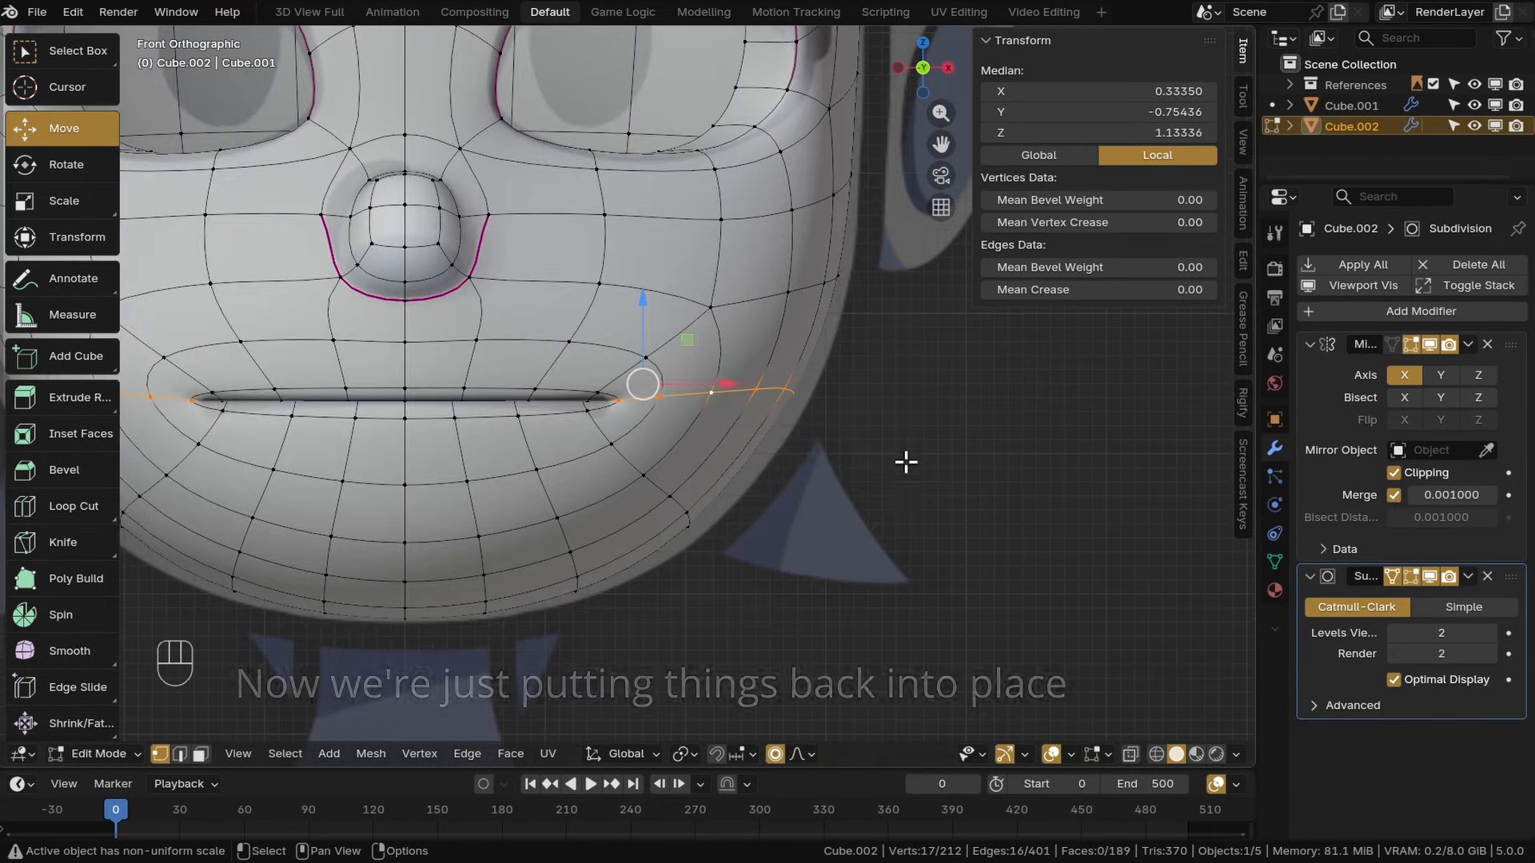
key(r)
key(ctrl+z)
key(g)
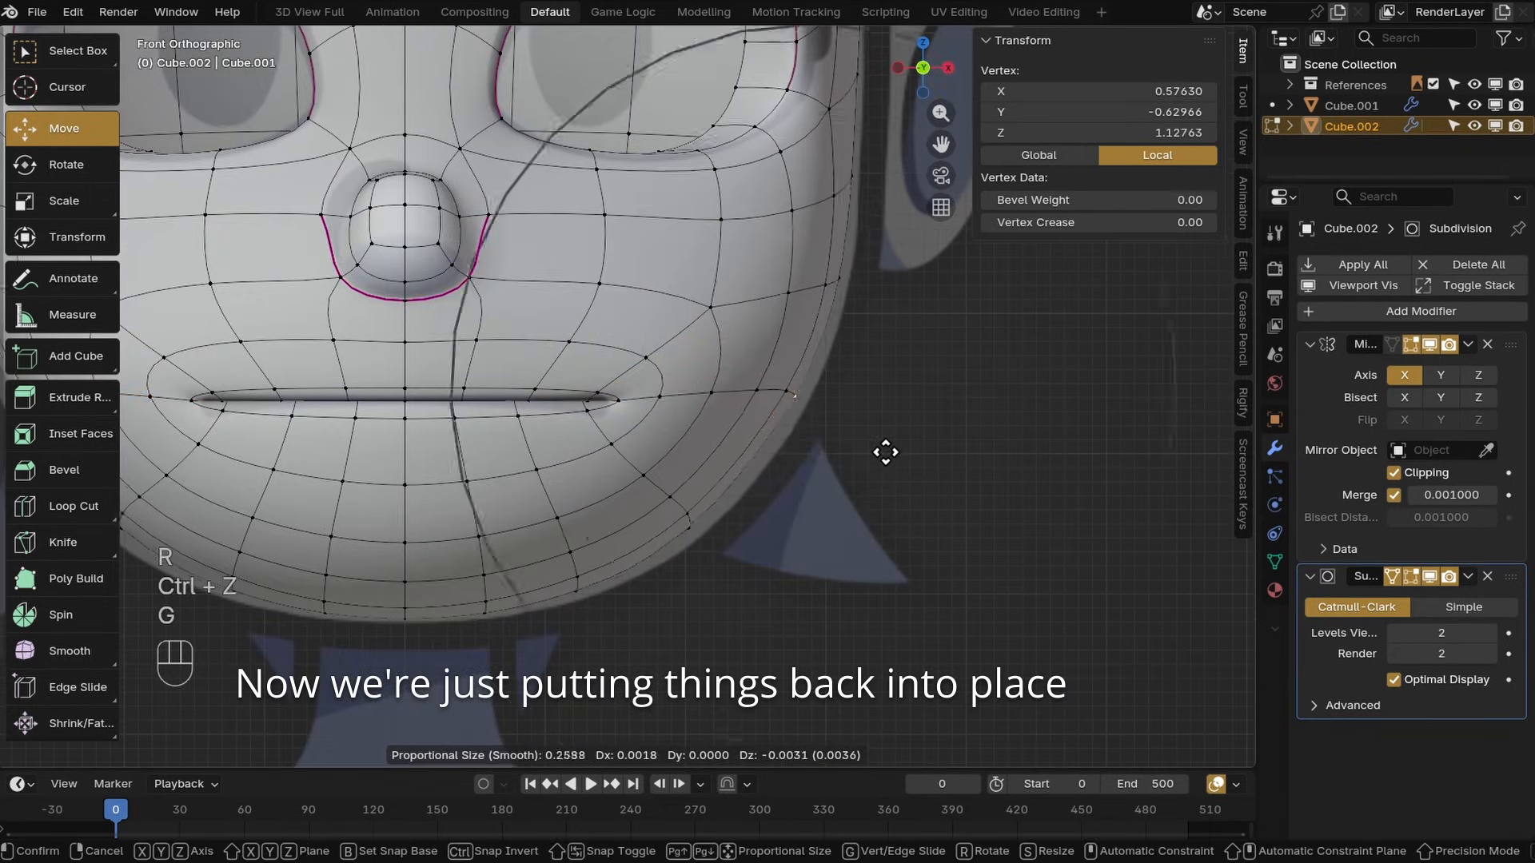
key(g)
middle_drag(640, 600, 707, 499)
click(658, 527)
Adjust the jaw vertex and the vertex beside the eye with proportional moves in front view
key(g)
scroll(654, 504, down, 2)
scroll(762, 314, down, 2)
key(KP_1)
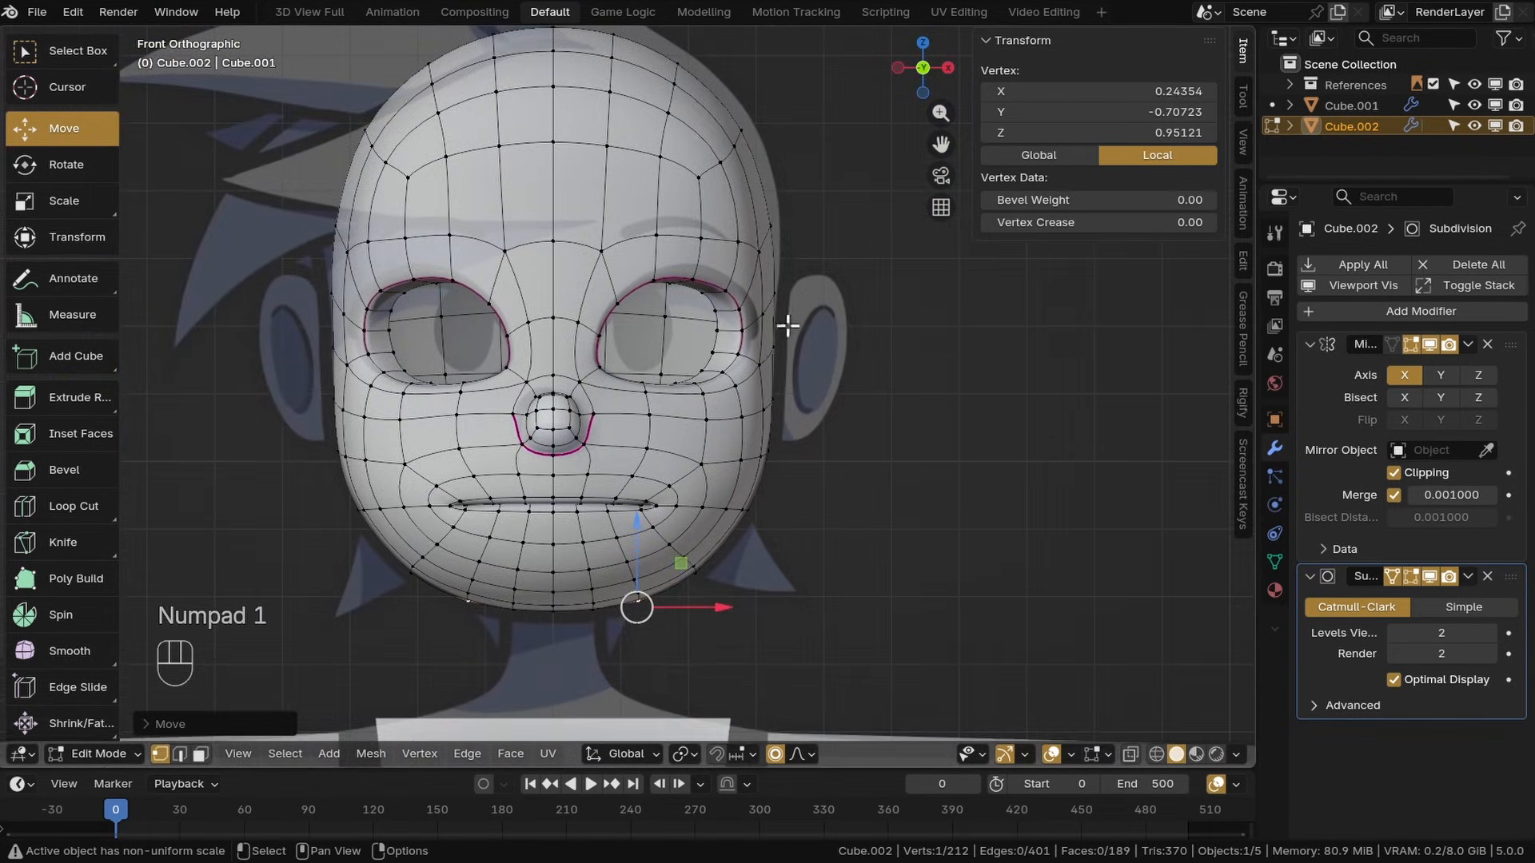
click(772, 190)
key(g)
key(g)
key(g)
scroll(738, 364, up, 3)
scroll(739, 448, up, 2)
click(725, 438)
In right view, move the vertex at the top of the head
key(g)
scroll(744, 456, down, 1)
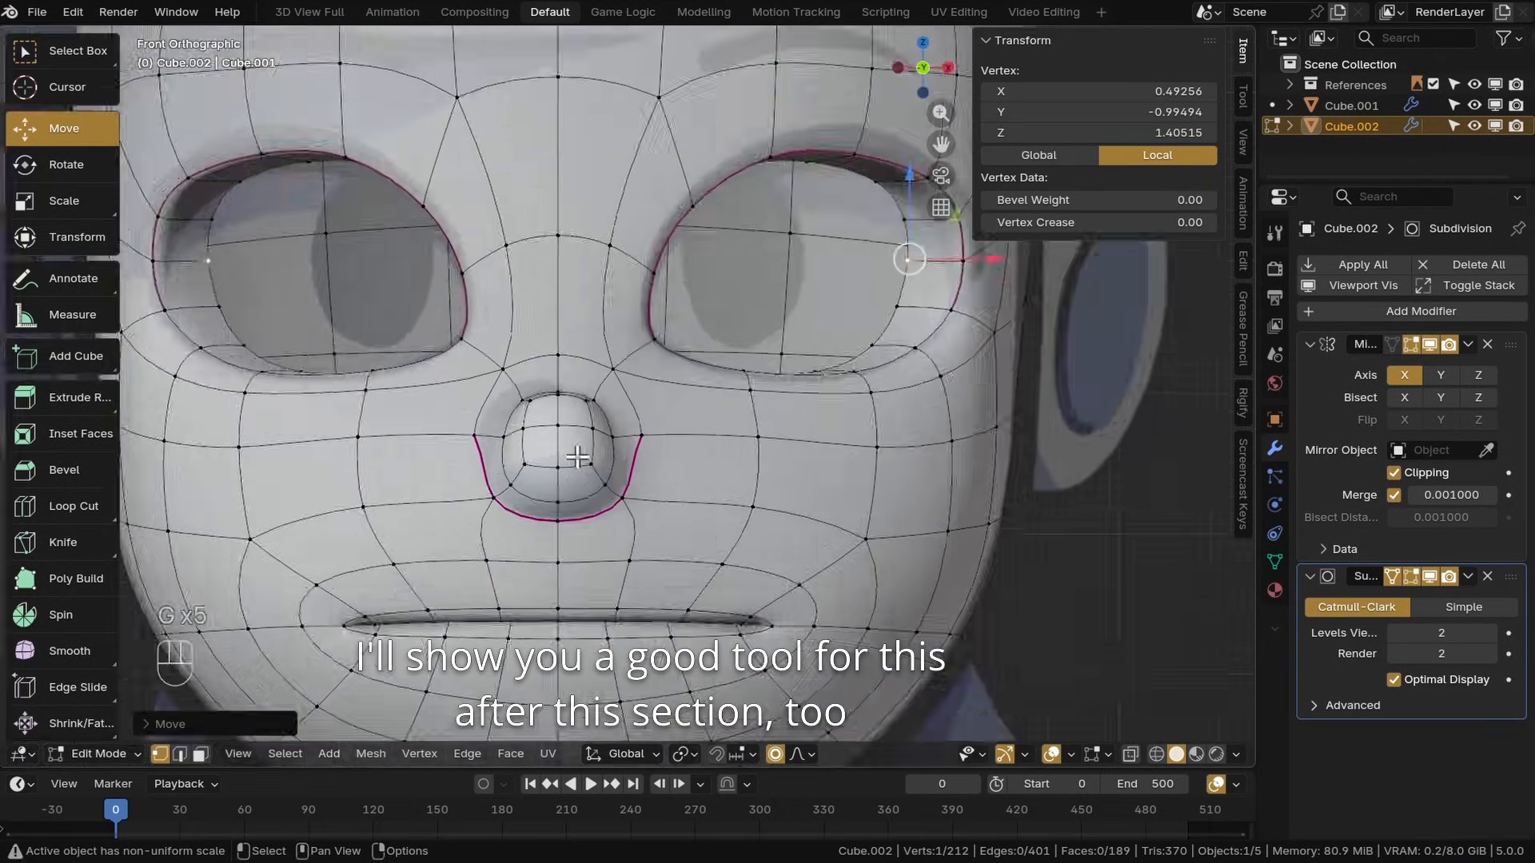
scroll(599, 448, up, 3)
click(655, 422)
click(528, 406)
key(KP_3)
key(g)
scroll(537, 517, down, 2)
scroll(537, 516, down, 6)
scroll(919, 308, up, 3)
click(807, 245)
key(g)
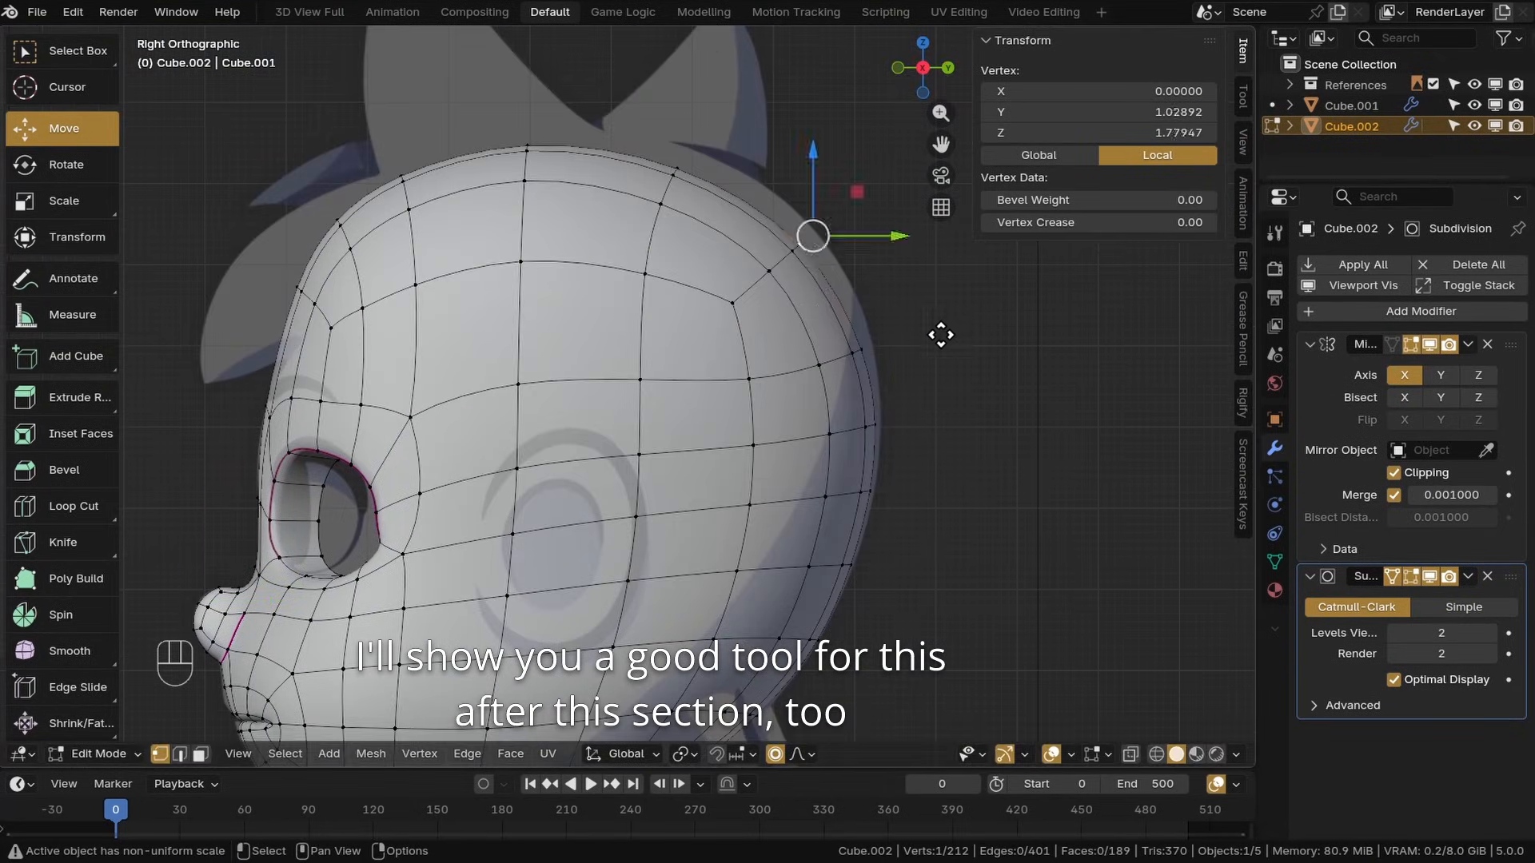
Edge-slide the forehead vertices in side view to even the loops above the eye
scroll(956, 310, down, 2)
scroll(537, 331, up, 3)
click(475, 273)
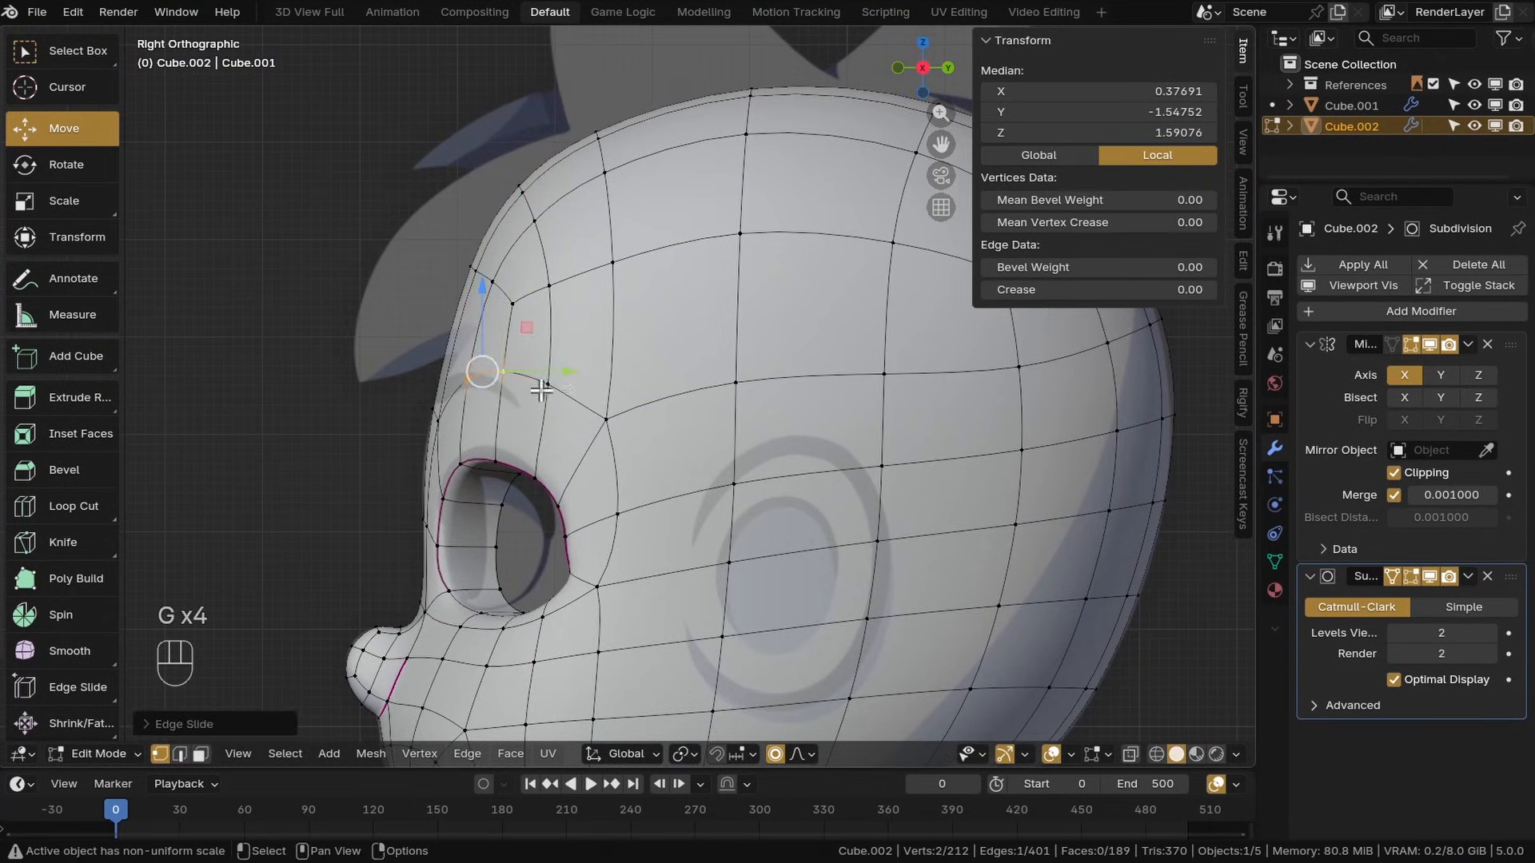
middle_drag(541, 391, 767, 400)
click(846, 415)
key(g)
key(g)
click(846, 415)
key(KP_3)
key(g)
key(g)
click(760, 333)
key(g)
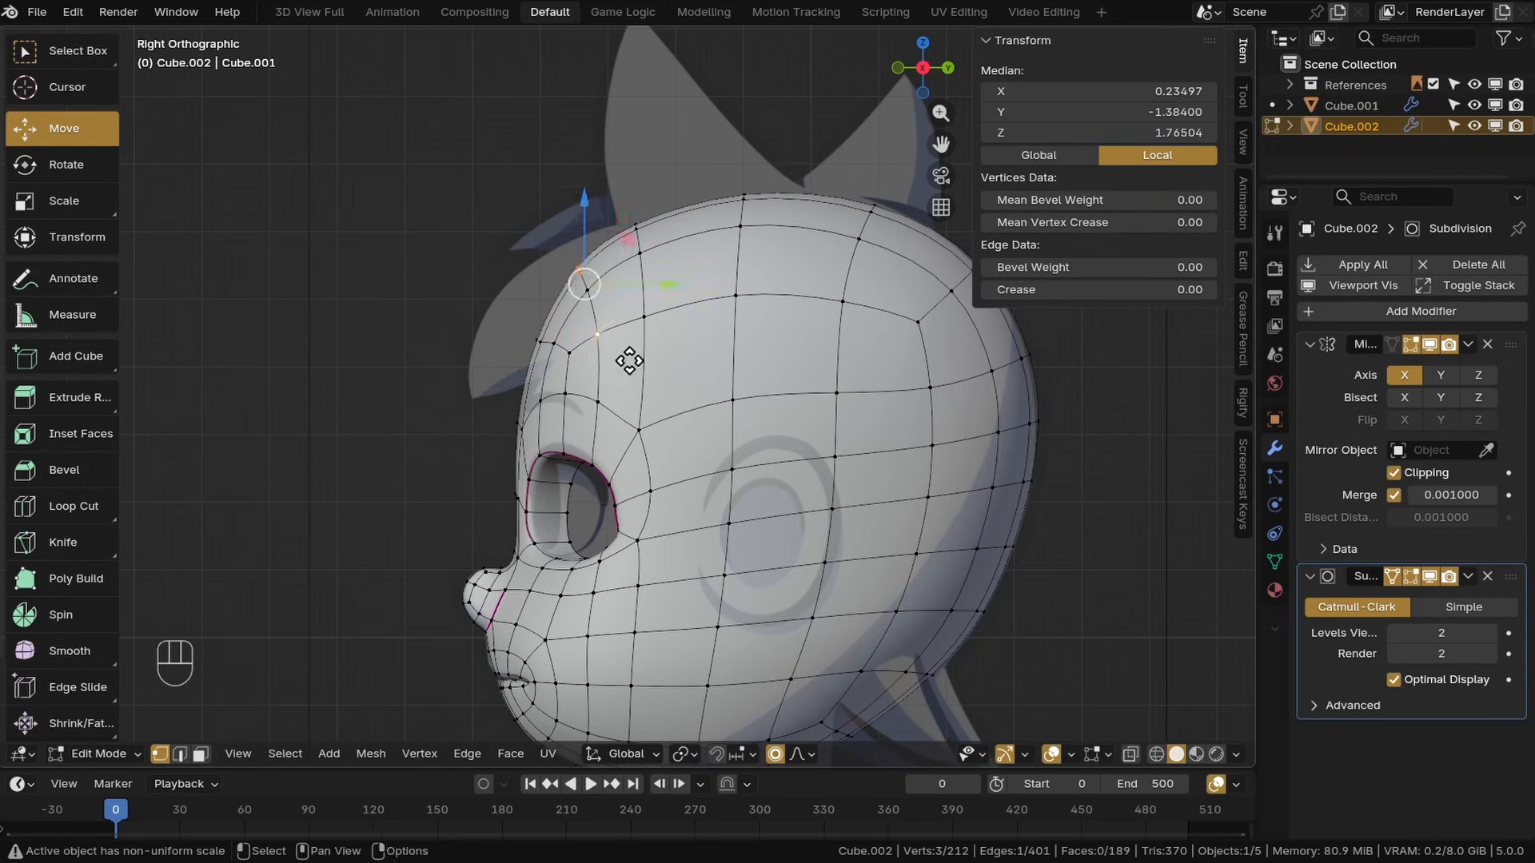
Reshape the brow vertices in side view and save the file
click(618, 323)
middle_drag(567, 480, 682, 514)
shift+middle_drag(685, 596, 709, 422)
scroll(688, 496, up, 3)
click(781, 426)
scroll(743, 440, up, 4)
click(697, 453)
key(ctrl+s)
Switch to edge select and move the upper lip edges and the edges beside the nose
key(2)
click(460, 433)
scroll(687, 448, down, 1)
drag(768, 385, 788, 390)
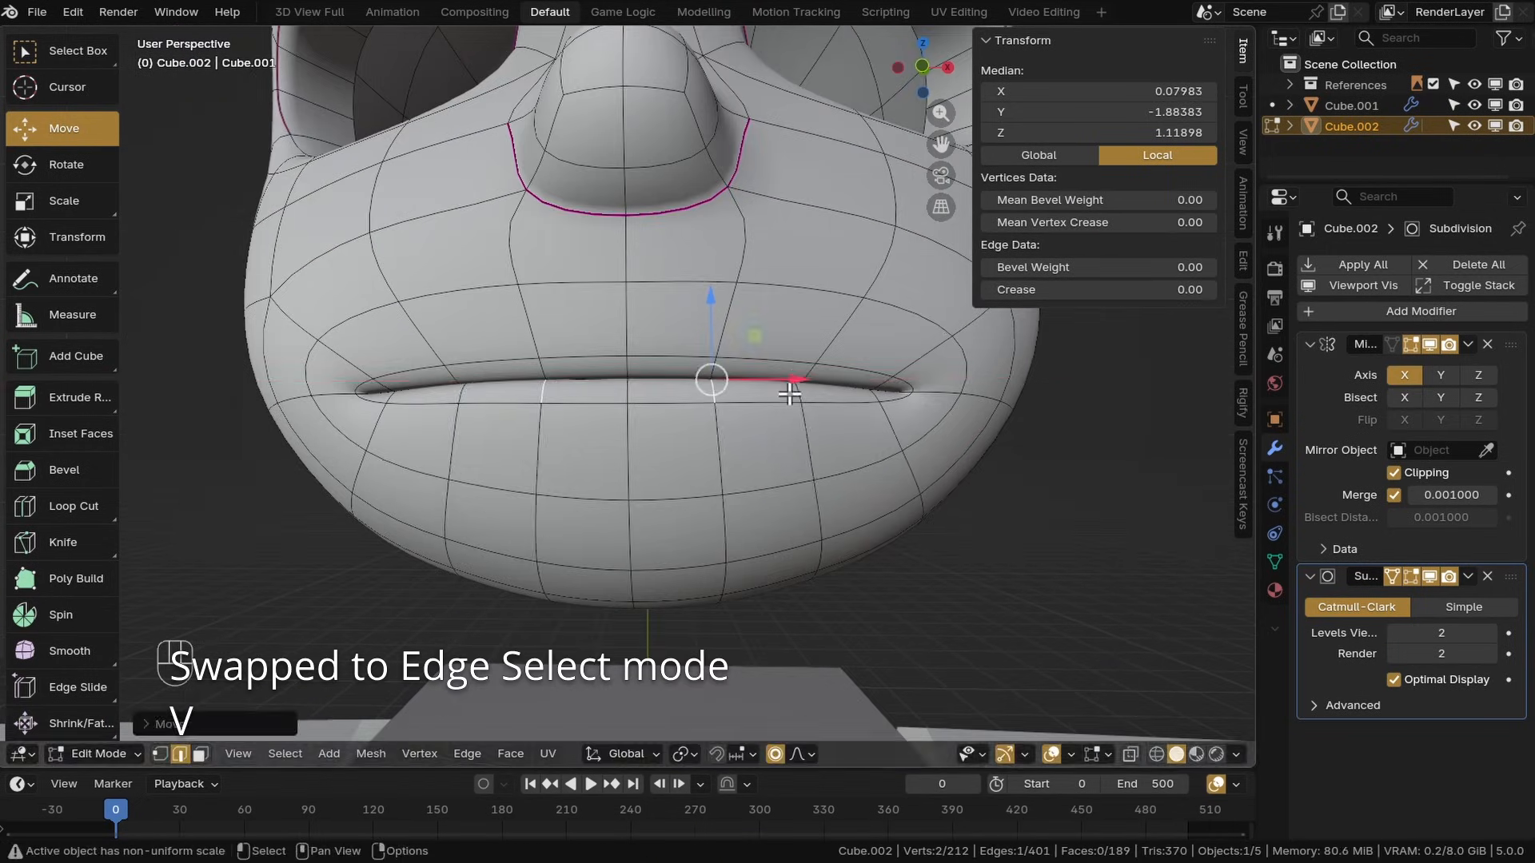
middle_drag(788, 400, 731, 412)
drag(795, 370, 788, 371)
mouse_move(680, 448)
middle_down()
mouse_move(711, 412)
mouse_move(705, 462)
middle_up()
click(724, 532)
key(g)
click(795, 583)
click(722, 276)
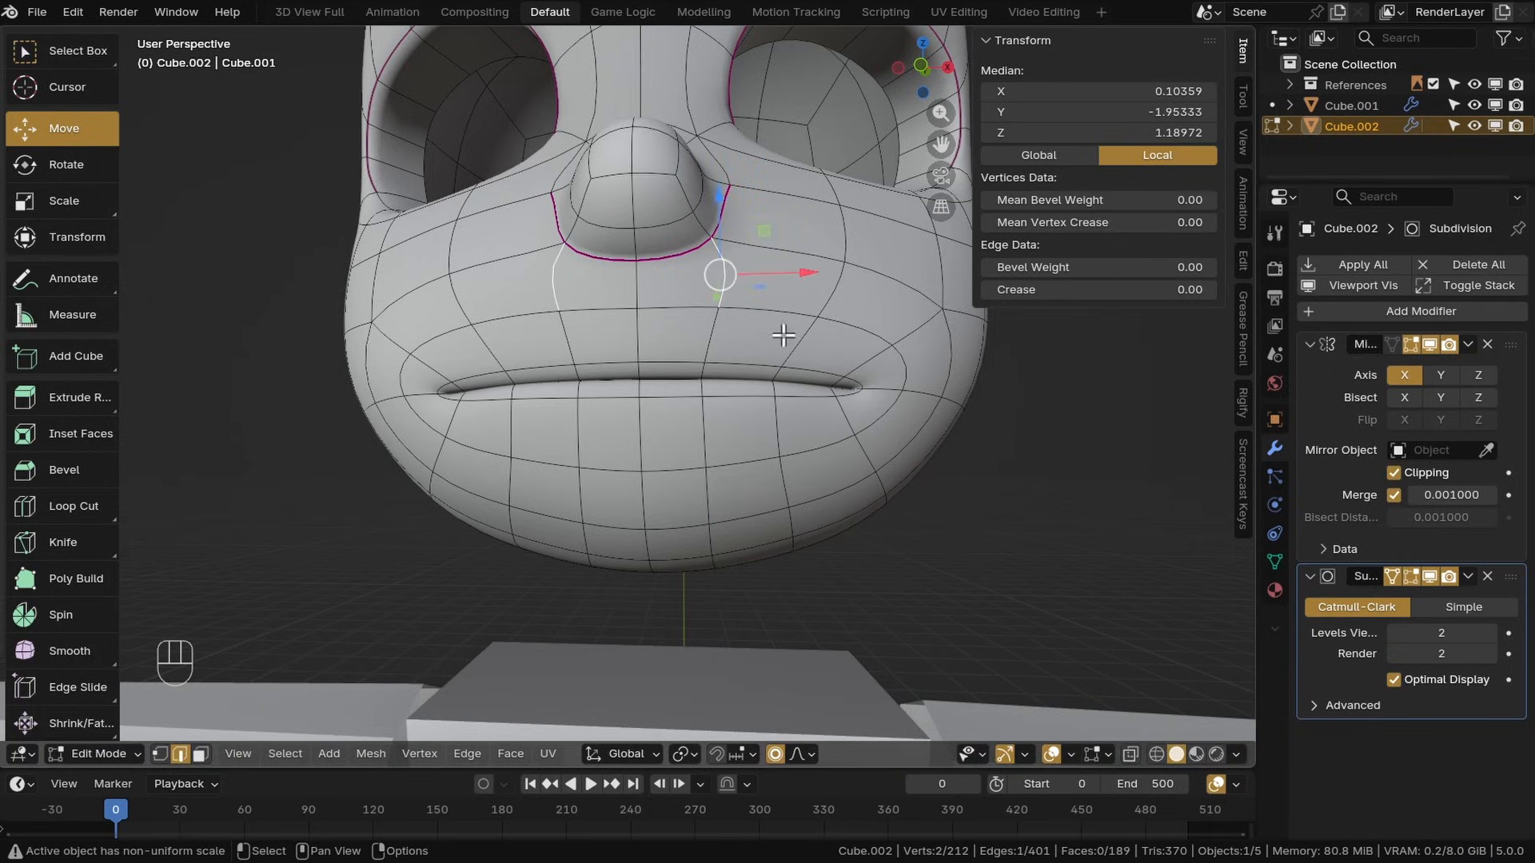
Switch to vertex select, change the viewport shading and save the file
key(1)
key(z)
key(z)
key(z)
key(z)
middle_drag(607, 448, 778, 487)
key(z)
key(z)
middle_drag(708, 405, 756, 427)
key(ctrl+s)
Move the chin edge loop with proportional editing to round the jaw
click(768, 483)
key(g)
shift+click(947, 429)
middle_drag(946, 429, 1027, 456)
click(736, 494)
shift+click(691, 507)
key(g)
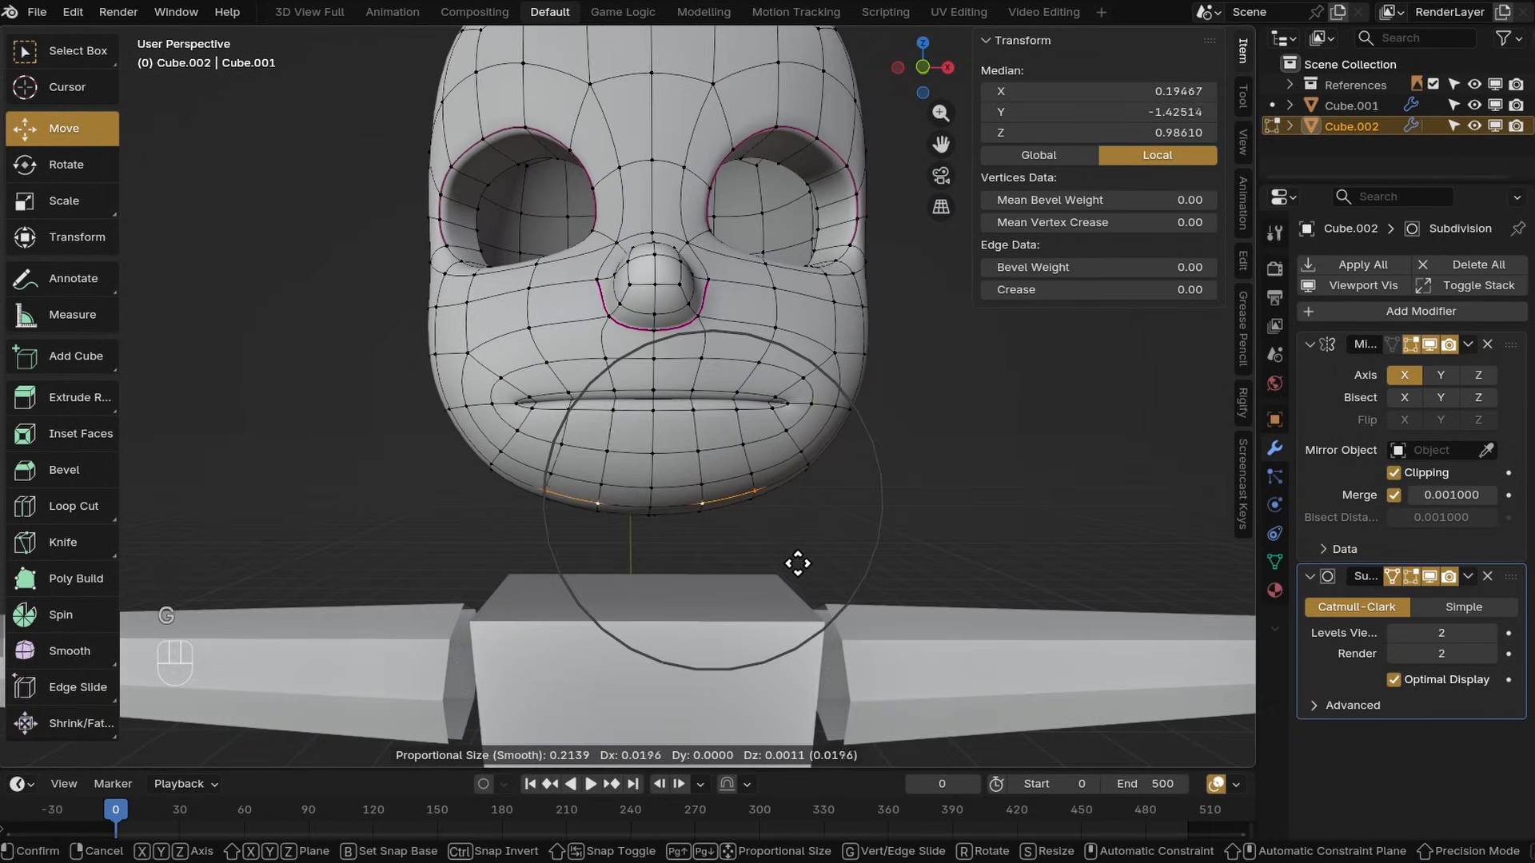
click(799, 562)
middle_drag(799, 563, 695, 587)
In right view, move a vertex on the back of the head
key(KP_3)
key(g)
click(584, 557)
scroll(591, 575, down, 5)
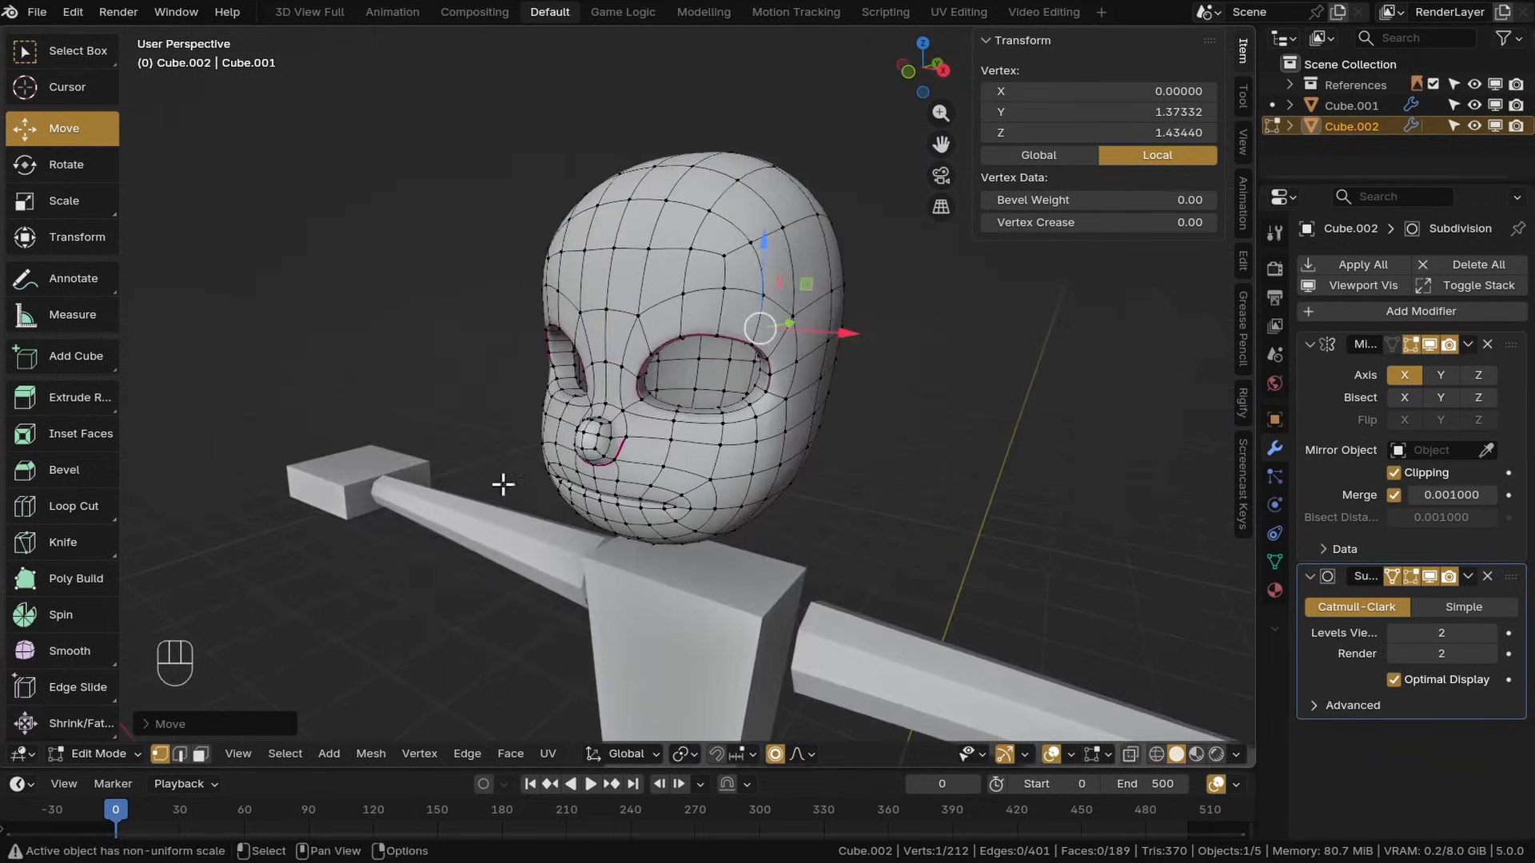
Switch the head object to Sculpt Mode
click(112, 756)
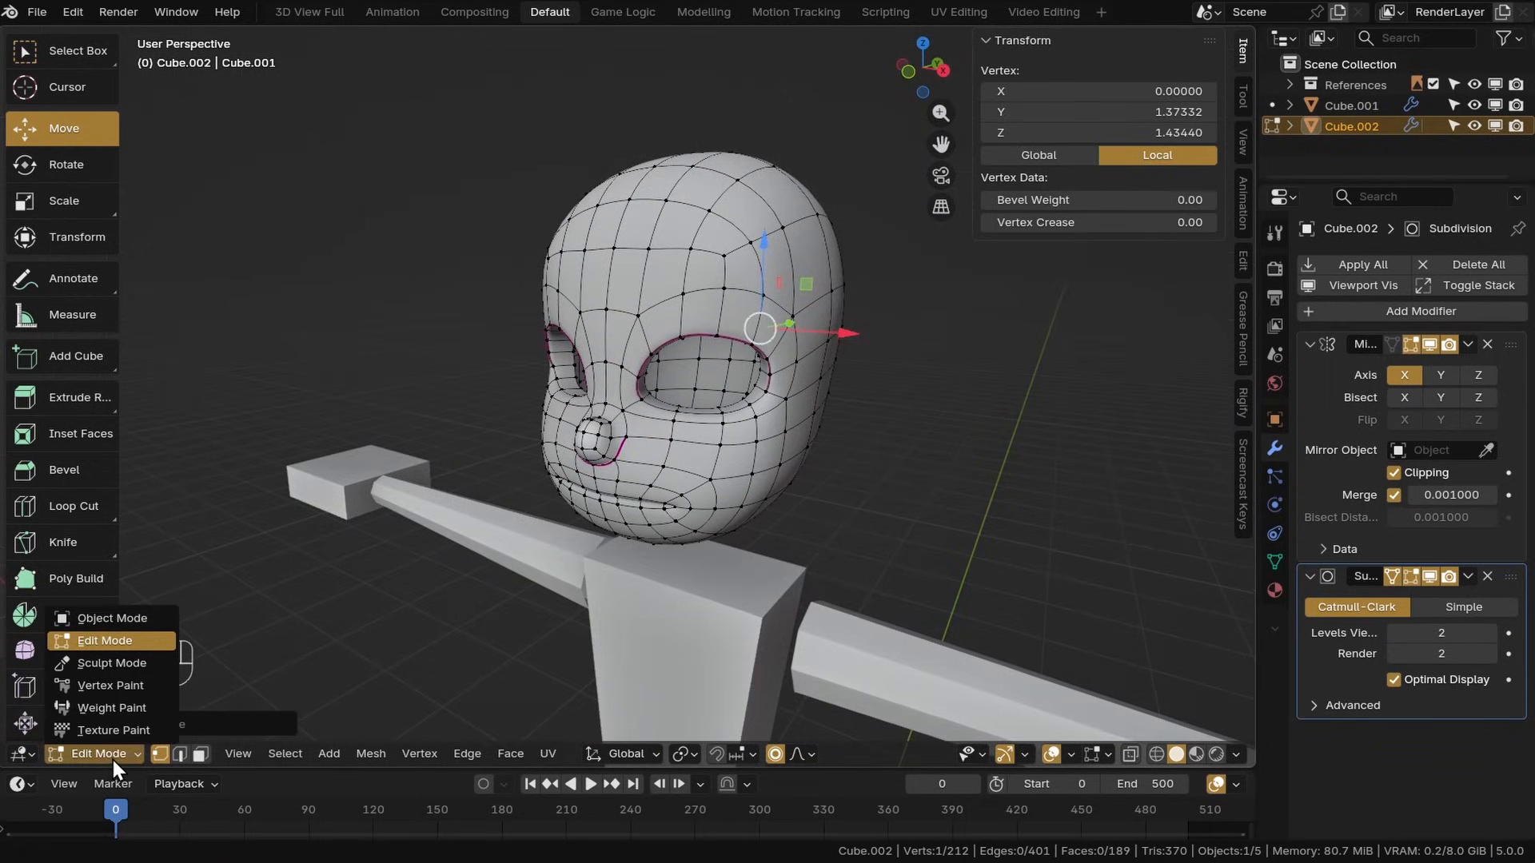
click(128, 662)
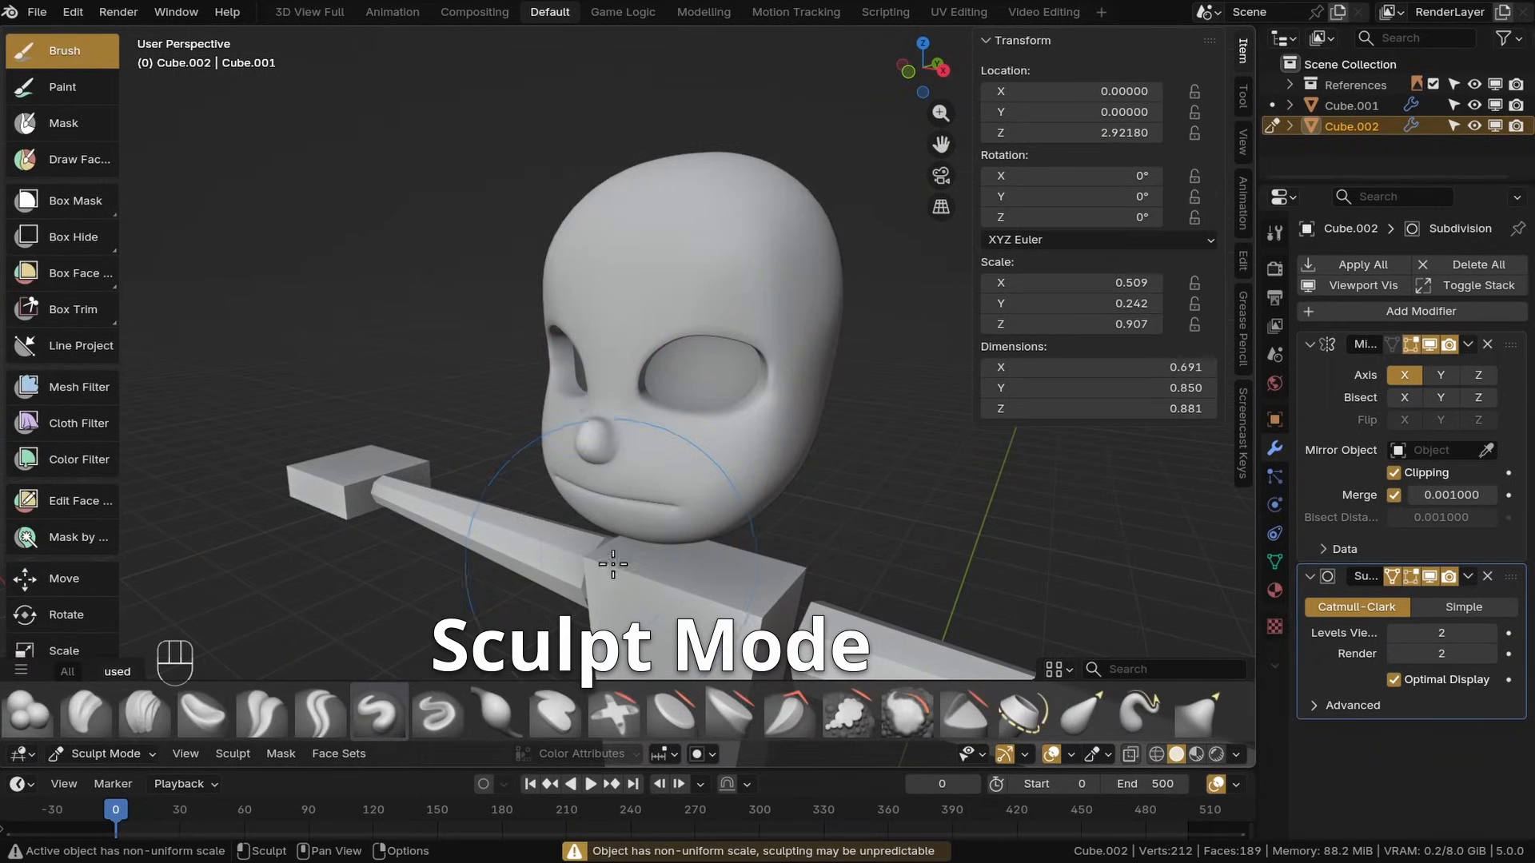
mouse_move(600, 640)
middle_down()
mouse_move(702, 539)
mouse_move(694, 512)
mouse_move(520, 518)
mouse_move(577, 522)
middle_up()
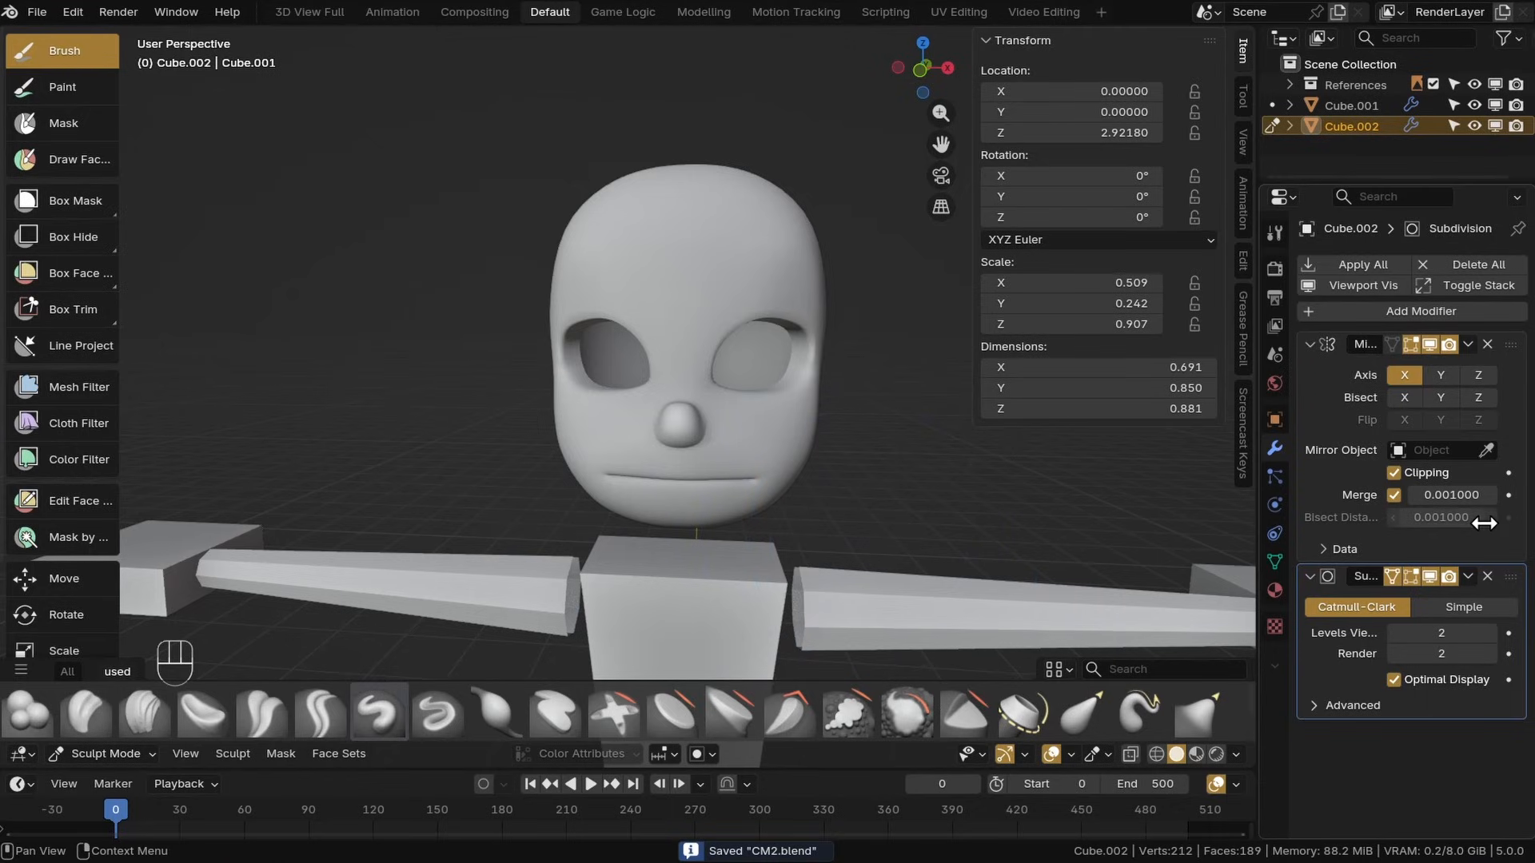
Enable Wireframe and All Edges in the object's viewport display settings
click(1274, 416)
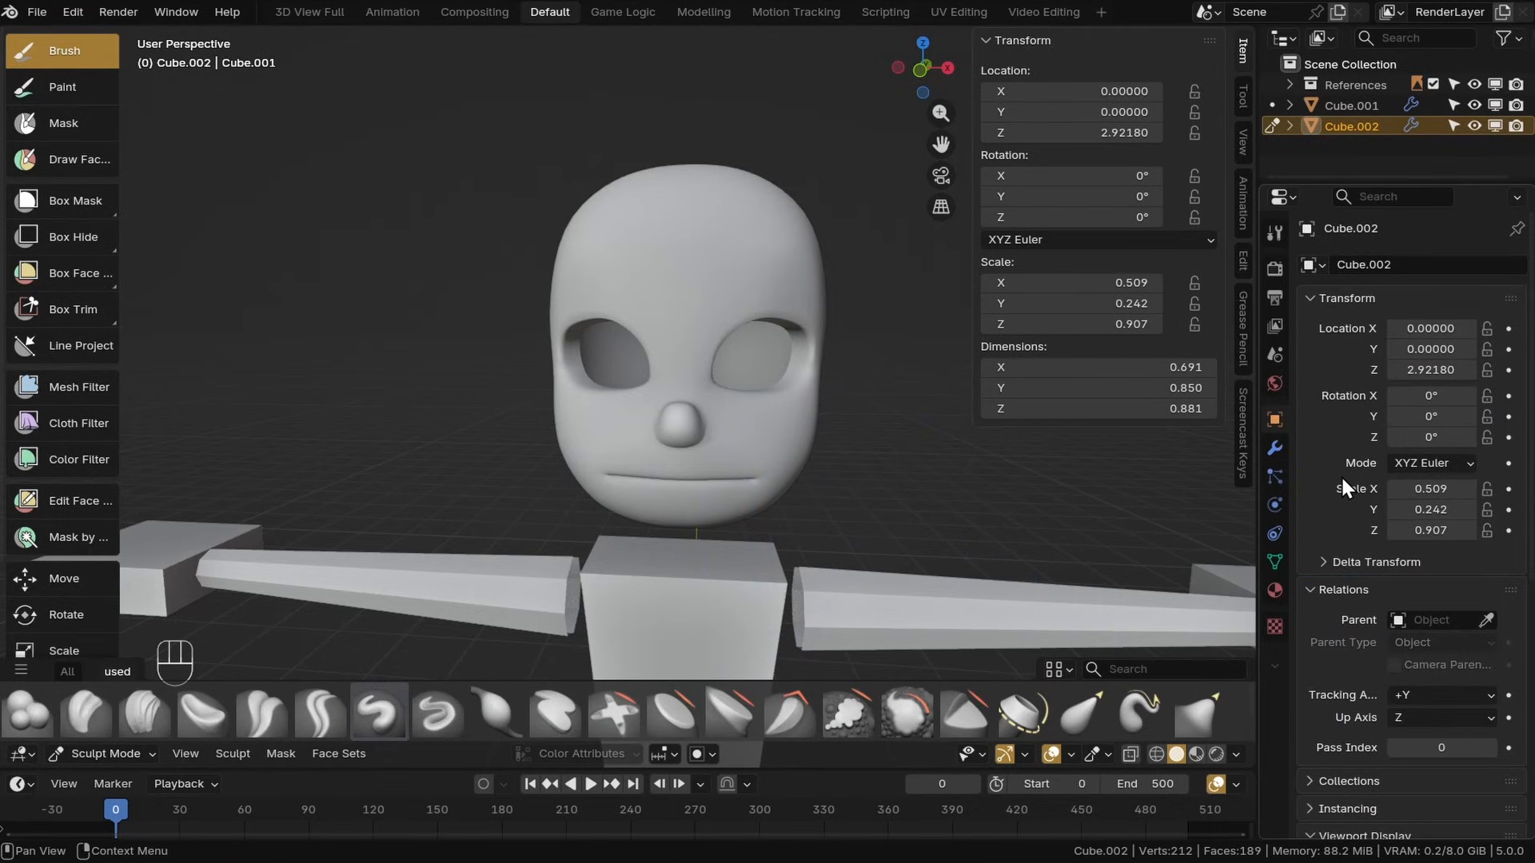
scroll(1341, 475, down, 8)
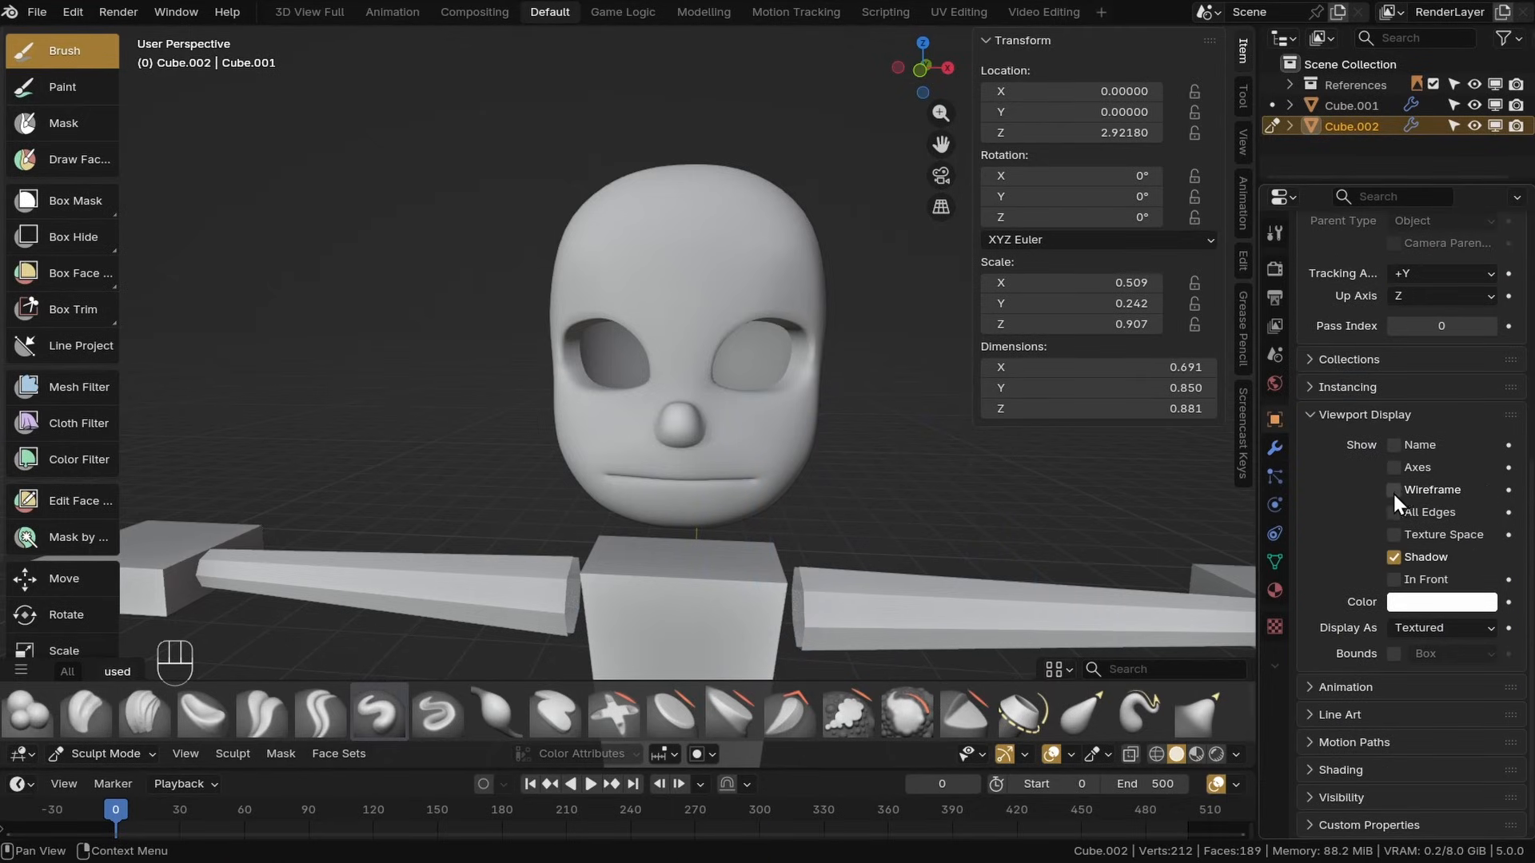
click(1393, 489)
click(1392, 511)
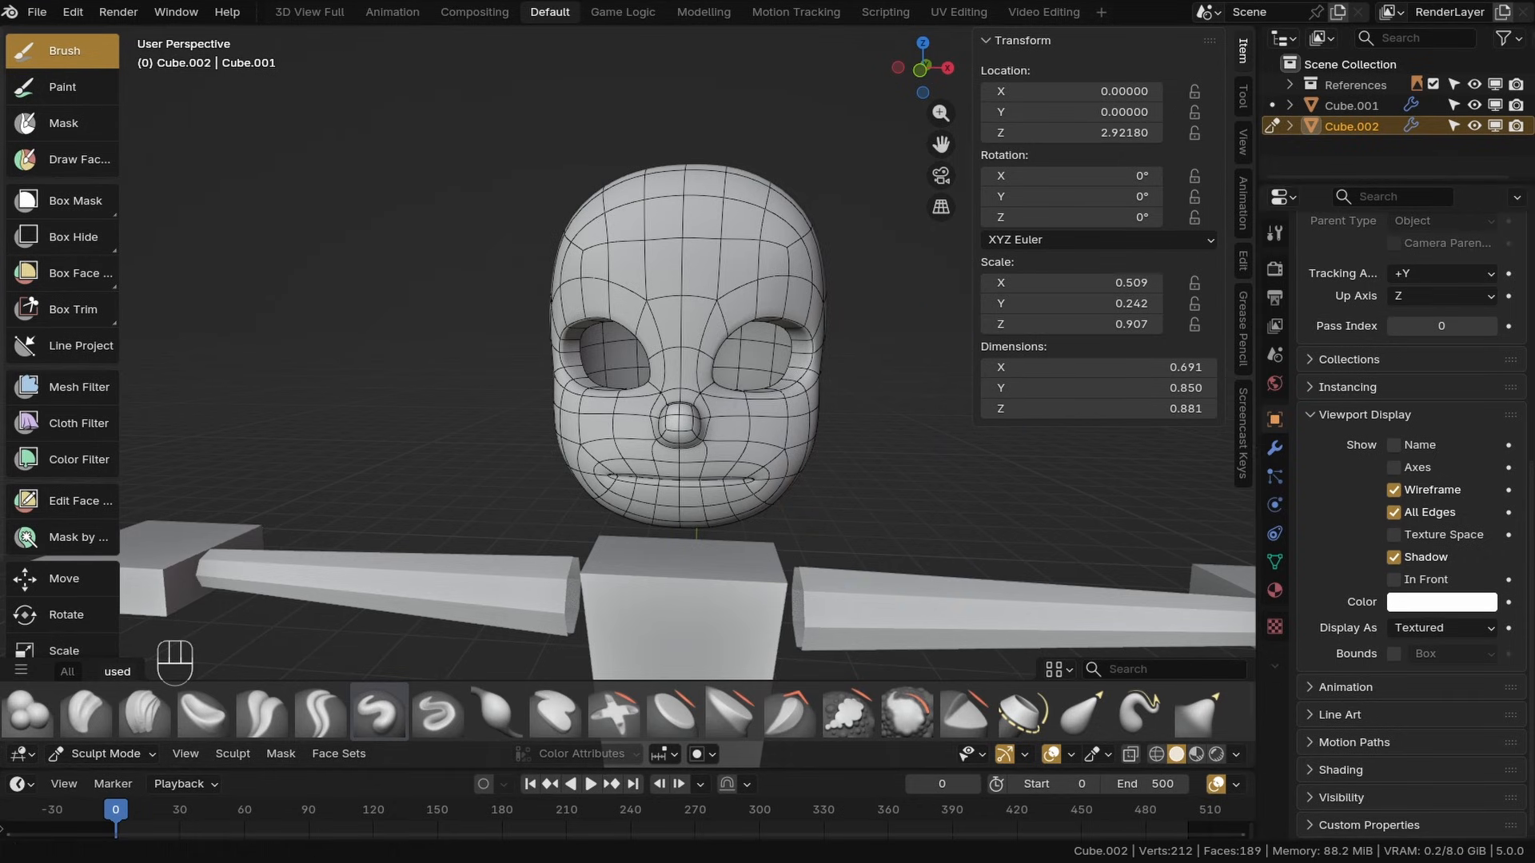
Select the Relax Slide sculpt brush
middle_drag(868, 465, 732, 502)
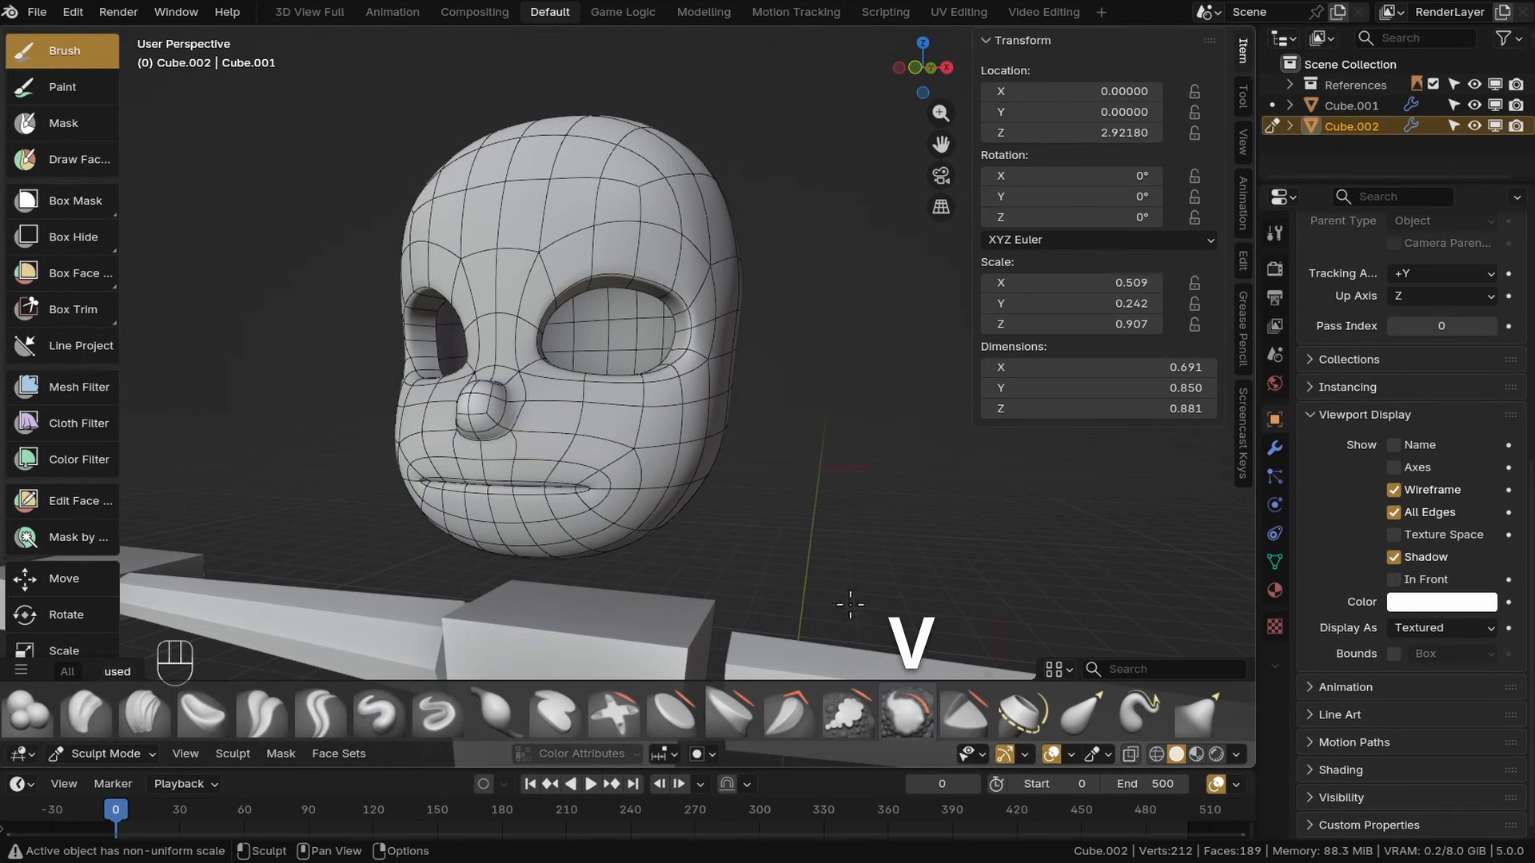
scroll(665, 477, up, 3)
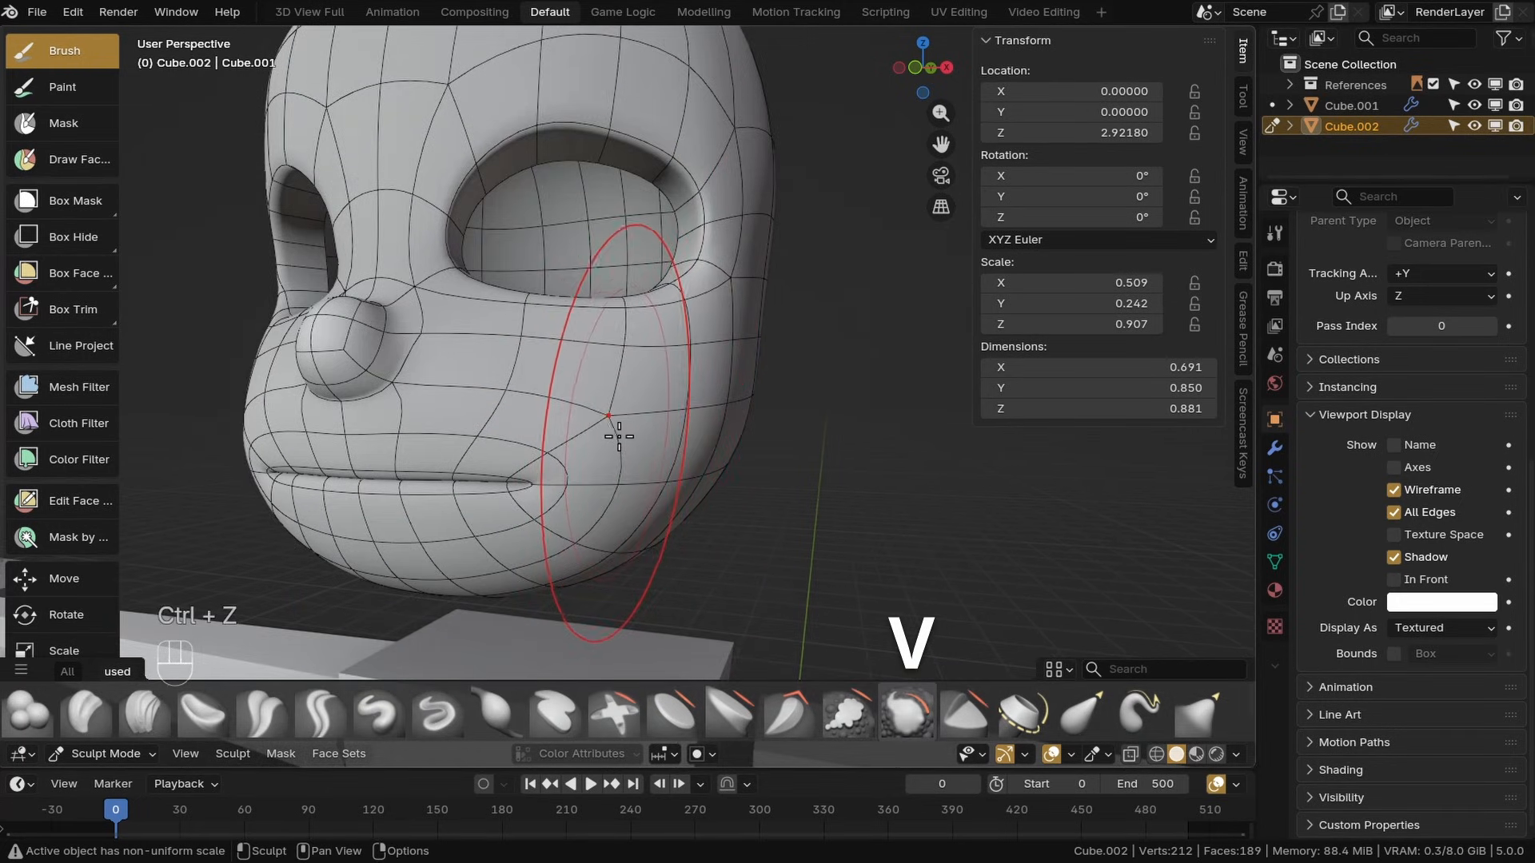
scroll(722, 721, down, 2)
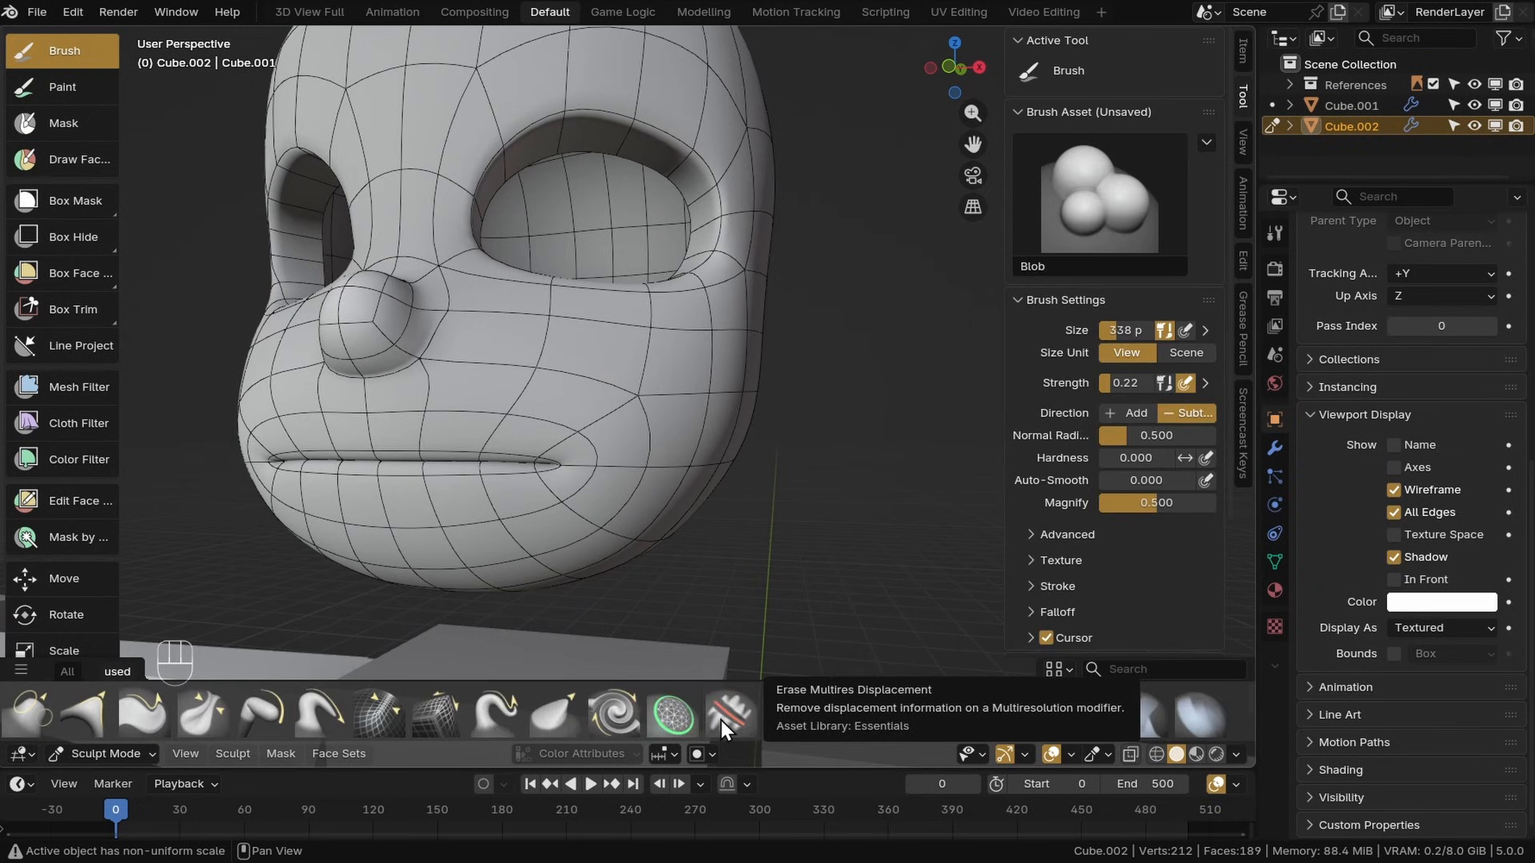
scroll(720, 721, down, 3)
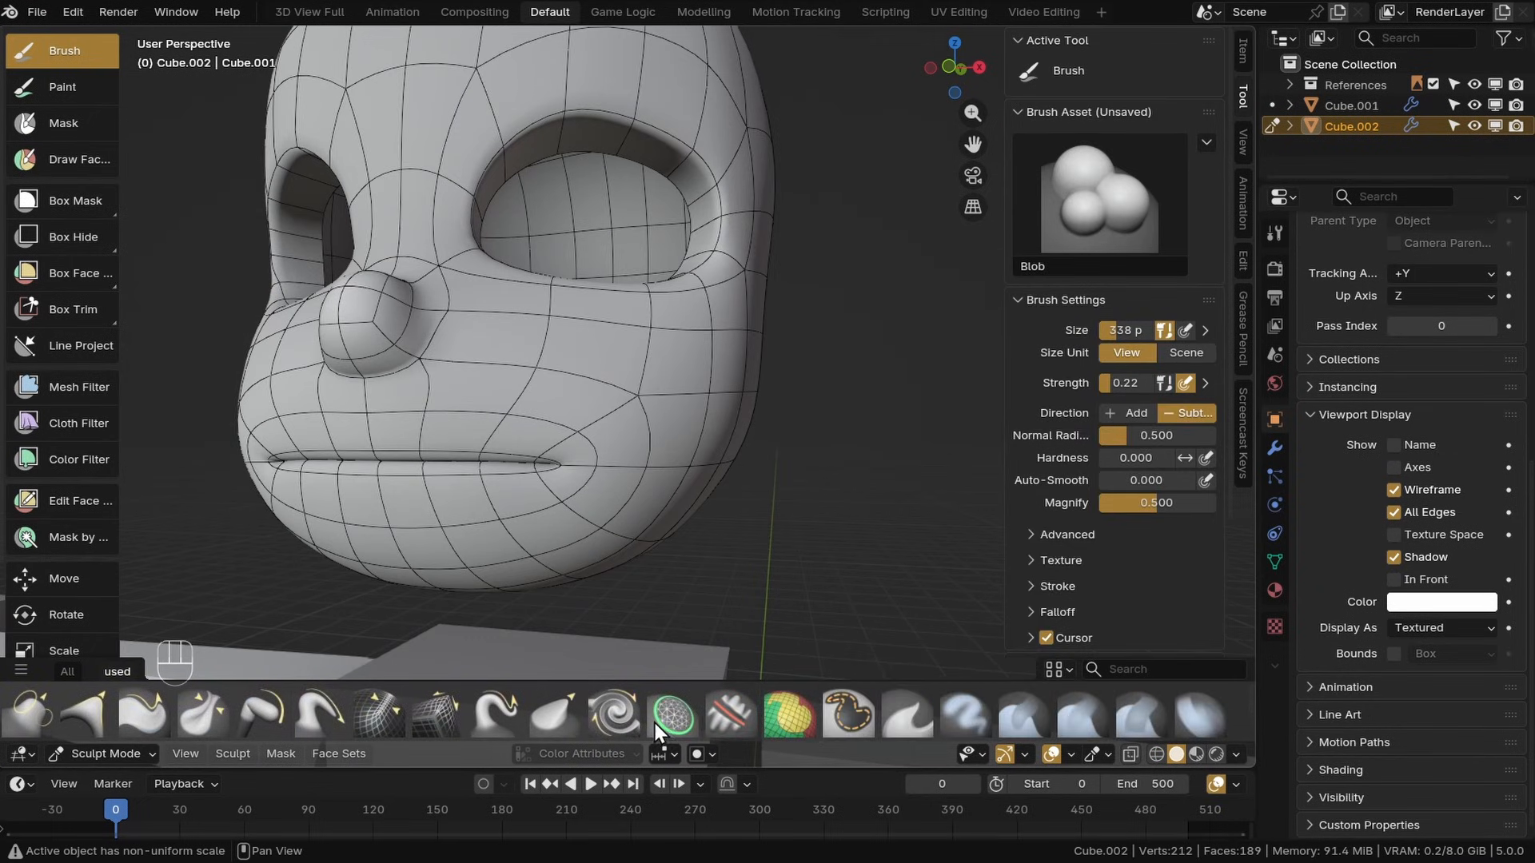
click(435, 710)
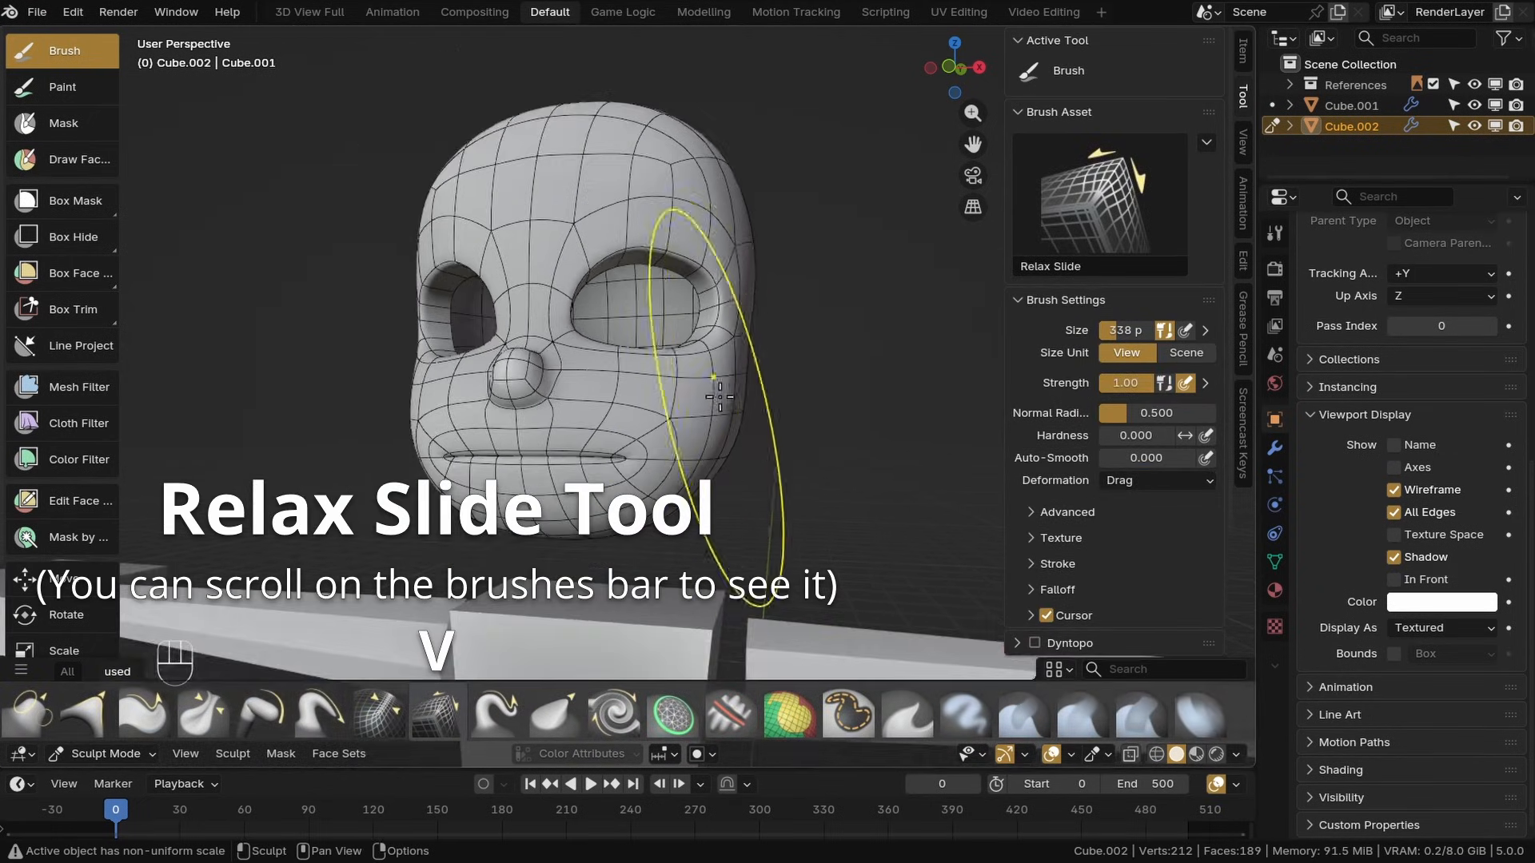
Relax the vertex spacing across the side of the head with Relax Slide smoothing strokes
middle_drag(823, 375, 607, 418)
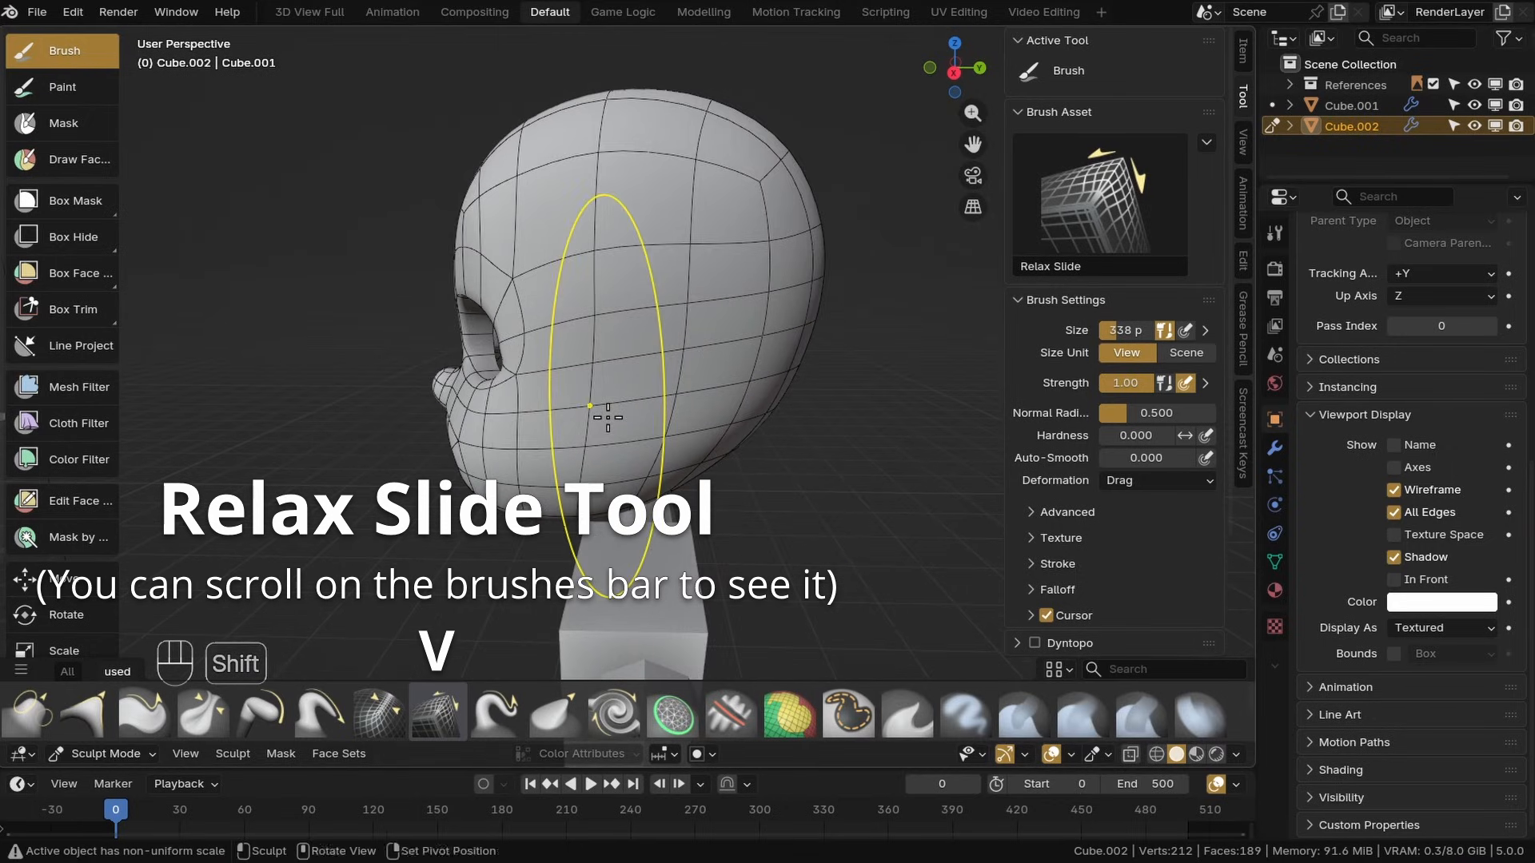
mouse_move(664, 365)
mouse_down()
mouse_move(658, 168)
mouse_move(649, 217)
mouse_up()
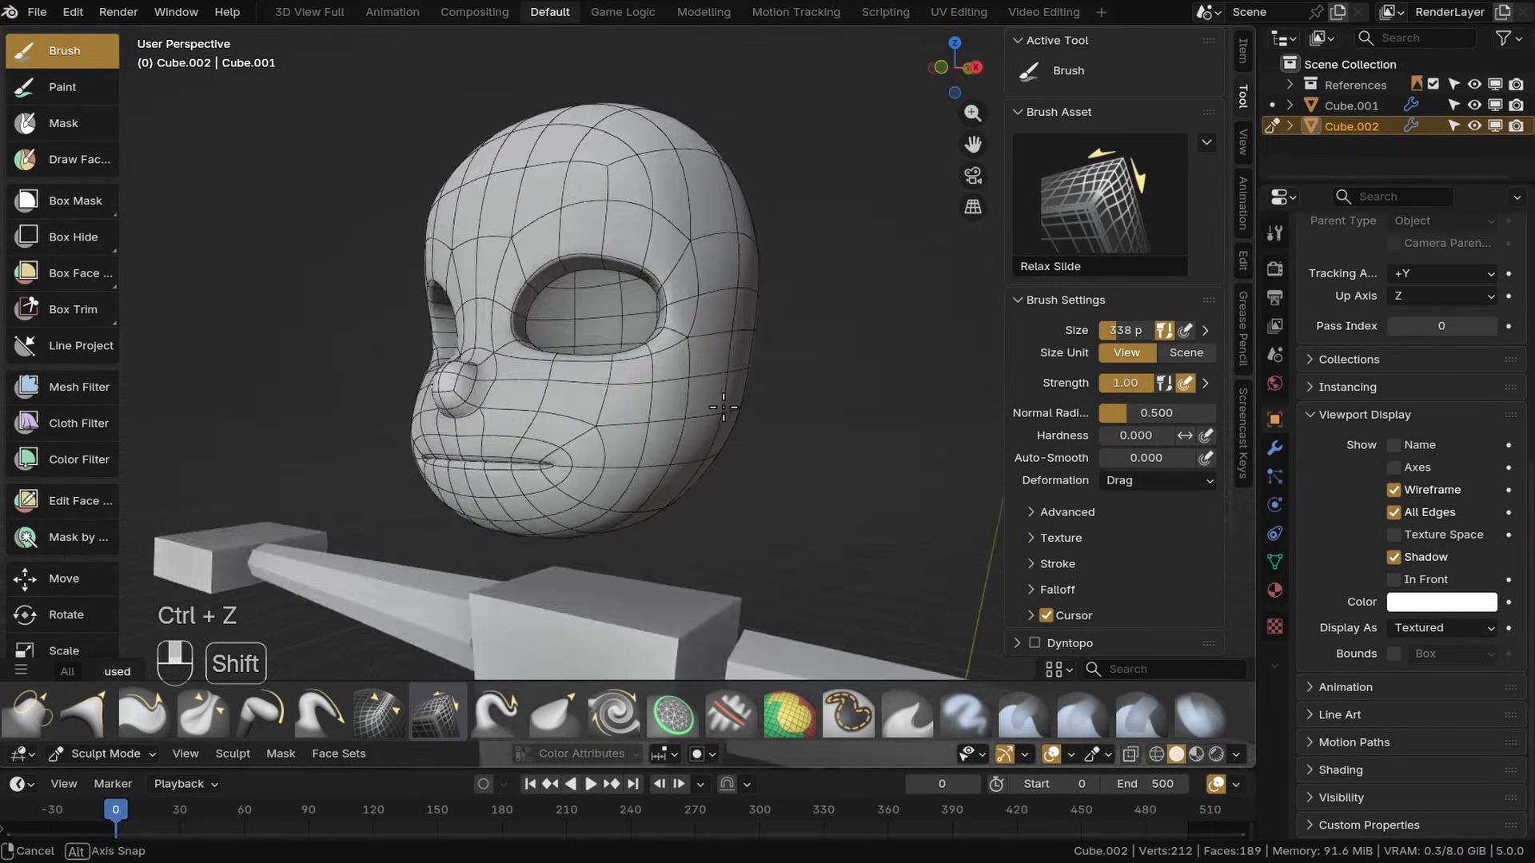
middle_drag(719, 384, 583, 397)
scroll(624, 376, down, 3)
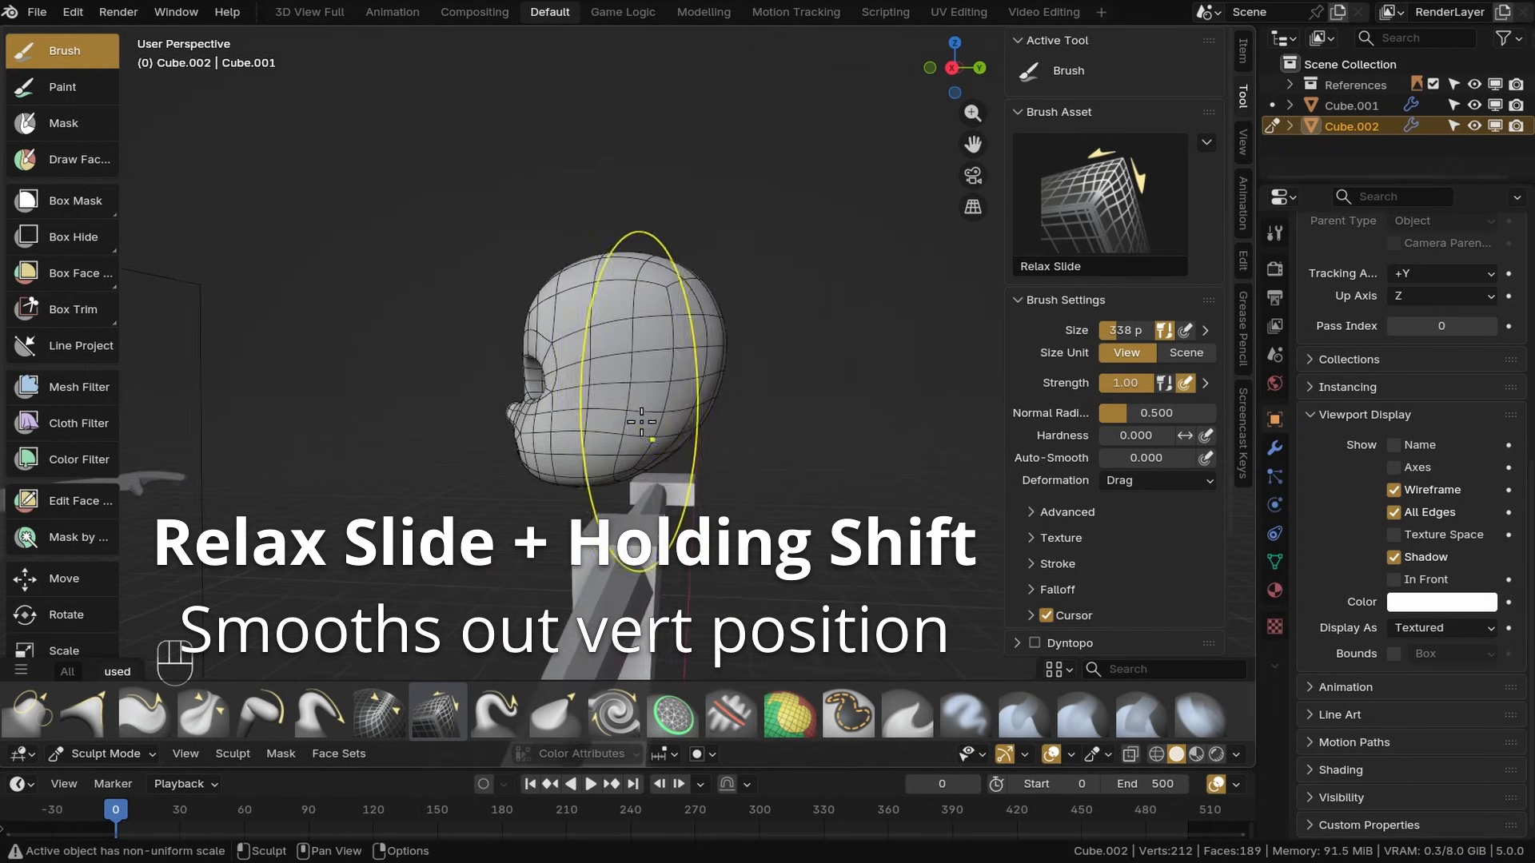
scroll(567, 465, up, 3)
mouse_move(550, 450)
middle_down()
mouse_move(592, 465)
mouse_move(528, 457)
middle_up()
scroll(646, 436, down, 2)
middle_drag(687, 448, 608, 438)
shift+drag(656, 438, 645, 439)
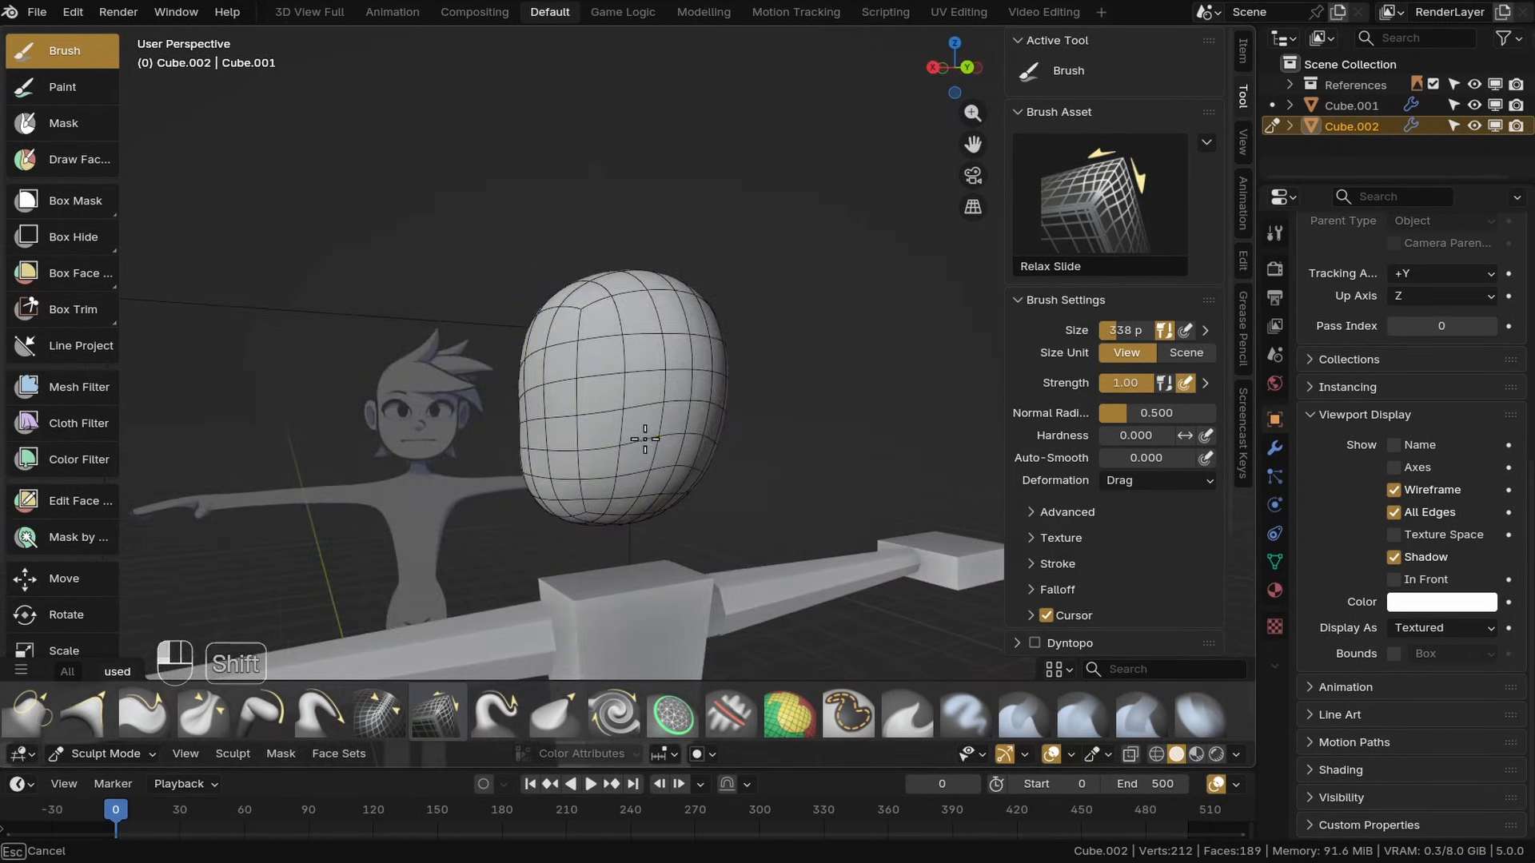
Continue evening the head's vertex spacing with Relax Slide strokes, undoing the unwanted strokes
mouse_move(657, 420)
middle_down()
mouse_move(640, 576)
mouse_move(634, 458)
middle_up()
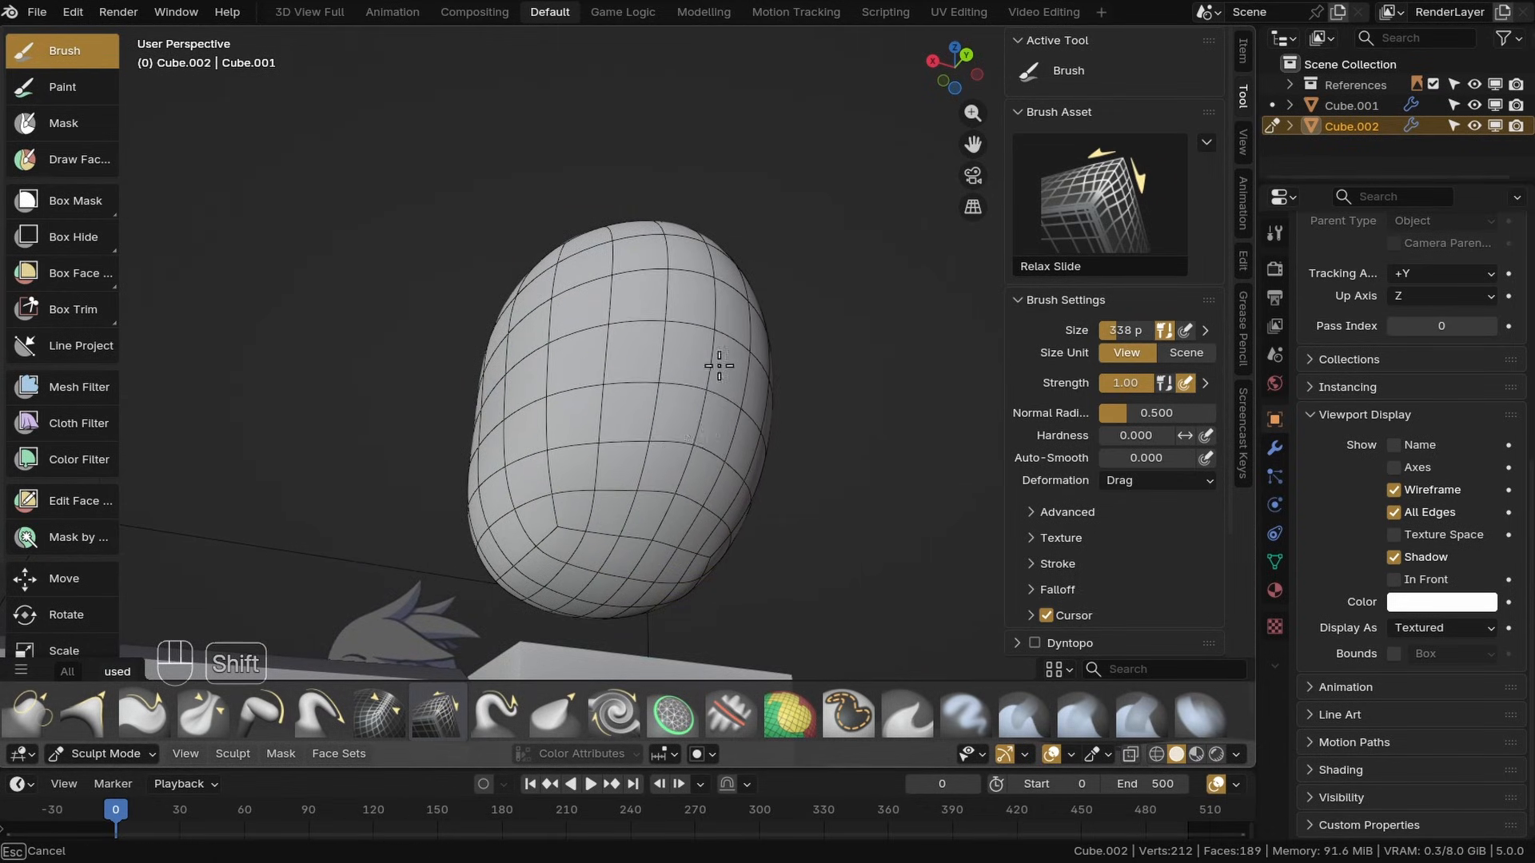
shift+drag(719, 365, 721, 352)
middle_drag(688, 288, 660, 339)
key(ctrl+z)
middle_drag(588, 247, 662, 304)
key(ctrl+z)
middle_drag(569, 367, 610, 336)
scroll(568, 343, up, 5)
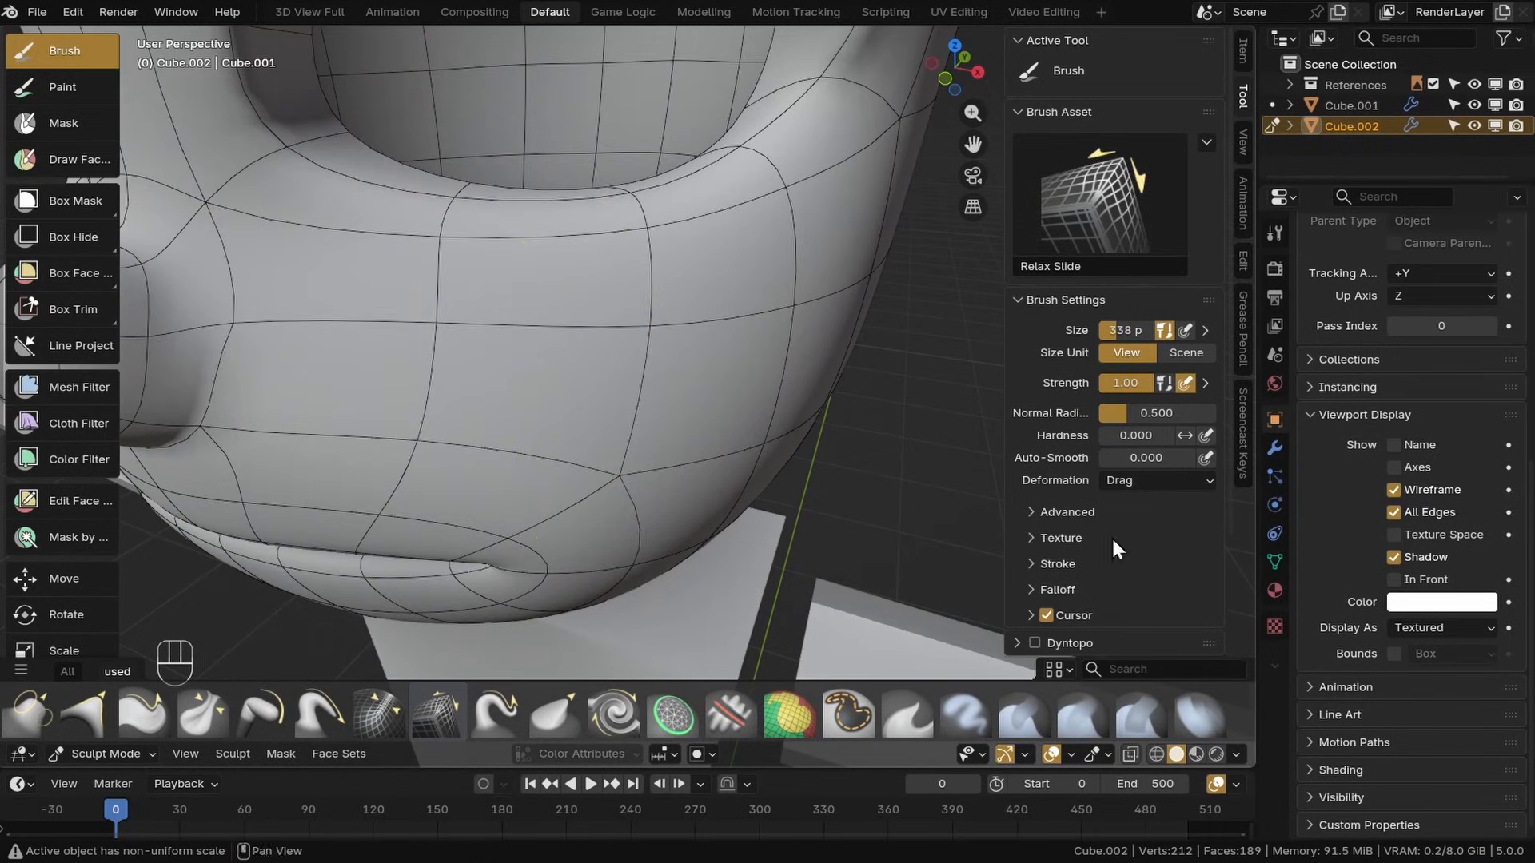
scroll(469, 314, down, 4)
key(ctrl+z)
Switch to Edit Mode and edge-slide vertices along the loop below the eye to even their spacing
shift+drag(668, 272, 675, 281)
mouse_move(674, 281)
middle_down()
mouse_move(818, 277)
mouse_move(608, 376)
mouse_move(242, 592)
middle_up()
click(102, 640)
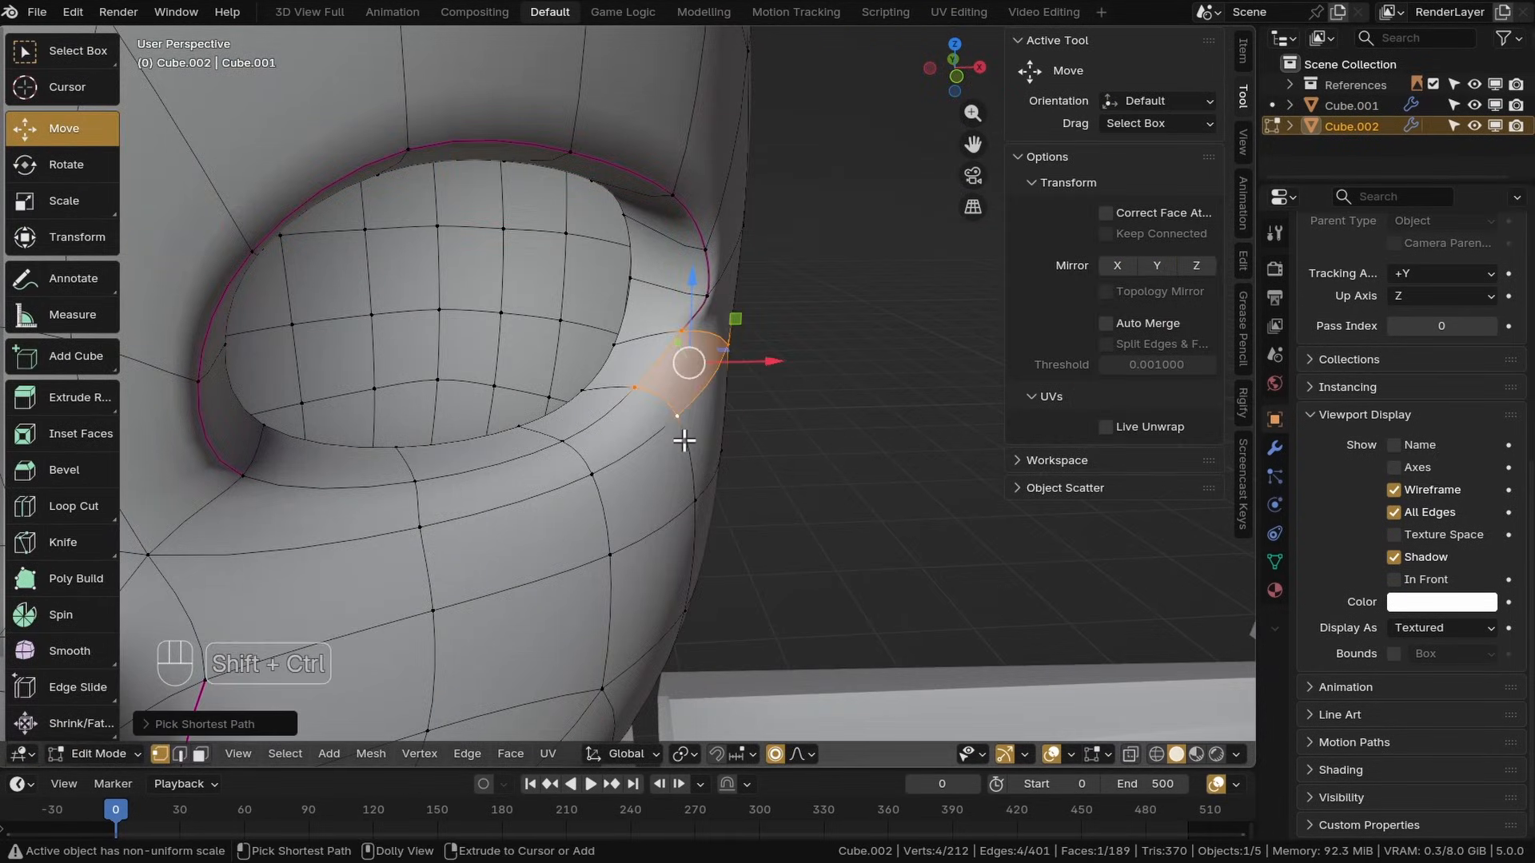
mouse_move(685, 435)
middle_down()
mouse_move(740, 384)
mouse_move(805, 425)
mouse_move(761, 334)
mouse_move(730, 381)
mouse_move(507, 353)
mouse_move(538, 456)
mouse_move(678, 428)
middle_up()
key(g)
key(g)
click(679, 427)
shift+click(590, 436)
shift+click(484, 431)
middle_drag(488, 439, 428, 436)
Edge-slide more vertices around the eye and cheek loops to balance the topology
key(g)
key(g)
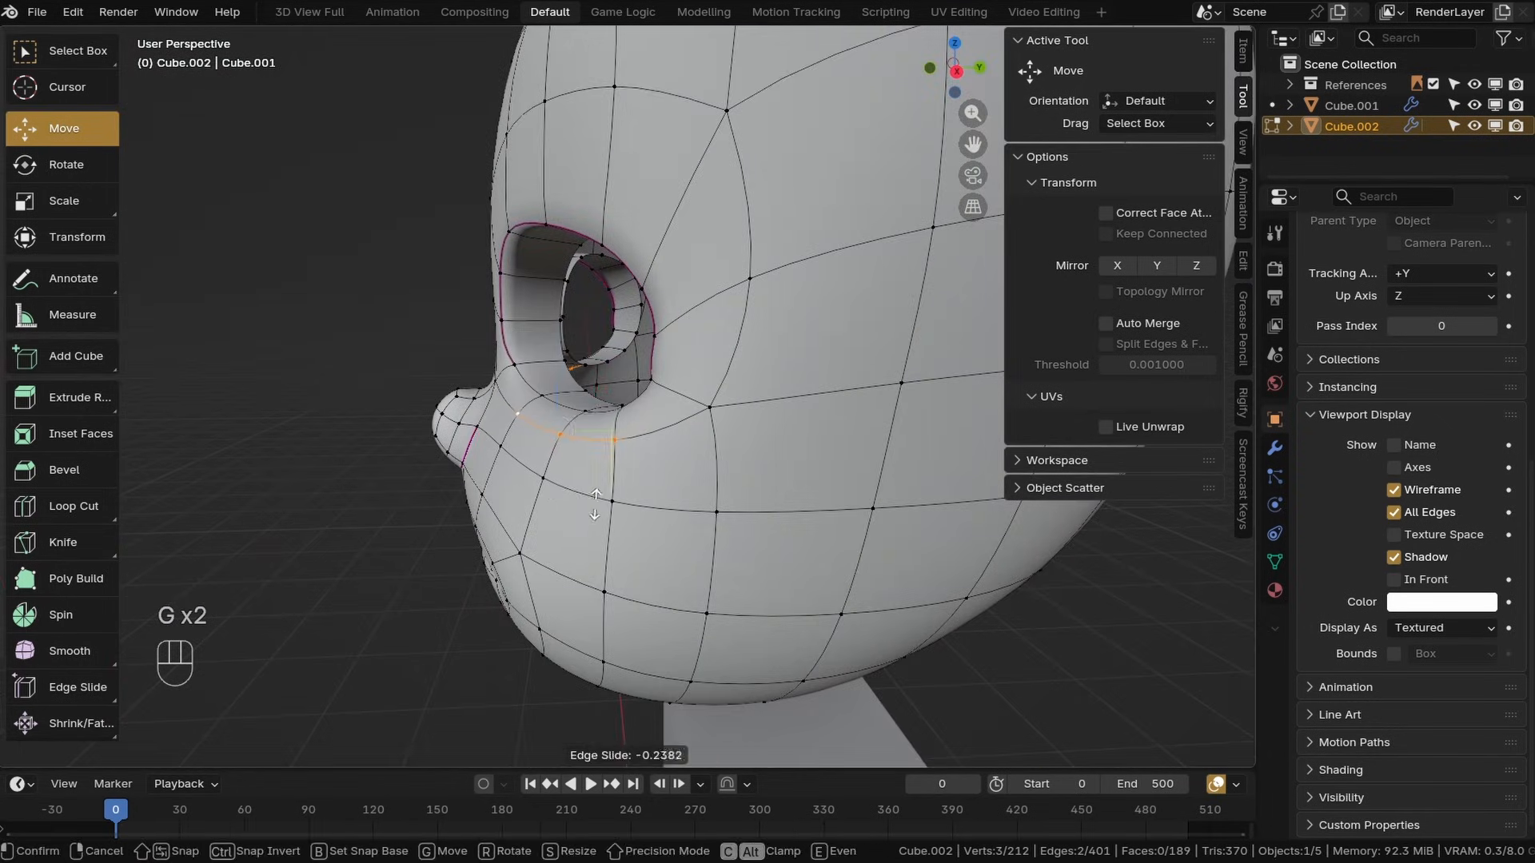
click(591, 436)
middle_drag(591, 435, 538, 428)
click(685, 462)
key(g)
key(g)
mouse_move(531, 483)
middle_down()
mouse_move(579, 491)
mouse_move(549, 480)
middle_up()
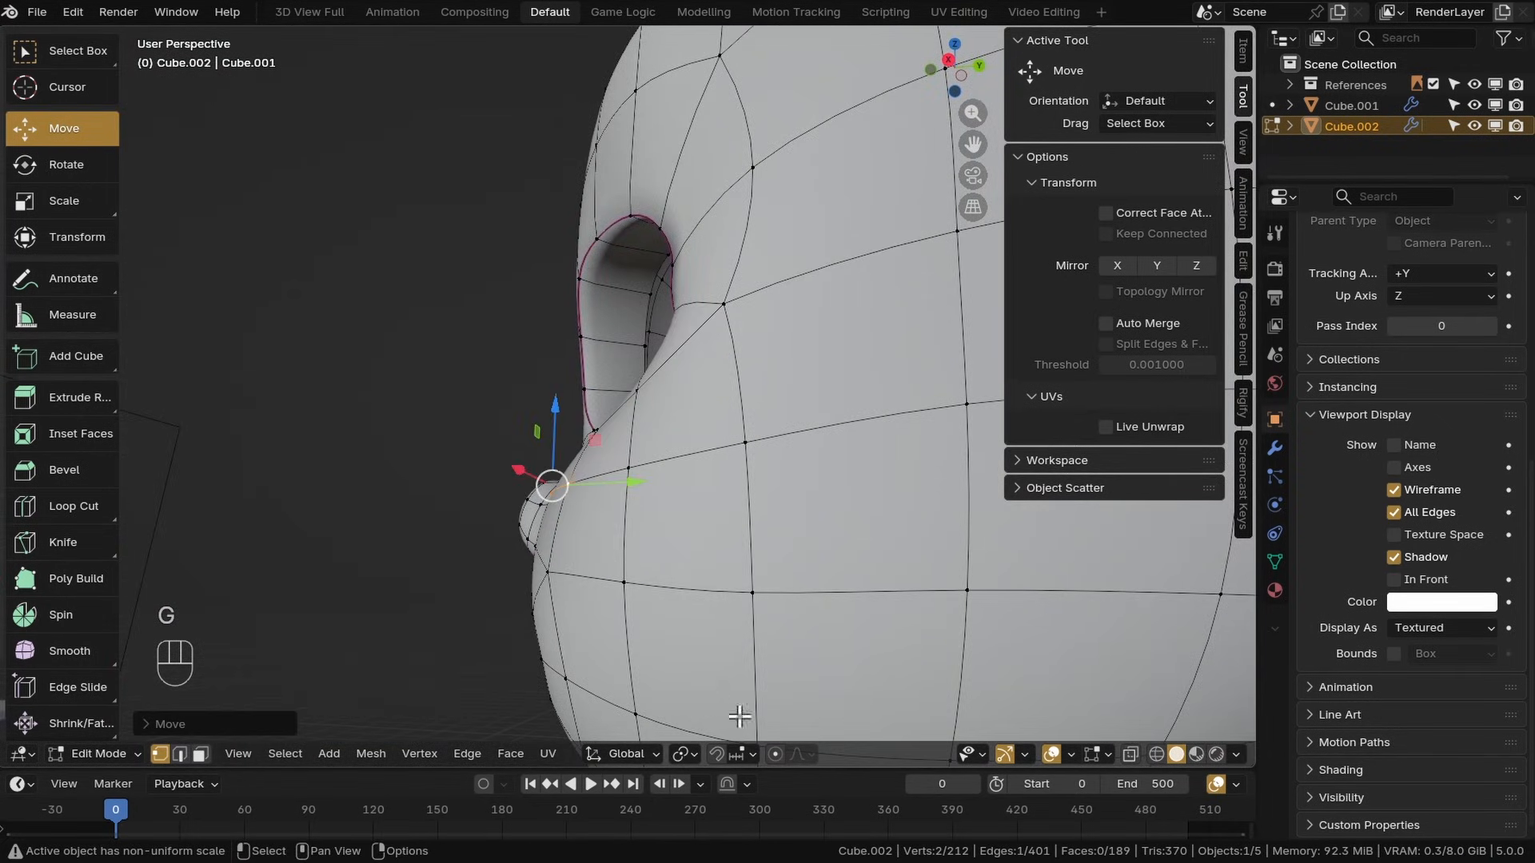
key(g)
key(g)
click(719, 590)
middle_drag(719, 589, 720, 527)
In front view, move vertices around the eyes with proportional editing to refine the eye shapes
key(g)
key(g)
click(542, 464)
scroll(719, 528, down, 4)
key(z)
key(KP_1)
scroll(614, 522, up, 6)
click(682, 464)
key(g)
shift+middle_drag(614, 523, 809, 701)
click(478, 576)
scroll(489, 615, down, 2)
click(702, 484)
key(g)
click(715, 503)
click(858, 427)
key(g)
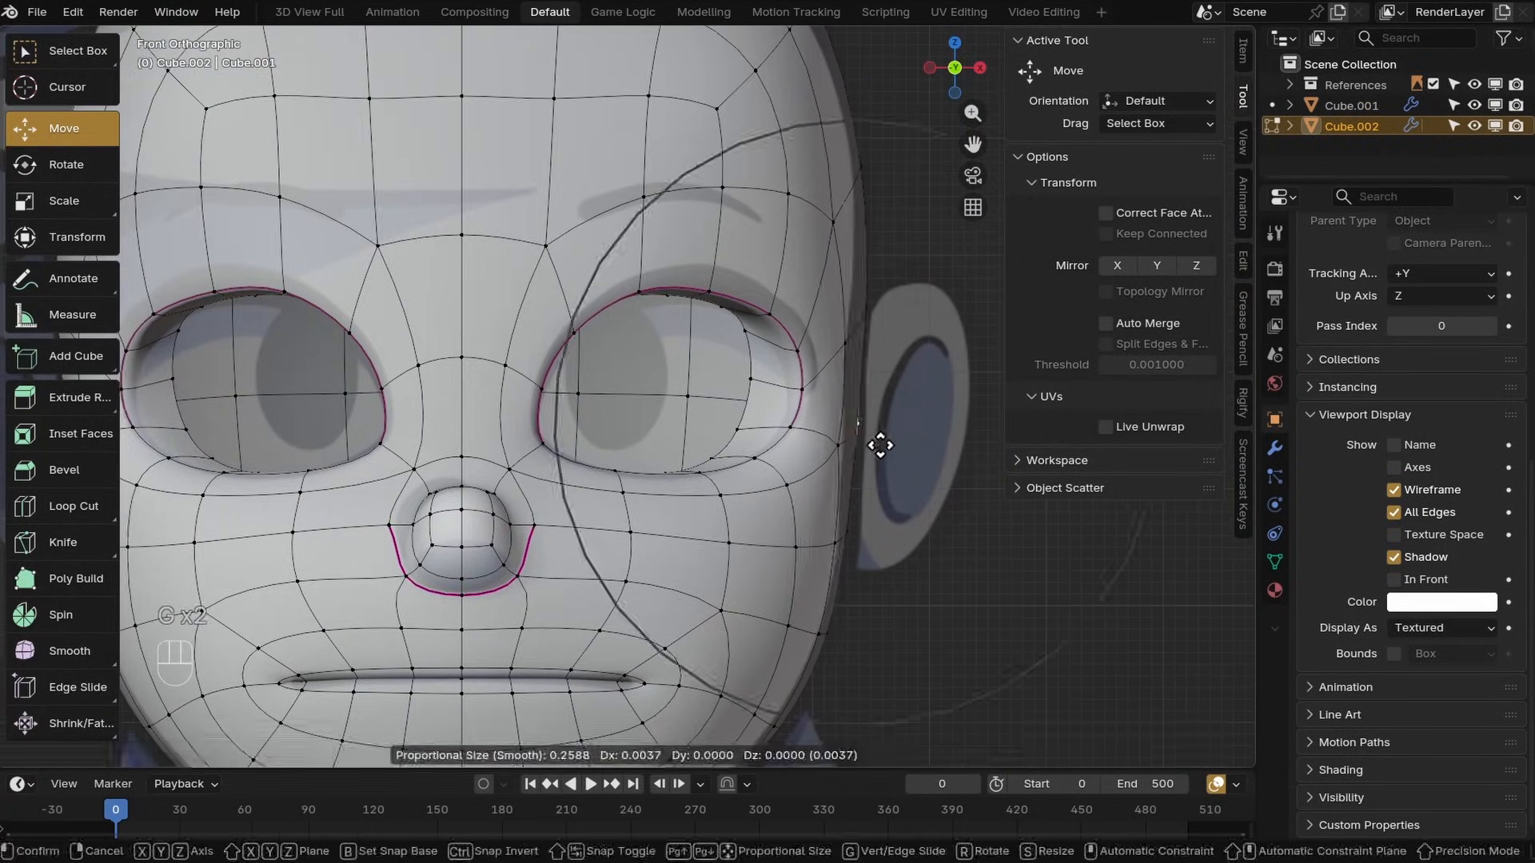
Switch to side view and move face vertices to refine the head's profile
key(g)
click(628, 151)
key(KP_3)
shift+middle_drag(680, 511, 600, 323)
click(640, 600)
key(g)
click(636, 612)
shift+middle_drag(802, 409, 548, 519)
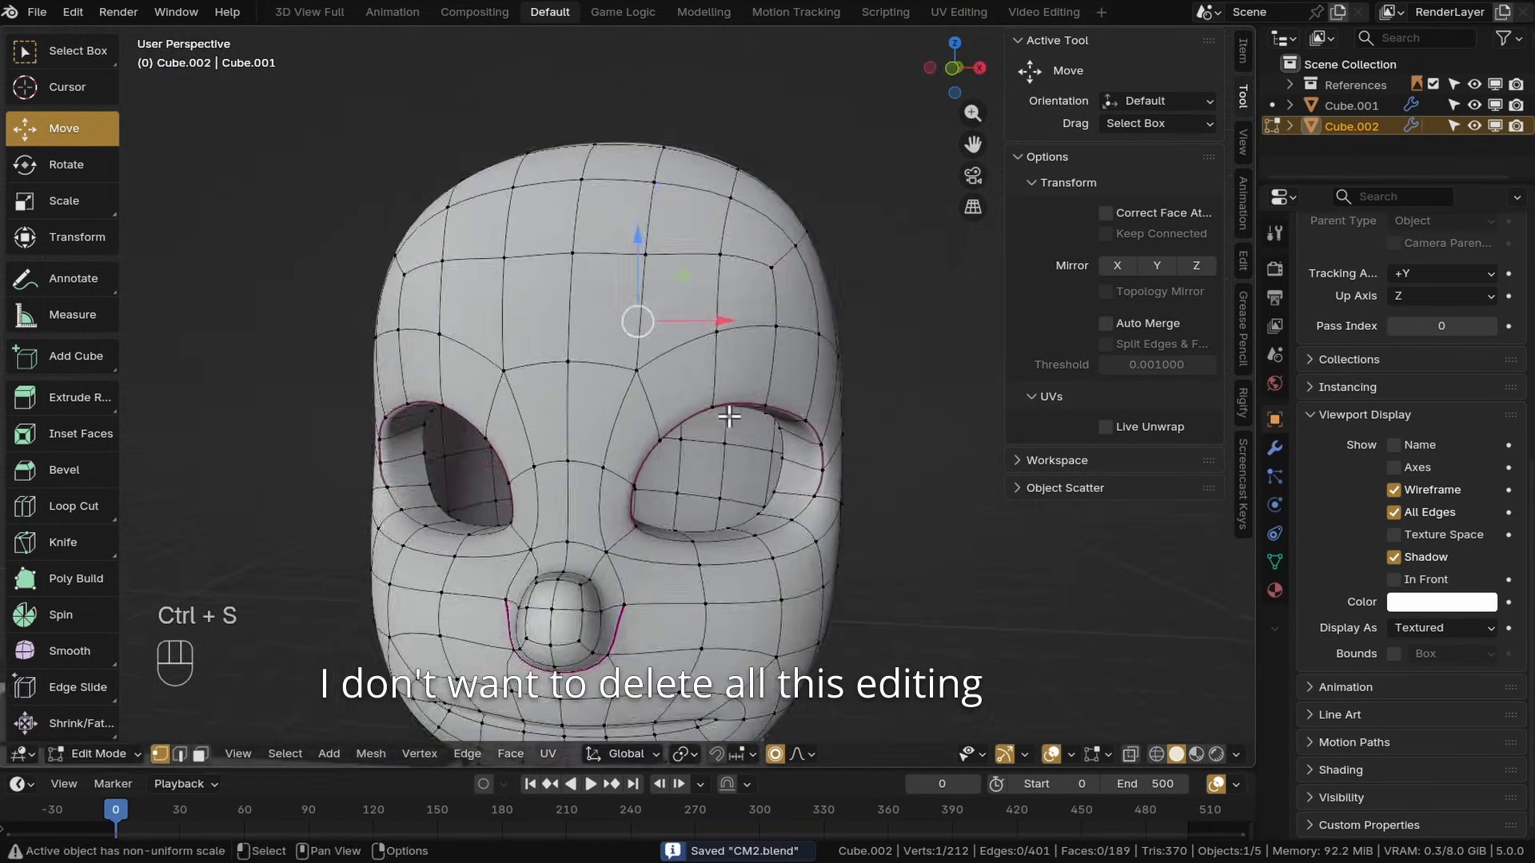
In front view, slide and move the vertices at the mouth corners to tidy the mouth loop
scroll(728, 416, up, 2)
key(KP_1)
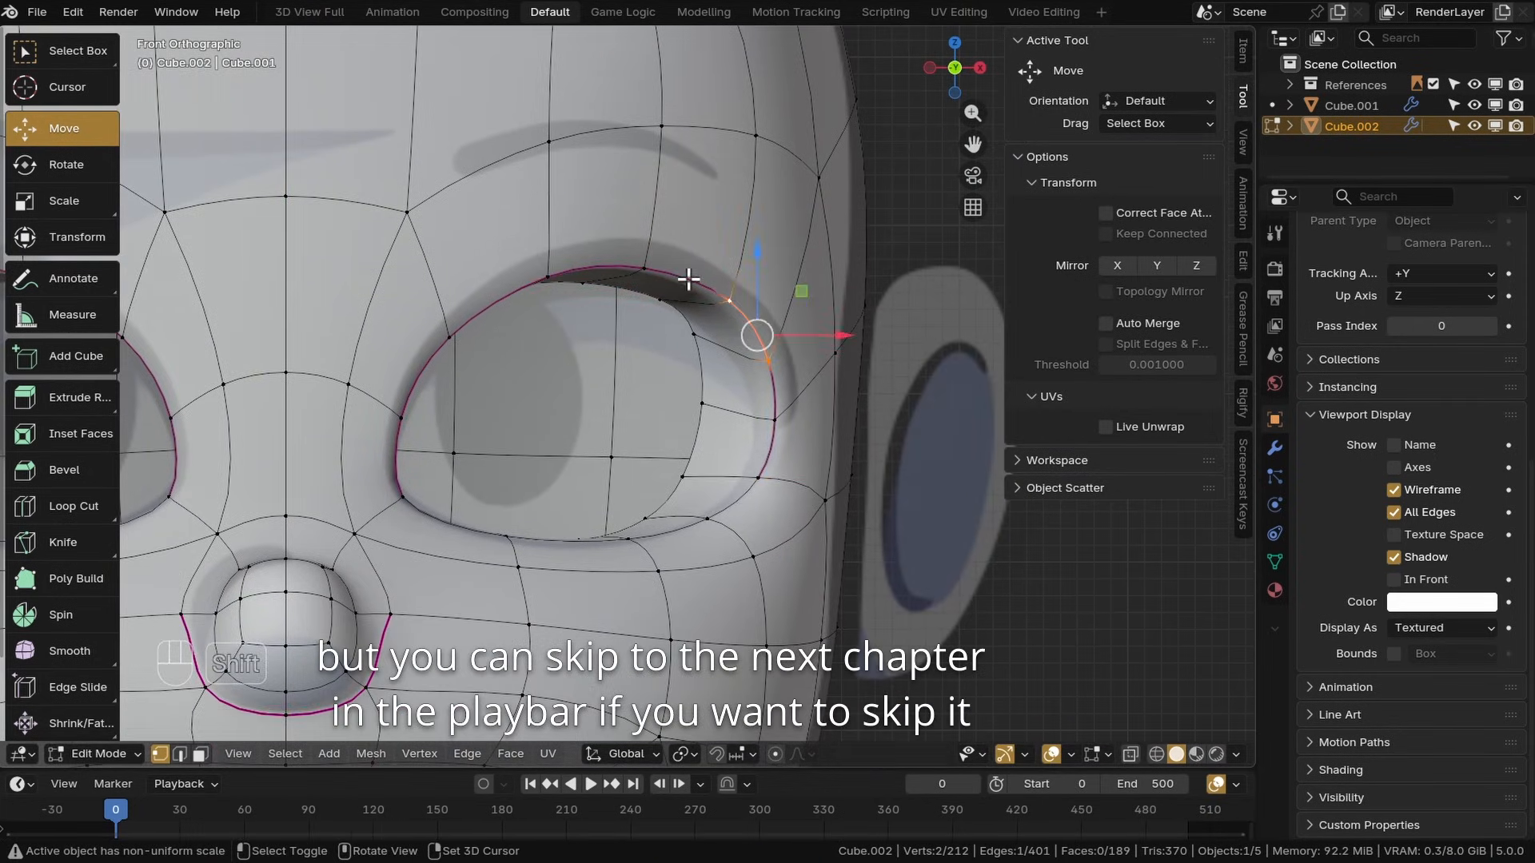
key(shift+space)
key(g)
middle_drag(521, 419, 728, 393)
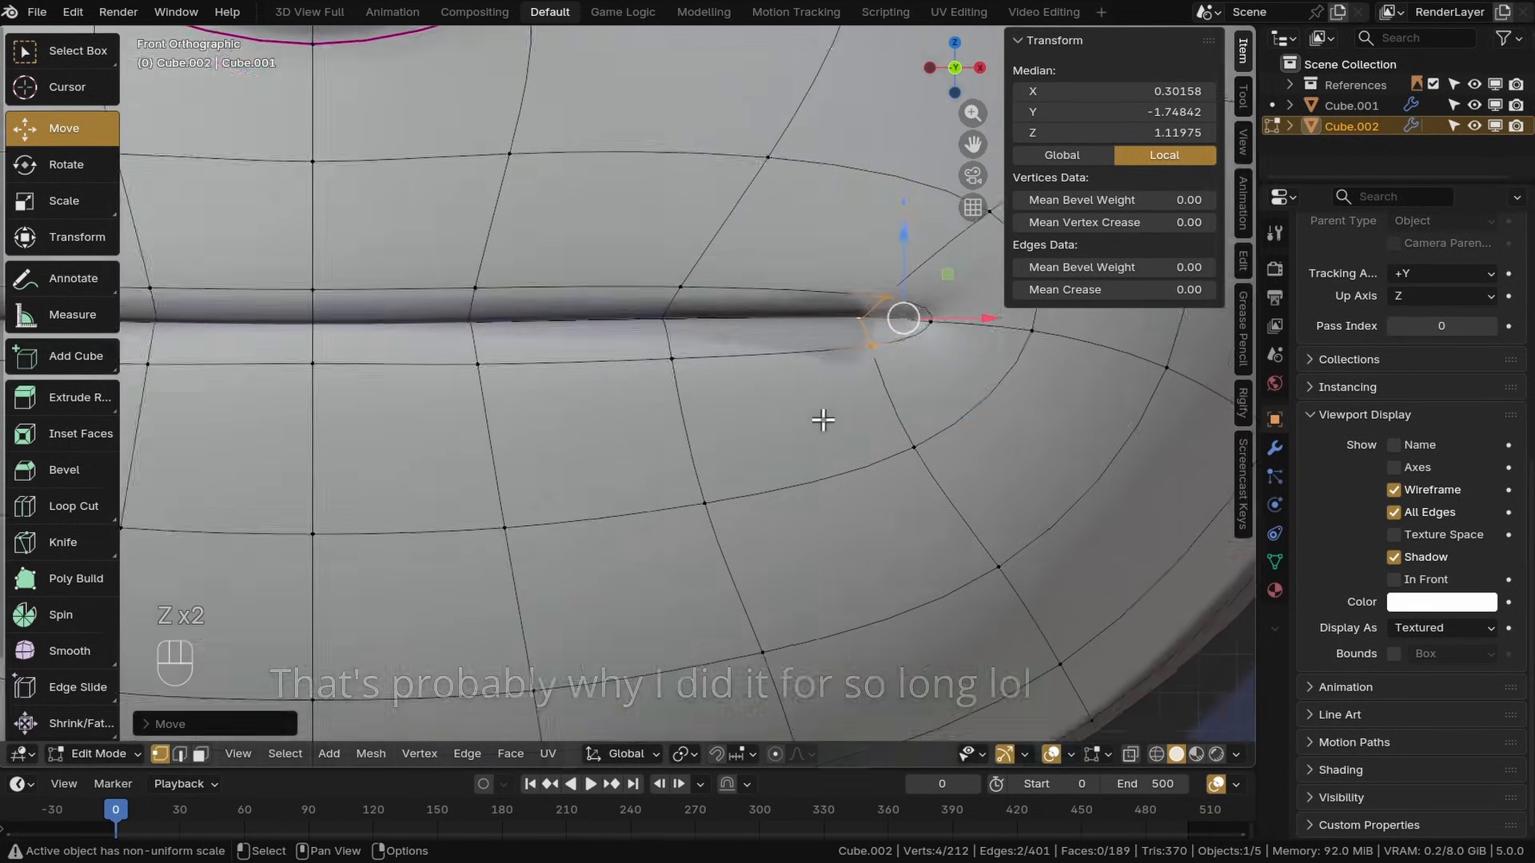
key(g)
key(g)
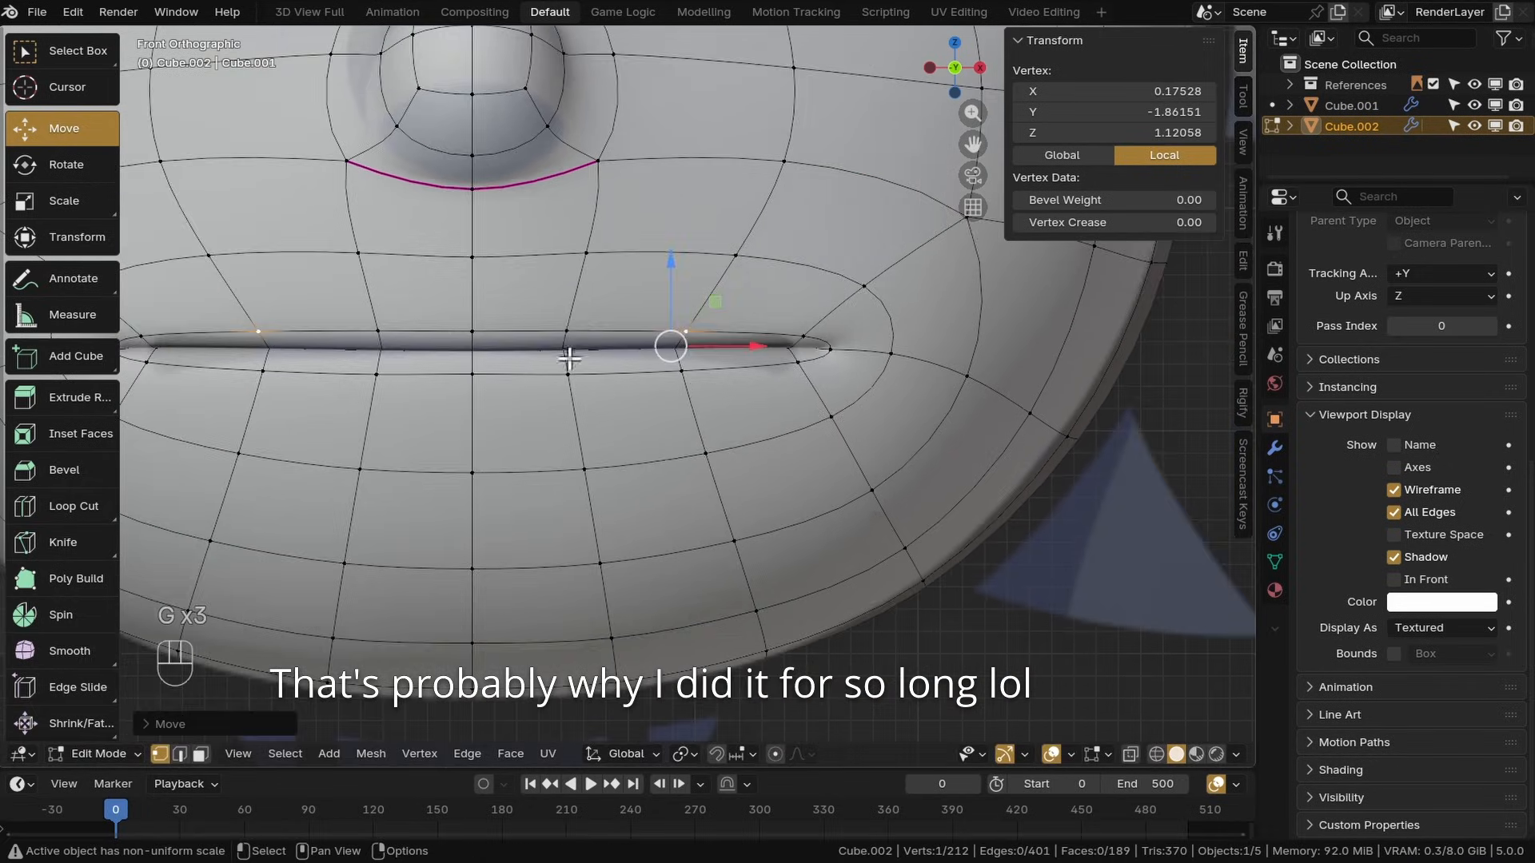
shift+click(582, 375)
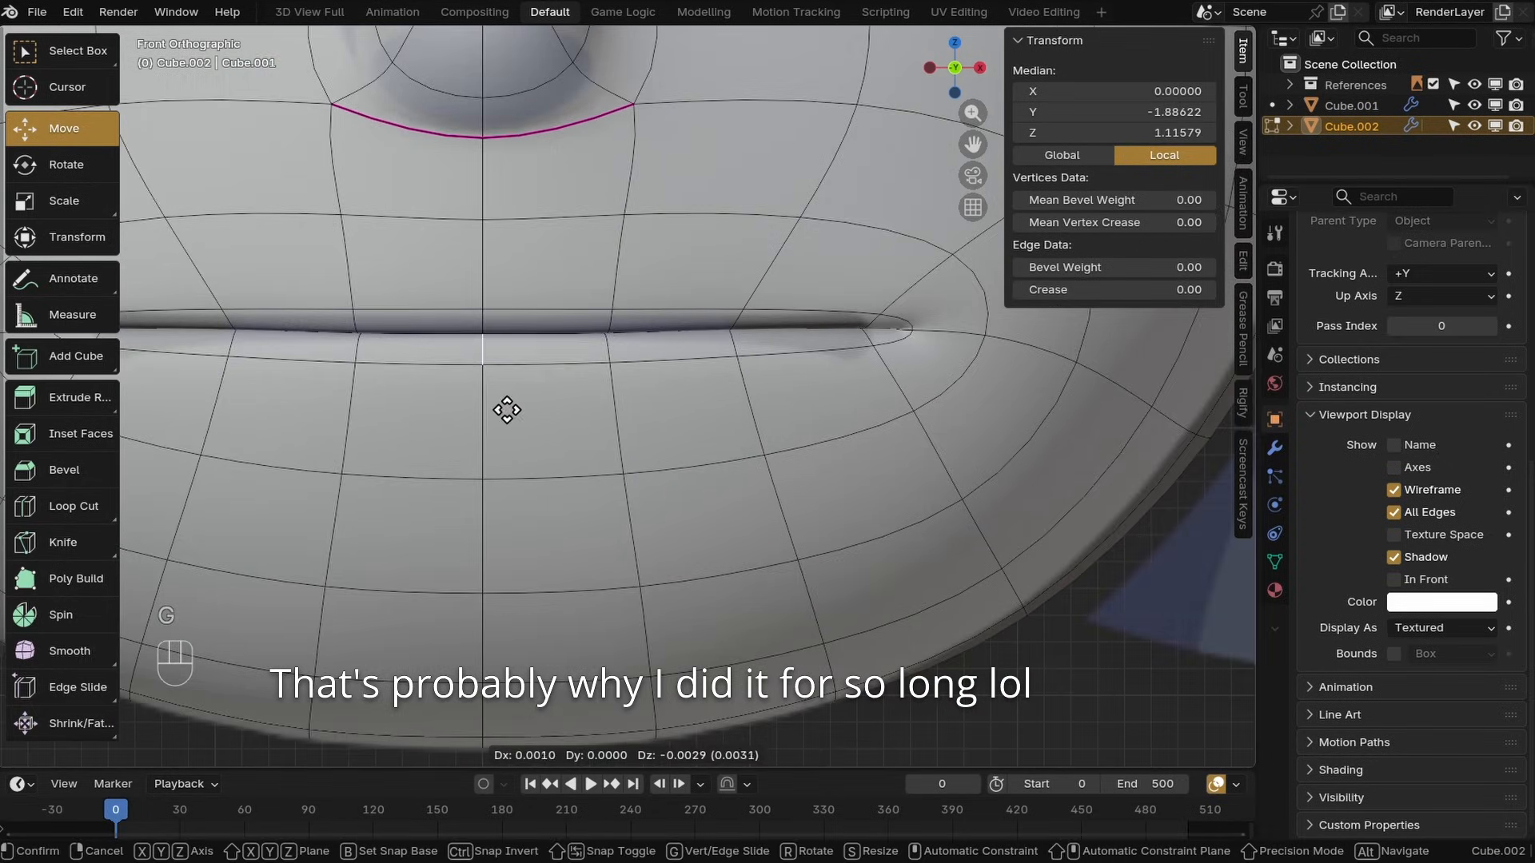
click(507, 411)
shift+click(775, 374)
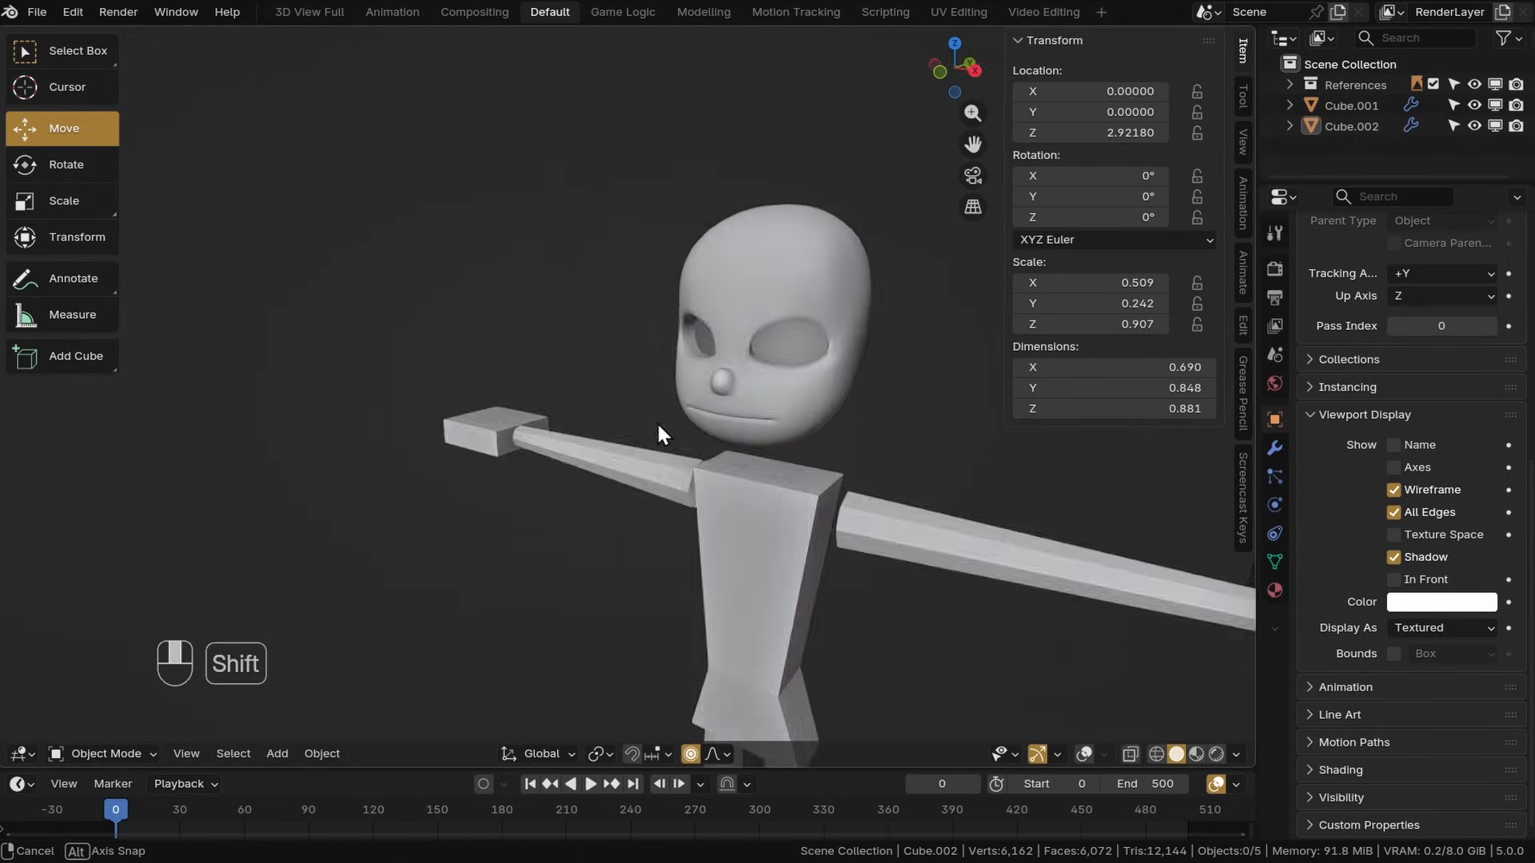
Save the file, return to Object Mode and turn off Wireframe and All Edges display for the head
key(ctrl+s)
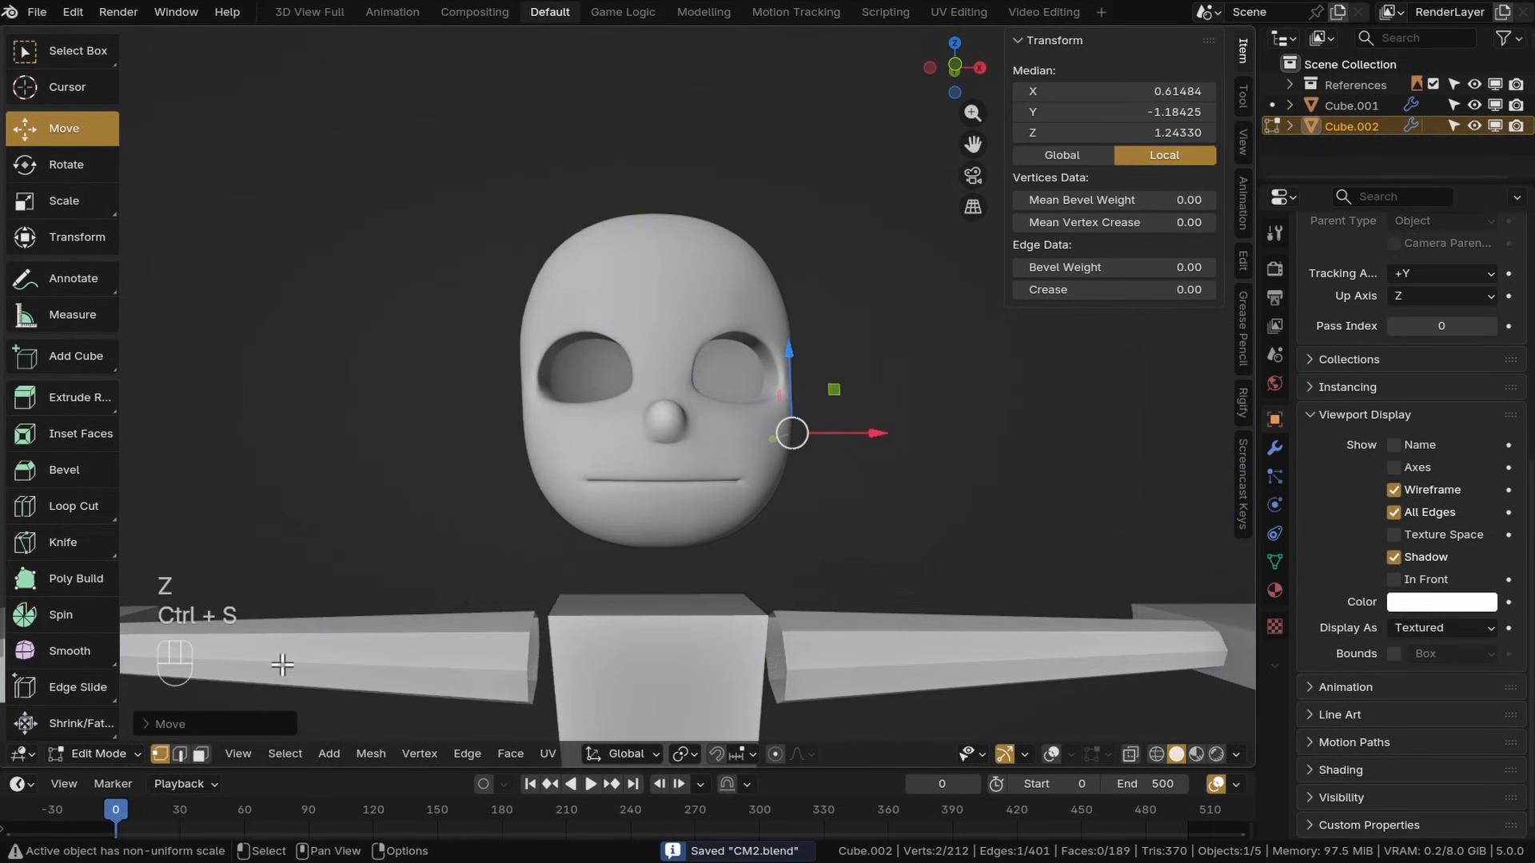
key(z)
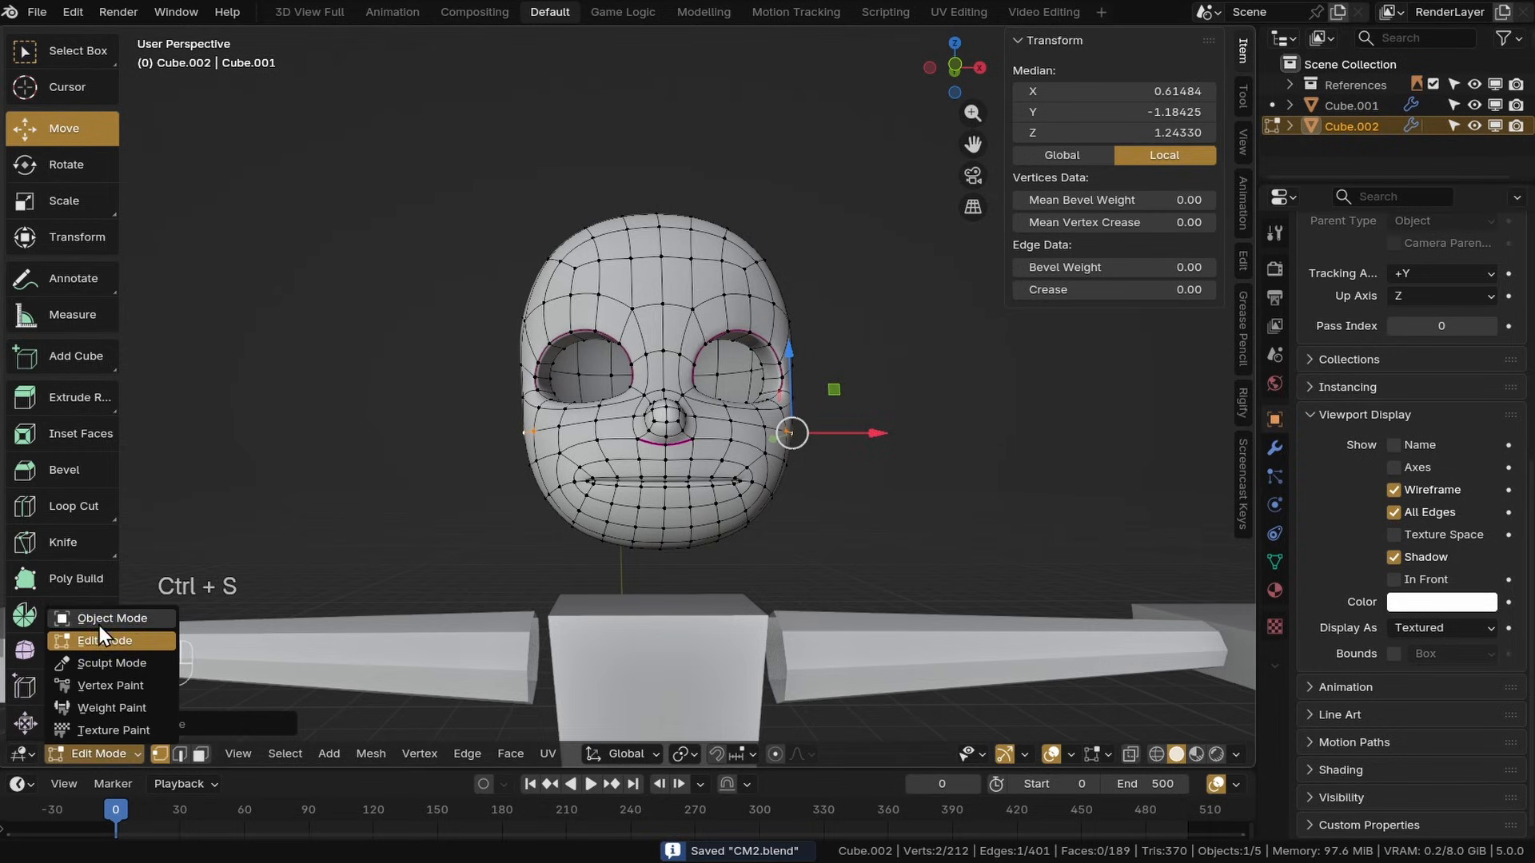
click(100, 621)
click(775, 491)
click(790, 480)
mouse_move(775, 491)
middle_down()
mouse_move(848, 480)
mouse_move(758, 462)
mouse_move(789, 474)
middle_up()
key(ctrl+s)
click(1394, 491)
click(1394, 512)
click(919, 467)
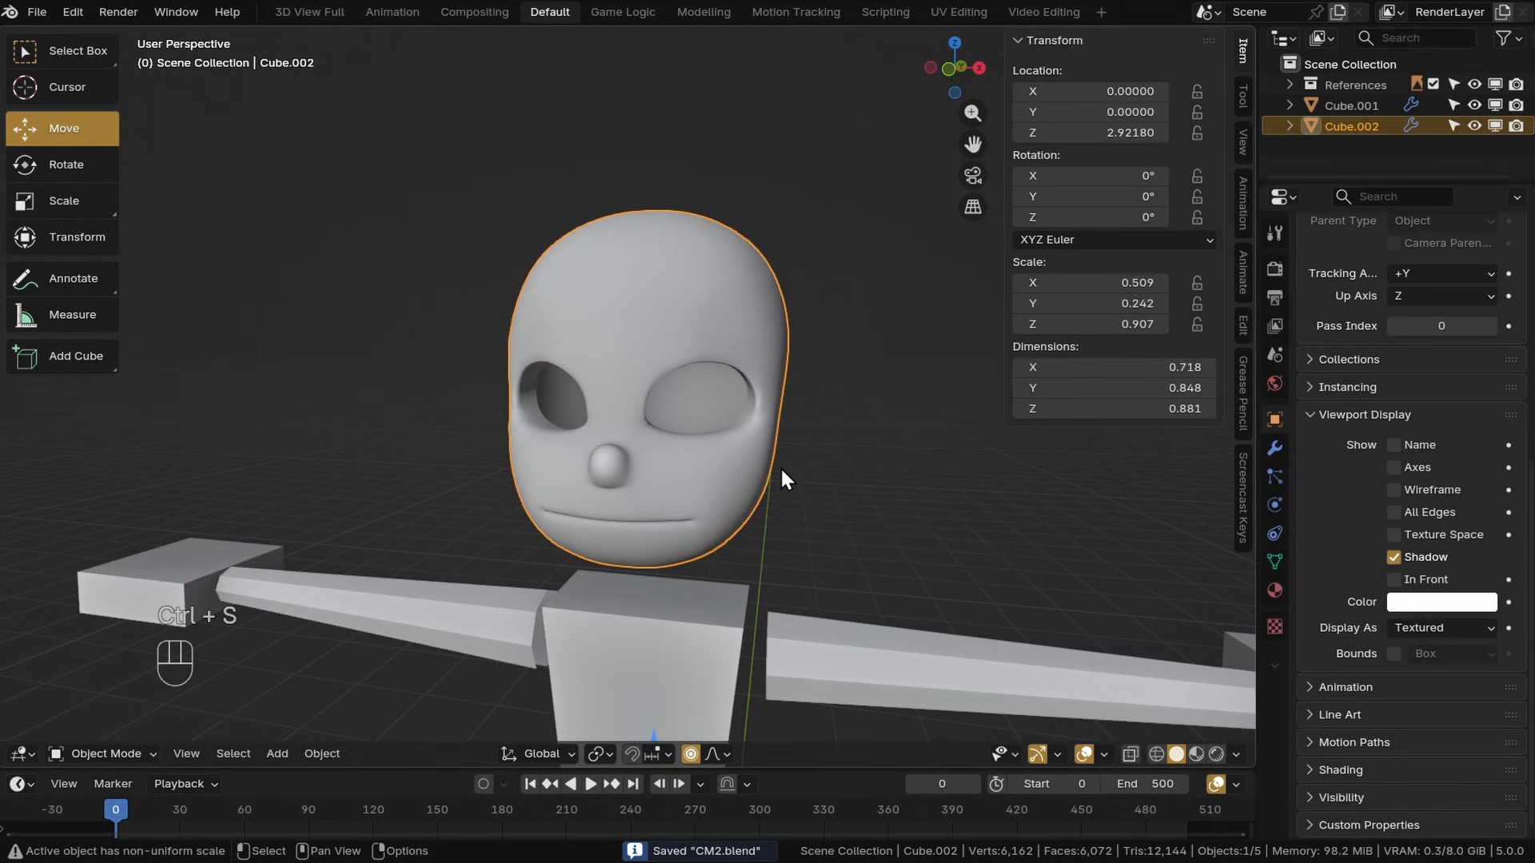
Save the file and add a plane mesh at the world origin by the character's feet
scroll(780, 467, down, 4)
scroll(692, 404, down, 3)
shift+middle_drag(791, 588, 648, 592)
shift+middle_drag(632, 620, 622, 509)
middle_drag(645, 410, 651, 469)
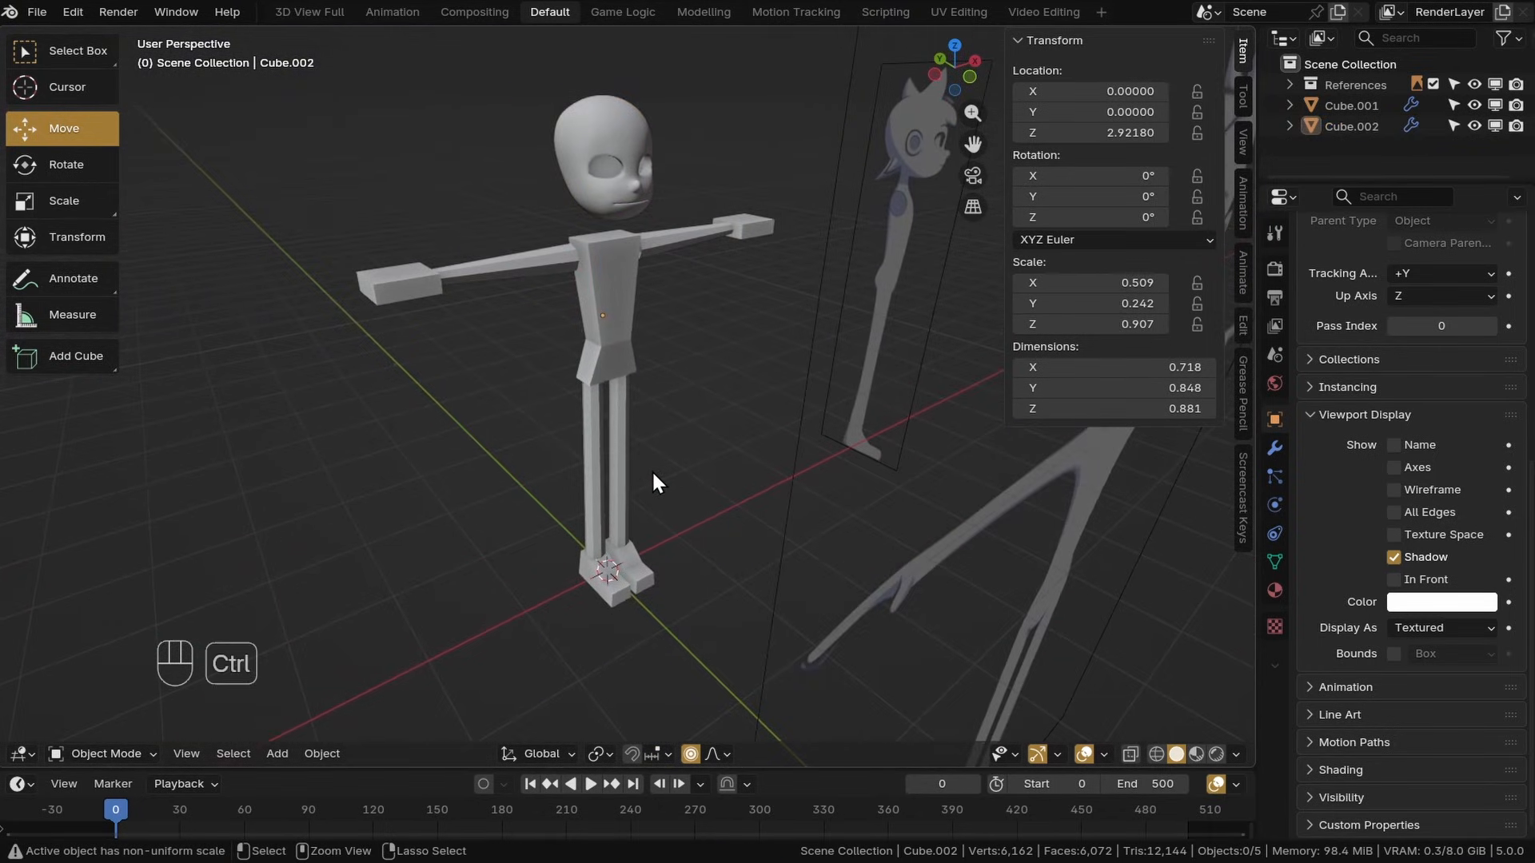
key(ctrl+s)
key(shift+a)
mouse_move(472, 348)
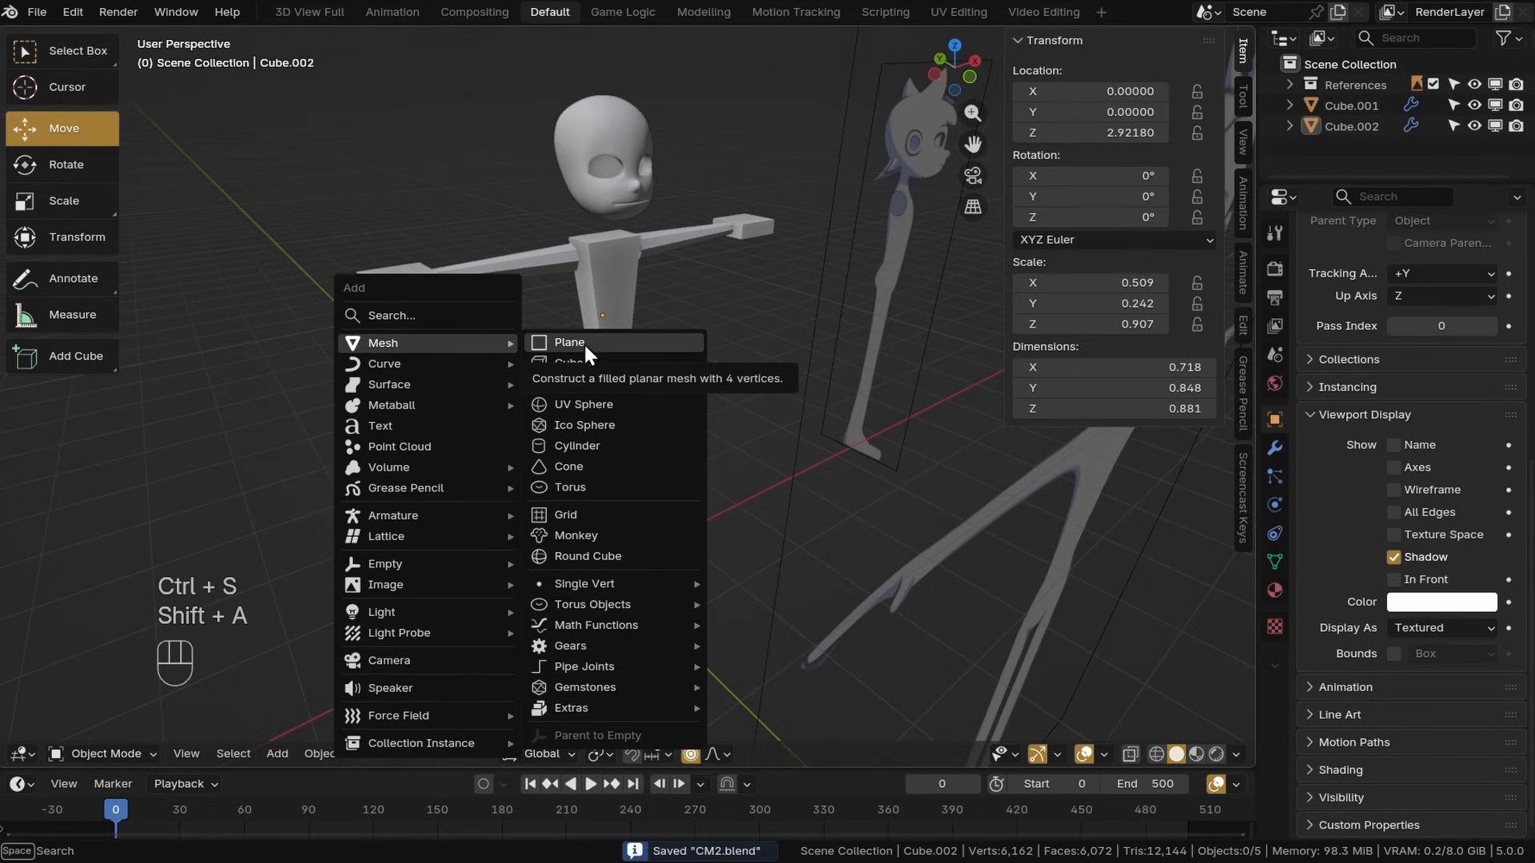
click(571, 341)
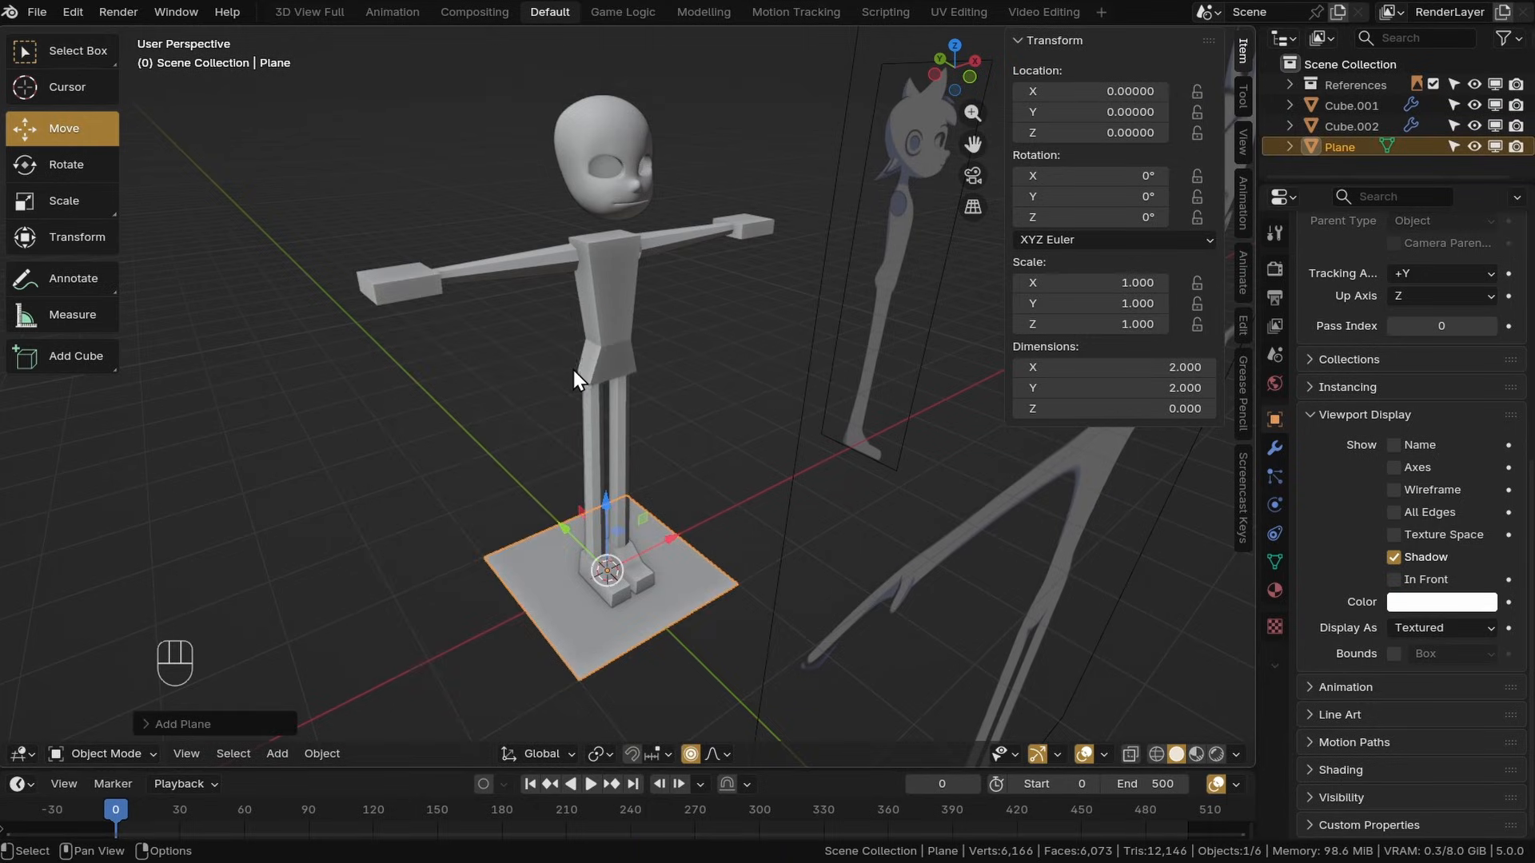
In Edit Mode, move all of the plane's geometry sideways along the X axis, then return to Object Mode
key(KP_Decimal)
click(116, 756)
click(98, 642)
key(a)
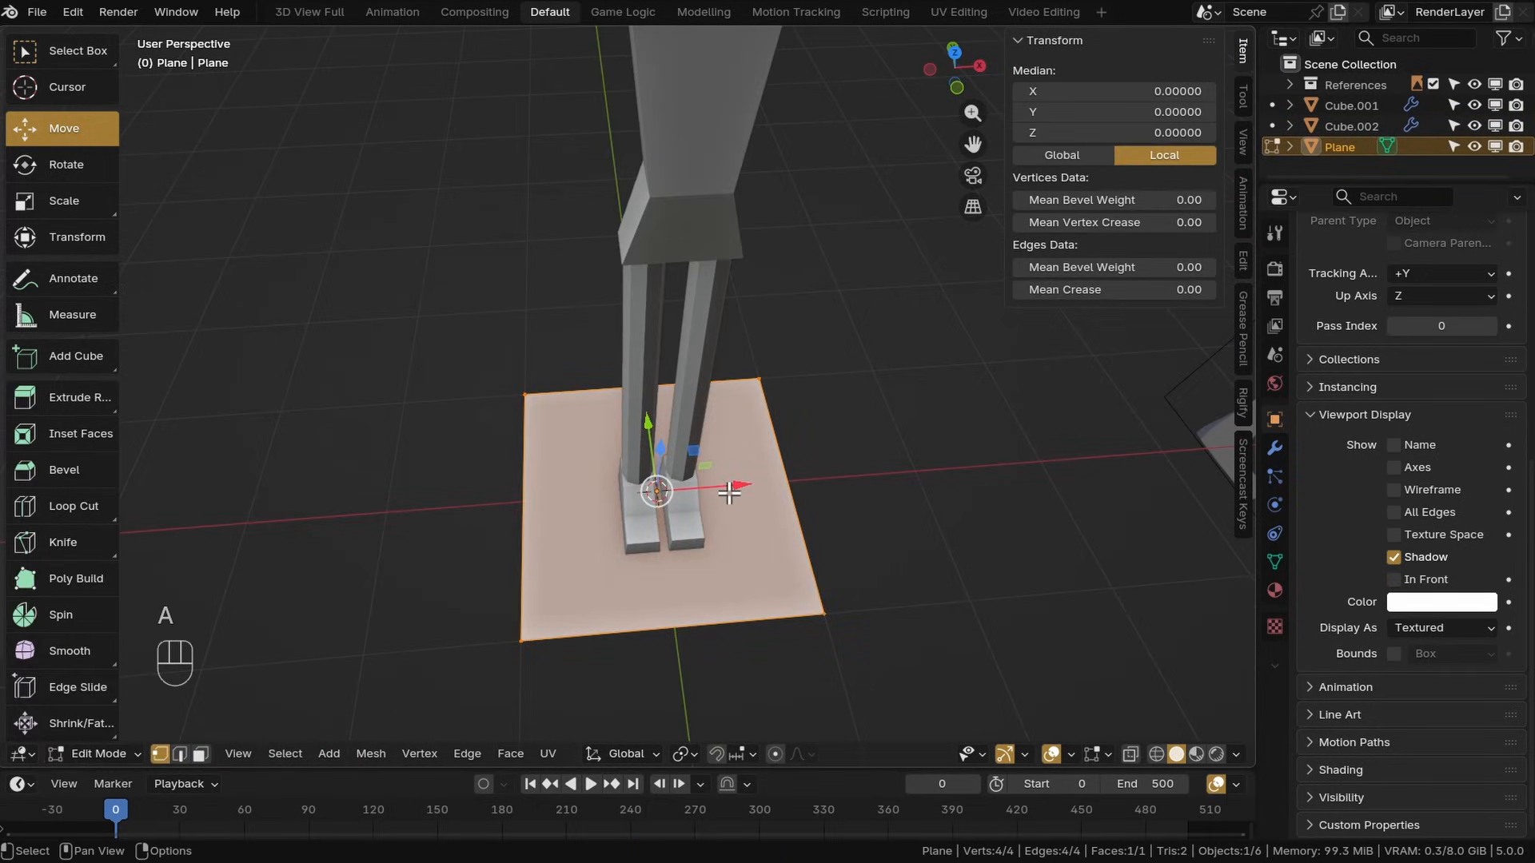
drag(741, 500, 918, 487)
click(104, 754)
click(99, 619)
middle_drag(820, 537, 838, 522)
Add Mirror and Subdivision Surface modifiers to the plane and shade it smooth
click(1274, 448)
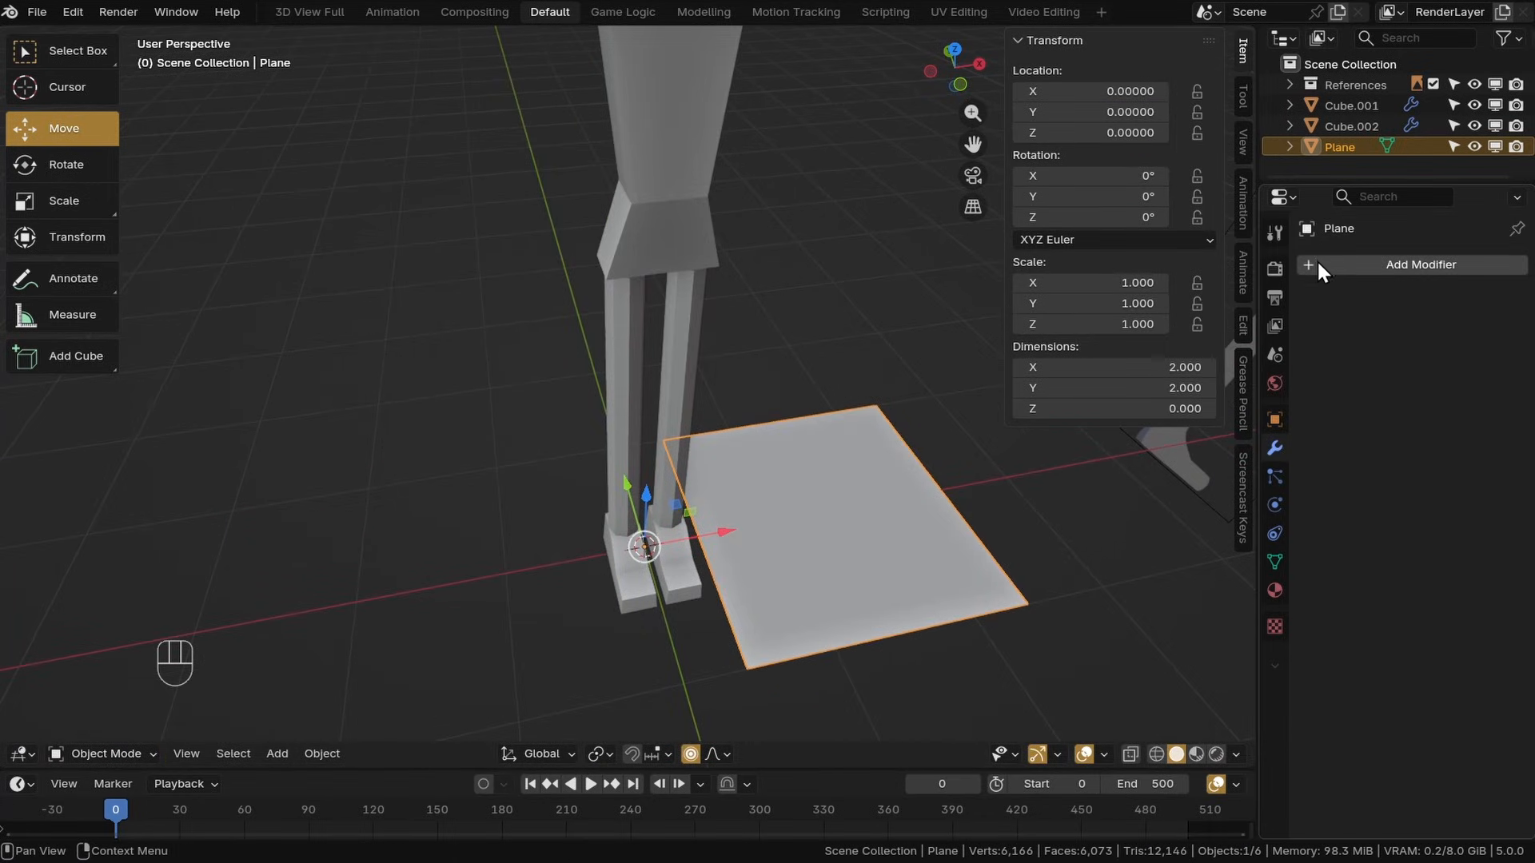
click(1331, 267)
click(1121, 346)
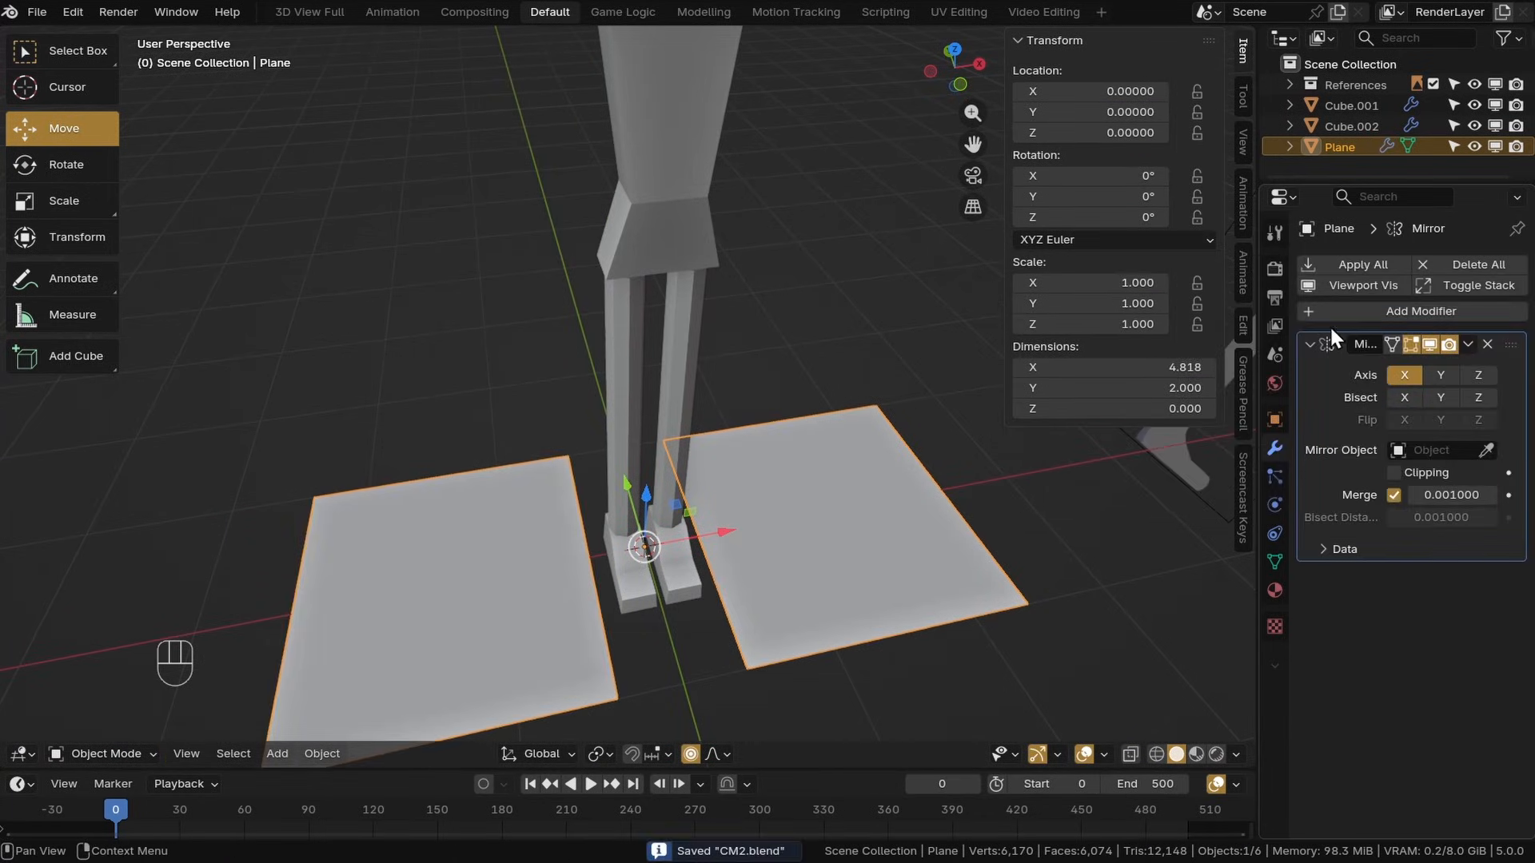
click(1331, 311)
click(1151, 370)
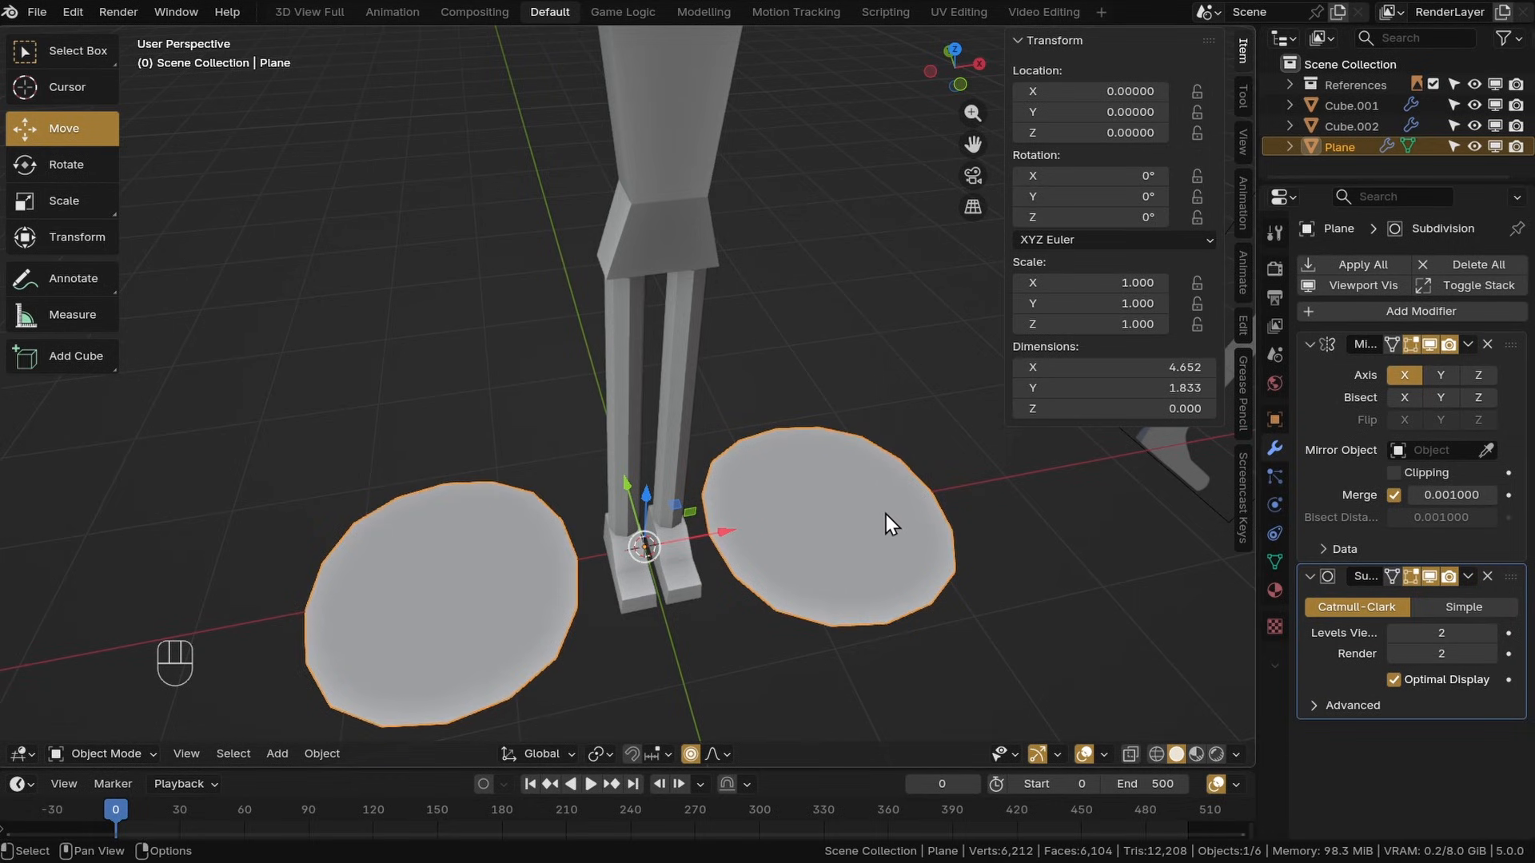
right_click(761, 411)
click(763, 401)
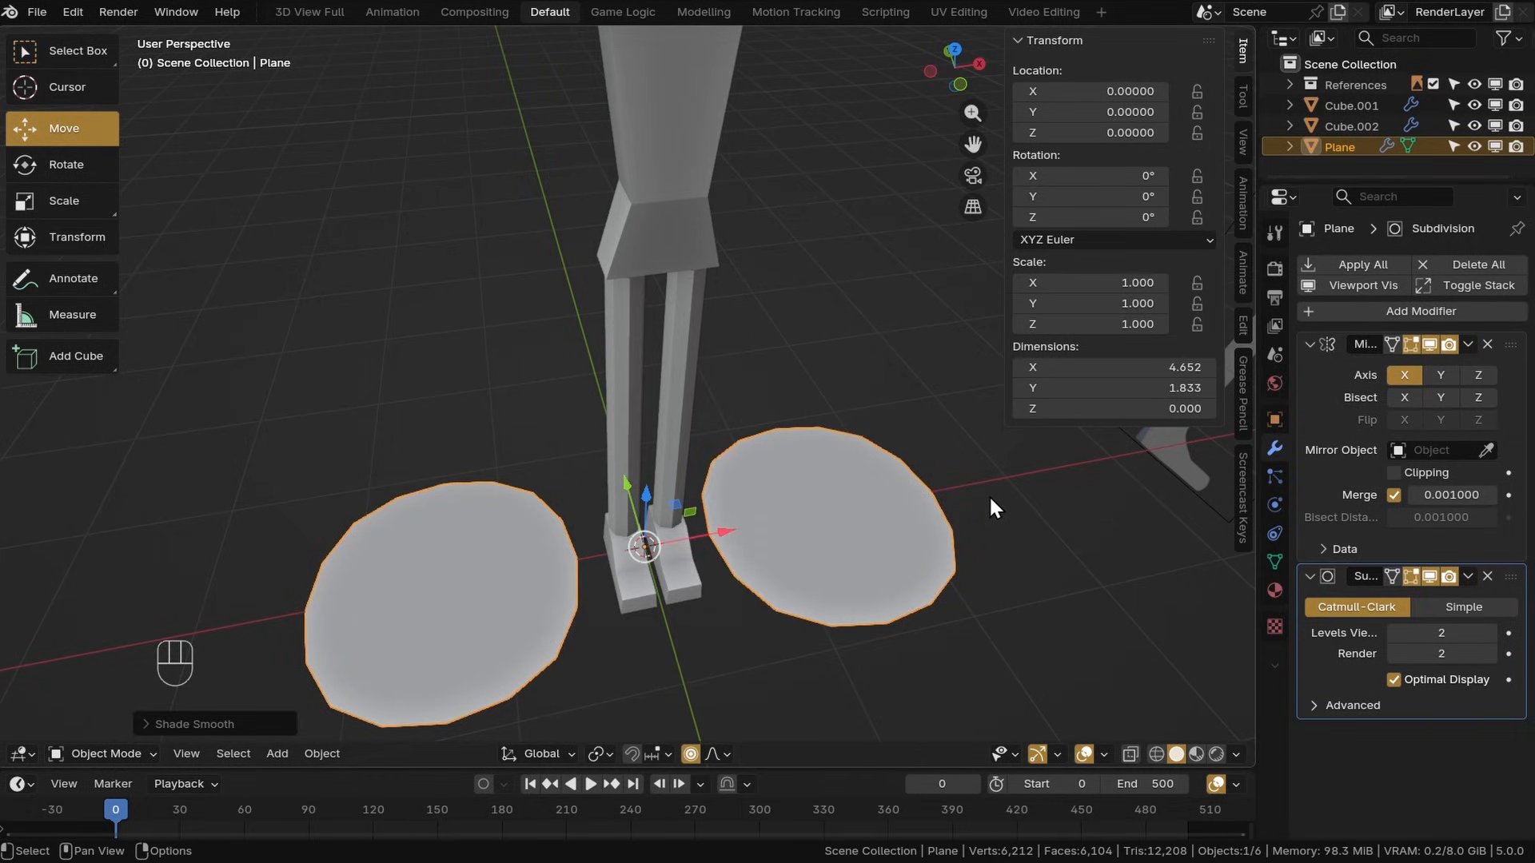
Enter Edit Mode on the plane and add one vertical and one horizontal loop cut through it
middle_drag(935, 449, 754, 438)
scroll(862, 400, down, 4)
scroll(759, 469, up, 2)
drag(686, 598, 756, 152)
shift+middle_drag(712, 197, 499, 112)
middle_drag(500, 112, 563, 163)
drag(486, 133, 553, 135)
shift+middle_drag(769, 222, 972, 211)
middle_drag(971, 212, 862, 512)
click(109, 640)
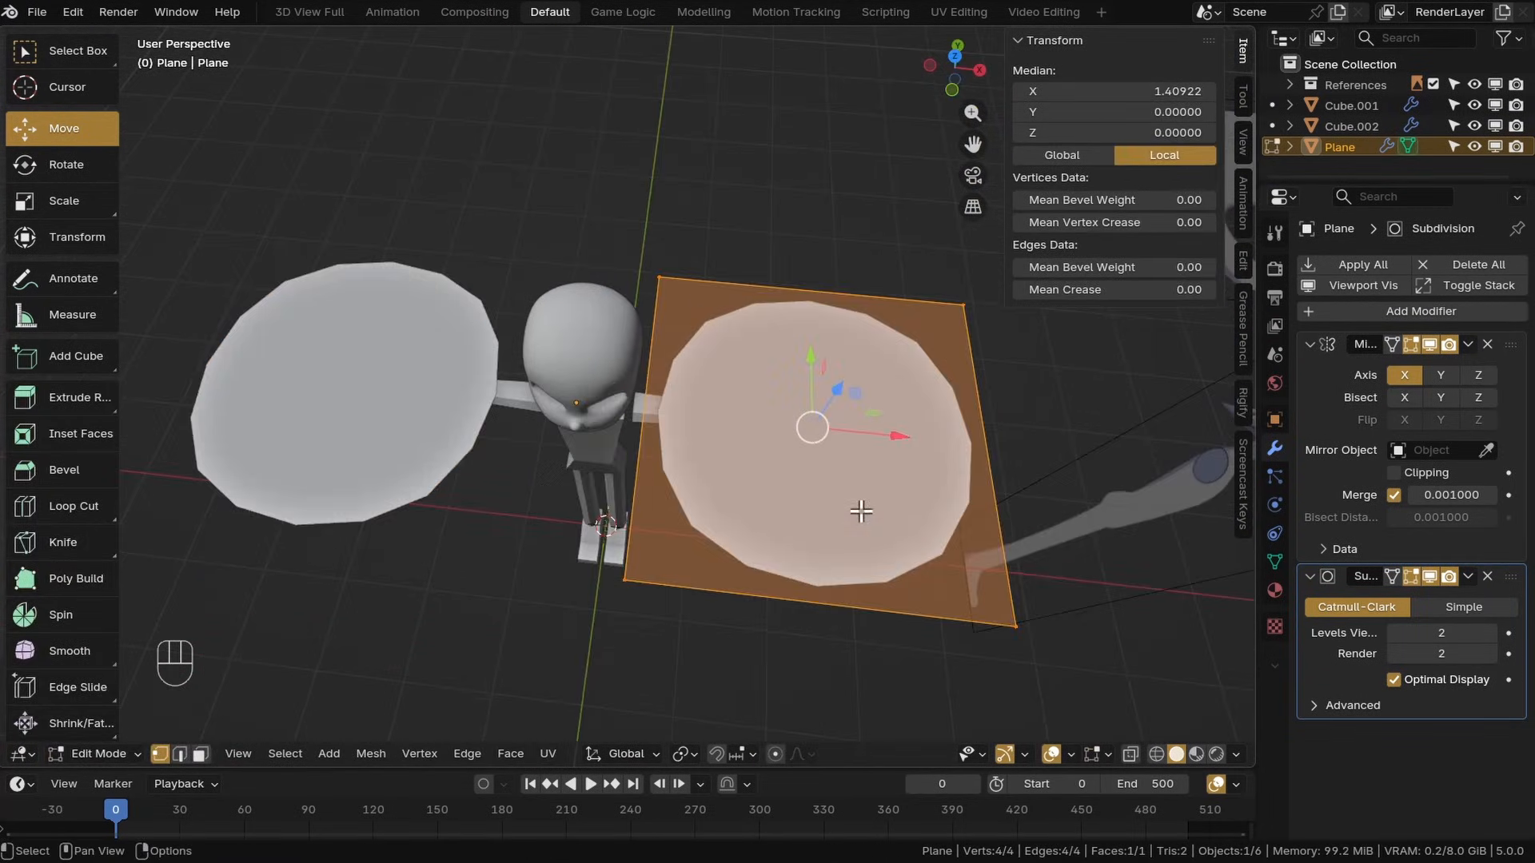
click(821, 325)
right_click(822, 325)
click(992, 434)
right_click(992, 434)
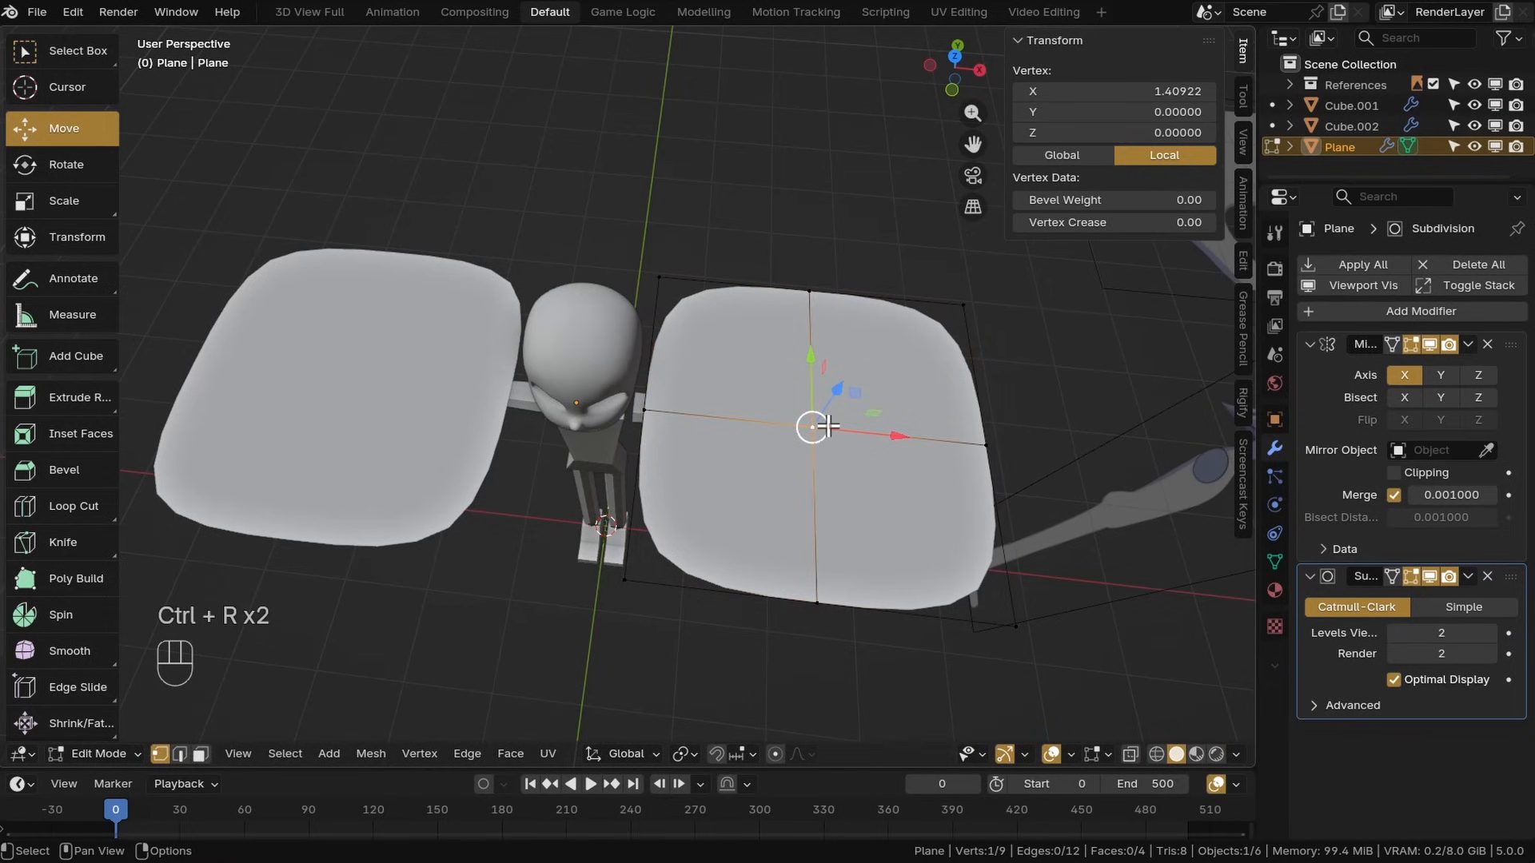
Select the whole plane and rotate, scale and move it into the head's eye socket
key(l)
click(68, 165)
middle_drag(423, 384, 703, 313)
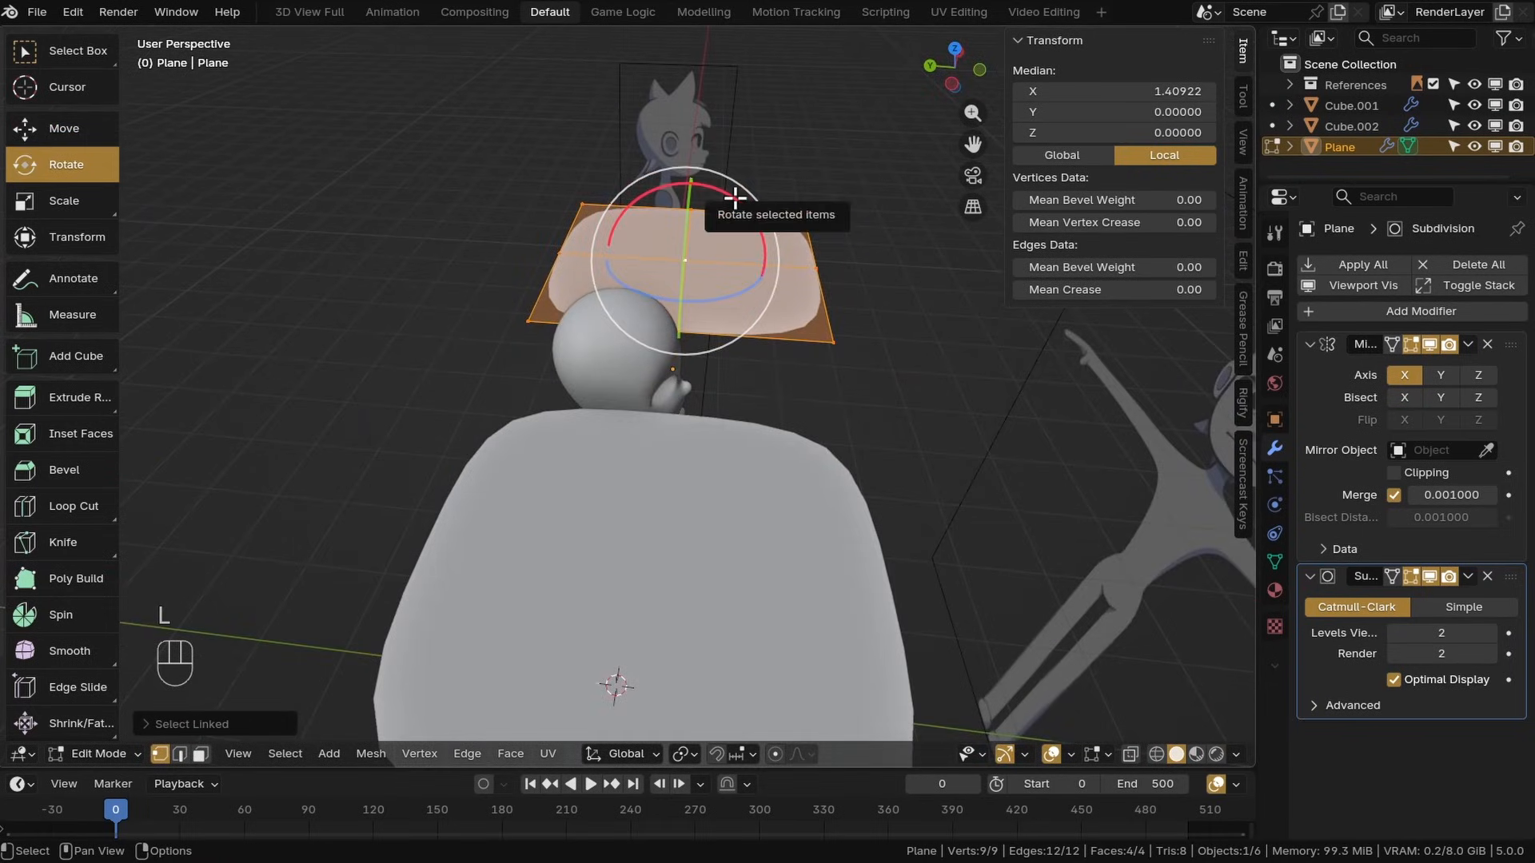
drag(735, 197, 723, 293)
middle_drag(787, 292, 565, 370)
click(64, 128)
key(s)
click(880, 478)
middle_drag(879, 477, 885, 400)
drag(883, 373, 671, 377)
key(s)
click(692, 403)
middle_drag(668, 392, 616, 480)
click(66, 165)
drag(578, 499, 603, 483)
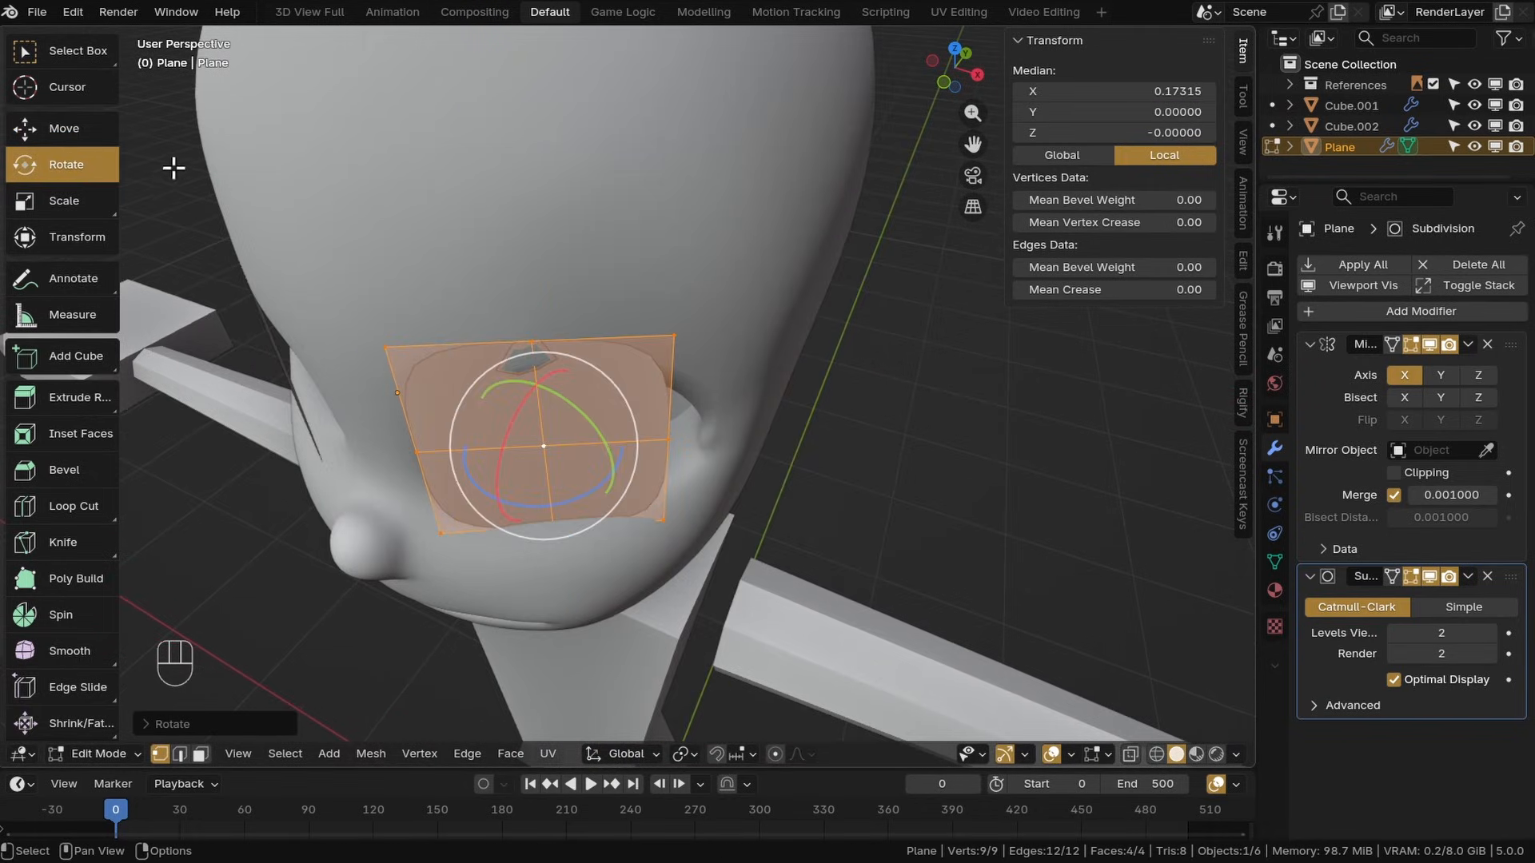
Move the eye plane's vertices to match the outline of the eye socket
click(64, 129)
middle_drag(552, 424, 572, 468)
drag(576, 470, 614, 437)
click(661, 447)
key(g)
middle_drag(663, 512, 787, 424)
click(704, 432)
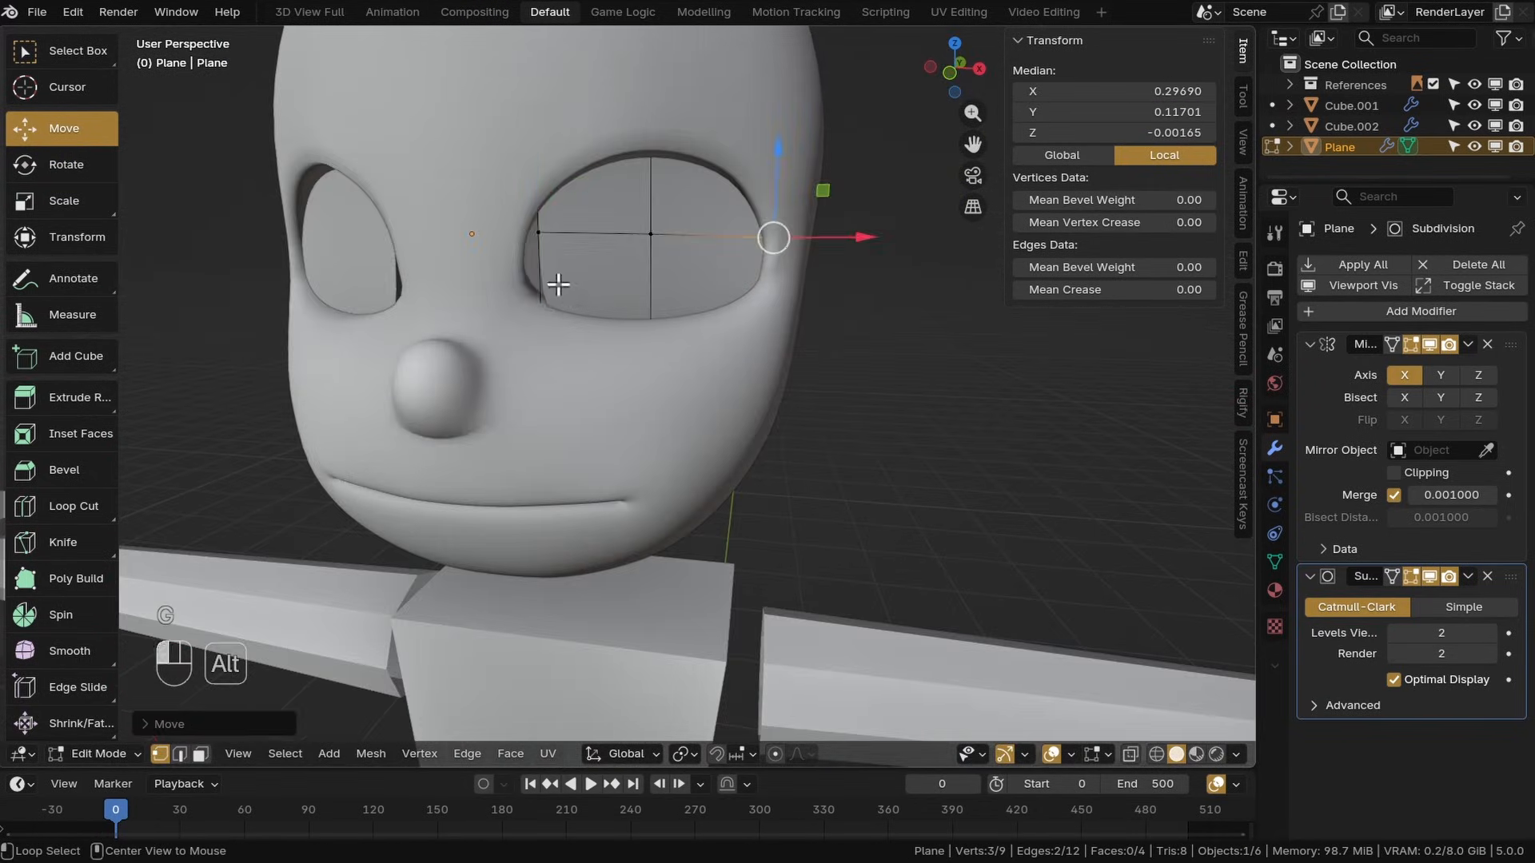
alt+click(551, 283)
key(g)
key(g)
click(595, 336)
middle_drag(616, 368, 535, 415)
click(435, 265)
shift+middle_drag(544, 360, 661, 450)
middle_drag(723, 525, 651, 421)
Push the eye plane's vertices with Shrink/Fatten to follow the socket's curvature, and save the file
key(alt+s)
click(714, 446)
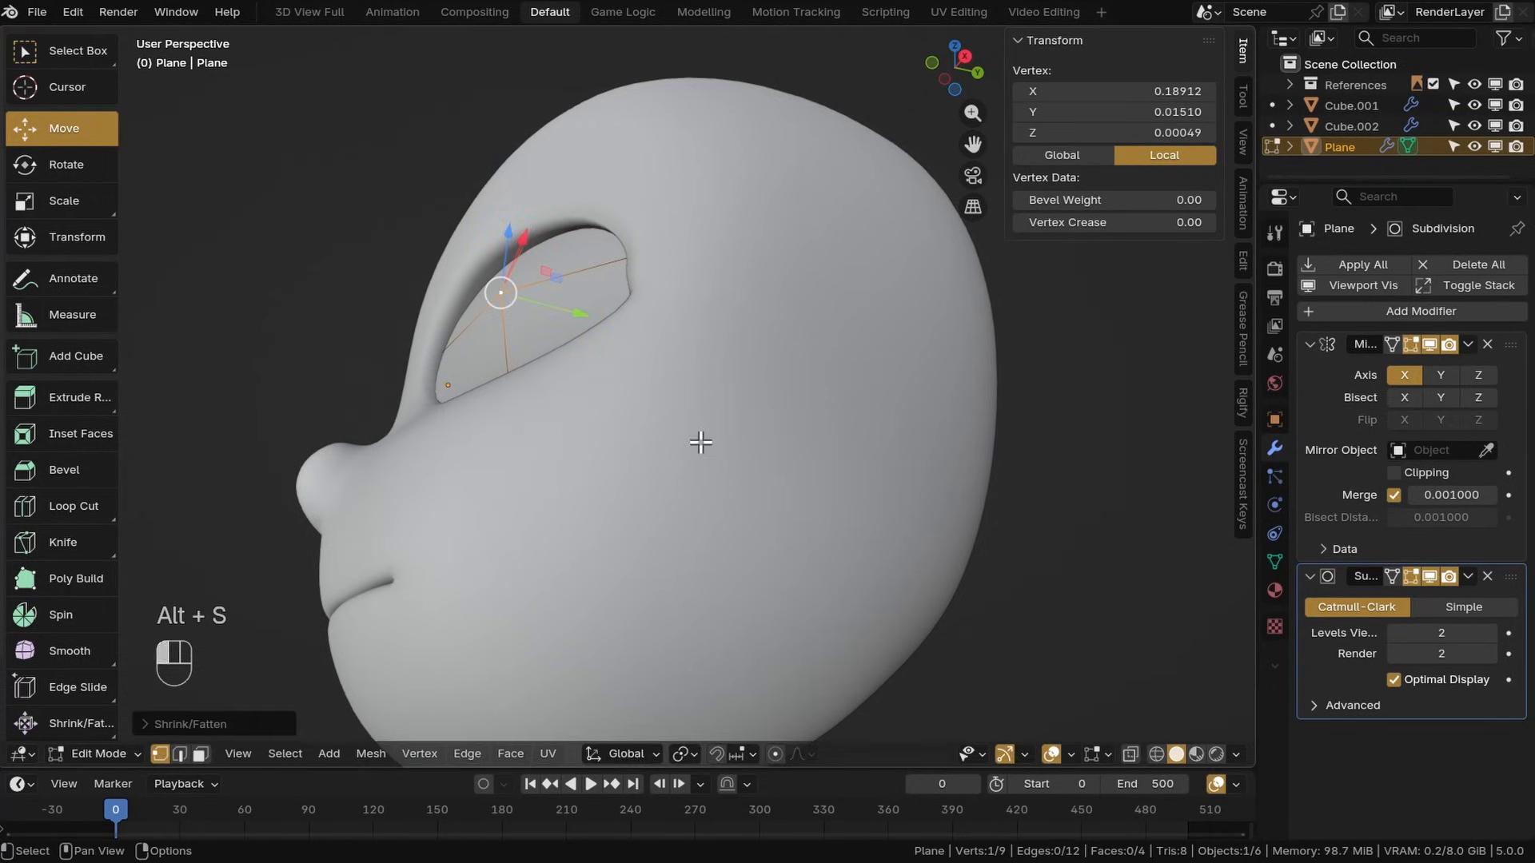
click(1392, 576)
key(alt+s)
click(642, 410)
middle_drag(642, 410, 805, 503)
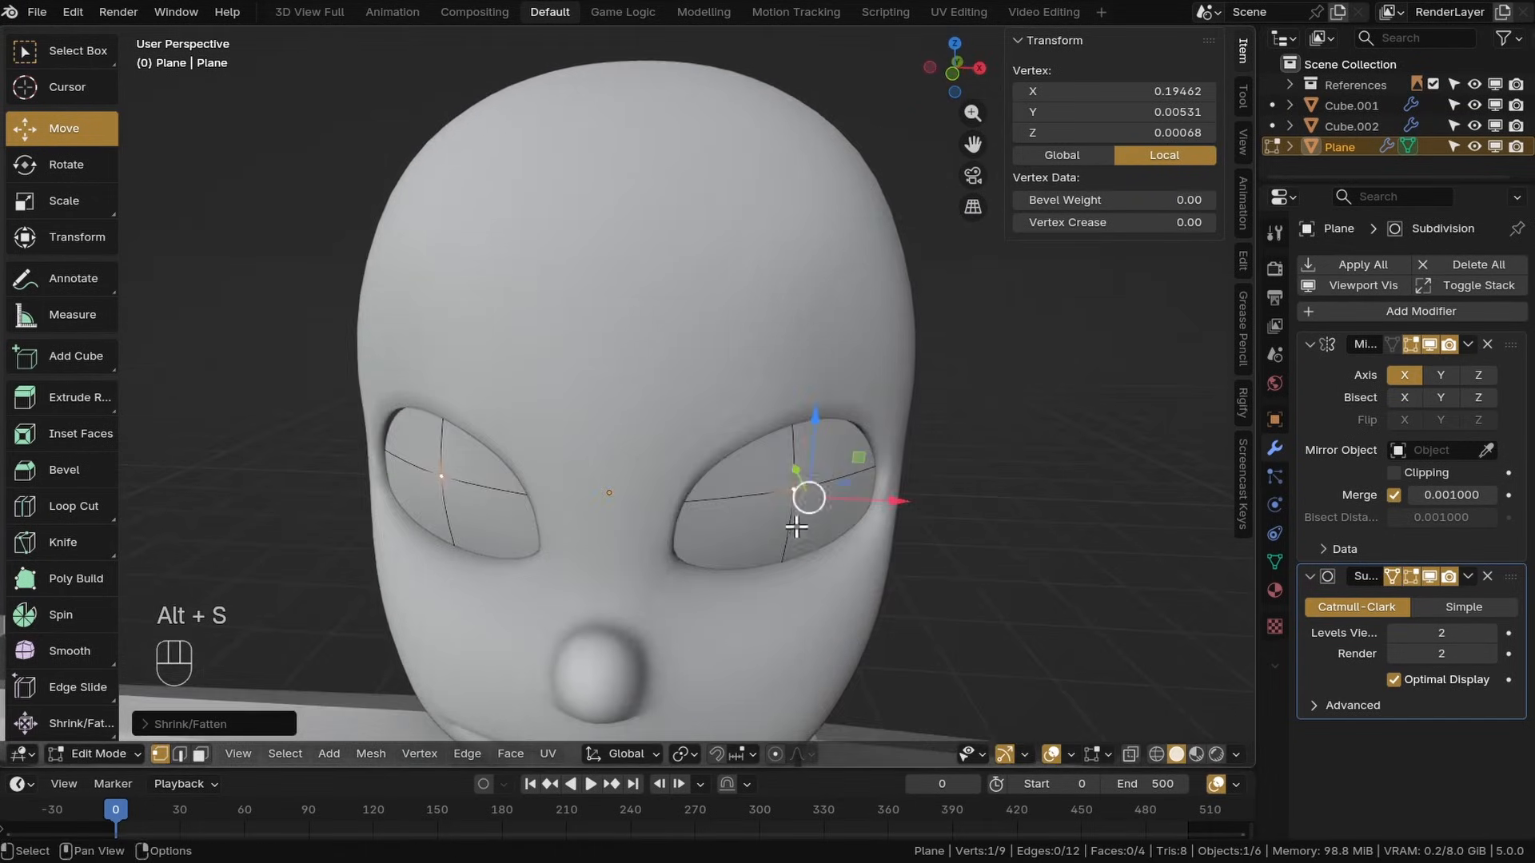
scroll(736, 469, down, 3)
key(ctrl+s)
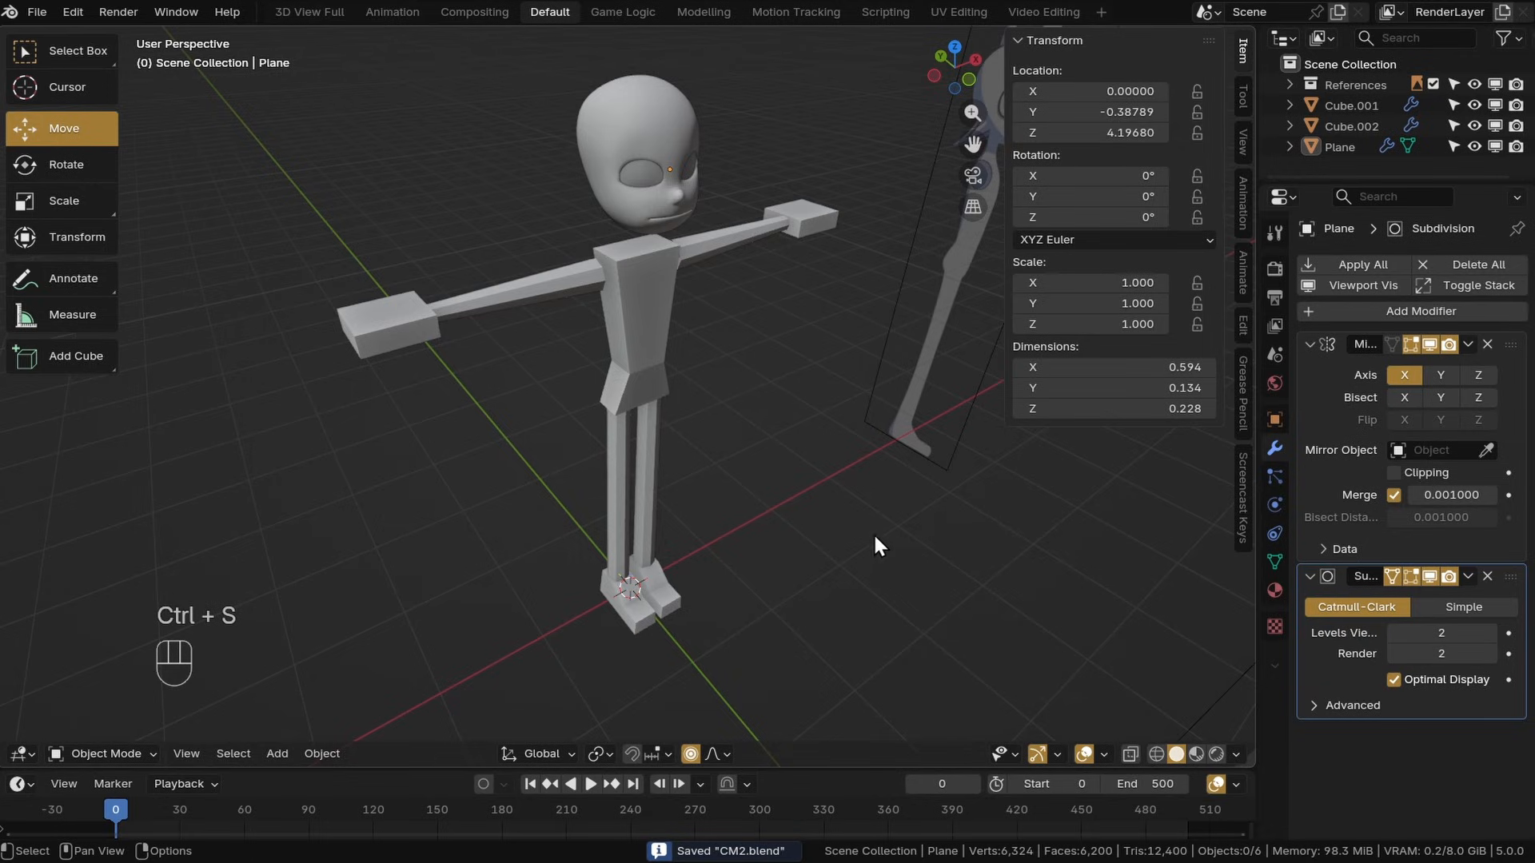
Add a circle mesh at the origin and enter Edit Mode on it
key(shift+a)
mouse_move(740, 163)
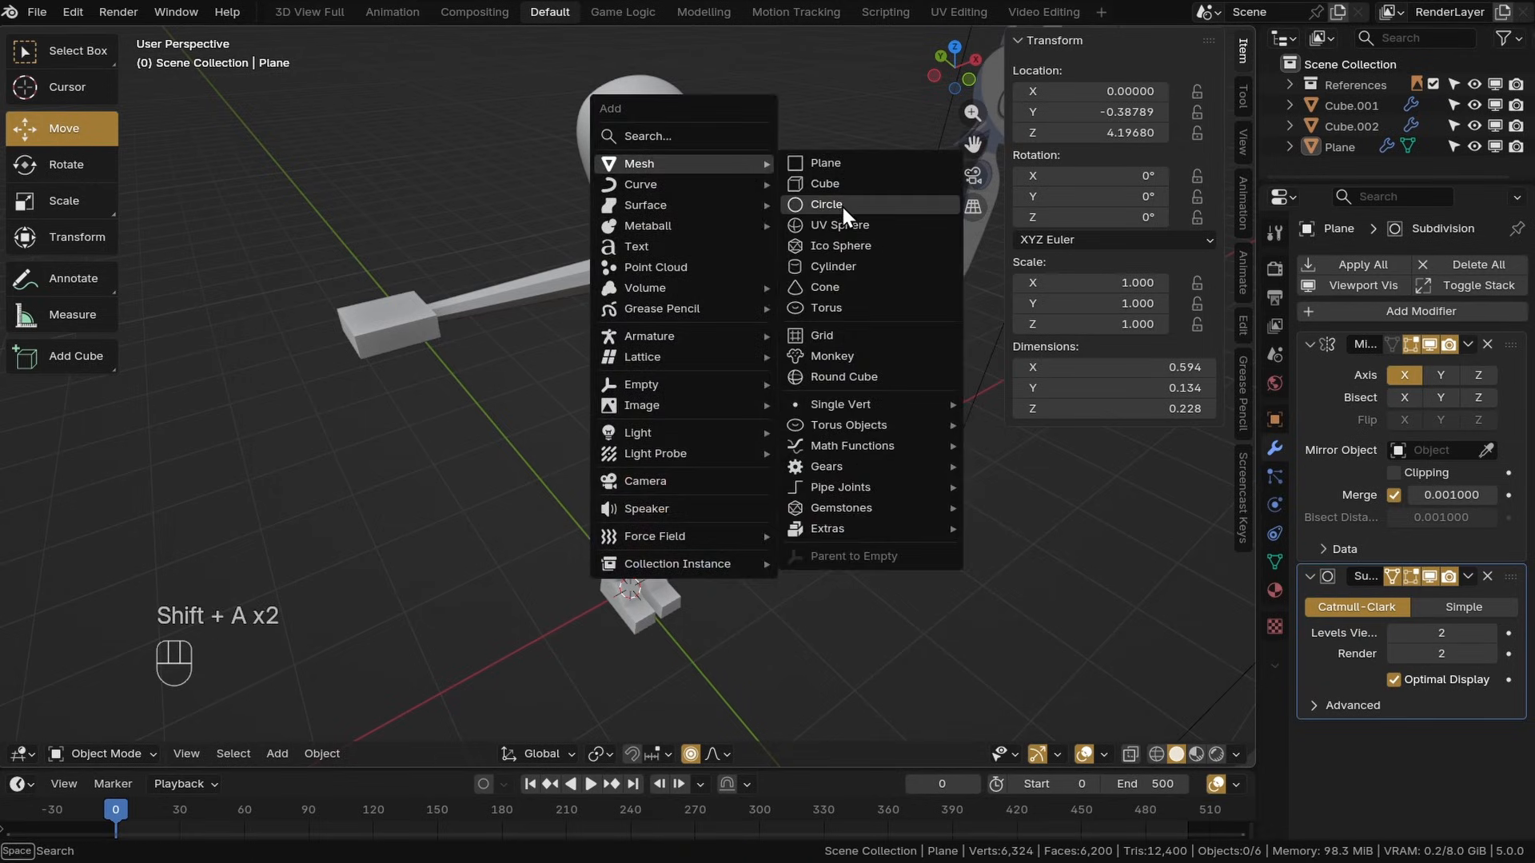
click(819, 206)
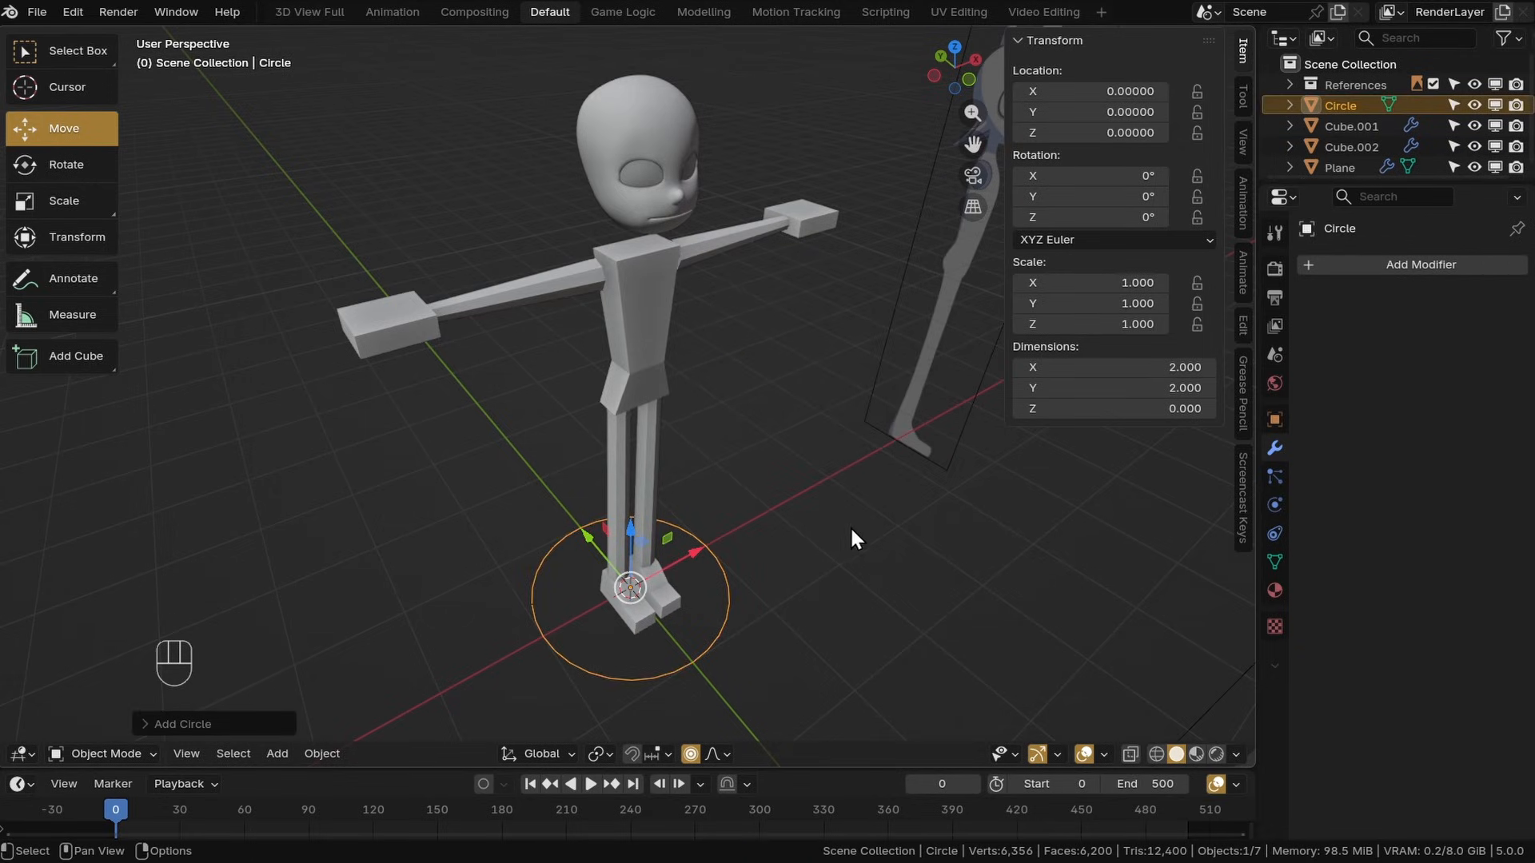
shift+middle_drag(853, 531, 854, 541)
scroll(854, 541, up, 5)
click(103, 754)
click(115, 641)
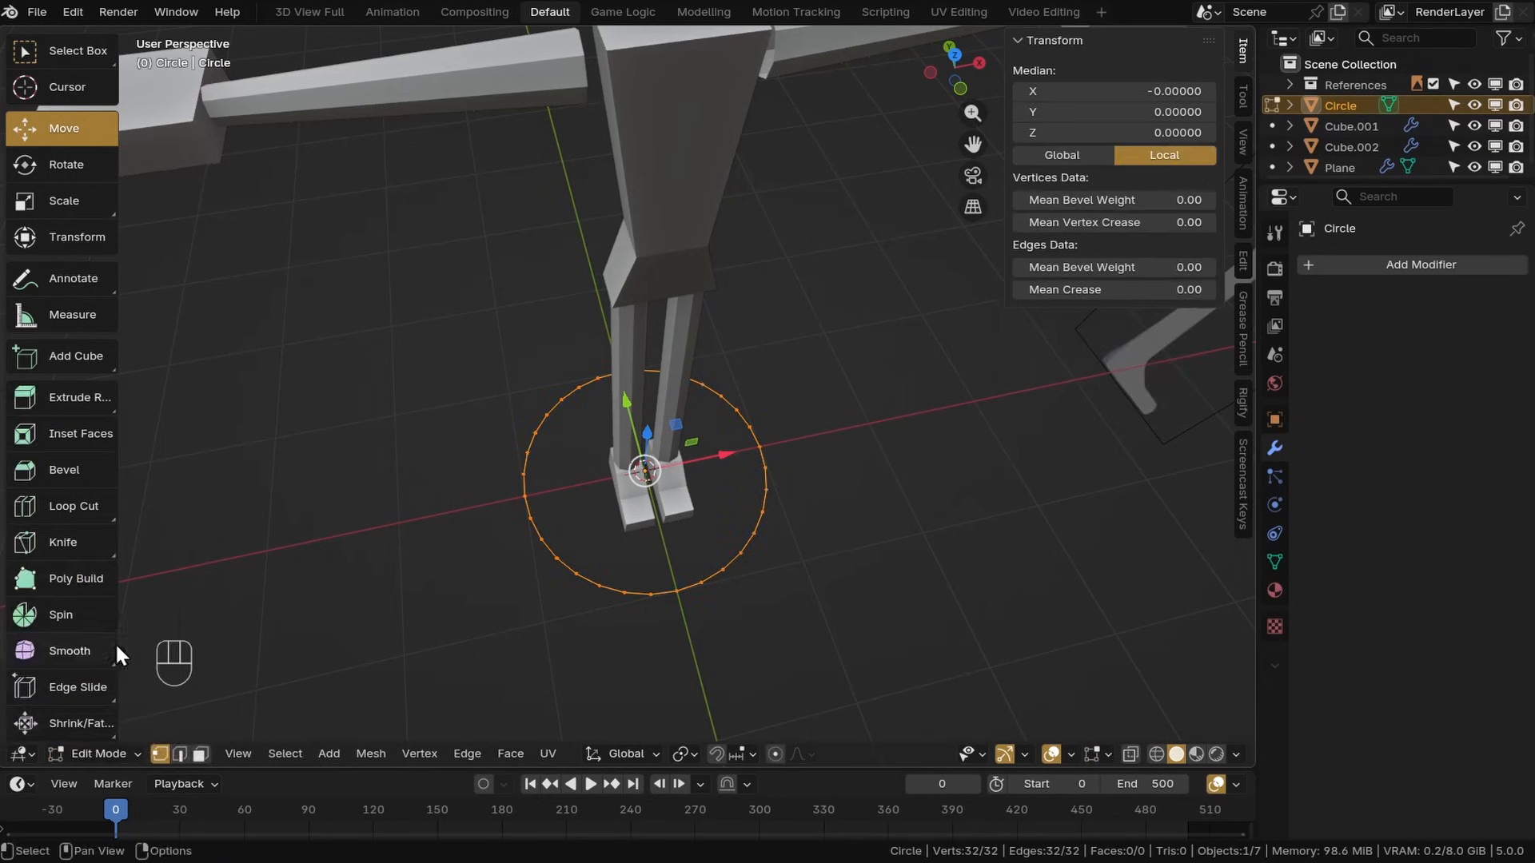
Extrude the circle's edge loop and scale it inward to form a ring of faces
key(e)
right_click(918, 614)
key(s)
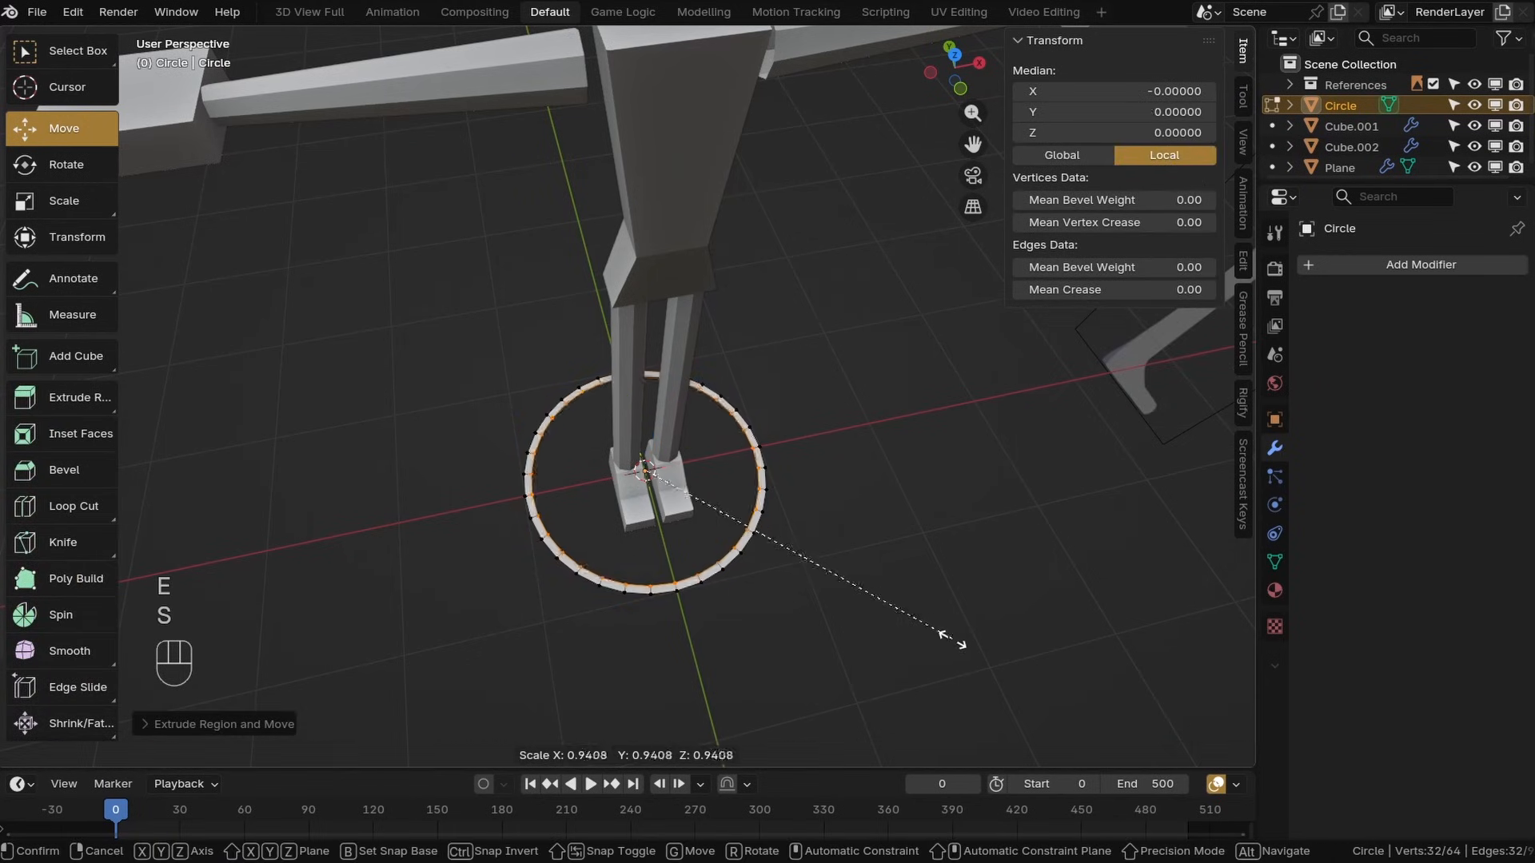
click(881, 608)
Extrude the inner edge loop again and scale it further inward
key(e)
right_click(991, 616)
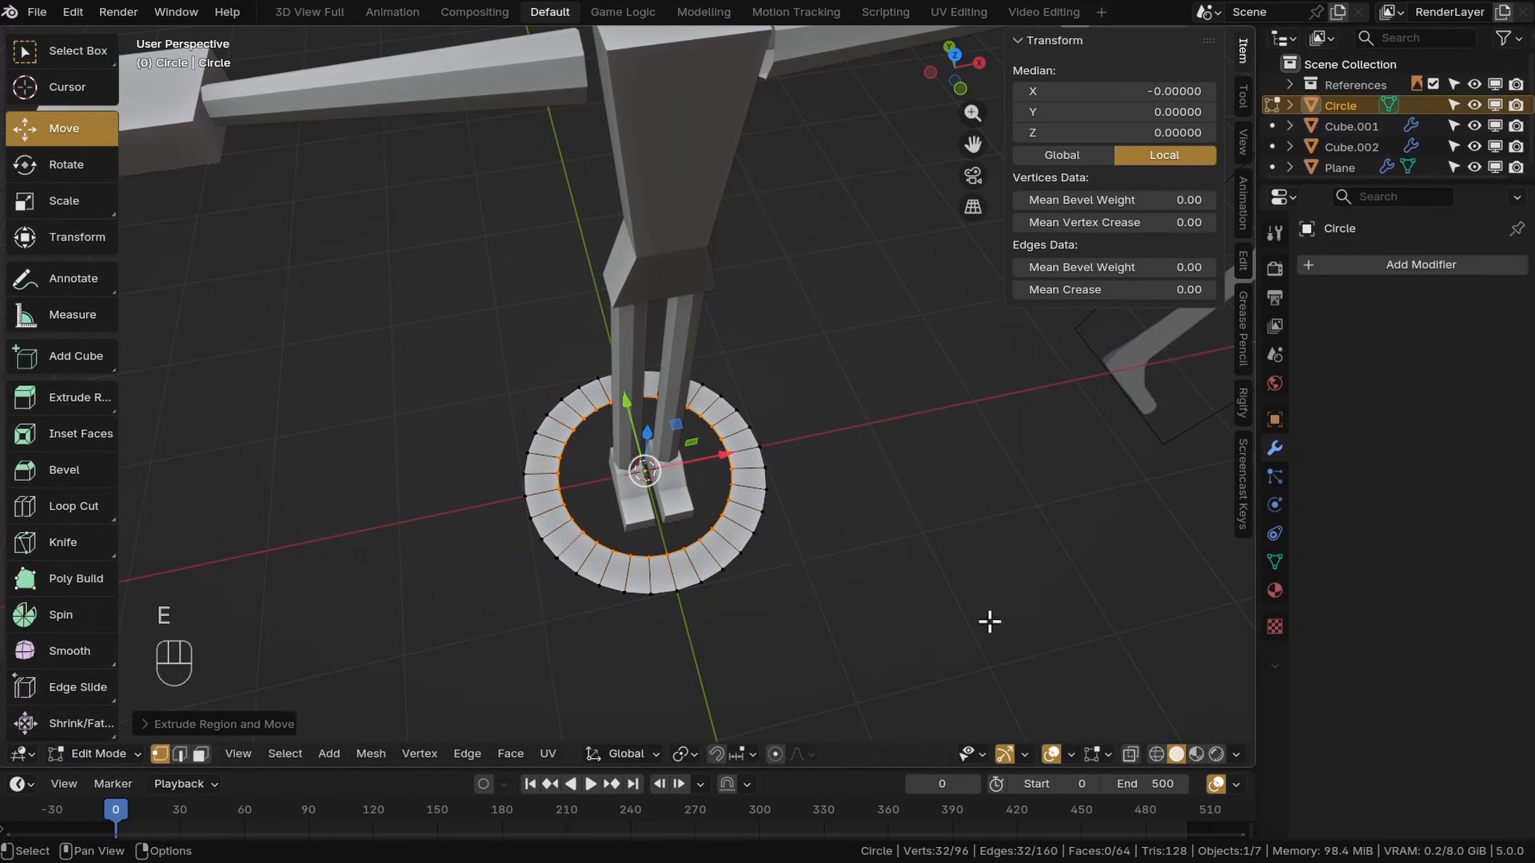
key(s)
click(794, 560)
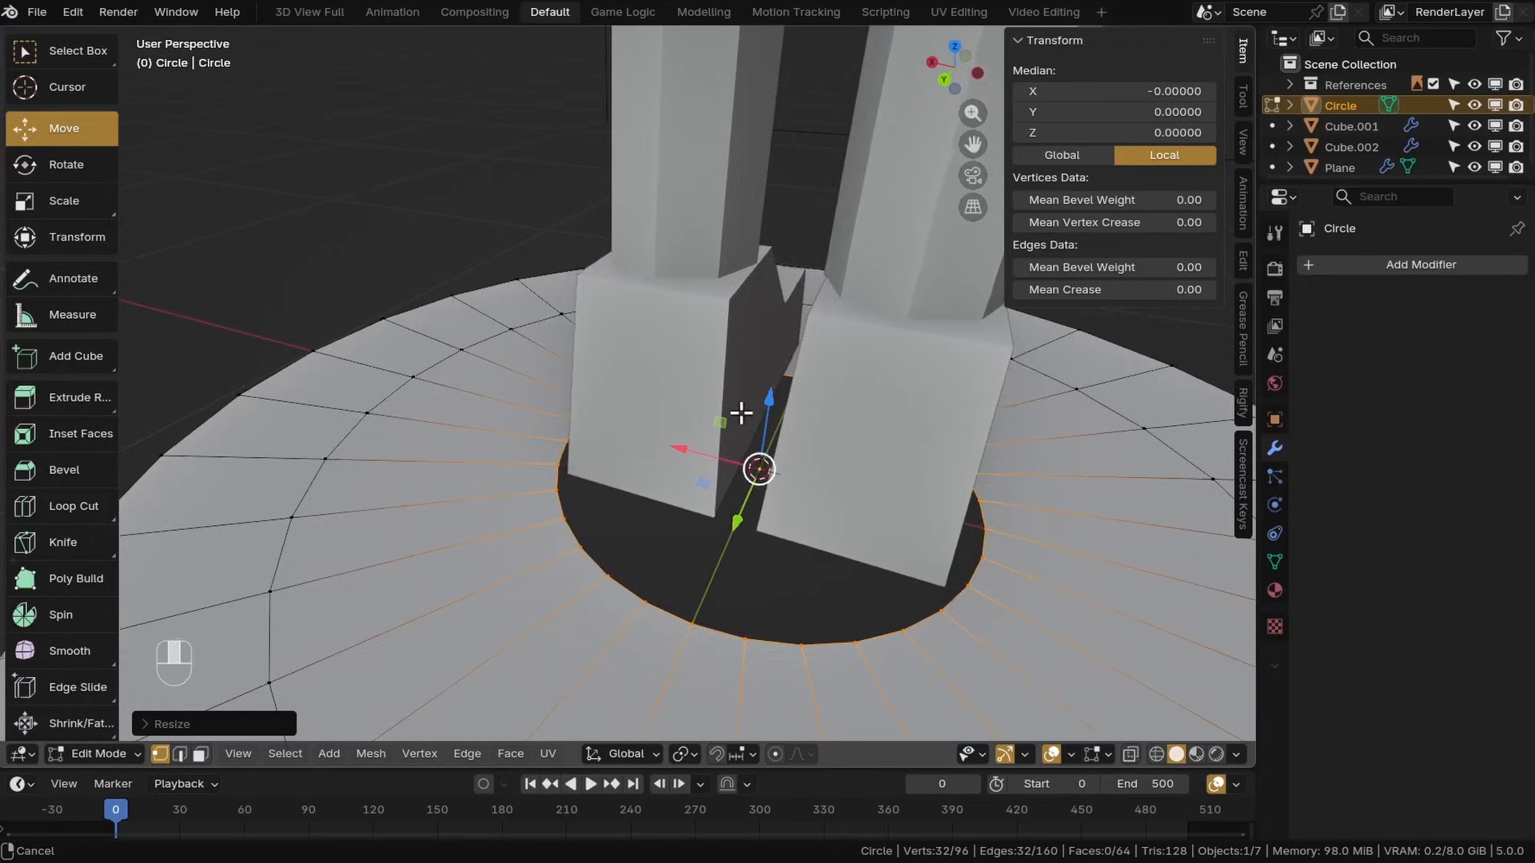
middle_drag(737, 415, 754, 467)
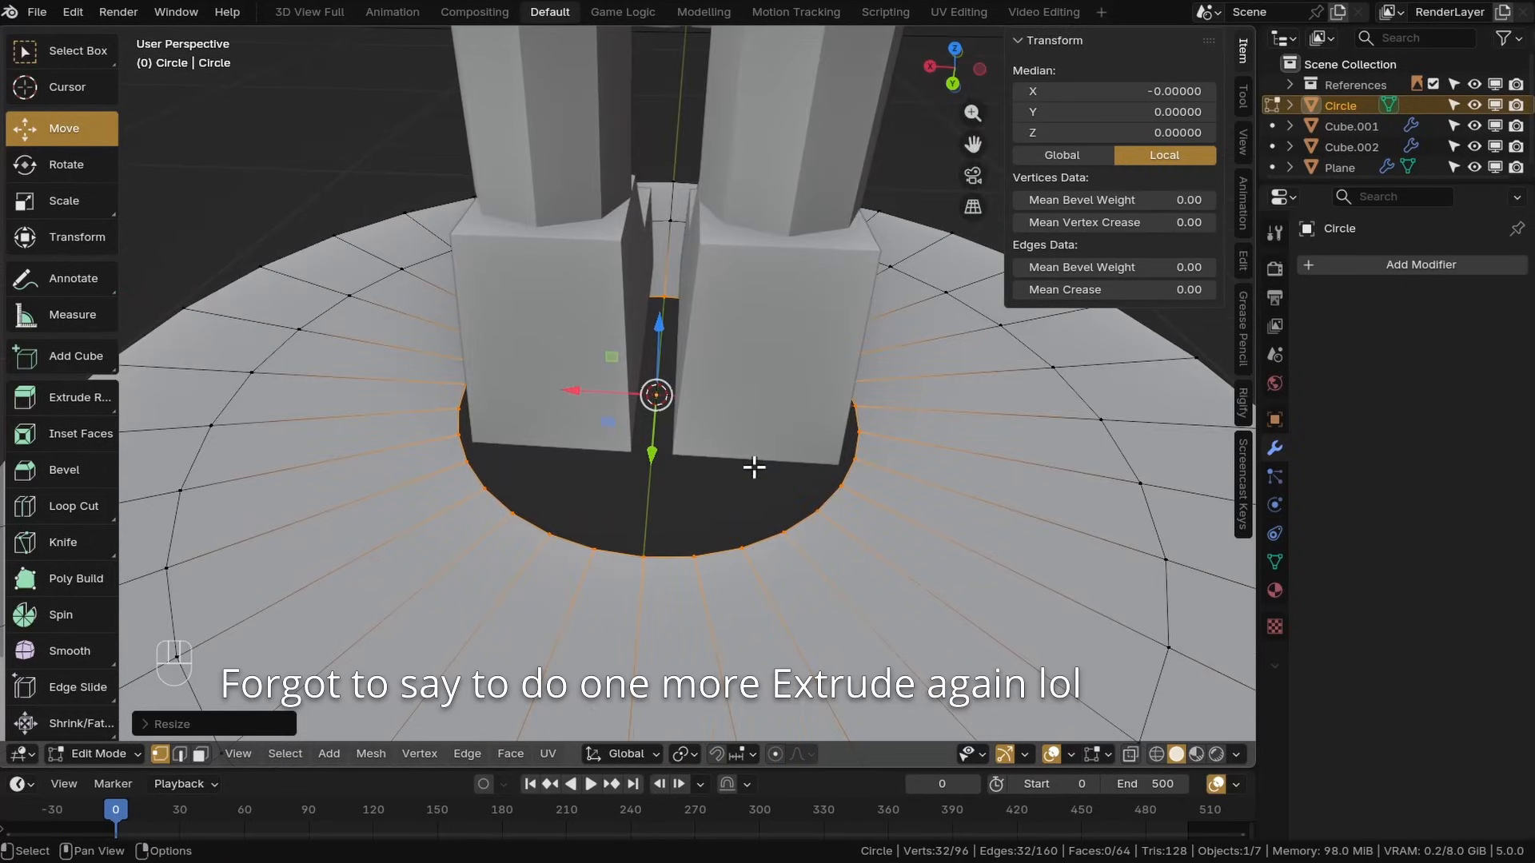
Extrude the inner loop once more and merge its vertices at the center to close the disc
key(e)
right_click(754, 467)
key(m)
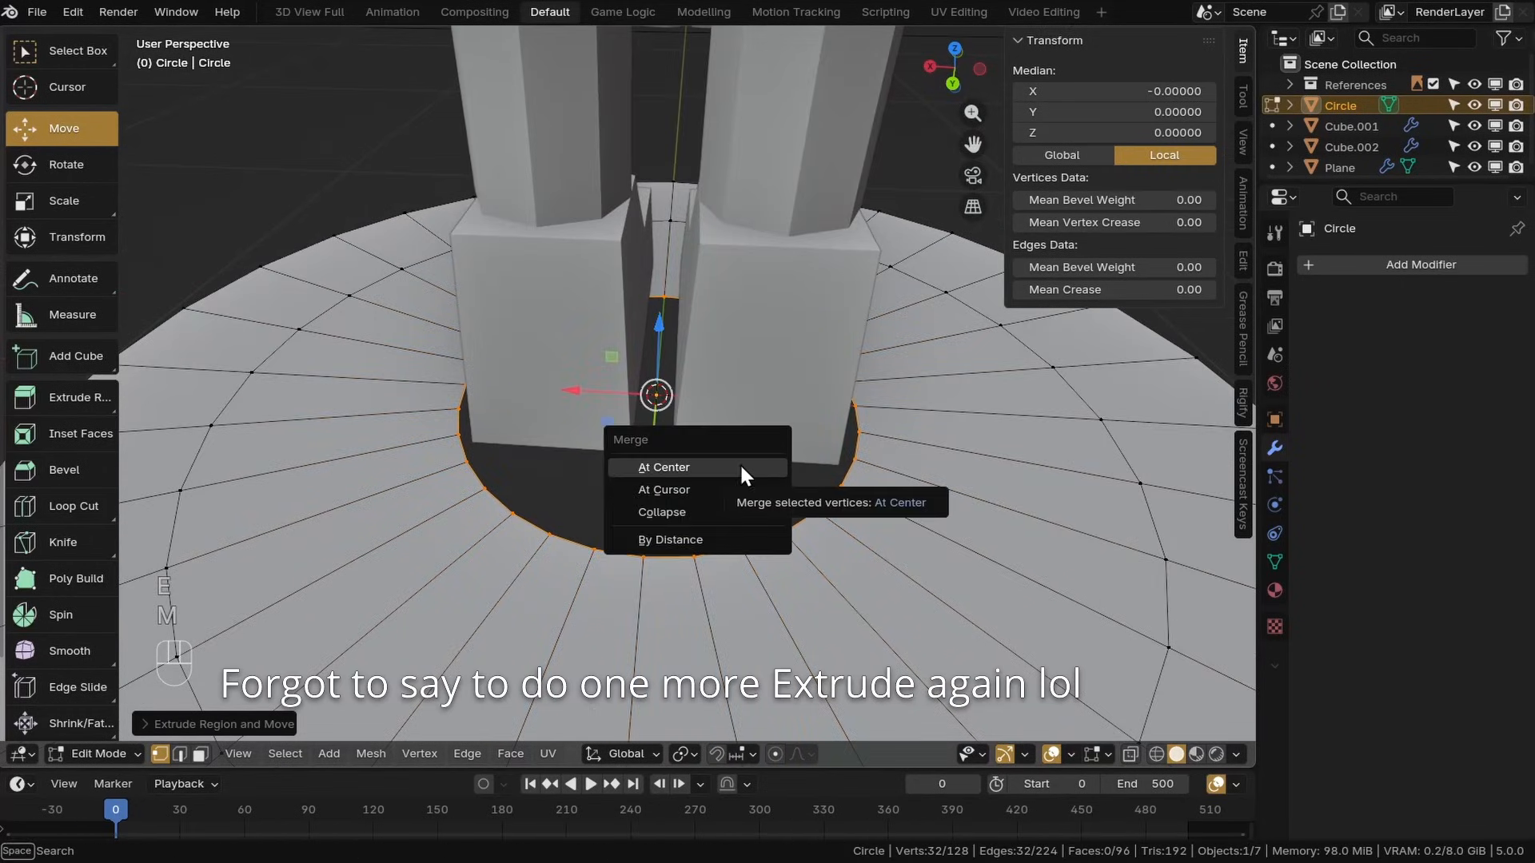
click(647, 464)
Save the file
scroll(634, 406, down, 7)
middle_drag(683, 457, 774, 478)
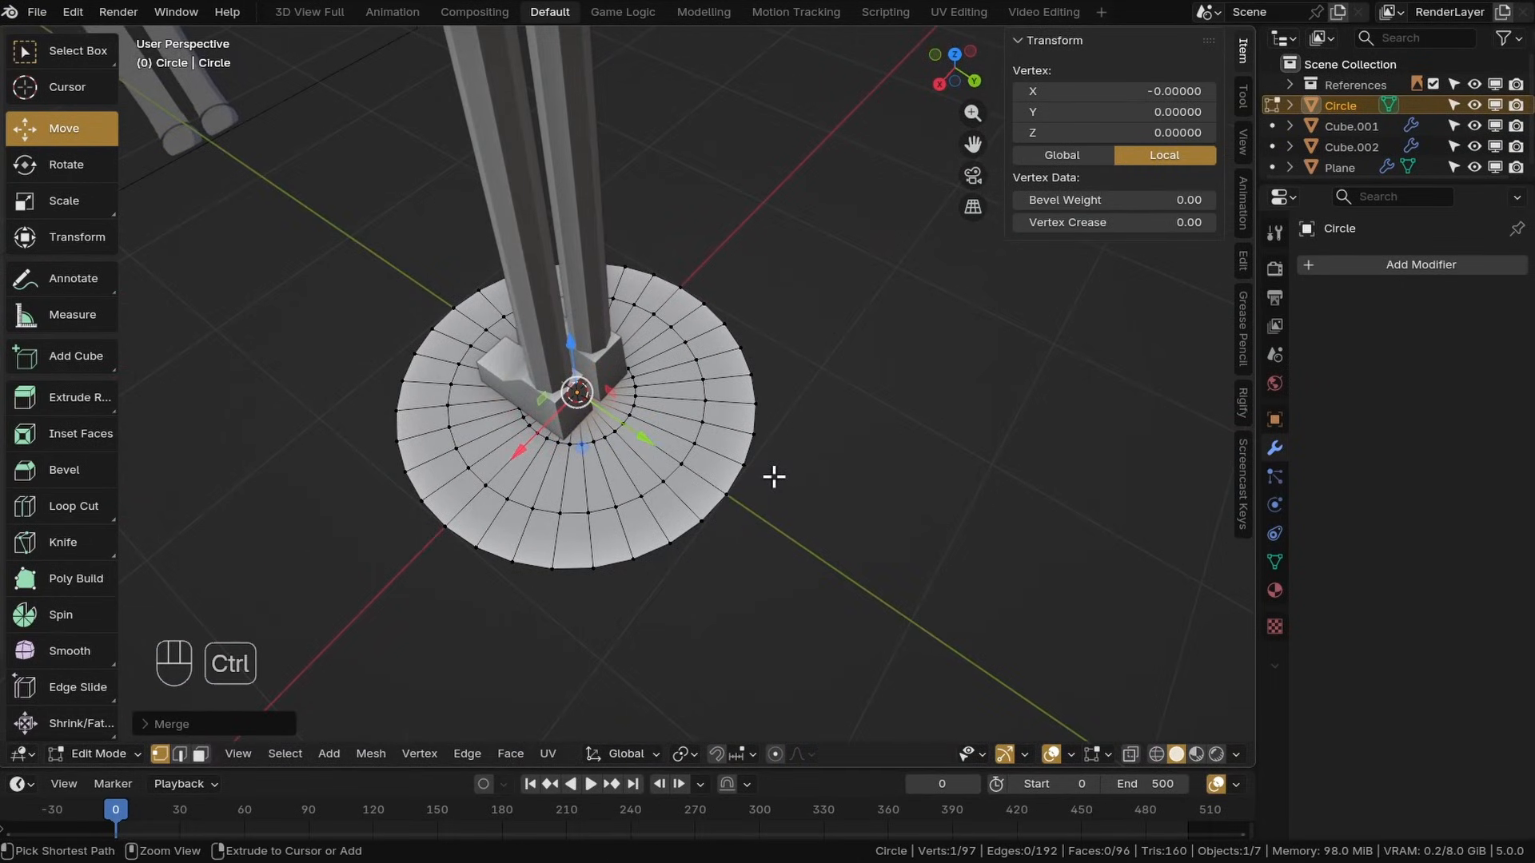
key(ctrl+s)
Select all of the disc's vertices, move them about 1.37 along X, and squeeze them horizontally into an oval
shift+middle_drag(602, 415, 969, 429)
shift+middle_drag(772, 425, 838, 425)
key(a)
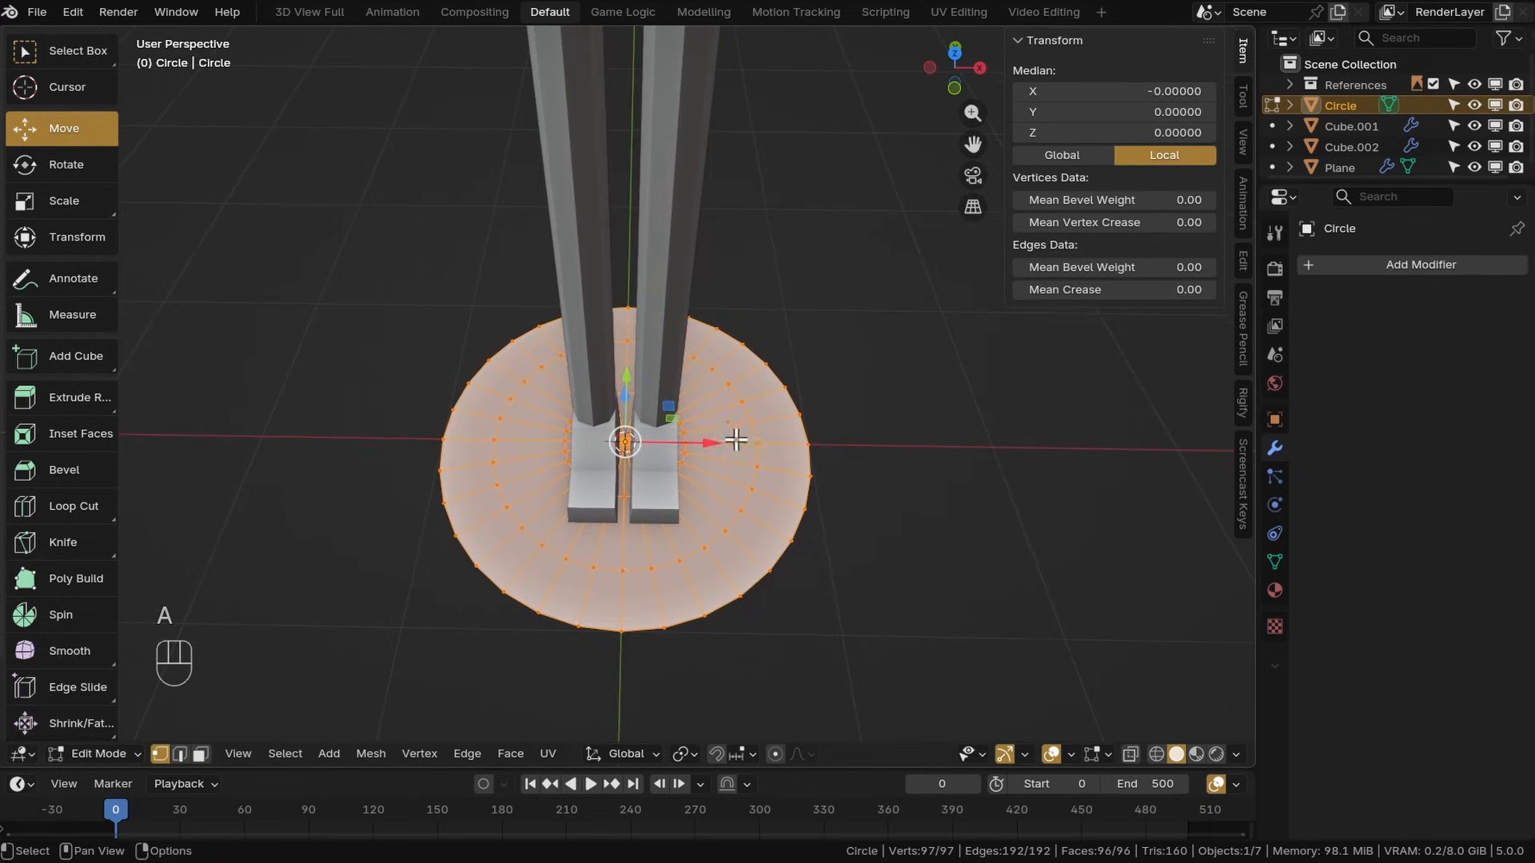
drag(735, 440, 959, 470)
middle_drag(959, 470, 834, 504)
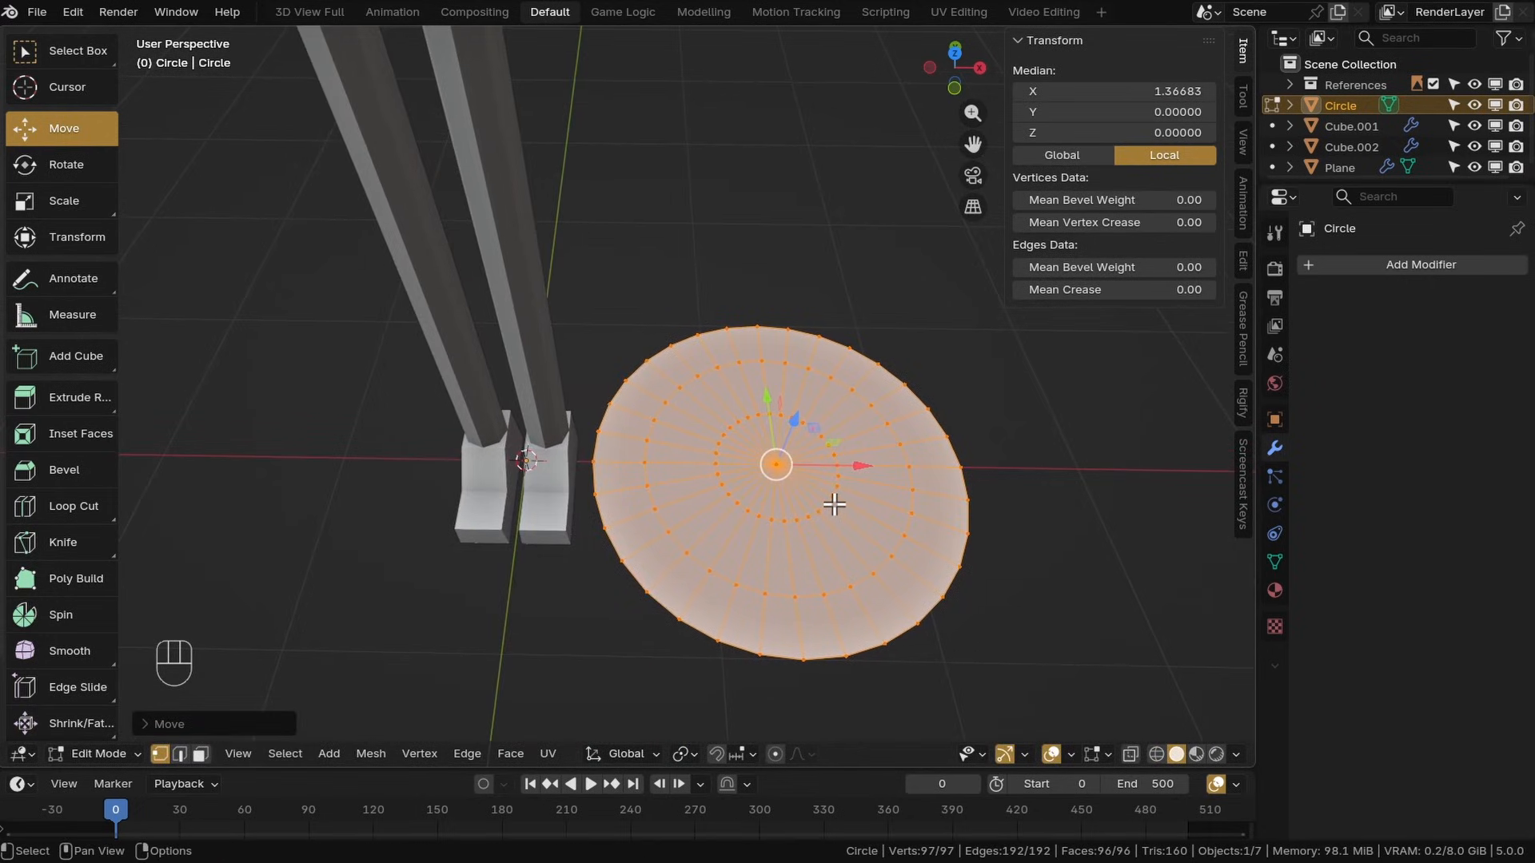
click(64, 200)
drag(852, 468, 816, 461)
Return to Object Mode and add Mirror and Subdivision Surface modifiers to the circle
key(Tab)
click(1350, 266)
click(1350, 270)
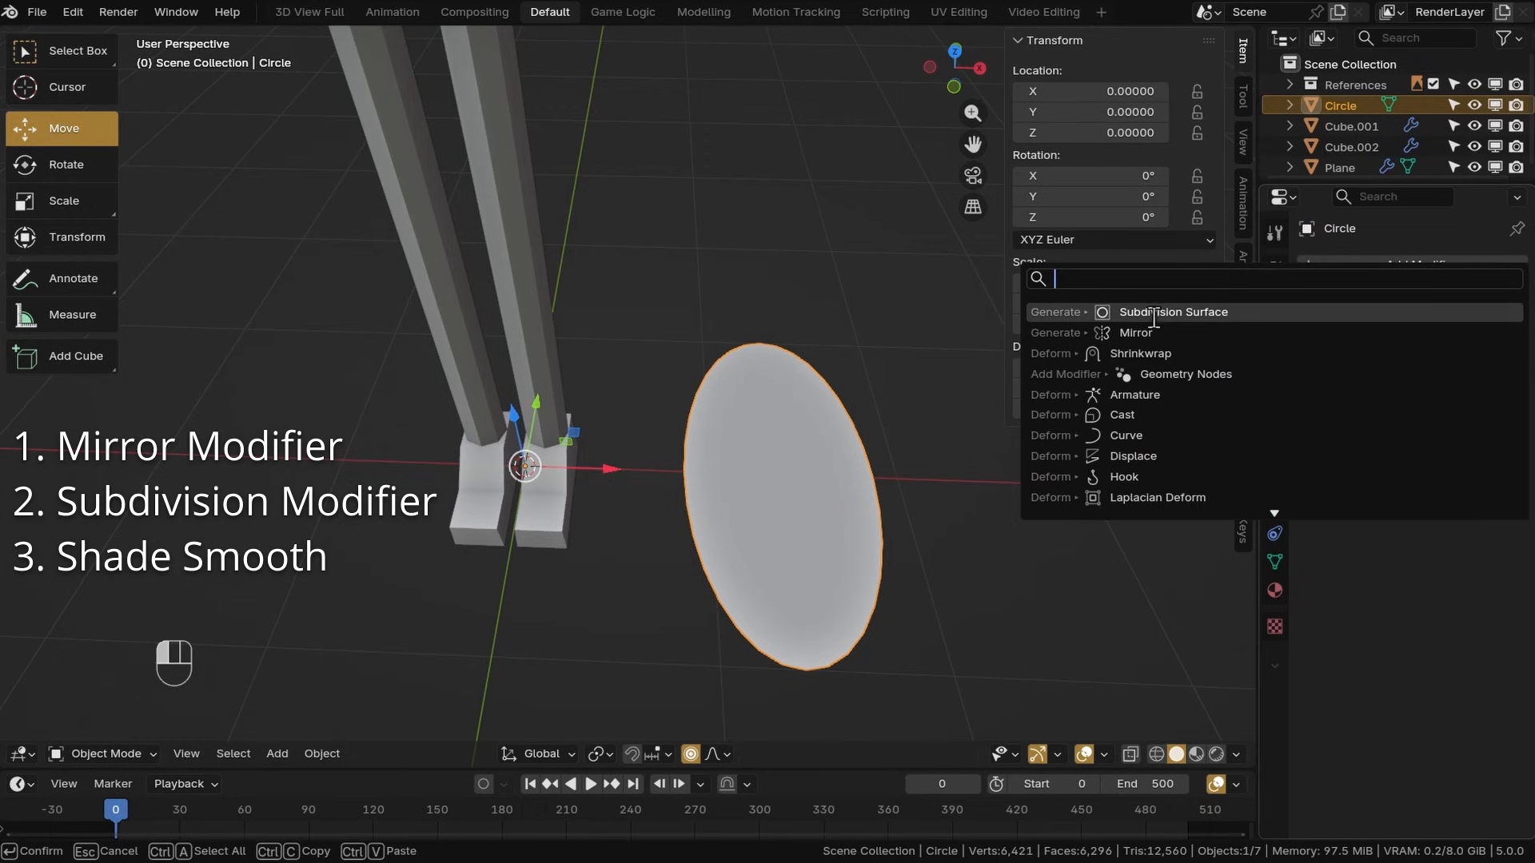
click(1141, 332)
click(1331, 311)
click(1283, 315)
click(1185, 377)
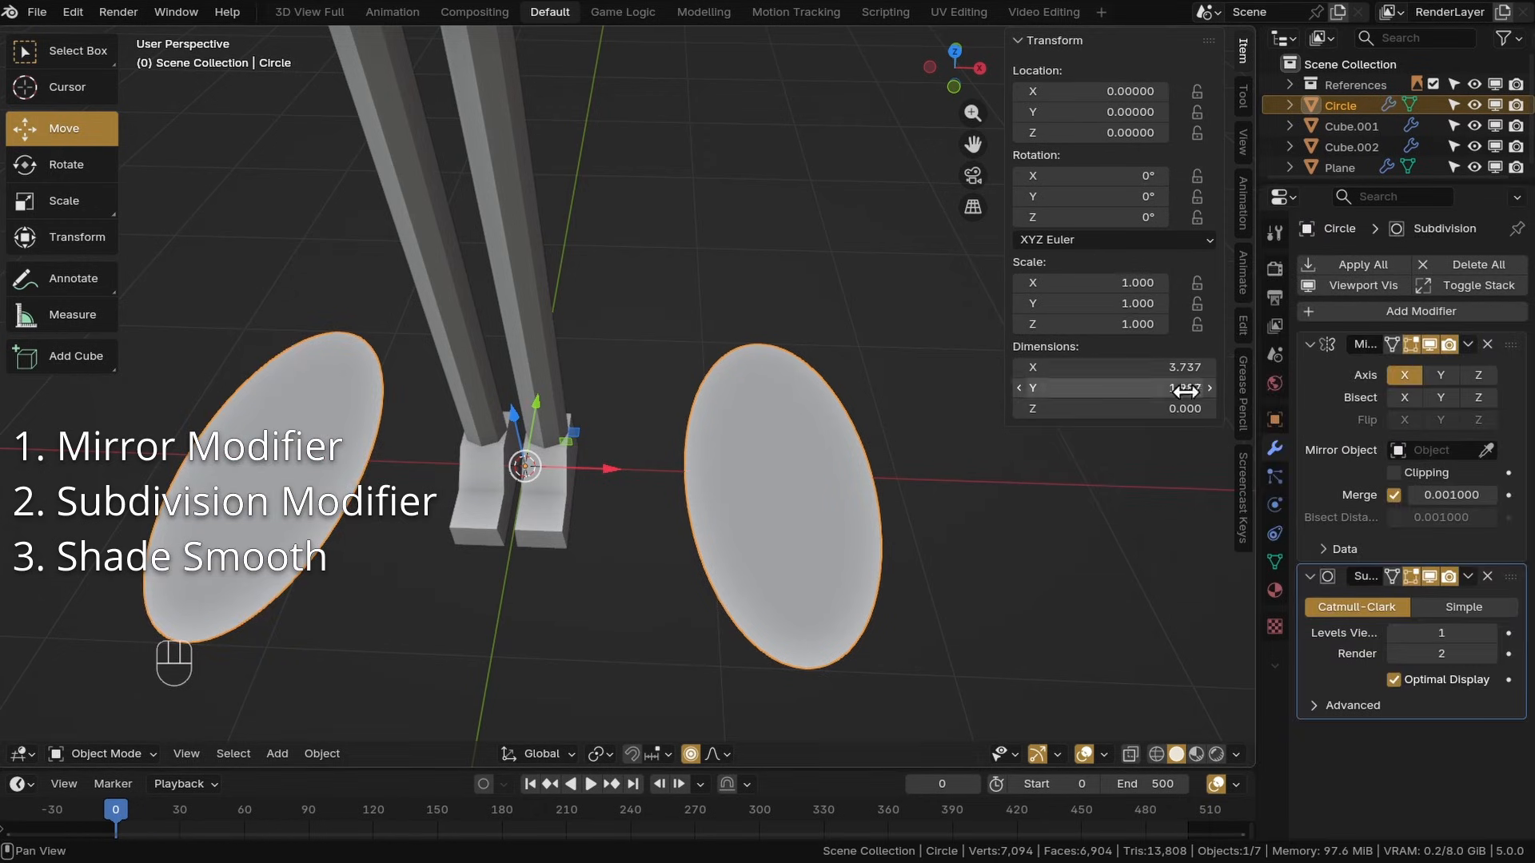
Set the subdivision level to 2, shade the circle smooth, and save the file
key(ctrl+2)
right_click(762, 425)
click(760, 409)
key(ctrl+s)
Move the circle object up to the head's eye height and enter Edit Mode
middle_drag(576, 478, 614, 549)
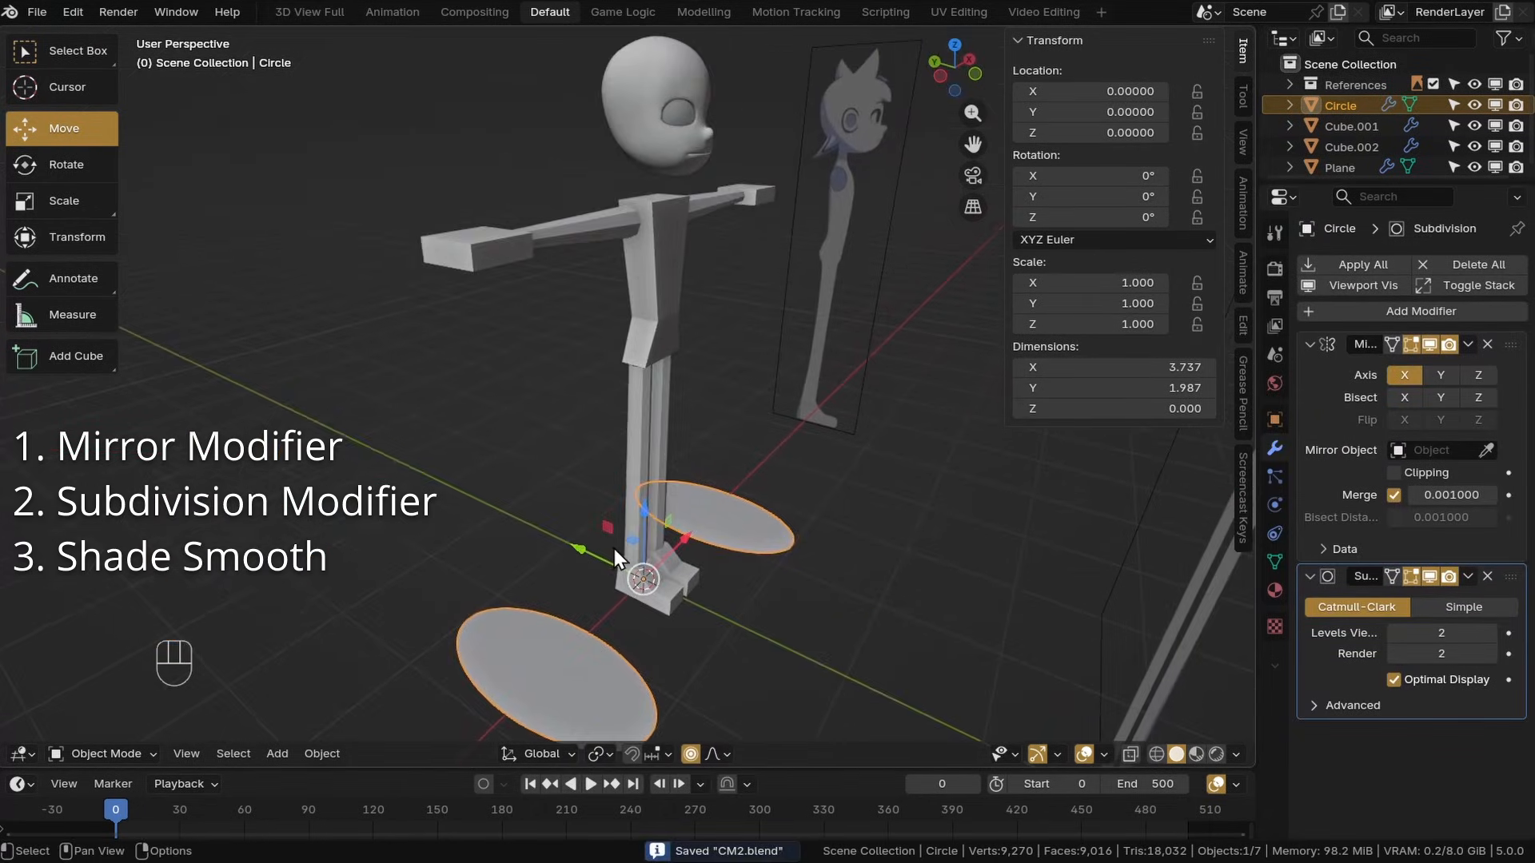
drag(615, 554, 689, 108)
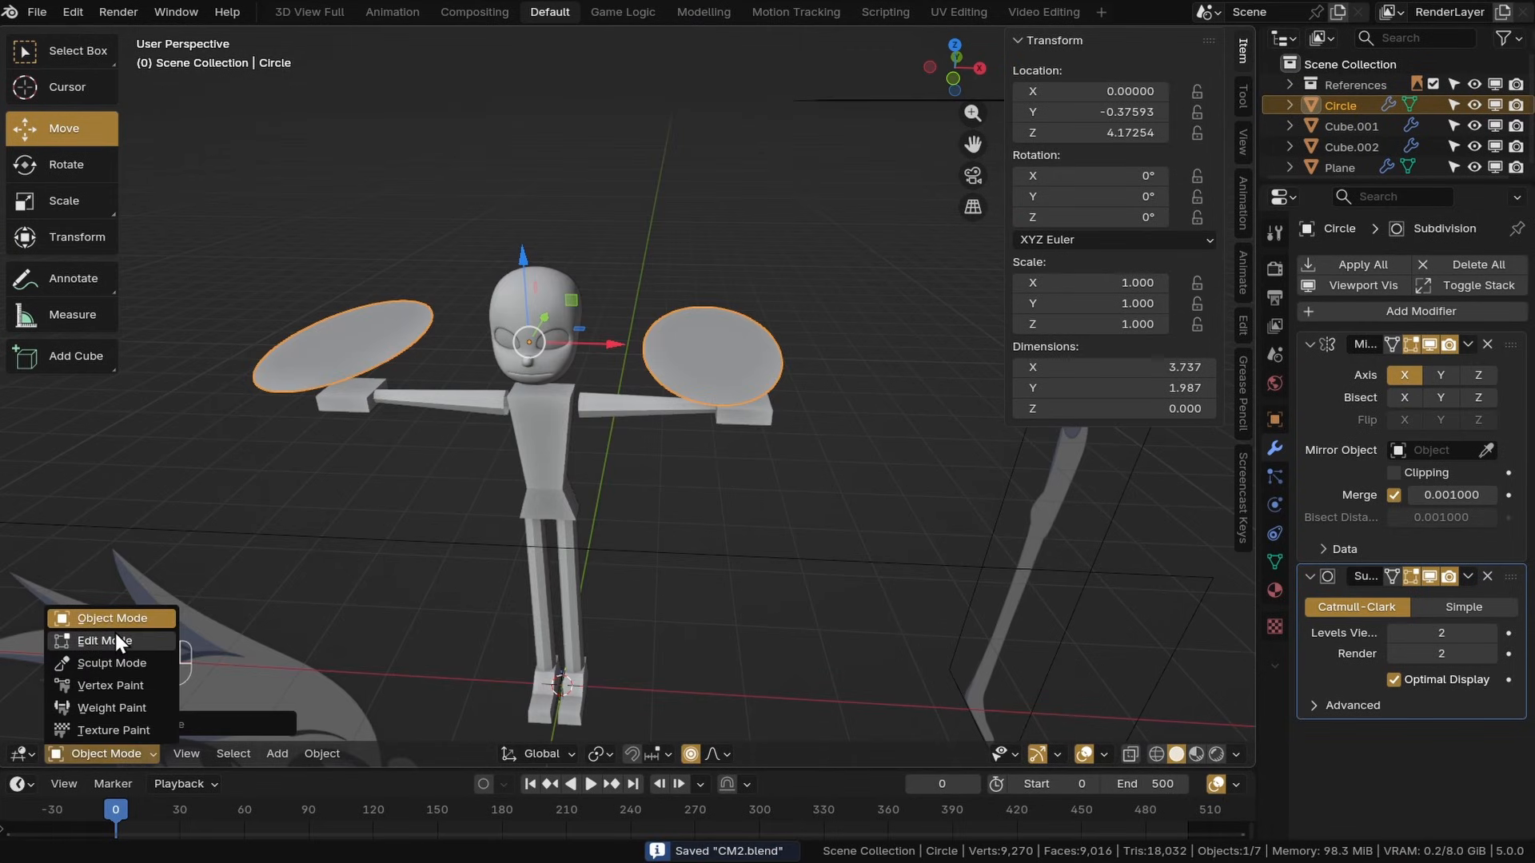
click(115, 633)
Rotate the oval upright to face forward and scale it down
click(67, 164)
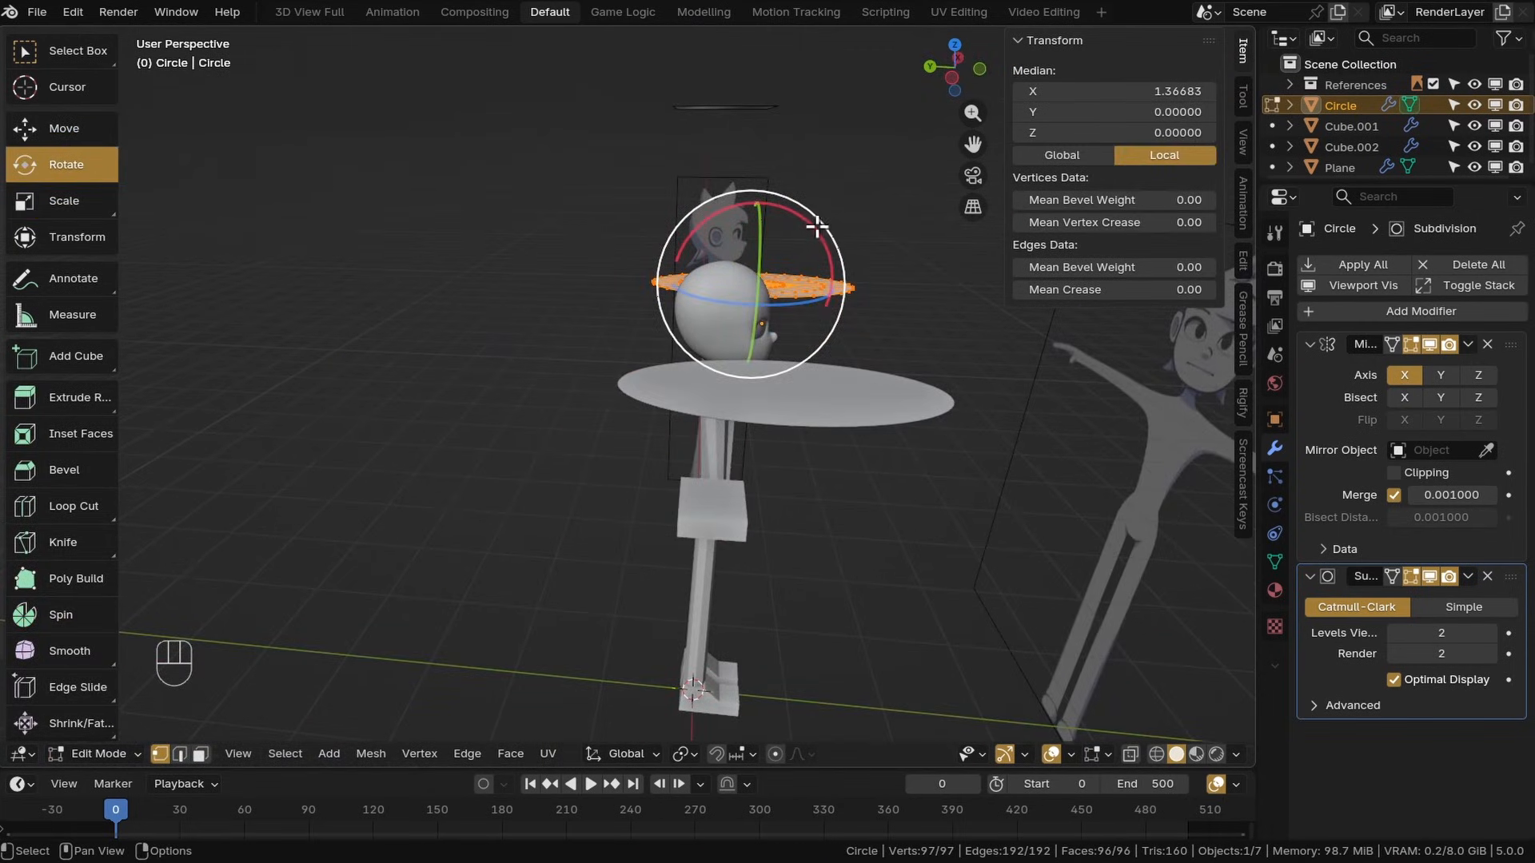
drag(806, 230, 779, 324)
middle_drag(788, 322, 942, 432)
key(s)
click(676, 276)
middle_drag(676, 276, 687, 320)
Move the oval in front view into the eye socket and scale it to fit
key(KP_1)
key(g)
click(604, 299)
scroll(558, 314, up, 6)
key(s)
click(64, 129)
drag(700, 310, 672, 315)
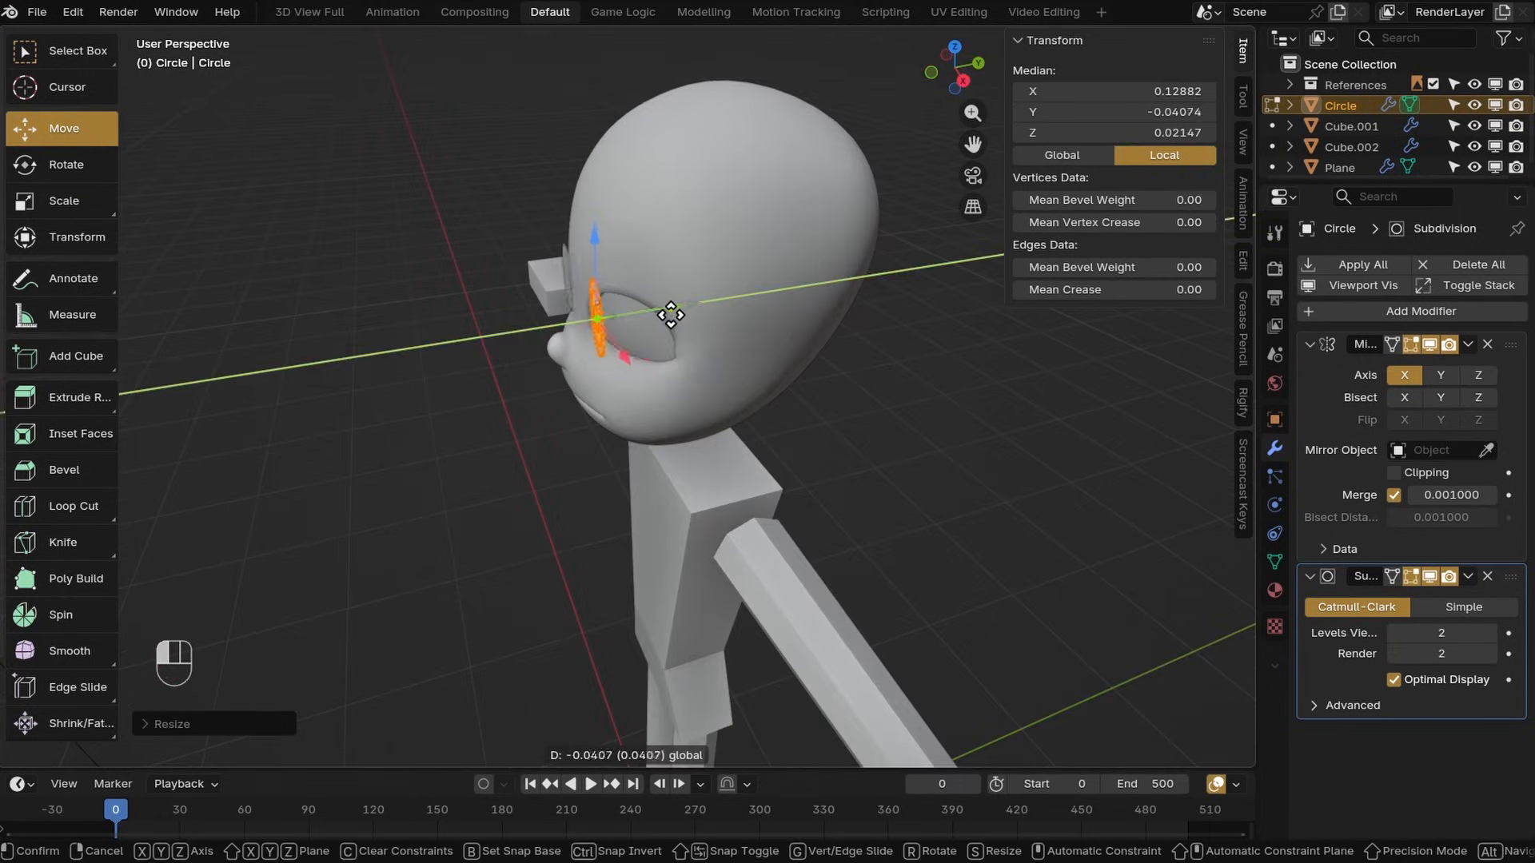
Rotate the oval to follow the socket's angle and scale it smaller
click(67, 164)
middle_drag(479, 319, 607, 397)
drag(624, 412, 650, 398)
middle_drag(649, 398, 576, 285)
key(s)
click(624, 400)
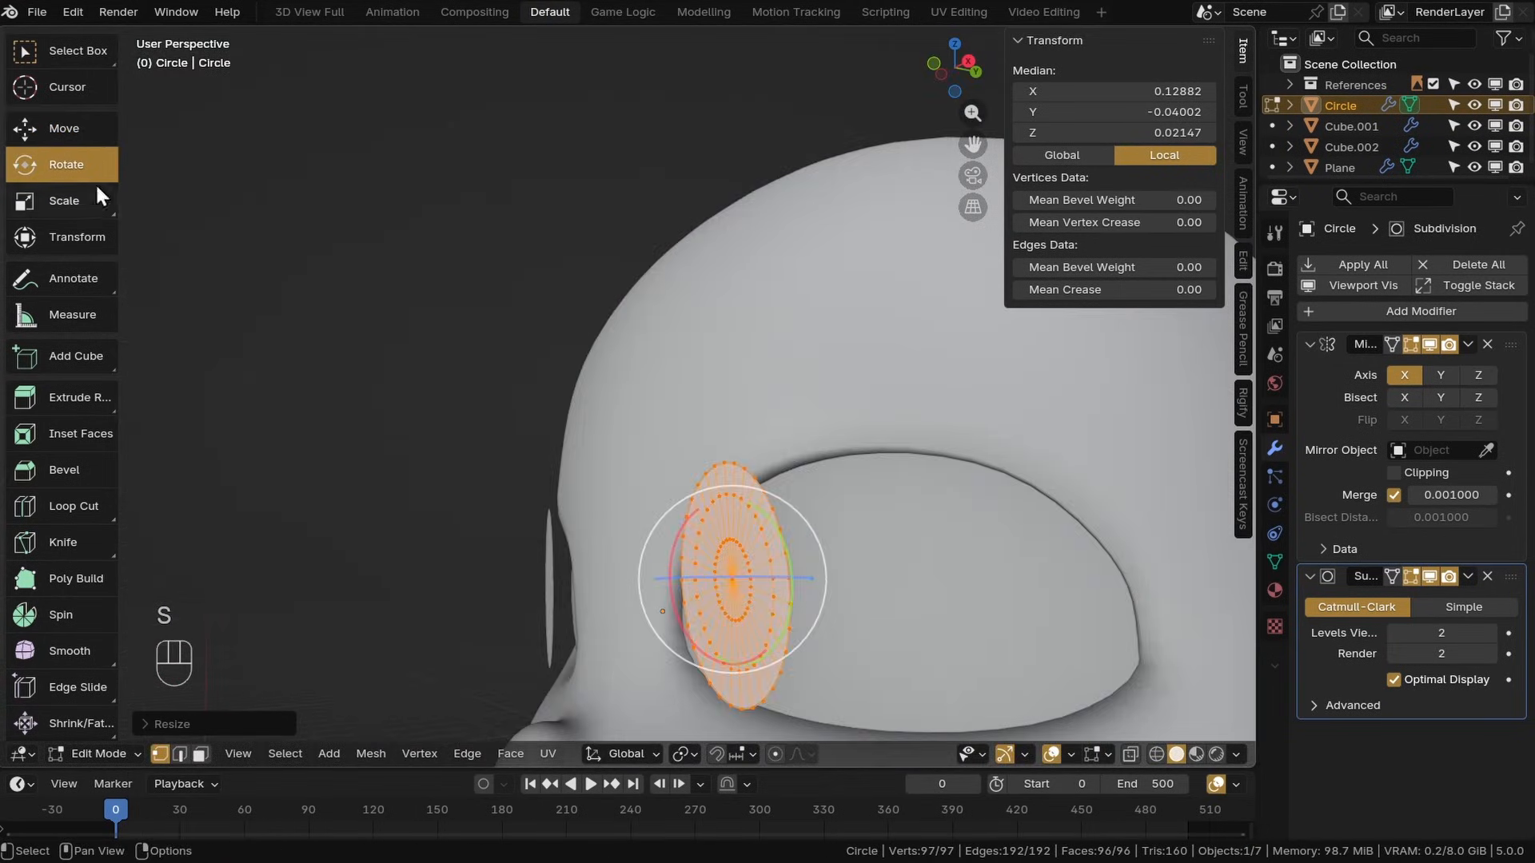
Move the oval onto the socket surface and widen it in front view to fit the eye
click(64, 128)
middle_drag(688, 352, 496, 368)
drag(760, 425, 800, 432)
middle_drag(800, 432, 944, 448)
key(KP_1)
click(64, 200)
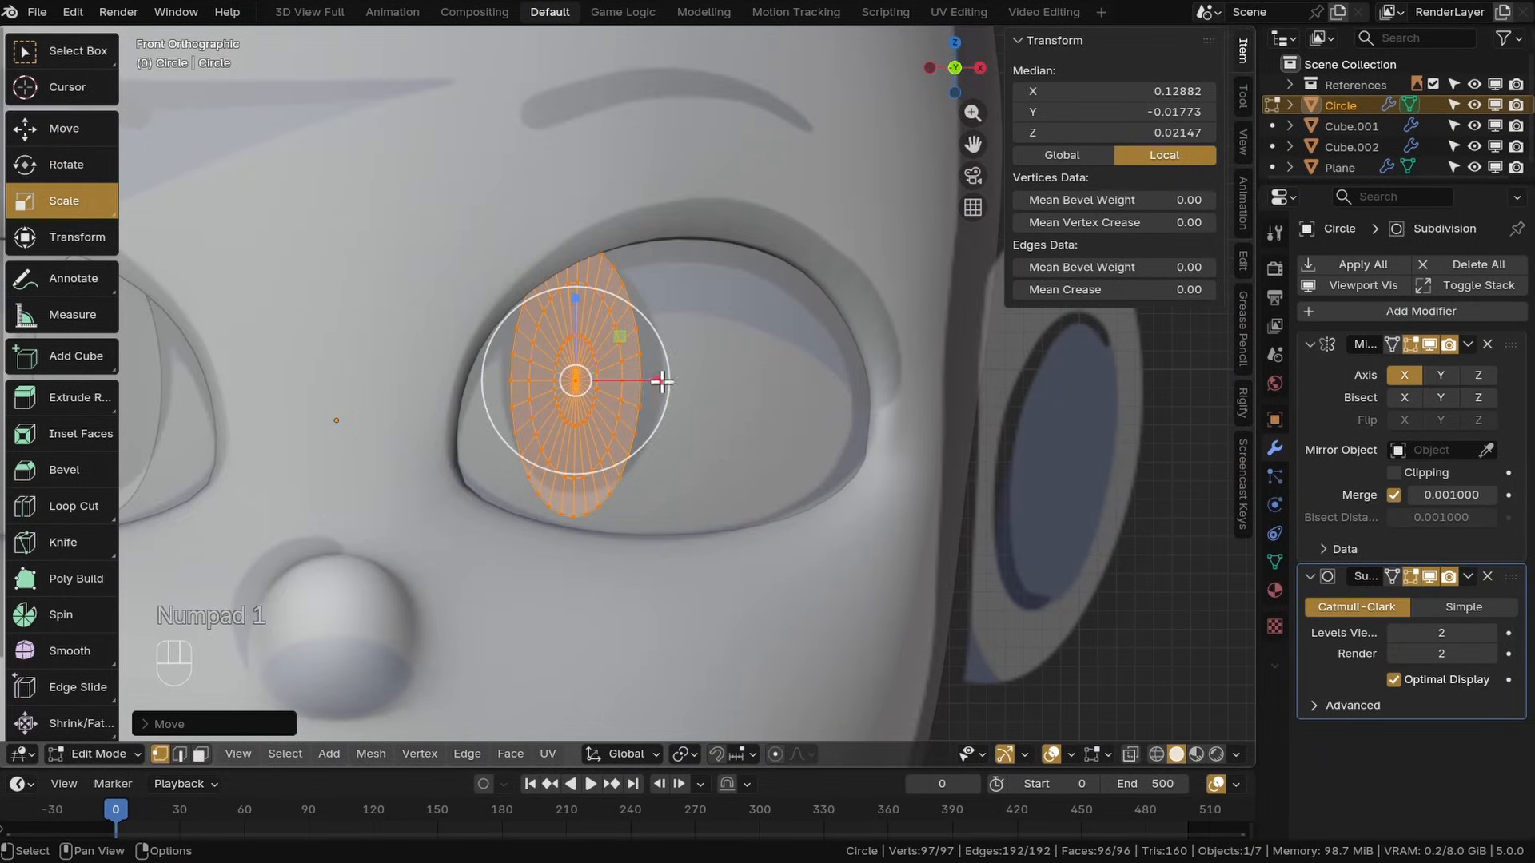
drag(667, 381, 689, 381)
drag(574, 310, 574, 316)
Nudge the oval into its final position, return to Object Mode and save the file
click(64, 129)
drag(619, 332, 628, 327)
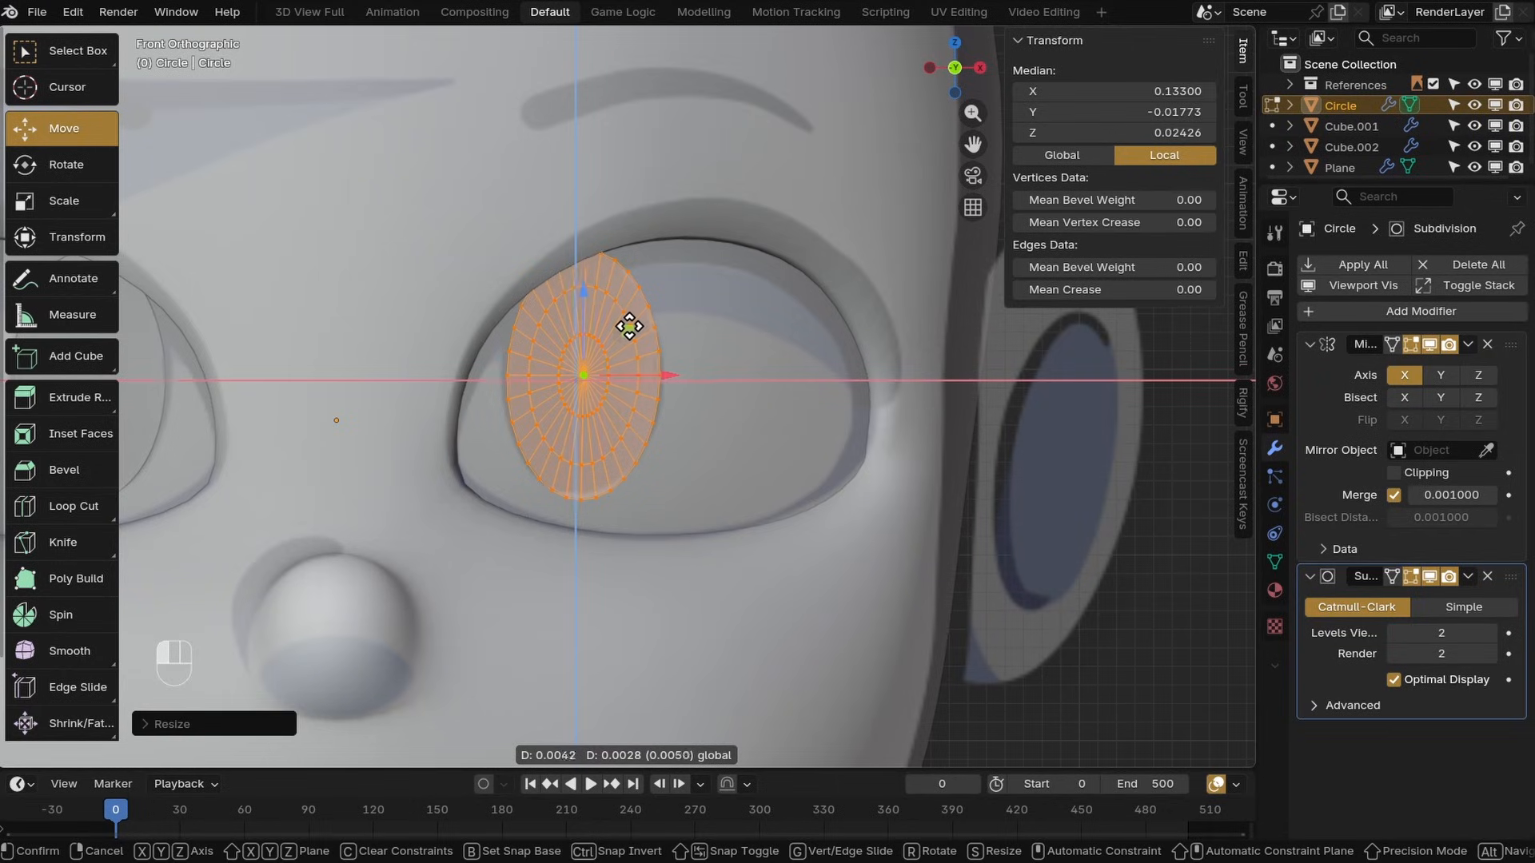
scroll(639, 360, down, 6)
middle_drag(871, 448, 787, 454)
key(z)
key(z)
key(ctrl+s)
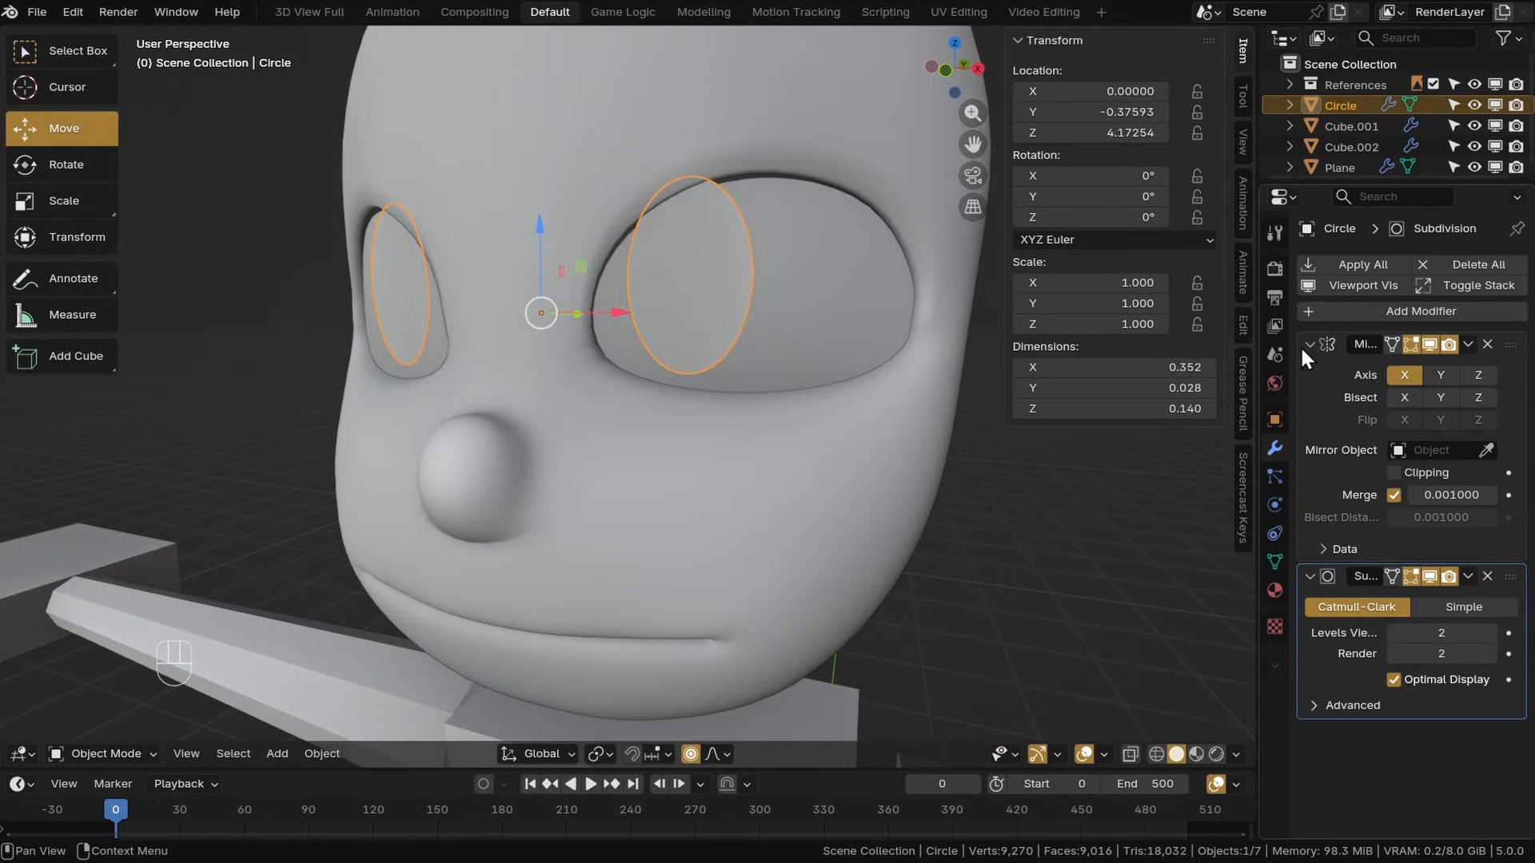
Collapse the existing modifier panels and add a Shrinkwrap modifier to the pupil
click(1307, 348)
click(1313, 367)
click(1323, 316)
click(1323, 318)
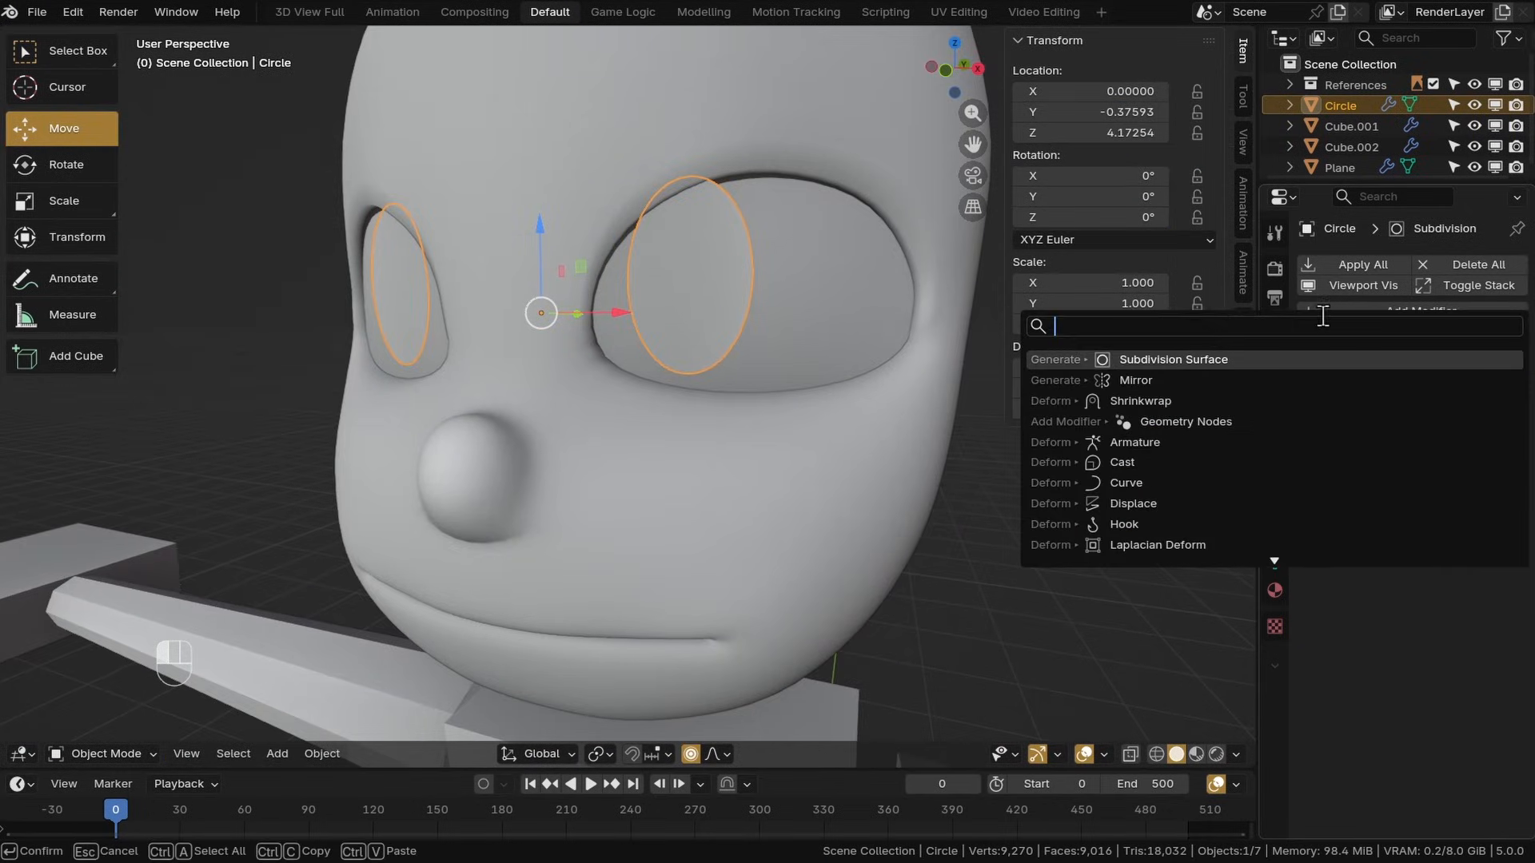
click(1126, 401)
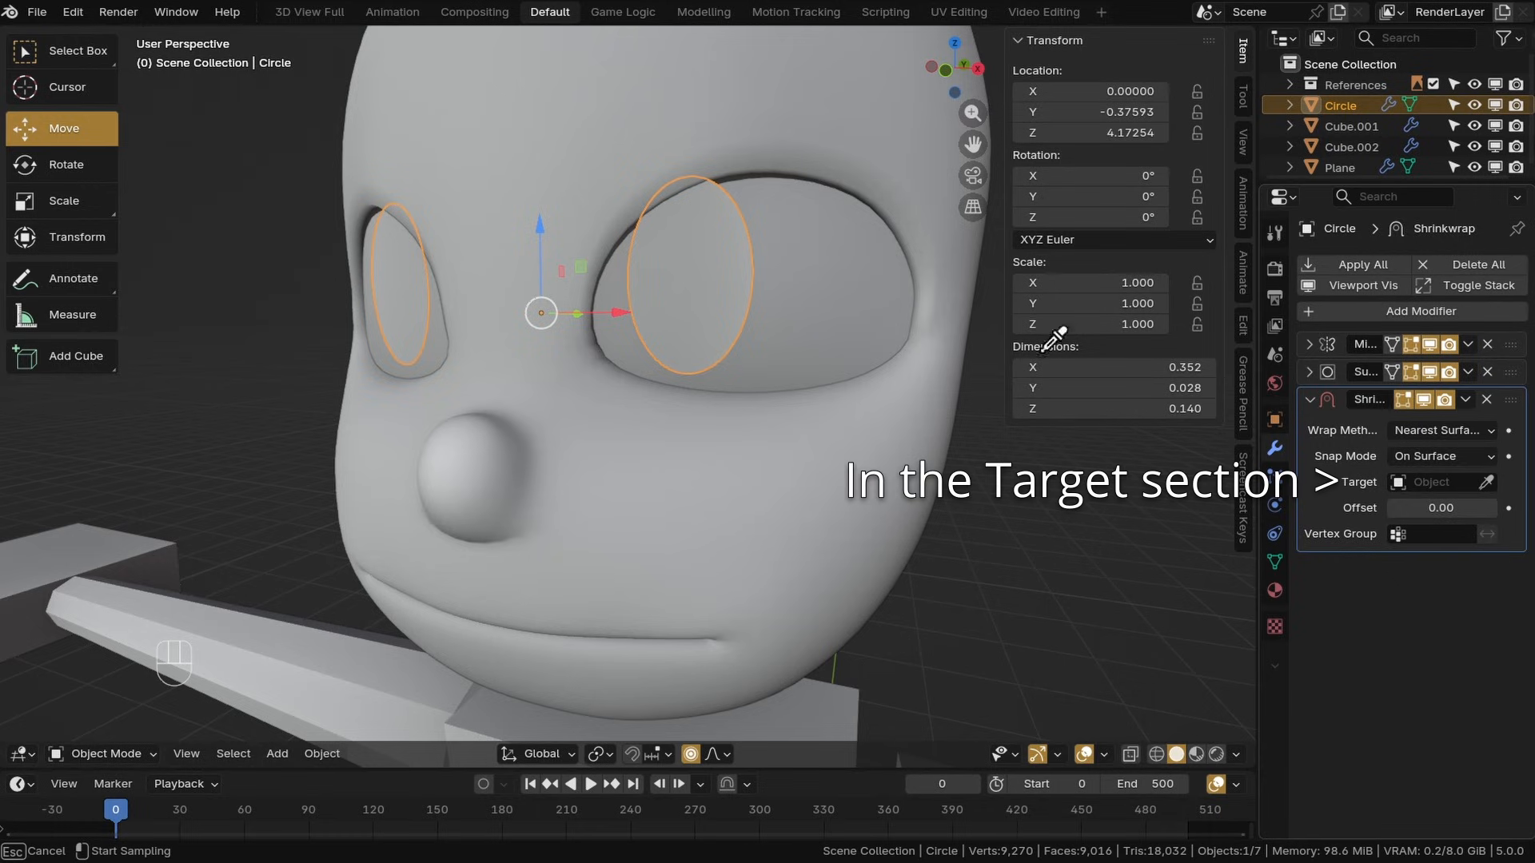
Set the Shrinkwrap target to the Plane and its offset to 0.005
click(828, 296)
shift+middle_drag(819, 304, 689, 406)
scroll(670, 433, up, 2)
scroll(689, 405, down, 2)
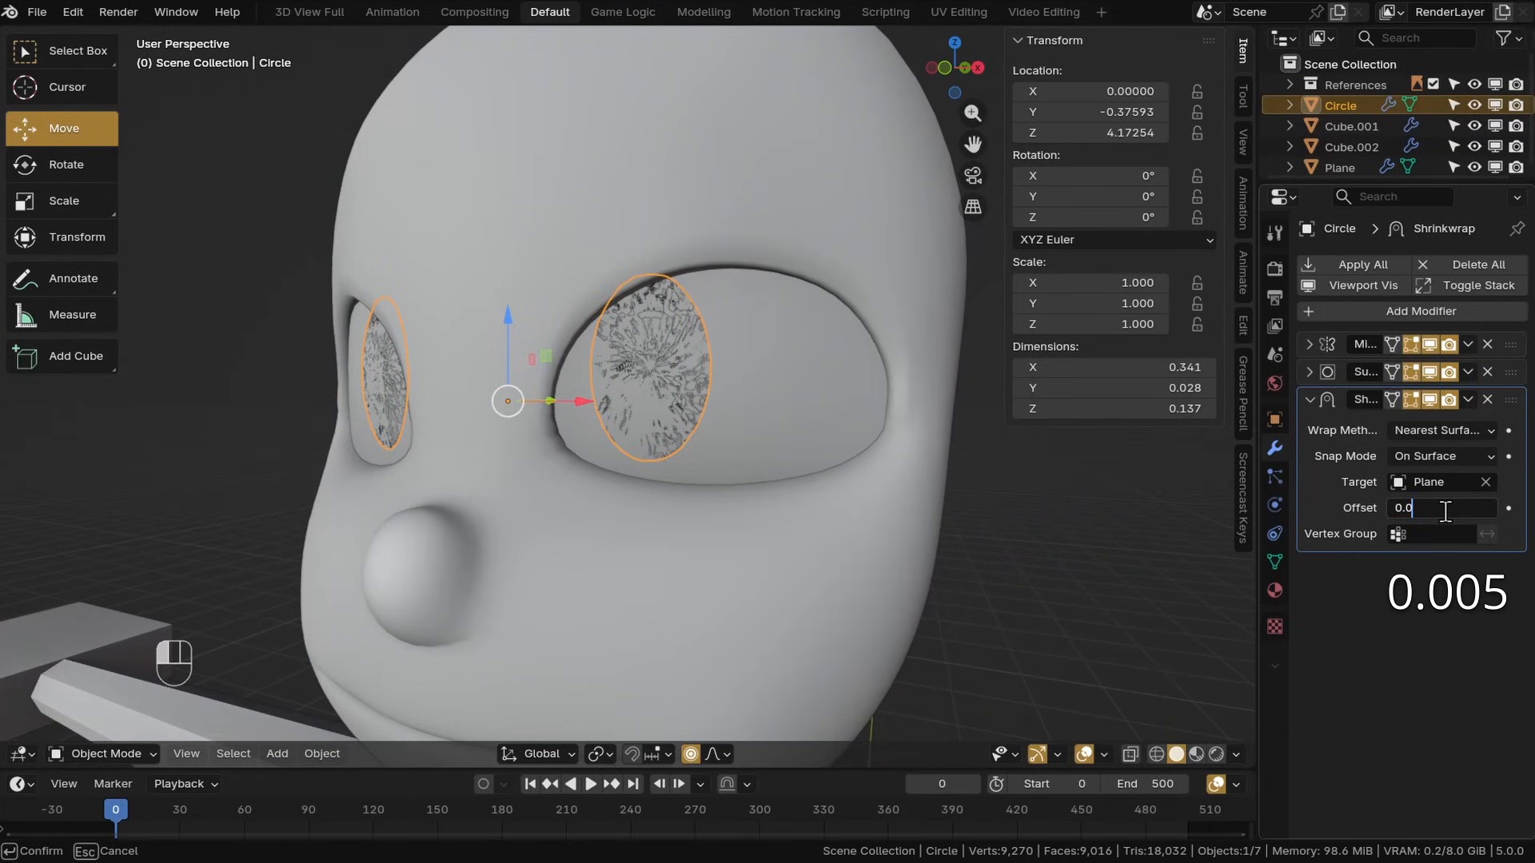
key(Return)
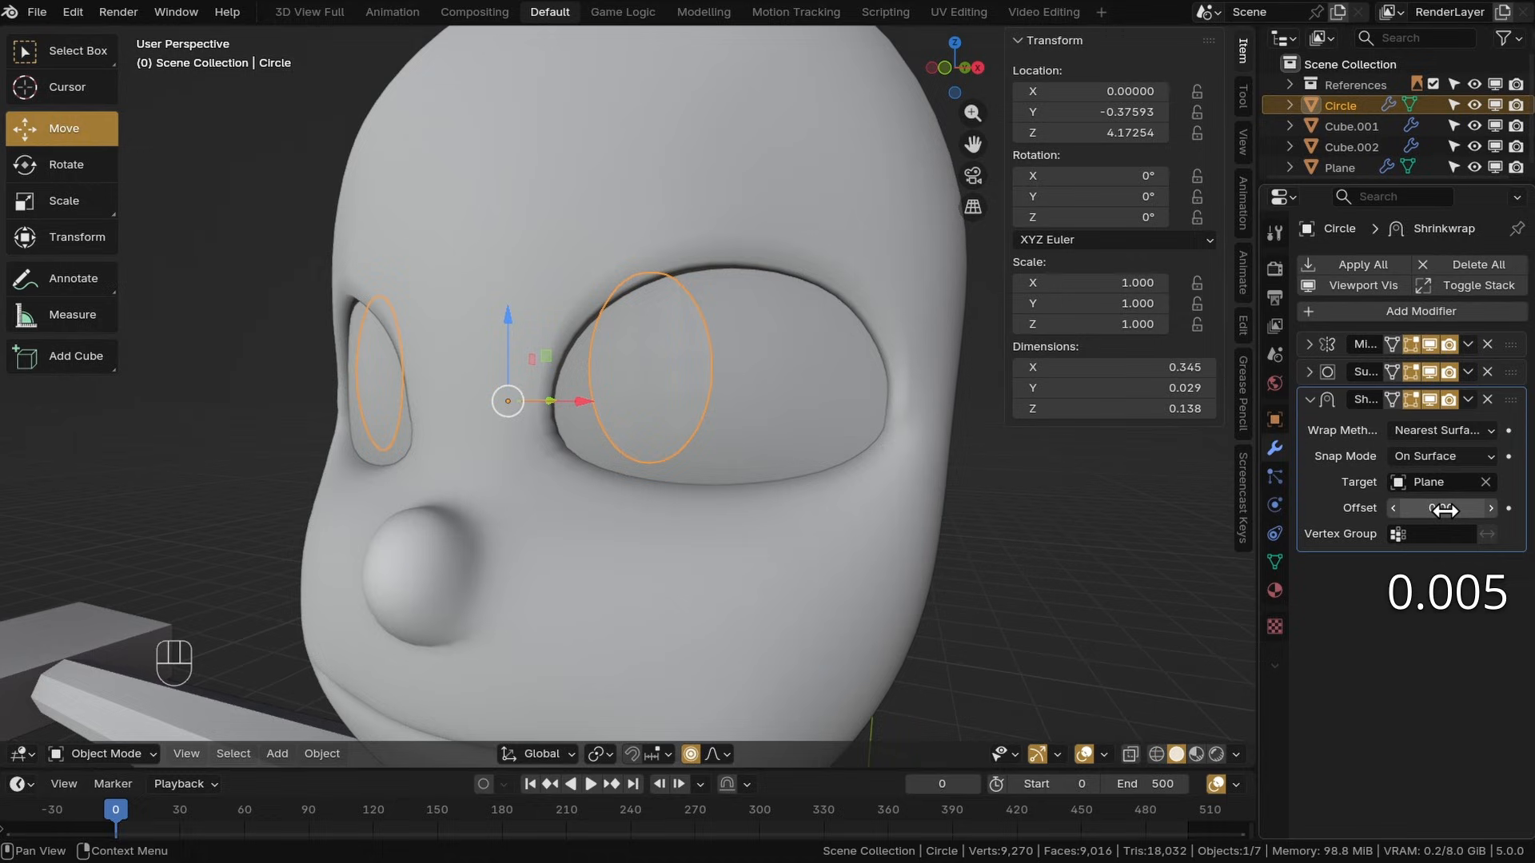
Deselect everything and save the file
click(999, 597)
middle_drag(760, 480, 801, 468)
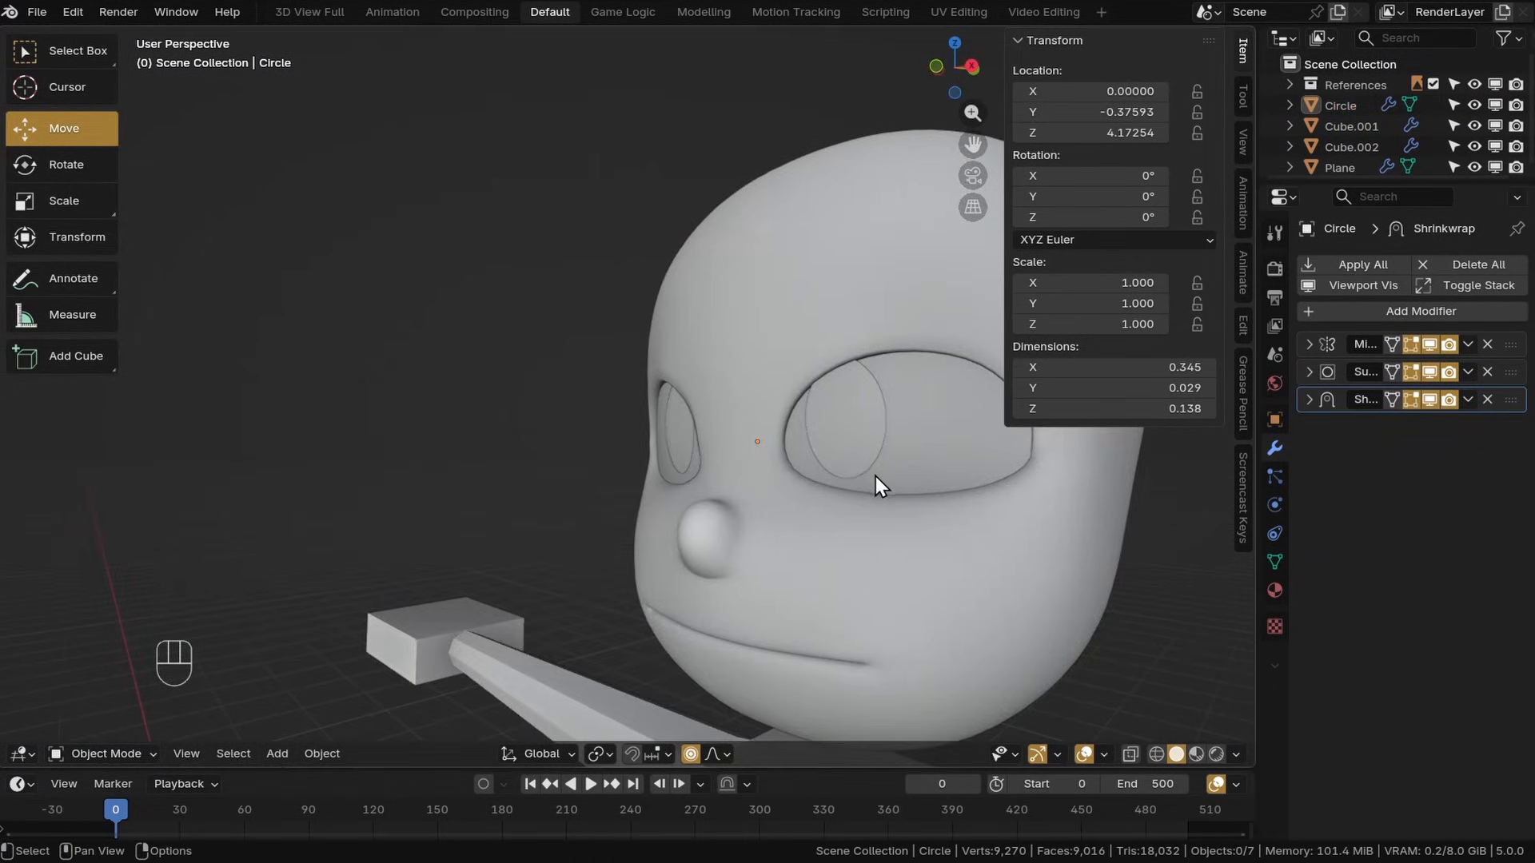
scroll(875, 477, down, 5)
mouse_move(876, 477)
shift+middle_down()
mouse_move(703, 400)
mouse_move(876, 463)
shift+middle_up()
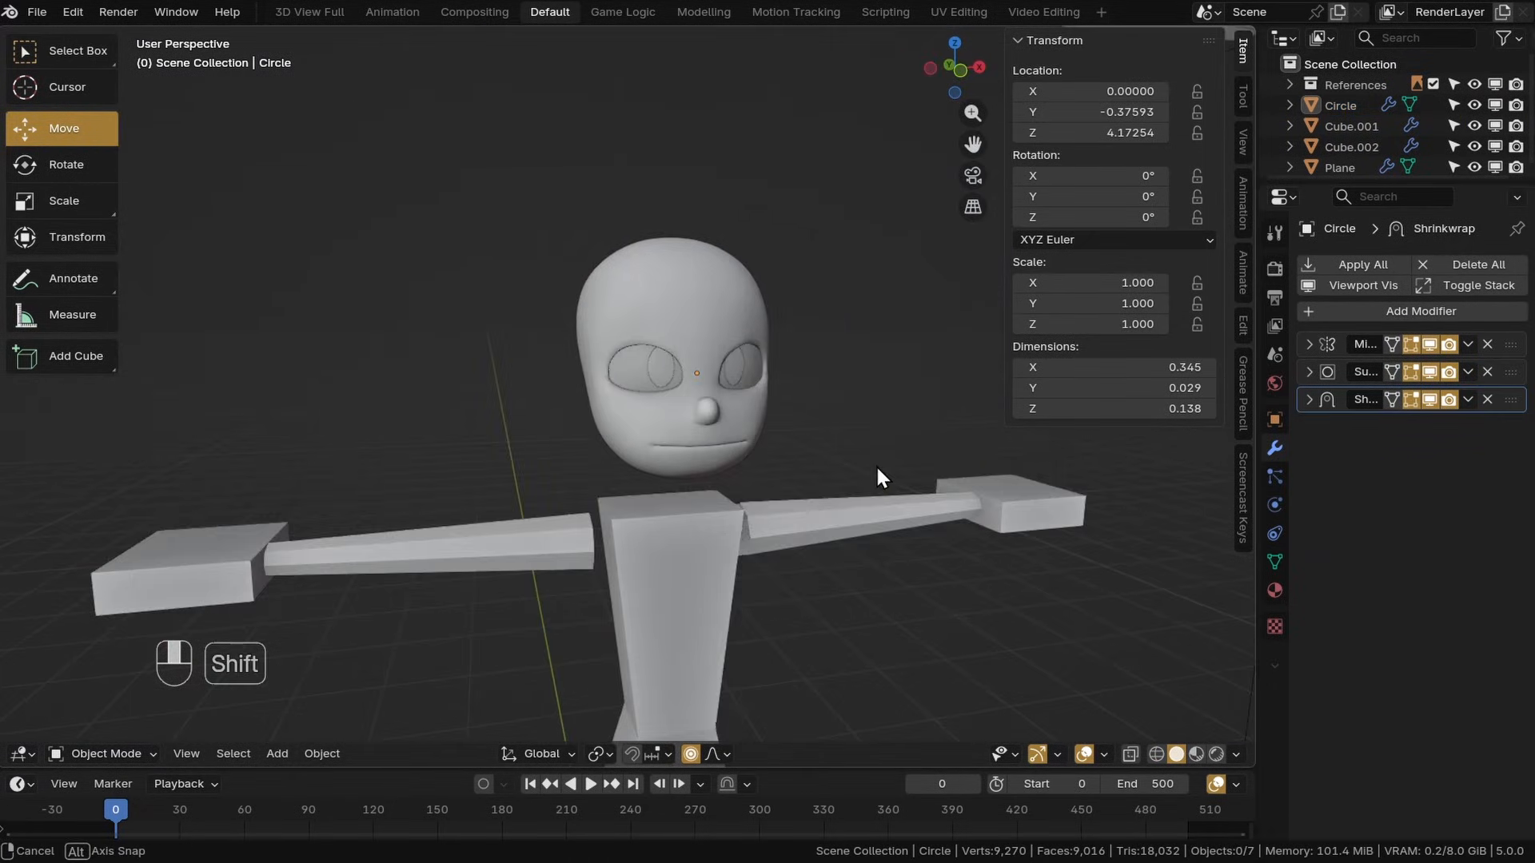
scroll(849, 416, up, 3)
key(ctrl+s)
middle_drag(823, 388, 716, 404)
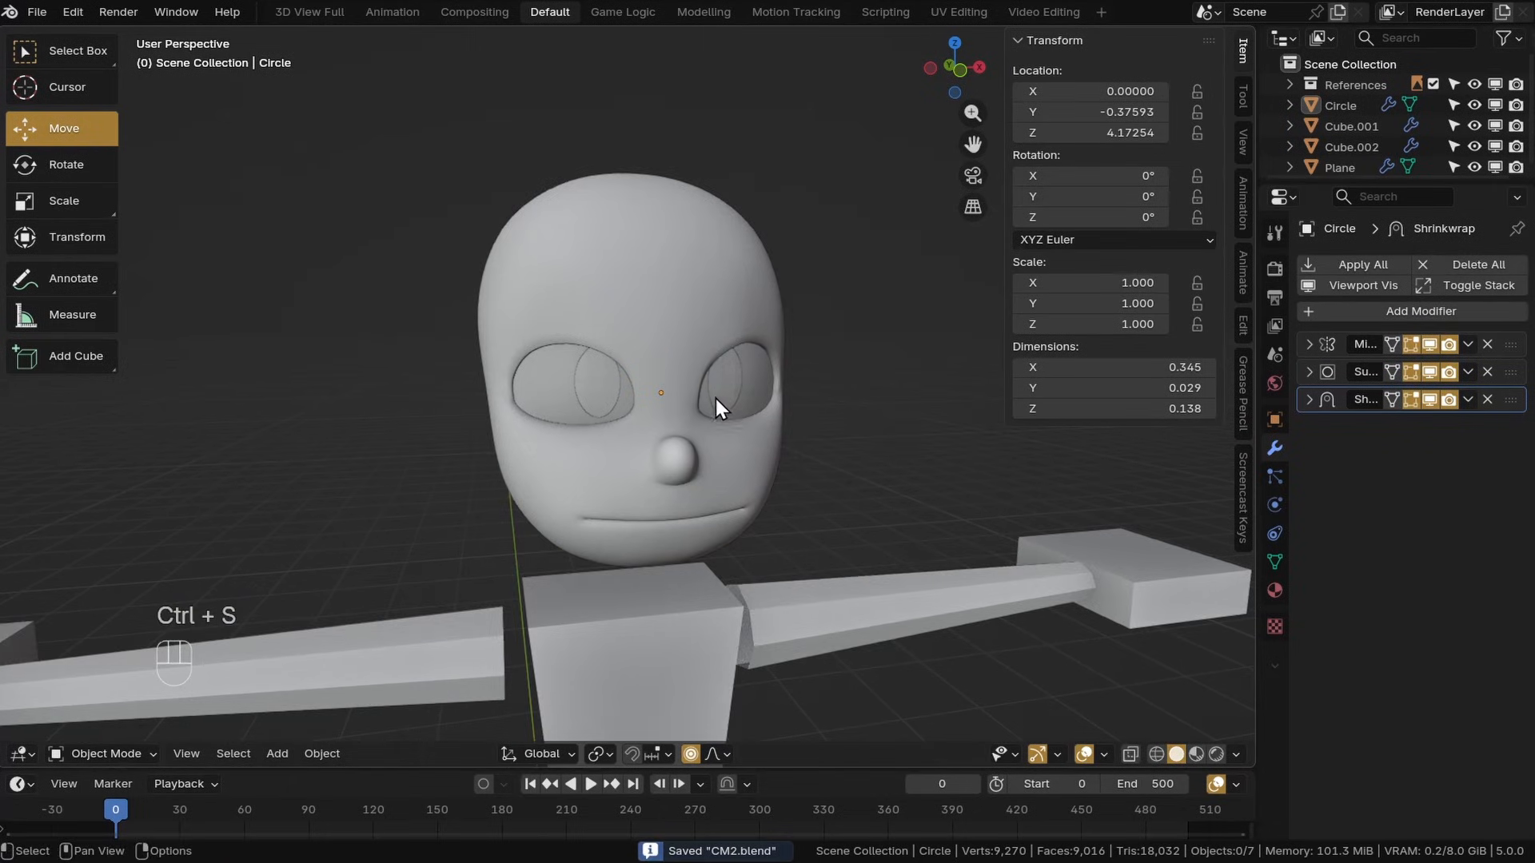
Select the pupil and add a new material named Black
click(717, 401)
scroll(735, 399, up, 3)
click(1274, 591)
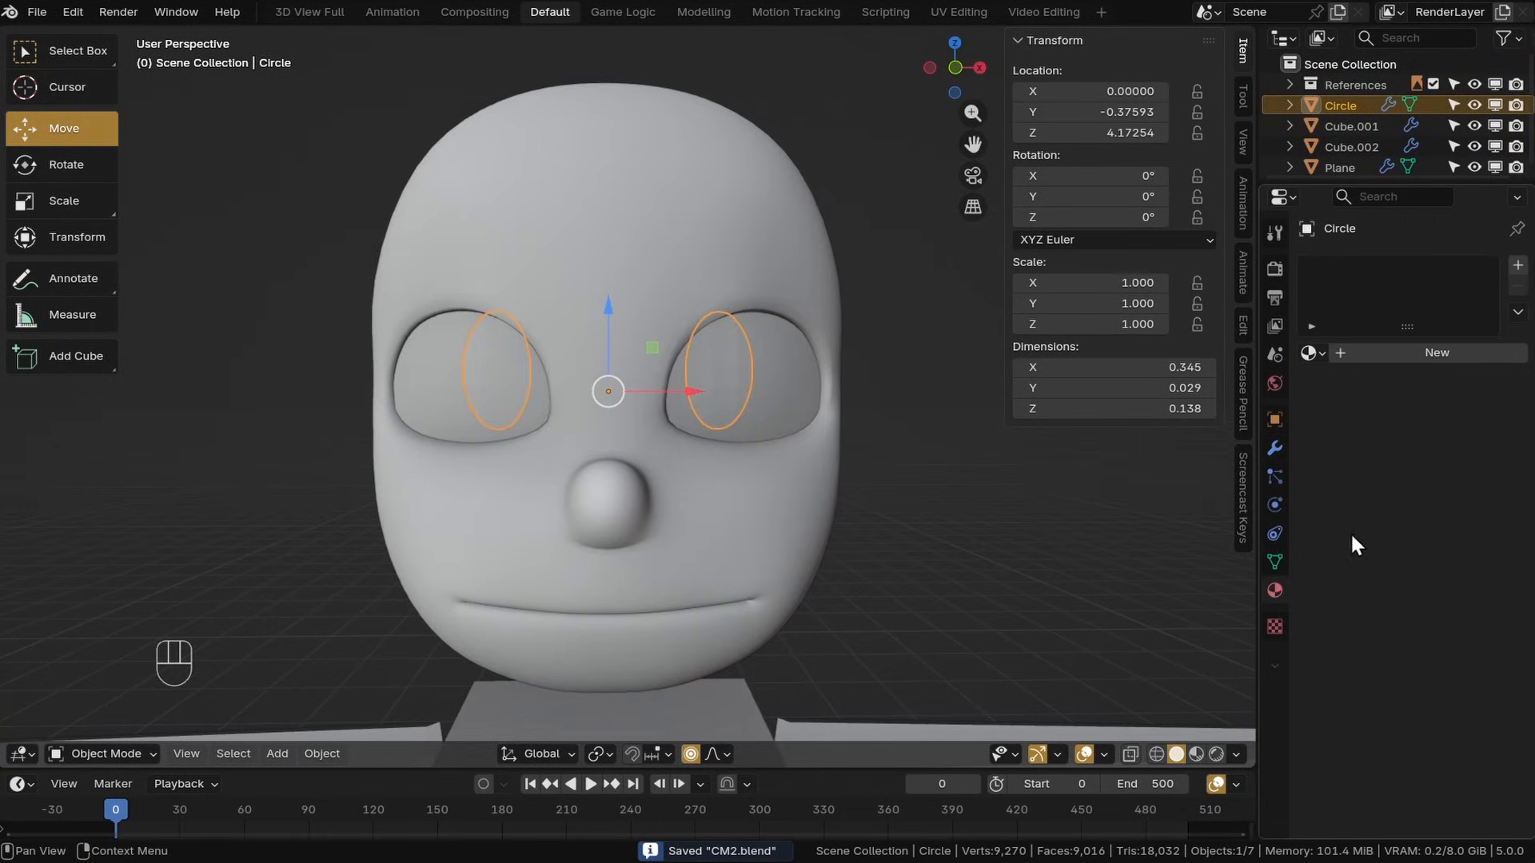
click(1402, 356)
click(1359, 352)
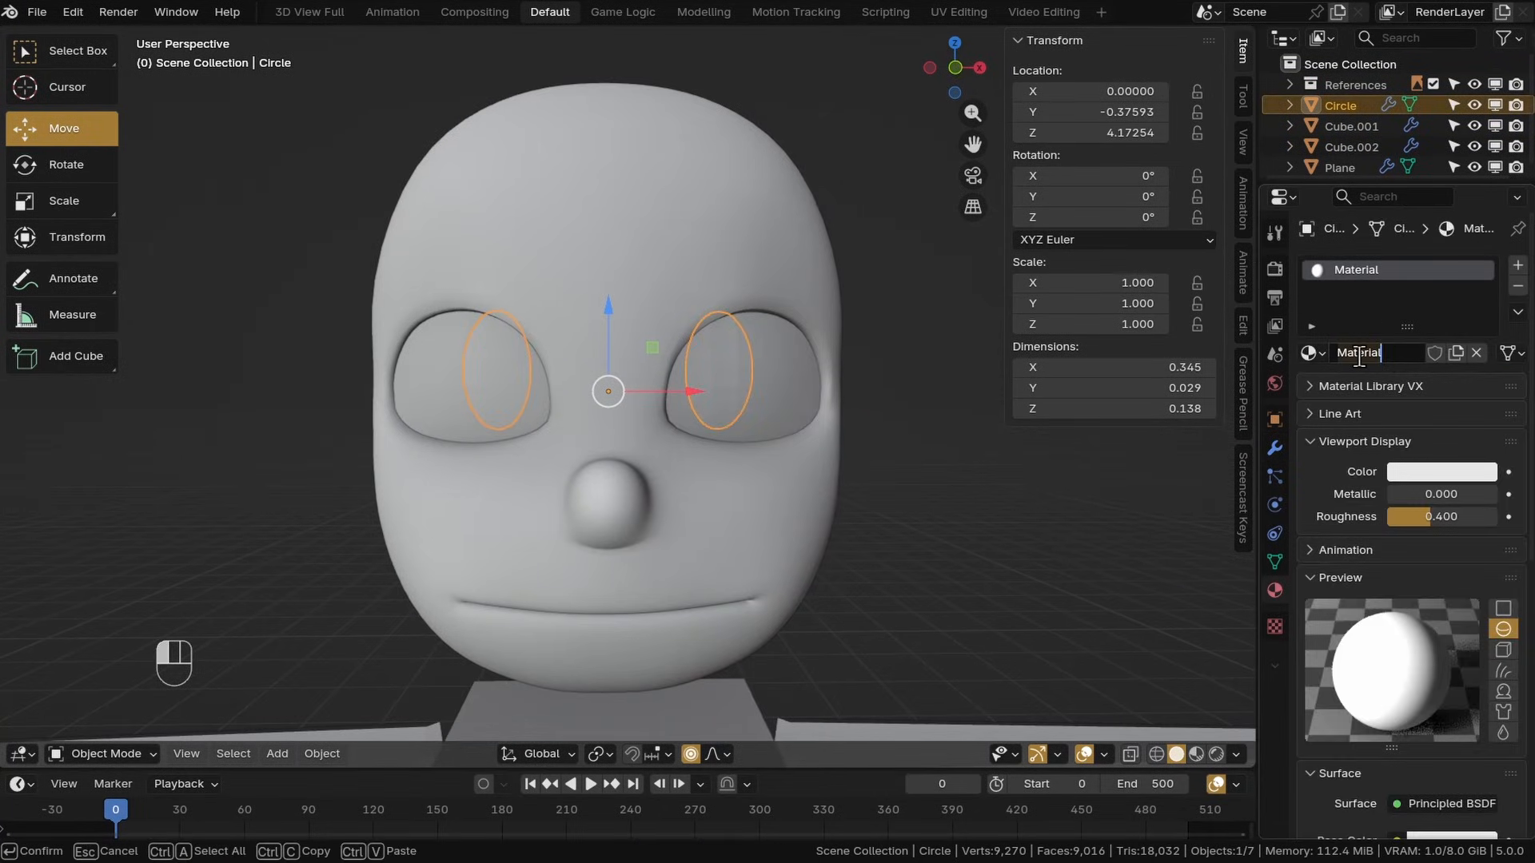
text(Black)
key(Return)
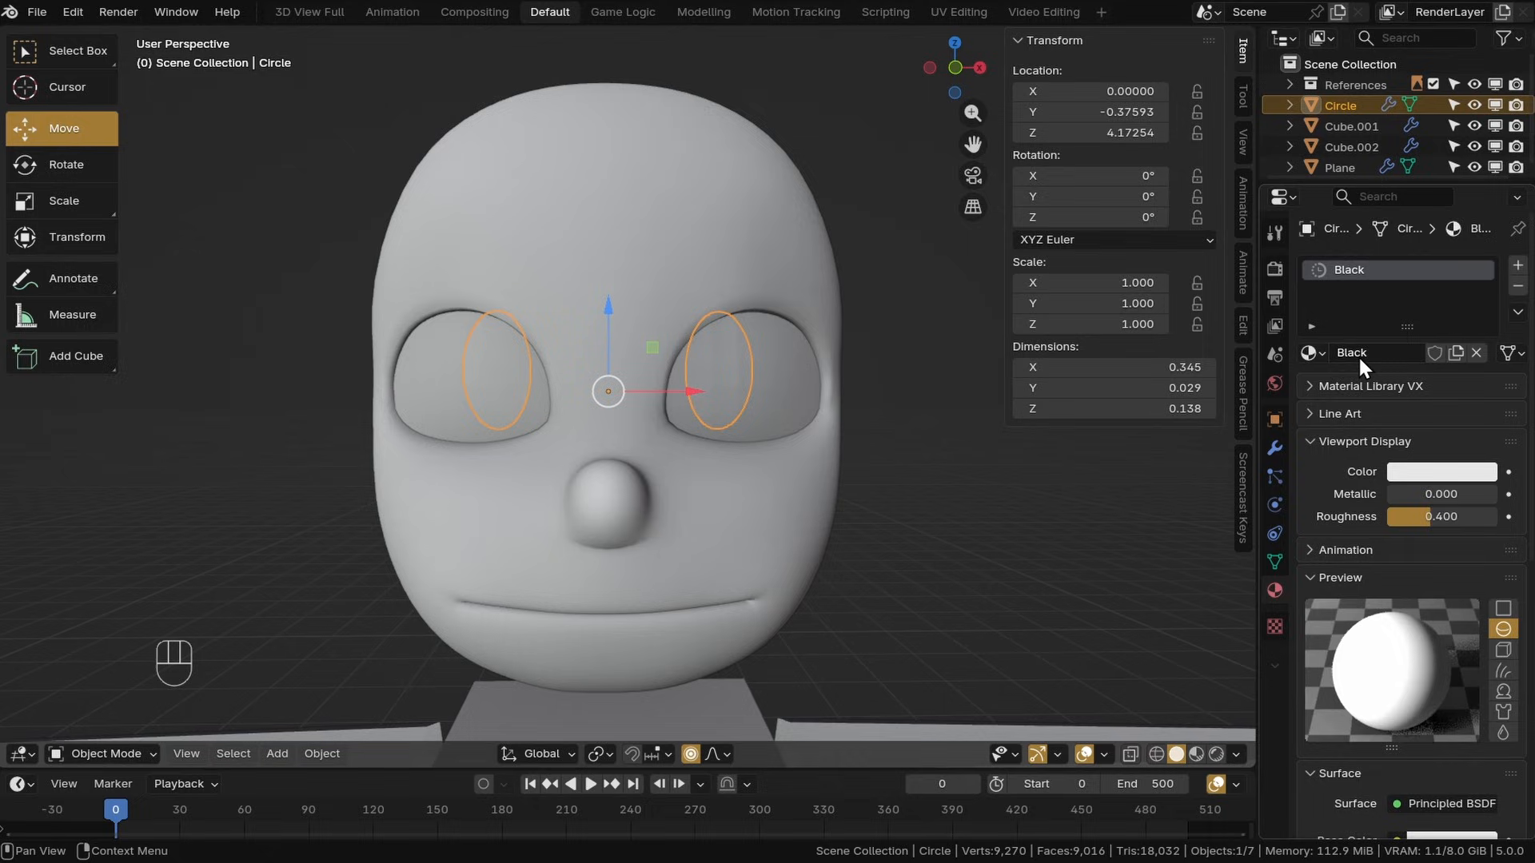
Set the Black material's viewport display color to black
click(1422, 480)
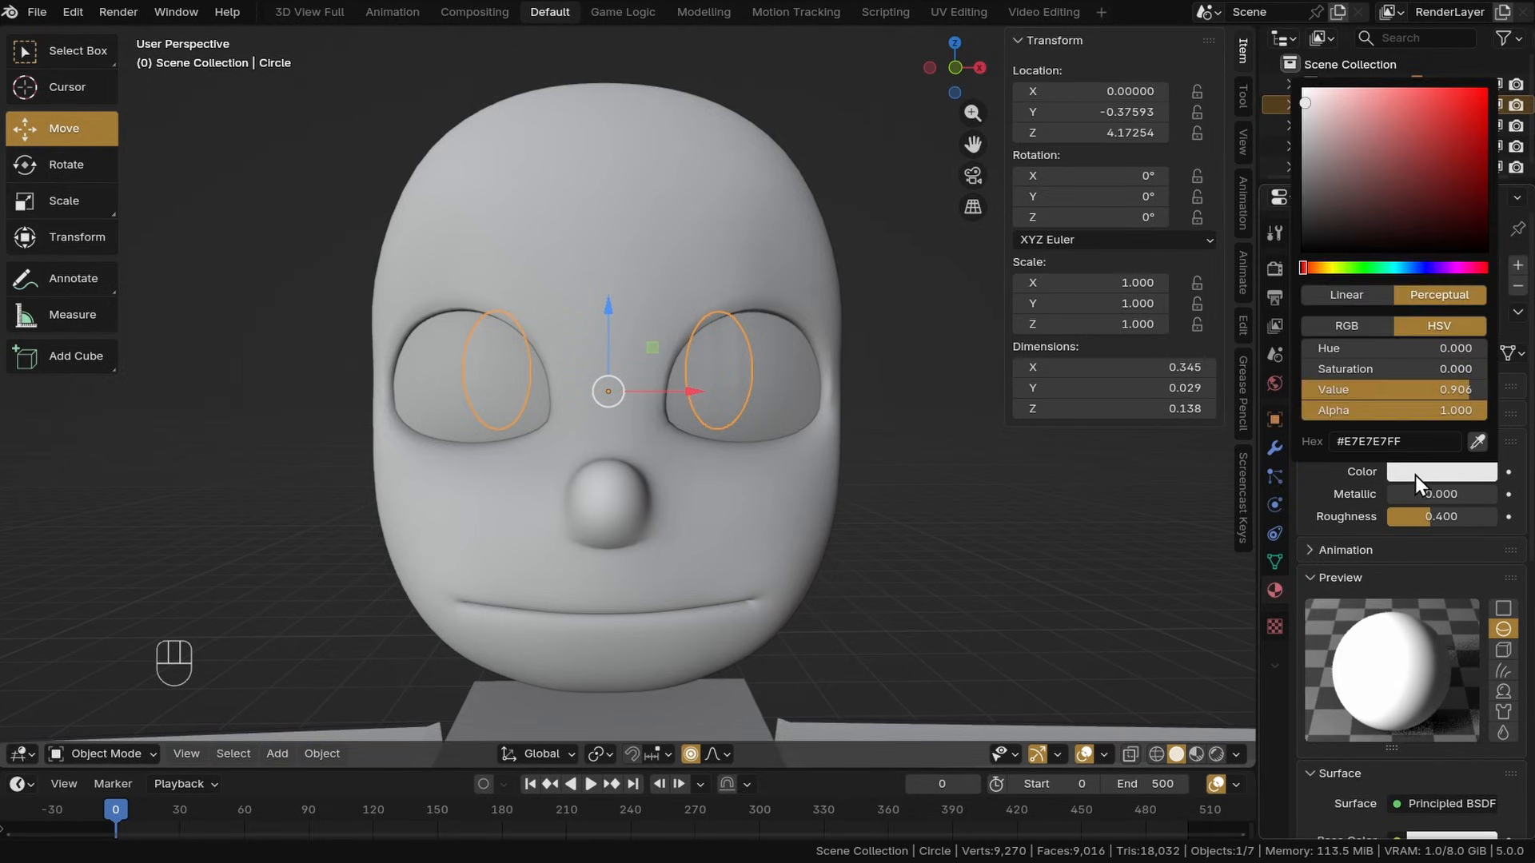
drag(1353, 175, 1305, 224)
scroll(943, 391, down, 2)
mouse_move(827, 401)
shift+middle_down()
mouse_move(888, 406)
mouse_move(822, 391)
shift+middle_up()
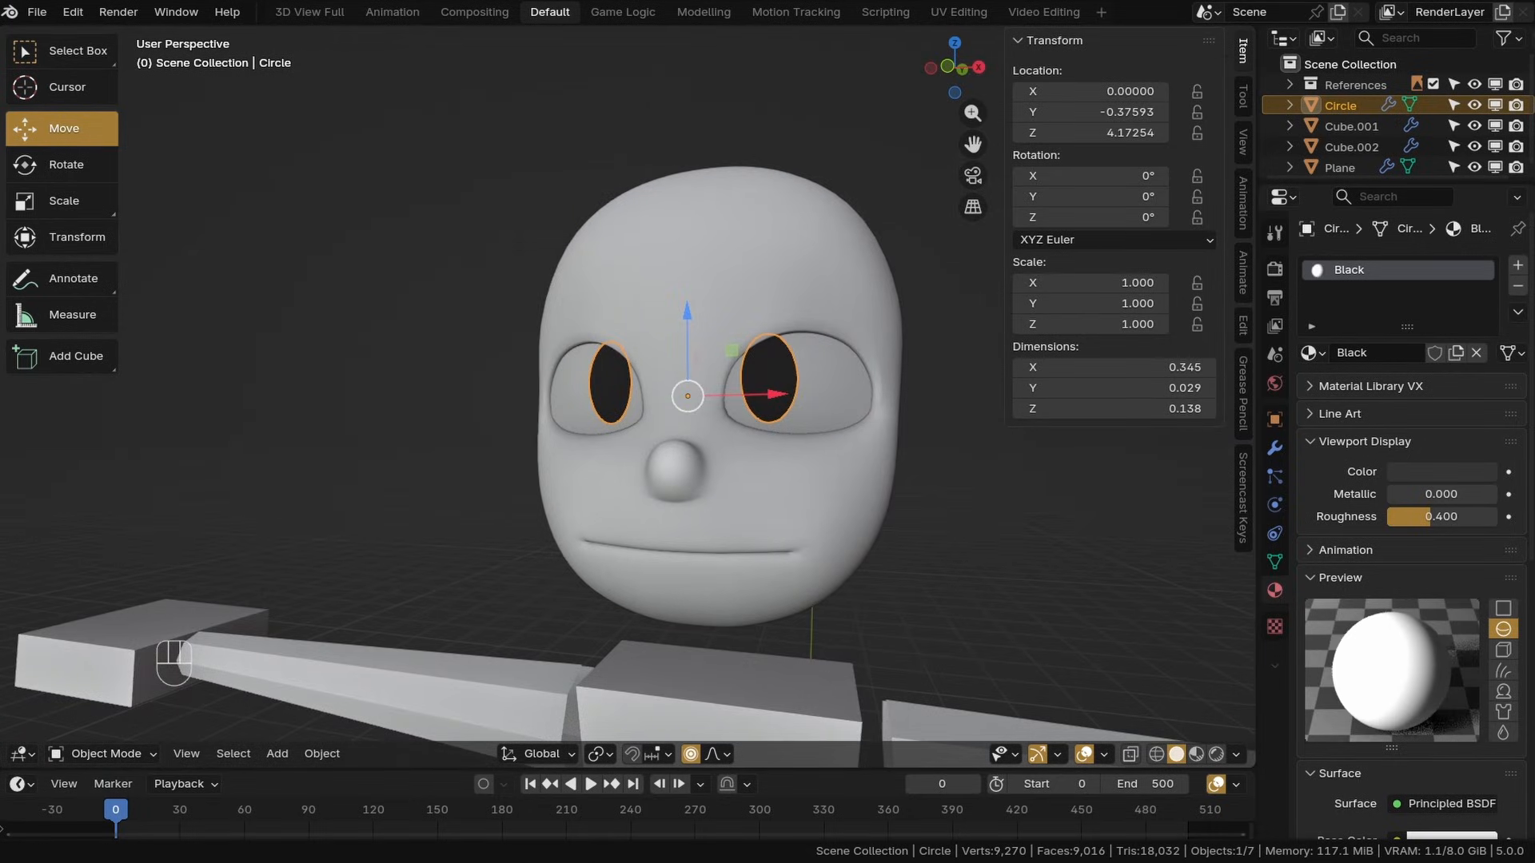
Enlarge the outliner and select each scene object in turn to identify them
click(911, 523)
mouse_move(912, 524)
middle_down()
mouse_move(952, 534)
mouse_move(891, 528)
middle_up()
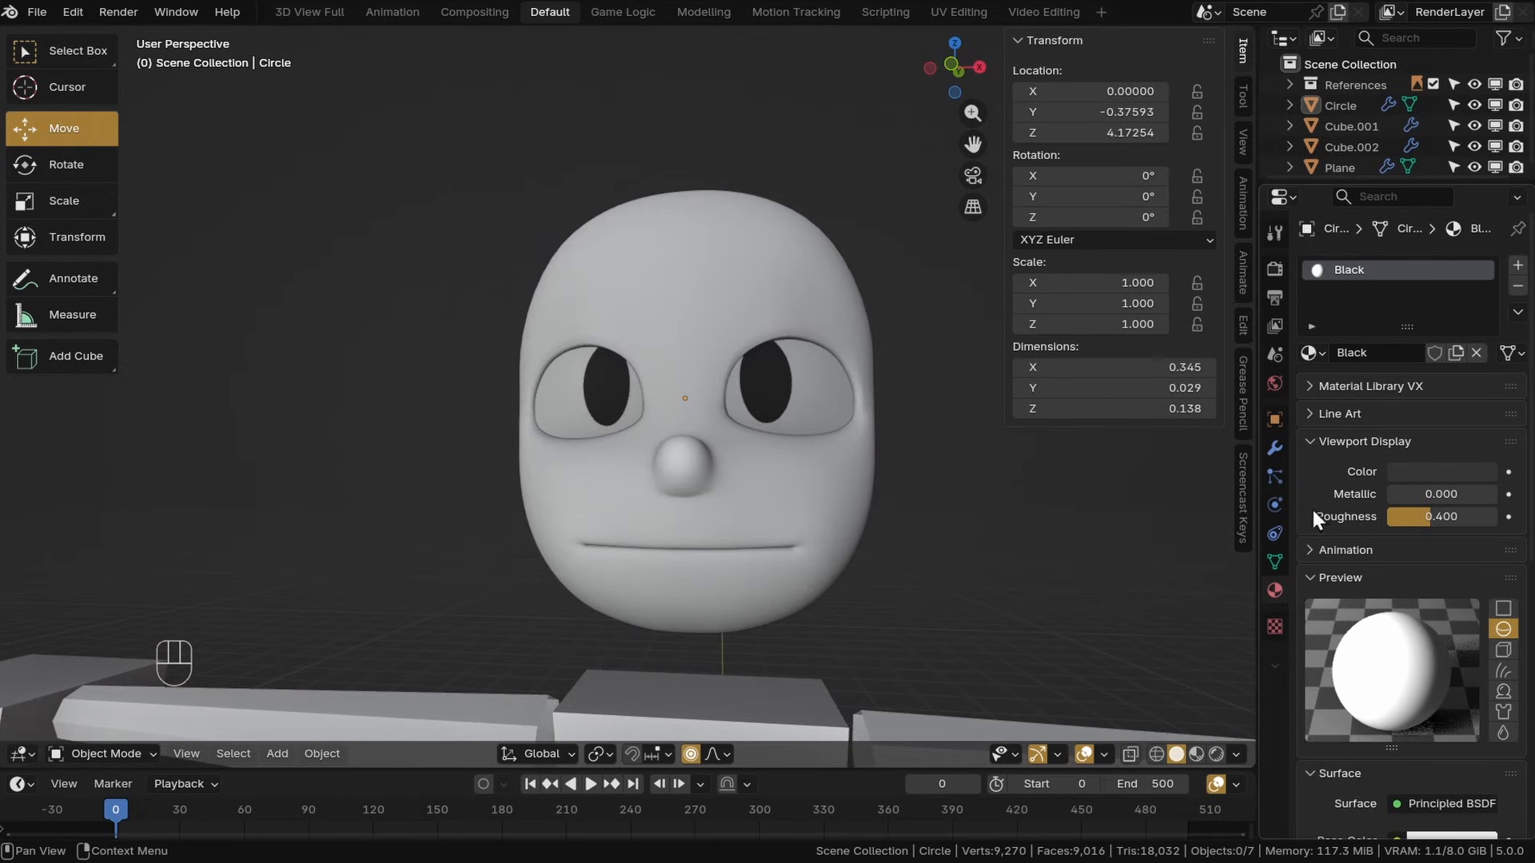
scroll(1379, 487, down, 12)
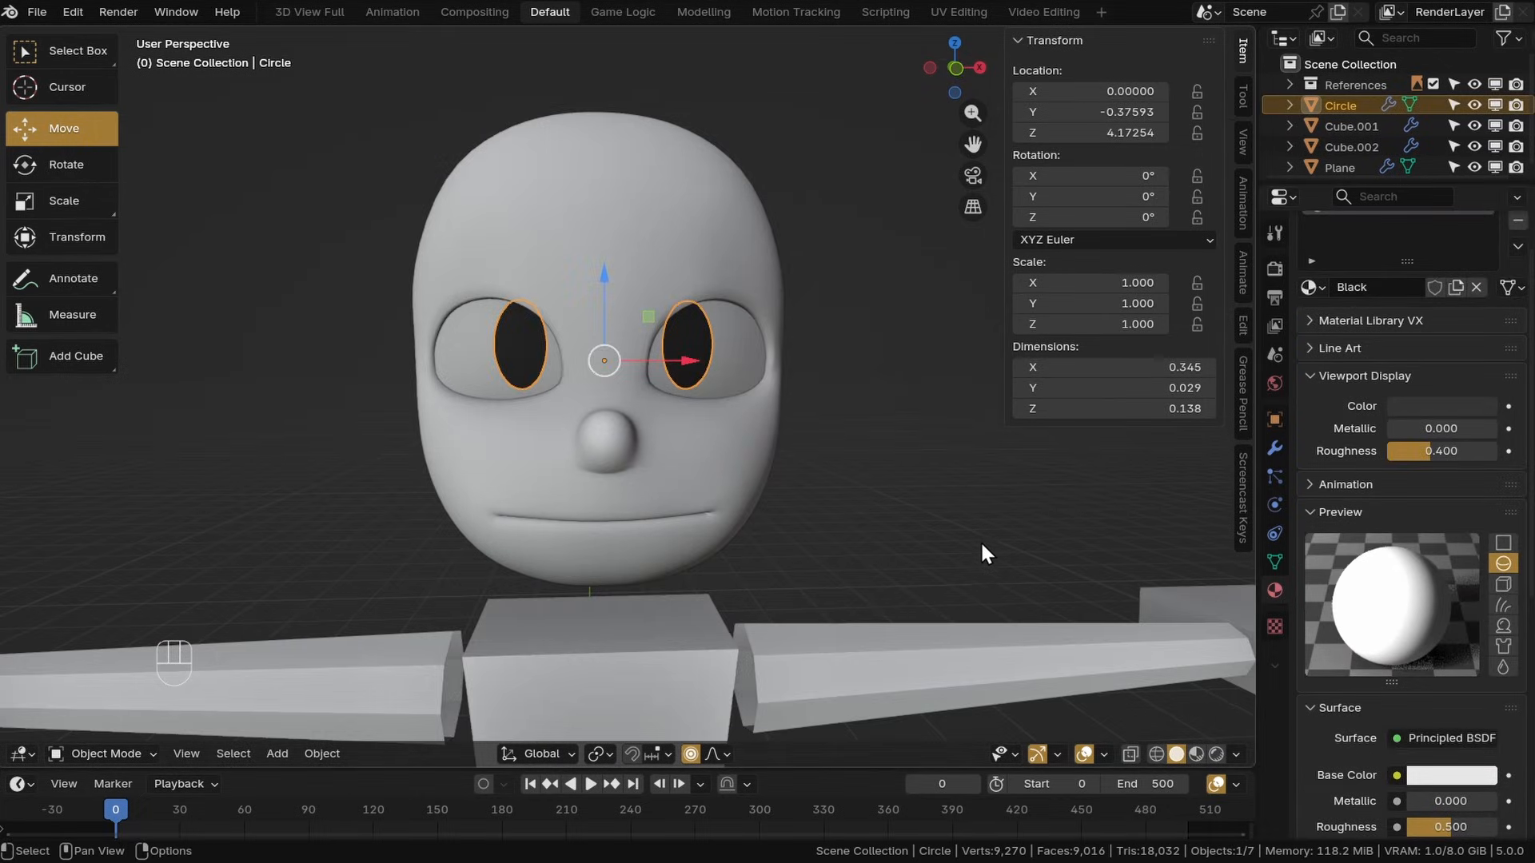
middle_drag(907, 551, 875, 548)
drag(1396, 184, 1396, 276)
click(1343, 124)
click(1341, 105)
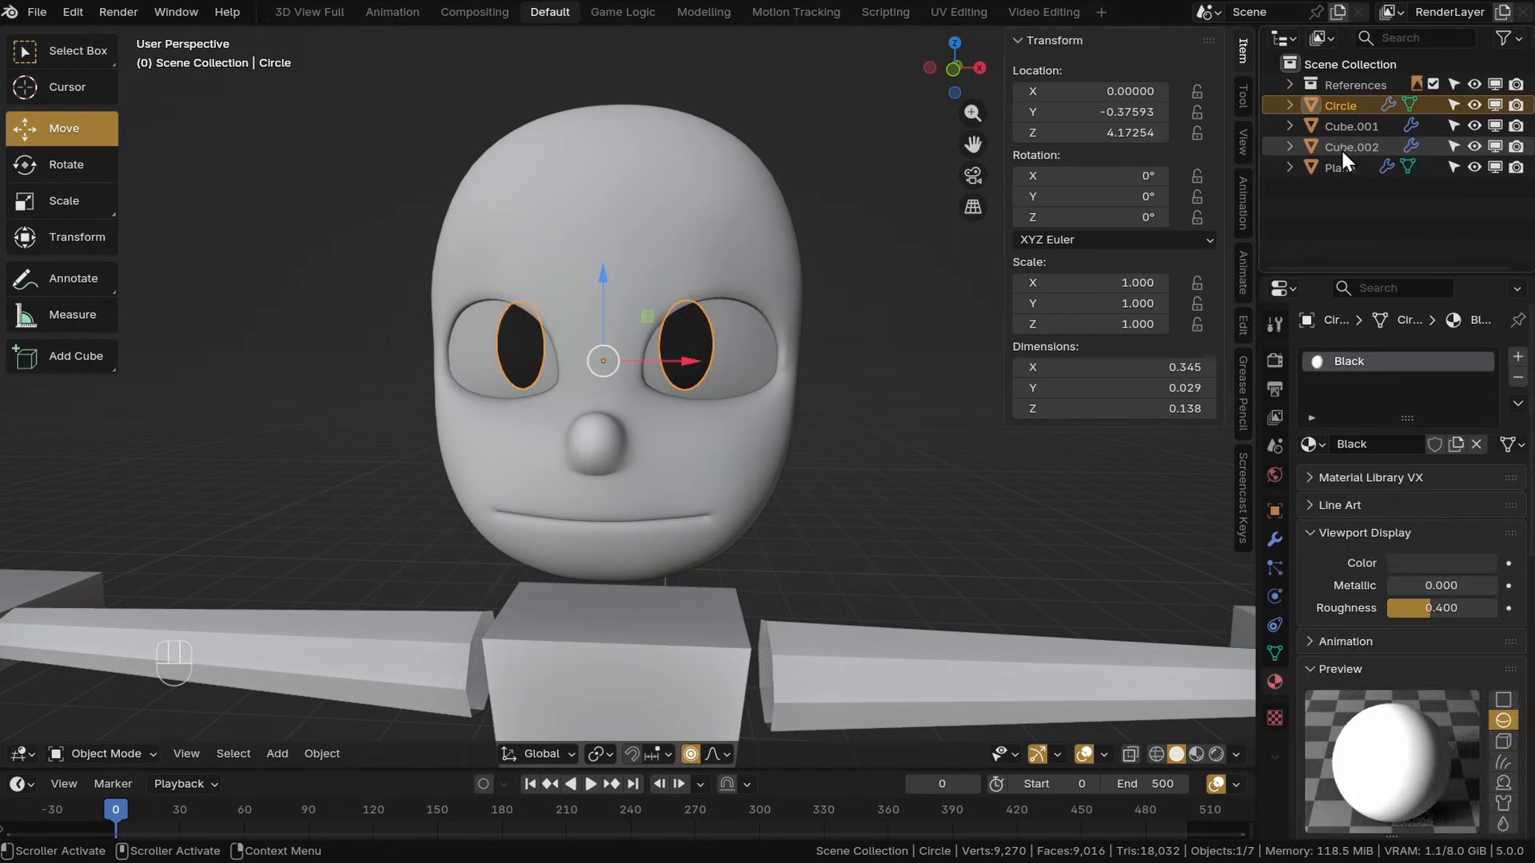
click(1341, 147)
click(1338, 167)
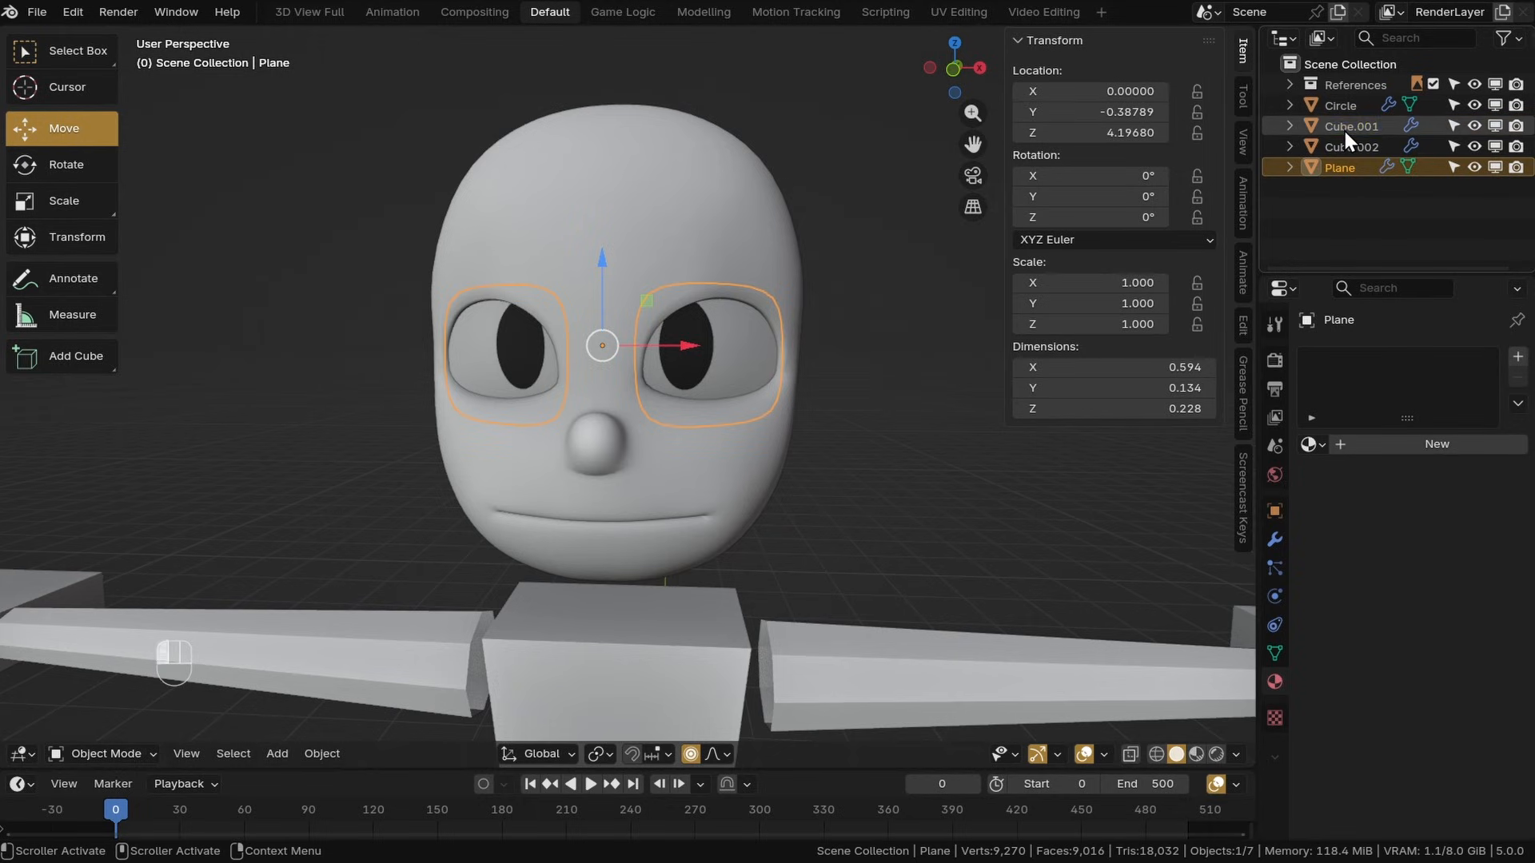
click(1344, 126)
Rename Cube.002 to Head and the Plane to Eye
click(1348, 148)
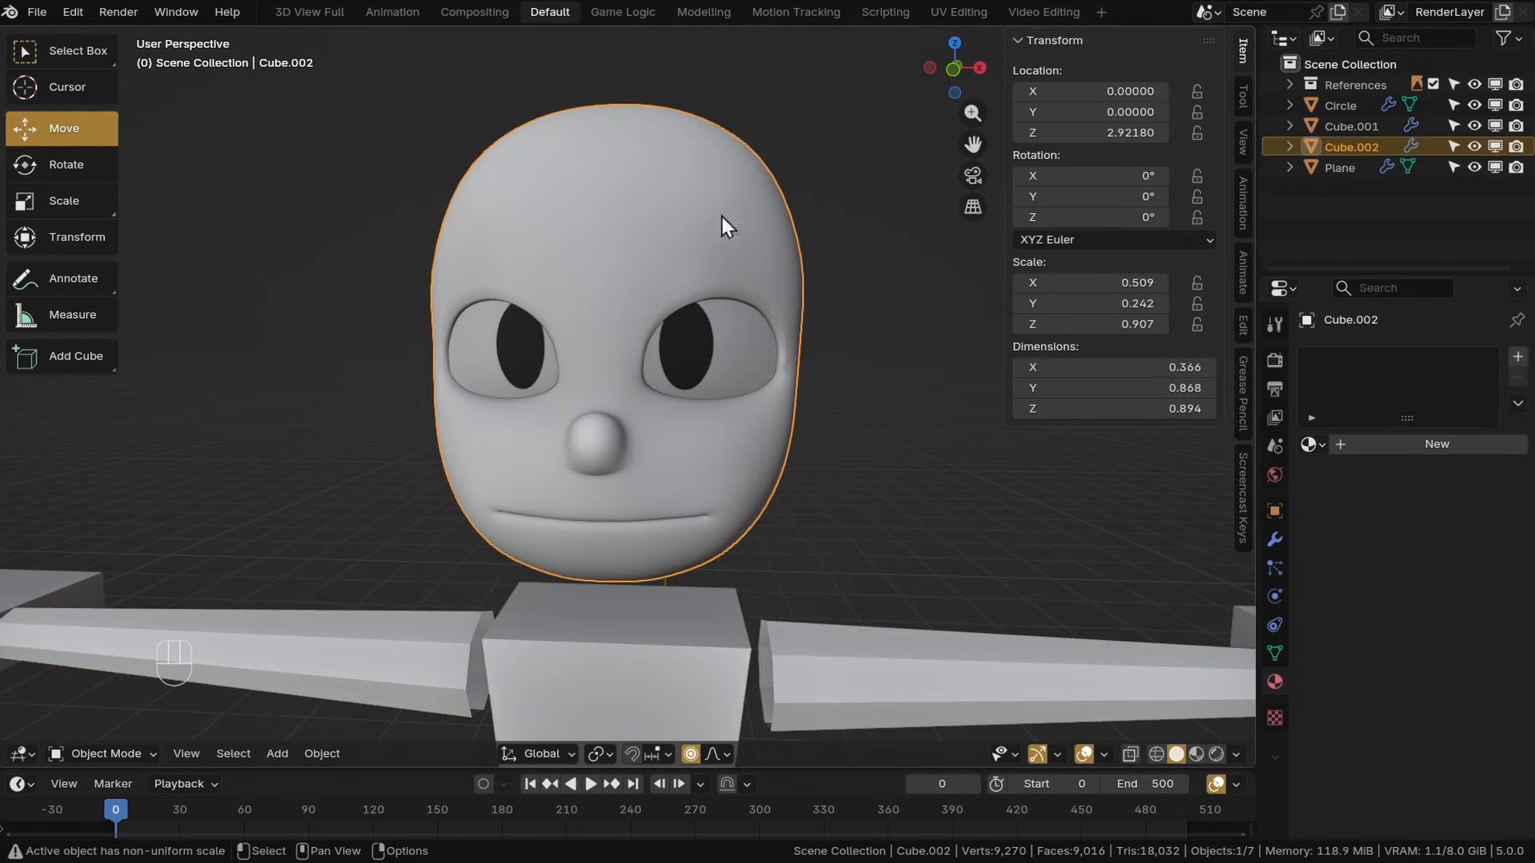
text(Head)
key(Return)
double_click(1359, 166)
text(Eye)
key(Return)
Rename the Circle object to Iris and Cube.001 to Body
double_click(1314, 104)
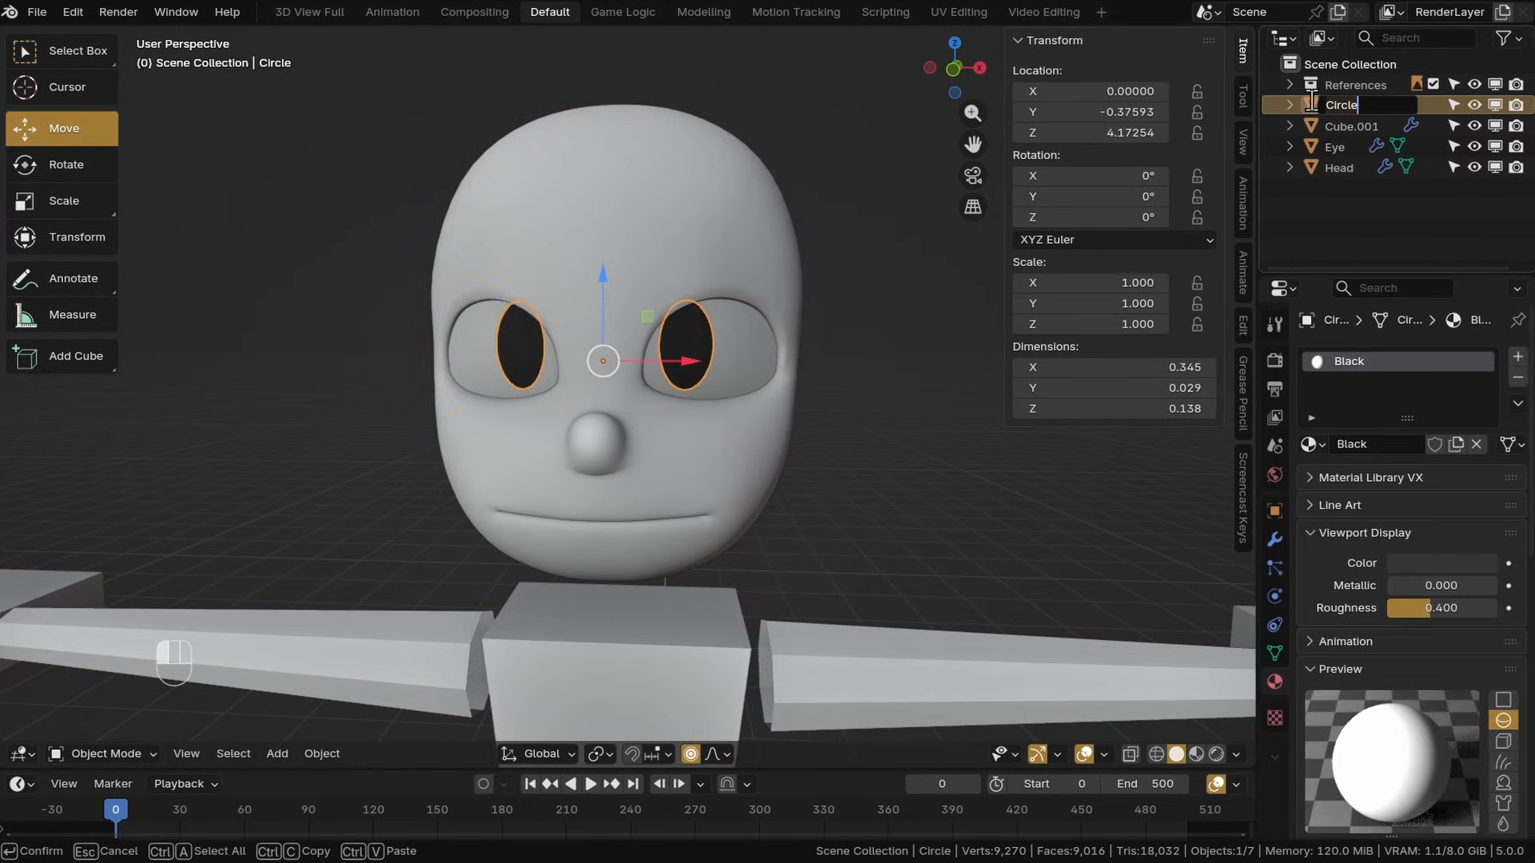
key(Return)
double_click(1325, 105)
text(Body)
key(Return)
Create a new collection in the outliner
click(898, 464)
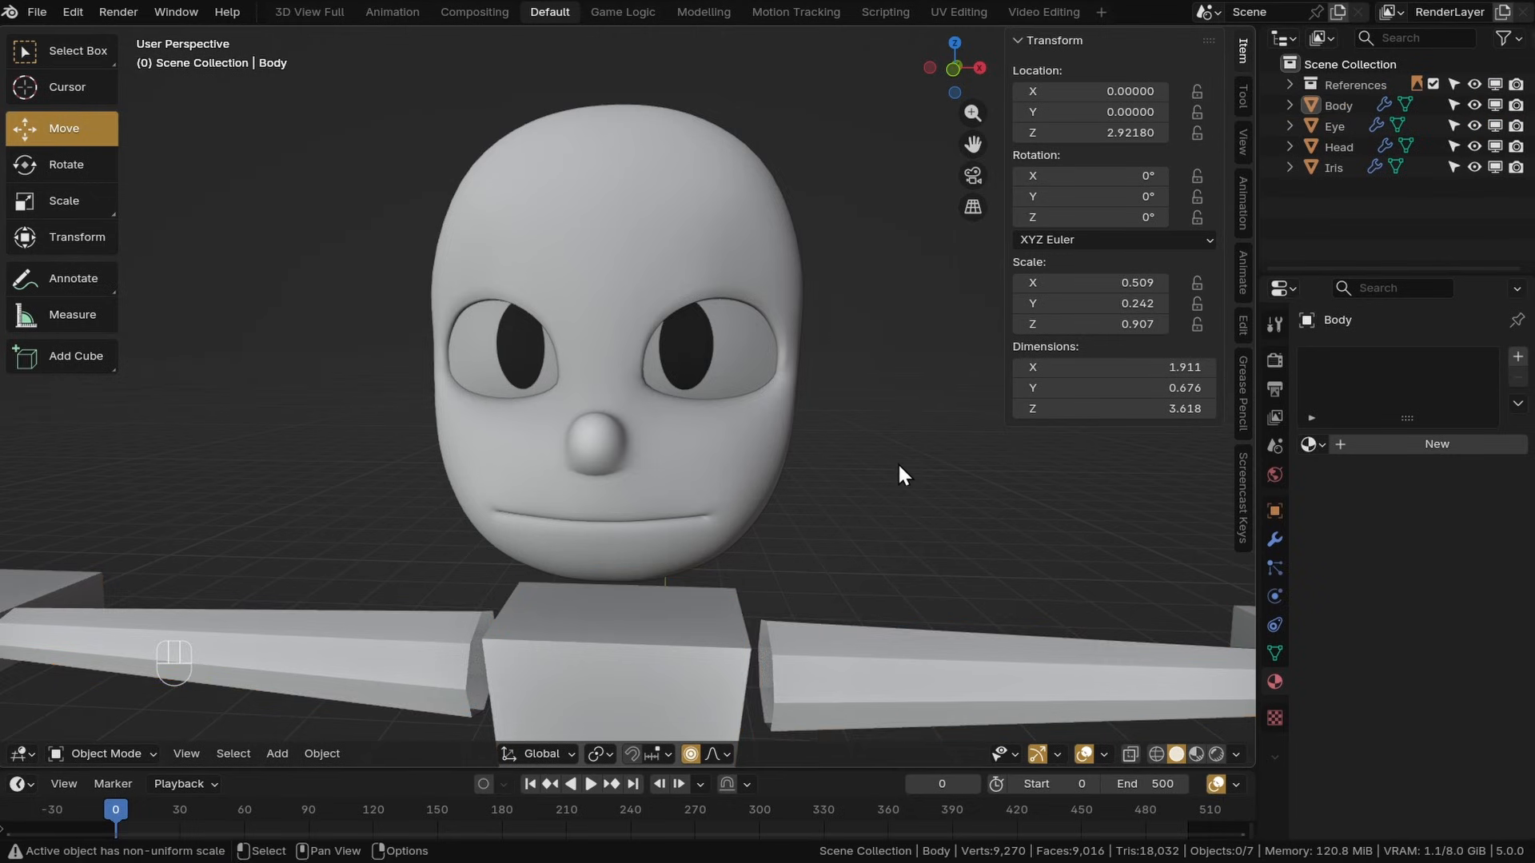
scroll(888, 461, down, 3)
middle_drag(803, 438, 764, 448)
click(1321, 85)
right_click(1361, 180)
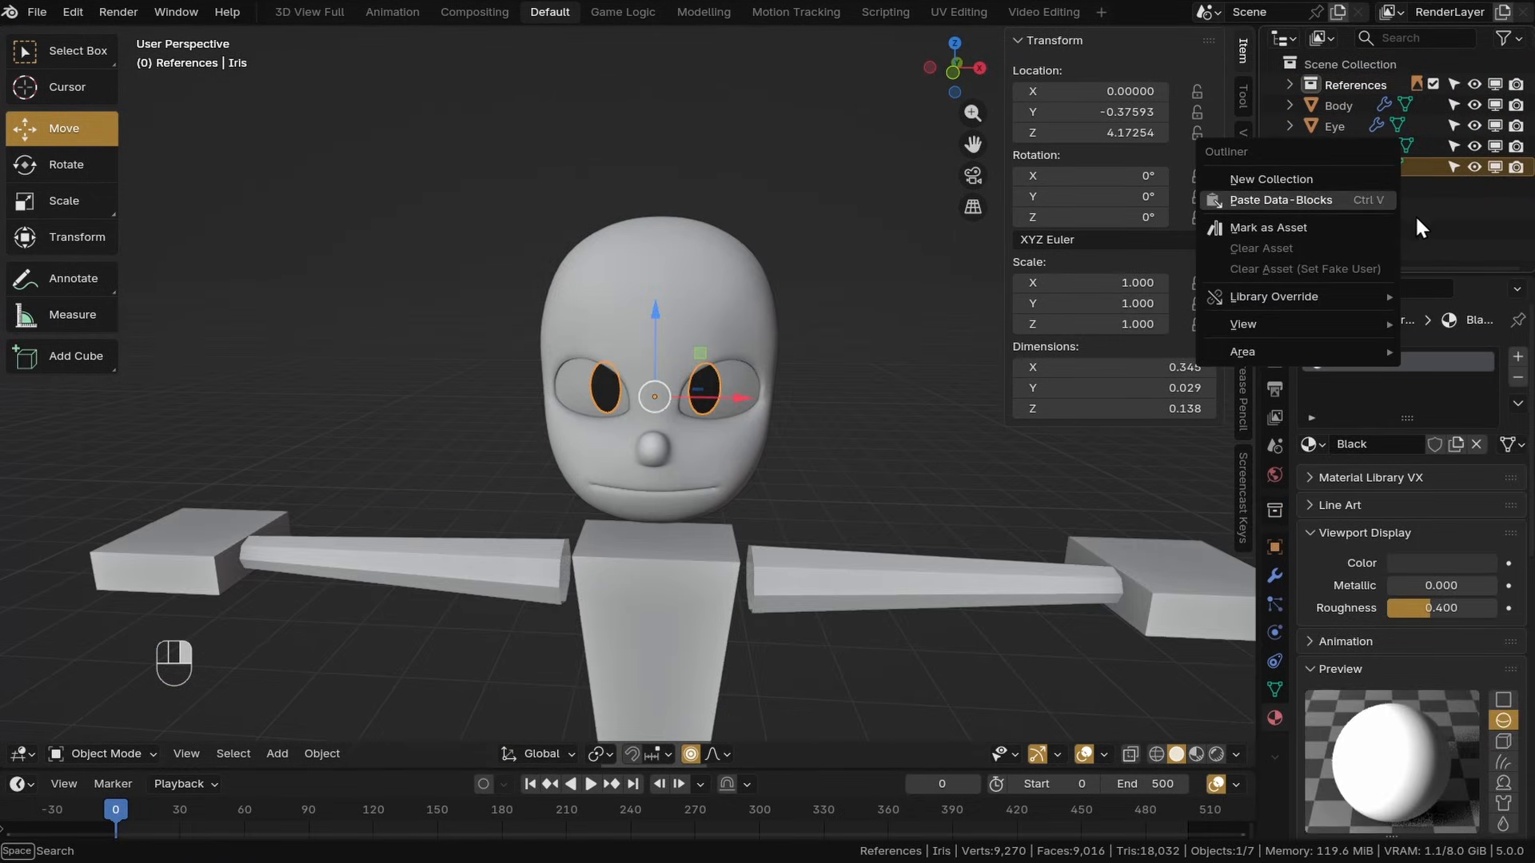
click(1290, 179)
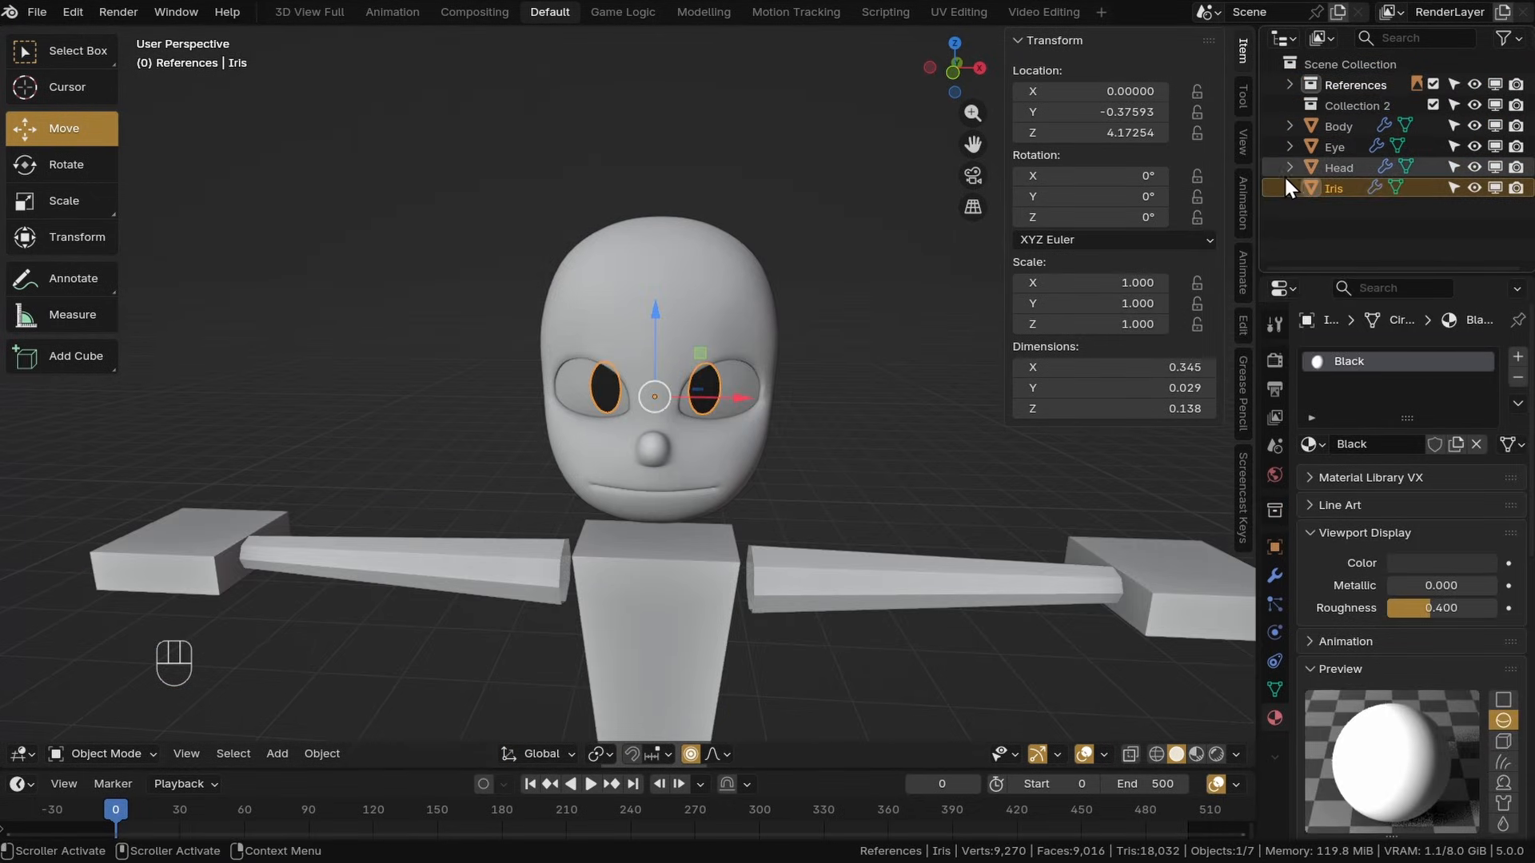
Move the Body, Eye, Head and Iris objects into the new collection
click(1336, 128)
shift+click(1332, 190)
drag(1338, 125, 1347, 107)
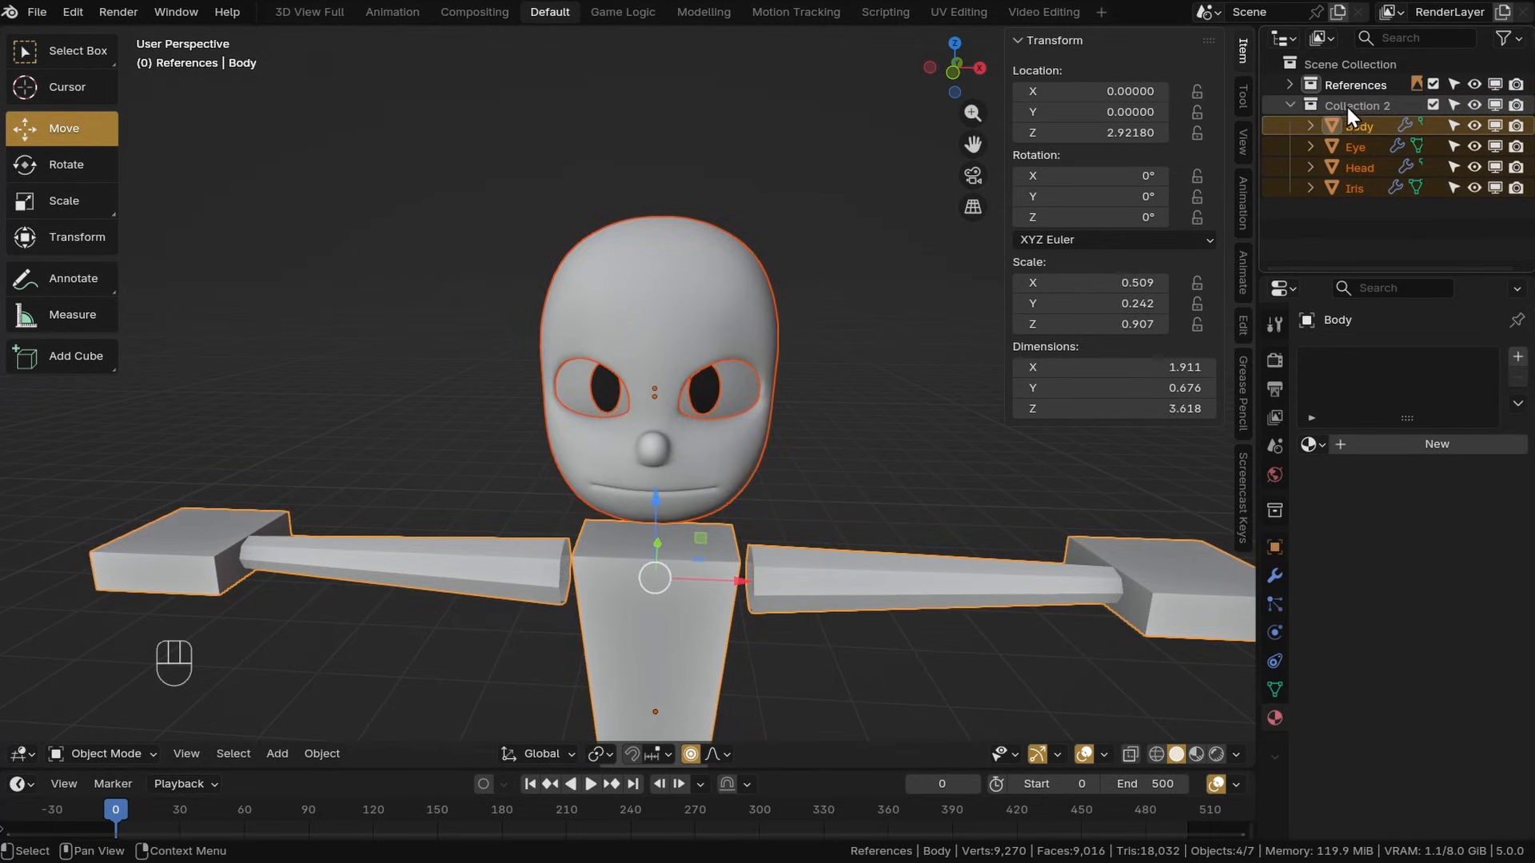
Rename the new collection to Character
click(1350, 107)
double_click(1349, 108)
text(Charact)
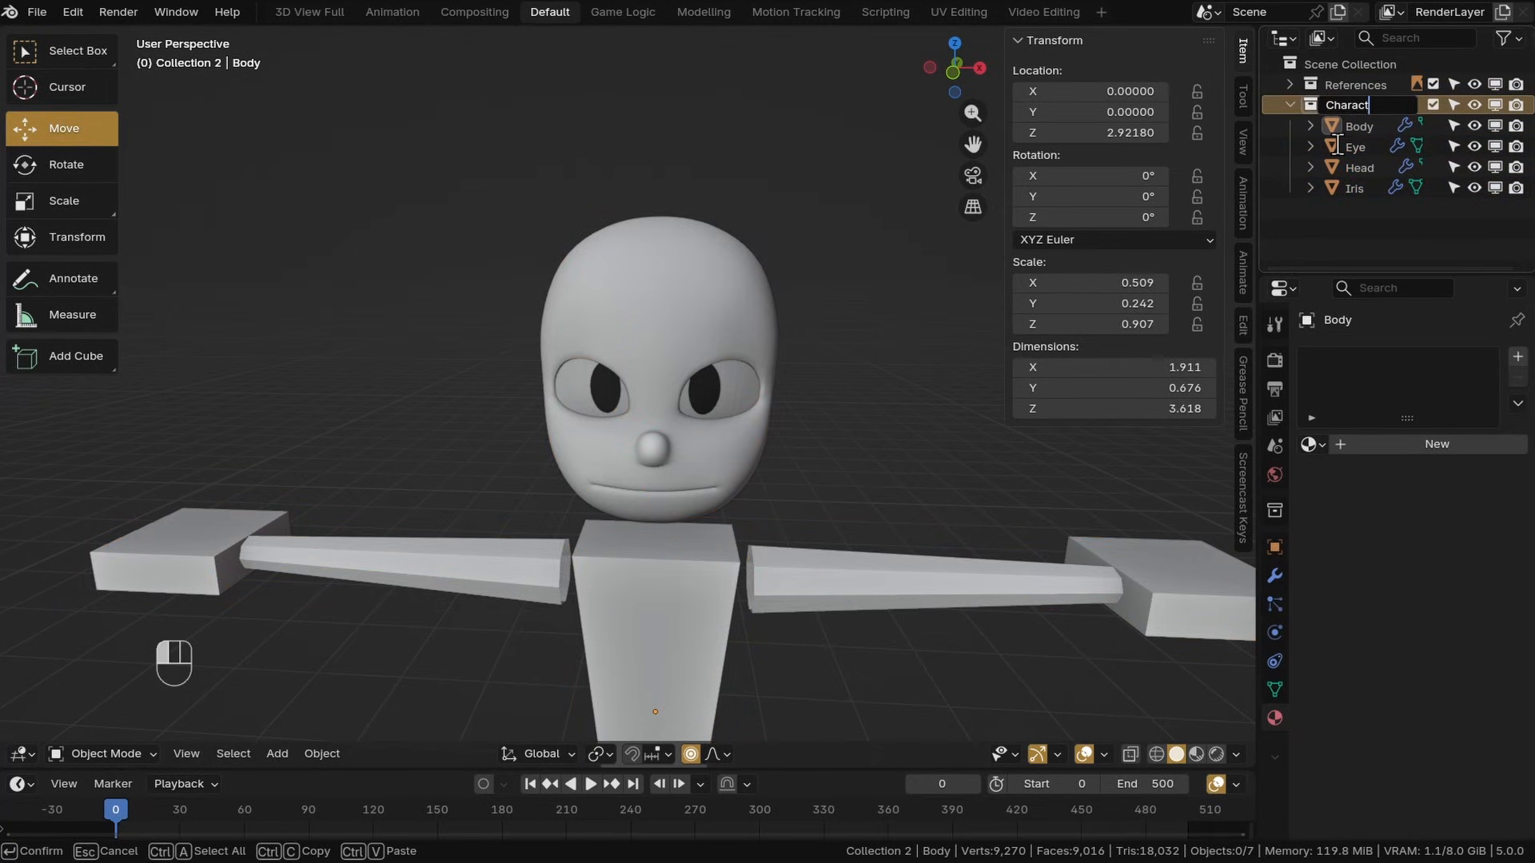
text(er)
key(Return)
Move the Character collection above References and give it a purple color tag
drag(1321, 109, 1315, 84)
right_click(1311, 88)
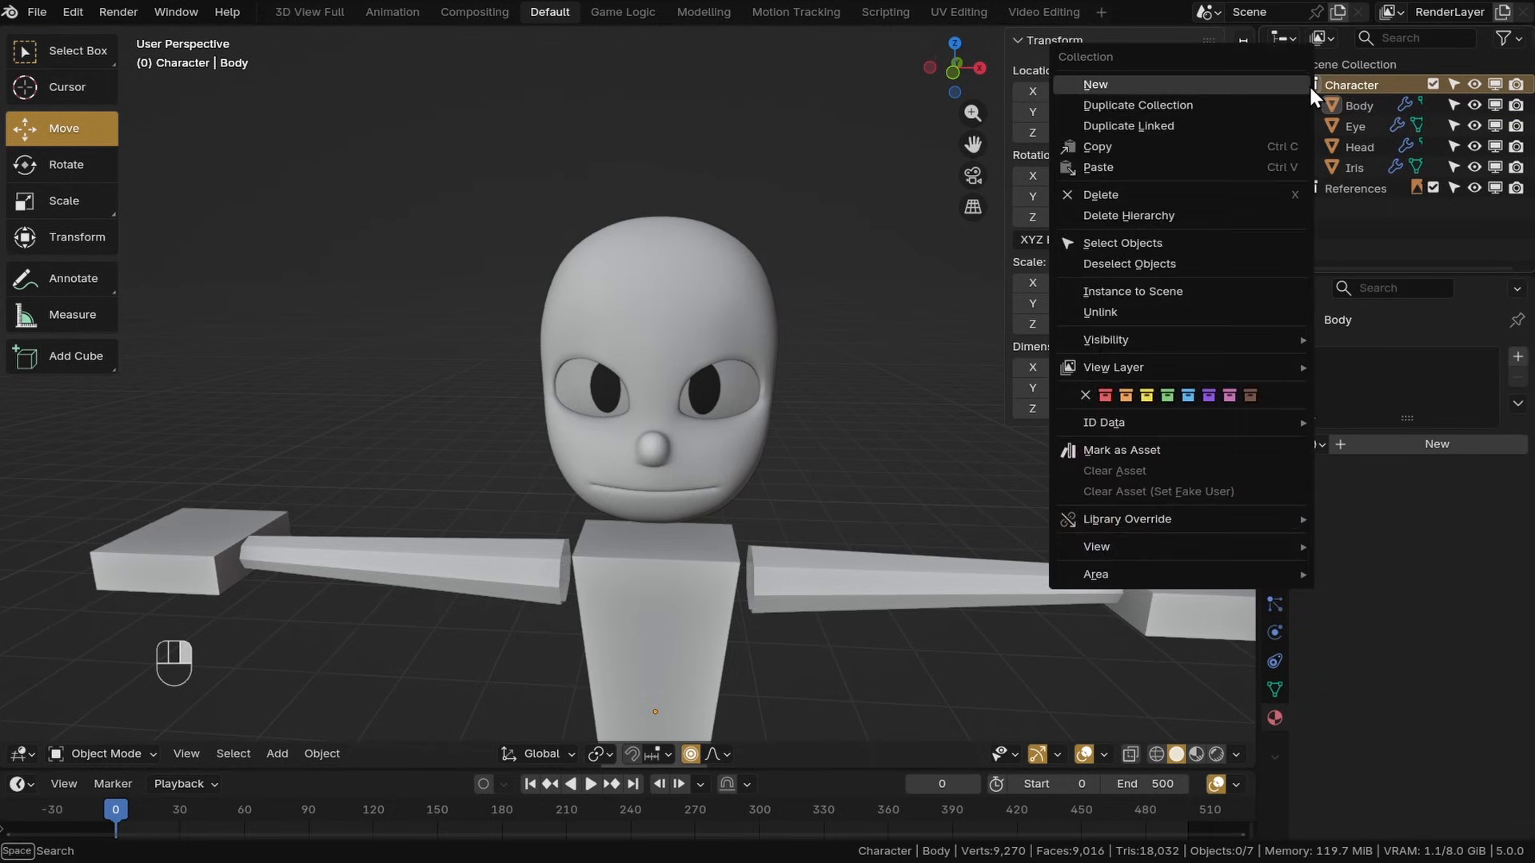
click(1189, 396)
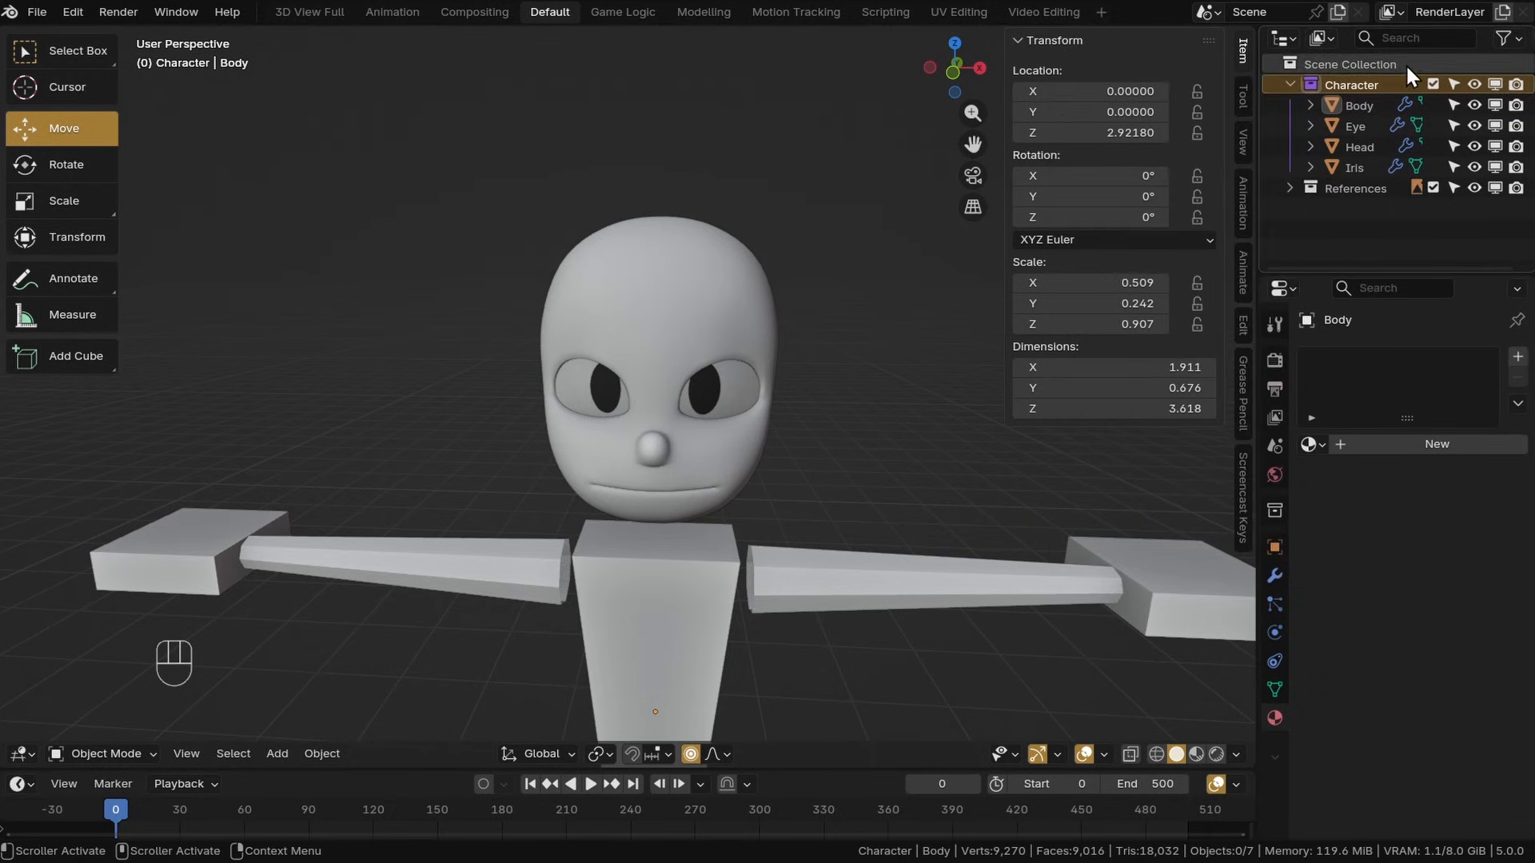
right_click(1313, 85)
click(1294, 361)
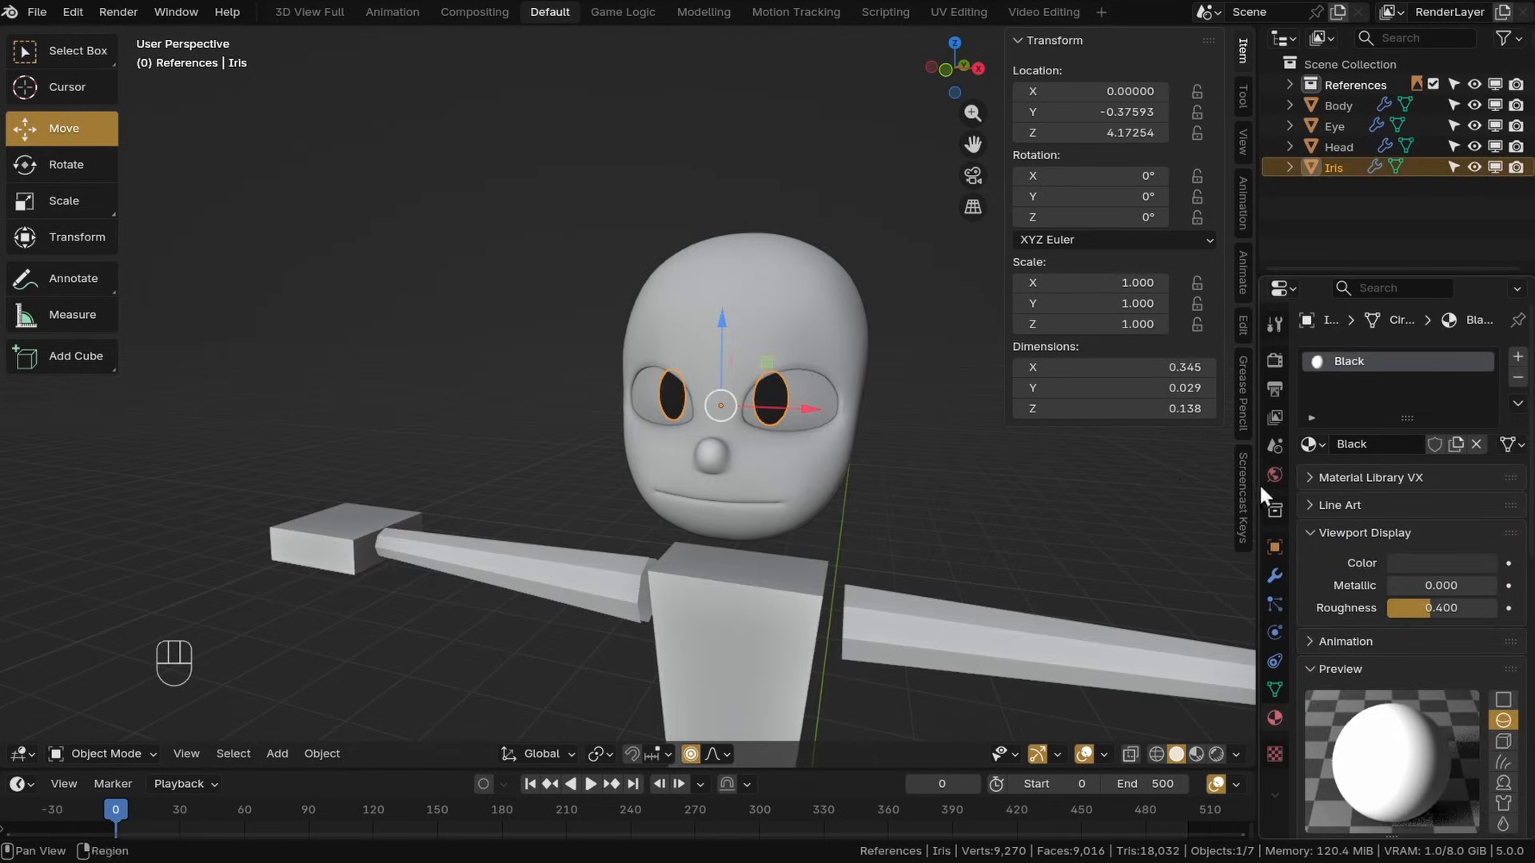
Select the Head object and switch to Edit Mode
click(895, 473)
middle_drag(896, 474, 906, 439)
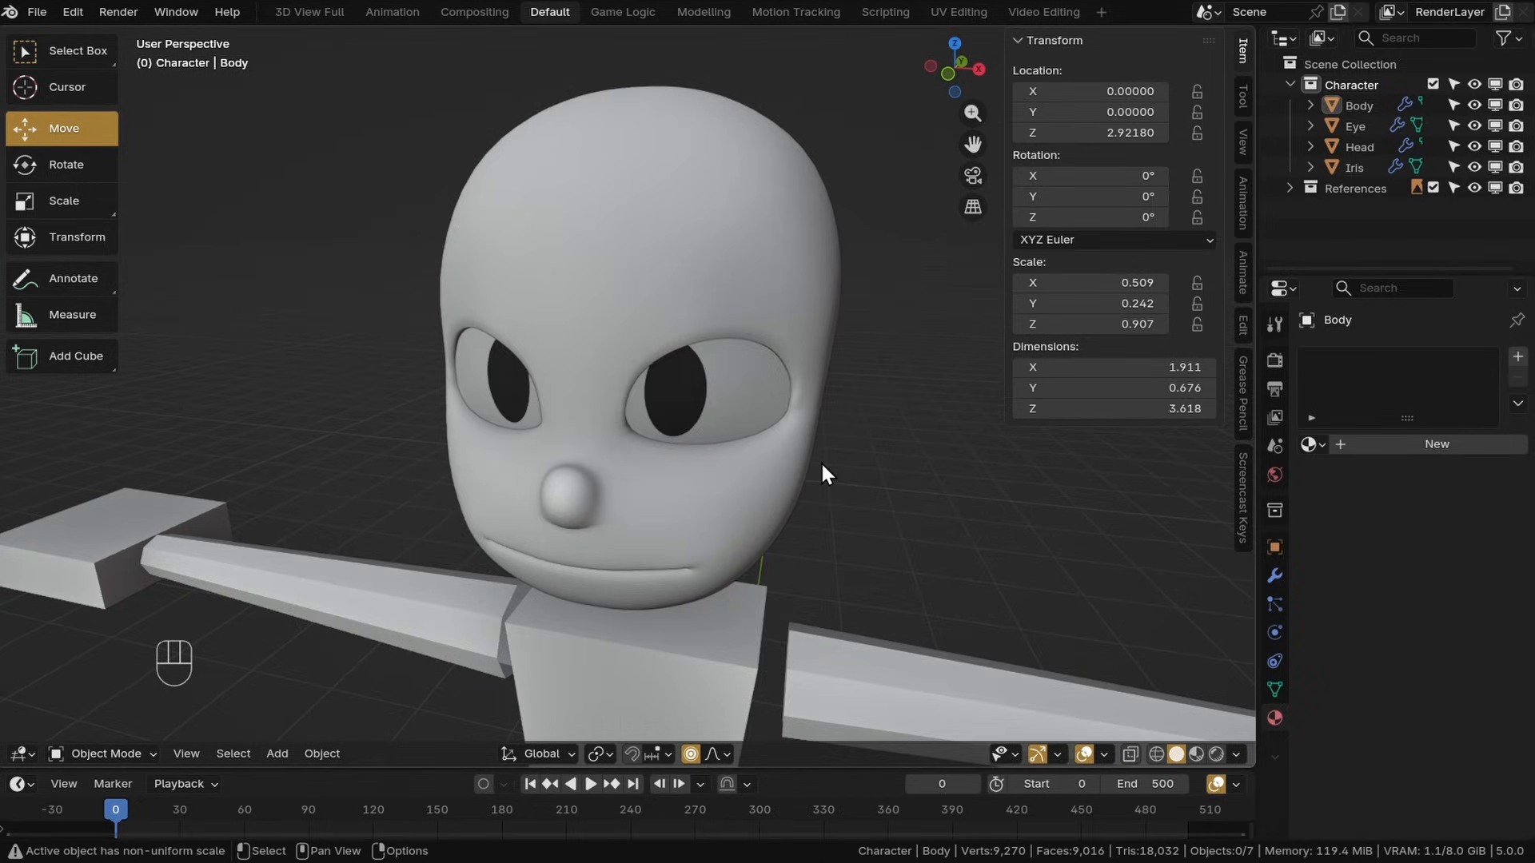
click(825, 454)
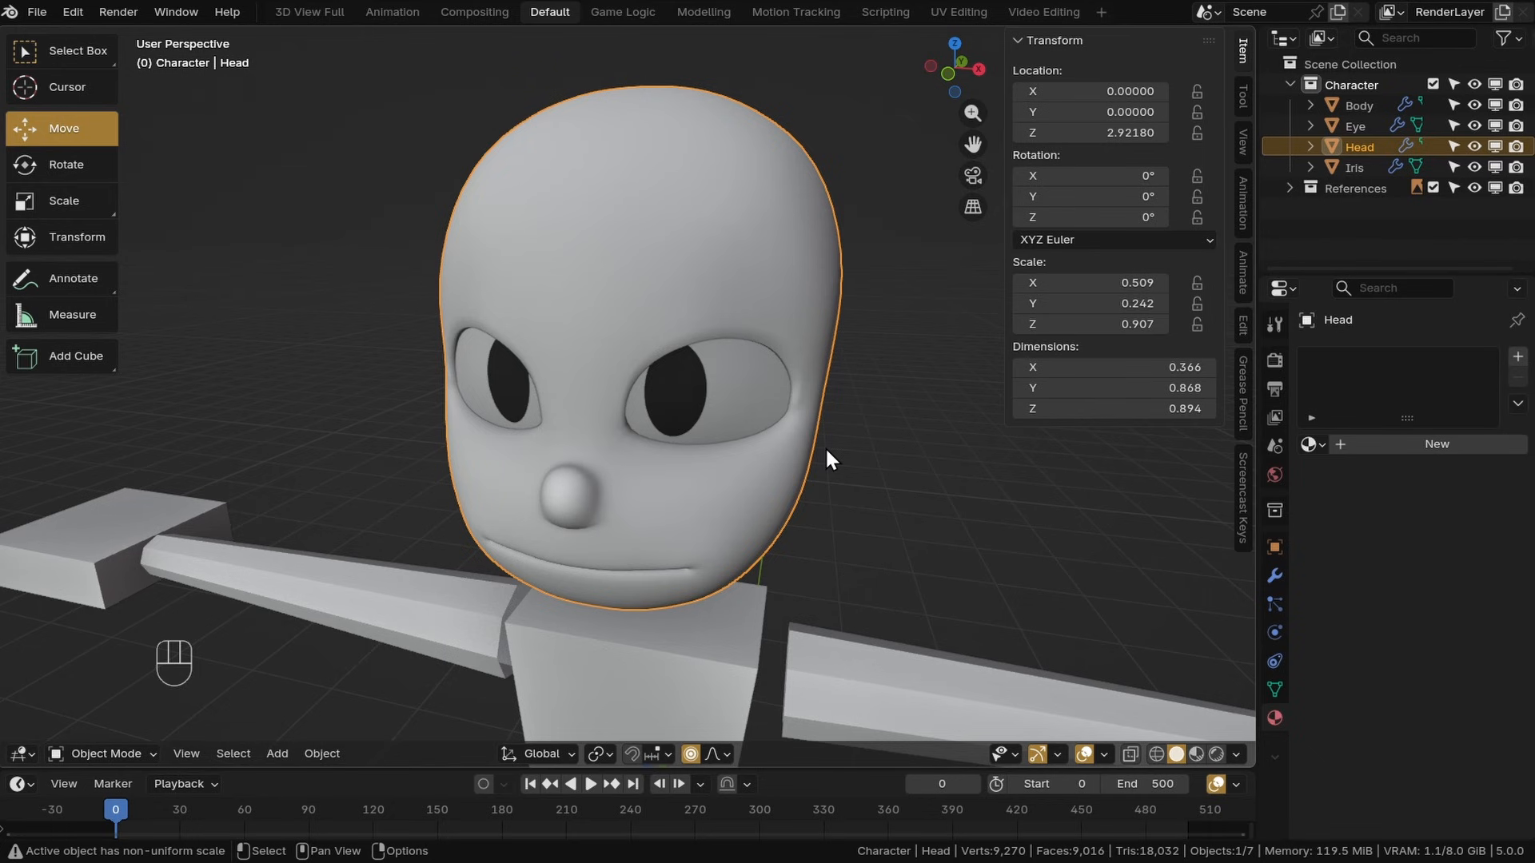
click(119, 753)
click(105, 641)
Select the upper rim edges around both eye sockets of the head
shift+middle_drag(678, 445, 631, 411)
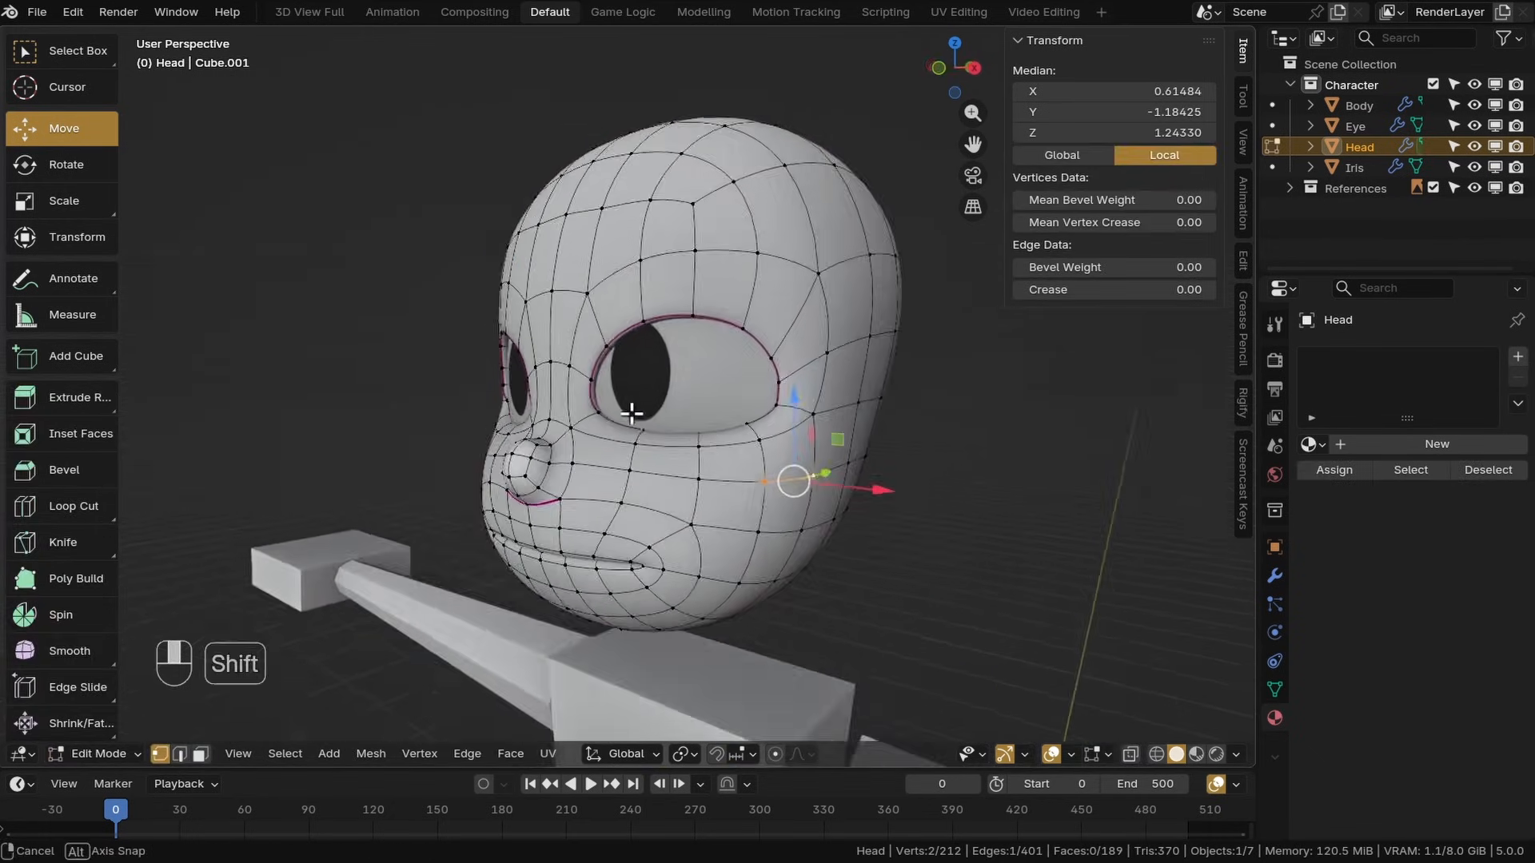
scroll(629, 412, up, 3)
click(583, 418)
shift+click(569, 364)
shift+click(596, 309)
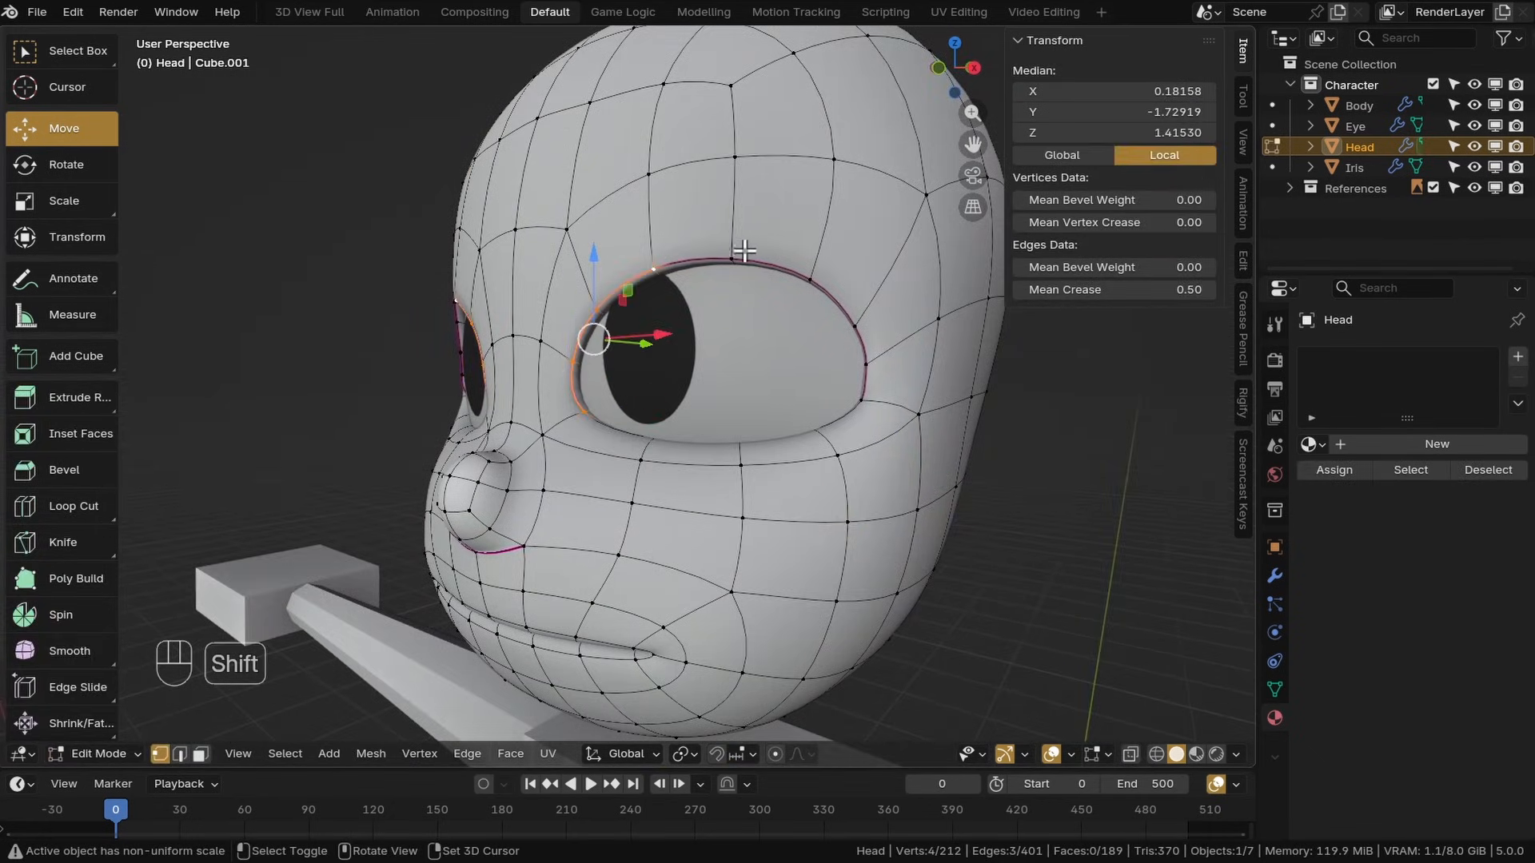
shift+click(868, 363)
shift+click(862, 400)
Duplicate the selected eye rim edges in place and separate them into a new object
mouse_move(767, 449)
middle_down()
mouse_move(840, 425)
mouse_move(781, 442)
middle_up()
key(shift+d)
right_click(714, 389)
shift+middle_drag(712, 391, 744, 427)
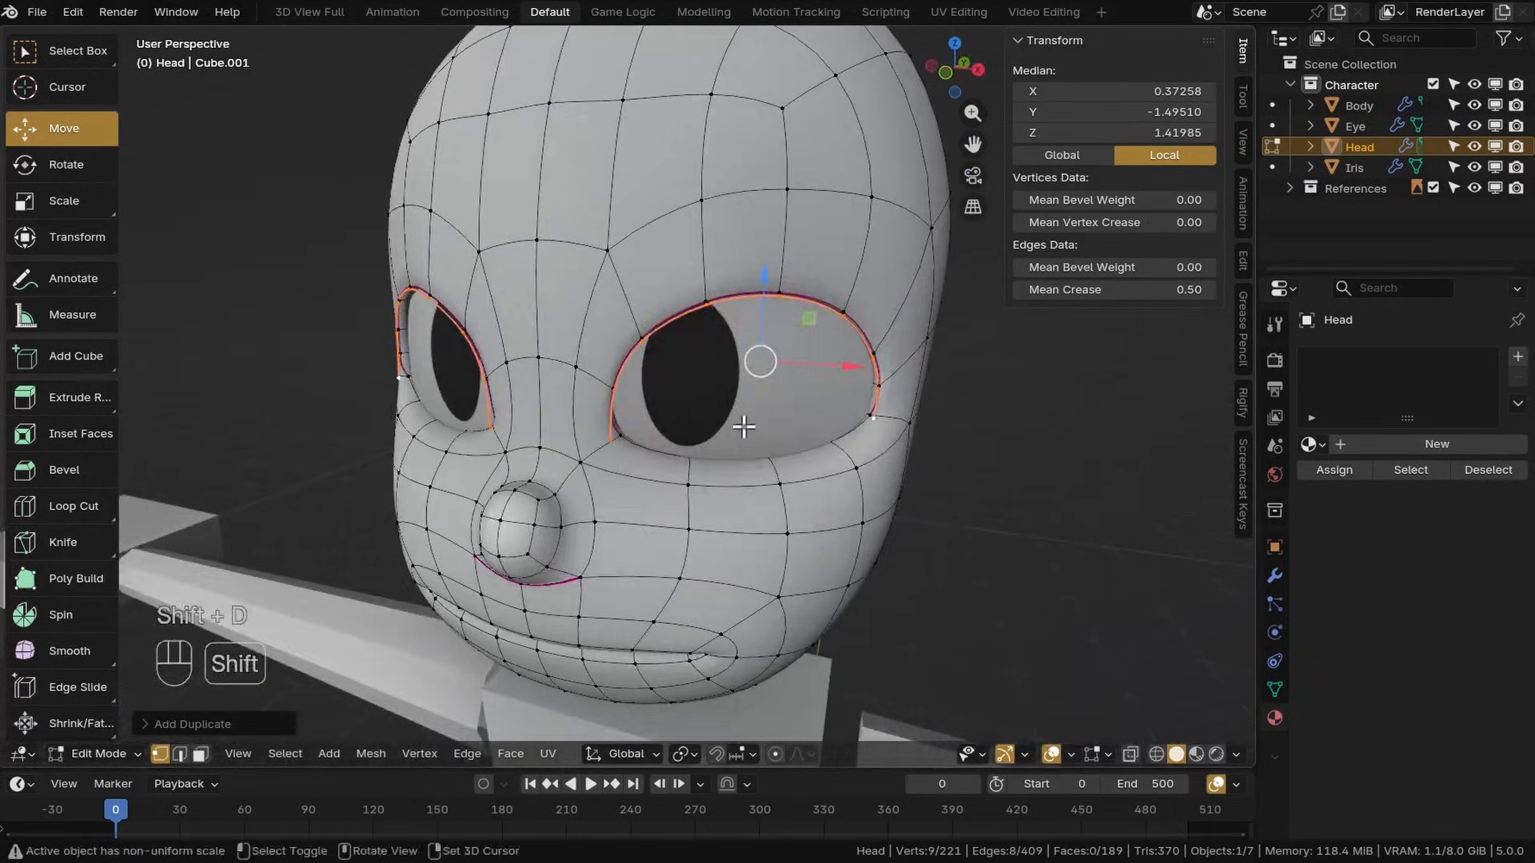
scroll(682, 439, up, 2)
key(p)
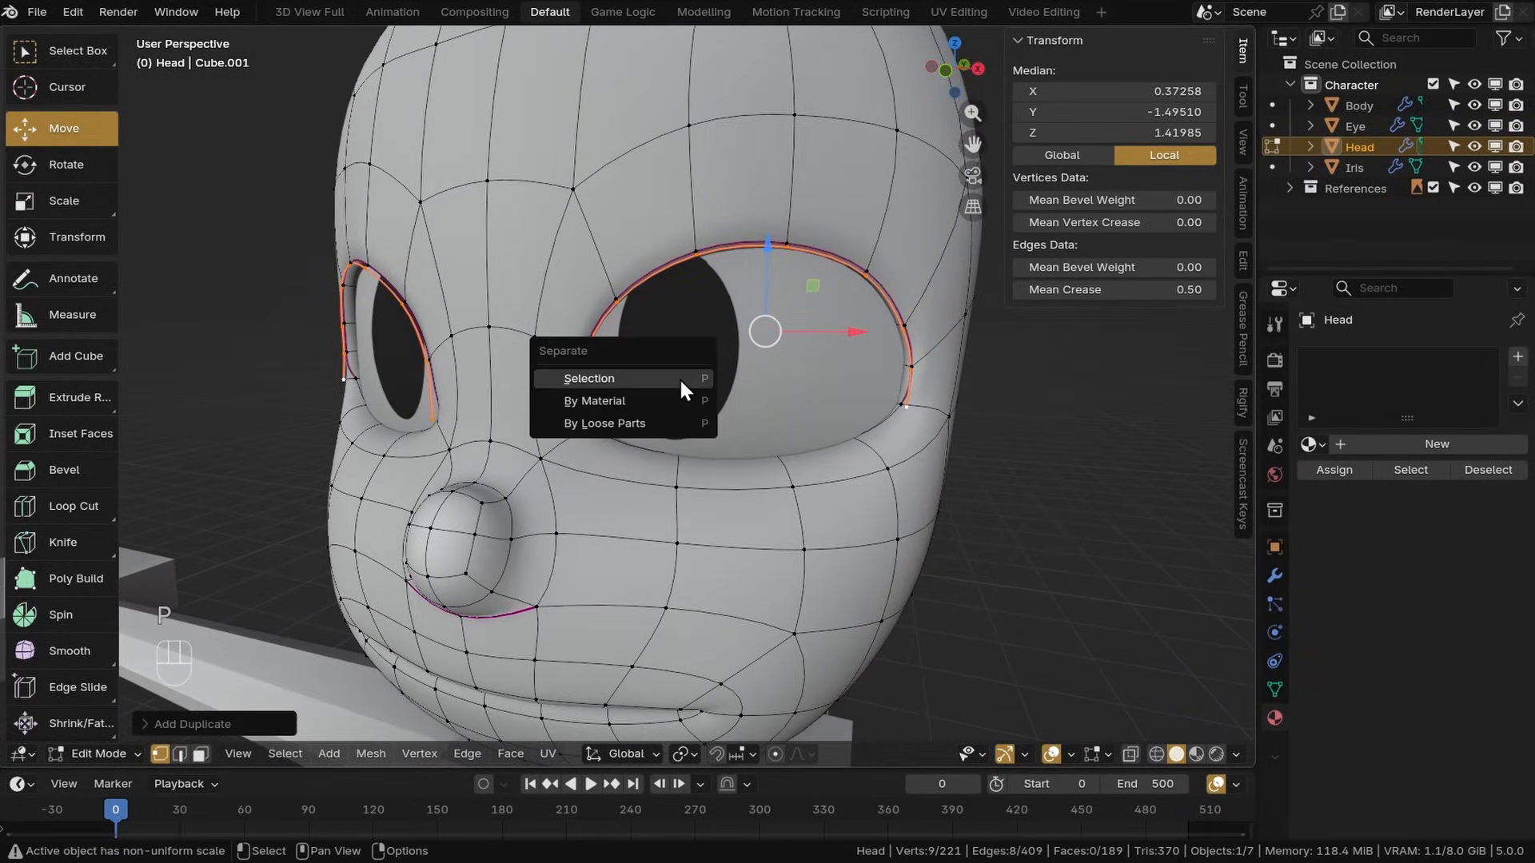
click(679, 381)
Rename the separated object to Eyelashes
click(1369, 168)
double_click(1364, 167)
text(Eye)
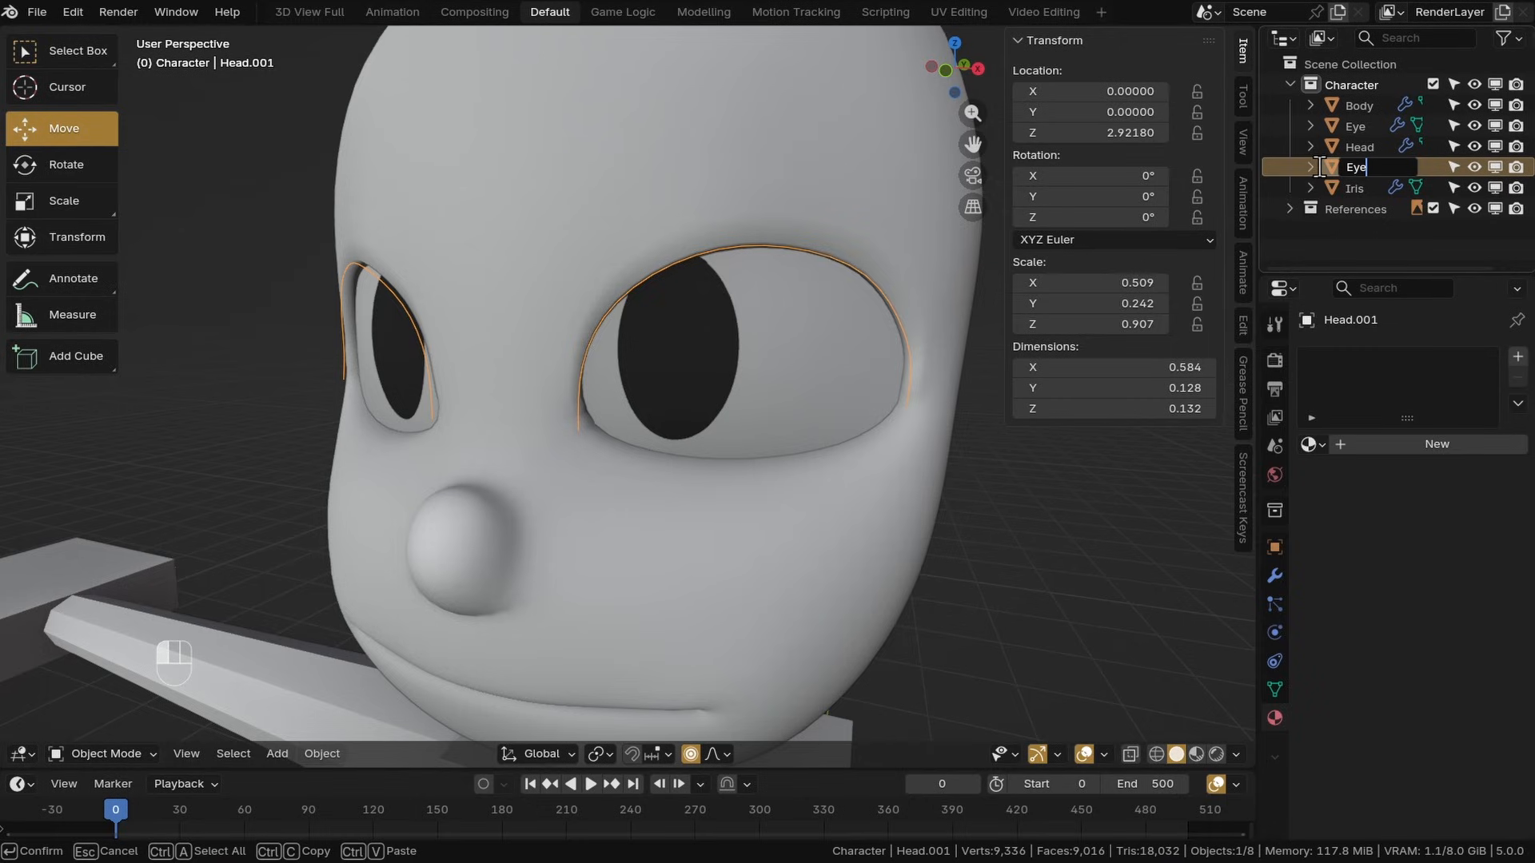
text(lashes)
key(Return)
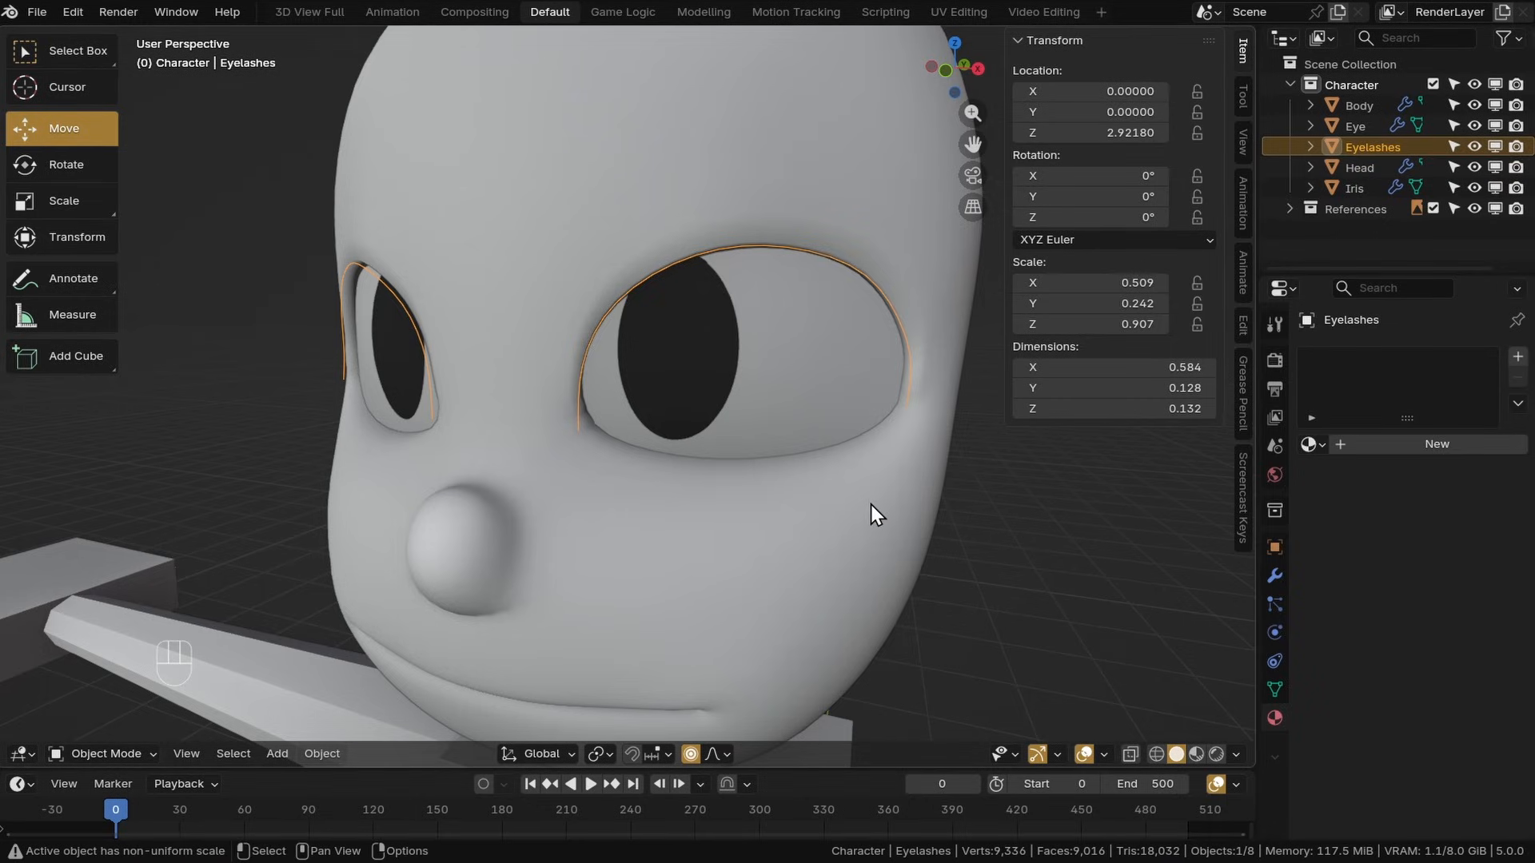
Enter Edit Mode on Eyelashes, select all edges and extrude them upward into a strip
click(102, 754)
click(94, 637)
key(a)
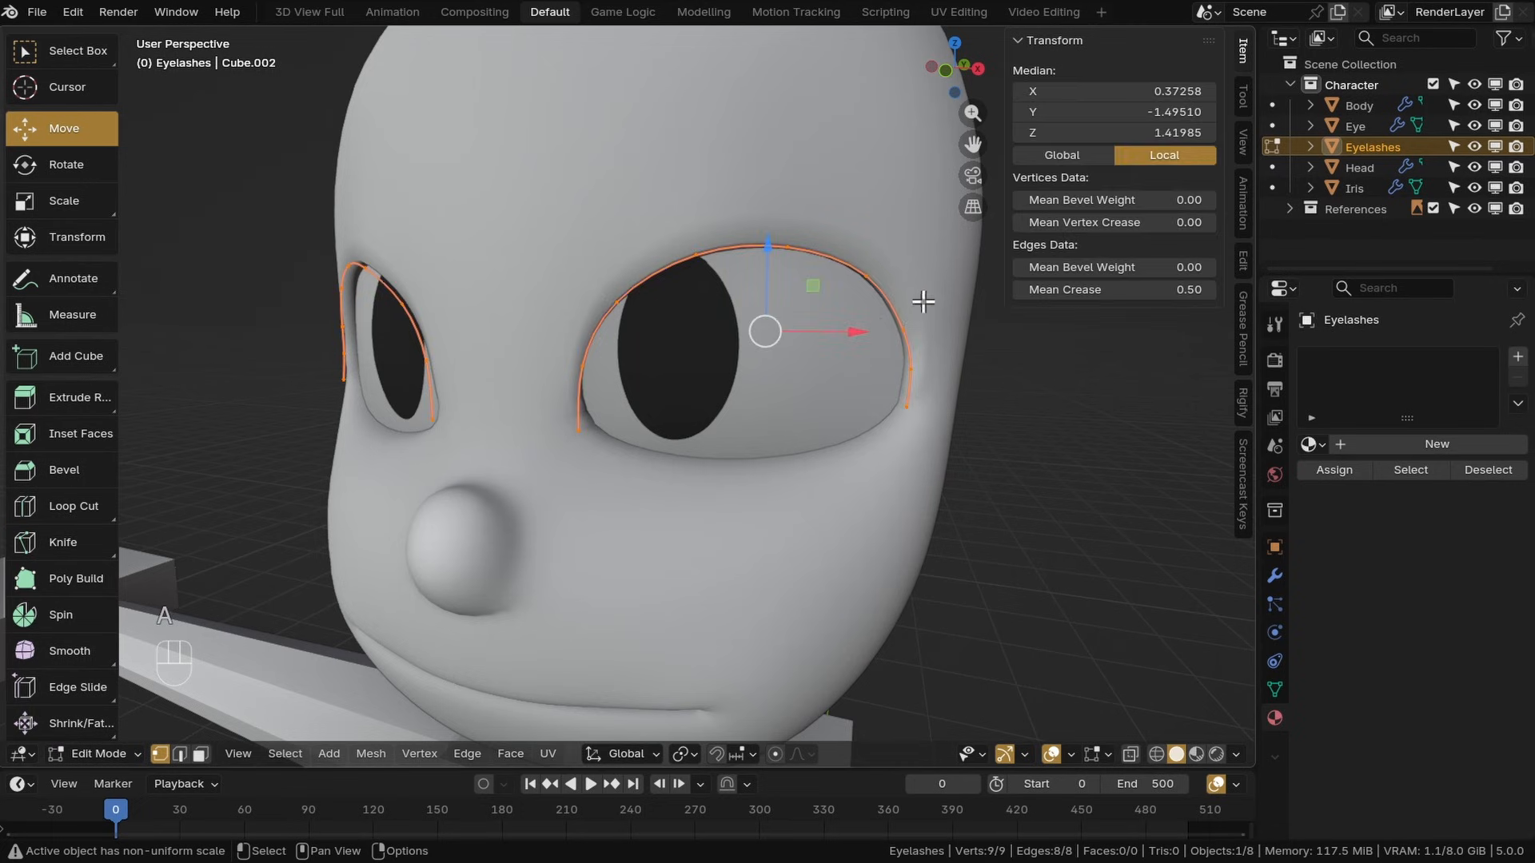
middle_drag(918, 302, 726, 339)
key(e)
click(857, 214)
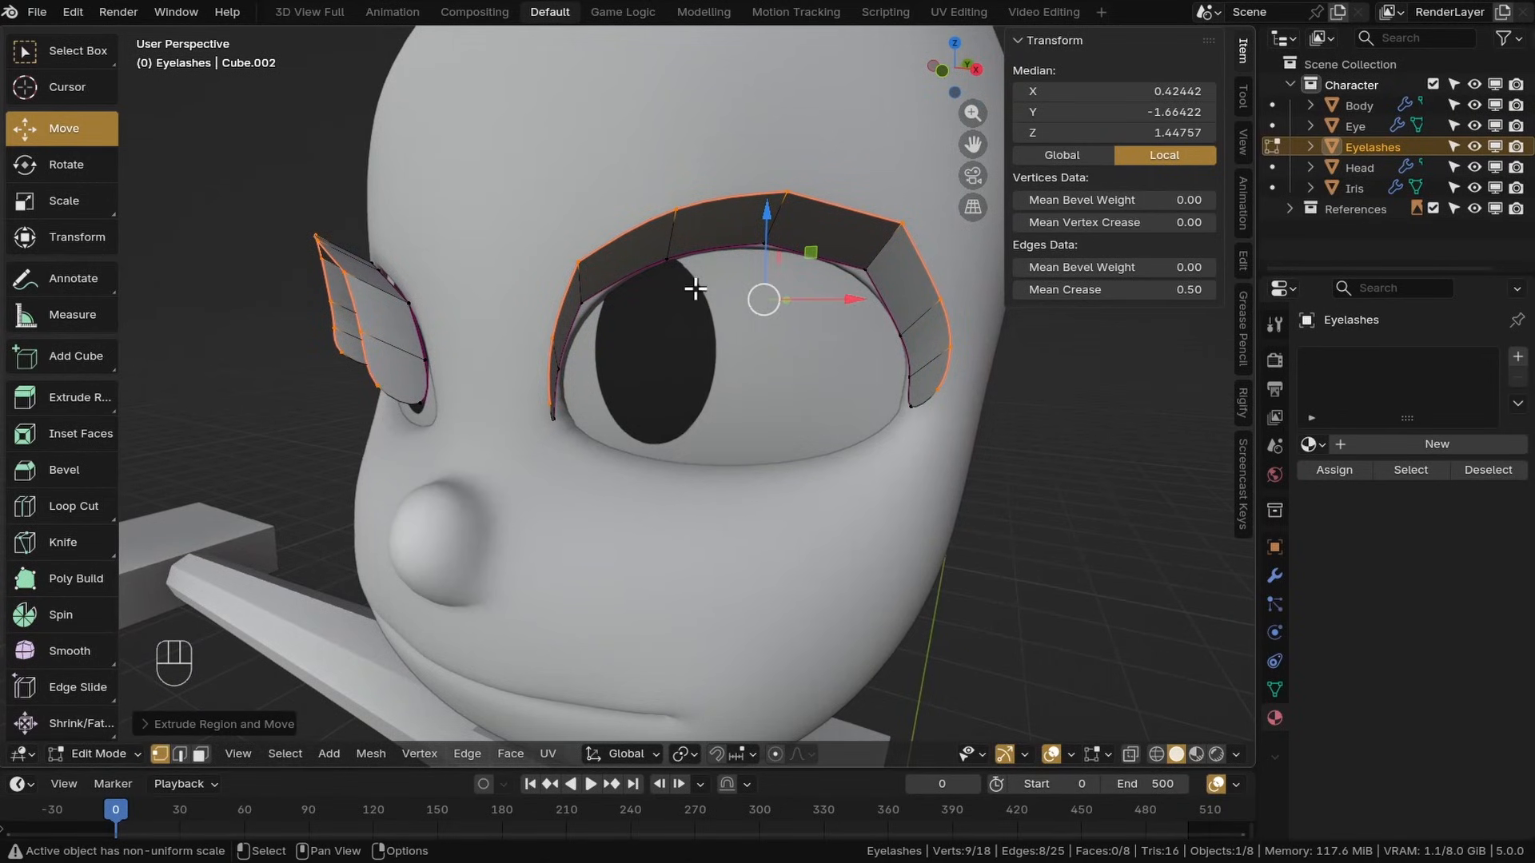
Select all eyelash faces and shade them smooth
key(a)
click(510, 753)
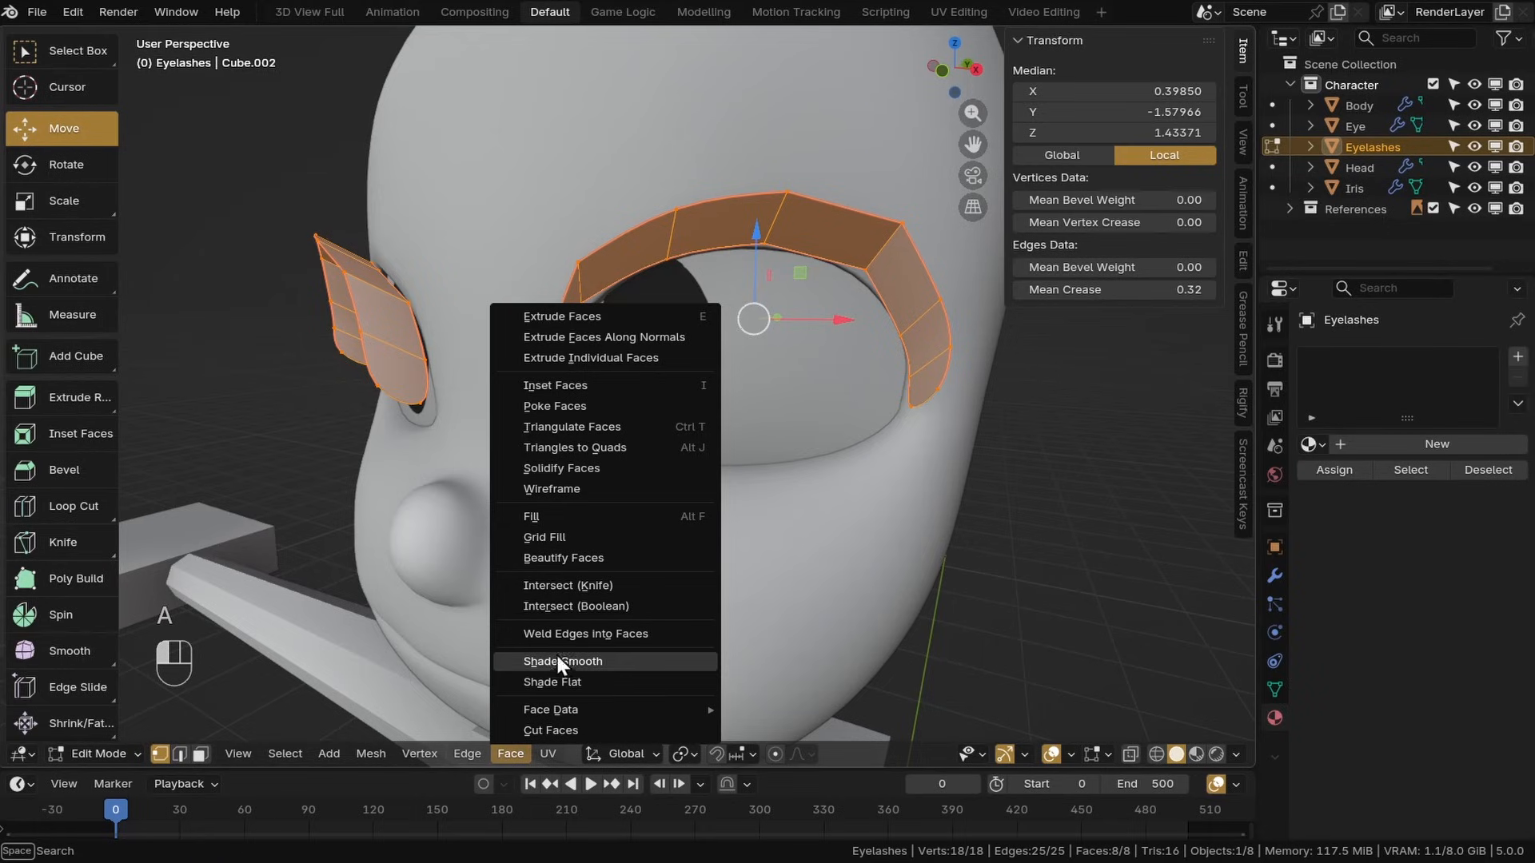
click(553, 662)
Examine the eyelash strip's shading with overlays toggled and from different angles
key(shift+alt+z)
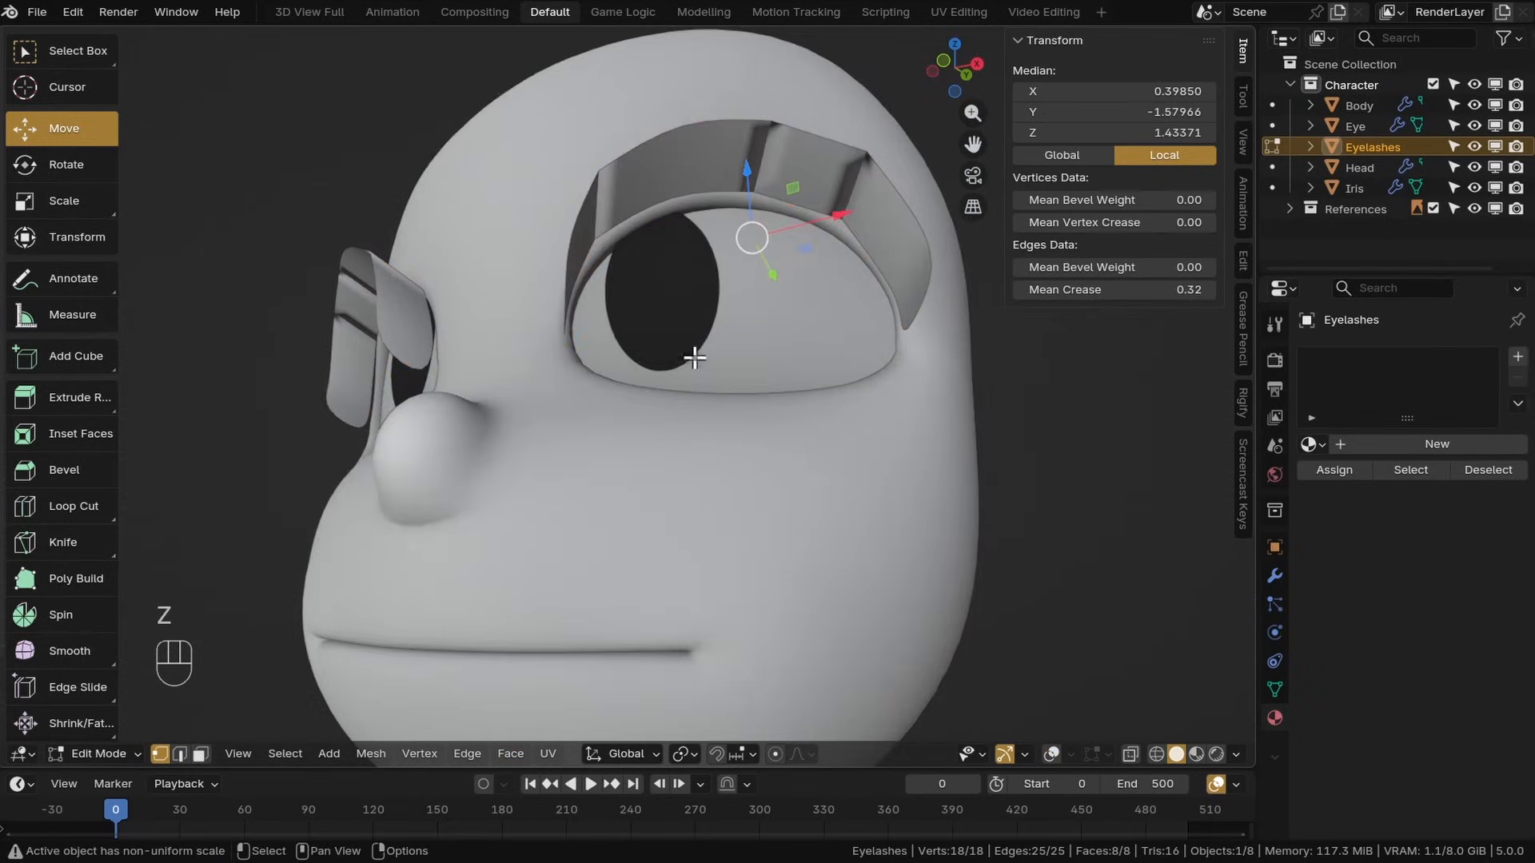
middle_drag(696, 352, 799, 235)
key(shift+alt+z)
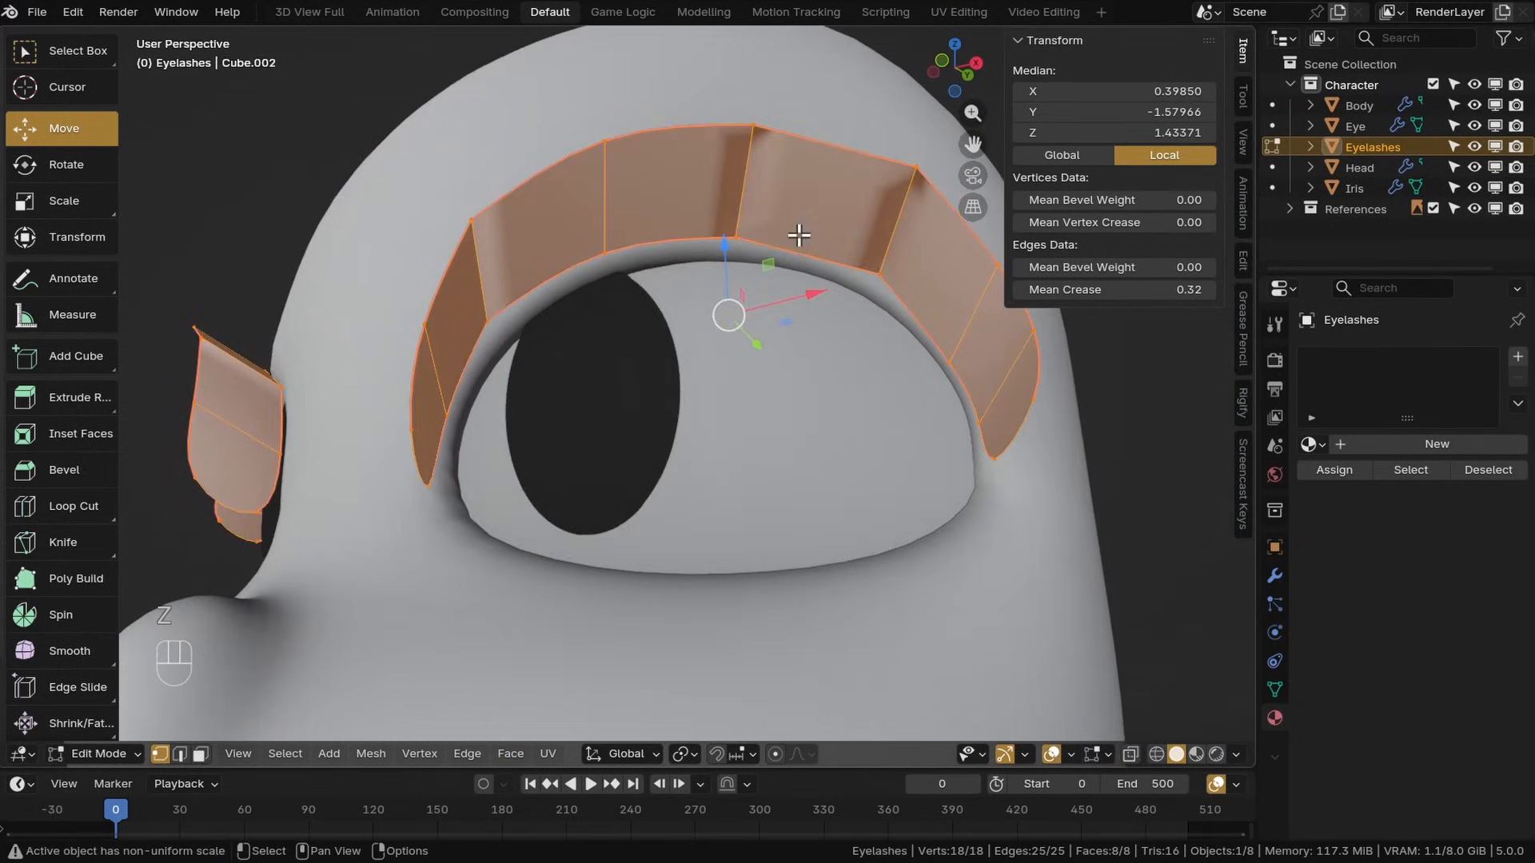
shift+middle_drag(726, 281, 758, 235)
key(z)
key(z)
click(740, 239)
Select all eyelash faces and recalculate their normals to point outside
key(a)
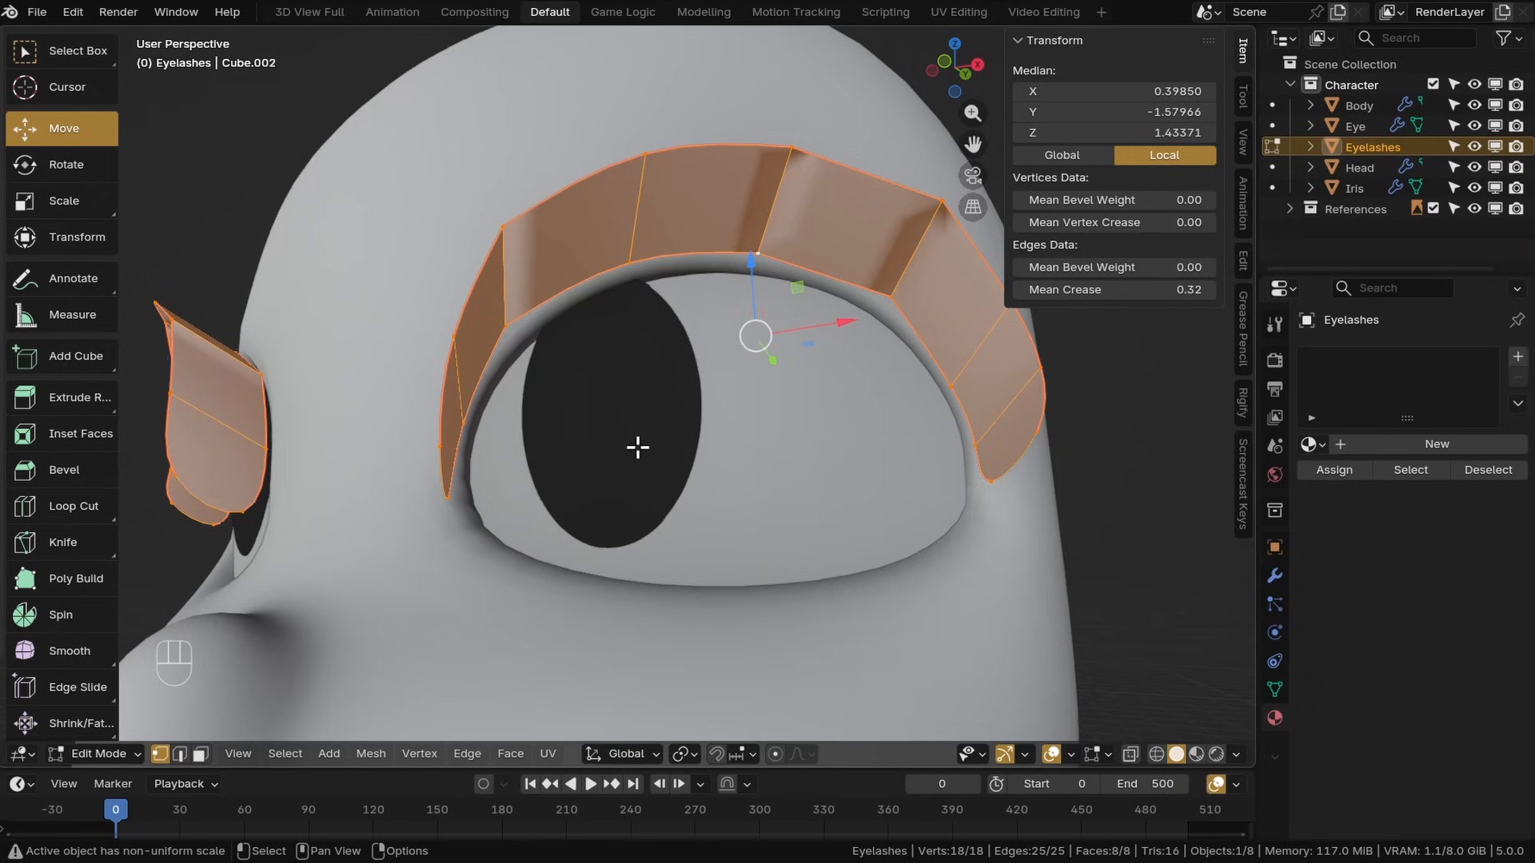
key(alt+n)
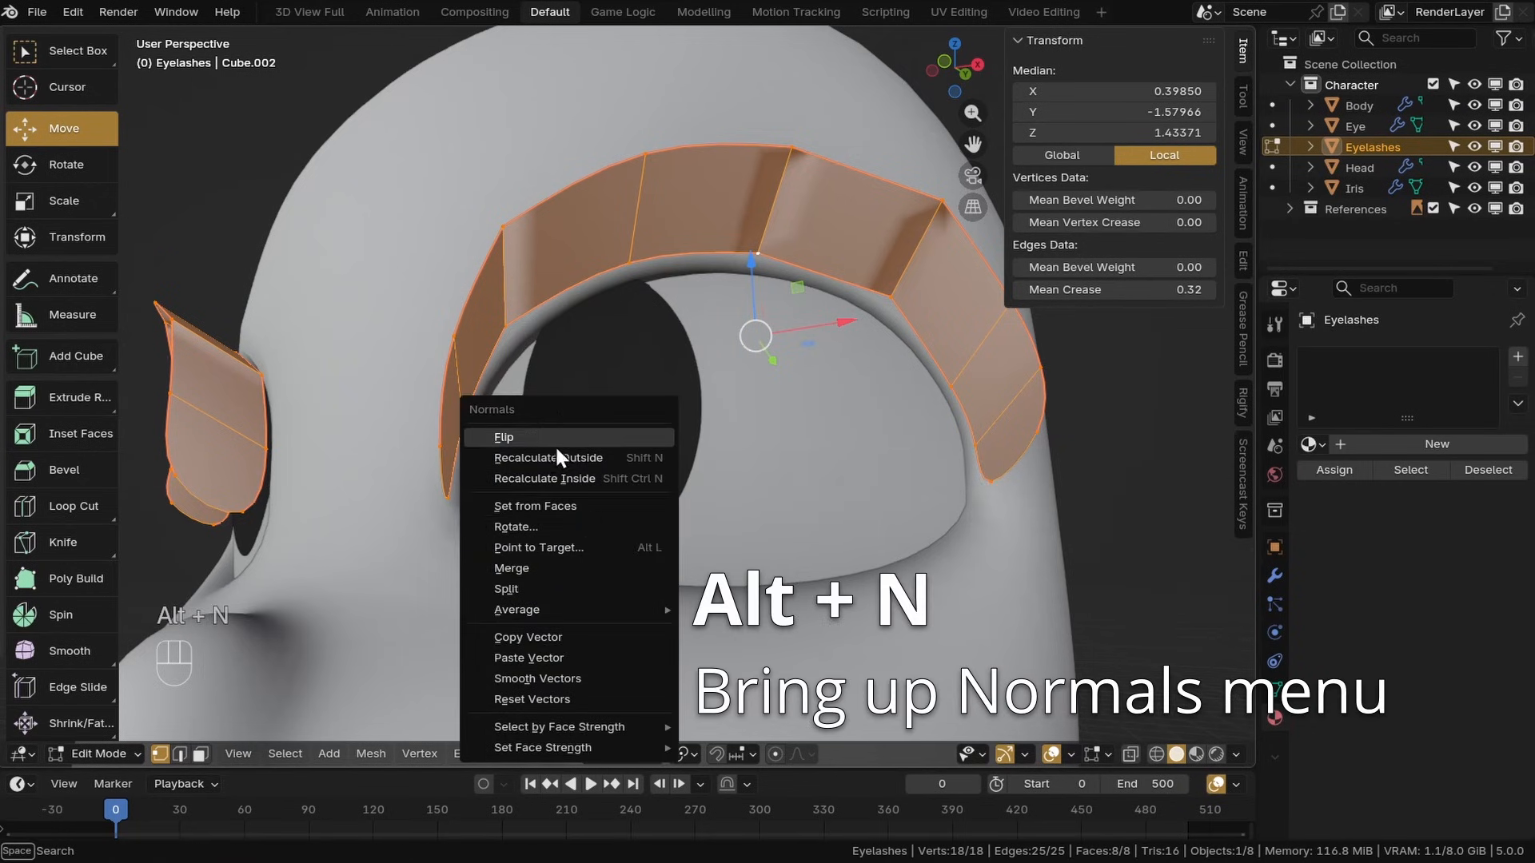
click(516, 458)
Select the eyelash strip's bottom row of vertices along the eye socket
middle_drag(632, 396, 727, 247)
alt+click(745, 187)
middle_drag(745, 186, 765, 235)
key(a)
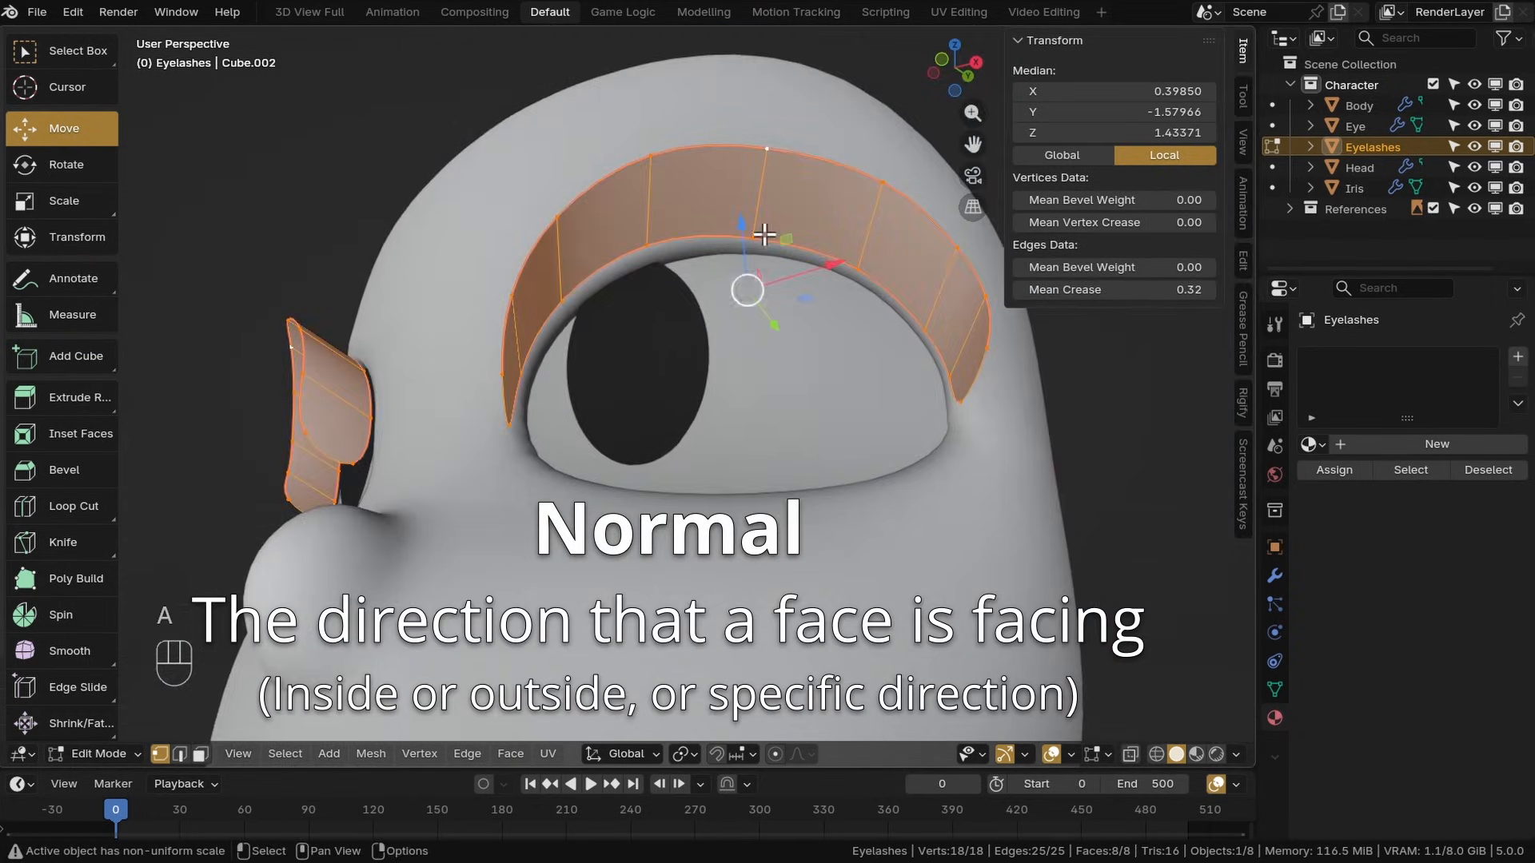
drag(1066, 295, 951, 295)
middle_drag(854, 283, 780, 239)
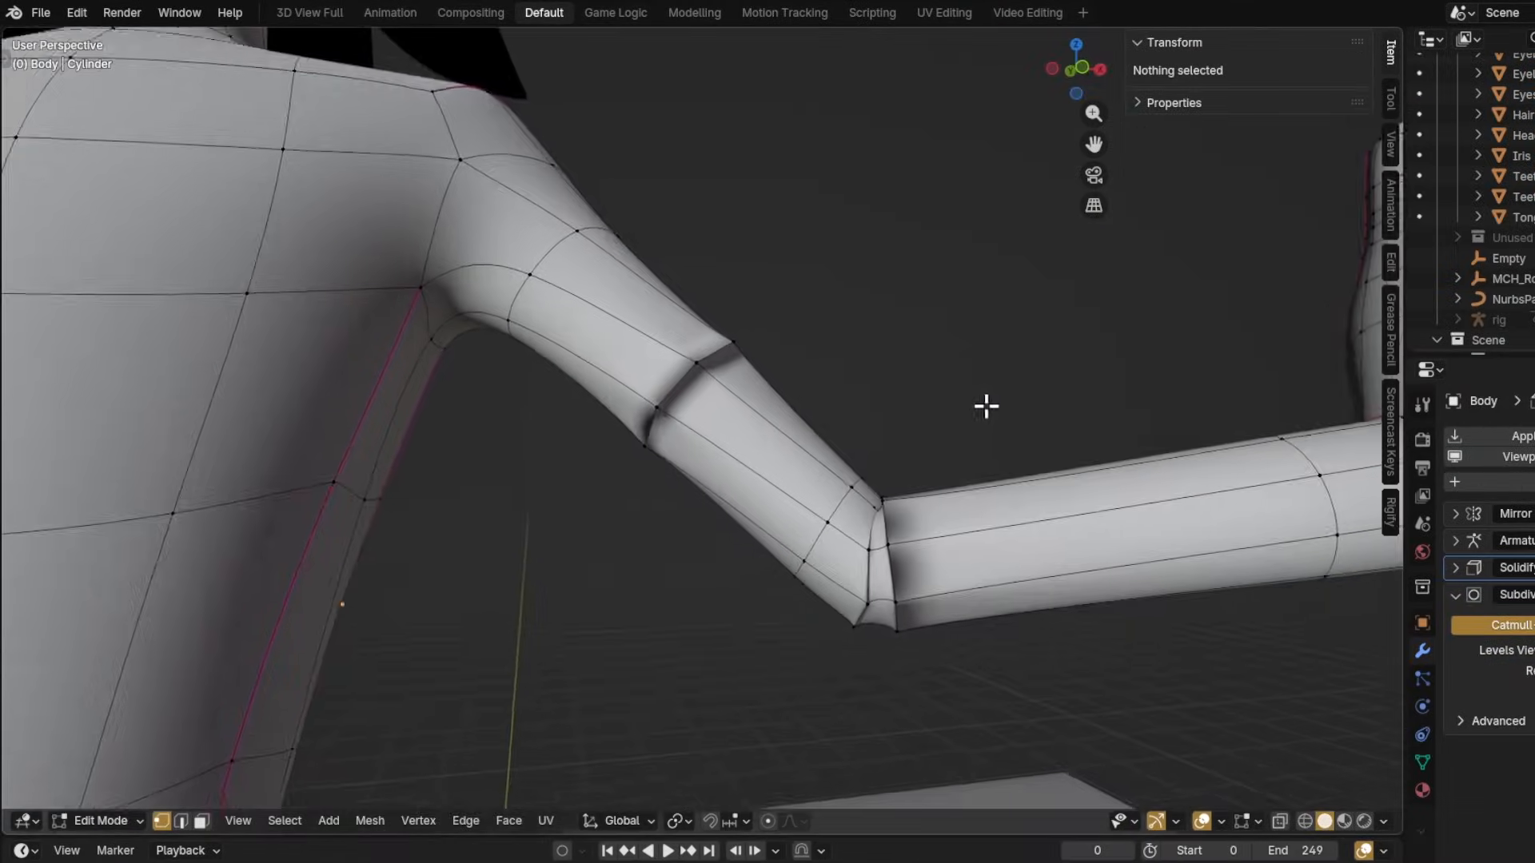
scroll(1066, 370, up, 2)
middle_drag(1061, 383, 867, 422)
scroll(922, 463, up, 3)
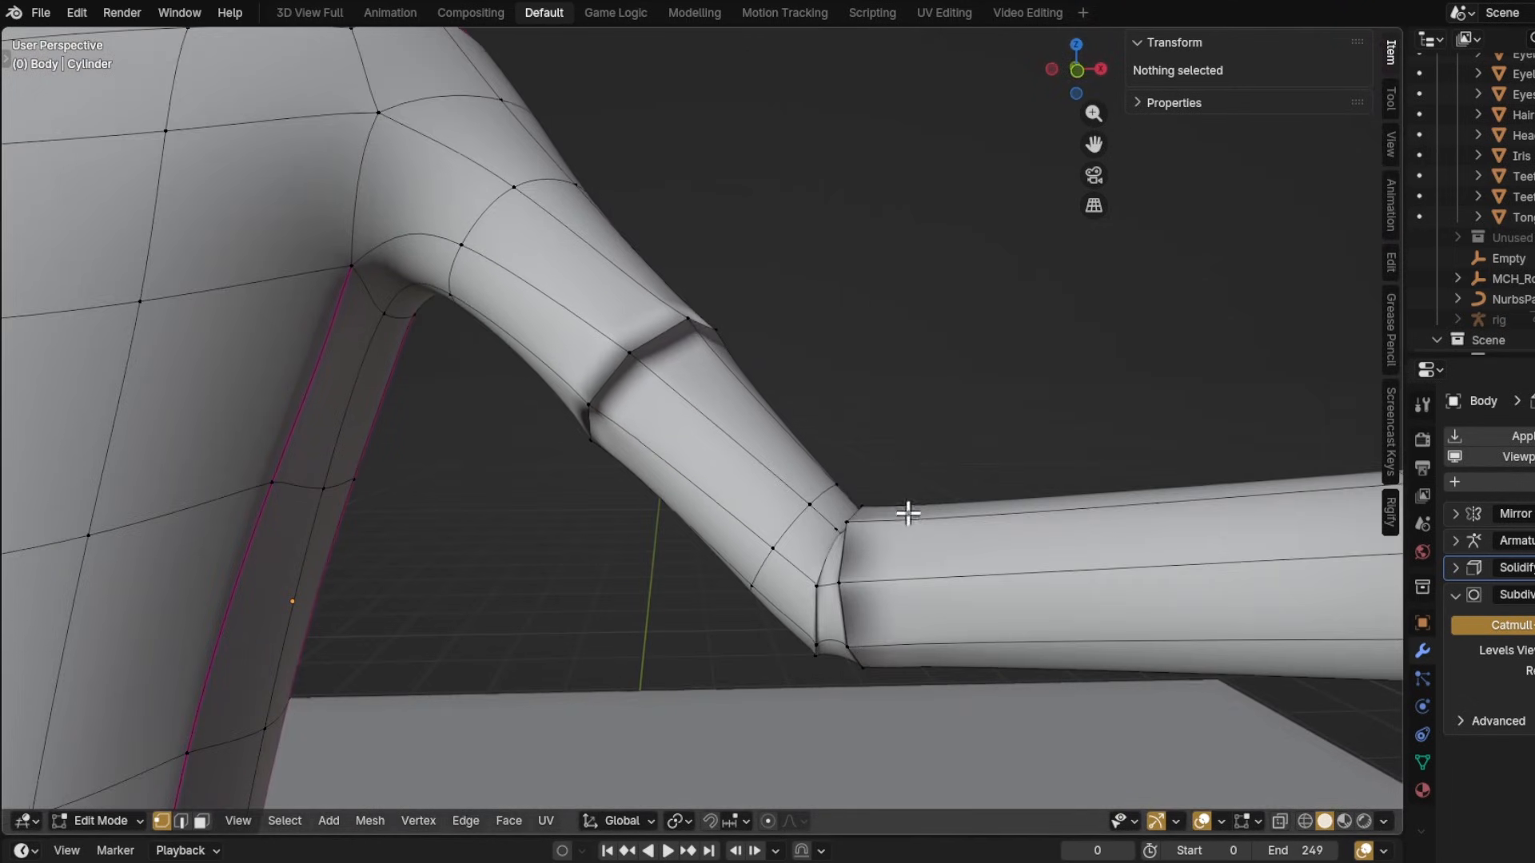
Select the whole arm mesh, recalculate its normals outside and deselect everything
key(a)
key(alt+n)
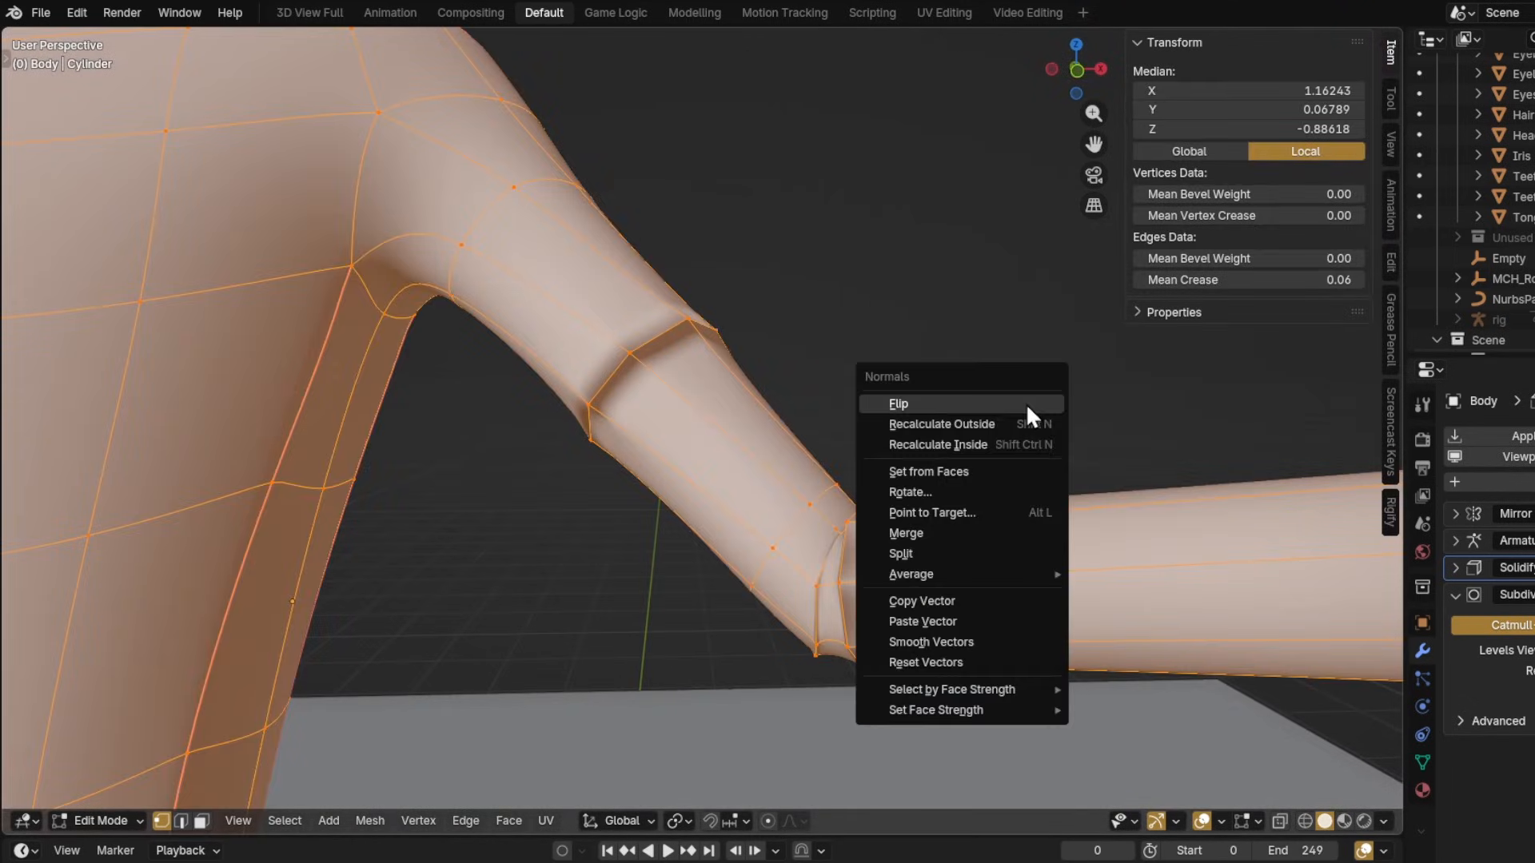
click(929, 424)
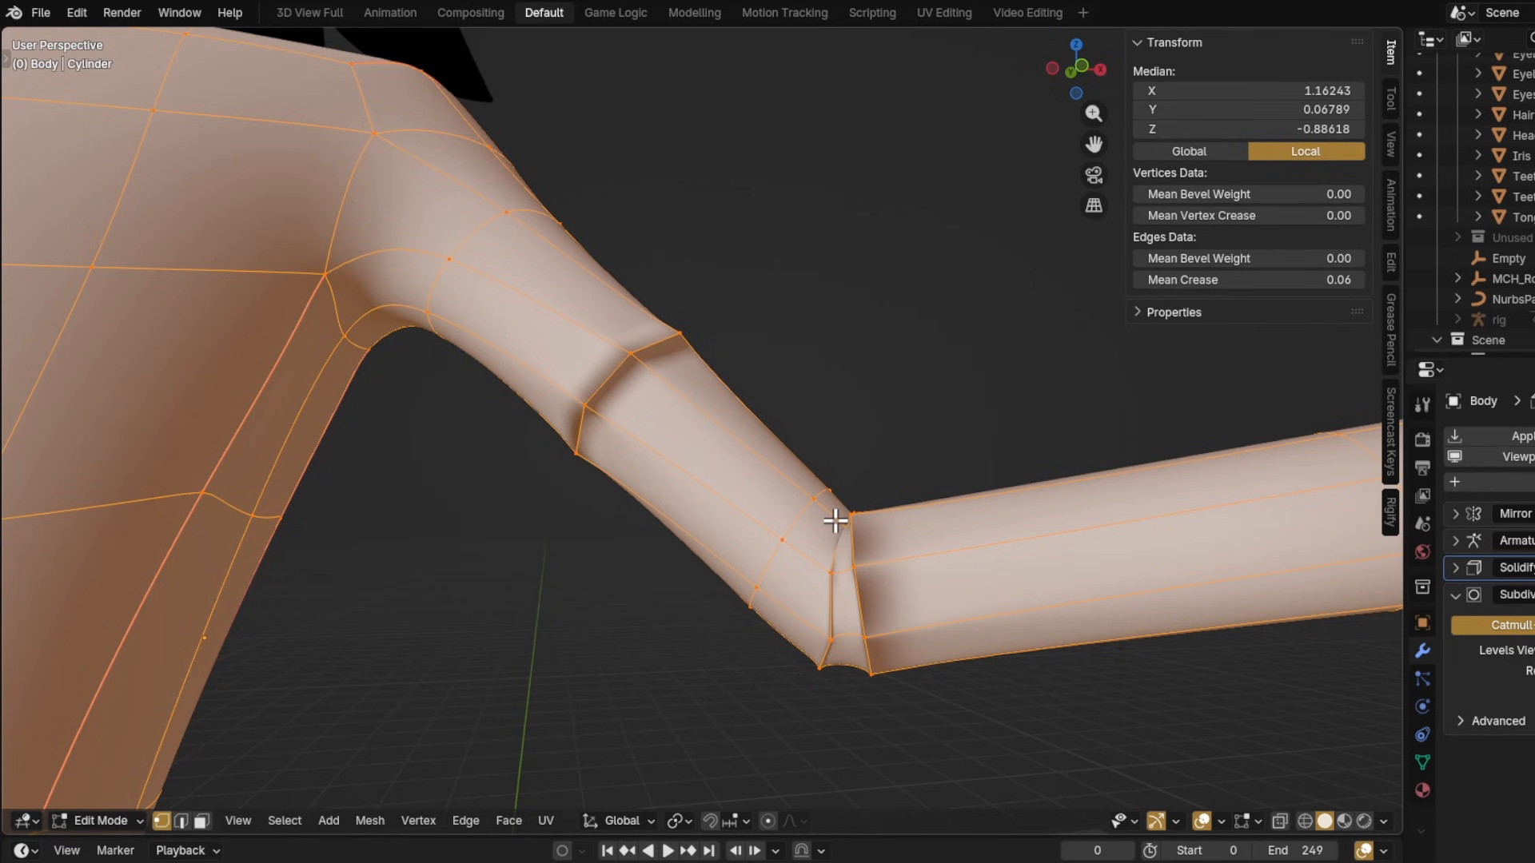
key(shift+n)
key(alt+a)
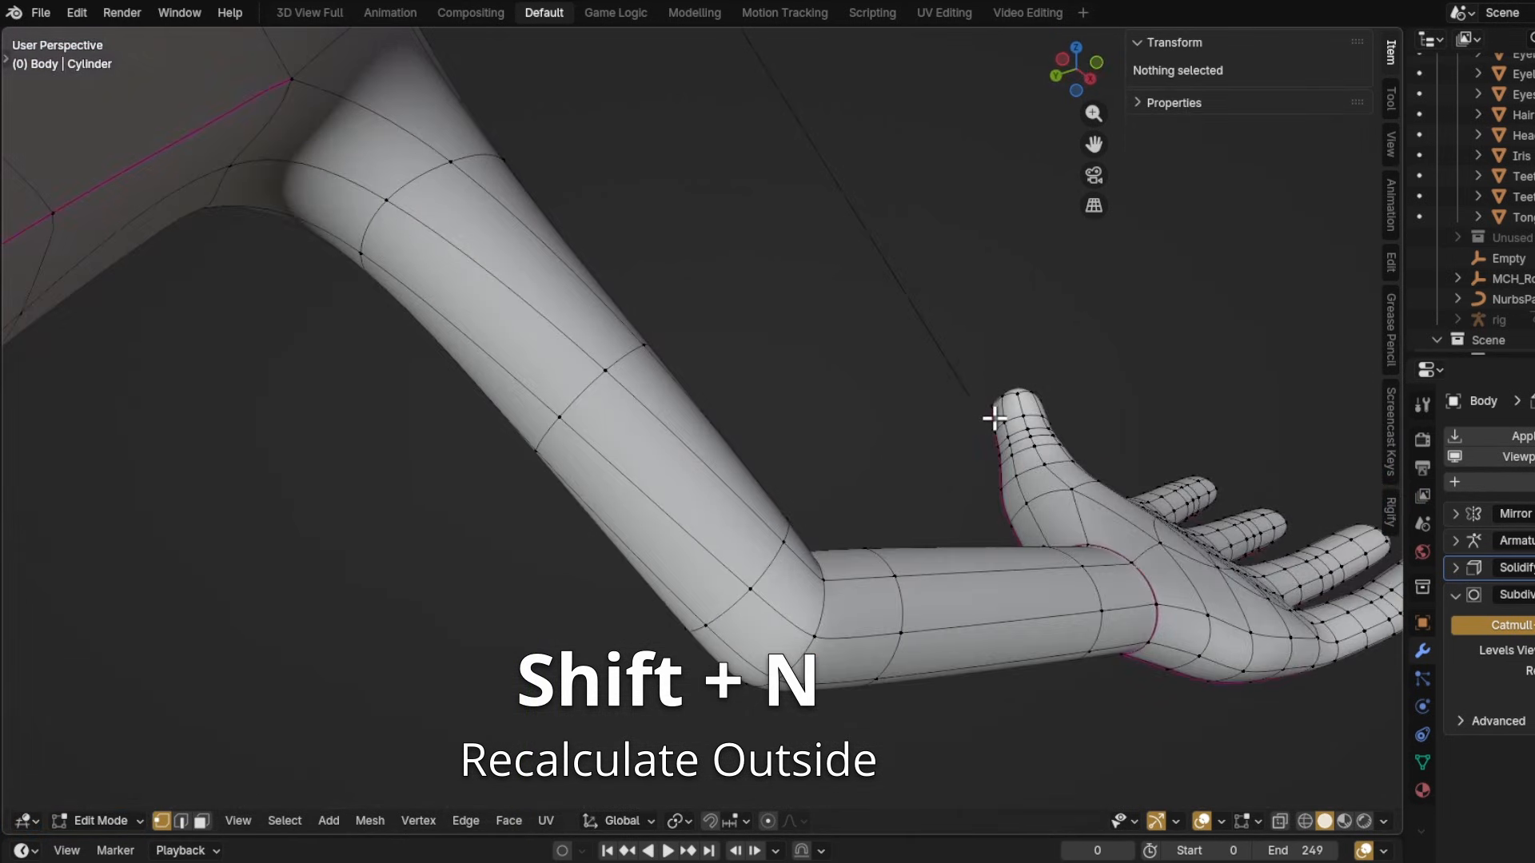
Move and scale the selected eyelash vertices to fit the eye socket rim
key(g)
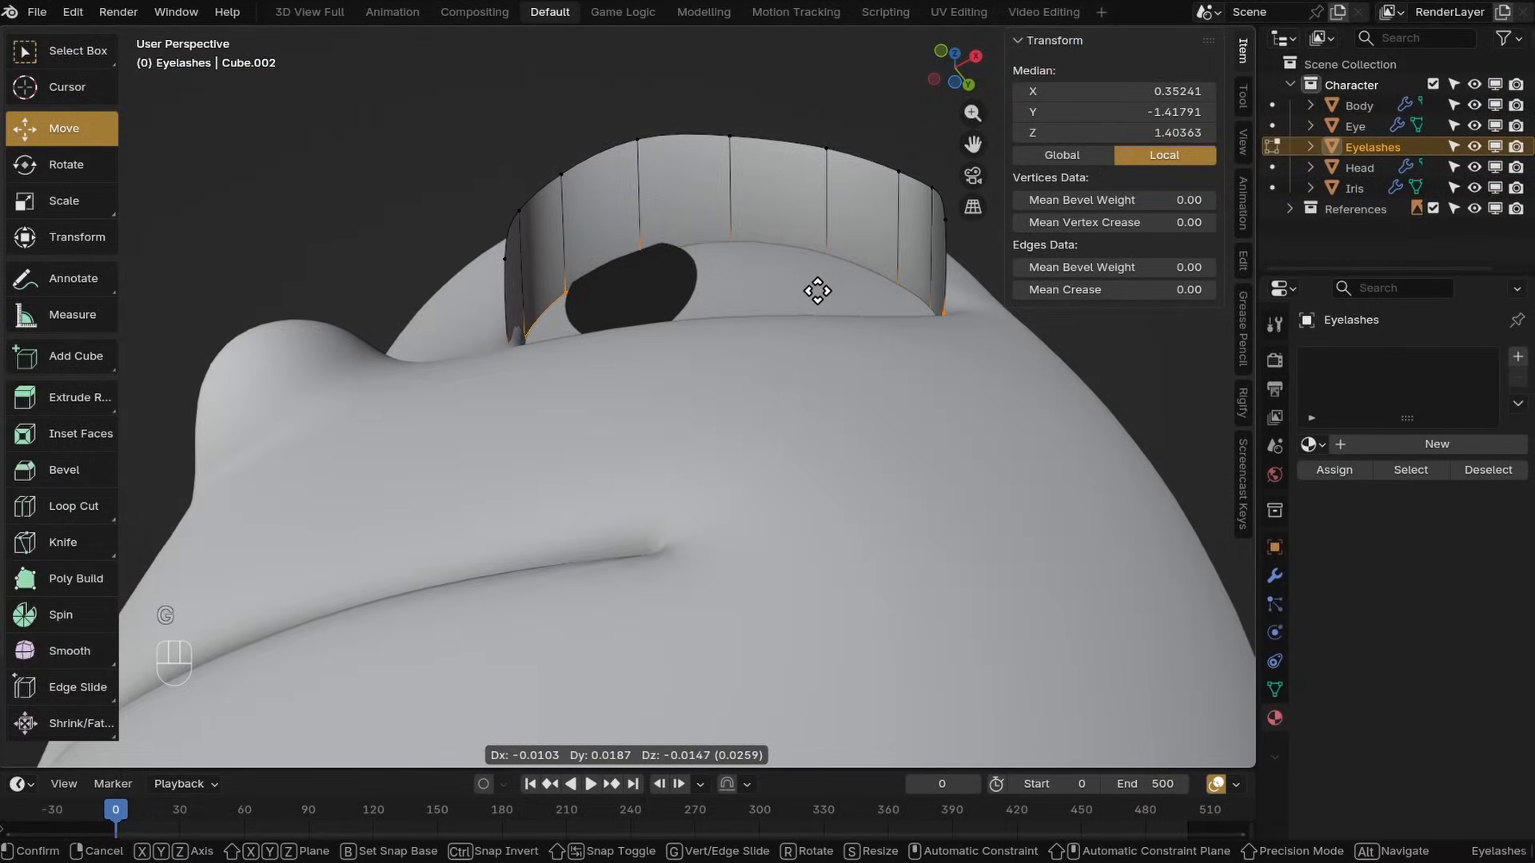
click(815, 289)
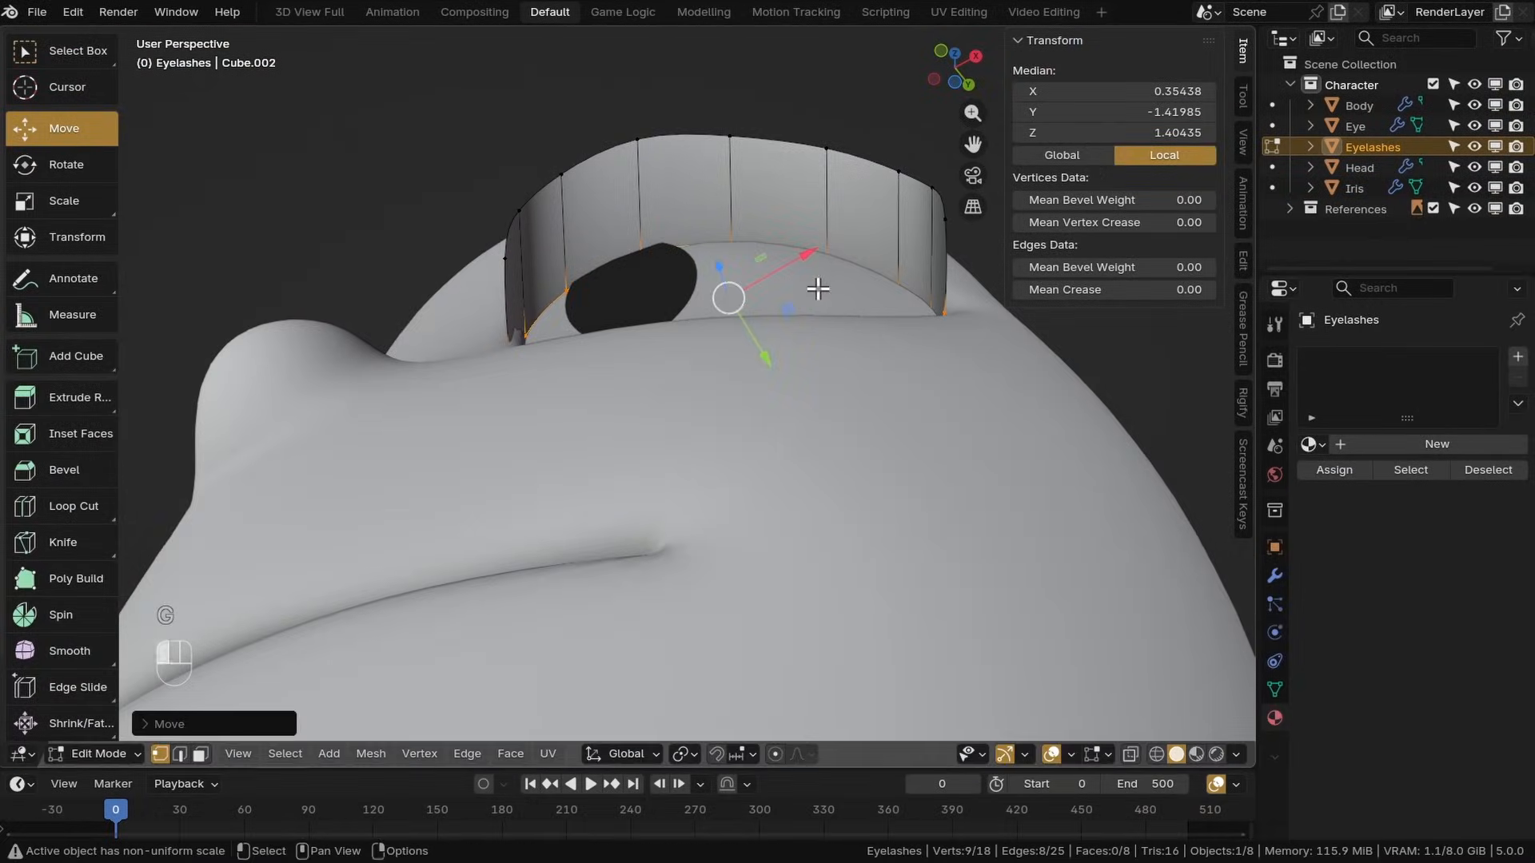
key(s)
click(1044, 414)
Edge-slide the selected eyelash vertices to tighten the strip against the socket
alt+middle_drag(895, 240, 823, 144)
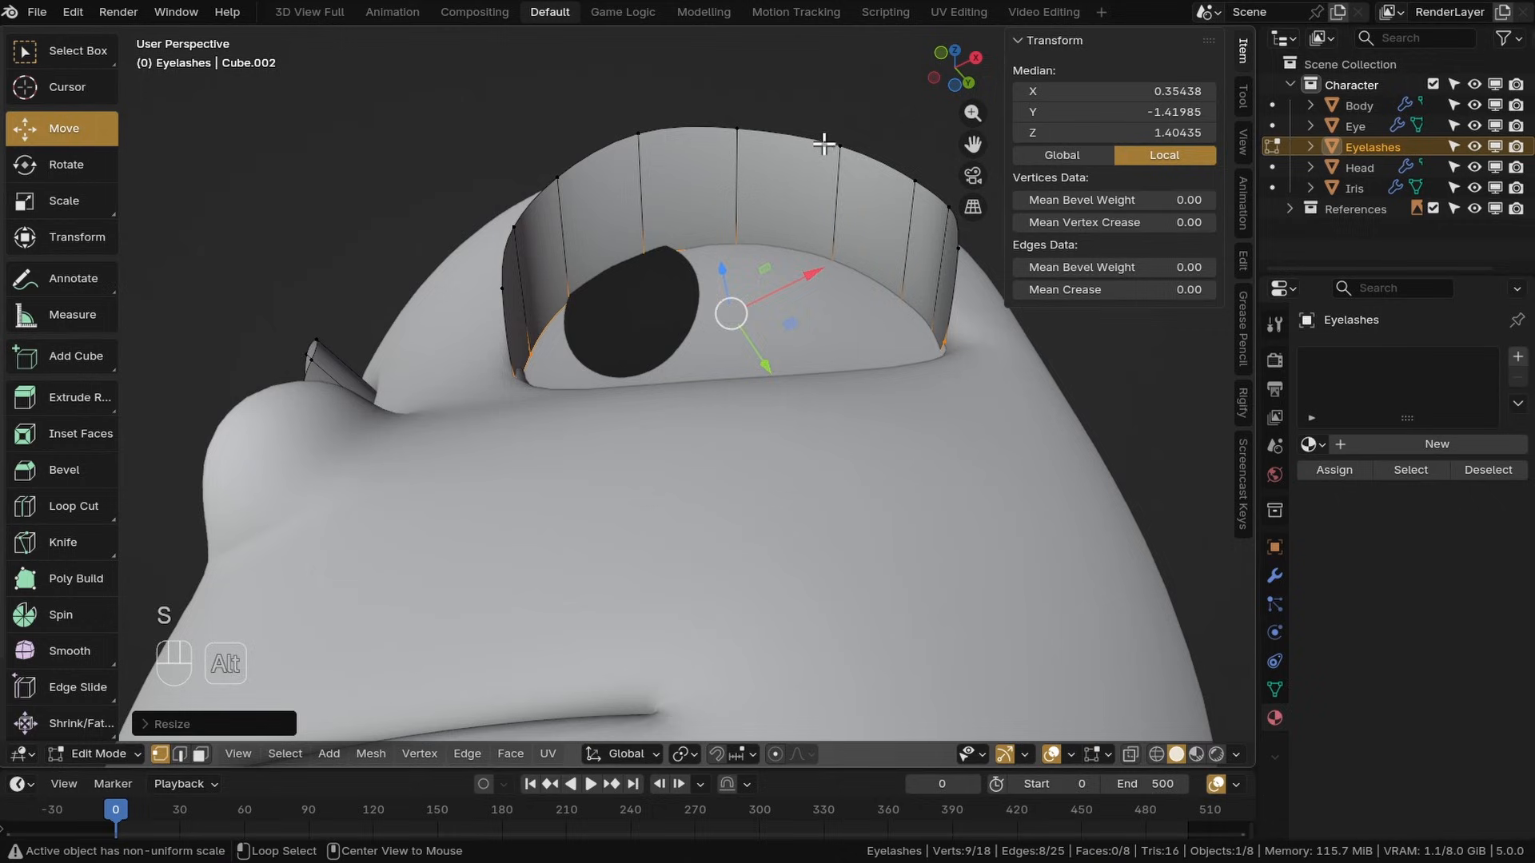
key(g)
key(g)
click(848, 227)
middle_drag(848, 228, 836, 388)
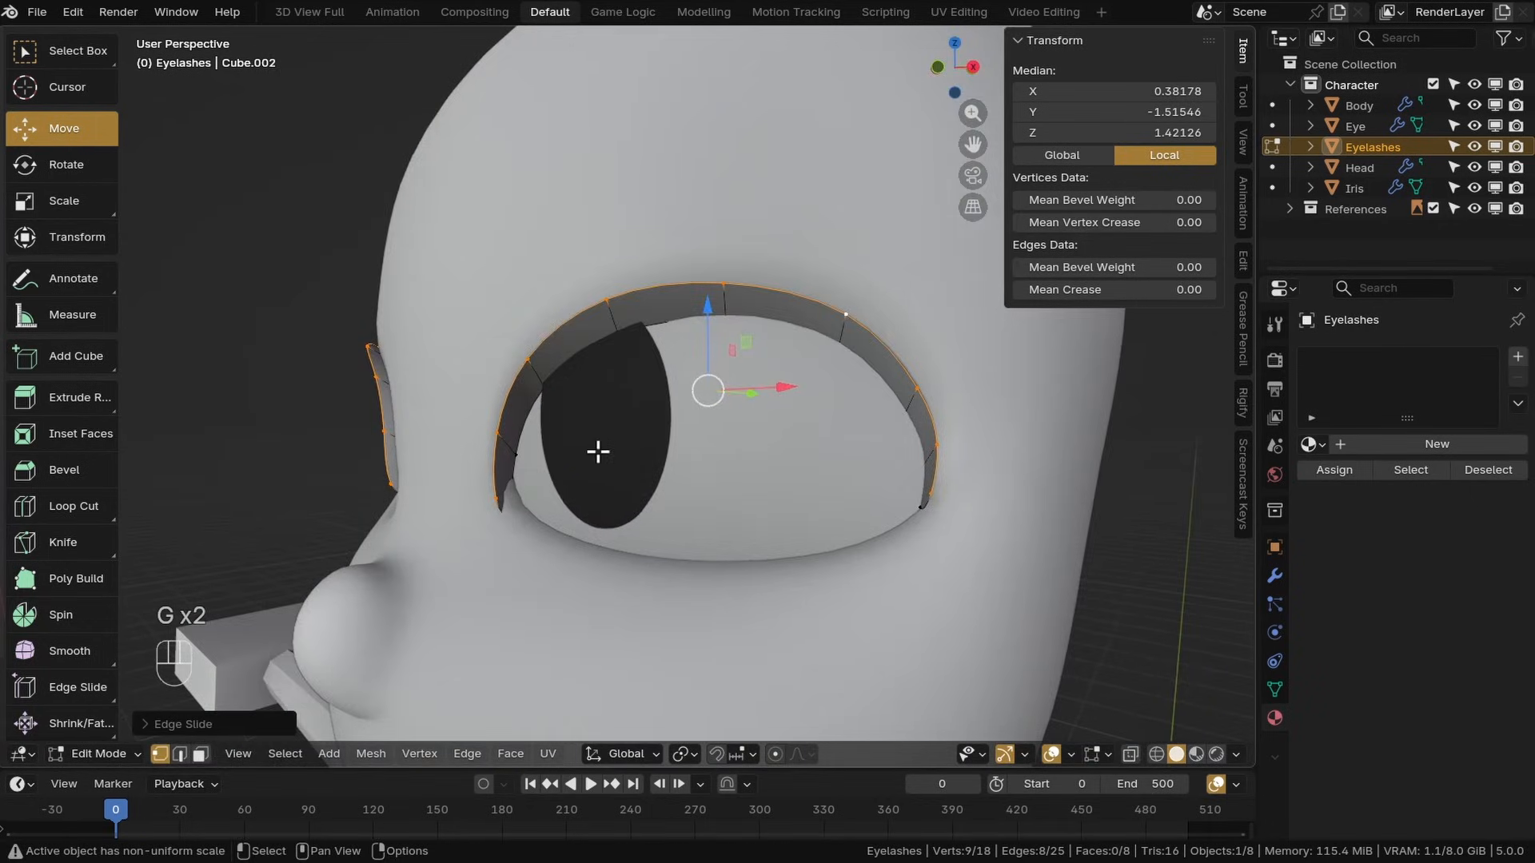
Save the file and rotate, scale and move the eyelash strip's inner-end vertices to follow the socket rim
middle_drag(692, 606, 793, 544)
key(ctrl+s)
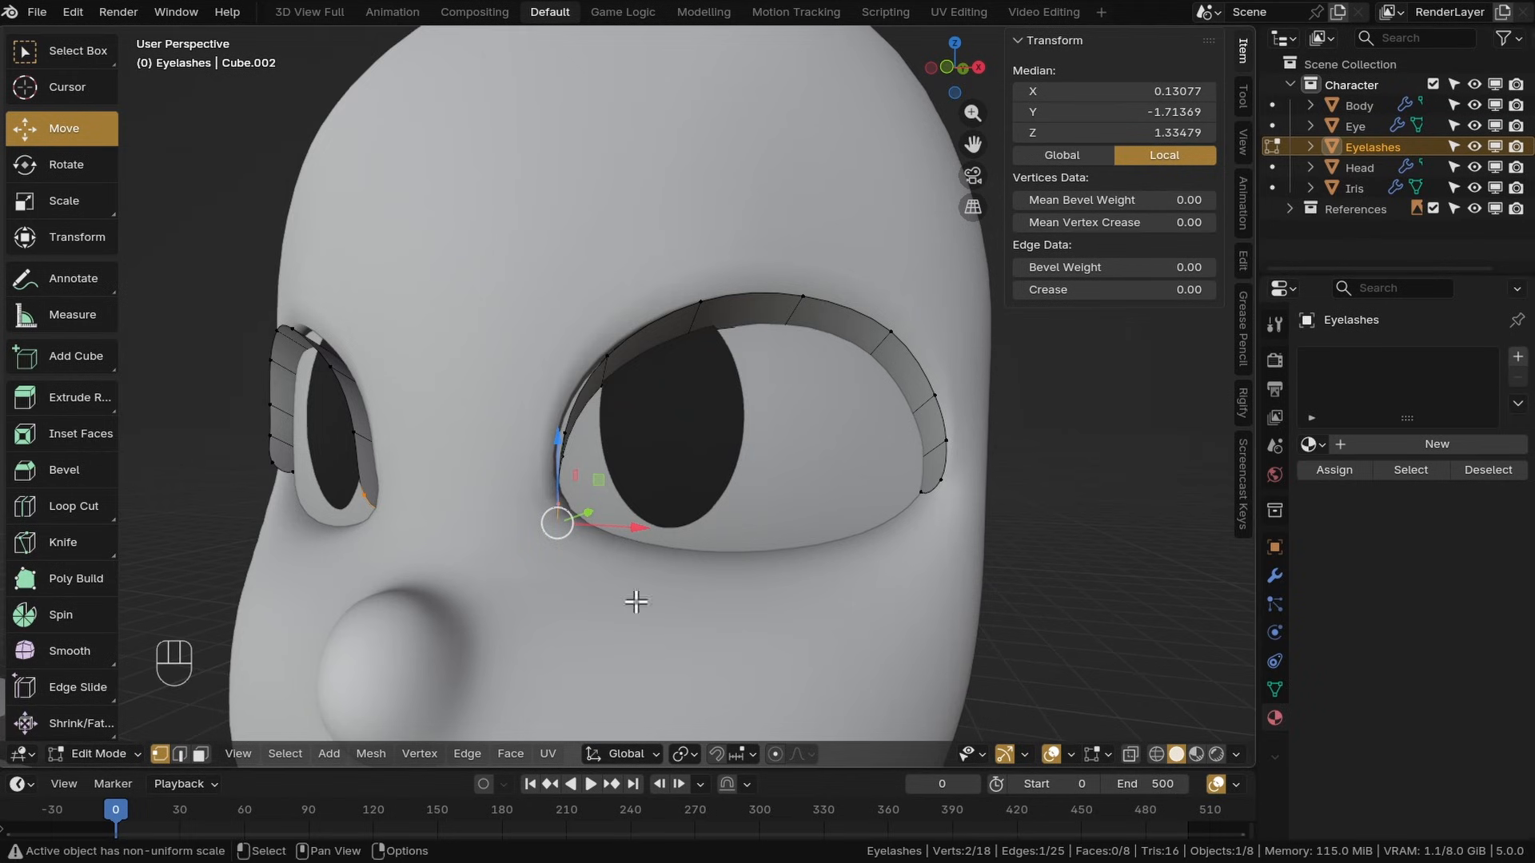
middle_drag(636, 602, 531, 459)
key(r)
click(534, 462)
key(s)
key(g)
alt+click(487, 384)
key(r)
key(s)
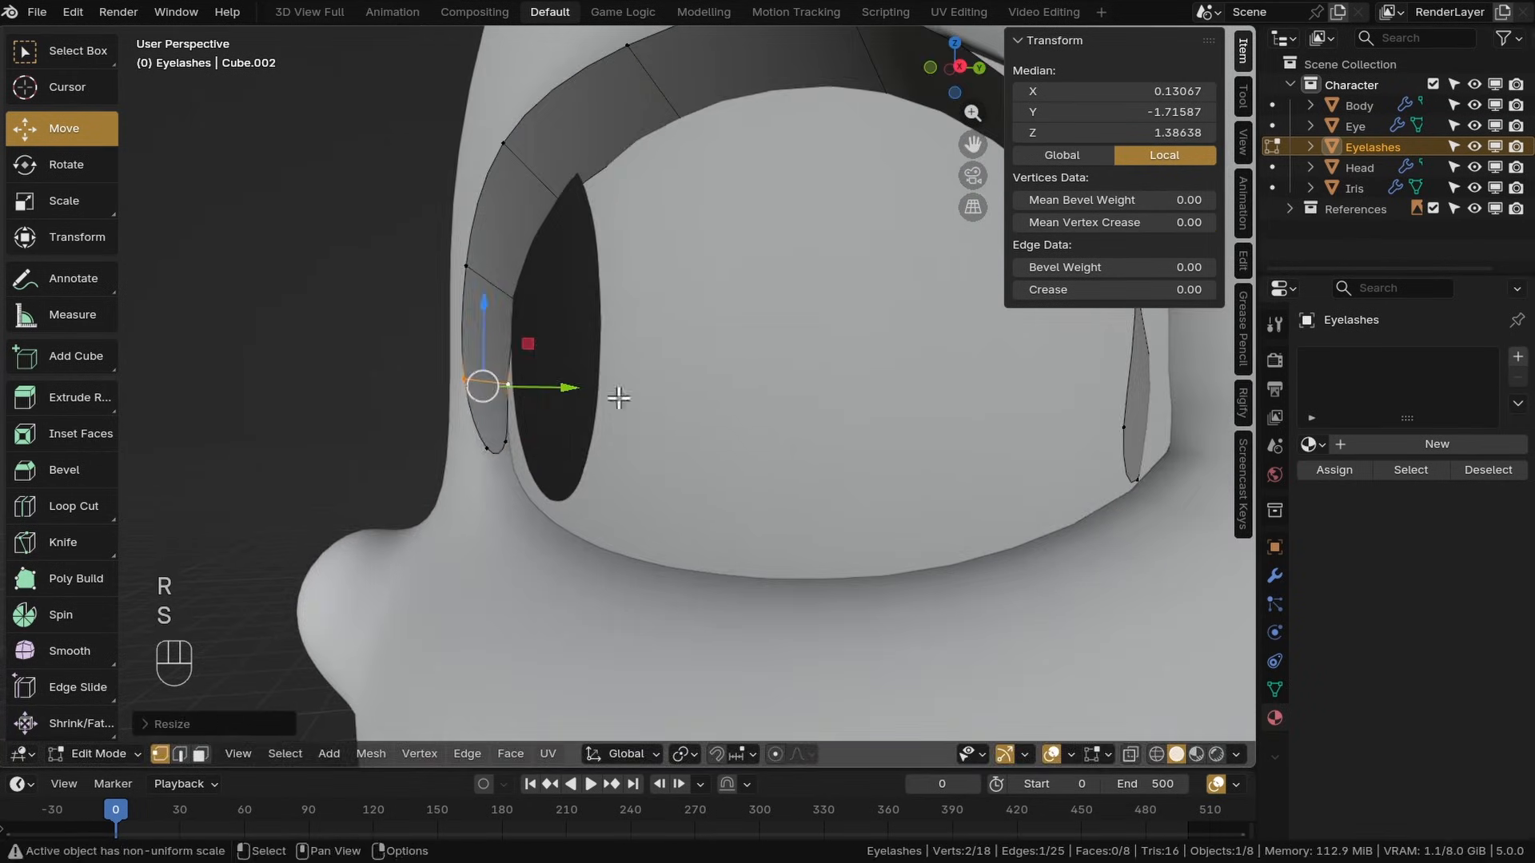
Move individual eyelash strip vertices along the upper rim so they sit against the socket
middle_drag(619, 397, 972, 448)
key(g)
click(608, 345)
alt+click(864, 288)
key(g)
click(898, 264)
alt+click(932, 491)
key(g)
click(986, 425)
In front view, move and scale the strip's vertices to follow the eye outline, and save the file
key(KP_1)
click(482, 513)
middle_drag(482, 513, 596, 448)
key(g)
click(502, 600)
alt+click(366, 466)
key(s)
click(549, 548)
key(s)
key(g)
shift+middle_drag(550, 310, 662, 352)
key(g)
key(g)
alt+click(795, 297)
Move the remaining outer-end vertices so the strip closes against the socket corner
key(g)
scroll(829, 409, down, 2)
key(ctrl+s)
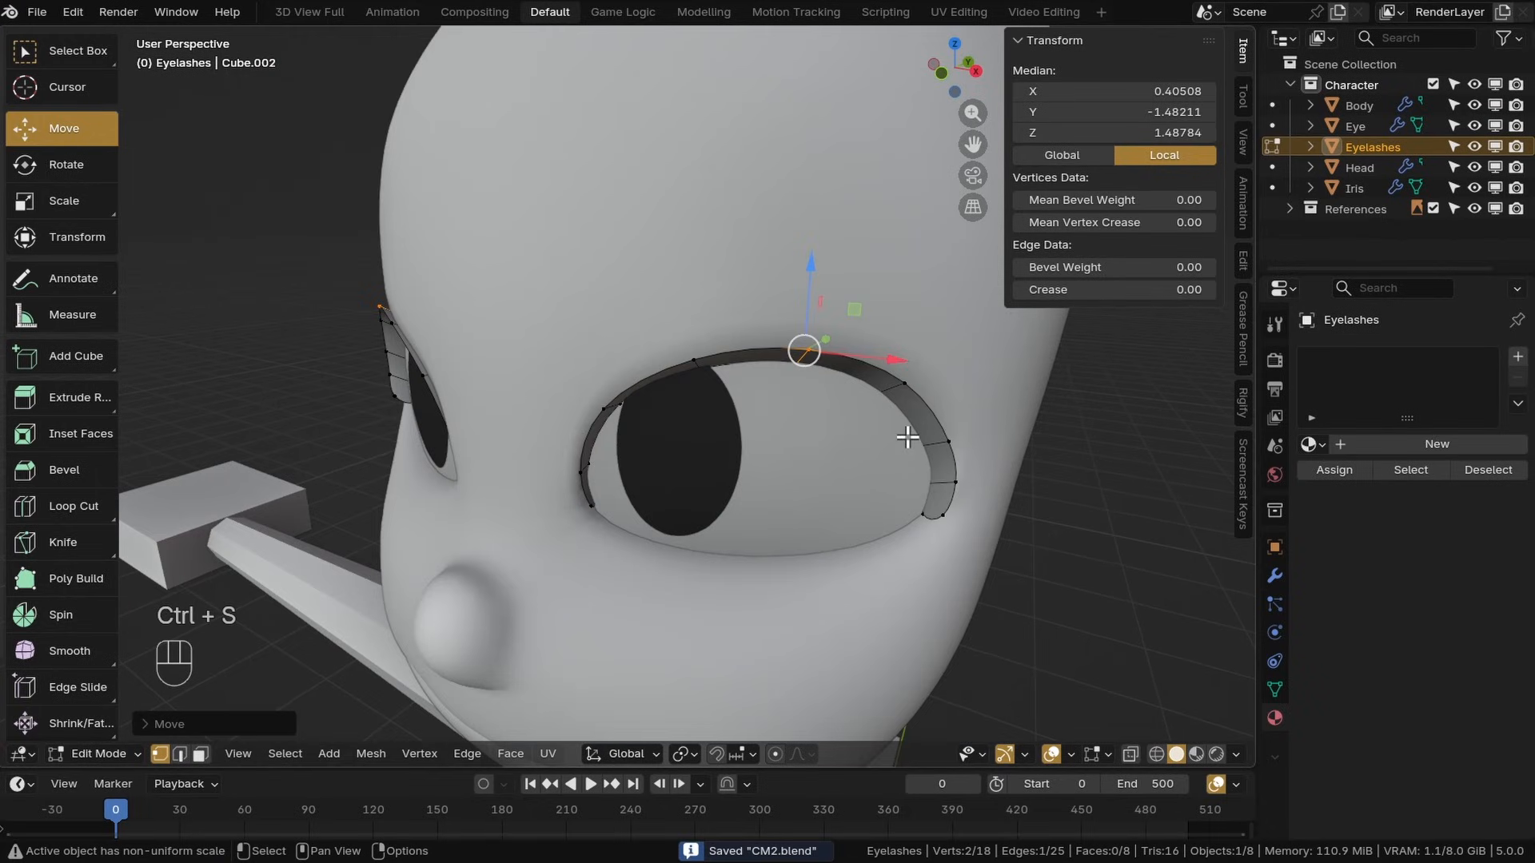
Delete the selected pair of vertices at the strip's outer end
shift+middle_drag(920, 447, 768, 473)
alt+click(843, 478)
key(x)
click(847, 482)
alt+click(836, 449)
key(g)
key(g)
click(905, 519)
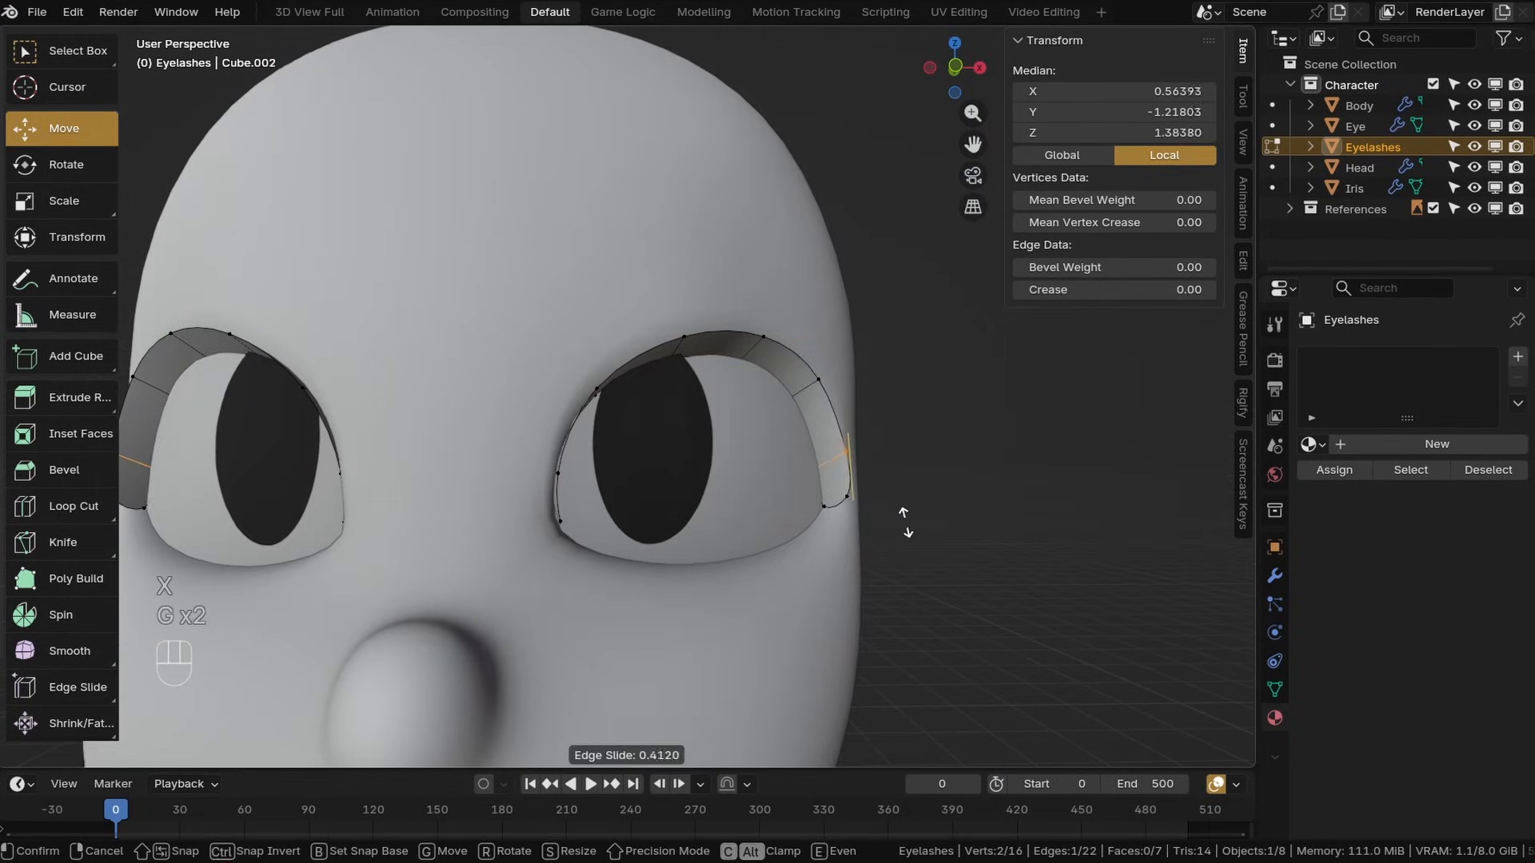
key(g)
alt+click(864, 471)
shift+middle_drag(867, 480, 887, 447)
key(g)
click(901, 521)
shift+middle_drag(800, 399, 703, 438)
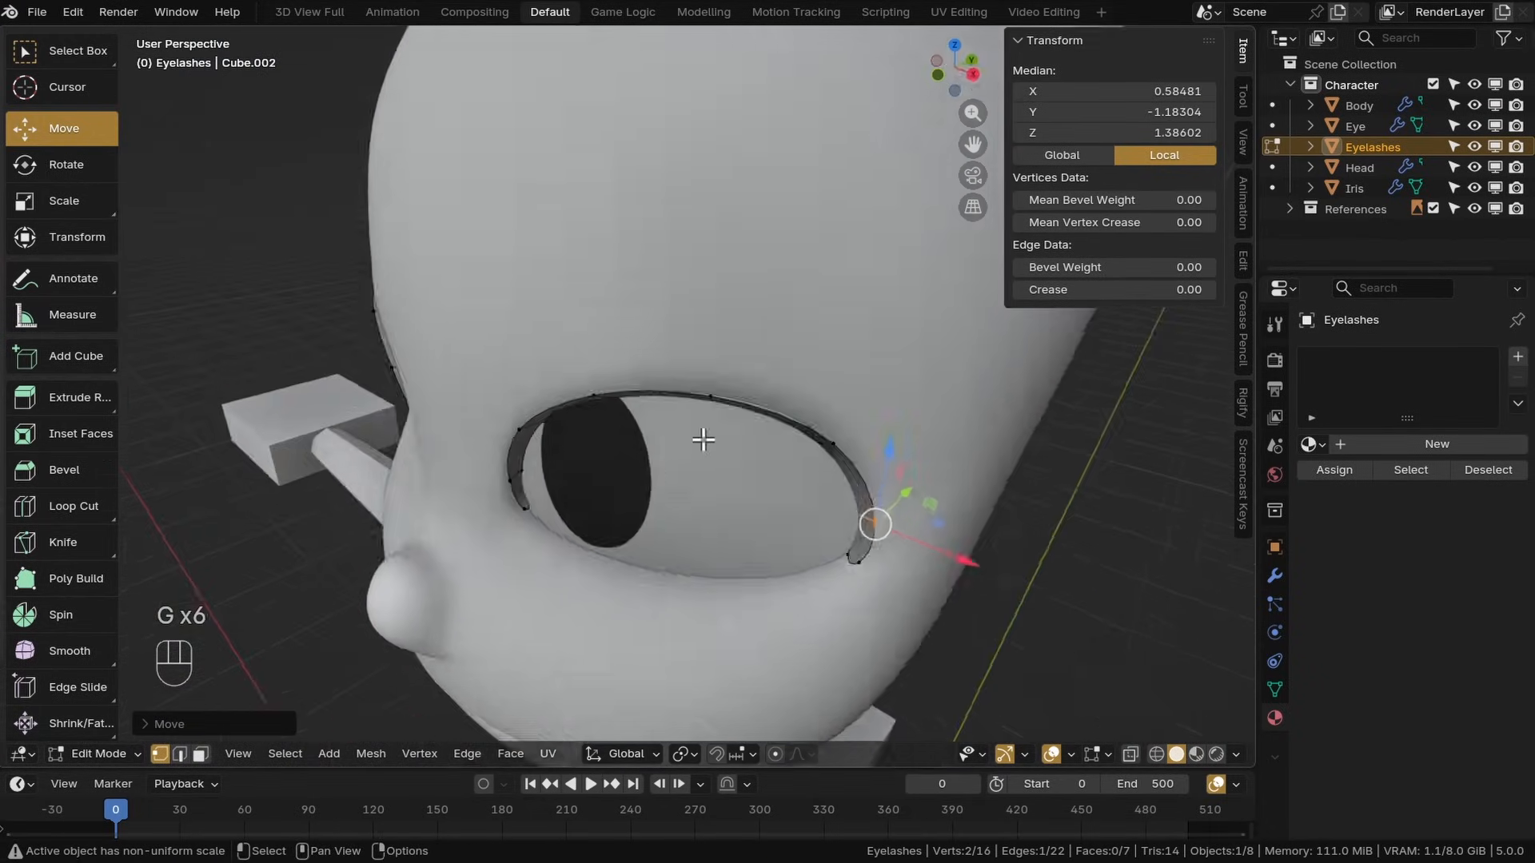
Return to Object Mode and add a Solidify modifier to the eyelashes
scroll(703, 438, down, 4)
key(Tab)
middle_drag(656, 512, 568, 512)
click(1274, 576)
click(1312, 436)
click(1312, 462)
click(1334, 403)
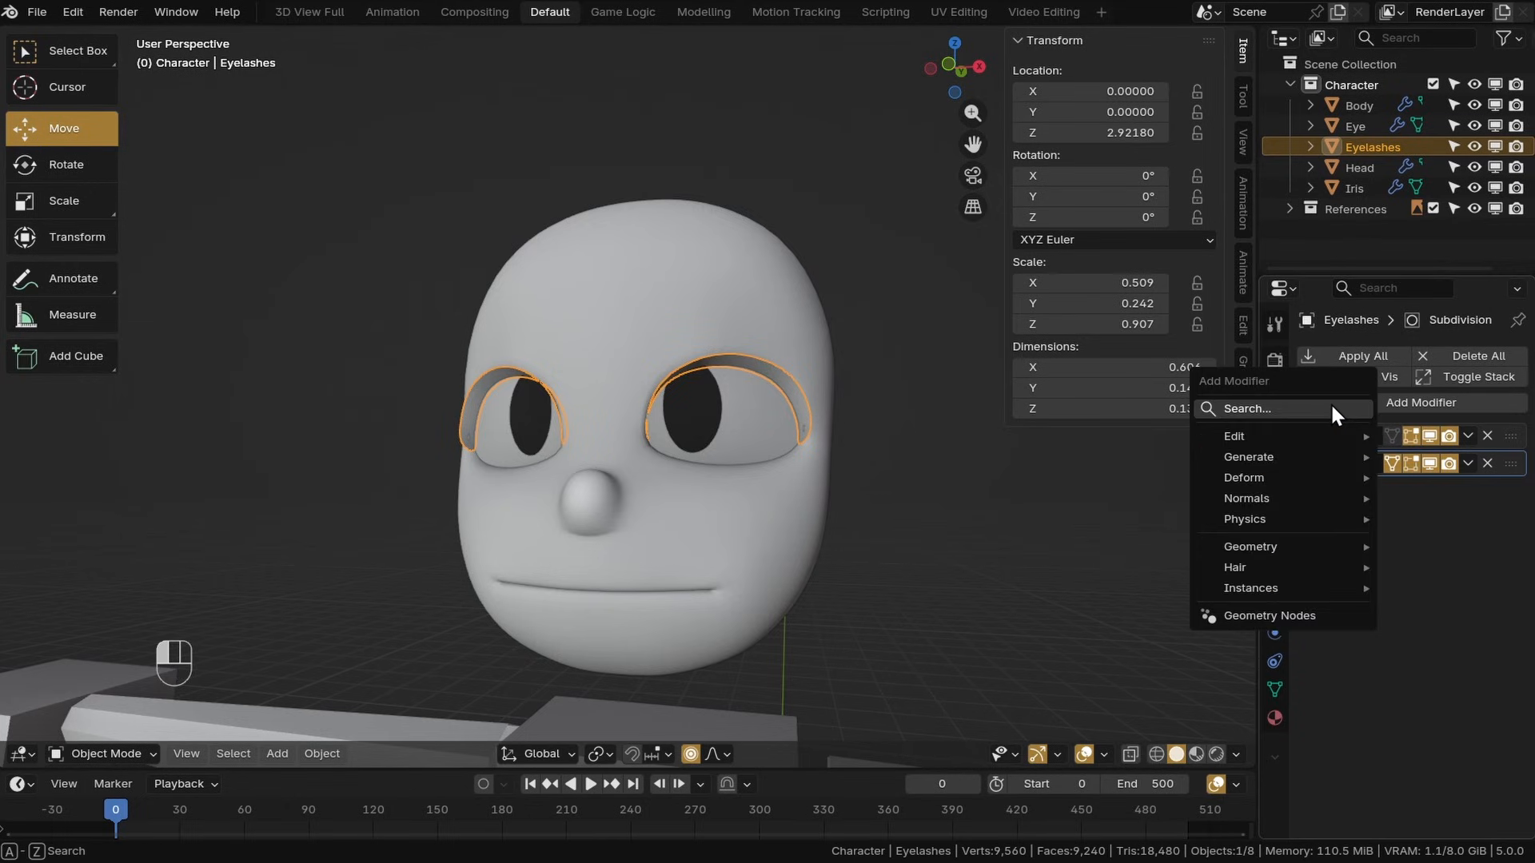
click(1332, 407)
text(sol)
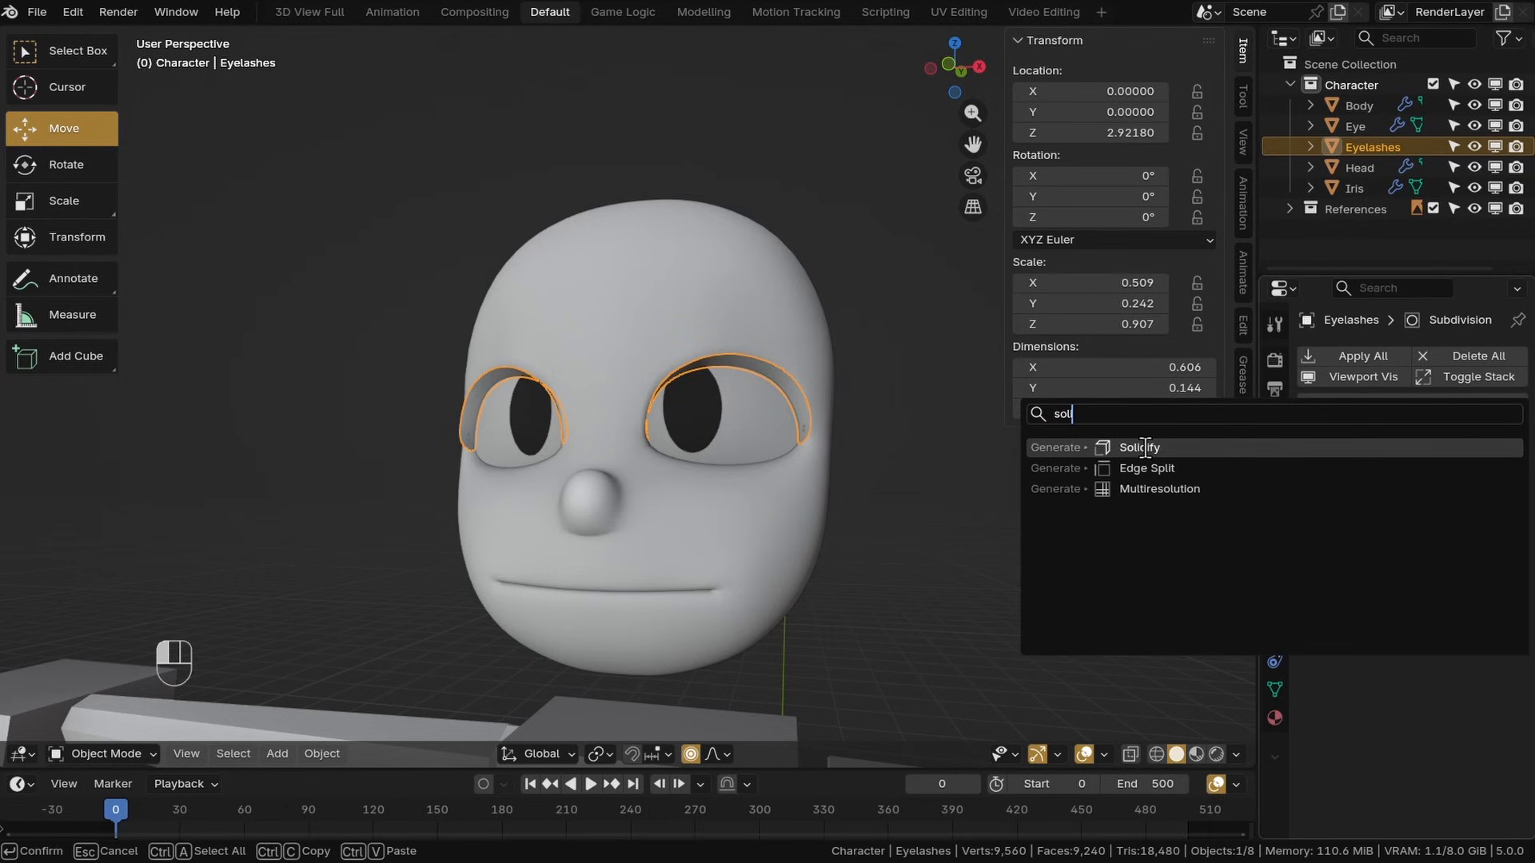
click(1150, 454)
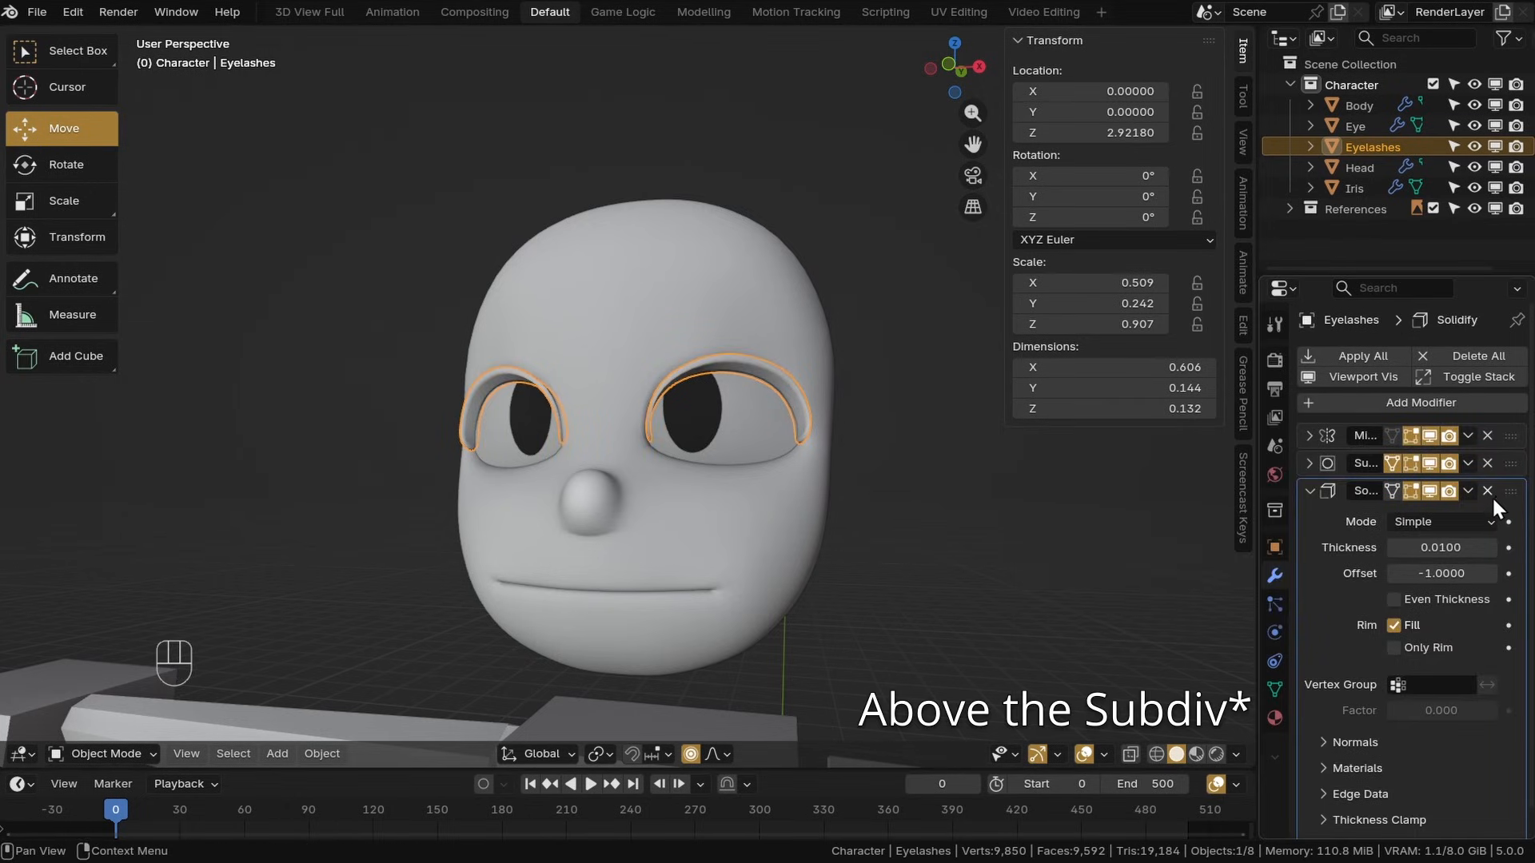
Move the Solidify modifier above Subdivision in the stack and set its offset to 0
drag(1492, 495, 1494, 444)
click(910, 387)
scroll(834, 408, up, 4)
click(775, 401)
middle_drag(768, 415, 814, 475)
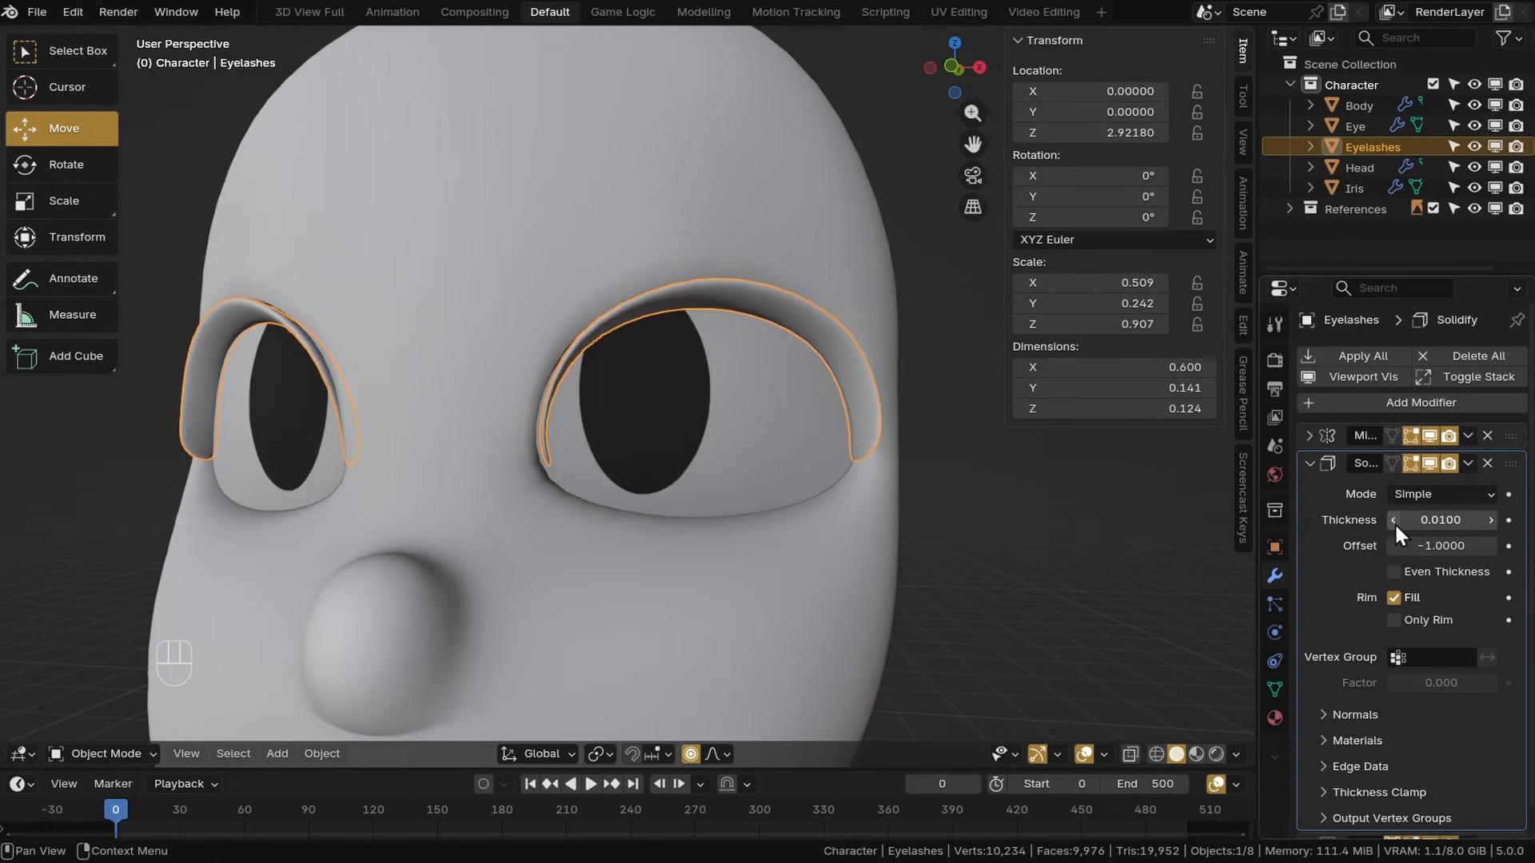
scroll(1394, 522, down, 1)
drag(1412, 524, 1471, 527)
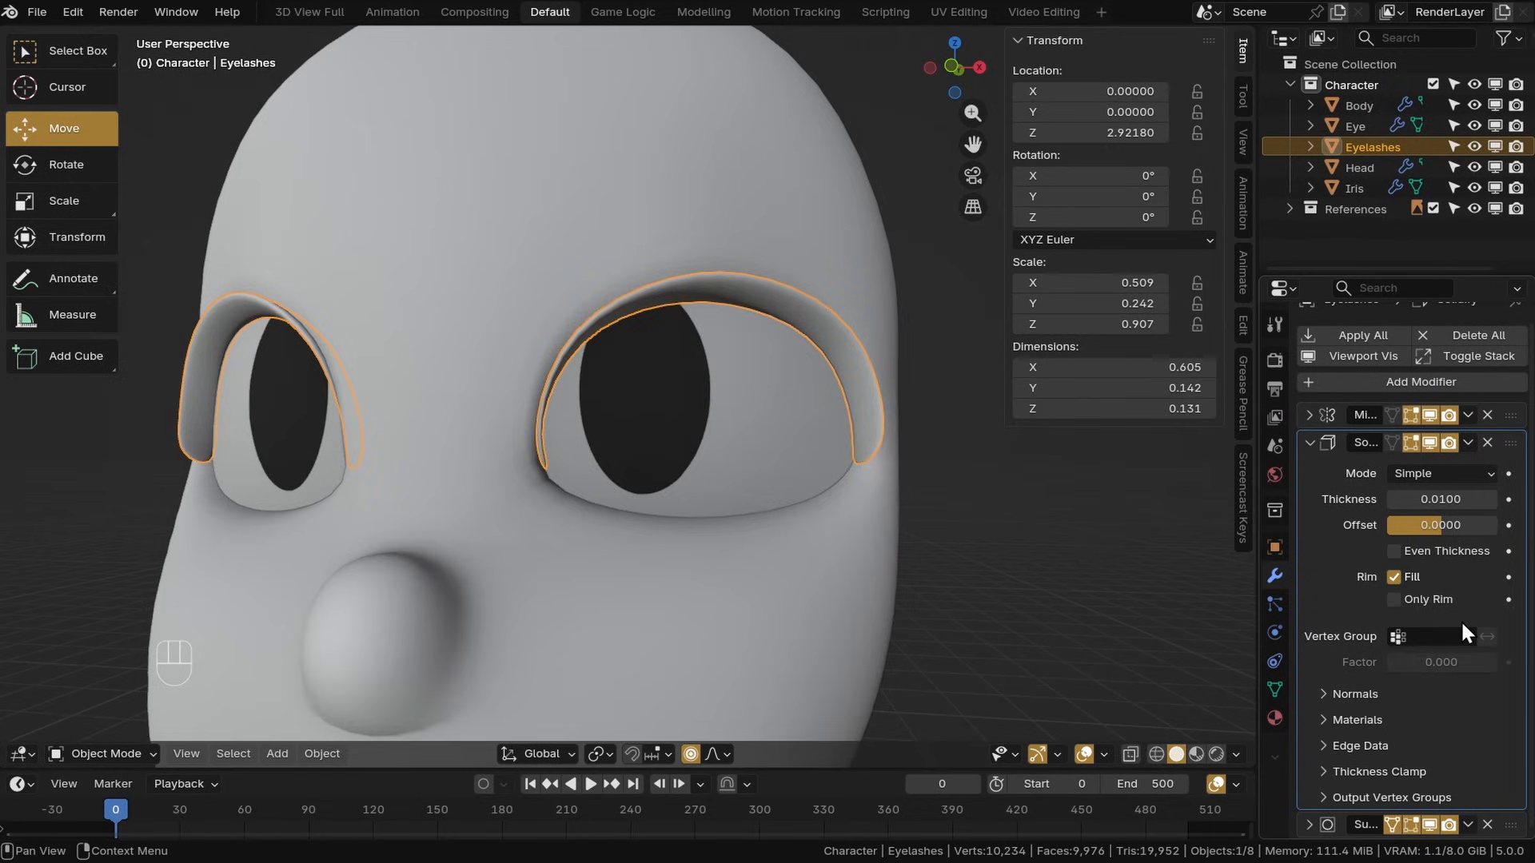
Set the Solidify inner and outer edge crease to 1.000 and its thickness to 0.0138
scroll(1359, 729, down, 3)
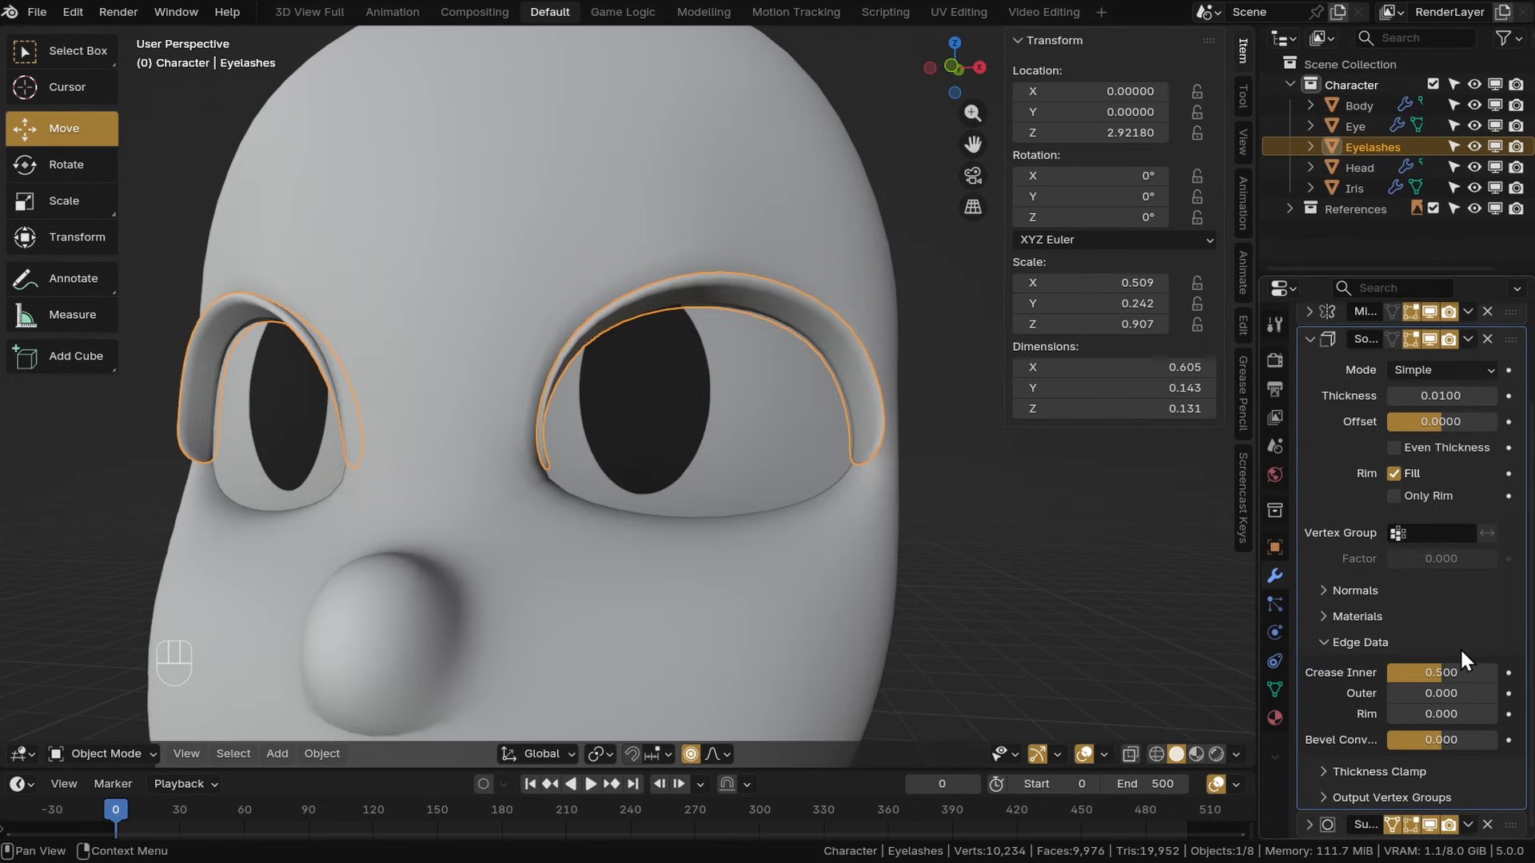
click(1401, 687)
key(BackSpace)
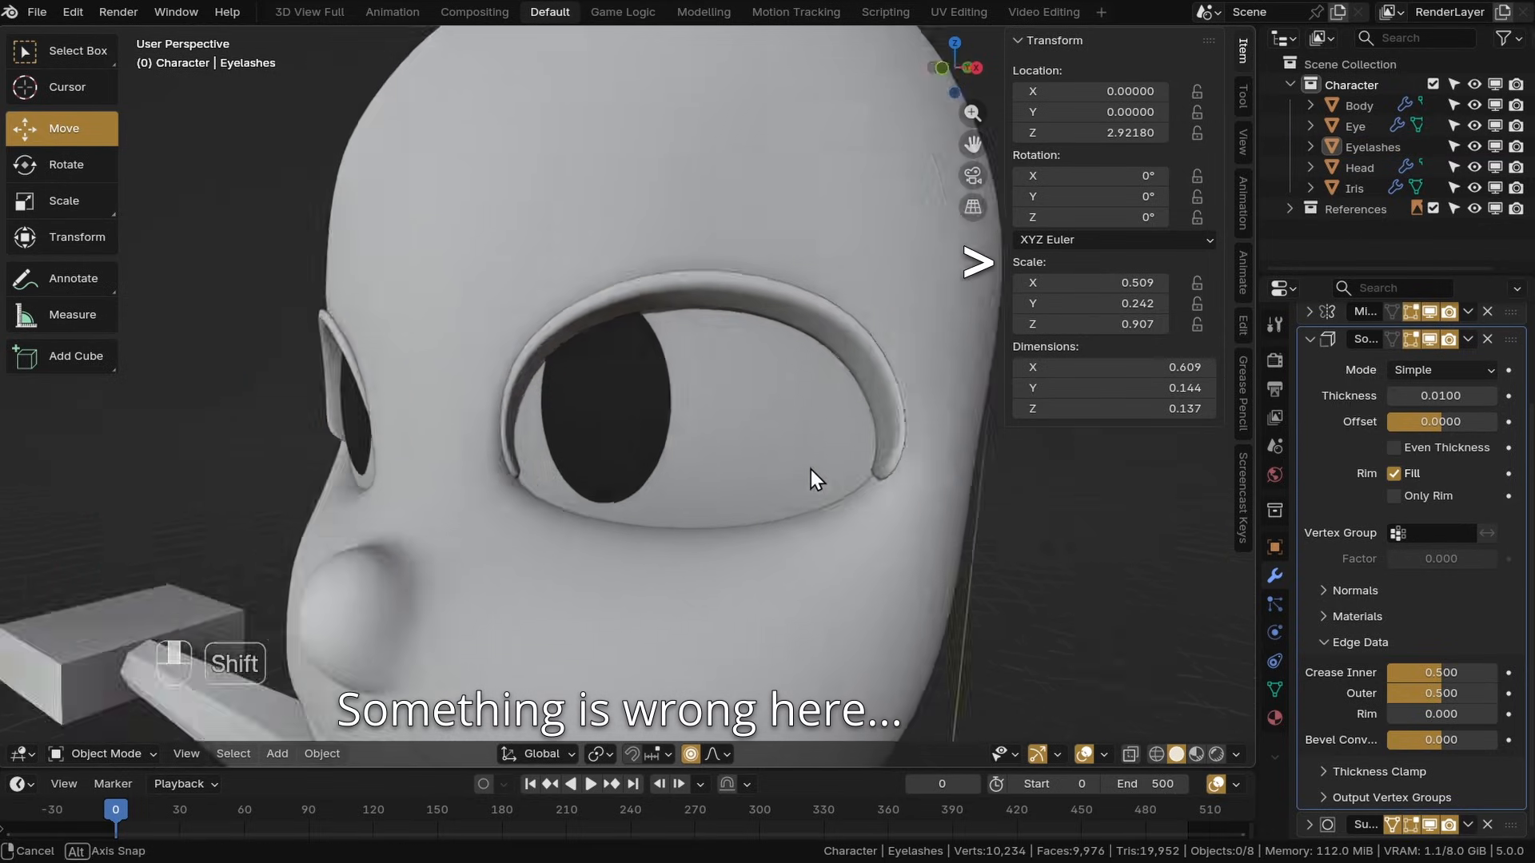
middle_drag(810, 468, 480, 320)
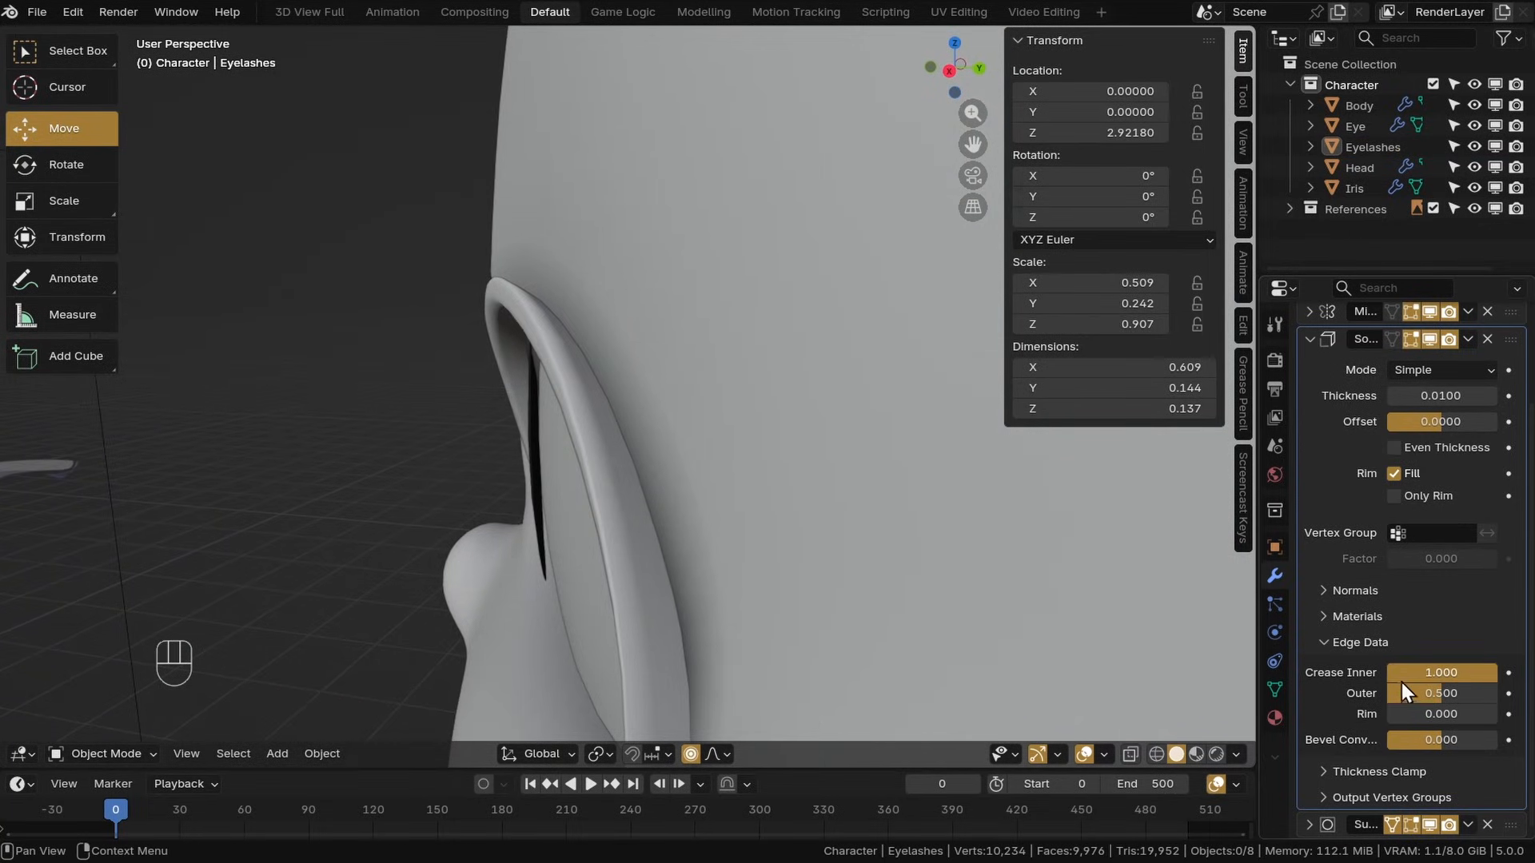
middle_drag(512, 461, 720, 410)
shift+drag(1441, 395, 1449, 396)
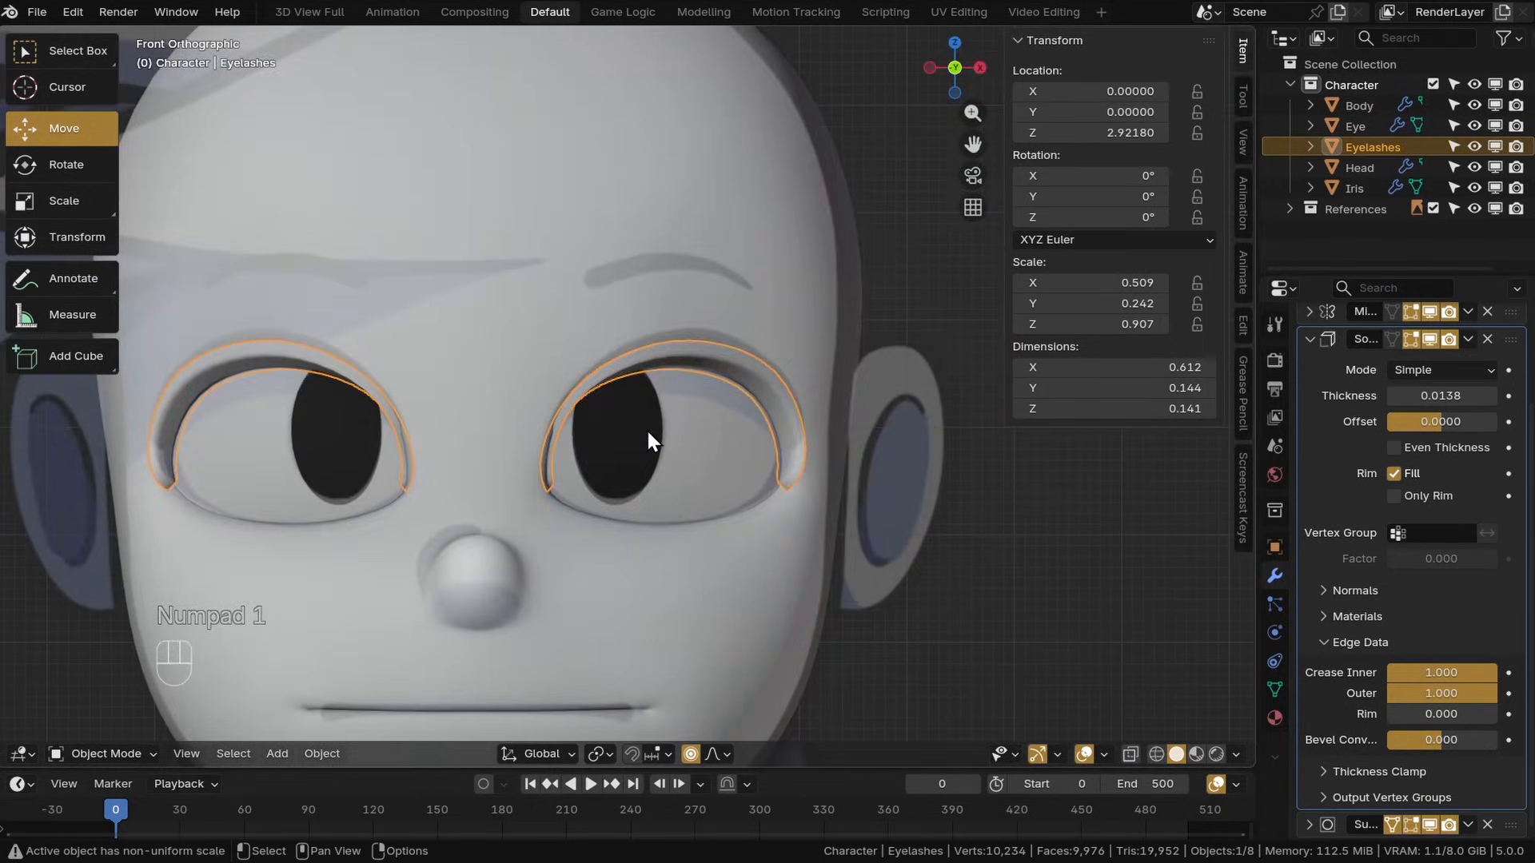
Add a loop cut running along the middle of the eyelash strip
key(KP_1)
middle_drag(612, 456, 837, 547)
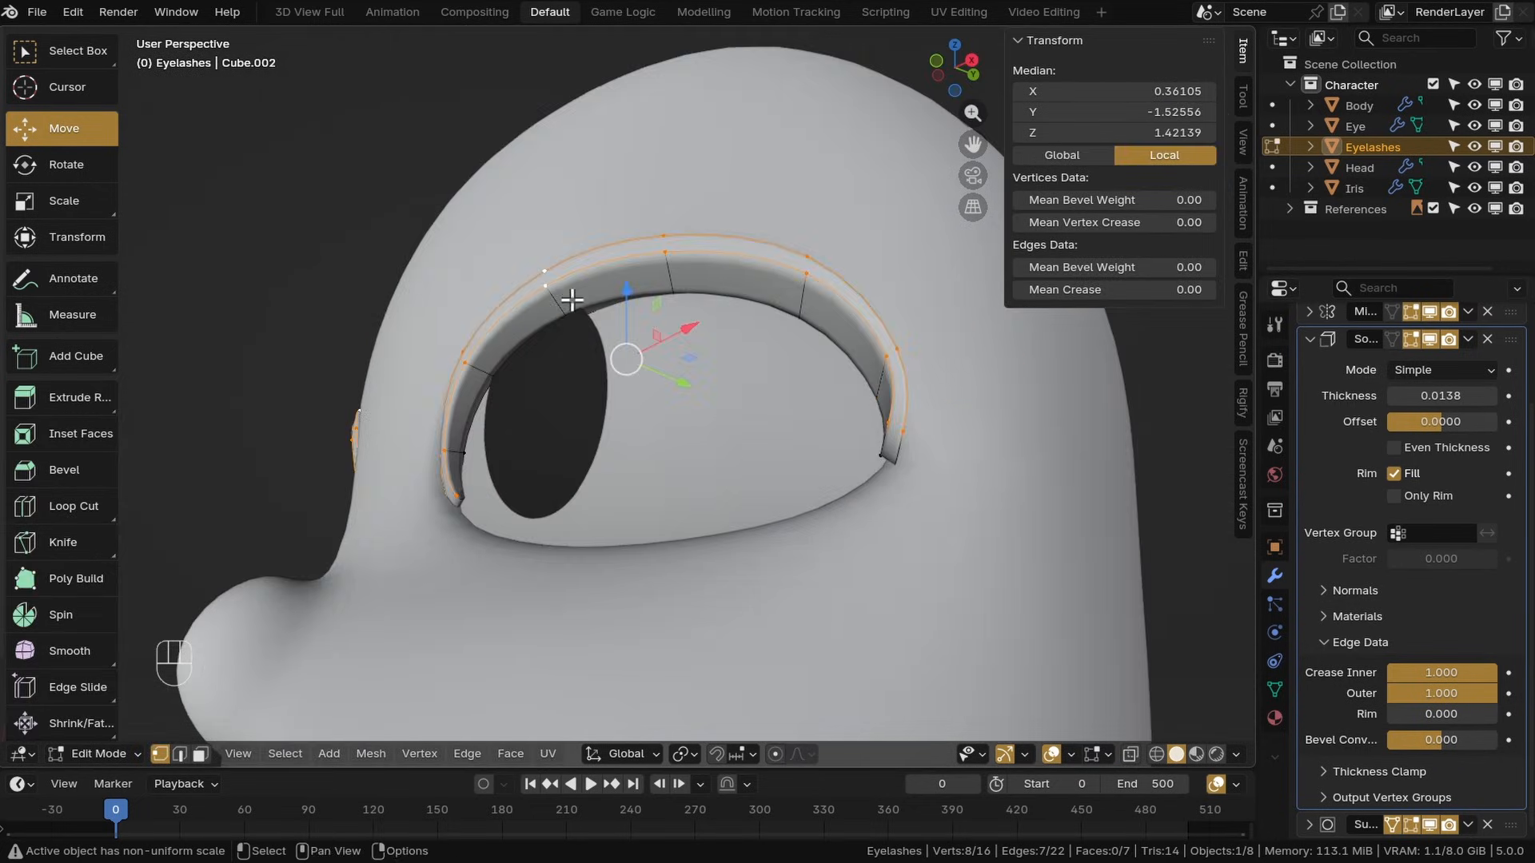
middle_drag(572, 301, 612, 362)
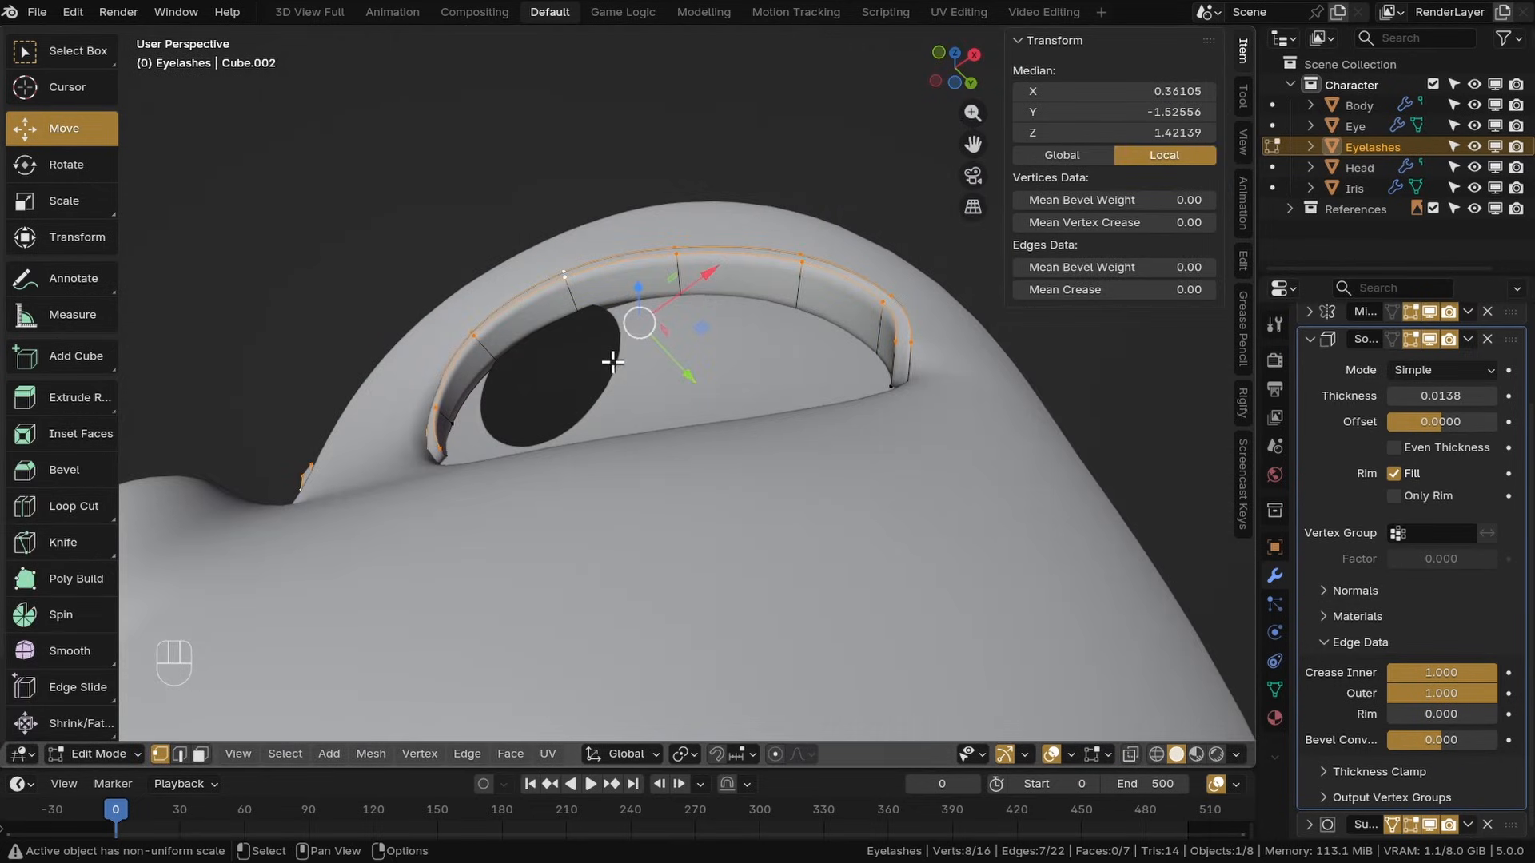
click(463, 754)
click(491, 577)
middle_drag(512, 559, 572, 562)
key(ctrl+z)
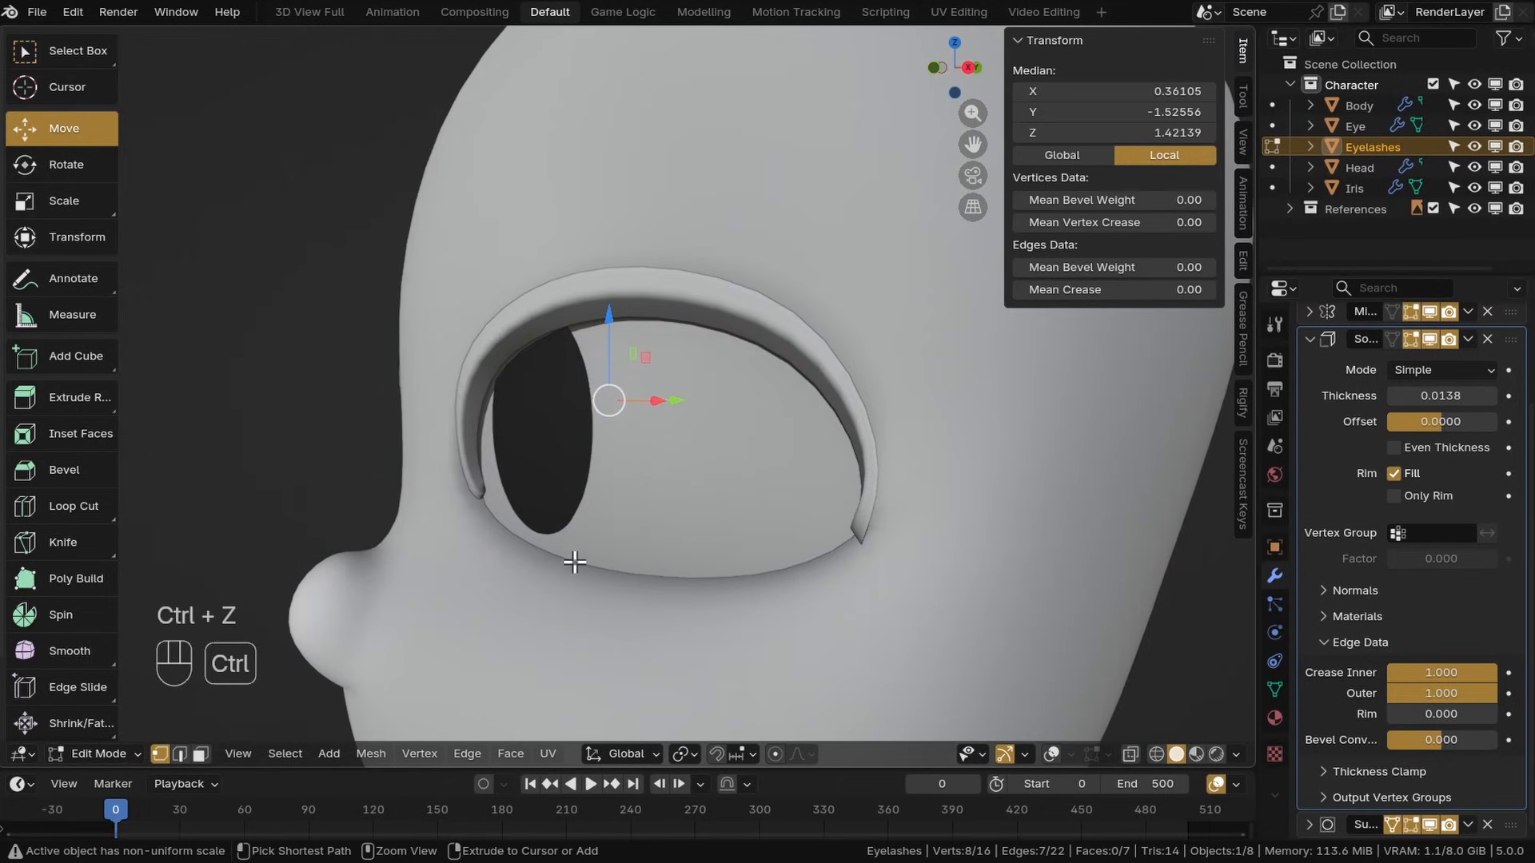
key(ctrl+r)
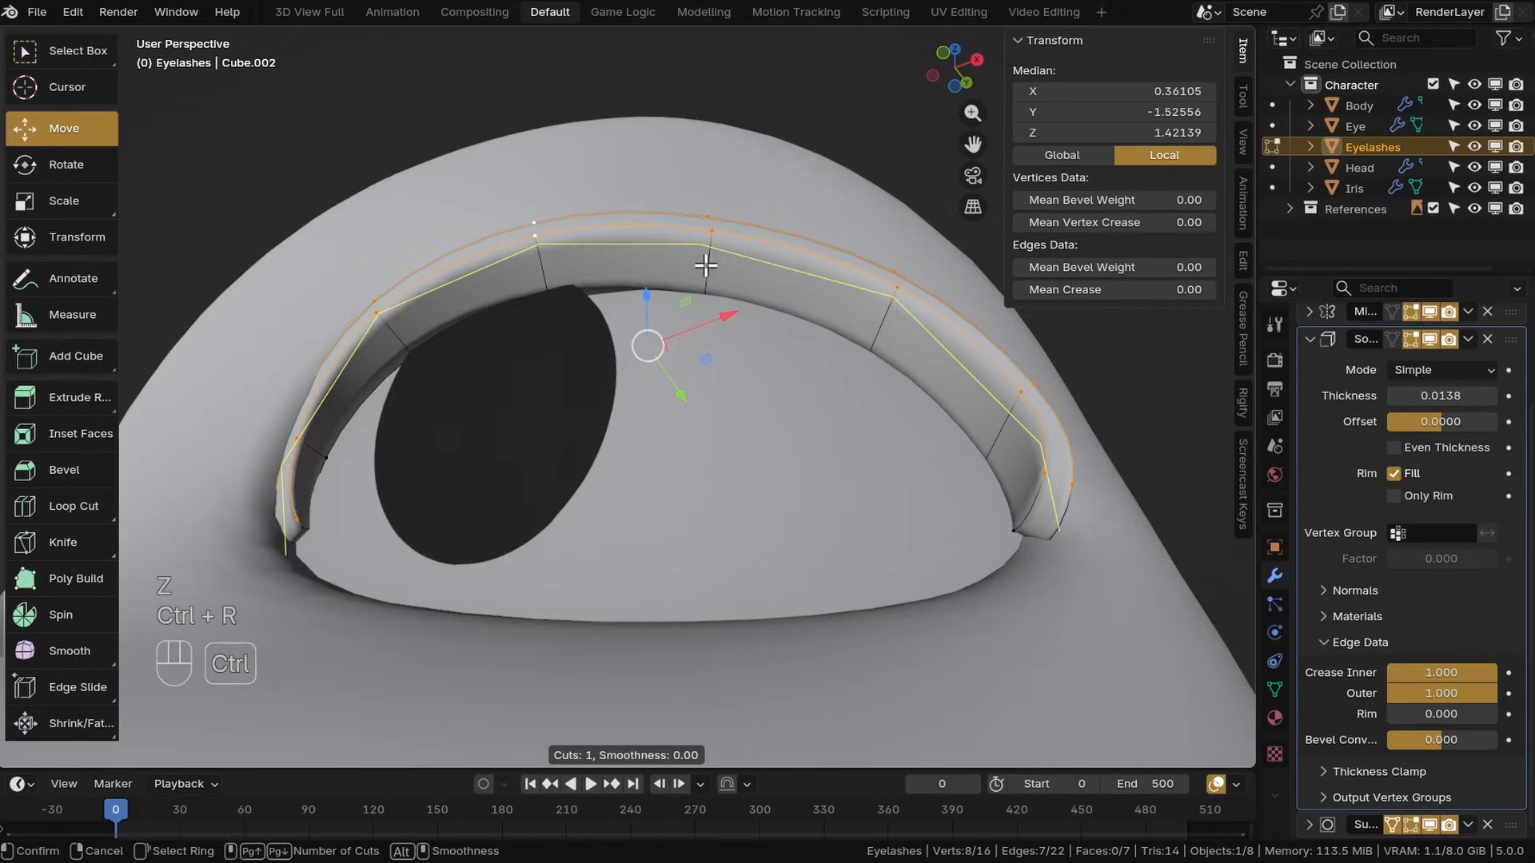
click(704, 262)
right_click(703, 258)
key(z)
shift+middle_drag(712, 312, 708, 433)
key(z)
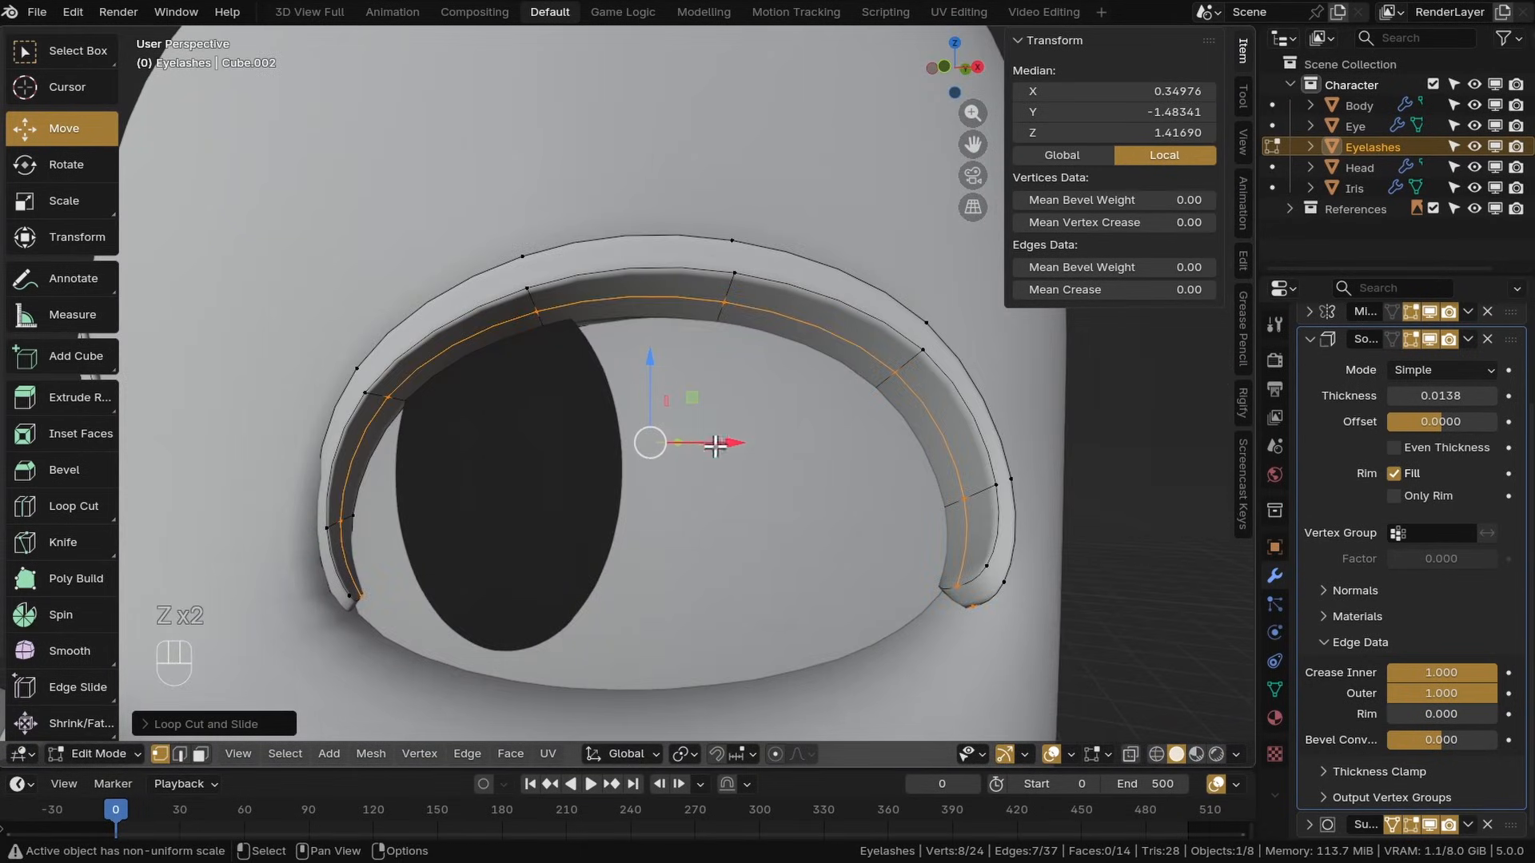
Return to Object Mode and assign the existing Black material to the eyelashes
click(92, 753)
click(137, 614)
click(1275, 718)
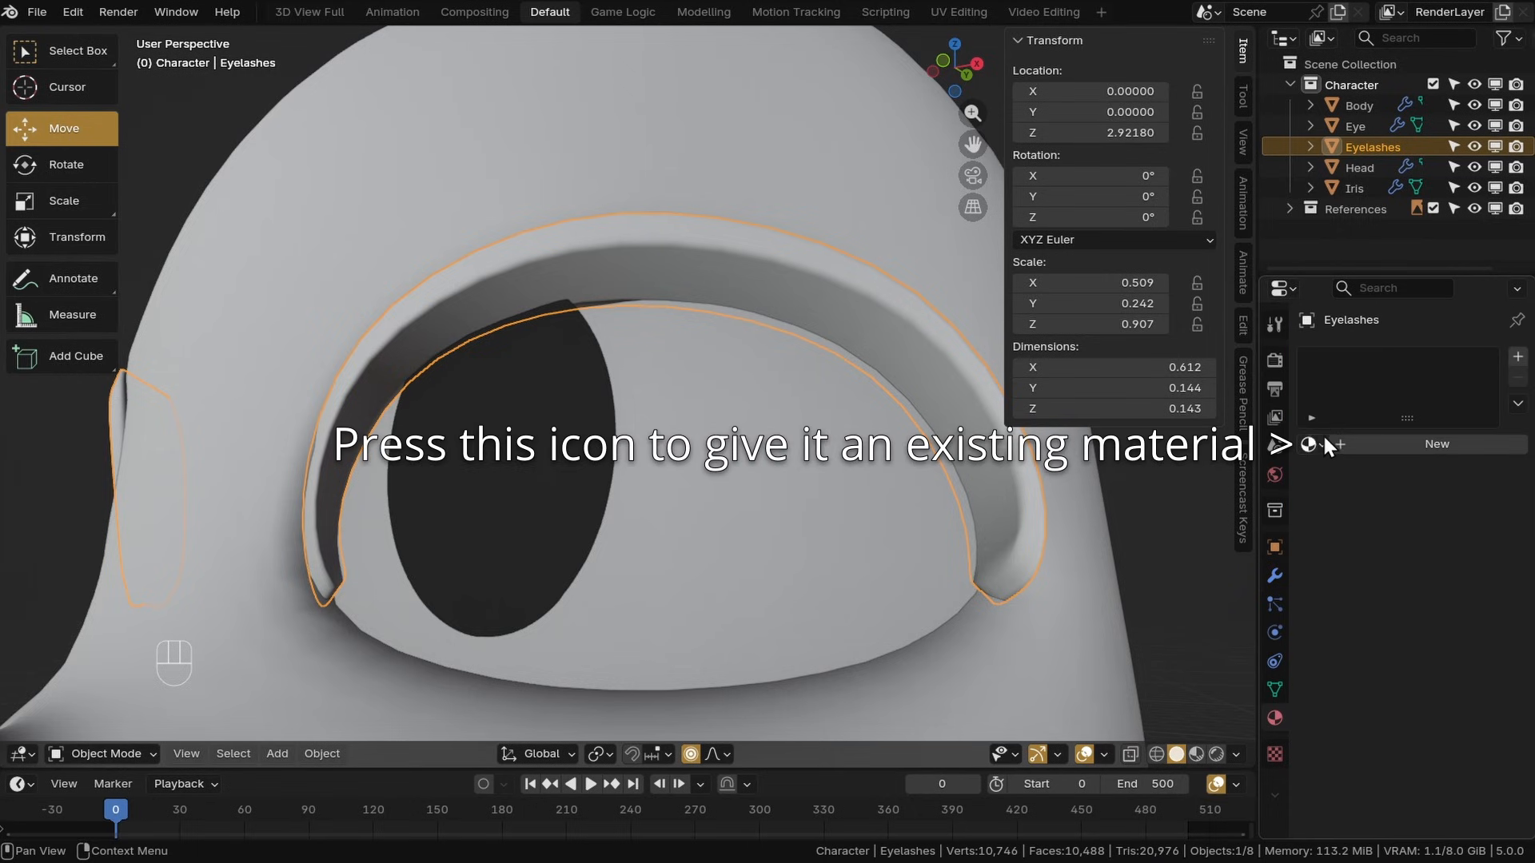
click(1311, 444)
click(1135, 477)
Move the vertices at the eyelash strip's outer end to reshape its tip
scroll(1033, 501, down, 7)
middle_drag(1034, 502, 757, 401)
scroll(799, 521, up, 6)
key(Tab)
alt+click(620, 512)
key(g)
click(627, 469)
key(g)
click(746, 482)
click(664, 303)
key(g)
click(684, 290)
click(791, 329)
middle_drag(863, 320, 661, 384)
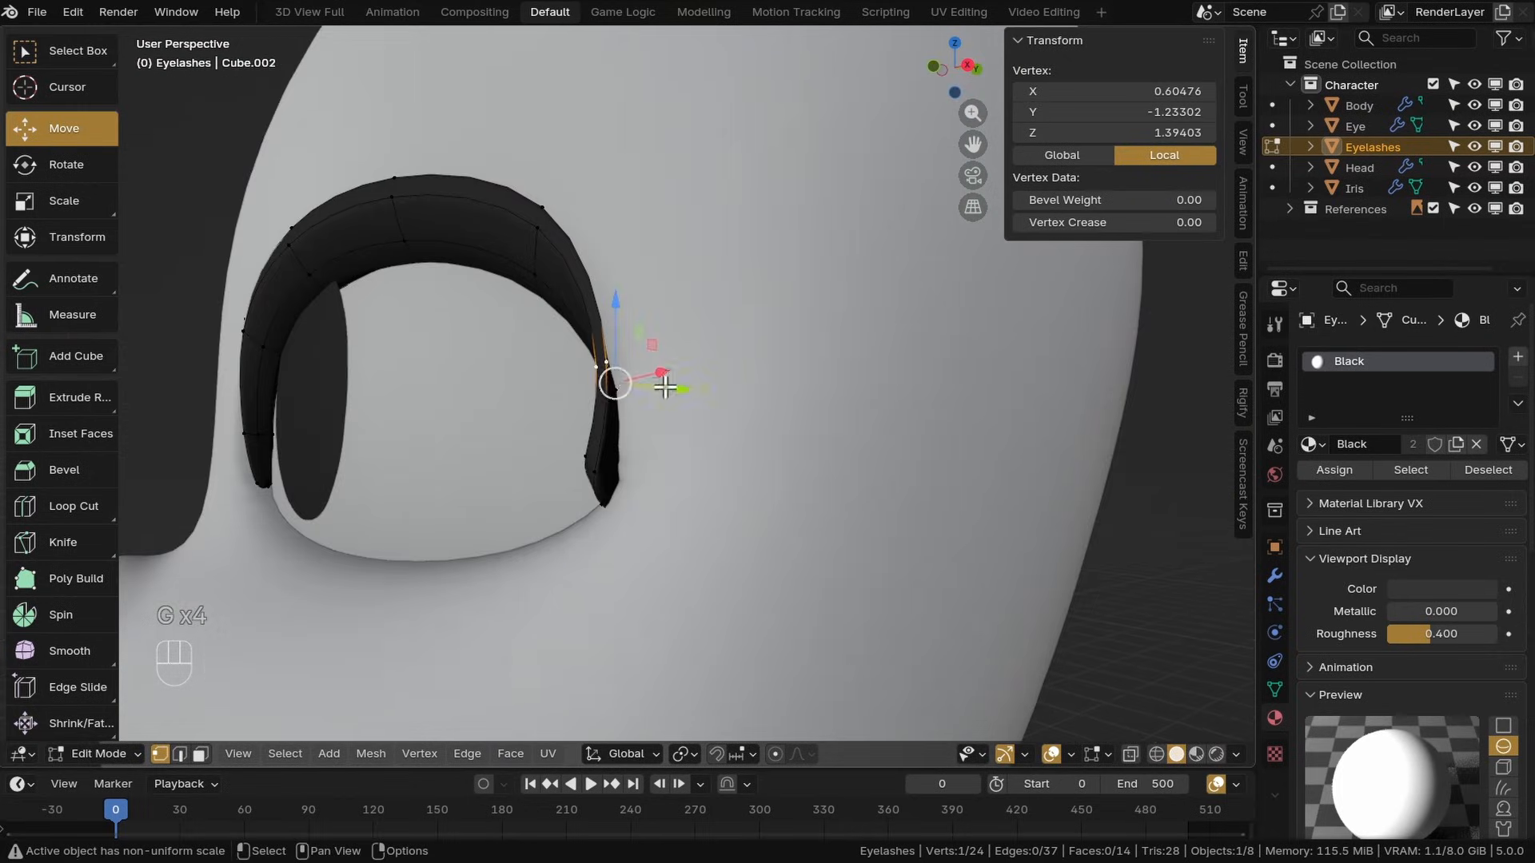
alt+click(578, 363)
middle_drag(514, 356, 710, 416)
Rotate and move the outer tip vertices so the eyelash end tapers outward
key(r)
drag(713, 422, 735, 422)
click(735, 421)
key(g)
middle_drag(735, 422, 807, 511)
key(r)
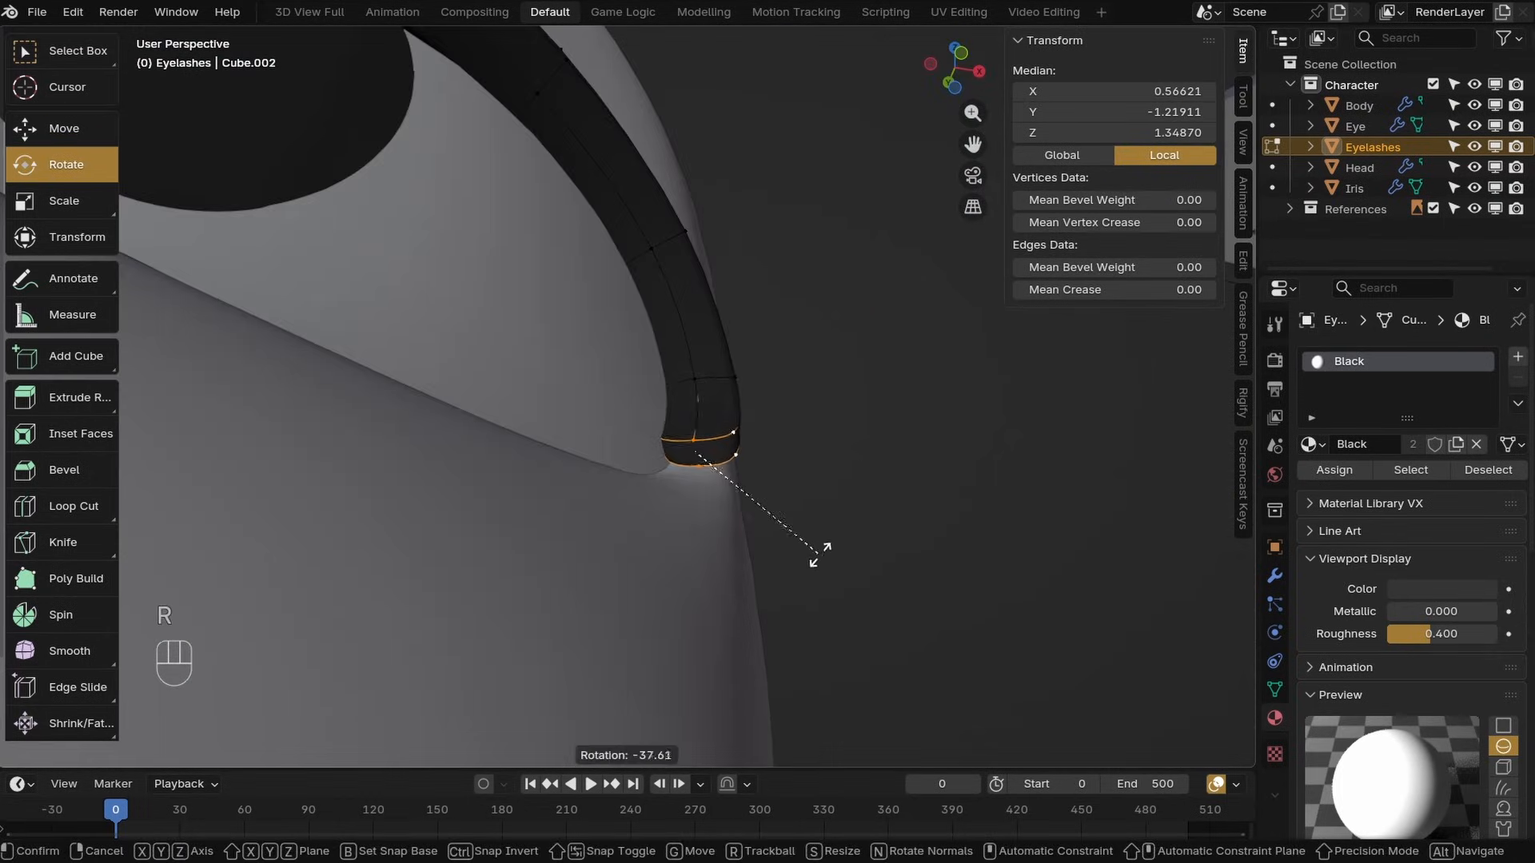
click(816, 554)
key(g)
mouse_move(703, 405)
middle_down()
mouse_move(501, 420)
mouse_move(720, 415)
middle_up()
click(772, 331)
key(g)
middle_drag(772, 331, 592, 507)
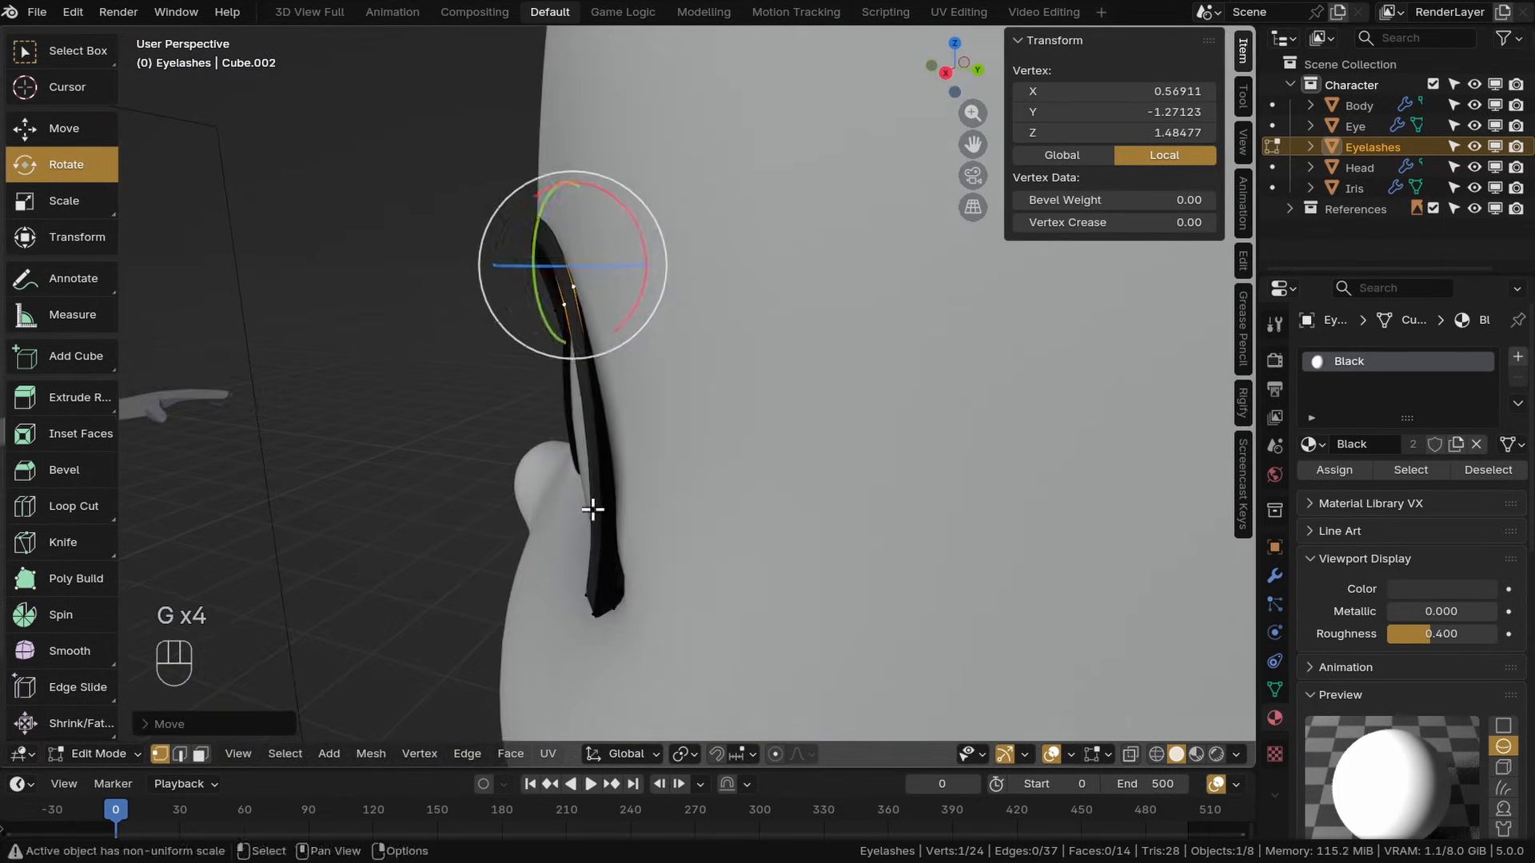
click(622, 551)
key(g)
click(625, 559)
middle_drag(626, 559, 690, 389)
In front view, move and shrink-fatten the strip's outer-end vertices to thin the eyelash tip
key(KP_1)
click(678, 380)
scroll(736, 408, up, 2)
key(g)
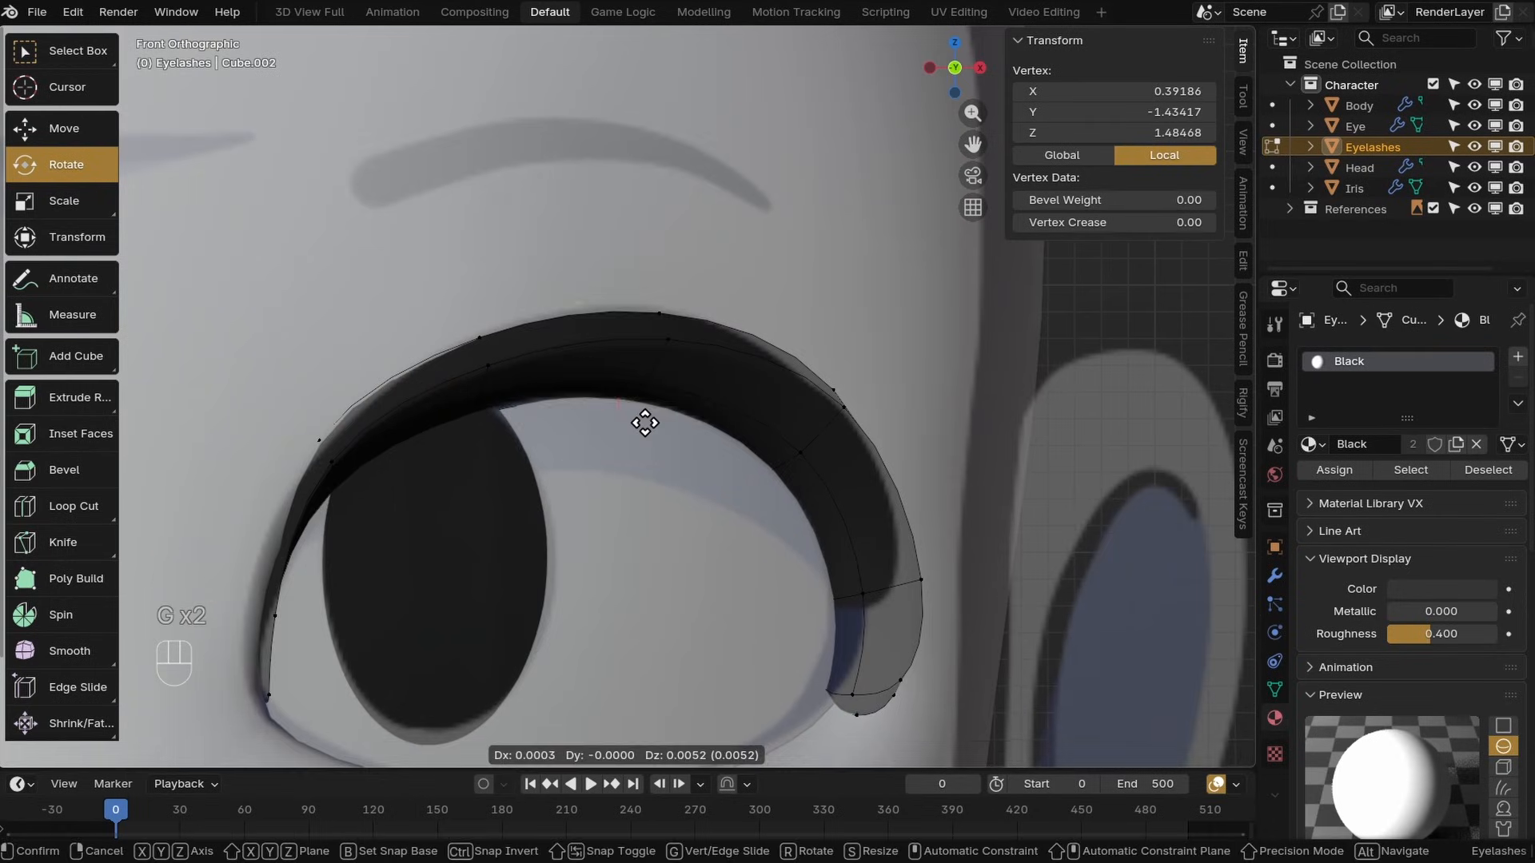
click(645, 422)
click(775, 468)
click(839, 559)
middle_drag(839, 560, 731, 491)
alt+click(772, 566)
key(alt+s)
middle_drag(782, 550, 541, 490)
Slide single vertices along the strip's edges near the inner corner, undoing the last slide
key(g)
click(592, 548)
middle_drag(592, 549, 682, 408)
key(z)
key(z)
click(590, 514)
key(g)
key(g)
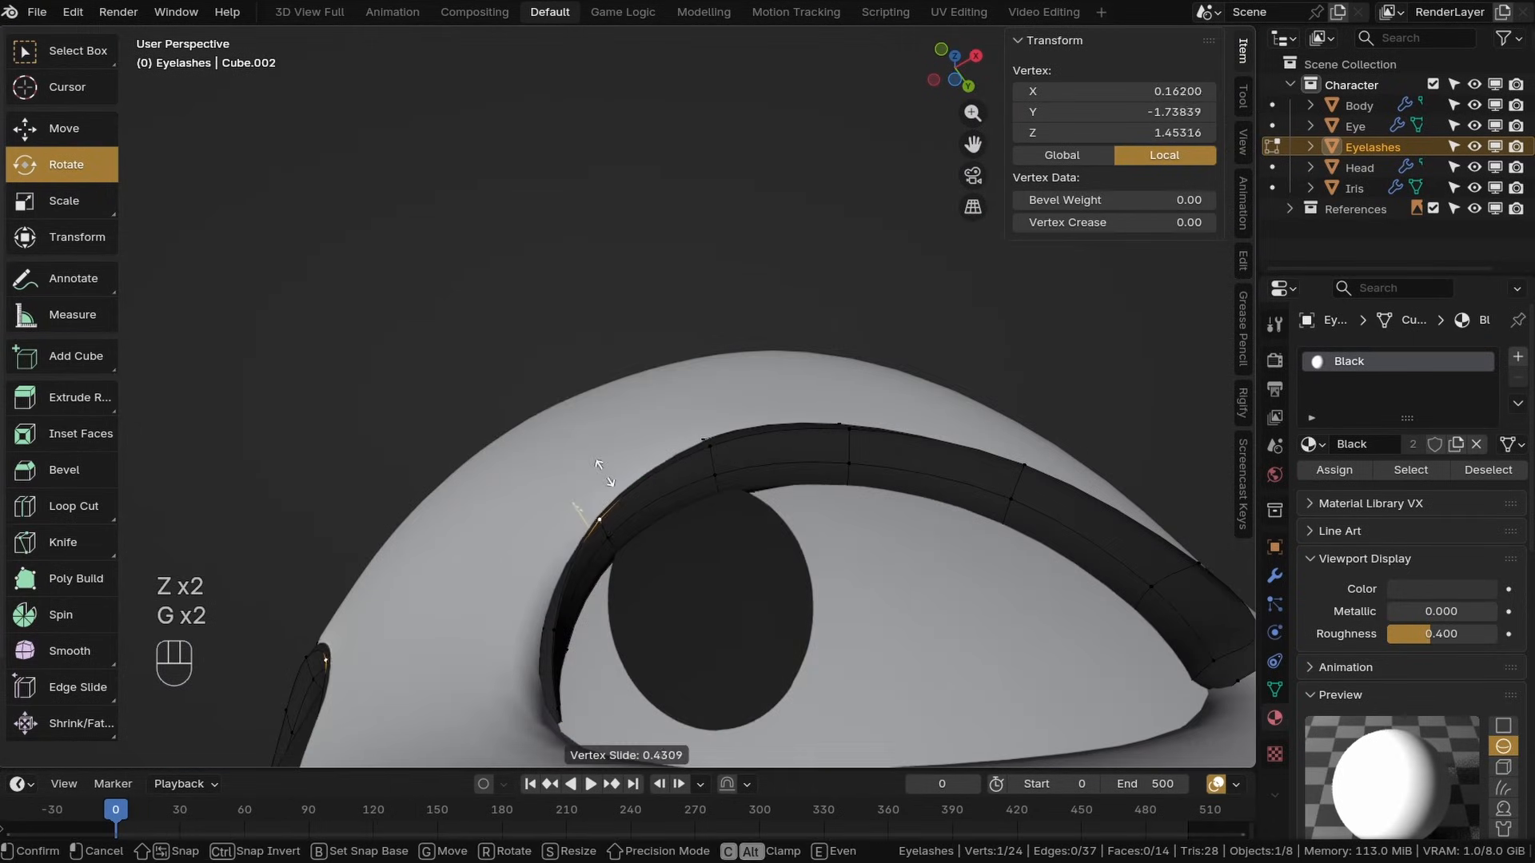
shift+click(844, 432)
key(g)
key(g)
key(ctrl+z)
Set the eyelash Solidify thickness to 0.0088 and shrink-fatten the whole eyelash strip slightly thinner
click(1275, 575)
shift+drag(1440, 521, 1431, 521)
key(a)
key(alt+s)
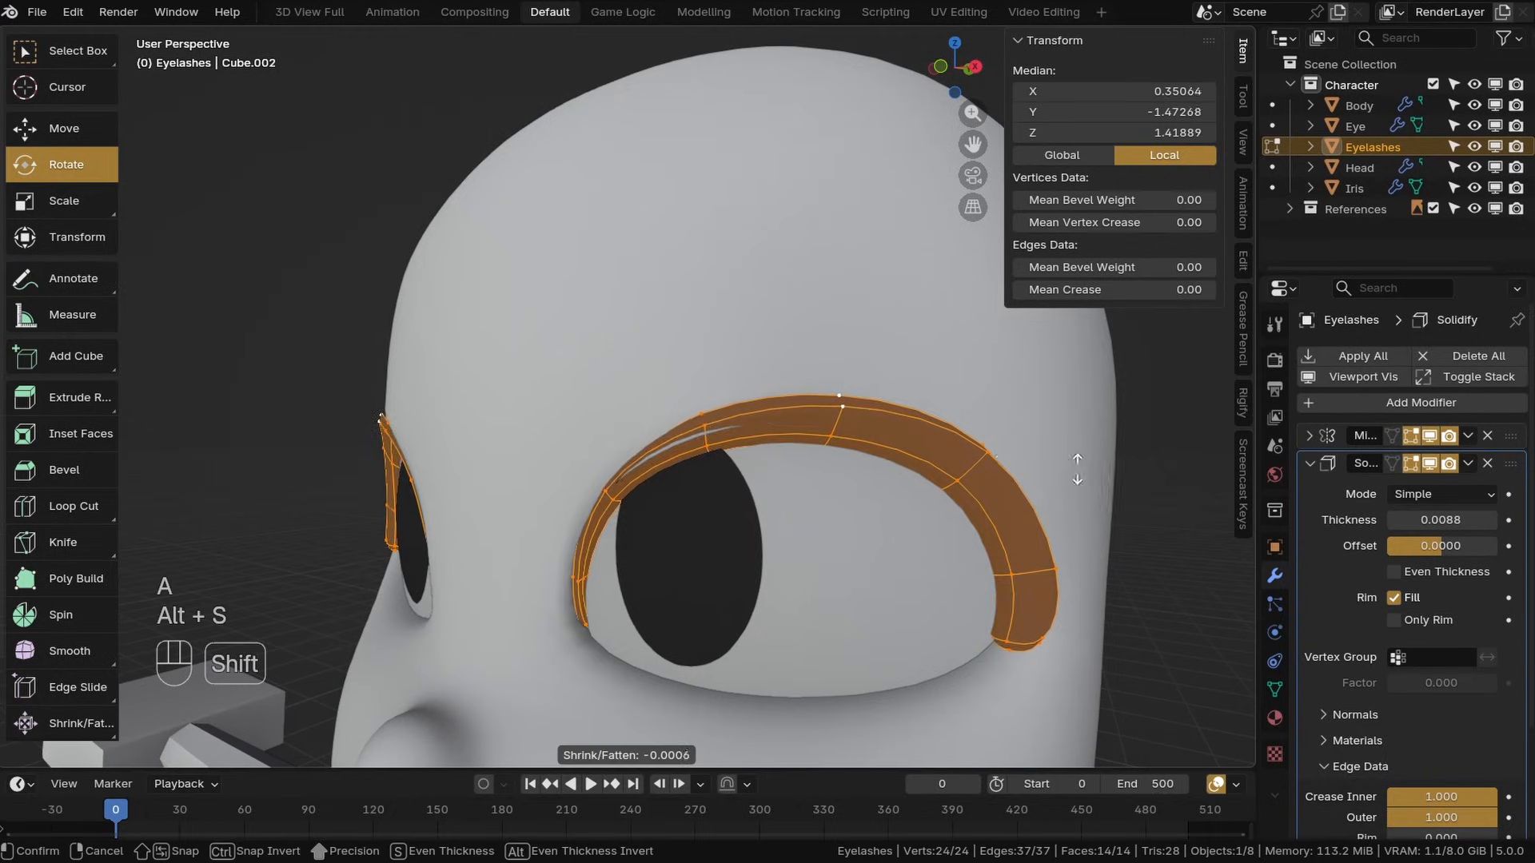
click(1077, 470)
key(z)
middle_drag(1077, 469, 870, 463)
key(z)
Move individual vertices near the eyelash strip's inner corner, undoing the unwanted moves
click(769, 560)
key(g)
middle_drag(811, 571, 792, 466)
click(866, 562)
key(z)
key(z)
click(792, 466)
click(510, 446)
key(g)
click(606, 500)
click(526, 448)
key(g)
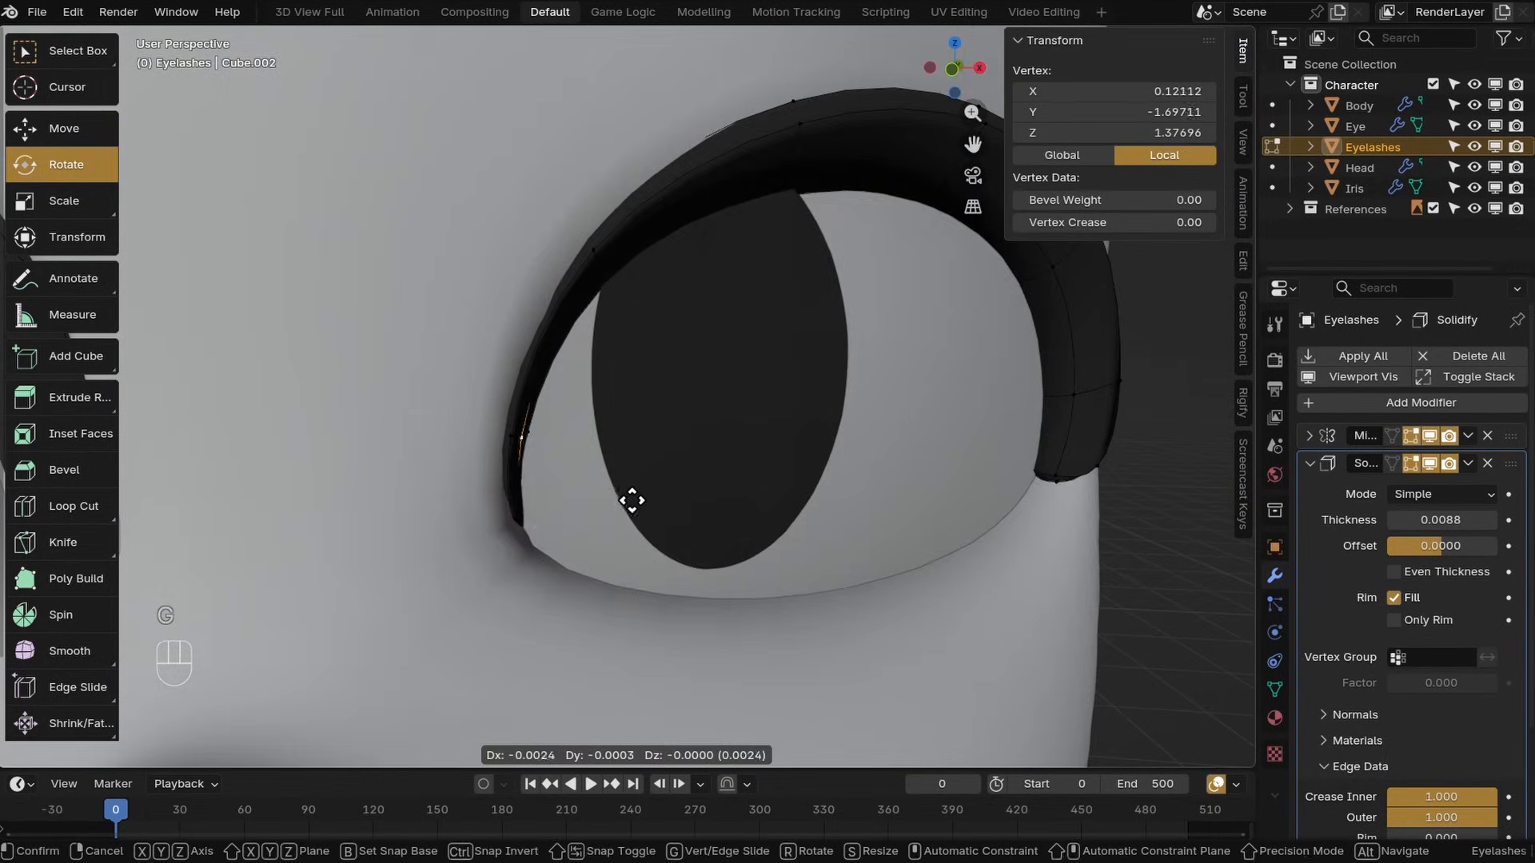
click(631, 504)
key(z)
key(z)
key(z)
middle_drag(631, 504, 583, 353)
In front view, move and scale the eyelash strip's outer-tip vertices to narrow the tip
key(KP_1)
key(z)
scroll(799, 426, up, 9)
alt+click(779, 404)
key(g)
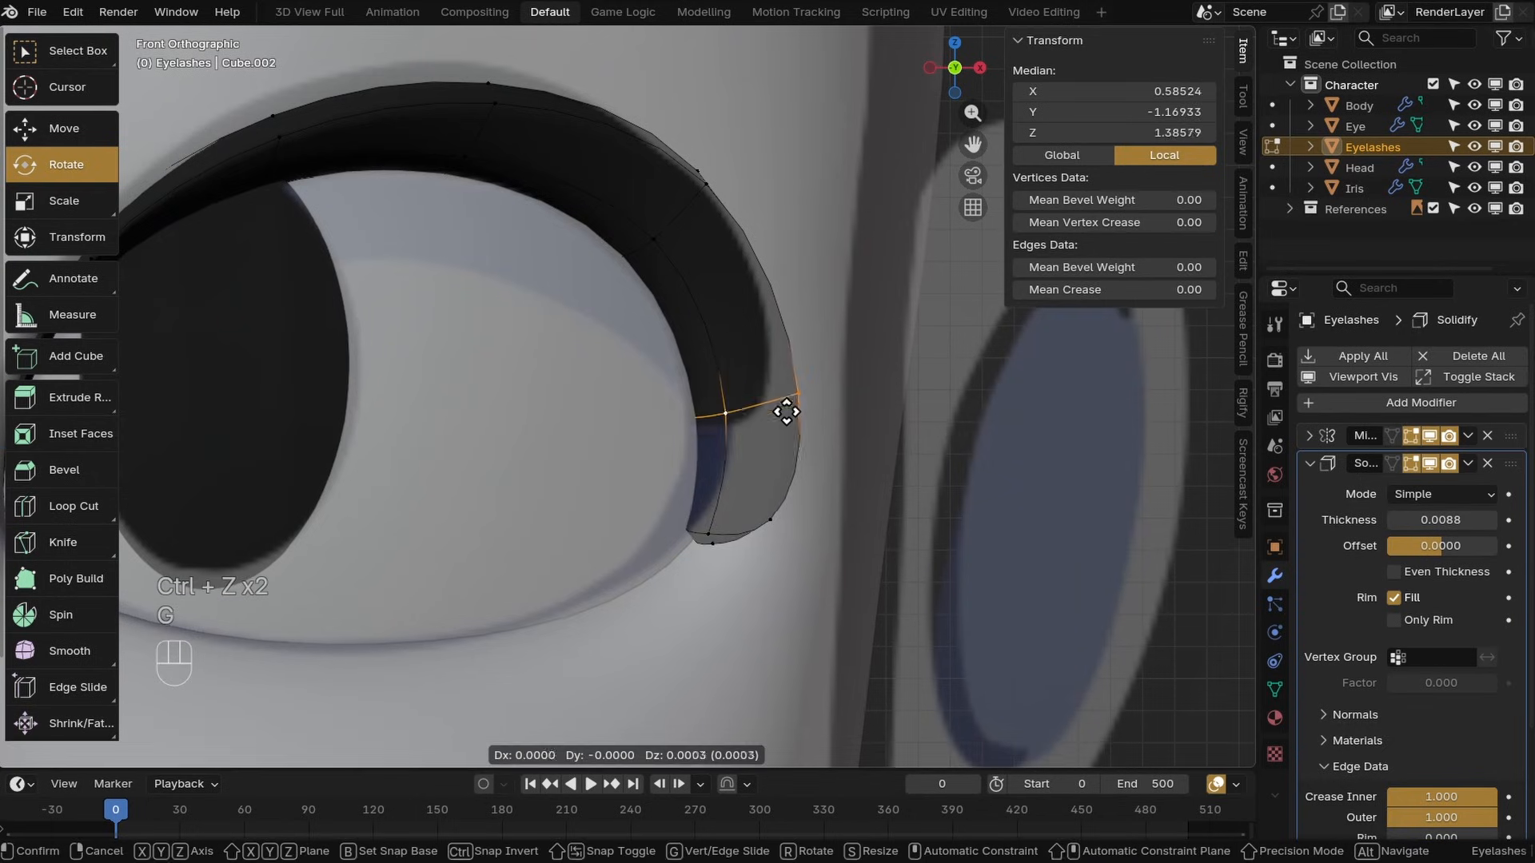
click(785, 395)
alt+click(744, 527)
key(g)
key(g)
click(771, 441)
key(s)
shift+middle_drag(807, 468, 703, 508)
Slide, rotate and move the outer-tip vertices to shape the eyelash's curled end
key(g)
key(g)
click(720, 448)
middle_drag(720, 448, 827, 293)
key(r)
click(827, 294)
middle_drag(679, 436, 676, 529)
key(g)
click(702, 416)
Switch to the head object in Edit Mode and add a loop cut inside the eye socket
click(96, 754)
click(94, 730)
click(314, 679)
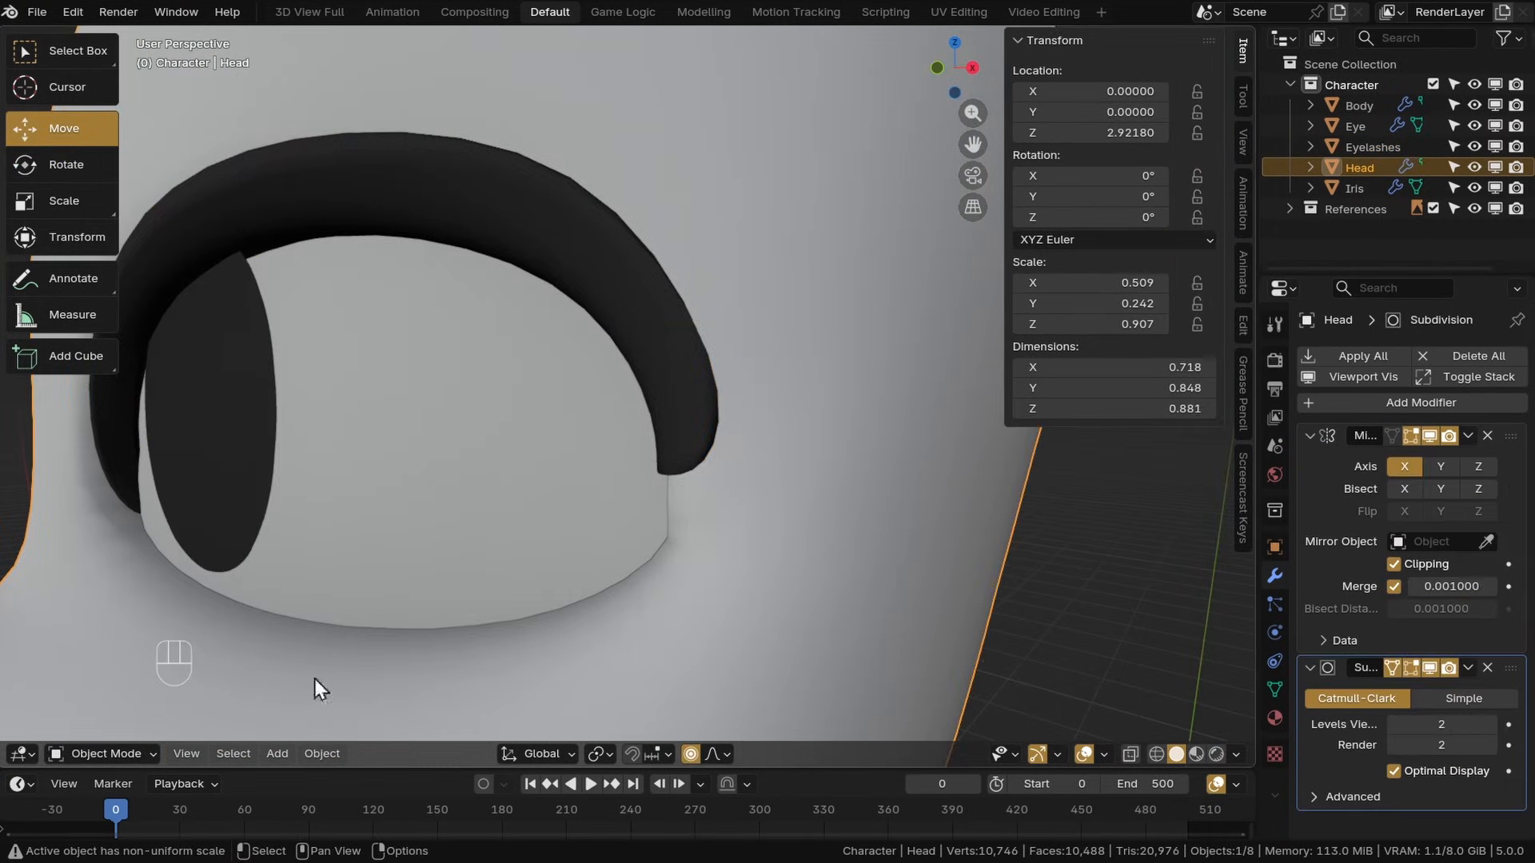
click(96, 754)
click(94, 710)
click(670, 478)
shift+click(664, 565)
click(767, 473)
middle_drag(767, 473, 680, 472)
alt+click(723, 424)
drag(1070, 285, 960, 285)
scroll(679, 352, down, 2)
middle_drag(560, 352, 320, 508)
shift+middle_drag(320, 509, 485, 546)
key(ctrl+r)
click(646, 440)
right_click(649, 441)
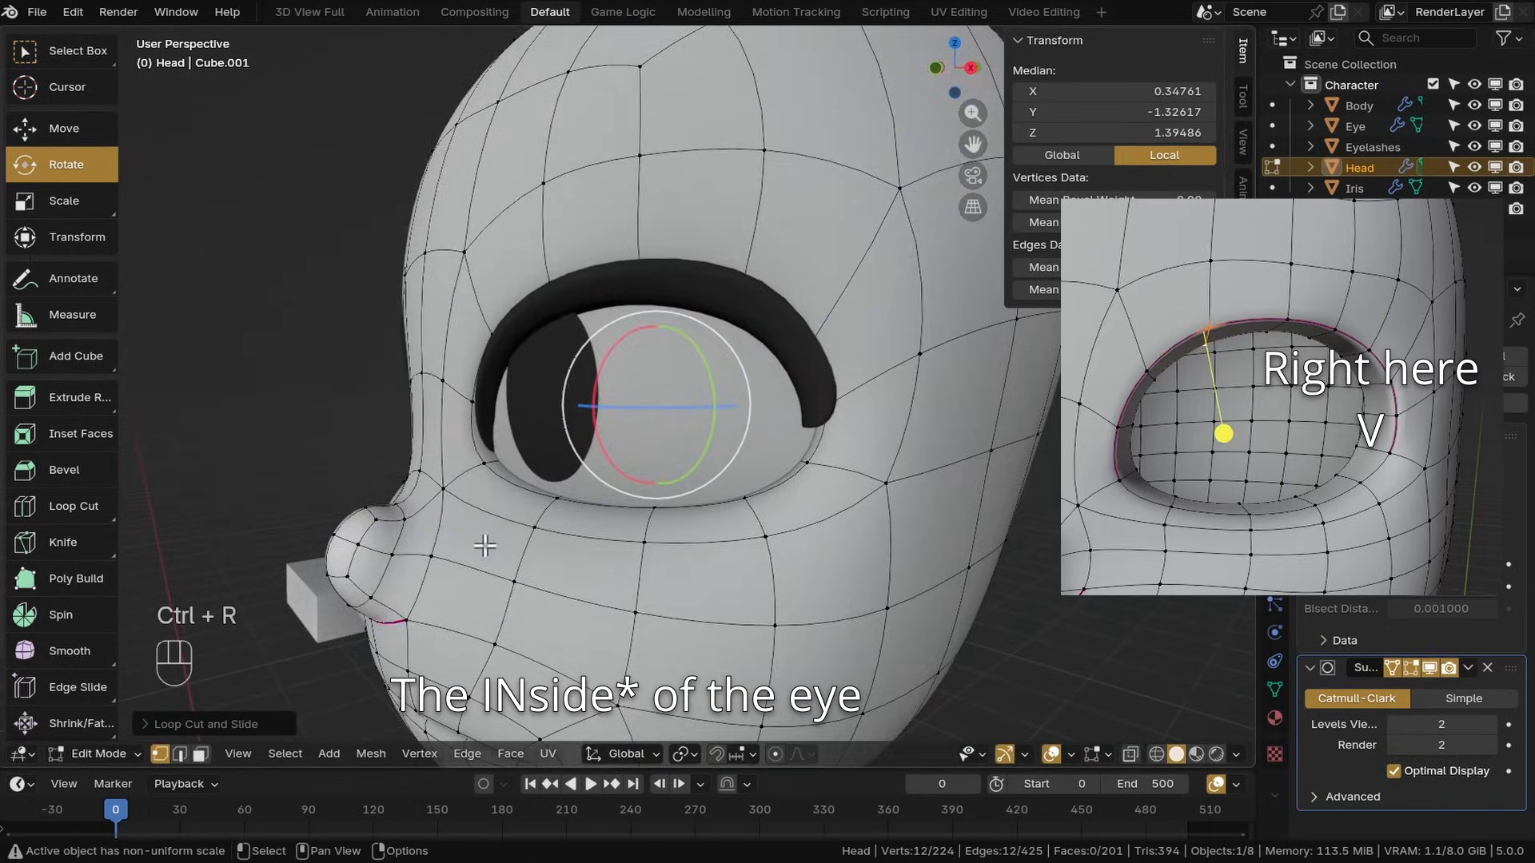
Return to the eyelash strip in Edit Mode and move its outer-tip vertices with proportional editing
key(Tab)
click(549, 408)
key(Tab)
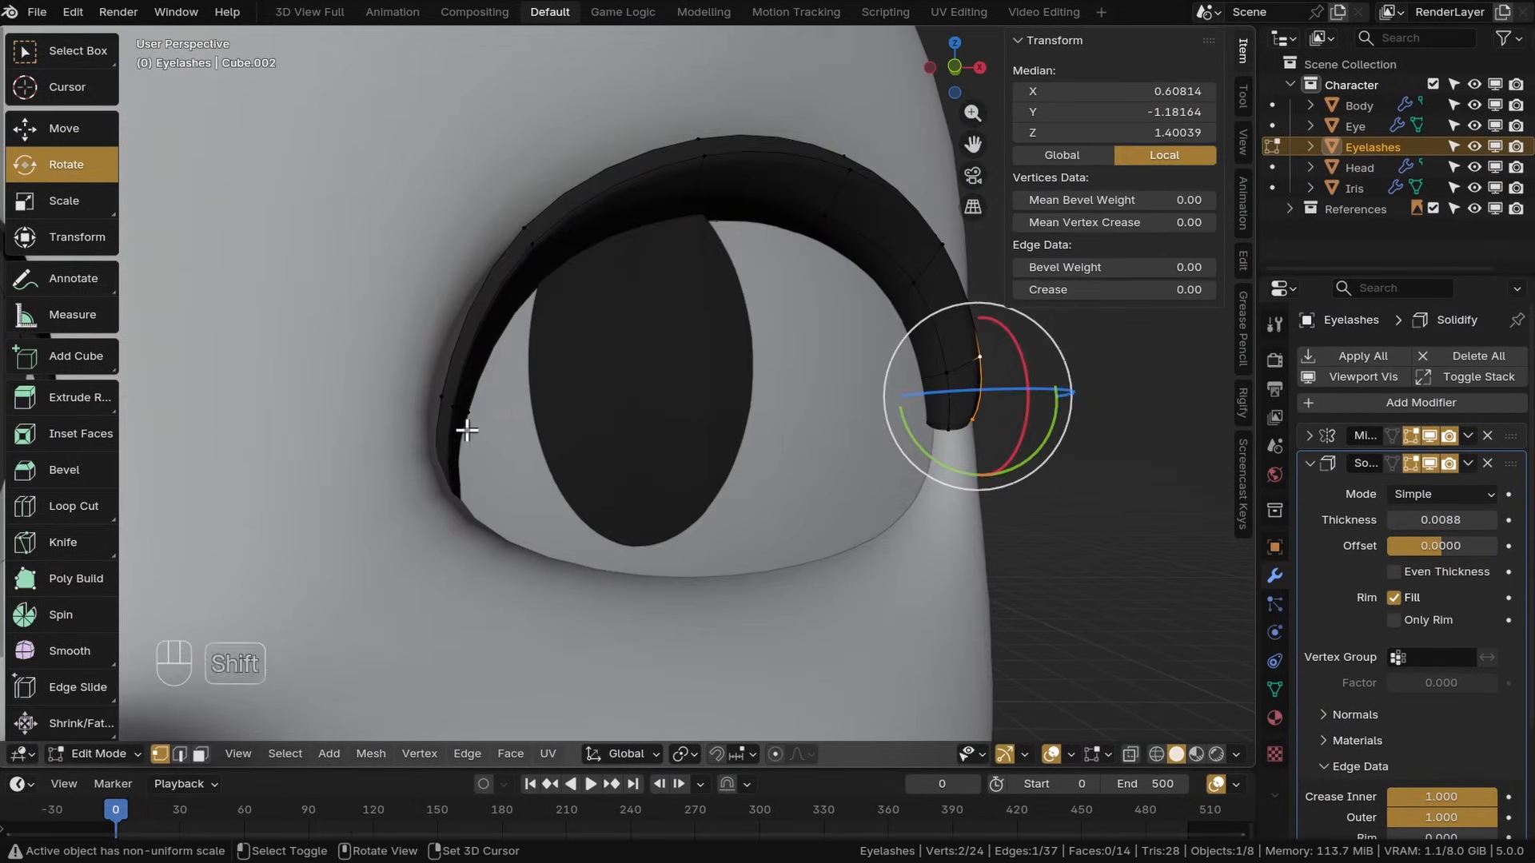
middle_drag(639, 400, 688, 477)
key(g)
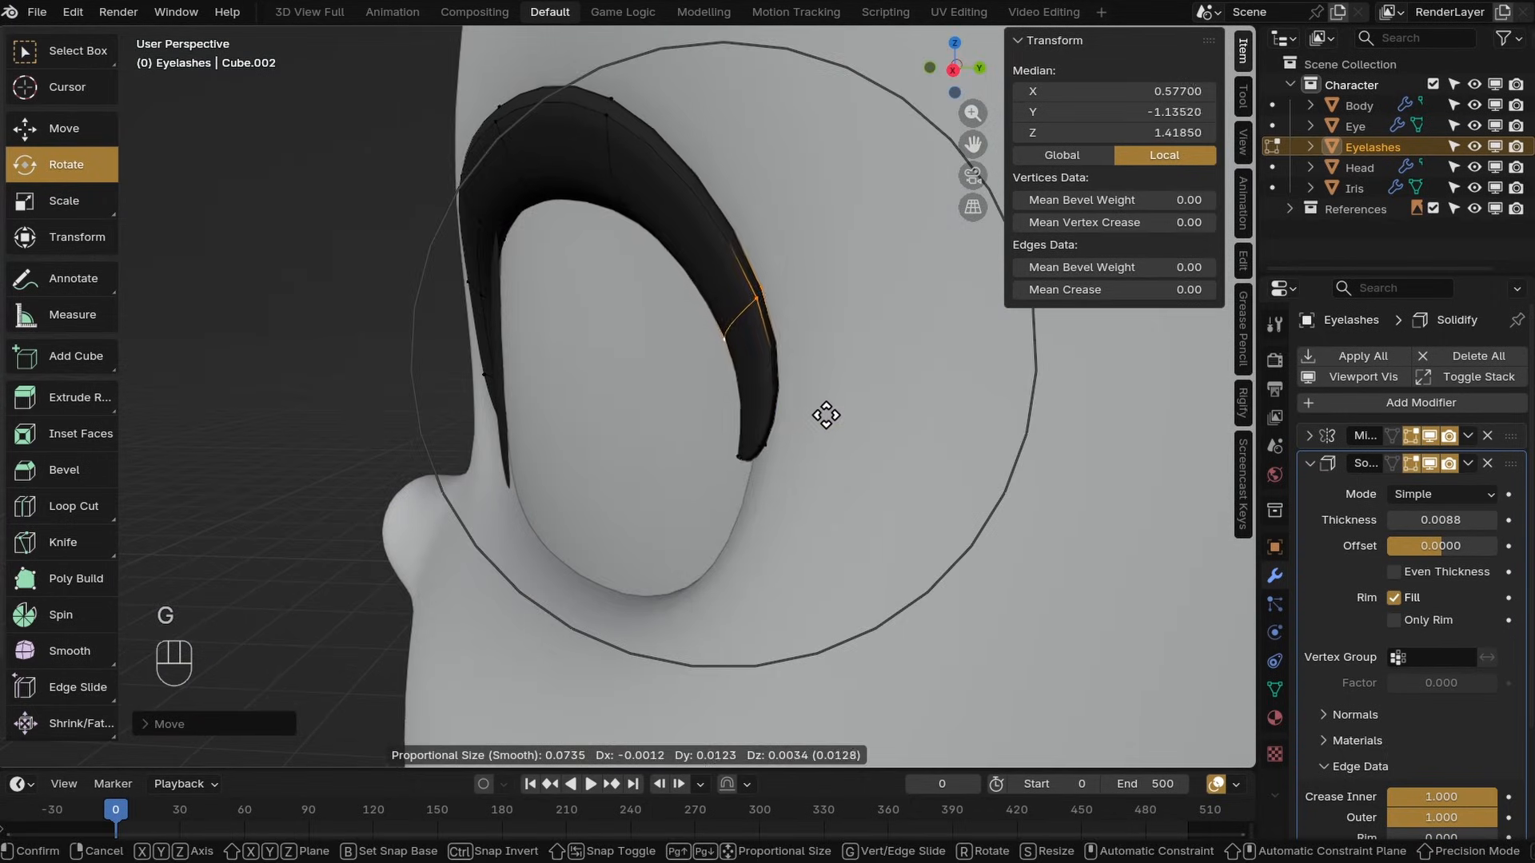
click(823, 415)
scroll(879, 404, up, 3)
alt+click(879, 404)
middle_drag(880, 403, 716, 415)
key(g)
click(752, 424)
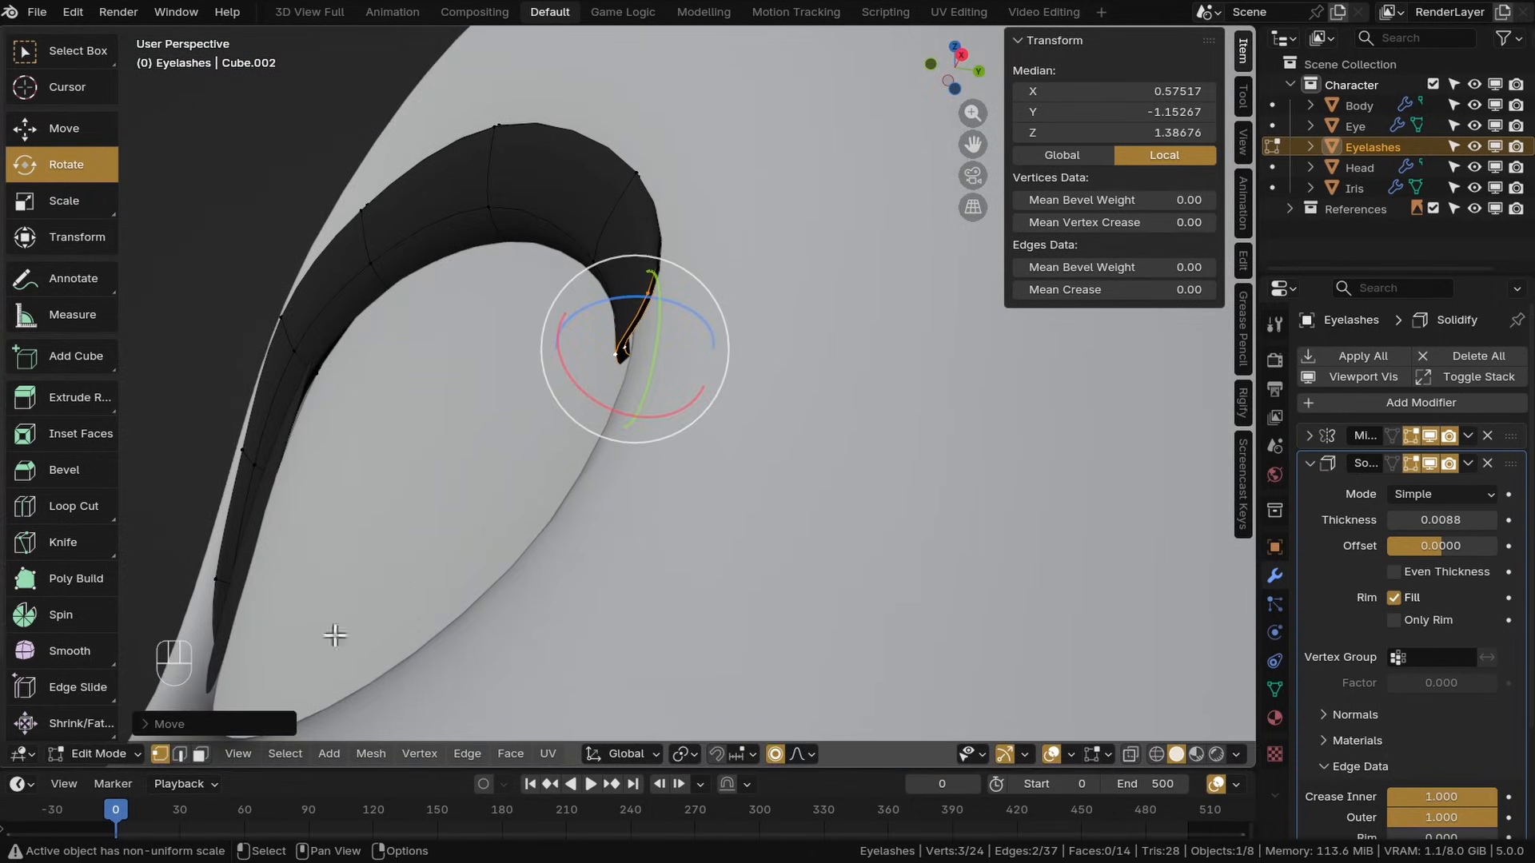
Return to Object Mode and apply the eyelashes object's scale
click(96, 754)
click(87, 727)
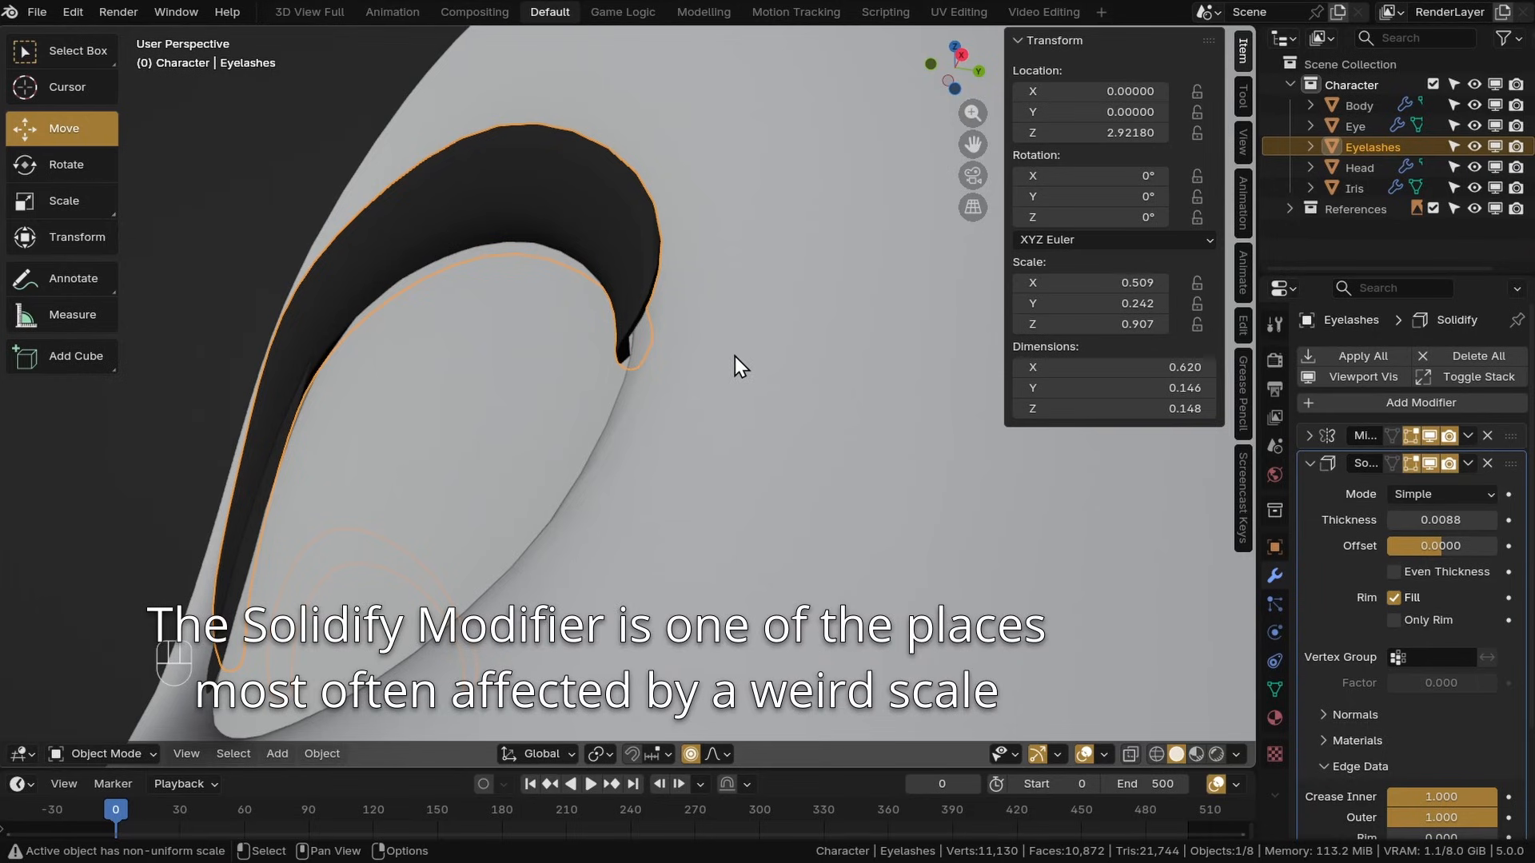
key(ctrl+a)
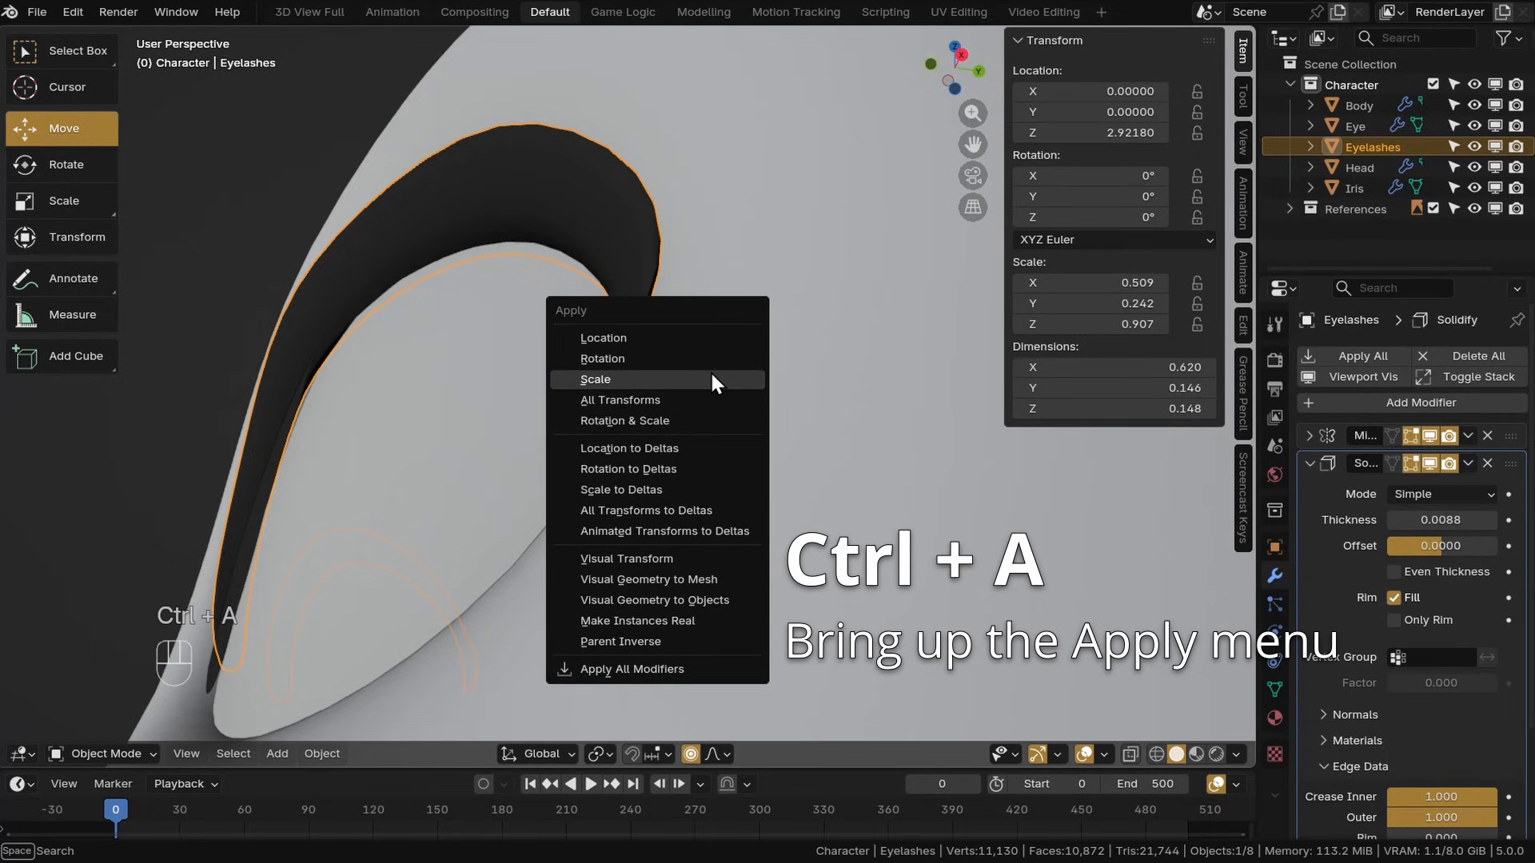
click(711, 373)
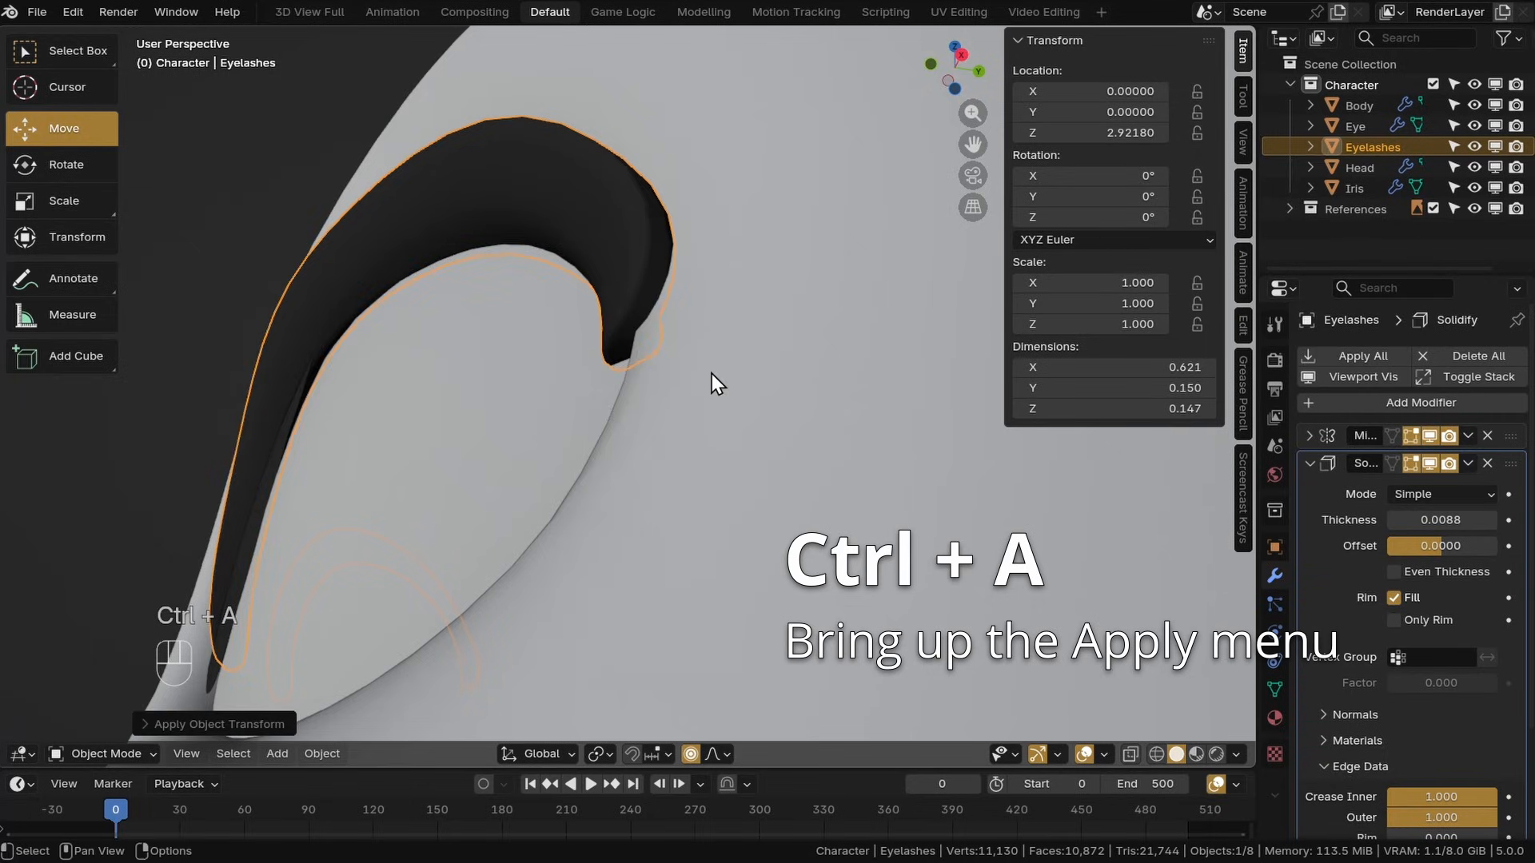
Lower the eyelash Solidify thickness to 0.0054
middle_drag(710, 373, 800, 479)
scroll(632, 423, down, 3)
shift+drag(1442, 520, 1415, 521)
middle_drag(832, 512, 831, 480)
shift+drag(1442, 521, 1451, 520)
middle_drag(879, 598, 704, 576)
In Edit Mode, move a vertex on the eyelash strip's upper edge with proportional editing
click(105, 754)
click(107, 641)
click(563, 363)
key(g)
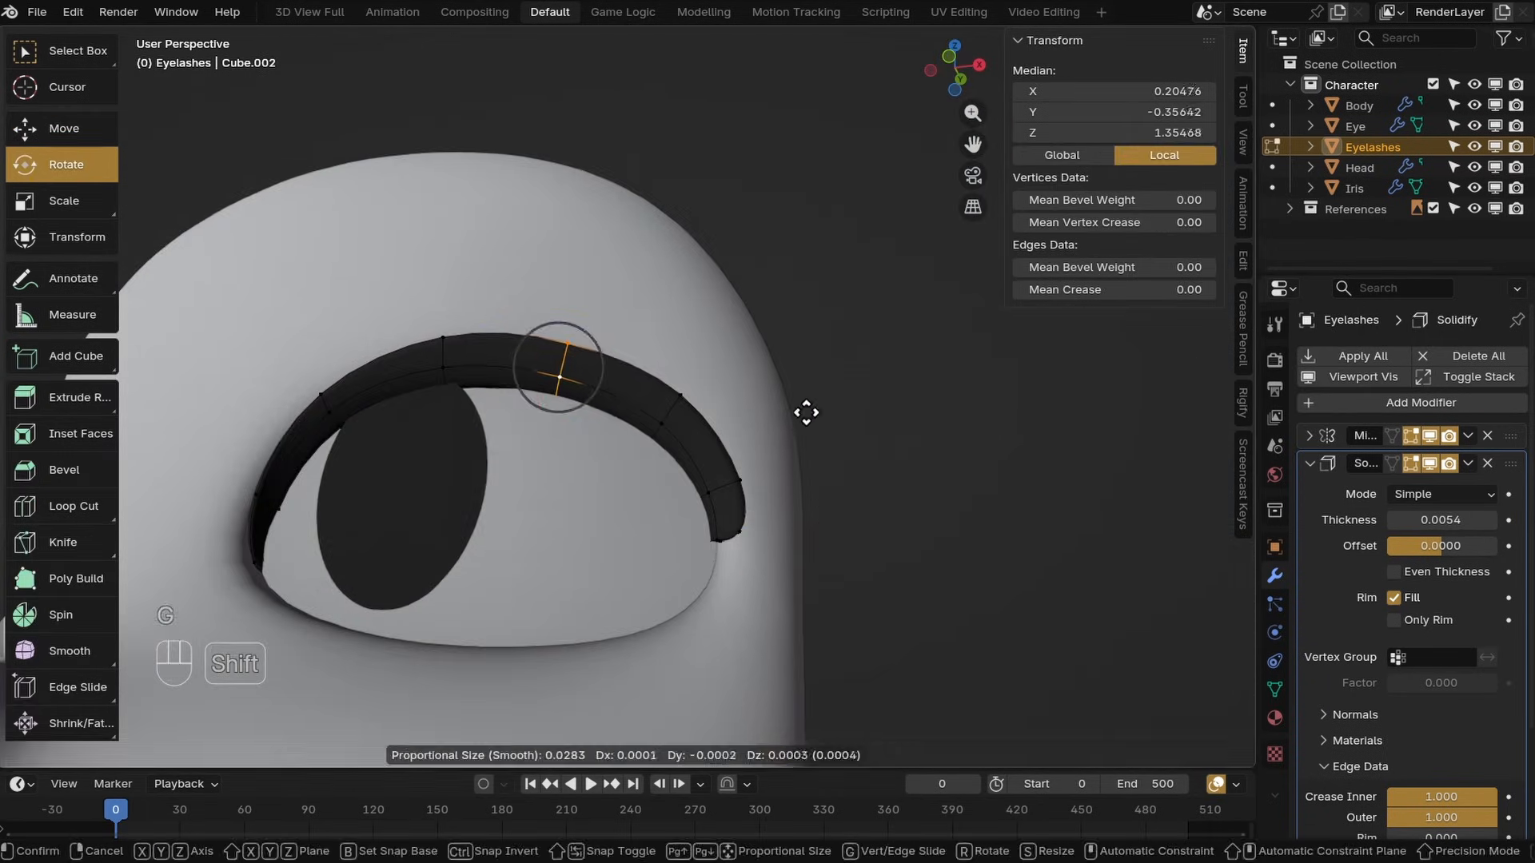
click(805, 411)
Return to Object Mode and save the file
click(125, 756)
click(123, 616)
click(569, 564)
scroll(569, 564, down, 3)
middle_drag(569, 564, 664, 444)
key(ctrl+s)
Apply scale to the remaining objects, including the body
key(ctrl+a)
click(588, 448)
click(629, 638)
scroll(664, 444, down, 3)
key(ctrl+a)
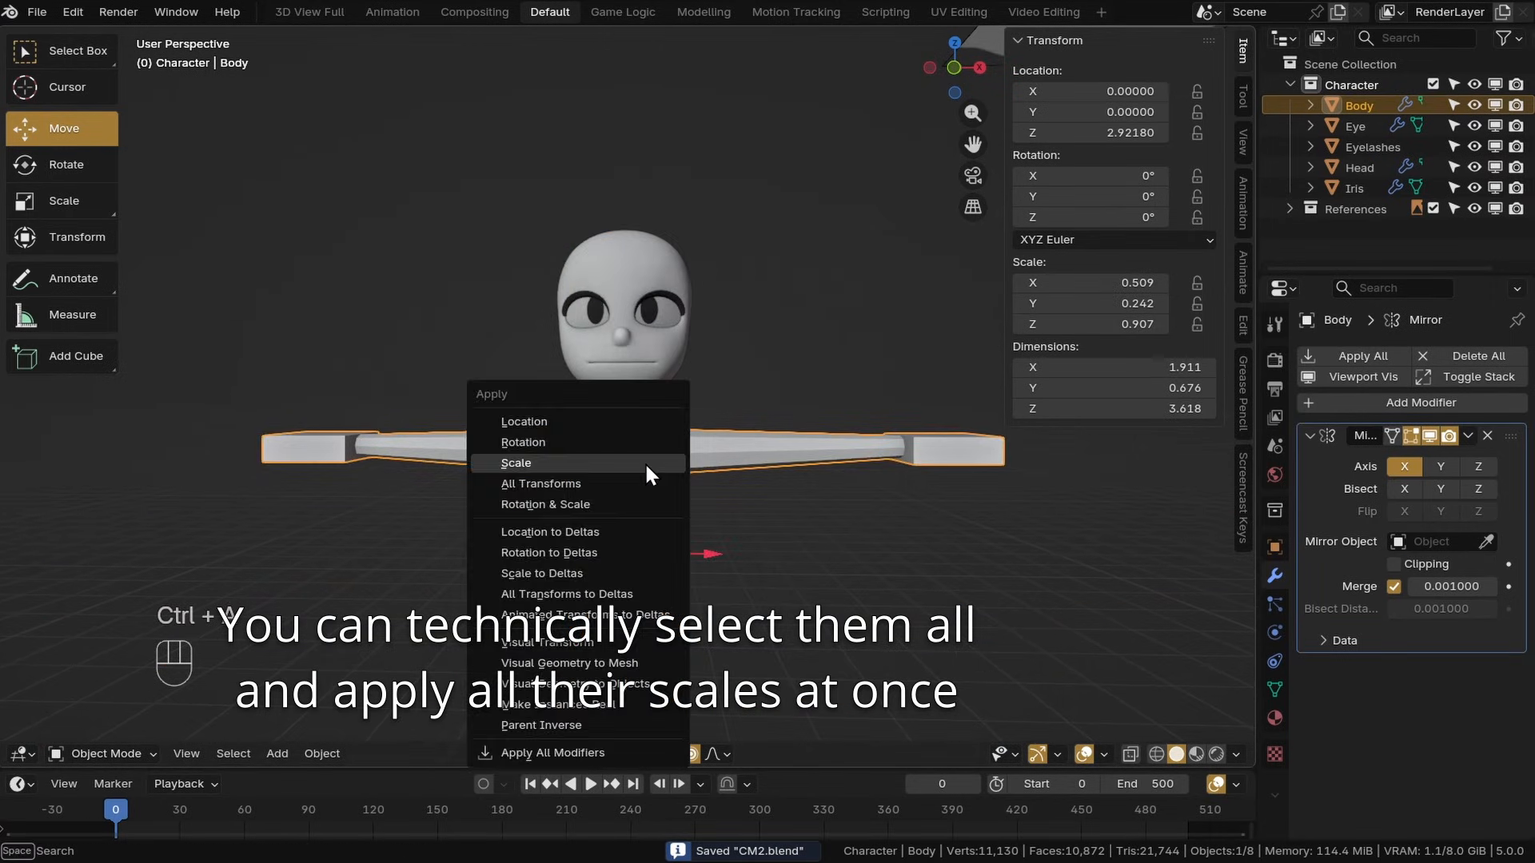
click(644, 463)
Select the iris to check its scale and save the file
scroll(695, 431, up, 5)
click(702, 312)
click(647, 301)
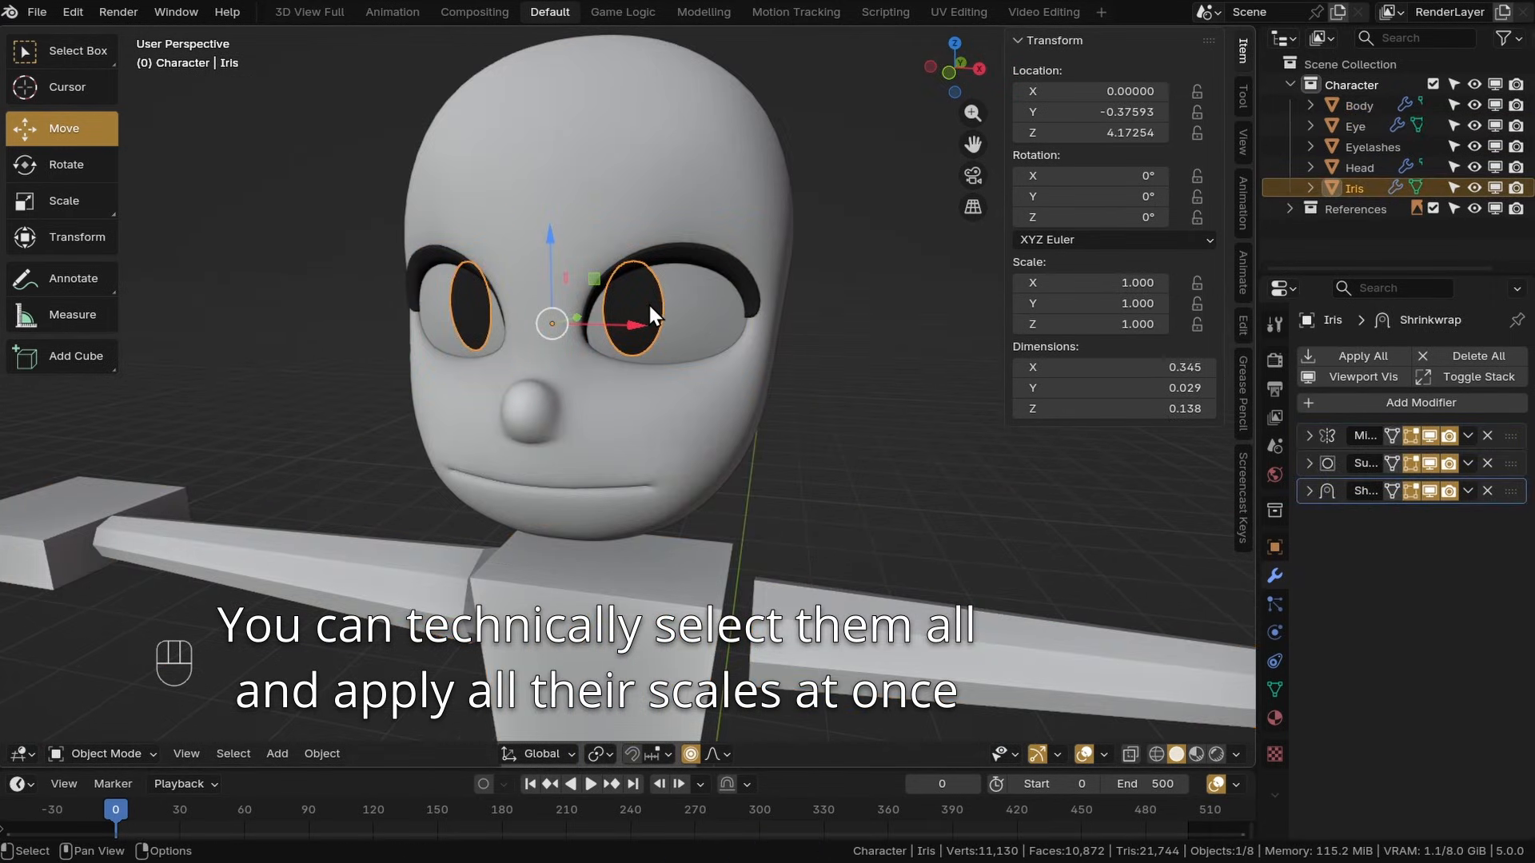
key(ctrl+s)
Duplicate the head's brow faces above each eye and separate them into a new object
middle_drag(648, 300, 779, 287)
click(674, 265)
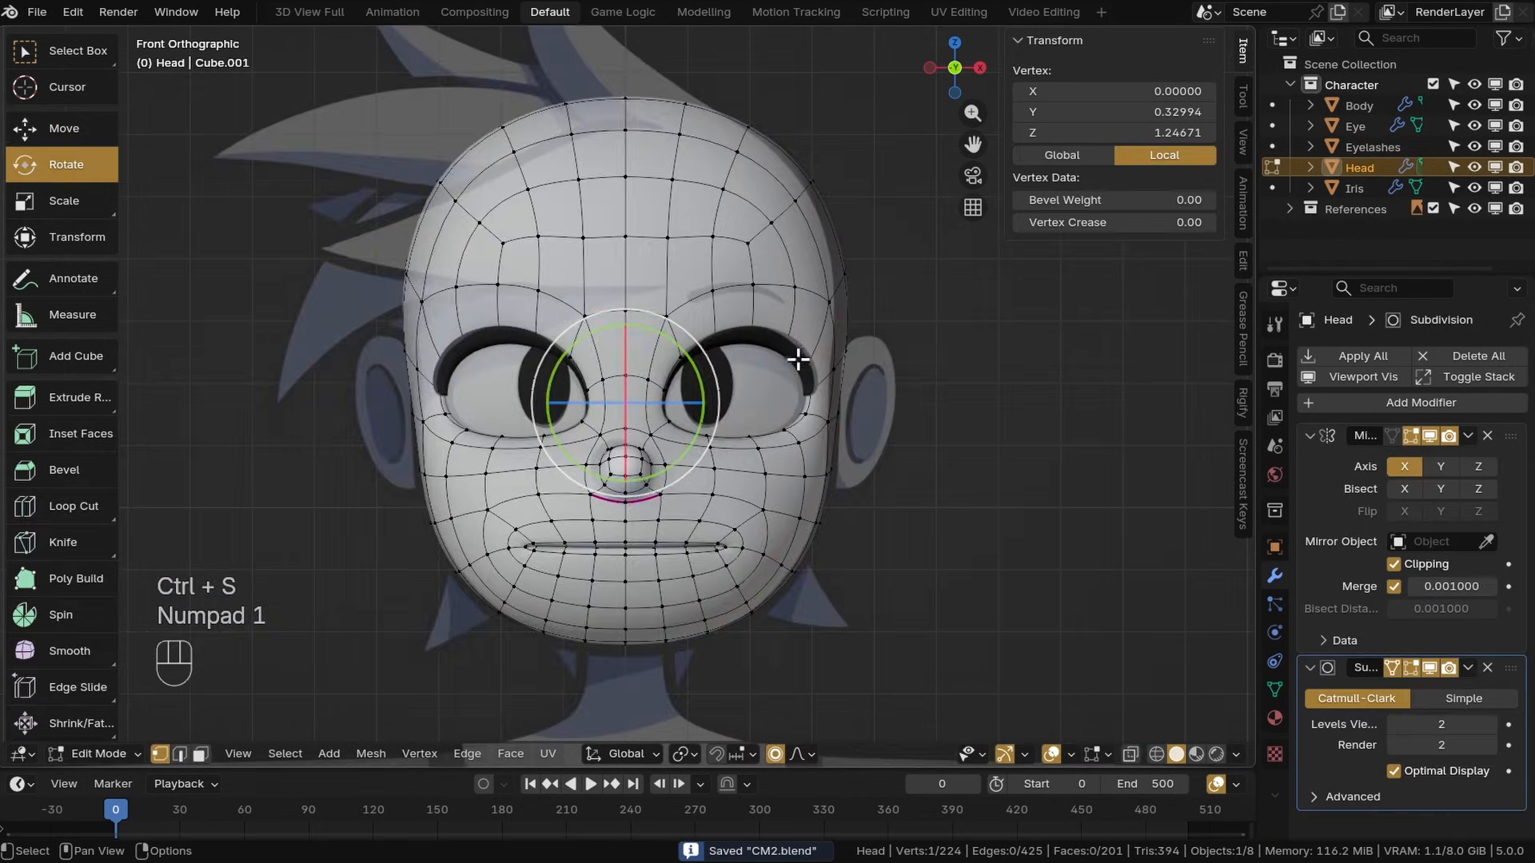
scroll(543, 310, up, 4)
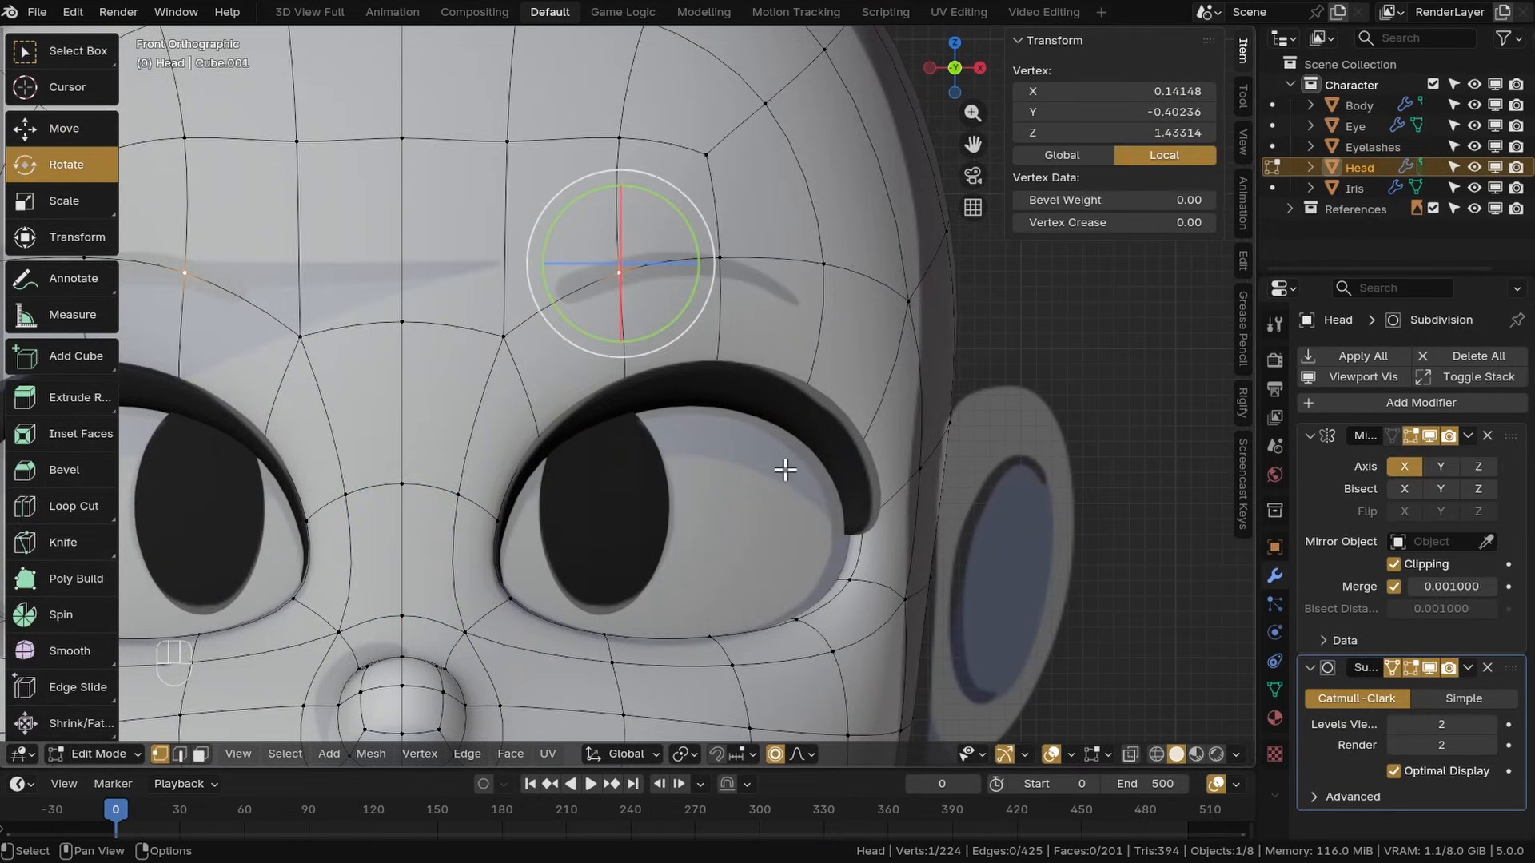
click(496, 334)
shift+click(544, 434)
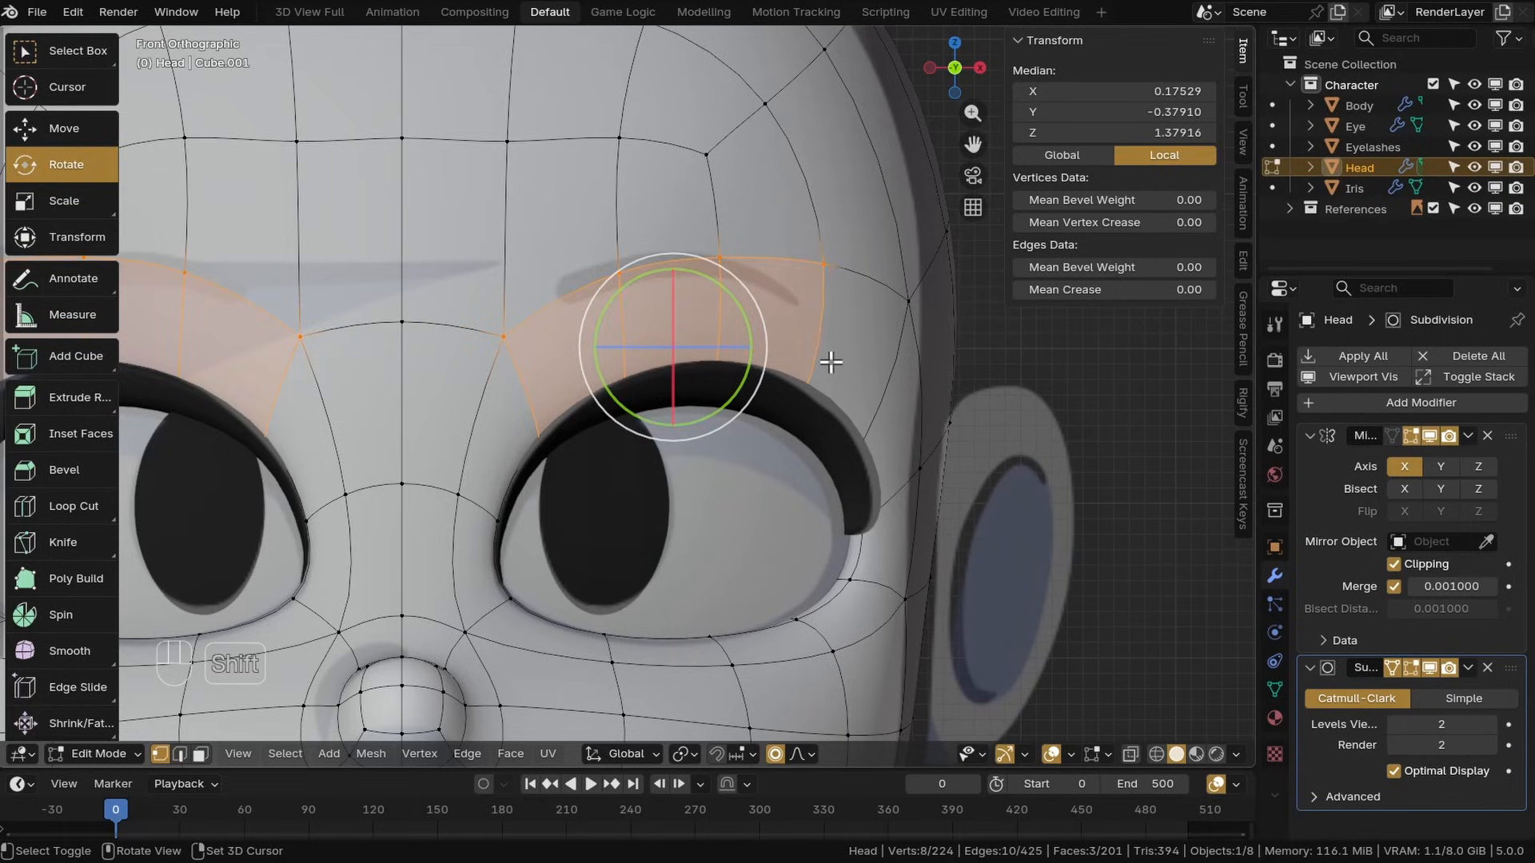
key(shift+d)
key(p)
click(698, 292)
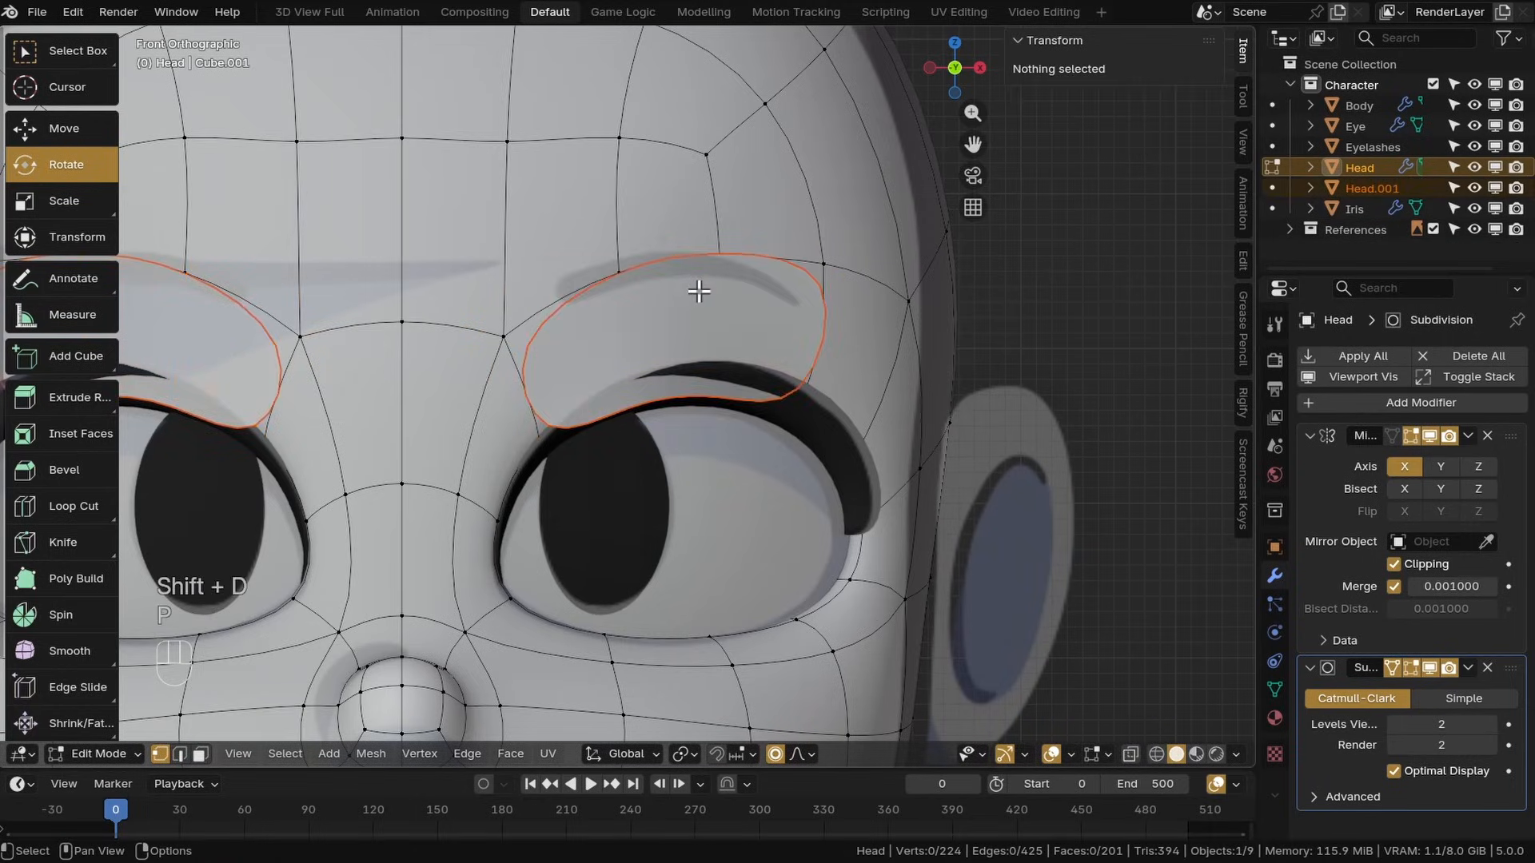
Rename the separated object to Eyebrows
click(1346, 190)
double_click(1349, 190)
text(Ey)
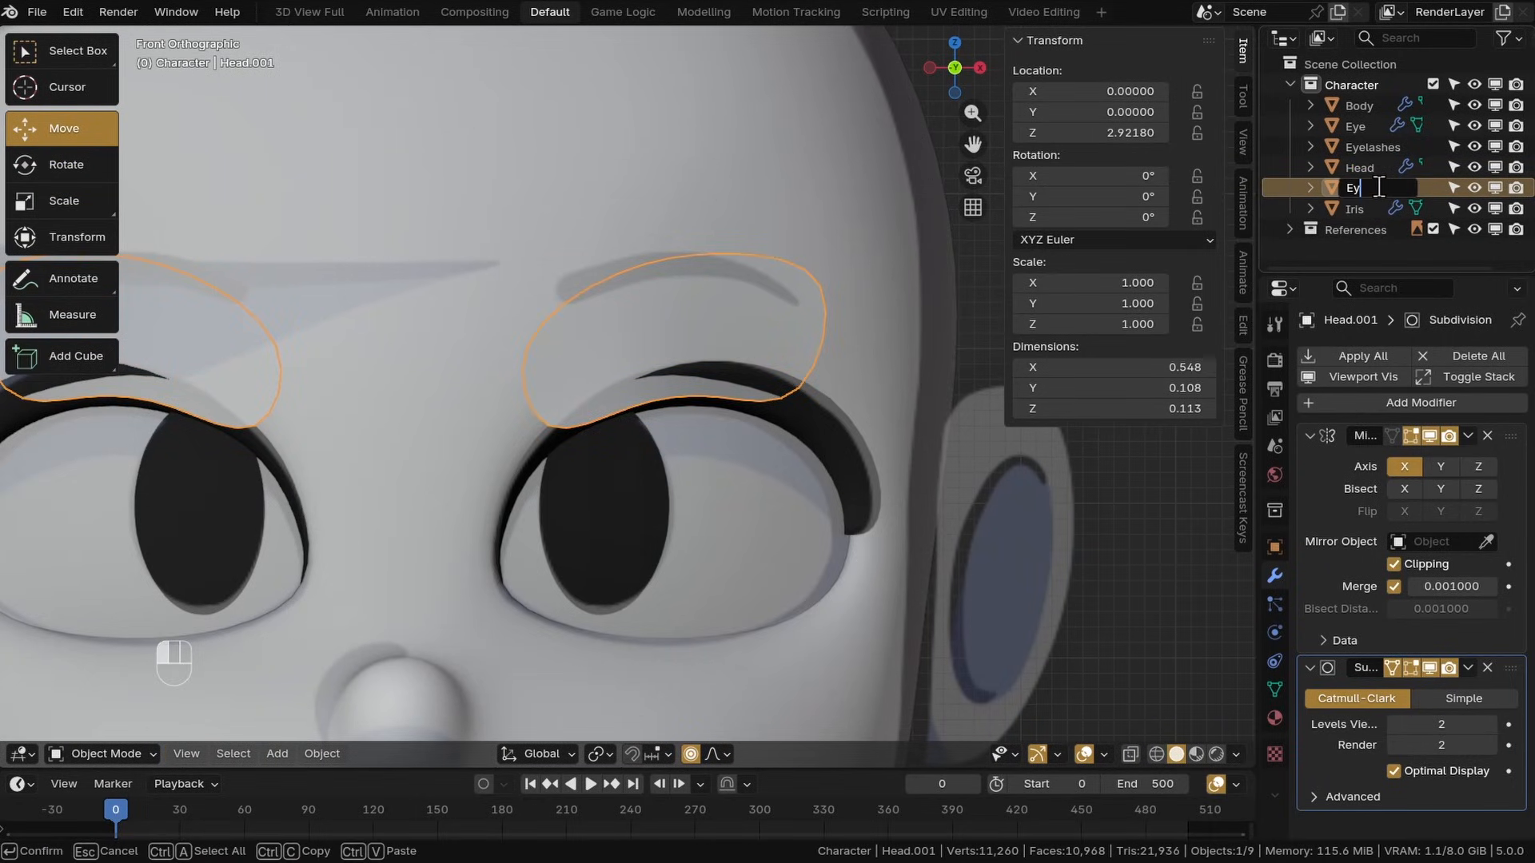
text(ebrows)
key(Return)
In Edit Mode, edge-slide the eyebrow's lower edge up to thin the brow shape
click(102, 753)
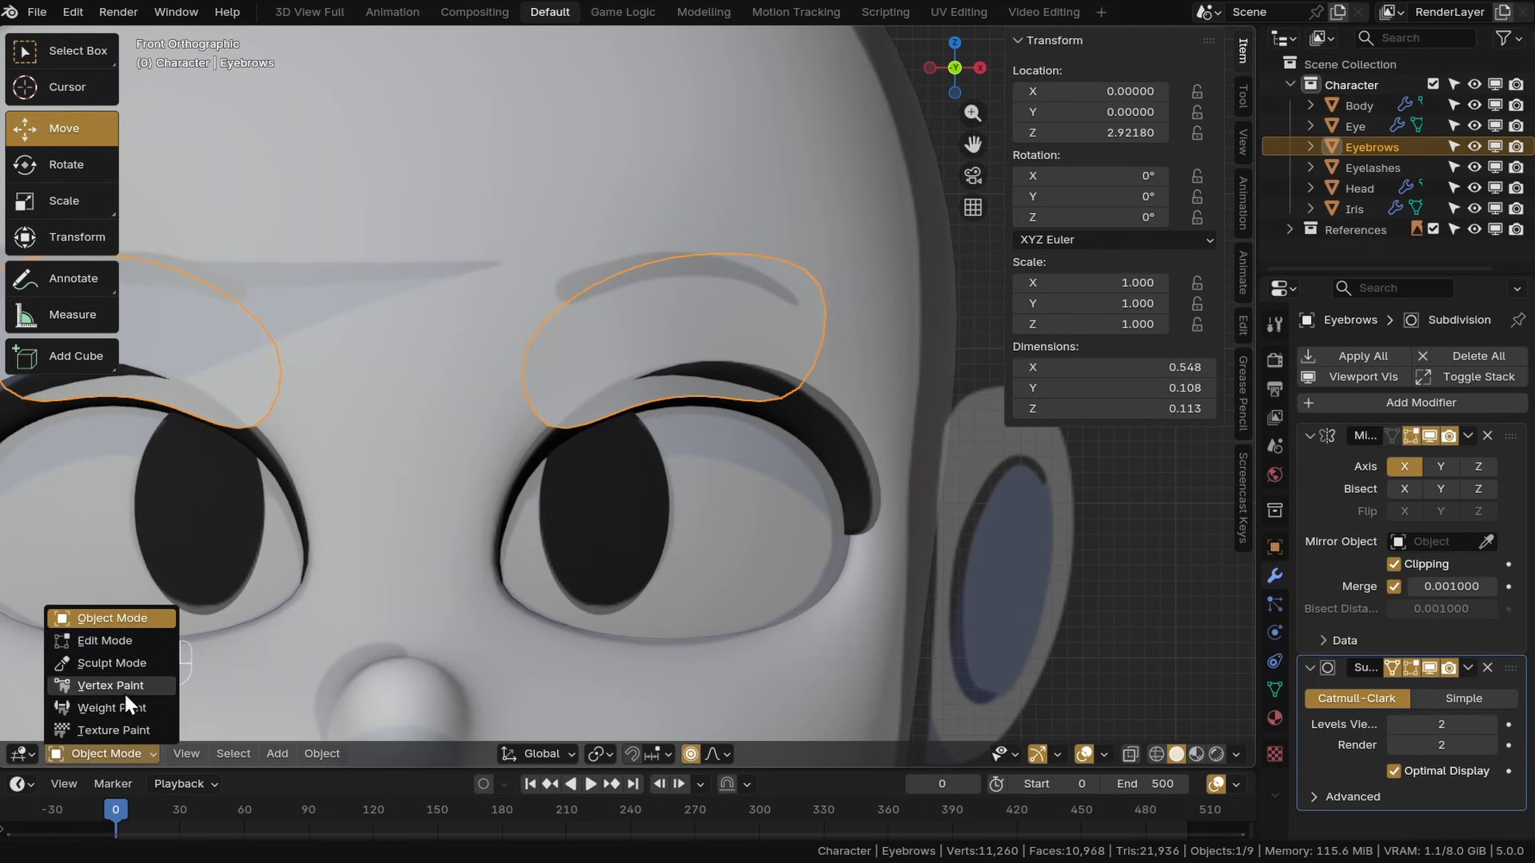
click(88, 641)
alt+click(691, 402)
key(g)
key(g)
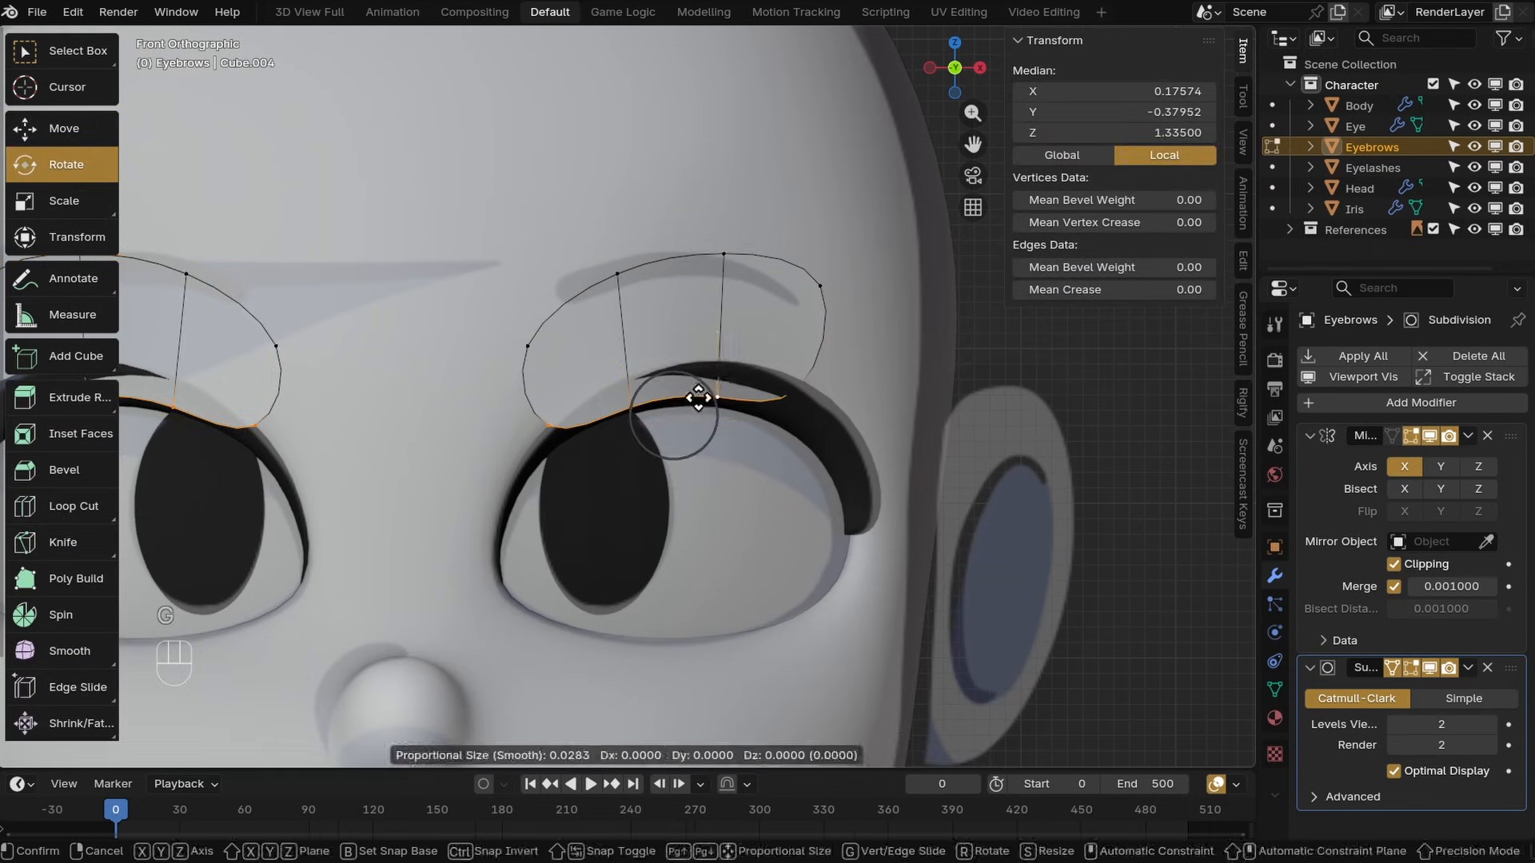
click(695, 342)
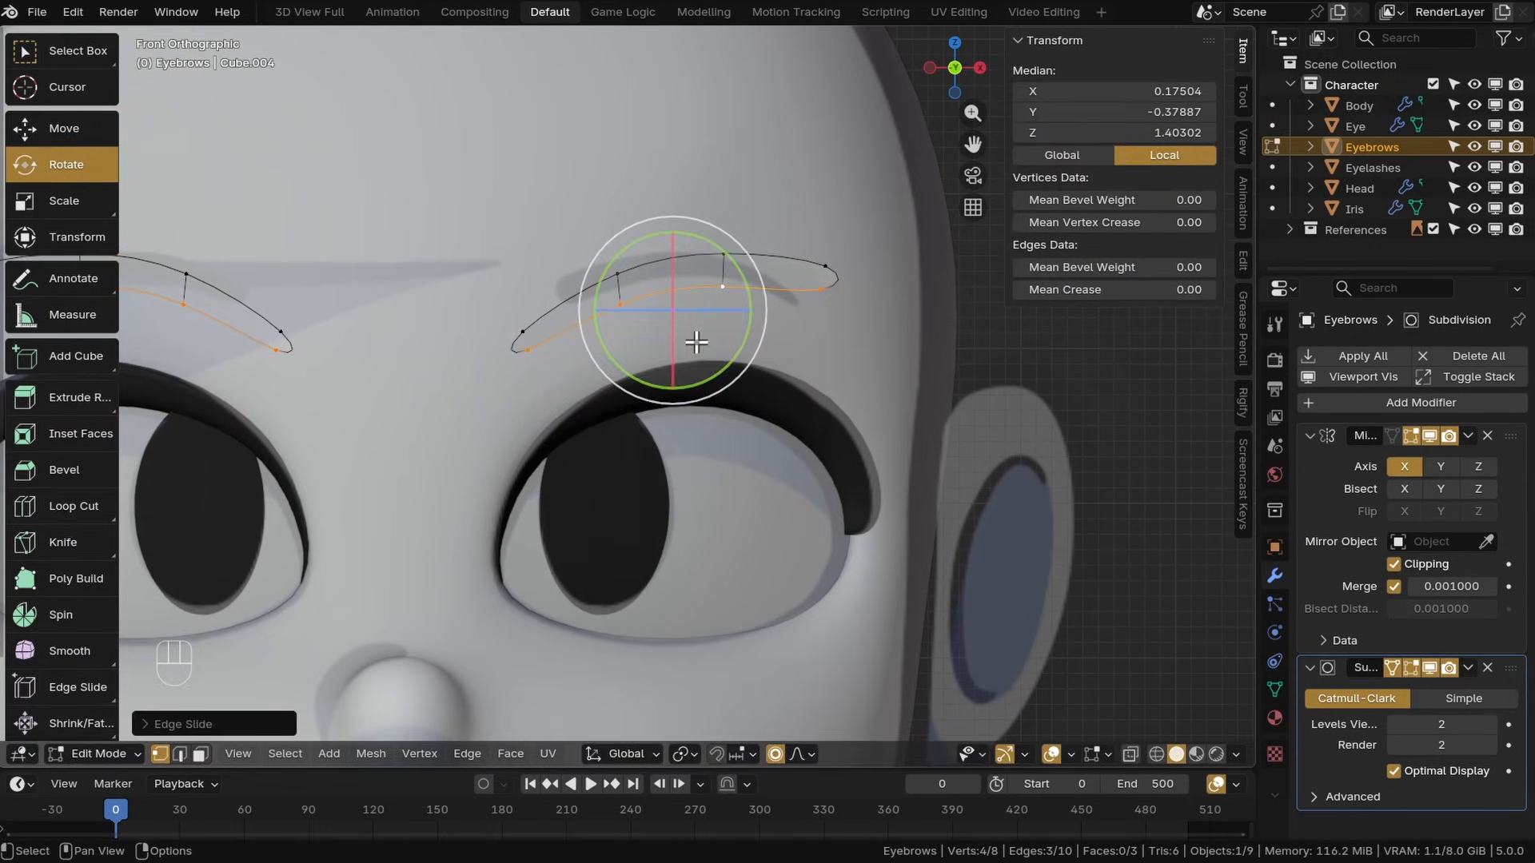
In Object Mode, add a Solidify modifier to the eyebrows and move it up the modifier stack
click(124, 633)
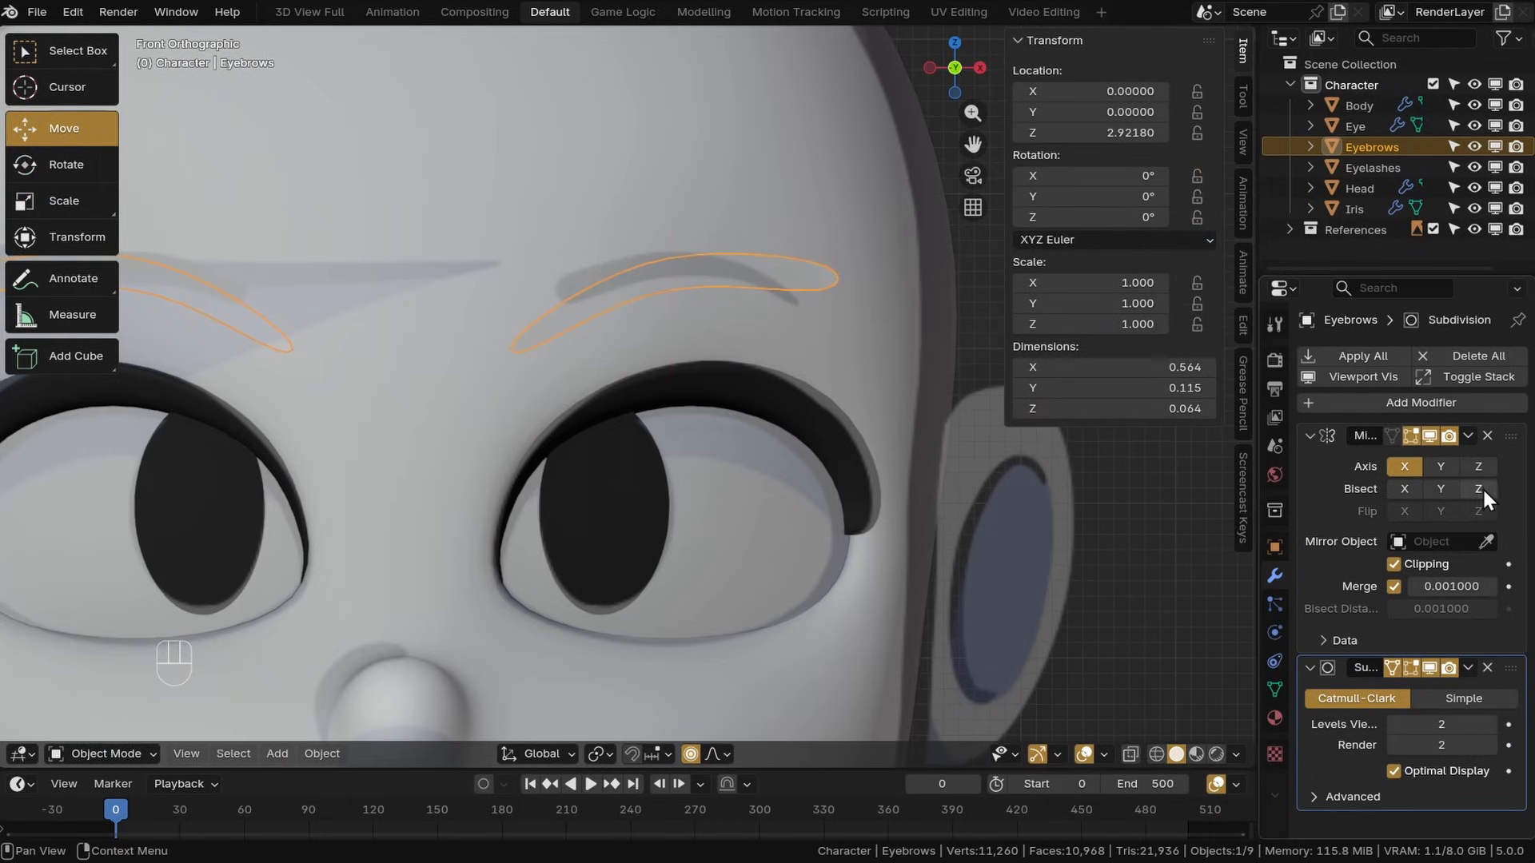
click(1309, 436)
click(1325, 408)
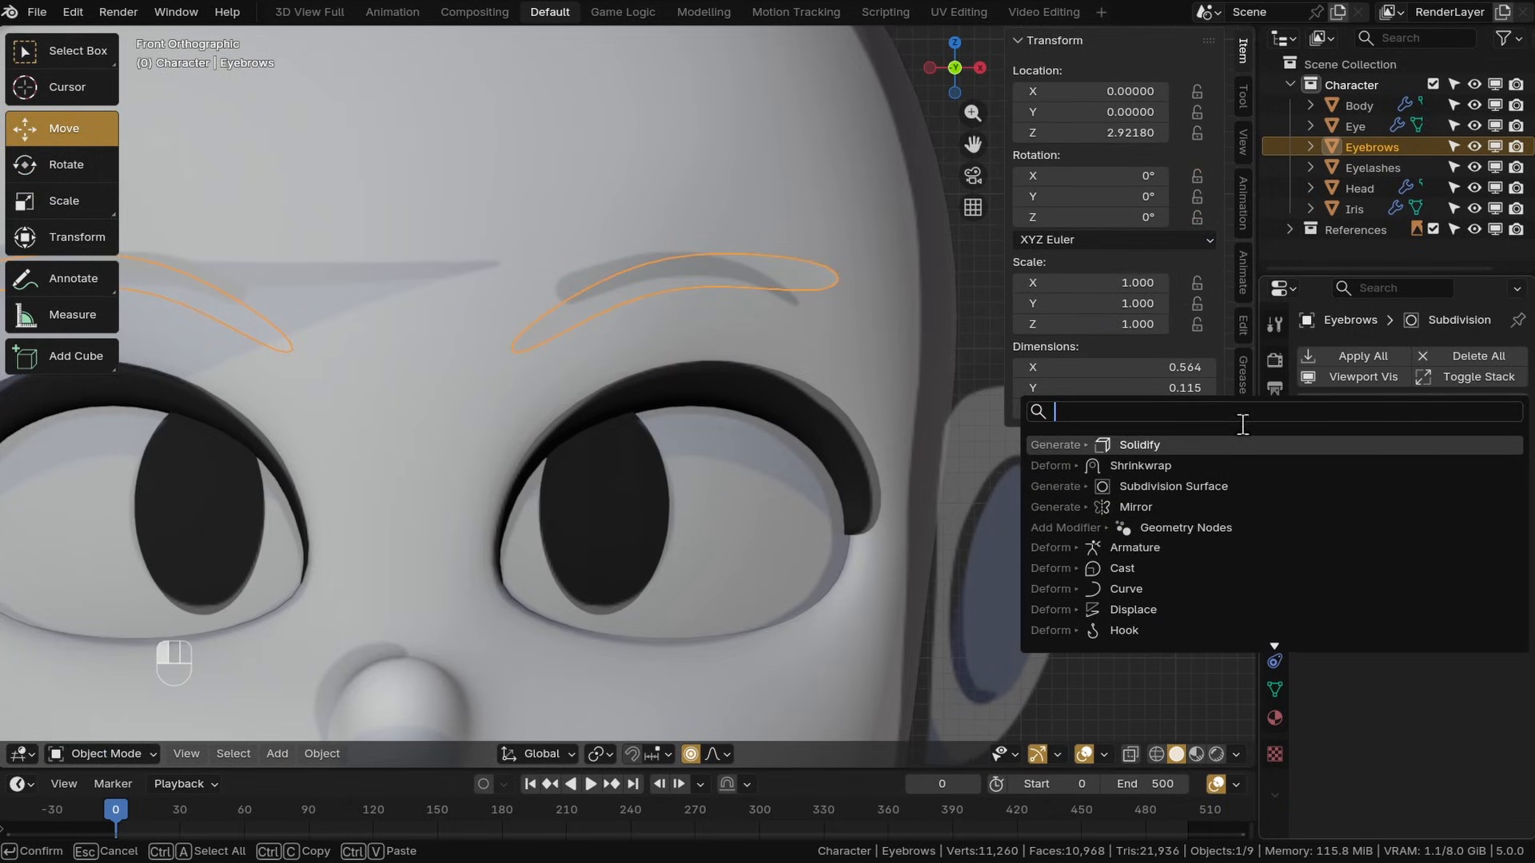
click(1139, 445)
drag(1510, 490, 1504, 459)
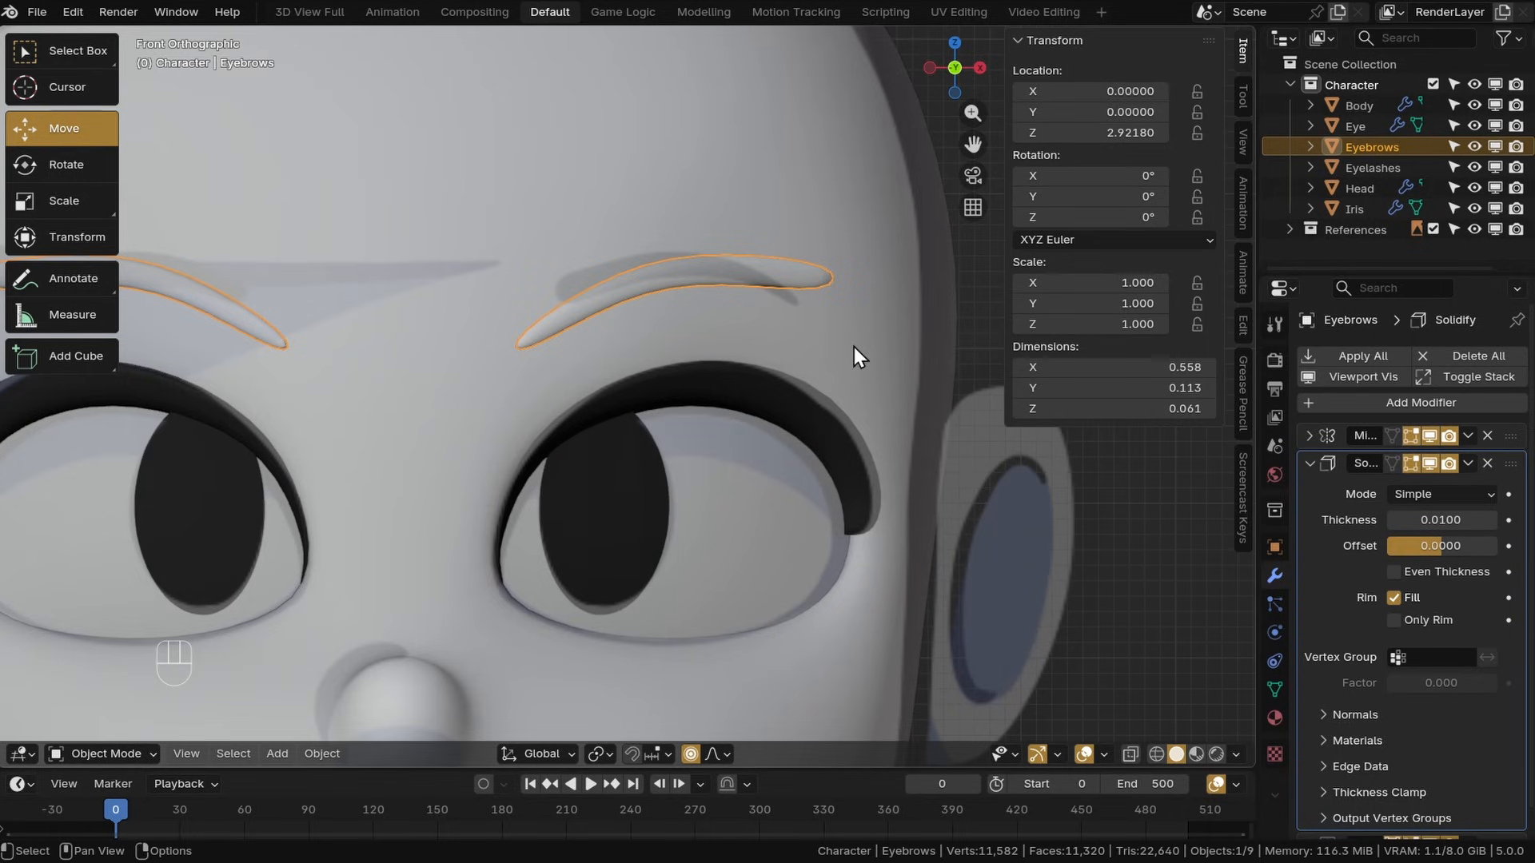
Assign the Black material to the eyebrows
click(1274, 718)
click(1316, 442)
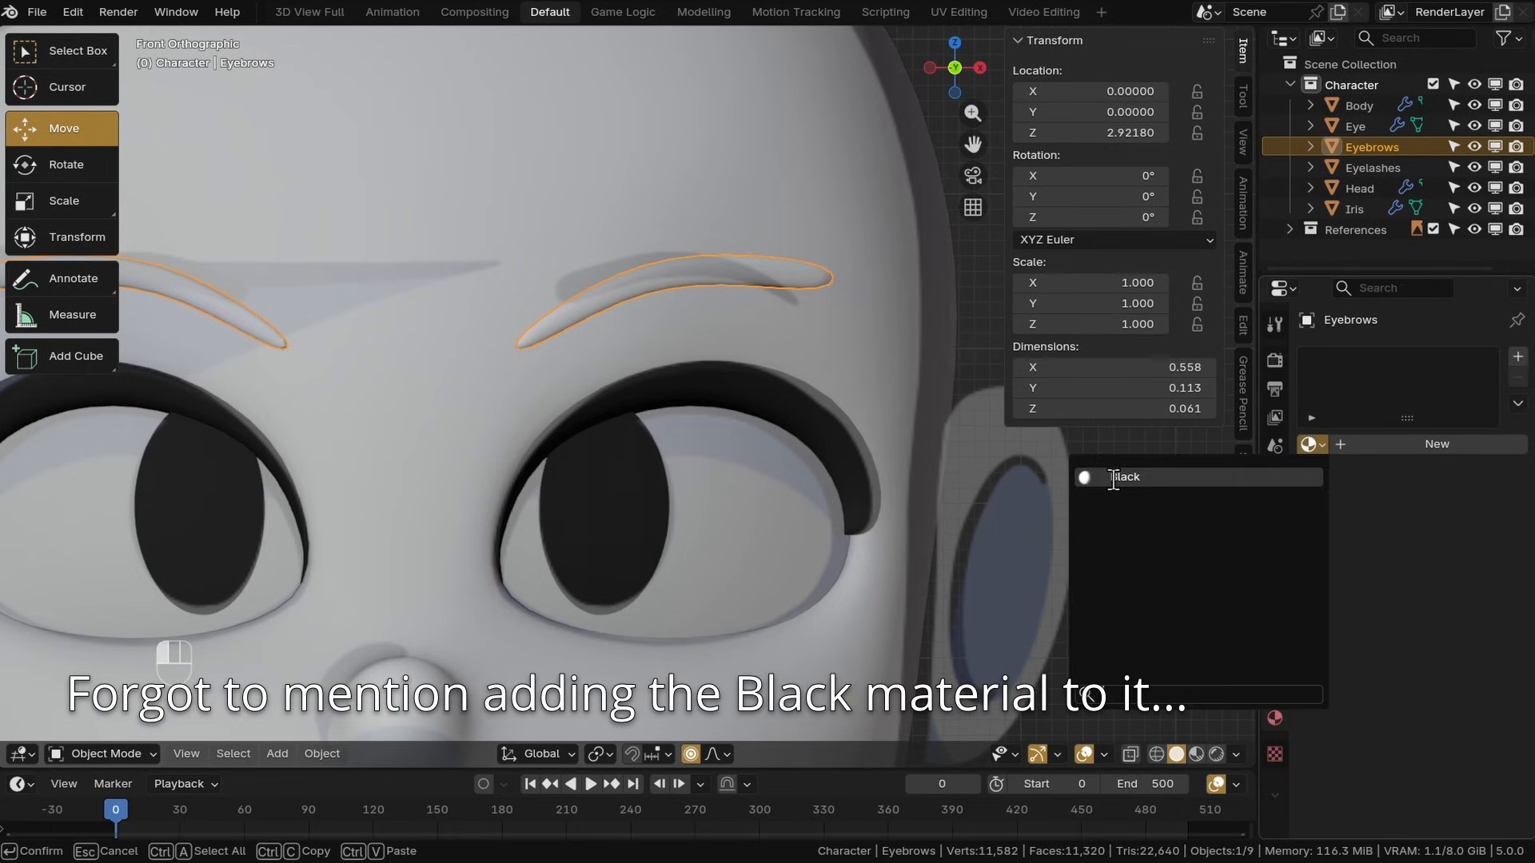
click(1125, 477)
scroll(819, 418, down, 3)
middle_drag(819, 418, 832, 451)
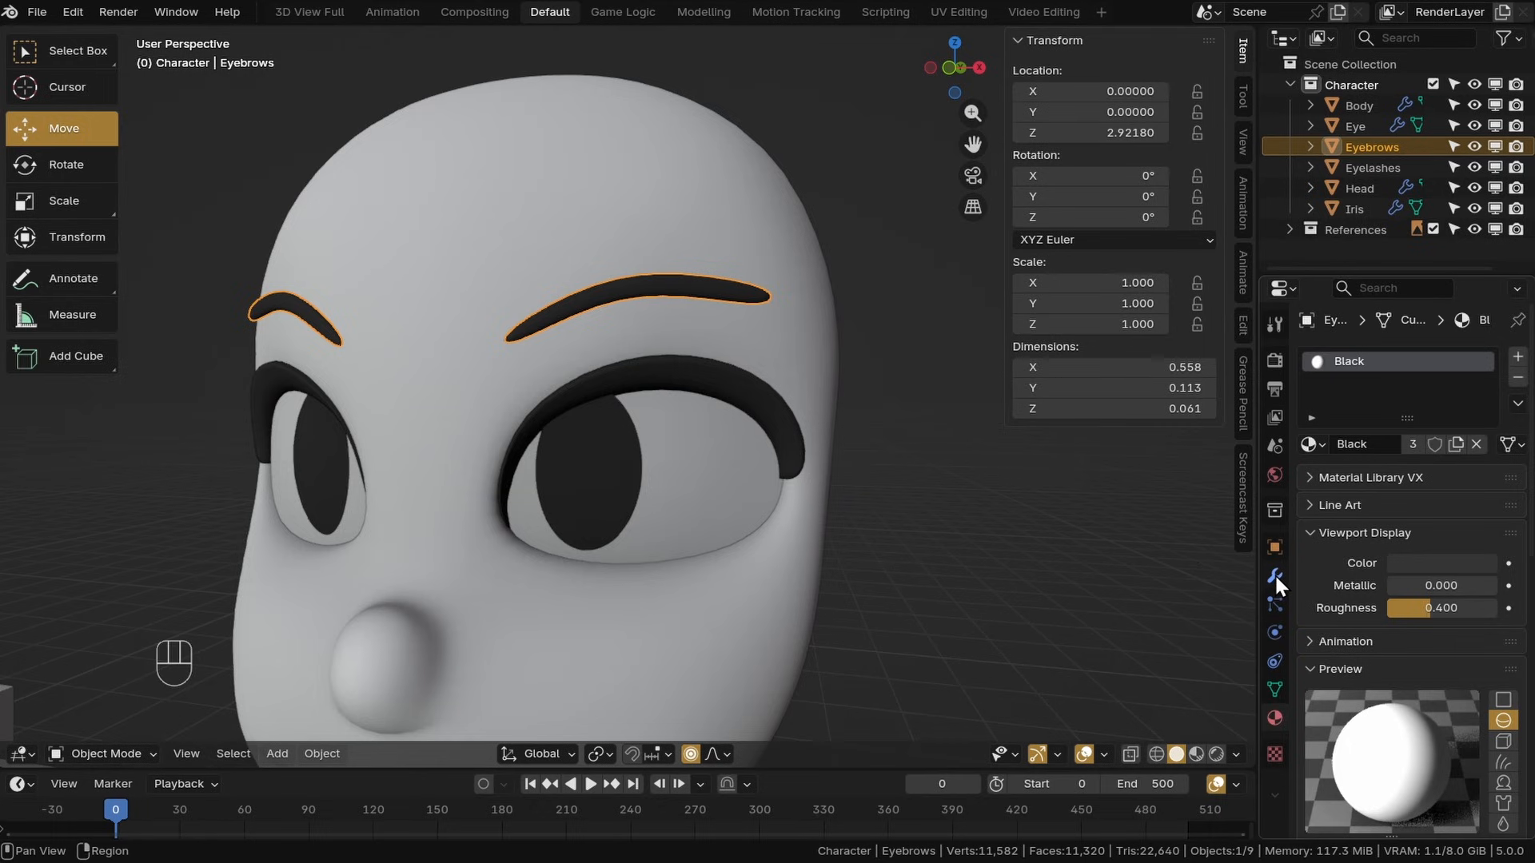
Add a Shrinkwrap modifier to the eyebrows with the Head as its target
click(1274, 573)
click(1310, 461)
click(1336, 411)
click(1223, 436)
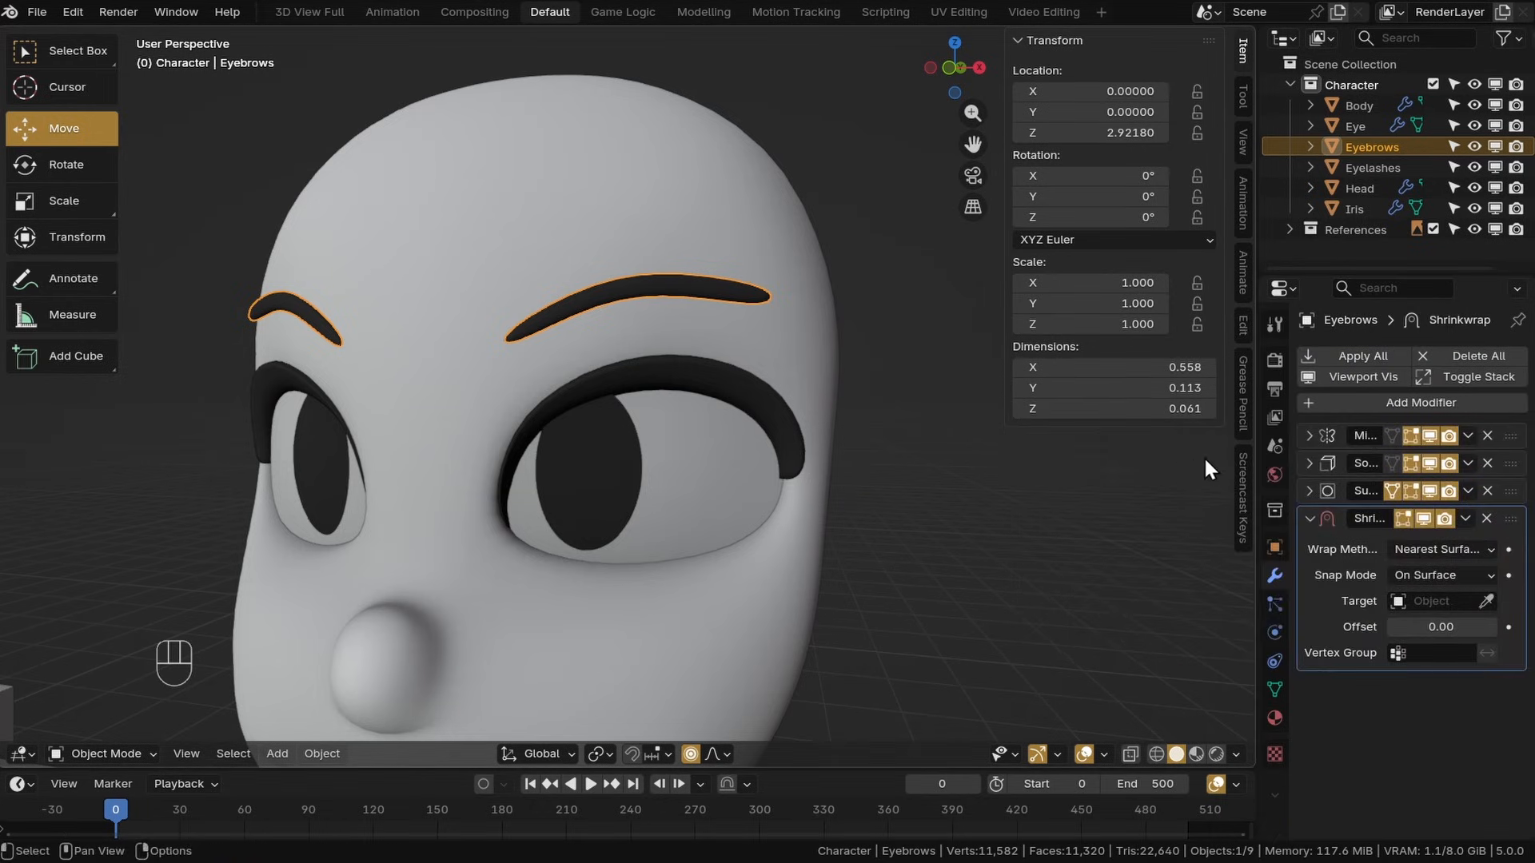
click(815, 318)
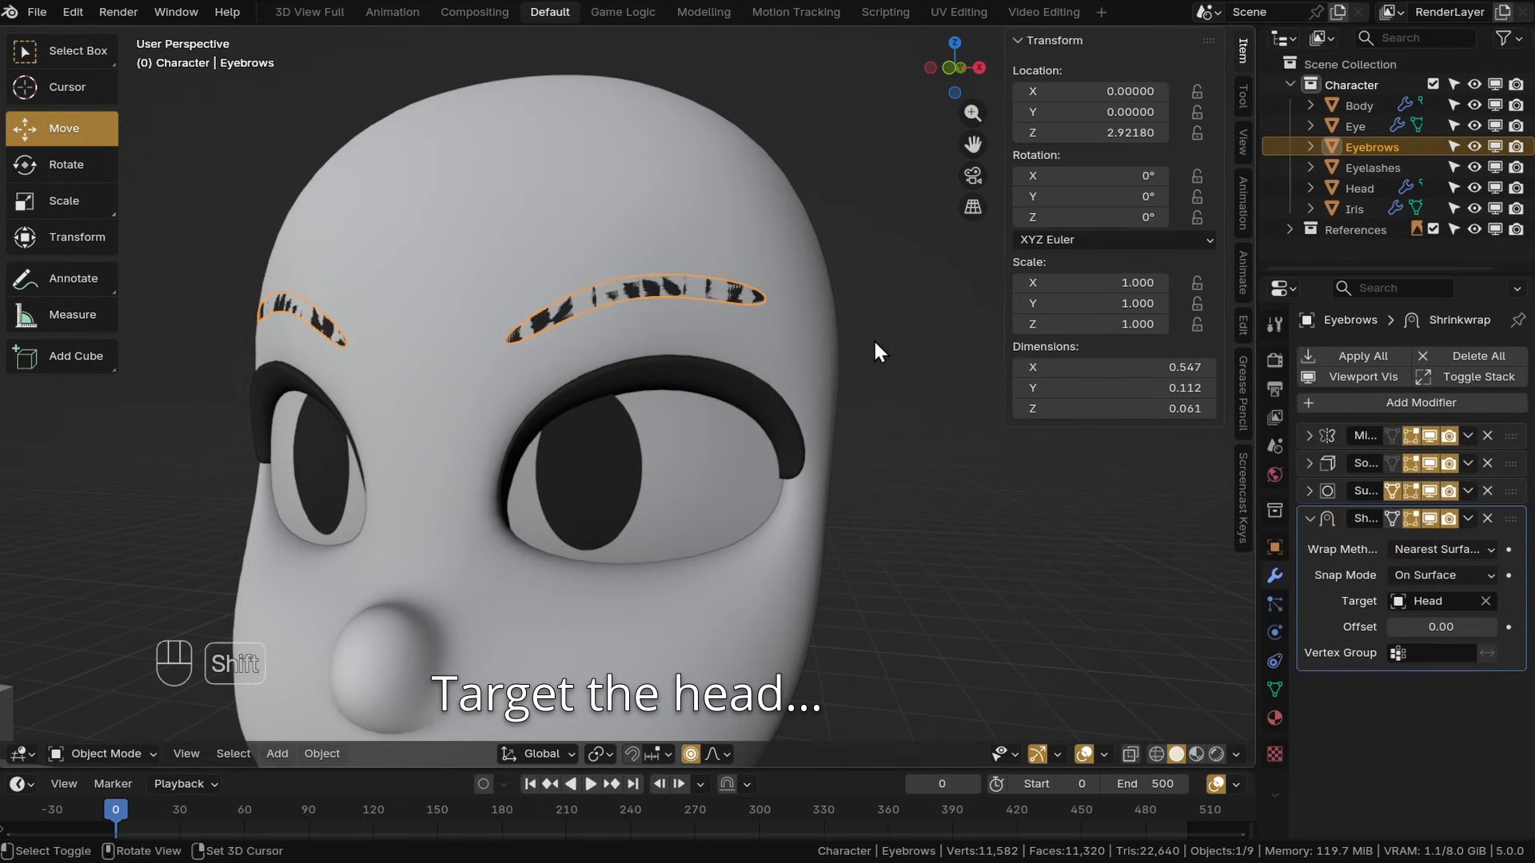
Move the Shrinkwrap modifier above Solidify in the eyebrow stack and save the file
middle_drag(873, 338, 734, 400)
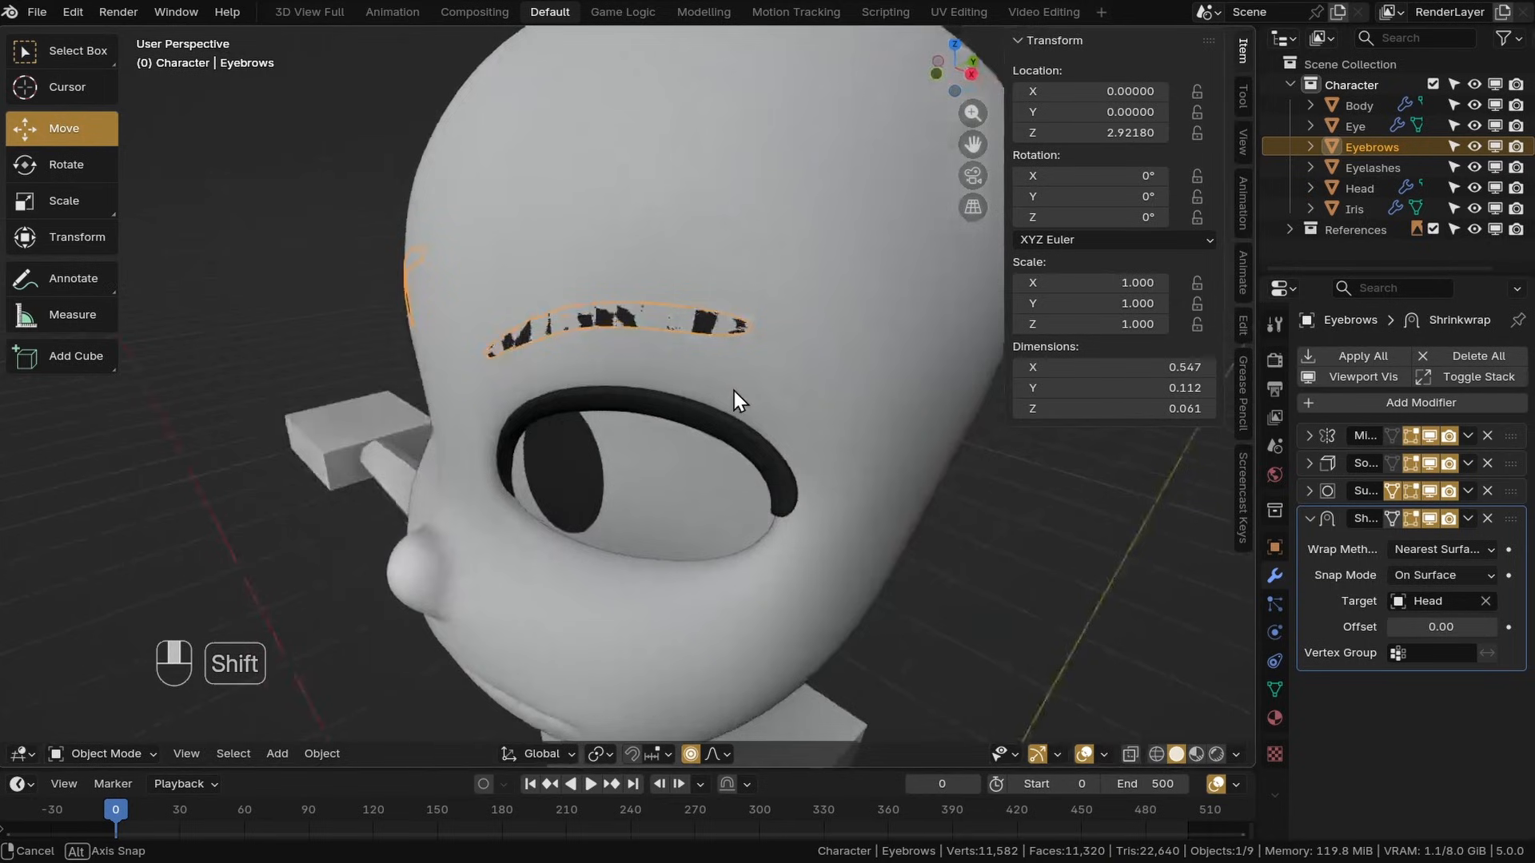
middle_drag(734, 391, 756, 390)
drag(1494, 523, 1498, 460)
middle_drag(768, 408, 563, 399)
shift+middle_drag(564, 400, 560, 393)
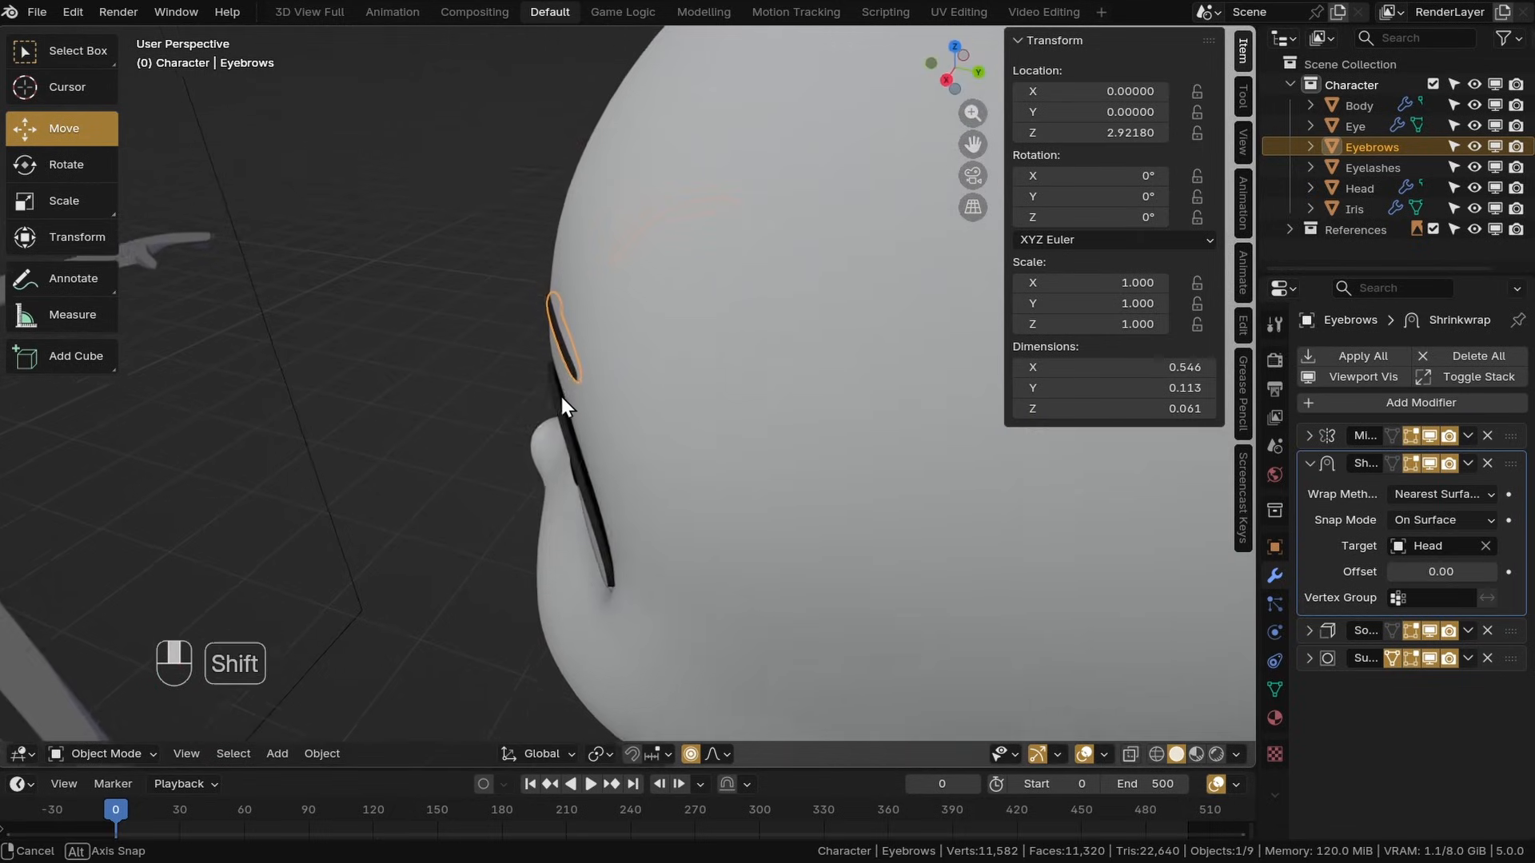
scroll(552, 376, up, 3)
click(505, 303)
middle_drag(505, 303, 537, 318)
shift+middle_drag(537, 319, 693, 346)
click(657, 276)
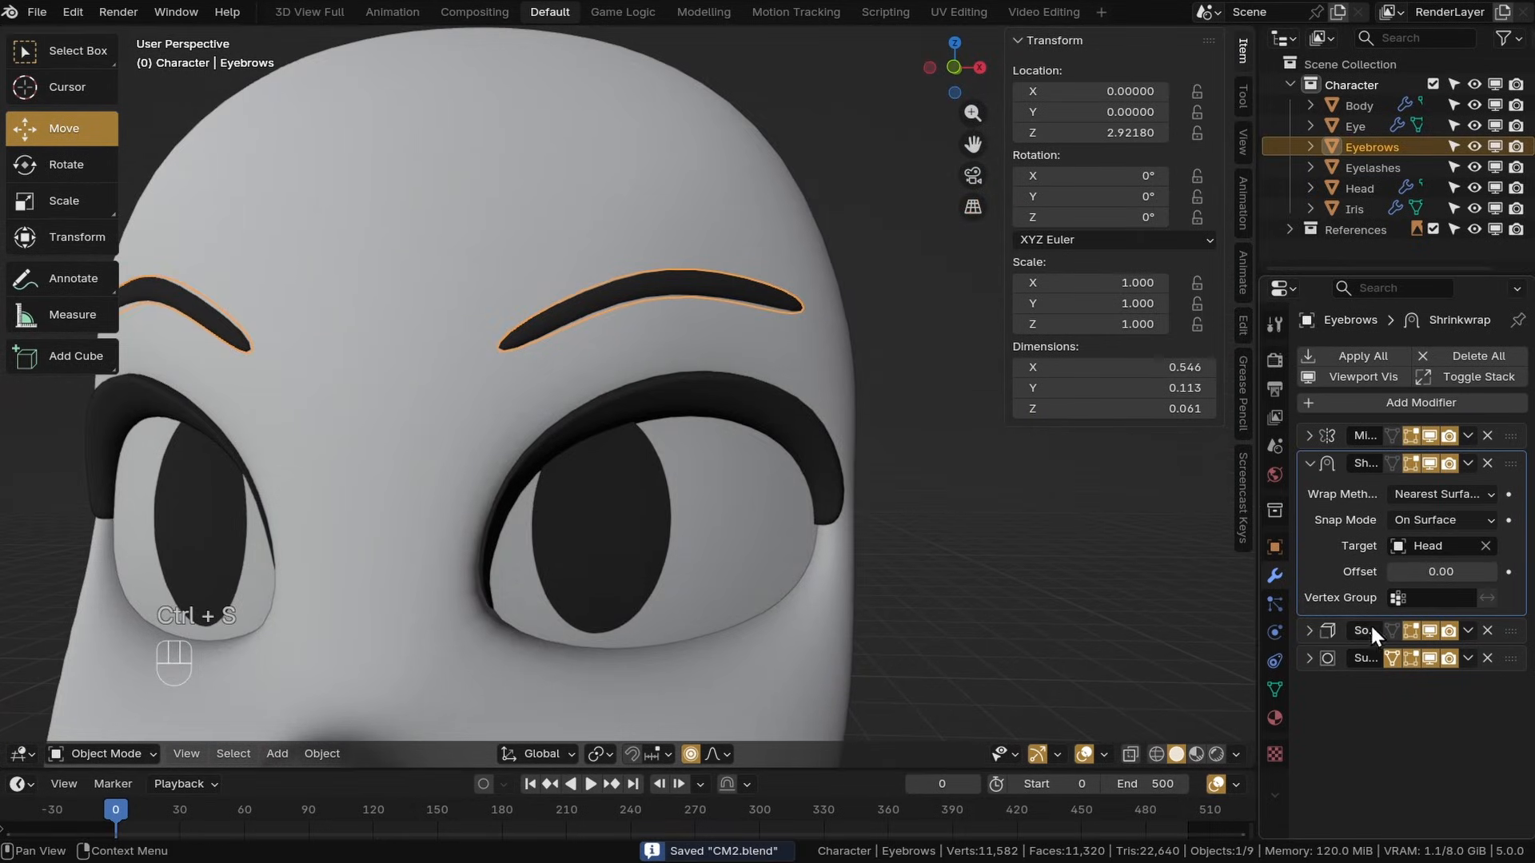
Enter Edit Mode on the eyebrows and, in front view, reshape them by moving and scaling vertices toward the outer end
shift+middle_drag(473, 356, 497, 443)
click(105, 640)
key(KP_1)
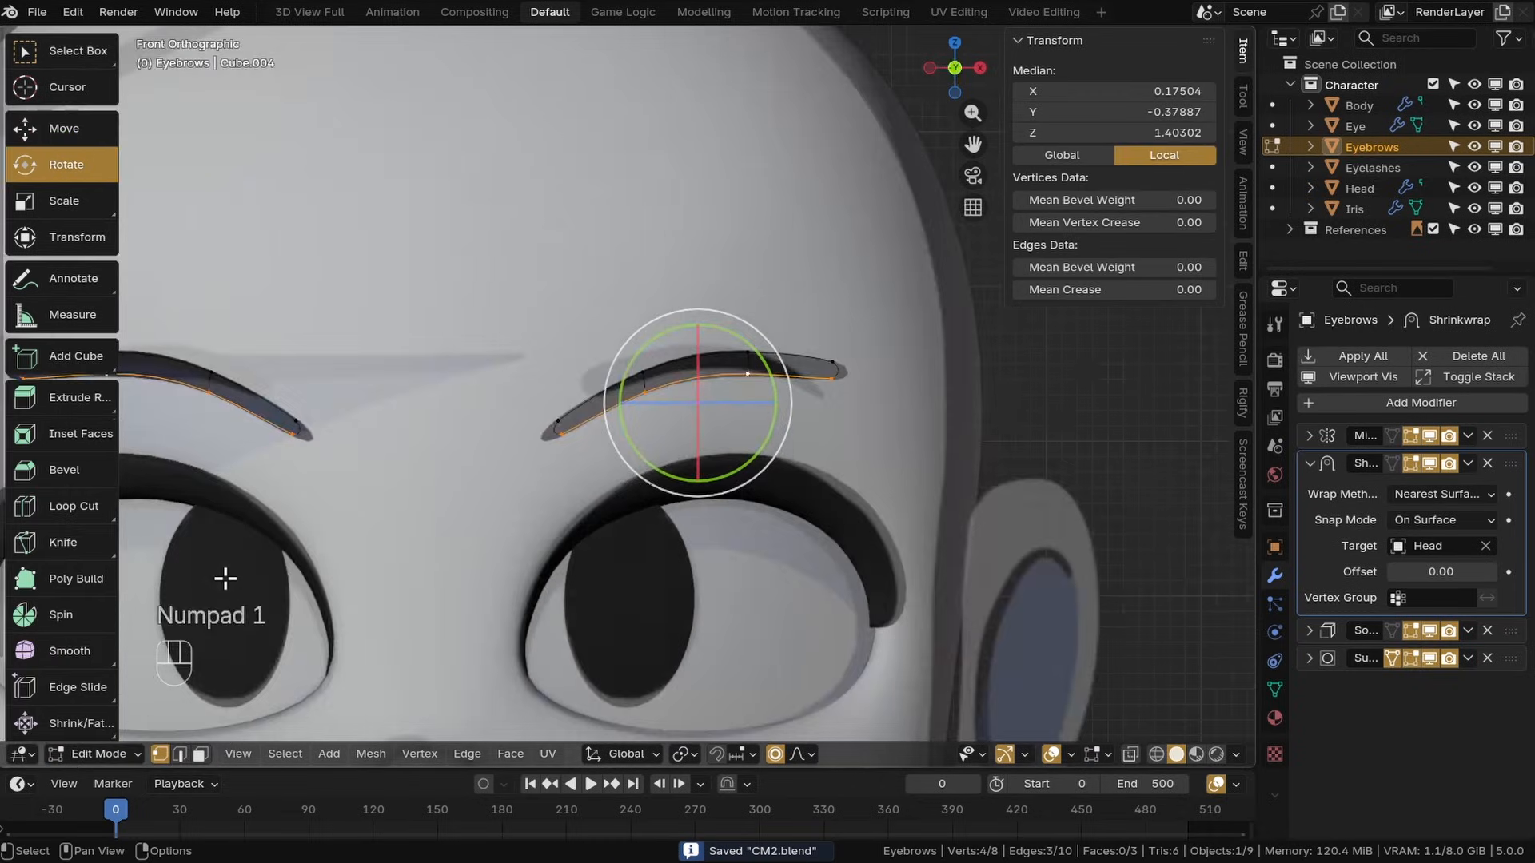
scroll(576, 438, up, 4)
alt+click(609, 328)
shift+middle_drag(611, 330, 532, 490)
click(776, 754)
key(g)
click(702, 551)
alt+click(717, 386)
key(g)
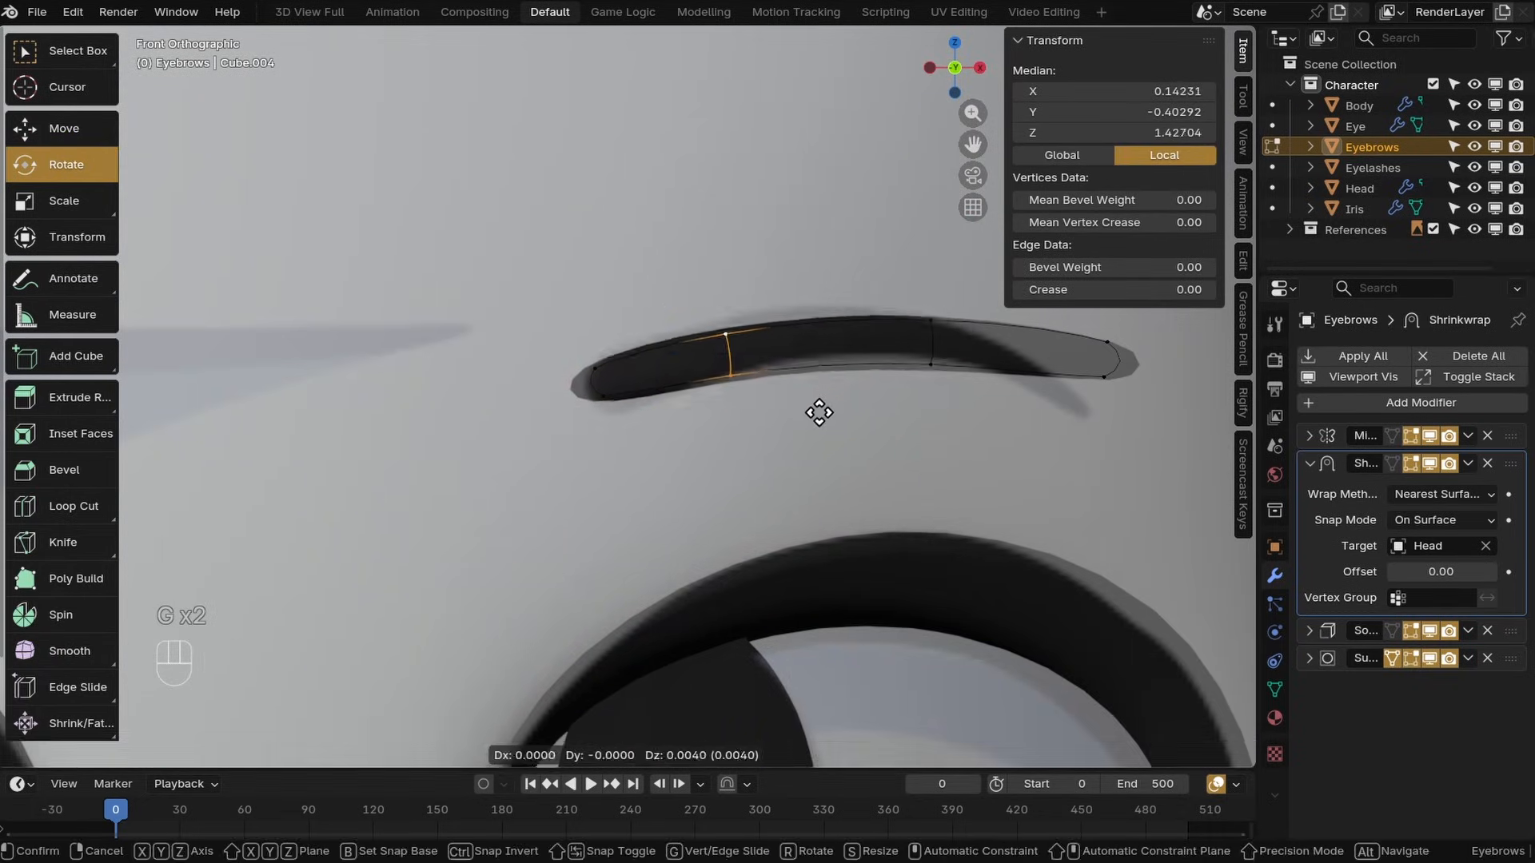
click(817, 404)
alt+click(940, 355)
key(s)
click(985, 453)
key(g)
click(987, 432)
alt+click(1070, 399)
key(g)
click(1039, 410)
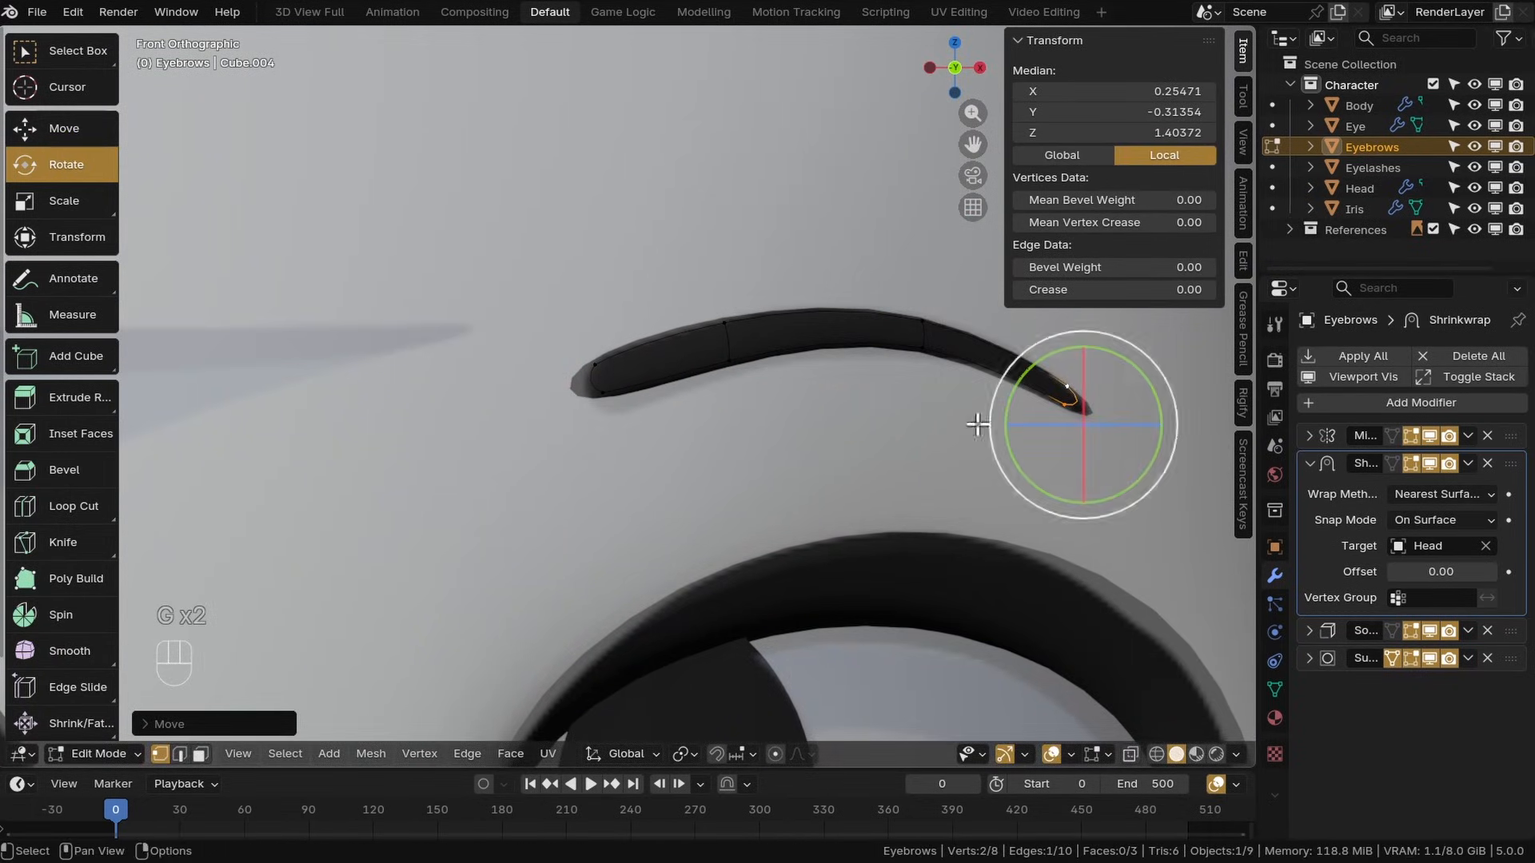
Scale and move the vertices near the eyebrow's inner end, check it from the side, and return to Object Mode
click(698, 359)
key(s)
click(723, 365)
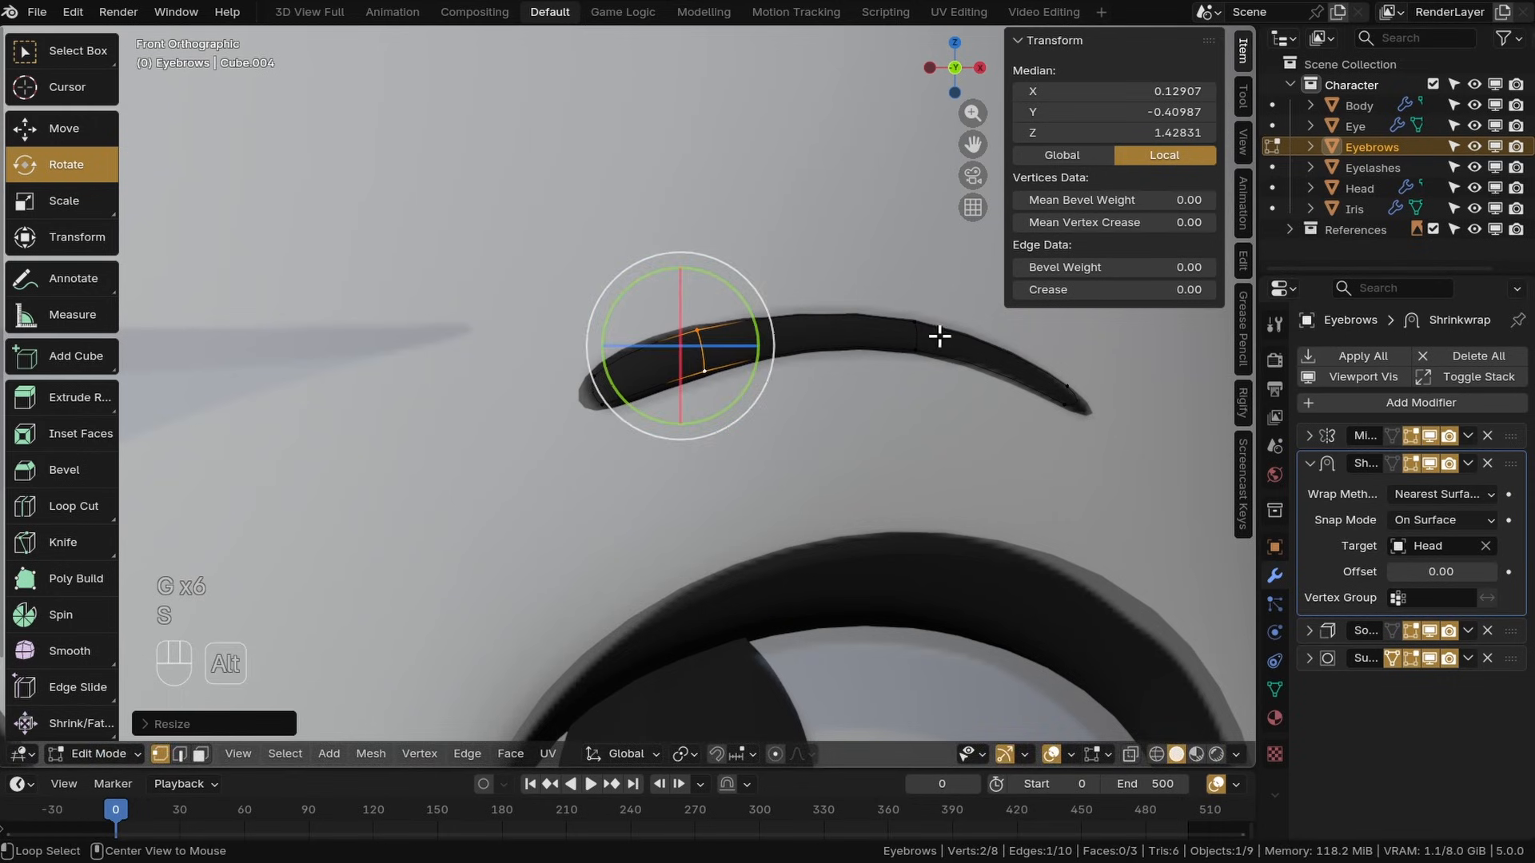
alt+click(938, 333)
key(g)
click(945, 352)
key(KP_3)
middle_drag(628, 432, 717, 441)
scroll(717, 442, down, 6)
click(104, 754)
click(112, 621)
Try extruding the Head's nose-tip face outward in Edit Mode, then save the file
click(638, 477)
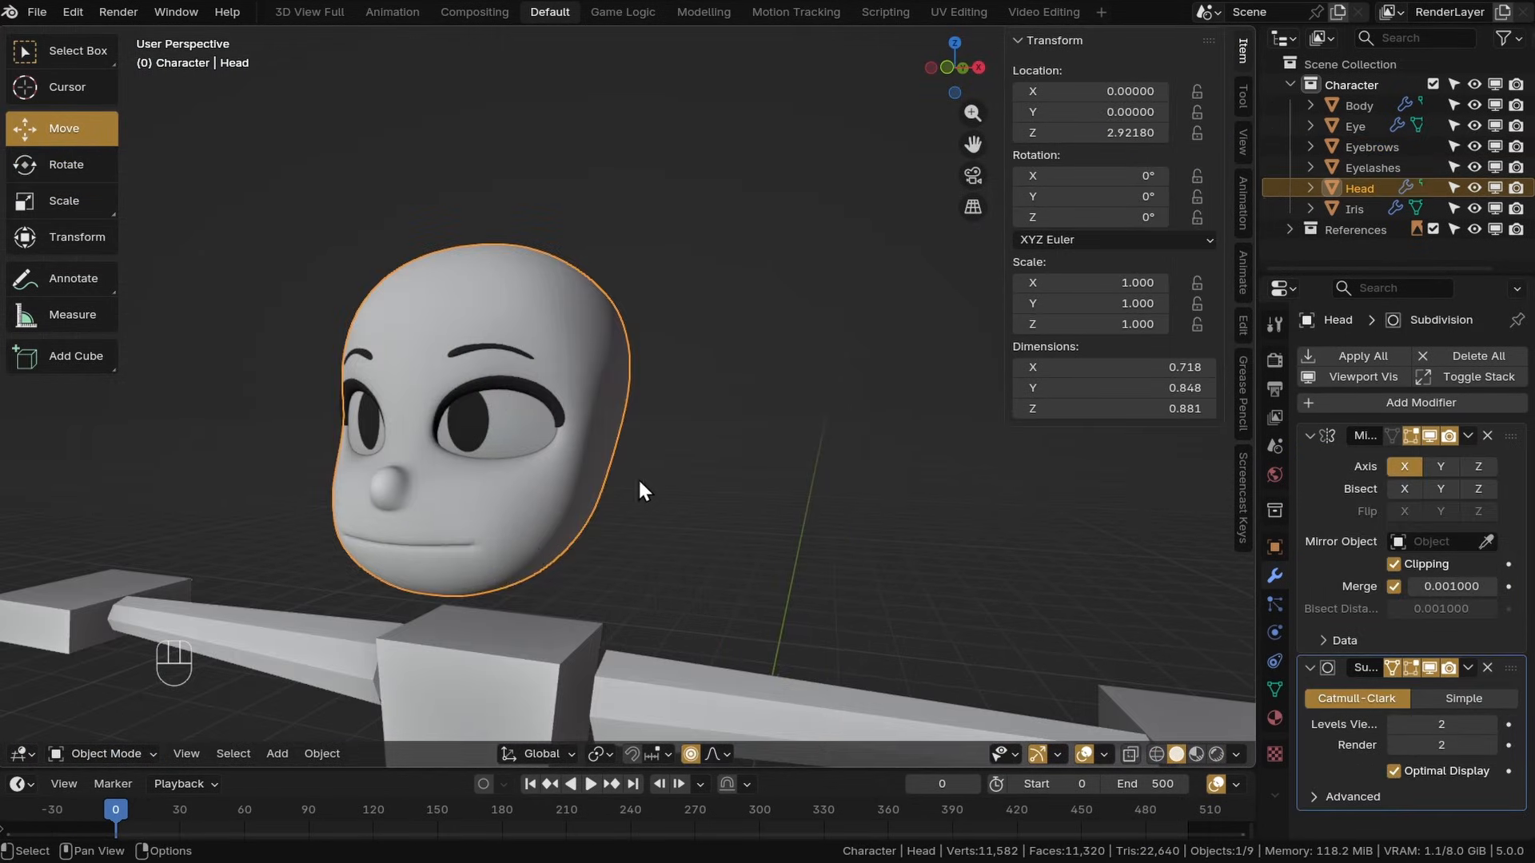
middle_drag(638, 477, 598, 478)
scroll(597, 478, up, 5)
key(Tab)
shift+click(833, 445)
middle_drag(113, 641, 851, 523)
key(ctrl+z)
key(ctrl+z)
key(e)
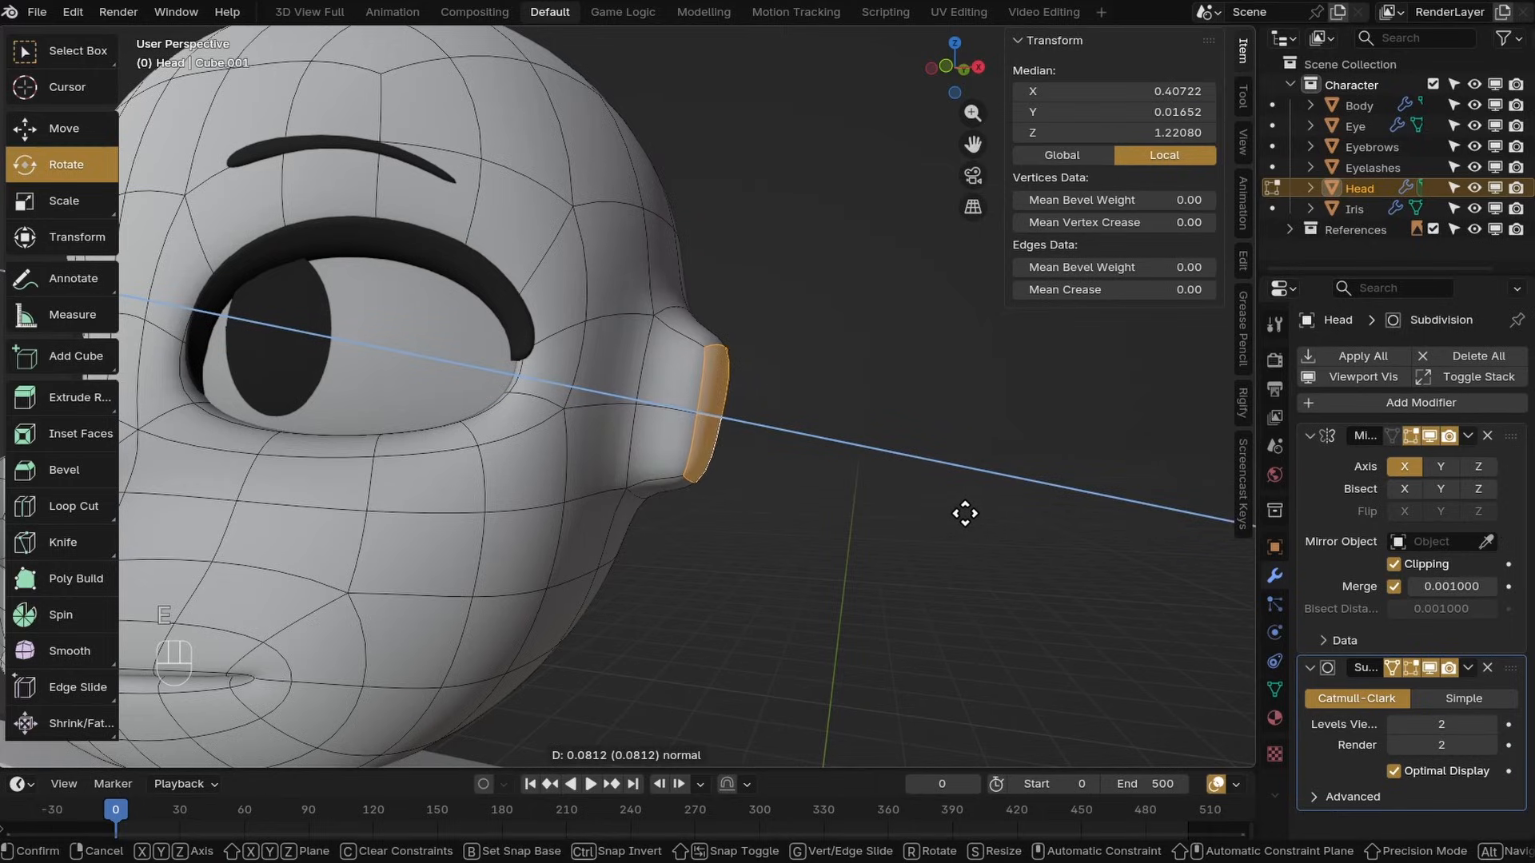
click(823, 538)
scroll(823, 538, down, 4)
key(ctrl+s)
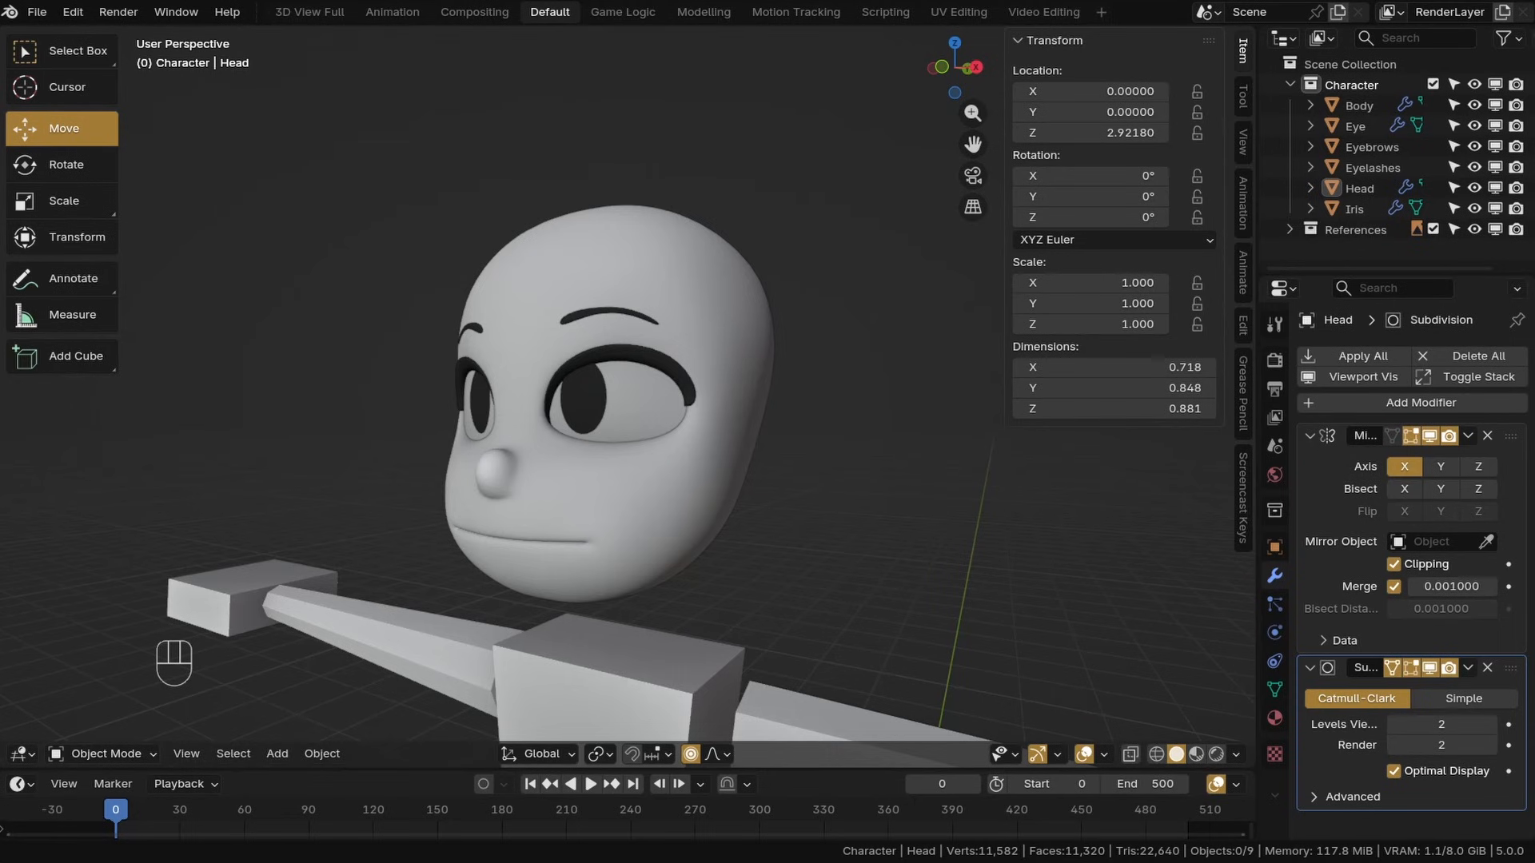
In the Head's Edit Mode, add a cylinder with 8 vertices and Triangle Fan cap fill
click(104, 754)
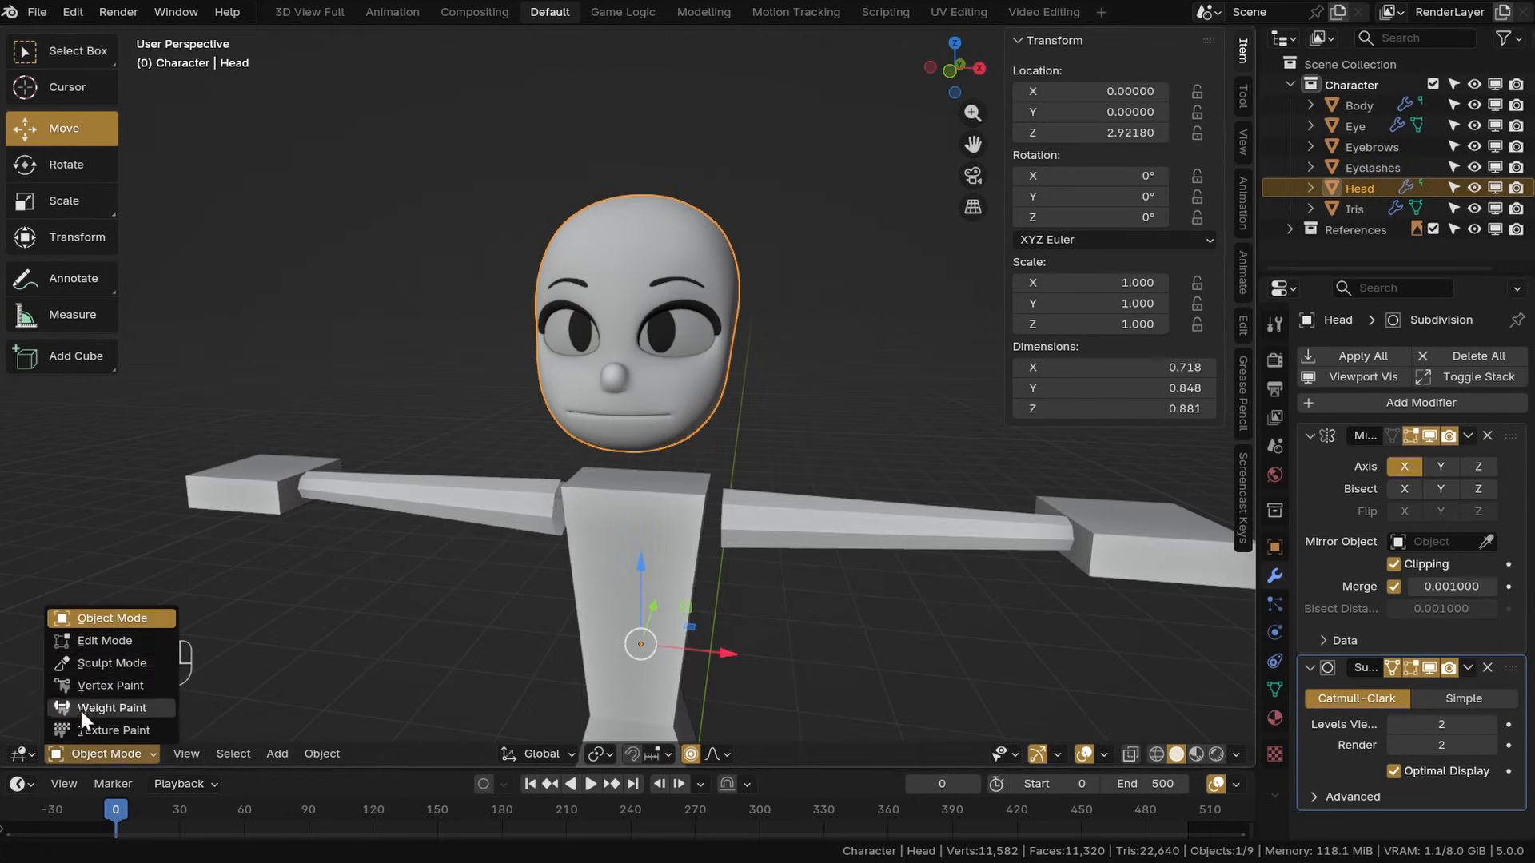
click(88, 641)
shift+middle_drag(883, 400, 756, 453)
key(ctrl+s)
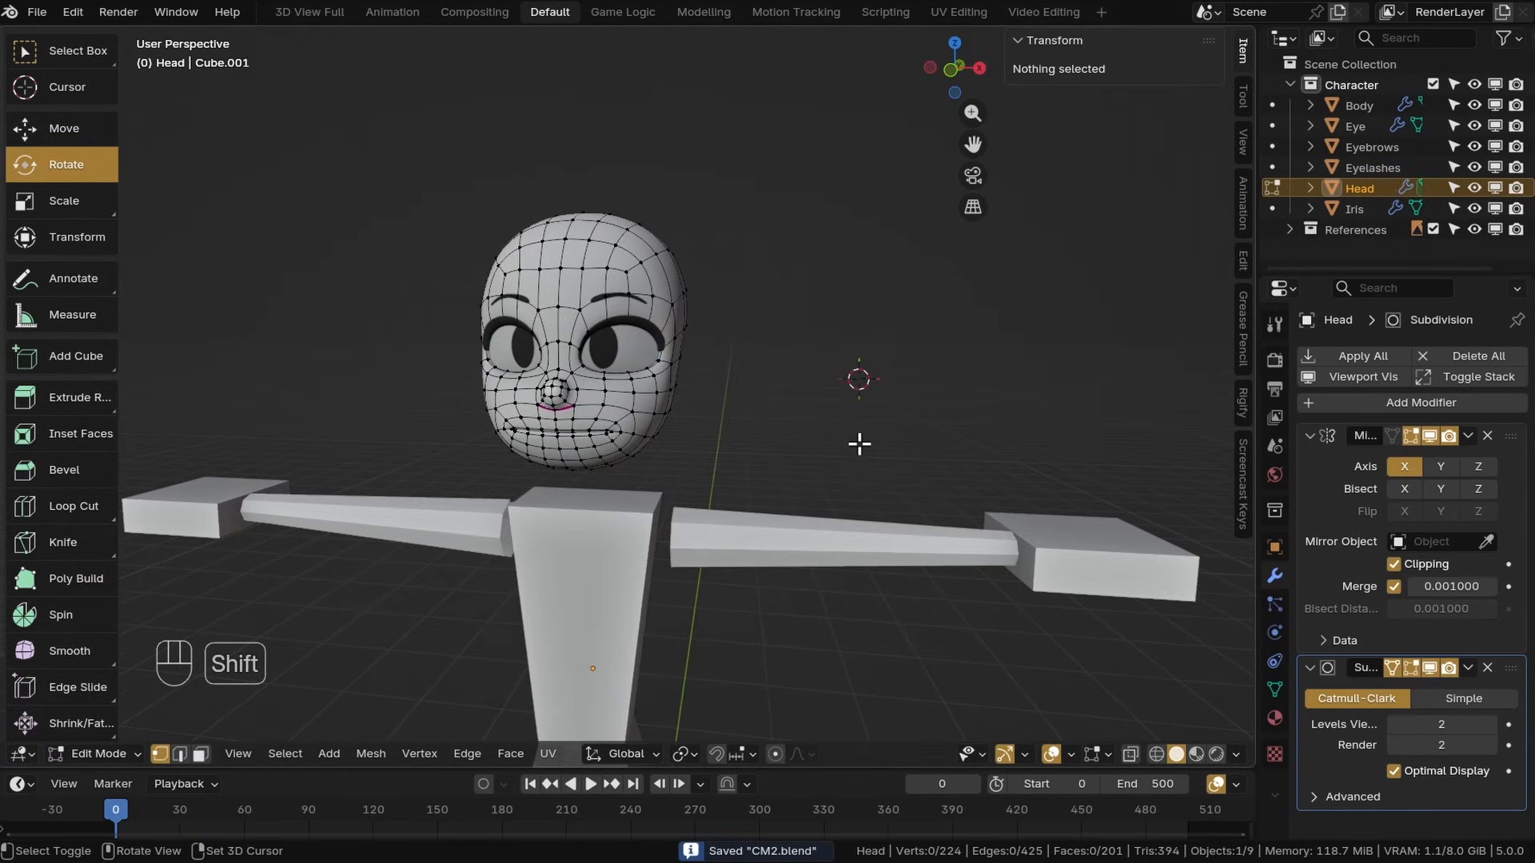
key(shift+a)
click(747, 525)
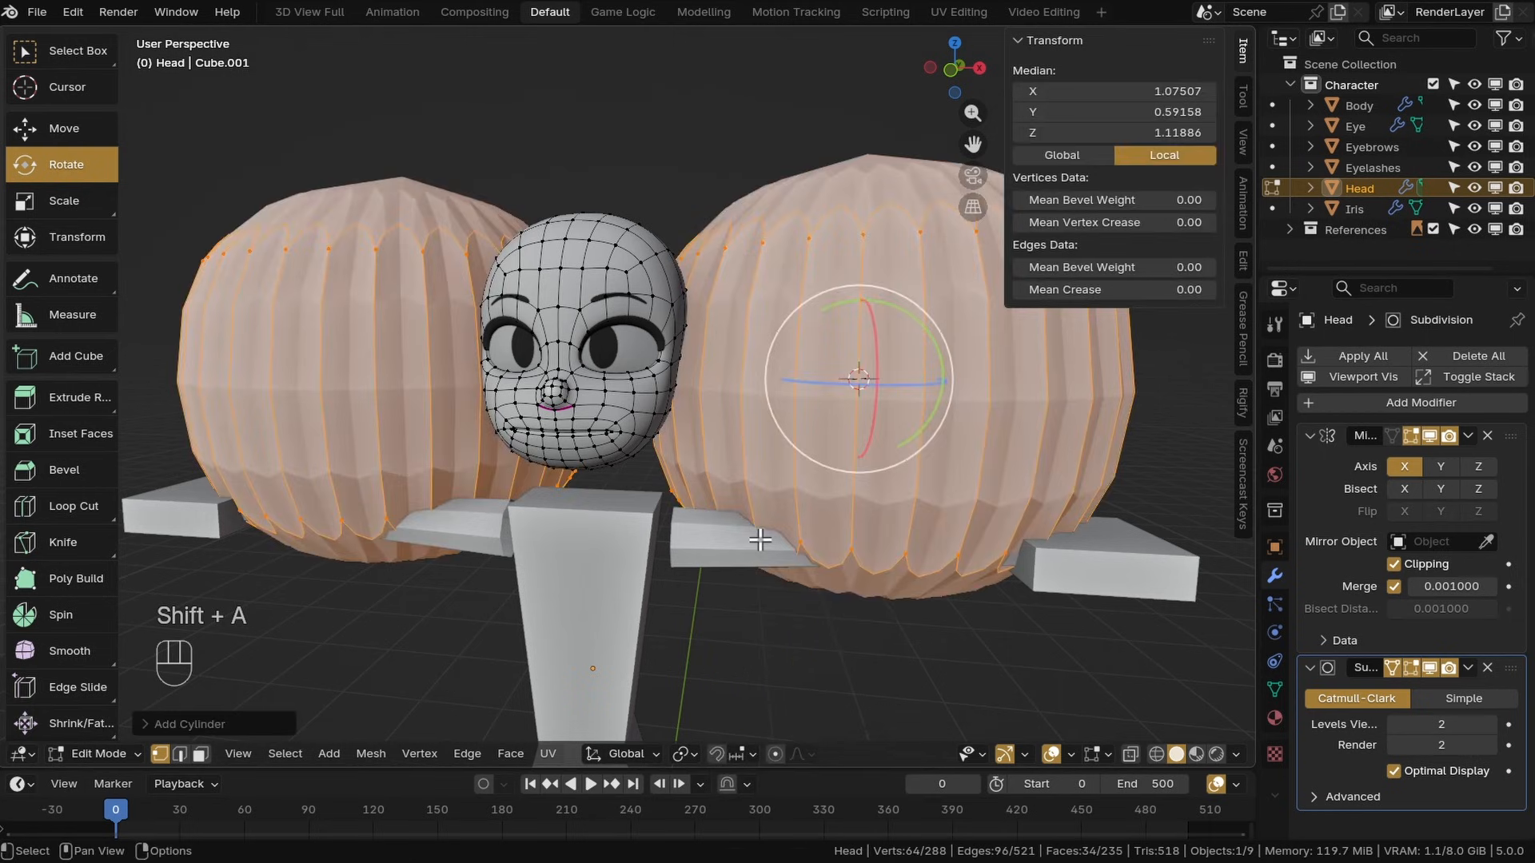
click(220, 725)
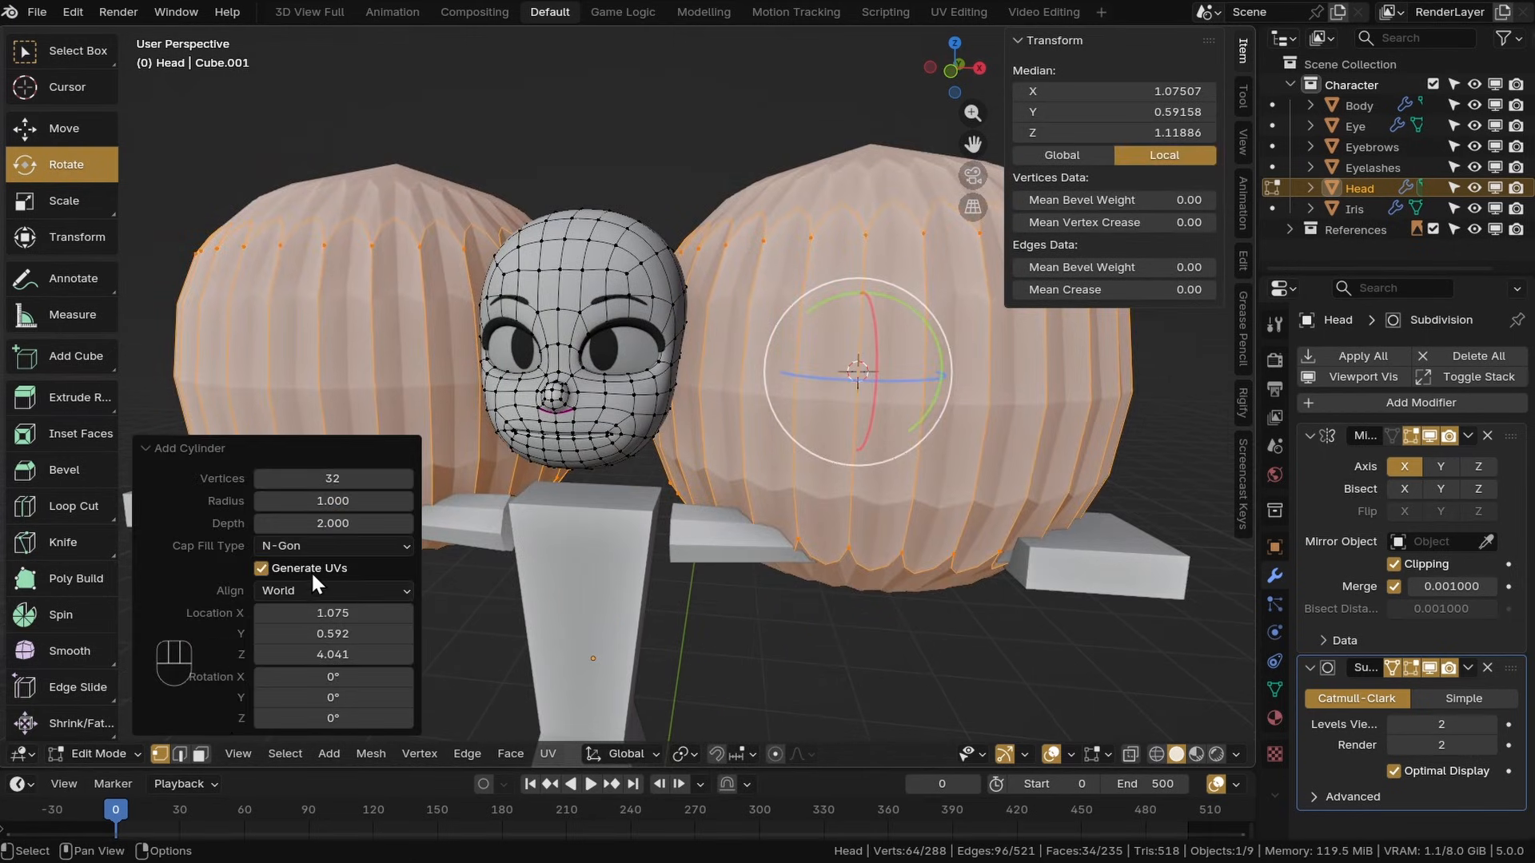
key(Return)
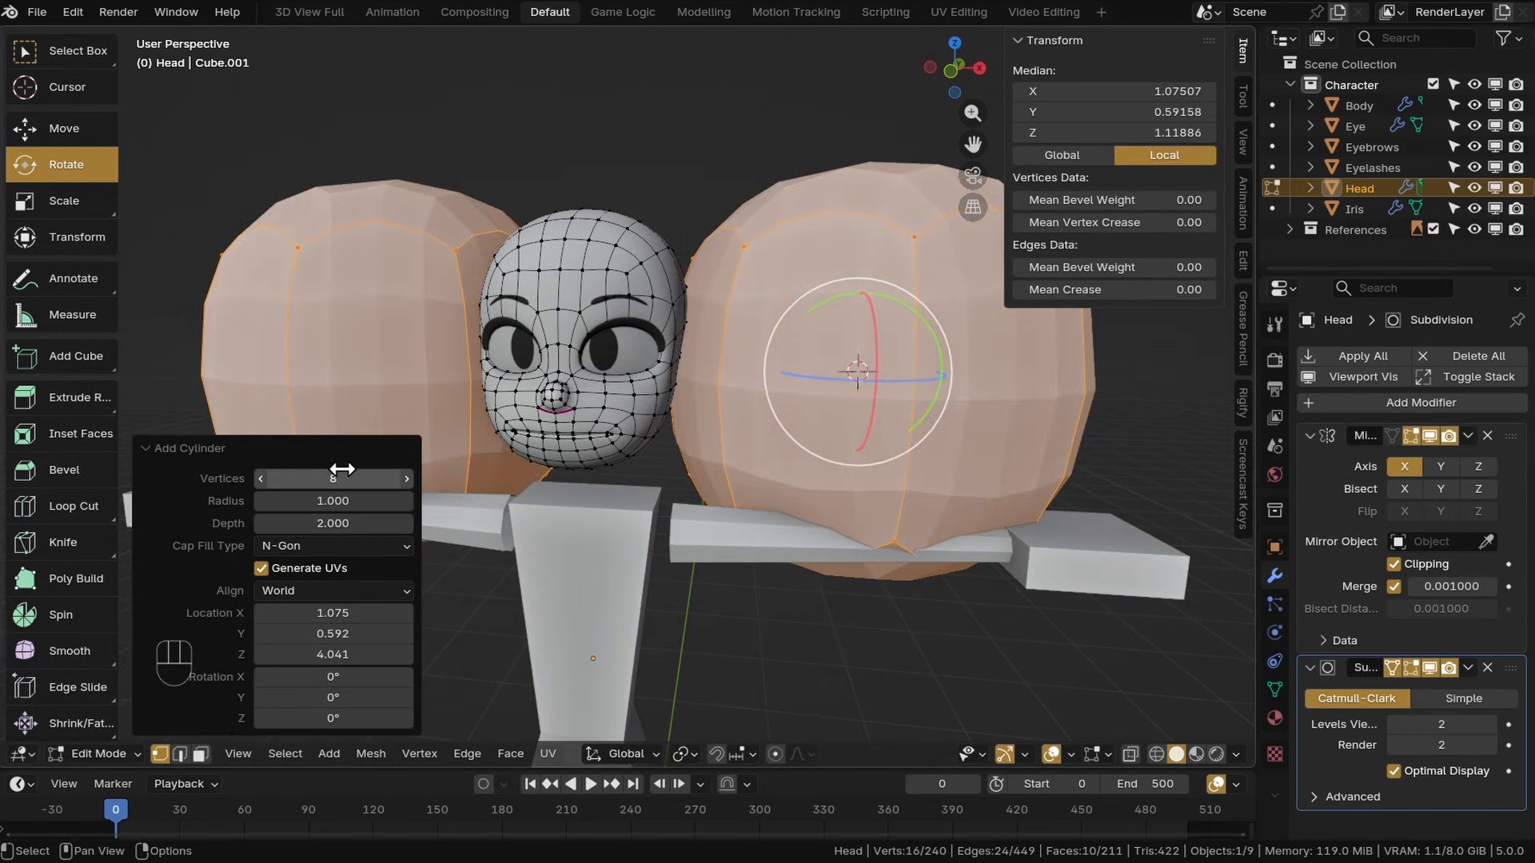
click(299, 546)
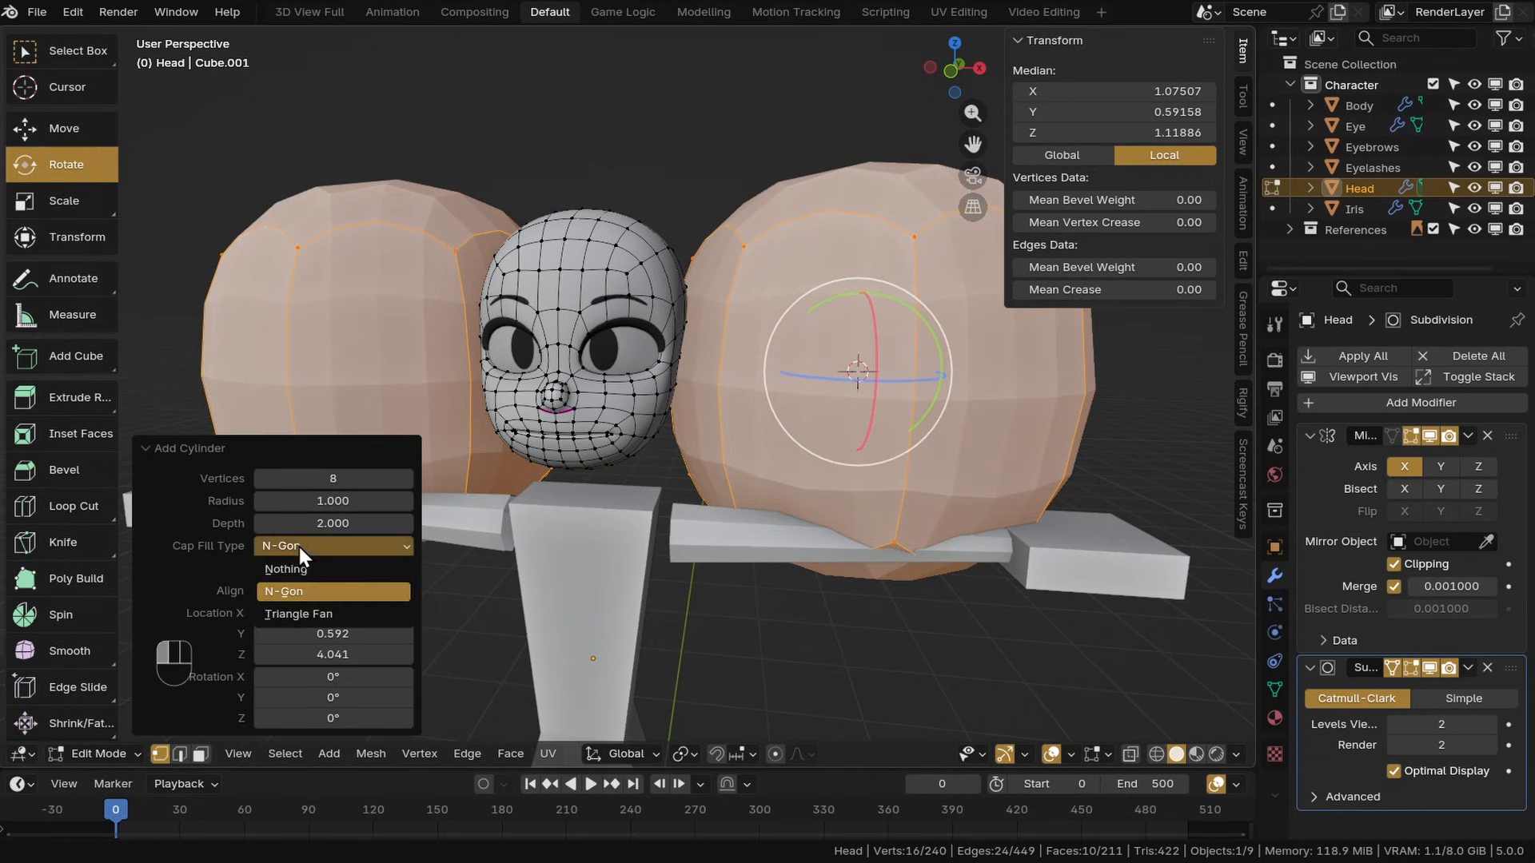
click(299, 615)
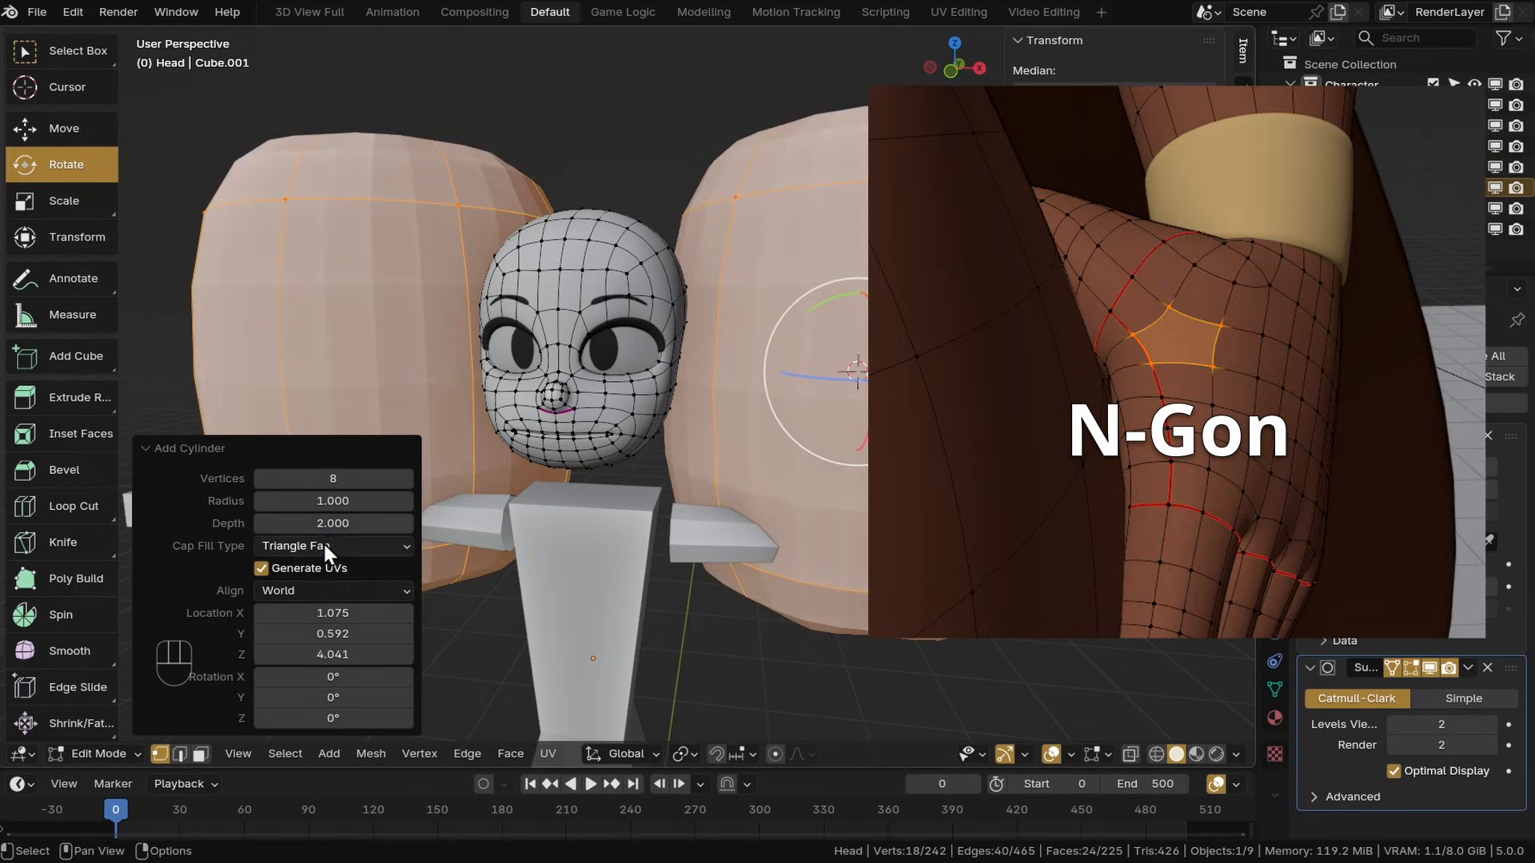
click(323, 544)
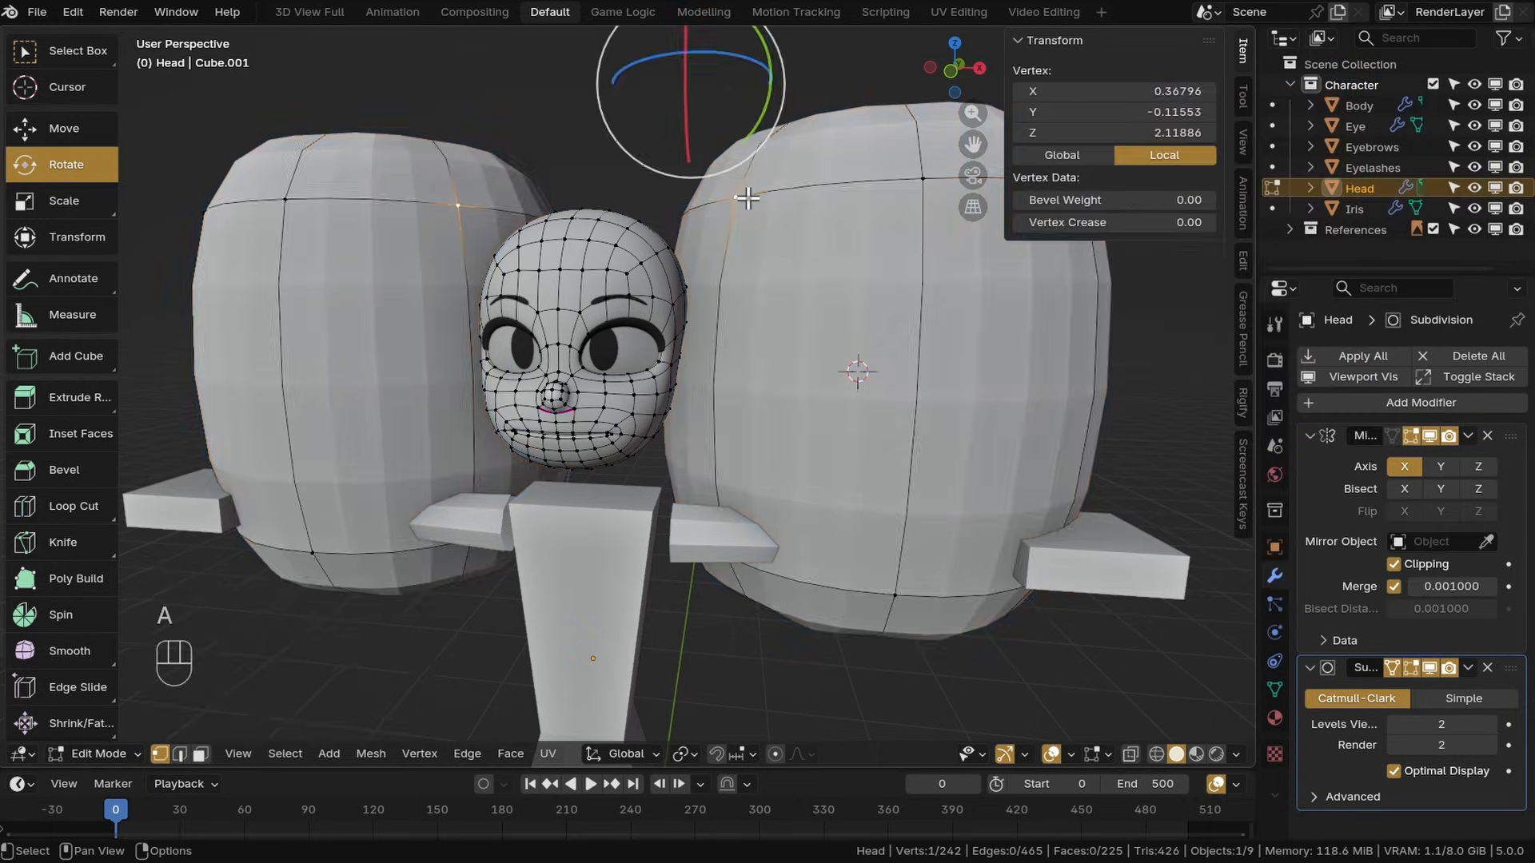
Select the new cylinder, flatten it to 0.207 in Z and shrink it into a small disc
key(l)
click(499, 754)
click(558, 664)
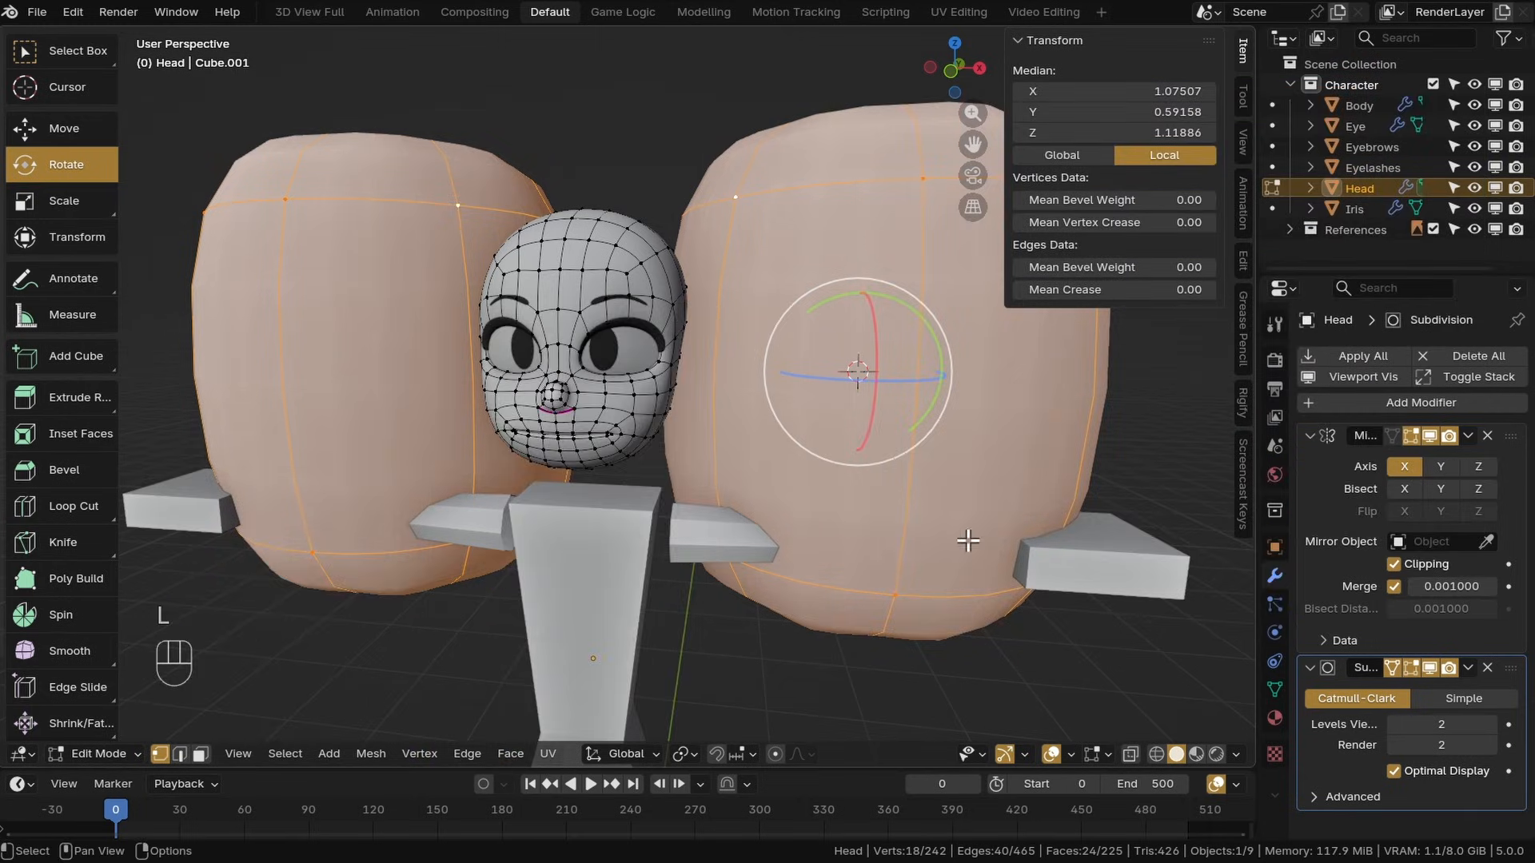
middle_drag(751, 523, 531, 435)
click(64, 201)
drag(725, 323, 726, 386)
middle_drag(739, 388, 692, 461)
key(s)
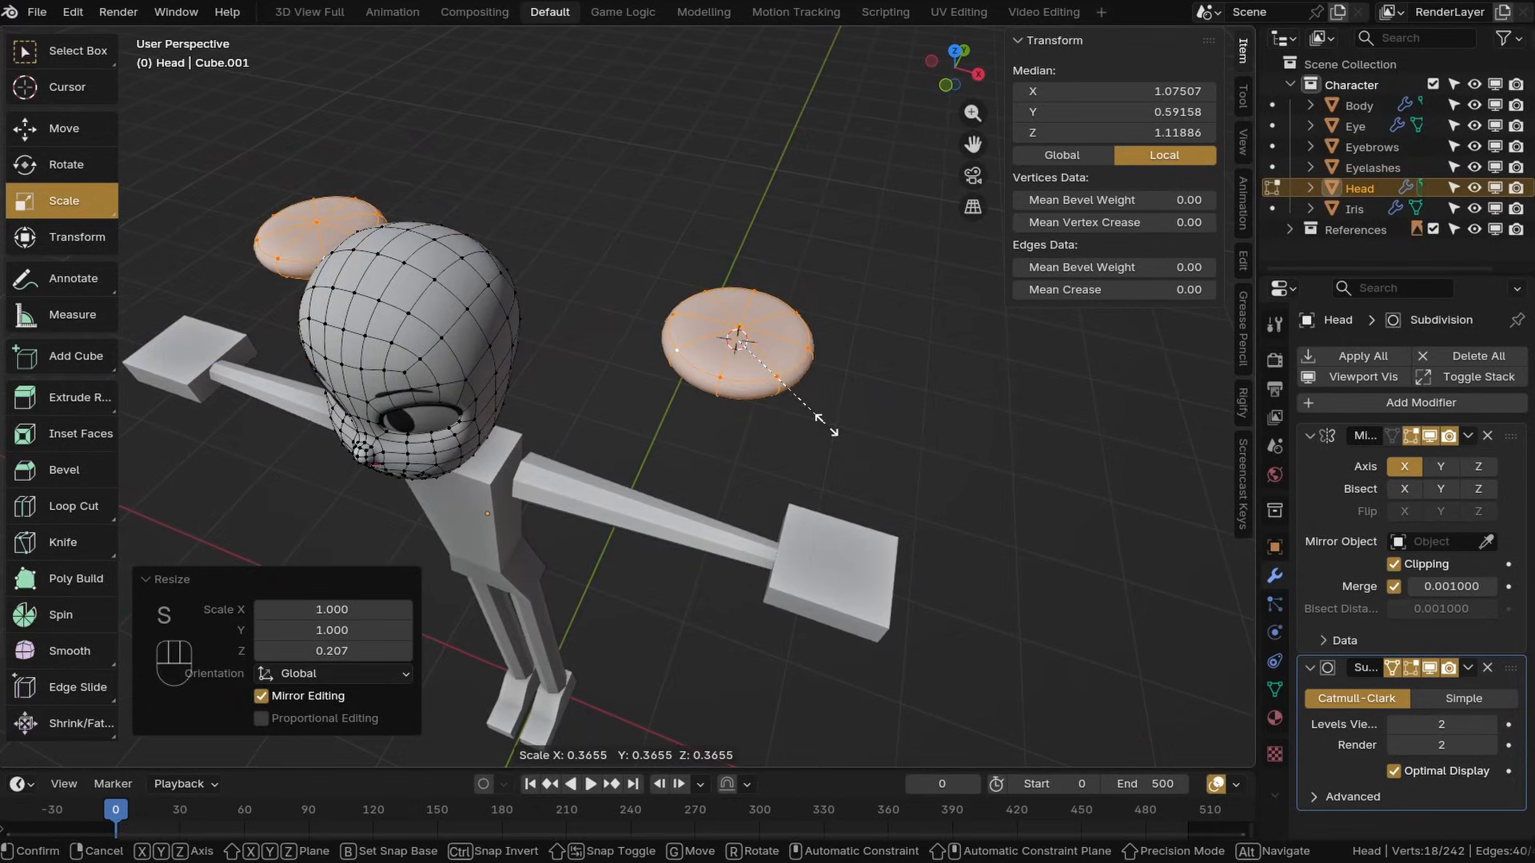
click(820, 419)
key(s)
click(856, 456)
click(64, 129)
middle_drag(874, 491, 782, 415)
drag(880, 413, 732, 391)
middle_drag(731, 391, 785, 330)
key(KP_Decimal)
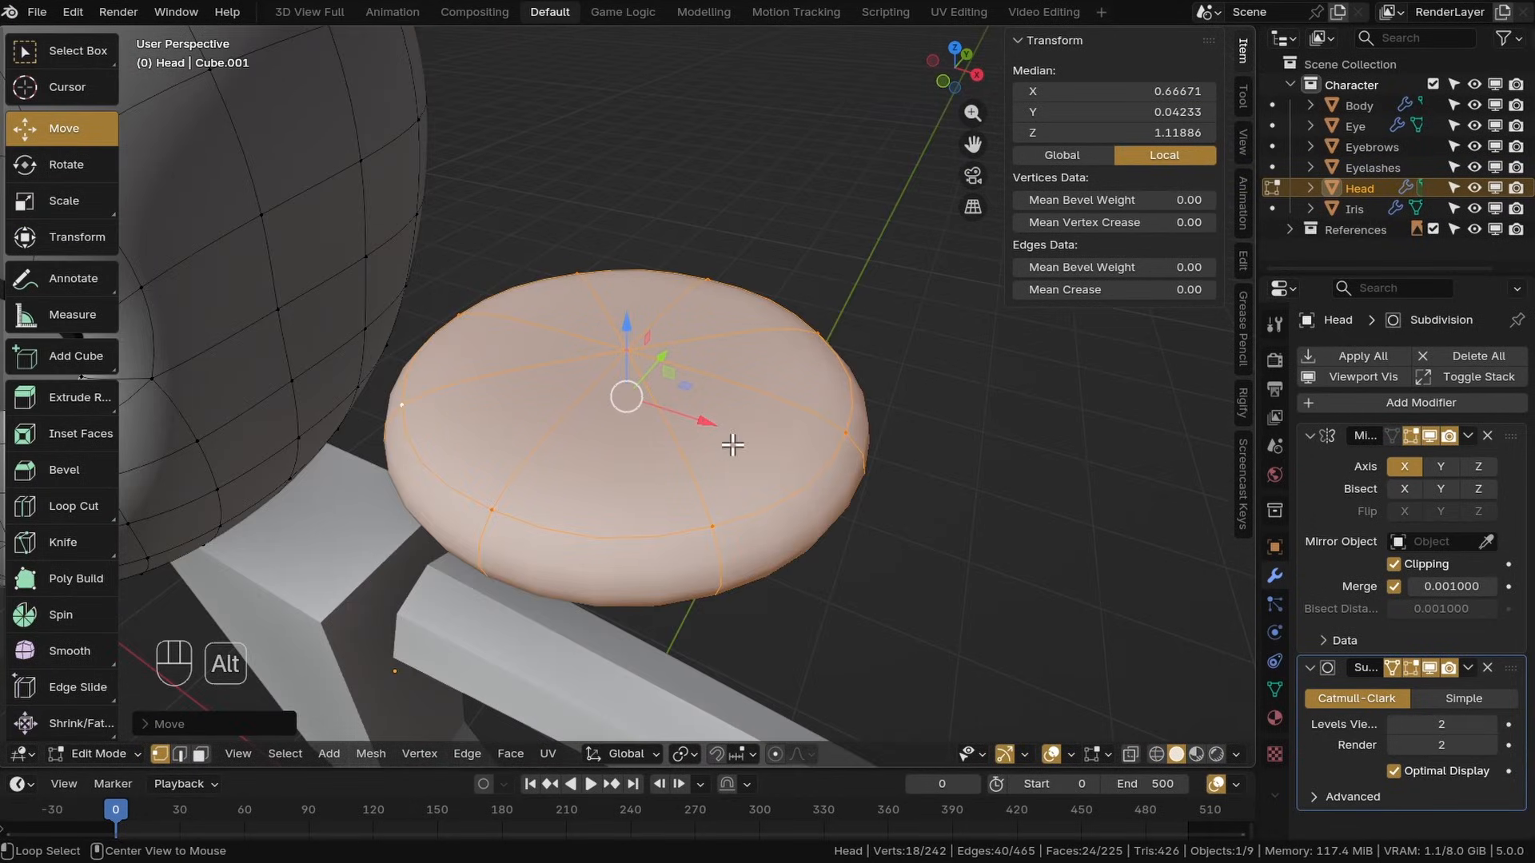
Extrude the disc's top face in place and scale it inward to form a rim
alt+click(696, 414)
shift+click(626, 346)
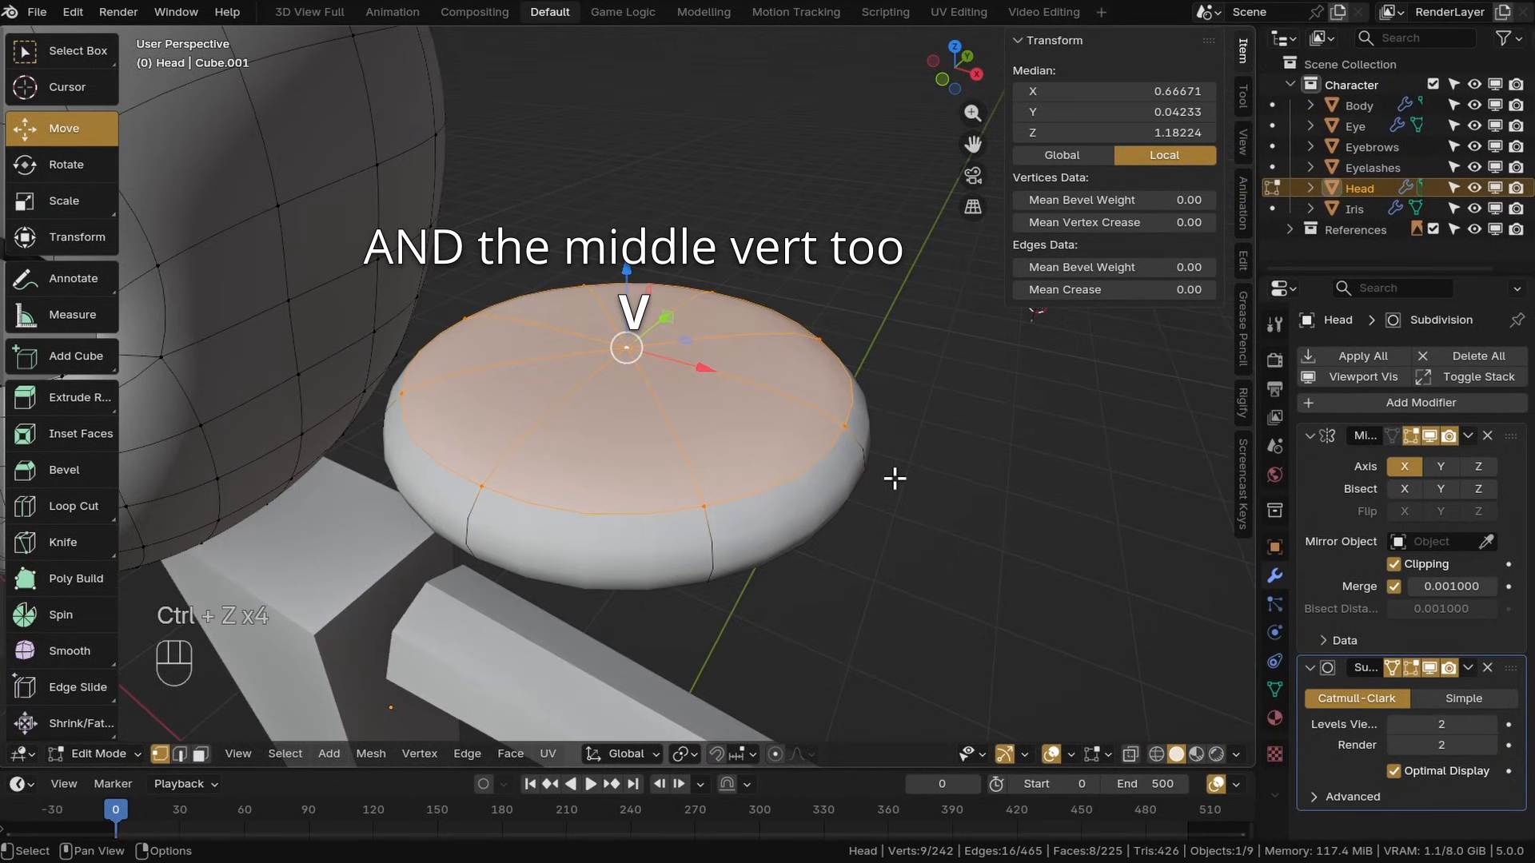
key(e)
right_click(892, 480)
key(s)
click(887, 513)
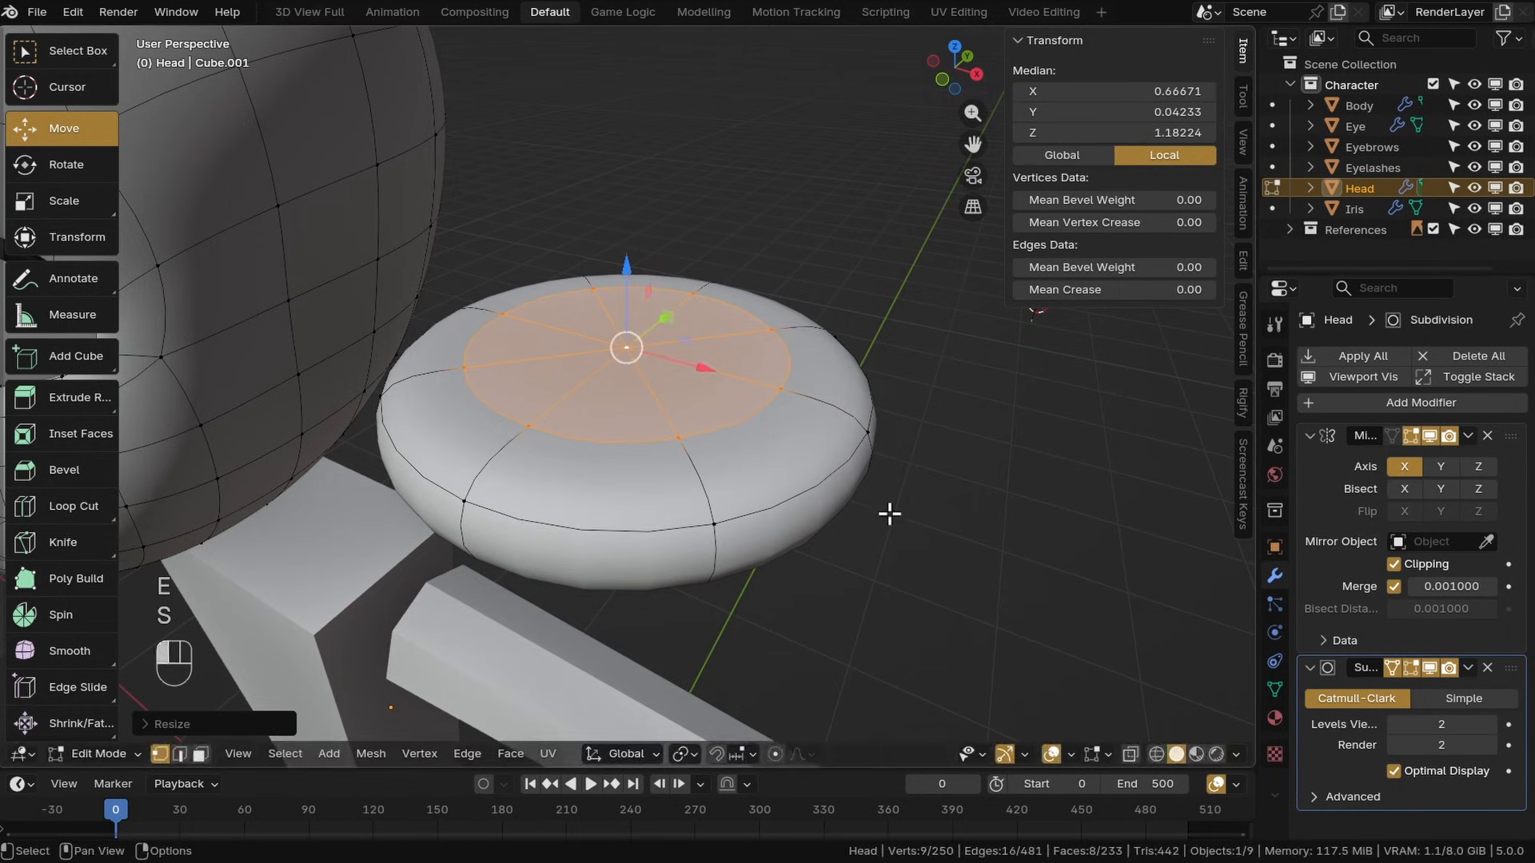
Extrude the inner top face again and push it down to hollow out the disc
key(e)
right_click(888, 514)
middle_drag(887, 514, 904, 482)
drag(635, 263, 636, 315)
middle_drag(690, 383, 678, 440)
Select the inner rim edge loop and set its mean crease to 0.5
alt+click(765, 382)
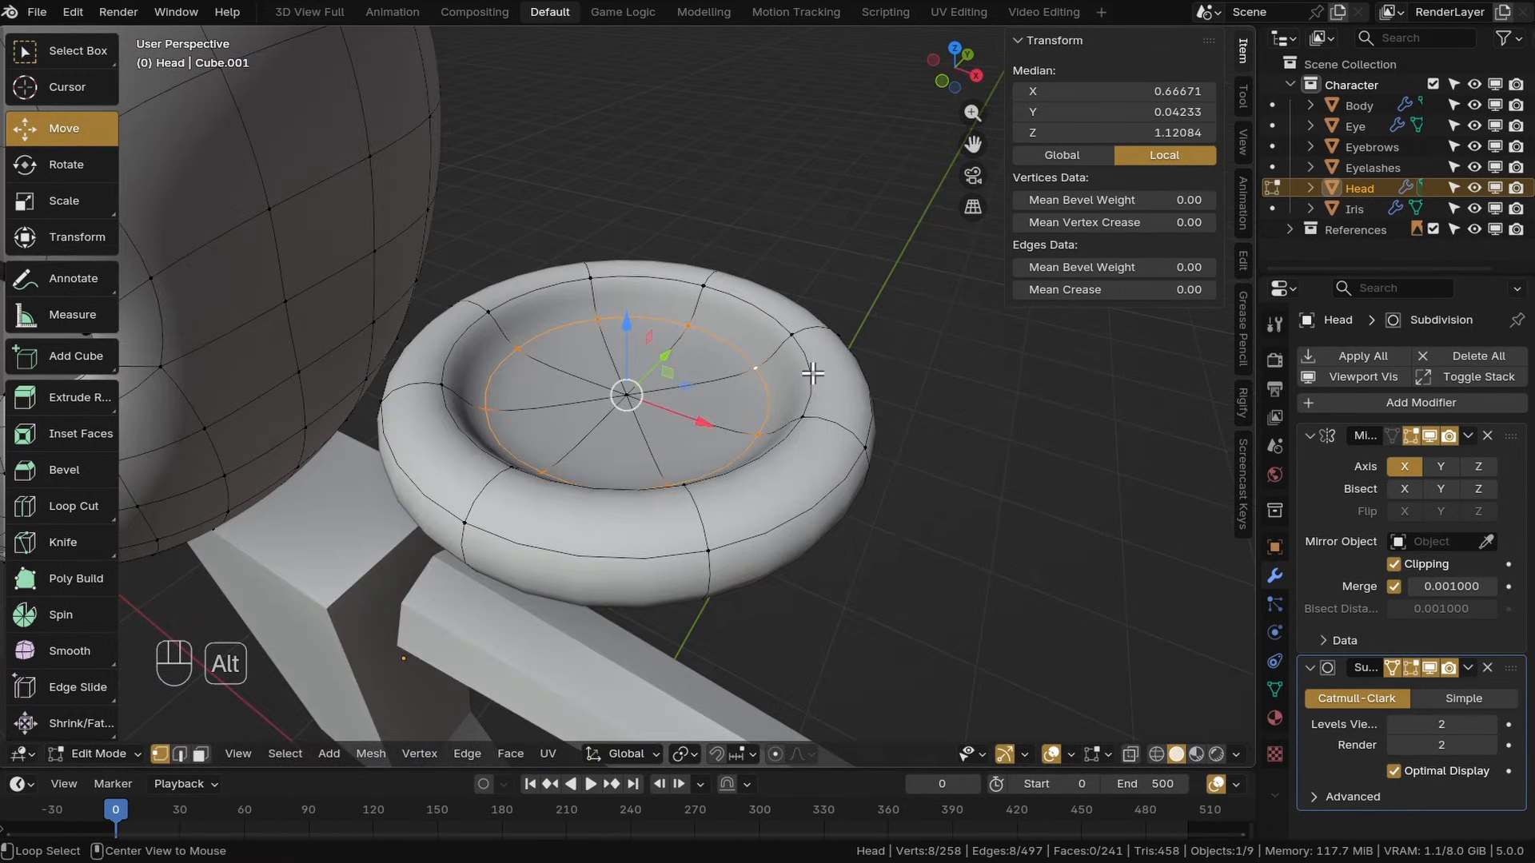
click(1079, 293)
text(.5)
key(Return)
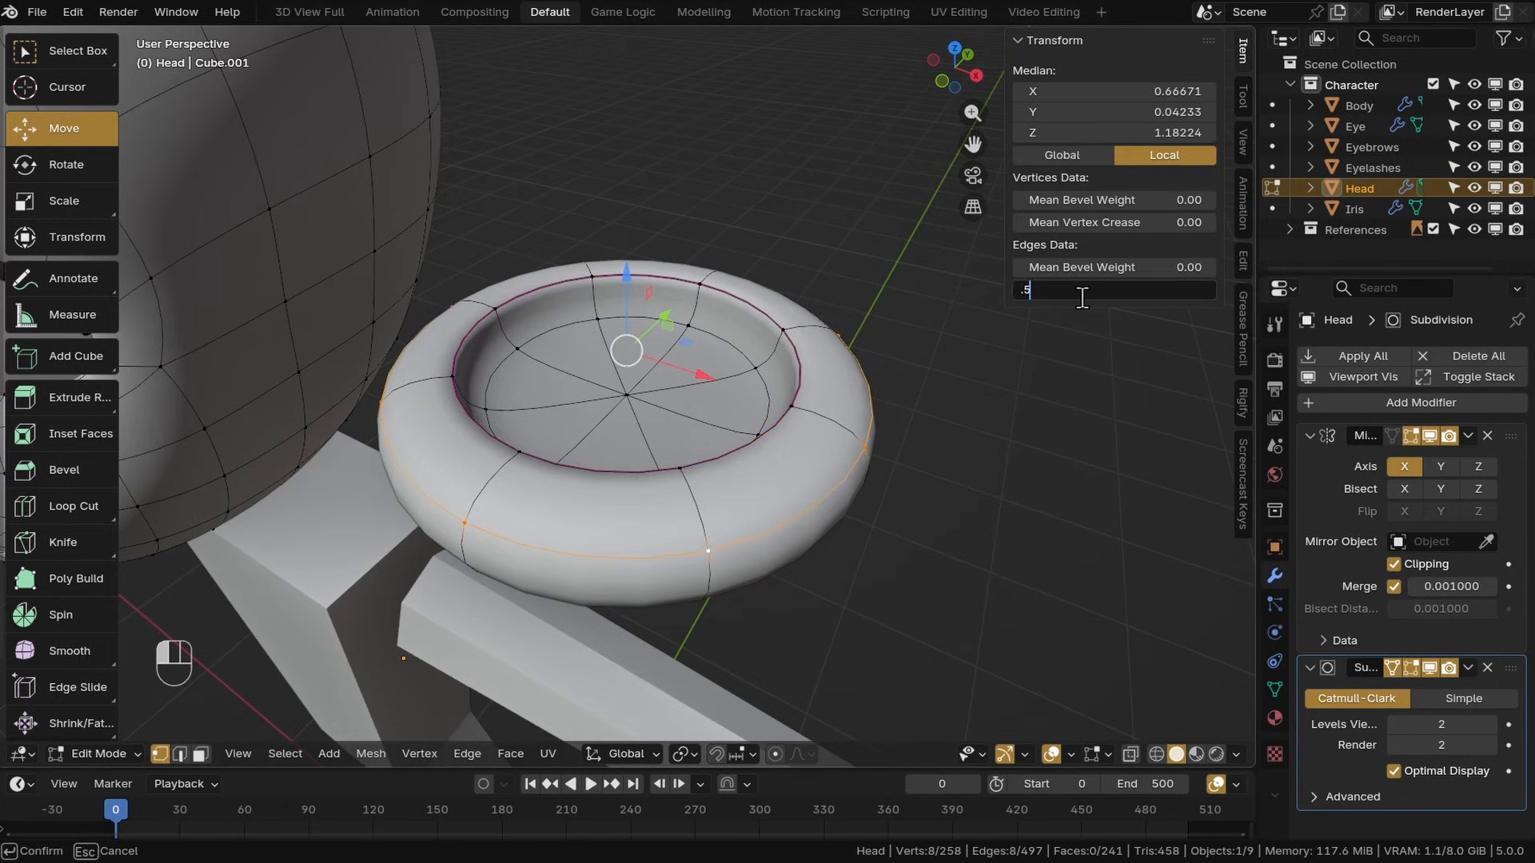
key(Return)
Select the floor faces of the hollow and scale them
click(801, 419)
middle_drag(800, 436, 666, 429)
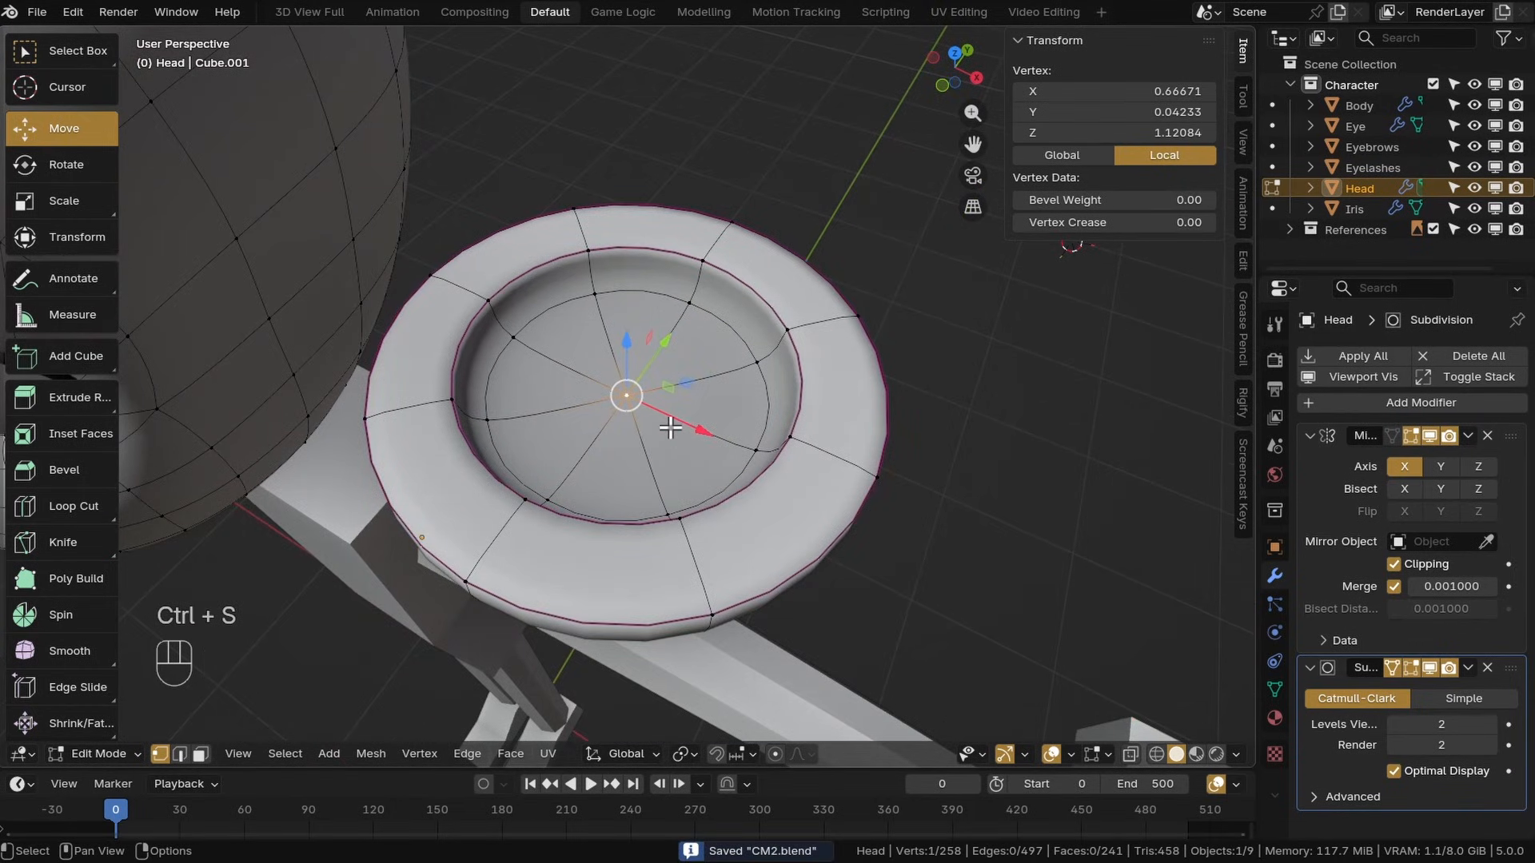
alt+shift+click(725, 342)
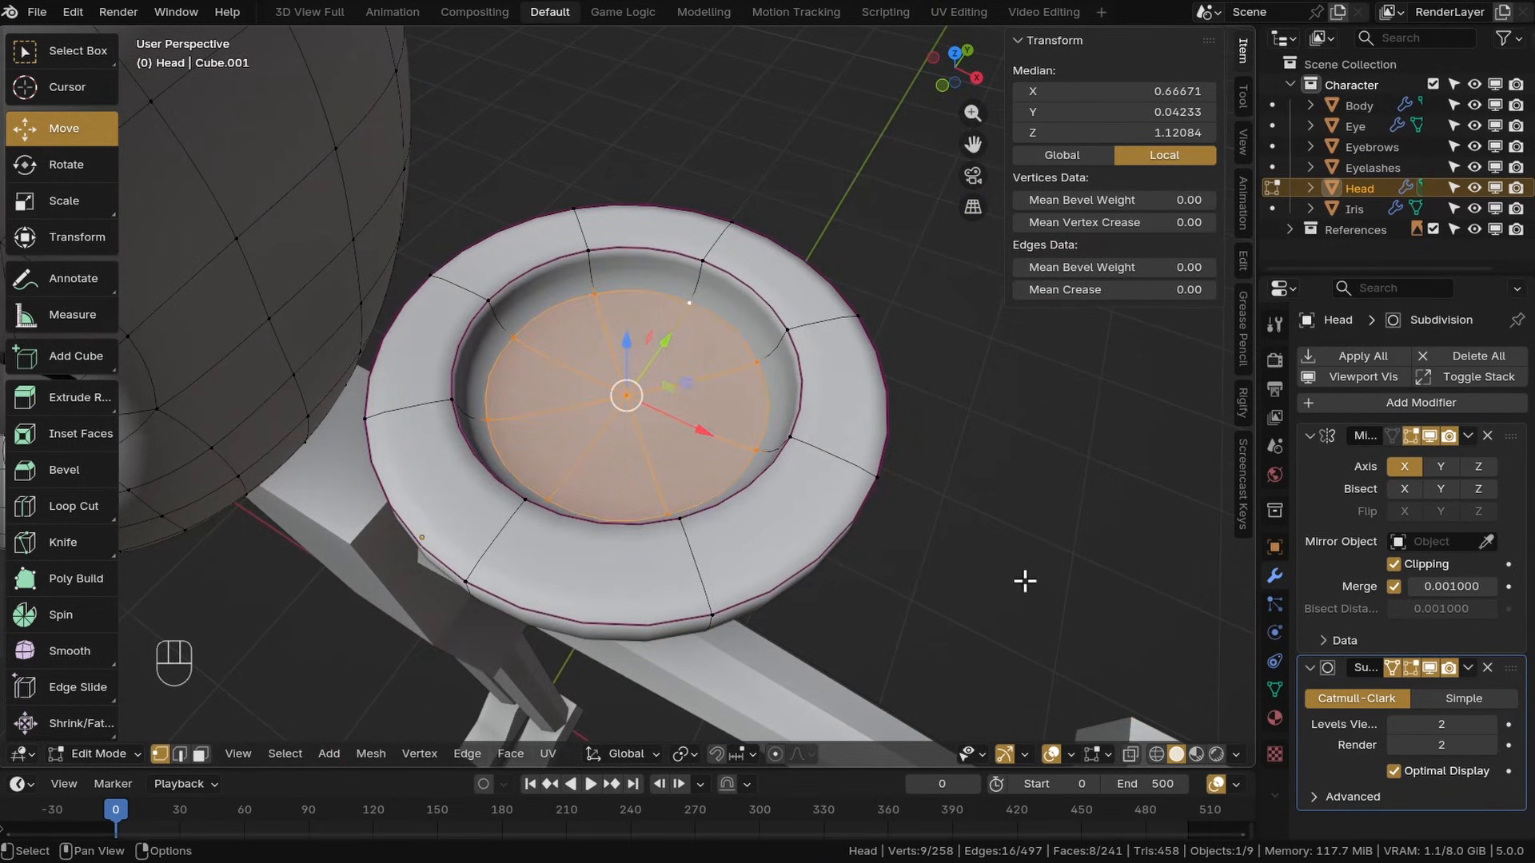
key(s)
click(943, 558)
Grow the selection around the disc's back centre vertex and scale and move it to round the ear's back
middle_drag(932, 560, 768, 392)
click(680, 424)
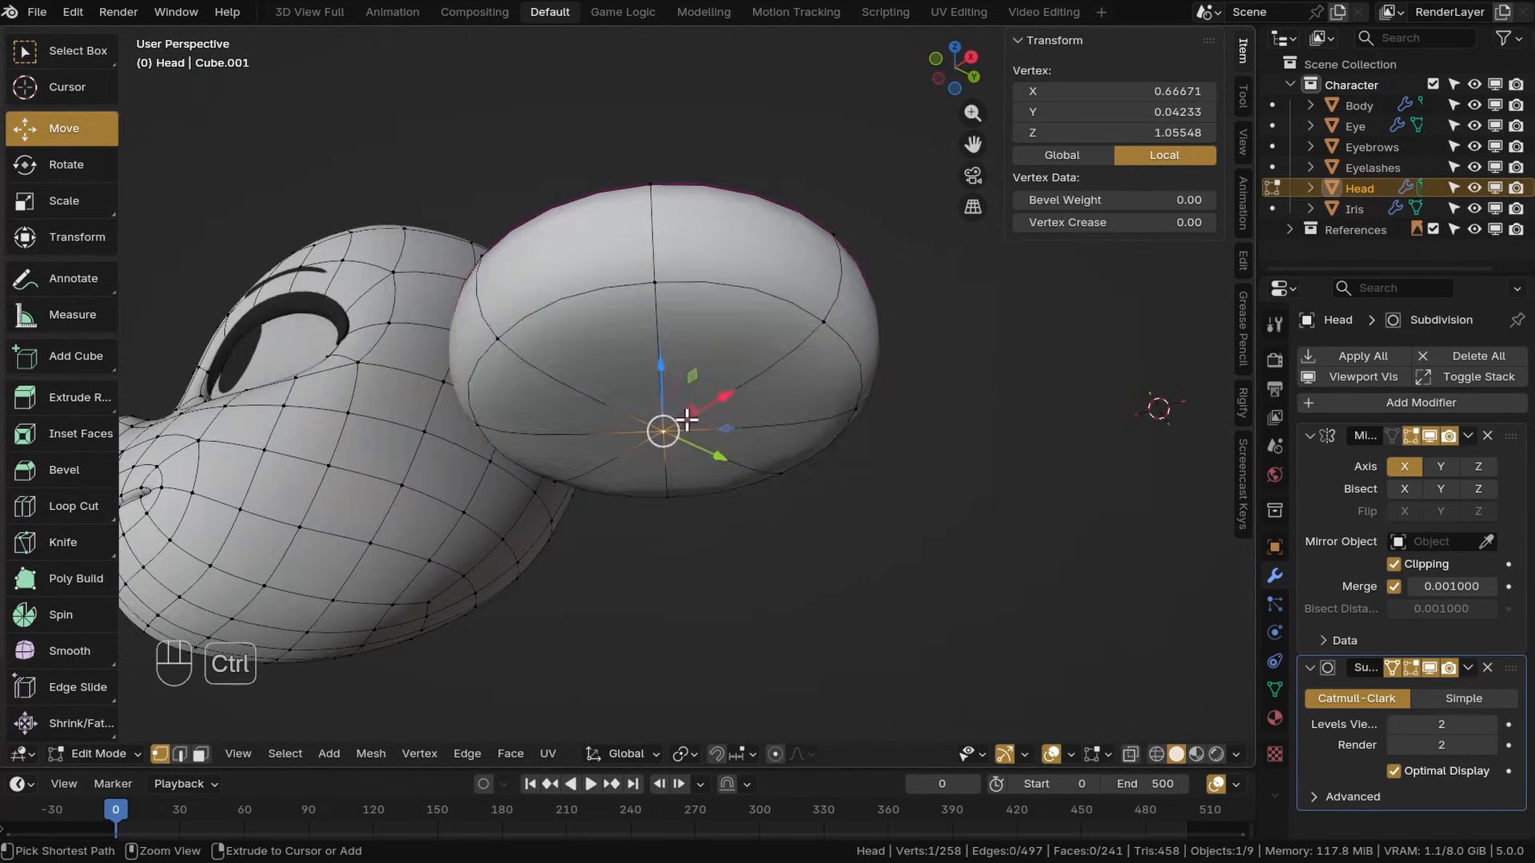
key(ctrl+KP_Add)
middle_drag(685, 422, 743, 376)
key(s)
click(864, 529)
middle_drag(863, 529, 751, 495)
key(g)
key(g)
key(s)
click(823, 518)
click(731, 439)
Select the whole ear disc and rotate, scale and move it onto the side of the head in front view
key(l)
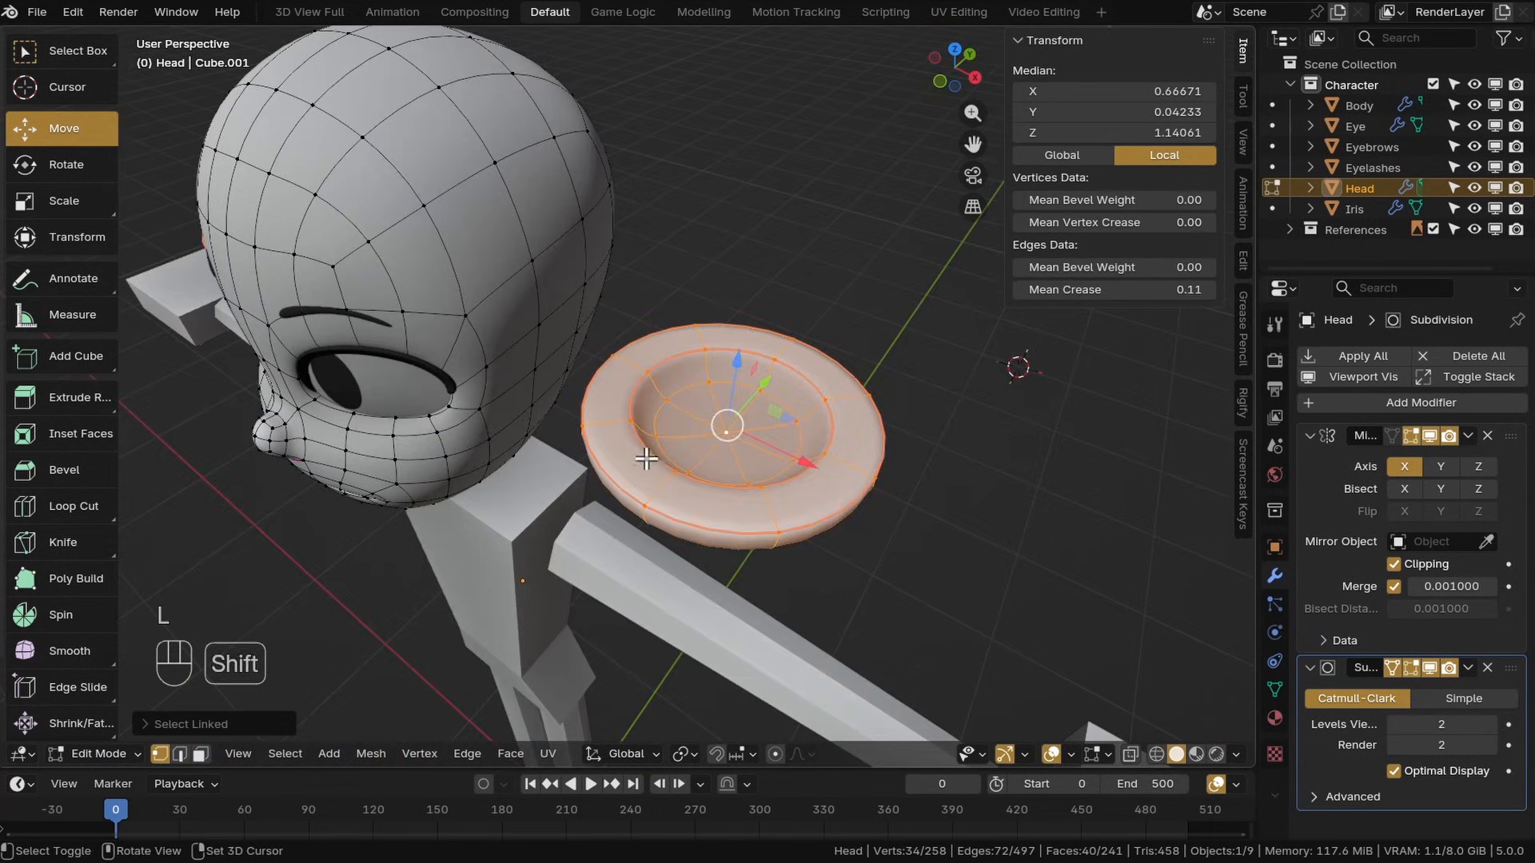
middle_drag(728, 436, 804, 444)
drag(811, 424, 792, 426)
middle_drag(791, 426, 767, 335)
click(61, 164)
middle_drag(808, 463, 672, 432)
drag(662, 345, 835, 432)
key(KP_1)
key(g)
key(r)
key(s)
scroll(716, 473, up, 3)
key(g)
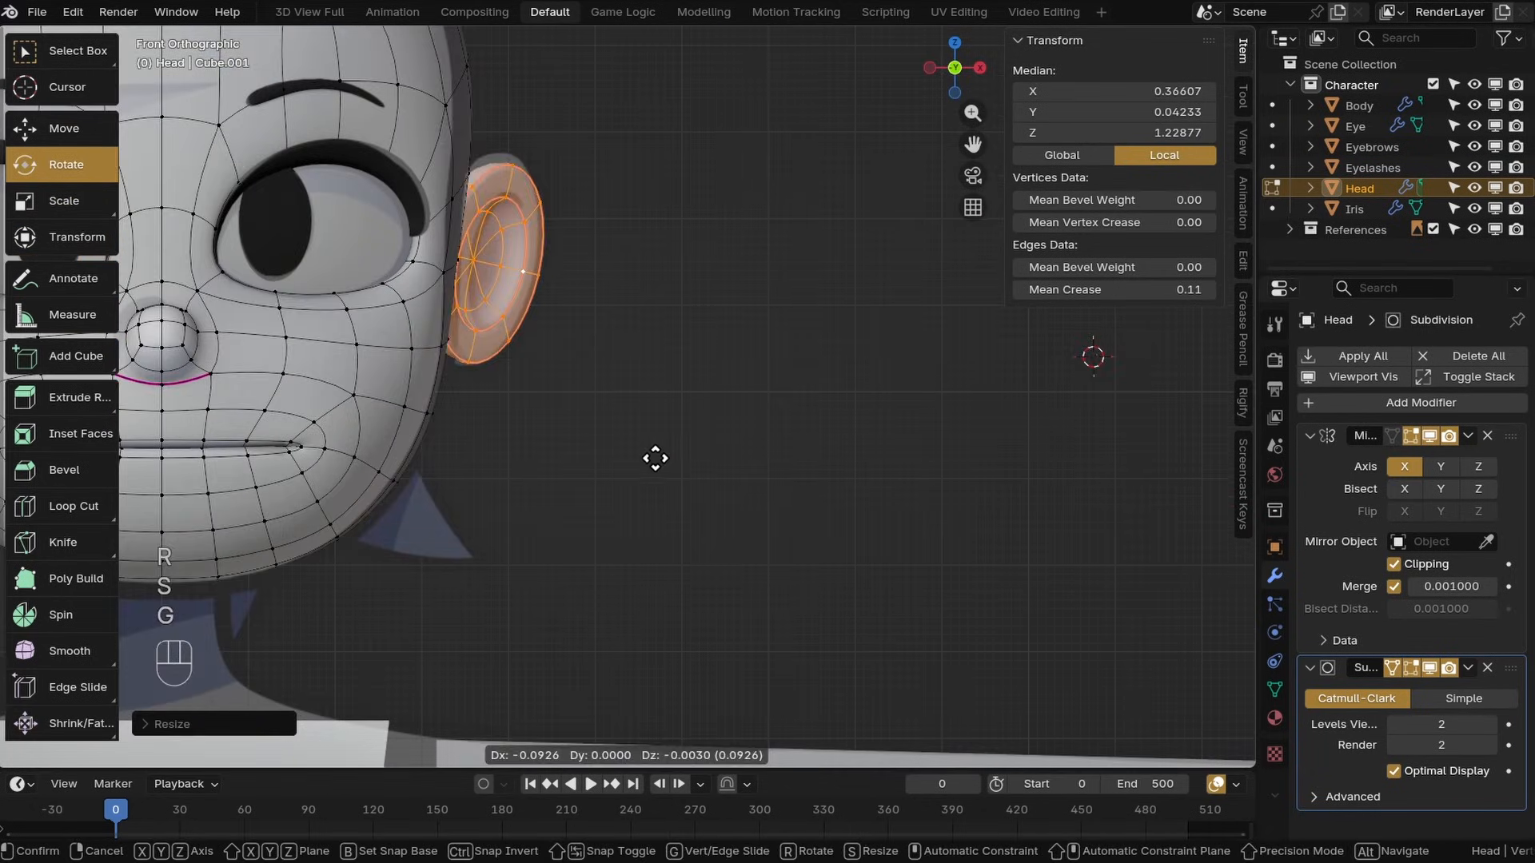
key(s)
middle_drag(655, 339, 520, 380)
drag(617, 350, 636, 356)
Refine the ear's rotation, scale and position from the side and front views
key(KP_3)
click(34, 136)
key(r)
drag(749, 358, 600, 360)
click(918, 462)
key(s)
click(926, 478)
key(KP_1)
middle_drag(600, 364, 775, 439)
click(679, 386)
key(g)
click(779, 413)
key(z)
scroll(720, 447, down, 3)
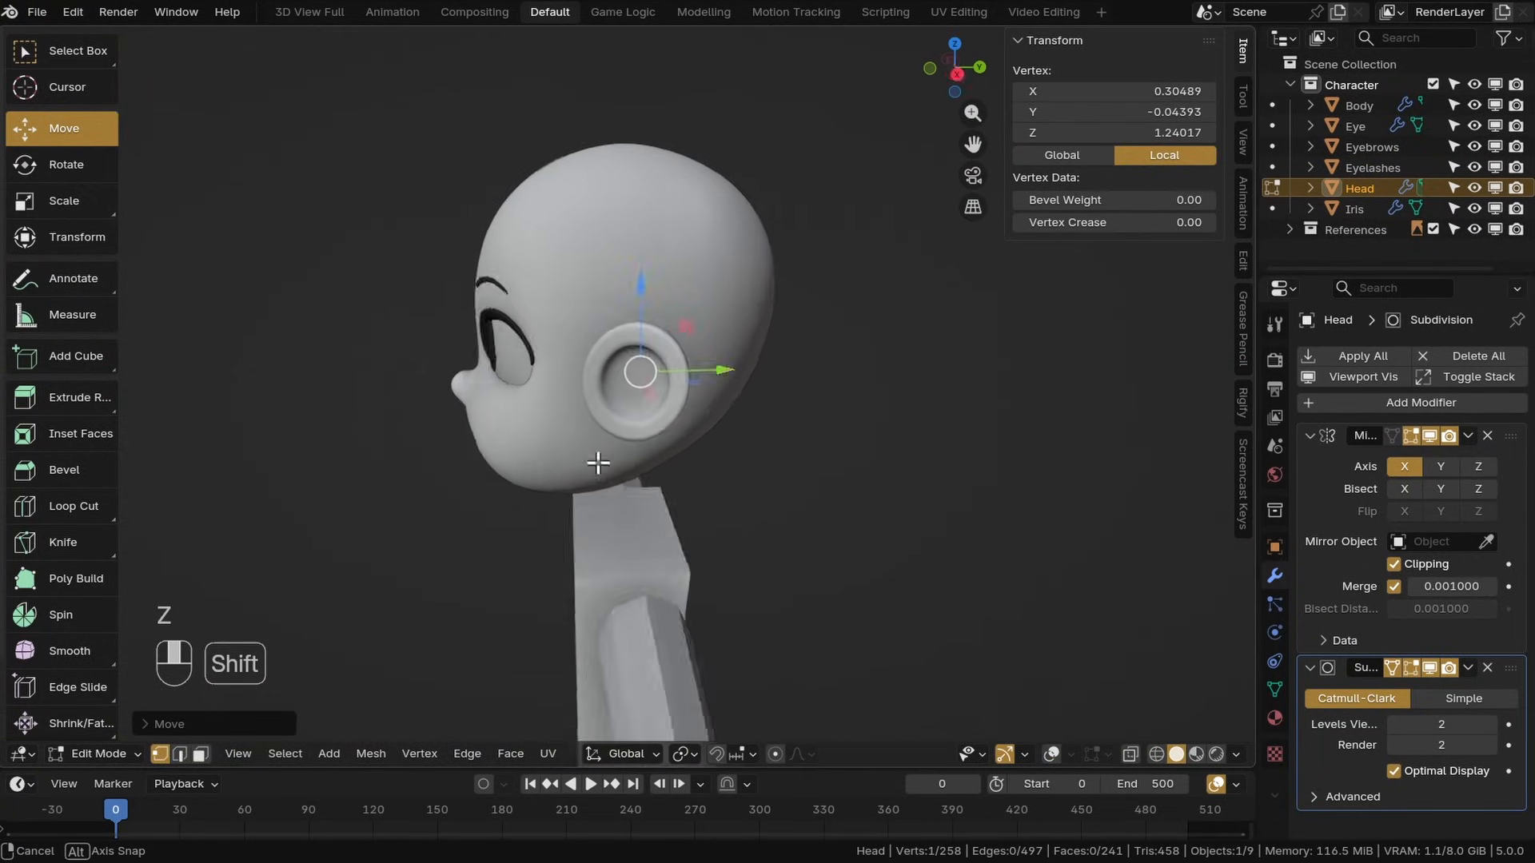
scroll(716, 432, up, 2)
middle_drag(597, 463, 631, 439)
scroll(716, 431, down, 3)
scroll(607, 448, down, 2)
middle_drag(532, 456, 675, 459)
key(z)
click(408, 521)
Add a cube to the Head mesh, separate it into its own object and rename it Teeth
key(shift+a)
click(589, 250)
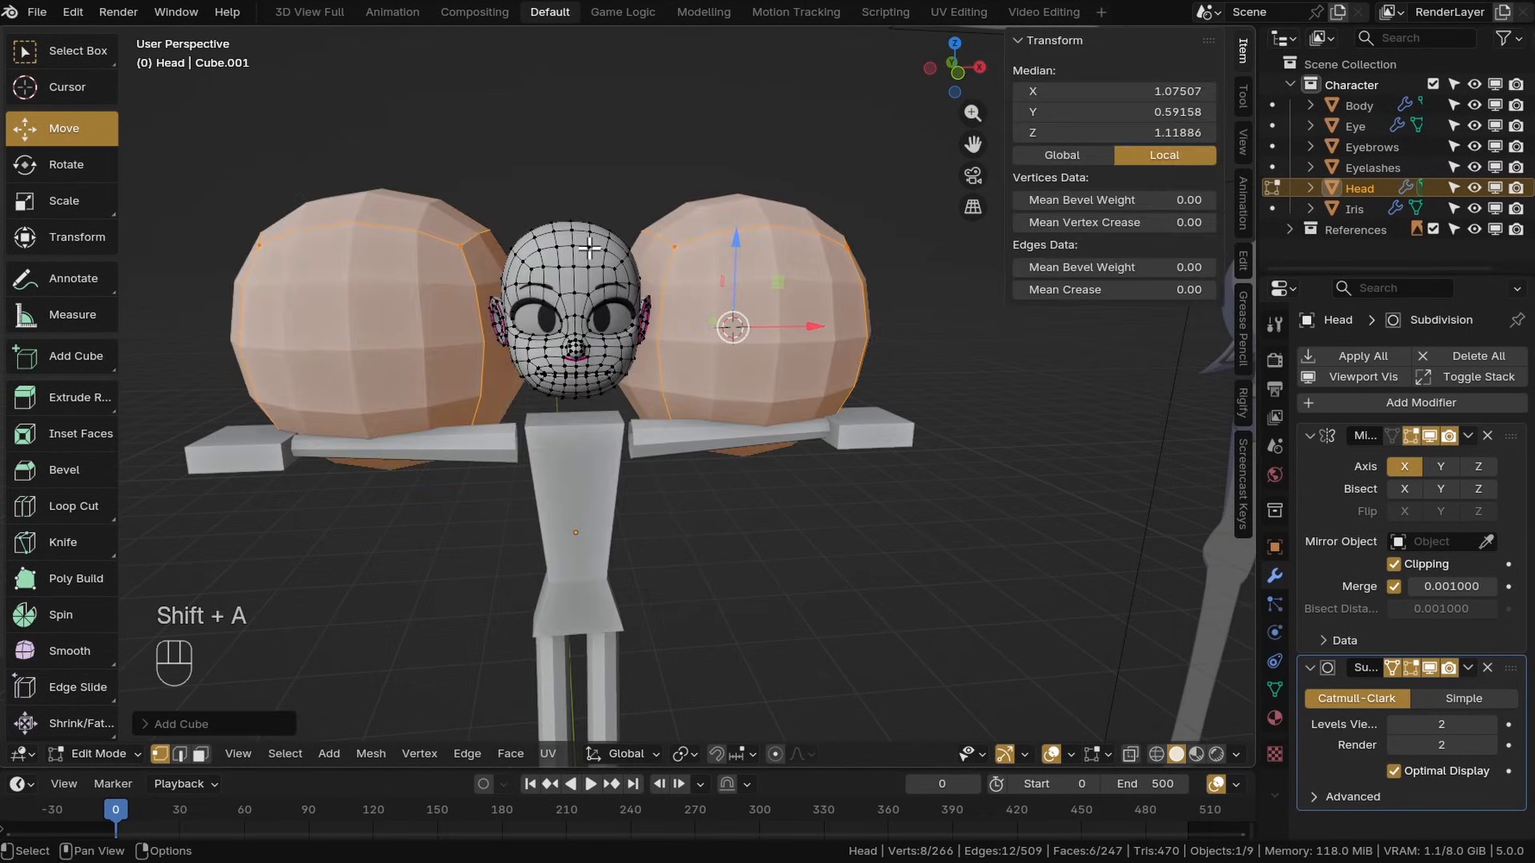
key(alt+a)
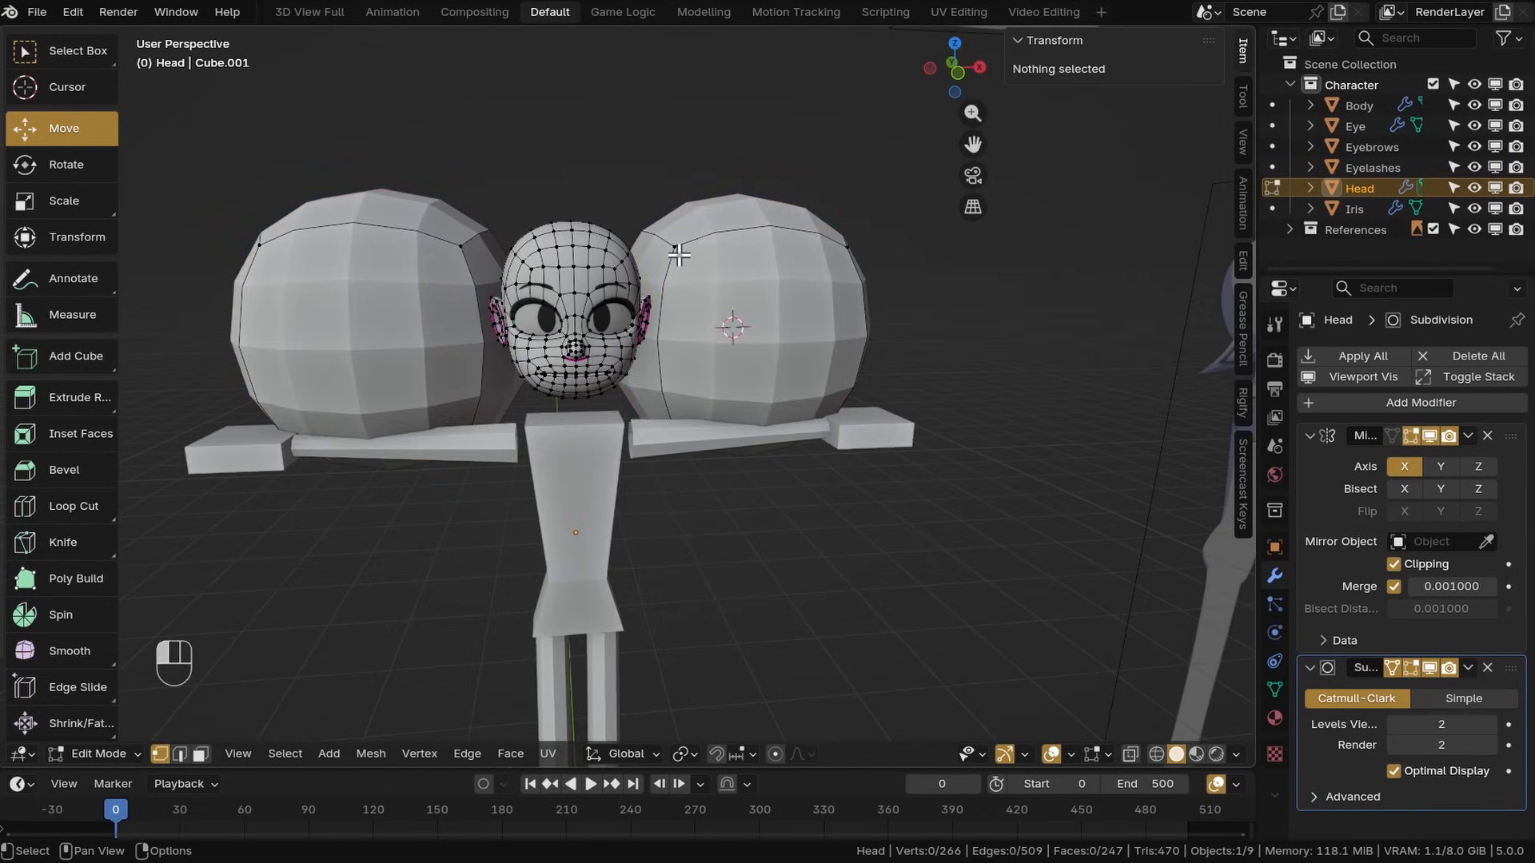
click(675, 249)
key(l)
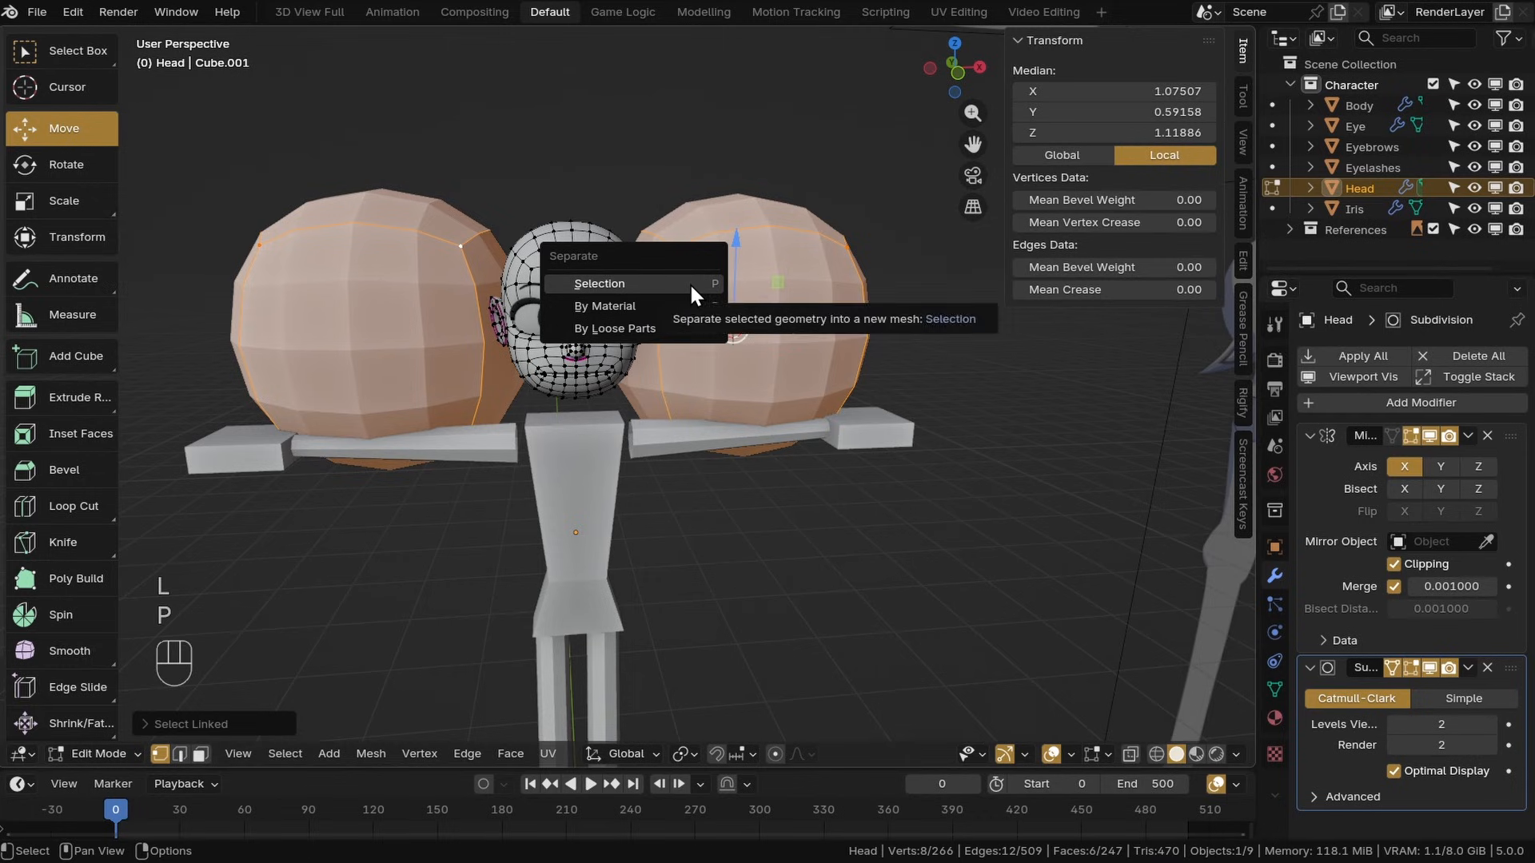
click(691, 286)
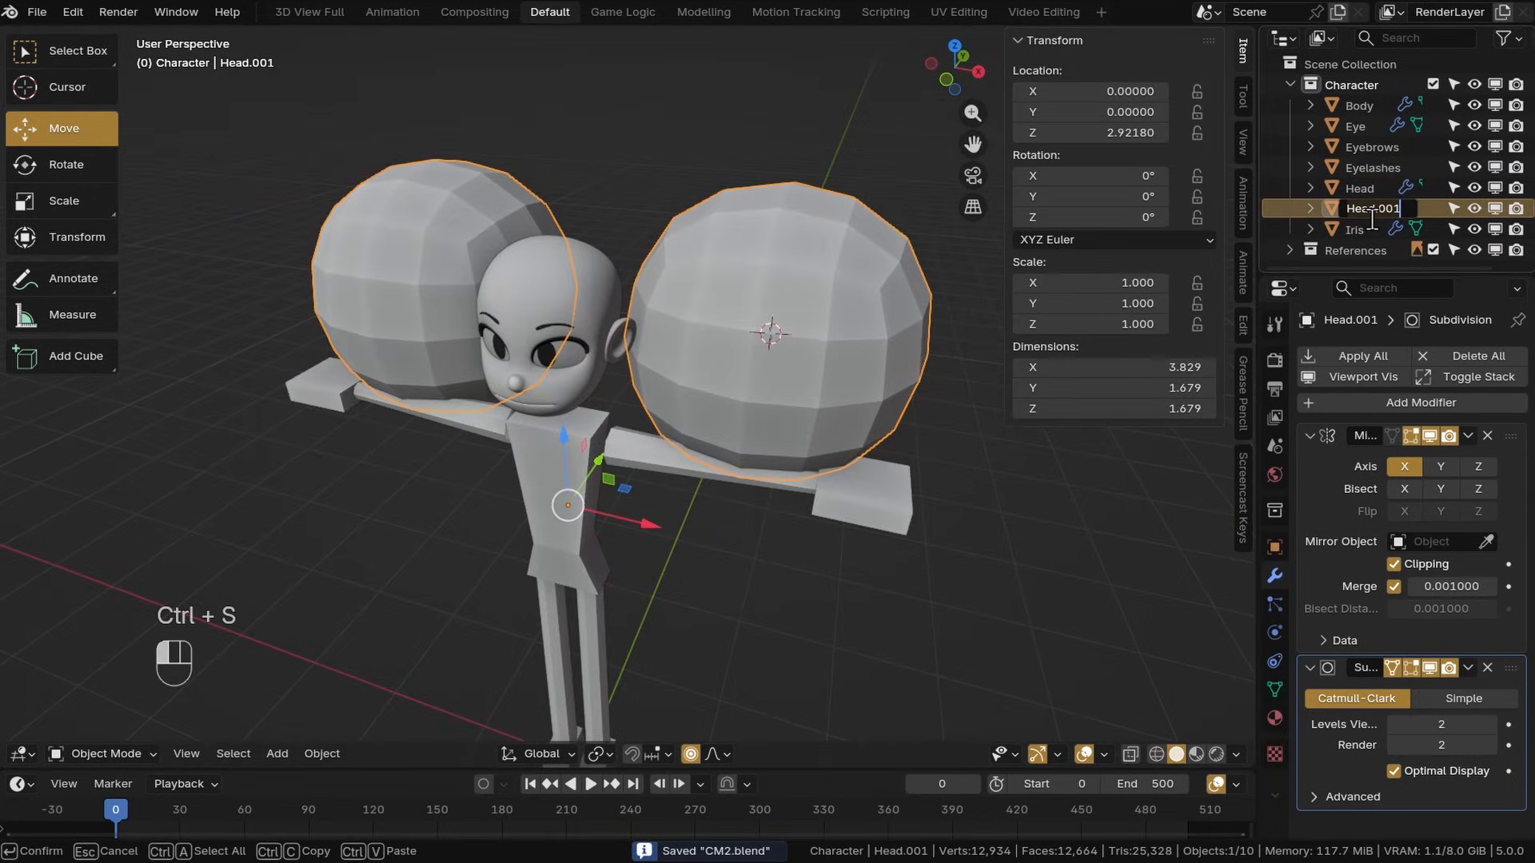
click(1371, 218)
text(Teeth)
key(Return)
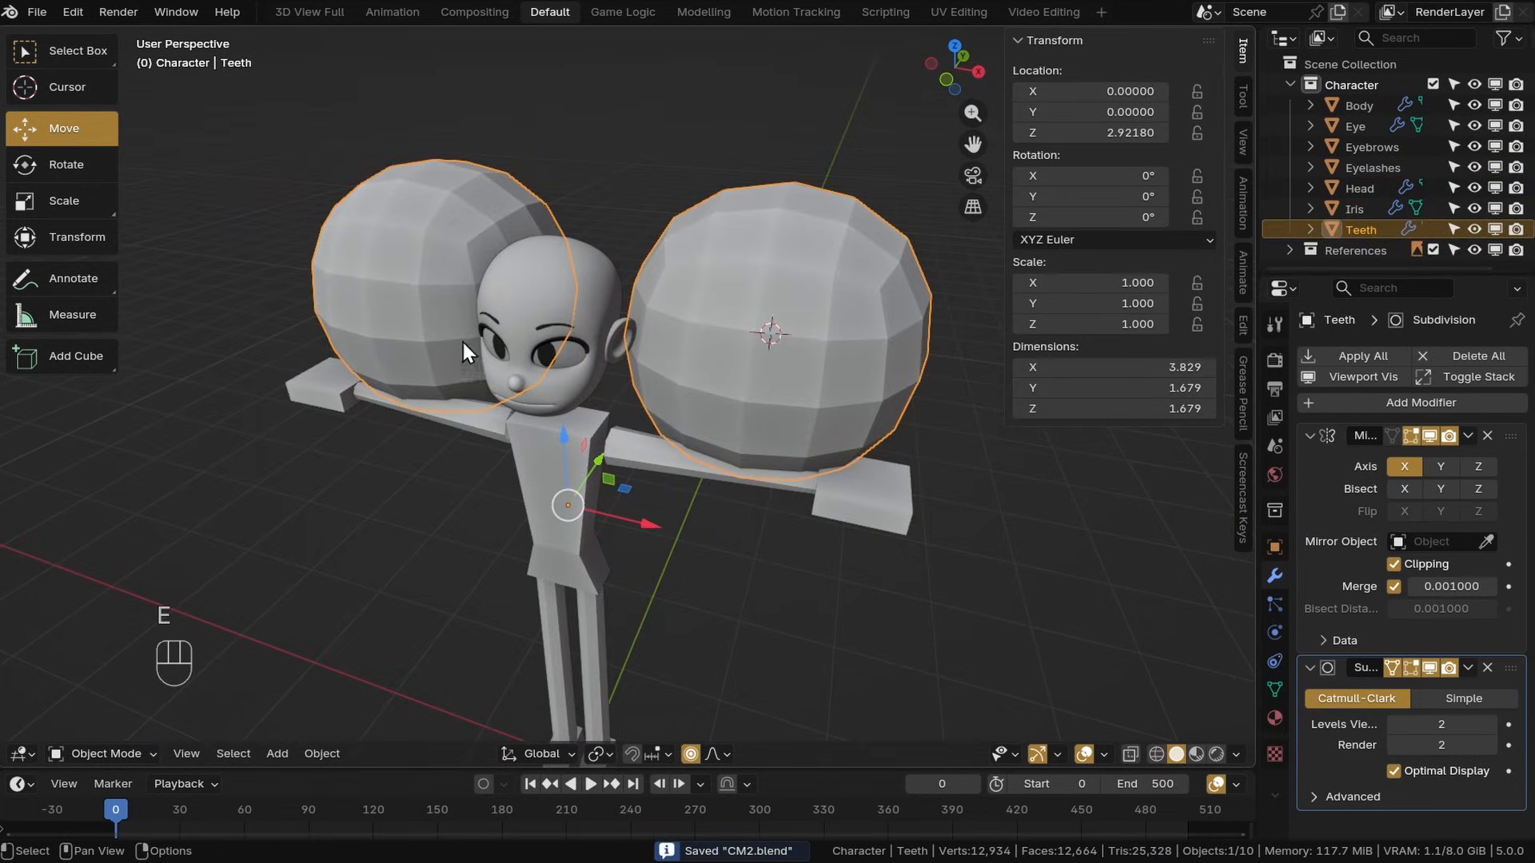
Hide all other objects and enter Edit Mode on the Teeth object
middle_drag(460, 458, 588, 461)
key(shift+h)
scroll(688, 344, down, 8)
click(589, 461)
scroll(649, 345, up, 3)
click(649, 346)
shift+middle_drag(650, 346, 514, 407)
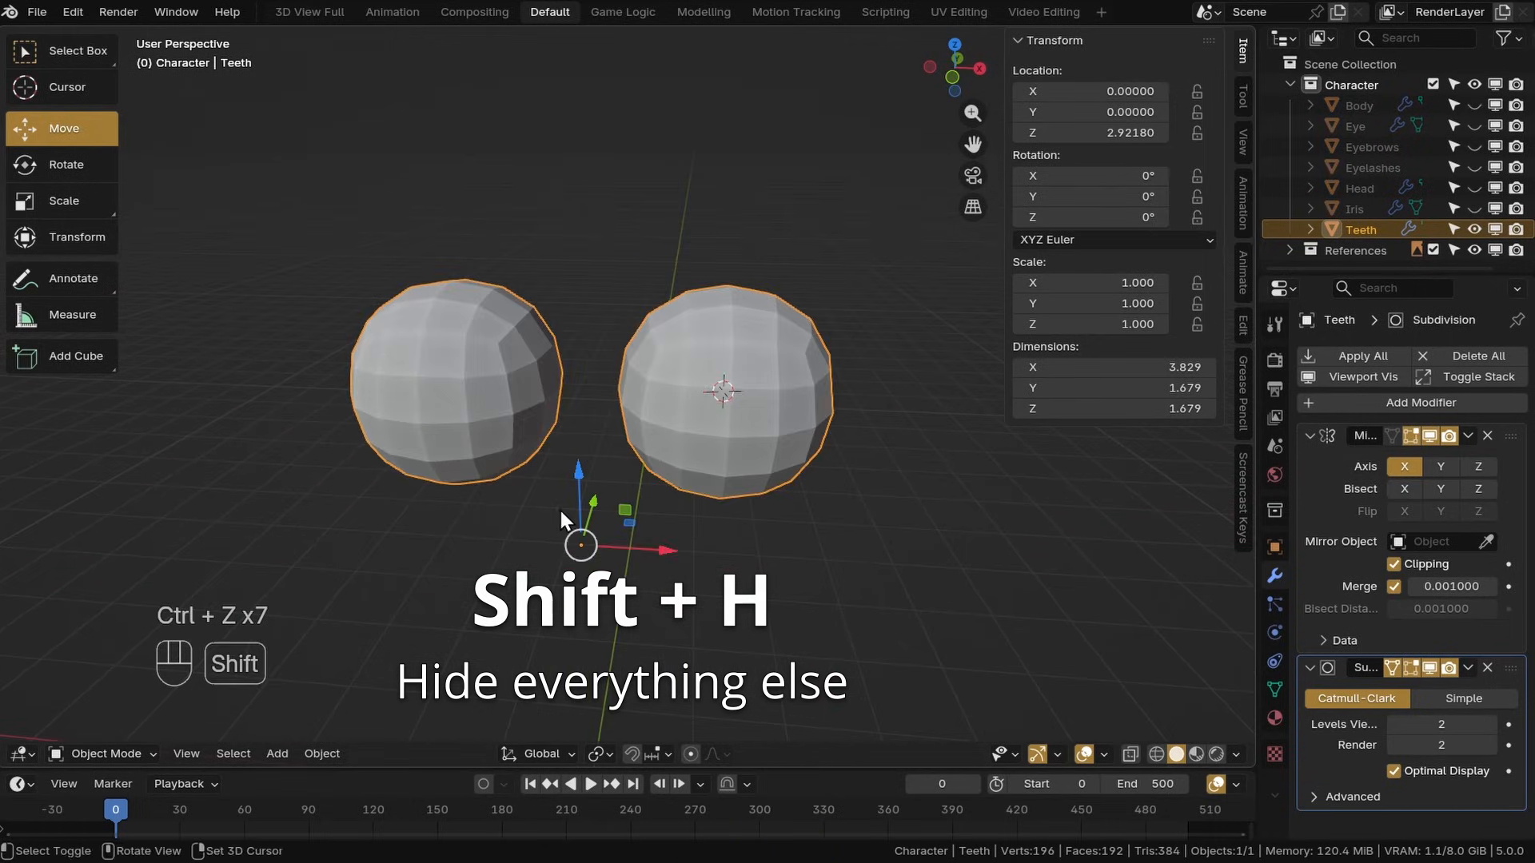
middle_drag(560, 510, 642, 490)
click(120, 754)
click(104, 710)
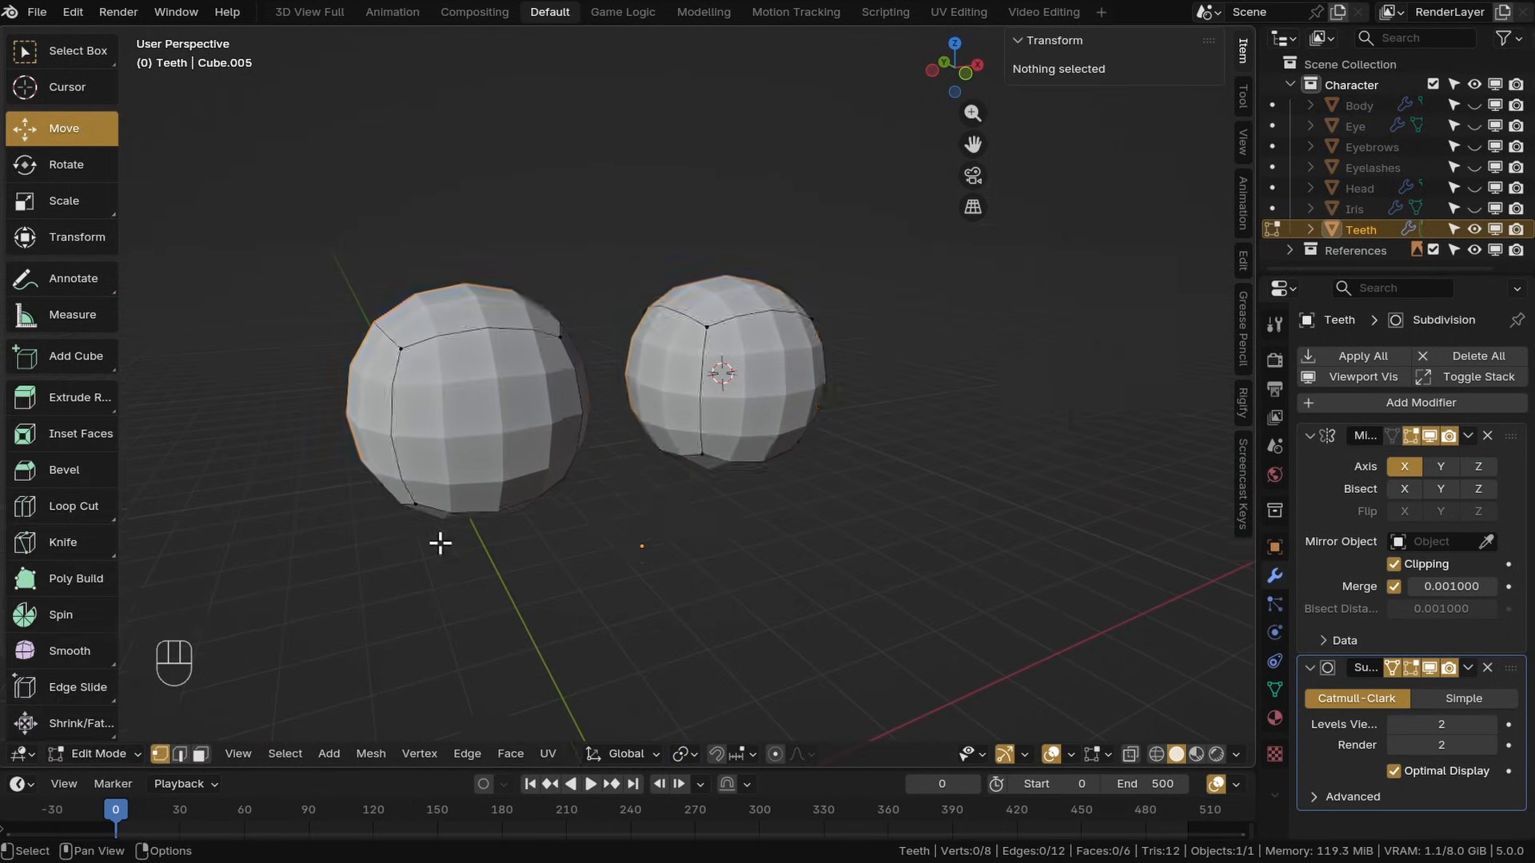
Delete the teeth cube's inner face and move the whole mesh onto the mirror plane so both halves join
click(691, 432)
scroll(692, 432, up, 4)
middle_drag(692, 432, 943, 448)
shift+click(595, 343)
shift+click(633, 218)
key(x)
click(671, 264)
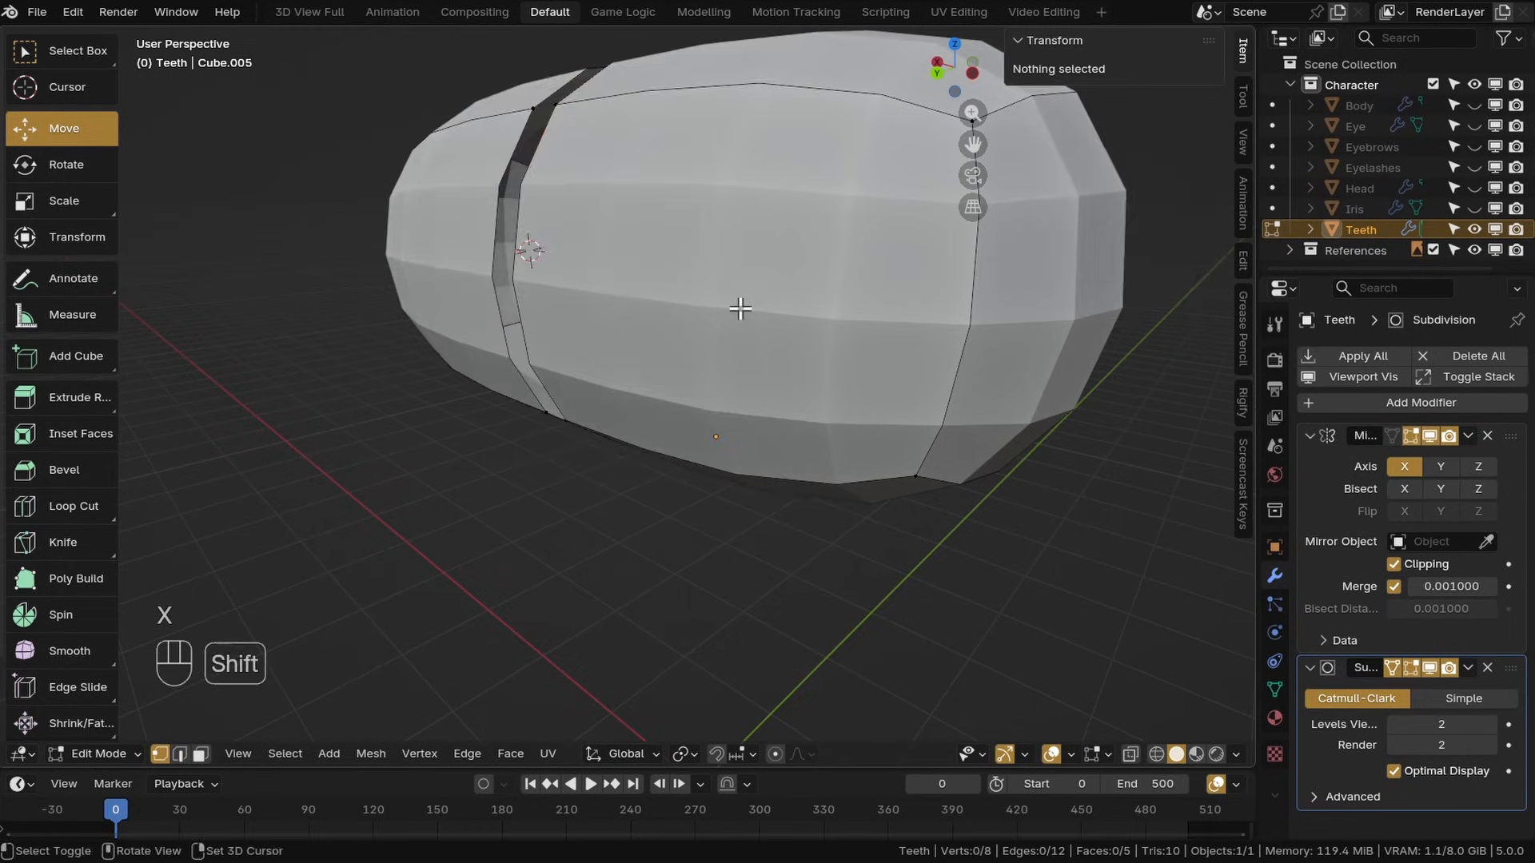
middle_drag(743, 312, 530, 307)
scroll(529, 307, down, 4)
key(a)
middle_drag(707, 319, 694, 326)
drag(817, 294, 730, 297)
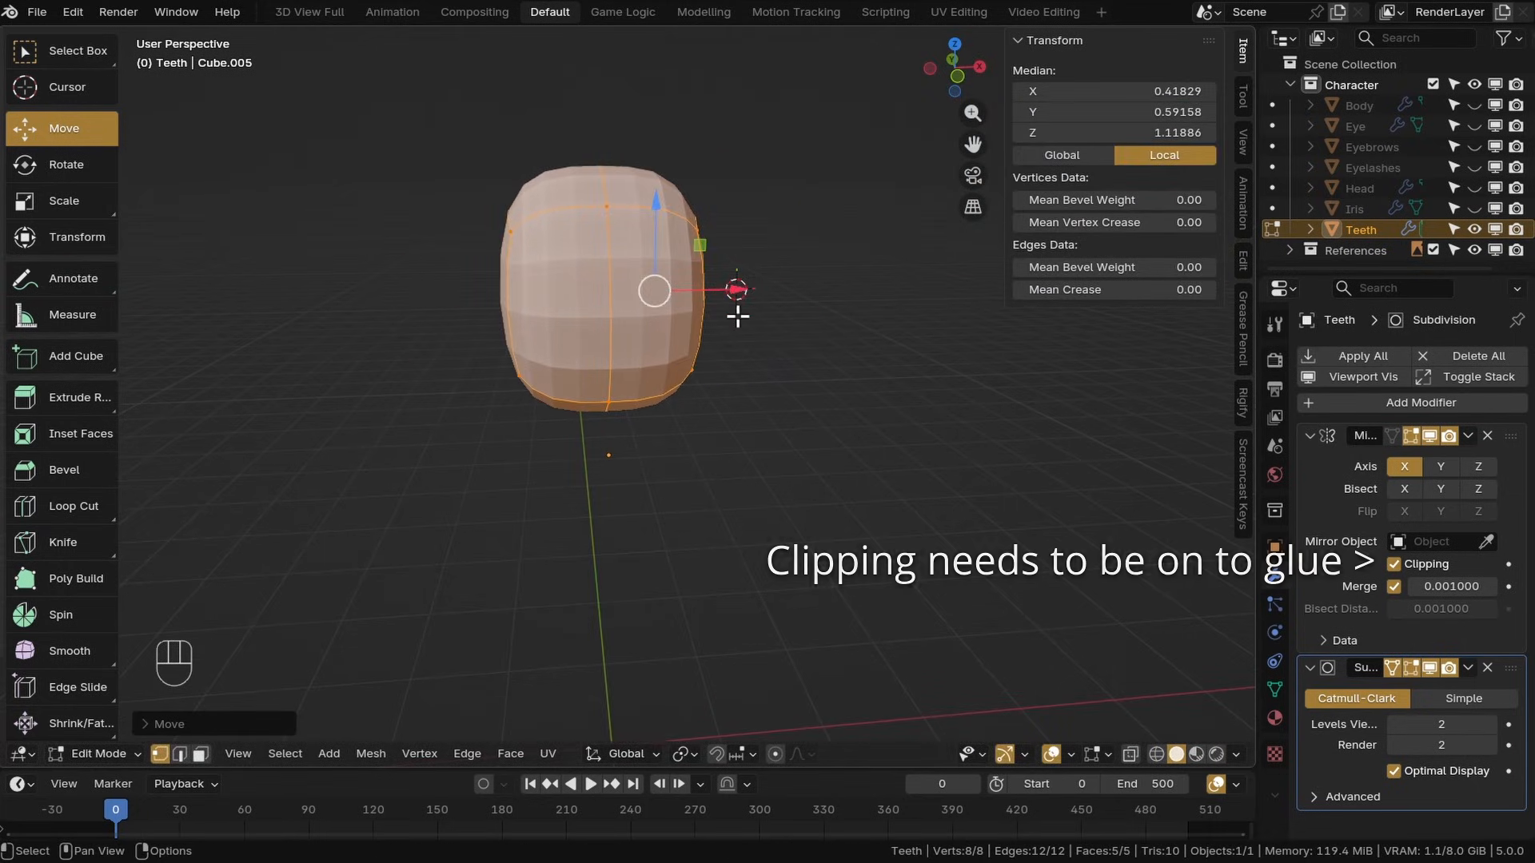
Save the file, duplicate the Teeth object and set the copy's X location to 0
key(Tab)
key(ctrl+s)
middle_drag(729, 297, 617, 322)
key(shift+d)
click(1049, 582)
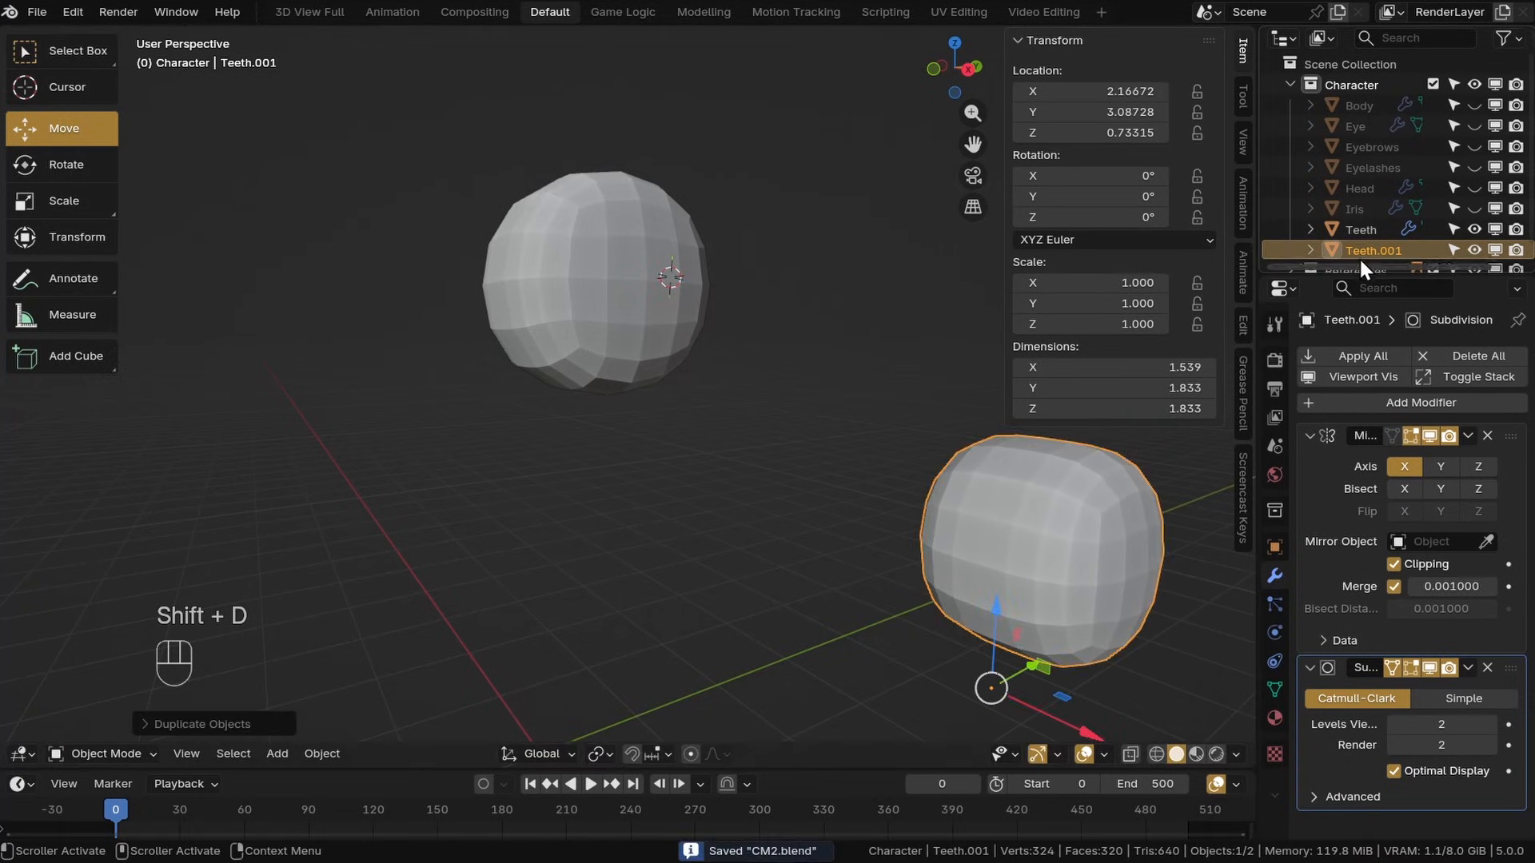
middle_drag(920, 384, 939, 296)
double_click(1081, 91)
text(0)
key(Return)
Rename the duplicate Tongue and select the Teeth object again
double_click(1359, 249)
text(Te)
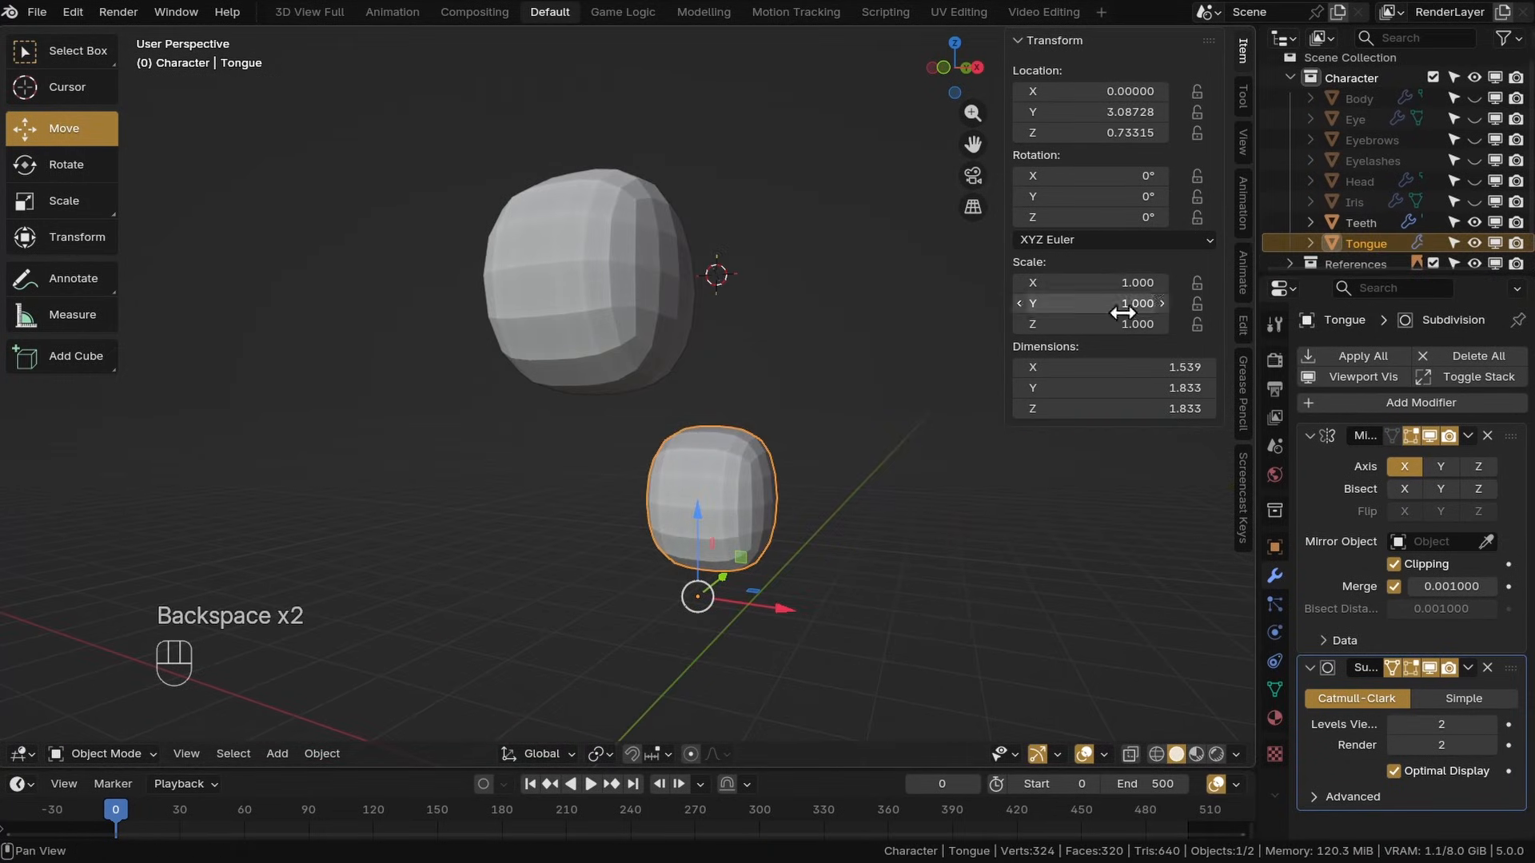
click(615, 336)
middle_drag(616, 336, 495, 410)
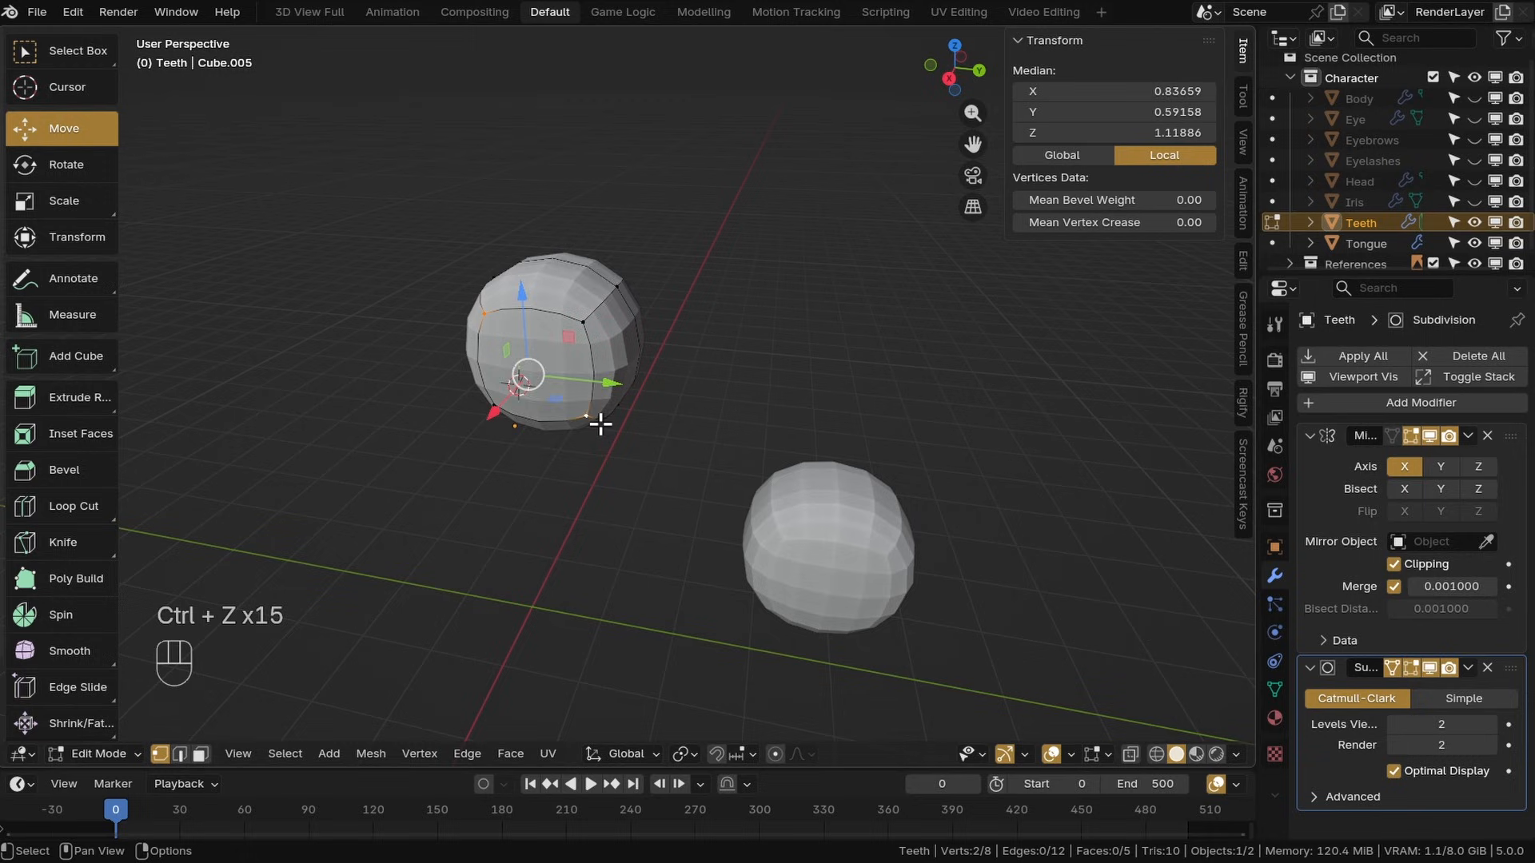
Select the whole teeth mesh and scale it into a narrow upright block, then reposition it
key(a)
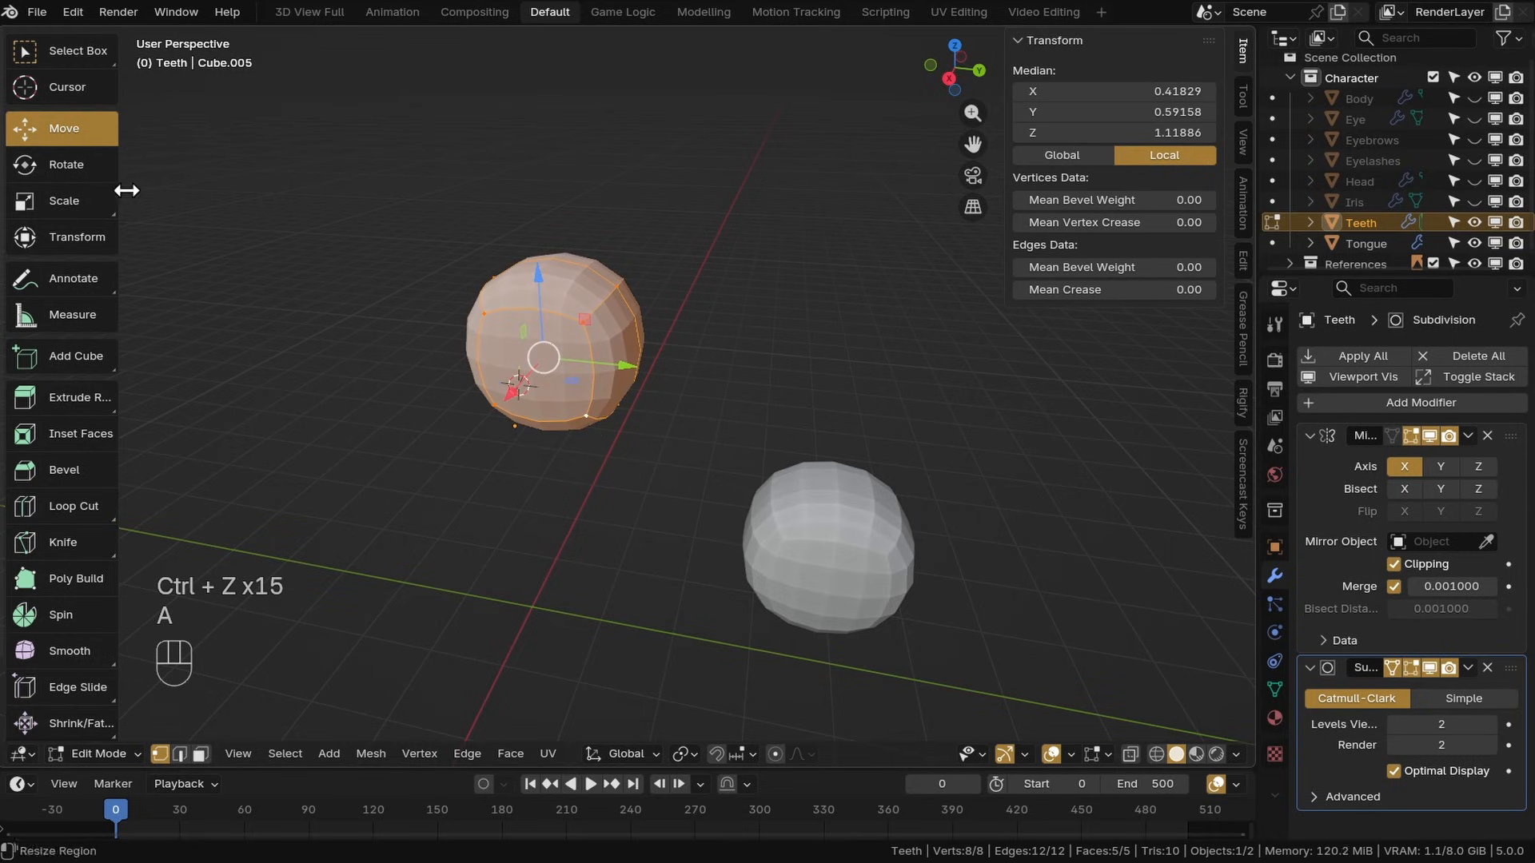
click(94, 201)
middle_drag(520, 450, 620, 412)
drag(670, 390, 624, 400)
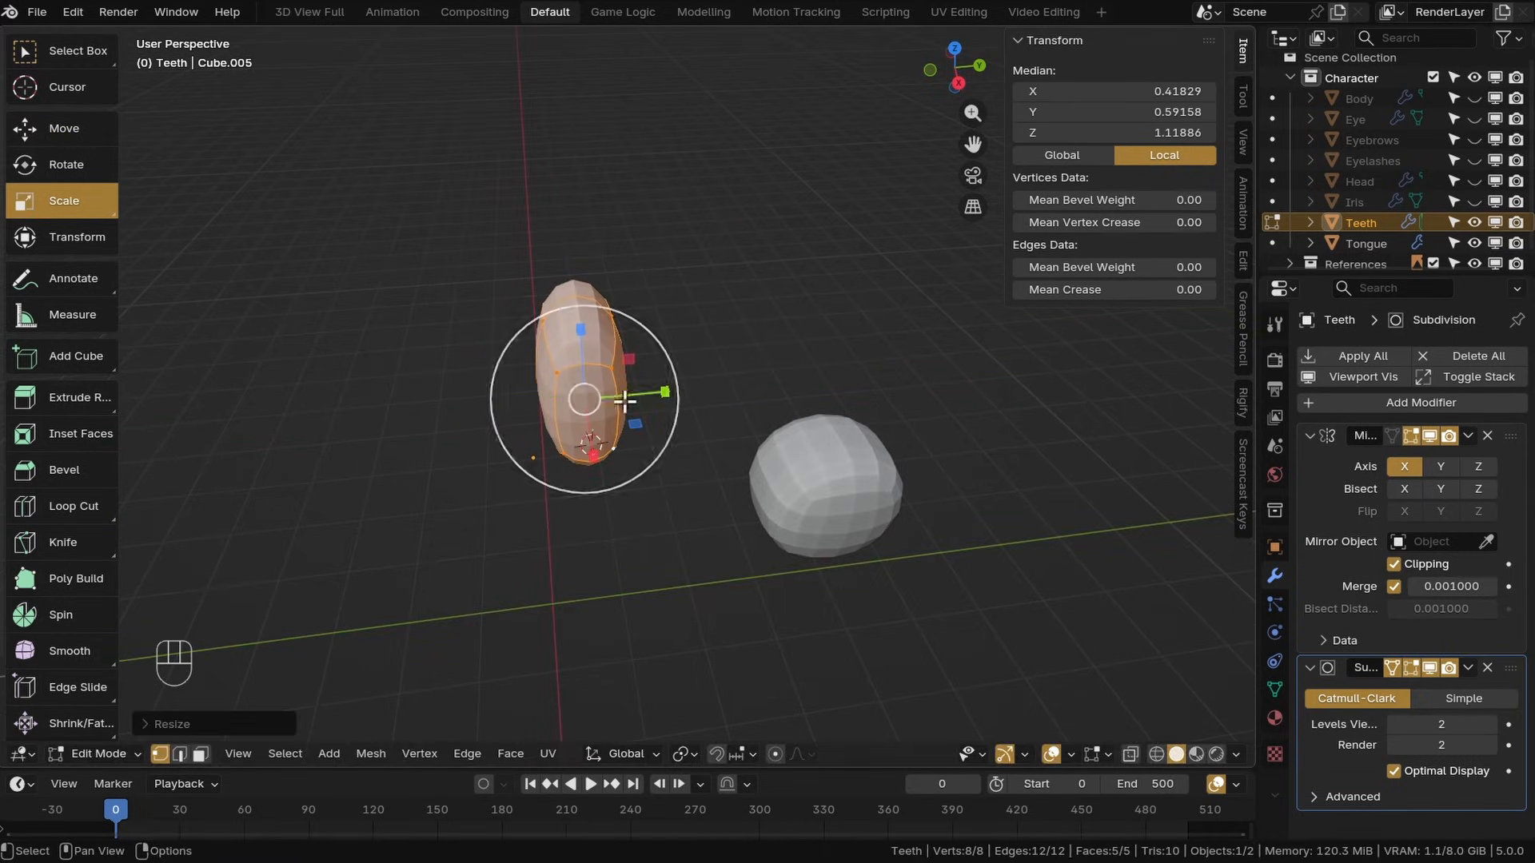
click(99, 136)
middle_drag(601, 399, 611, 357)
In top view, extrude the outer face and rotate and move it to start bending the teeth into an arch
click(624, 357)
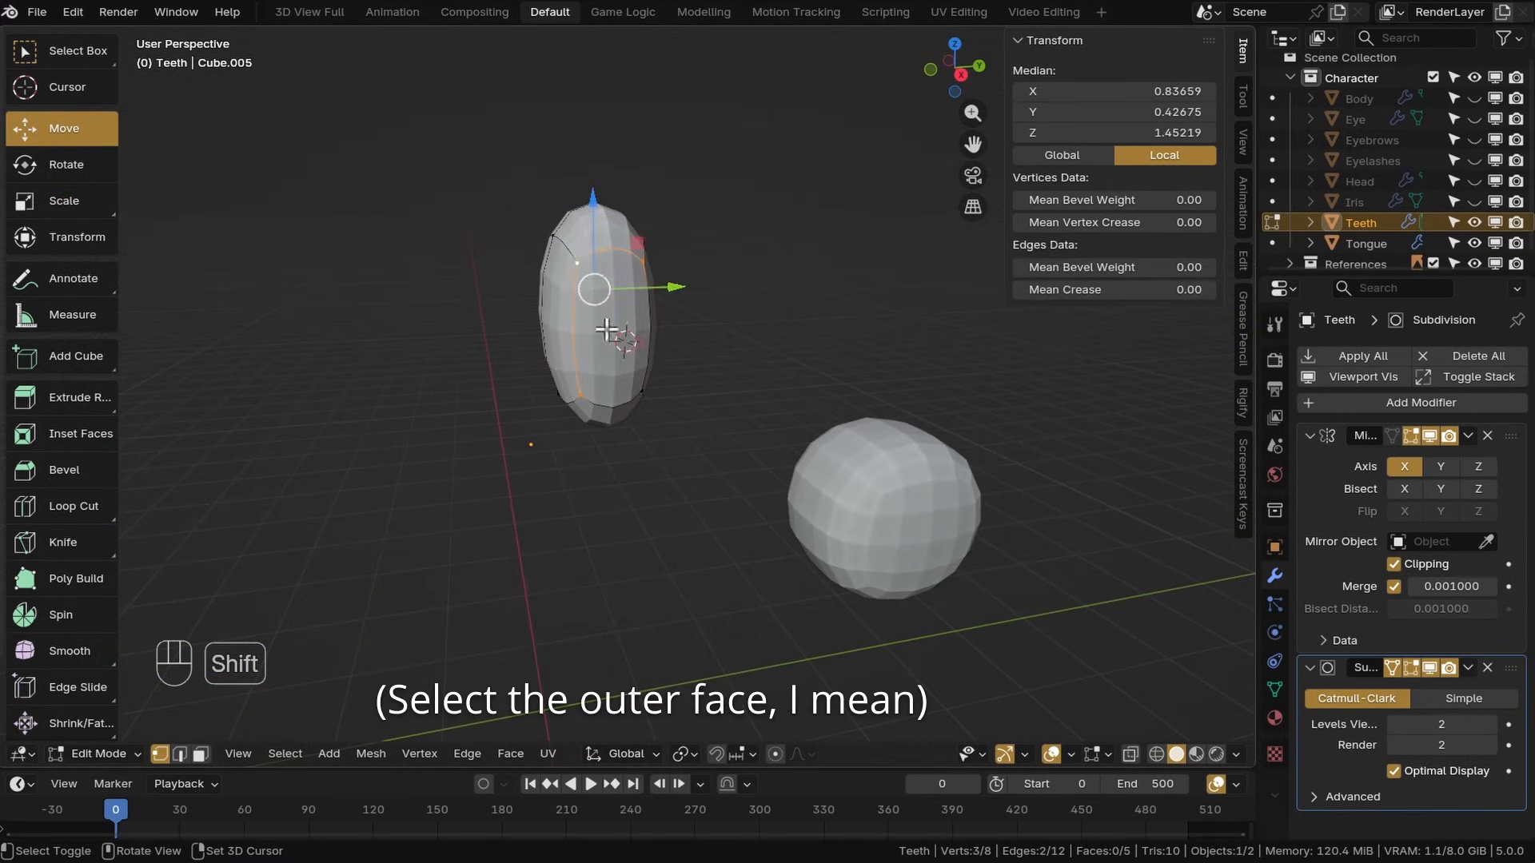
key(KP_7)
scroll(716, 514, up, 5)
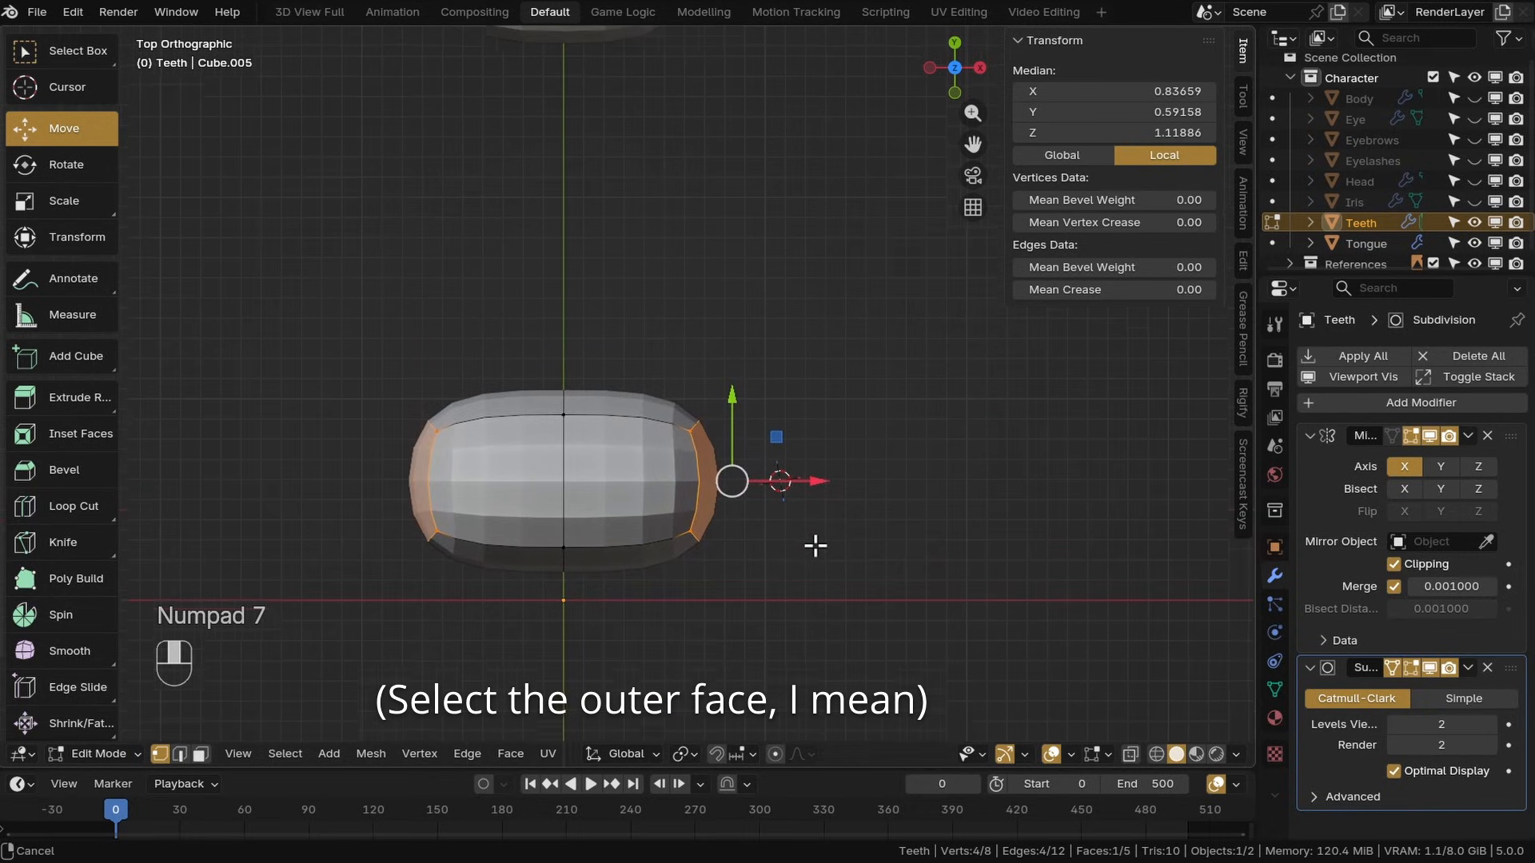
key(e)
click(930, 458)
key(g)
key(r)
click(919, 432)
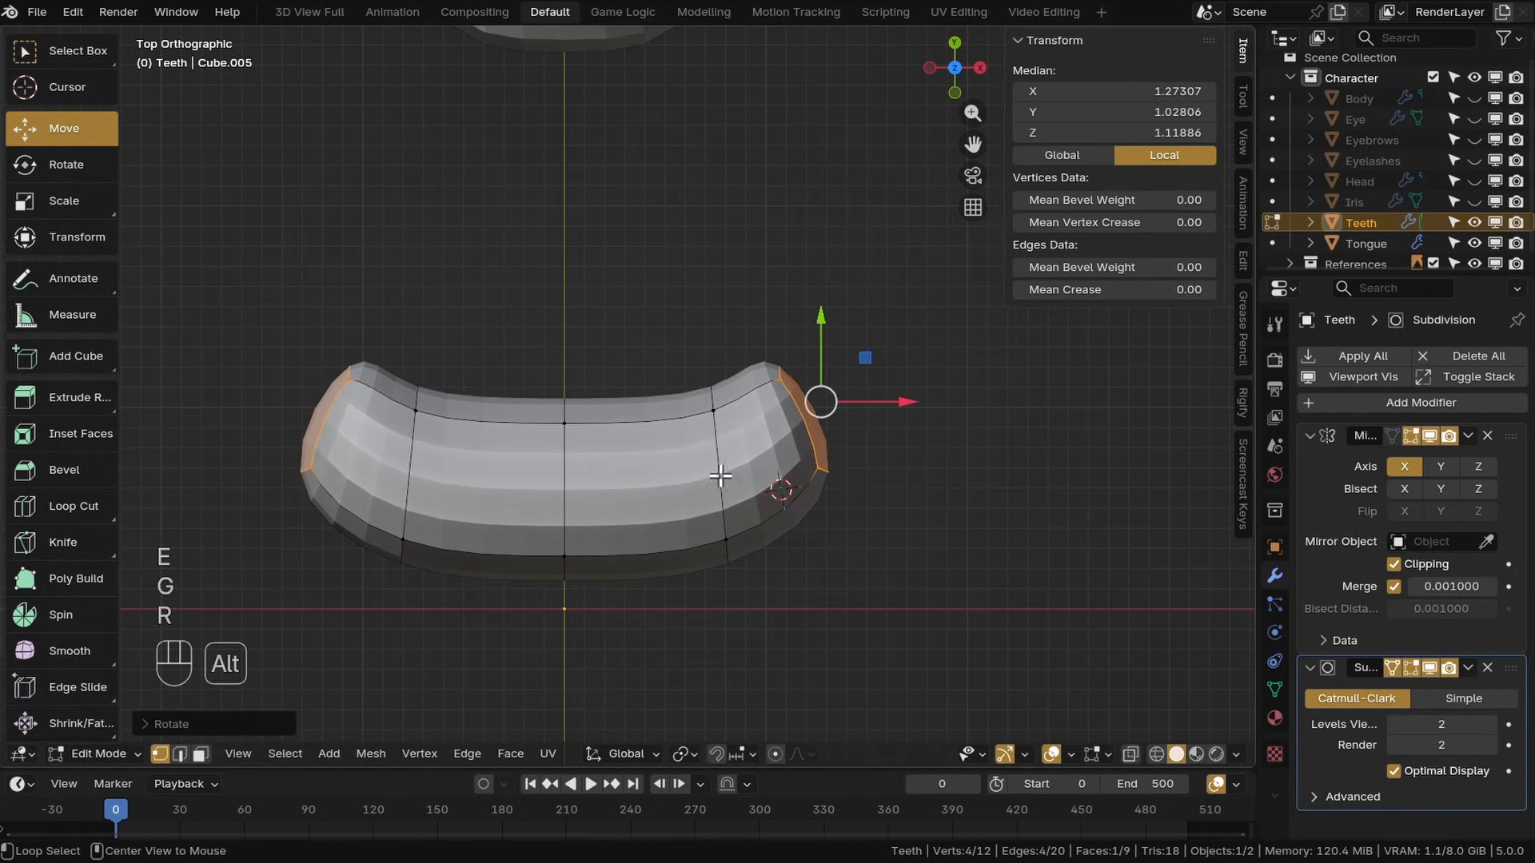
key(r)
click(929, 496)
key(g)
click(891, 459)
middle_drag(891, 459, 530, 548)
Extrude the end faces further with rotations and moves to form a U-shaped dental arch
key(KP_1)
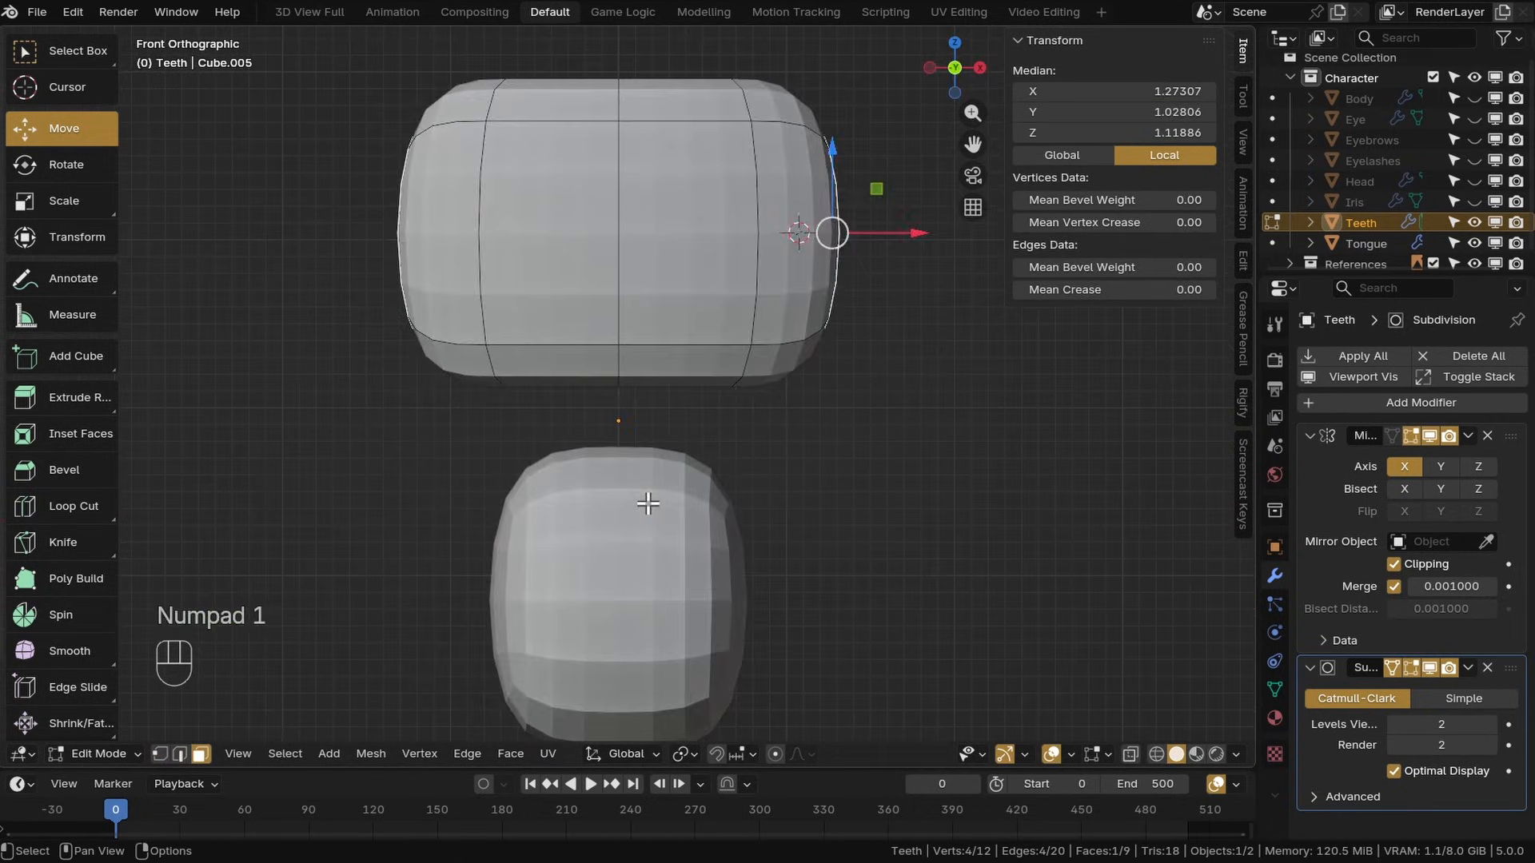
key(KP_7)
key(e)
click(885, 481)
key(r)
key(g)
click(973, 476)
key(e)
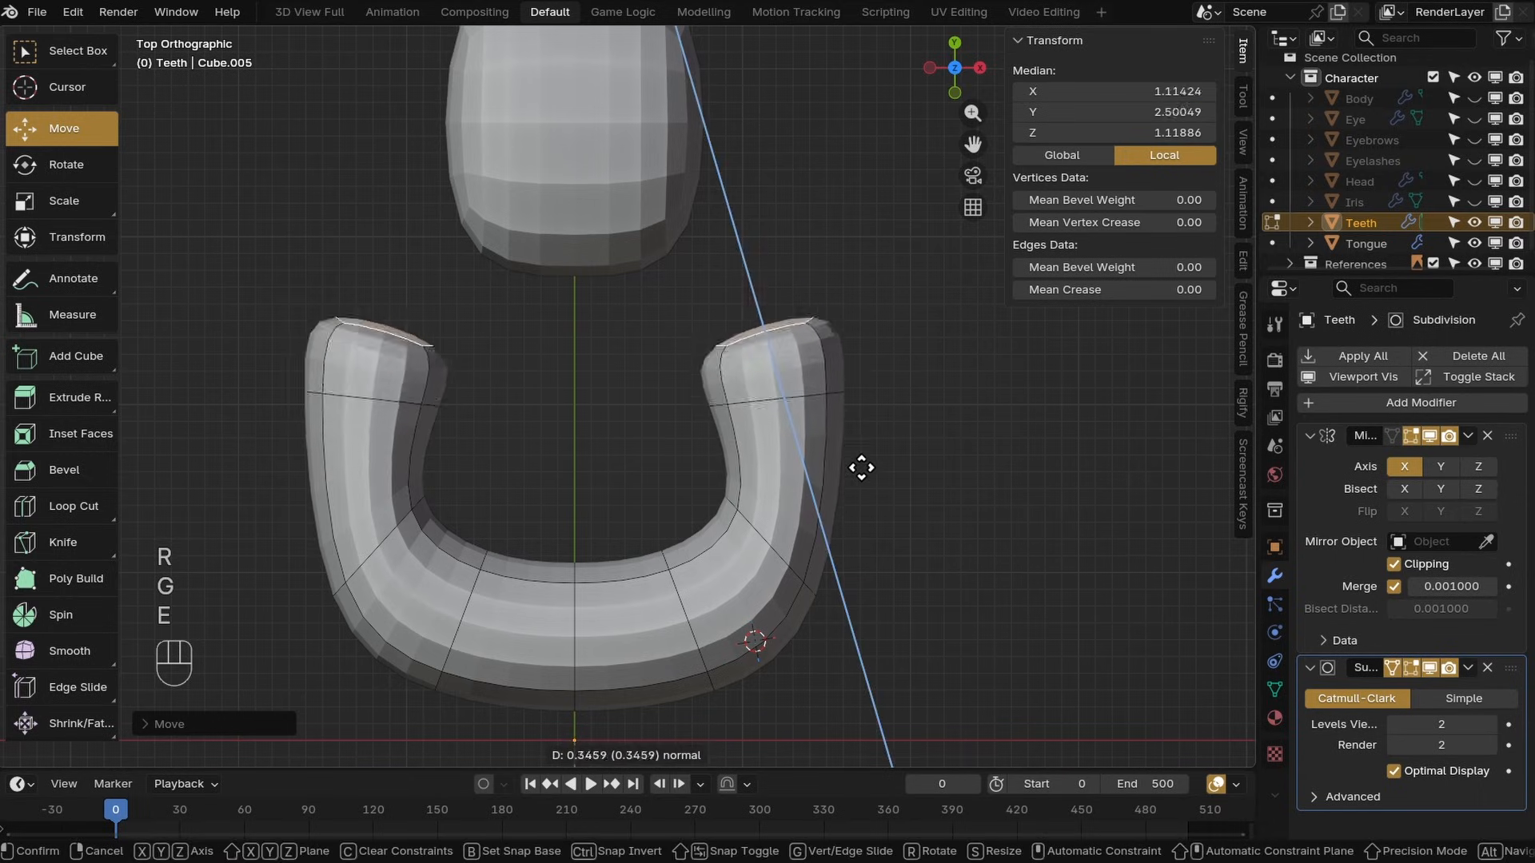
key(r)
key(r)
ctrl+click(961, 498)
key(ctrl+z)
key(r)
click(910, 477)
key(g)
click(934, 463)
Select the corner edges in vertex mode and rotate them to even out the arch bends
click(161, 754)
alt+click(796, 572)
key(r)
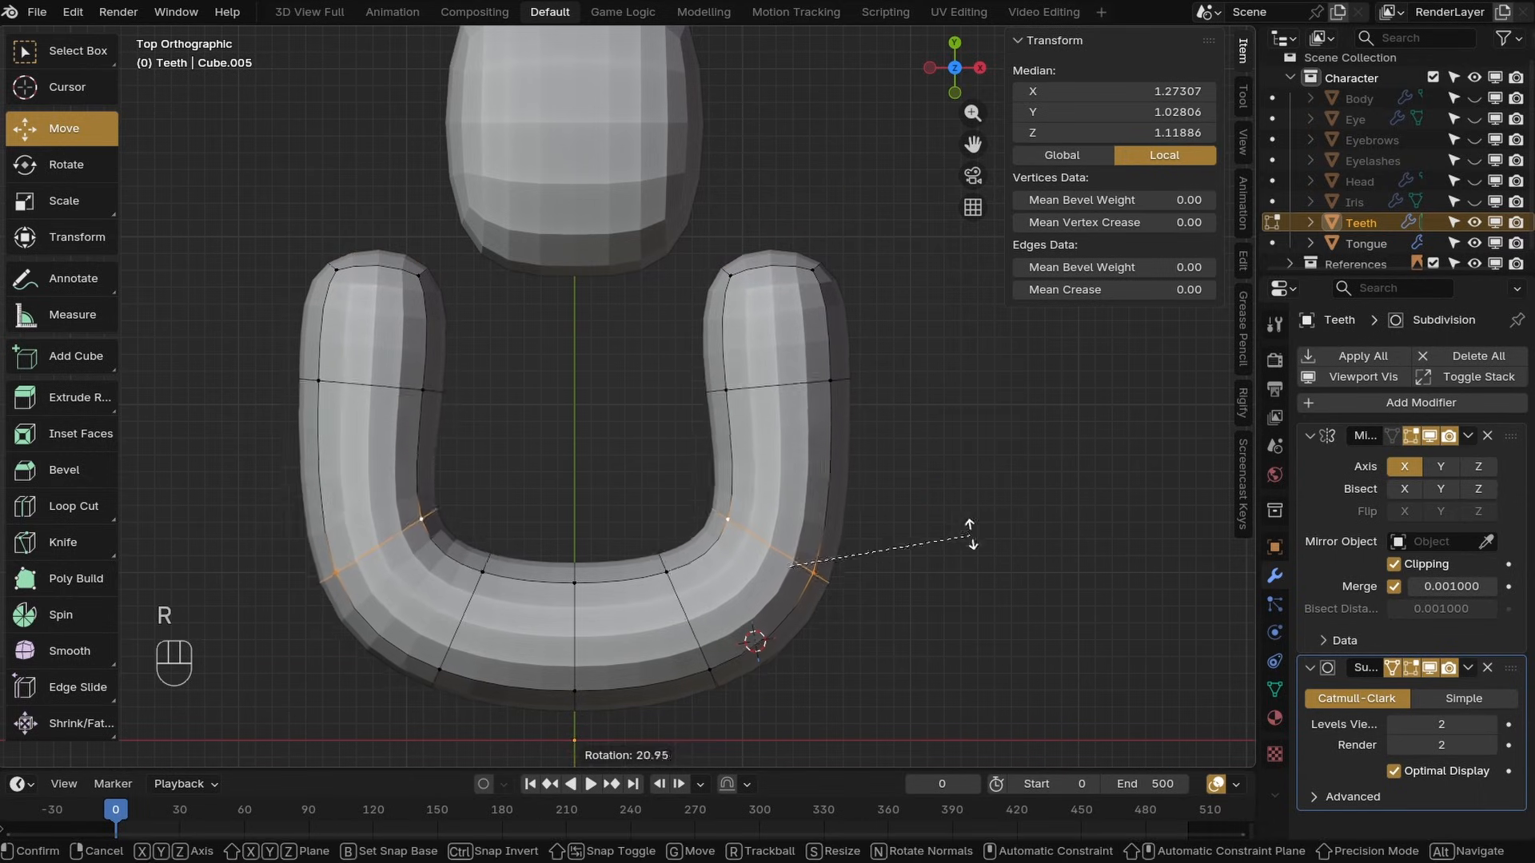
click(937, 562)
Select the faces at the arch tips, scale and move them inward, and save the file
scroll(777, 425, down, 1)
click(201, 754)
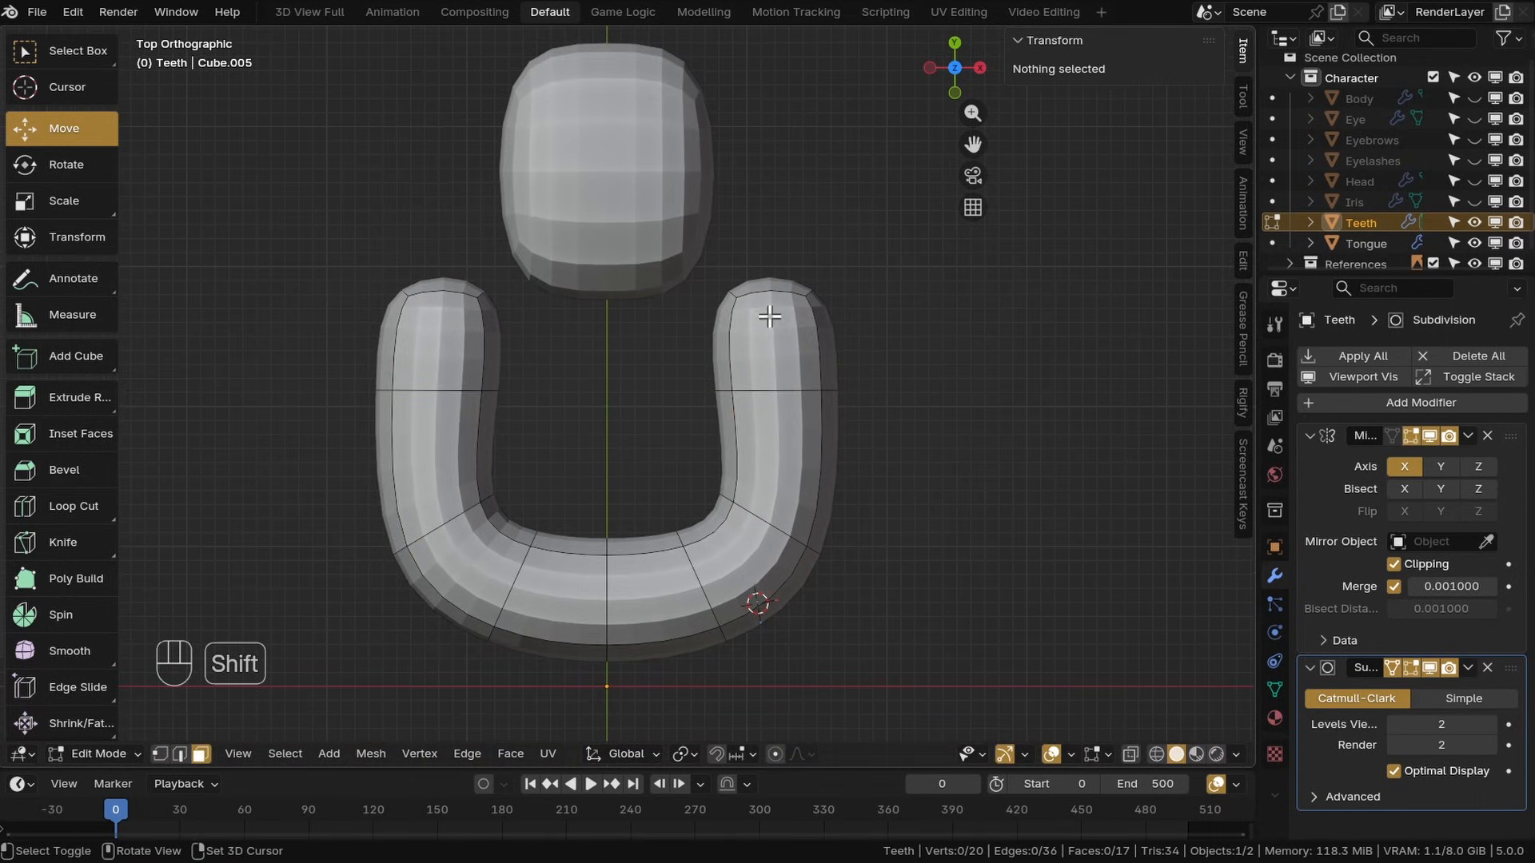
alt+shift+click(738, 329)
shift+click(760, 286)
key(s)
click(940, 451)
key(g)
click(957, 454)
key(ctrl+s)
middle_drag(798, 503, 747, 448)
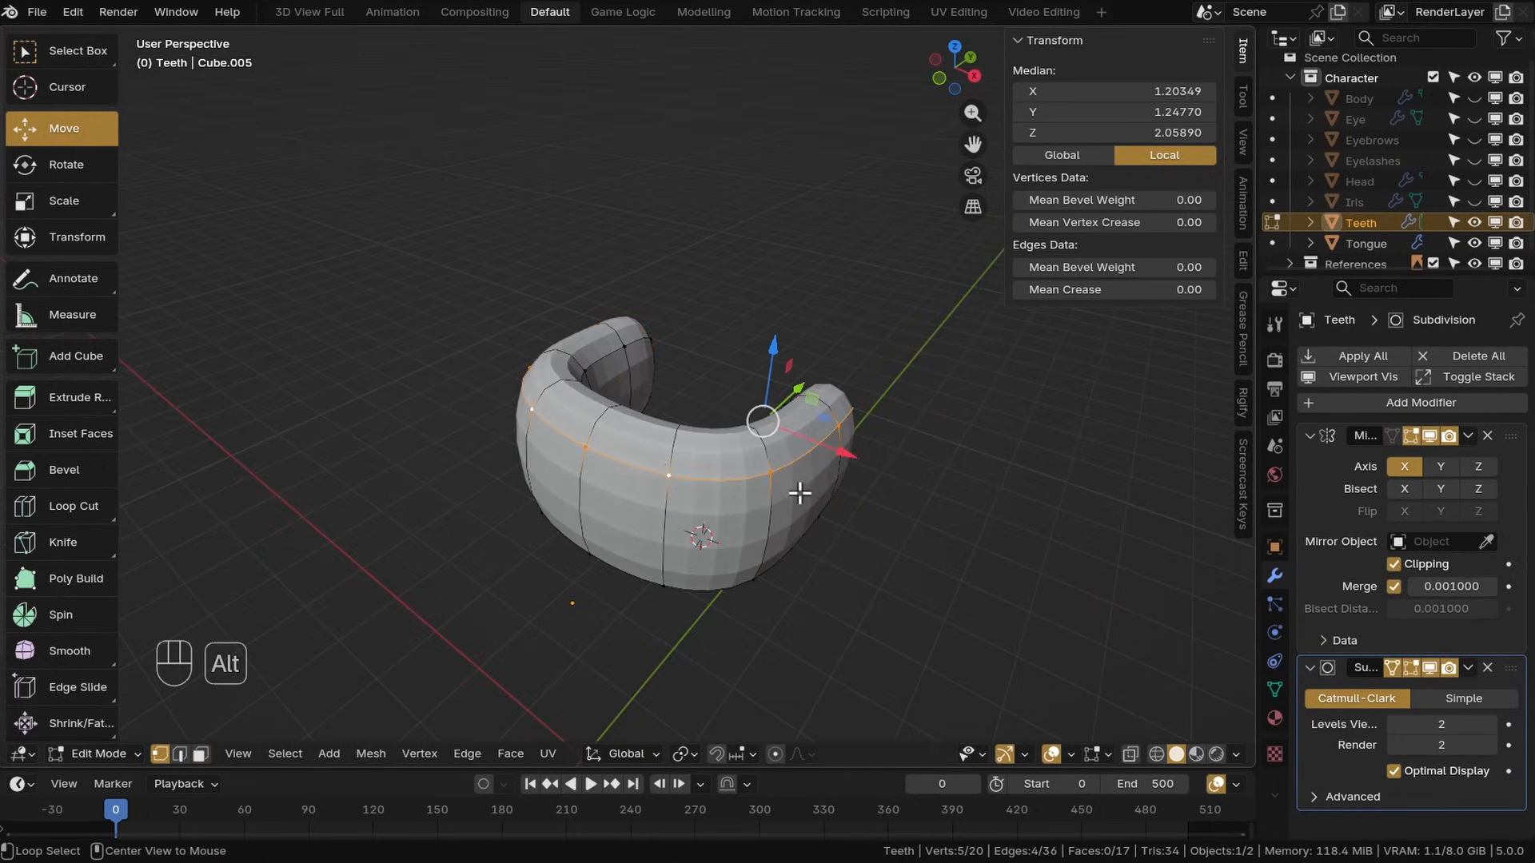
Select the whole band and use Shrink/Fatten to make it thinner
key(ctrl+z)
key(Return)
middle_drag(808, 472, 671, 436)
shift+middle_drag(672, 436, 819, 503)
alt+click(616, 381)
alt+click(651, 485)
click(612, 460)
key(a)
key(alt+s)
middle_drag(983, 562, 897, 572)
click(956, 525)
key(alt+s)
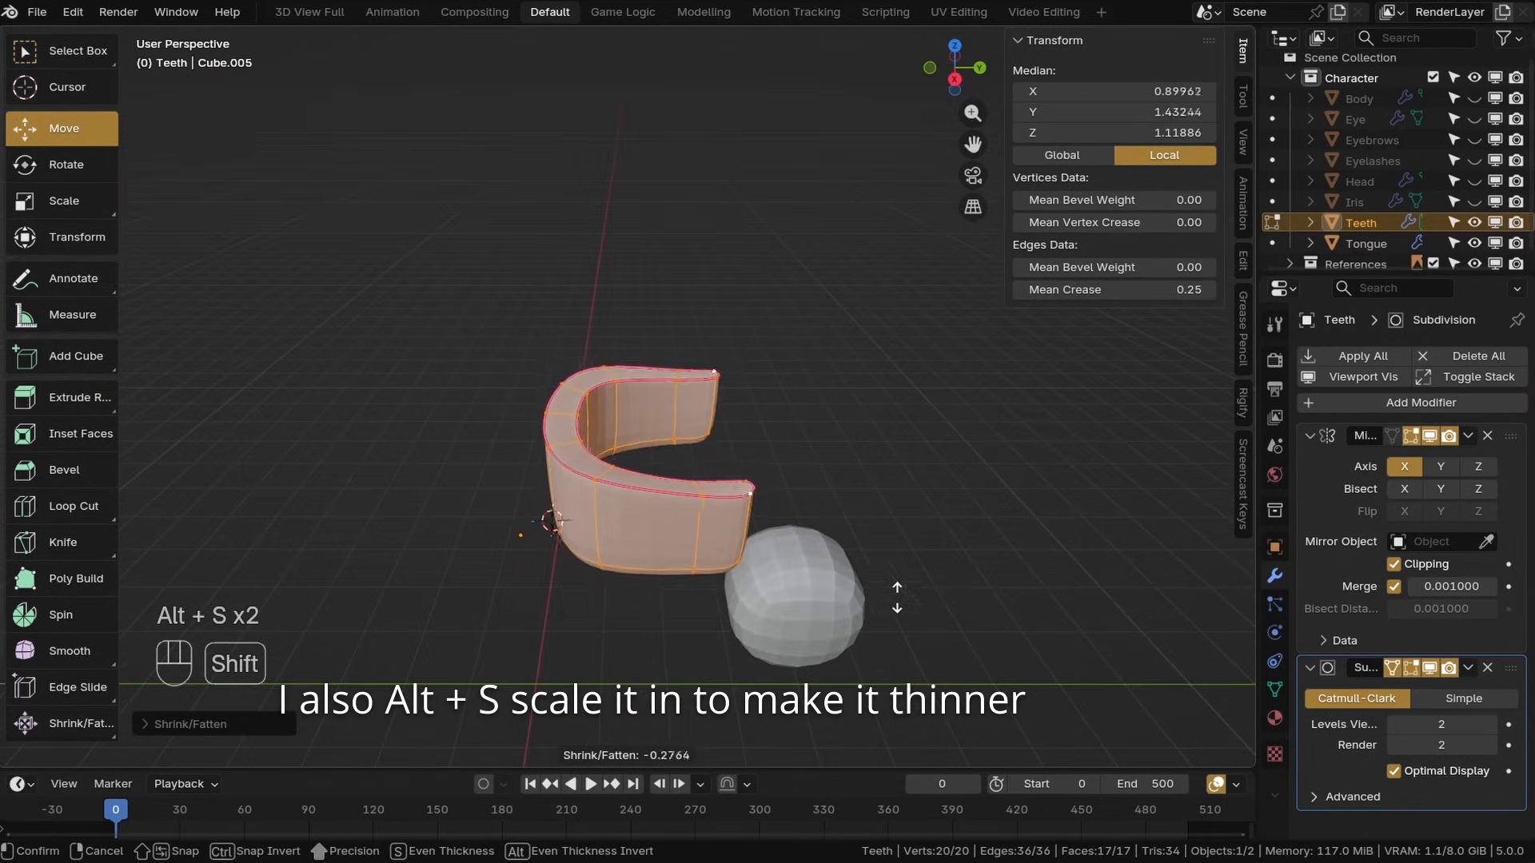
click(891, 598)
Try to scale the band along Z
middle_drag(703, 581, 943, 516)
key(s)
key(z)
click(919, 495)
key(ctrl+z)
Select the band's lower edge loop and shrink/fatten it inward
drag(726, 331, 745, 380)
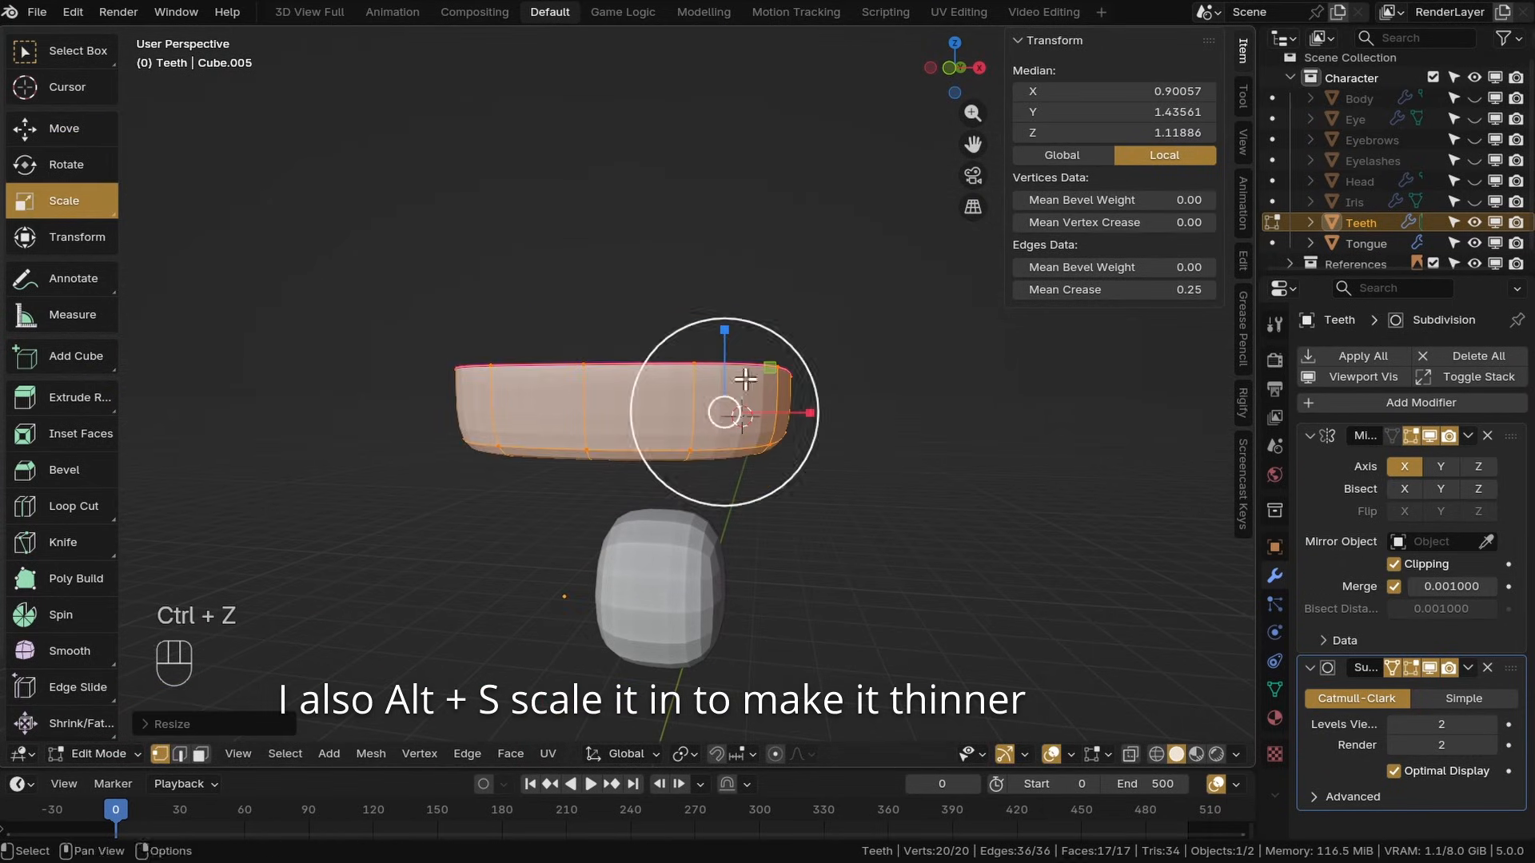
shift+middle_drag(832, 348, 688, 424)
click(699, 438)
shift+click(703, 450)
shift+click(773, 444)
click(64, 128)
drag(754, 298, 754, 320)
shift+middle_drag(672, 408, 719, 576)
key(ctrl+z)
key(alt+s)
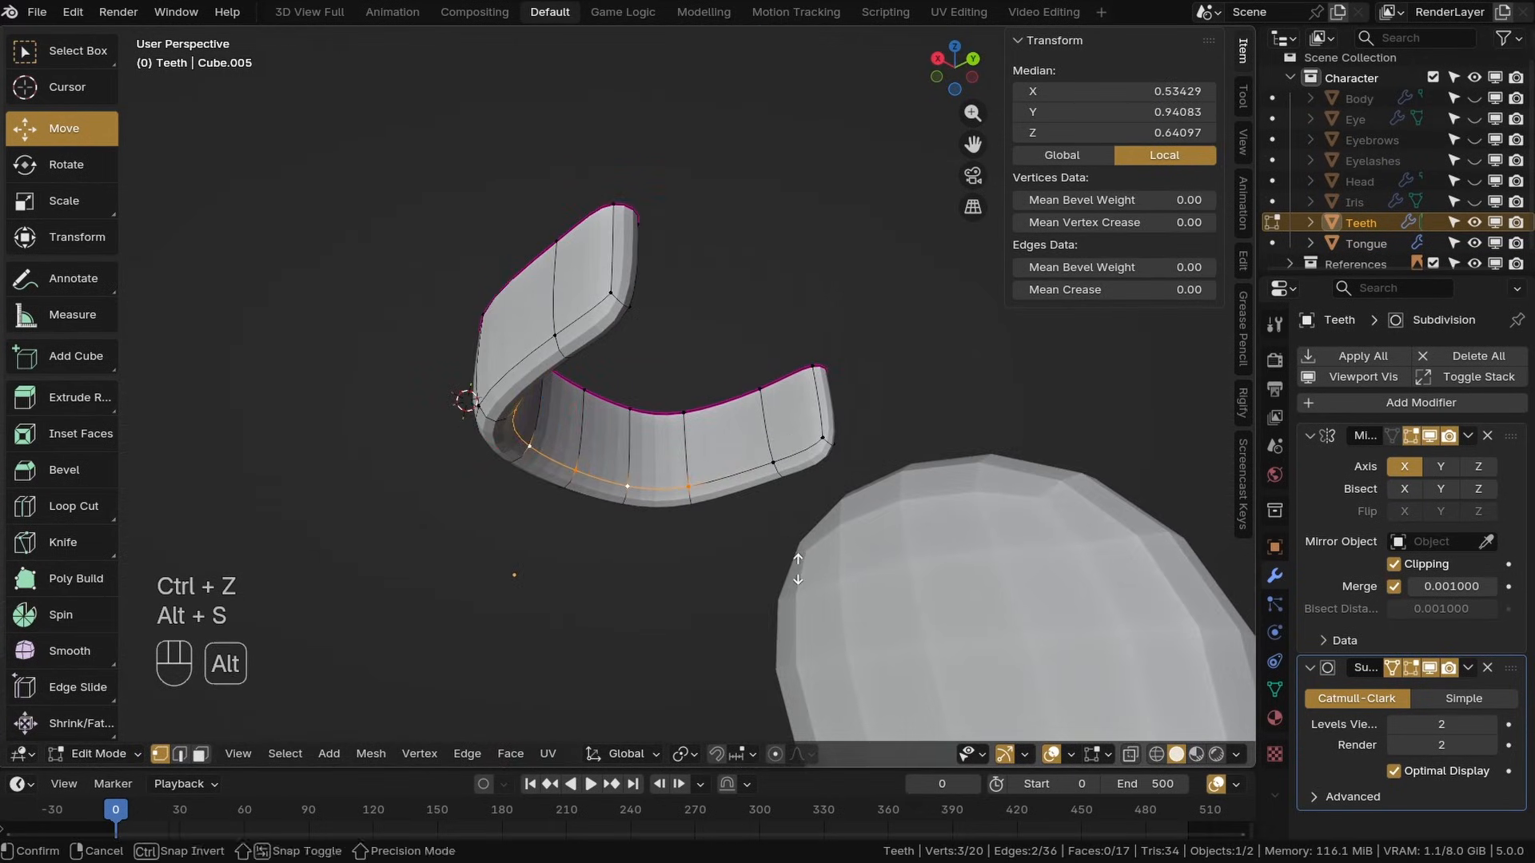
click(703, 727)
shift+middle_drag(497, 573, 769, 515)
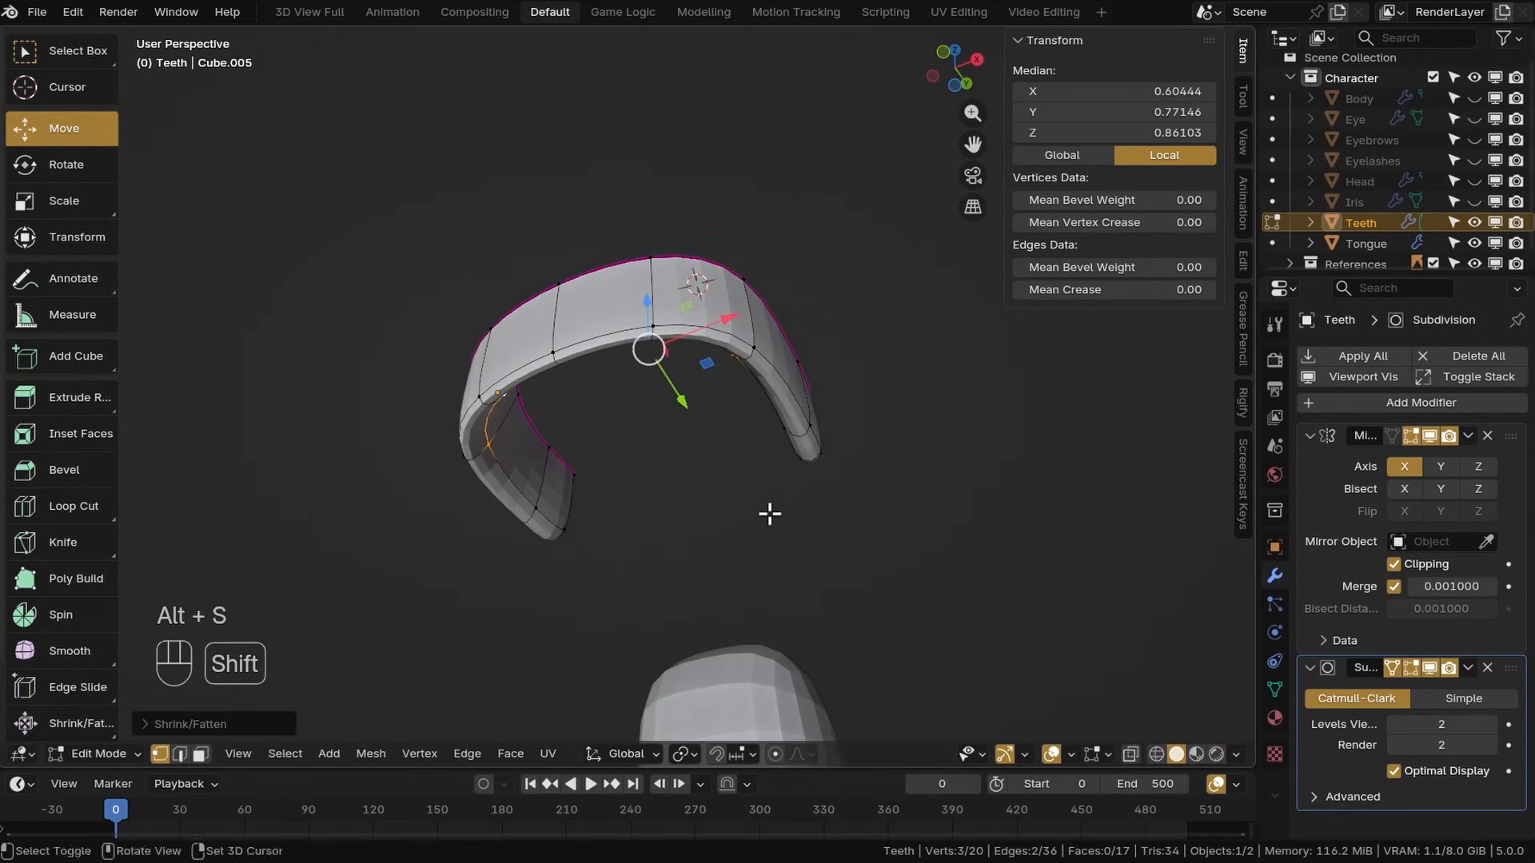
Add a horizontal loop cut around the band and shrink/fatten the new loop outward
mouse_move(743, 444)
middle_down()
mouse_move(766, 395)
mouse_move(639, 448)
mouse_move(730, 408)
mouse_move(768, 439)
middle_up()
click(588, 464)
shift+click(728, 410)
key(ctrl+r)
double_click(788, 435)
key(alt+s)
click(766, 494)
alt+click(634, 410)
mouse_move(766, 493)
middle_down()
mouse_move(640, 408)
mouse_move(640, 295)
mouse_move(669, 572)
mouse_move(668, 447)
middle_up()
key(g)
key(g)
click(635, 412)
Select the whole band and rescale it into a wider, shallower arch
key(a)
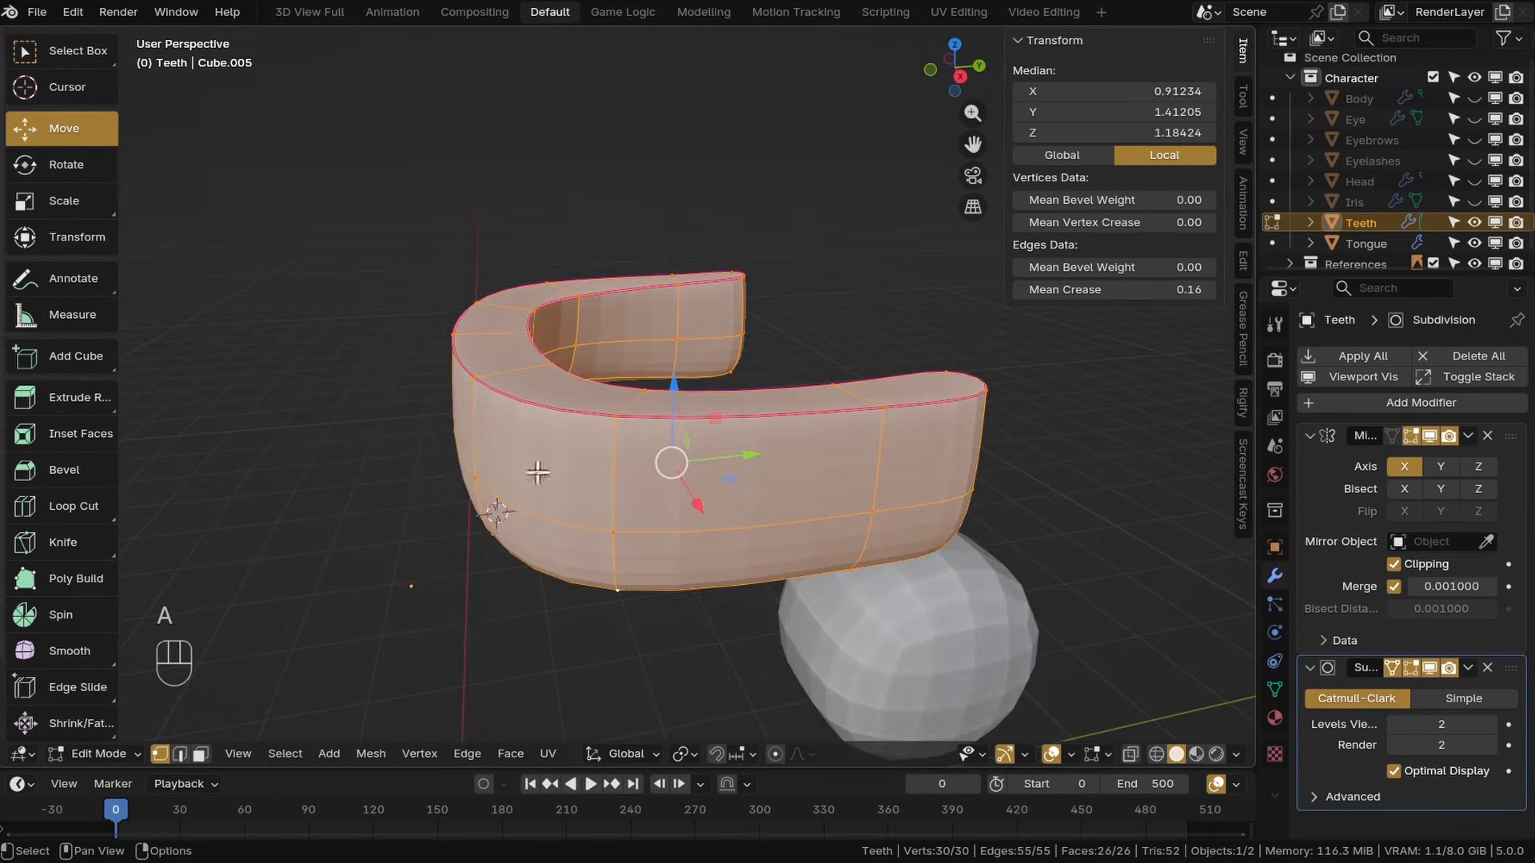
click(510, 754)
click(571, 659)
middle_drag(575, 464, 759, 424)
drag(344, 272, 904, 368)
key(ctrl+z)
click(80, 203)
middle_drag(664, 232, 692, 250)
drag(772, 243, 765, 328)
alt+click(696, 439)
middle_drag(766, 336, 748, 280)
shift+middle_drag(748, 336, 774, 422)
Duplicate the whole band and move the copy down below the original
click(64, 128)
click(368, 272)
click(773, 407)
key(a)
key(shift+d)
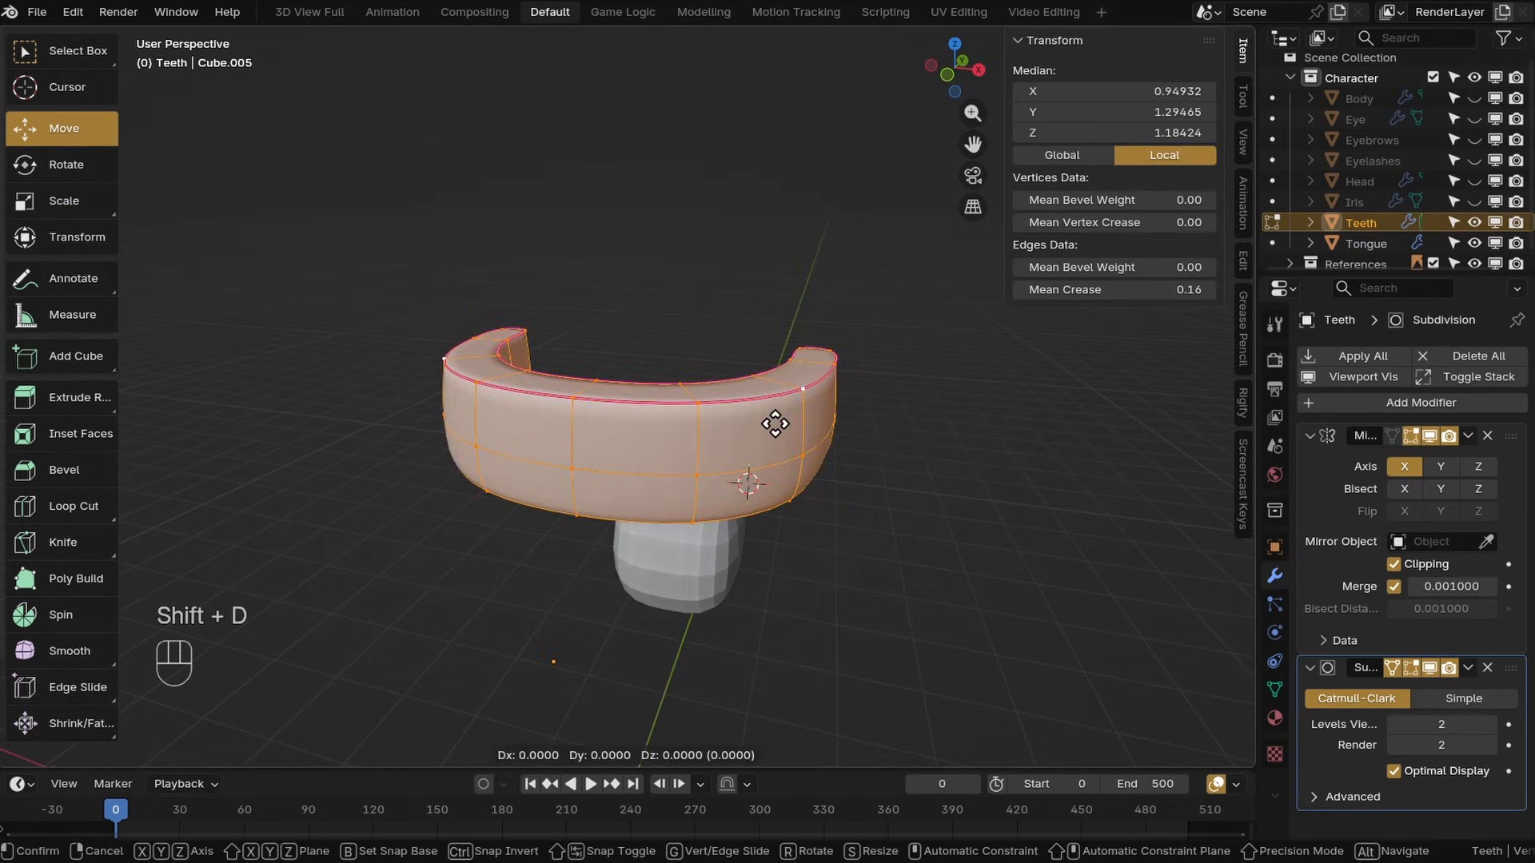
click(733, 527)
key(s)
key(z)
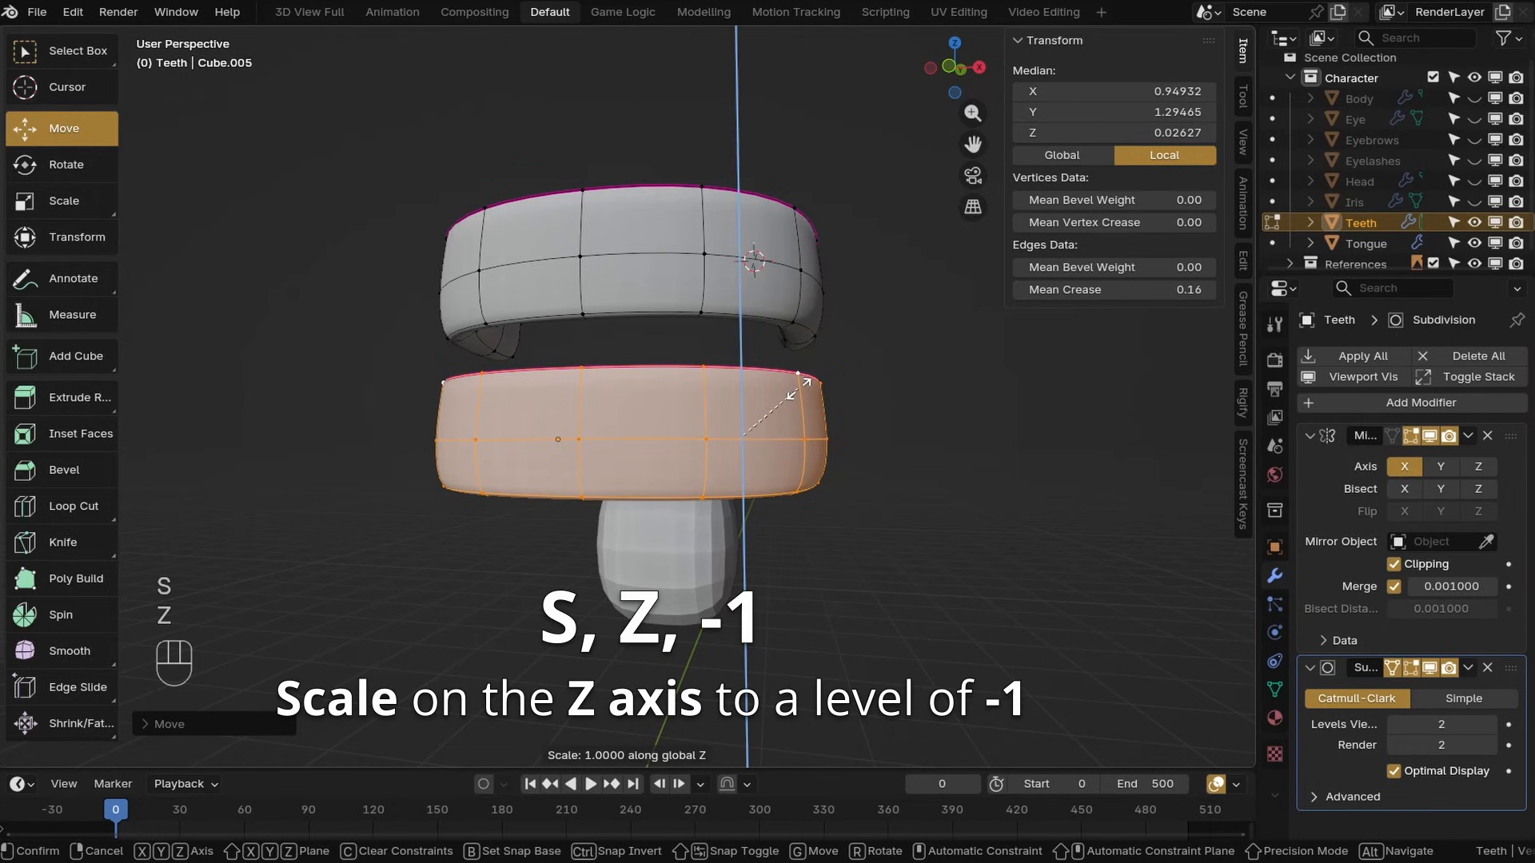
key(1)
click(799, 390)
middle_drag(799, 389, 757, 448)
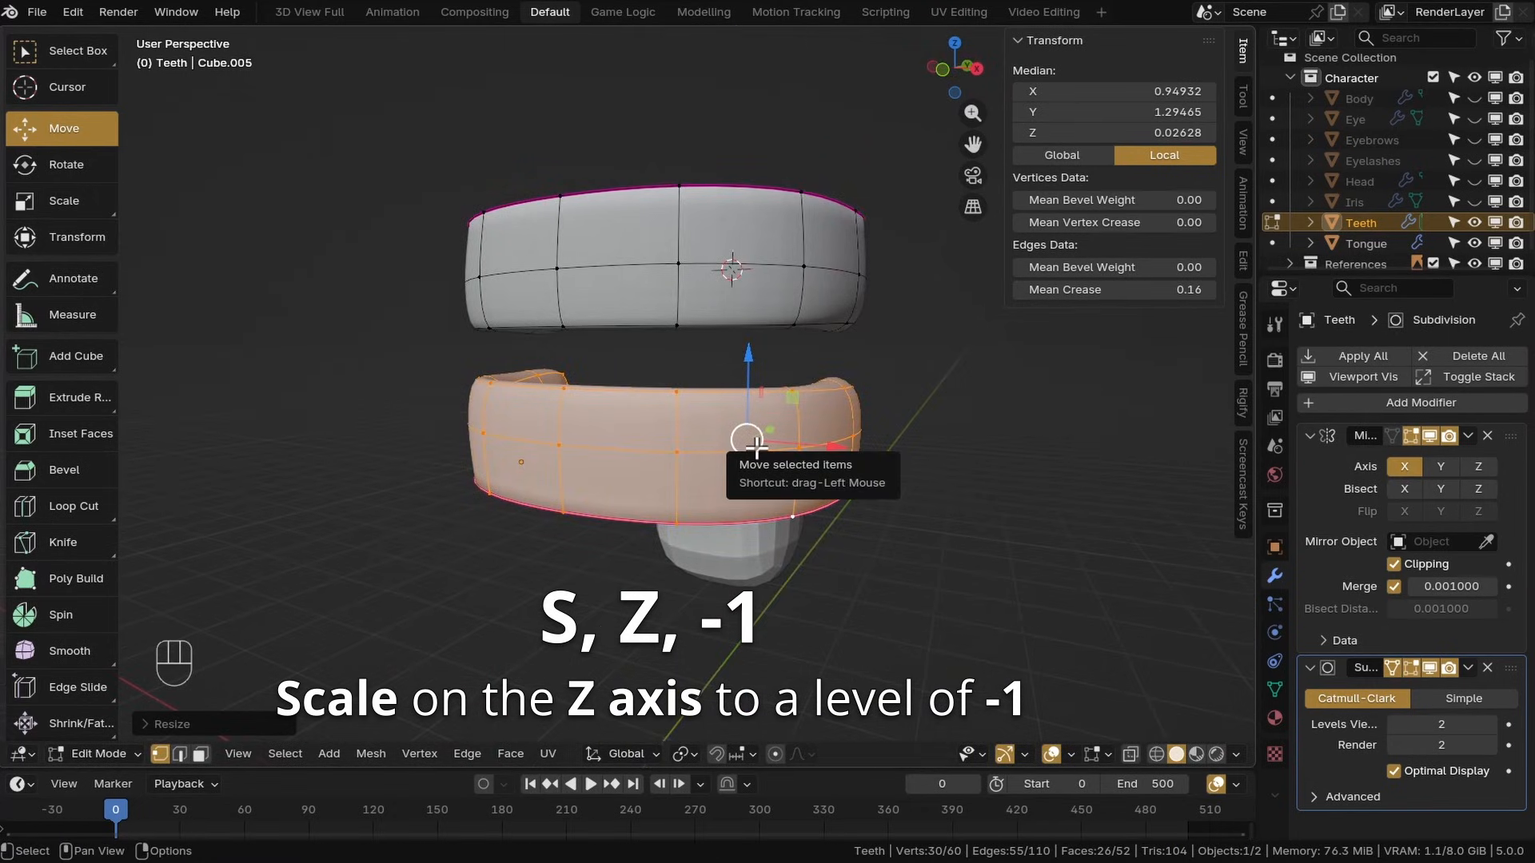
key(ctrl+z)
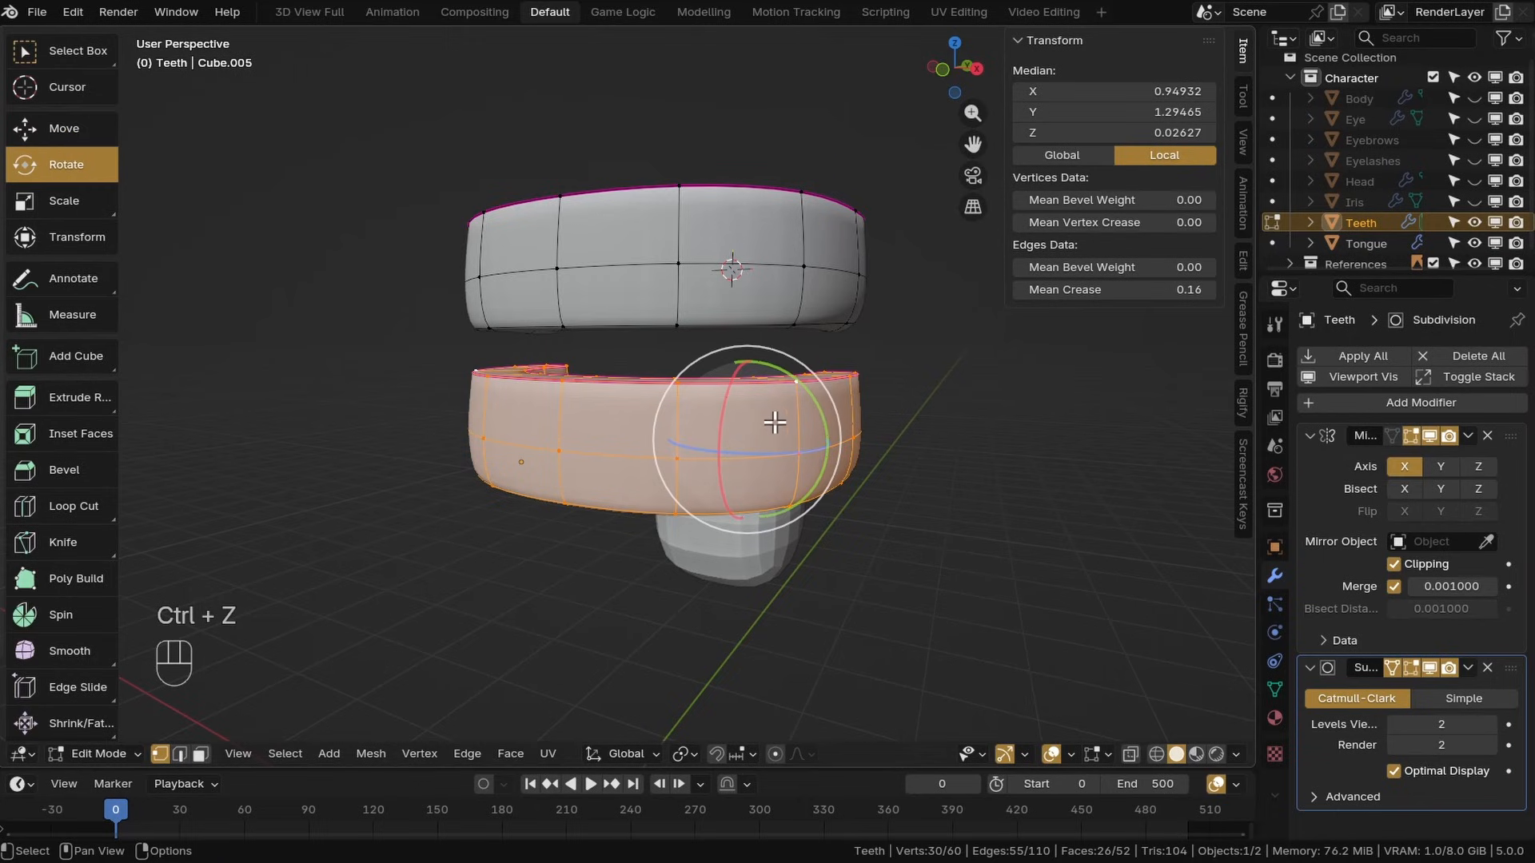
drag(774, 422, 861, 496)
key(ctrl+z)
Flip the duplicated band upside down by scaling it -1 along Z
key(s)
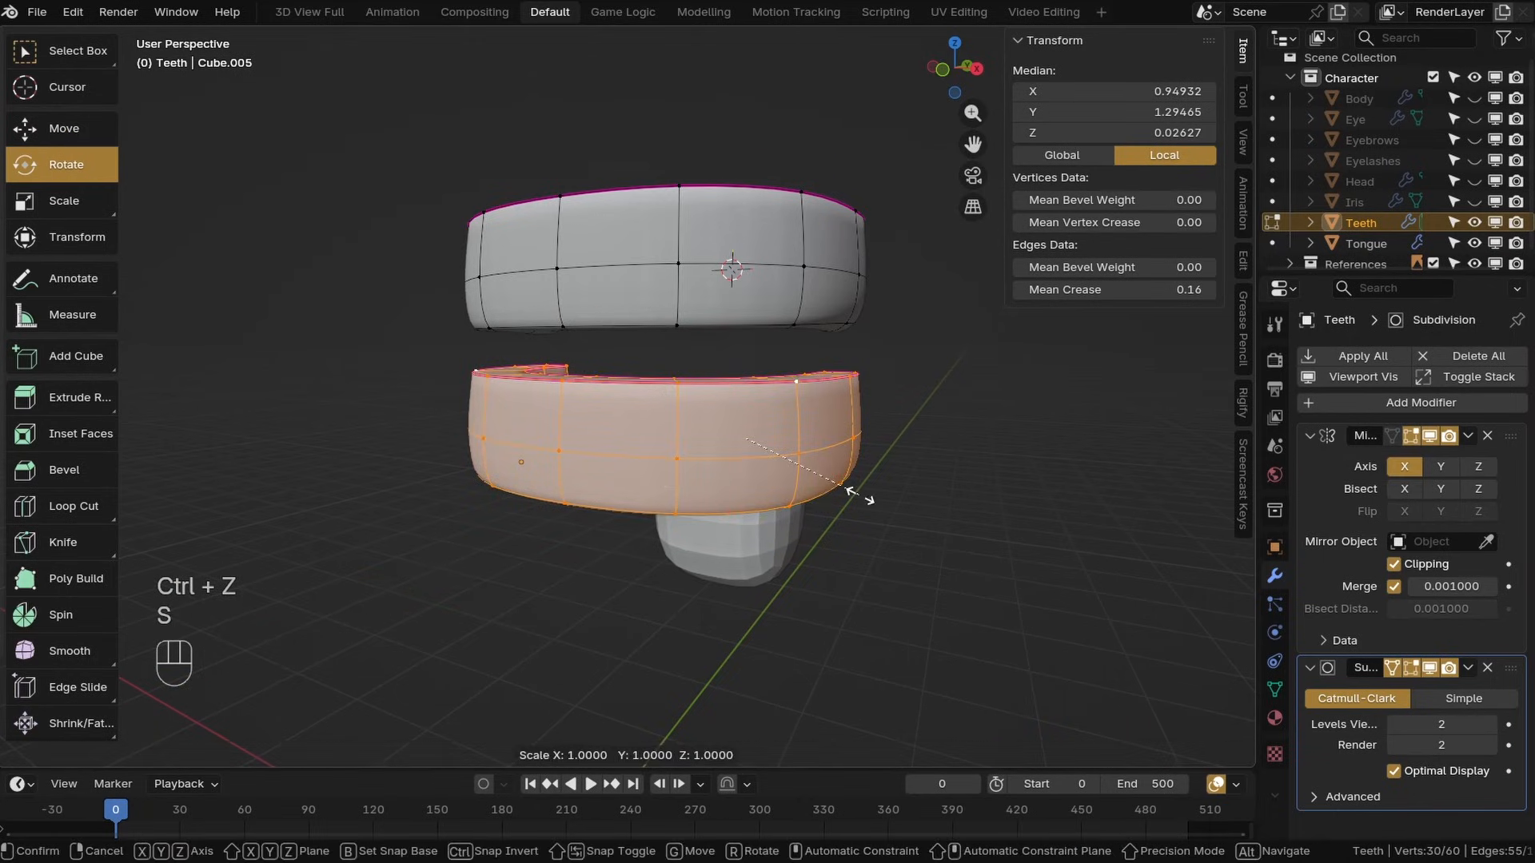
key(z)
key(minus)
key(1)
key(Return)
Move the flipped lower band up beneath the upper band and save the file
key(shift+space)
key(g)
click(896, 544)
middle_drag(879, 544, 688, 544)
shift+middle_drag(688, 544, 740, 576)
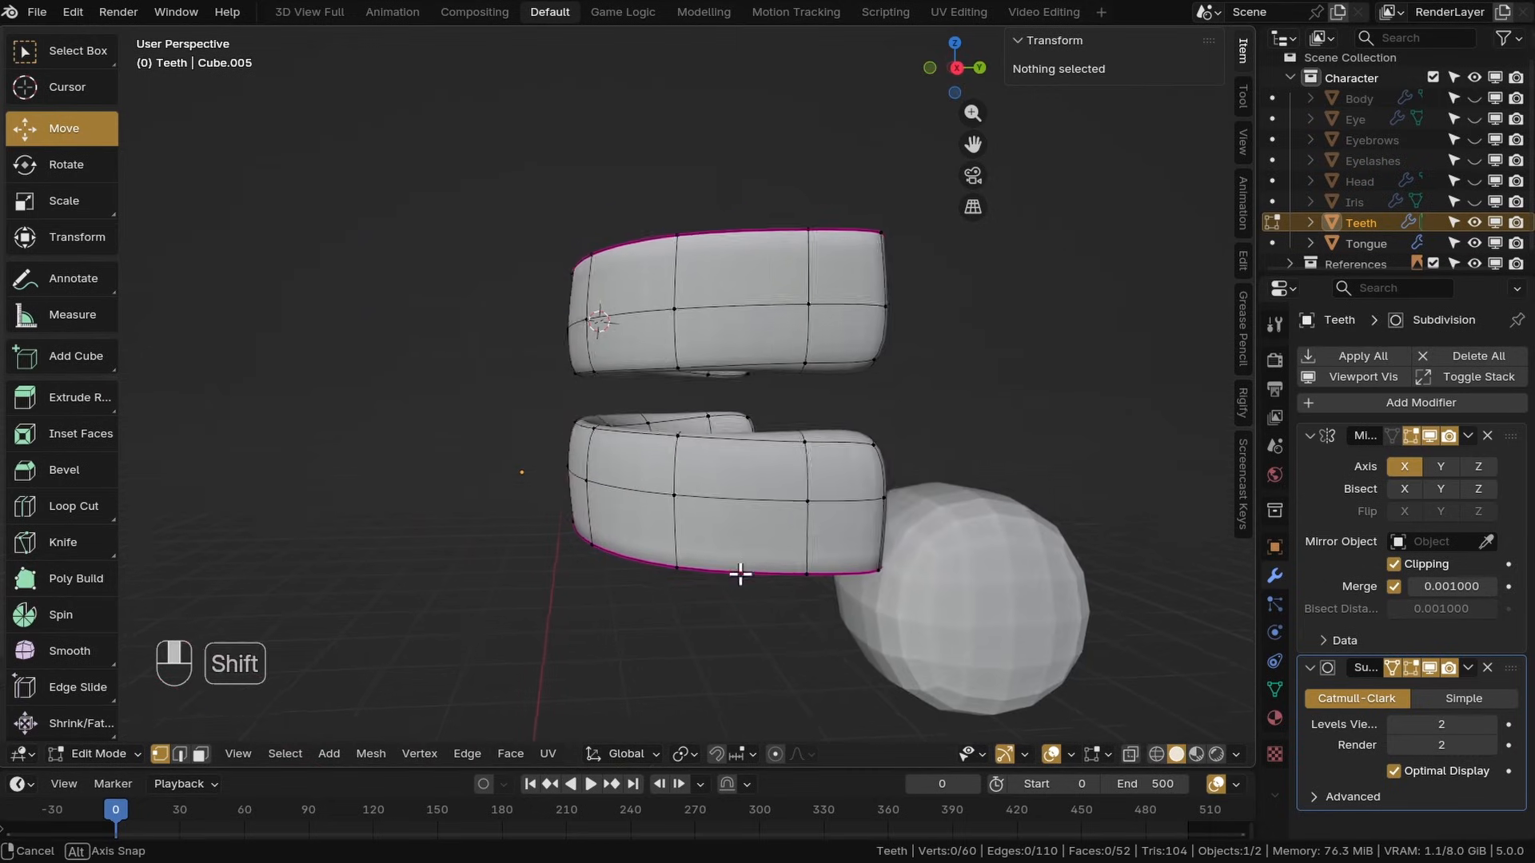
key(l)
drag(701, 400, 719, 360)
middle_drag(671, 471, 838, 492)
click(763, 497)
key(ctrl+s)
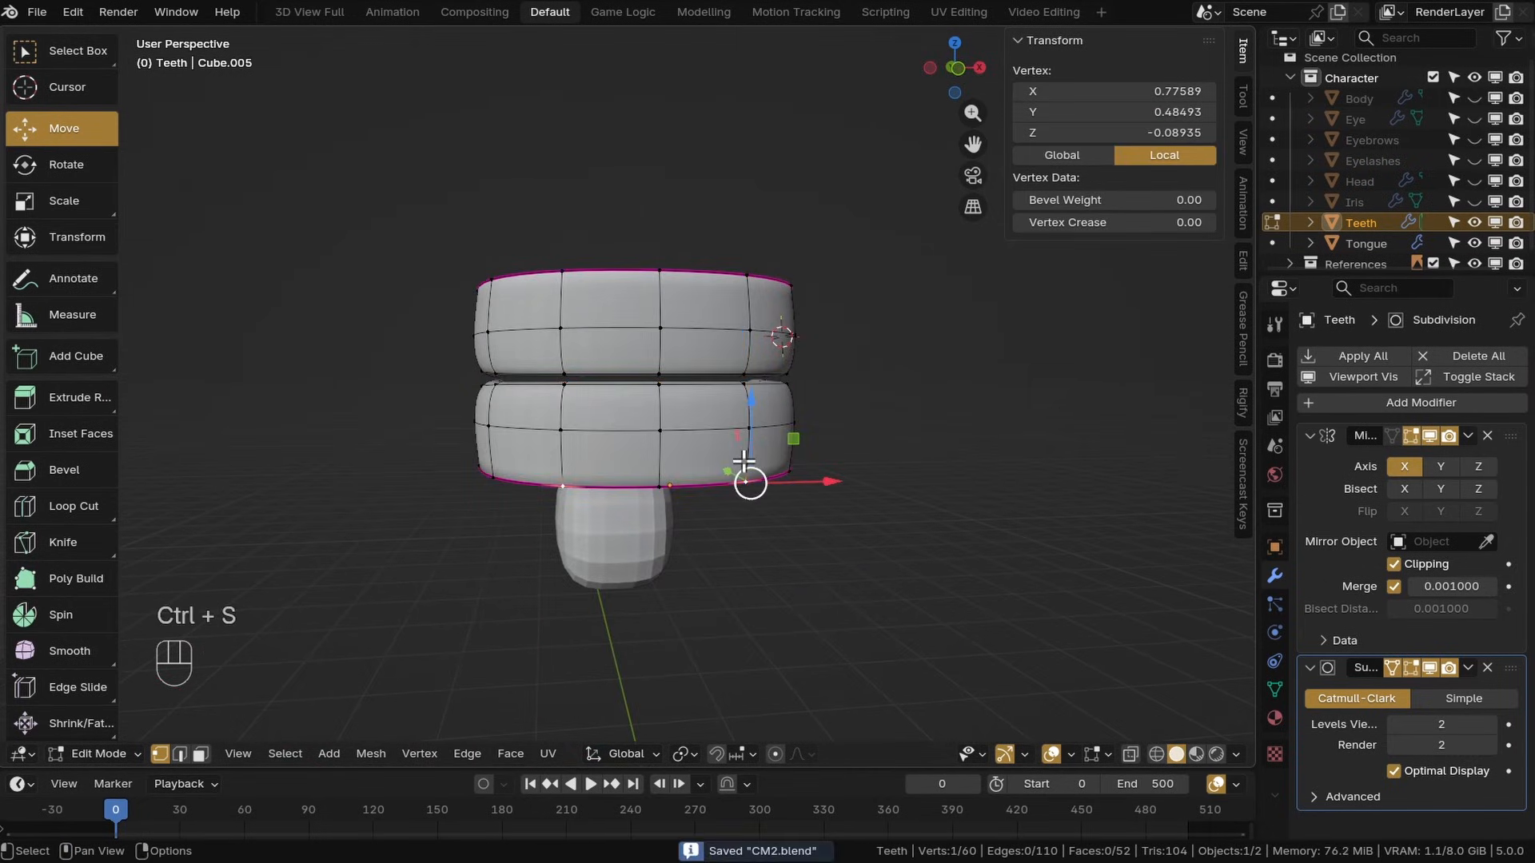
Select the lower teeth band and recalculate its normals to face outside
middle_drag(744, 498, 639, 520)
key(l)
middle_drag(637, 463, 669, 481)
shift+middle_drag(669, 480, 668, 472)
scroll(656, 477, up, 1)
key(alt+n)
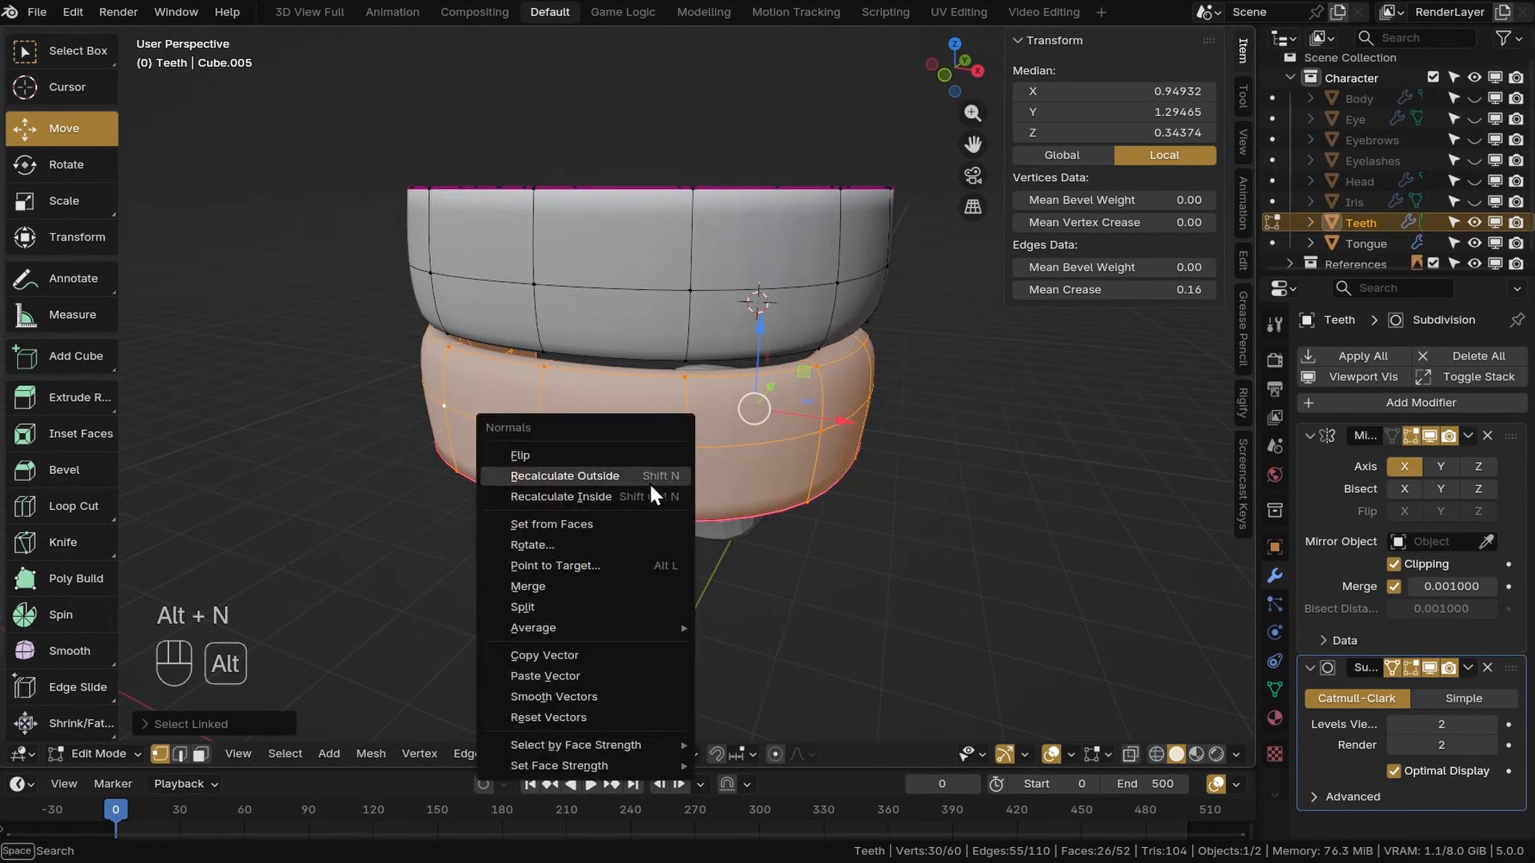
click(530, 475)
Switch to the tongue object and isolate it in local view
click(816, 445)
middle_drag(814, 499, 860, 515)
shift+middle_drag(860, 515, 702, 524)
middle_drag(703, 524, 644, 509)
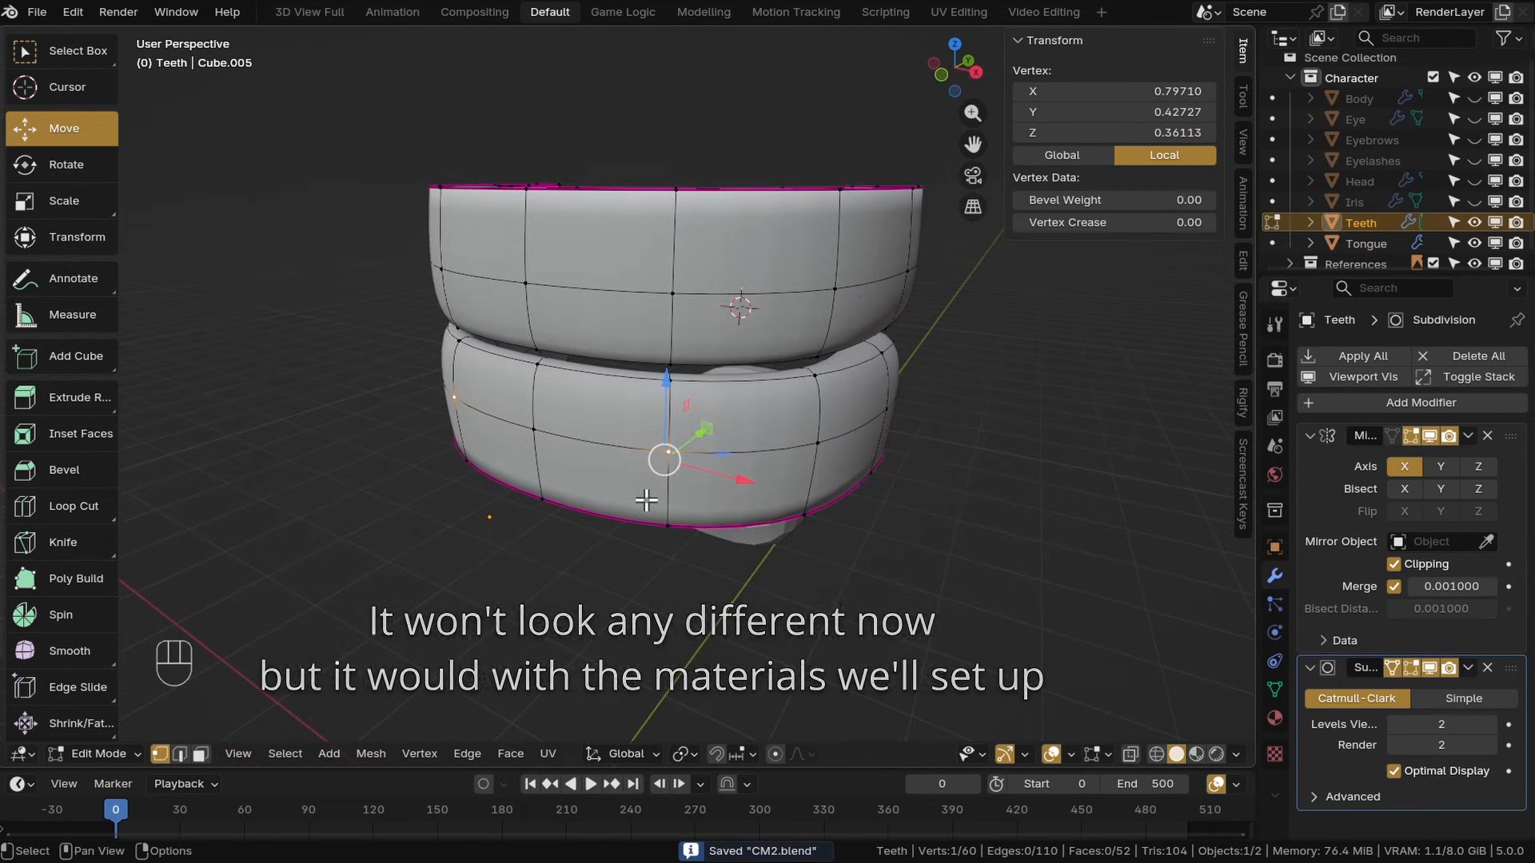
shift+middle_drag(592, 497, 628, 436)
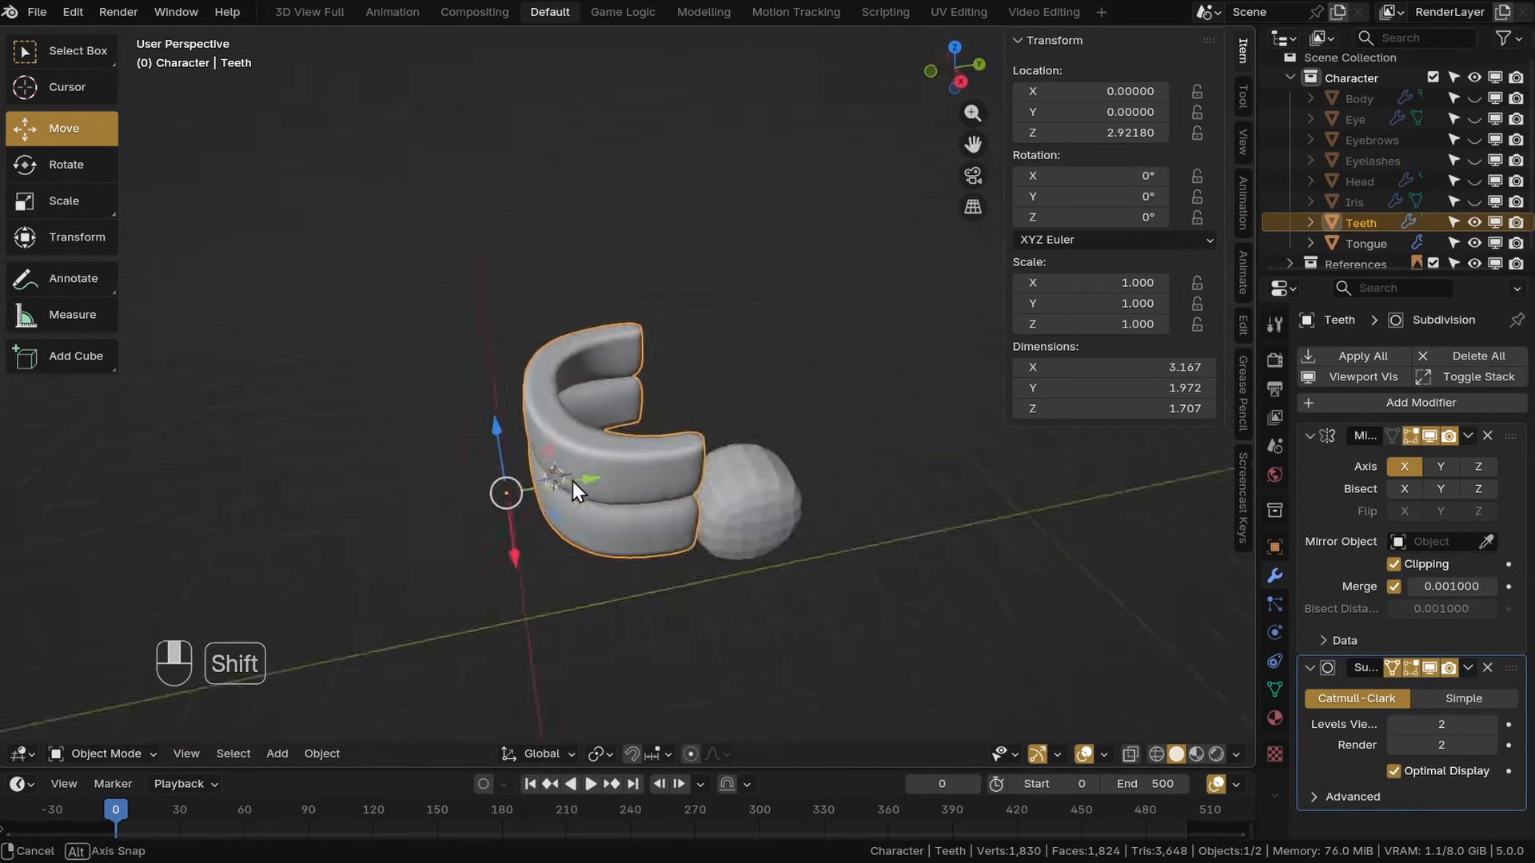
click(623, 424)
click(1469, 240)
key(KP_Divide)
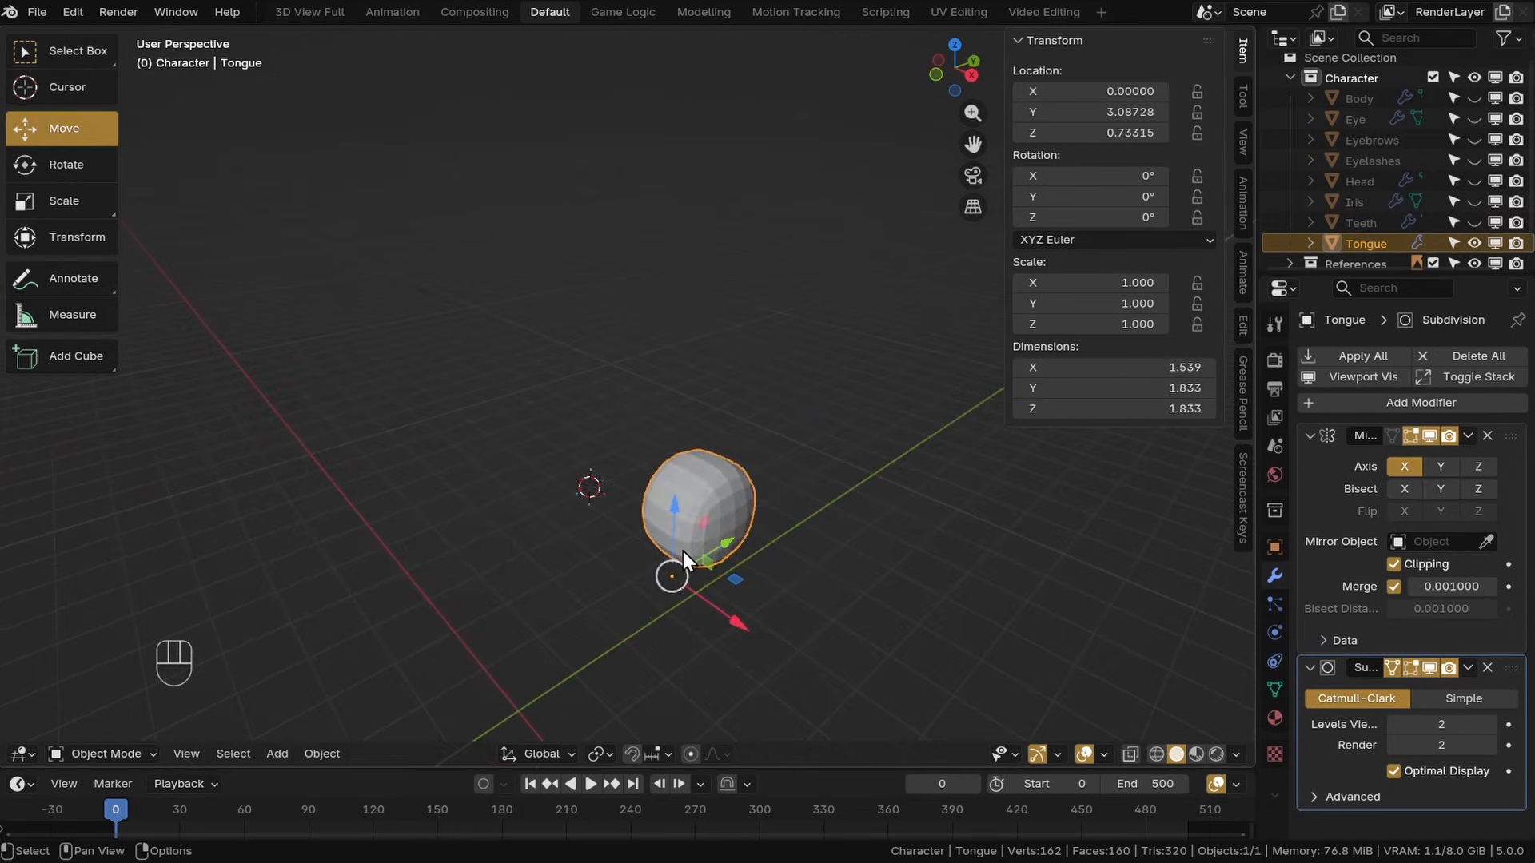
Enter edit mode on the tongue, select its front faces and adjust their position from the top view
key(Tab)
shift+middle_drag(744, 482, 600, 488)
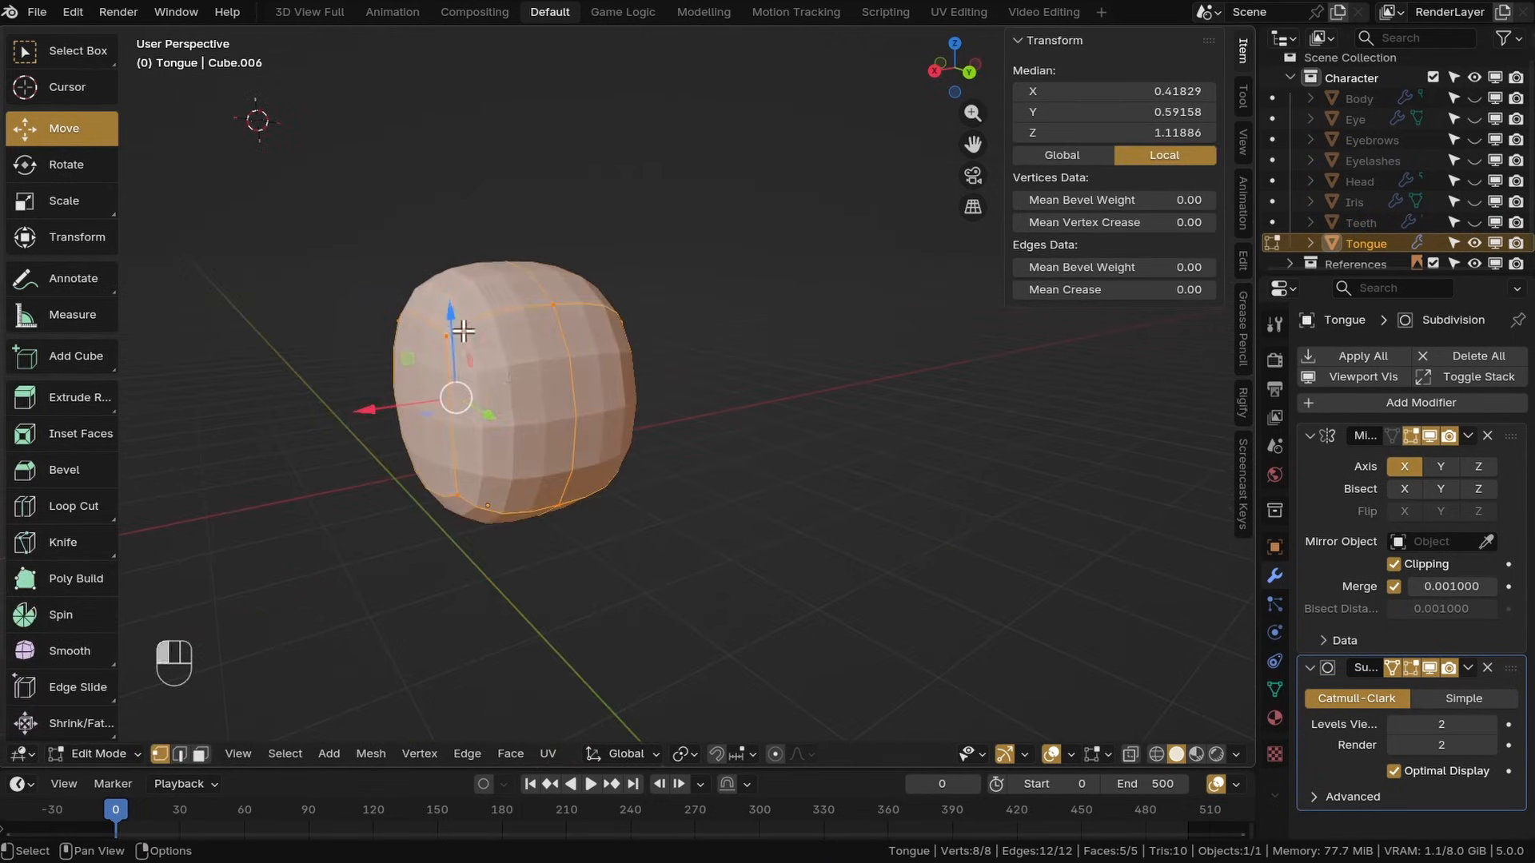
drag(412, 146, 637, 528)
shift+middle_drag(559, 492, 705, 540)
key(KP_7)
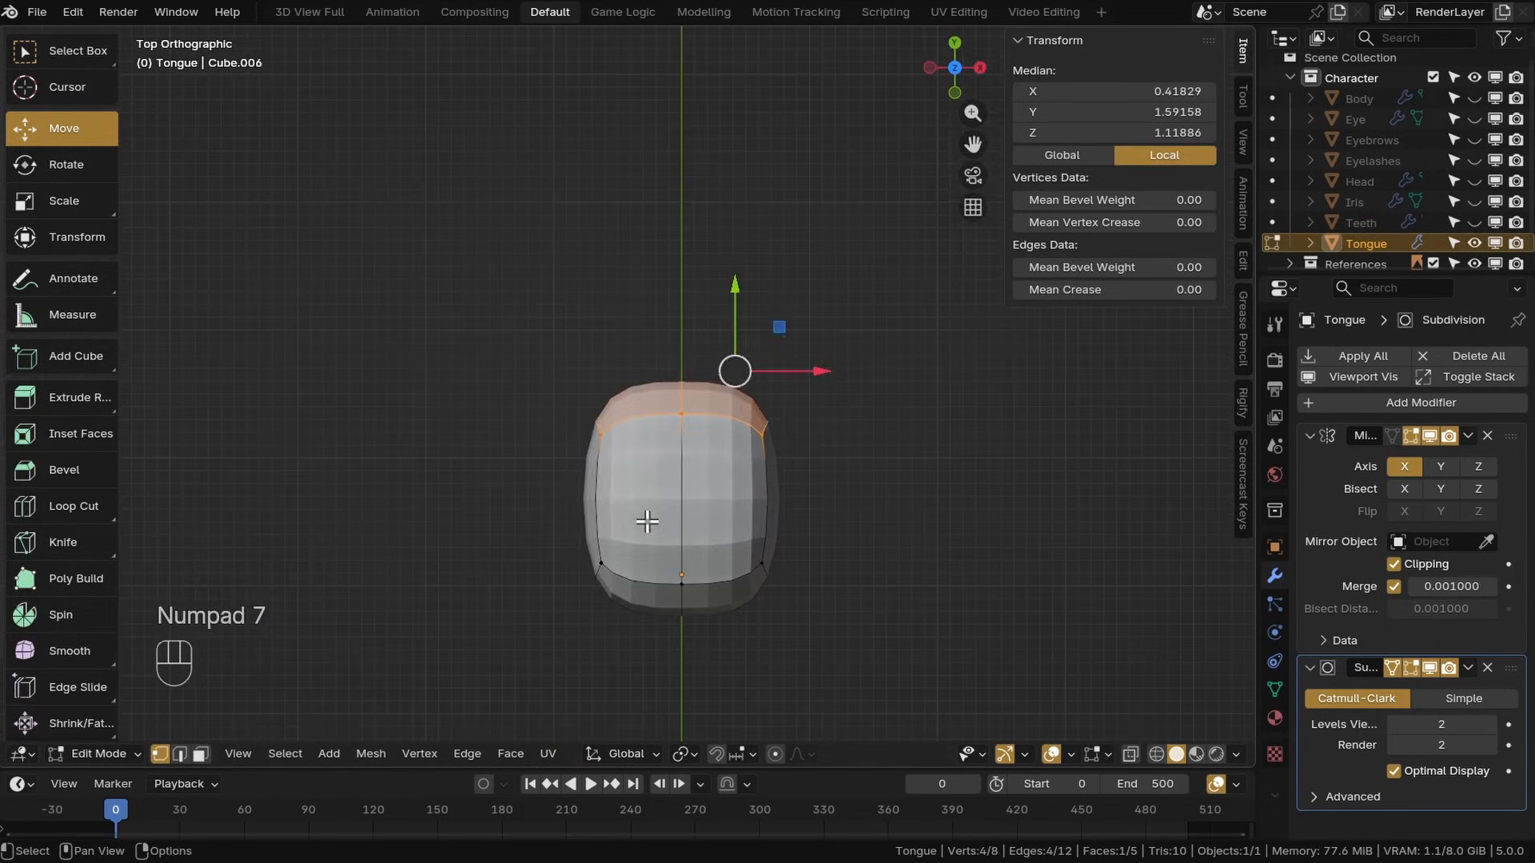
key(ctrl+z)
key(ctrl+z)
key(ctrl+z)
key(ctrl+z)
key(ctrl+z)
key(ctrl+z)
key(ctrl+z)
key(ctrl+shift+z)
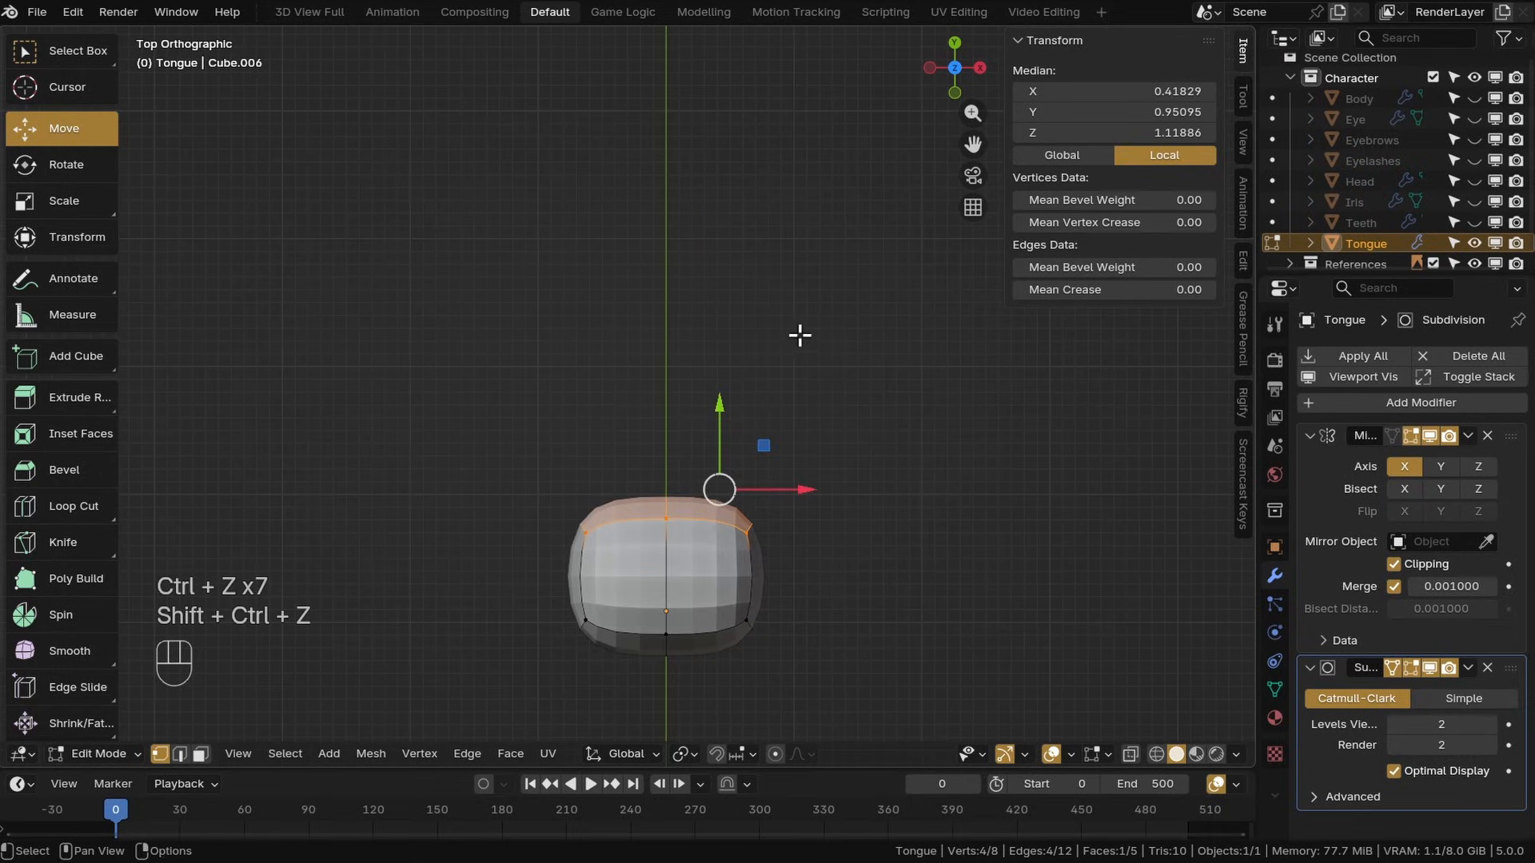
Extrude the tongue's front faces forward twice to lengthen it
key(e)
right_click(832, 405)
drag(720, 405, 717, 241)
key(e)
right_click(730, 336)
click(800, 328)
middle_drag(743, 408, 700, 188)
Select the whole tongue mesh and smooth its vertices with the Smooth tool
key(a)
middle_drag(606, 470, 601, 404)
click(70, 650)
drag(781, 354, 971, 382)
drag(768, 352, 1008, 383)
drag(763, 351, 977, 381)
middle_drag(977, 381, 796, 395)
Flatten the tongue by scaling it along Z and move it into place
middle_drag(676, 367, 703, 298)
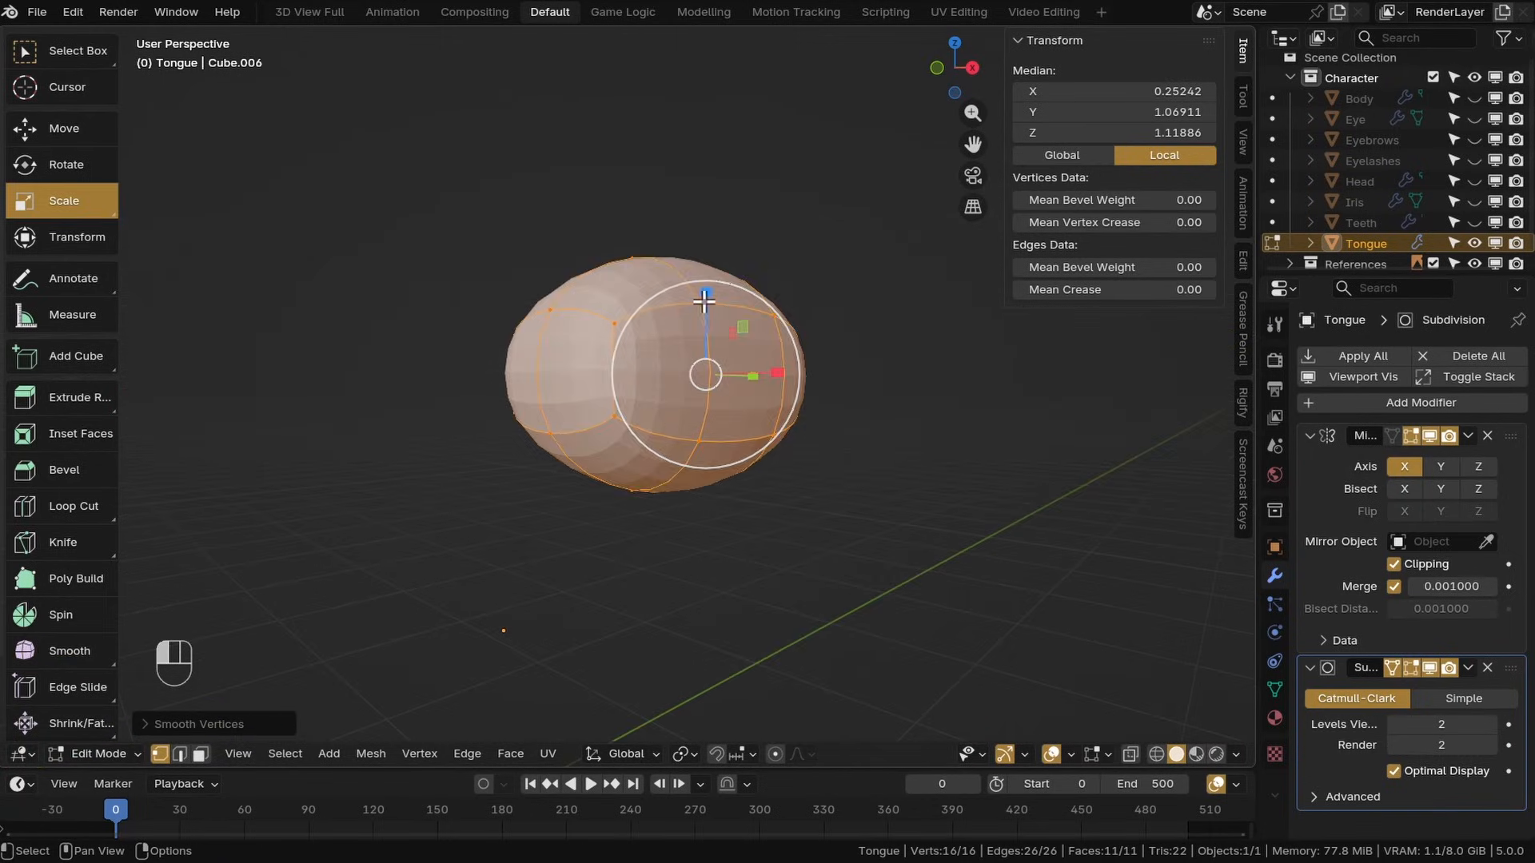
drag(703, 298, 704, 357)
key(shift+space)
key(g)
middle_drag(705, 357, 791, 406)
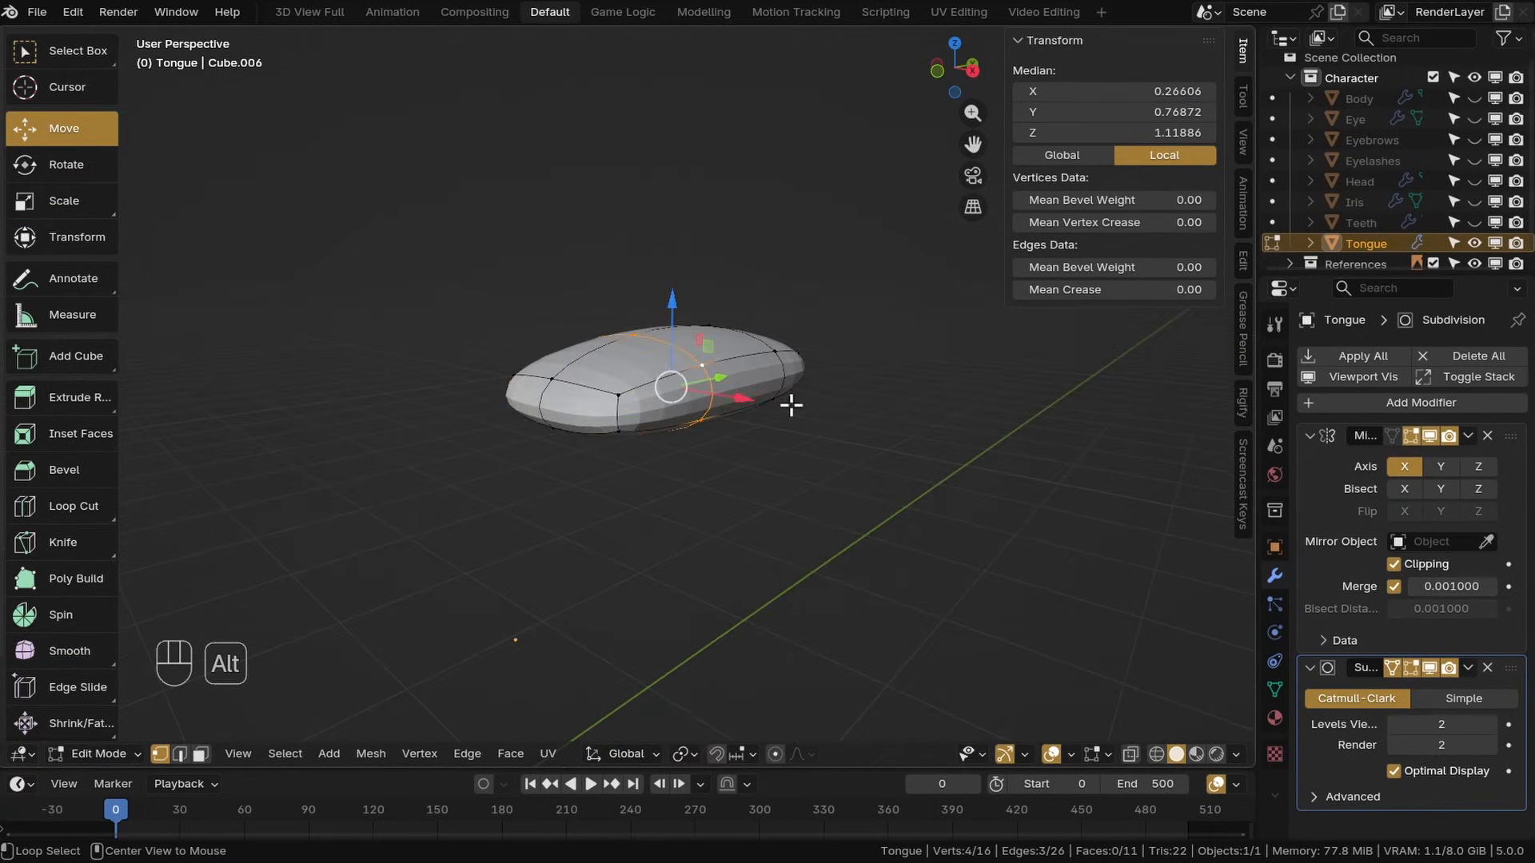
Move the tongue's rear centre vertex to shape it and save the file
drag(692, 314, 689, 302)
alt+middle_drag(689, 301, 748, 411)
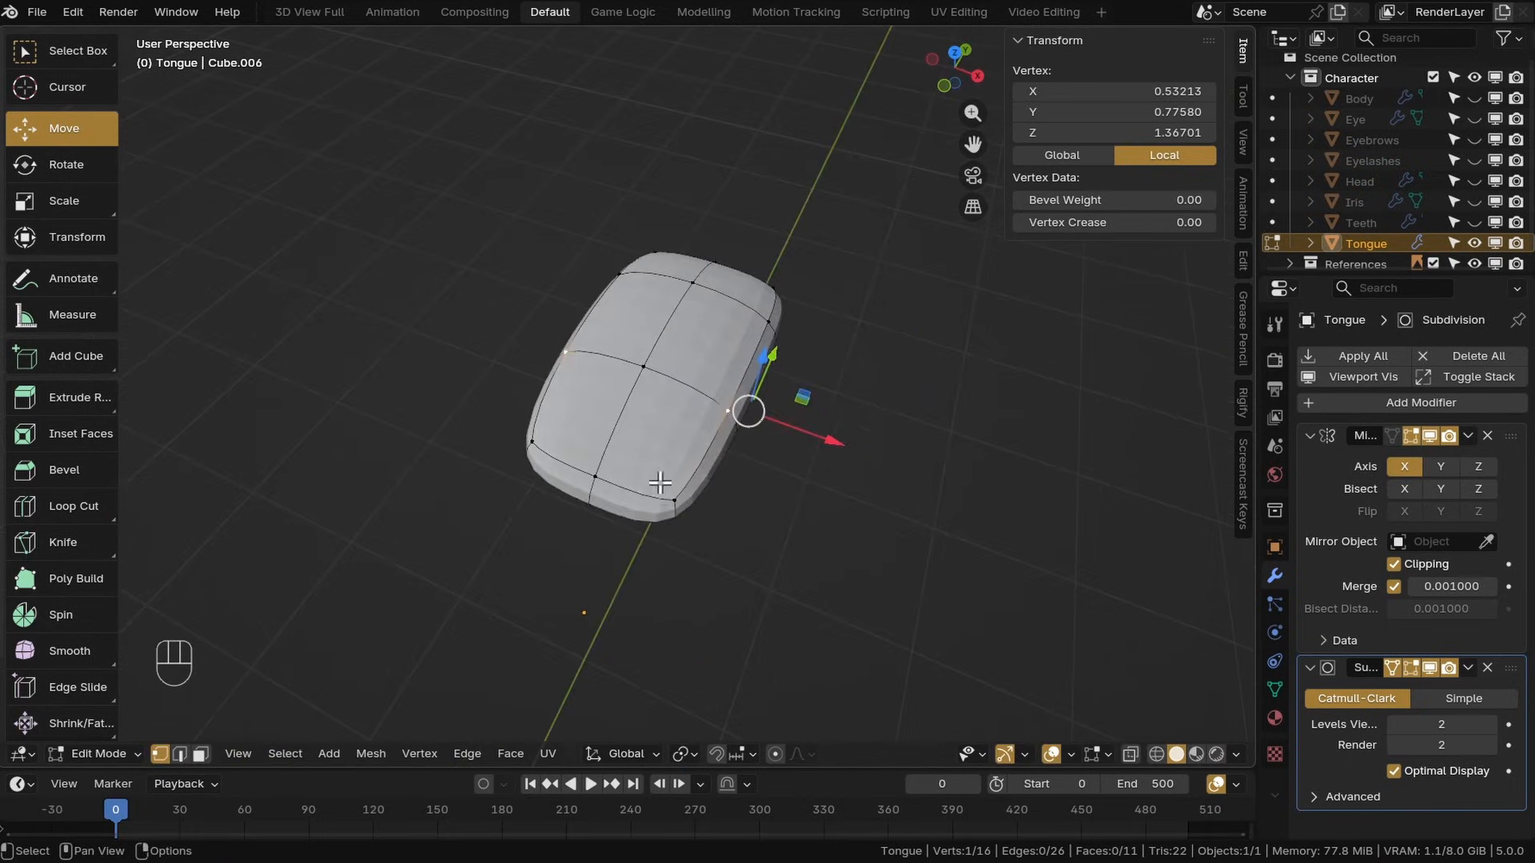
key(y)
click(725, 583)
middle_drag(725, 582, 645, 522)
key(ctrl+s)
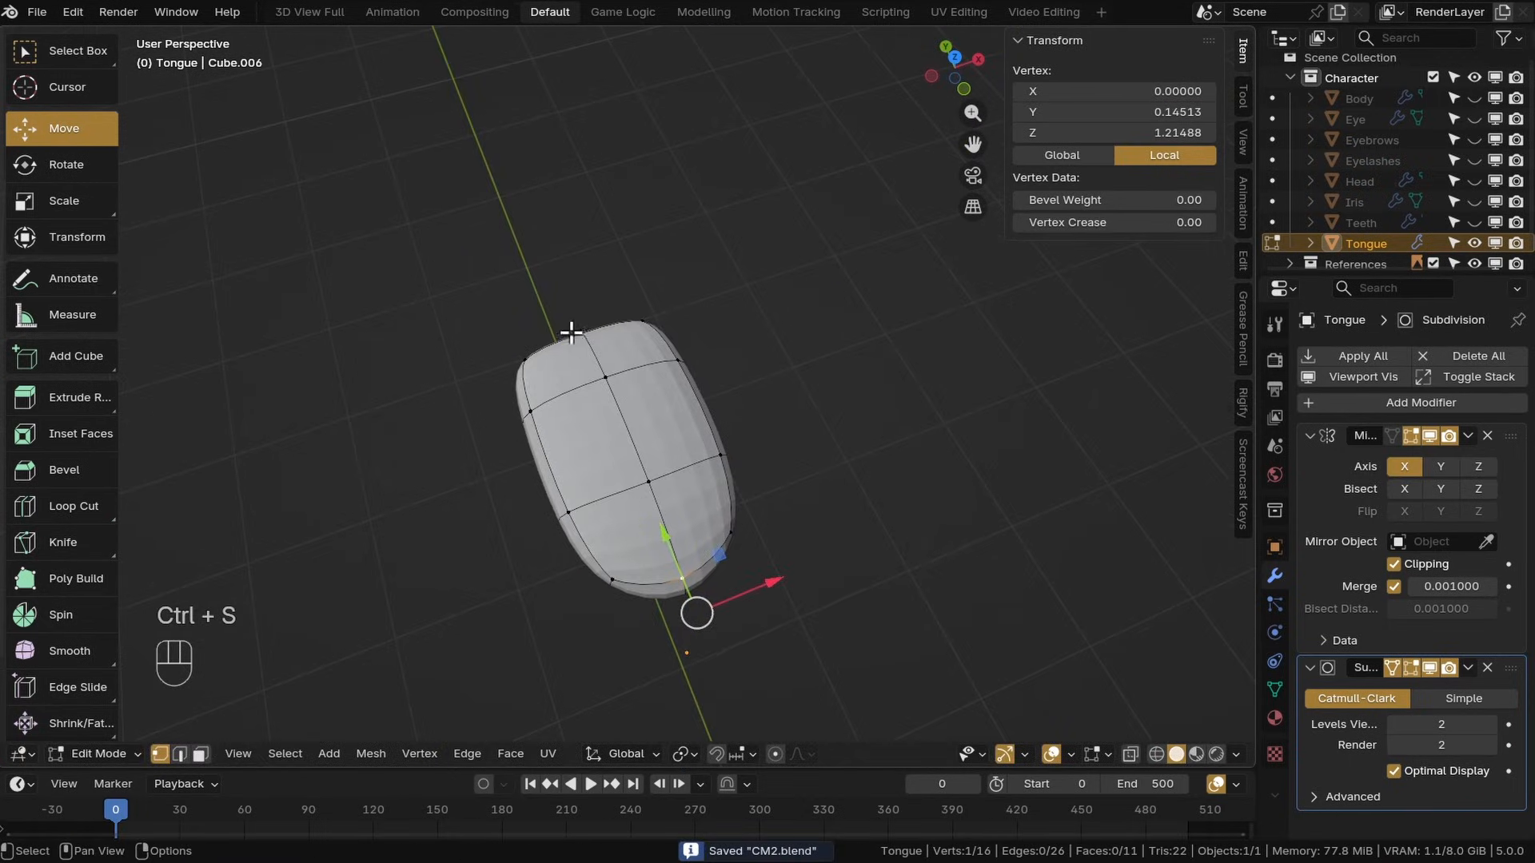
Add a loop cut across the middle of the tongue
middle_drag(571, 332, 630, 268)
click(630, 268)
right_click(632, 267)
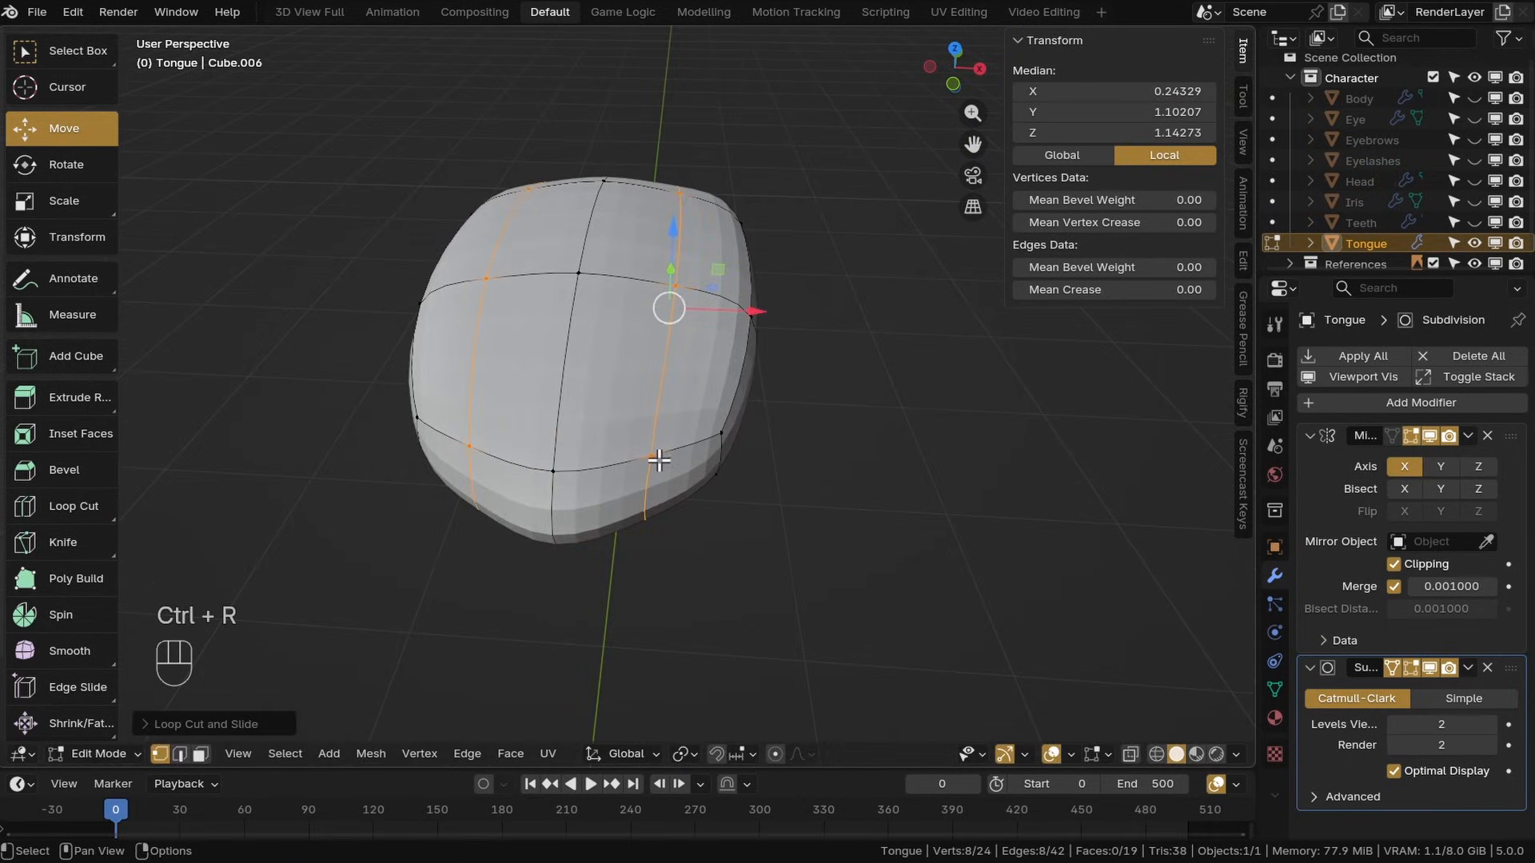
click(658, 459)
Move the tongue's middle vertices to round out its tip and outline
middle_drag(658, 459, 637, 276)
shift+click(646, 354)
drag(637, 291, 634, 267)
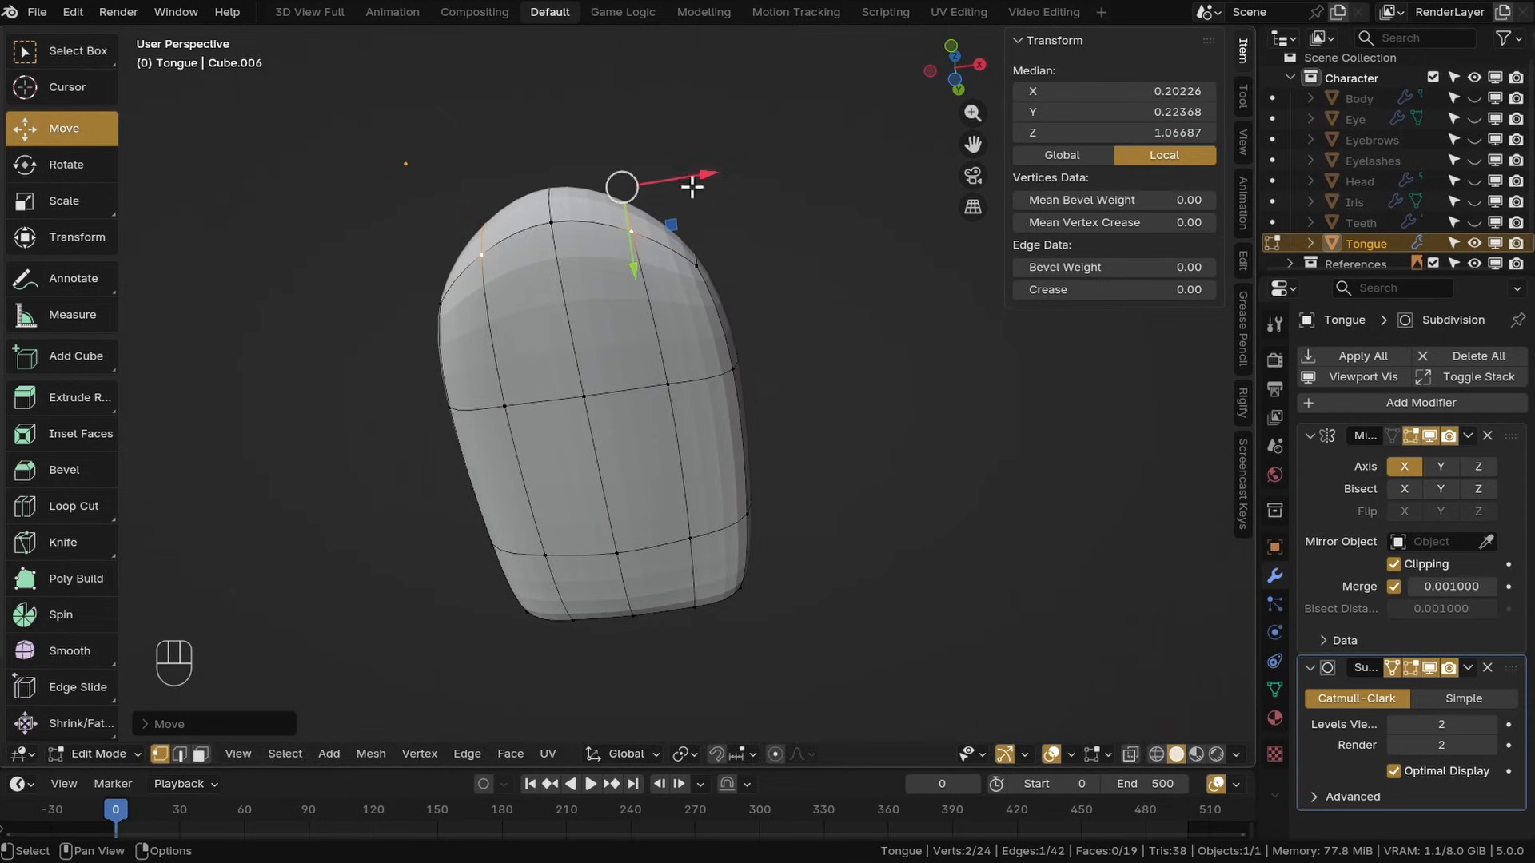
drag(704, 178, 718, 182)
middle_drag(717, 256, 682, 429)
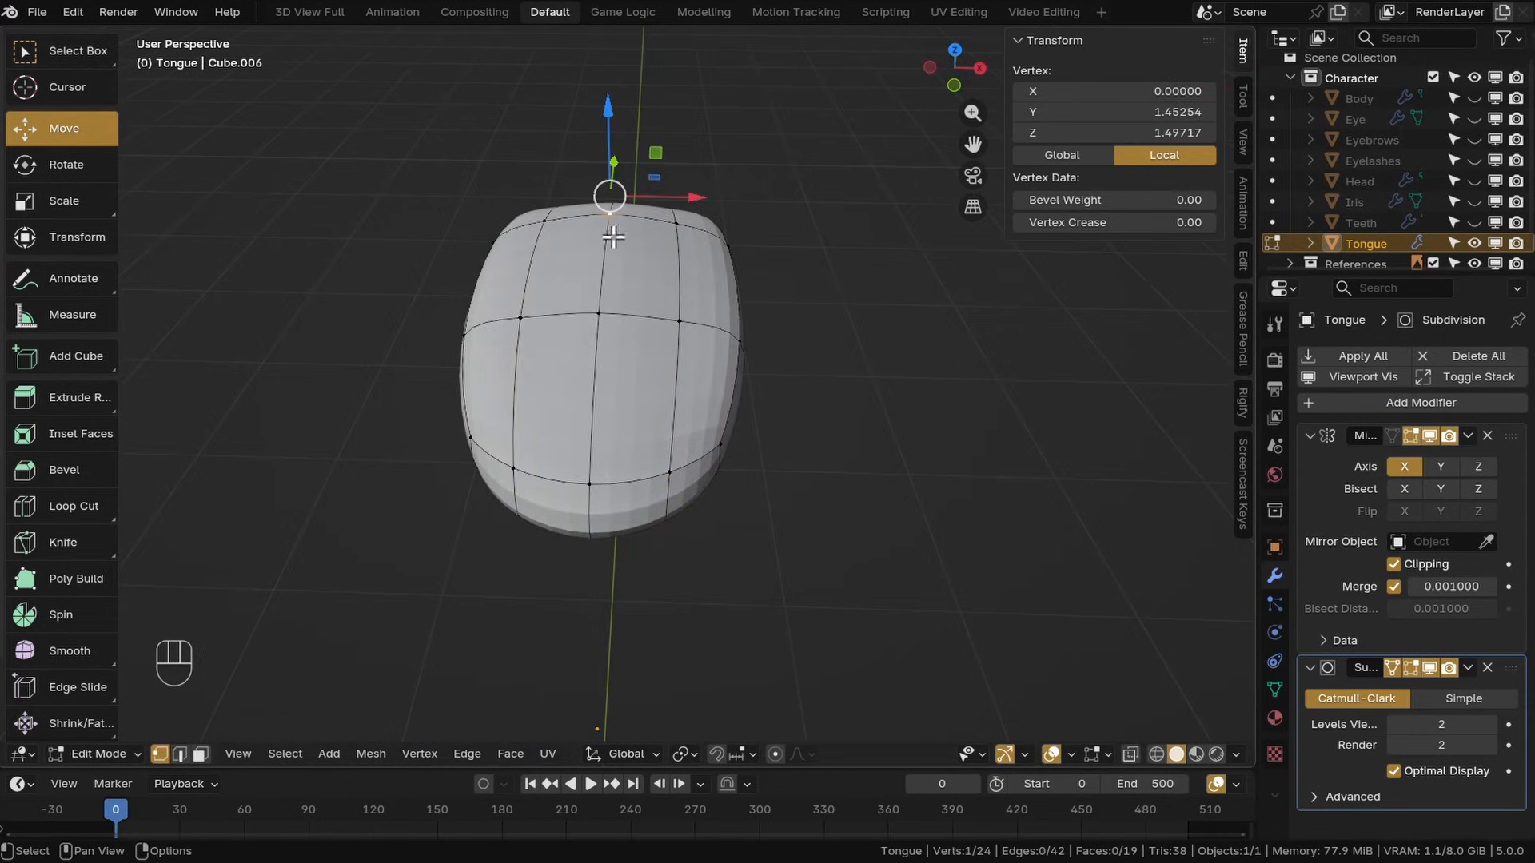
Select the tongue's centre edge loop, set its crease to 1 and mark it sharp
shift+click(591, 480)
middle_drag(592, 480, 561, 314)
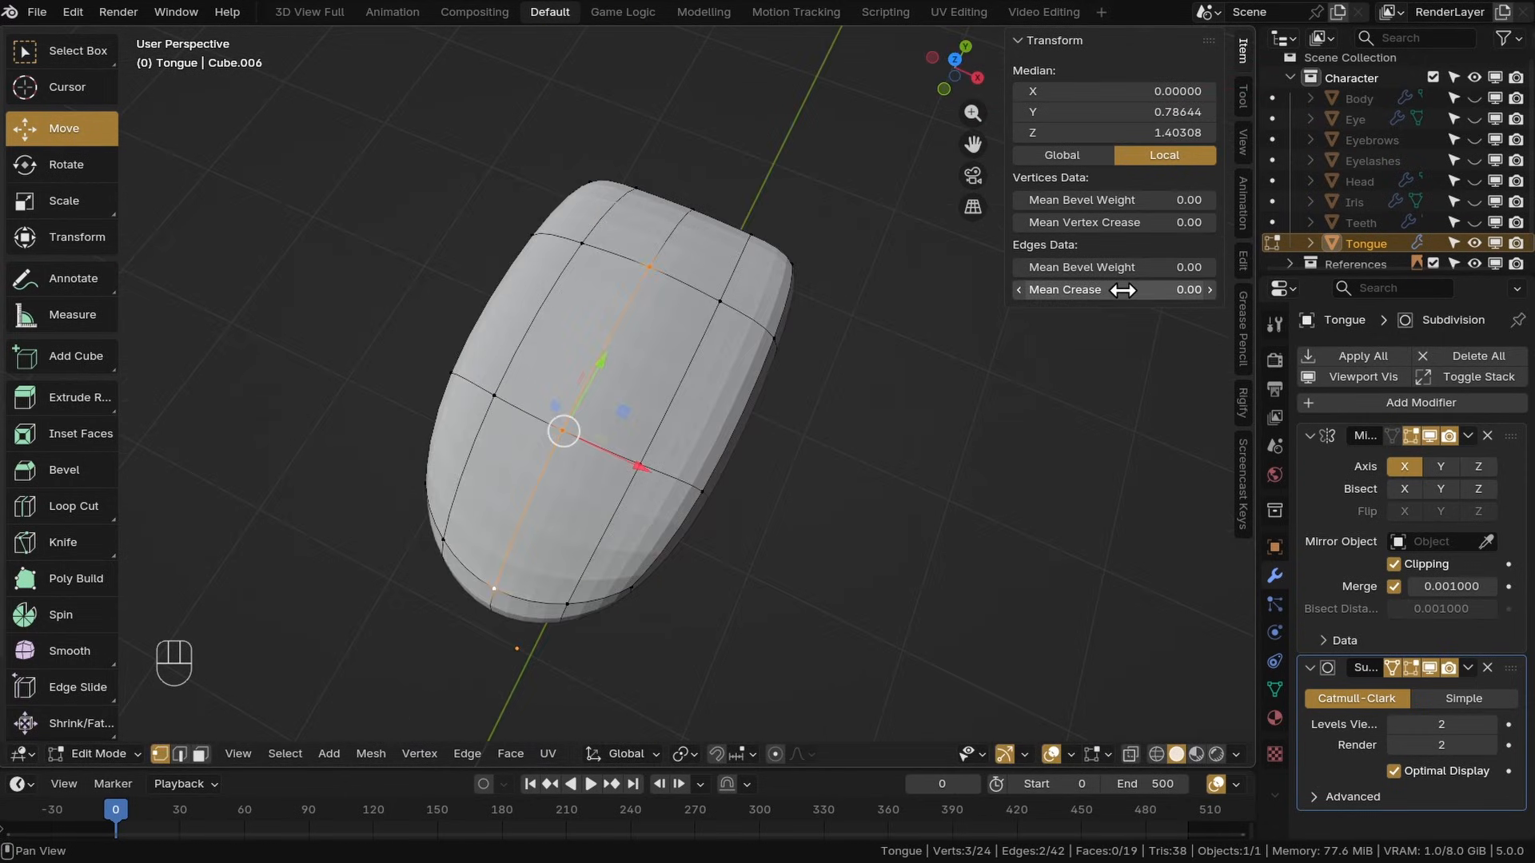
click(468, 754)
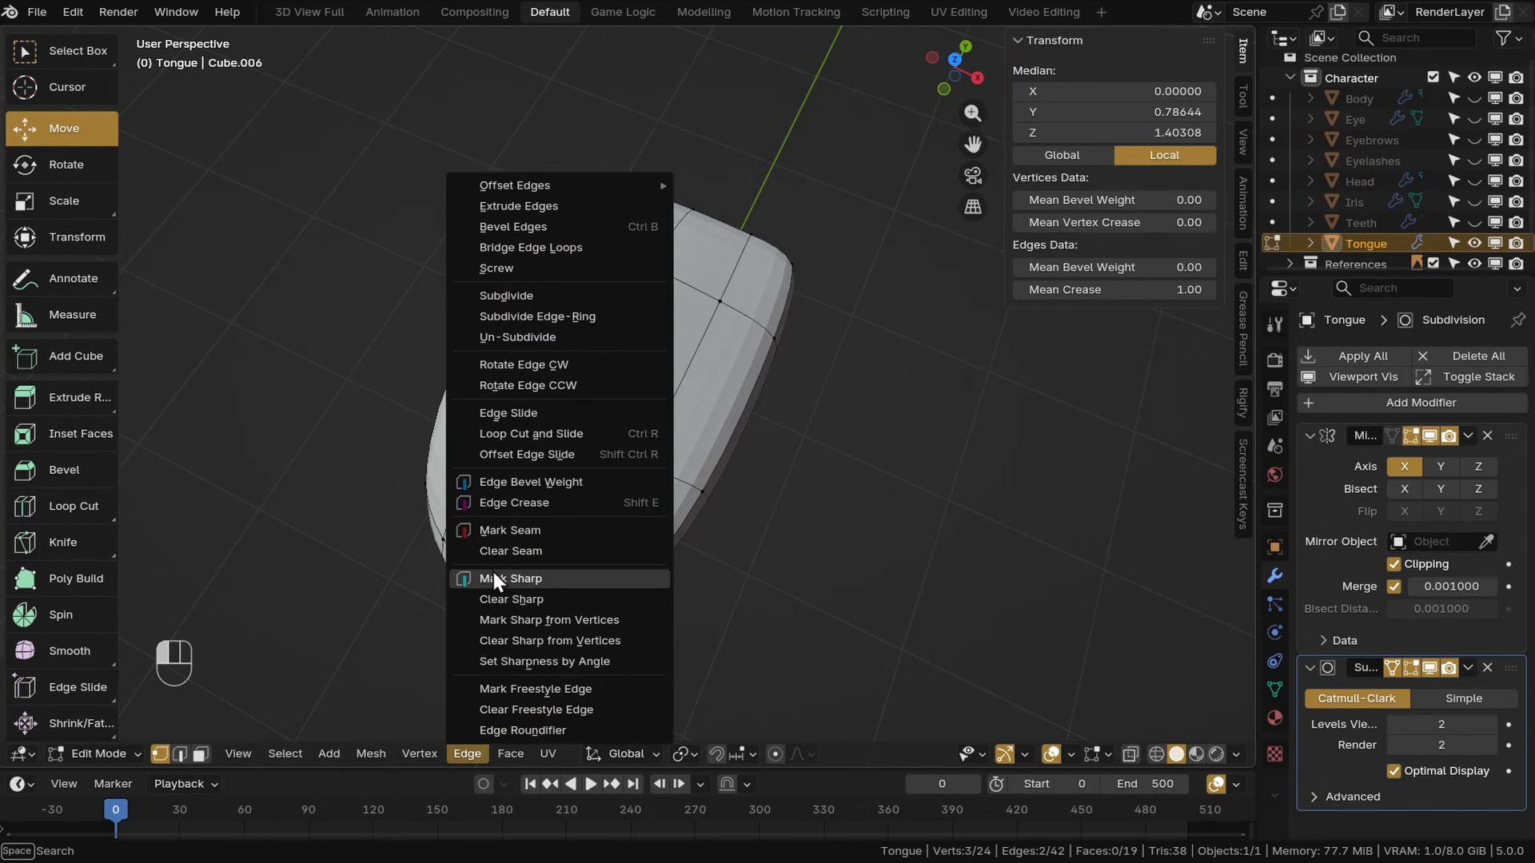
click(495, 579)
Lower the tongue's centre edge loop along Z to form a groove down the middle
middle_drag(699, 475, 610, 264)
key(g)
key(z)
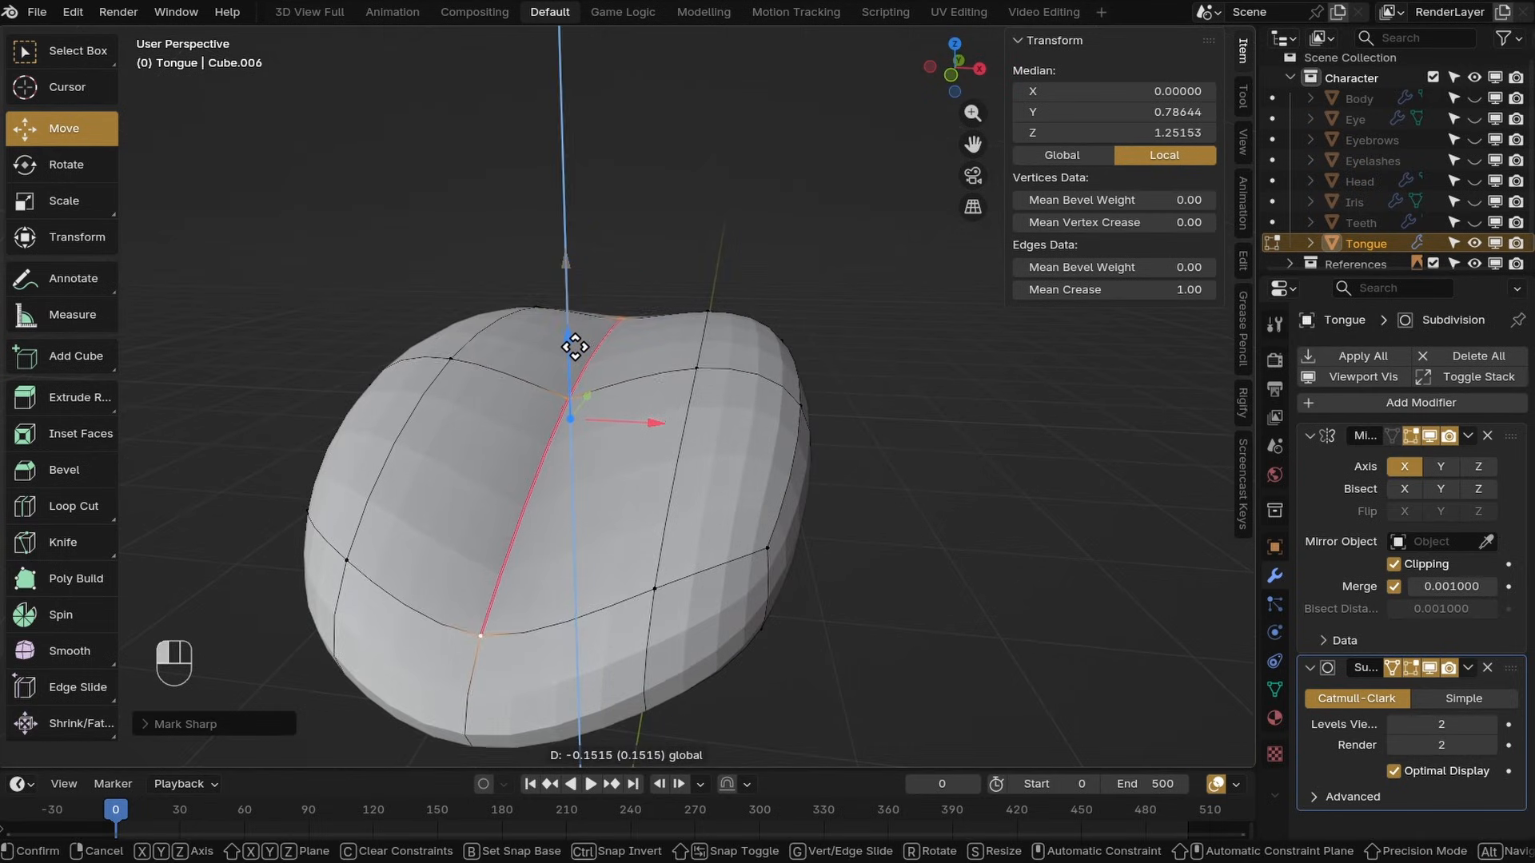
drag(574, 339, 575, 336)
scroll(640, 431, down, 2)
key(shift+alt+z)
middle_drag(662, 464, 688, 459)
key(shift+alt+z)
key(a)
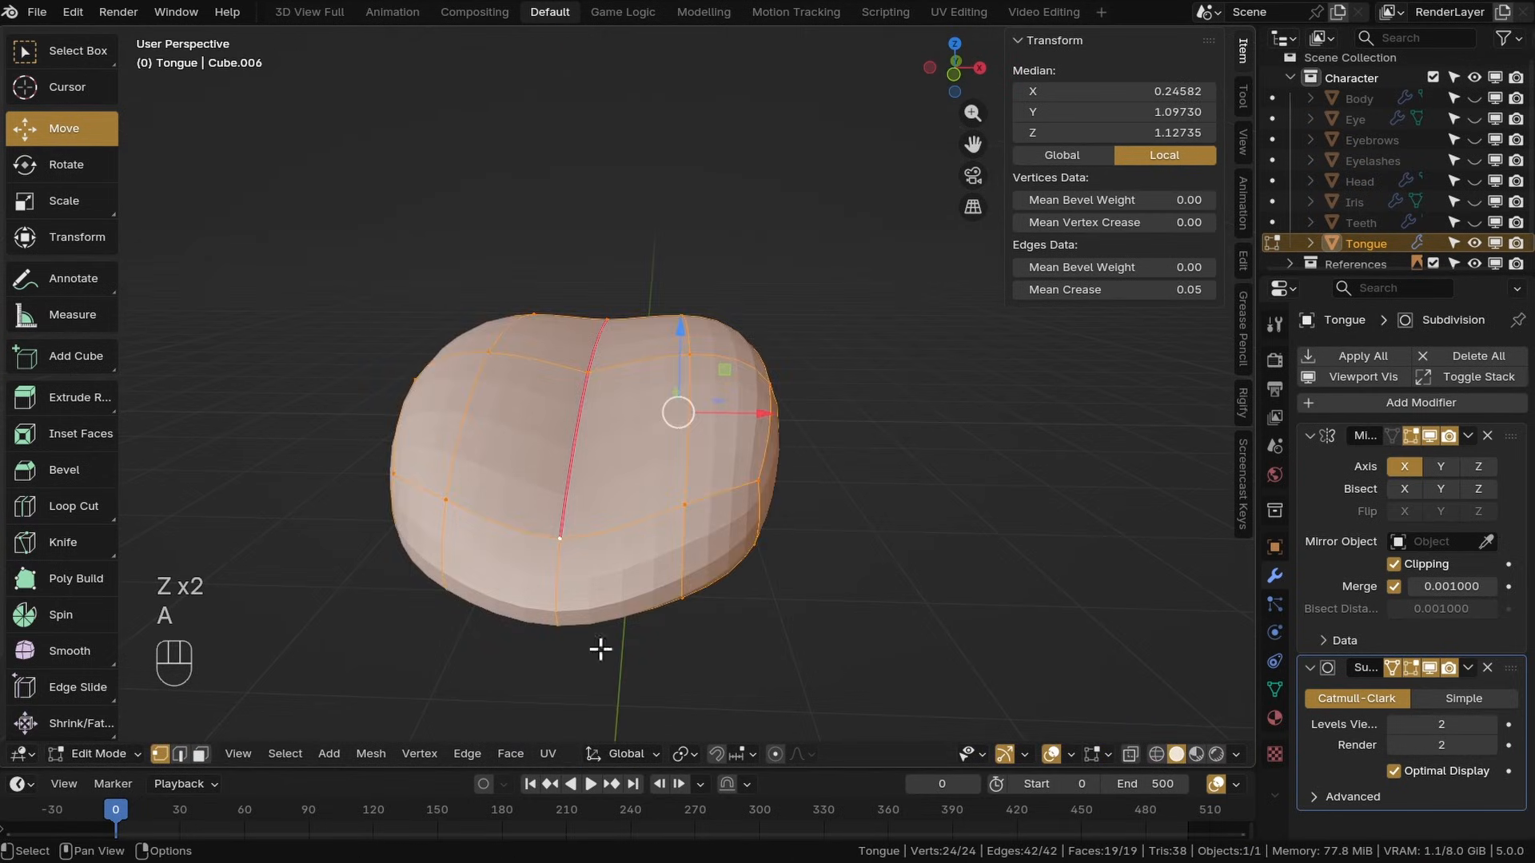
Return to object mode and unhide all objects in the scene
click(510, 754)
click(550, 606)
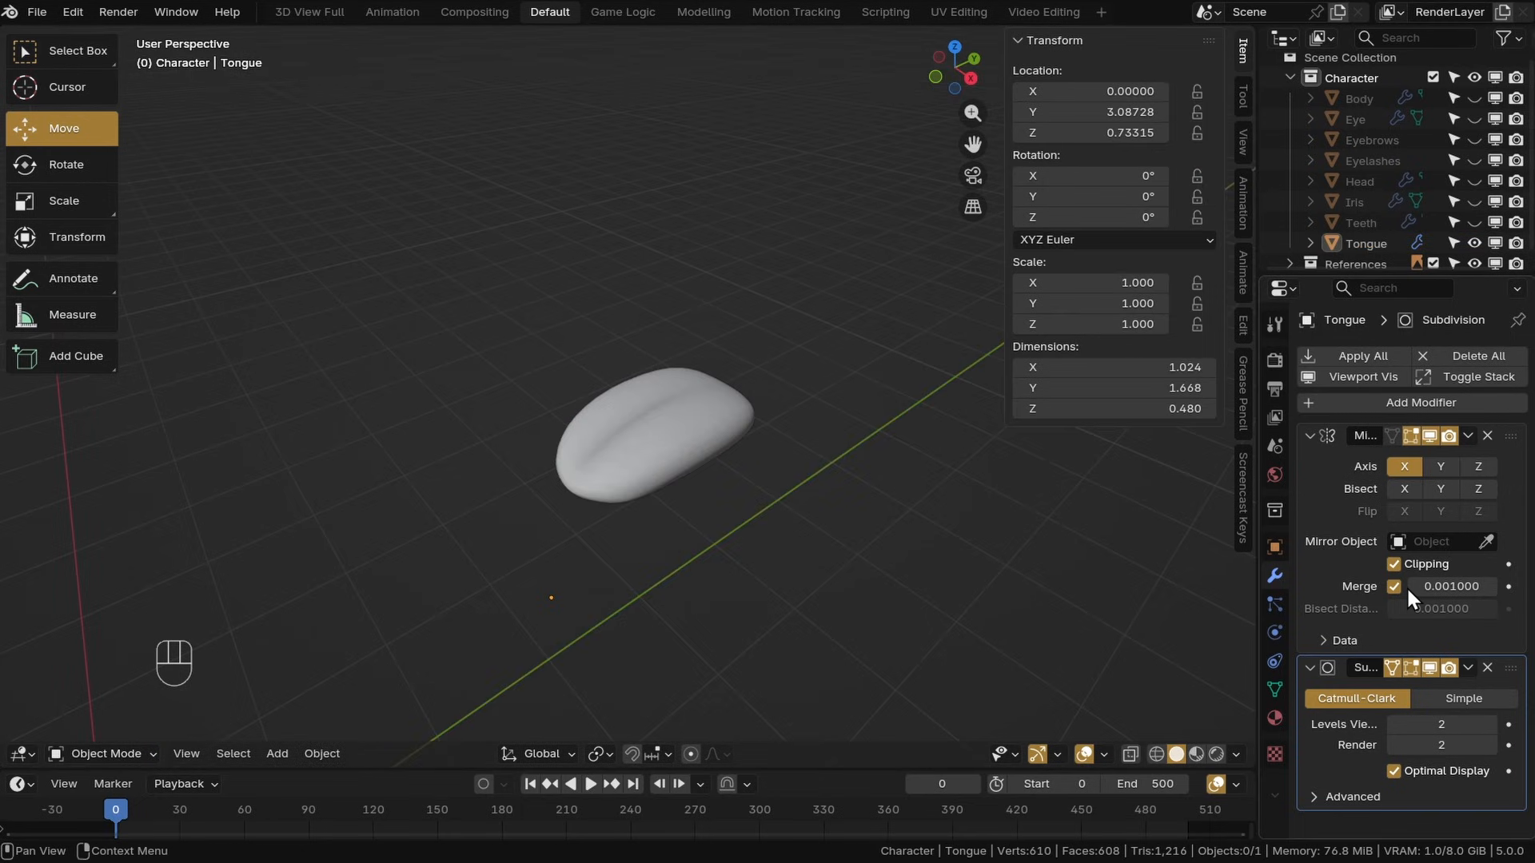
key(alt+h)
scroll(824, 561, down, 4)
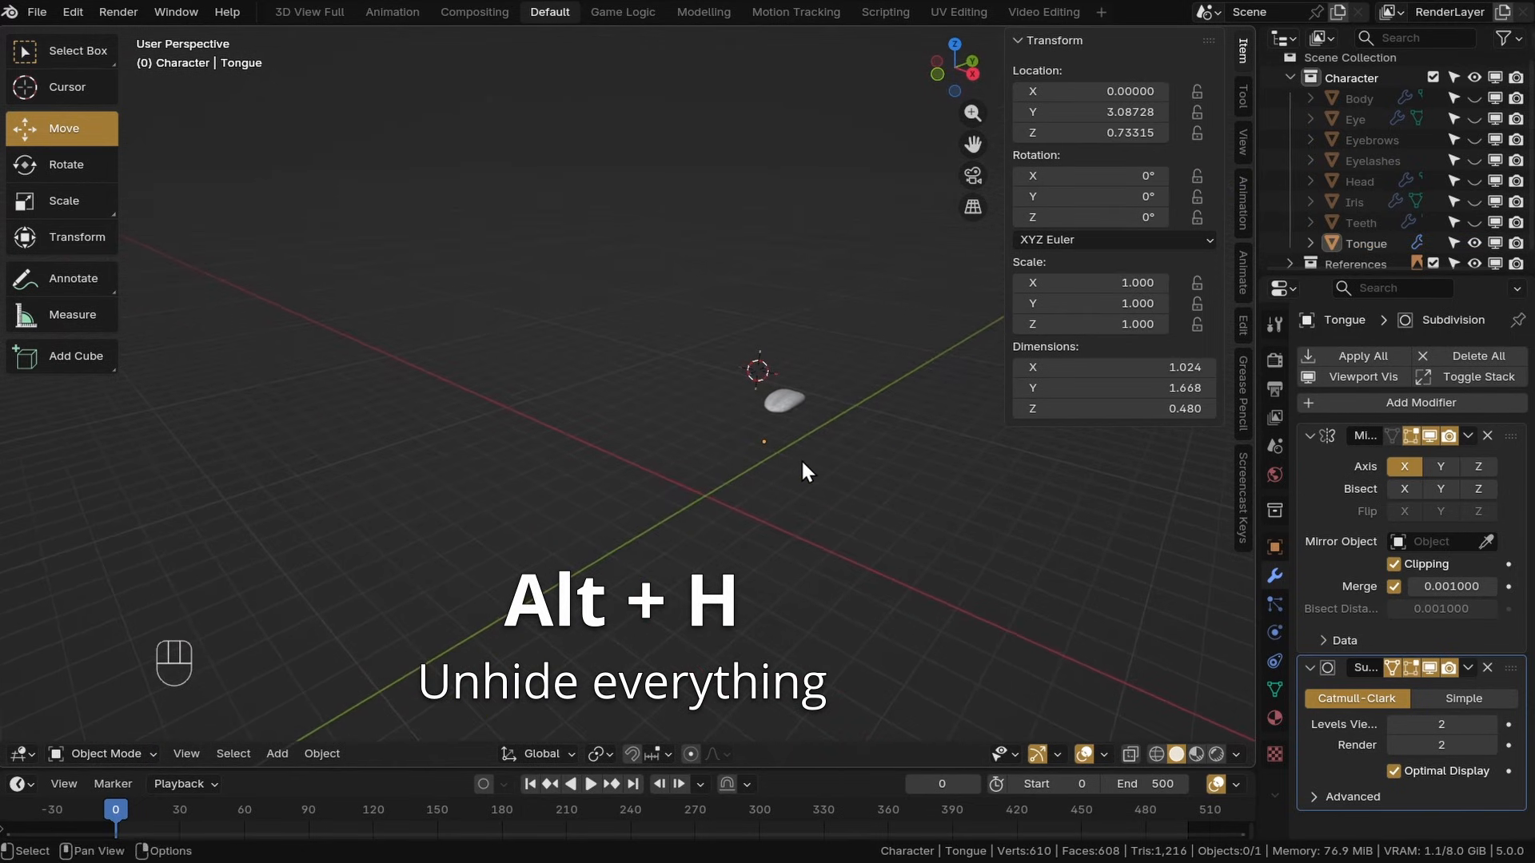
key(alt+h)
scroll(568, 397, up, 3)
Select the teeth, scale them down and move them toward the head's mouth
click(669, 425)
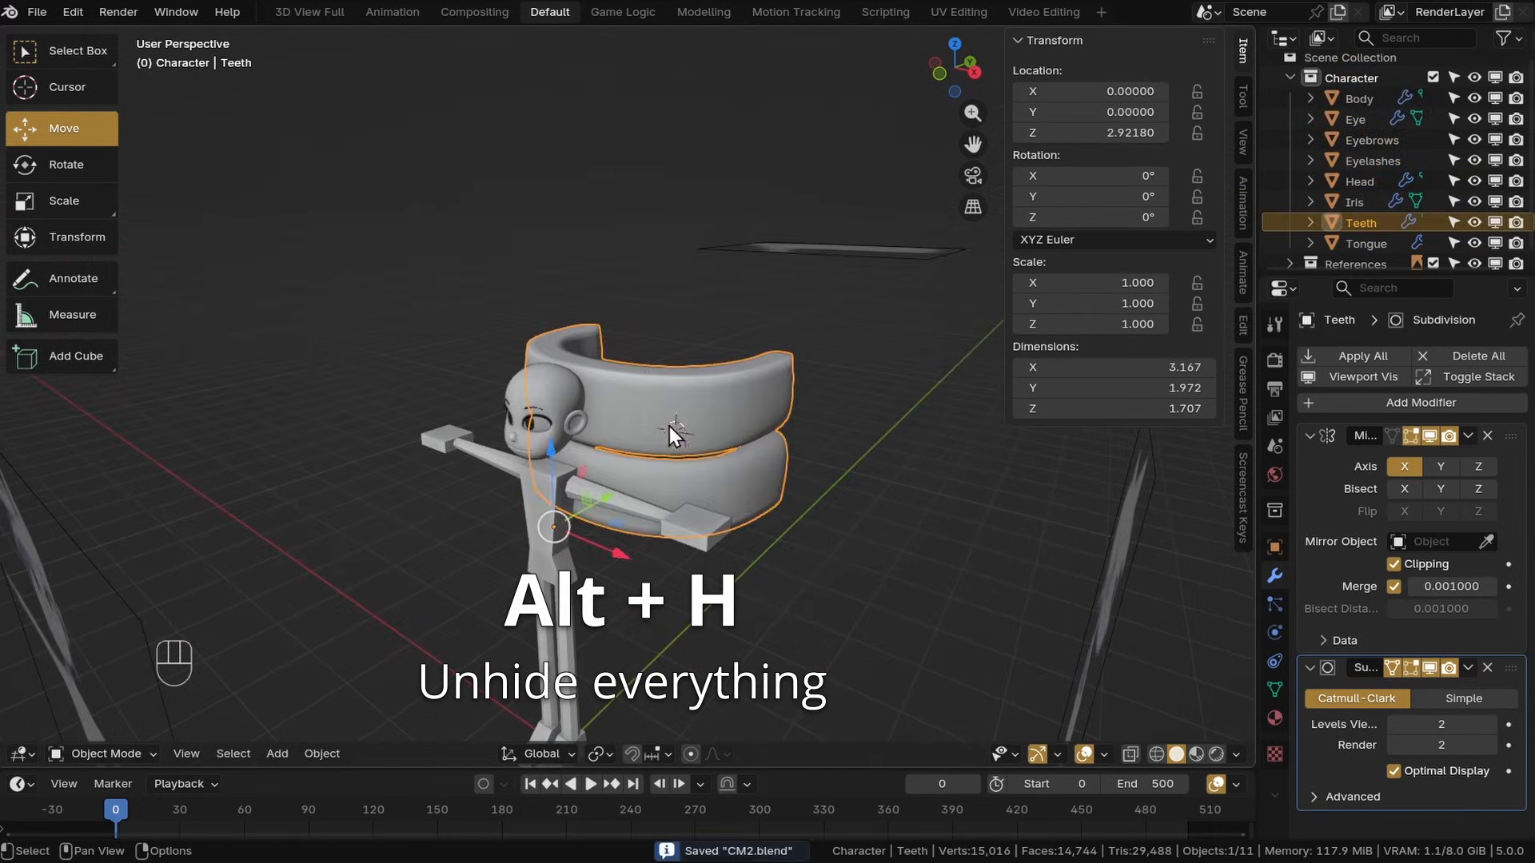
middle_drag(669, 425, 768, 475)
key(s)
click(652, 538)
mouse_move(652, 538)
middle_down()
mouse_move(631, 532)
mouse_move(680, 528)
middle_up()
drag(498, 399, 526, 320)
click(735, 489)
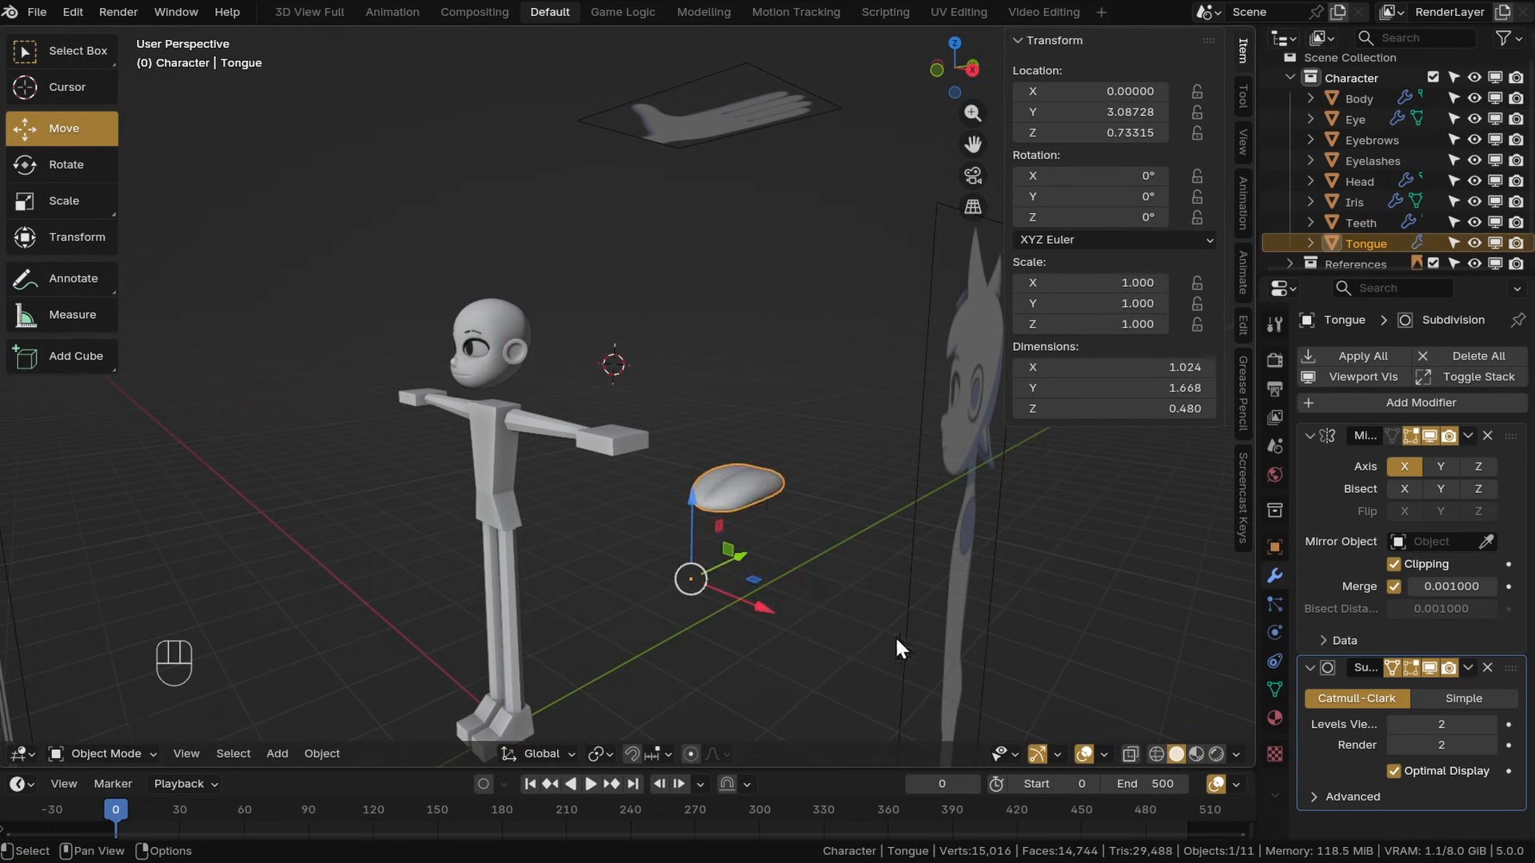
Scale the tongue down and move it into the head's mouth area
key(s)
middle_drag(755, 598, 689, 559)
drag(708, 571, 448, 636)
middle_drag(448, 636, 639, 519)
drag(655, 520, 660, 236)
key(s)
click(745, 358)
Apply the scale of the tongue and the teeth objects
key(ctrl+a)
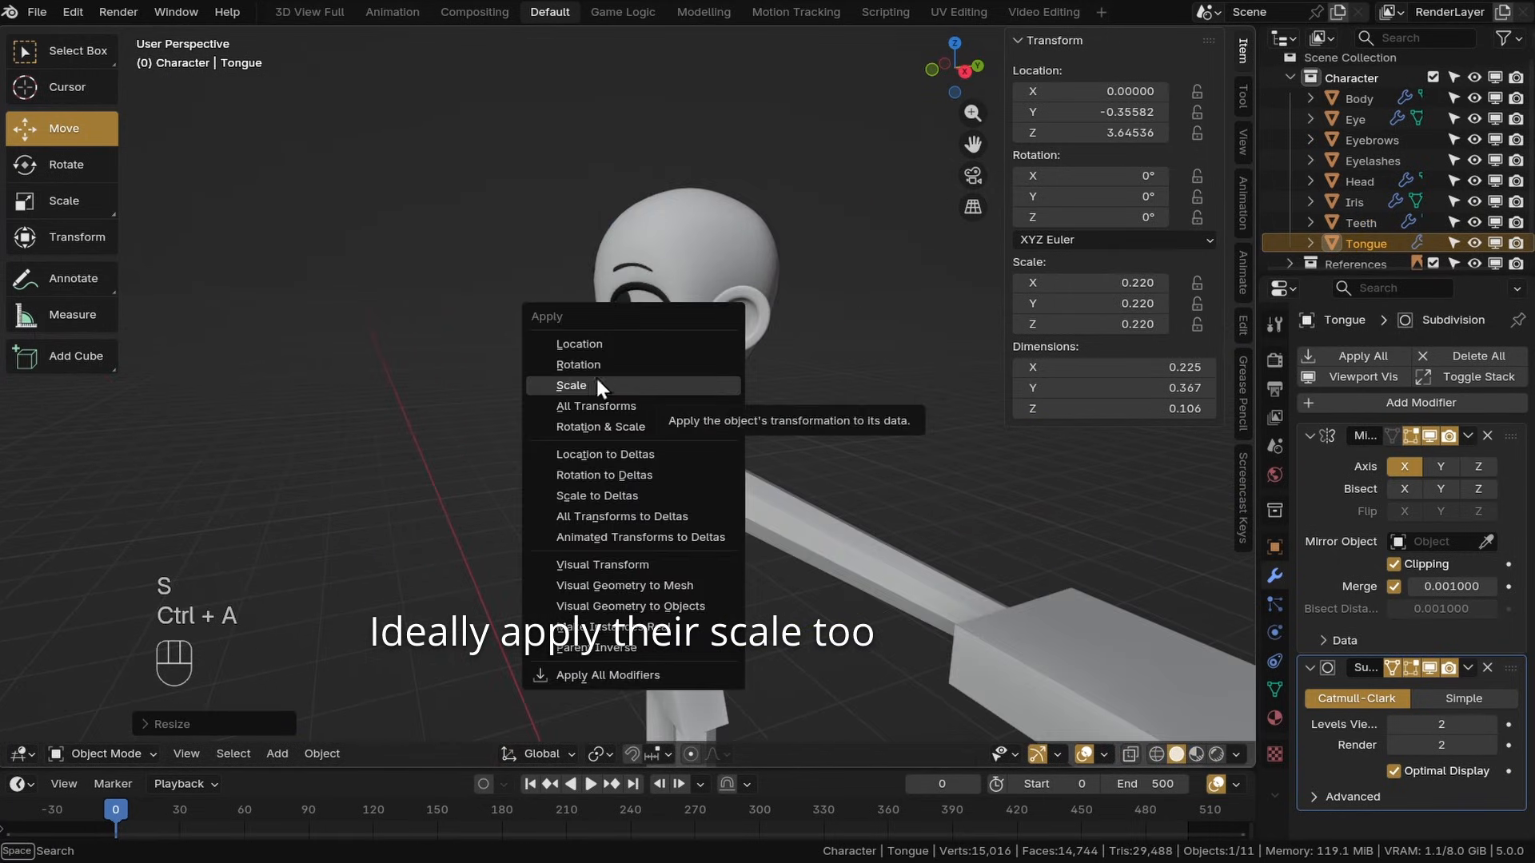
click(598, 384)
click(1351, 226)
key(ctrl+a)
click(516, 368)
click(618, 395)
middle_drag(640, 392, 754, 385)
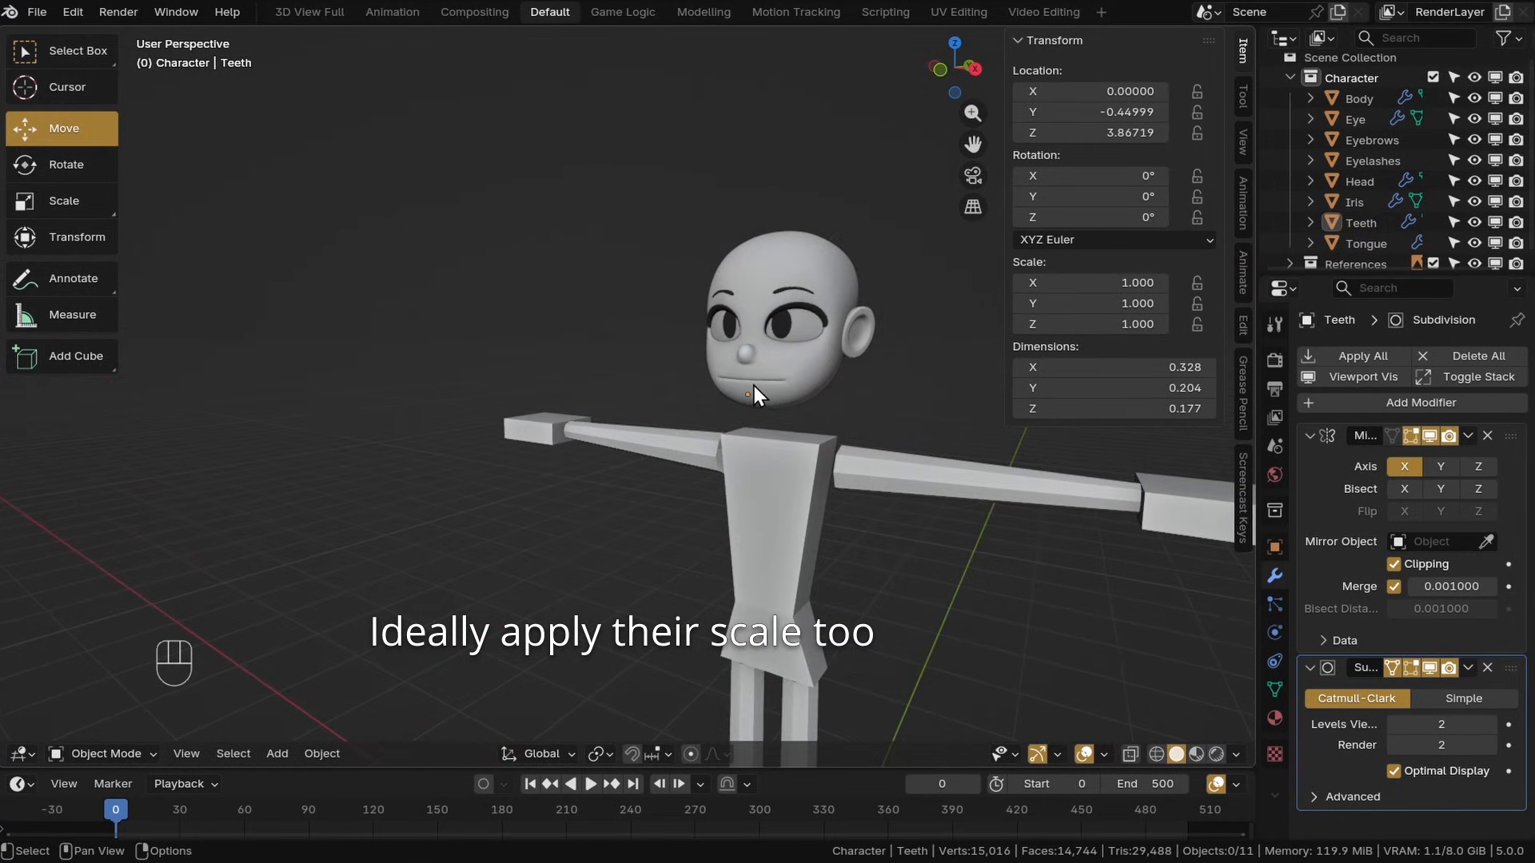
From the right side view with X-ray on, move the whole teeth mesh inside the mouth
key(KP_3)
scroll(564, 384, up, 8)
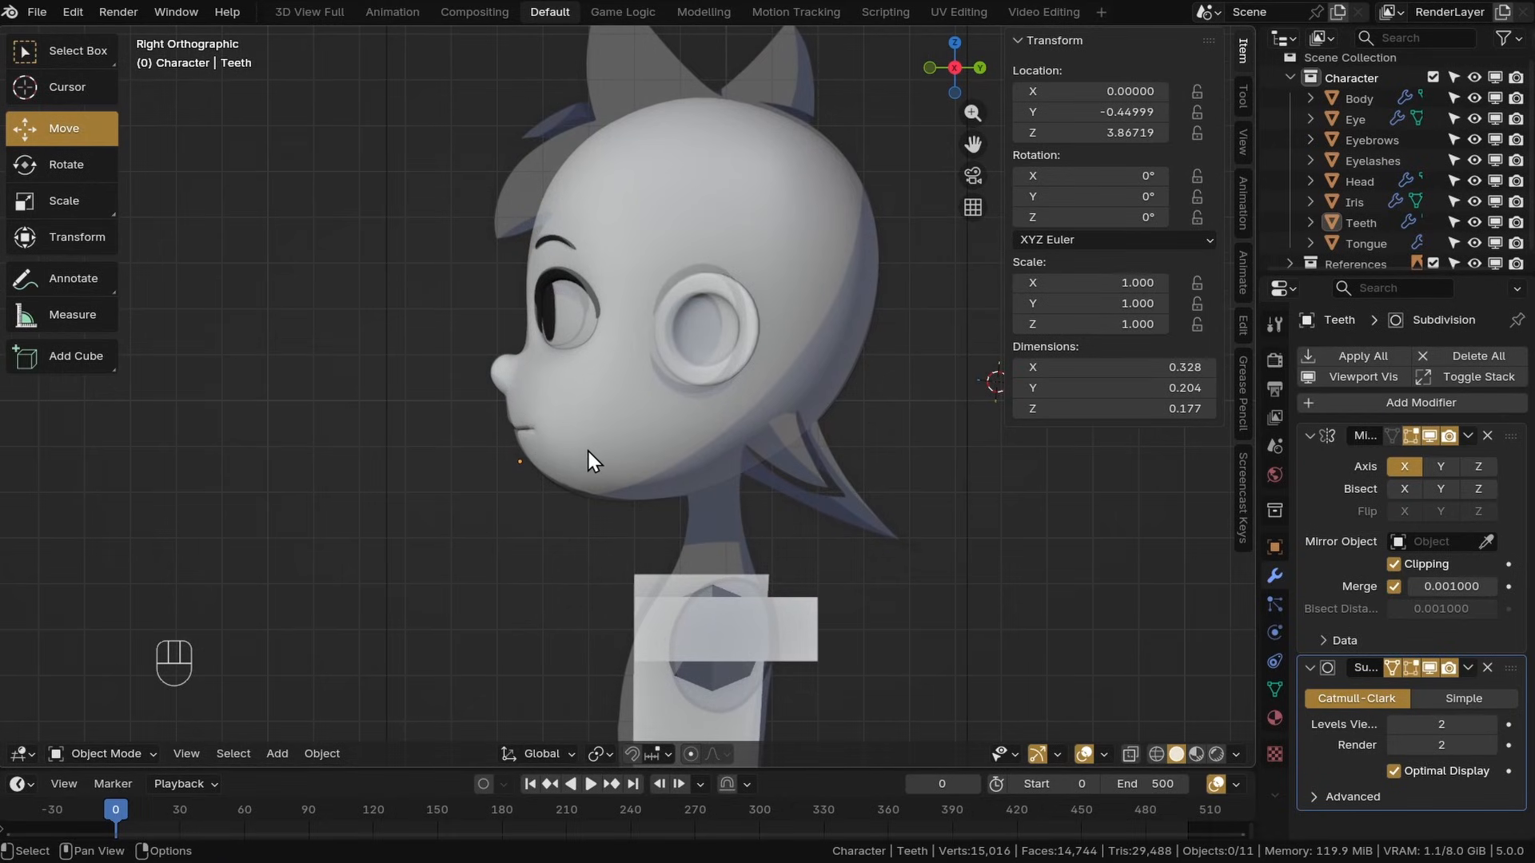
click(1132, 751)
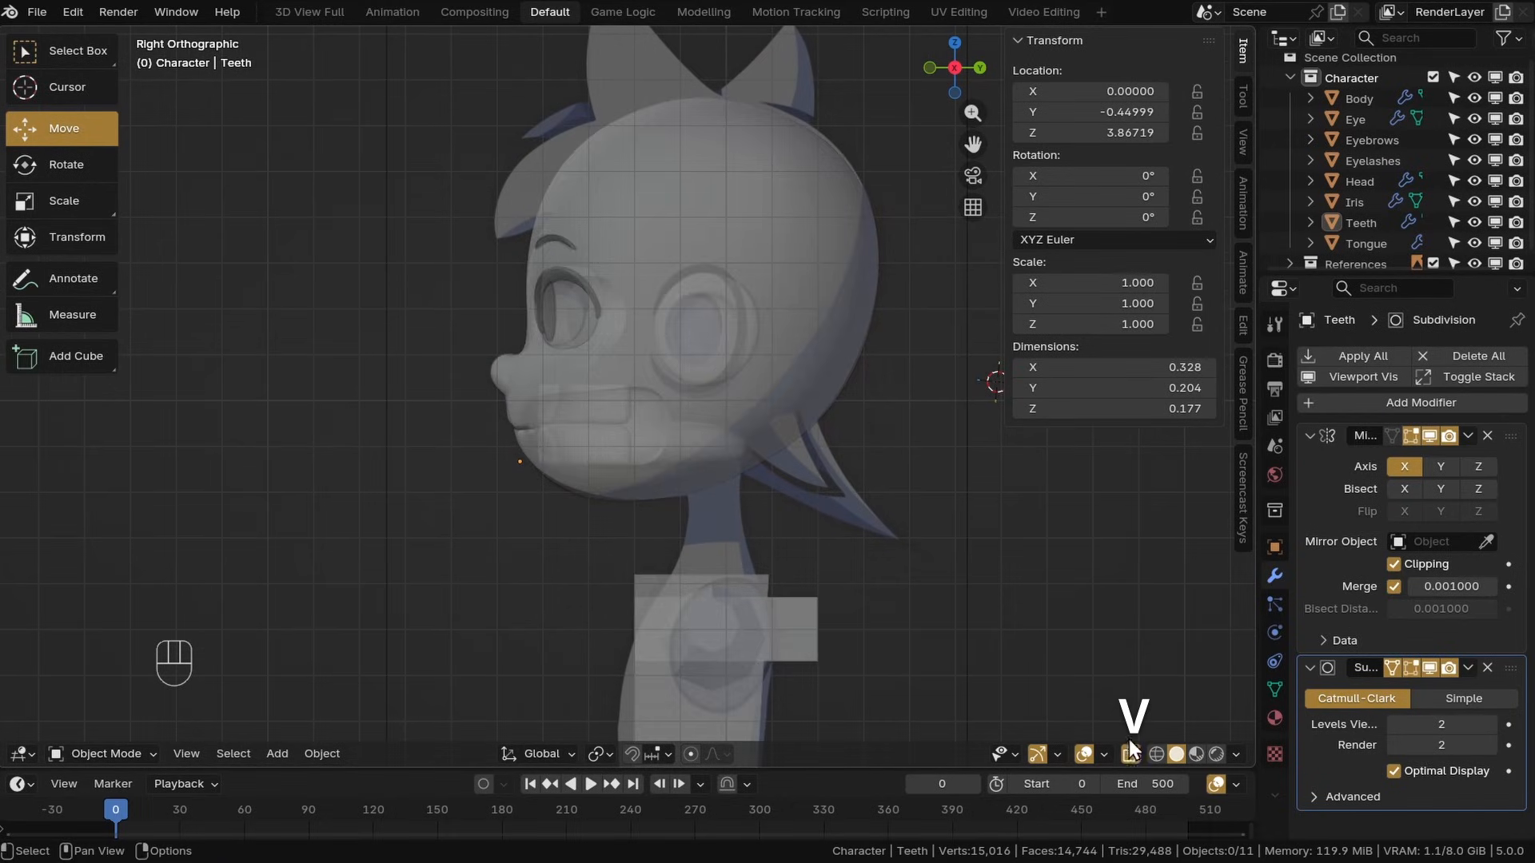
scroll(559, 433, up, 6)
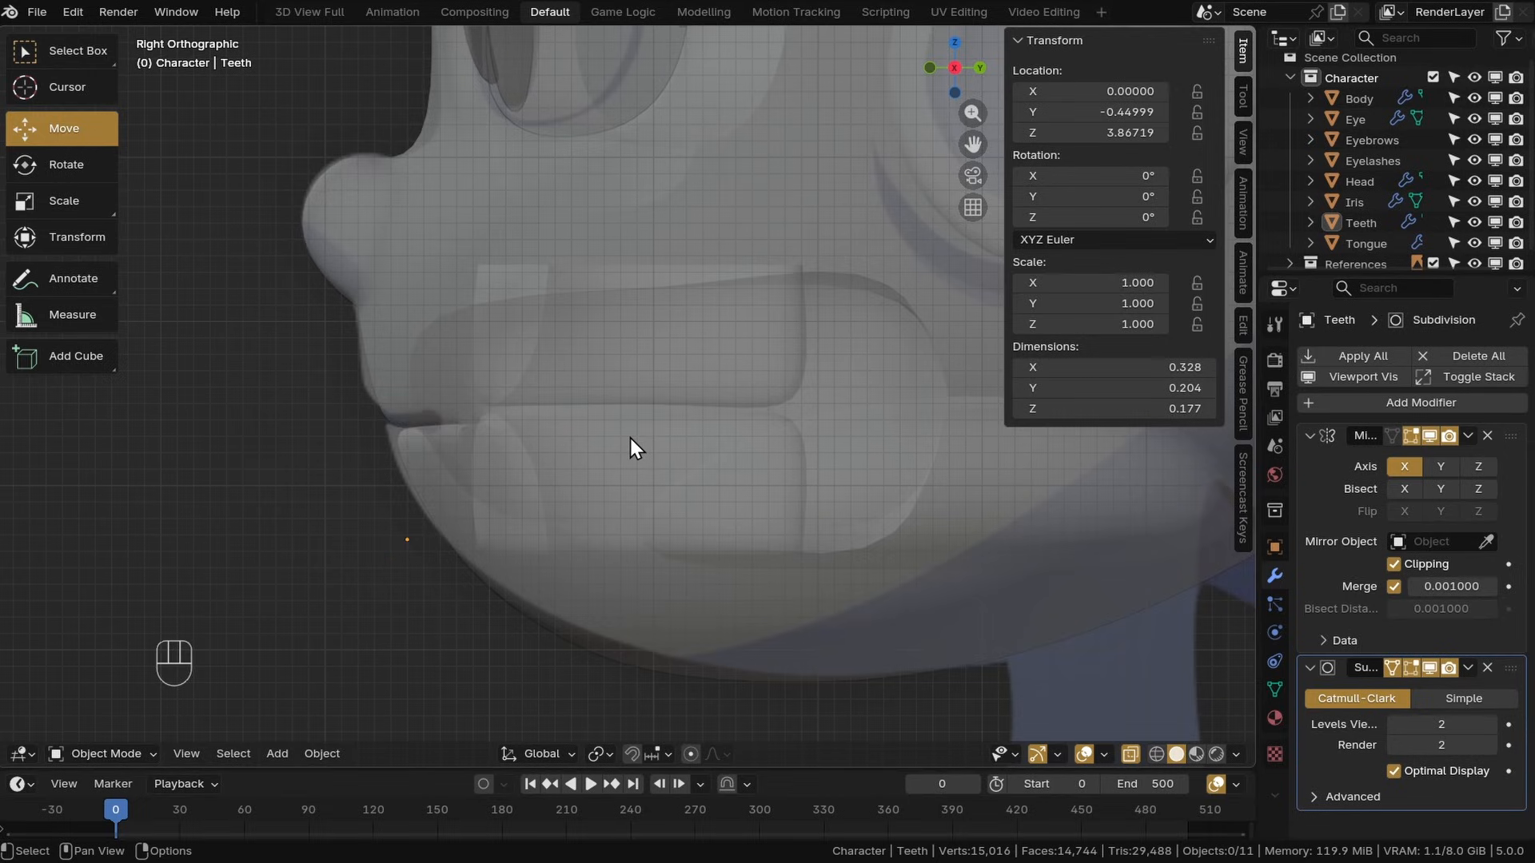
click(627, 440)
click(608, 460)
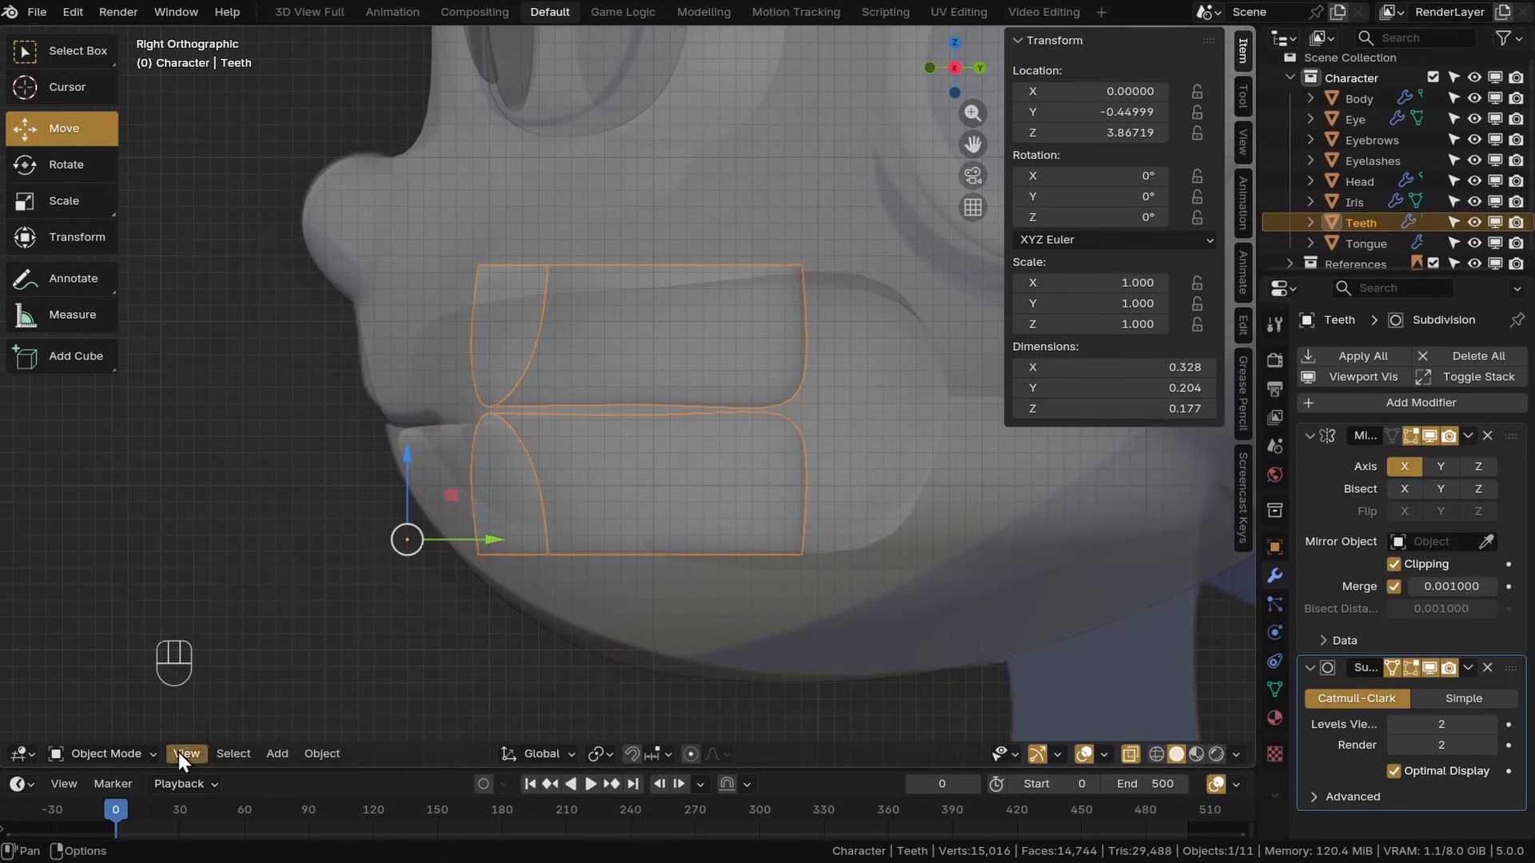
click(92, 641)
key(a)
key(g)
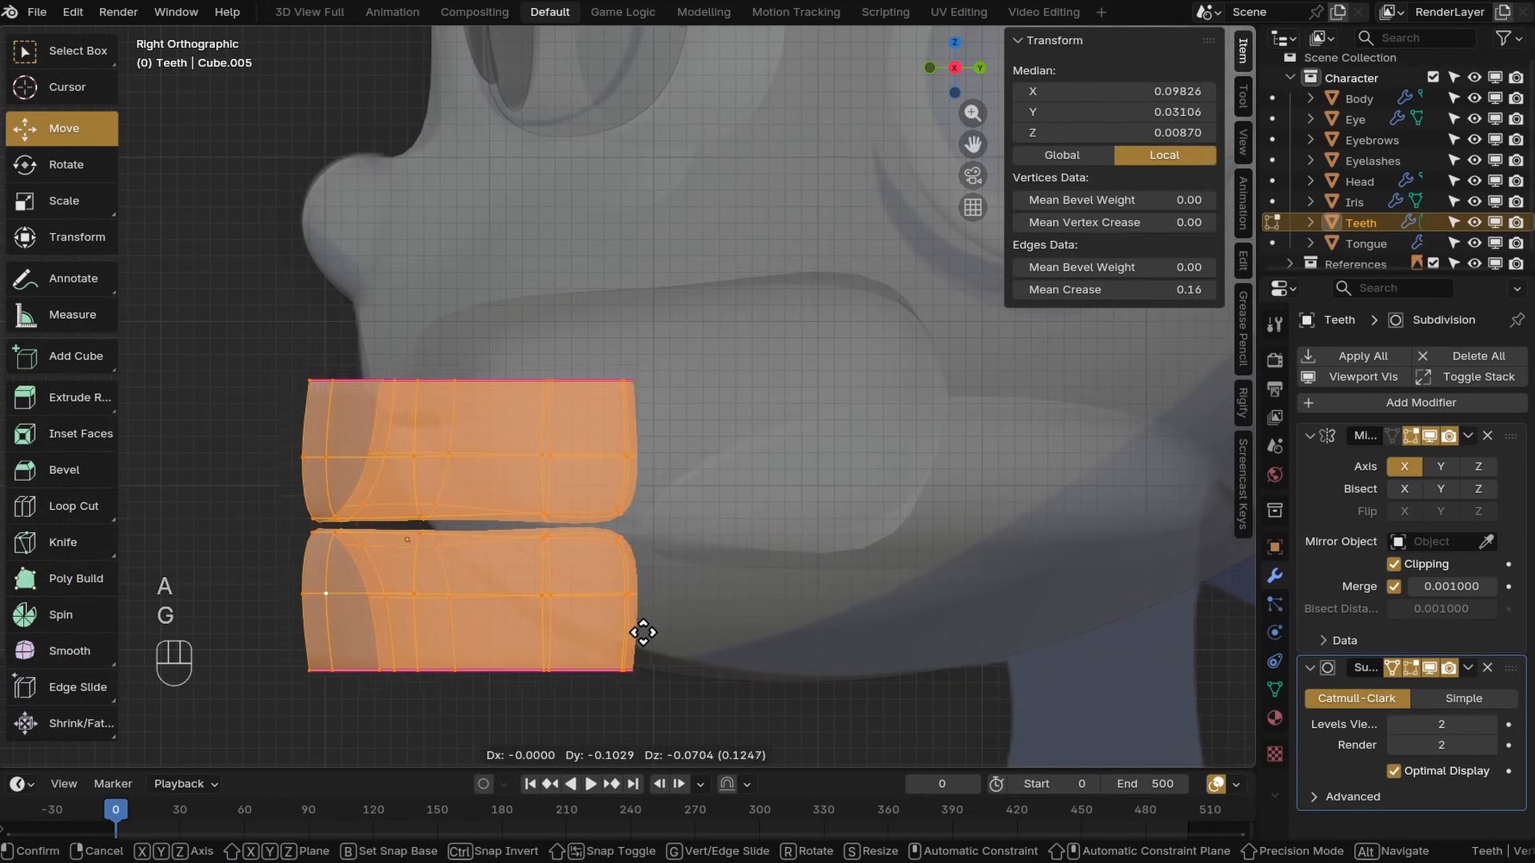
click(652, 641)
scroll(761, 521, down, 5)
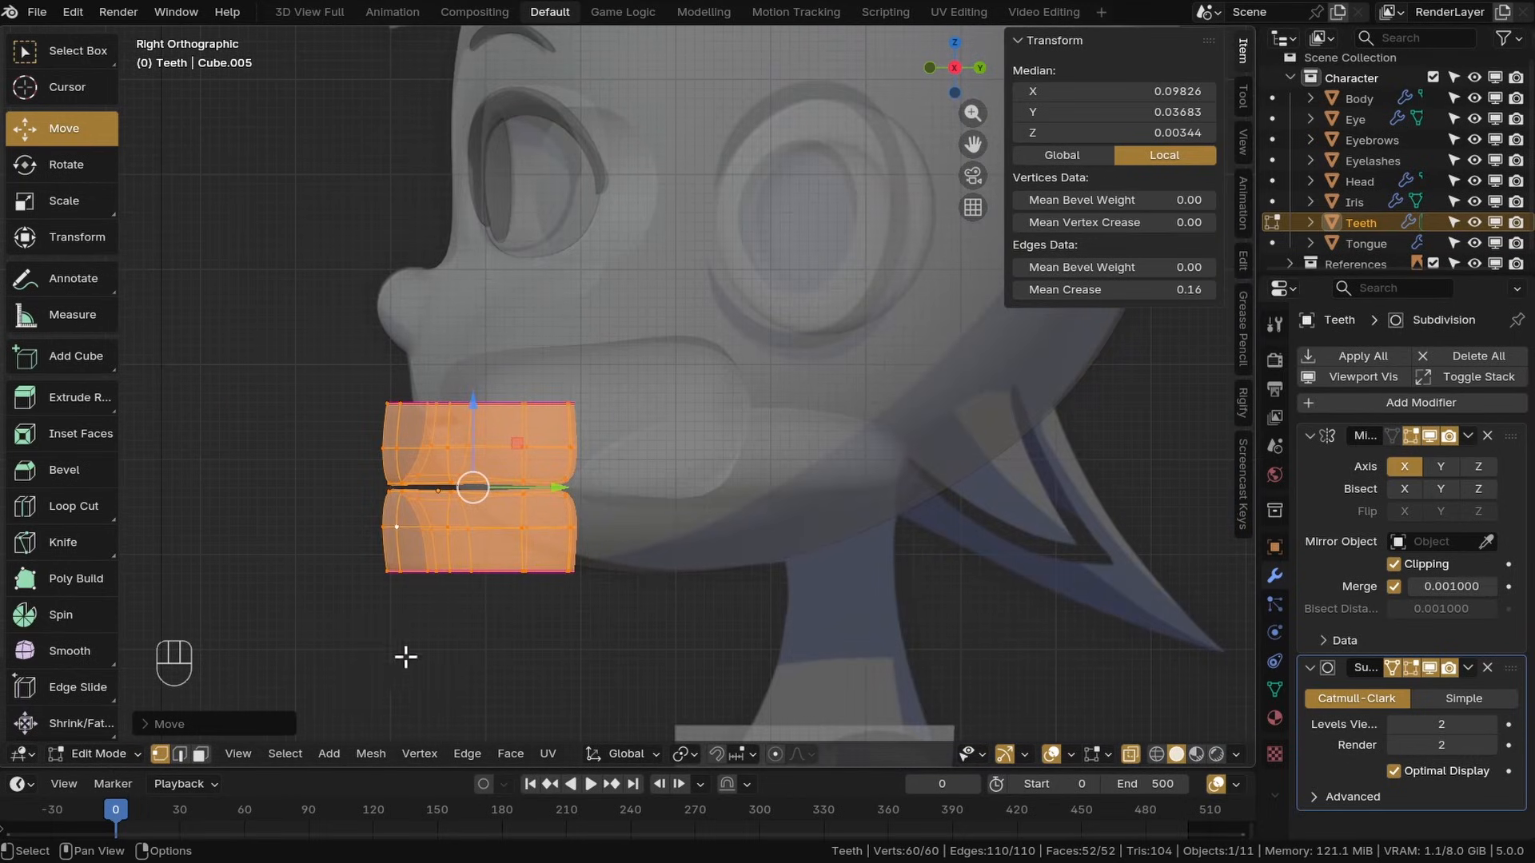
Move the teeth object, rotate it about 5.24° and rescale it to fit the mouth
click(106, 754)
click(96, 620)
key(g)
key(r)
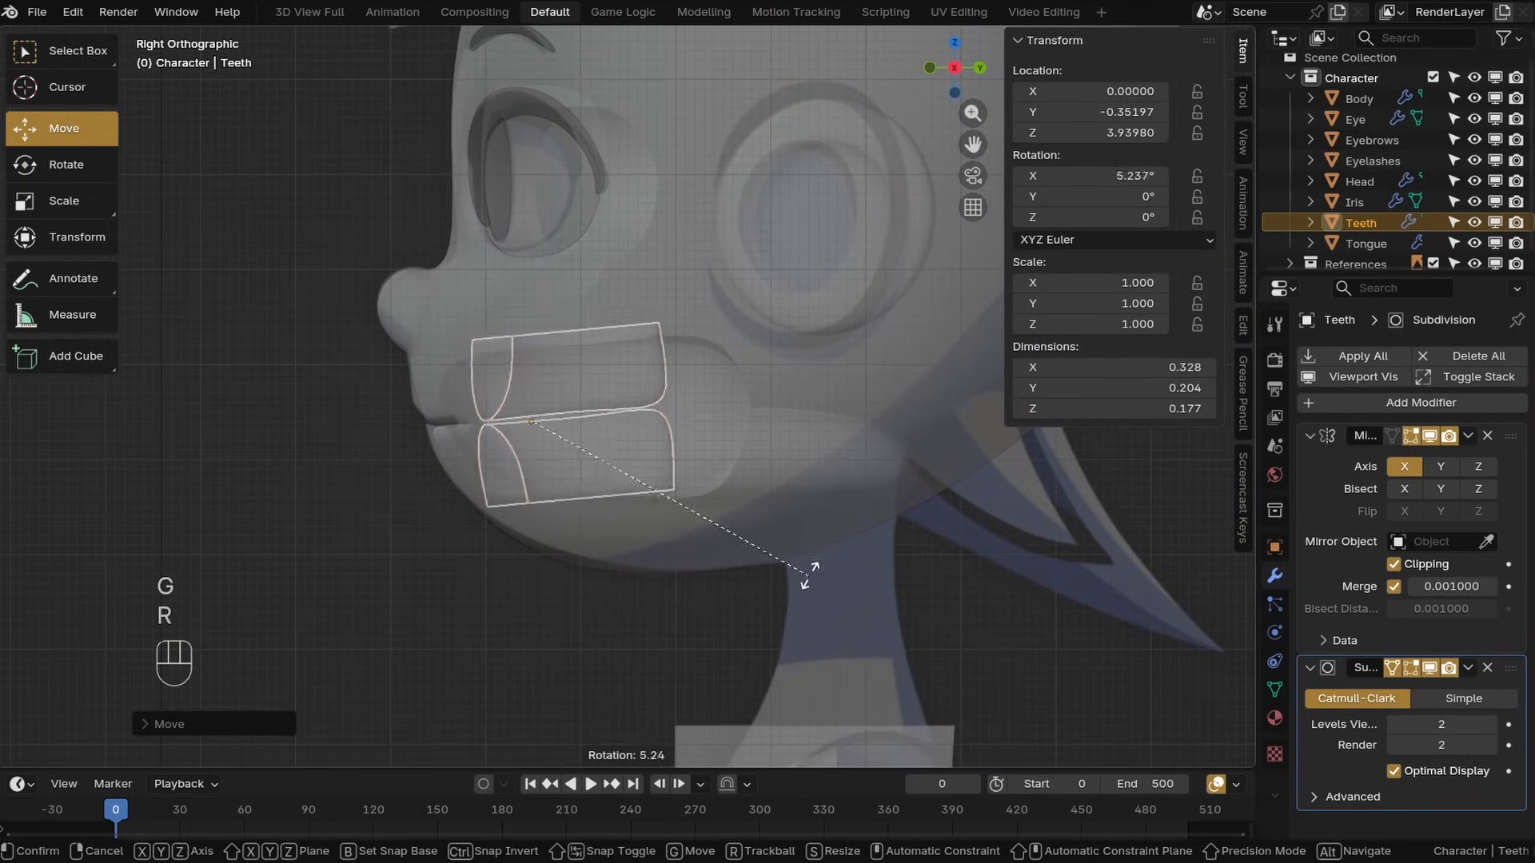
click(801, 569)
key(s)
click(806, 595)
key(g)
click(807, 600)
Move the tongue's mesh down below the teeth in edit mode
click(790, 480)
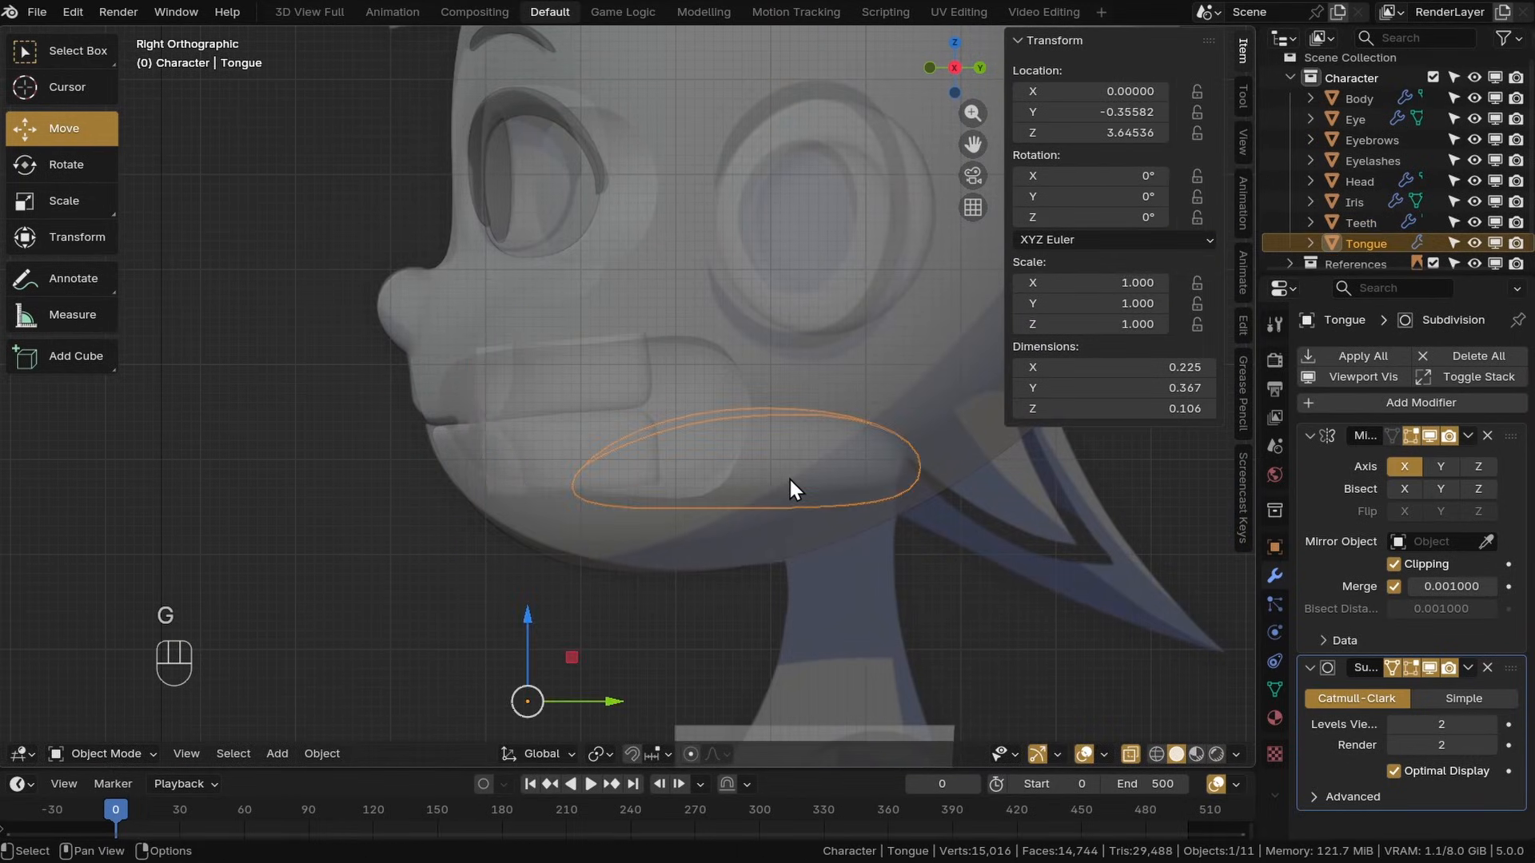
click(106, 754)
click(122, 646)
key(a)
drag(816, 372, 592, 612)
click(104, 753)
click(104, 619)
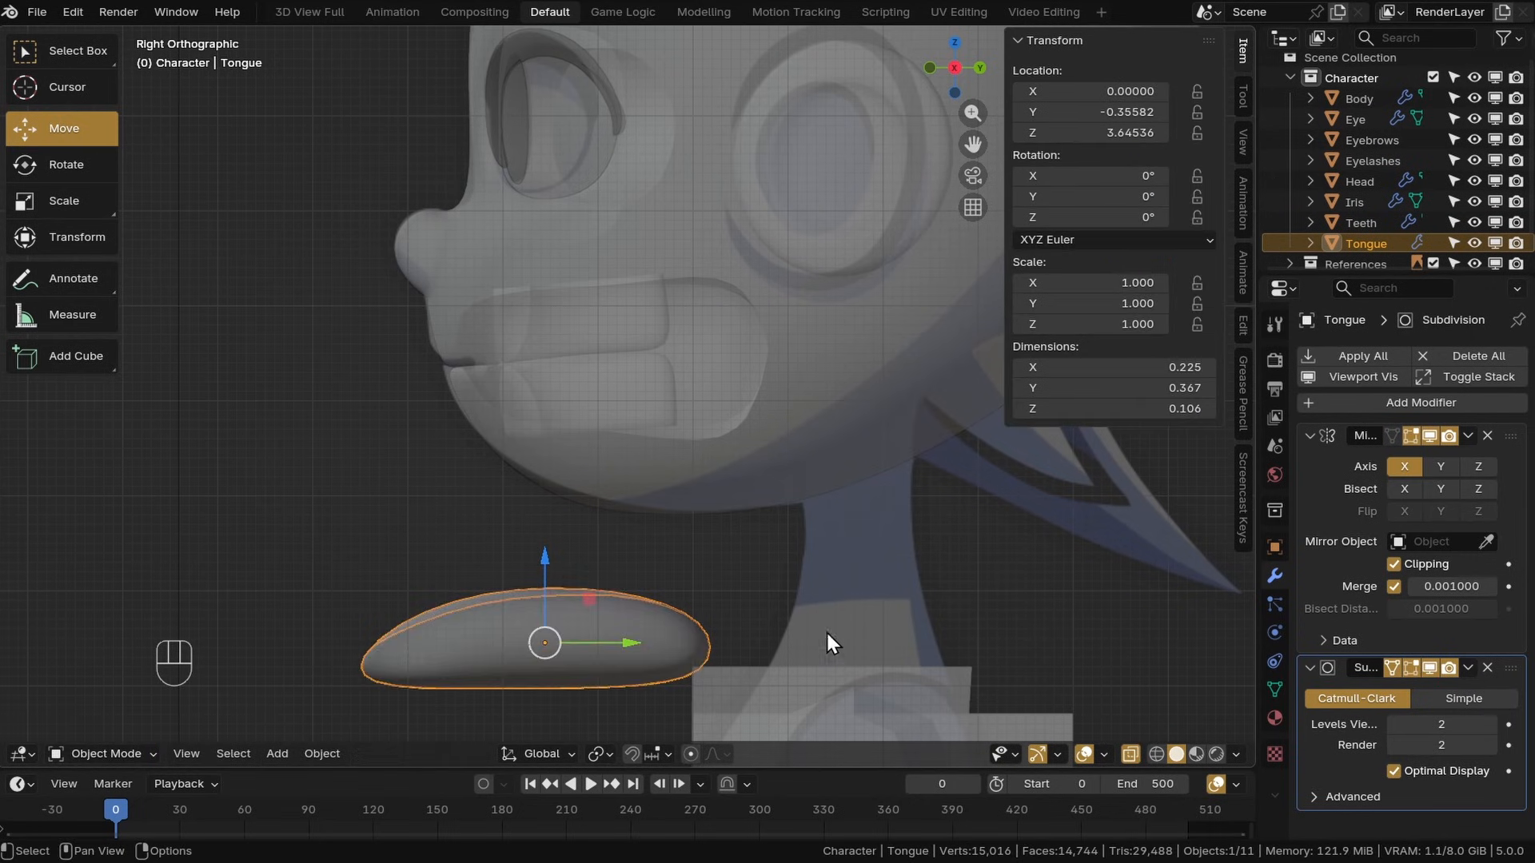
Scale and move the tongue object into place behind the lower teeth
key(s)
key(g)
click(902, 422)
Select the head and scale and move its mouth edge loops to enclose the teeth
click(637, 493)
click(104, 754)
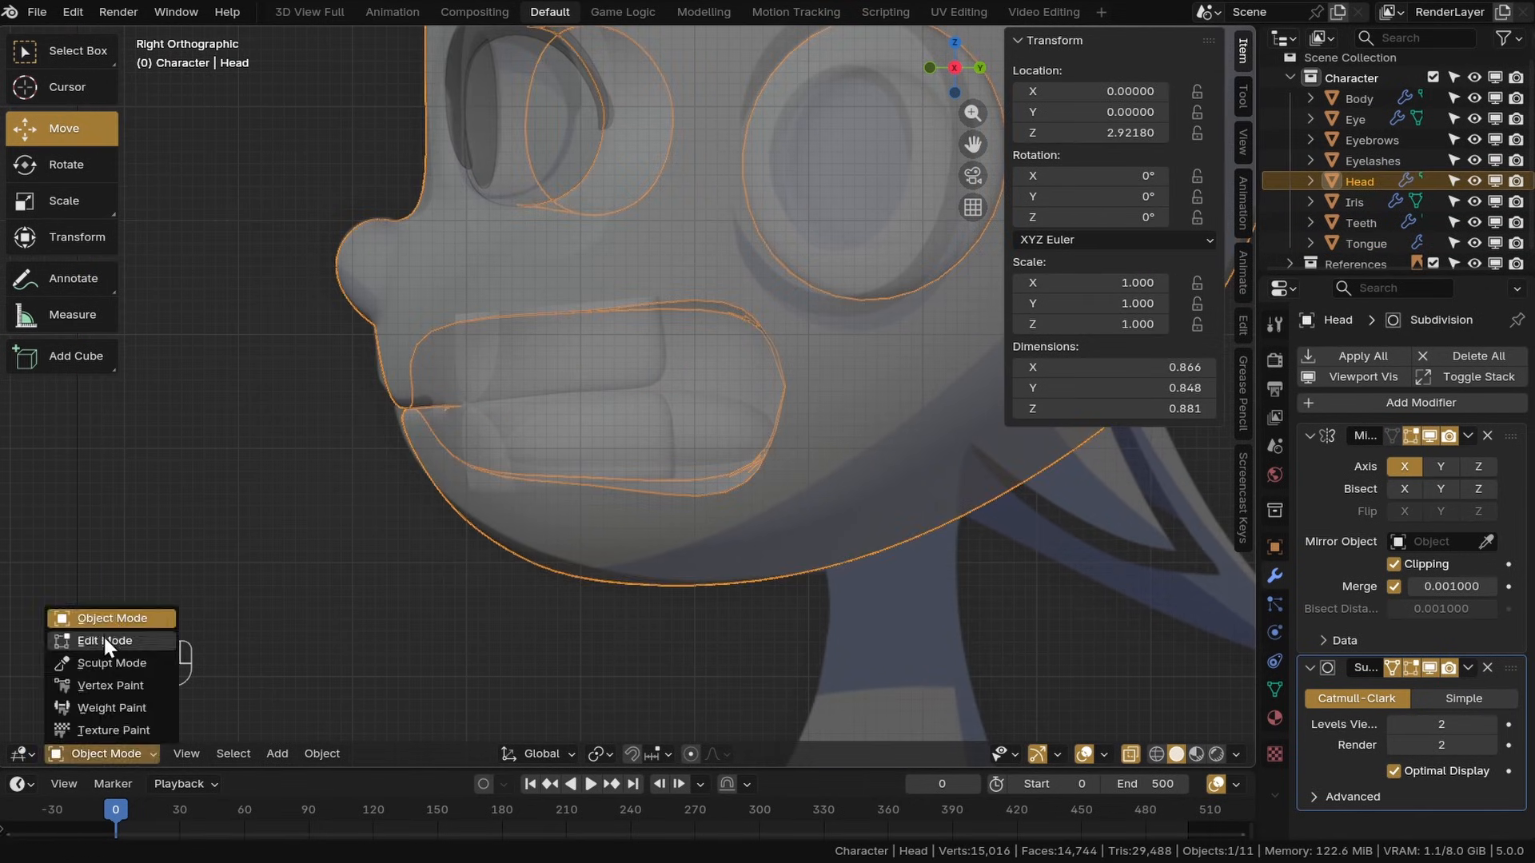
click(104, 637)
key(s)
click(908, 650)
alt+click(600, 432)
key(g)
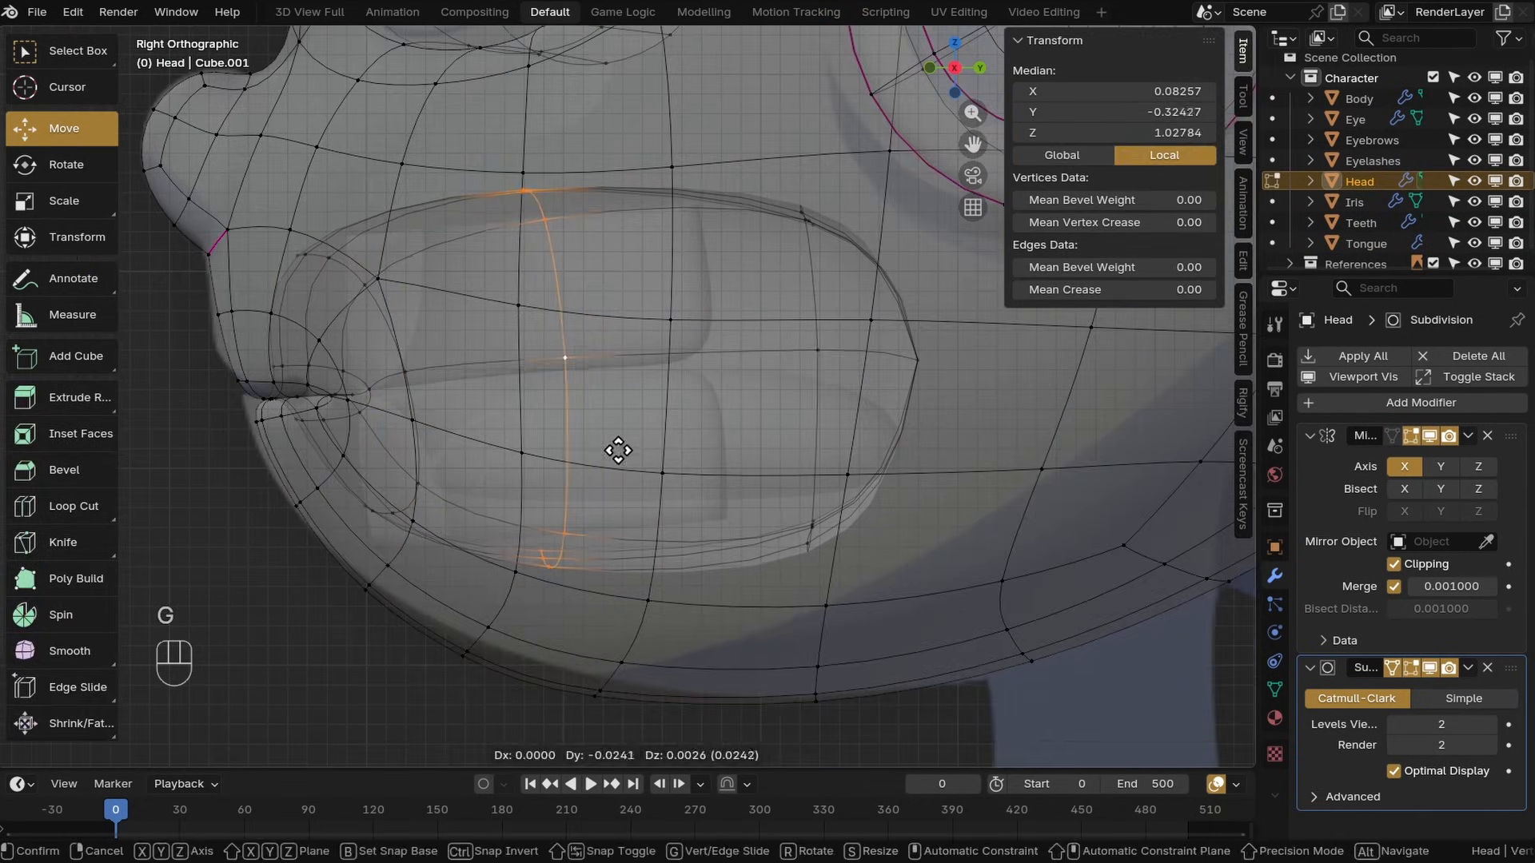
click(616, 449)
key(s)
alt+click(822, 464)
key(s)
click(919, 539)
Return to object mode, turn off X-ray, frame the face and save the file
click(118, 617)
middle_drag(448, 479, 481, 413)
key(KP_Decimal)
click(1127, 754)
click(944, 616)
scroll(719, 464, up, 3)
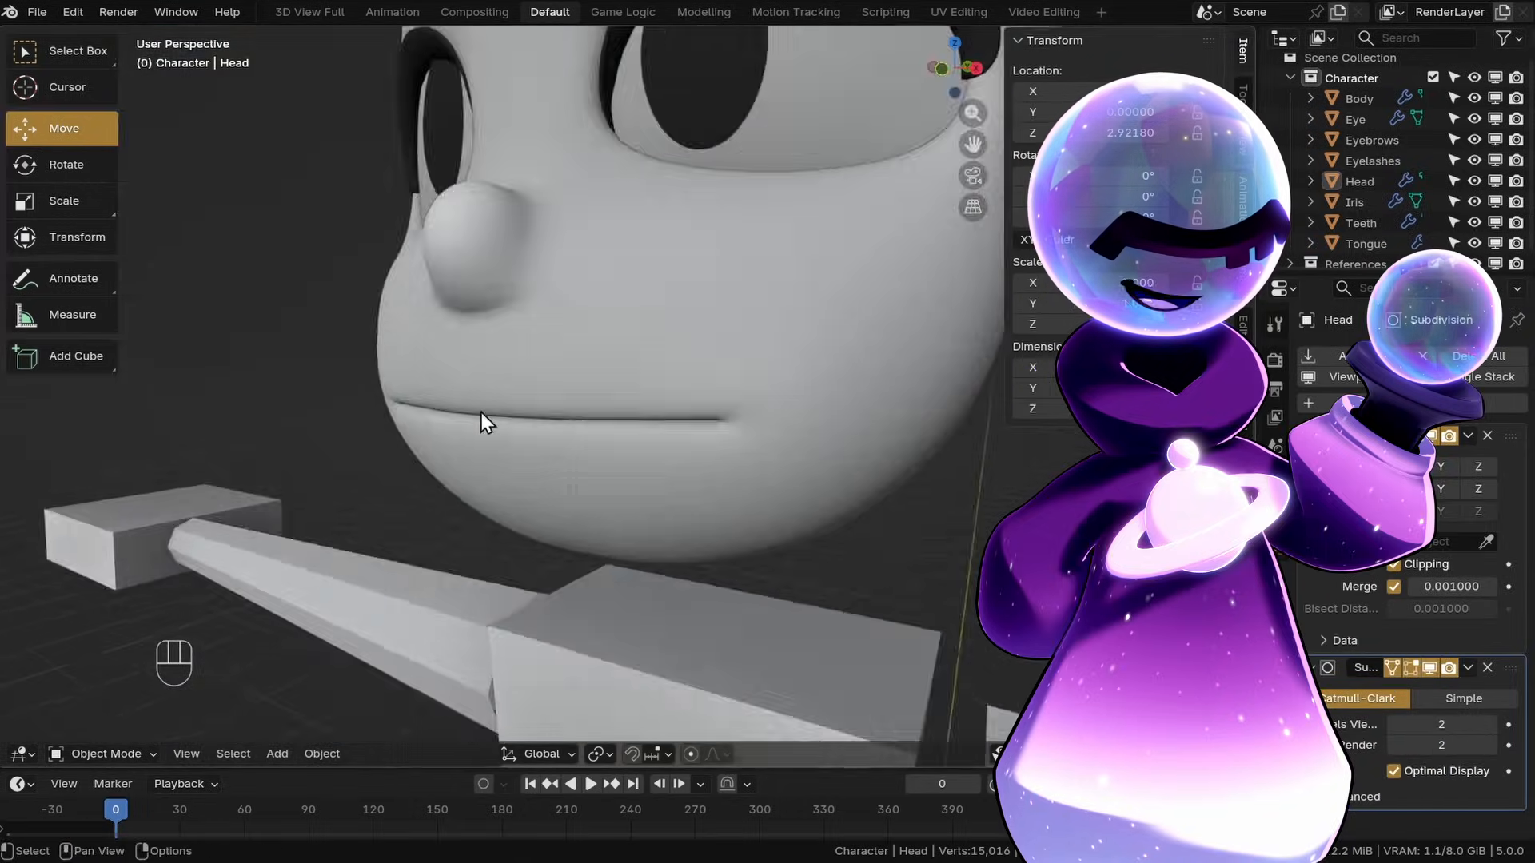
scroll(481, 412, down, 4)
middle_drag(770, 459, 721, 477)
key(ctrl+s)
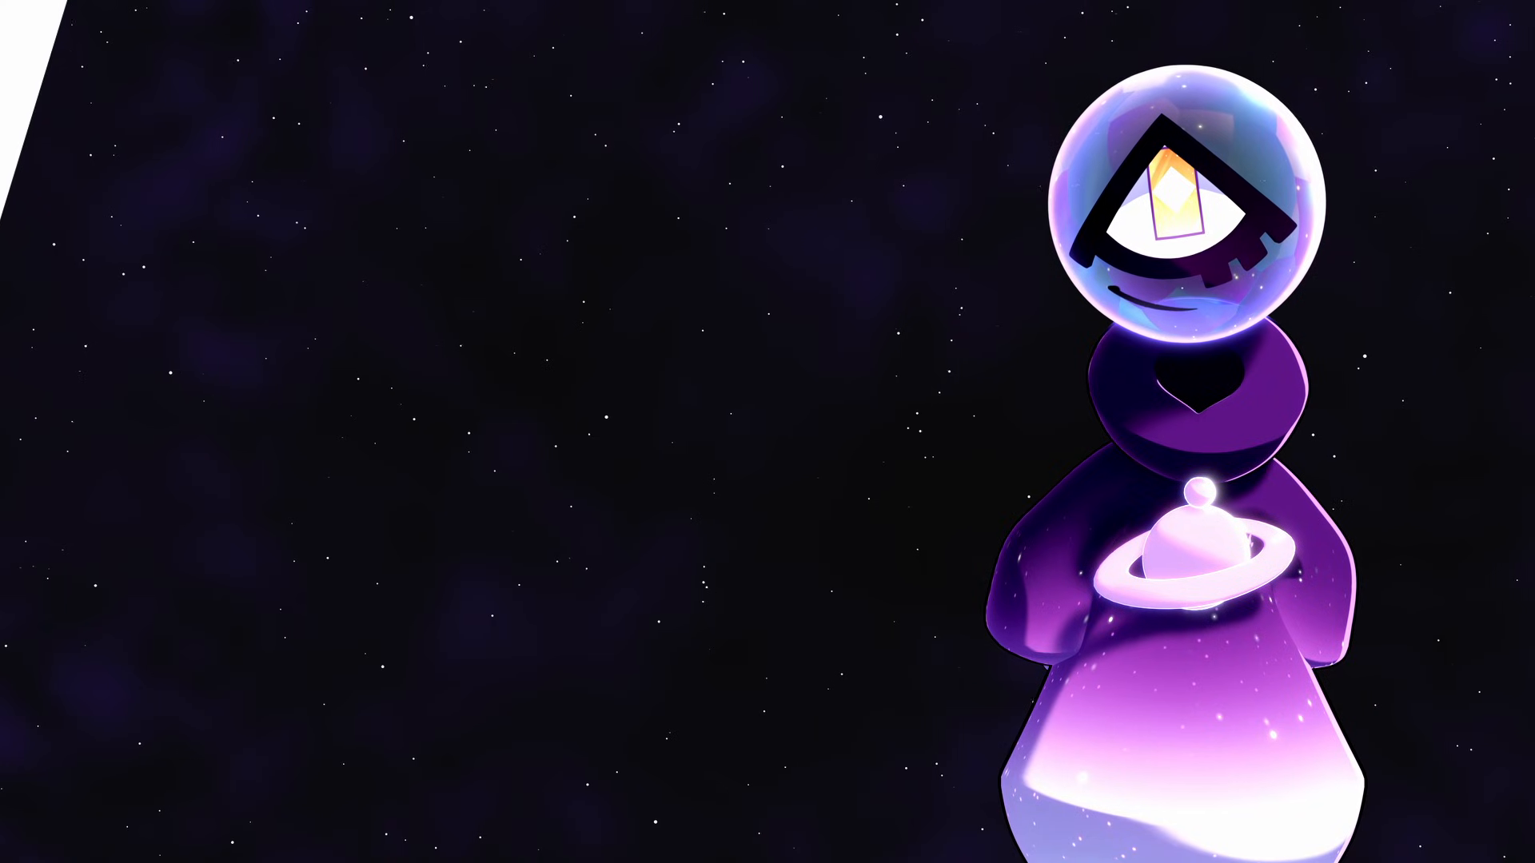